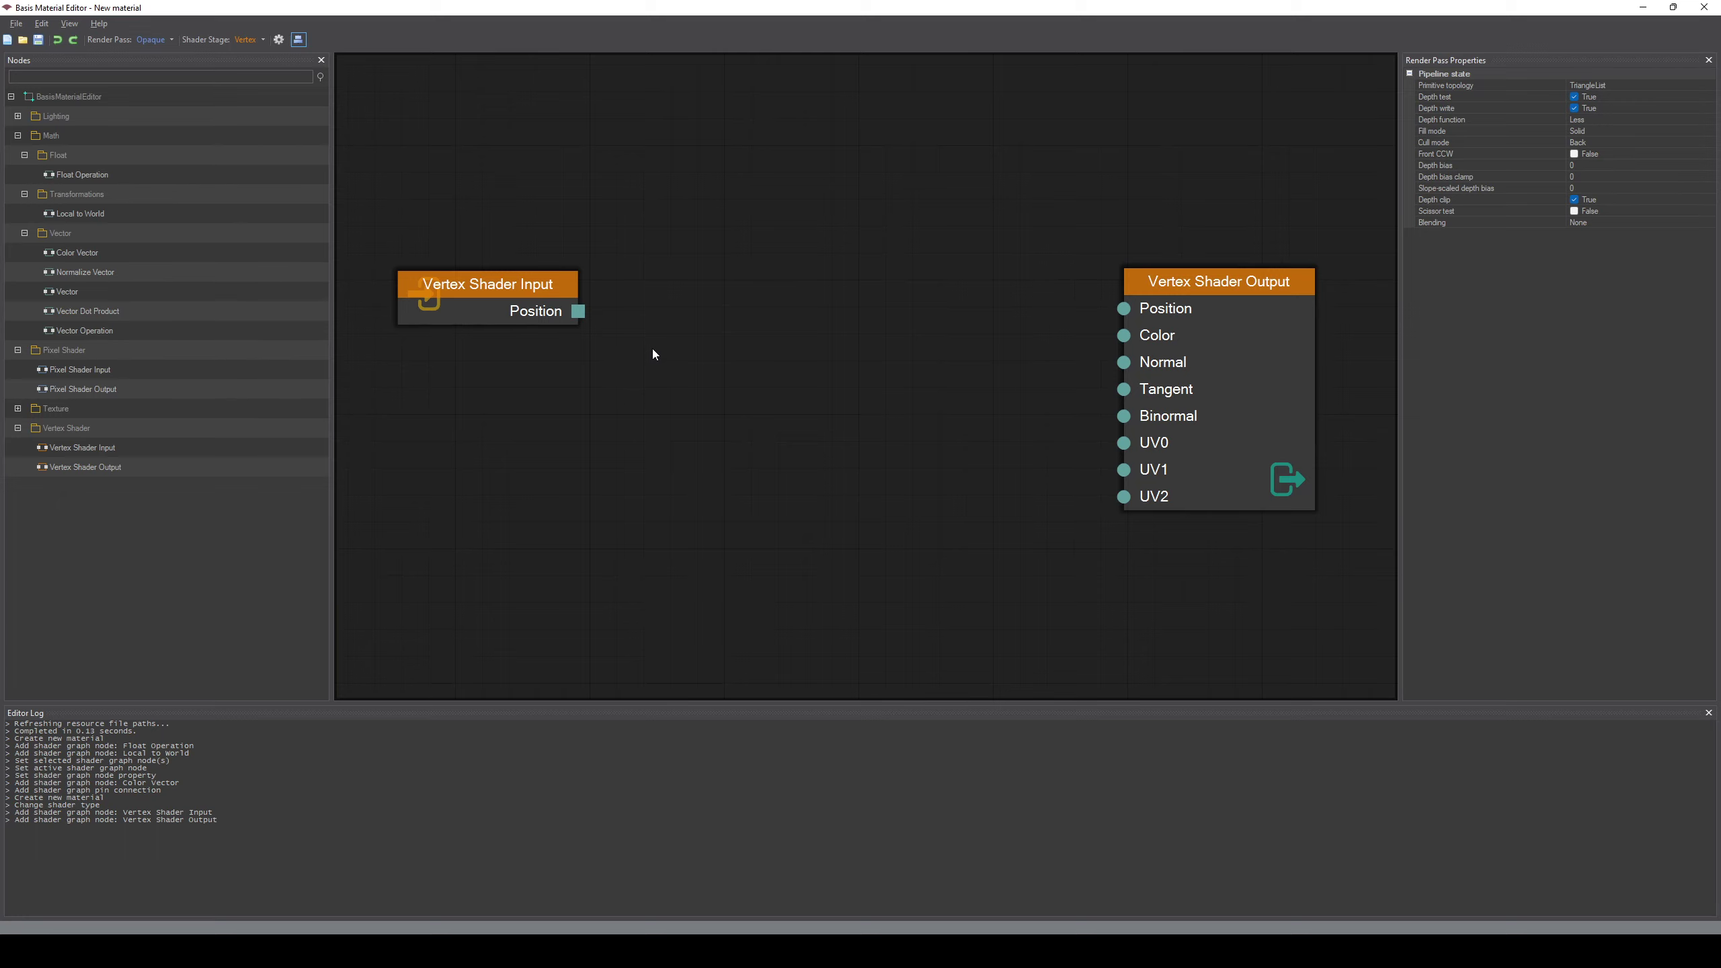
# Move the Vertex Shader Output node farther from the Vertex Shader Input node to leave more room between them
pyautogui.scroll(-4, 693, 368)
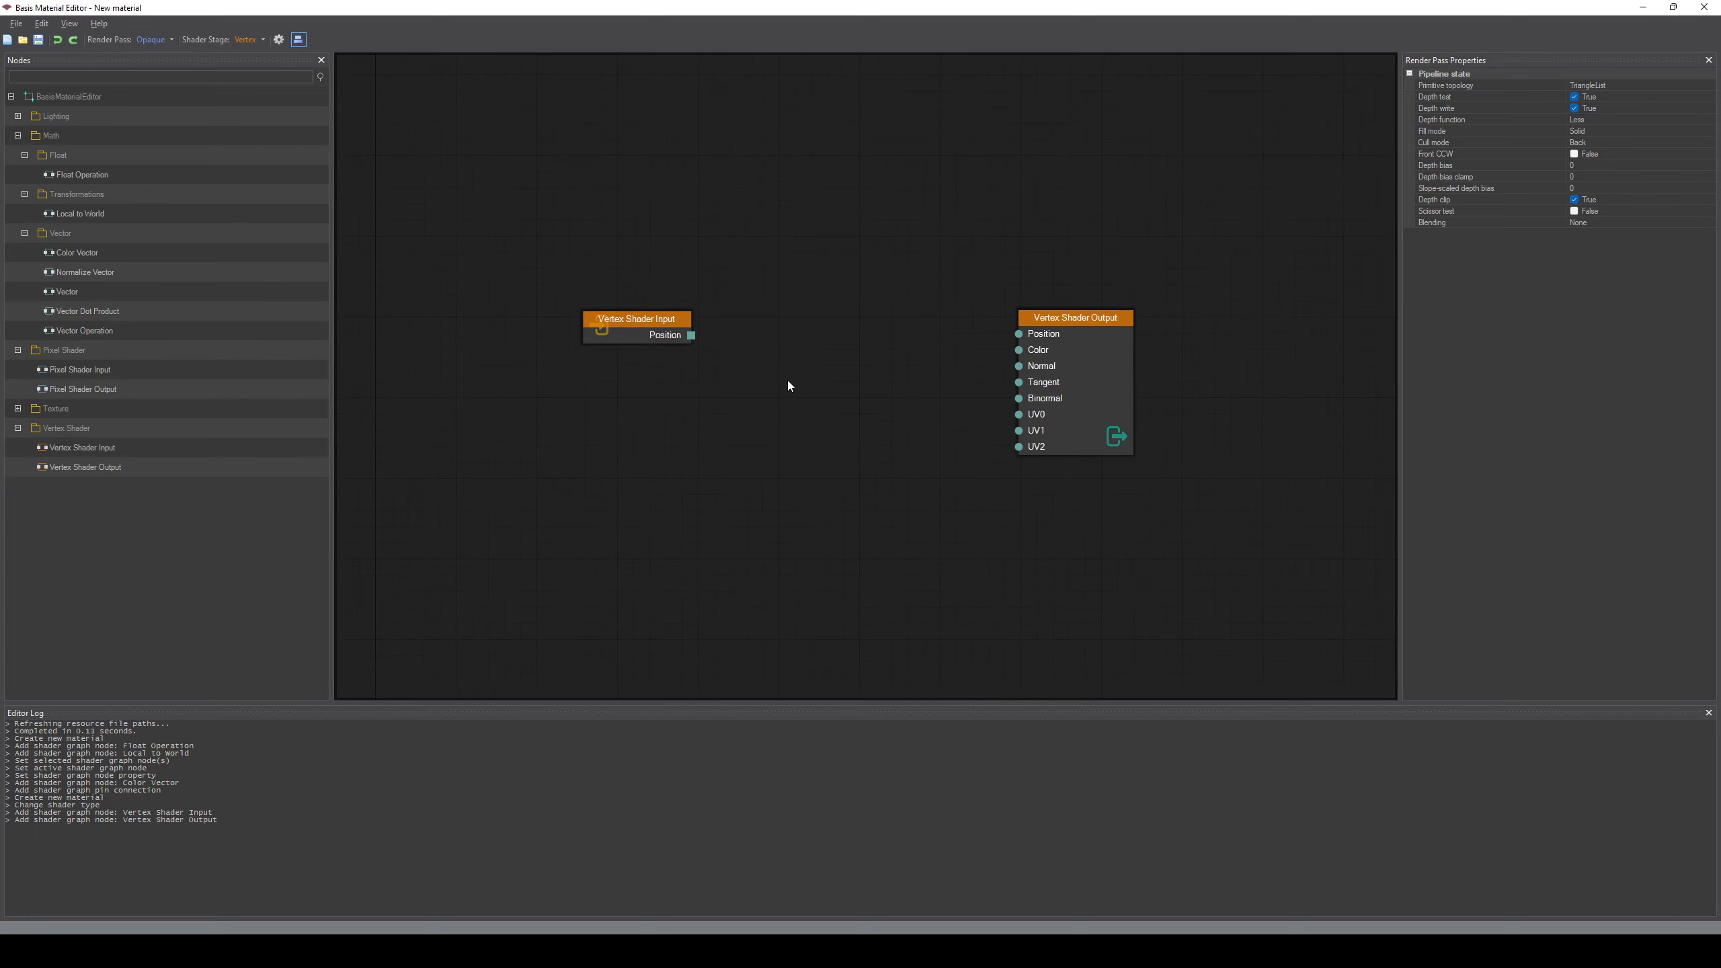
pyautogui.moveTo(1054, 309); pyautogui.dragTo(1260, 310)
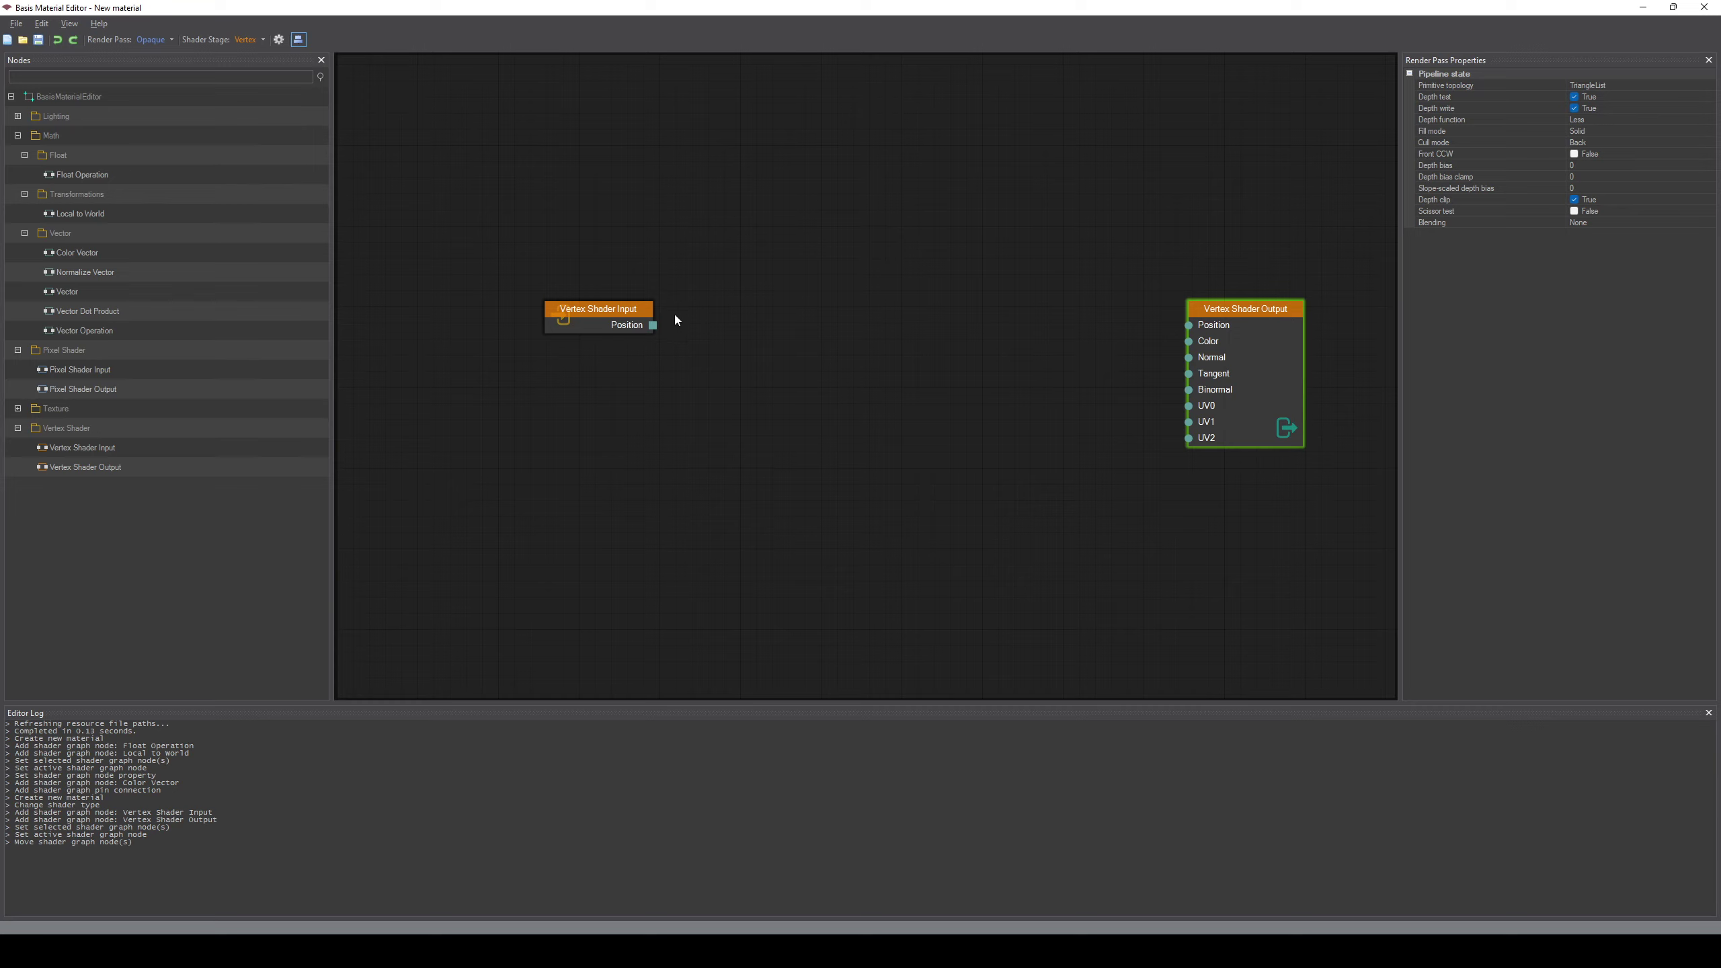
pyautogui.click(615, 313)
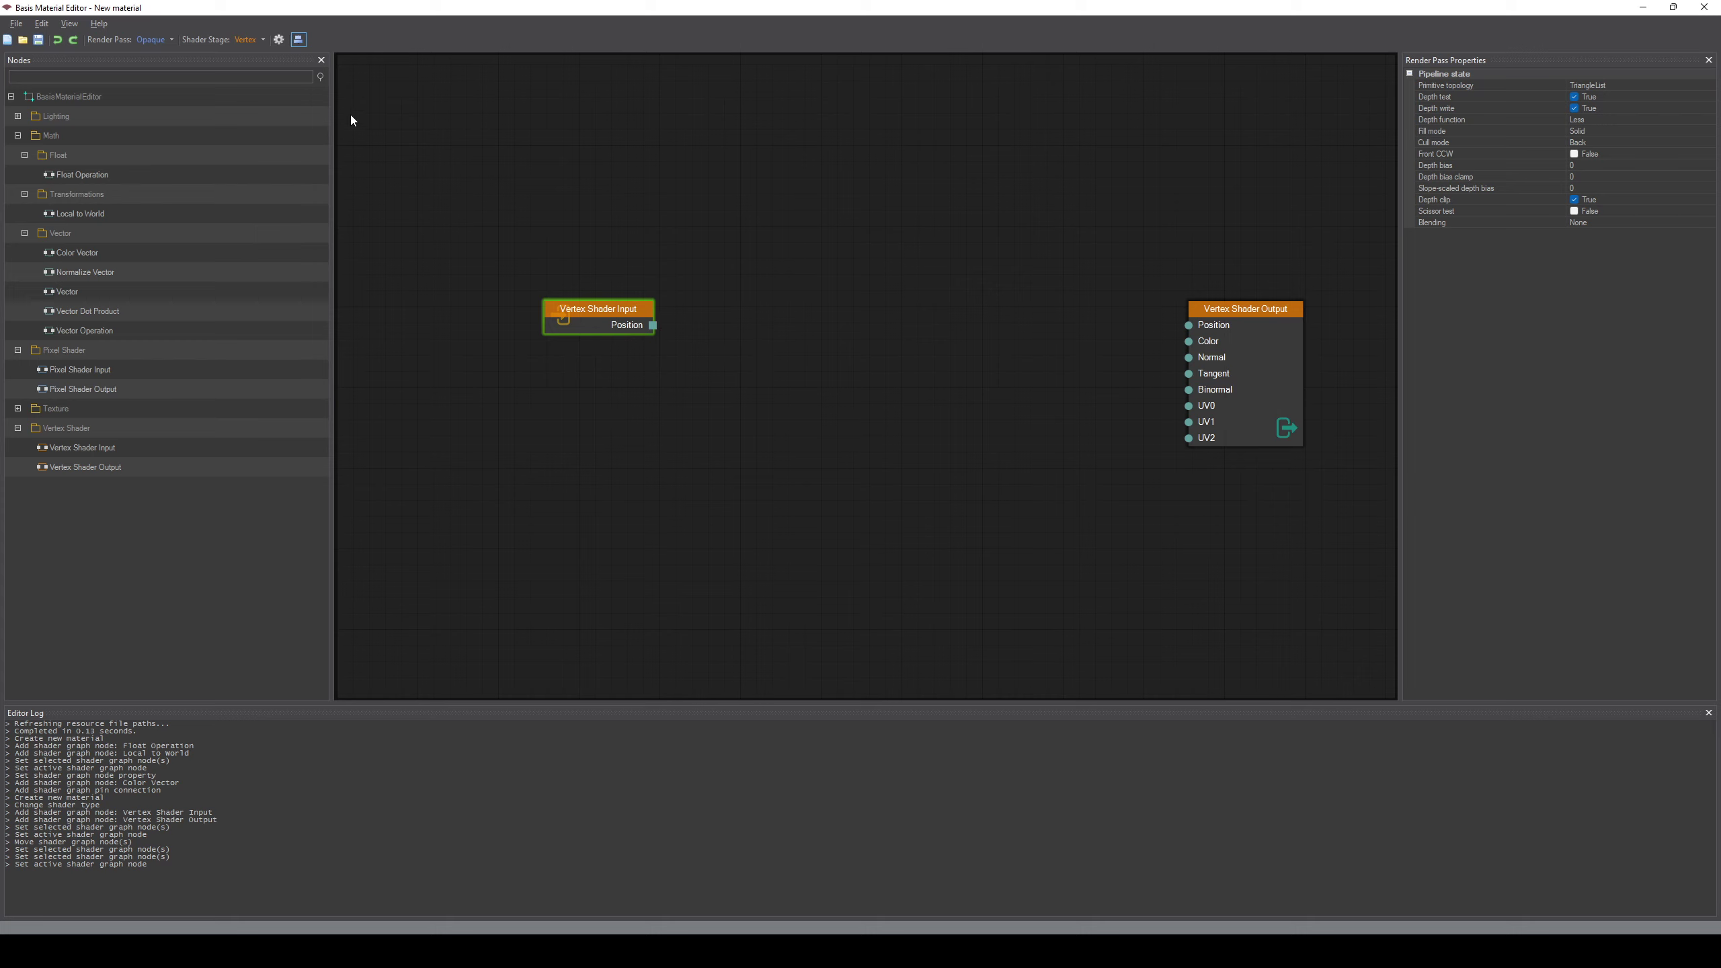
# Set the material's vertex format to PositionColor in the material properties
pyautogui.click(278, 39)
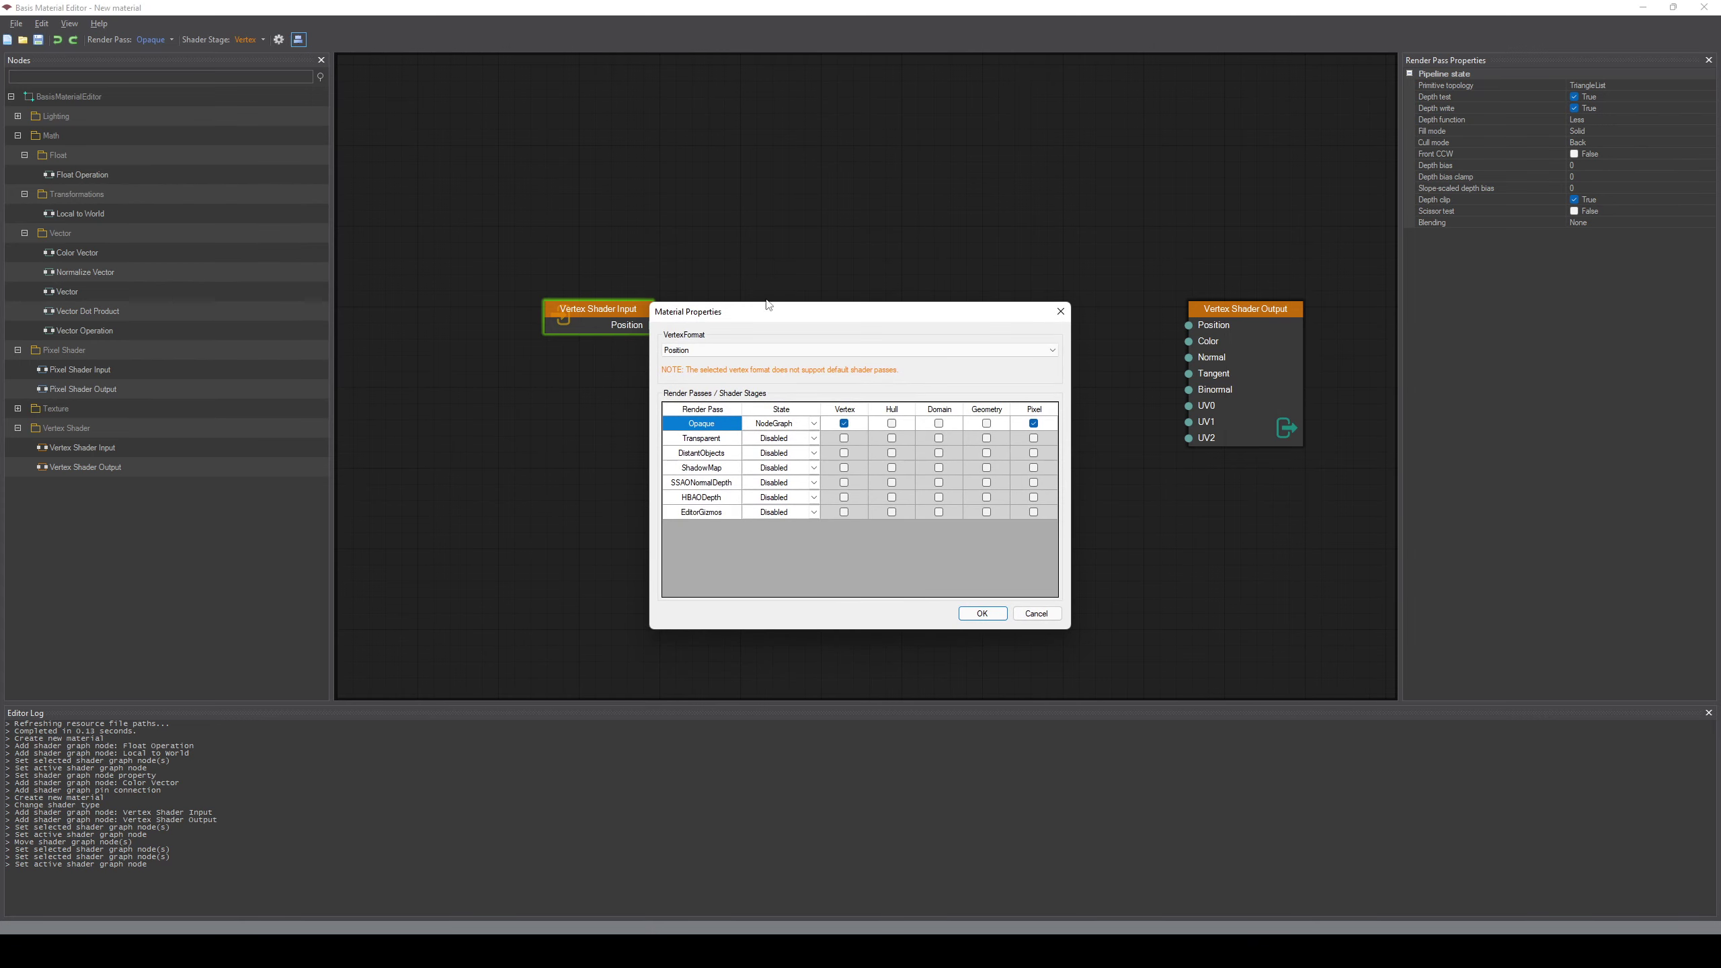
pyautogui.click(771, 349)
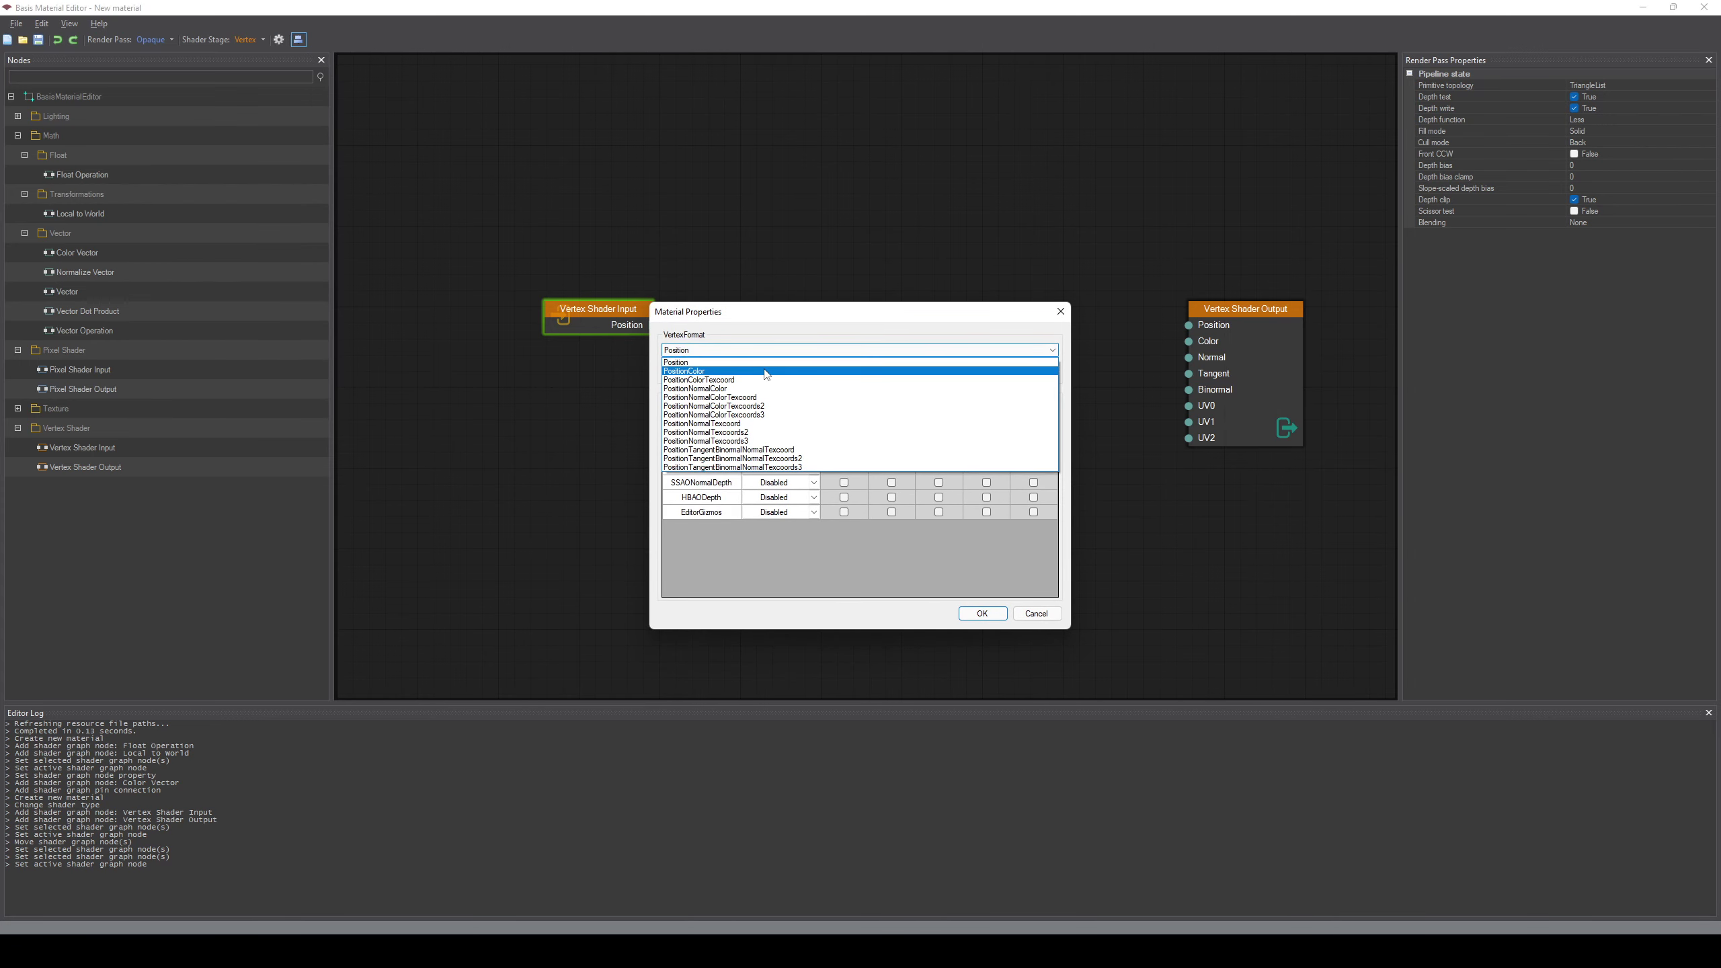
pyautogui.click(767, 372)
pyautogui.click(983, 613)
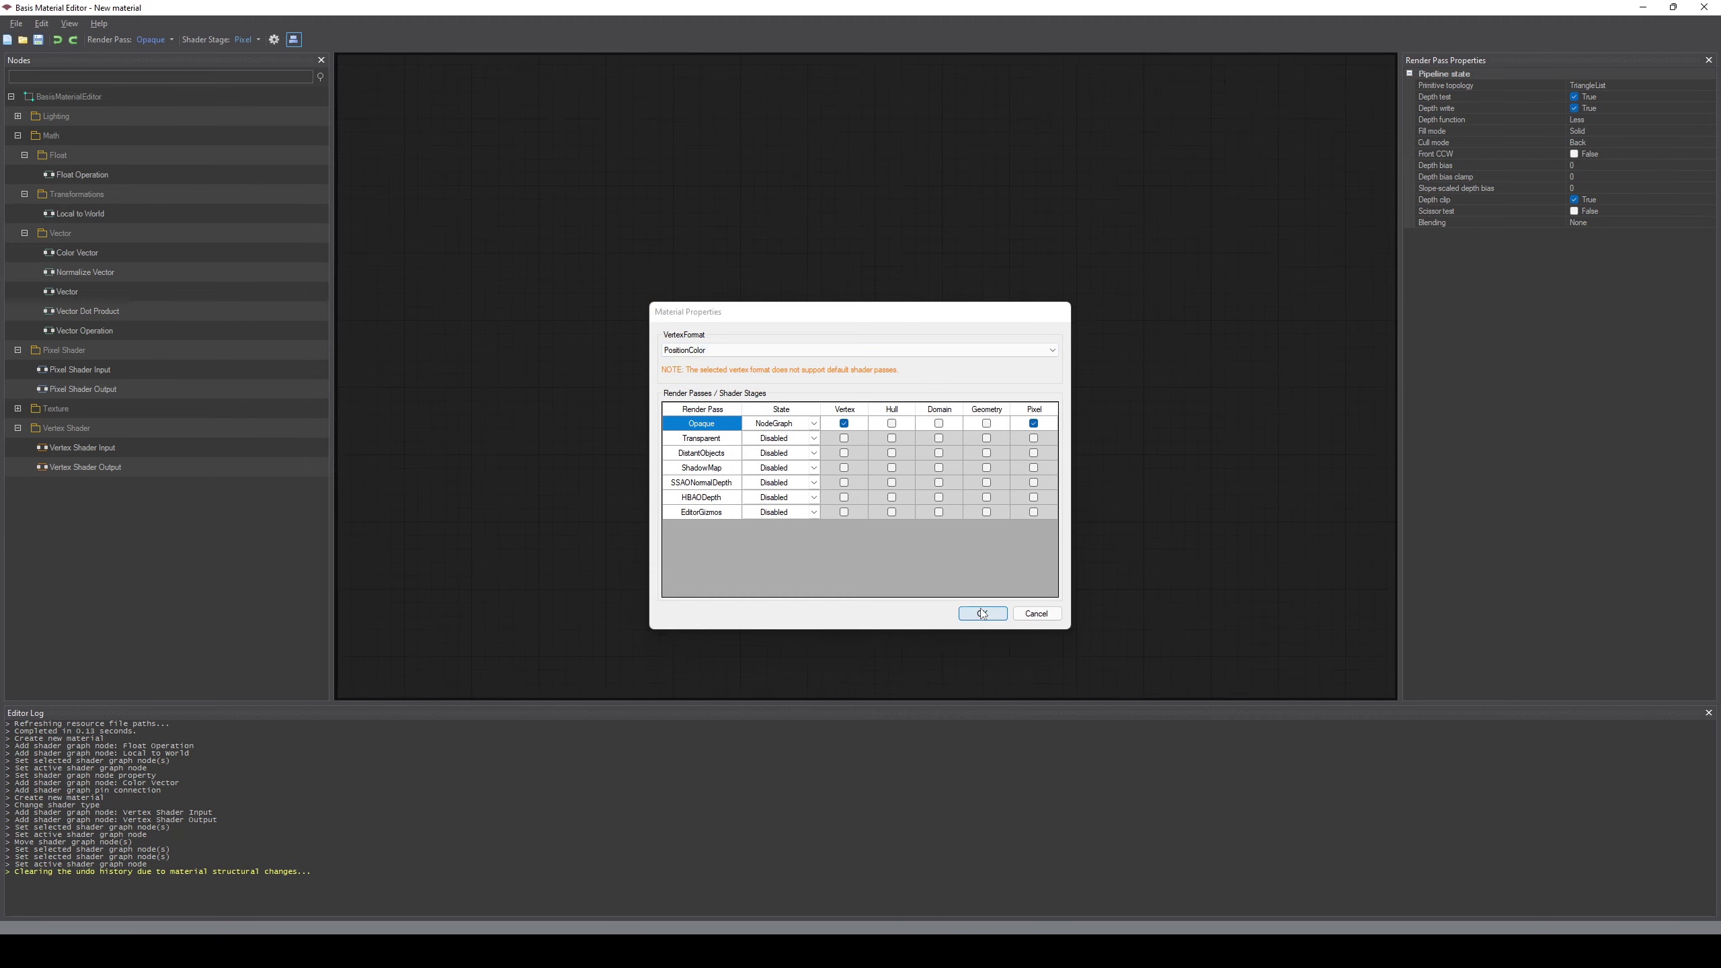
# Switch the shader stage back to Vertex and select the Vertex Shader Input node
pyautogui.click(258, 39)
pyautogui.click(275, 57)
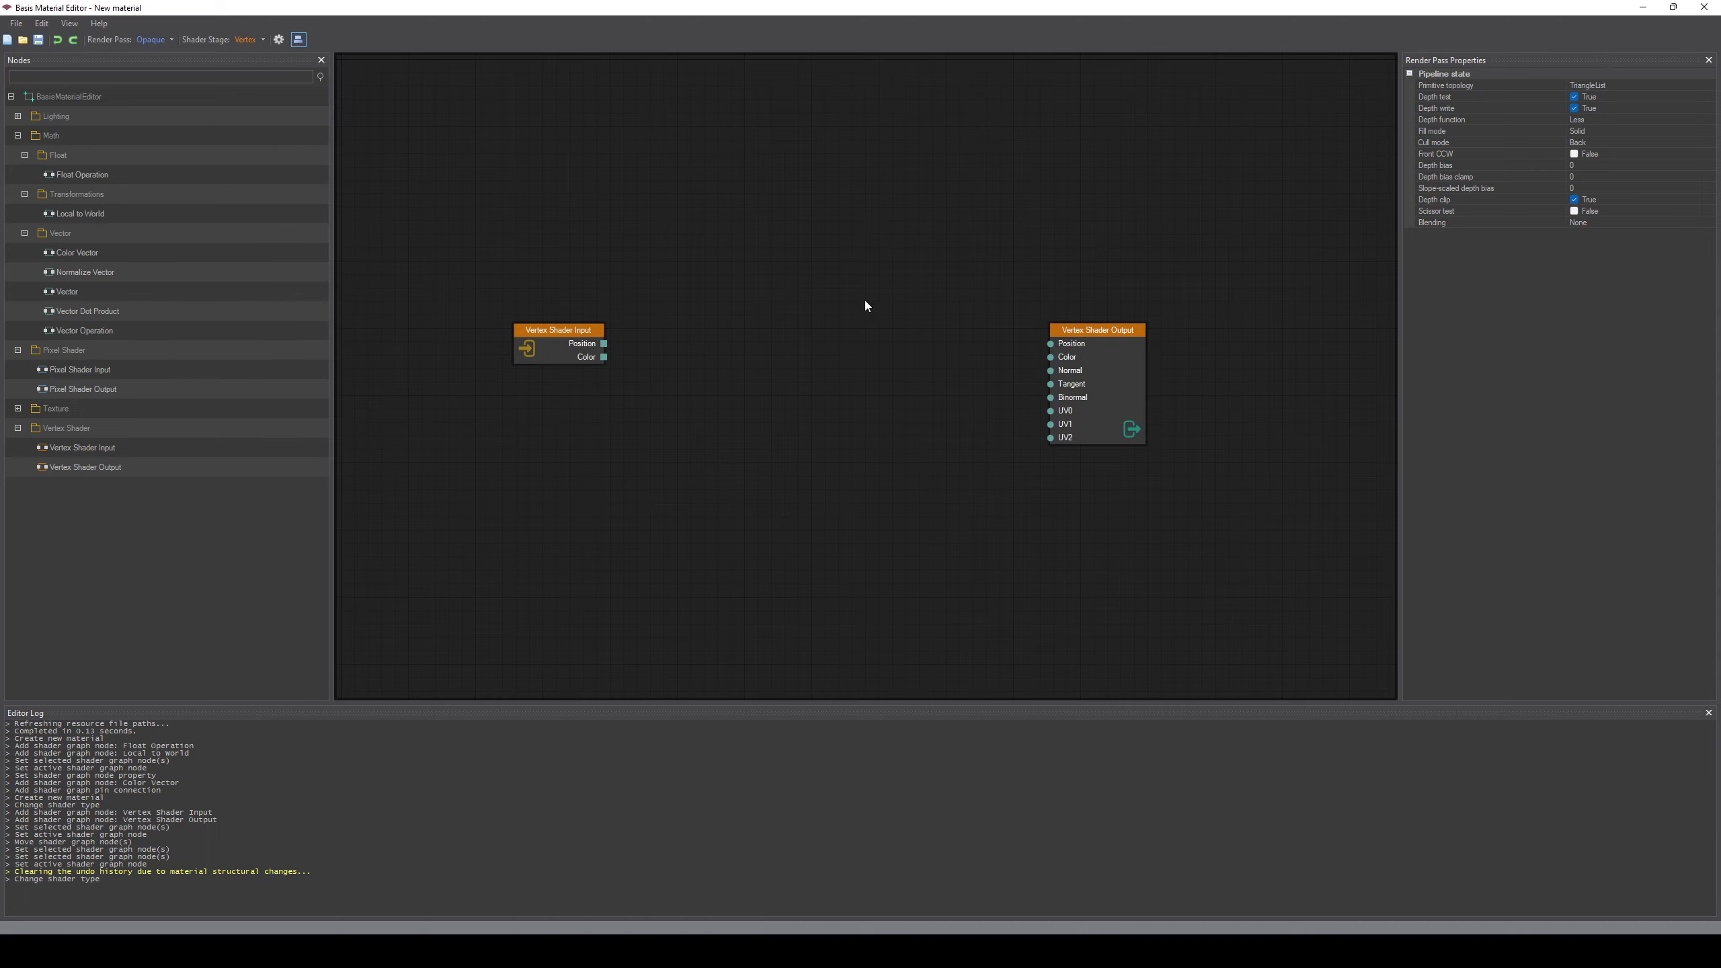
pyautogui.scroll(2, 780, 317)
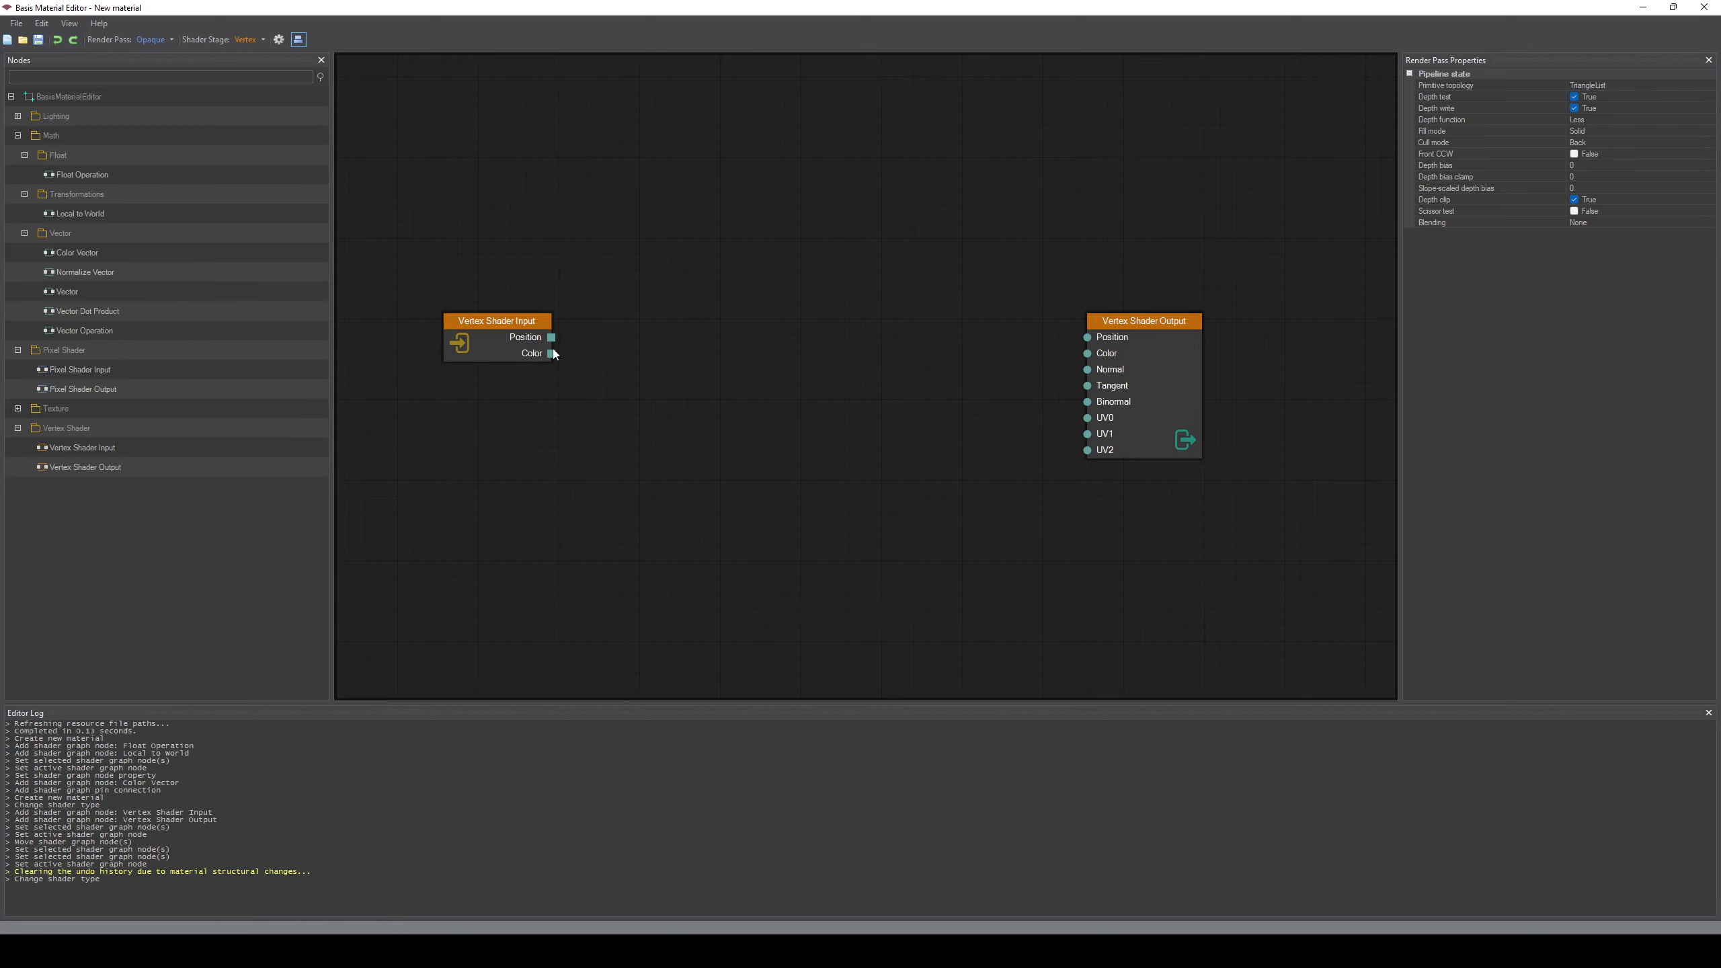
pyautogui.click(518, 324)
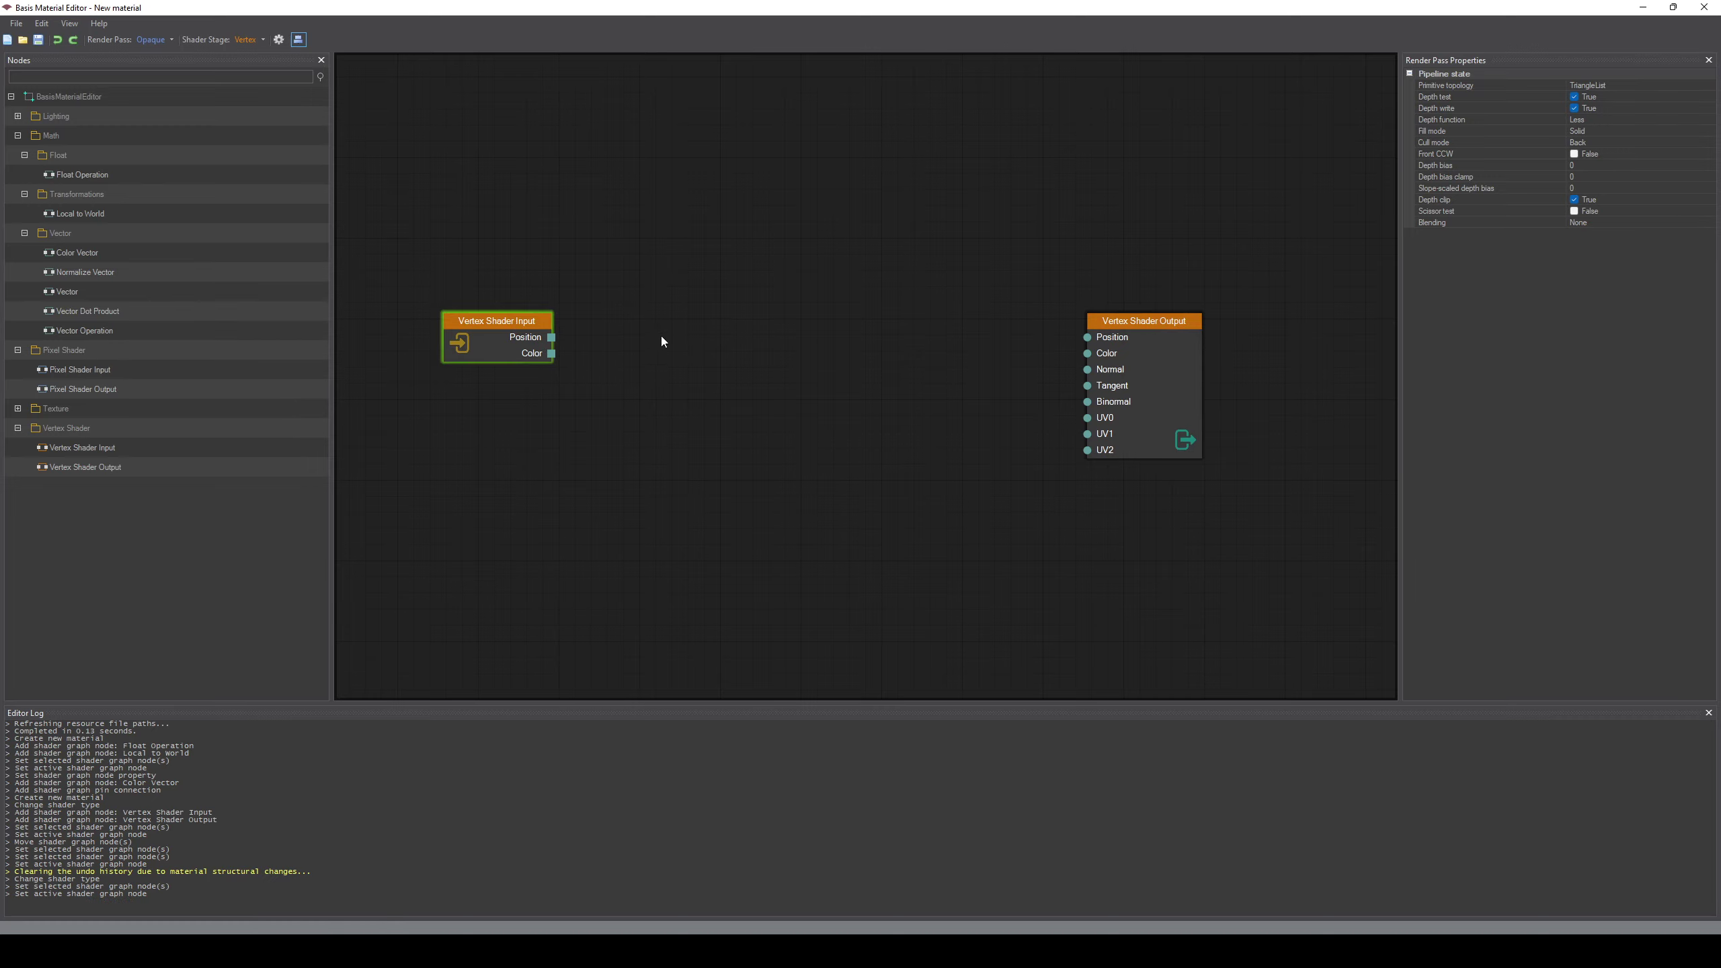
pyautogui.moveTo(708, 332); pyautogui.dragTo(744, 319, button='middle')
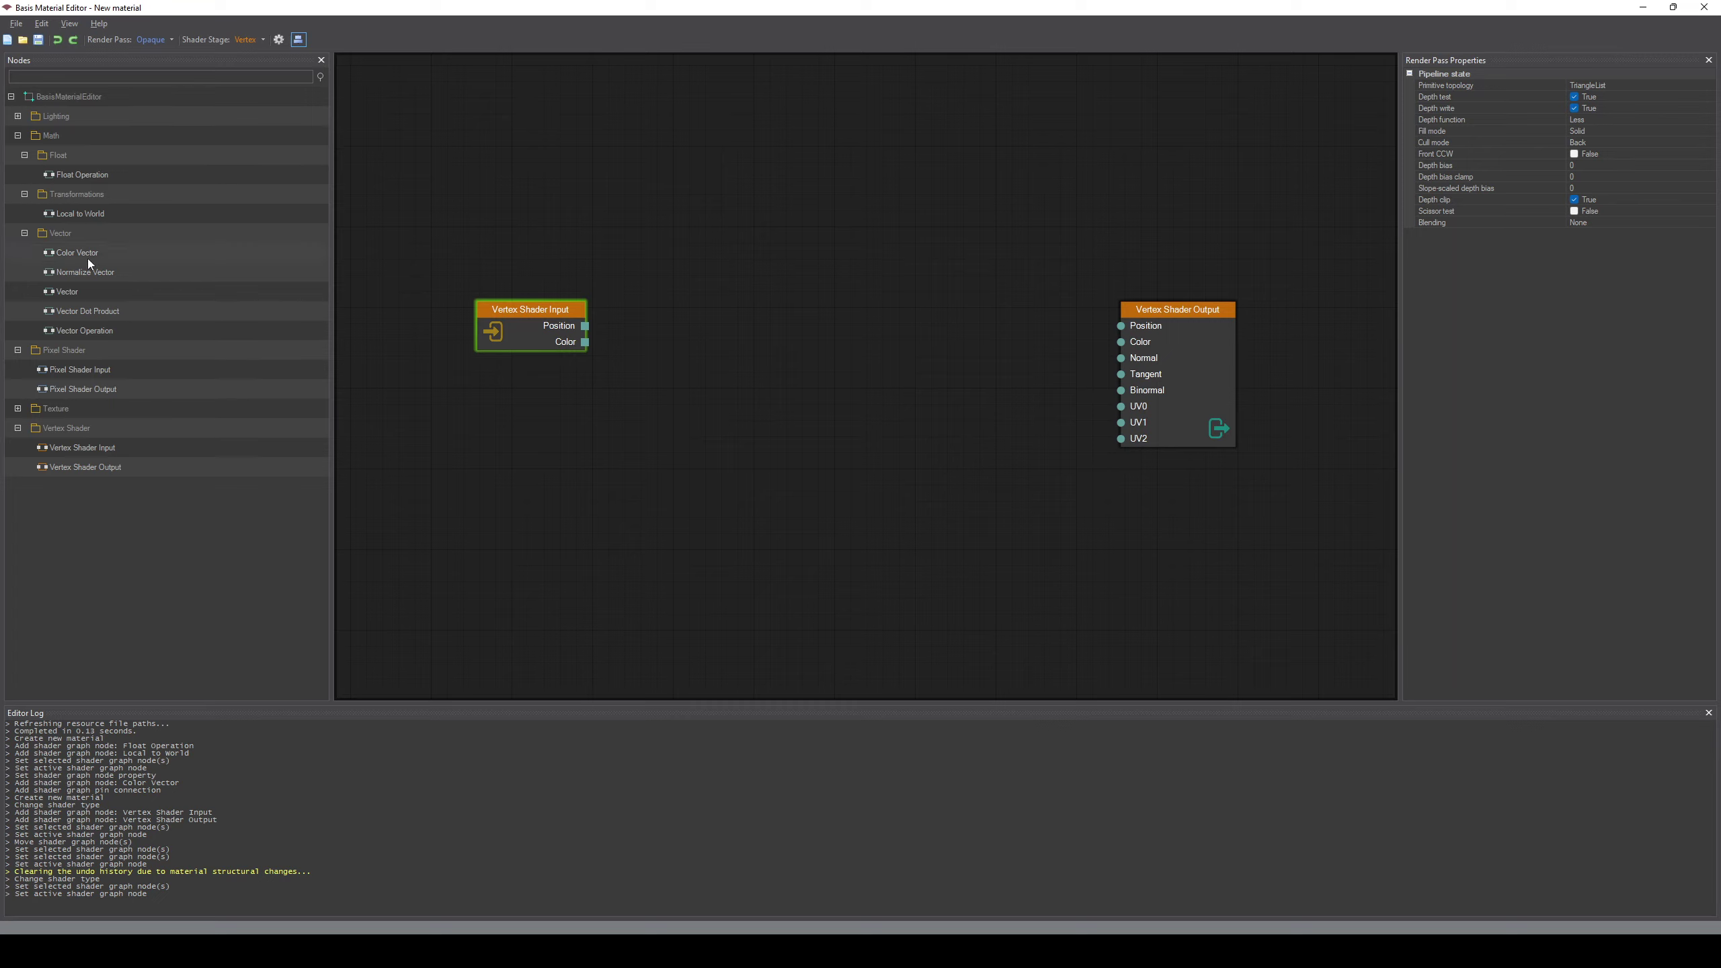
# Add a Color Vector node between the vertex shader nodes and a Vector node below it
pyautogui.moveTo(54, 251); pyautogui.dragTo(616, 317)
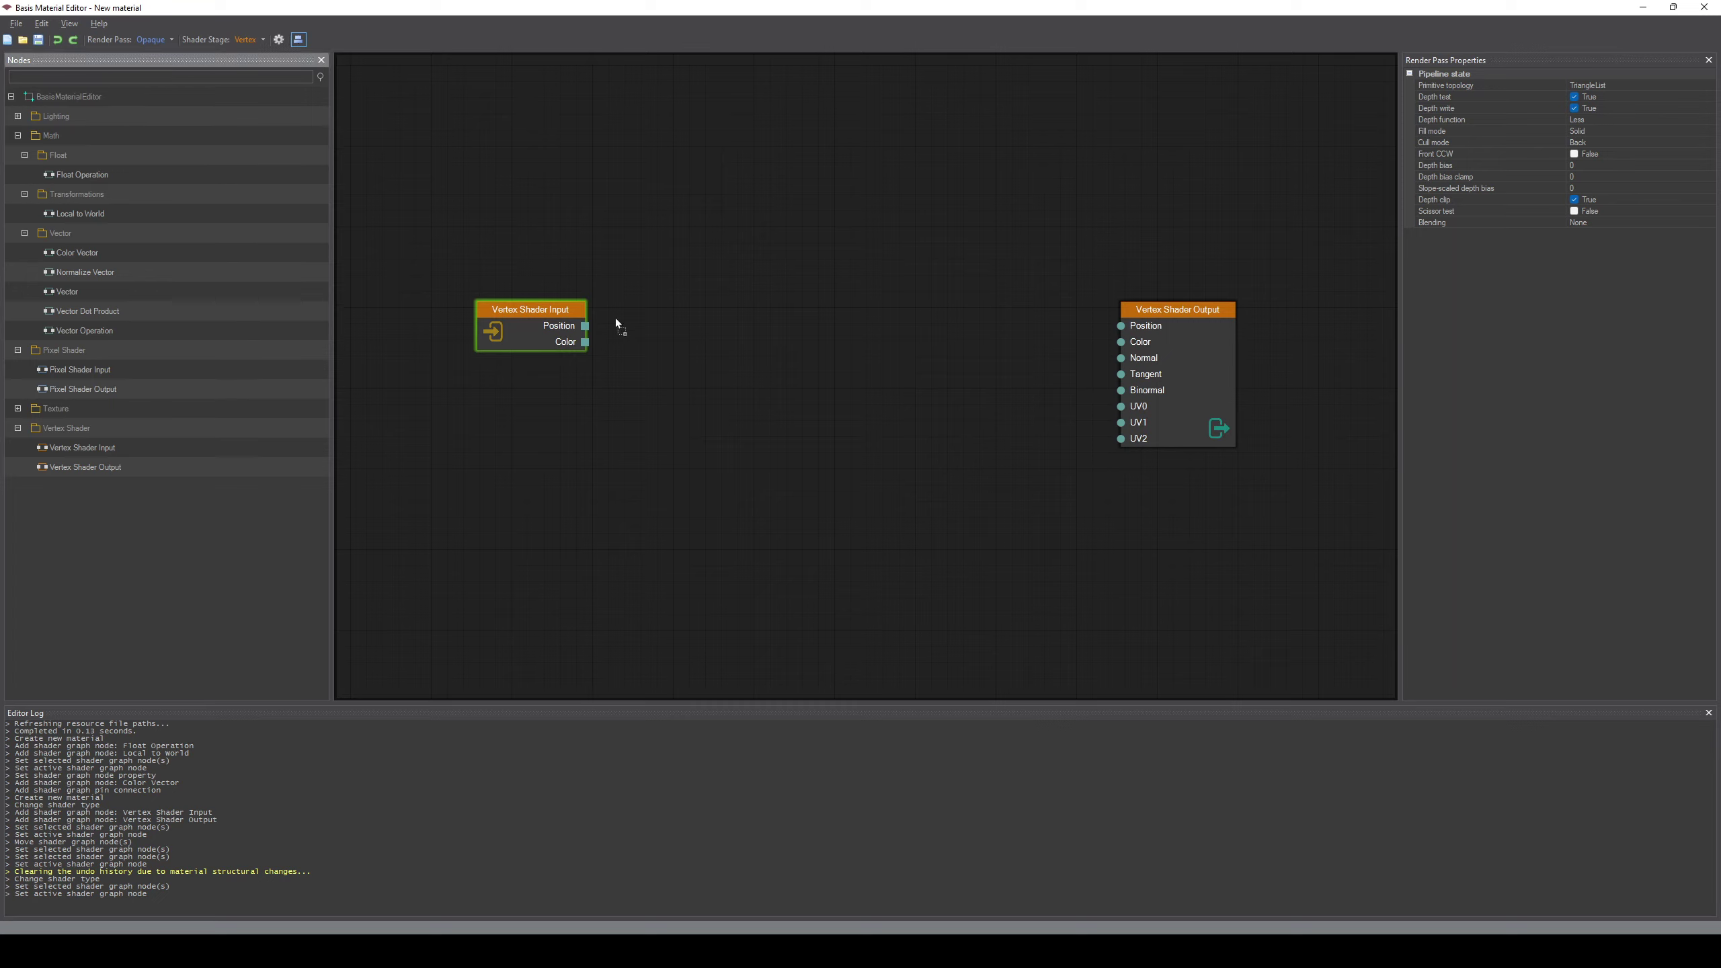
pyautogui.moveTo(777, 328); pyautogui.dragTo(778, 330)
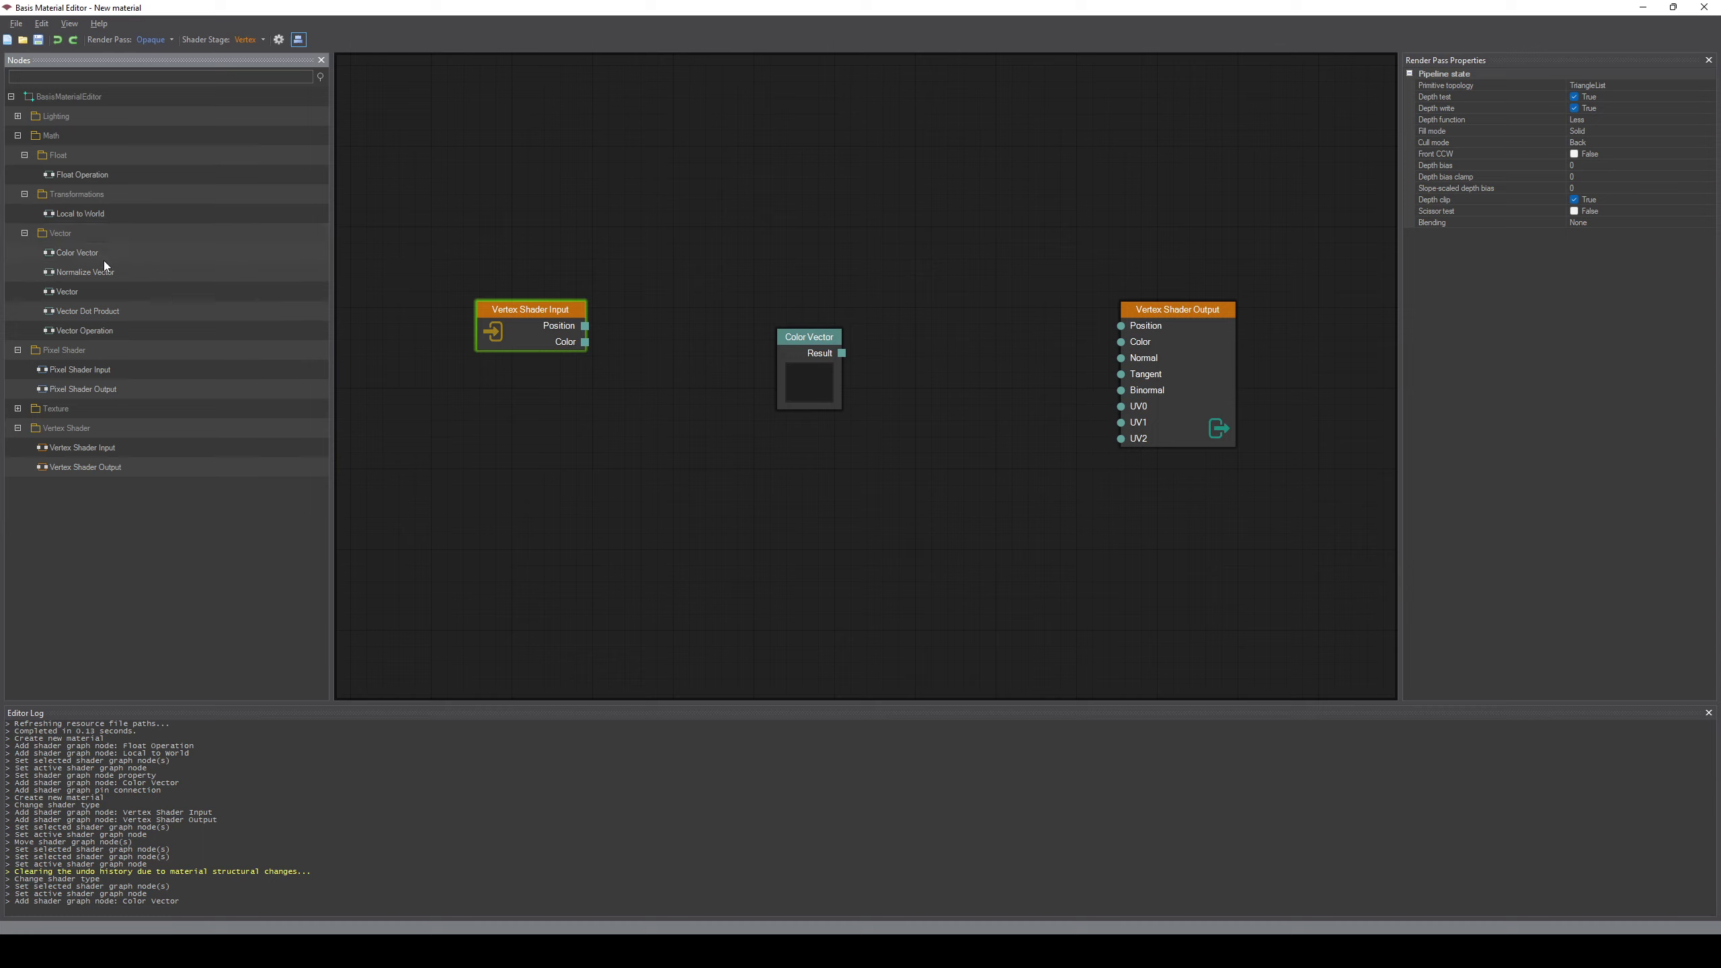
pyautogui.moveTo(80, 291); pyautogui.dragTo(638, 459)
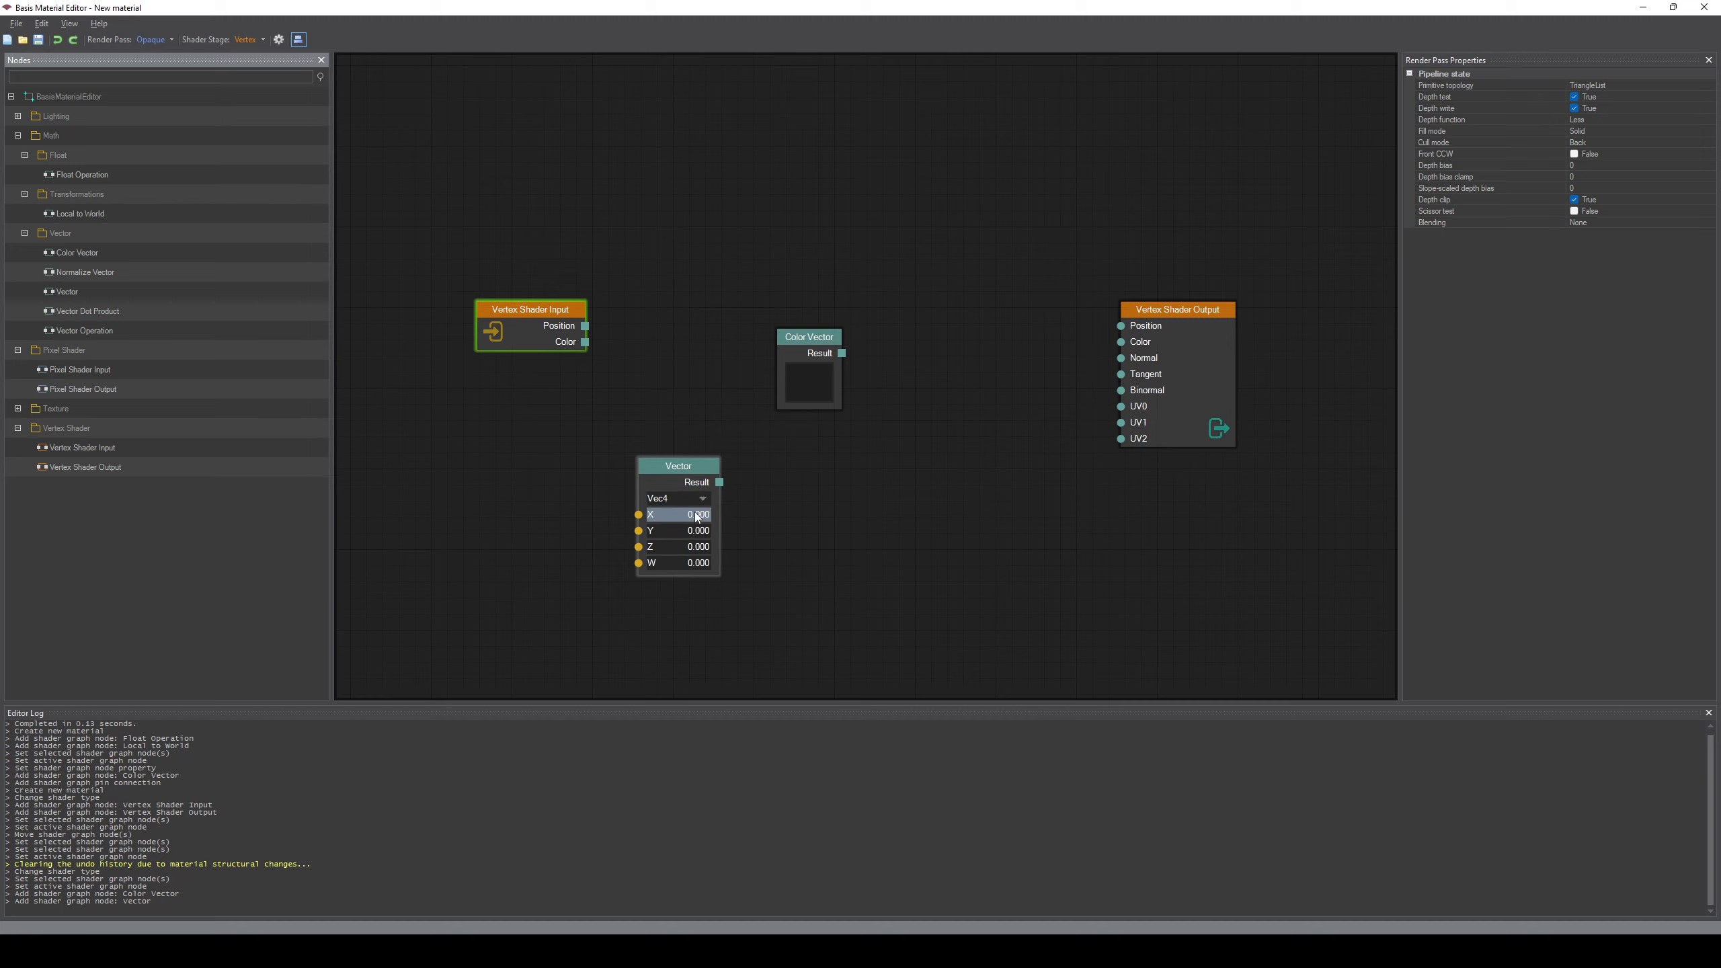
# Change the Vector node's type to Vec2 and then to Vec3
pyautogui.click(704, 500)
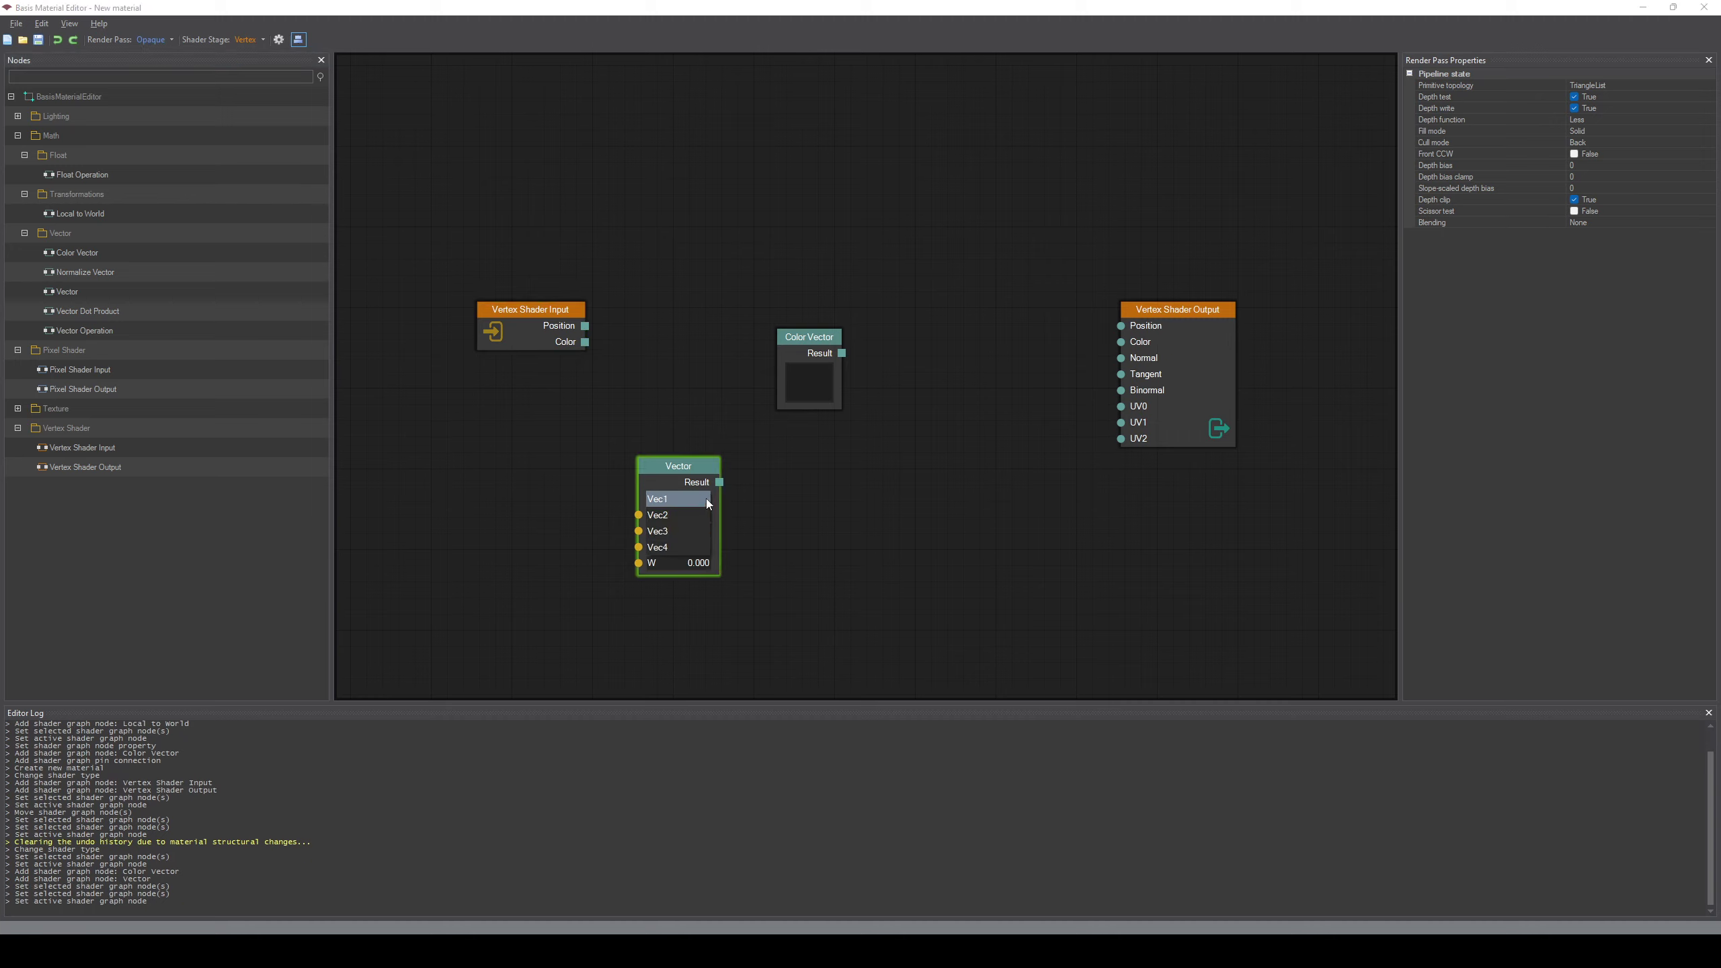
pyautogui.click(690, 514)
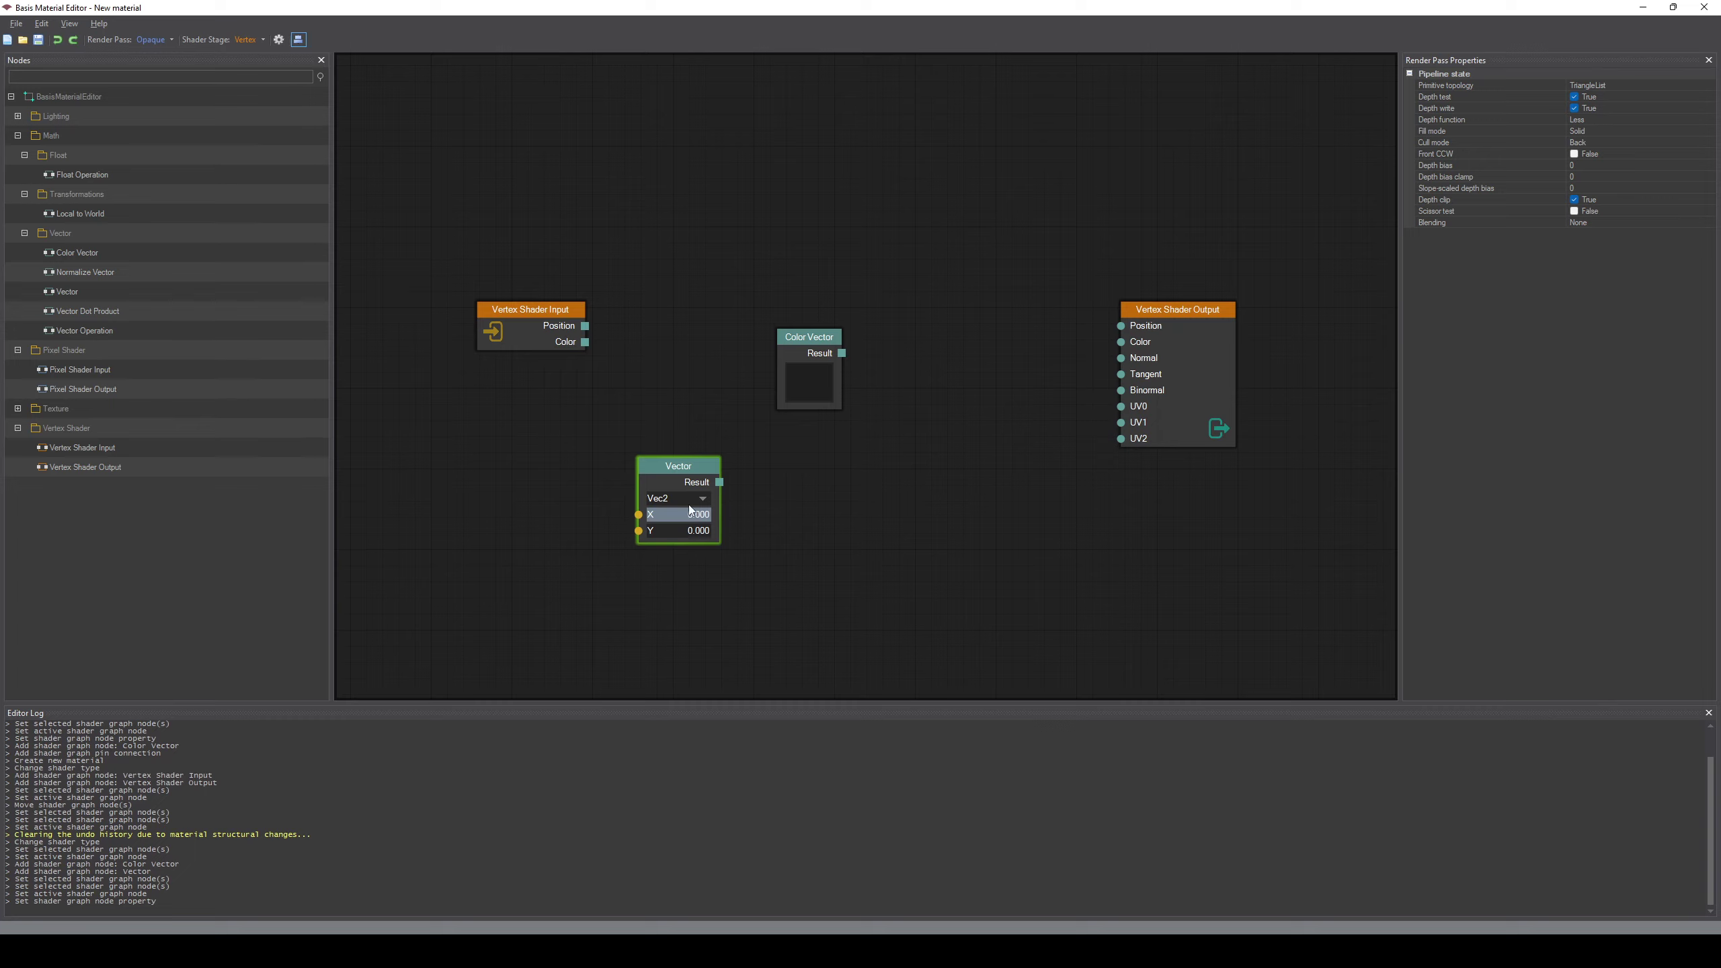
pyautogui.click(690, 499)
pyautogui.click(686, 532)
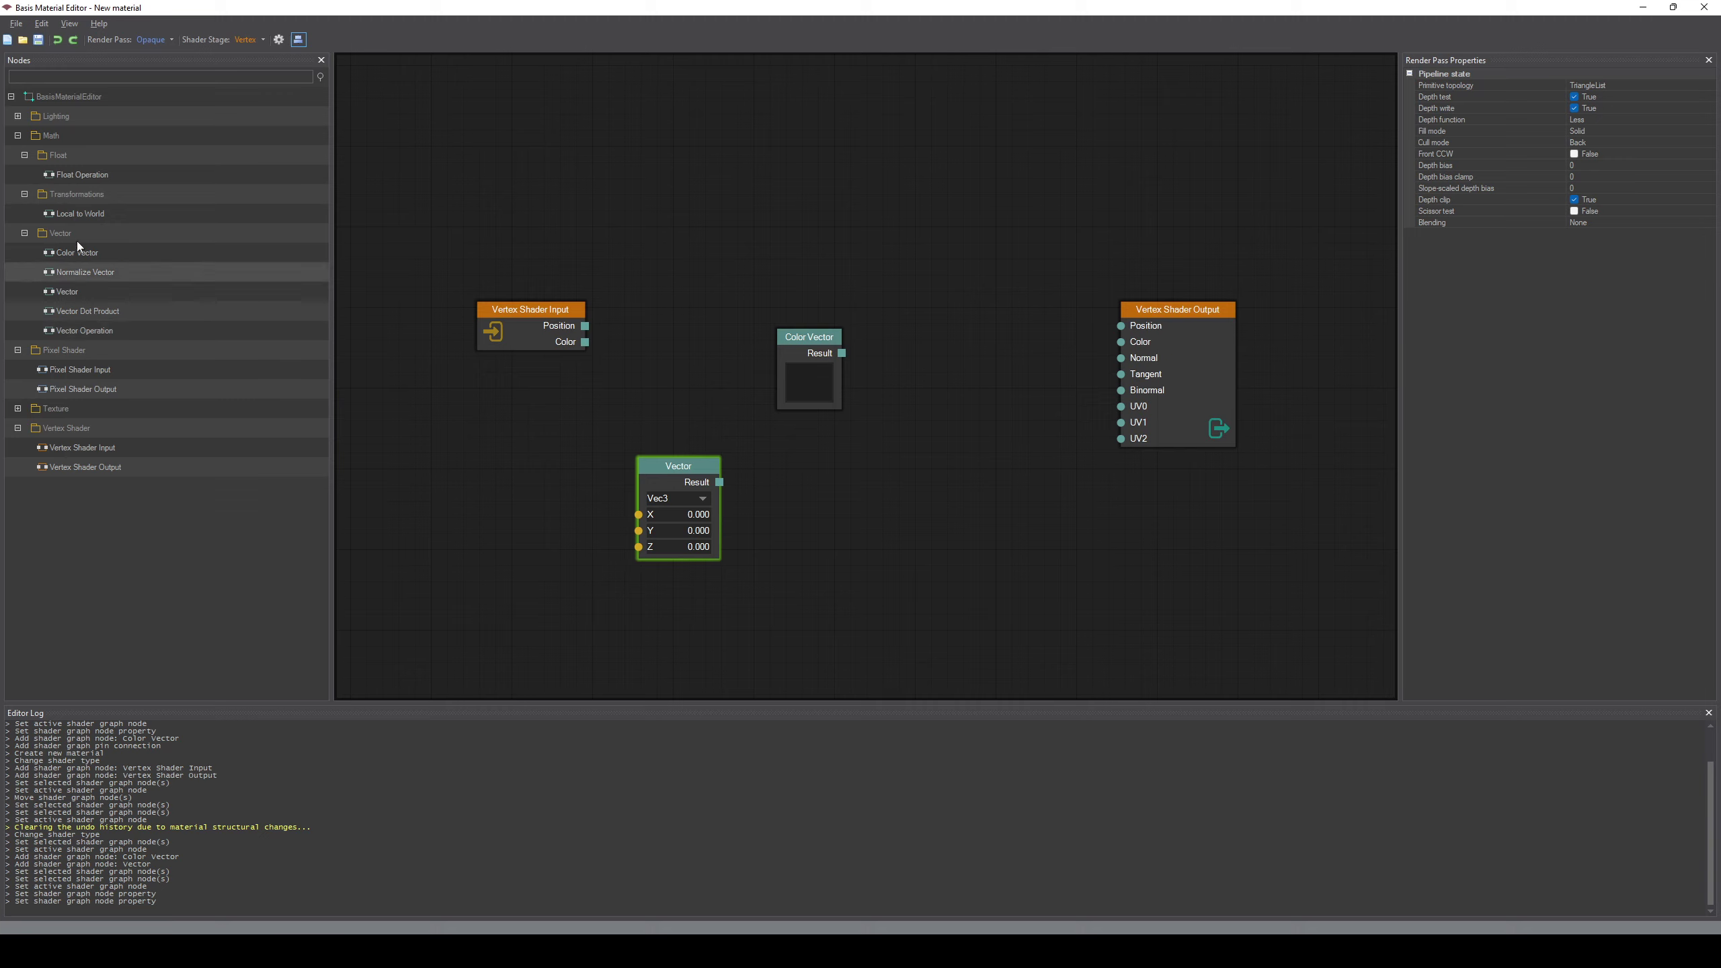
# Feed the Vector's Y input from the Result of a new Float Operation node and set X and Z to 1
pyautogui.moveTo(68, 175); pyautogui.dragTo(429, 449)
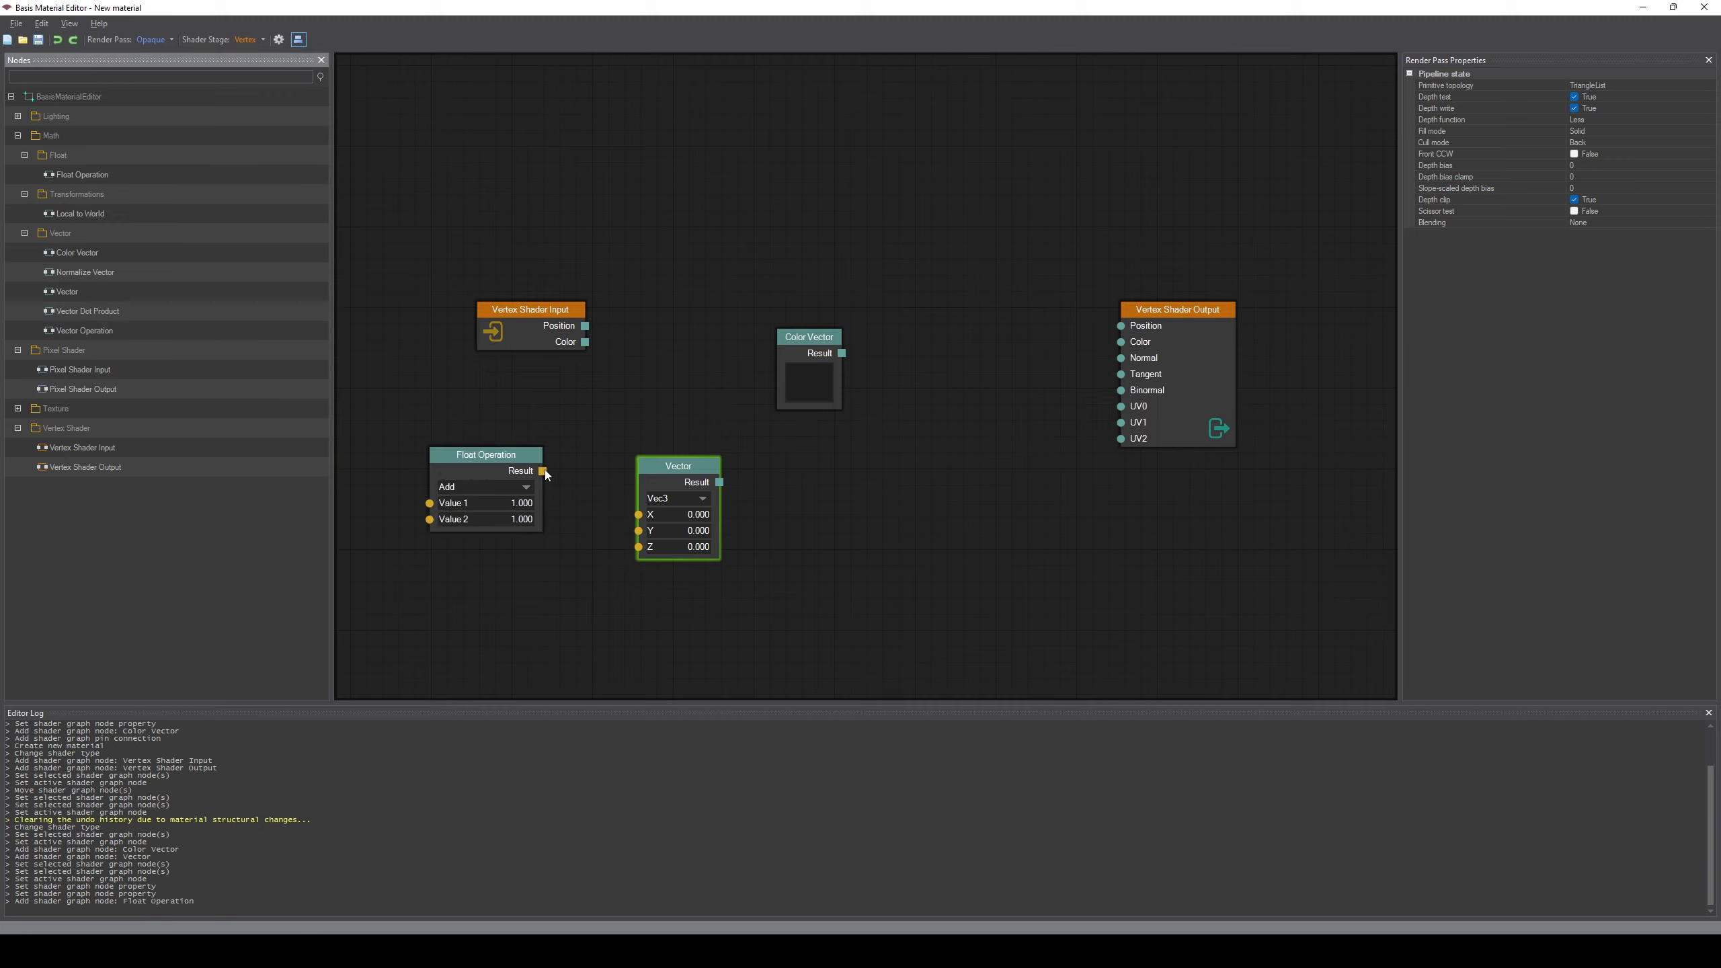
pyautogui.moveTo(542, 471); pyautogui.dragTo(639, 534)
pyautogui.doubleClick(684, 533)
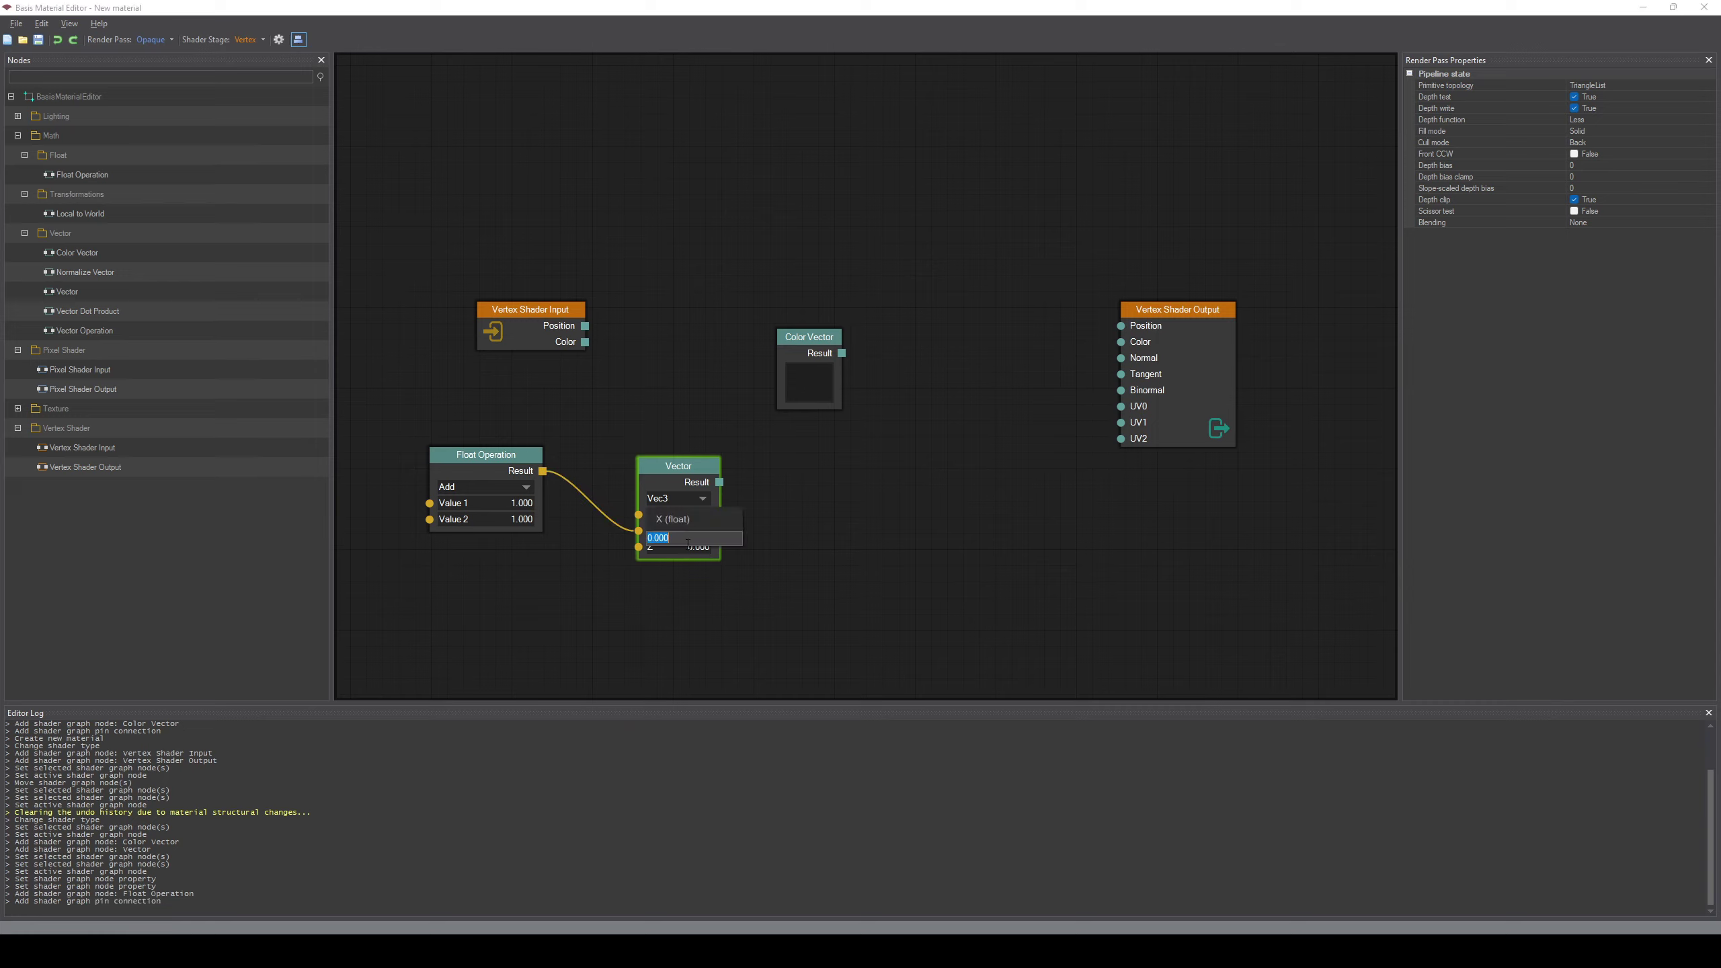
pyautogui.write('1')
pyautogui.doubleClick(688, 546)
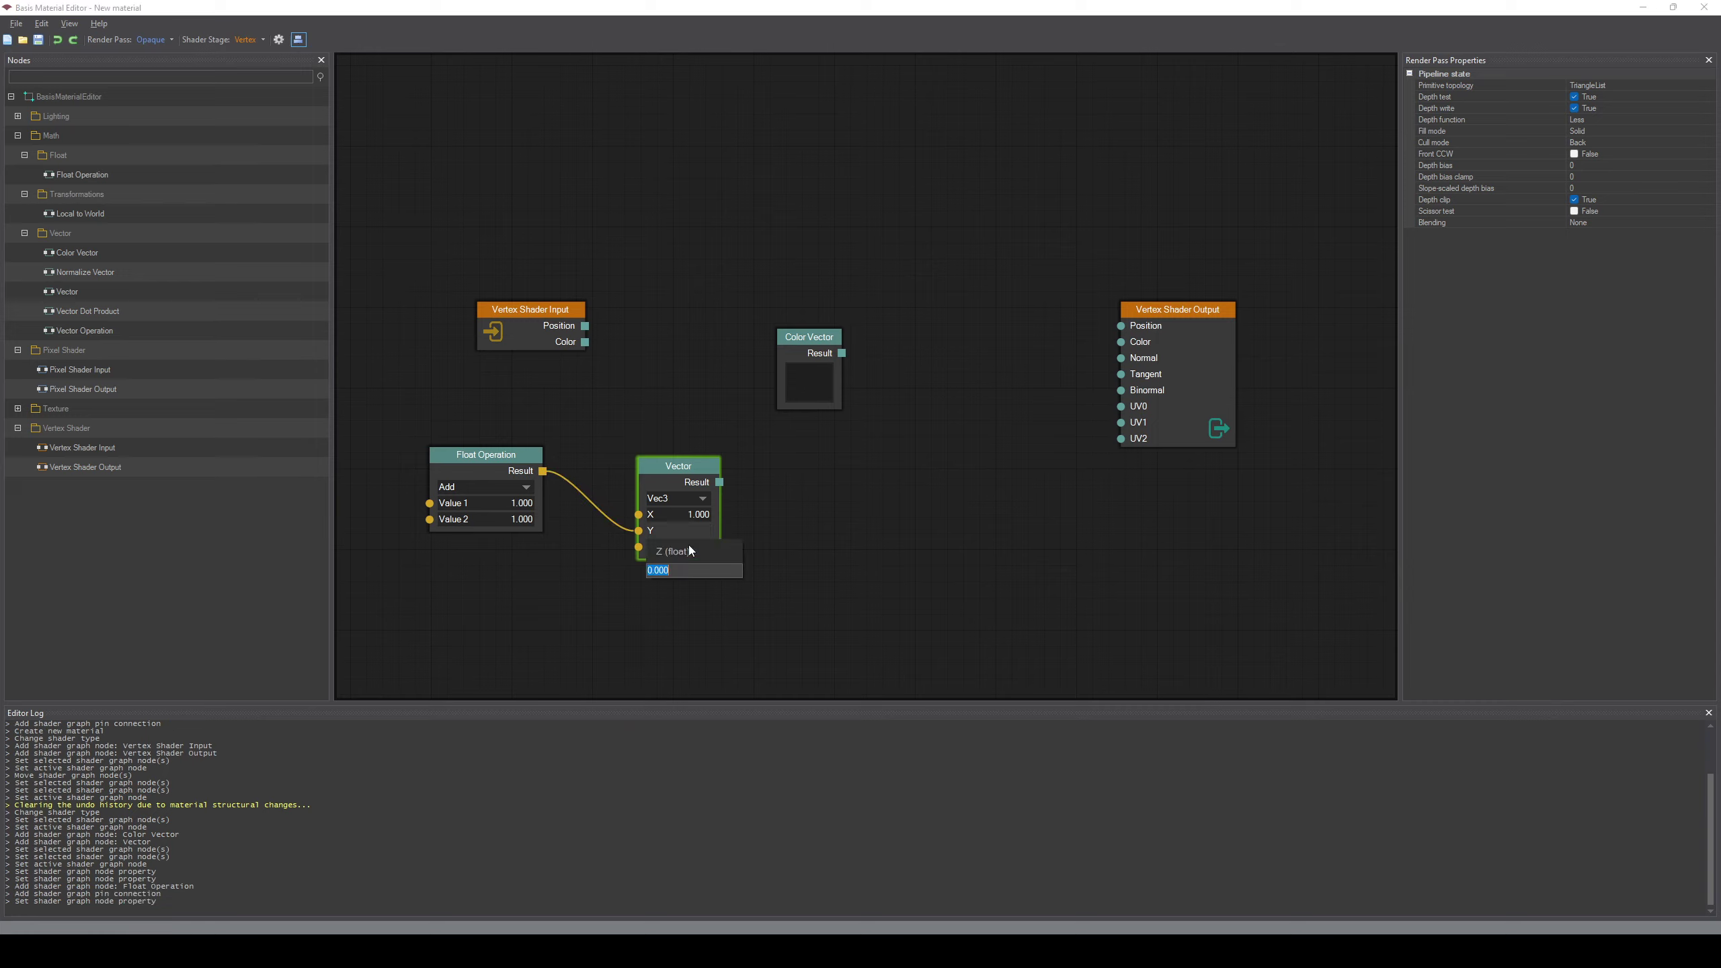
pyautogui.press('Return')
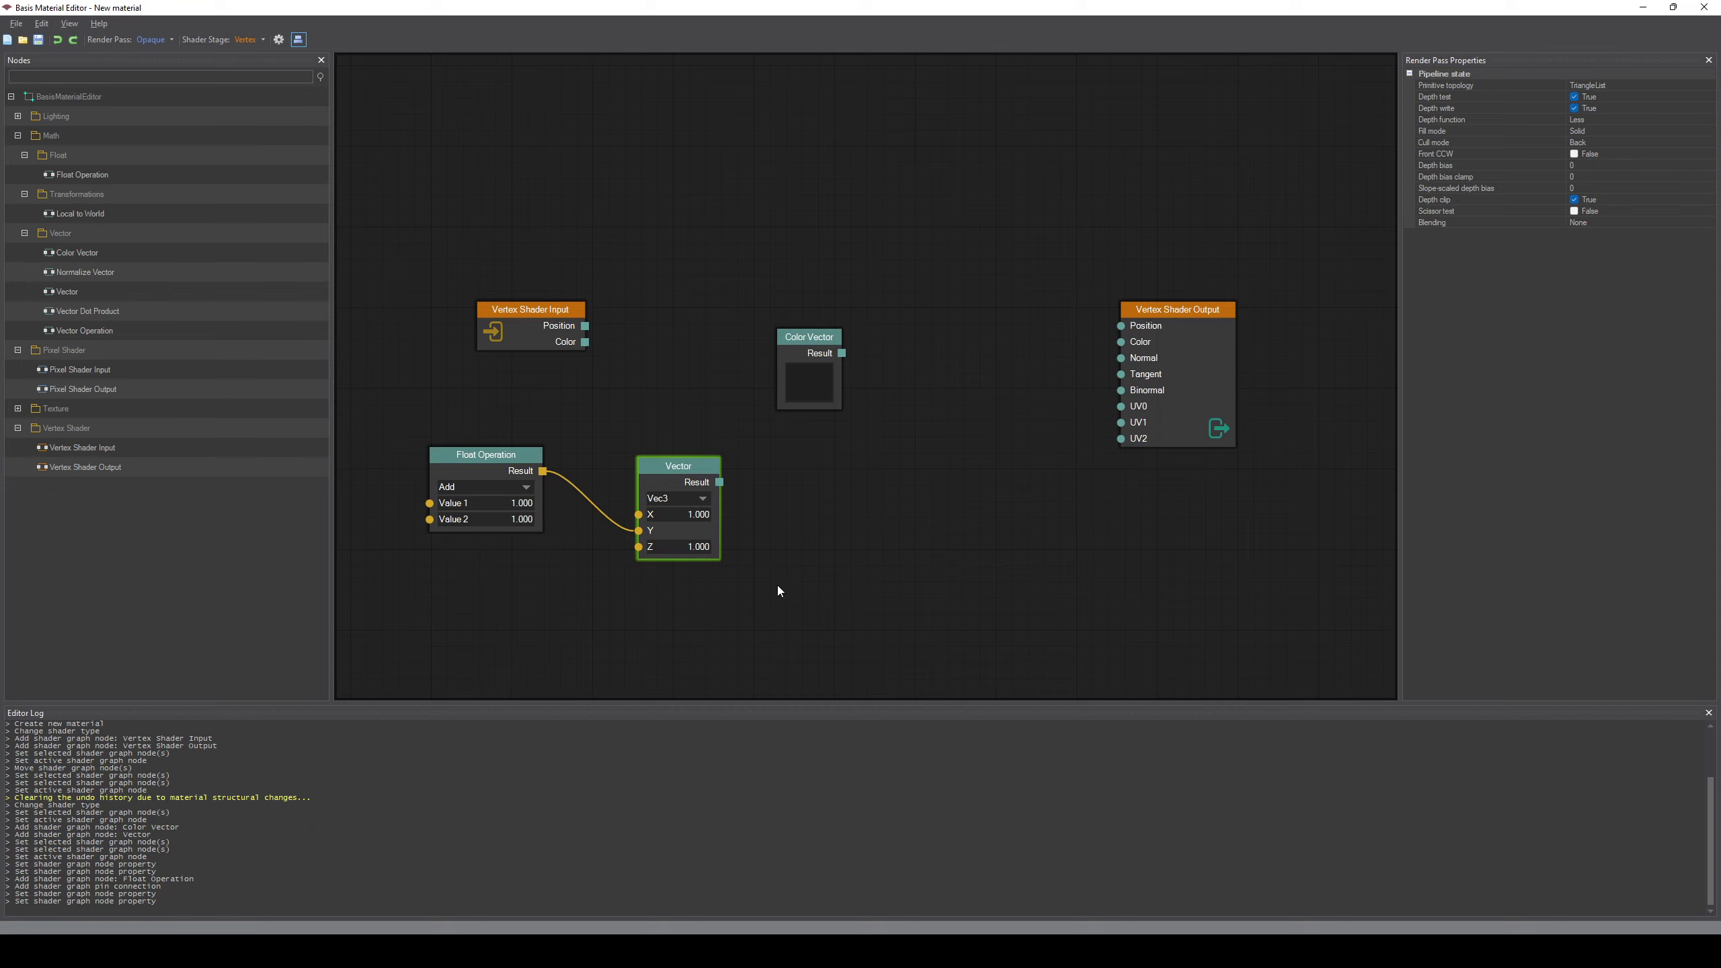
# Align the Vector node level with the Float Operation node and change its type to Vec1
pyautogui.moveTo(686, 464); pyautogui.dragTo(683, 455)
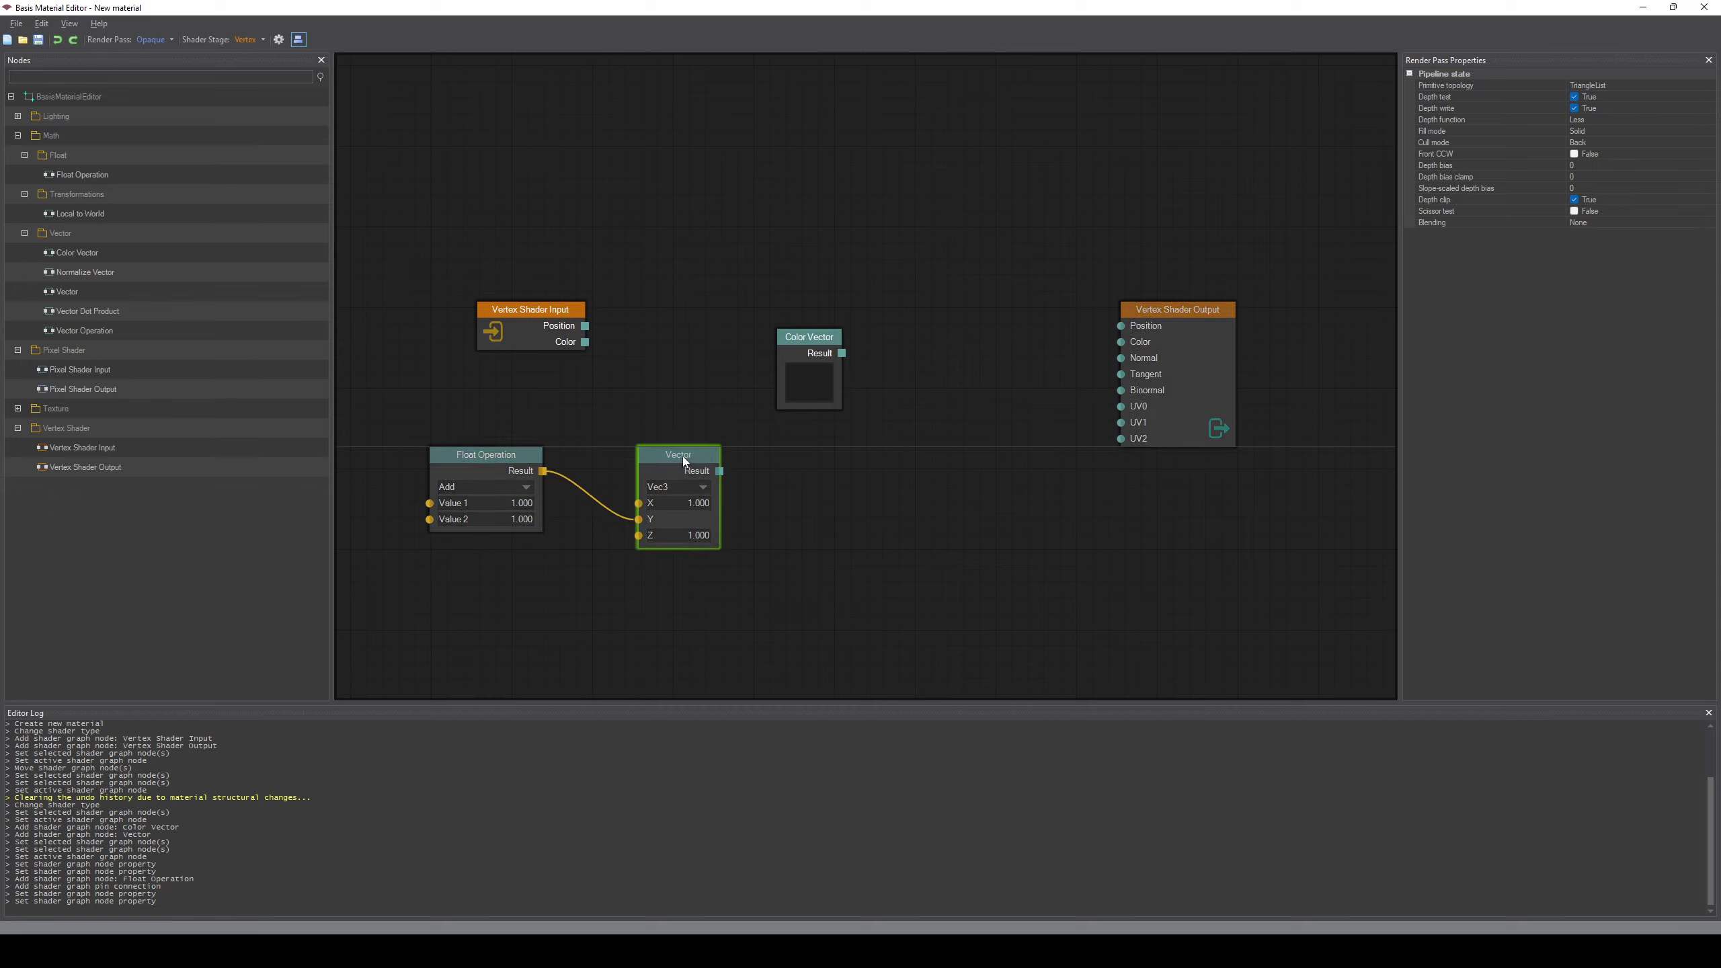
pyautogui.click(671, 398)
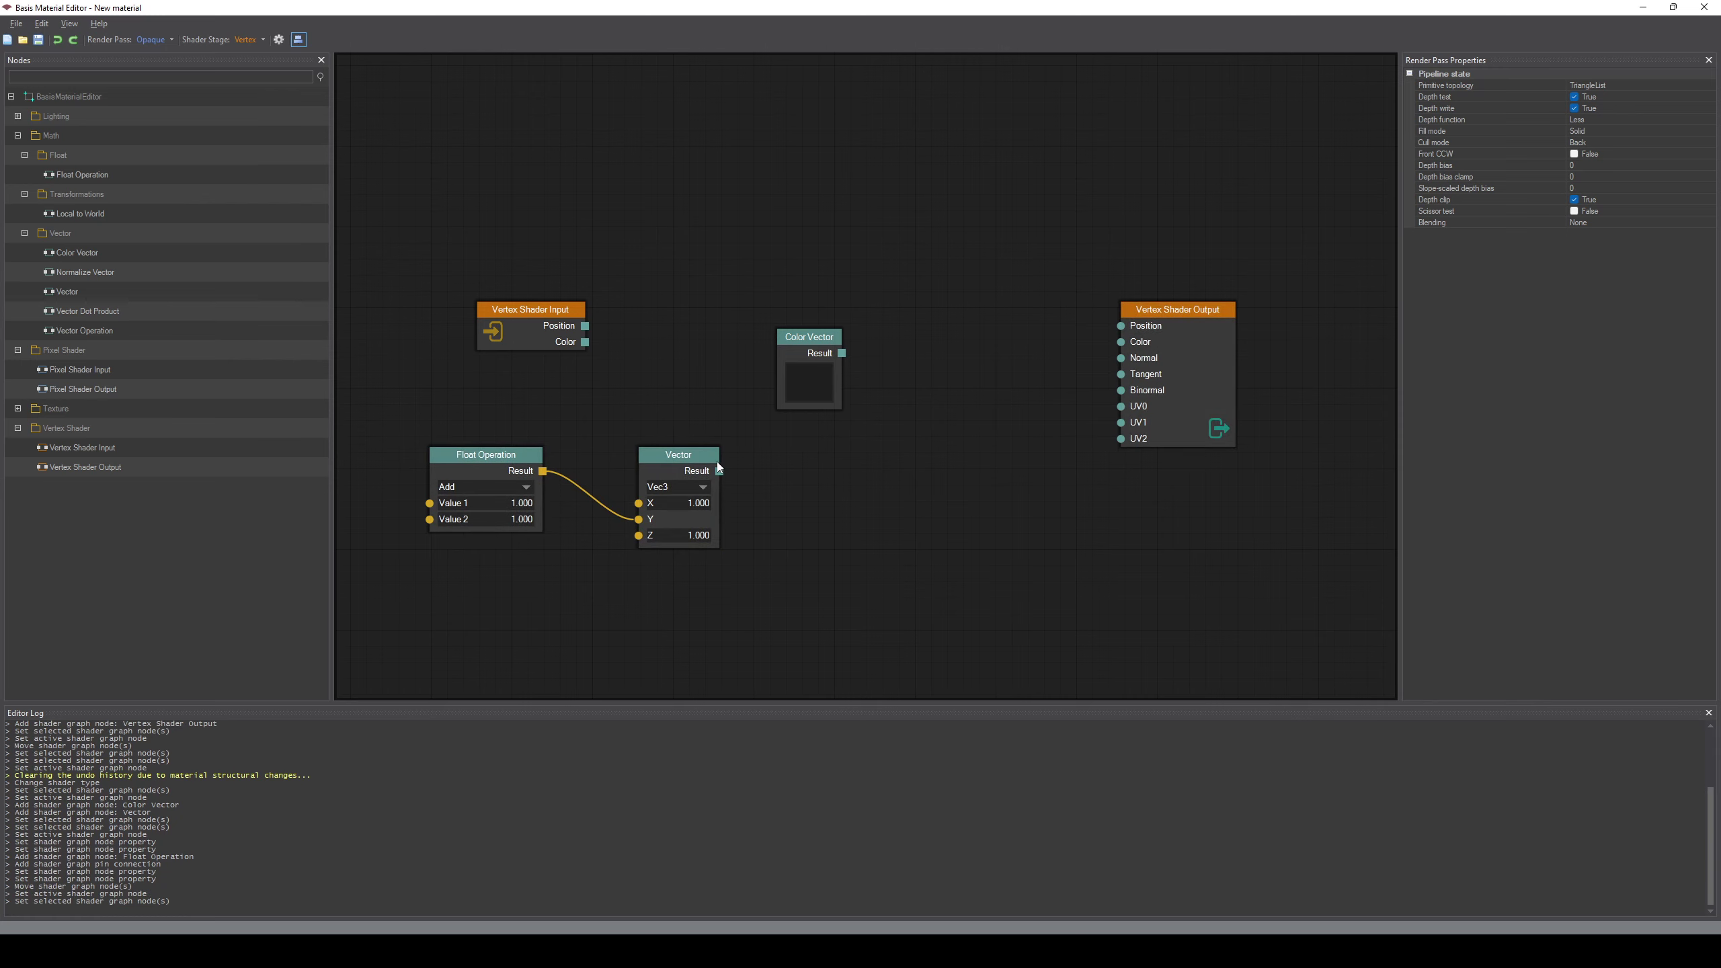
pyautogui.click(692, 486)
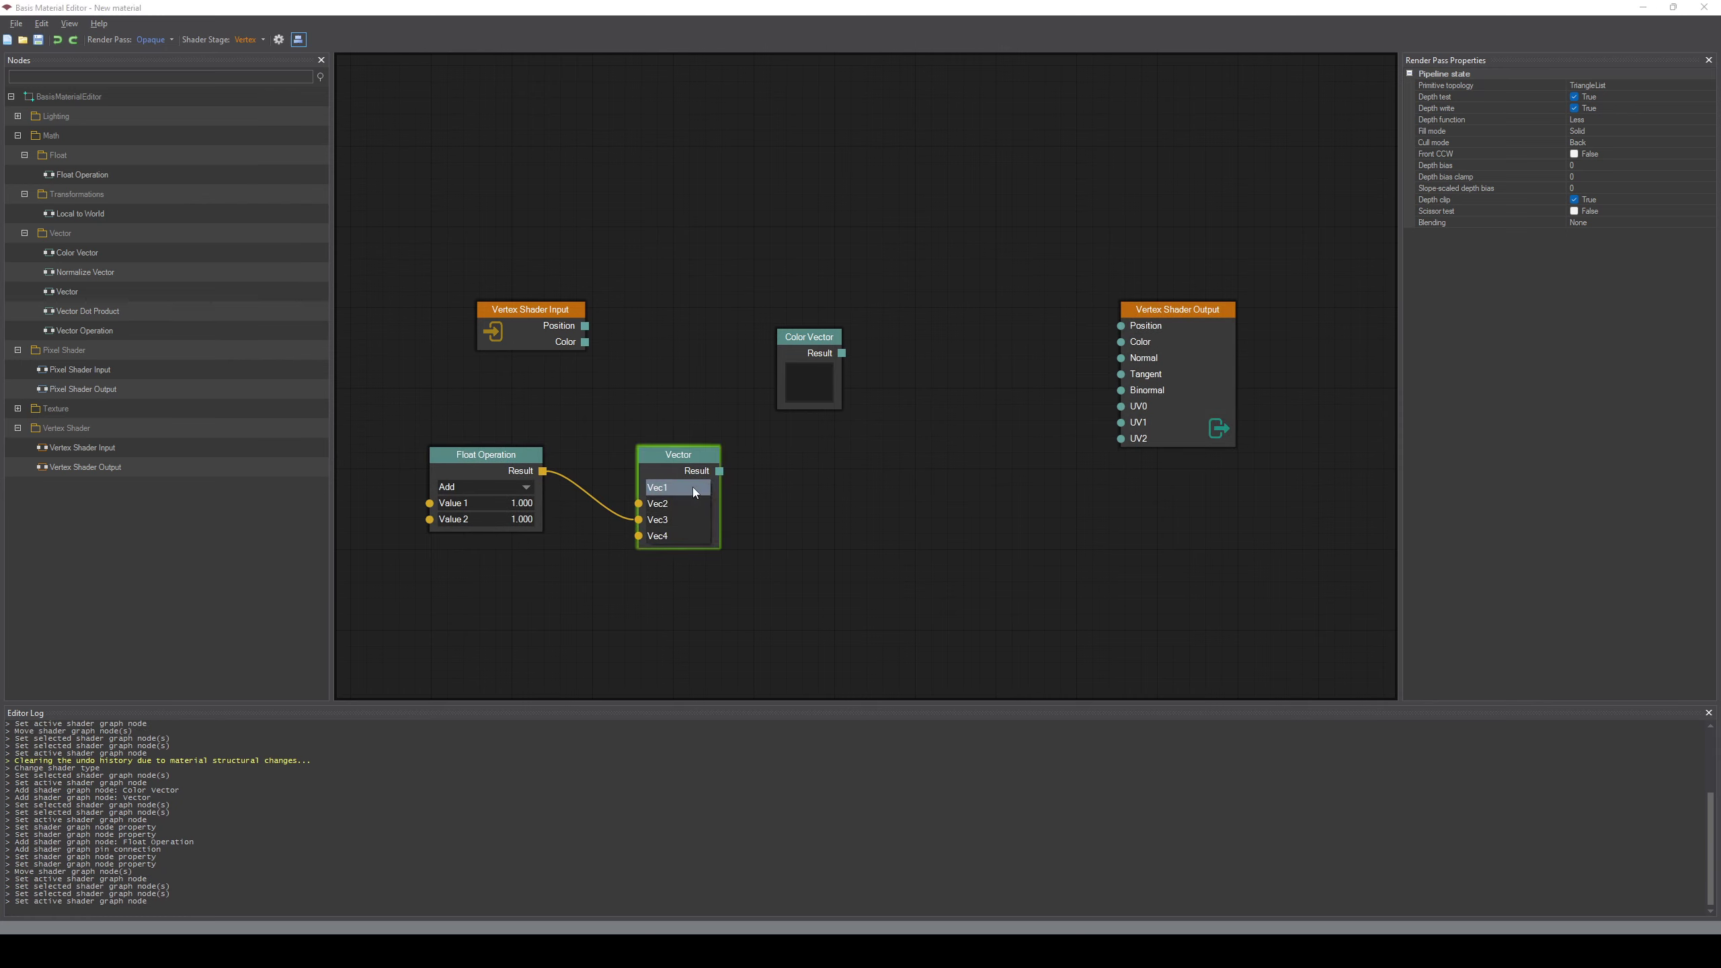
pyautogui.click(685, 456)
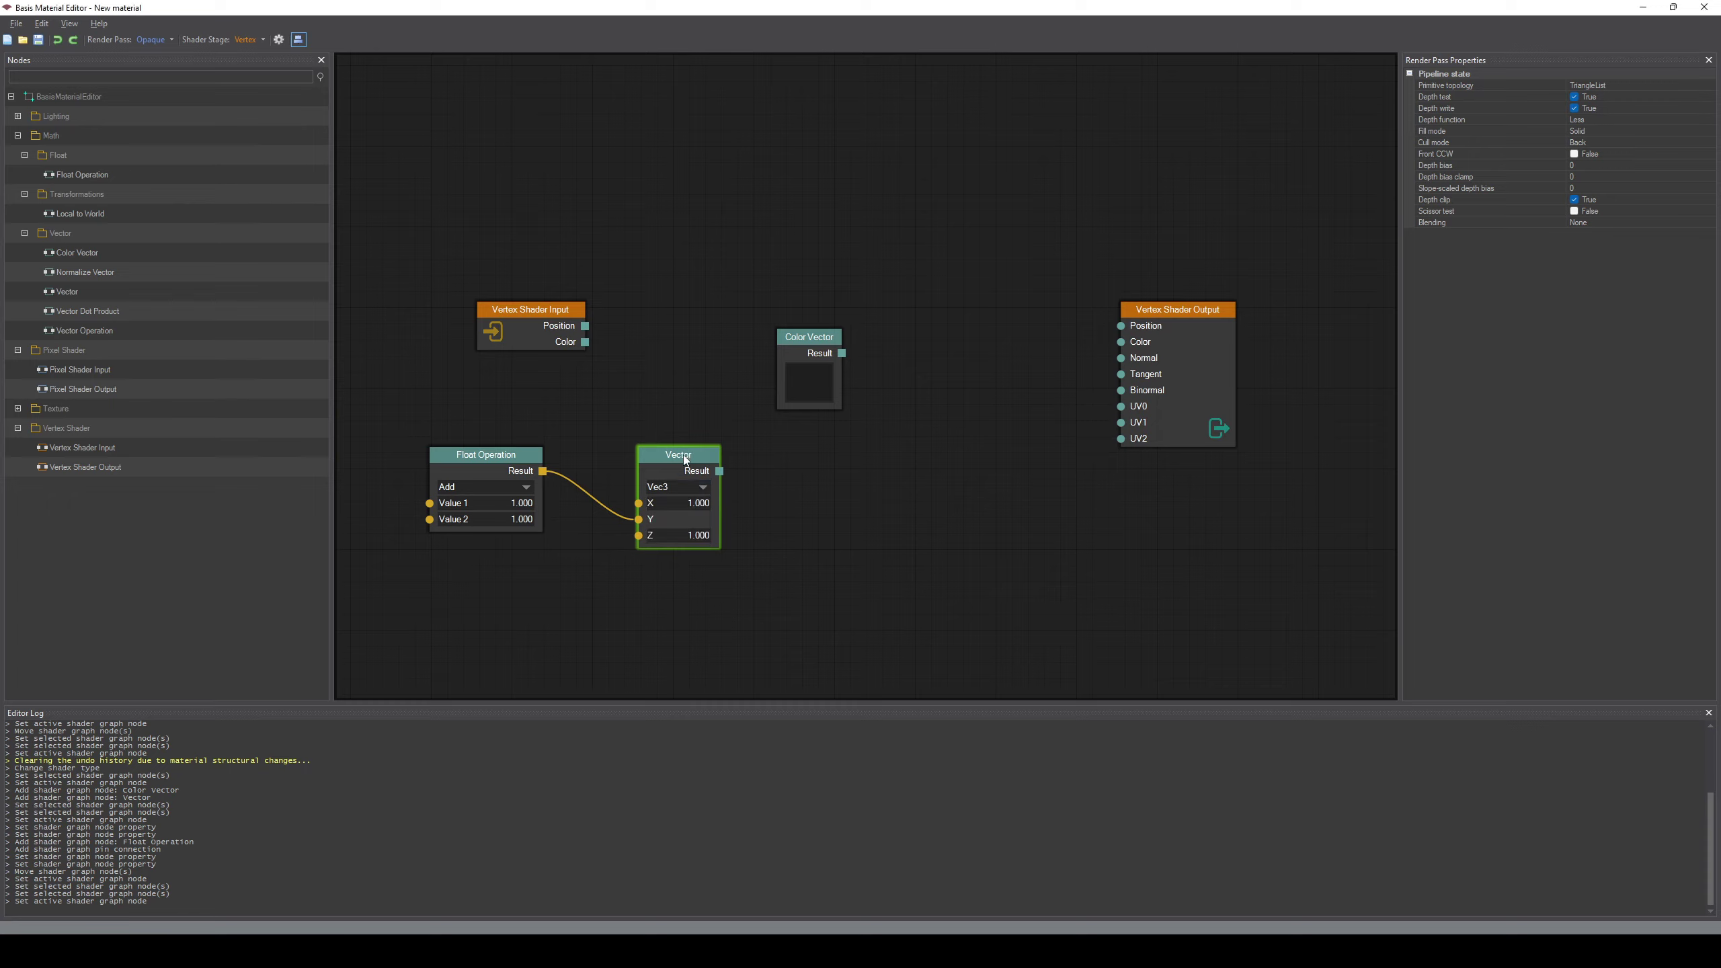
pyautogui.click(691, 502)
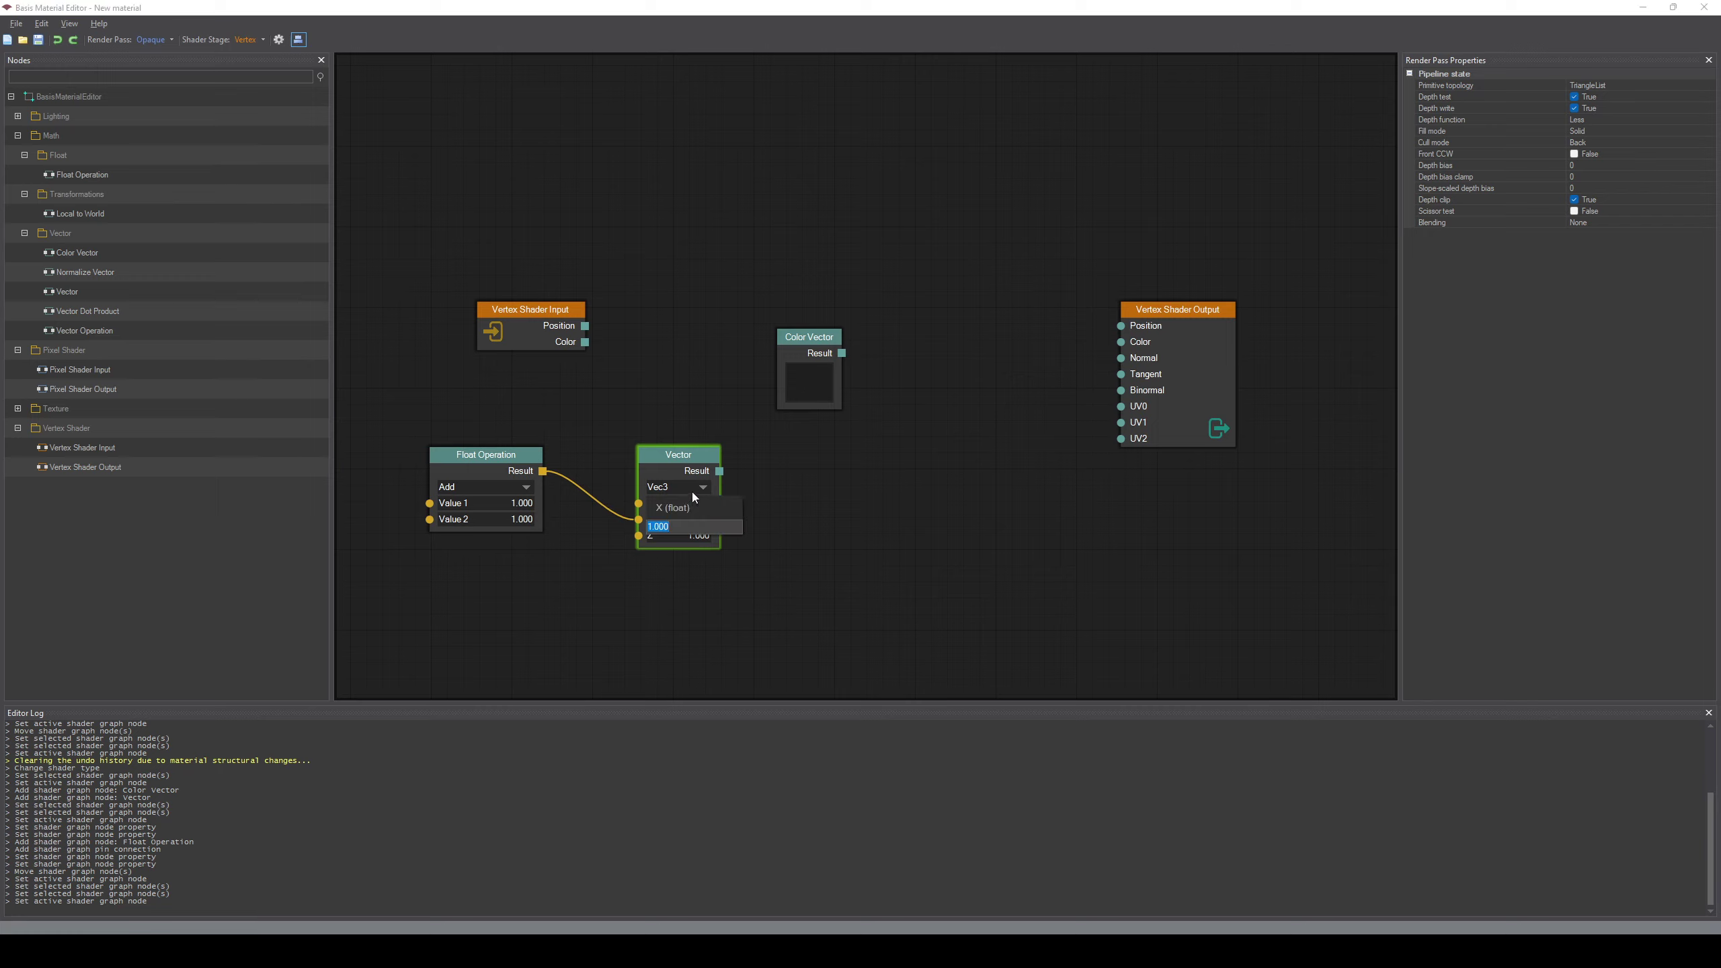
pyautogui.click(692, 491)
pyautogui.click(691, 485)
pyautogui.click(694, 489)
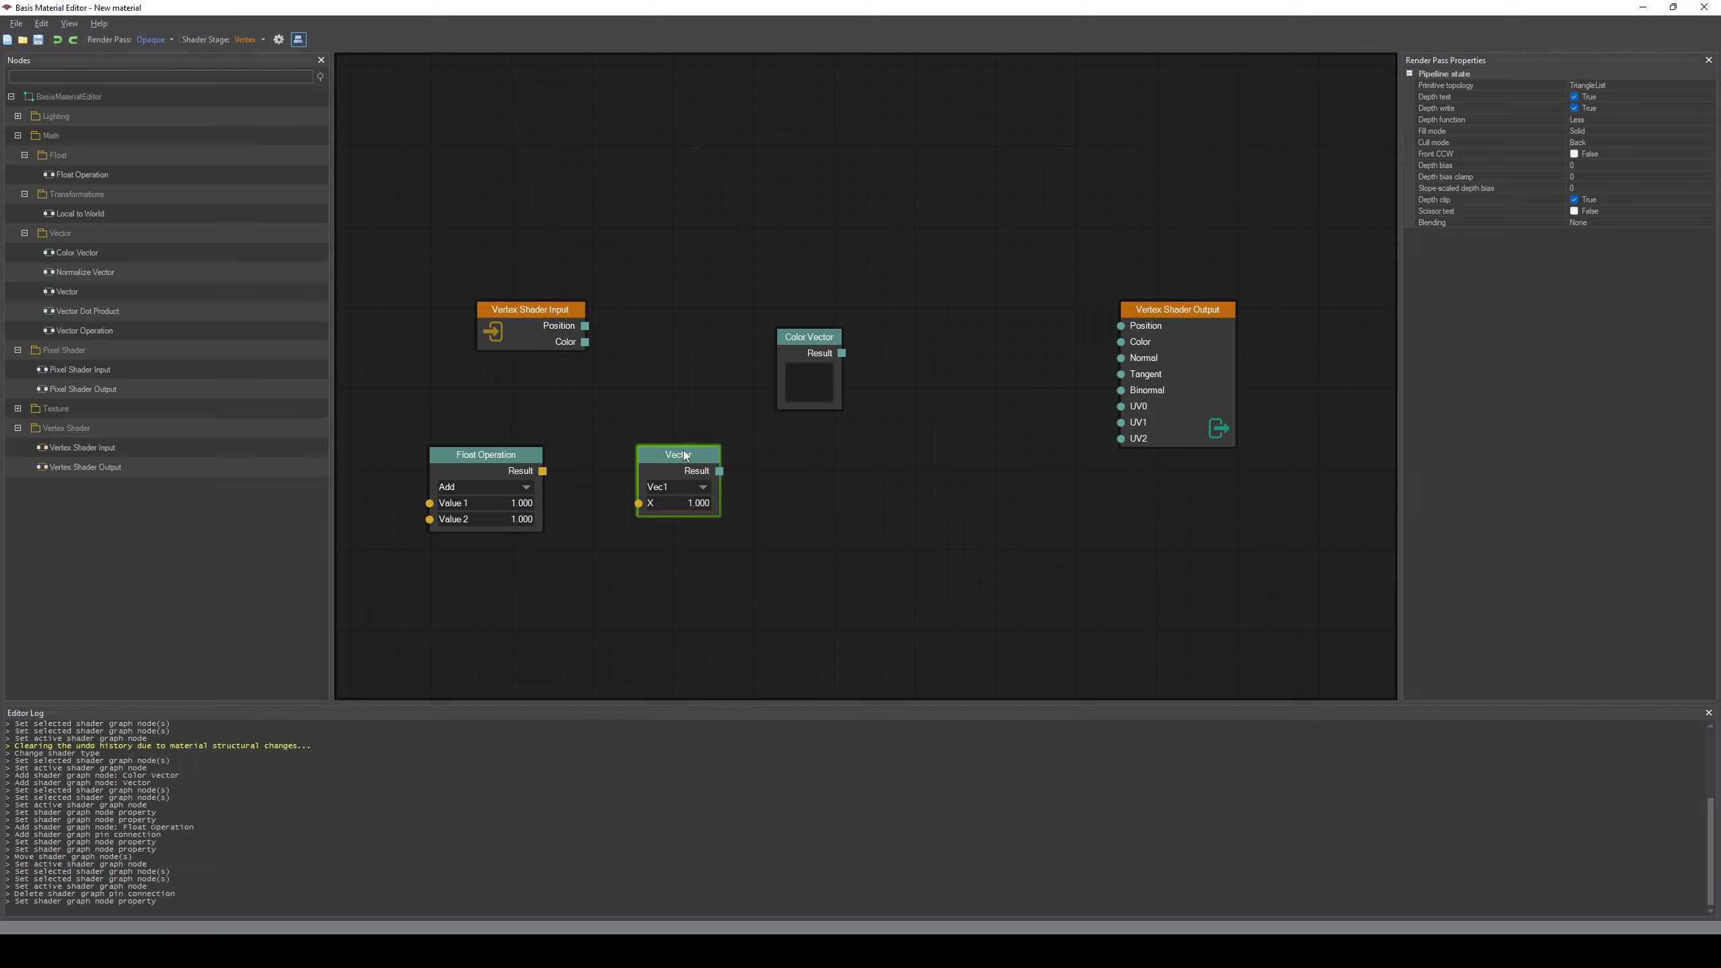
# Delete the Vector, Float Operation and Color Vector nodes from the vertex shader graph
pyautogui.press('Delete')
pyautogui.click(486, 455)
pyautogui.press('Delete')
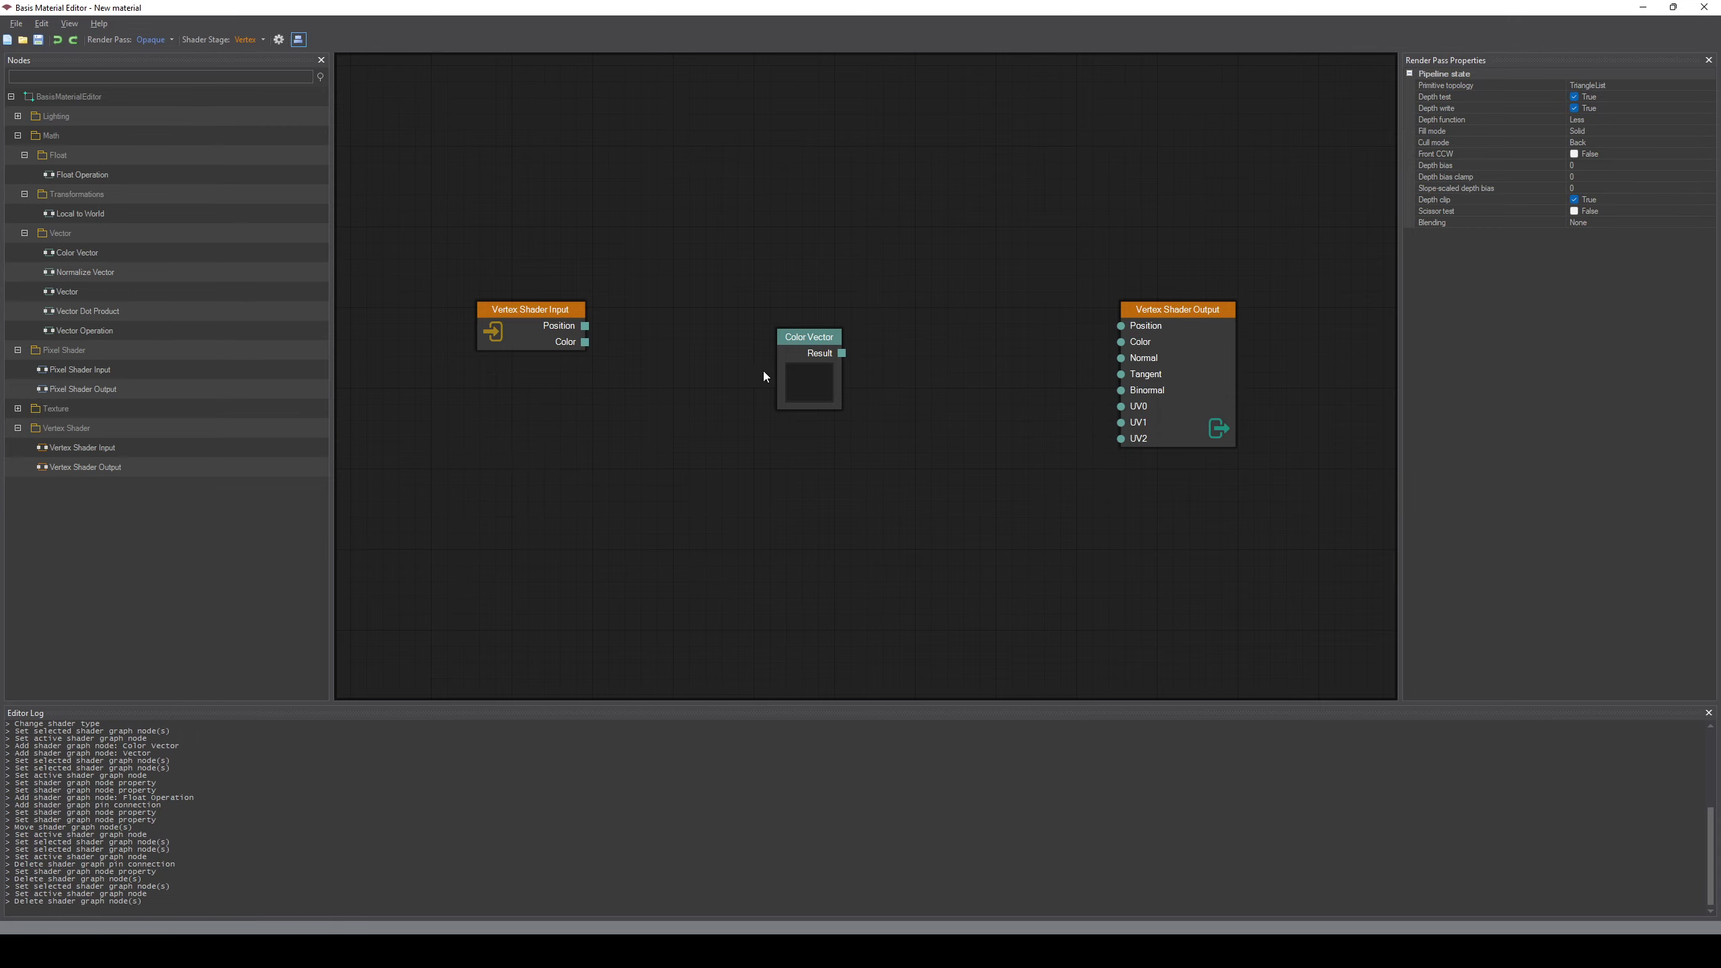
pyautogui.click(809, 343)
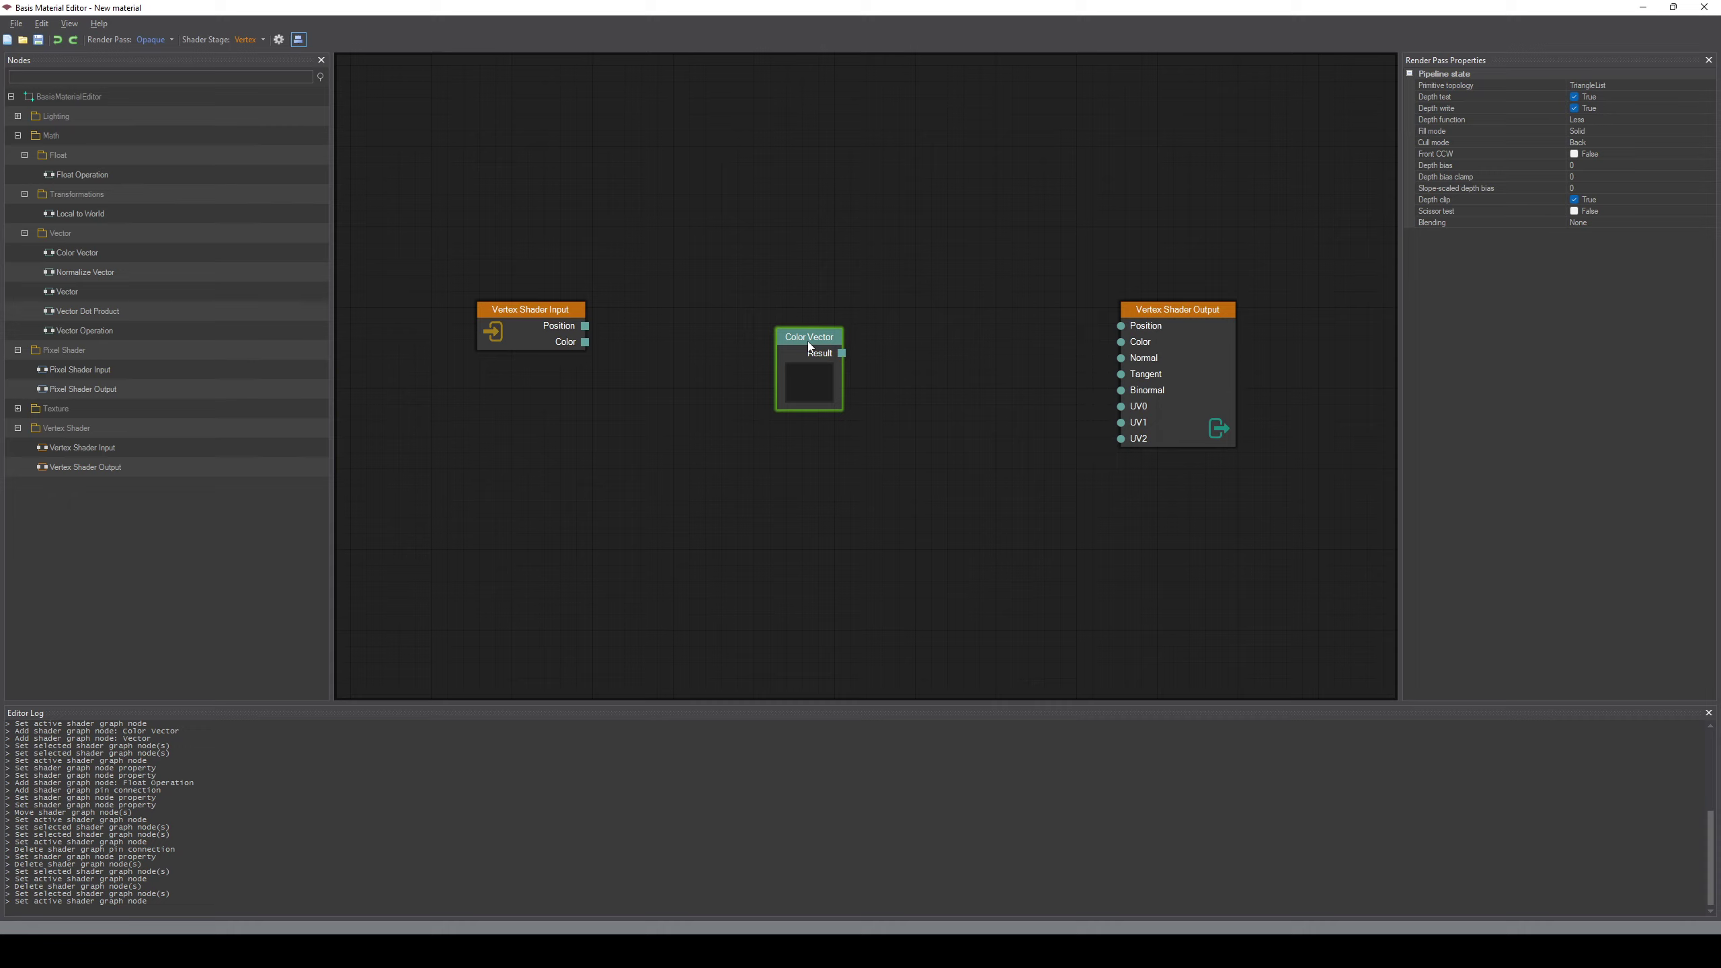
pyautogui.press('Delete')
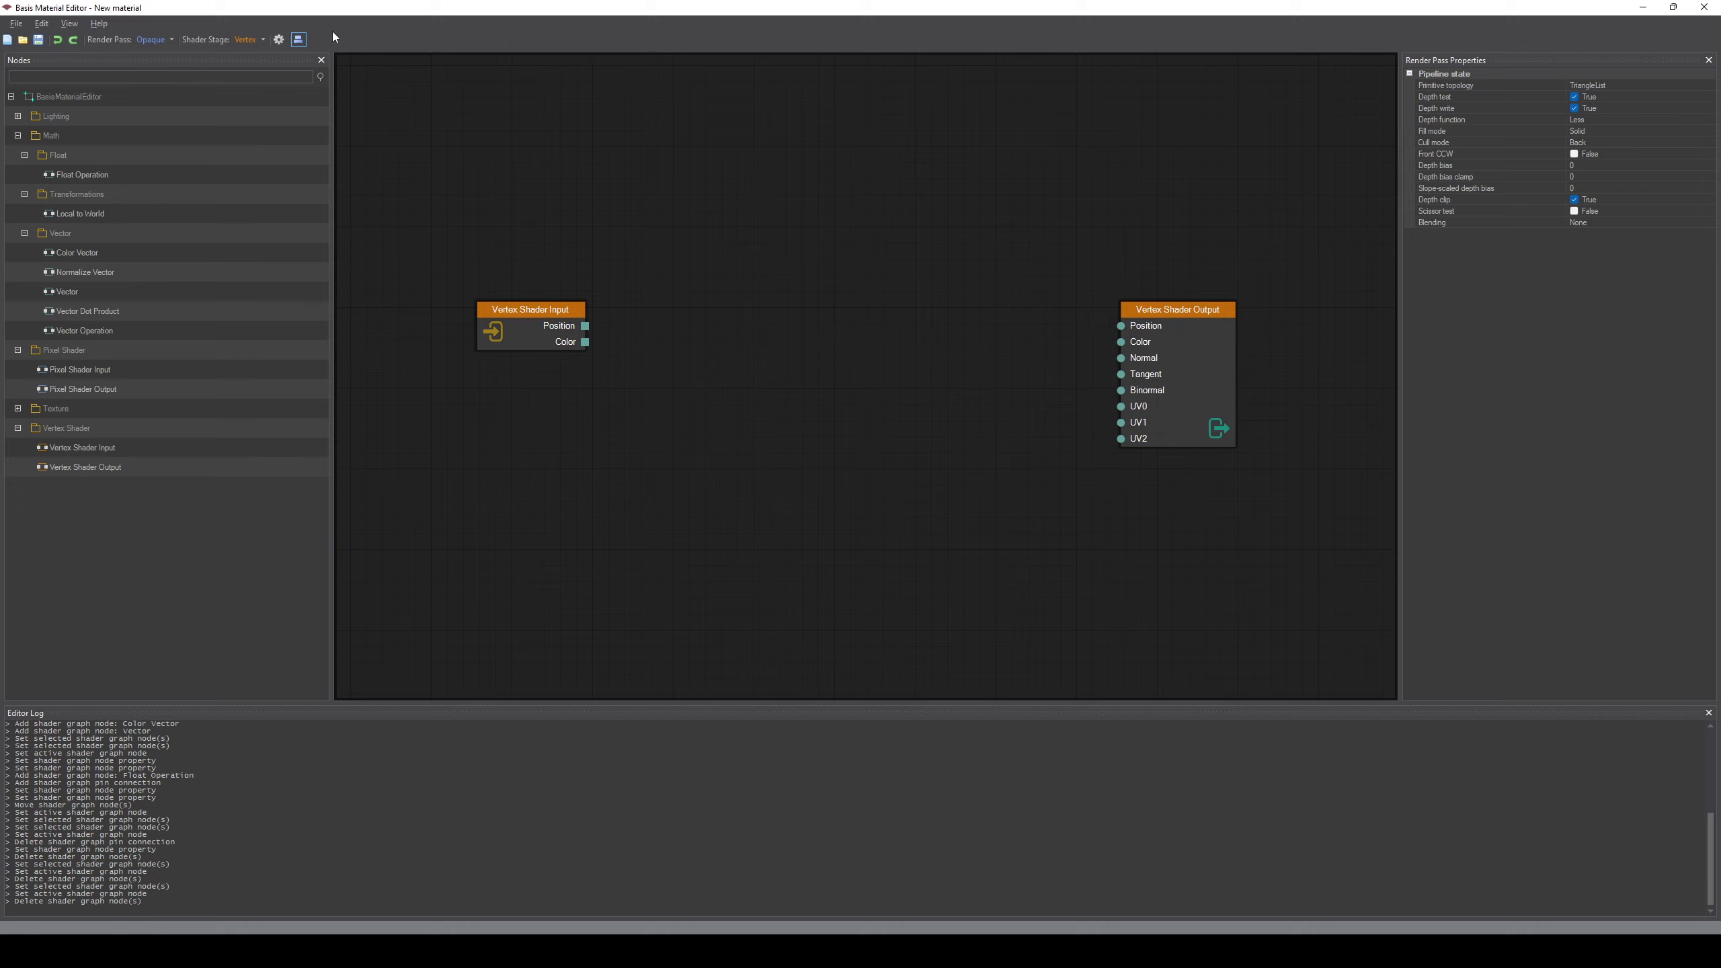
# Switch to the Pixel shader stage and add a Pixel Shader Input node and a Pixel Shader Output node
pyautogui.click(262, 41)
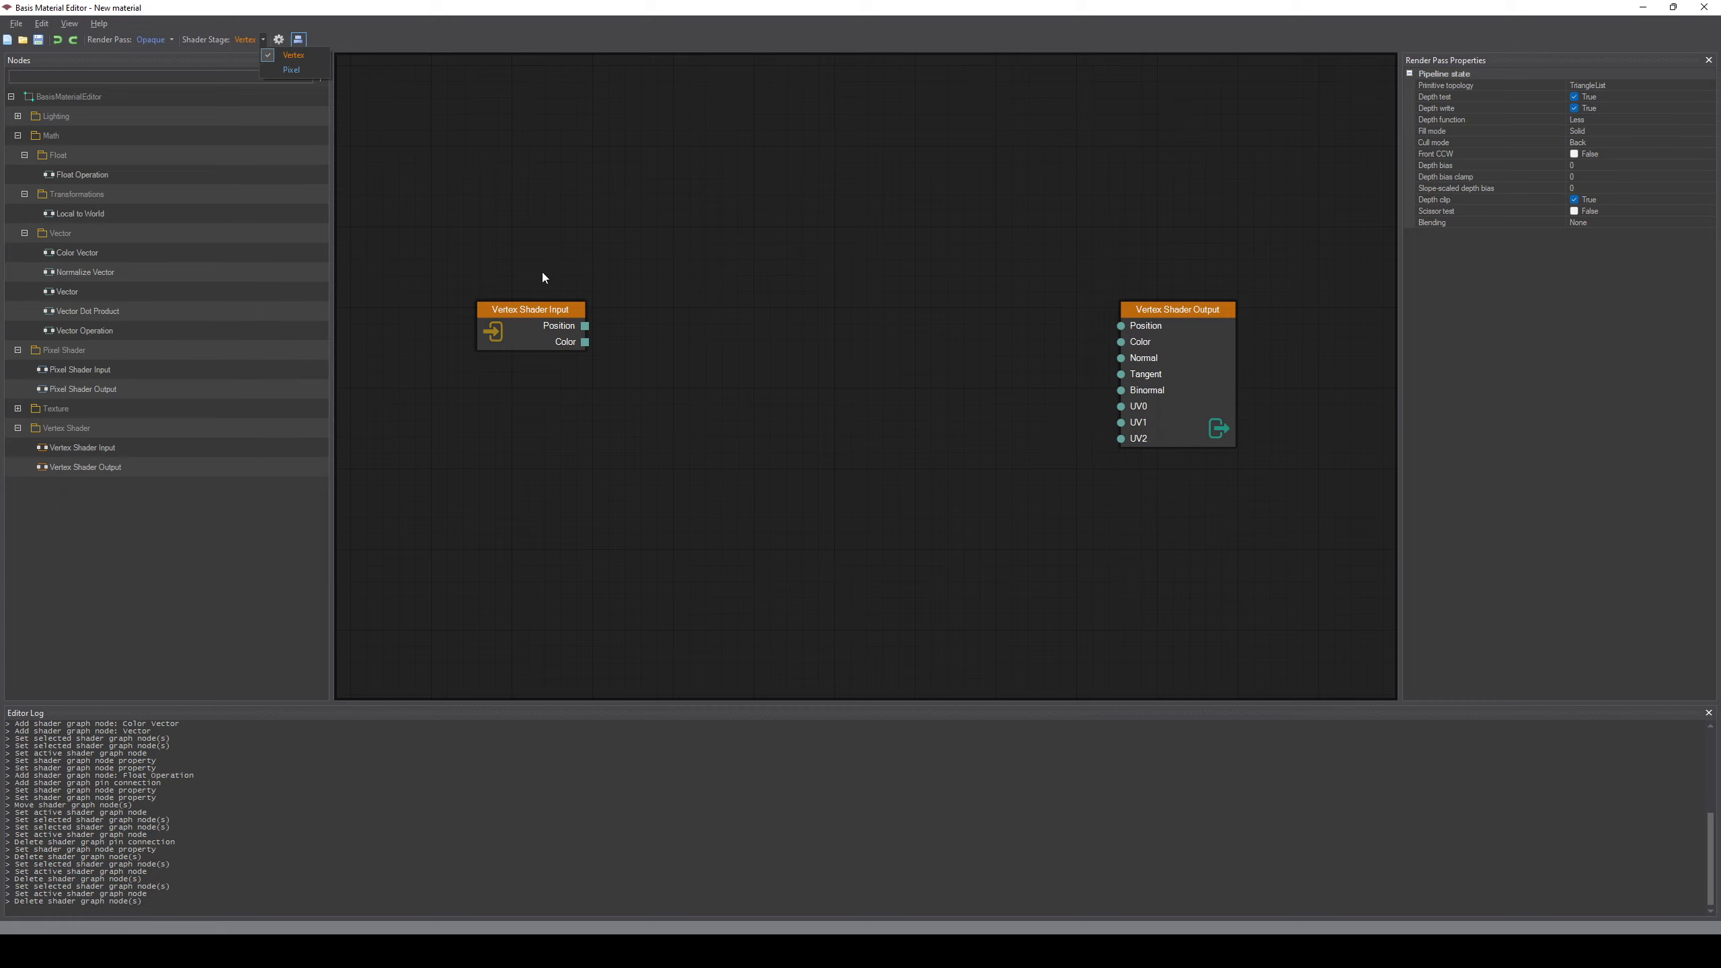
pyautogui.click(292, 70)
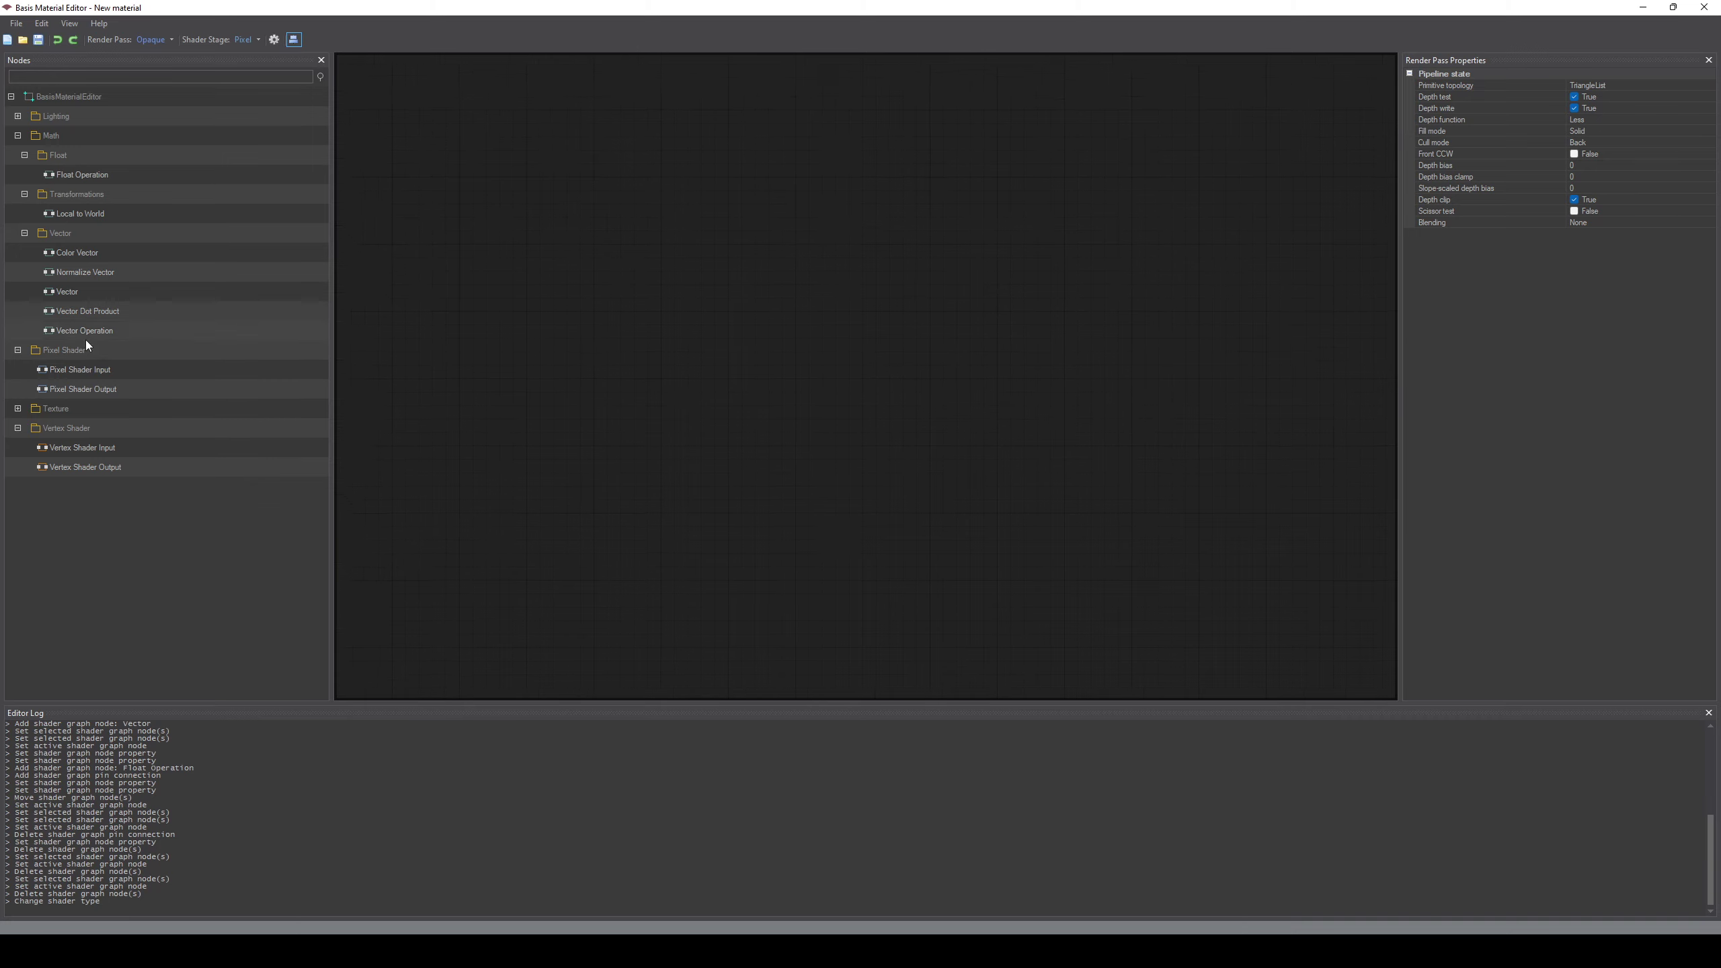
pyautogui.moveTo(91, 377); pyautogui.dragTo(465, 345)
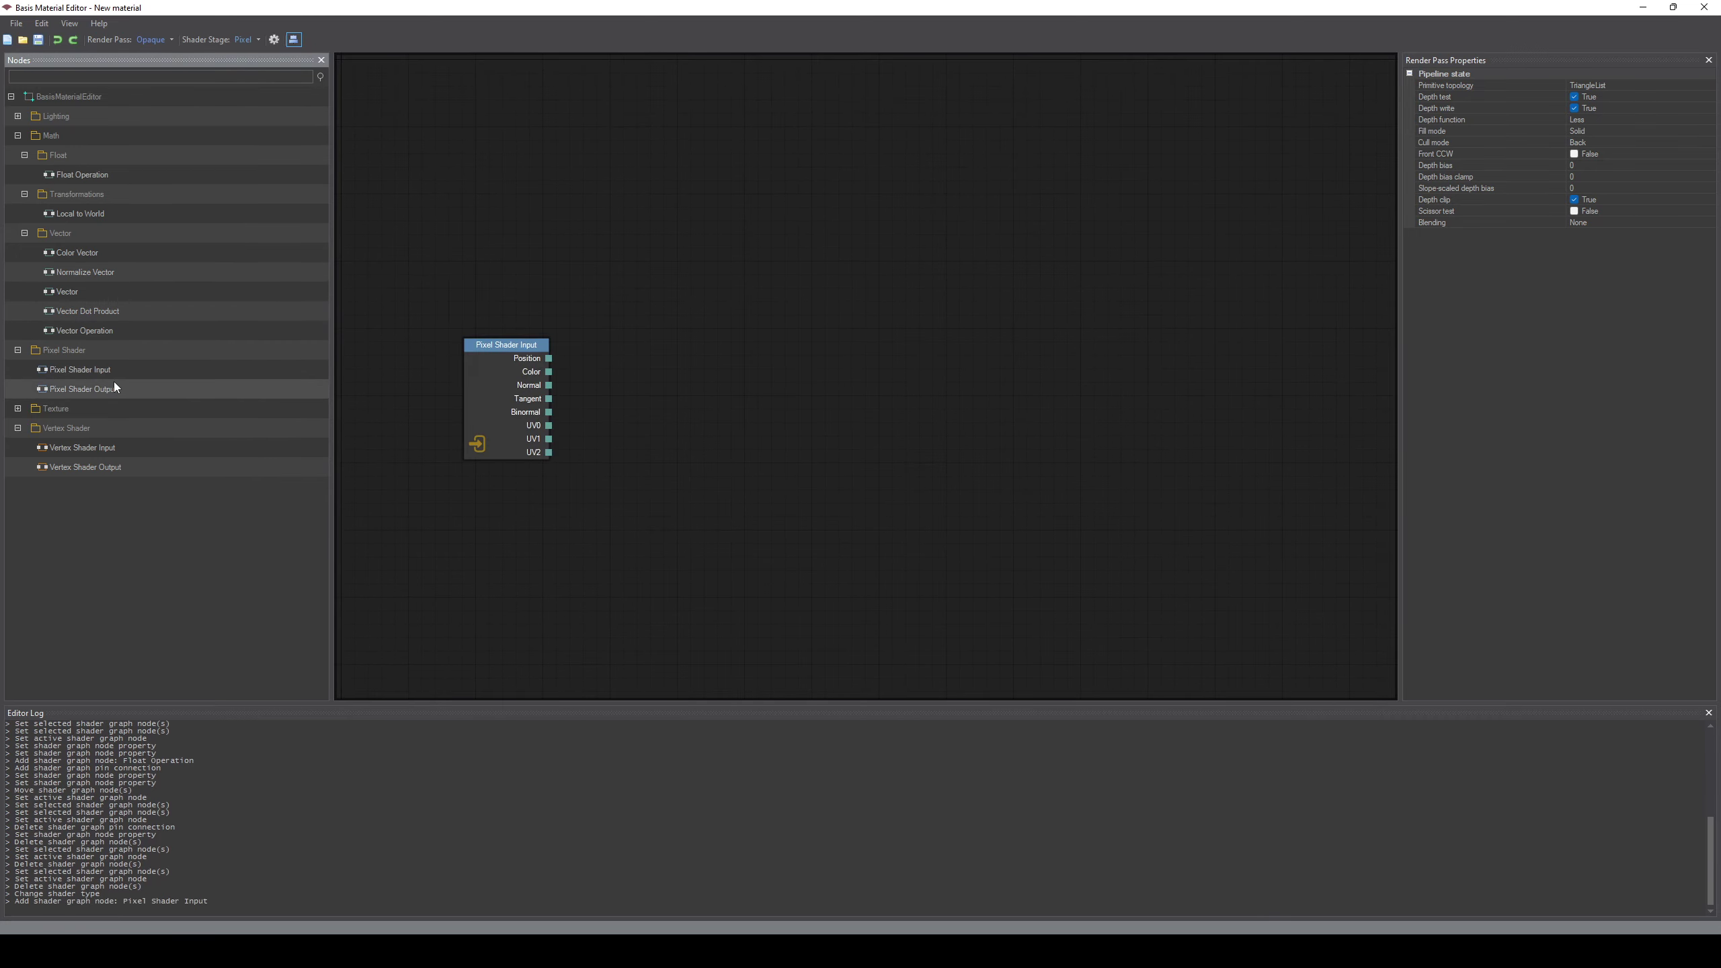
pyautogui.moveTo(113, 386); pyautogui.dragTo(900, 376)
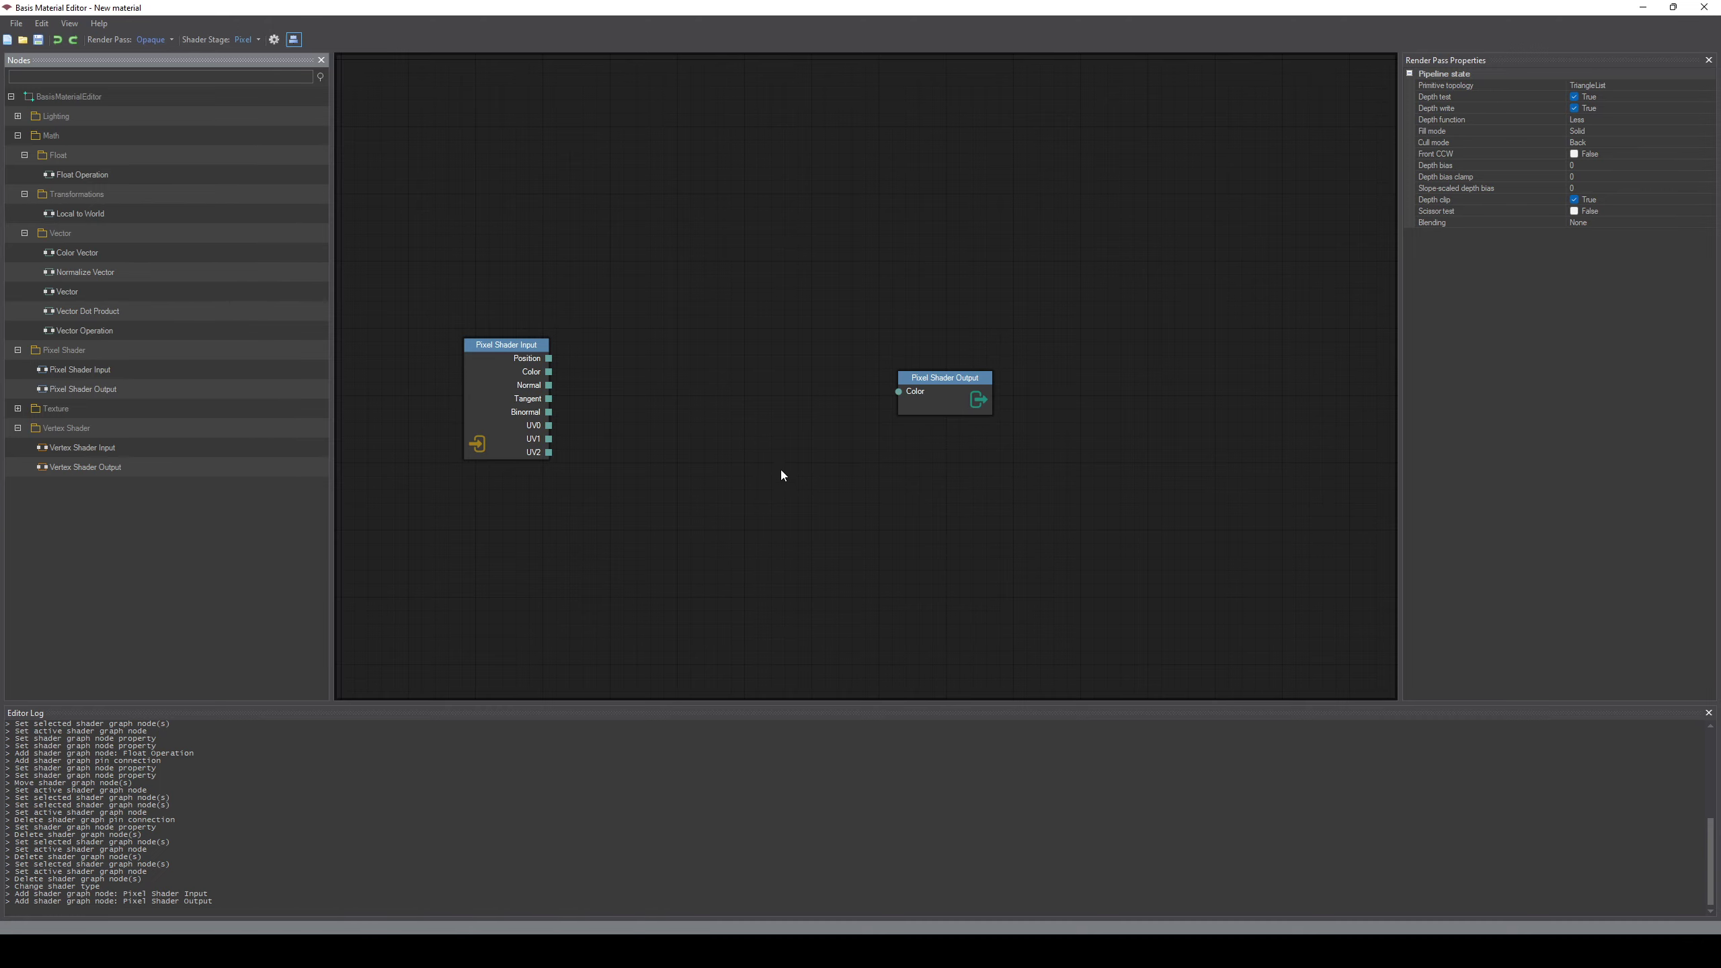
pyautogui.moveTo(782, 471); pyautogui.dragTo(867, 510, button='middle')
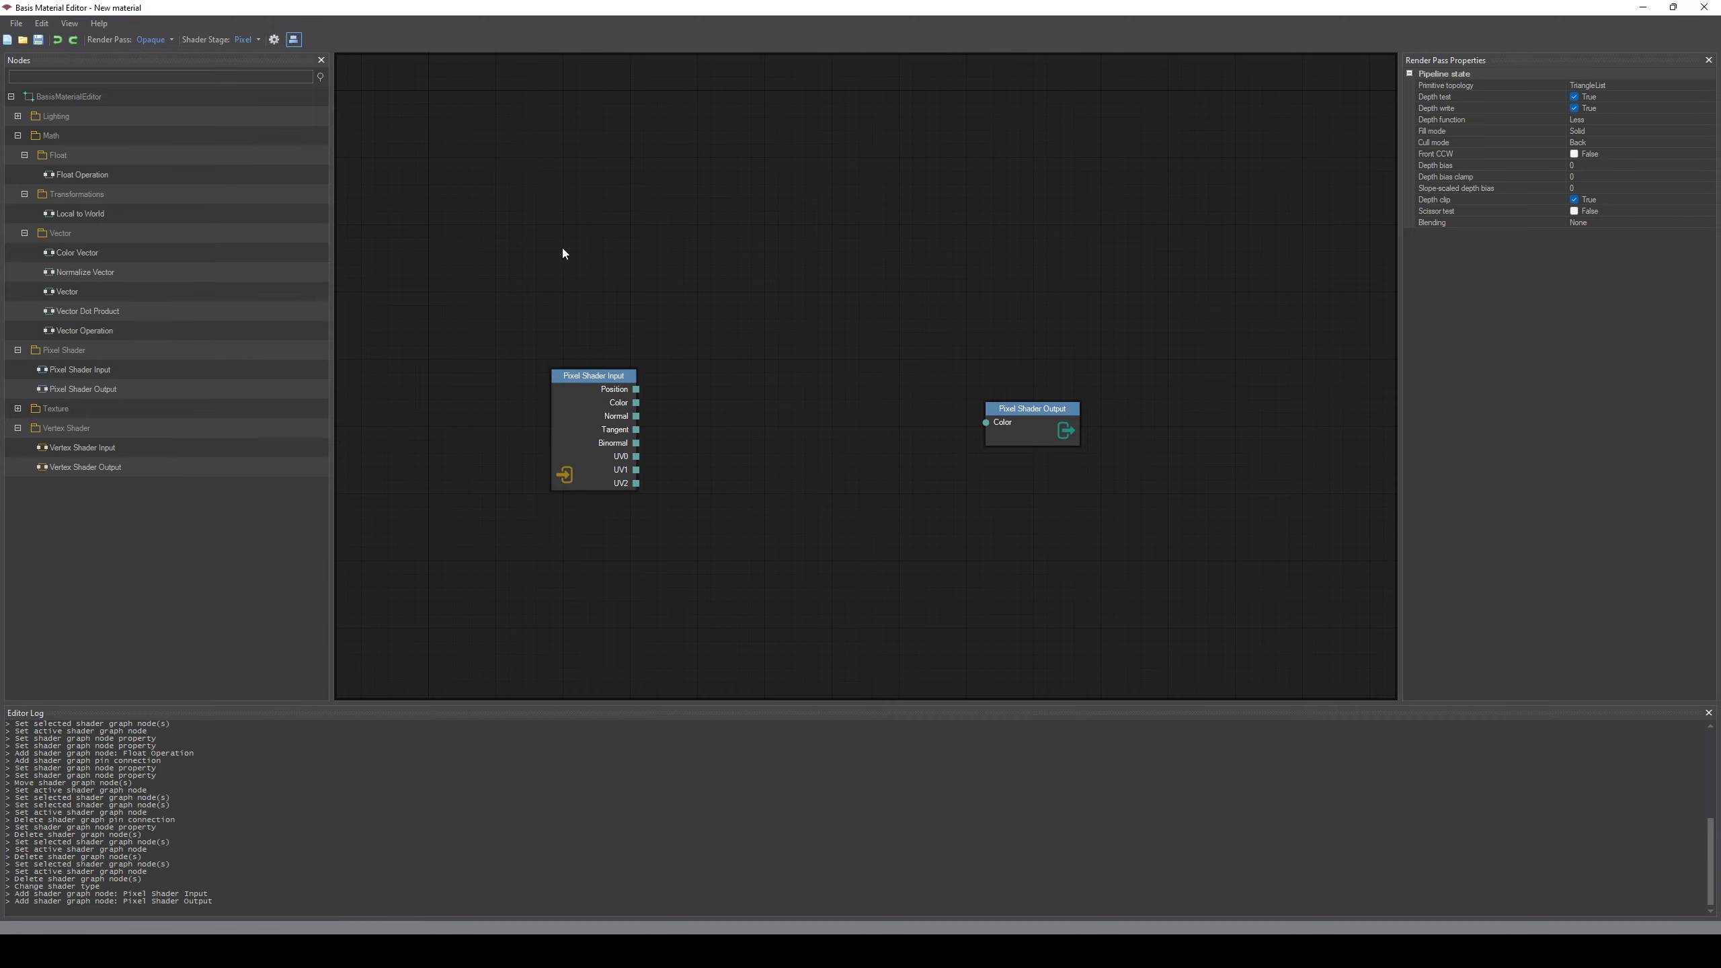
pyautogui.click(581, 431)
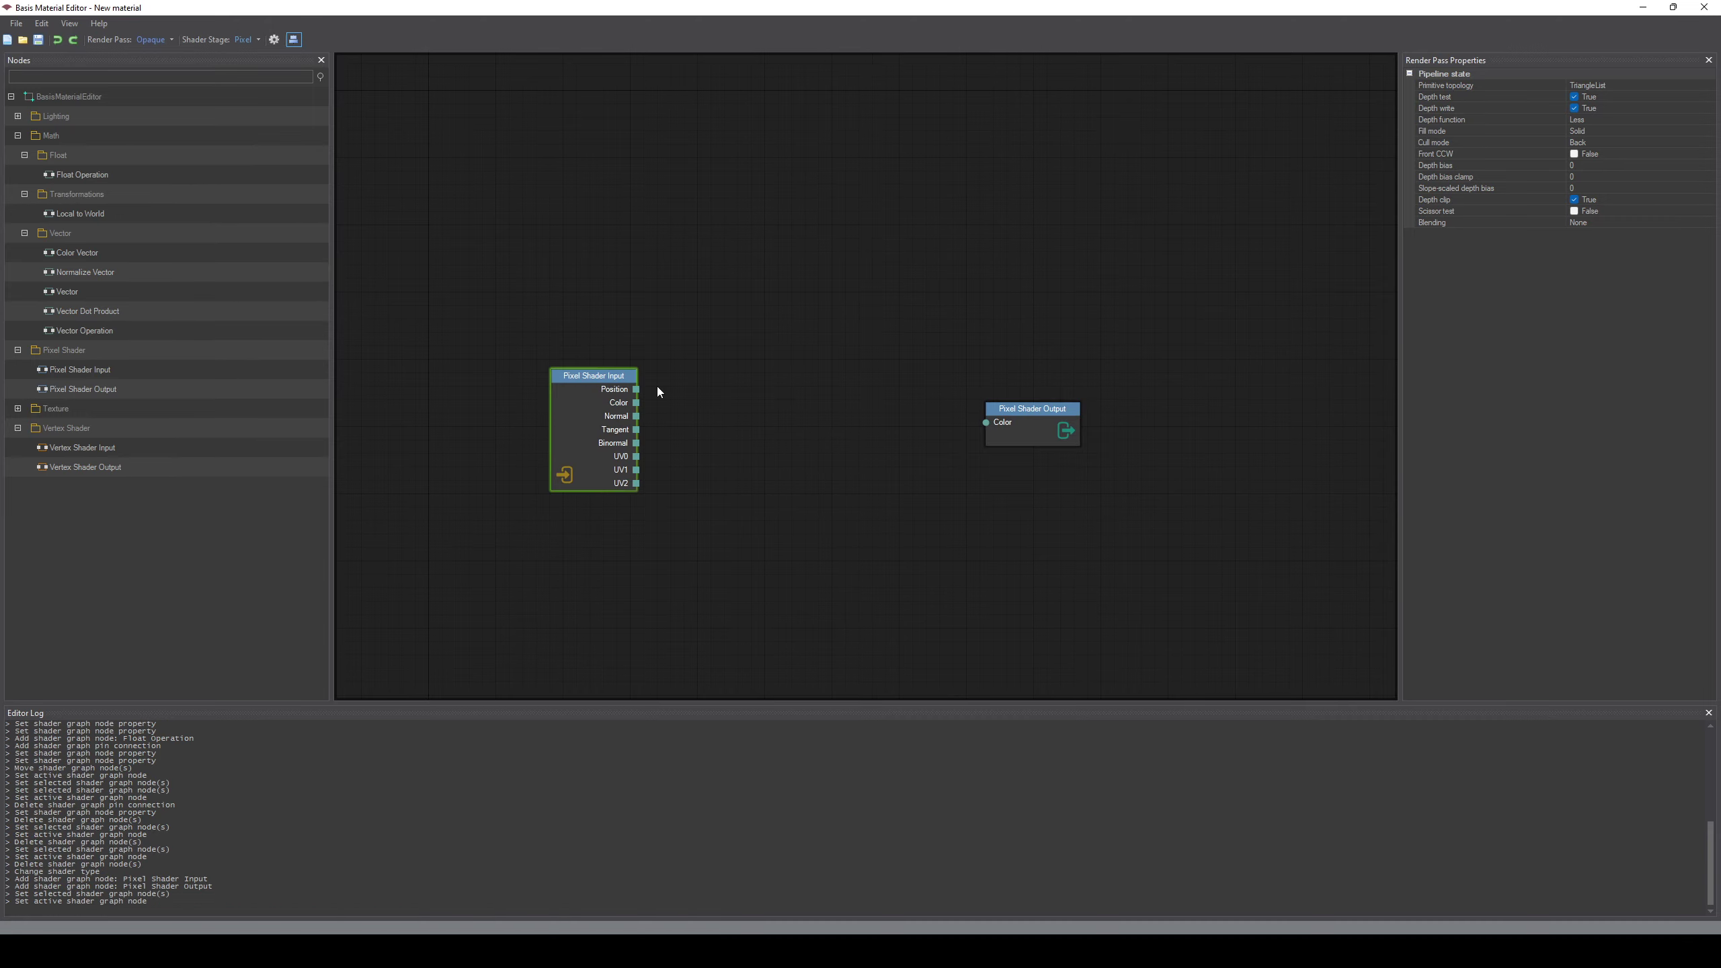
# Add a second Pixel Shader Output node below the first and feed both Color inputs from the Pixel Shader Input's Color
pyautogui.moveTo(702, 524); pyautogui.dragTo(780, 537, button='middle')
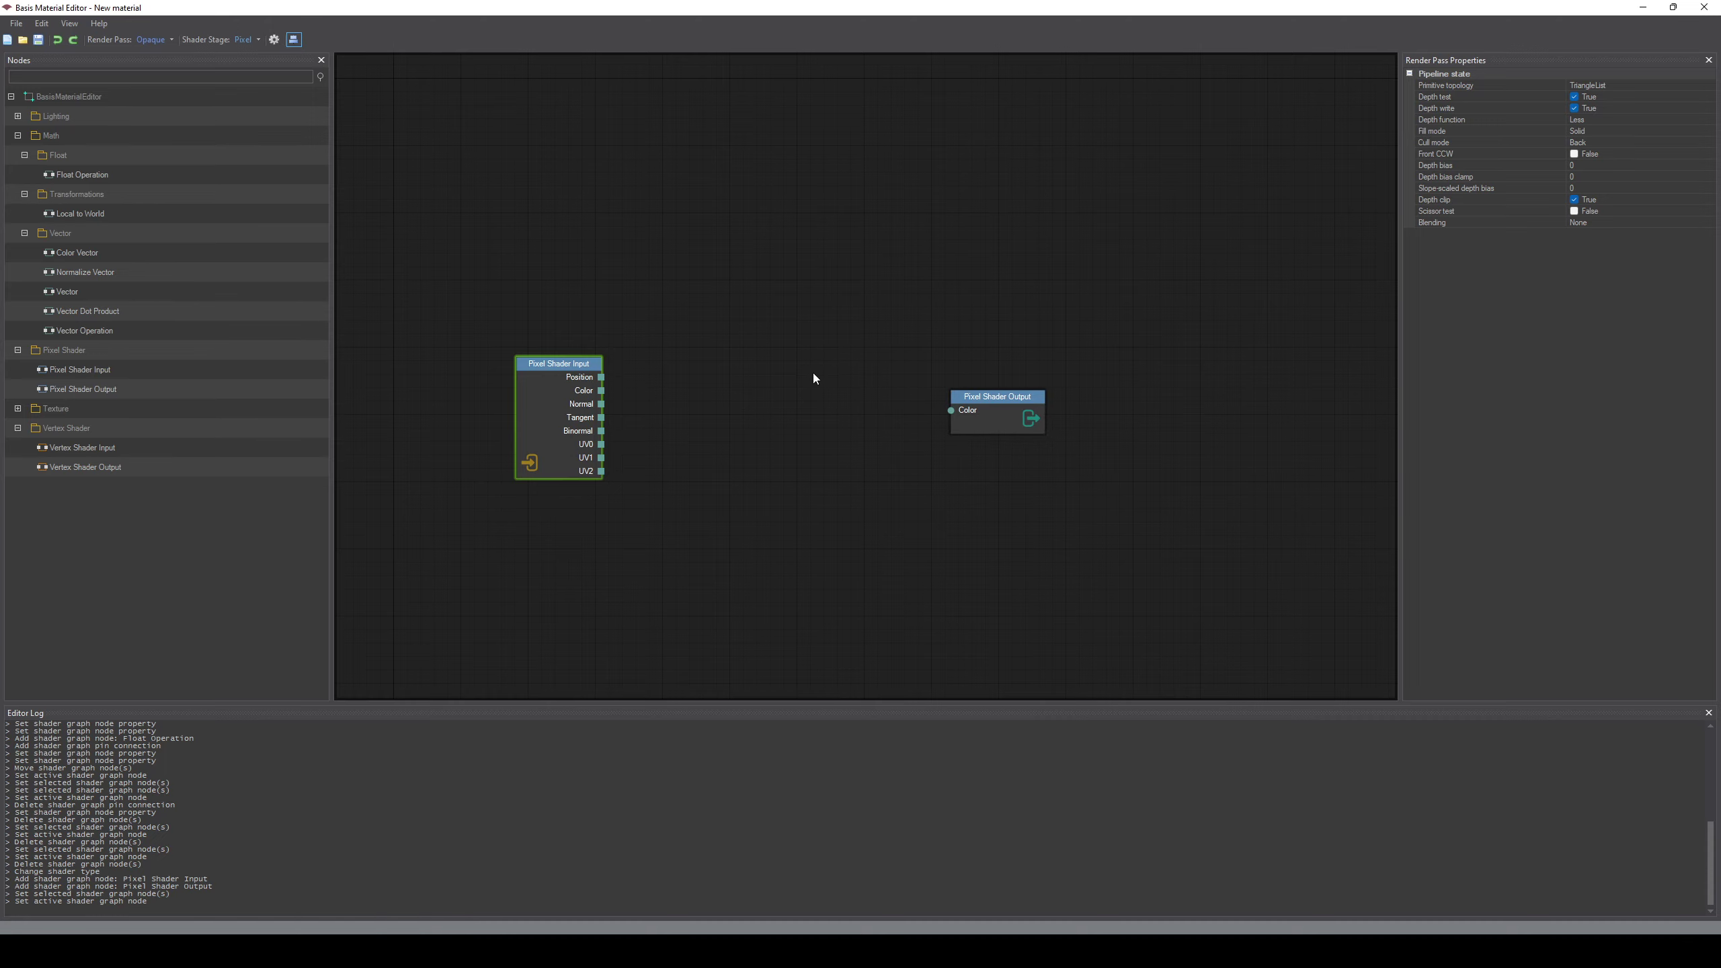
pyautogui.moveTo(813, 378); pyautogui.dragTo(856, 356, button='middle')
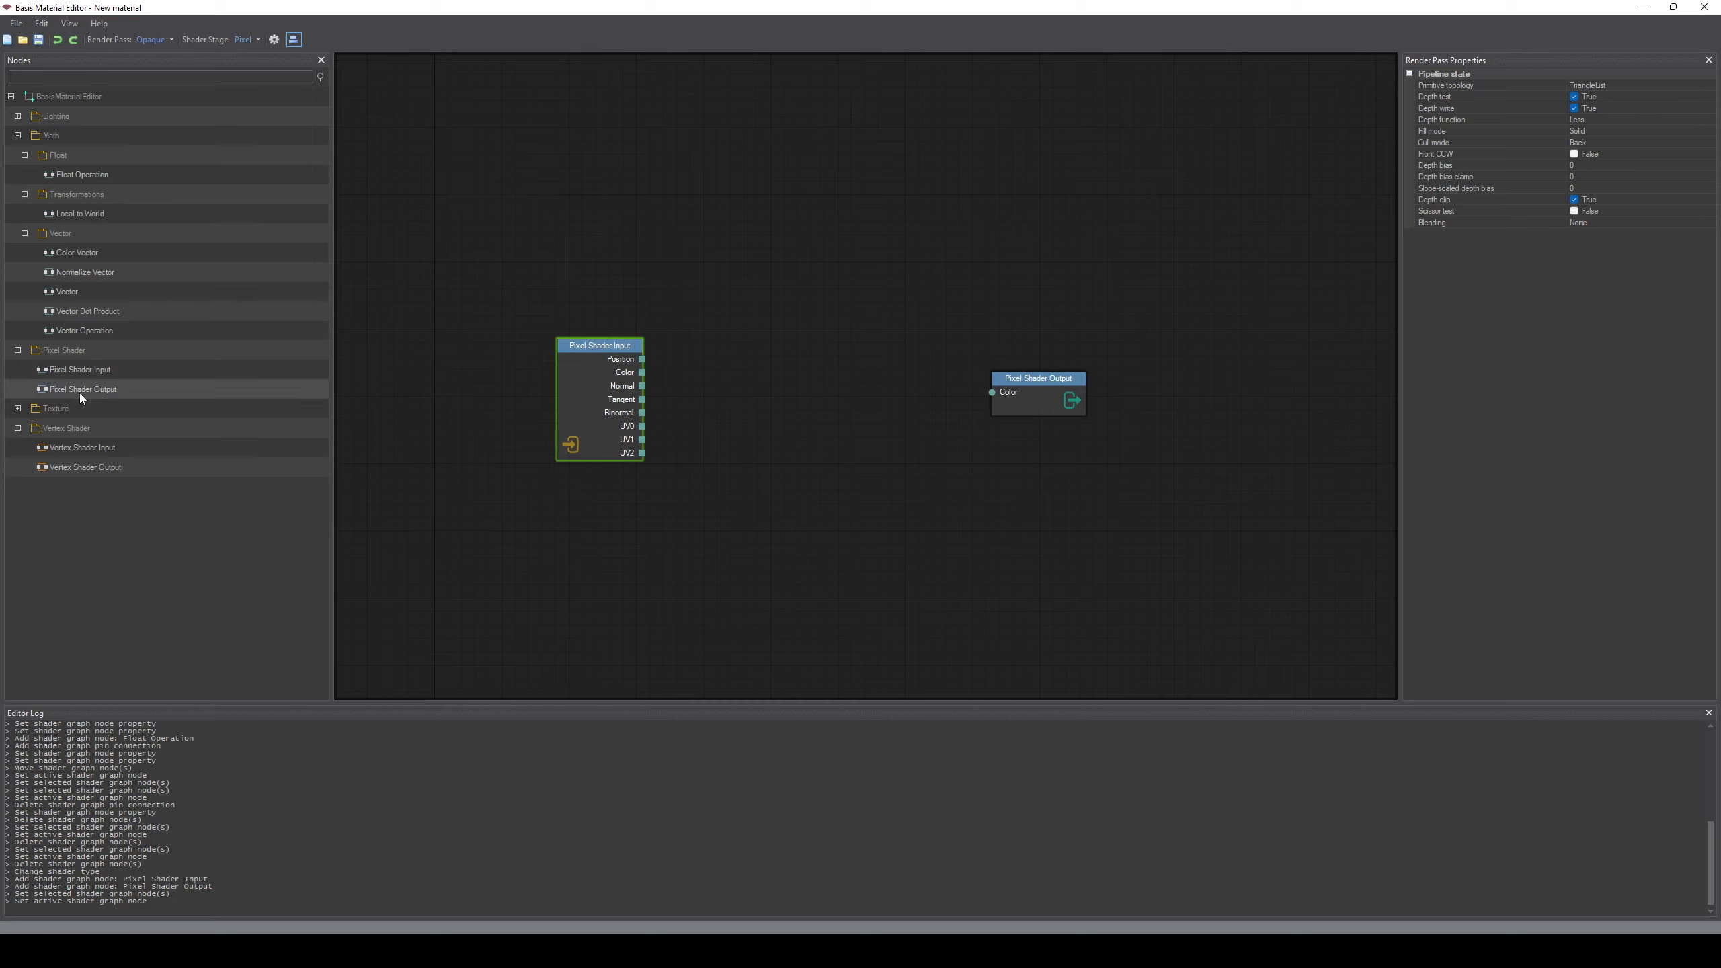
pyautogui.moveTo(80, 394); pyautogui.dragTo(1037, 444)
pyautogui.click(837, 501)
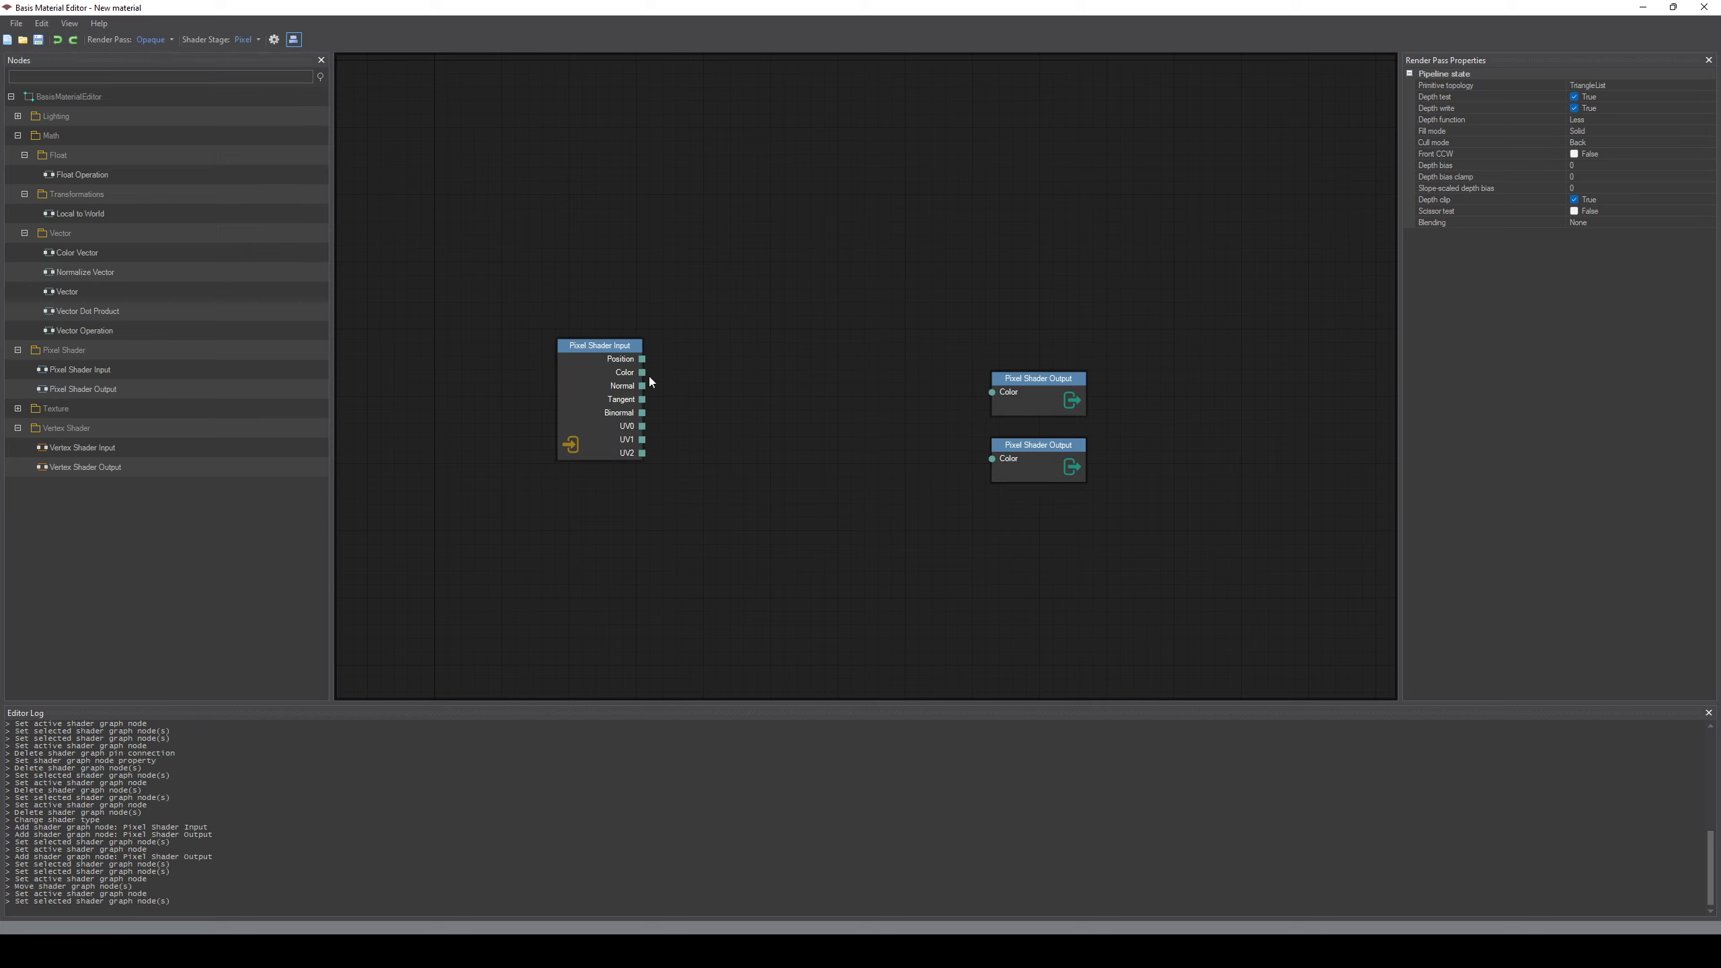
pyautogui.moveTo(642, 374); pyautogui.dragTo(993, 392)
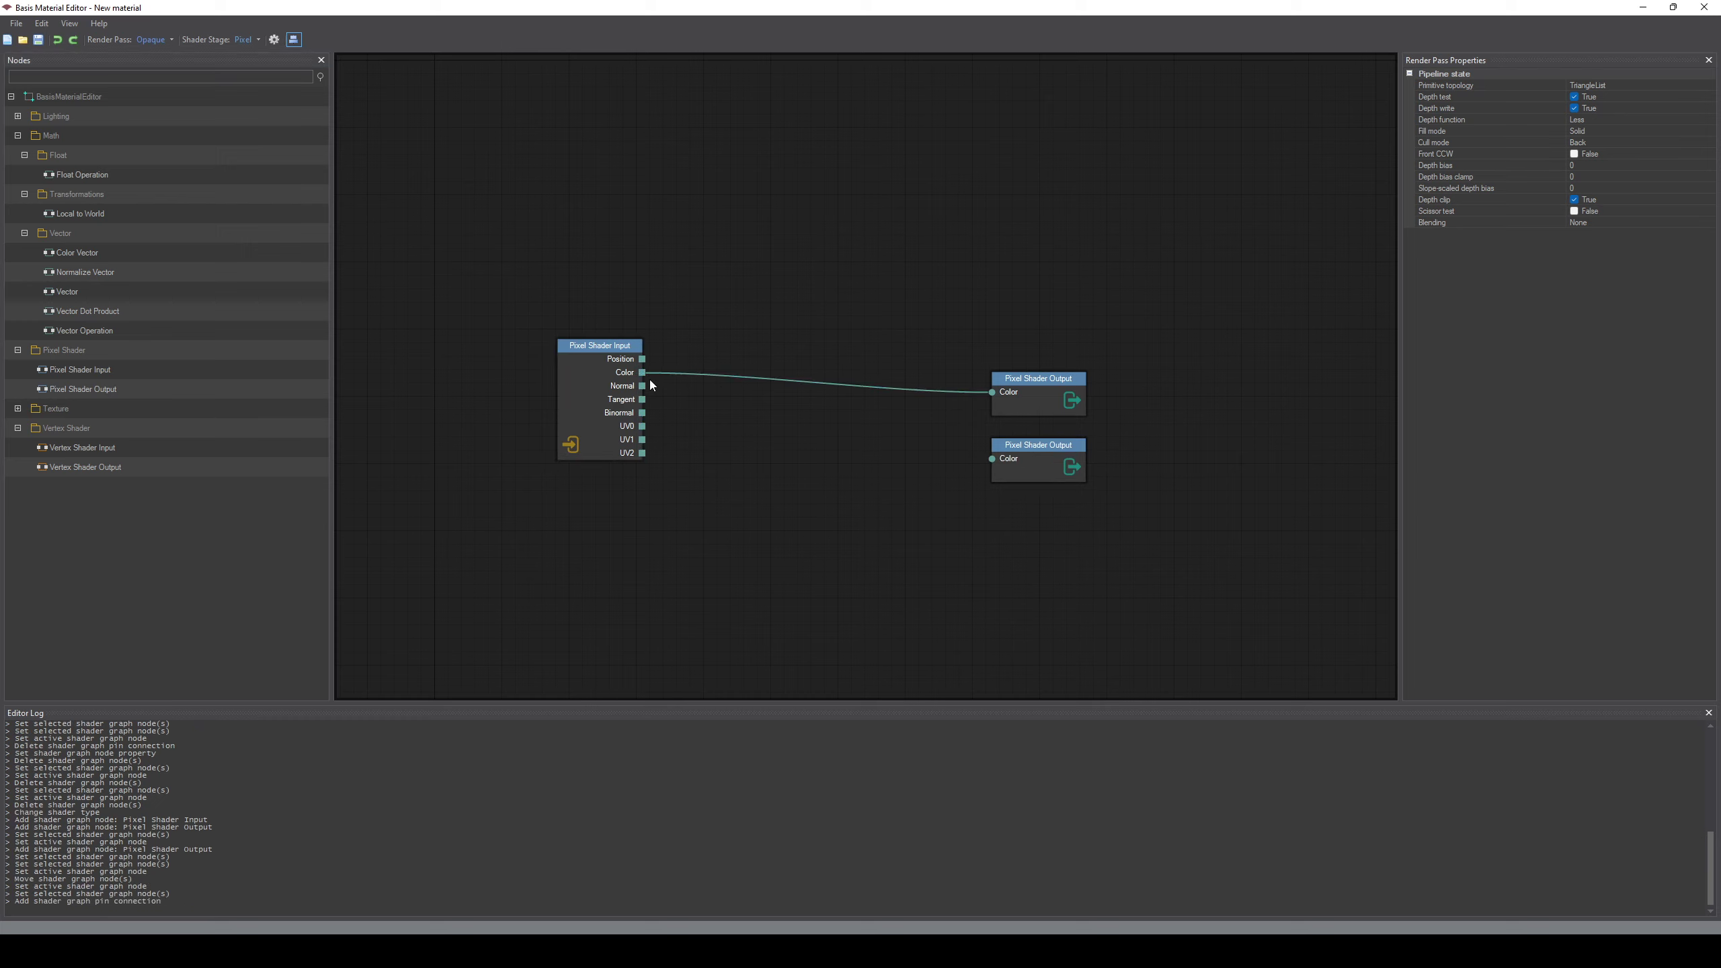
pyautogui.moveTo(643, 372); pyautogui.dragTo(992, 459)
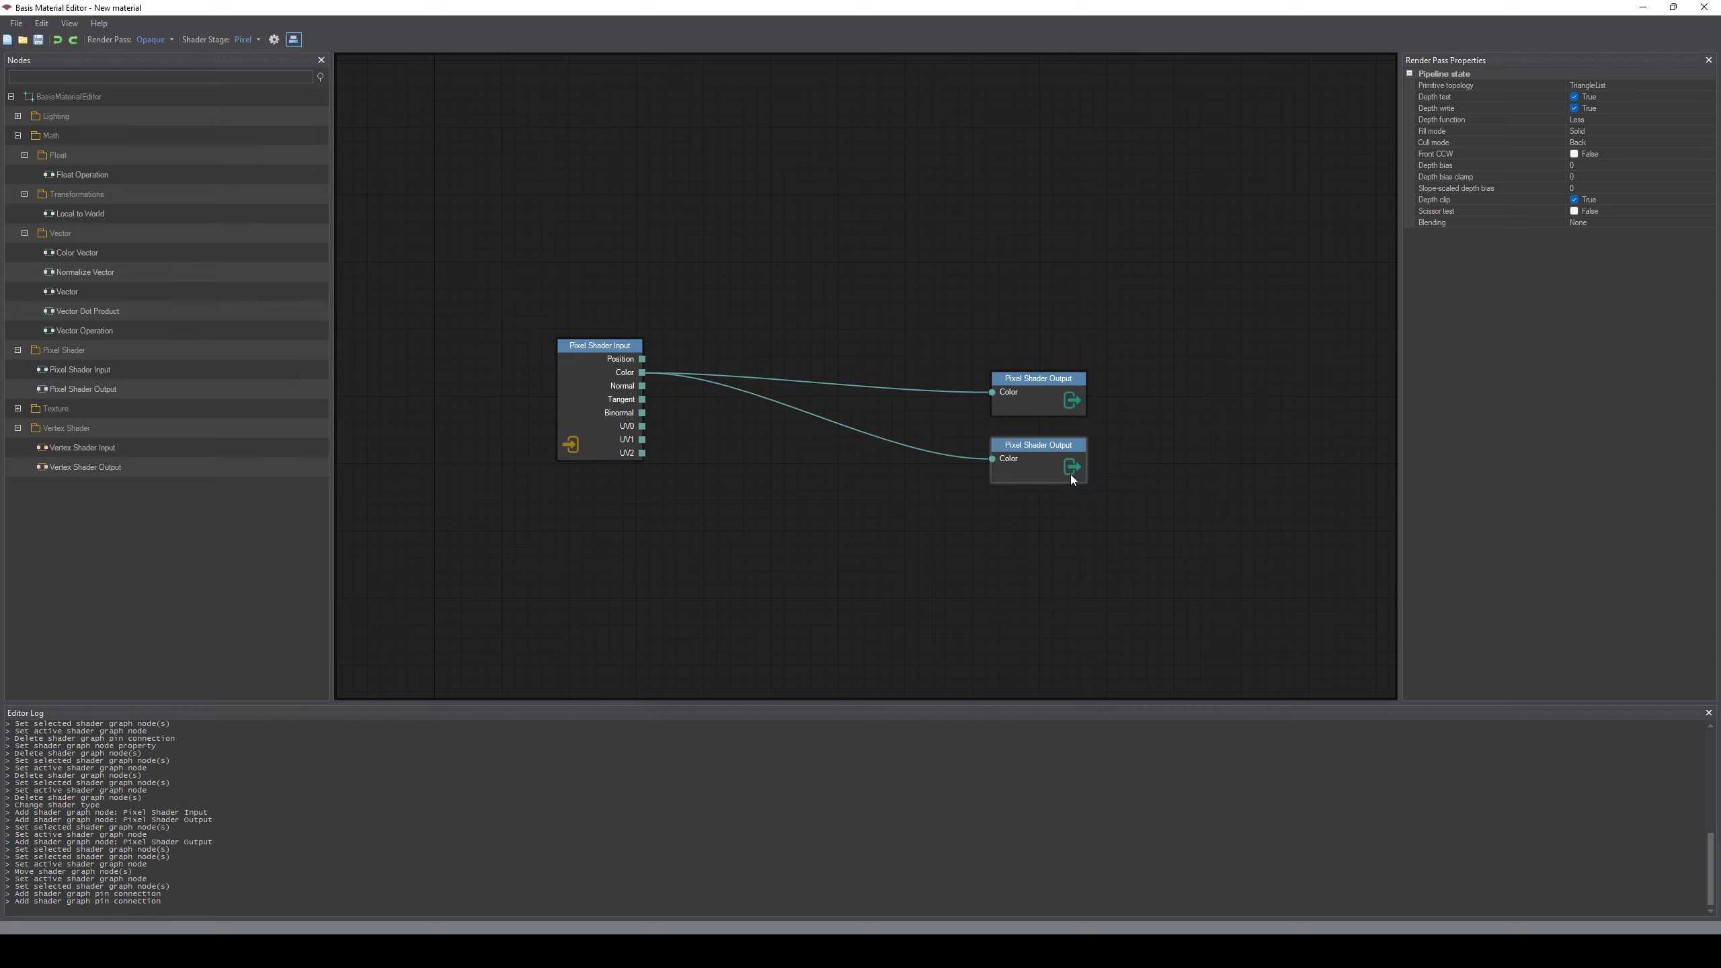
# Add a Vertex Shader Output node below the pixel outputs and connect its Color to the Pixel Shader Input's Color
pyautogui.moveTo(101, 467); pyautogui.dragTo(510, 500)
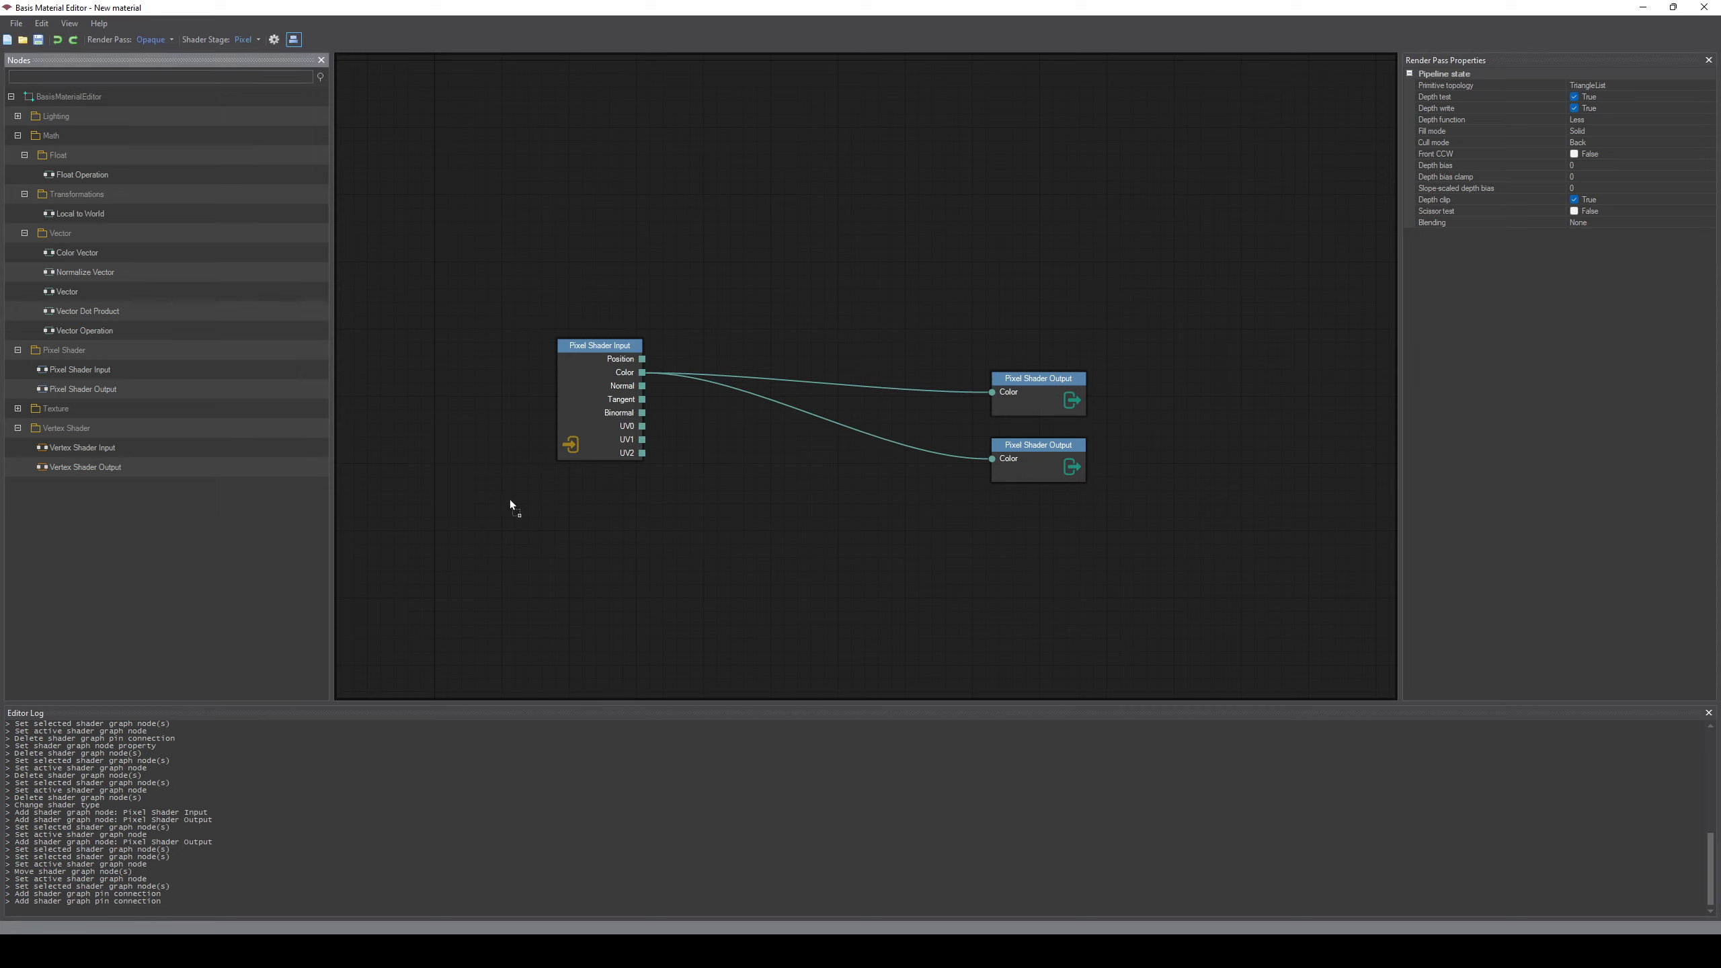
pyautogui.moveTo(892, 537); pyautogui.dragTo(642, 373)
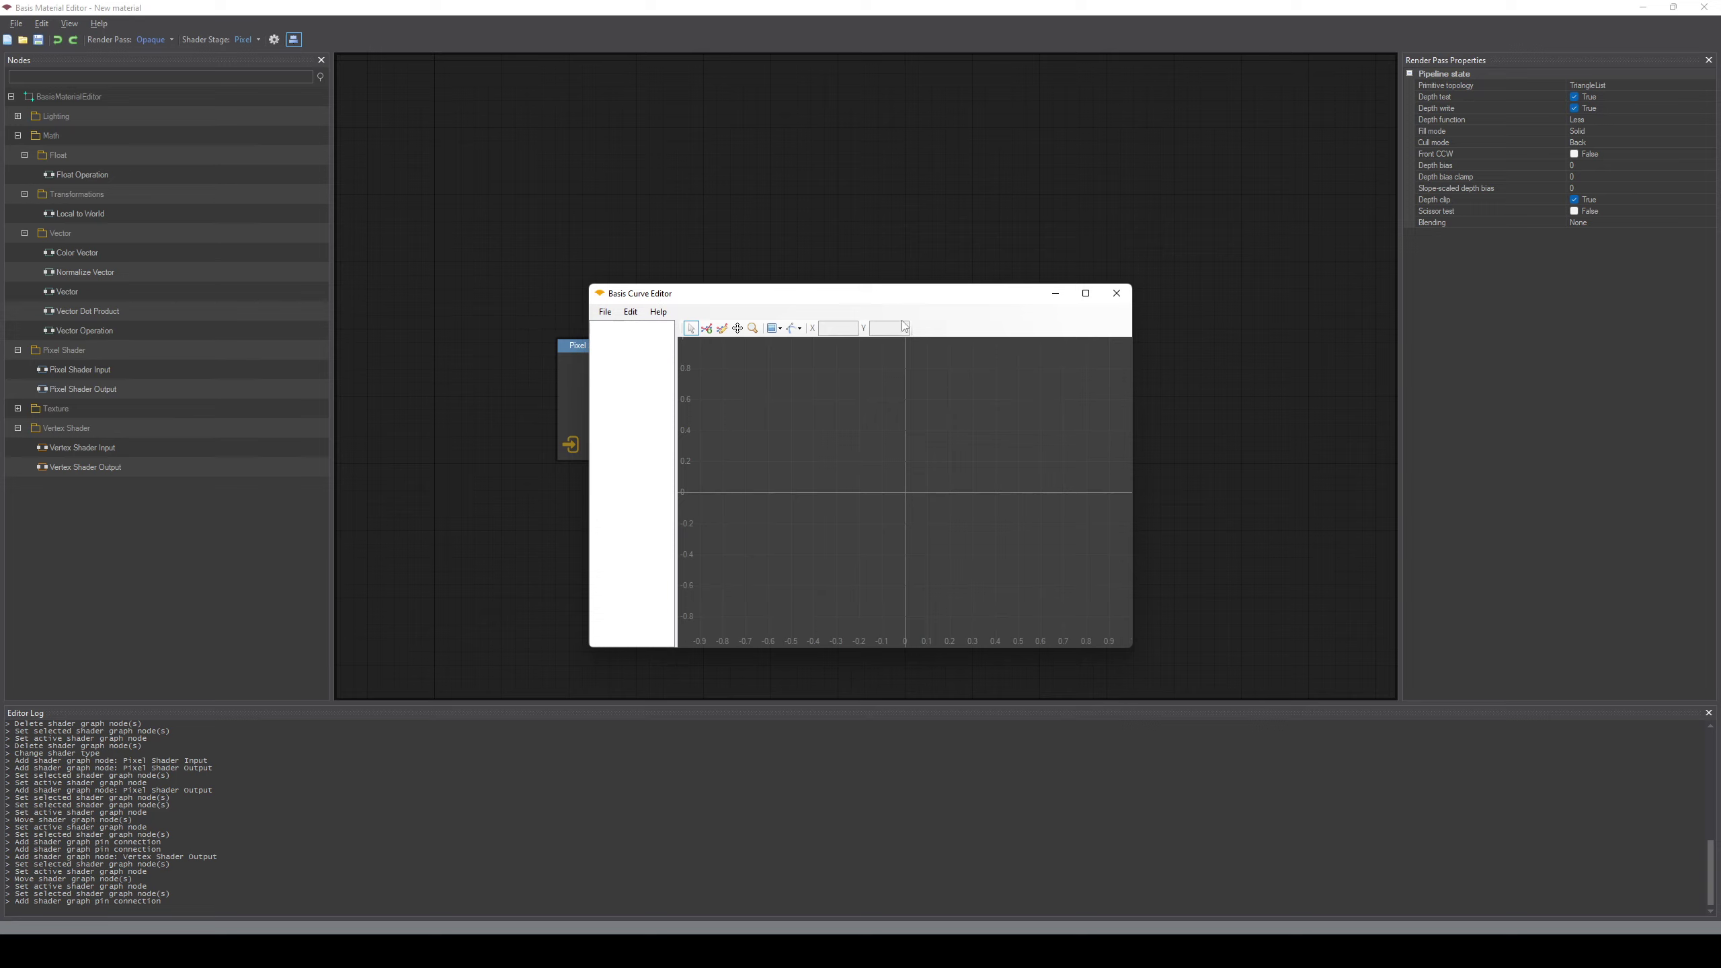
# In Basis Curve Editor, create a new curve and add six points that rise, dip below zero and rise again
pyautogui.click(605, 312)
pyautogui.click(620, 331)
pyautogui.click(707, 328)
pyautogui.click(921, 447)
pyautogui.click(967, 425)
pyautogui.click(982, 473)
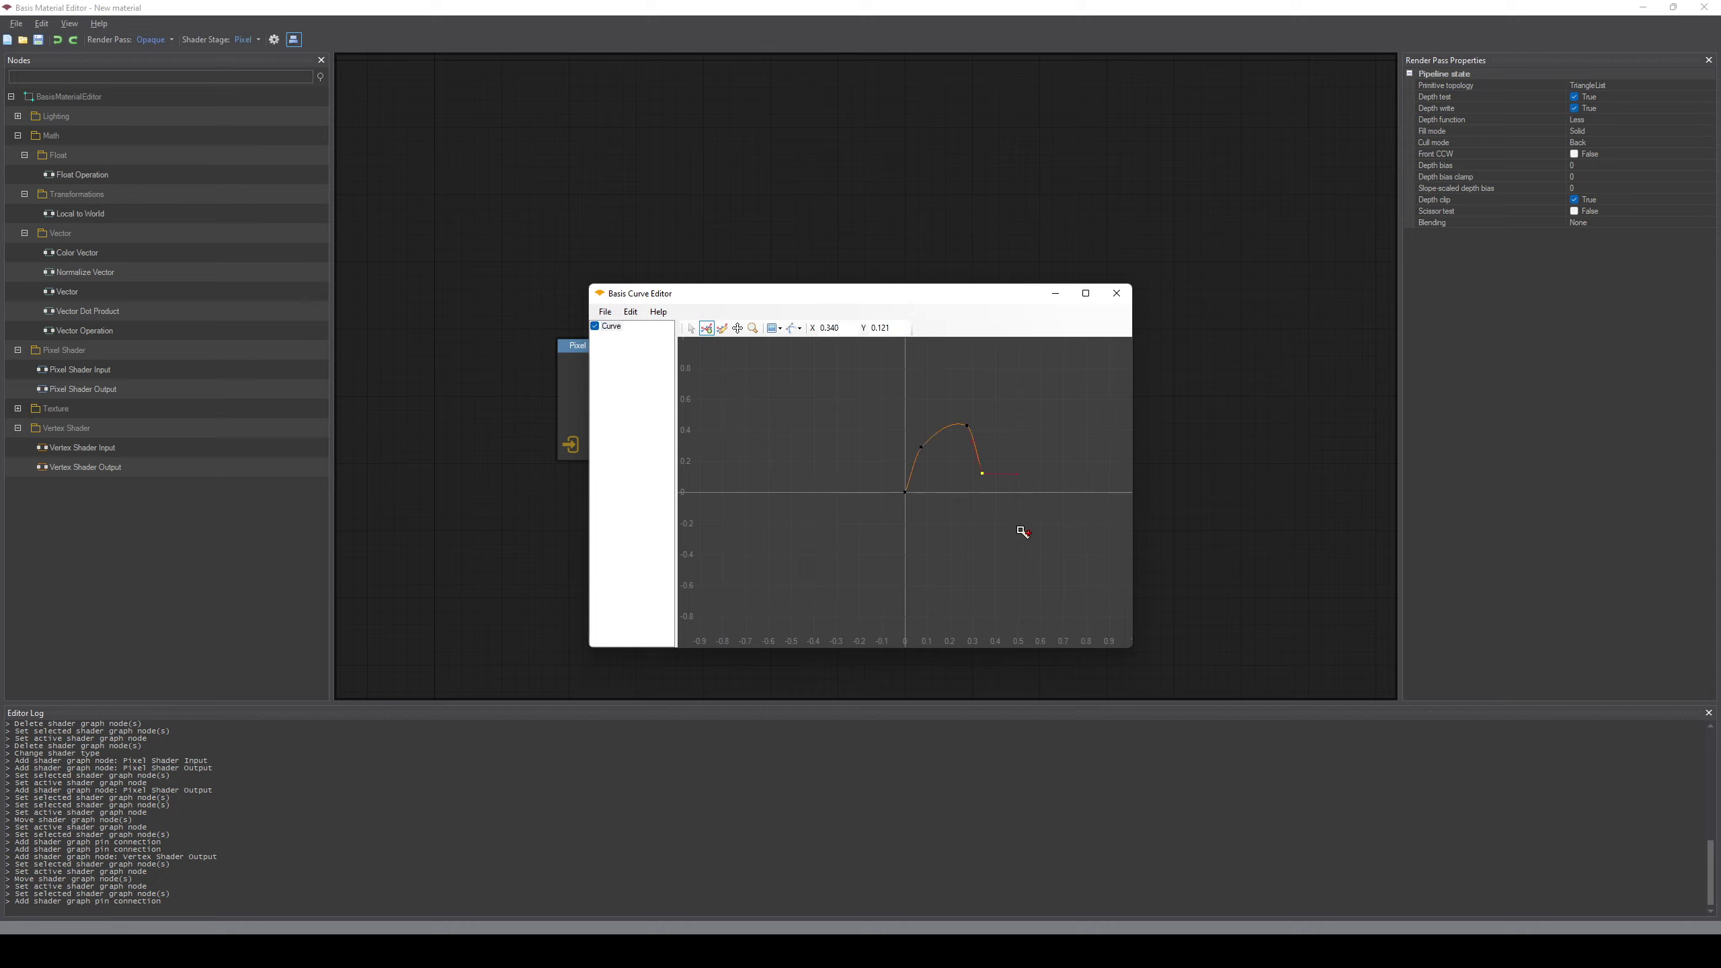
pyautogui.click(1030, 541)
pyautogui.click(1074, 532)
pyautogui.click(1083, 429)
# Bring up the curve's save dialog, cancel it, and close the curve editor without saving the changes
pyautogui.click(605, 312)
pyautogui.click(620, 375)
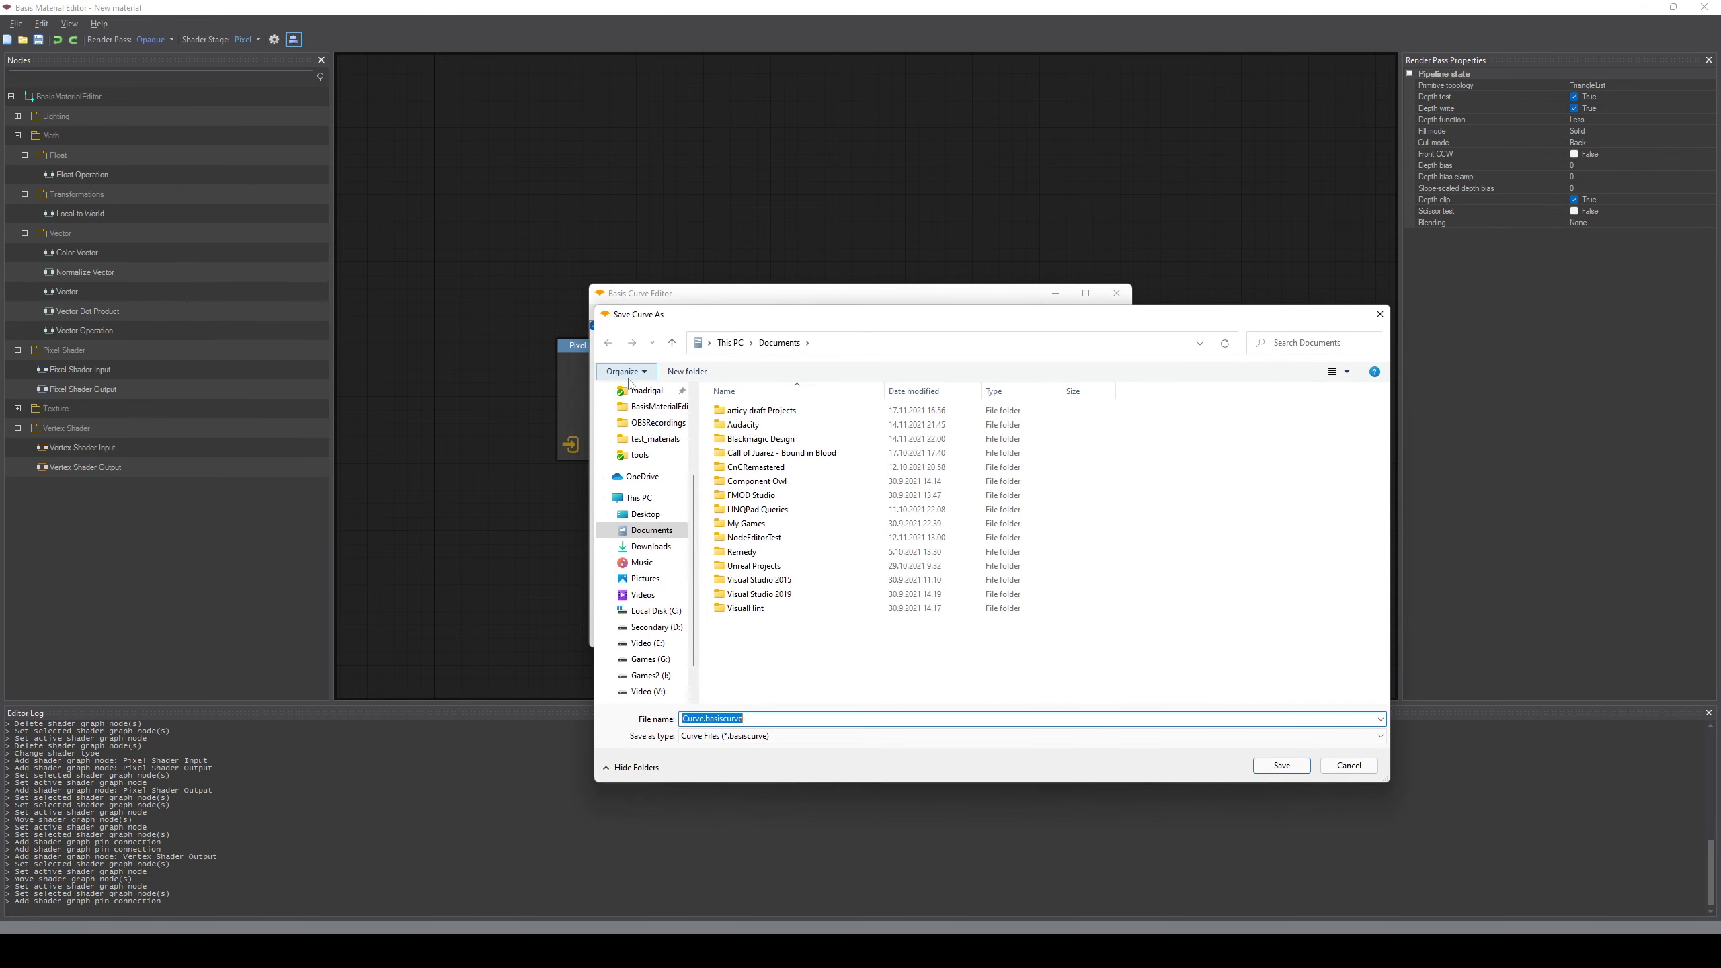
pyautogui.click(1337, 770)
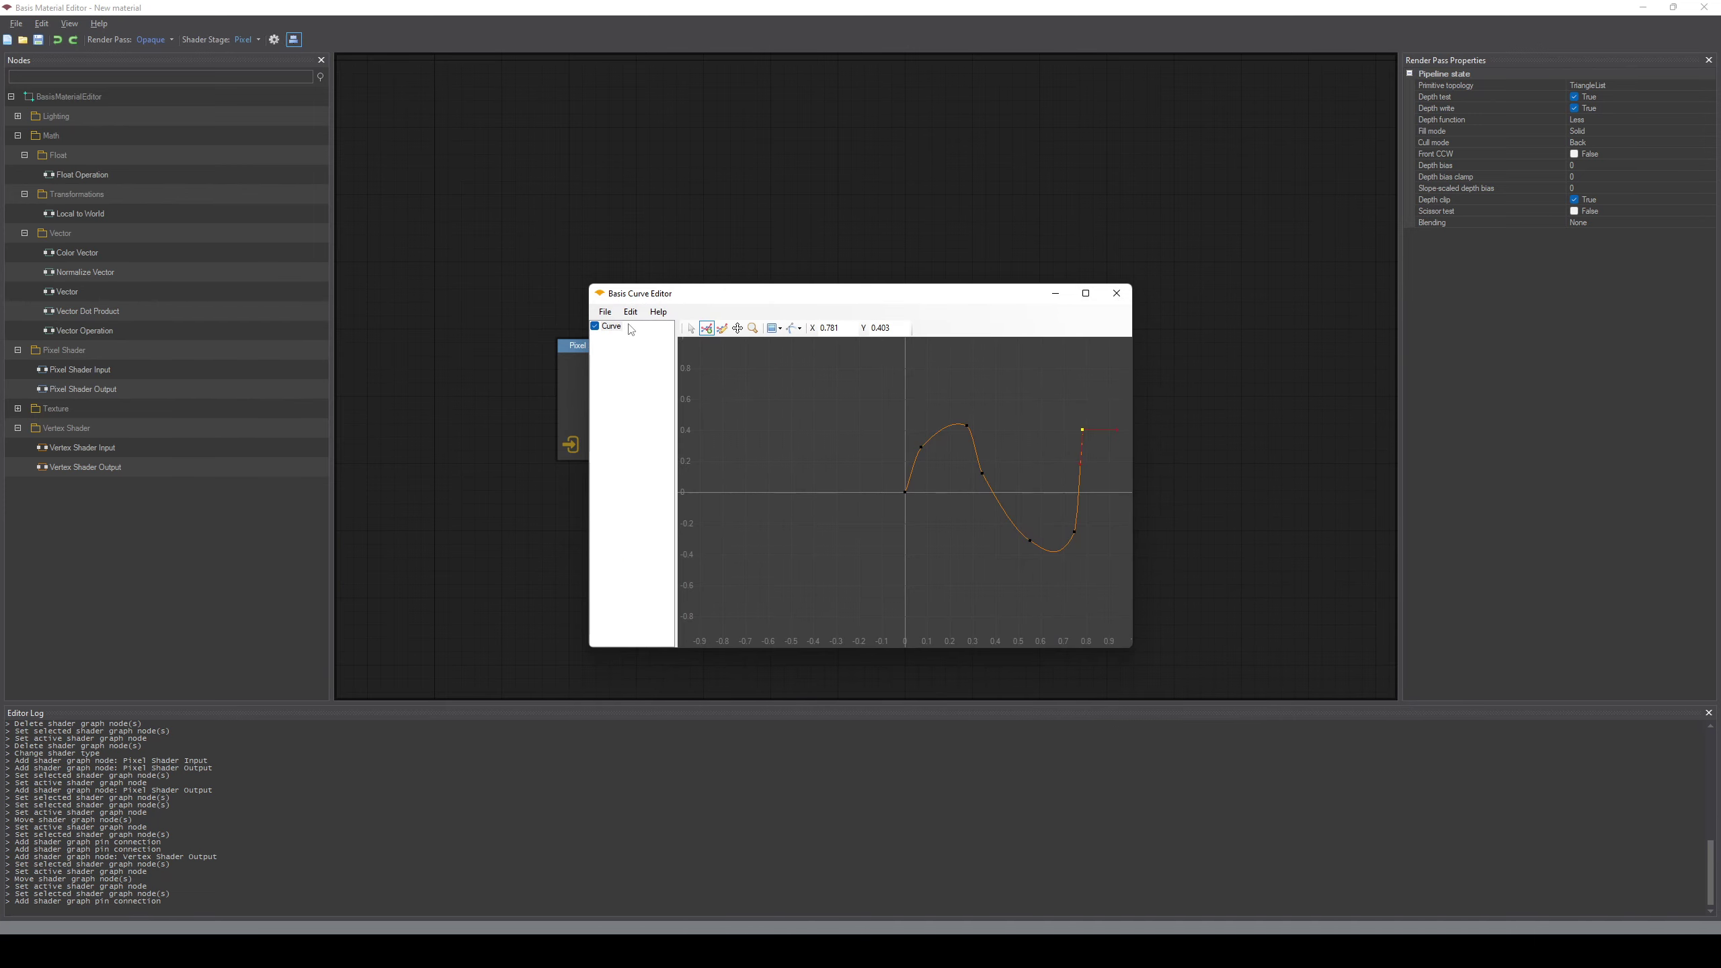
pyautogui.click(607, 313)
pyautogui.click(606, 313)
pyautogui.moveTo(1023, 410); pyautogui.dragTo(937, 416, button='middle')
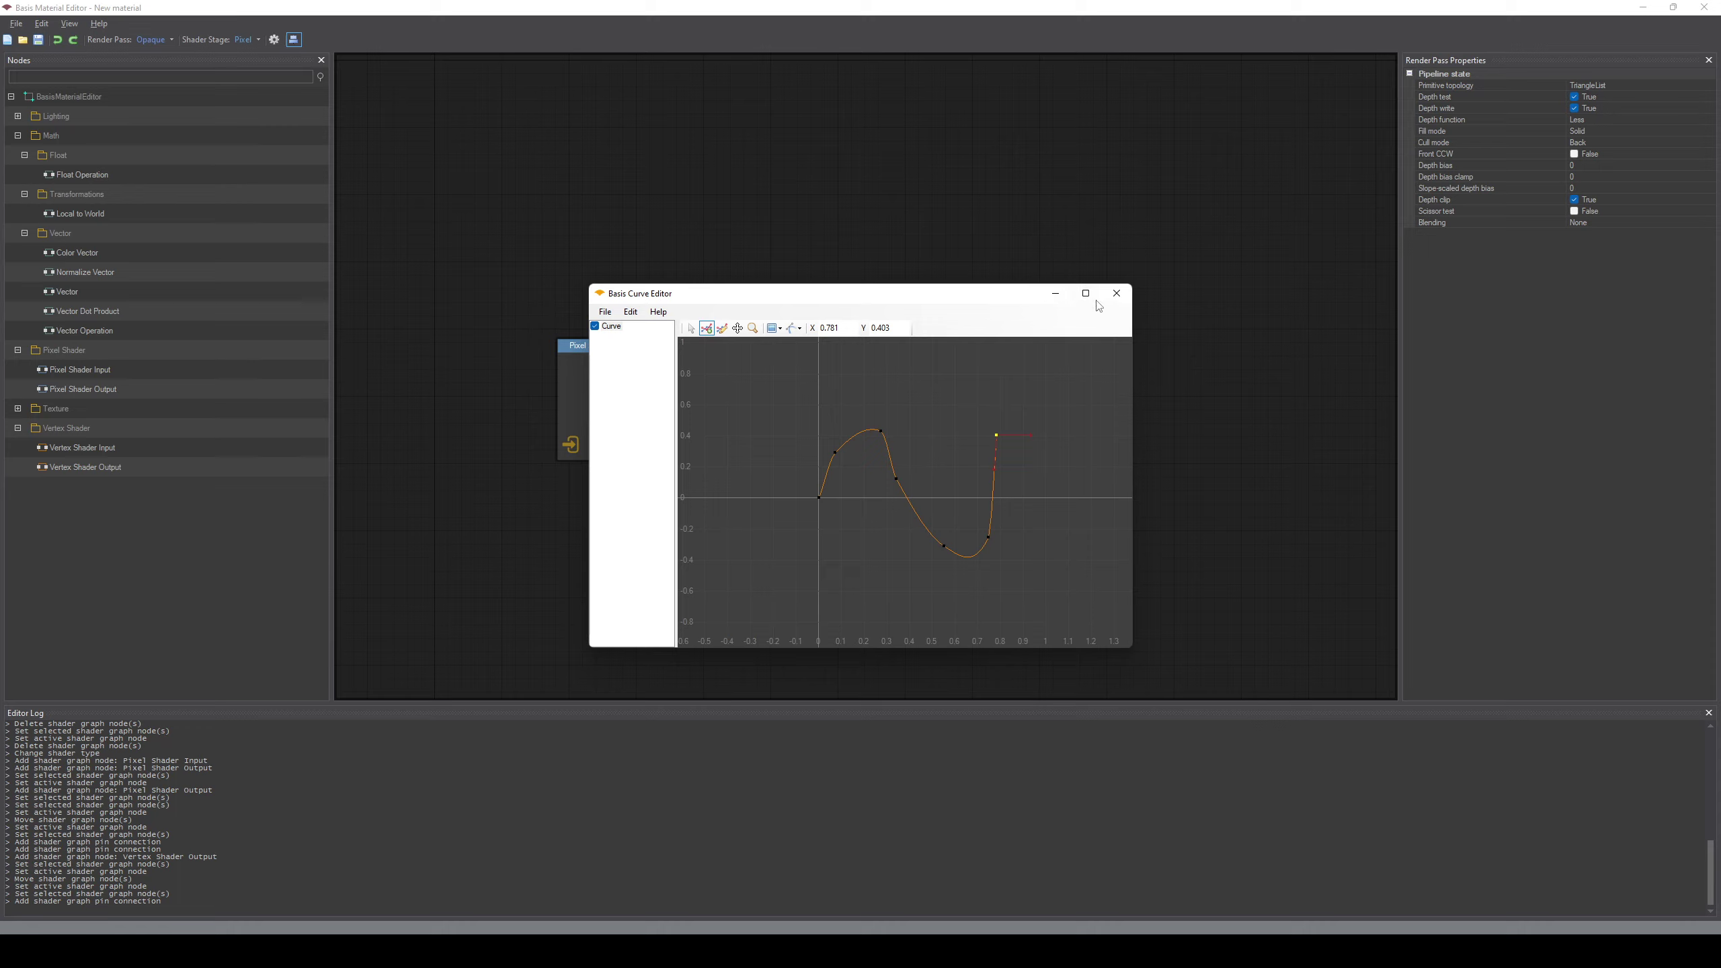
pyautogui.click(1116, 296)
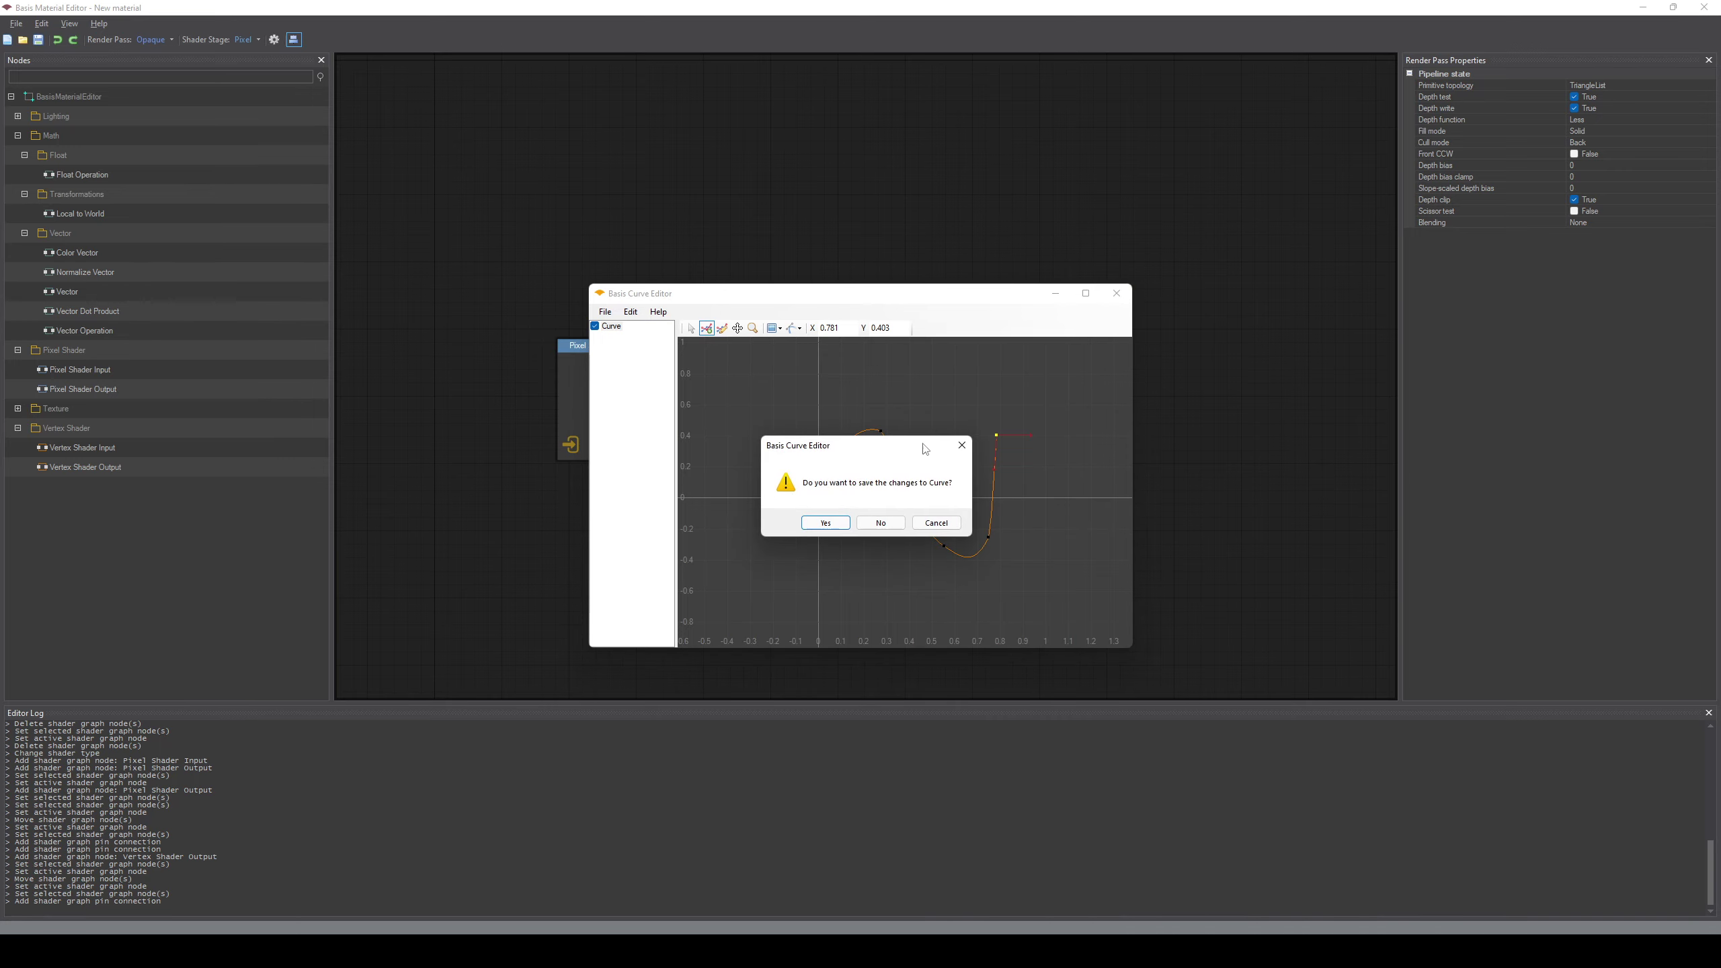
pyautogui.click(879, 527)
# Add a Texture Resource node below the Pixel Shader Input node
pyautogui.moveTo(801, 388); pyautogui.dragTo(839, 299, button='middle')
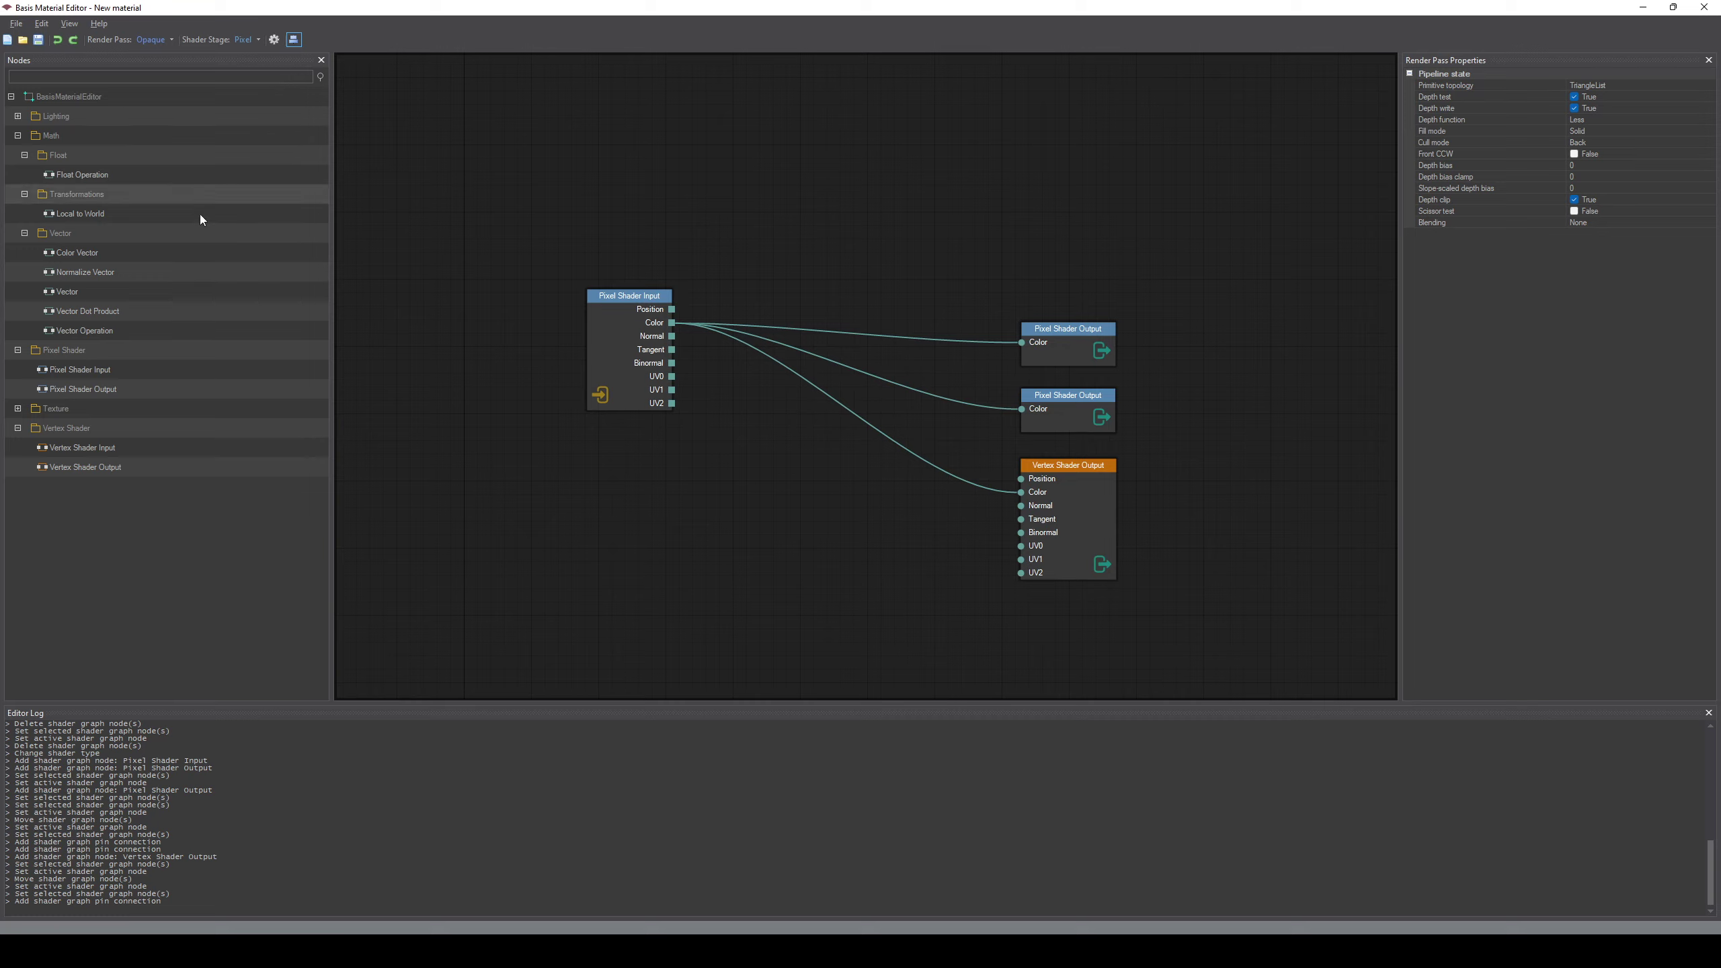
pyautogui.click(17, 409)
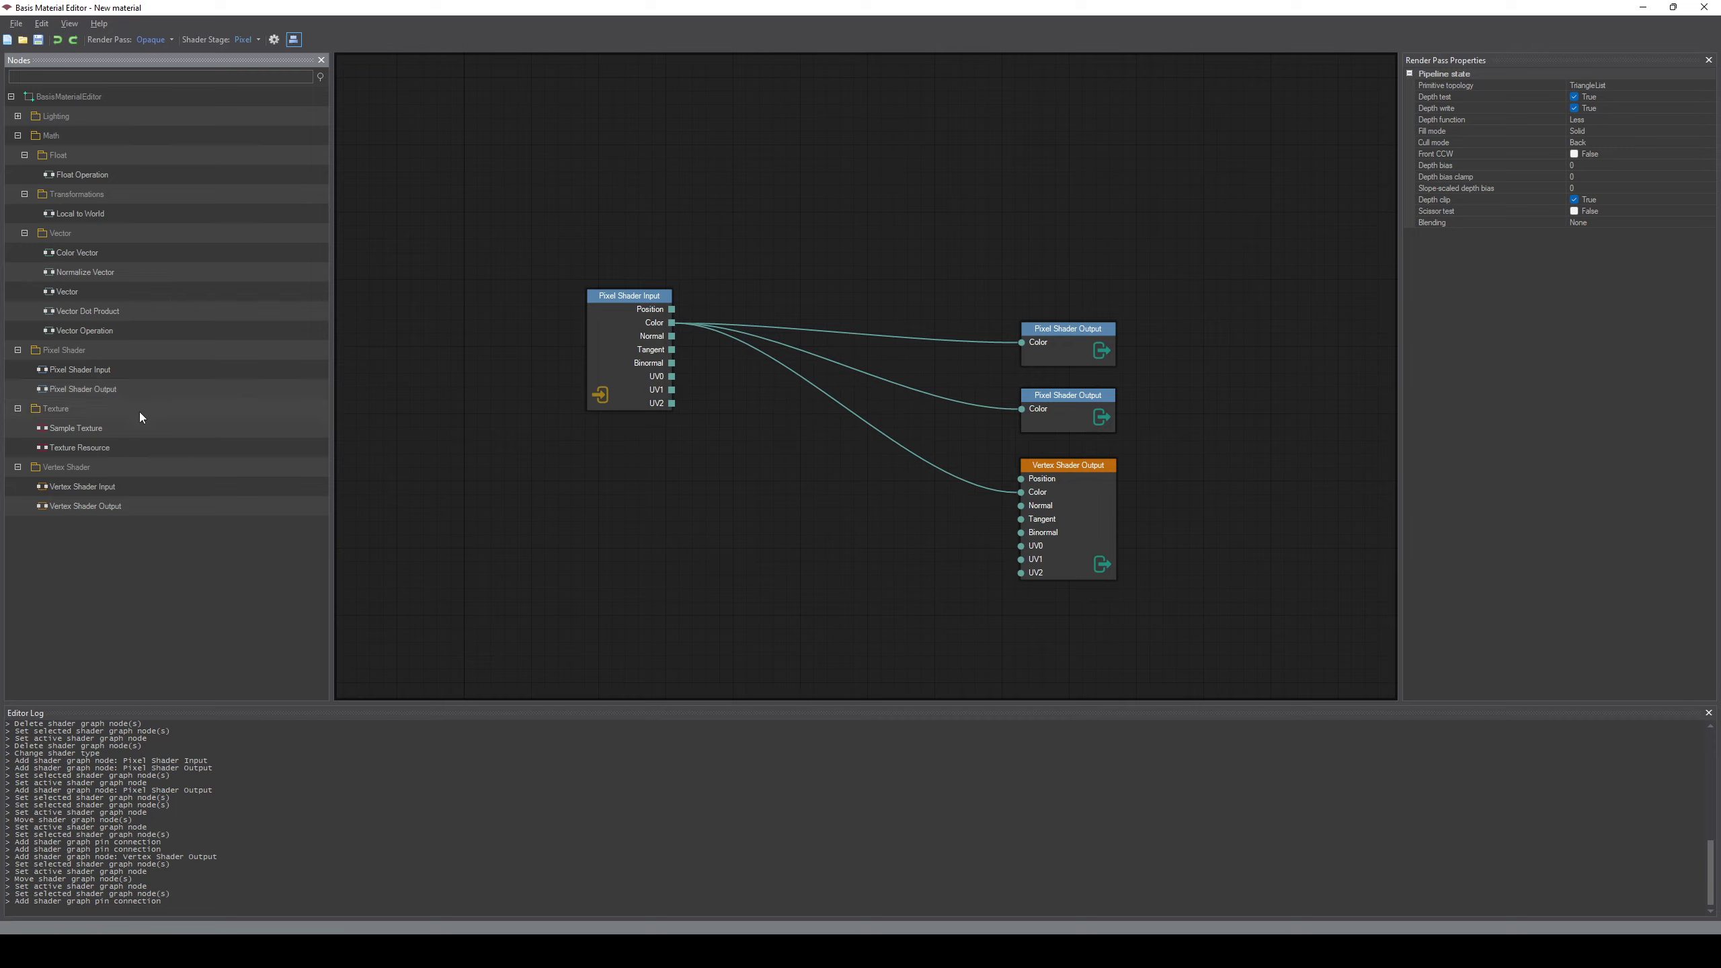
pyautogui.moveTo(68, 448); pyautogui.dragTo(193, 441)
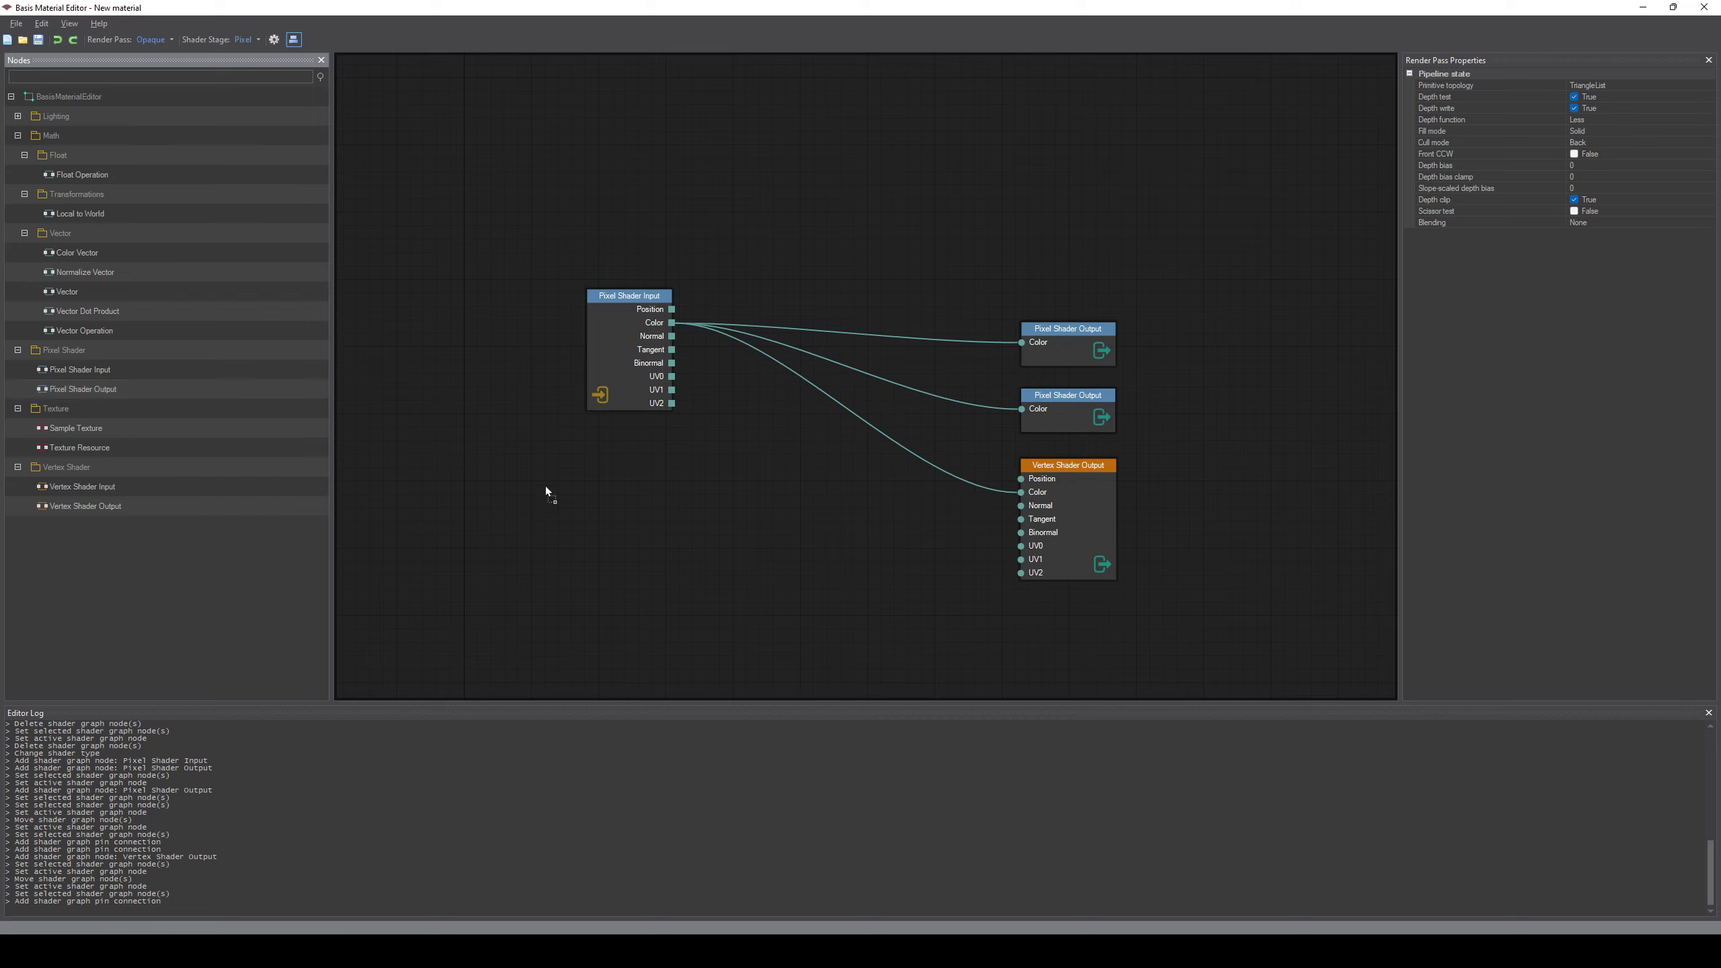
pyautogui.moveTo(546, 487); pyautogui.dragTo(549, 490)
pyautogui.scroll(2, 614, 576)
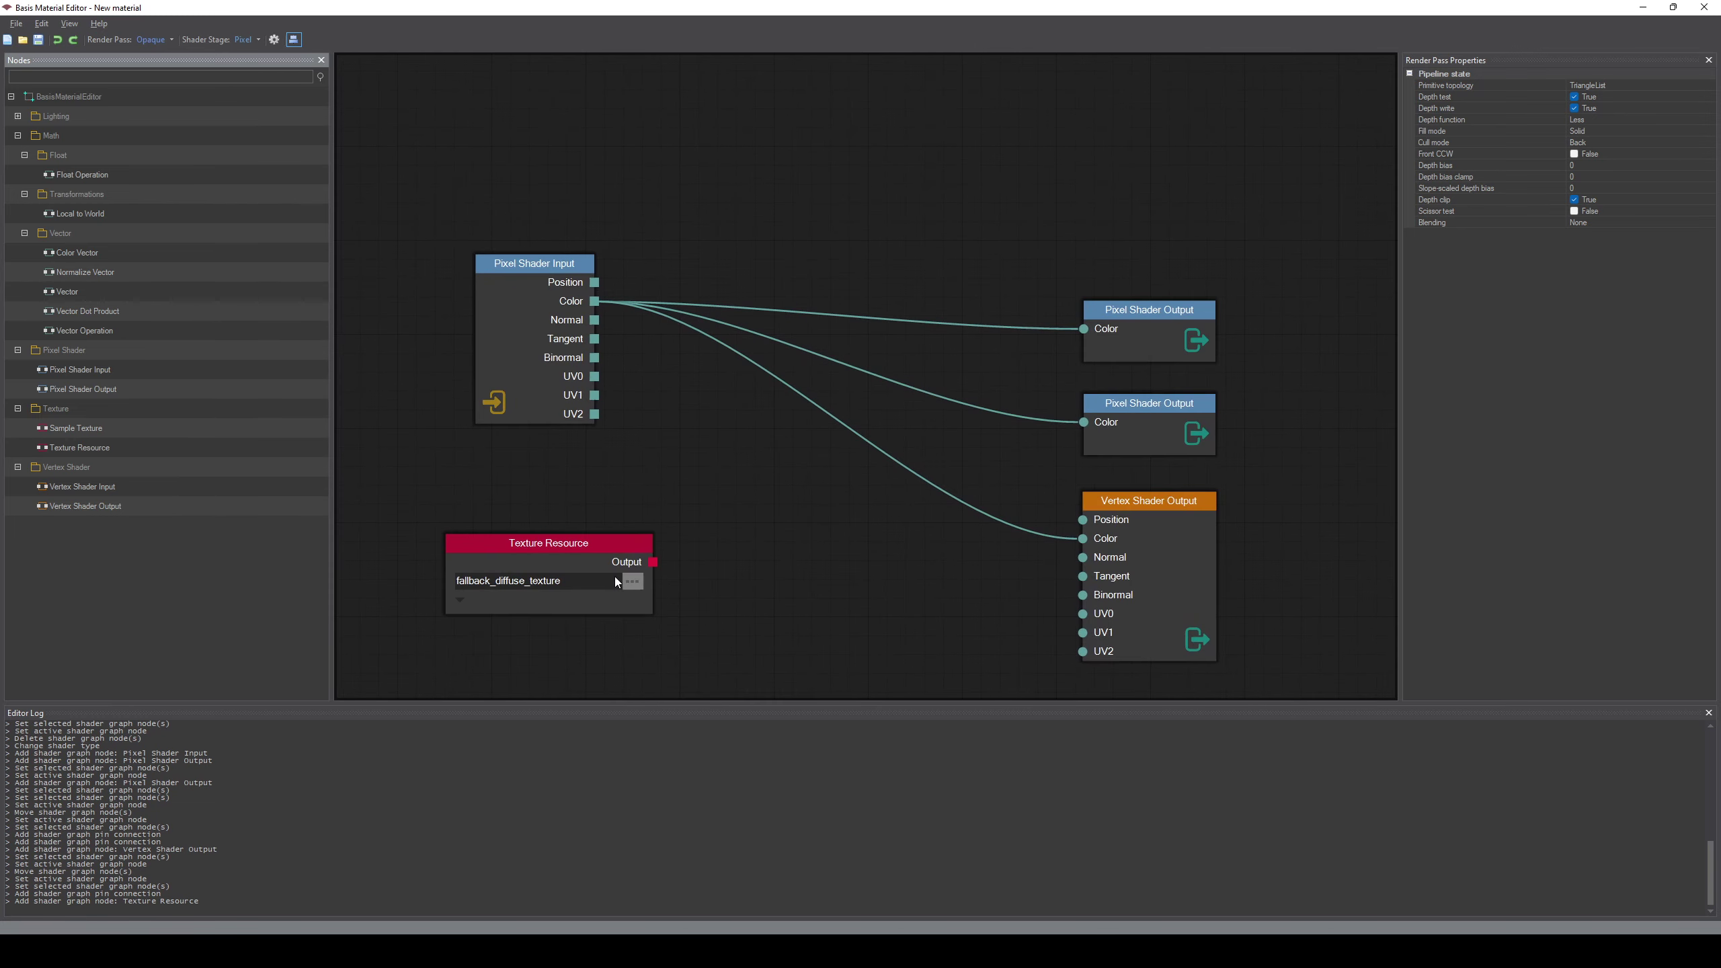
pyautogui.moveTo(614, 576); pyautogui.dragTo(810, 425, button='middle')
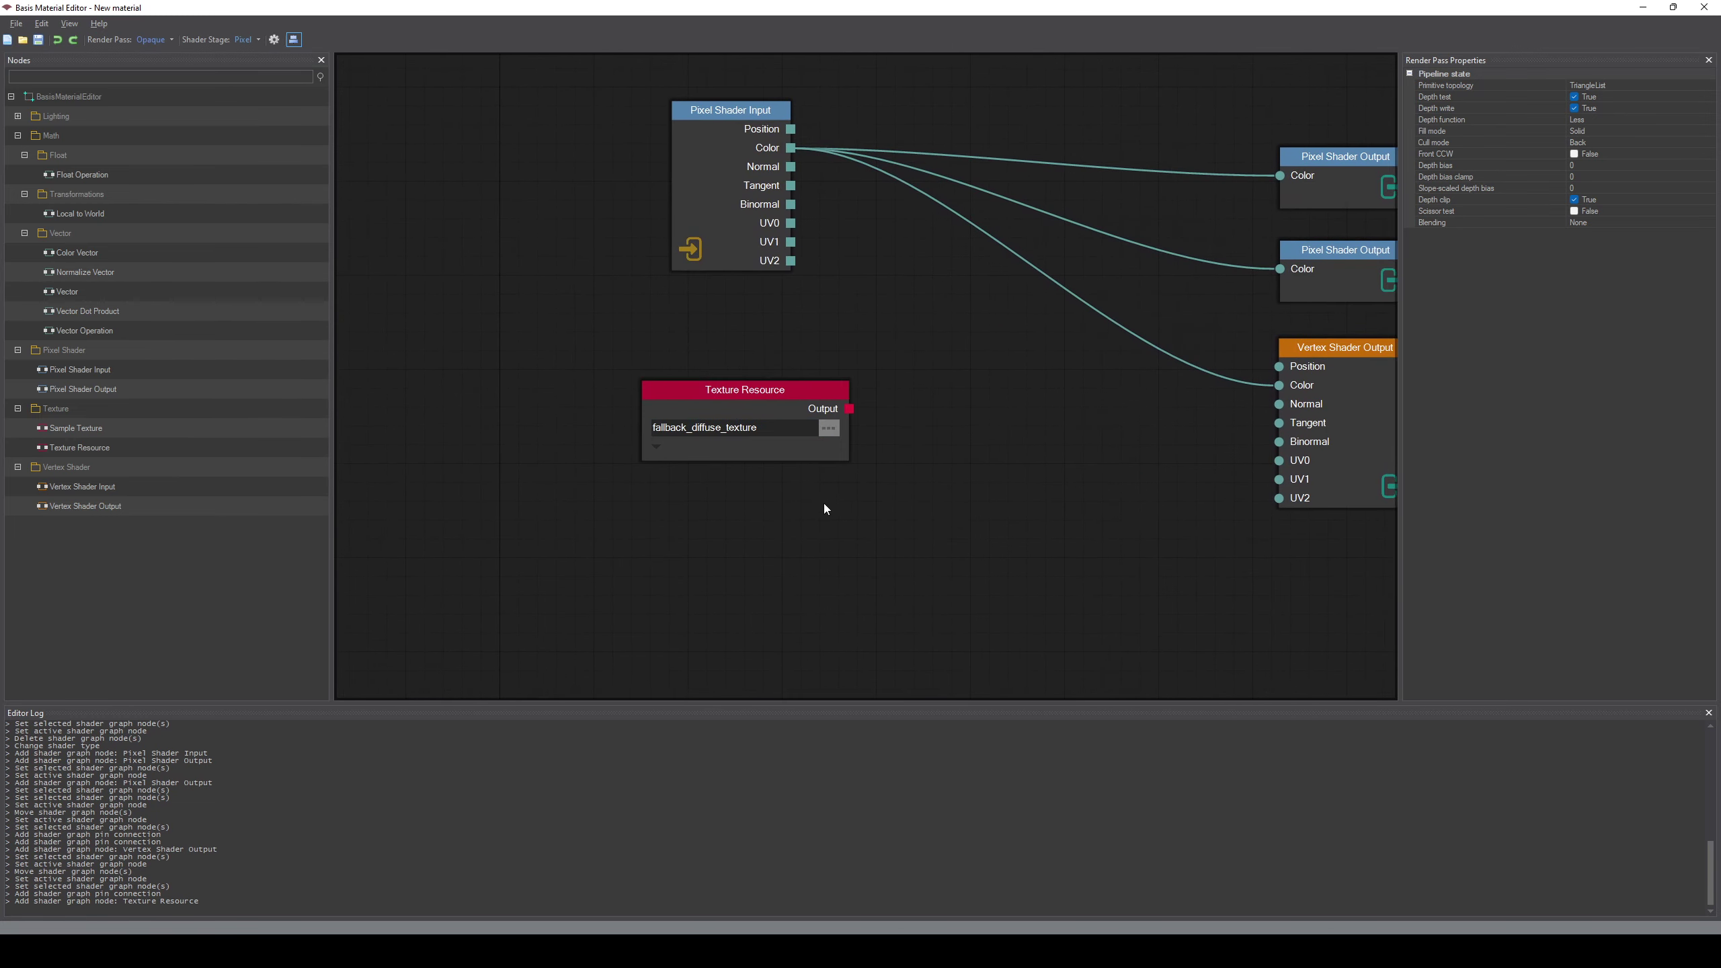
# Expand the Texture Resource node's image preview, collapse it and expand it again
pyautogui.click(656, 446)
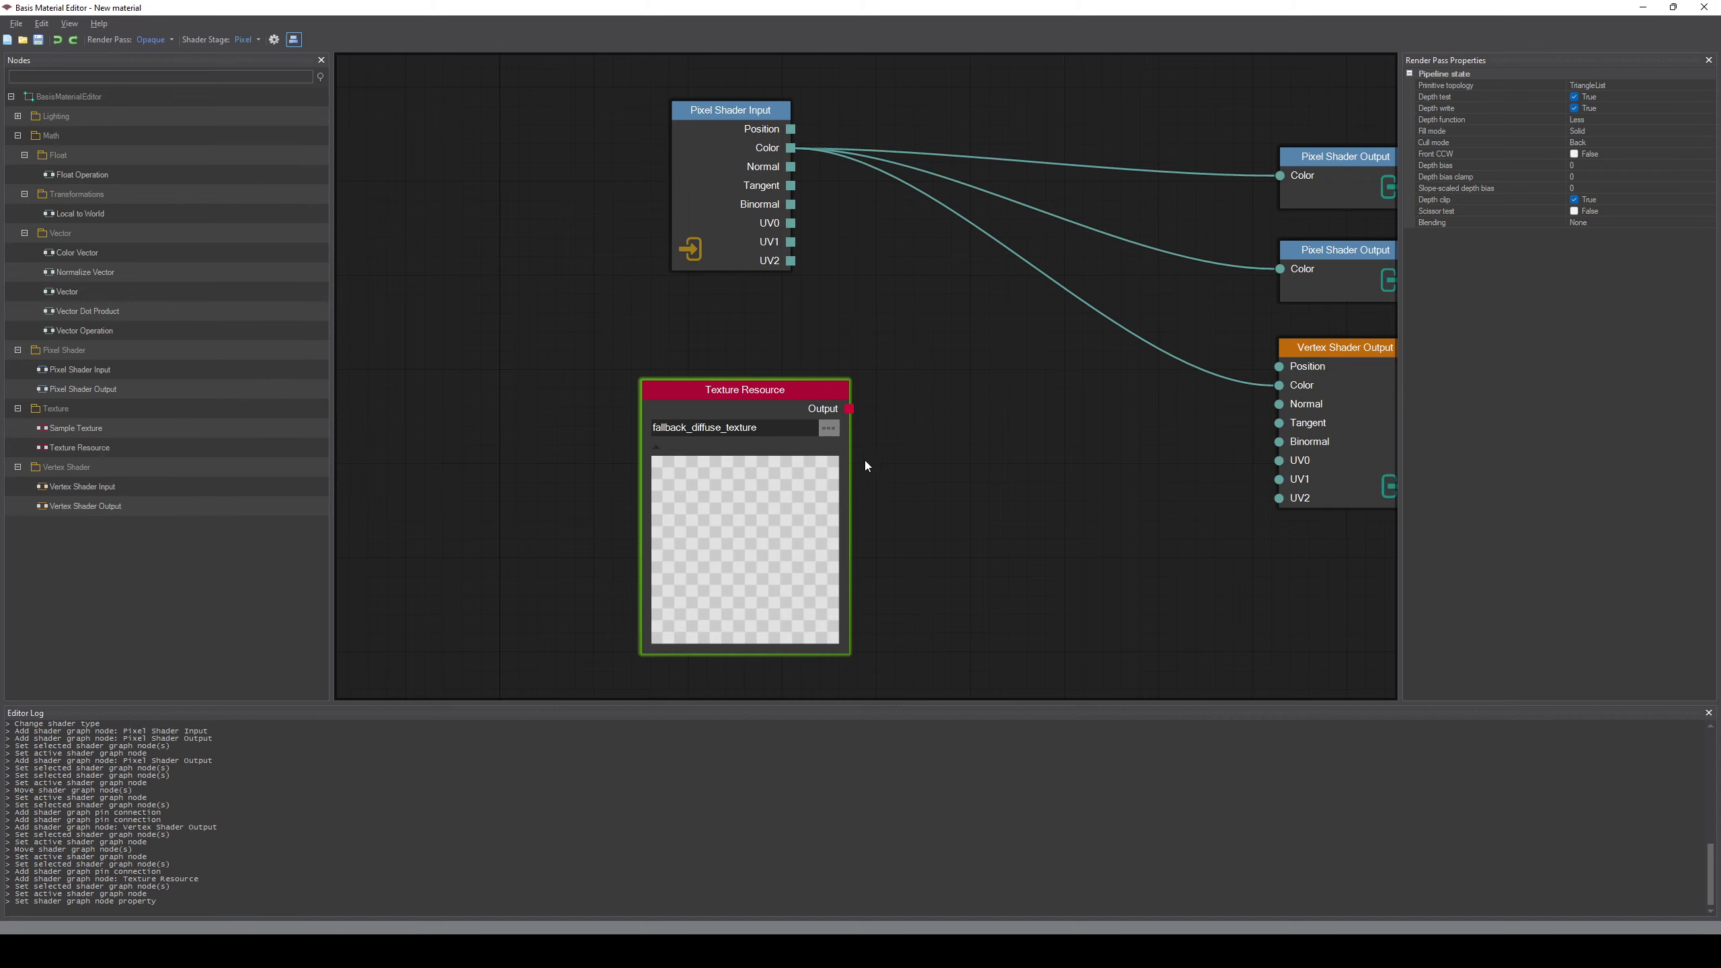
pyautogui.moveTo(953, 470); pyautogui.dragTo(970, 425, button='middle')
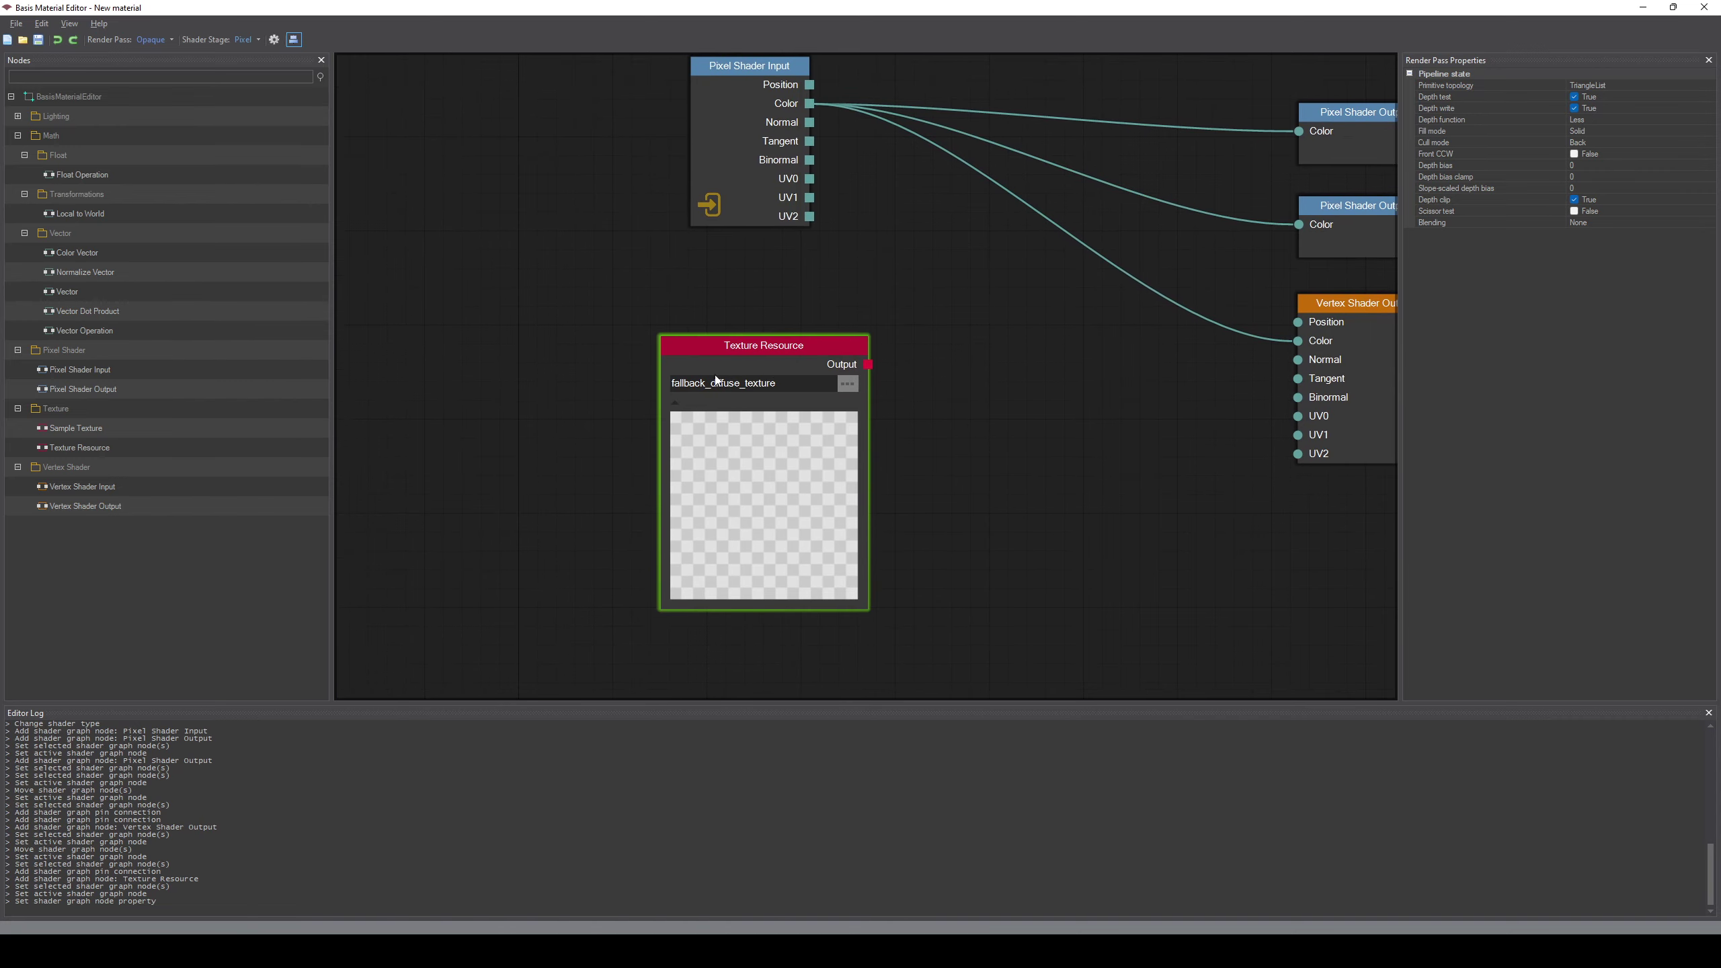
pyautogui.click(675, 404)
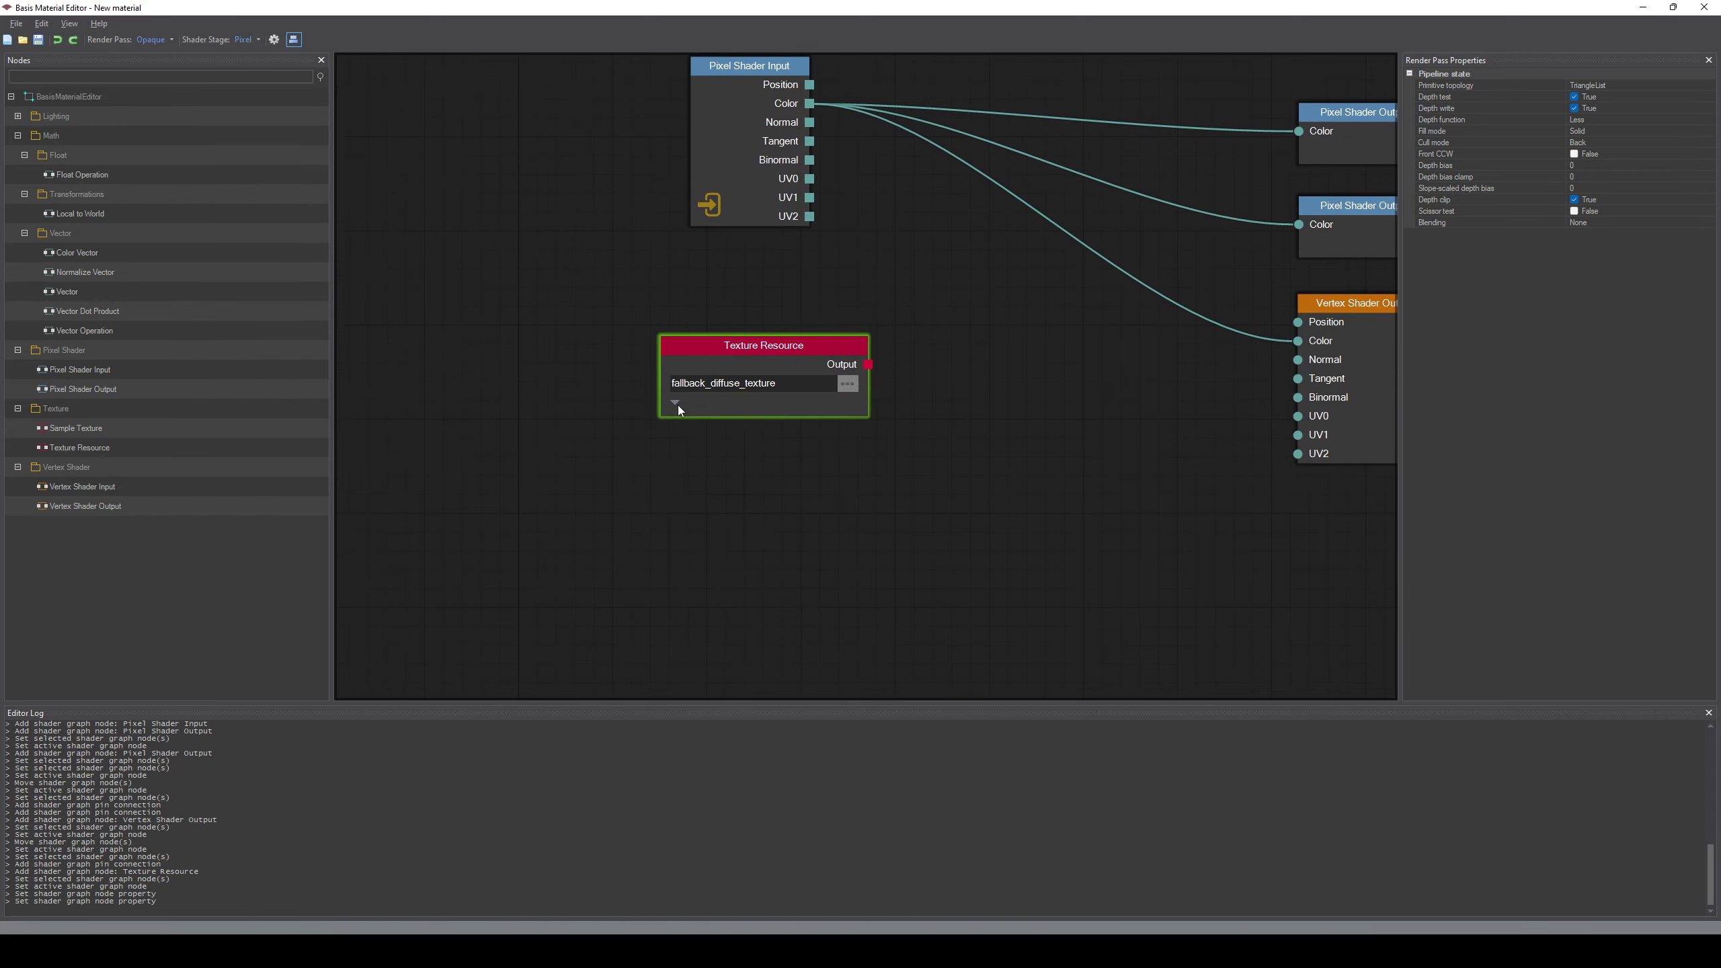
pyautogui.click(676, 405)
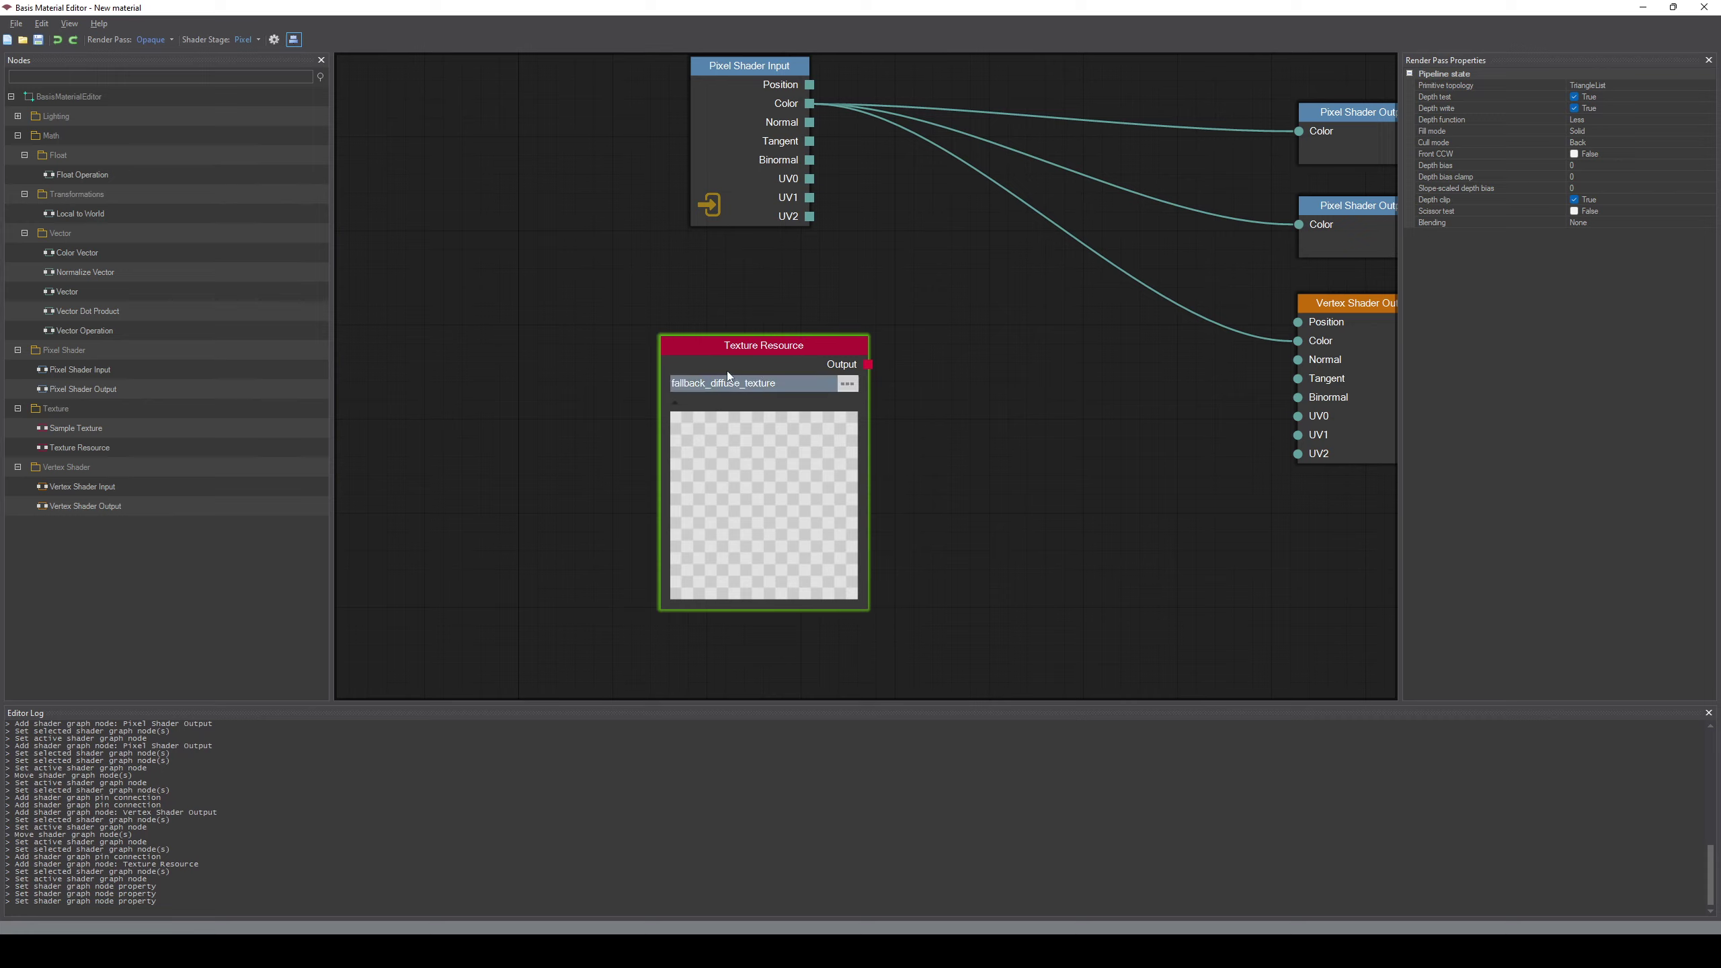
# Search the texture resource paths for "wheel" and assign objects/vehicles/car2/wheel_diffuse.tex to the Texture Resource node
pyautogui.click(810, 385)
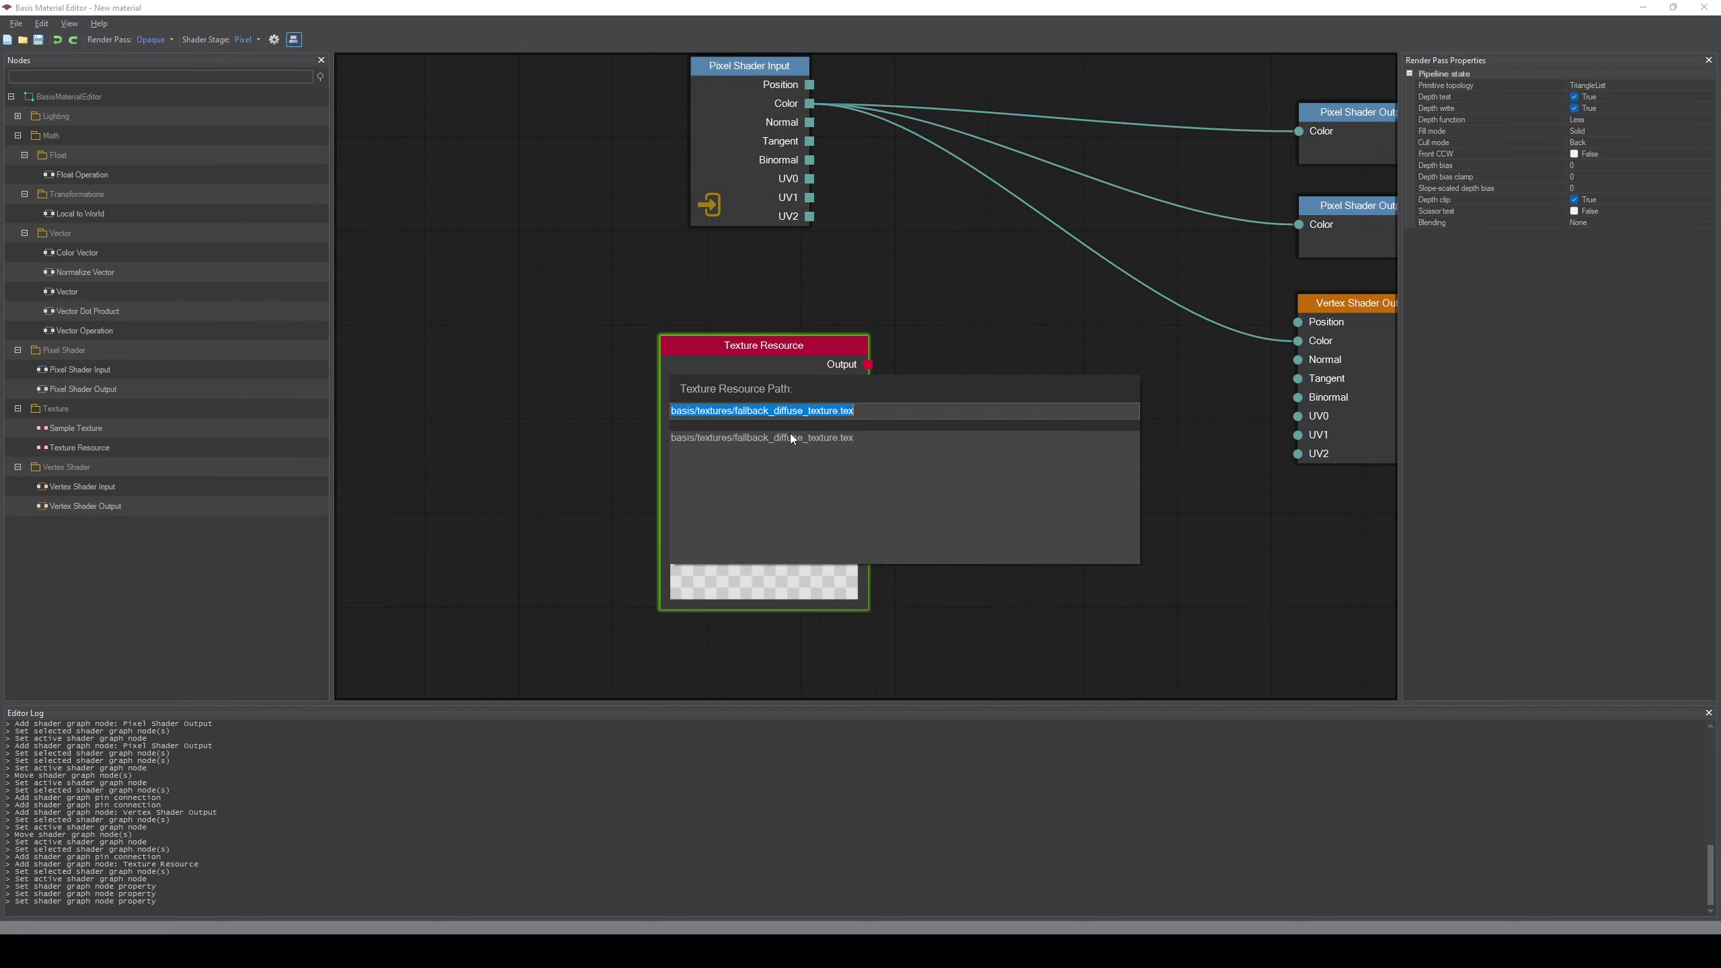
pyautogui.press('BackSpace')
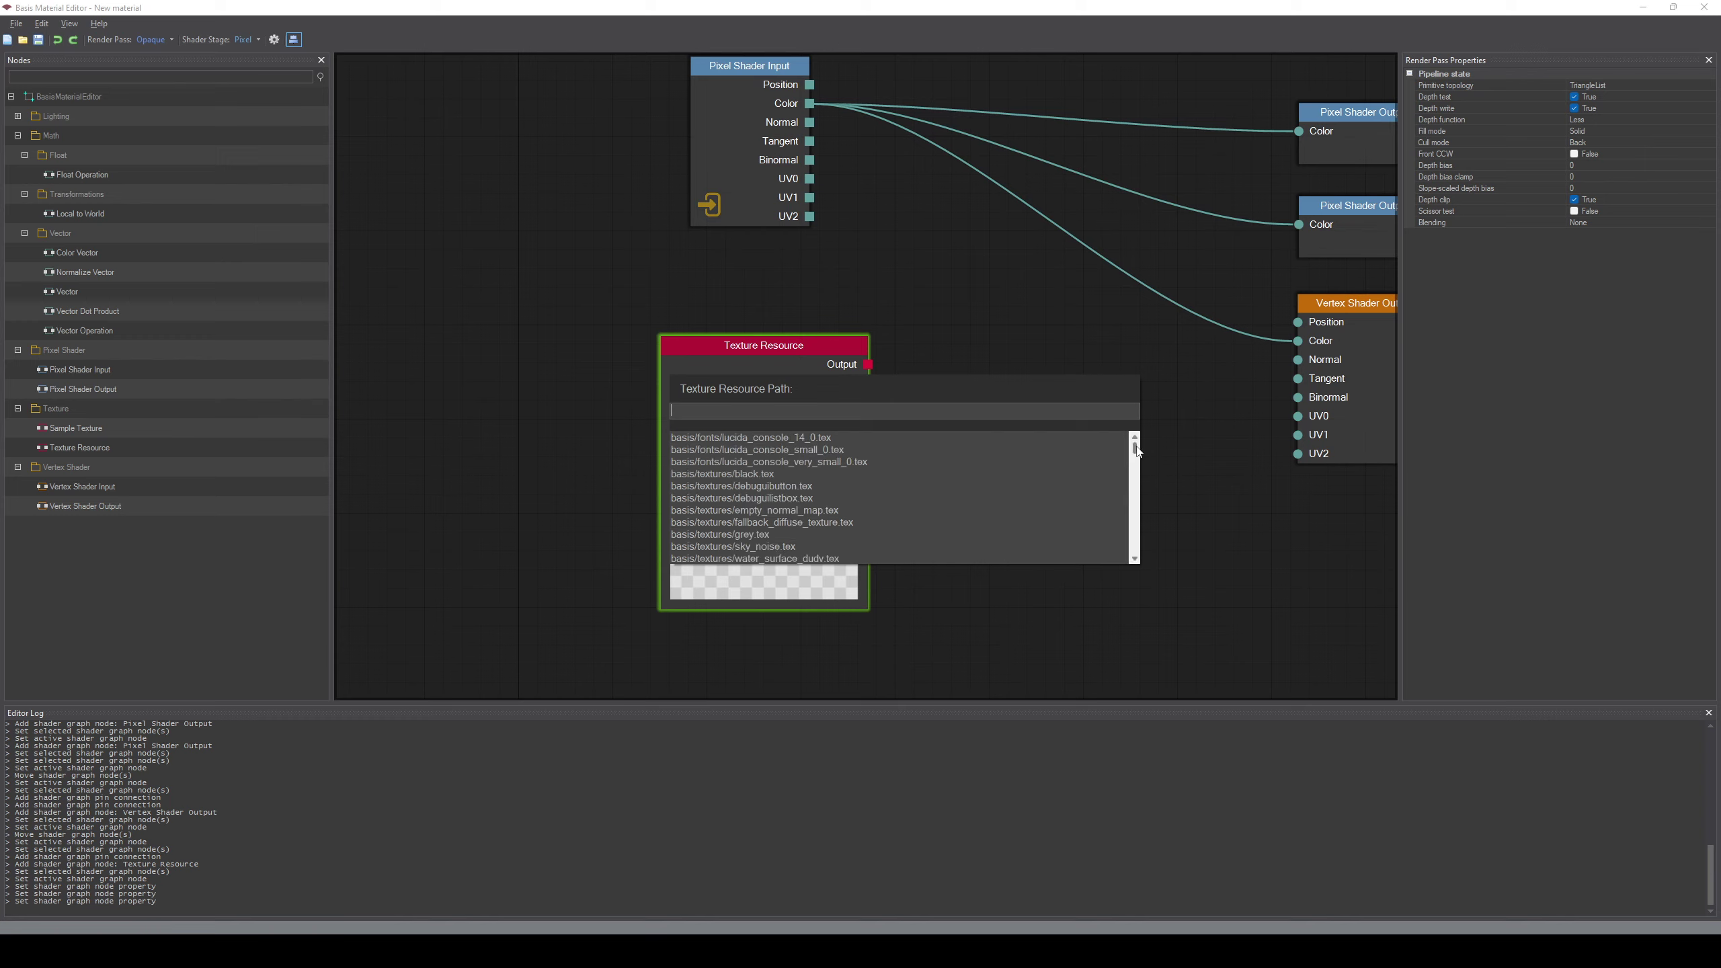
pyautogui.moveTo(1135, 449)
pyautogui.mouseDown()
pyautogui.moveTo(1136, 532)
pyautogui.moveTo(1135, 463)
pyautogui.mouseUp()
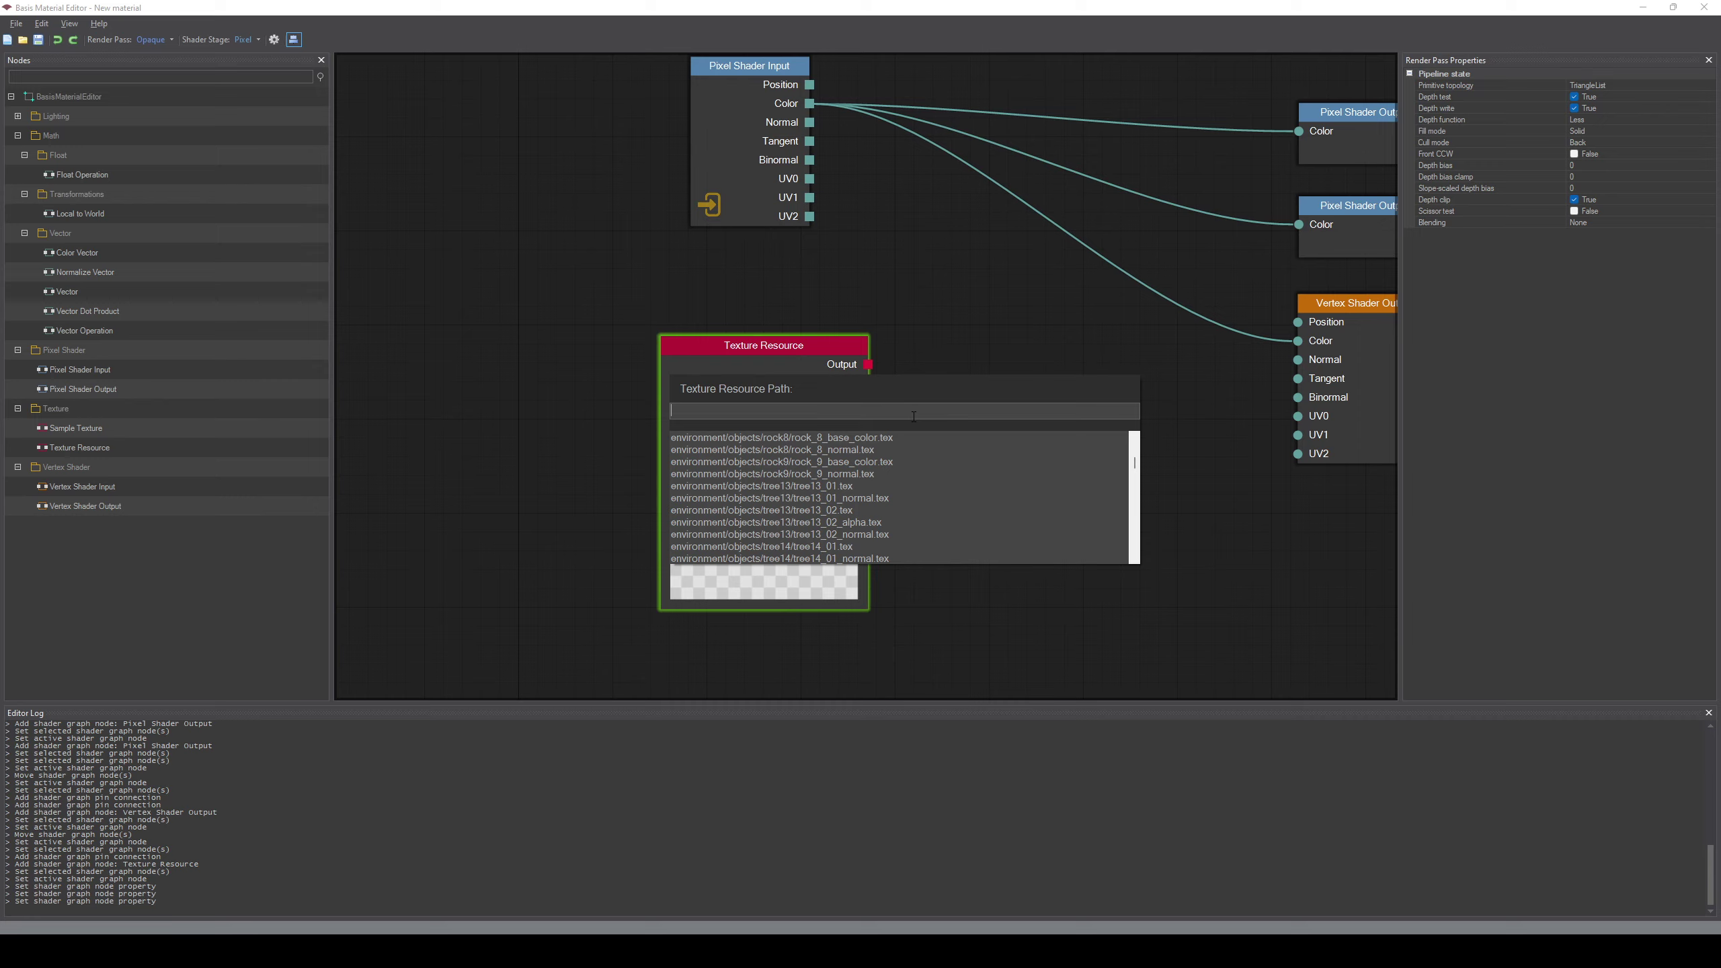
pyautogui.write('wheel')
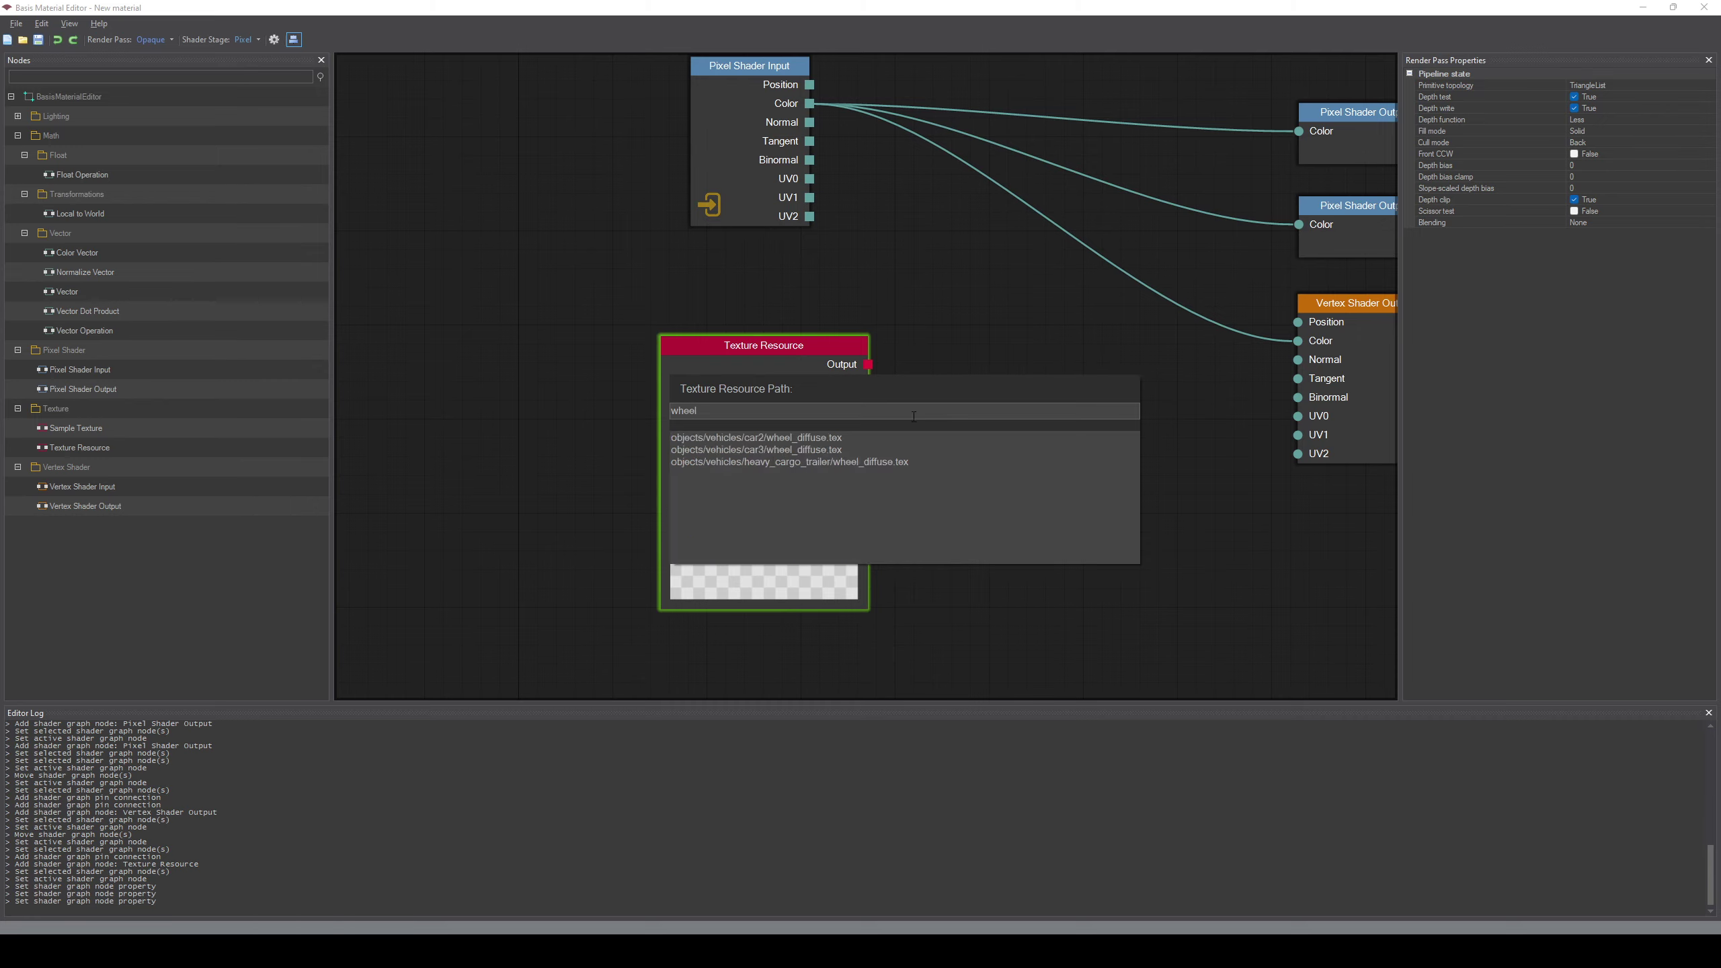
pyautogui.click(806, 438)
pyautogui.click(776, 440)
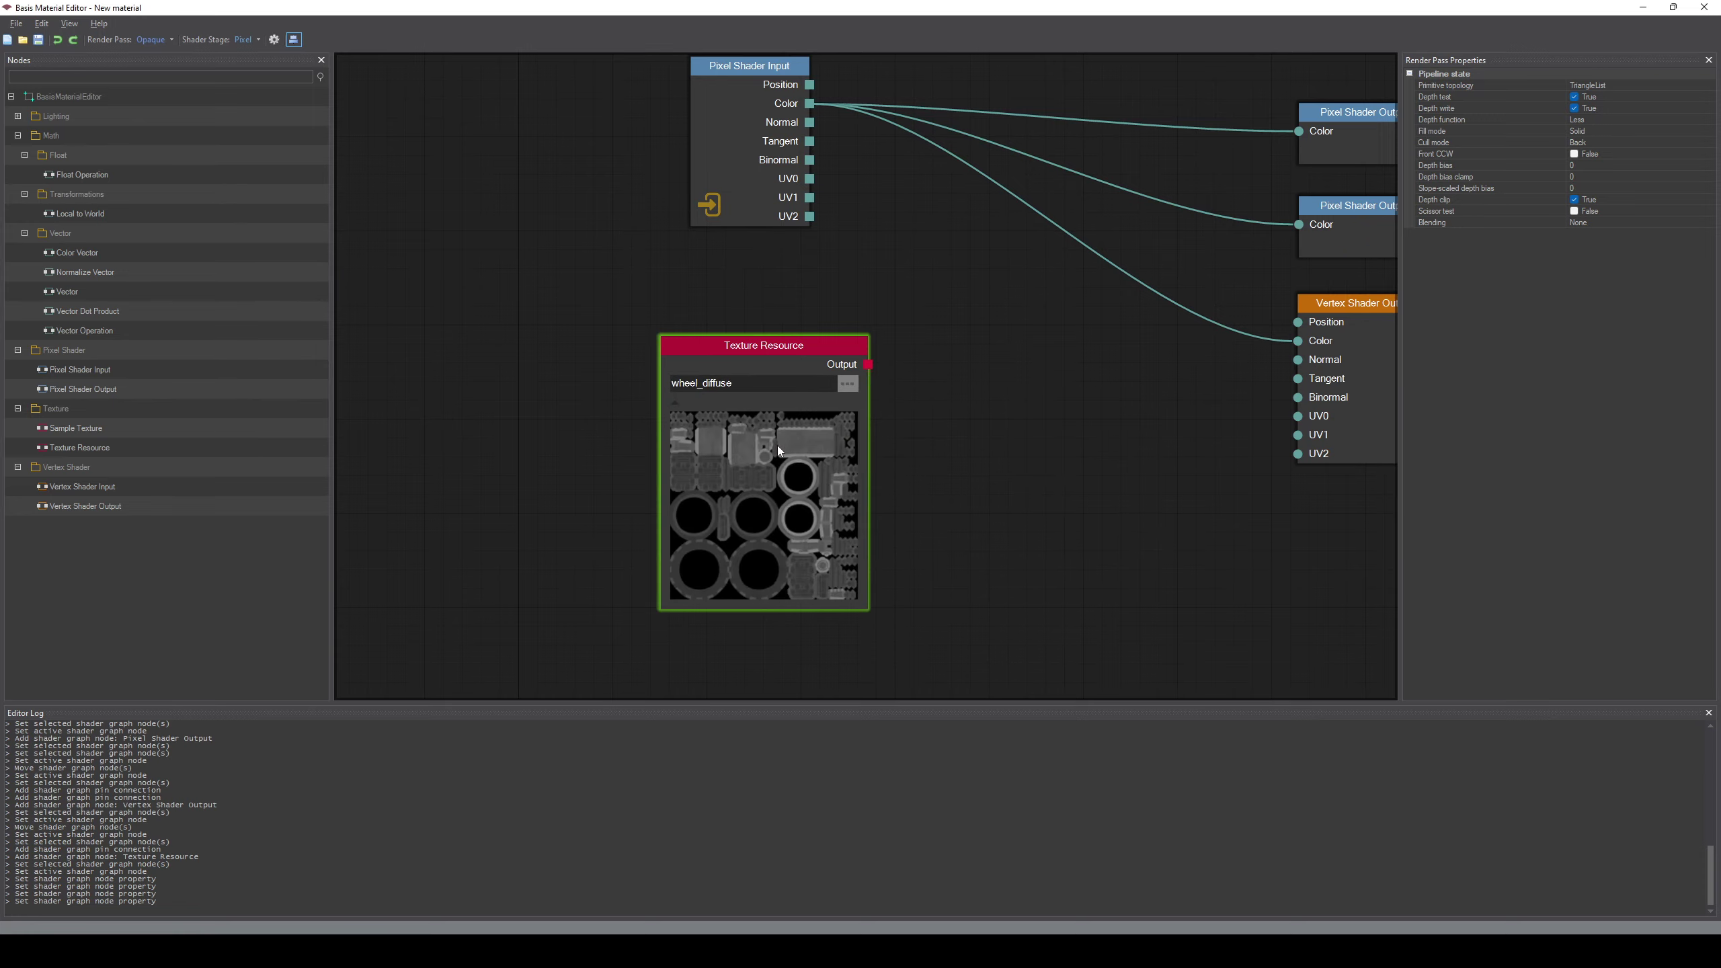
# Examine the wheel_diffuse preview in the Texture Resource node up close and return to the overall graph
pyautogui.scroll(4, 821, 453)
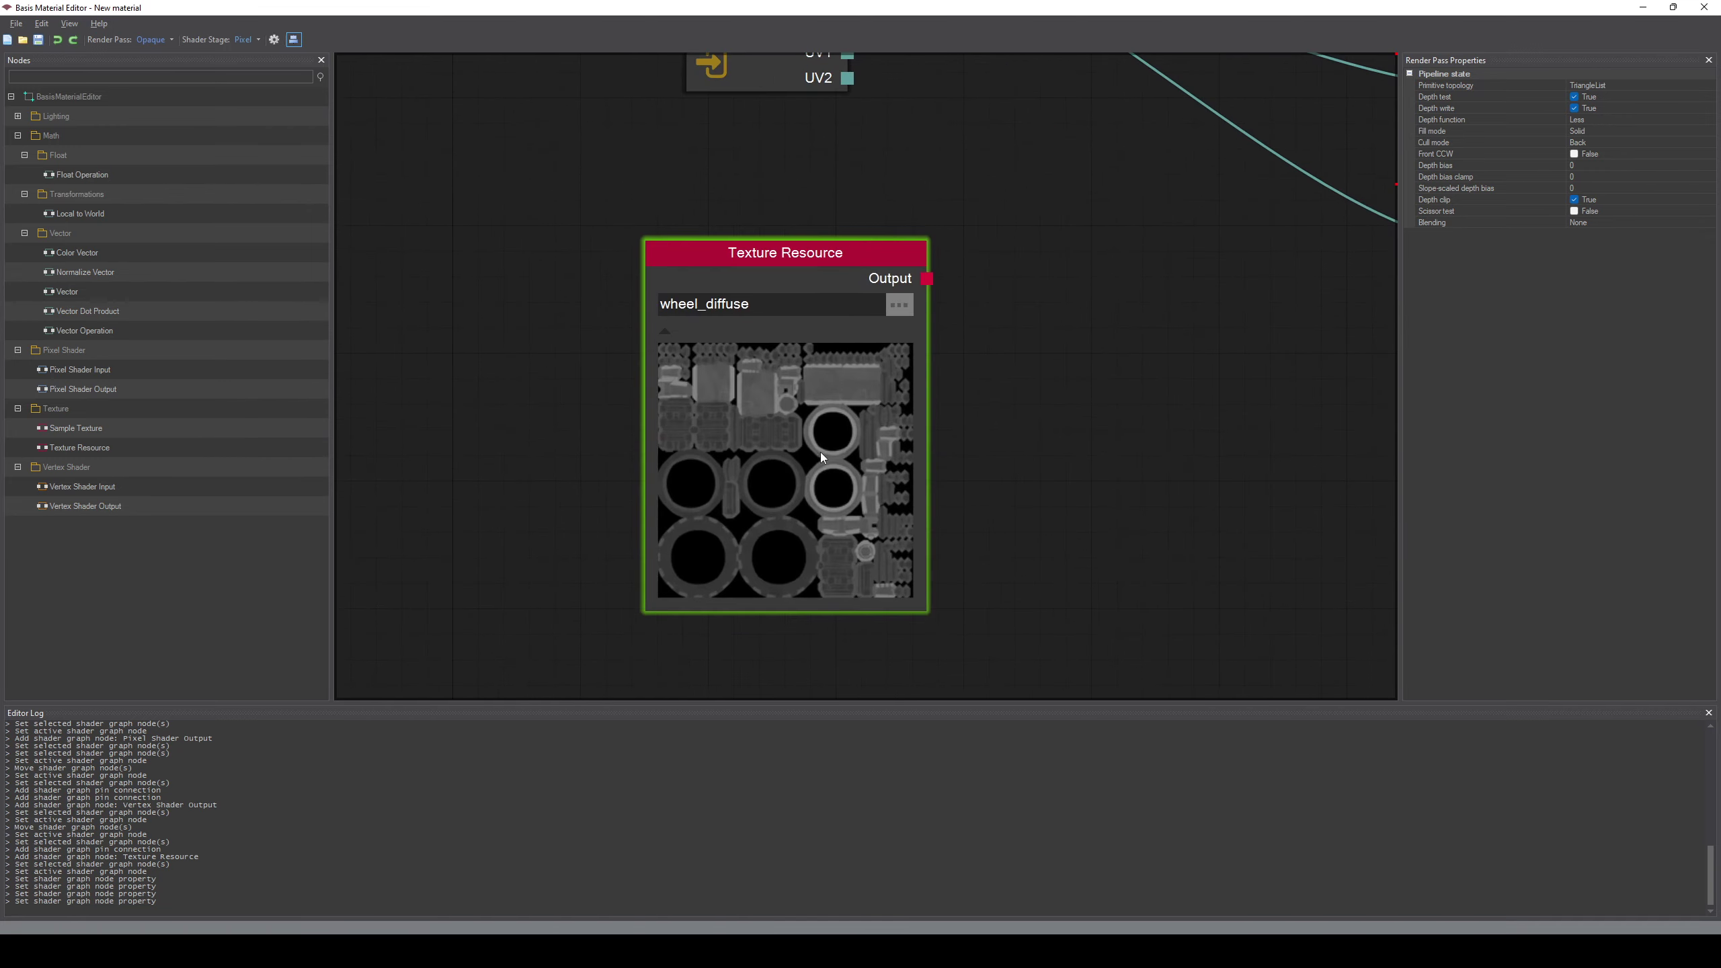
pyautogui.moveTo(1098, 487); pyautogui.dragTo(1121, 464, button='middle')
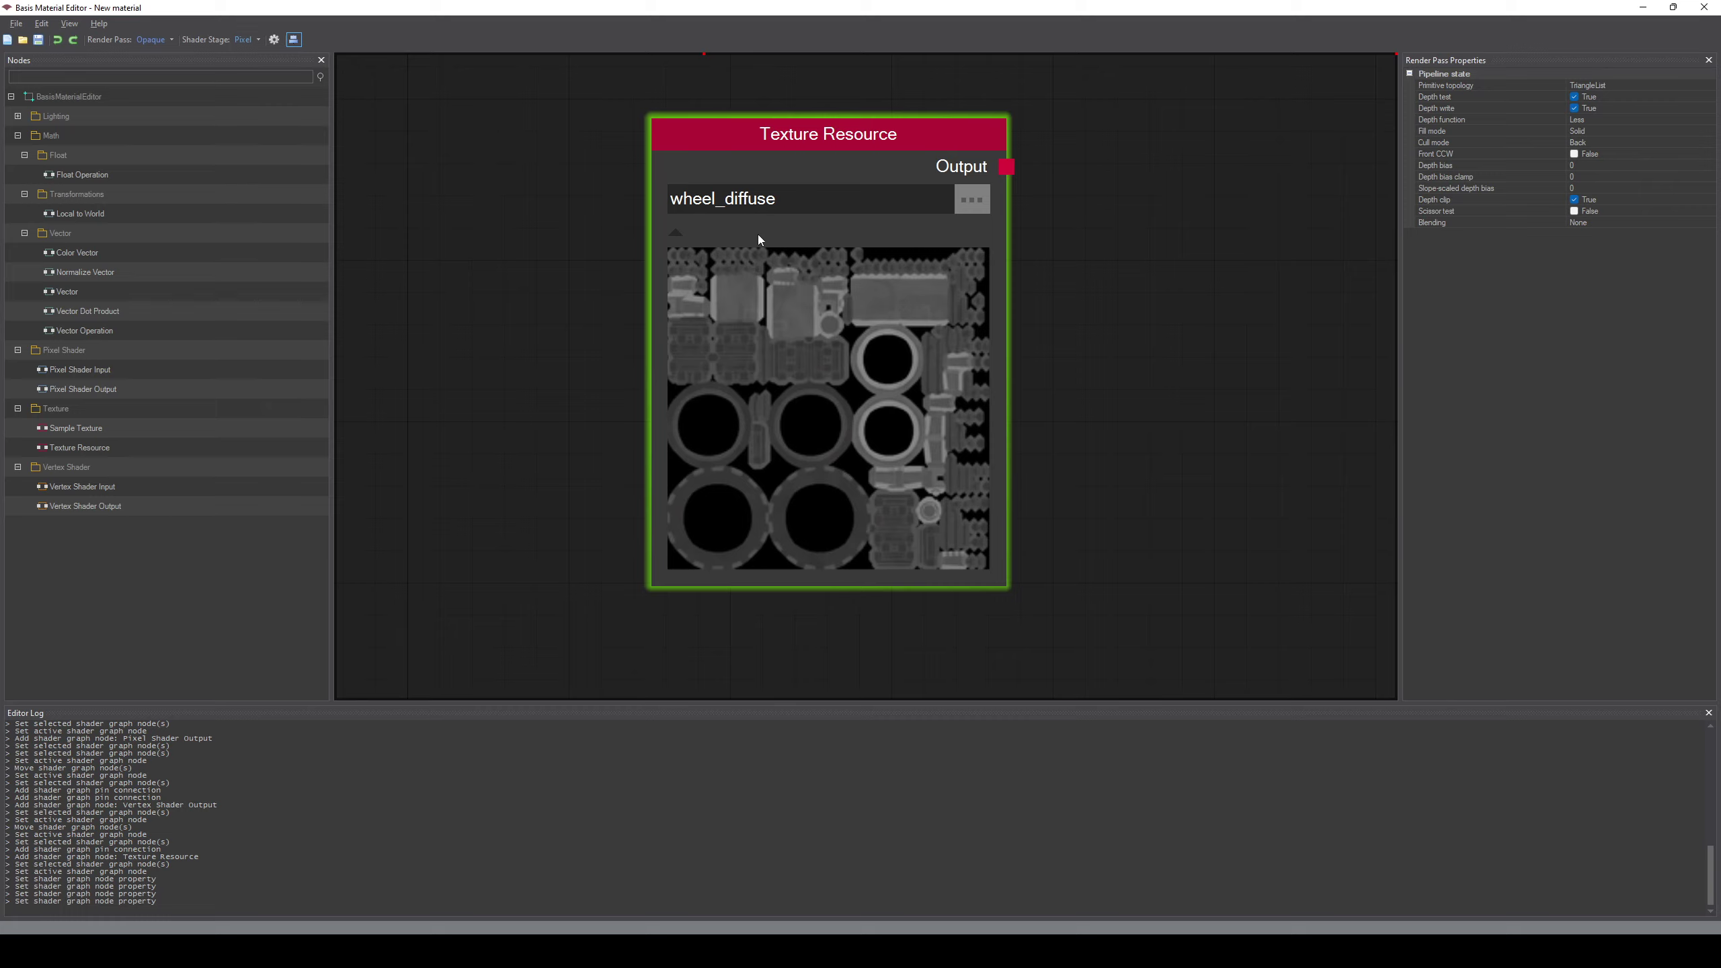
pyautogui.moveTo(1080, 410); pyautogui.dragTo(1002, 435, button='middle')
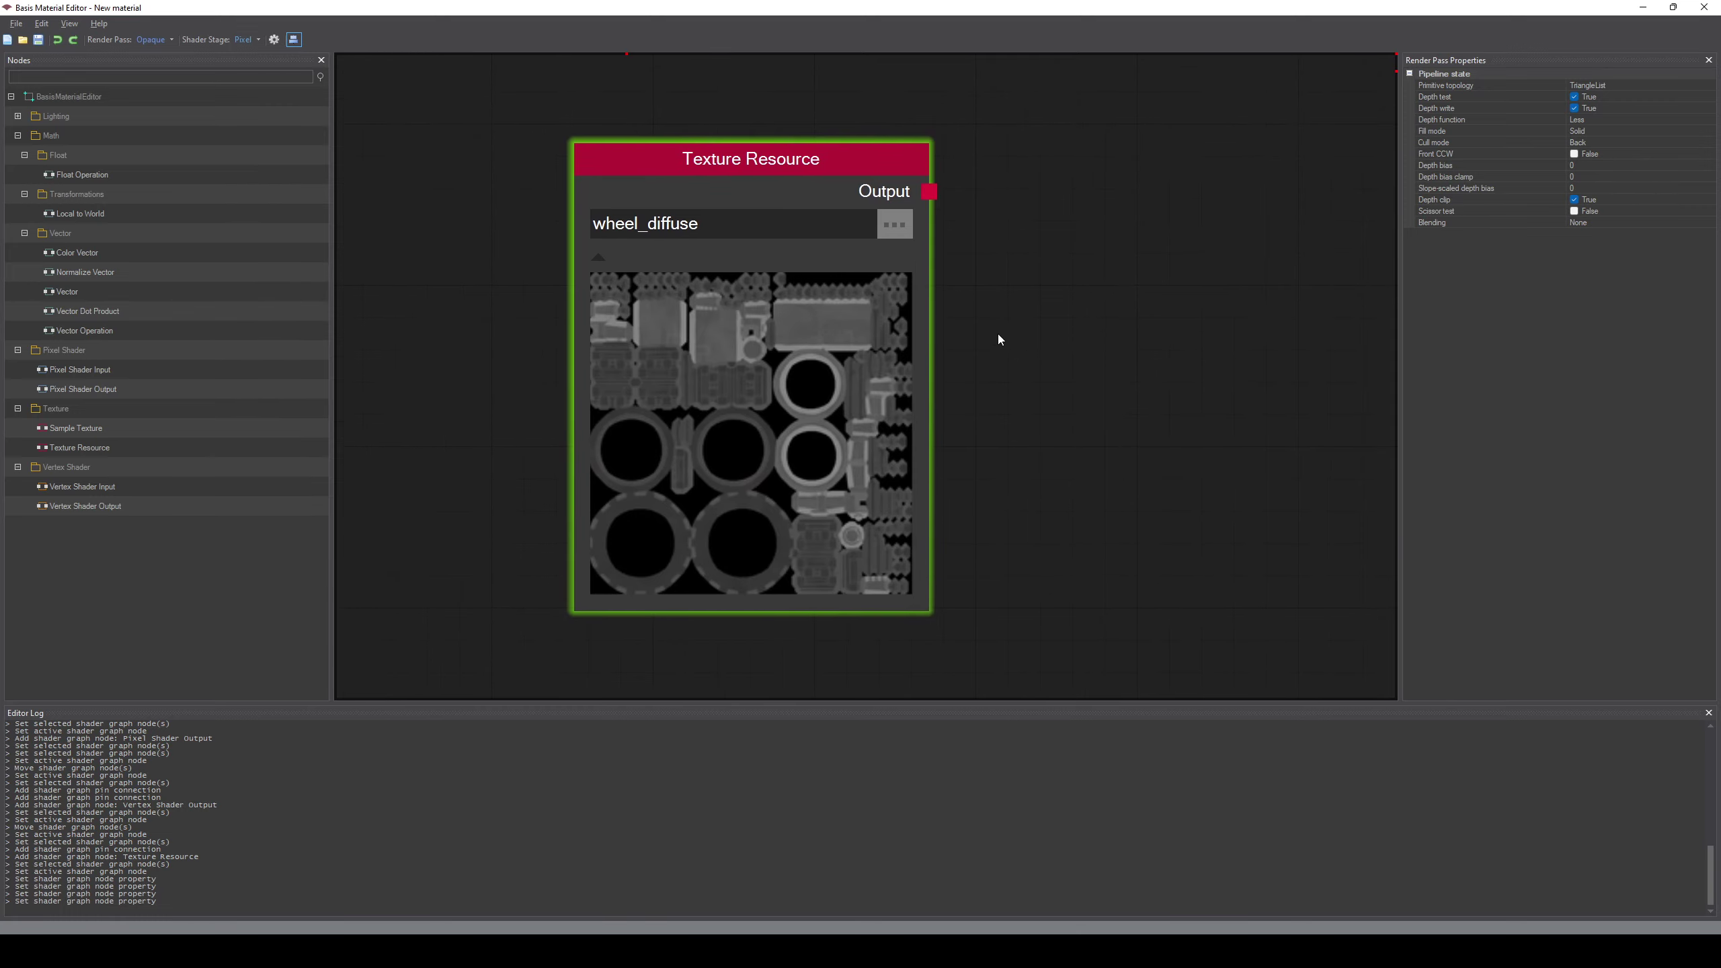
pyautogui.click(834, 224)
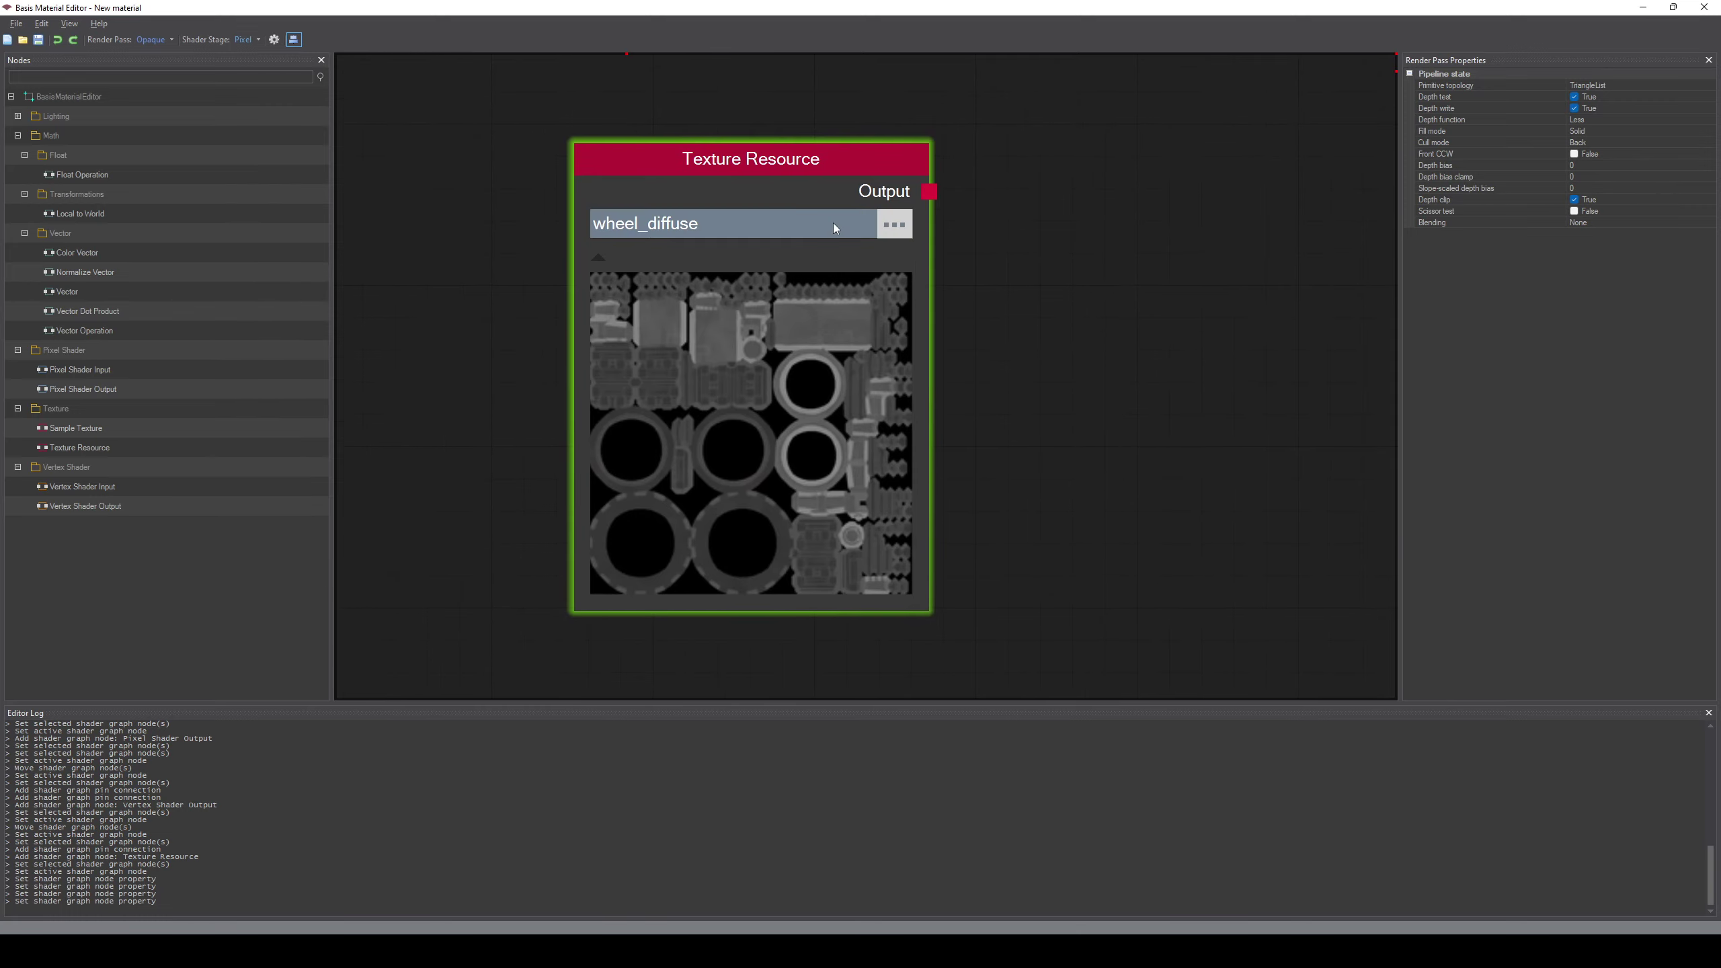
pyautogui.scroll(-3, 991, 495)
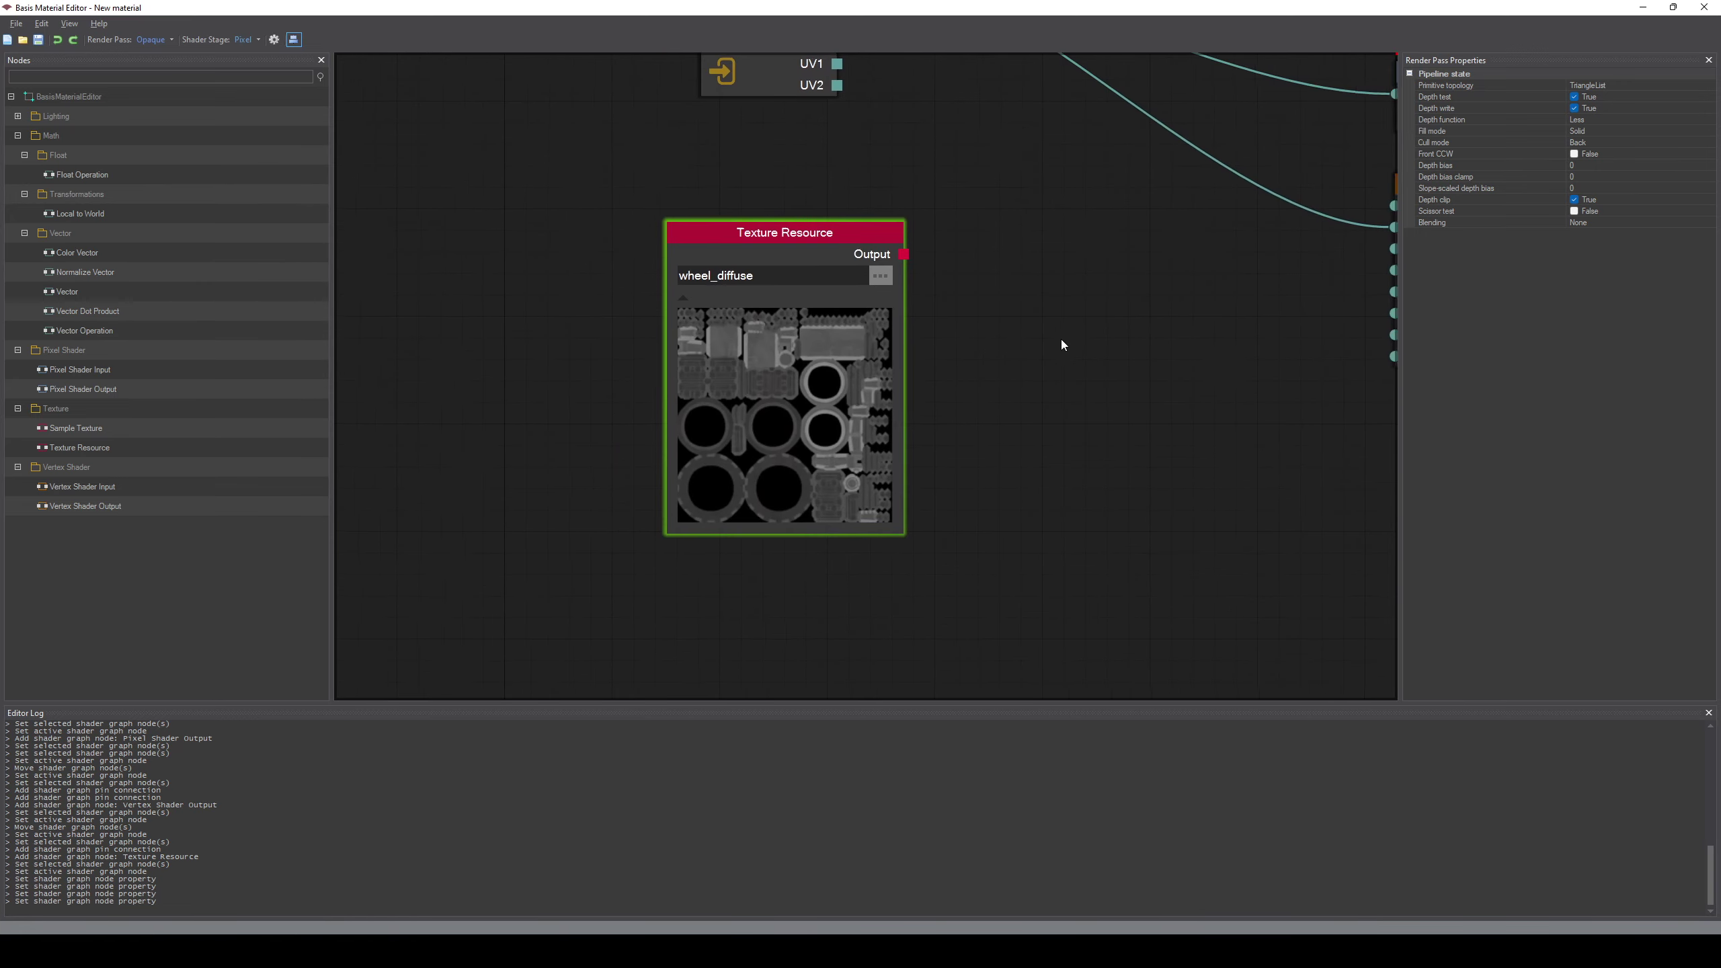
pyautogui.moveTo(1061, 339); pyautogui.dragTo(885, 367, button='middle')
pyautogui.scroll(-2, 976, 414)
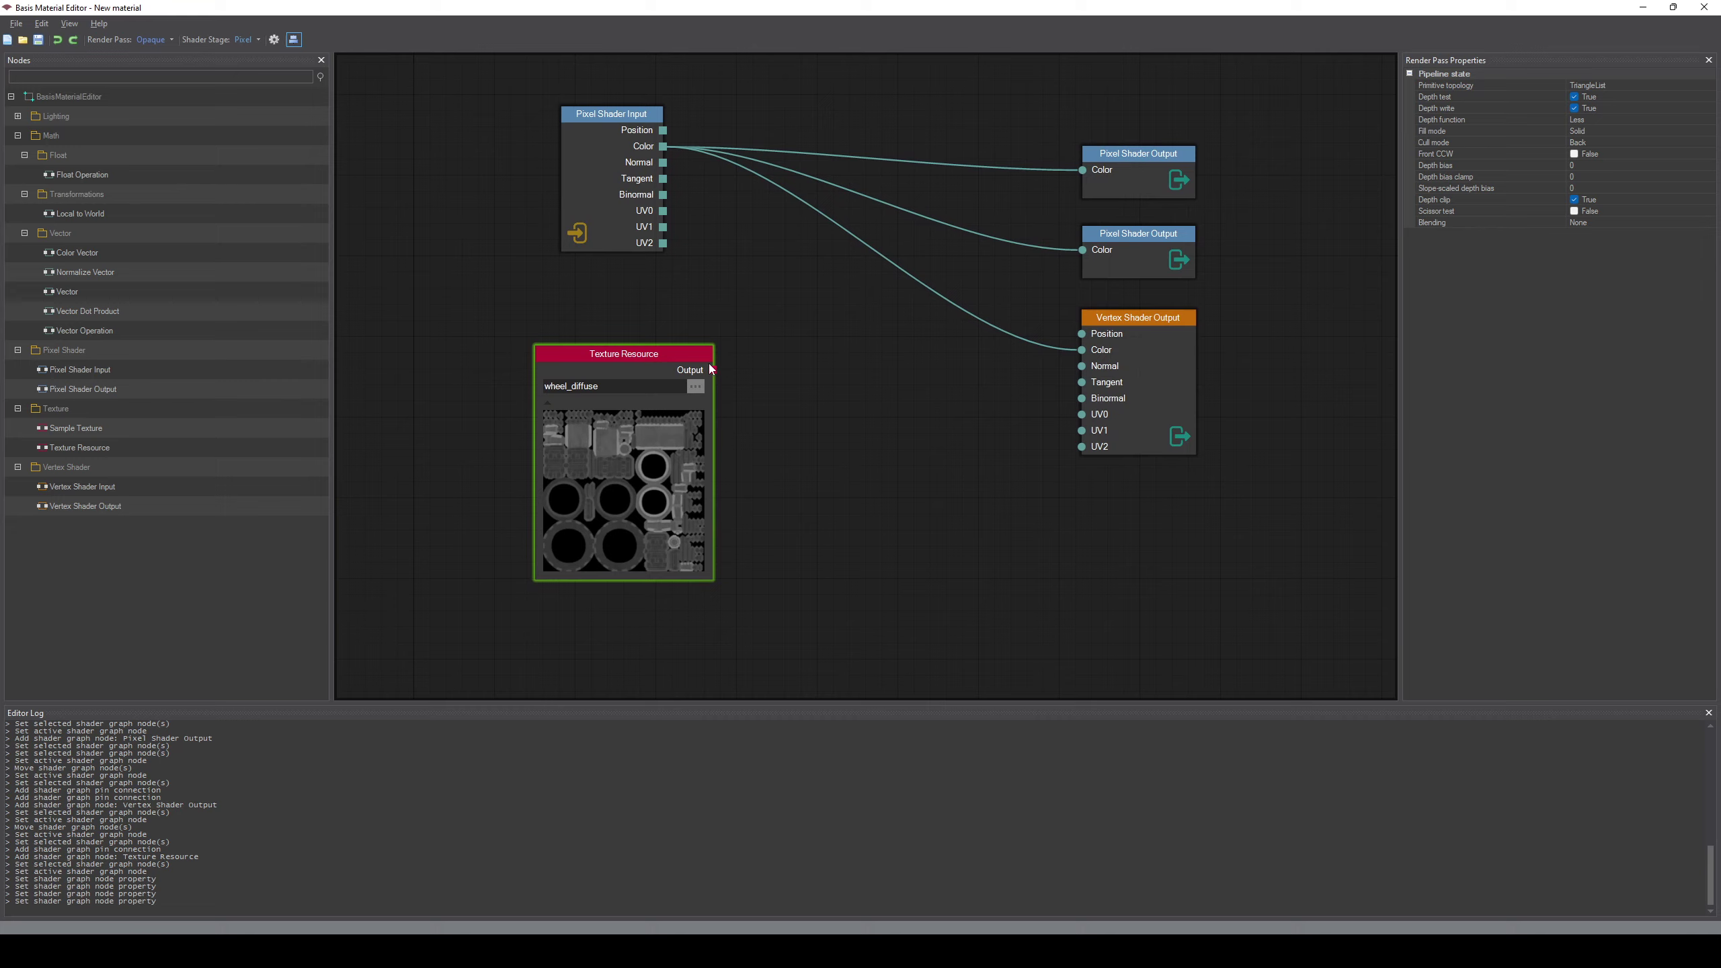
# Browse the unfiltered list of texture resource paths for the Texture Resource node and dismiss it without choosing another
pyautogui.doubleClick(644, 387)
pyautogui.press('BackSpace')
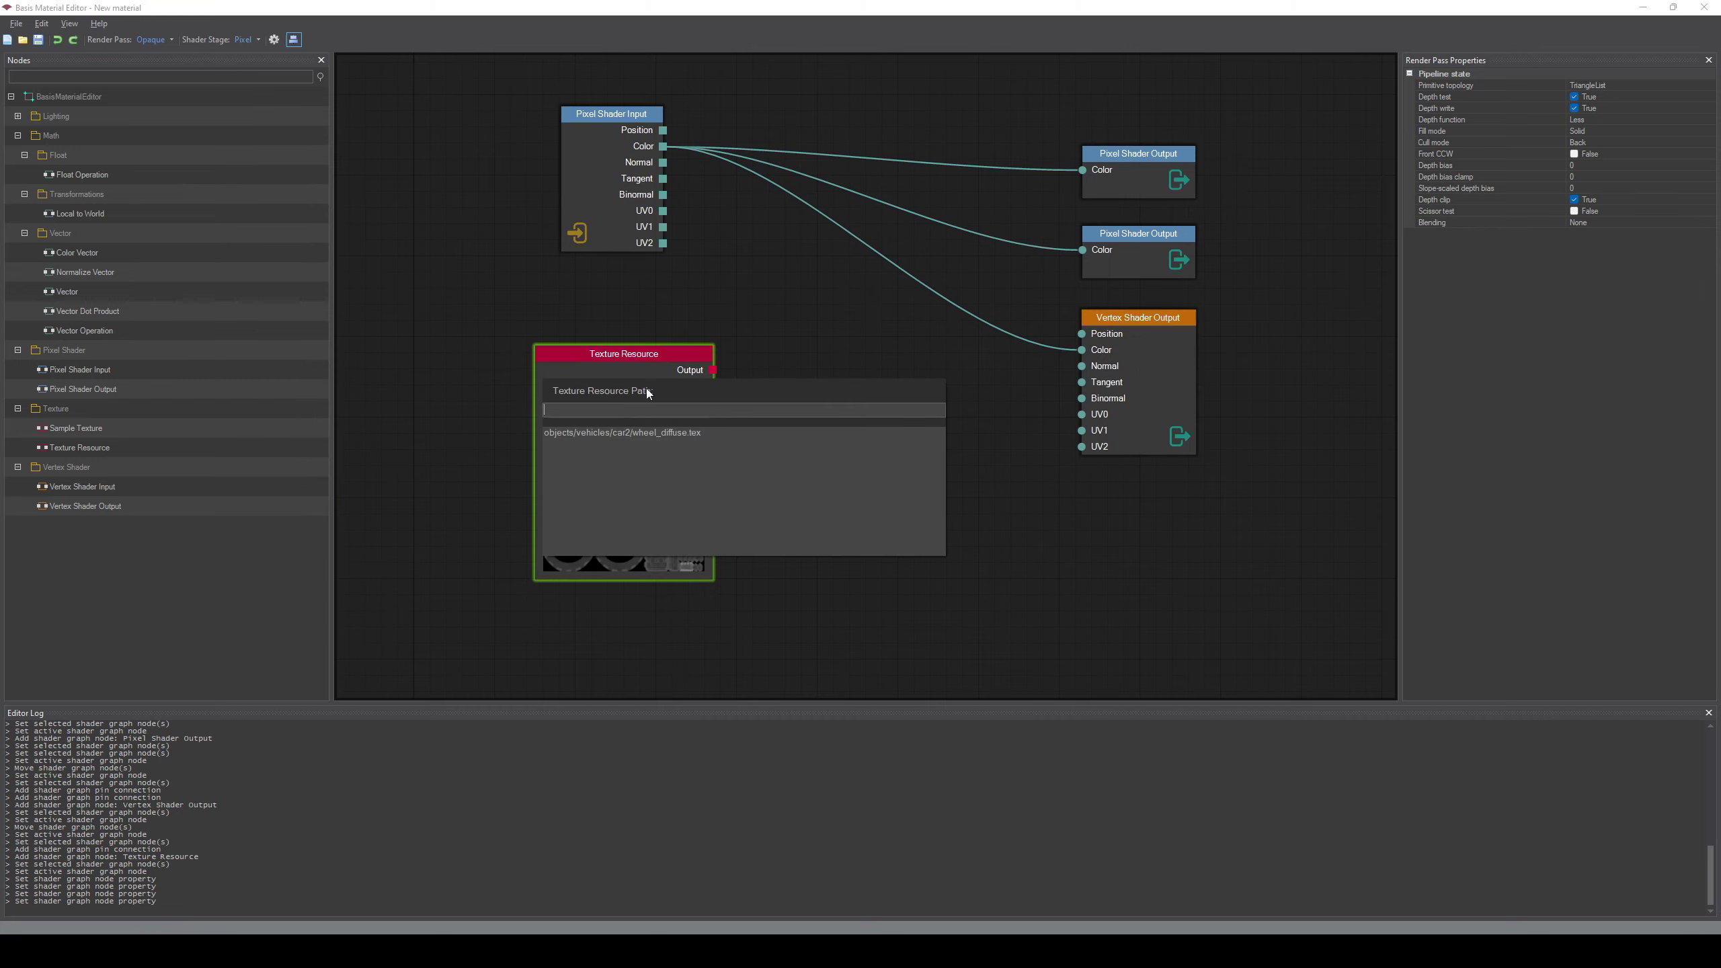
pyautogui.moveTo(940, 446)
pyautogui.mouseDown()
pyautogui.moveTo(925, 550)
pyautogui.moveTo(943, 442)
pyautogui.mouseUp()
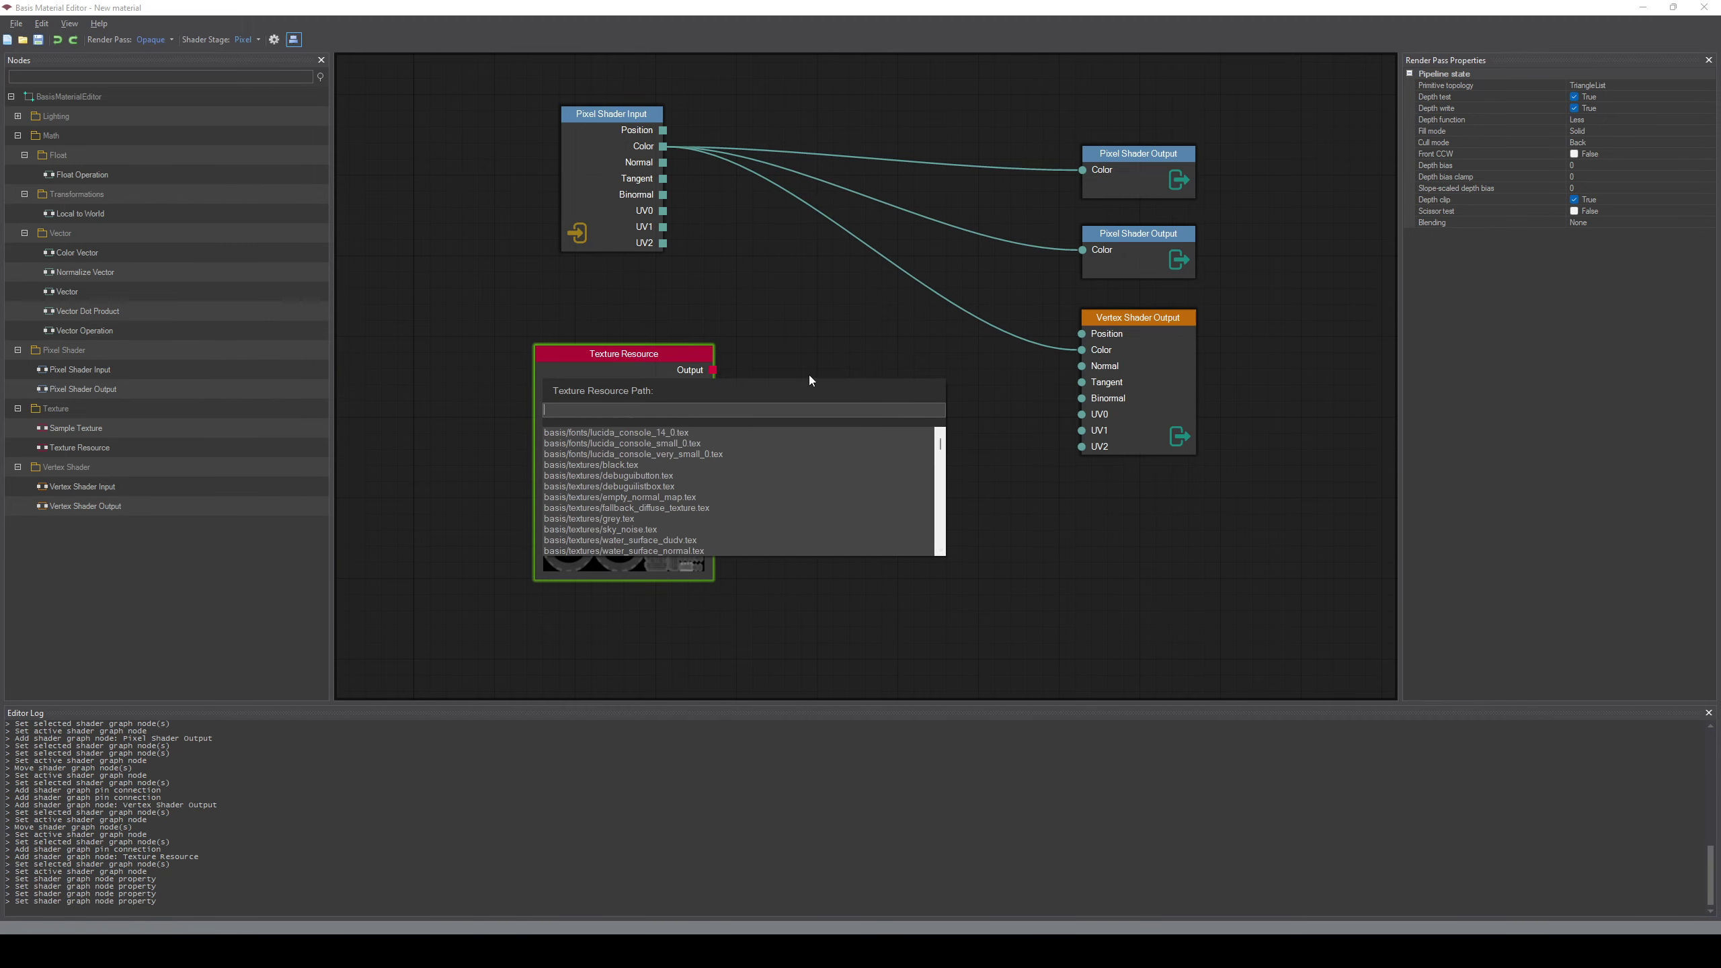
pyautogui.click(781, 342)
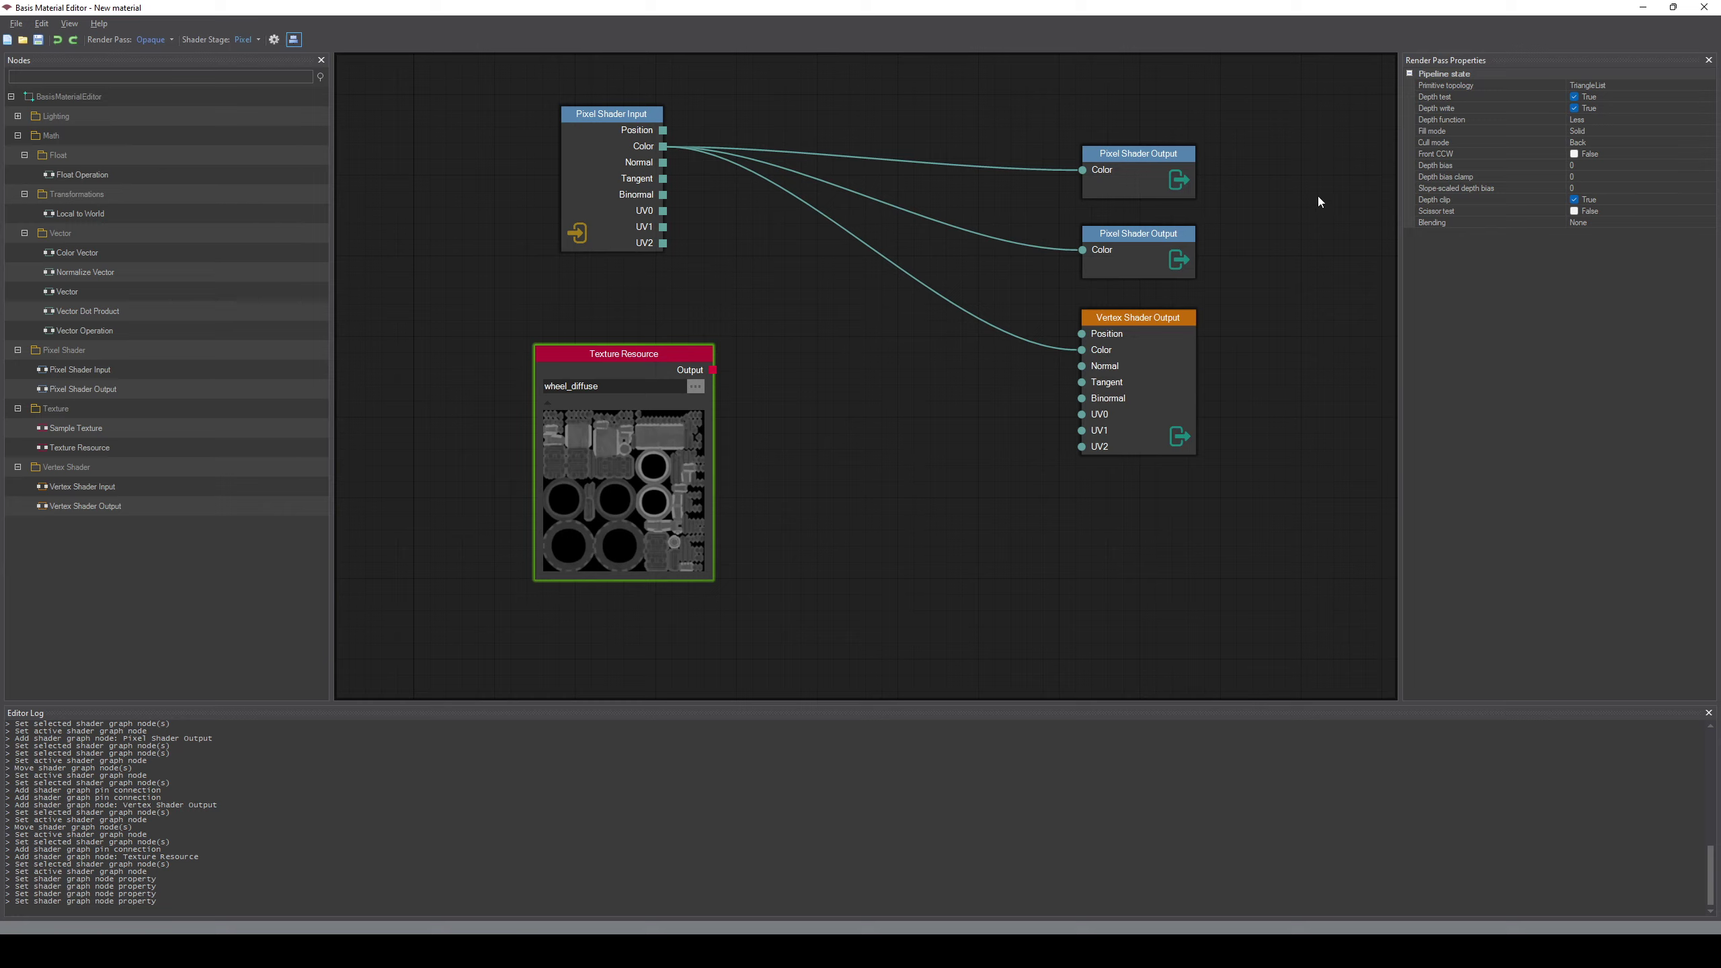
# Close the new material without saving it, and start BasisMaterialEditor again from Visual Studio
pyautogui.click(1705, 8)
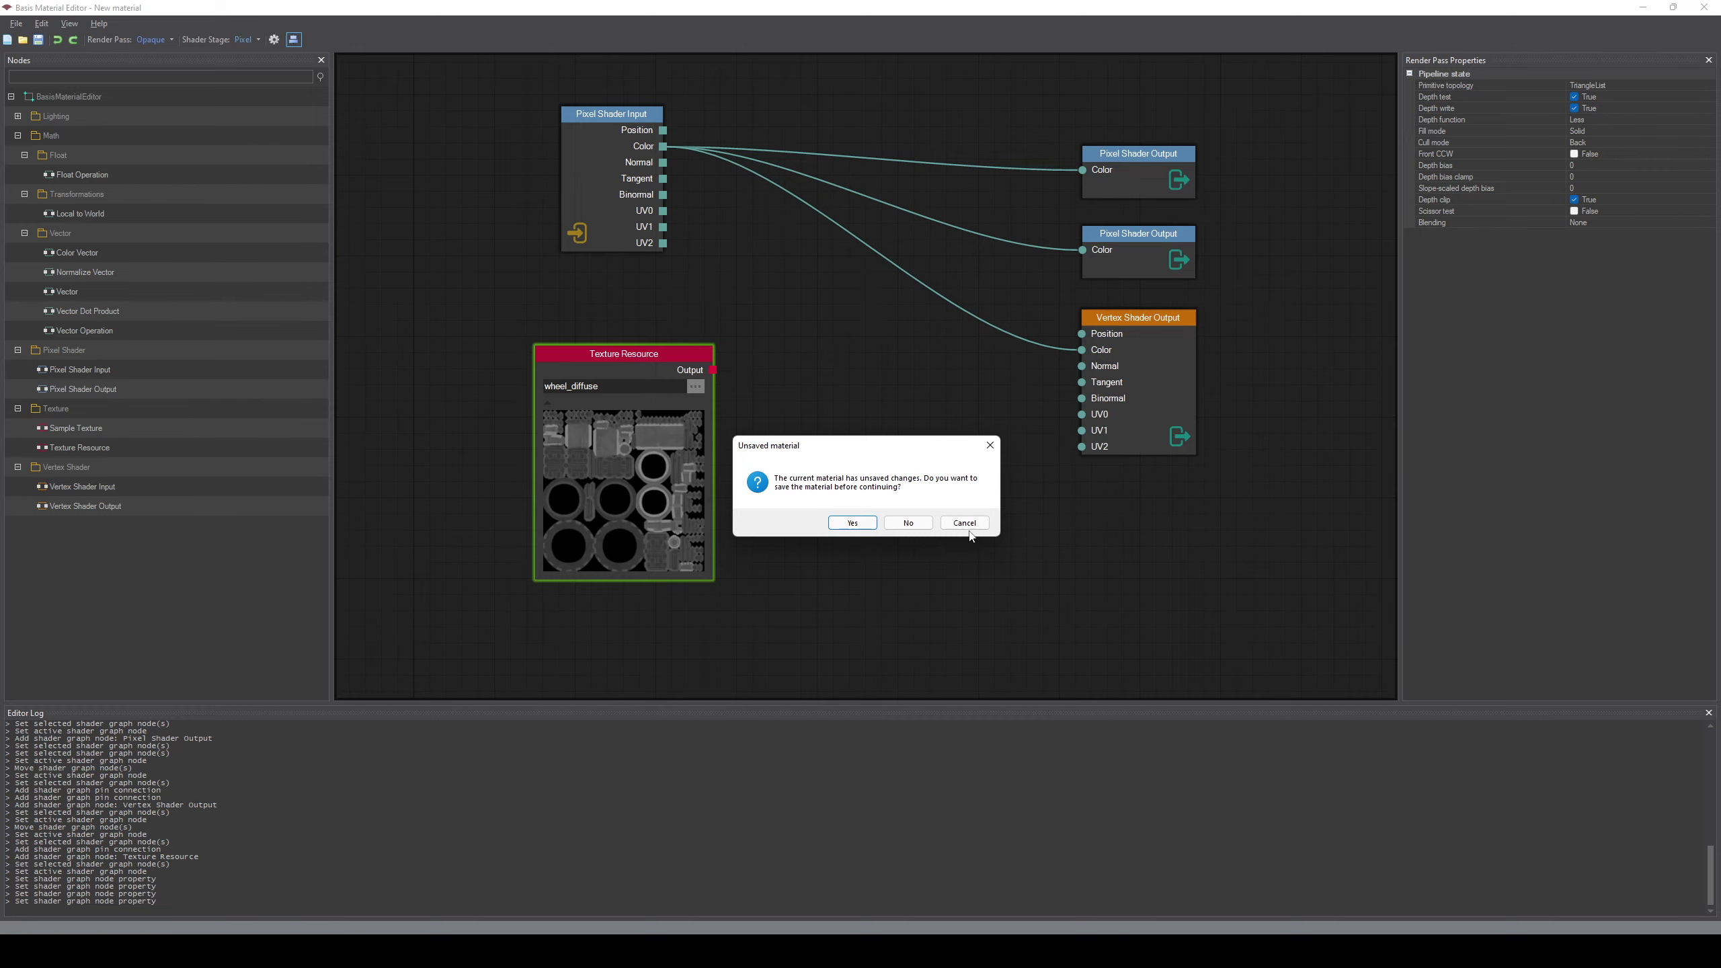
pyautogui.click(909, 521)
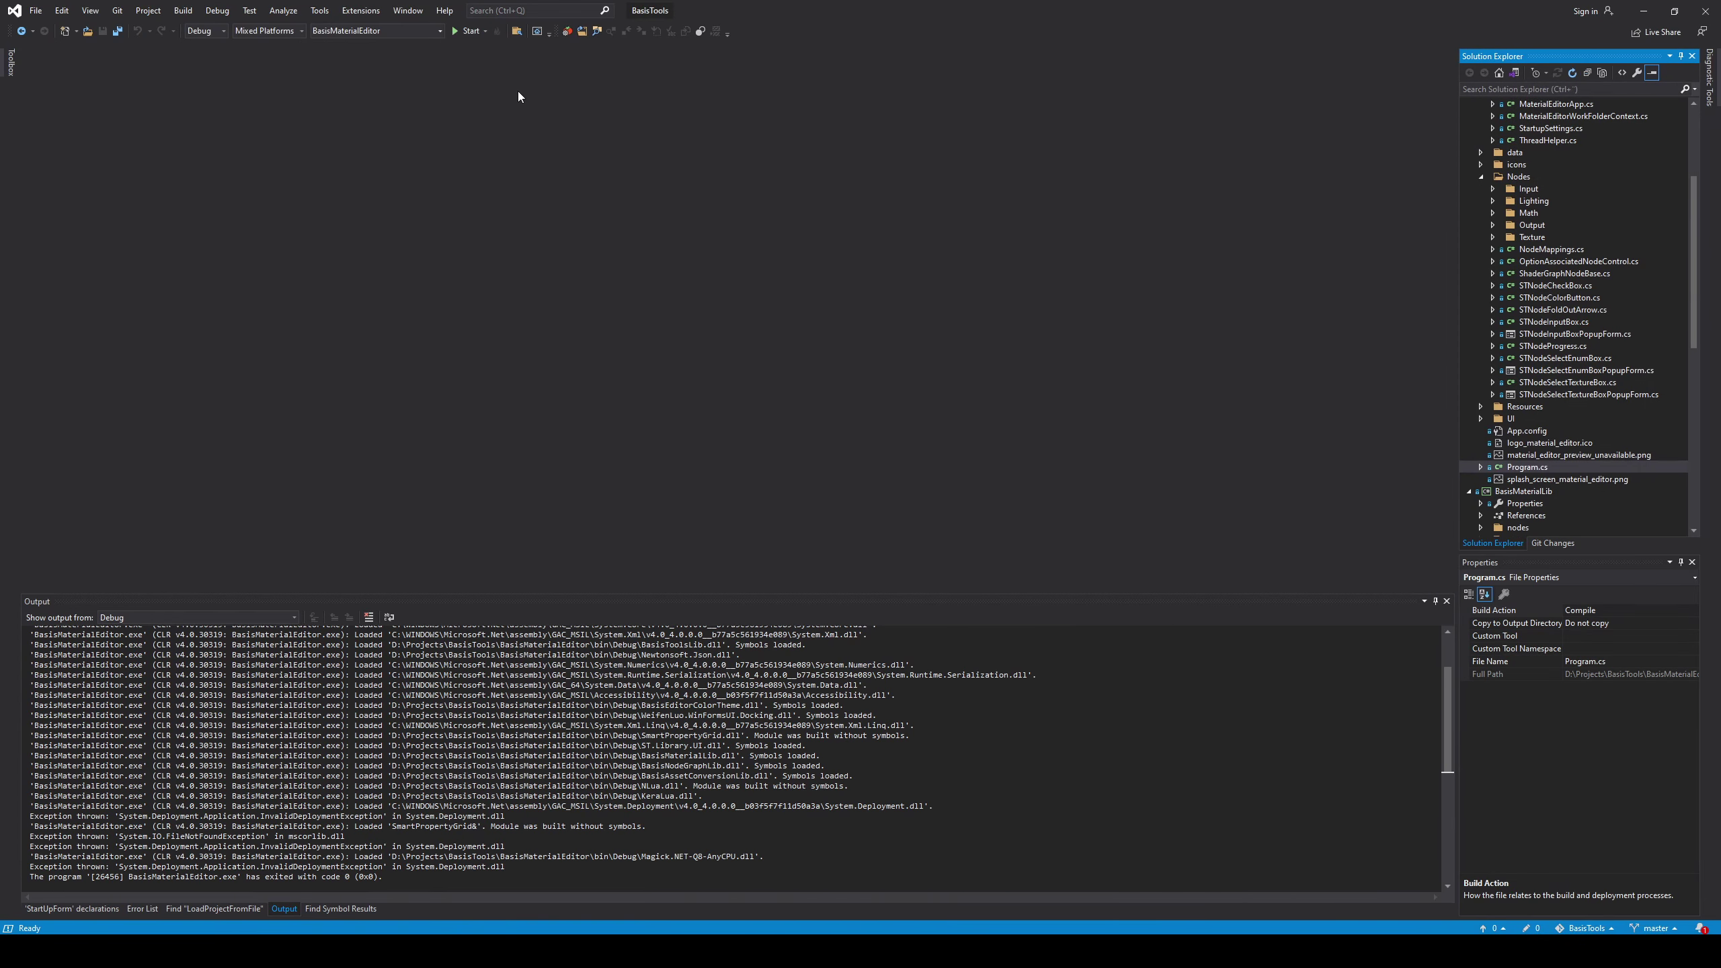
pyautogui.click(469, 30)
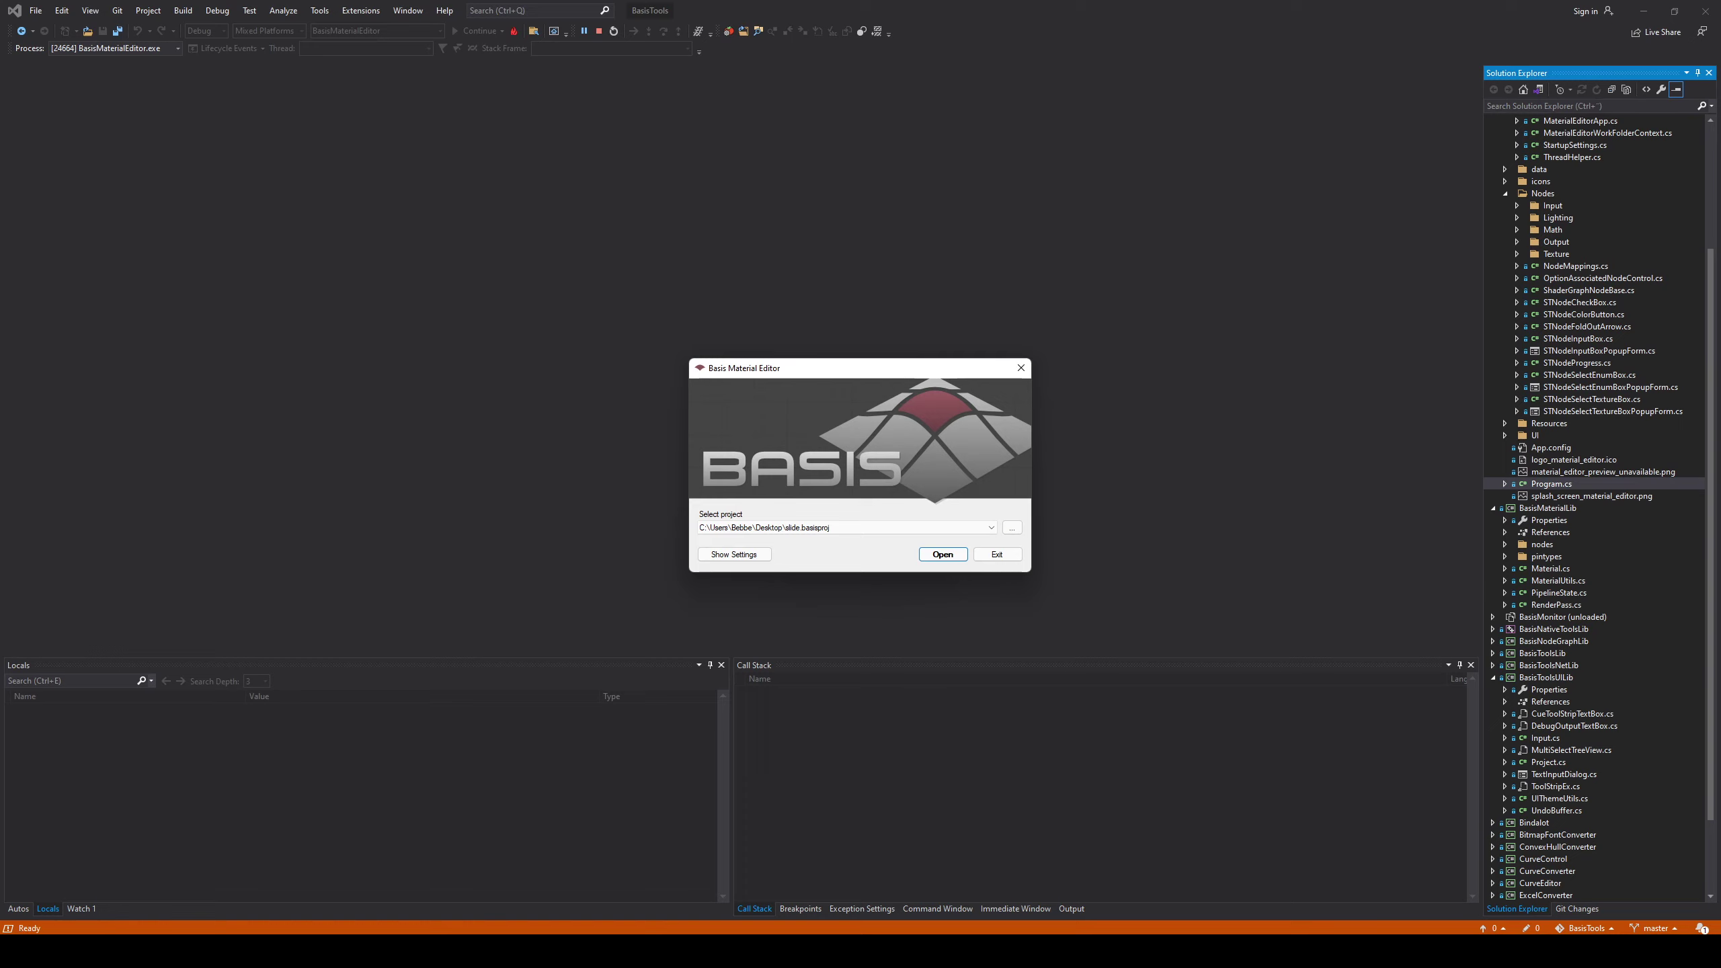
# Bring up the Basis Editor start dialog beside the Basis Material Editor one and show the project settings in both
pyautogui.click(861, 951)
pyautogui.moveTo(858, 373); pyautogui.dragTo(510, 377)
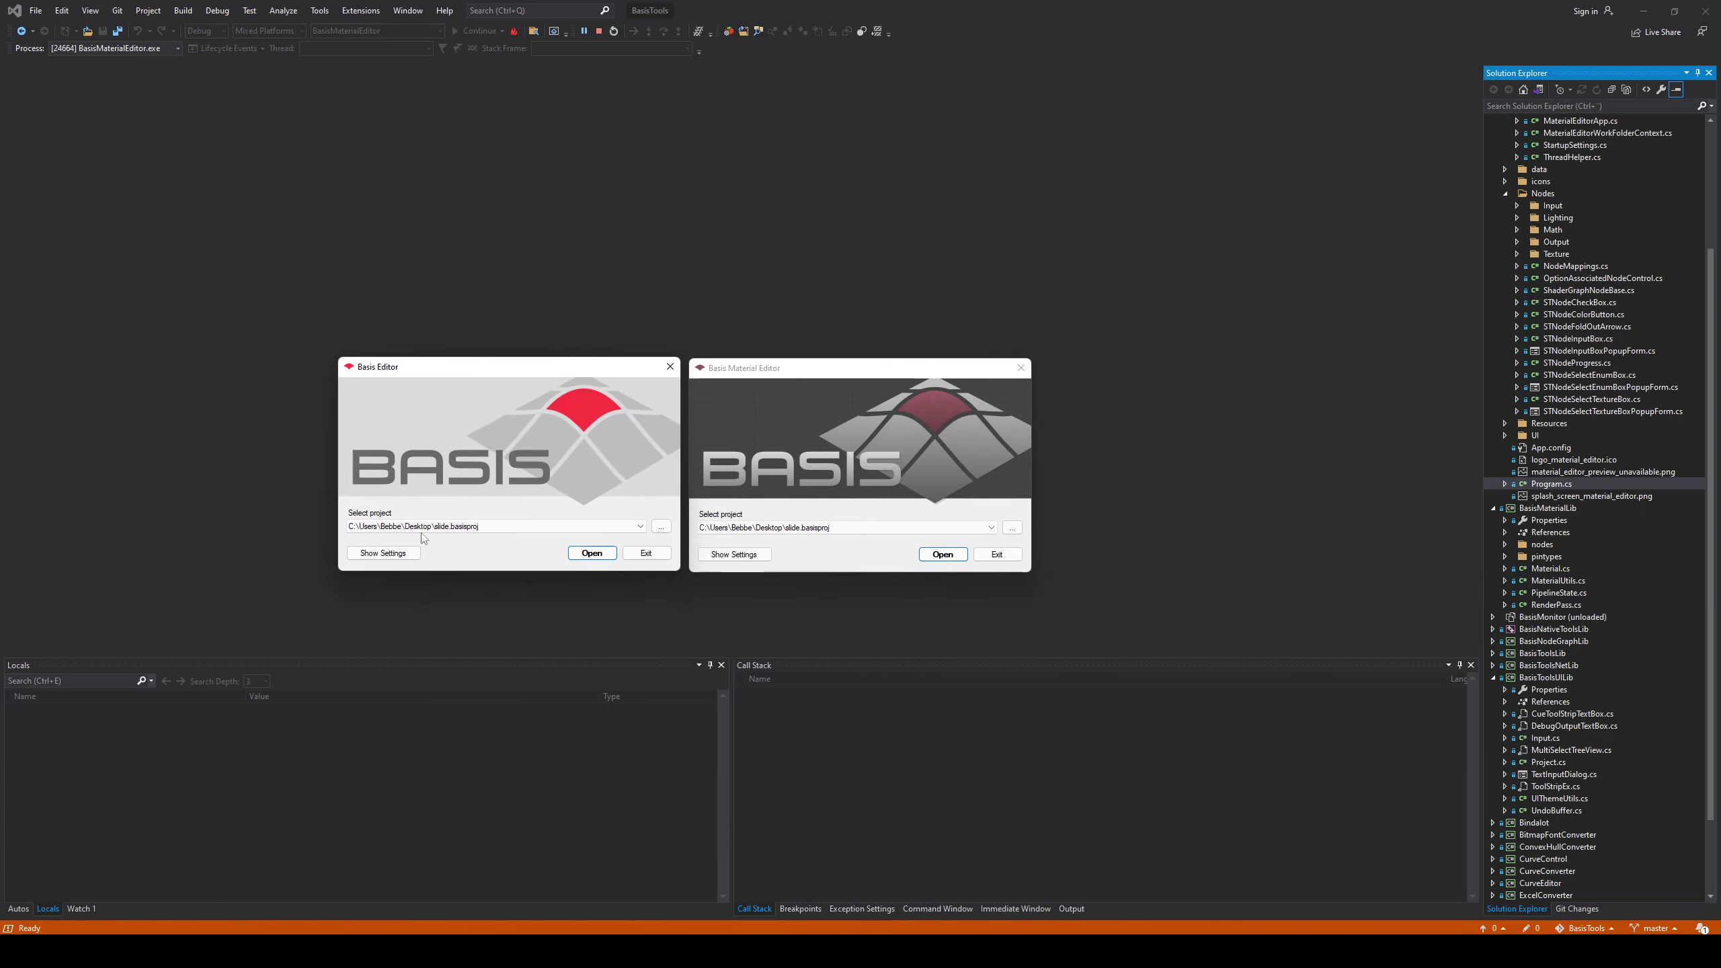
pyautogui.click(382, 553)
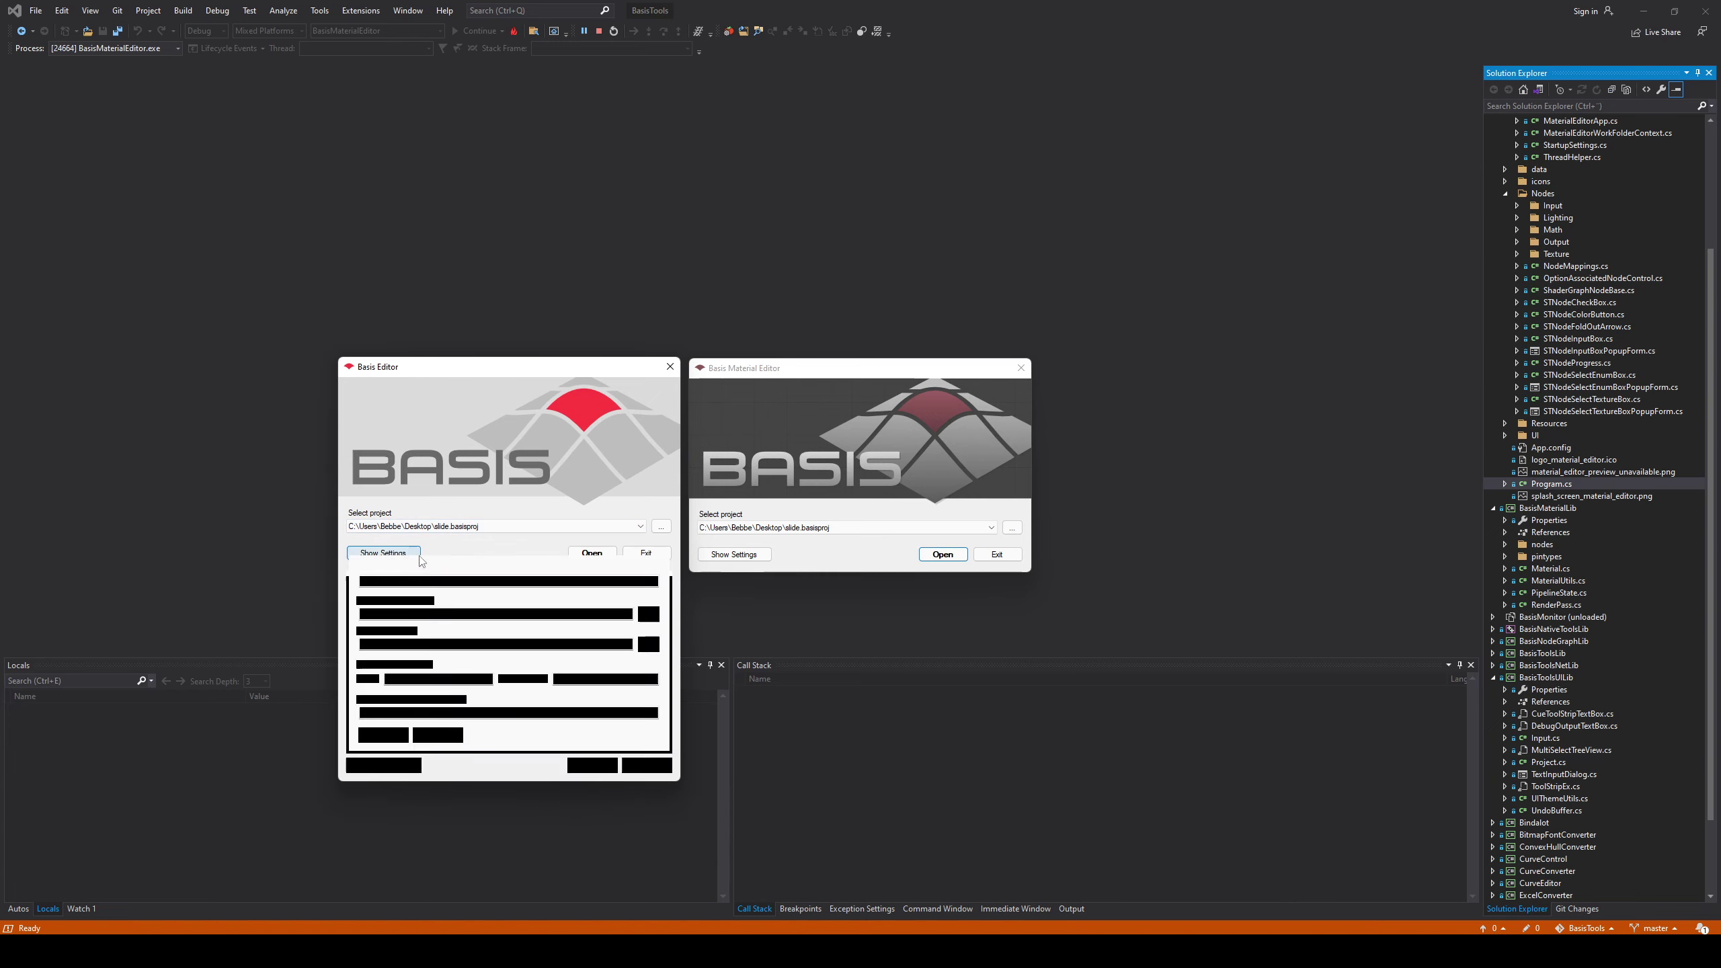
pyautogui.click(734, 554)
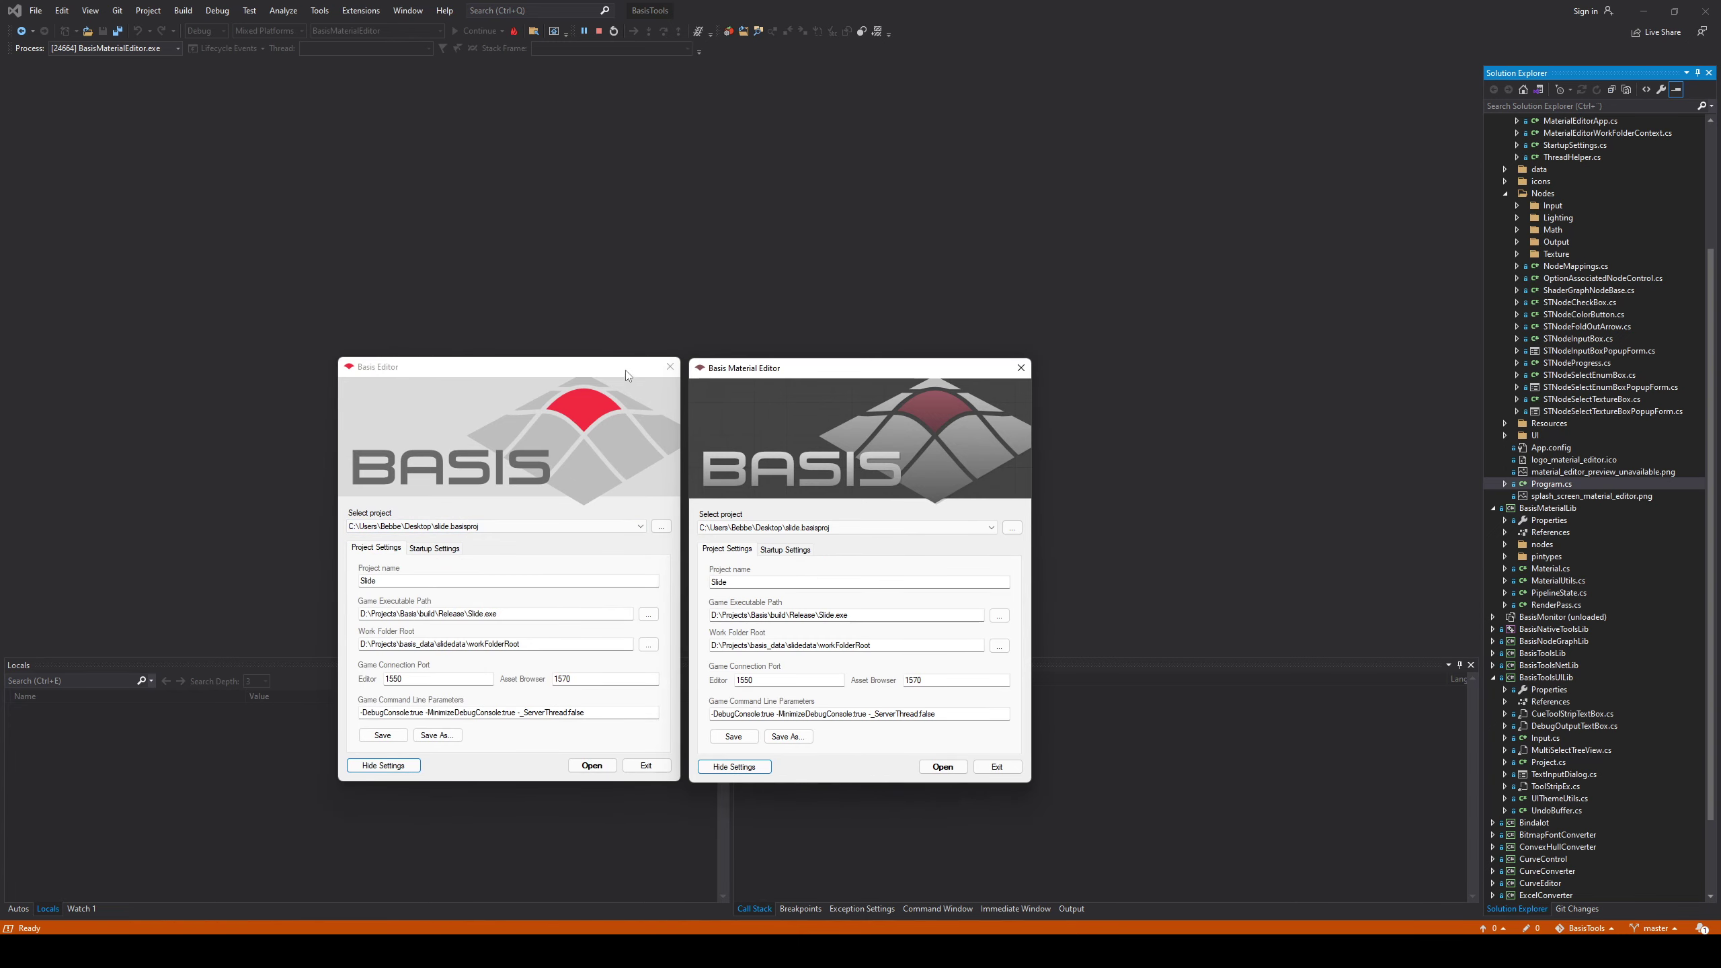
# Compare the Game Executable Path and Work Folder Root in the two start dialogs, and exit both
pyautogui.moveTo(626, 371); pyautogui.dragTo(632, 369)
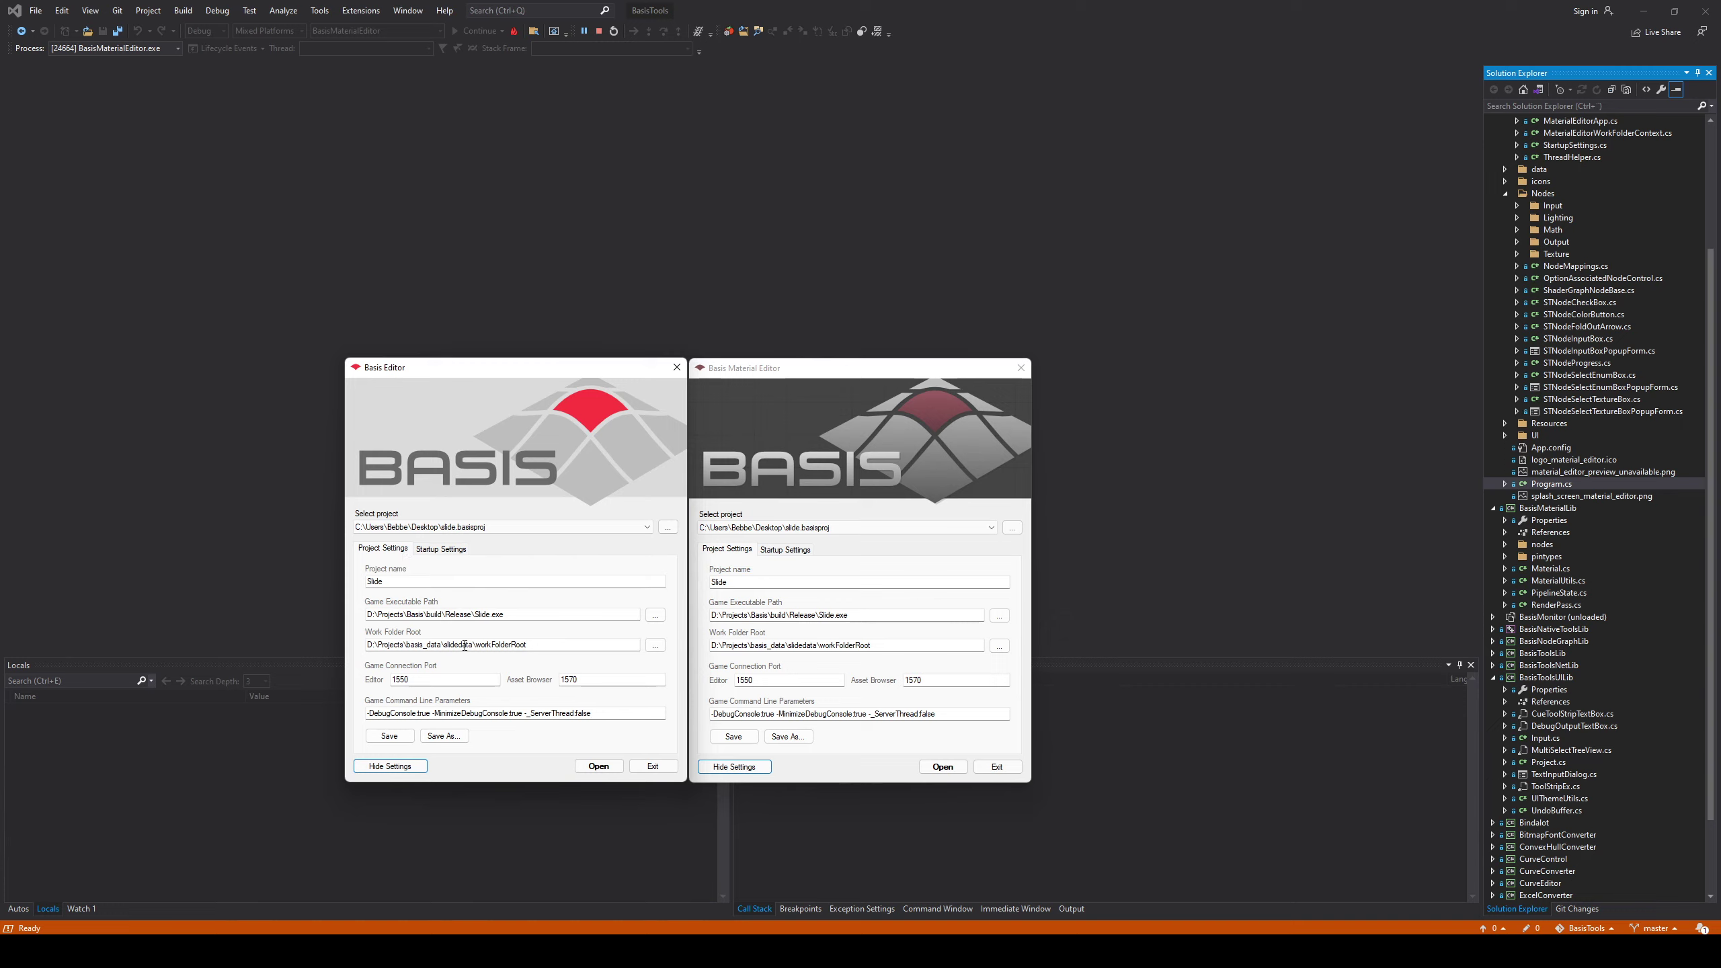
pyautogui.moveTo(524, 615); pyautogui.dragTo(347, 624)
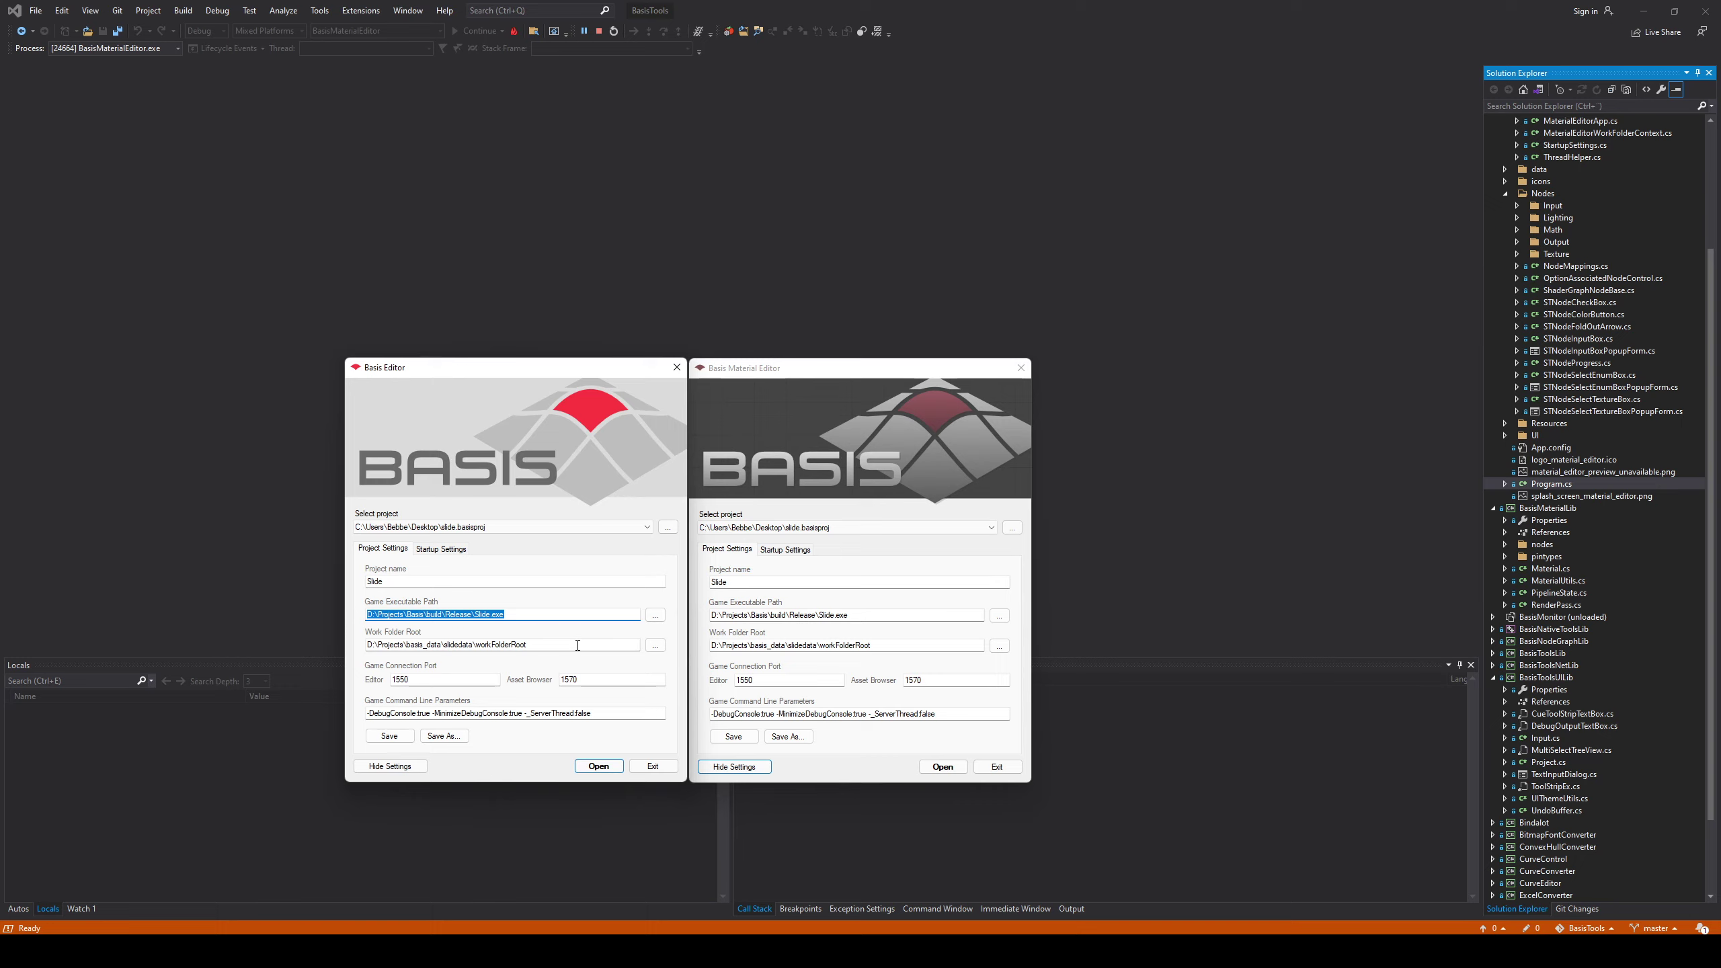
pyautogui.moveTo(594, 643); pyautogui.dragTo(361, 644)
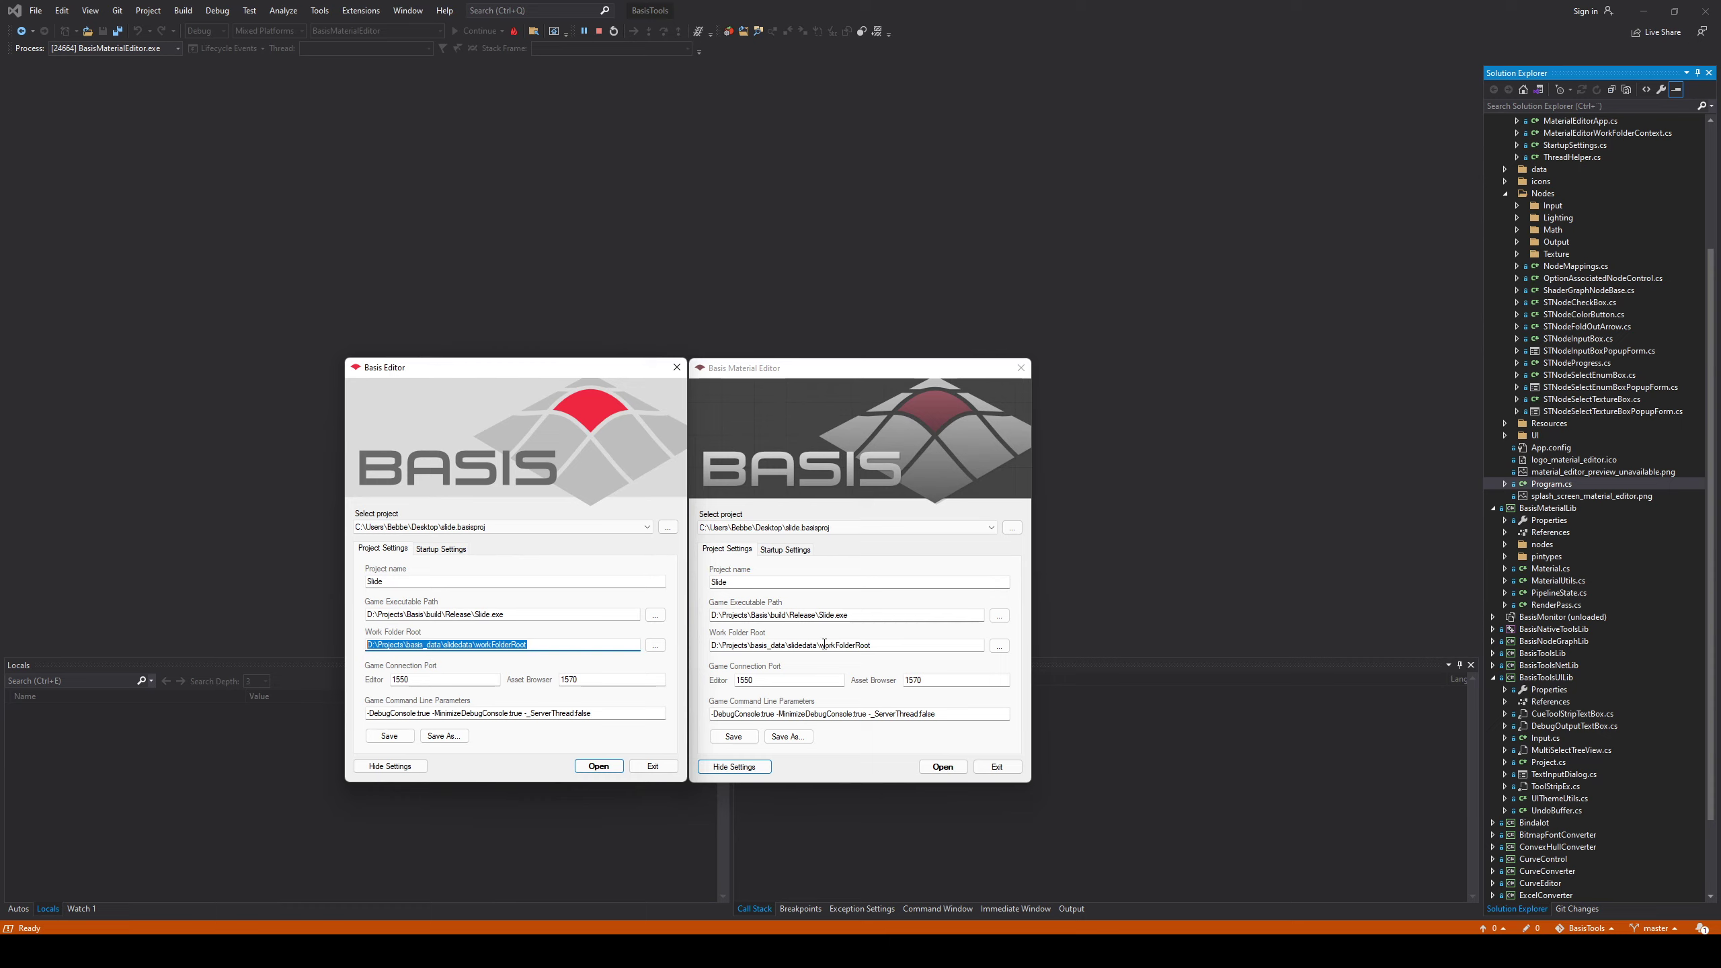
pyautogui.click(889, 646)
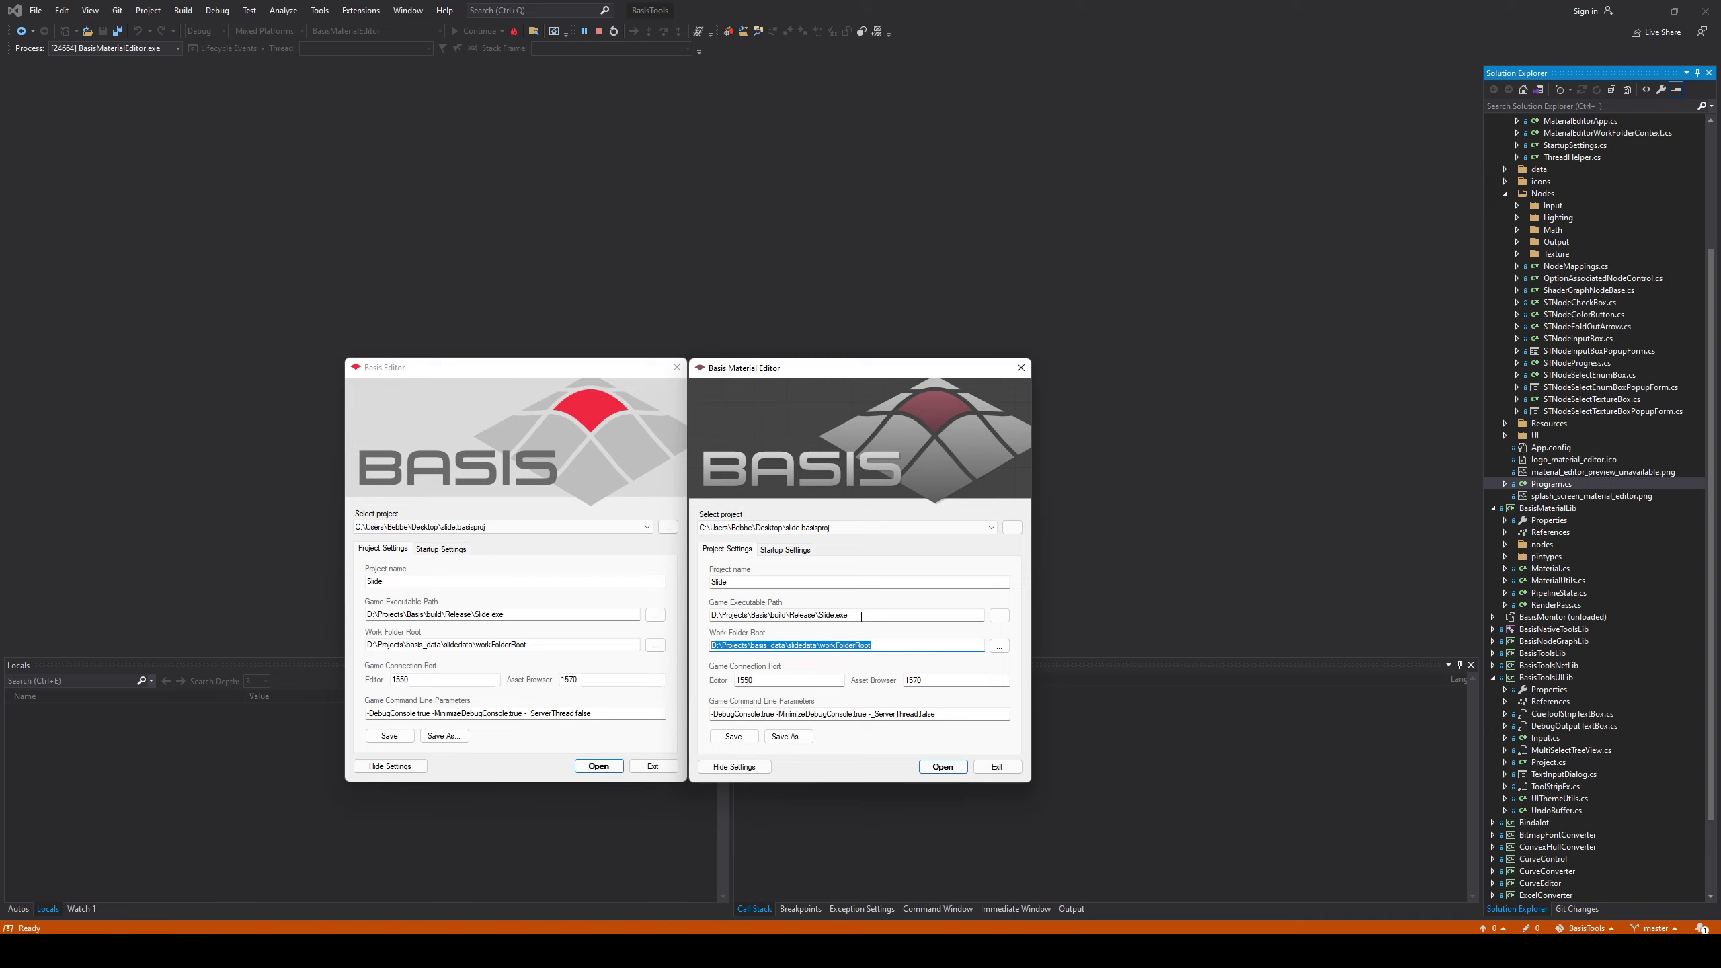
pyautogui.moveTo(859, 616); pyautogui.dragTo(713, 617)
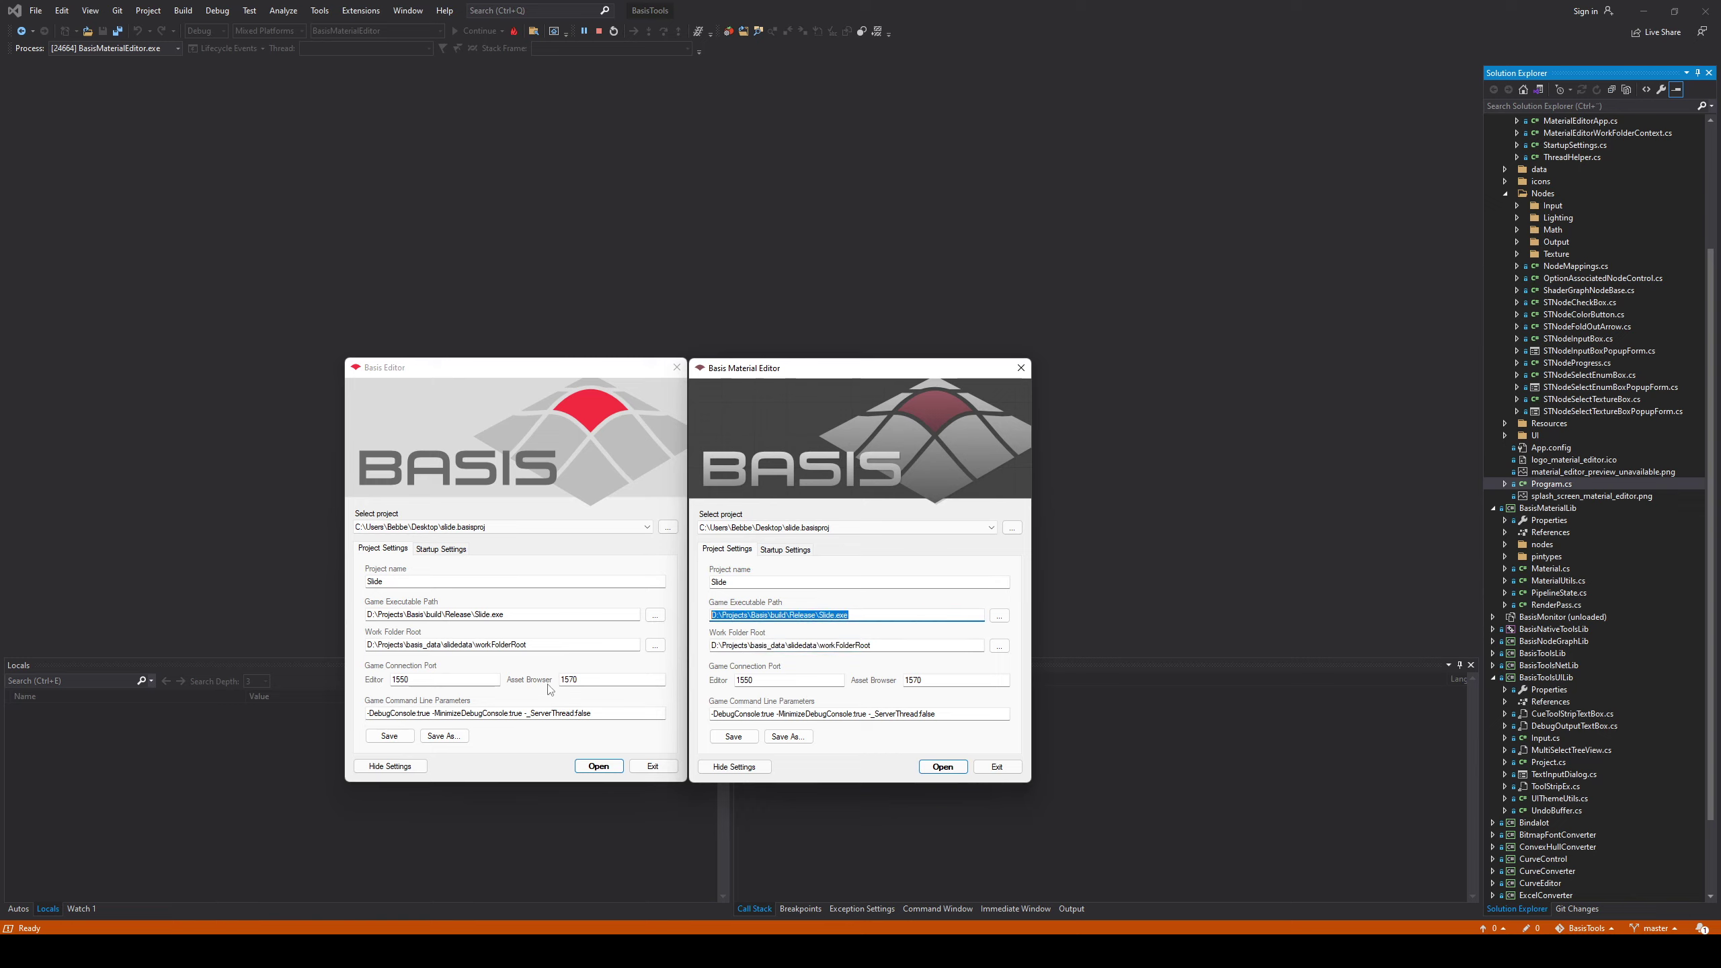
pyautogui.click(655, 766)
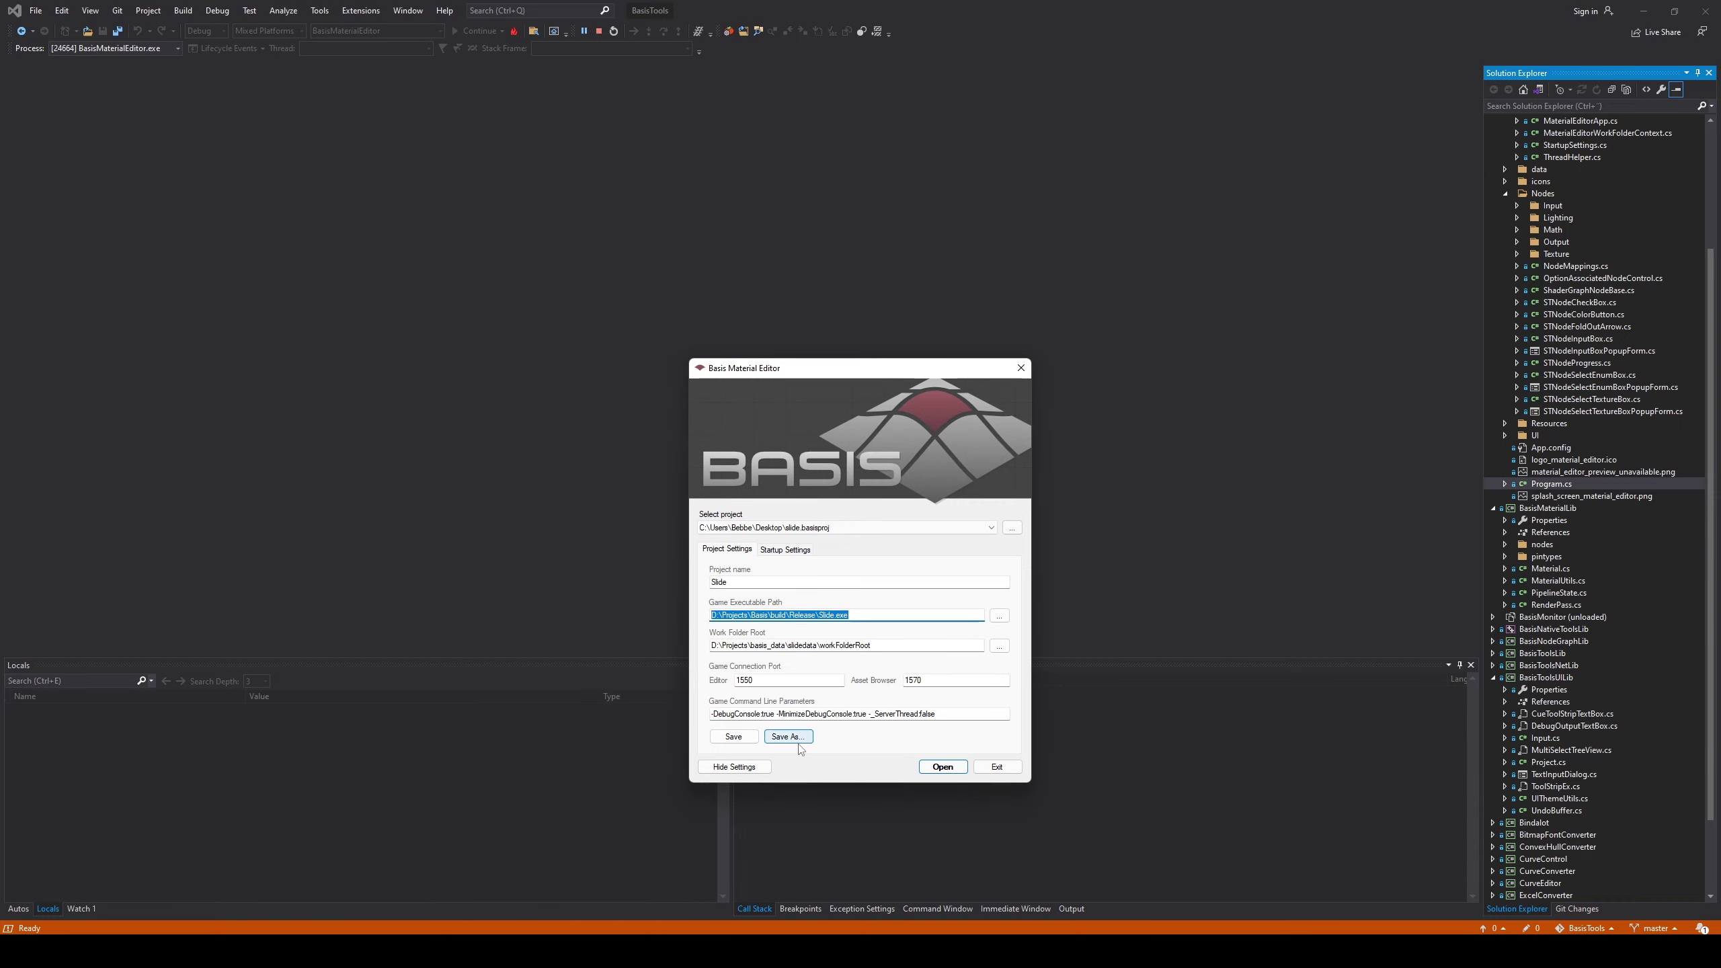
pyautogui.click(998, 768)
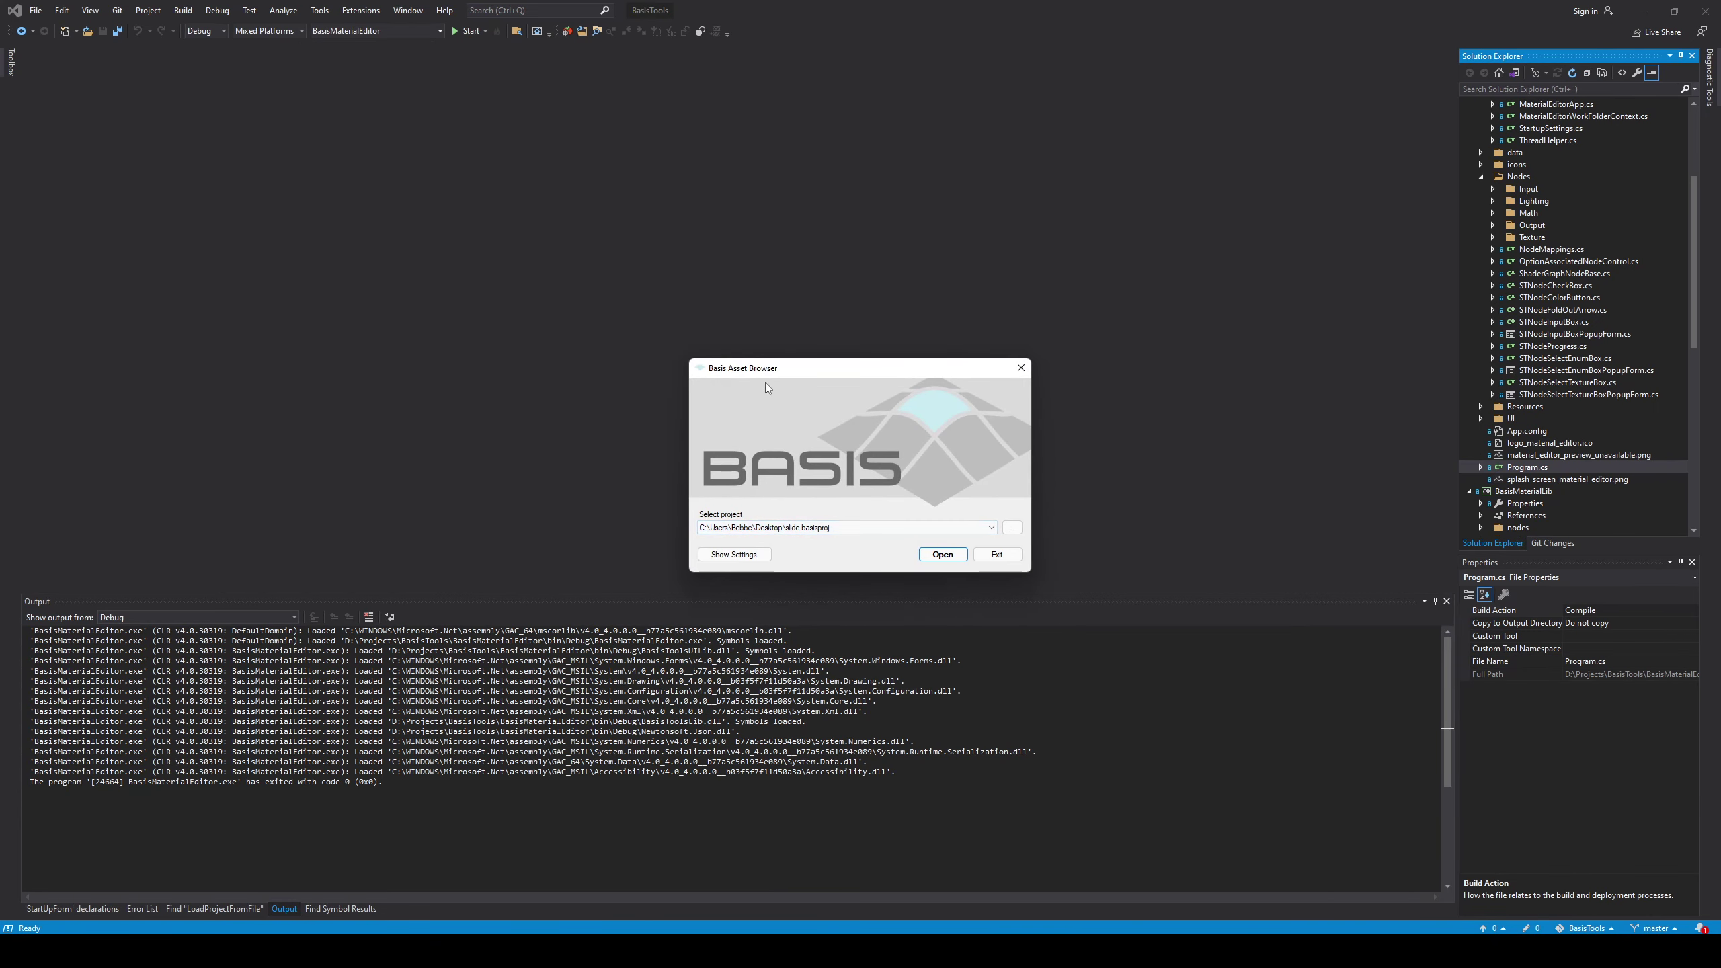
# Show and hide the project settings in the Basis Asset Browser start dialog, and open the Slide project
pyautogui.click(735, 554)
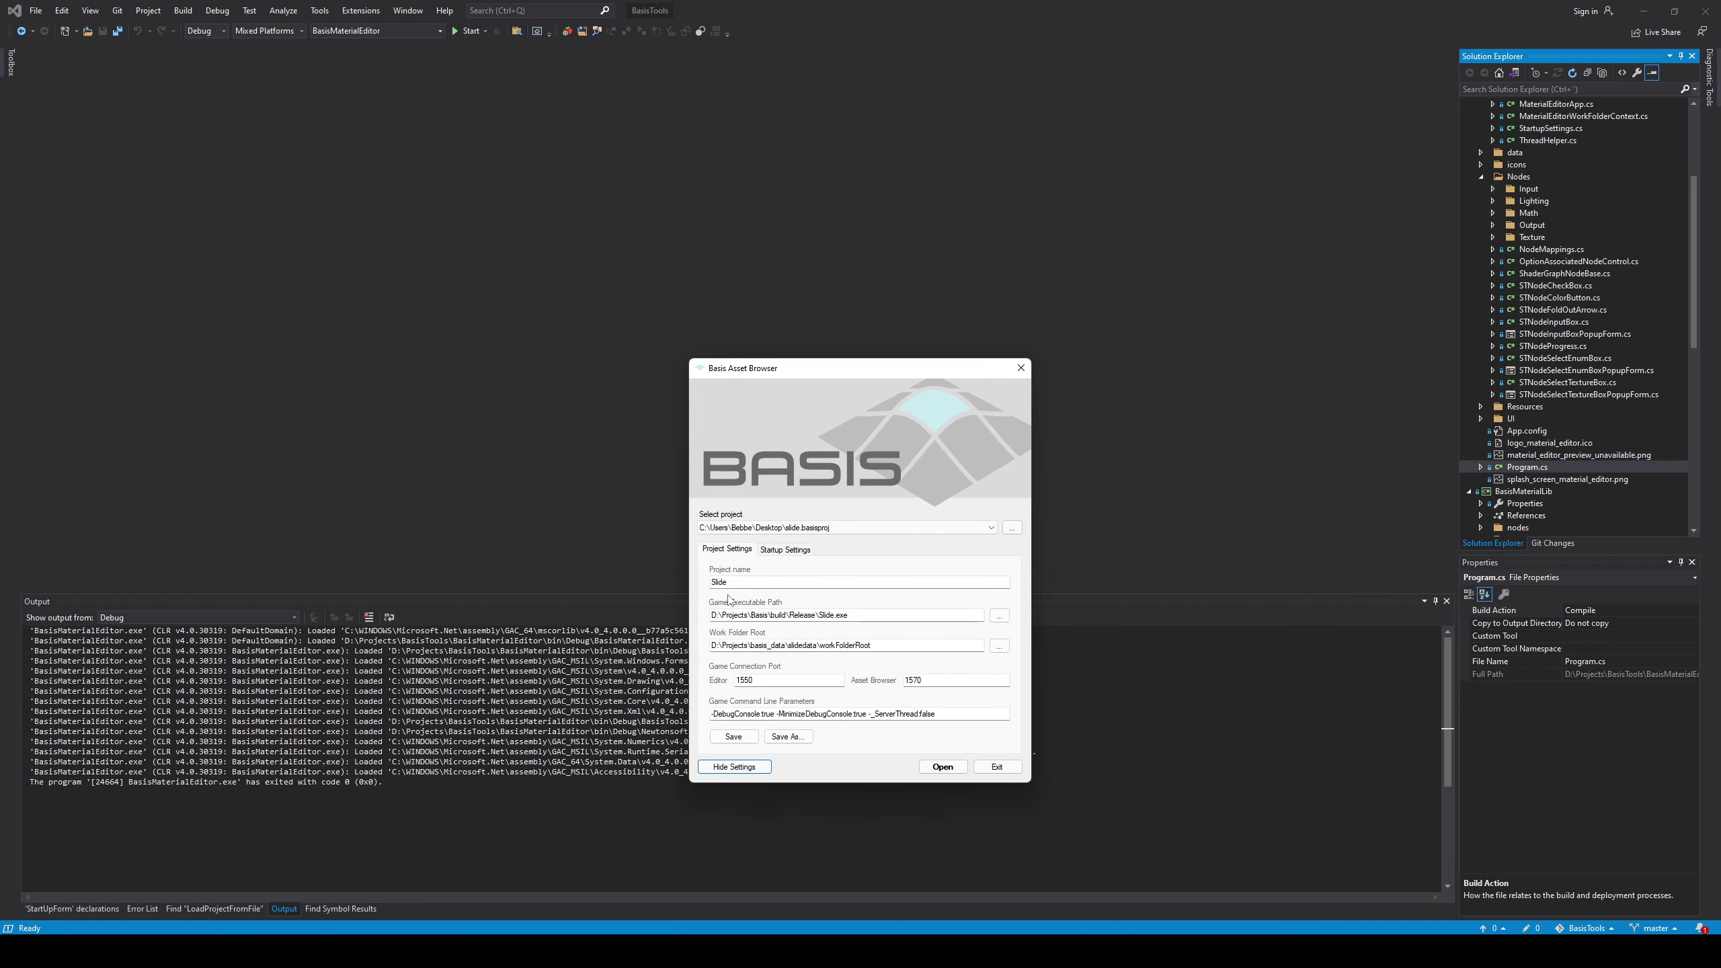
pyautogui.click(735, 768)
pyautogui.click(946, 555)
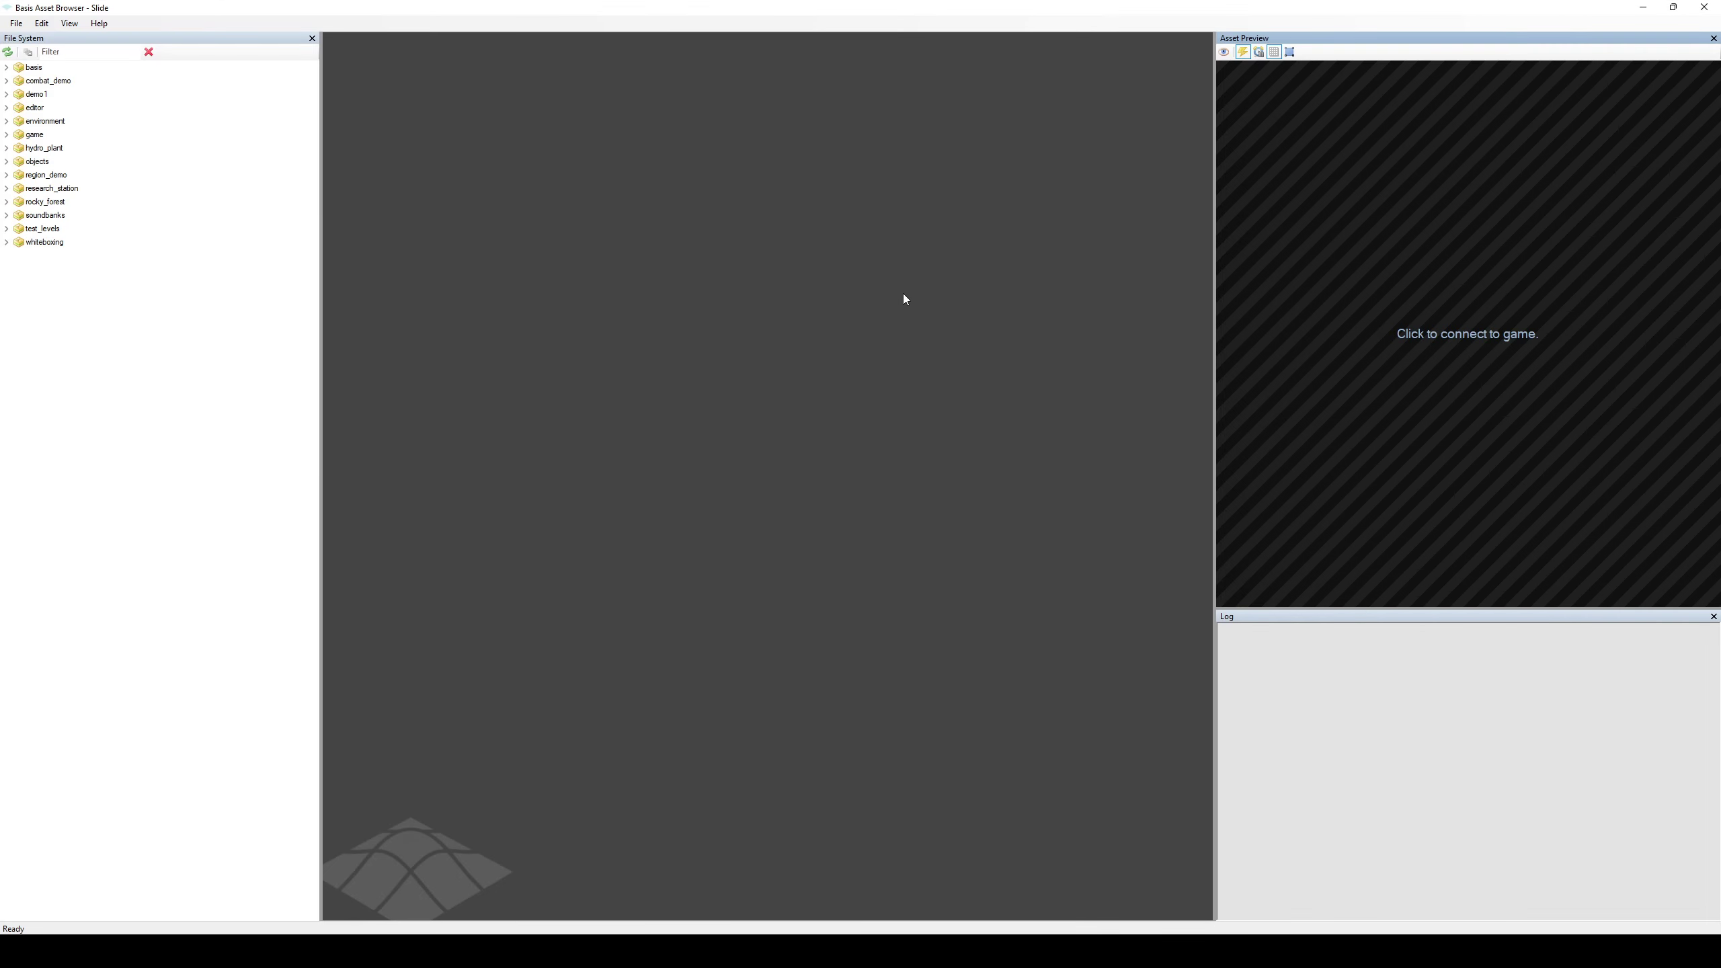
# Connect the Asset Preview to the game after starting the asset server, and look around the empty preview scene
pyautogui.click(1339, 370)
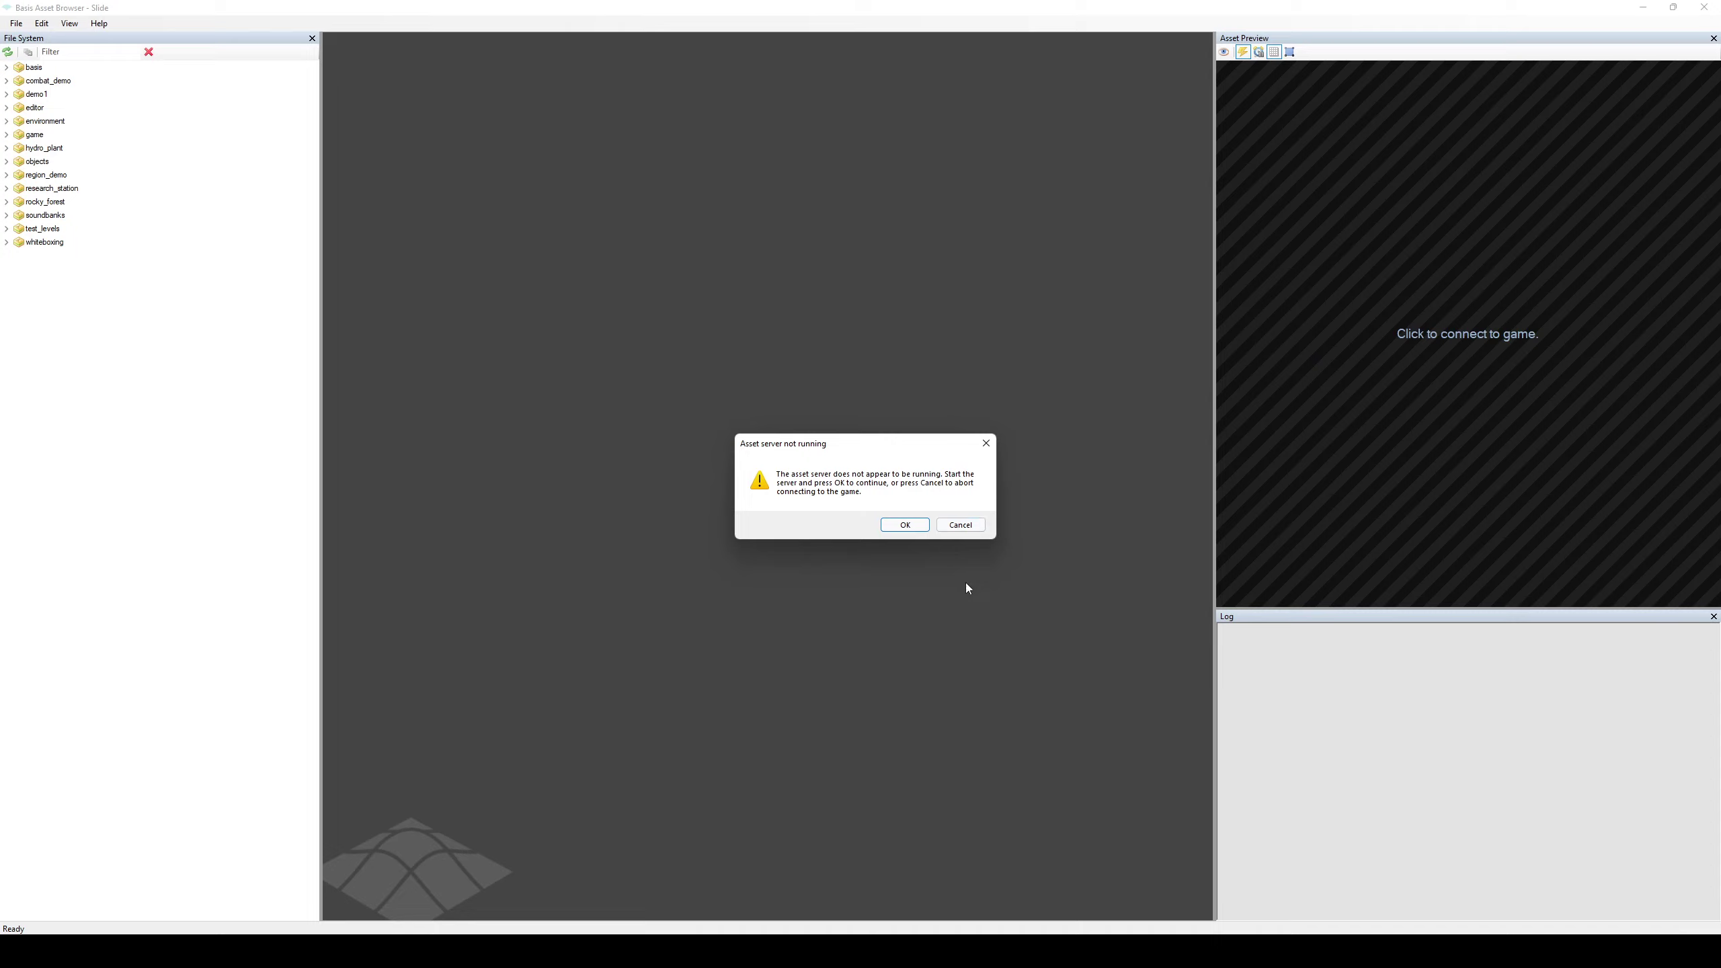
pyautogui.click(905, 951)
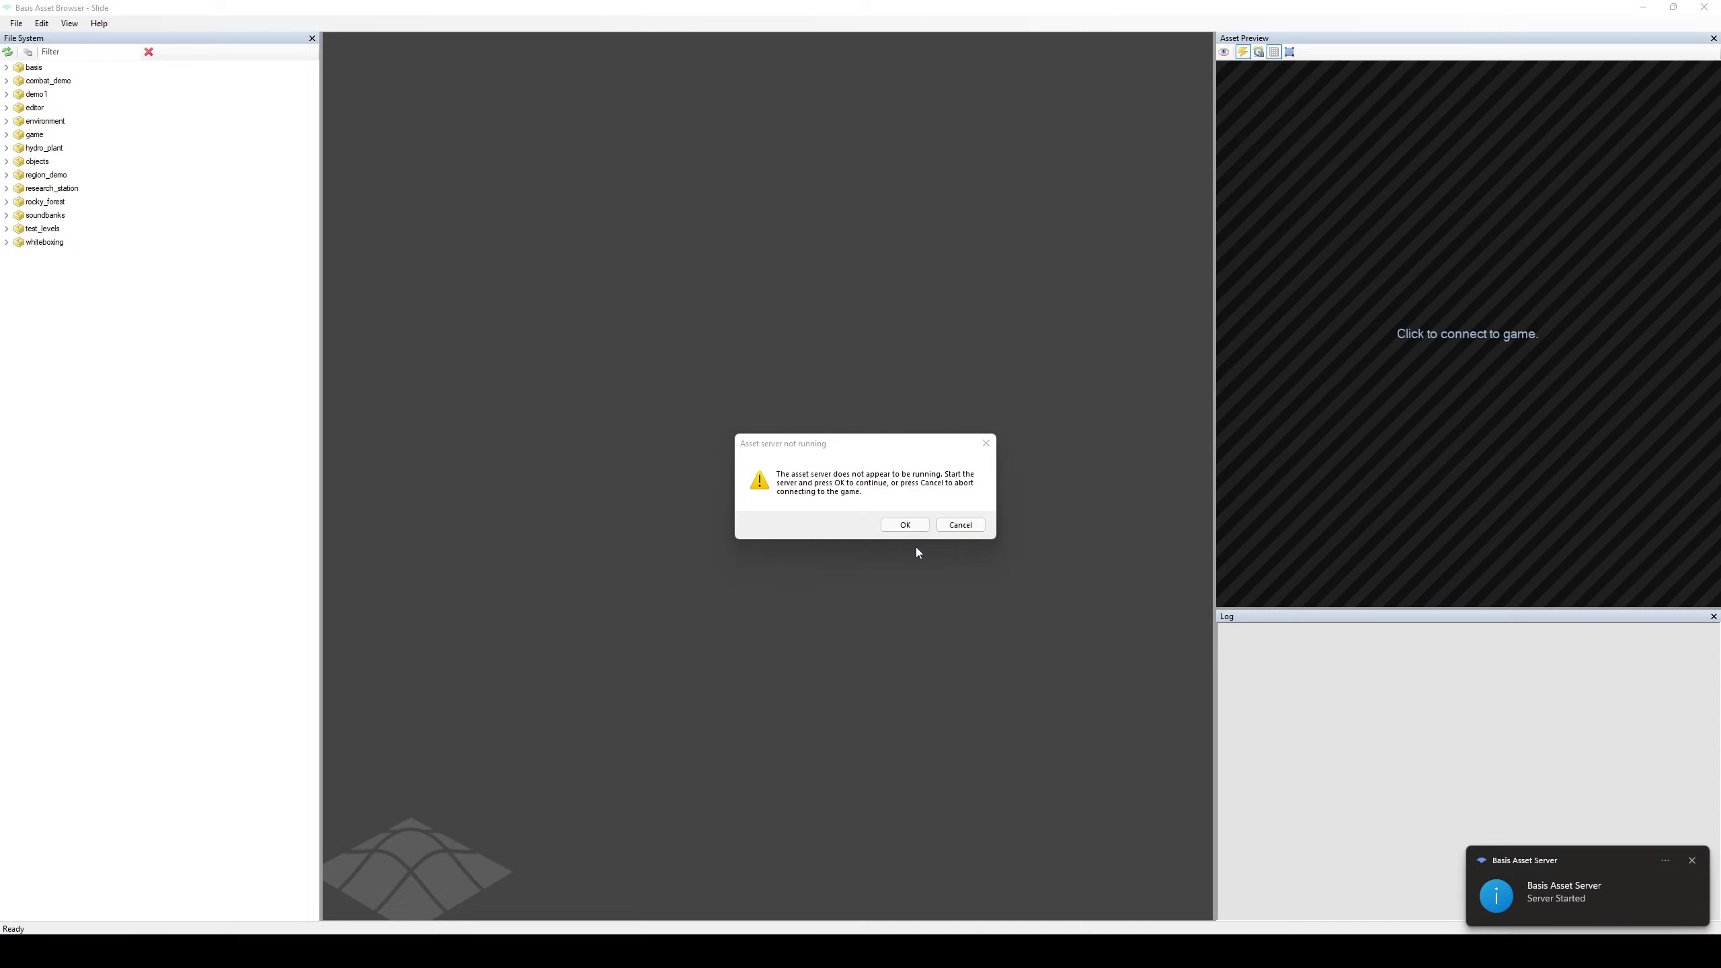
pyautogui.click(907, 527)
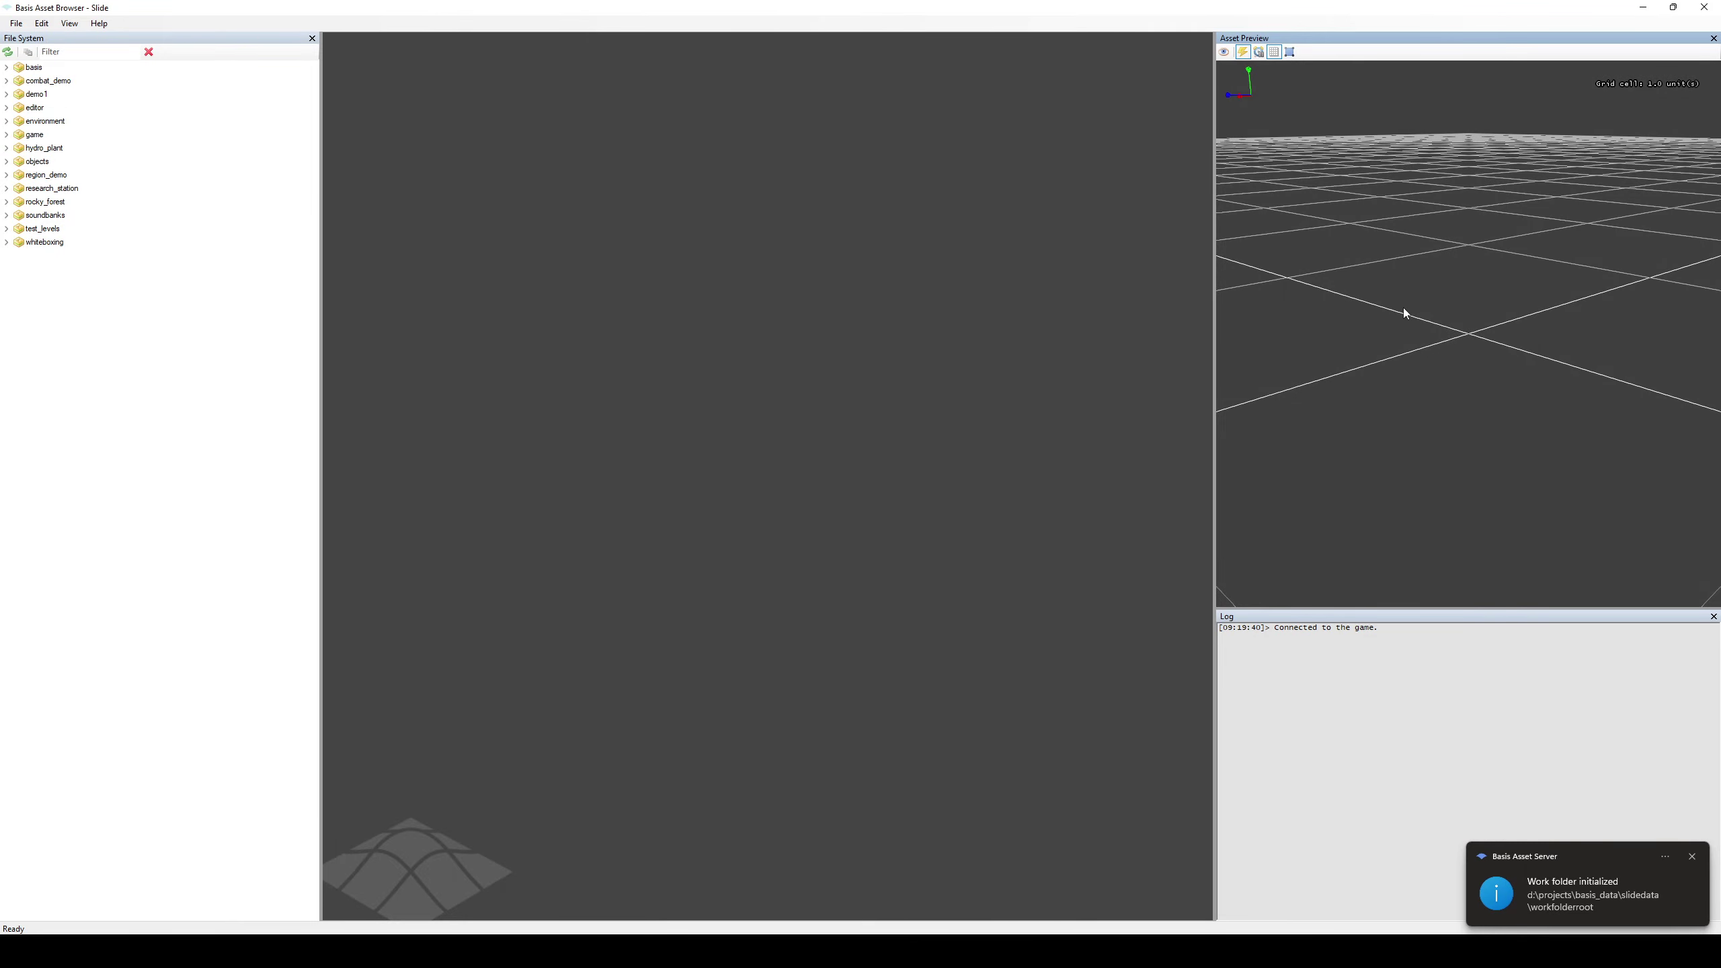
pyautogui.moveTo(1404, 307); pyautogui.dragTo(1534, 208, button='middle')
pyautogui.scroll(-5, 1479, 299)
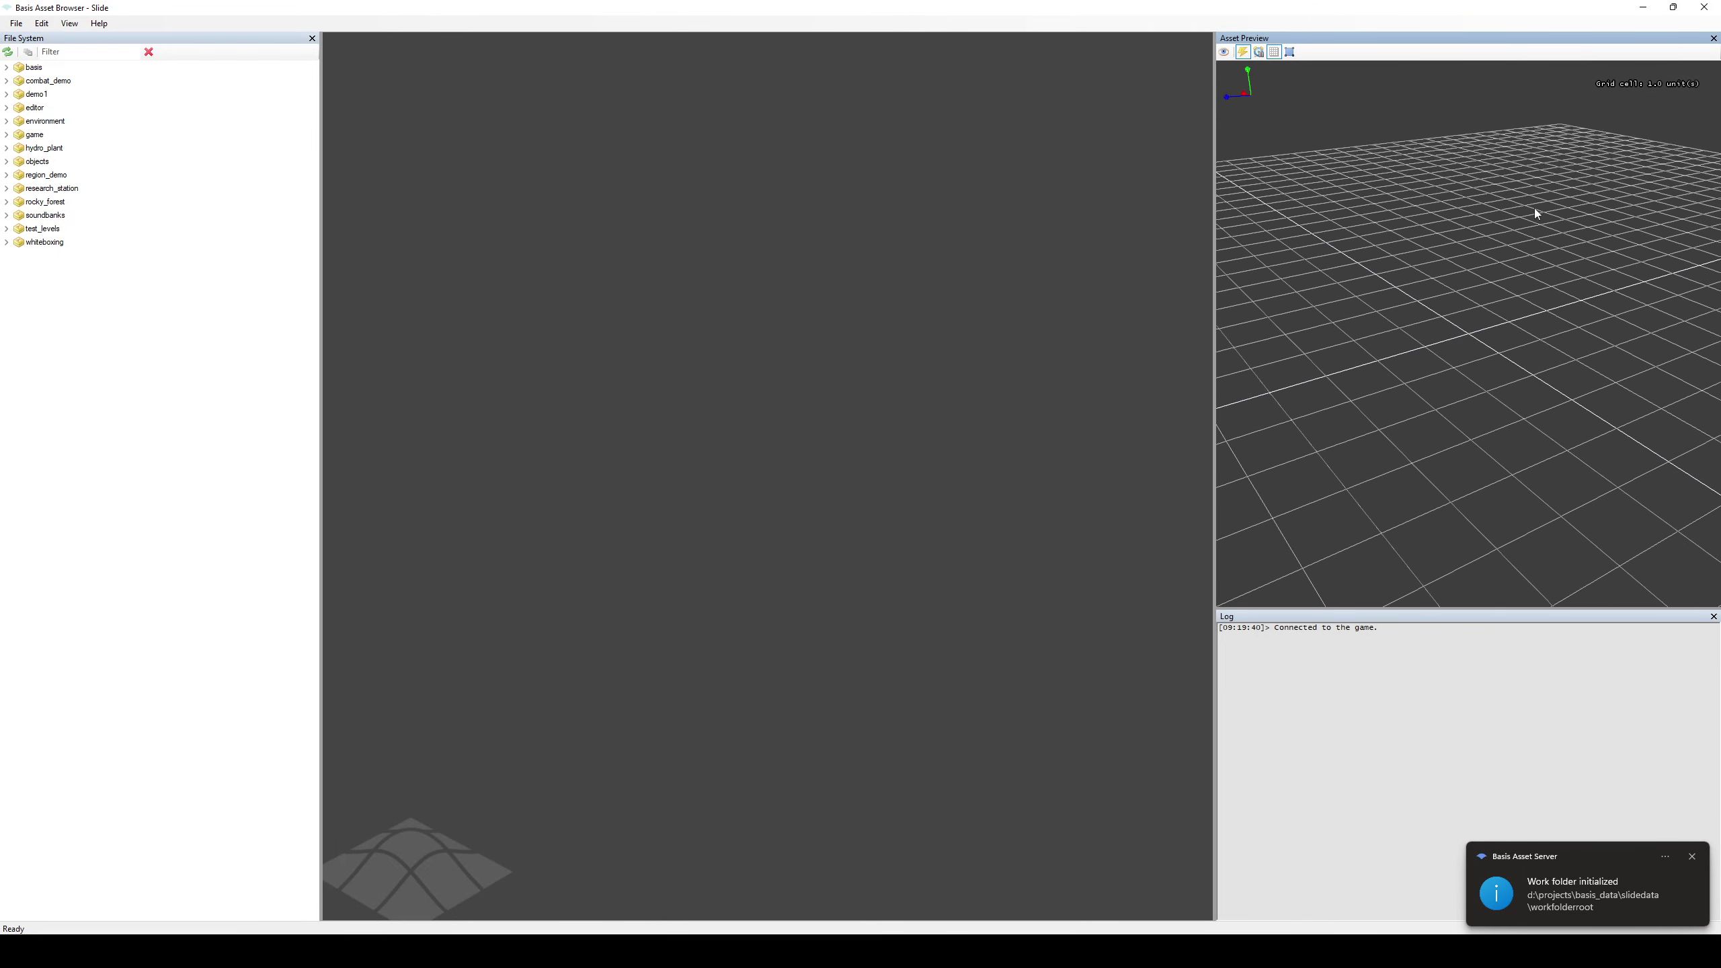
# Filter the File System tree by "bluepr"
pyautogui.click(99, 49)
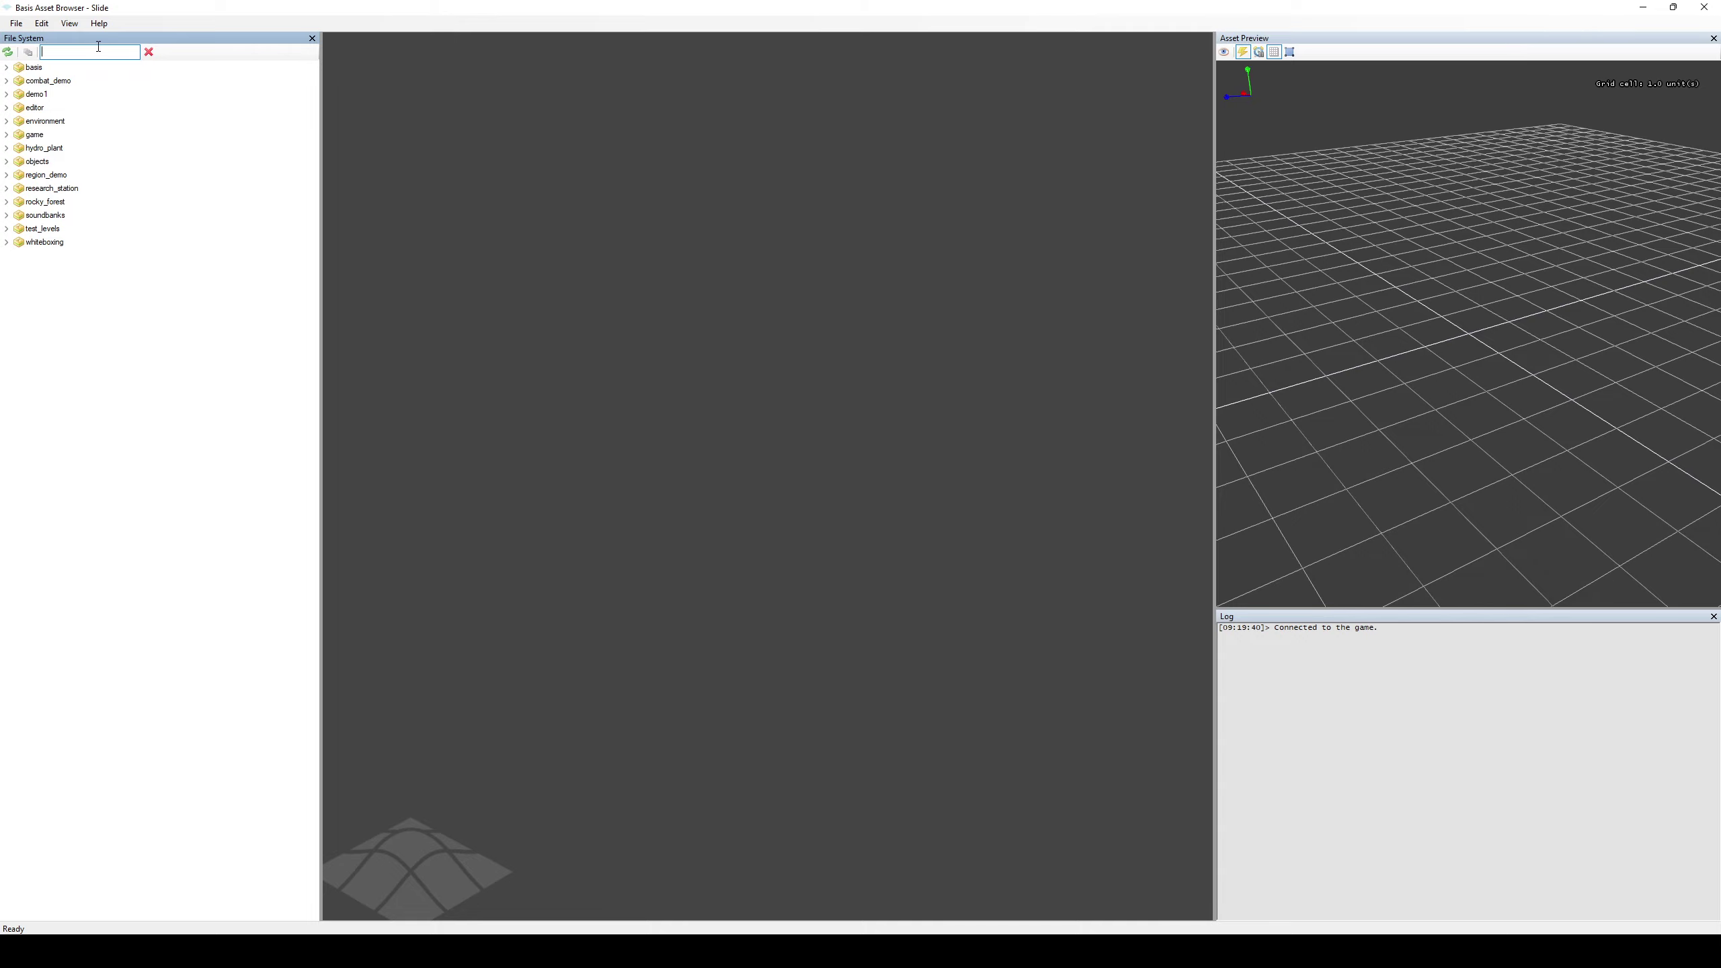
pyautogui.write('bue')
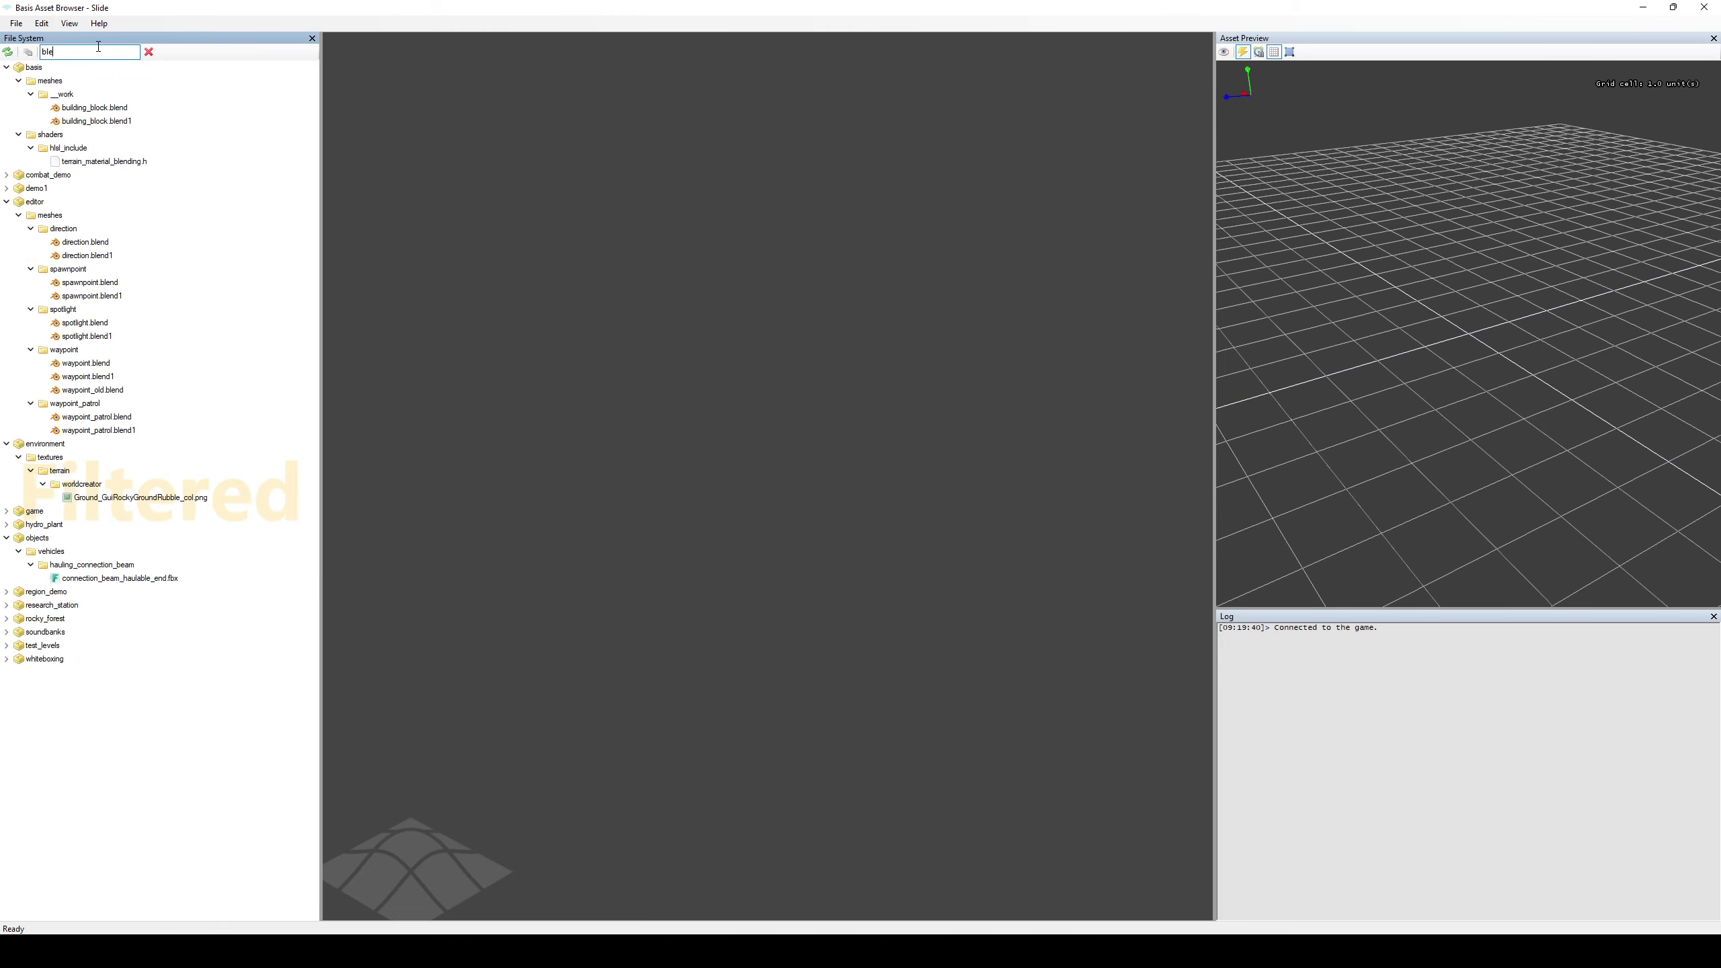
pyautogui.press('BackSpace')
pyautogui.press('BackSpace')
pyautogui.write('luepr')
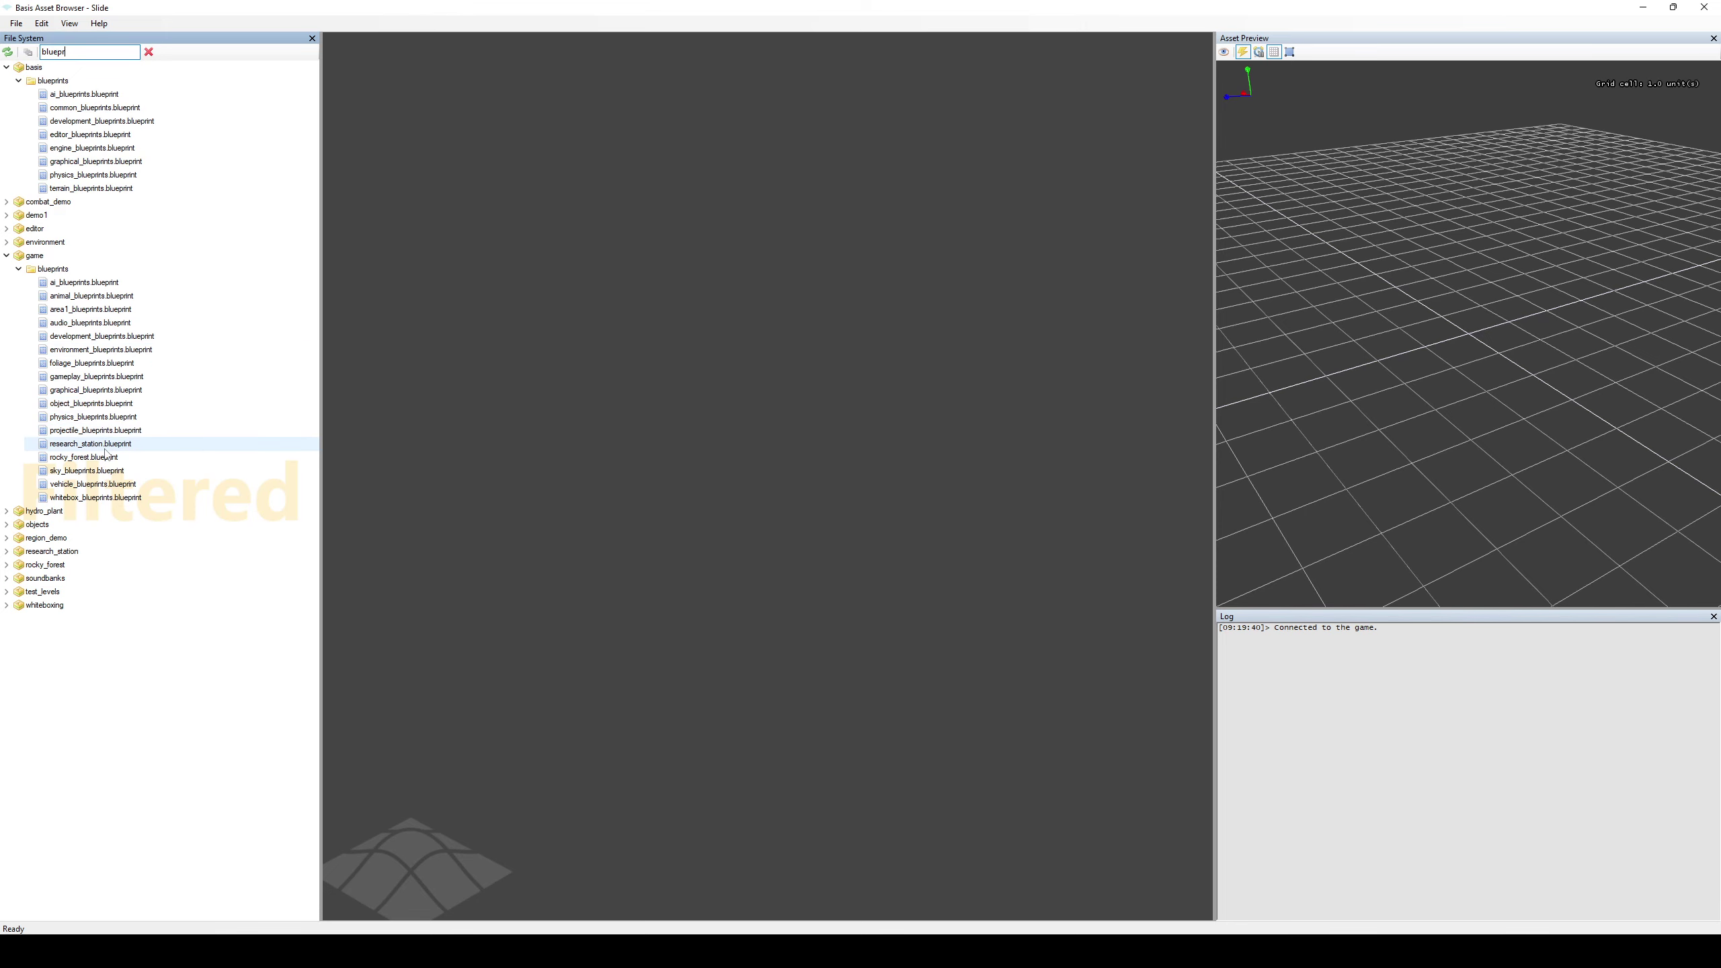
# Open vehicle_blueprints.blueprint from the game blueprints folder and inspect the Vehicles/Car2DetachedWheel preview from several angles
pyautogui.click(95, 483)
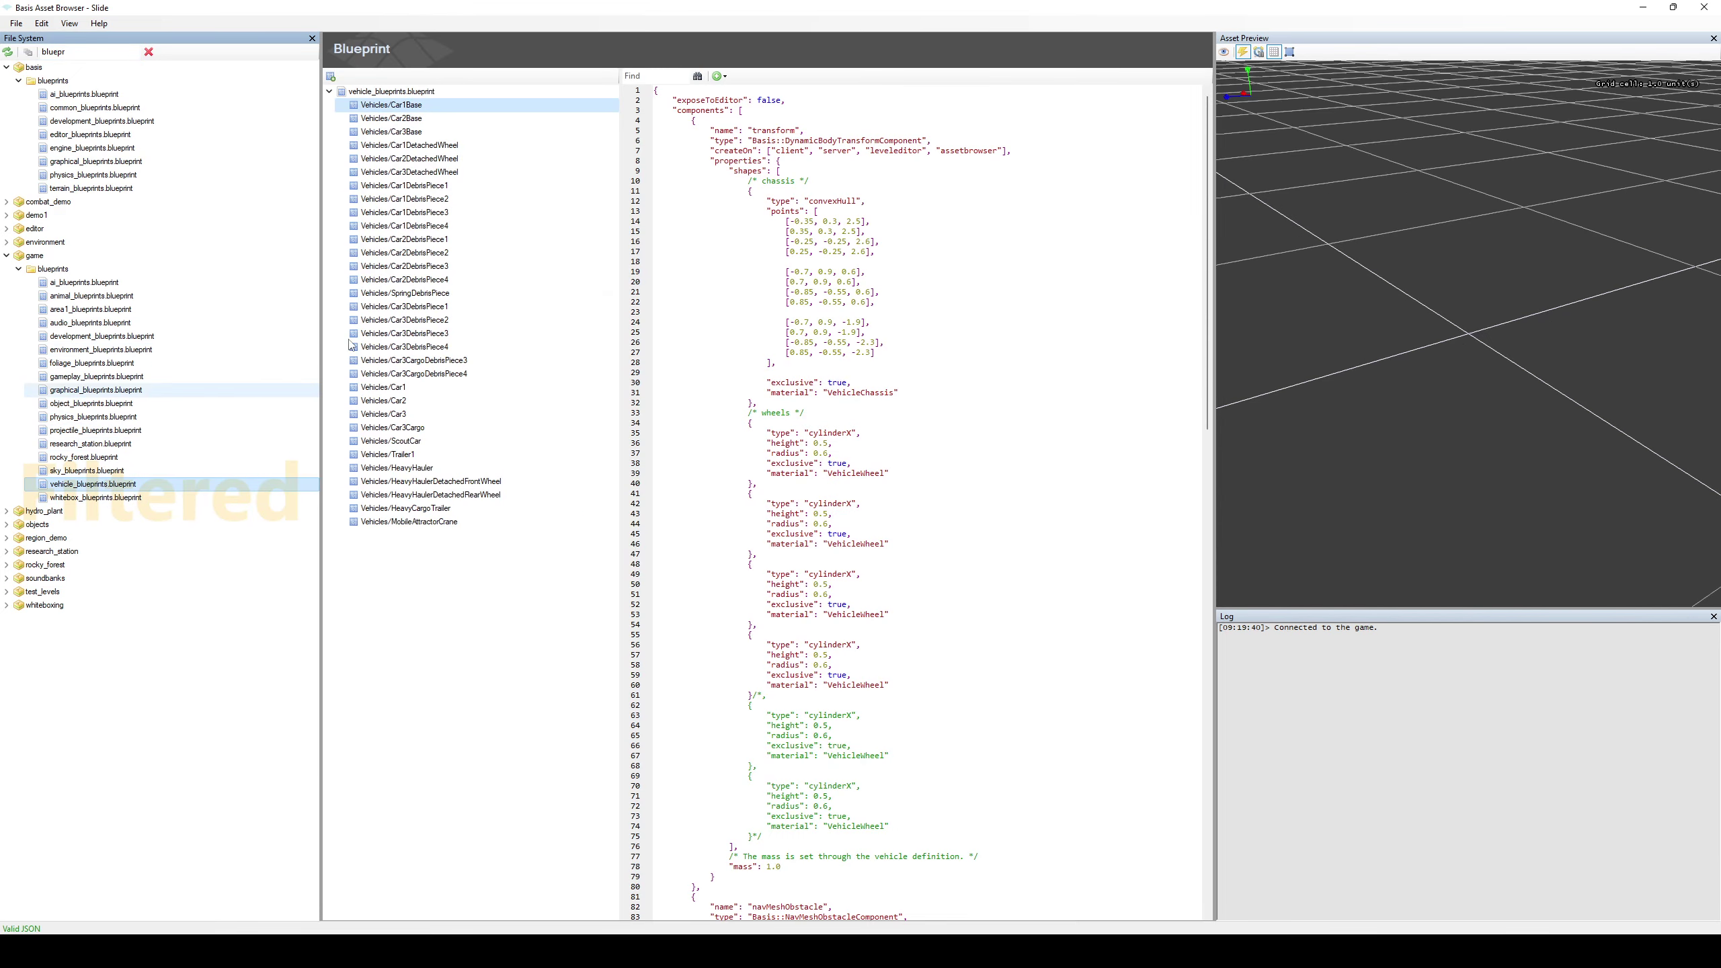
pyautogui.click(442, 159)
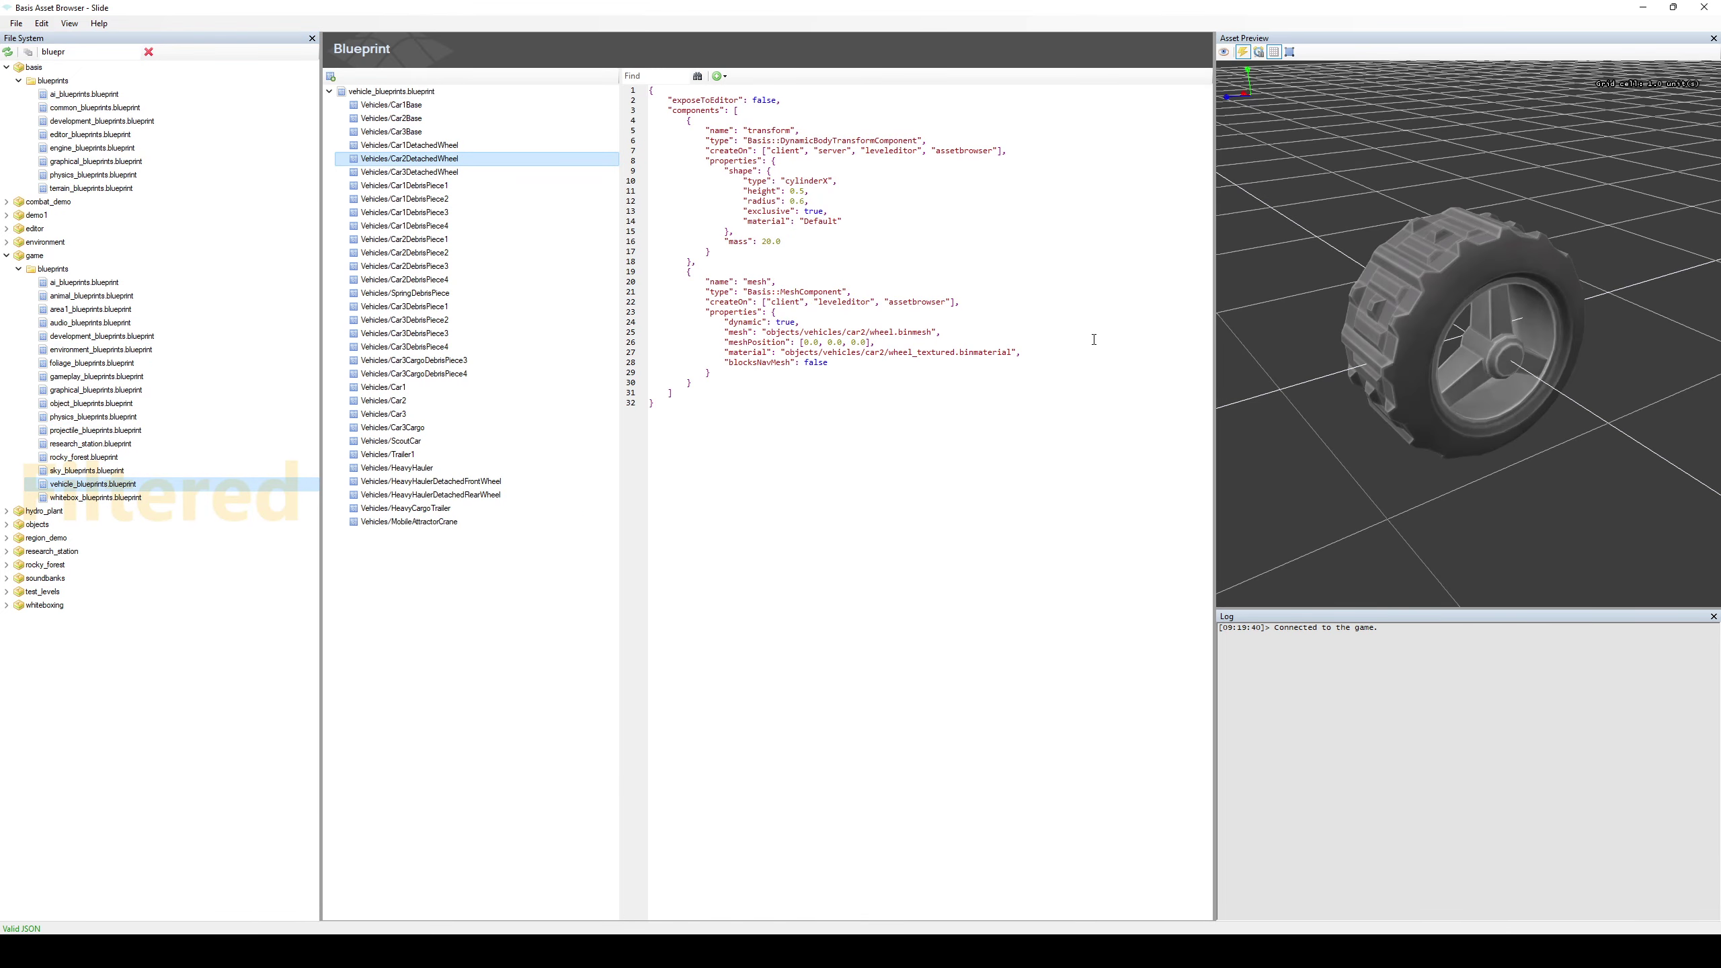
pyautogui.moveTo(1503, 421); pyautogui.dragTo(1288, 441, button='middle')
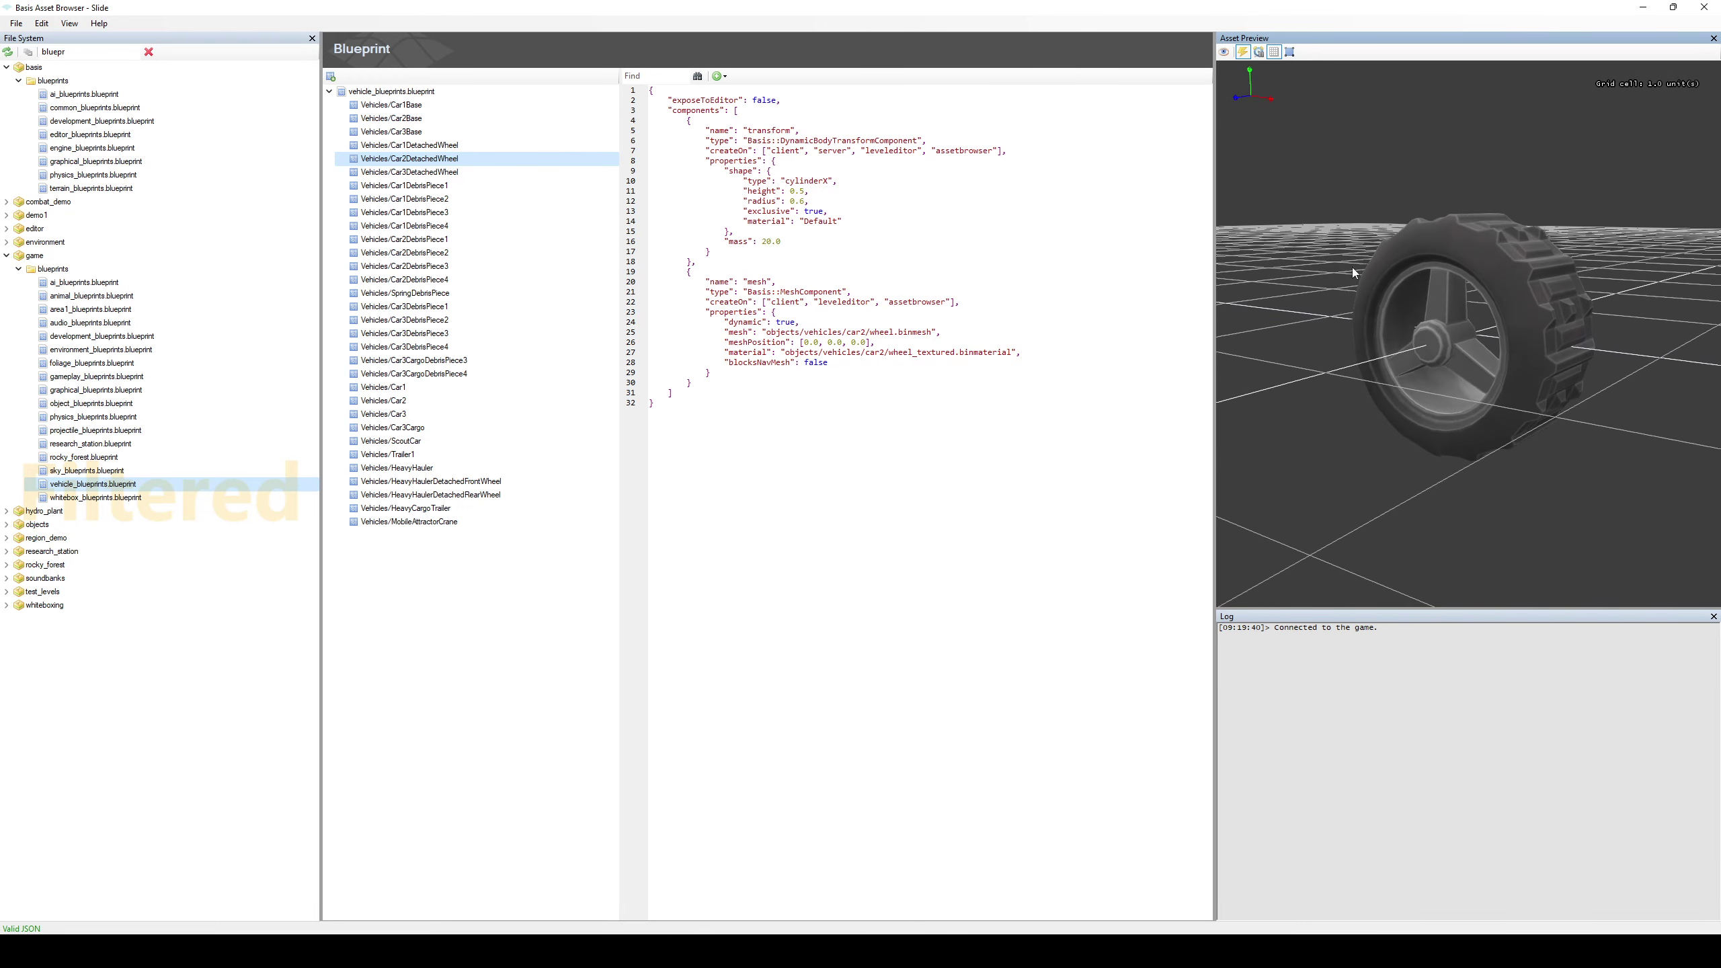
# Preview the Vehicles/Car2 blueprint from several angles and hide the grid in the Asset Preview
pyautogui.click(393, 118)
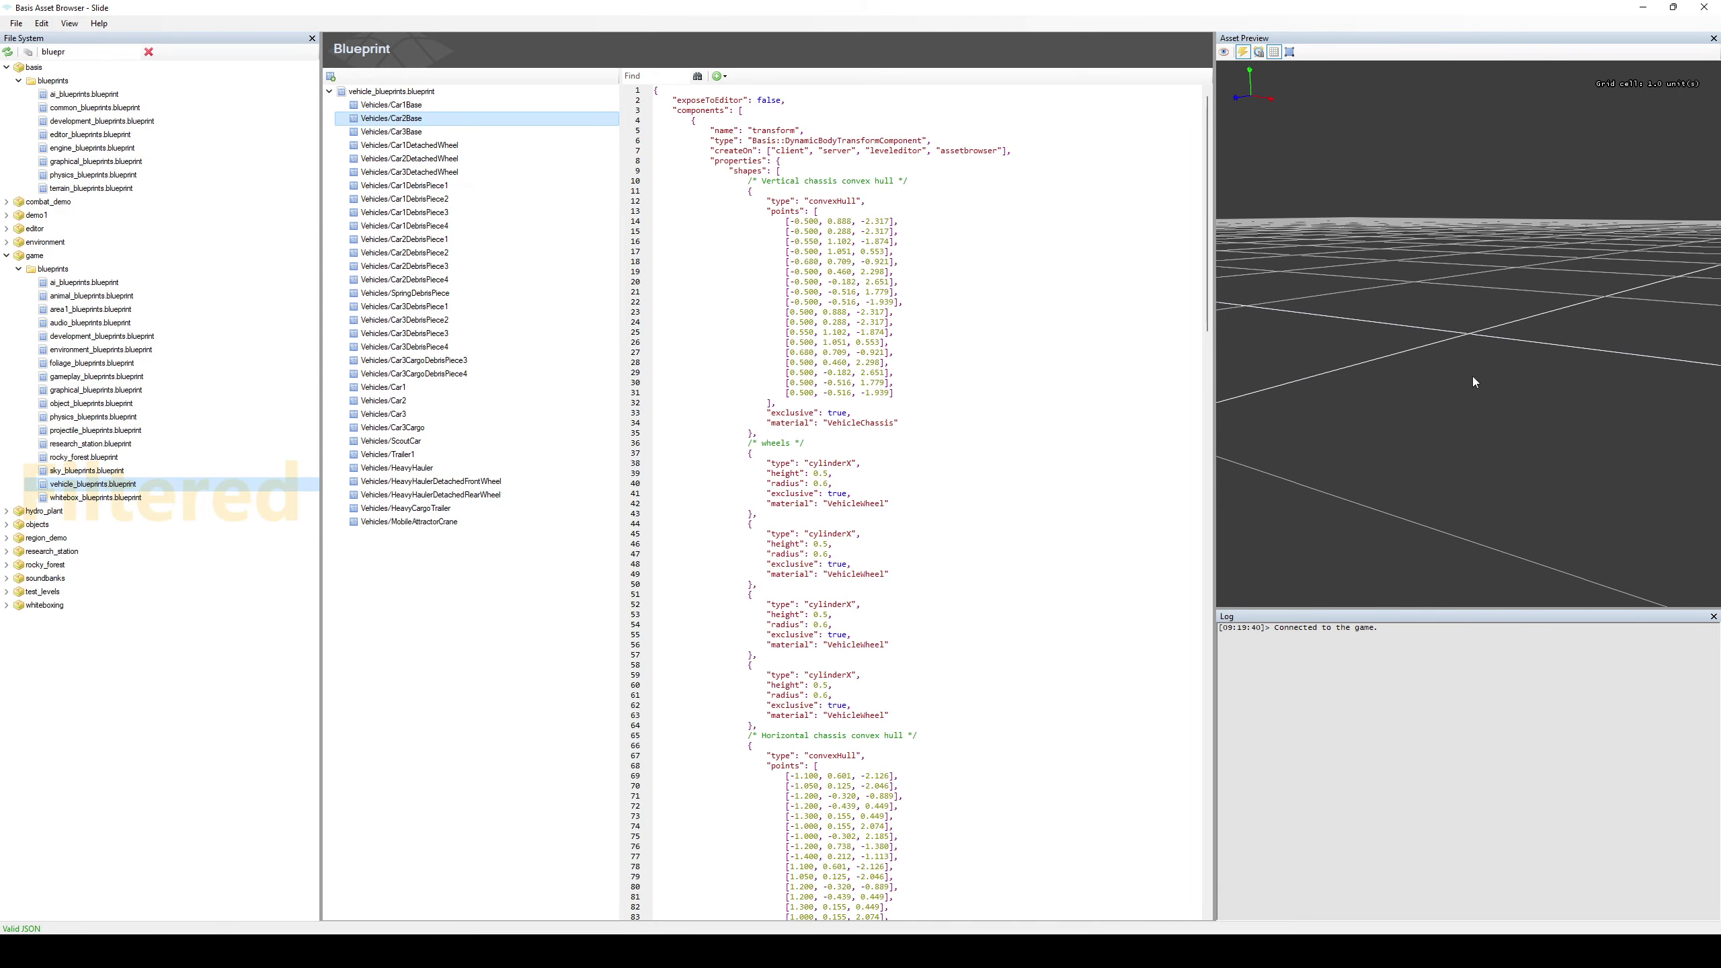
pyautogui.click(488, 401)
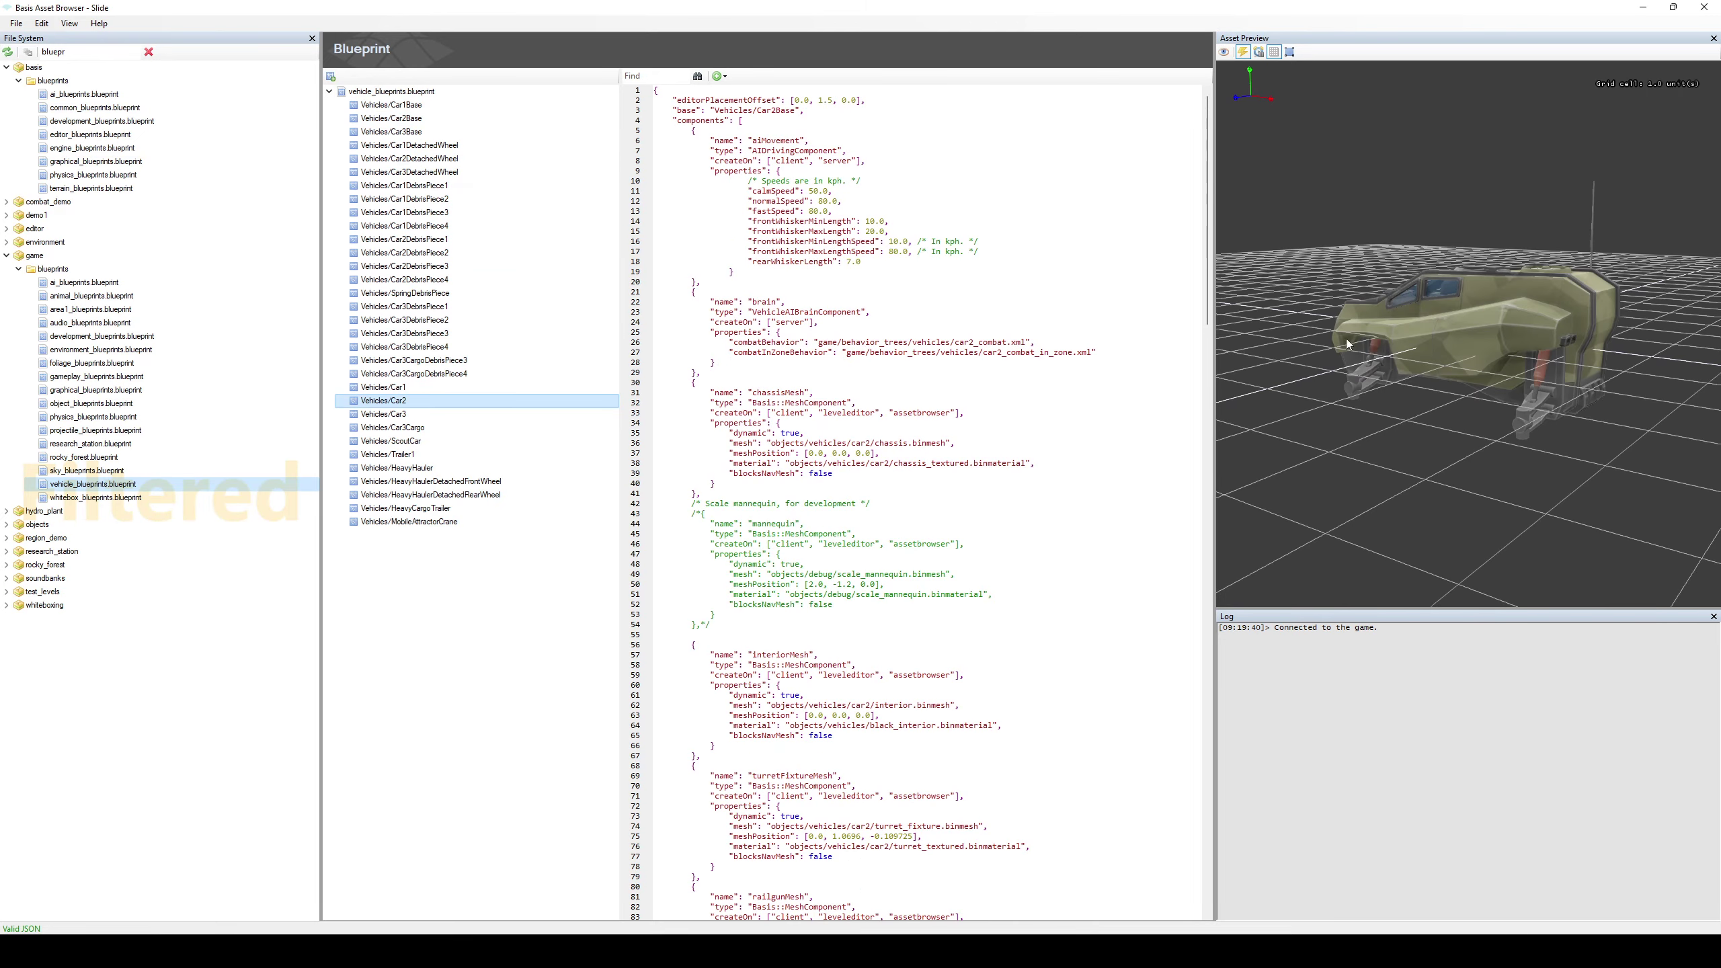
pyautogui.moveTo(1347, 344); pyautogui.dragTo(1505, 370, button='middle')
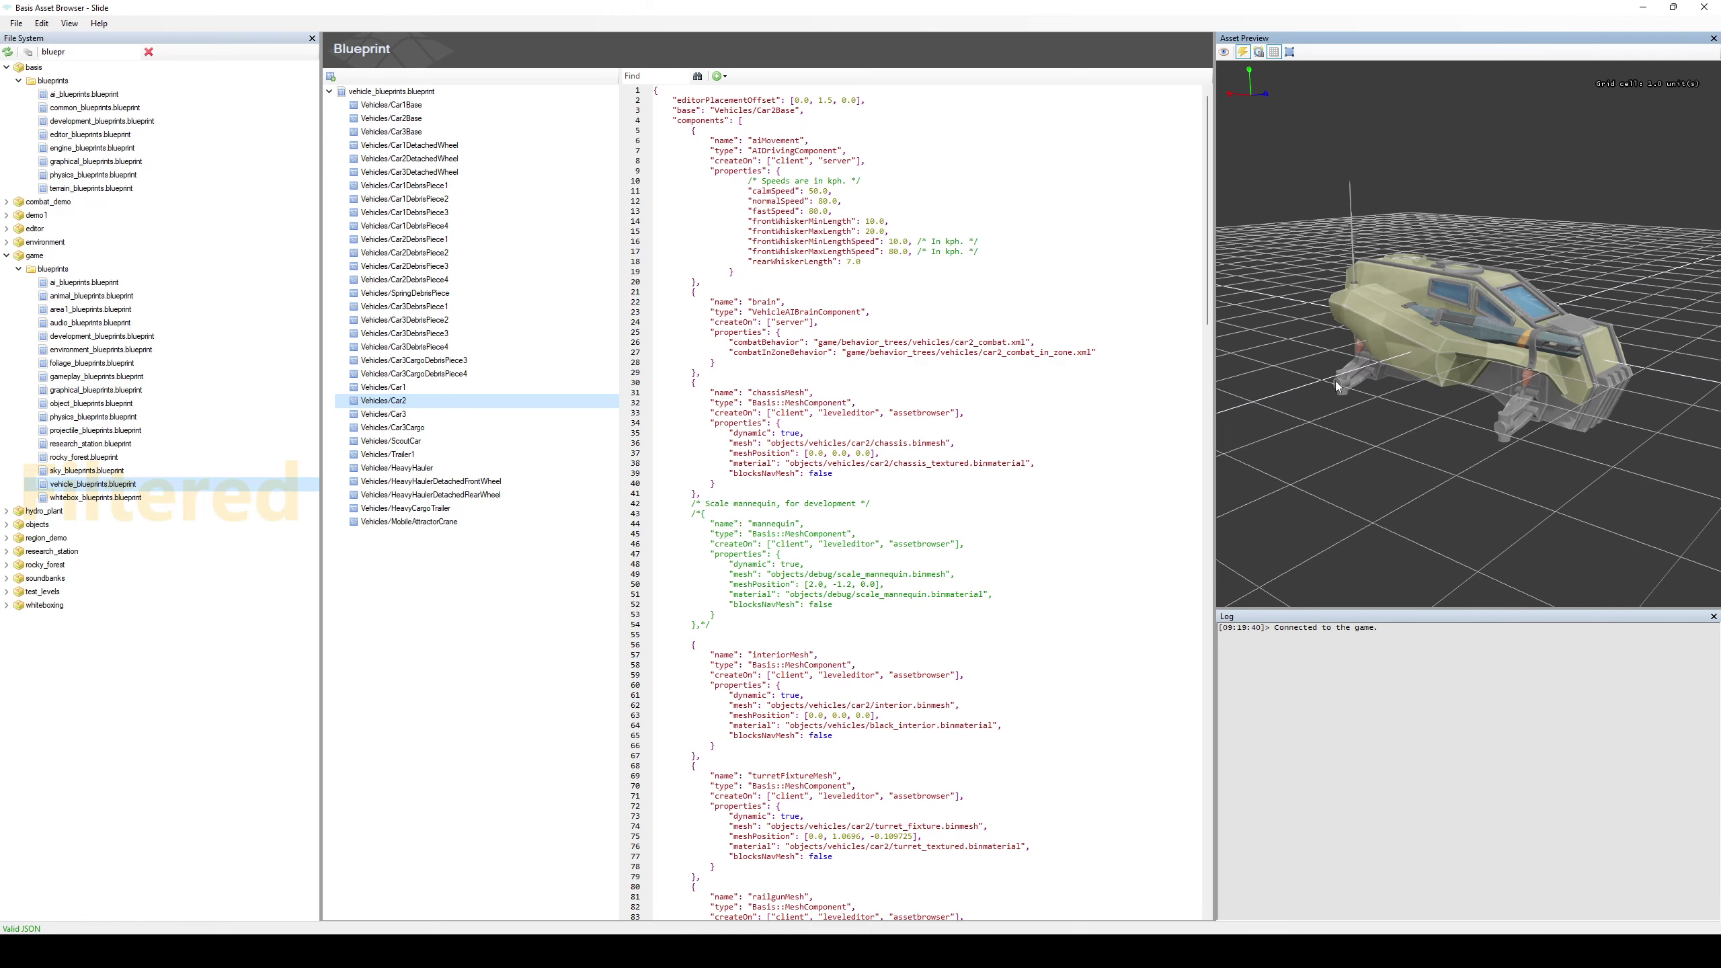
pyautogui.moveTo(1547, 451); pyautogui.dragTo(1549, 354, button='middle')
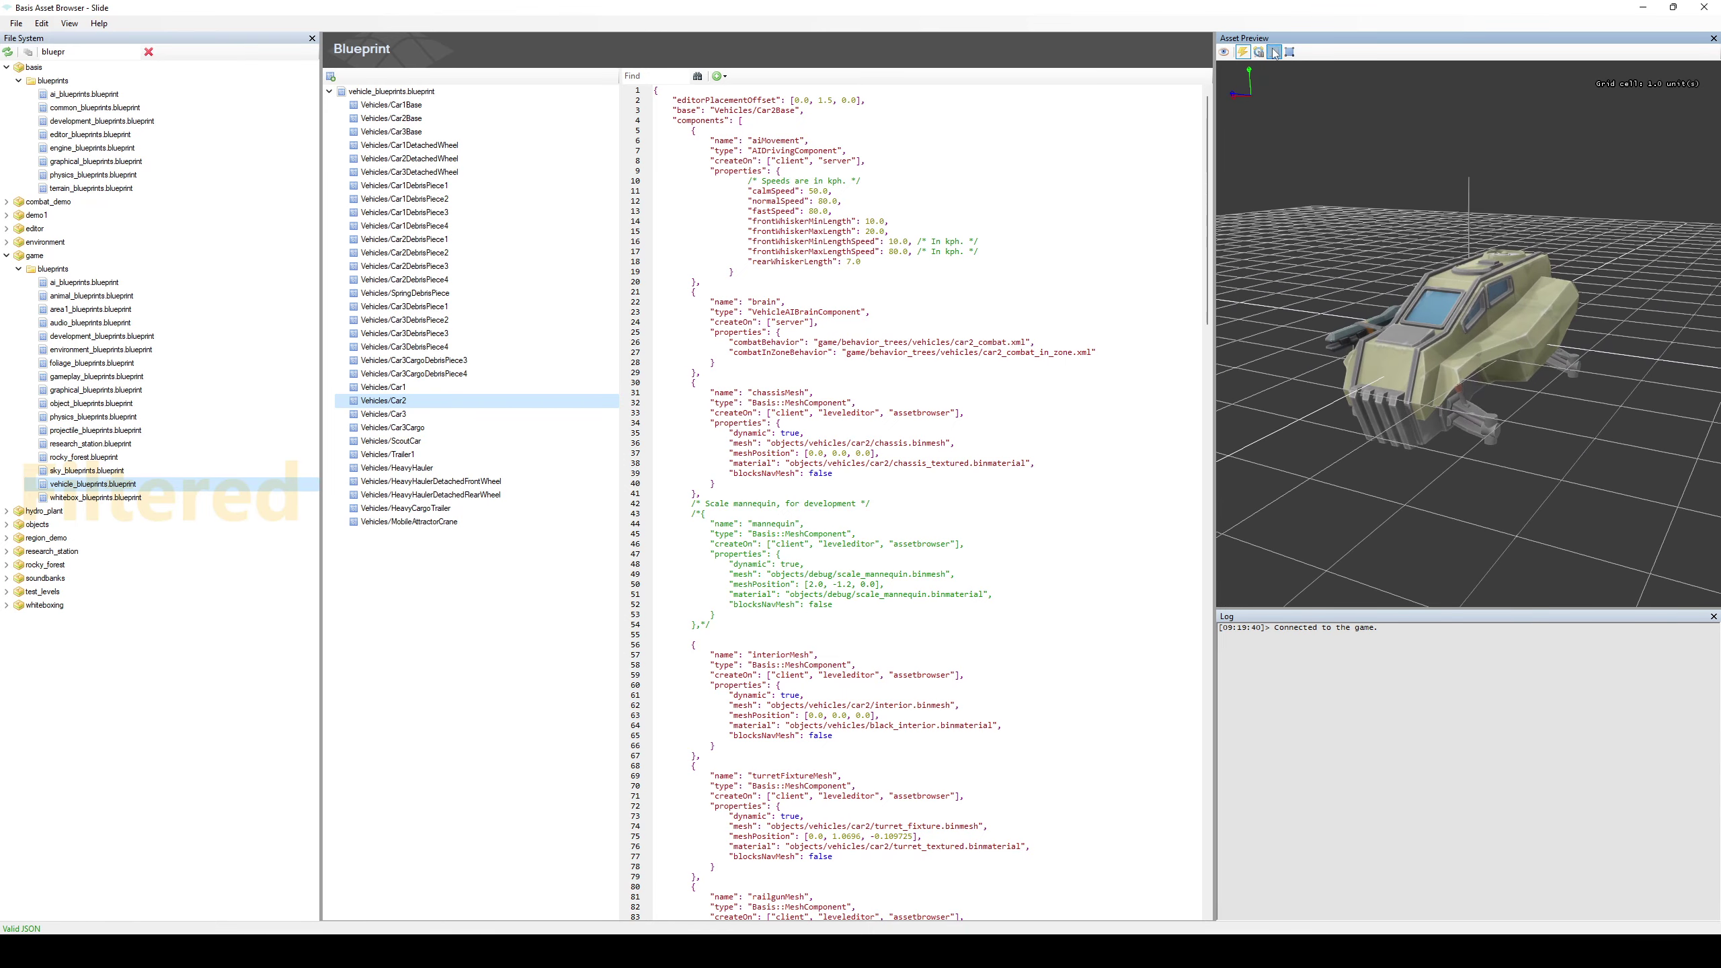
pyautogui.click(1274, 53)
pyautogui.moveTo(1384, 228); pyautogui.dragTo(1362, 275, button='middle')
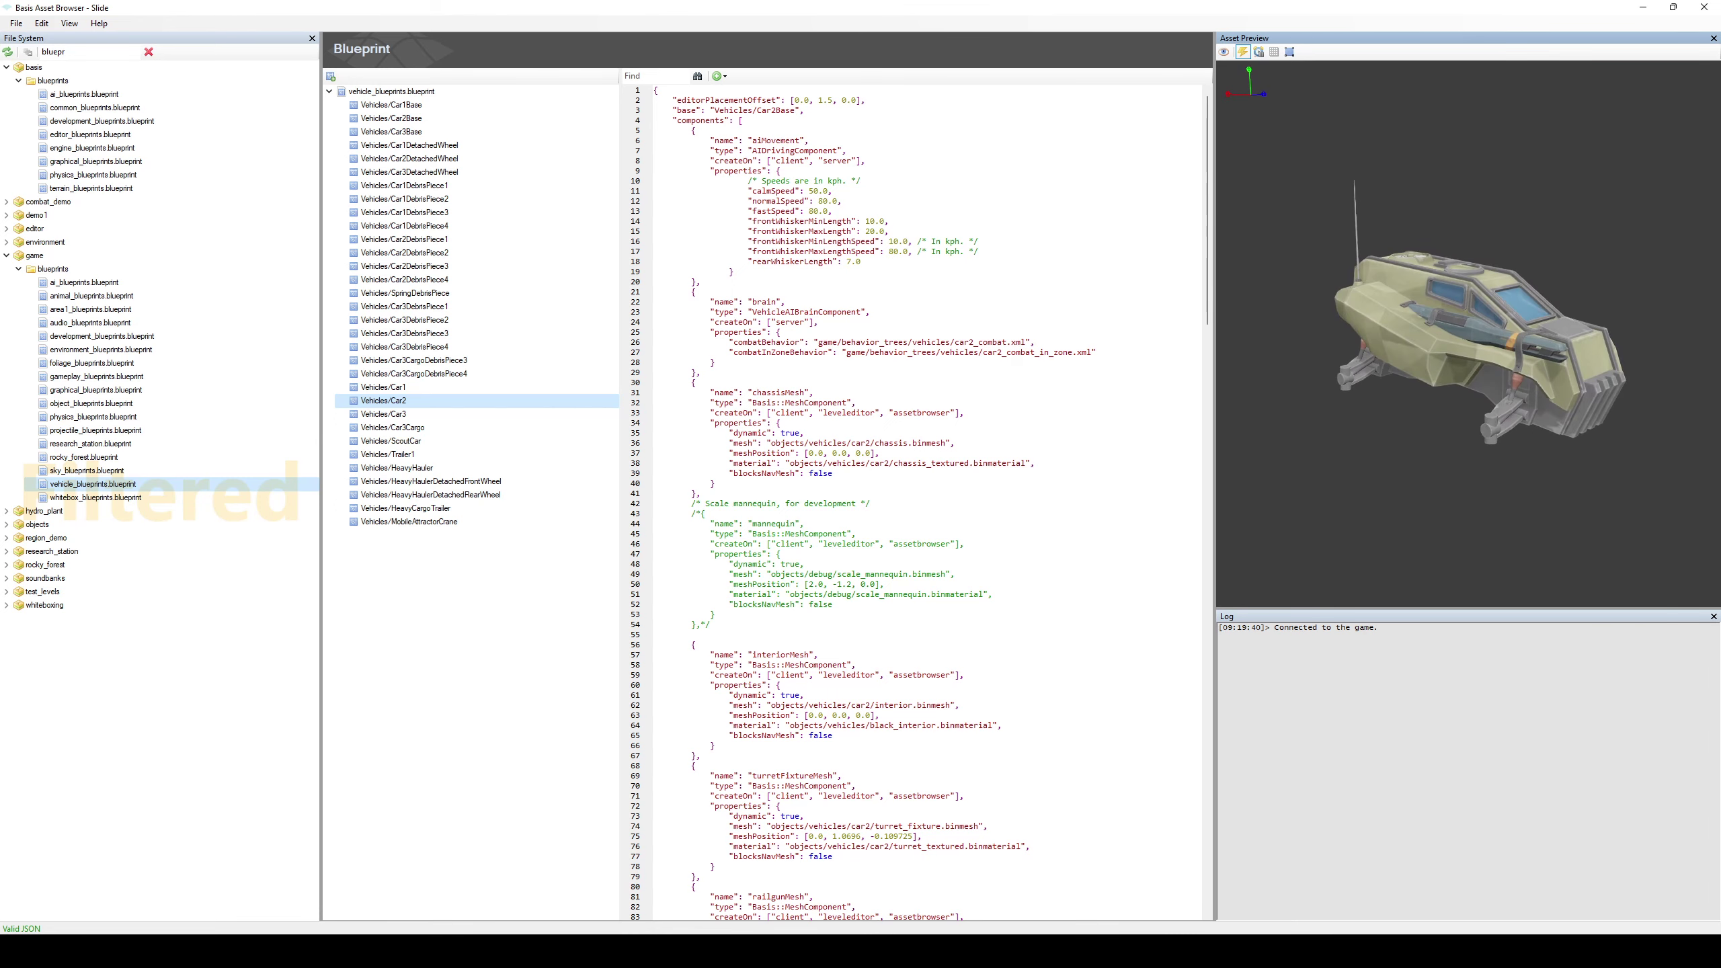
# Copy the name wheel_textured from Vehicles/Car2DetachedWheel's material path, filter the File System tree by it and select the car3 material
pyautogui.click(434, 158)
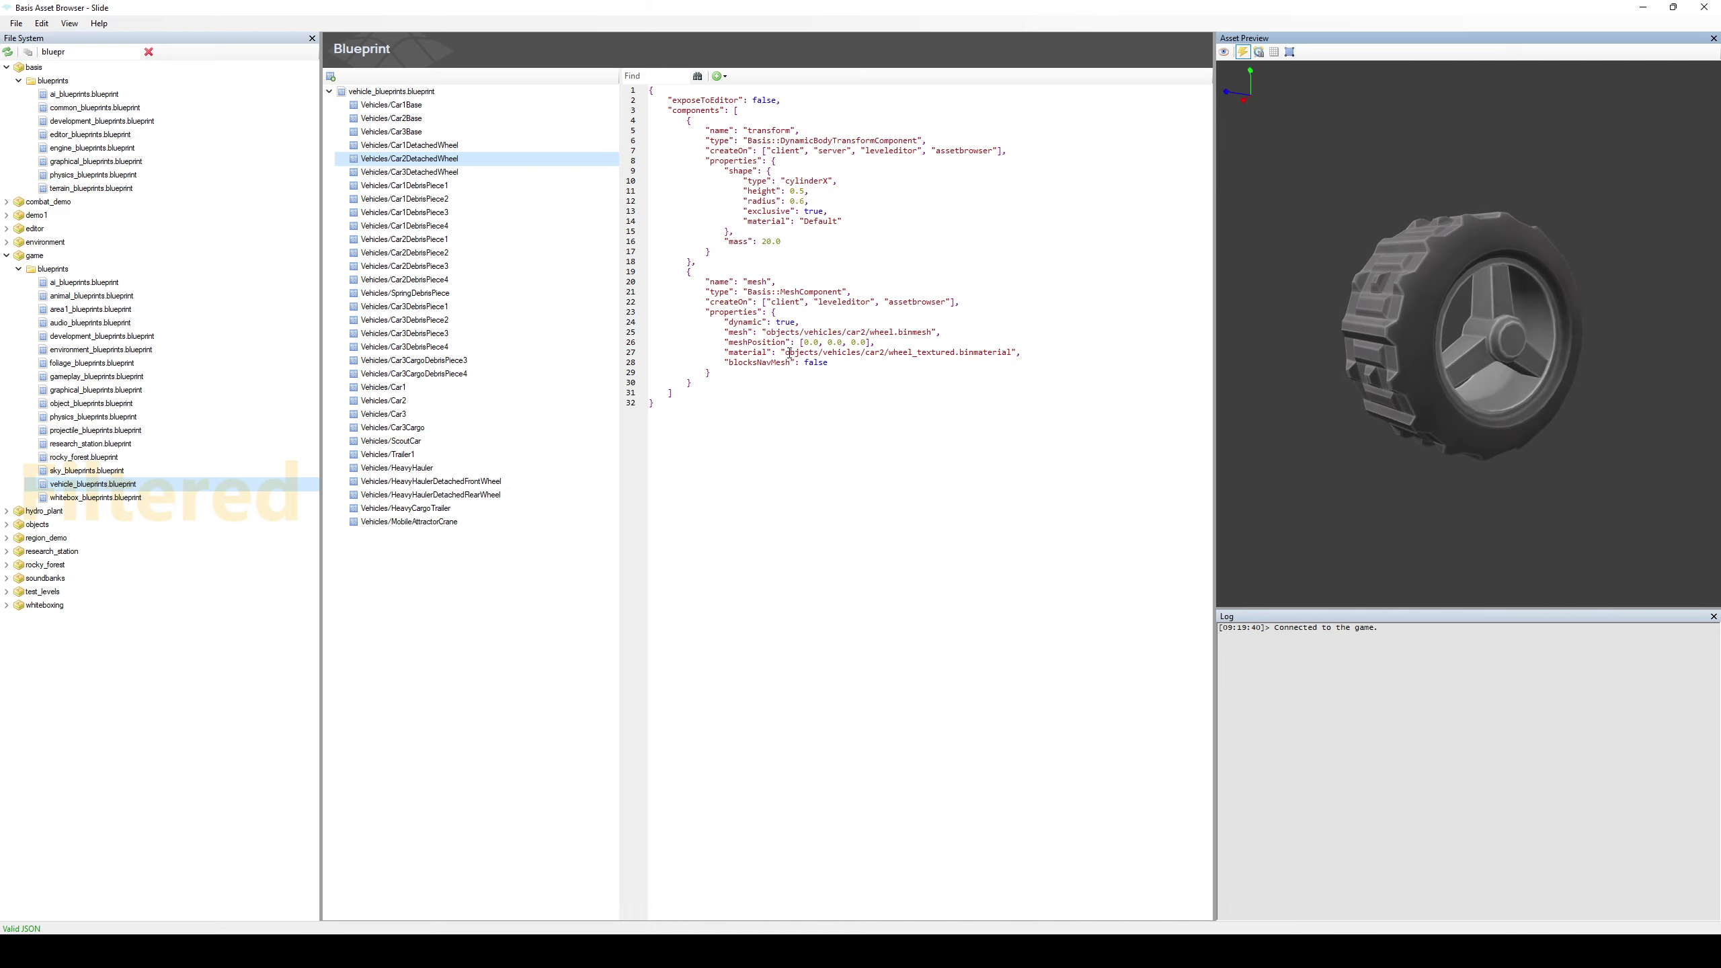
pyautogui.moveTo(787, 354); pyautogui.dragTo(1013, 353)
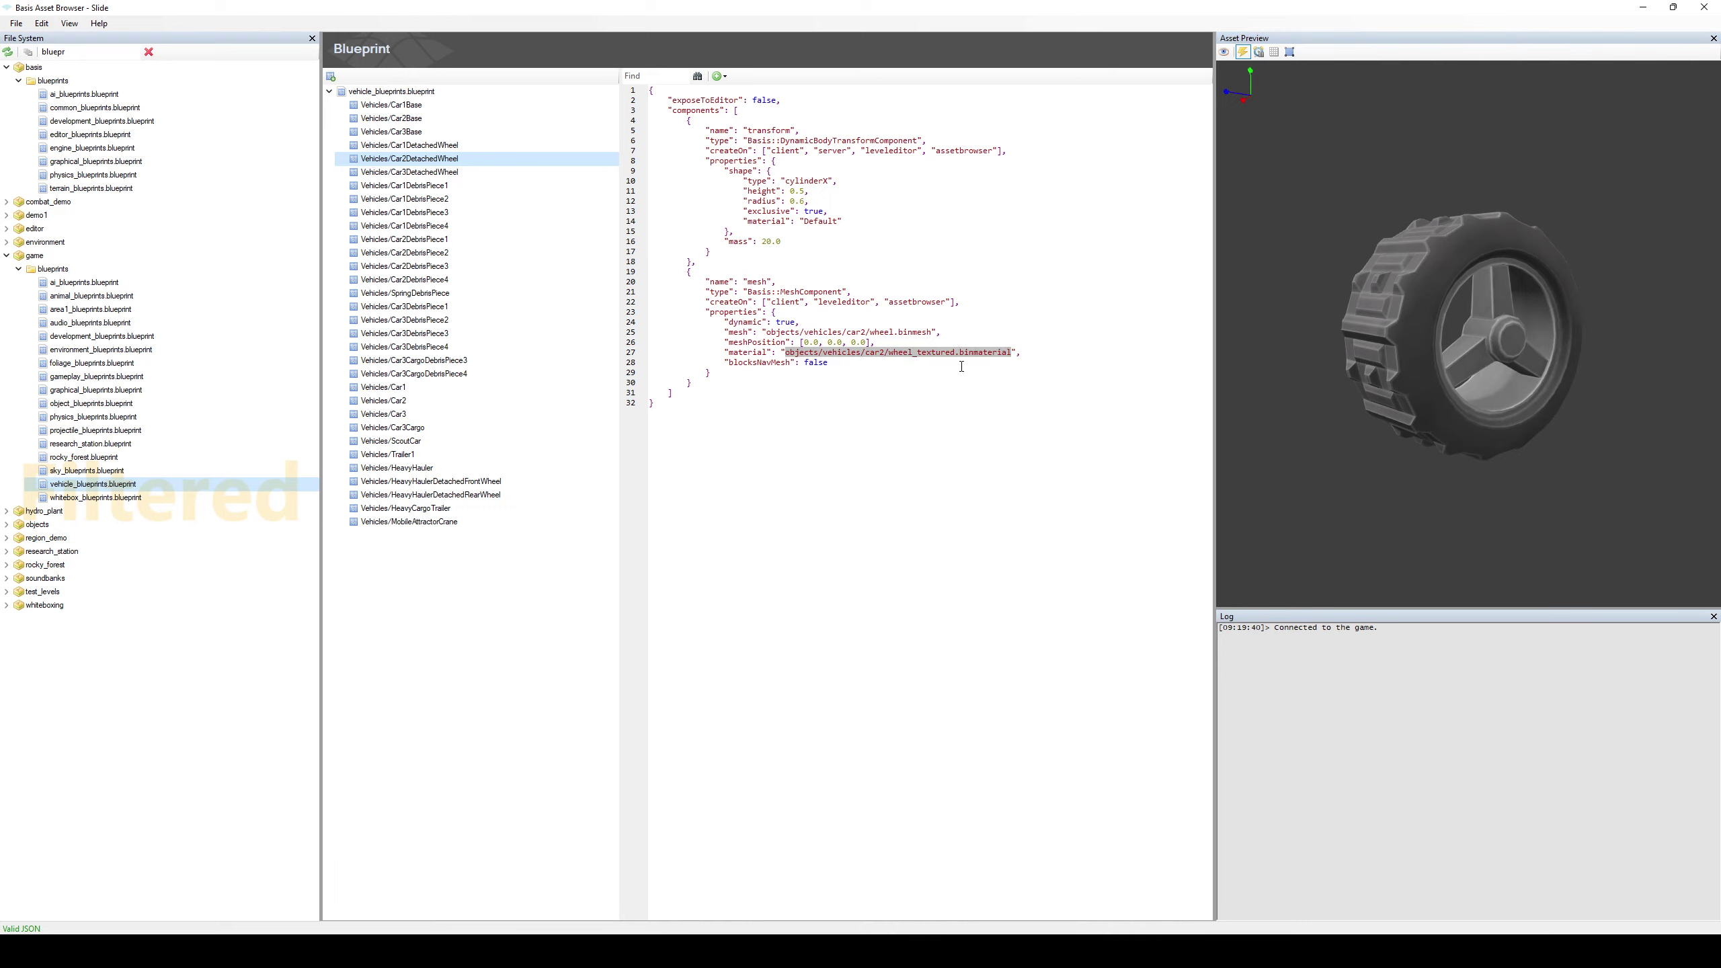
pyautogui.doubleClick(935, 353)
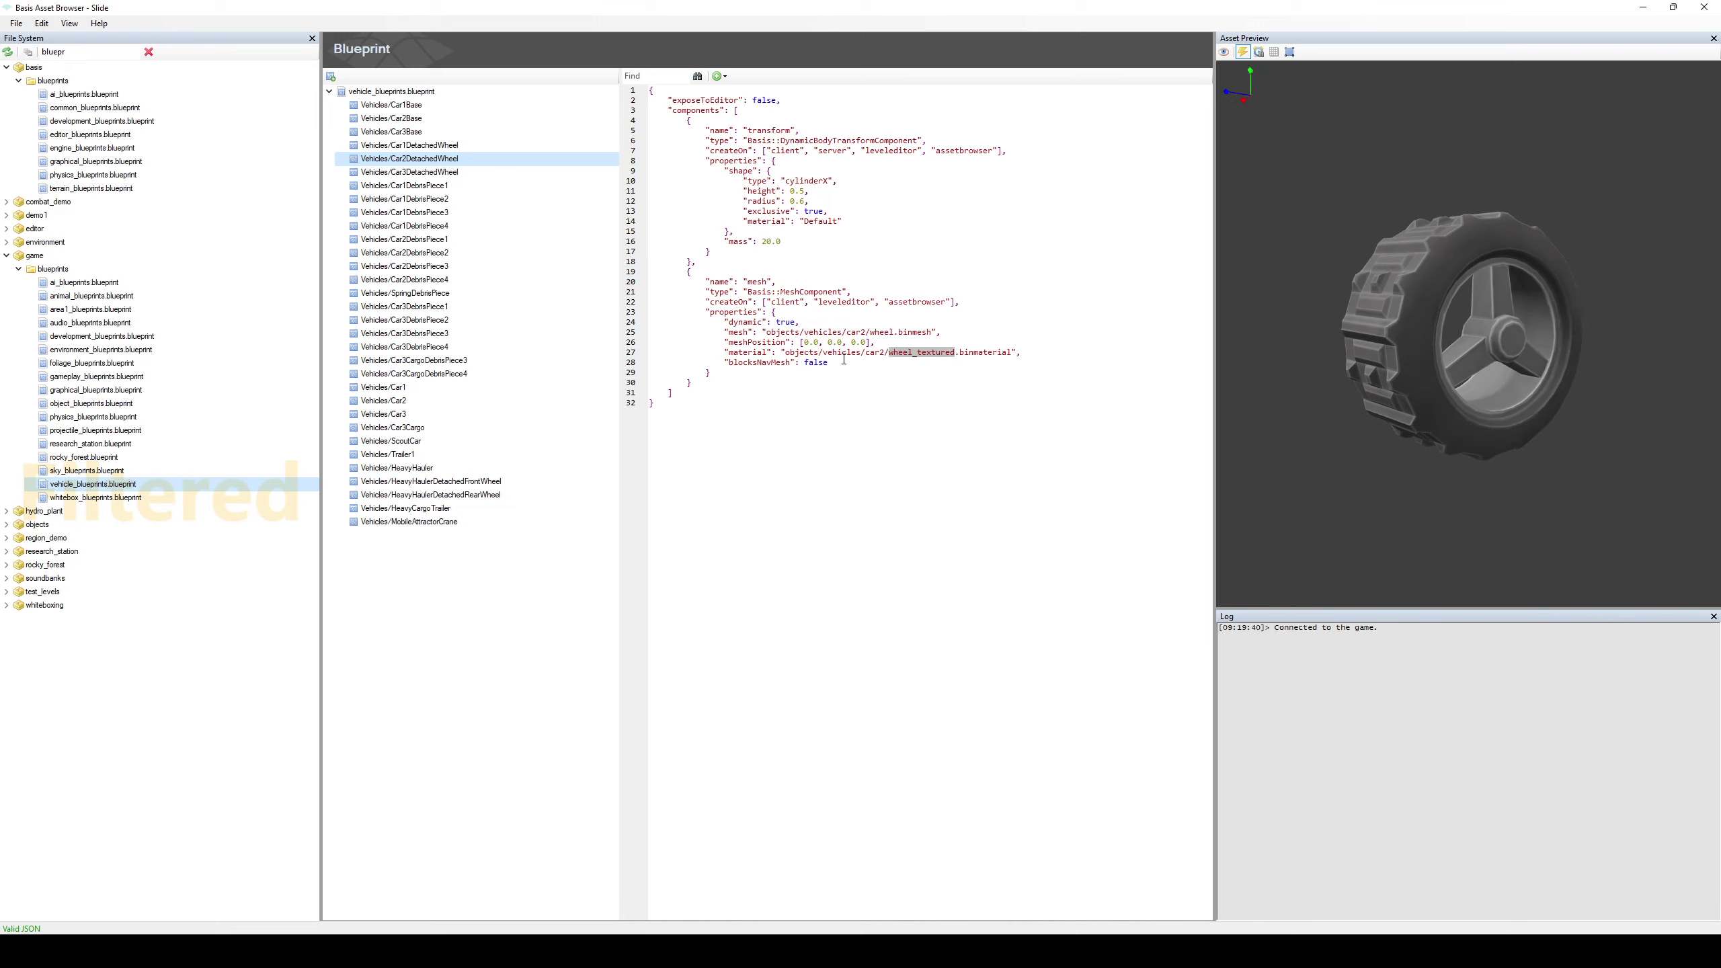
pyautogui.hotkey('ctrl', 'c')
pyautogui.doubleClick(61, 52)
pyautogui.hotkey('ctrl', 'v')
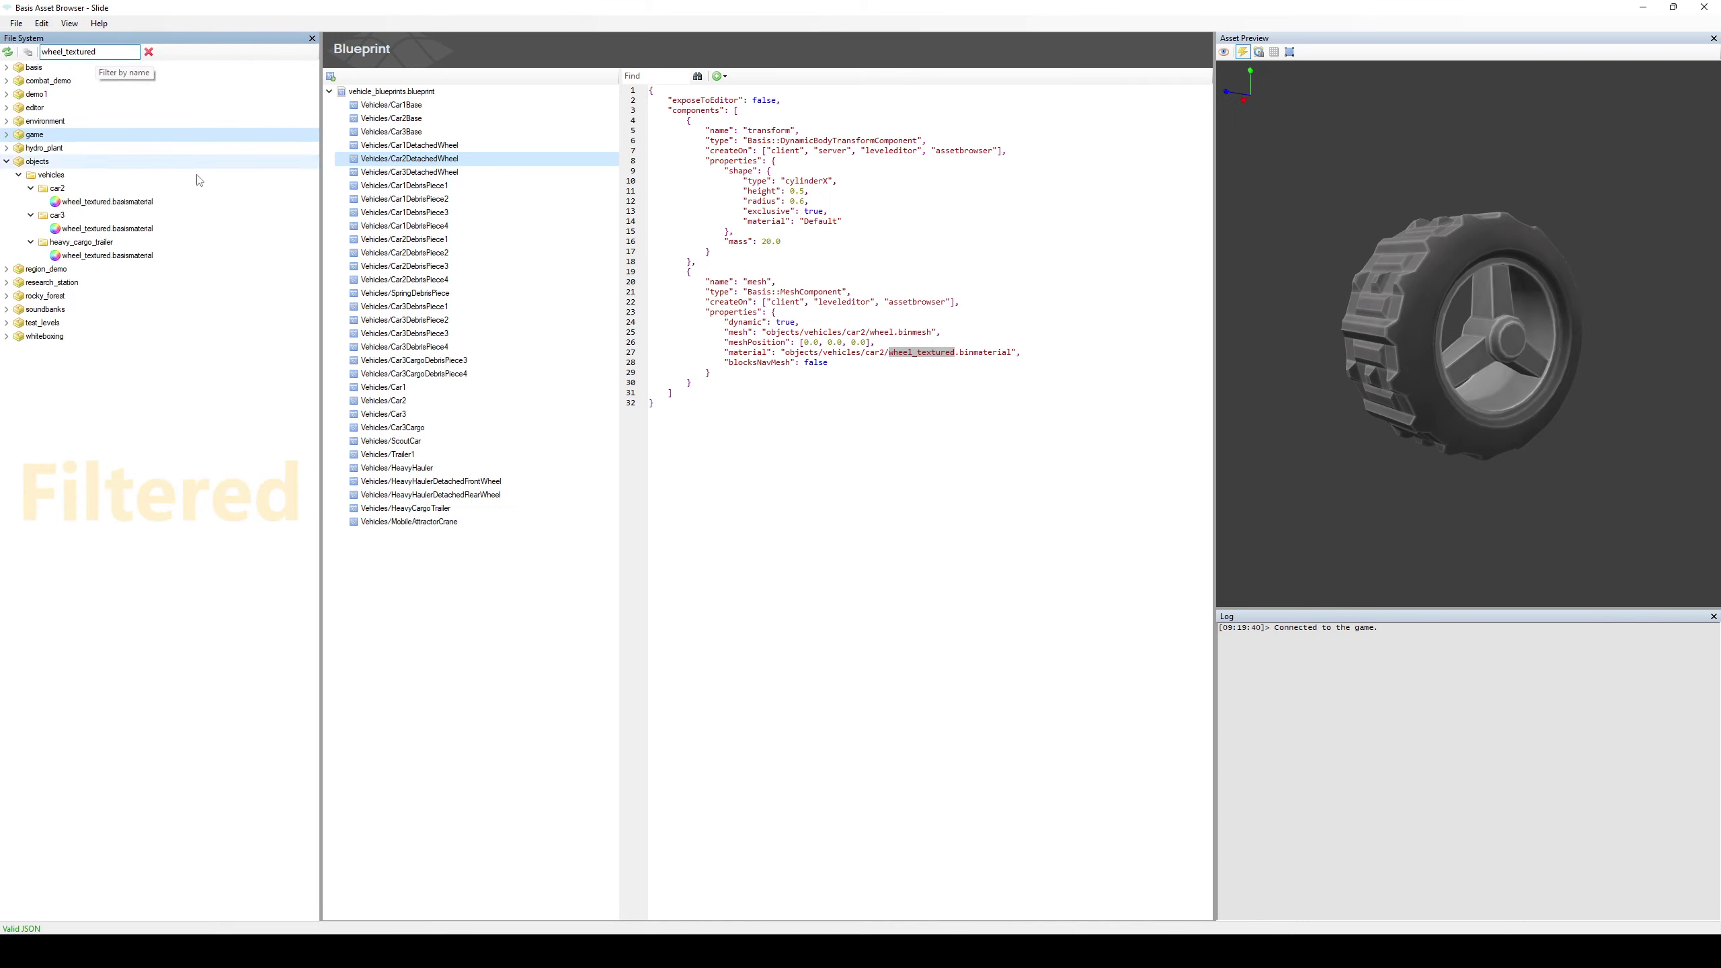
pyautogui.click(95, 229)
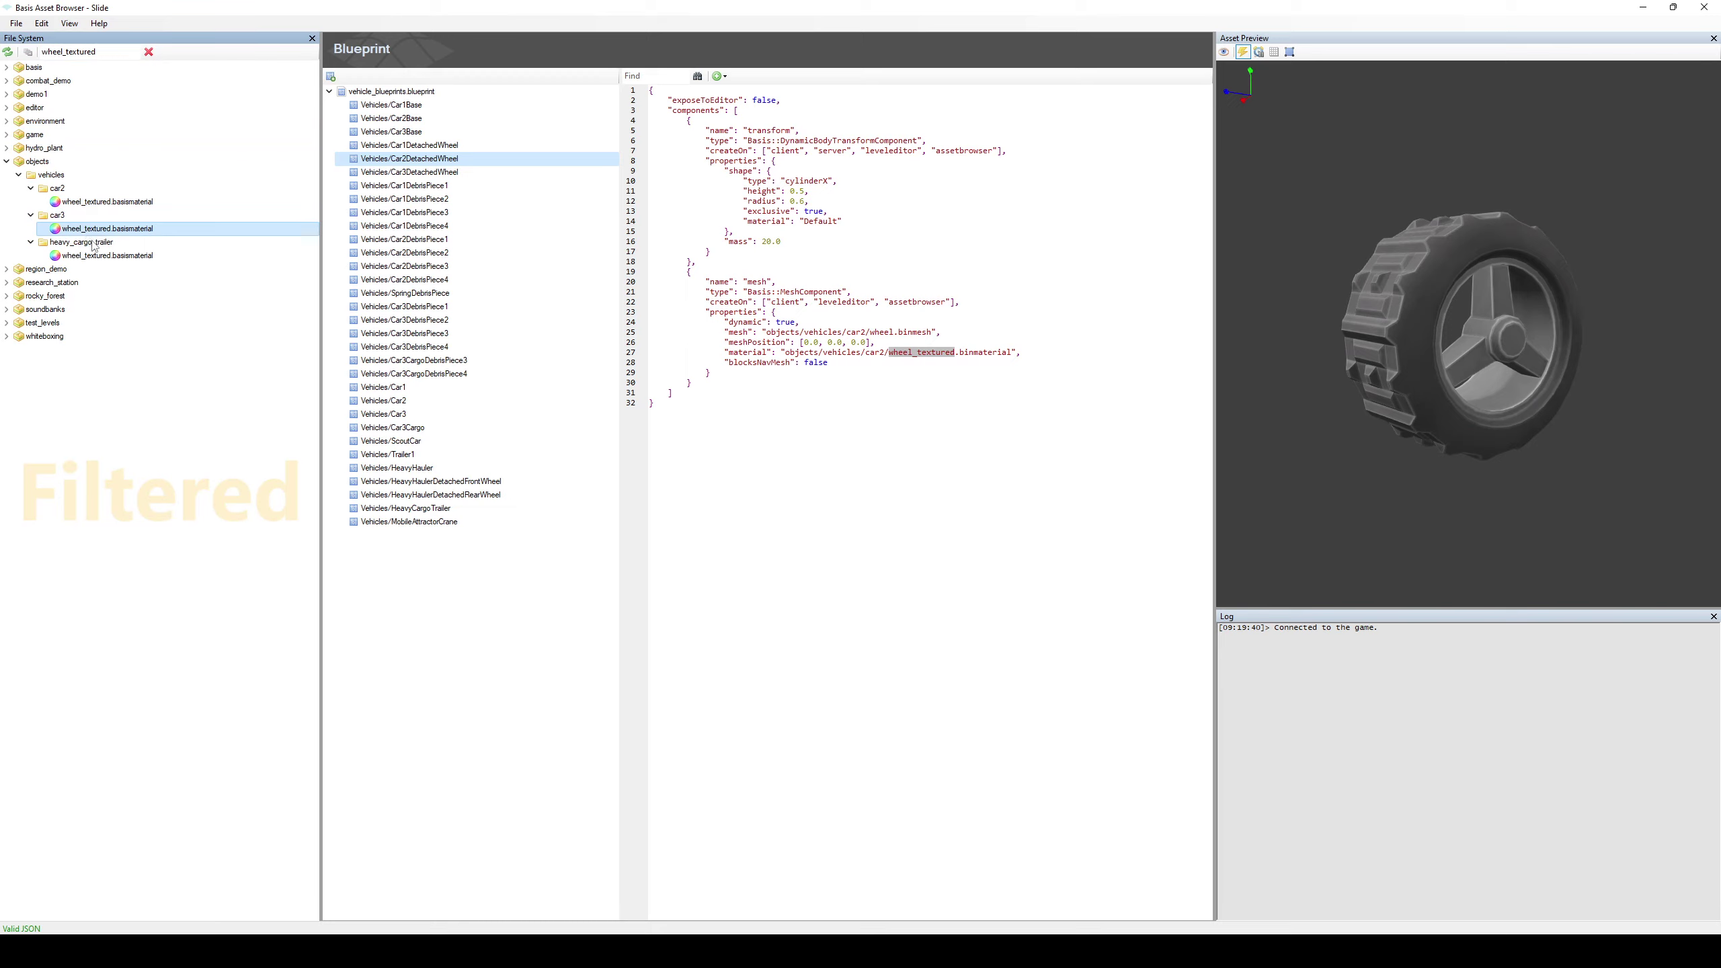
# Open car2's wheel_textured.basismaterial in Visual Studio Code and enlarge the editor's display by two zoom levels
pyautogui.click(95, 256)
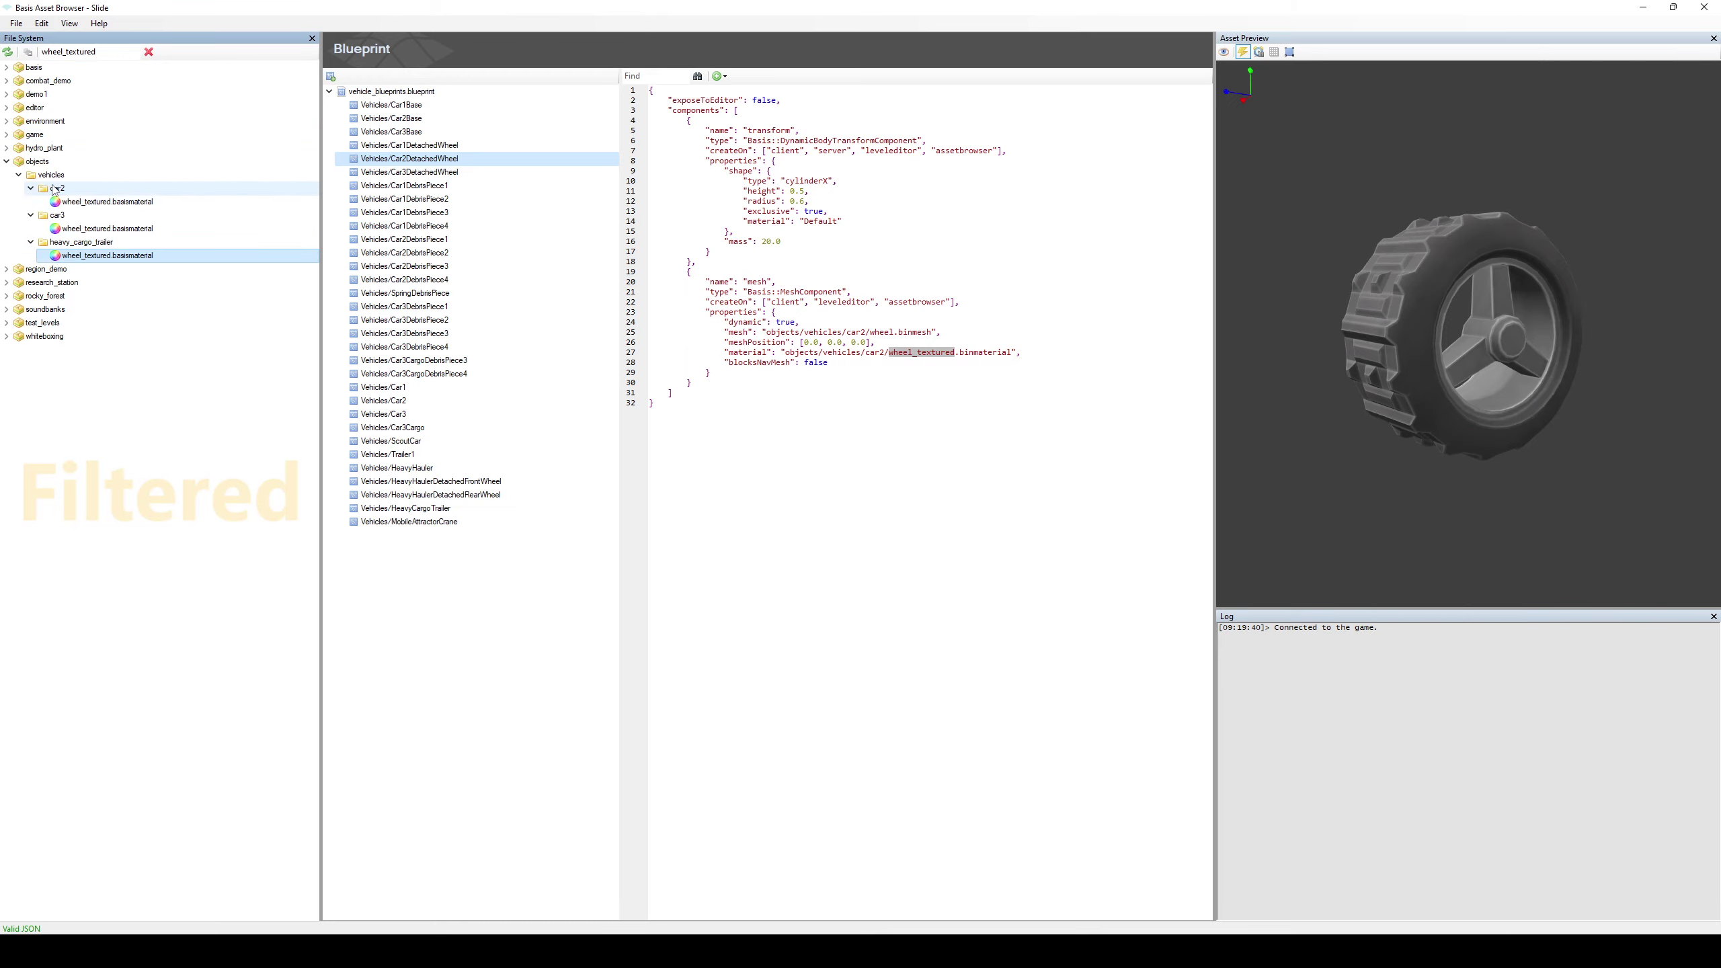
pyautogui.click(91, 203)
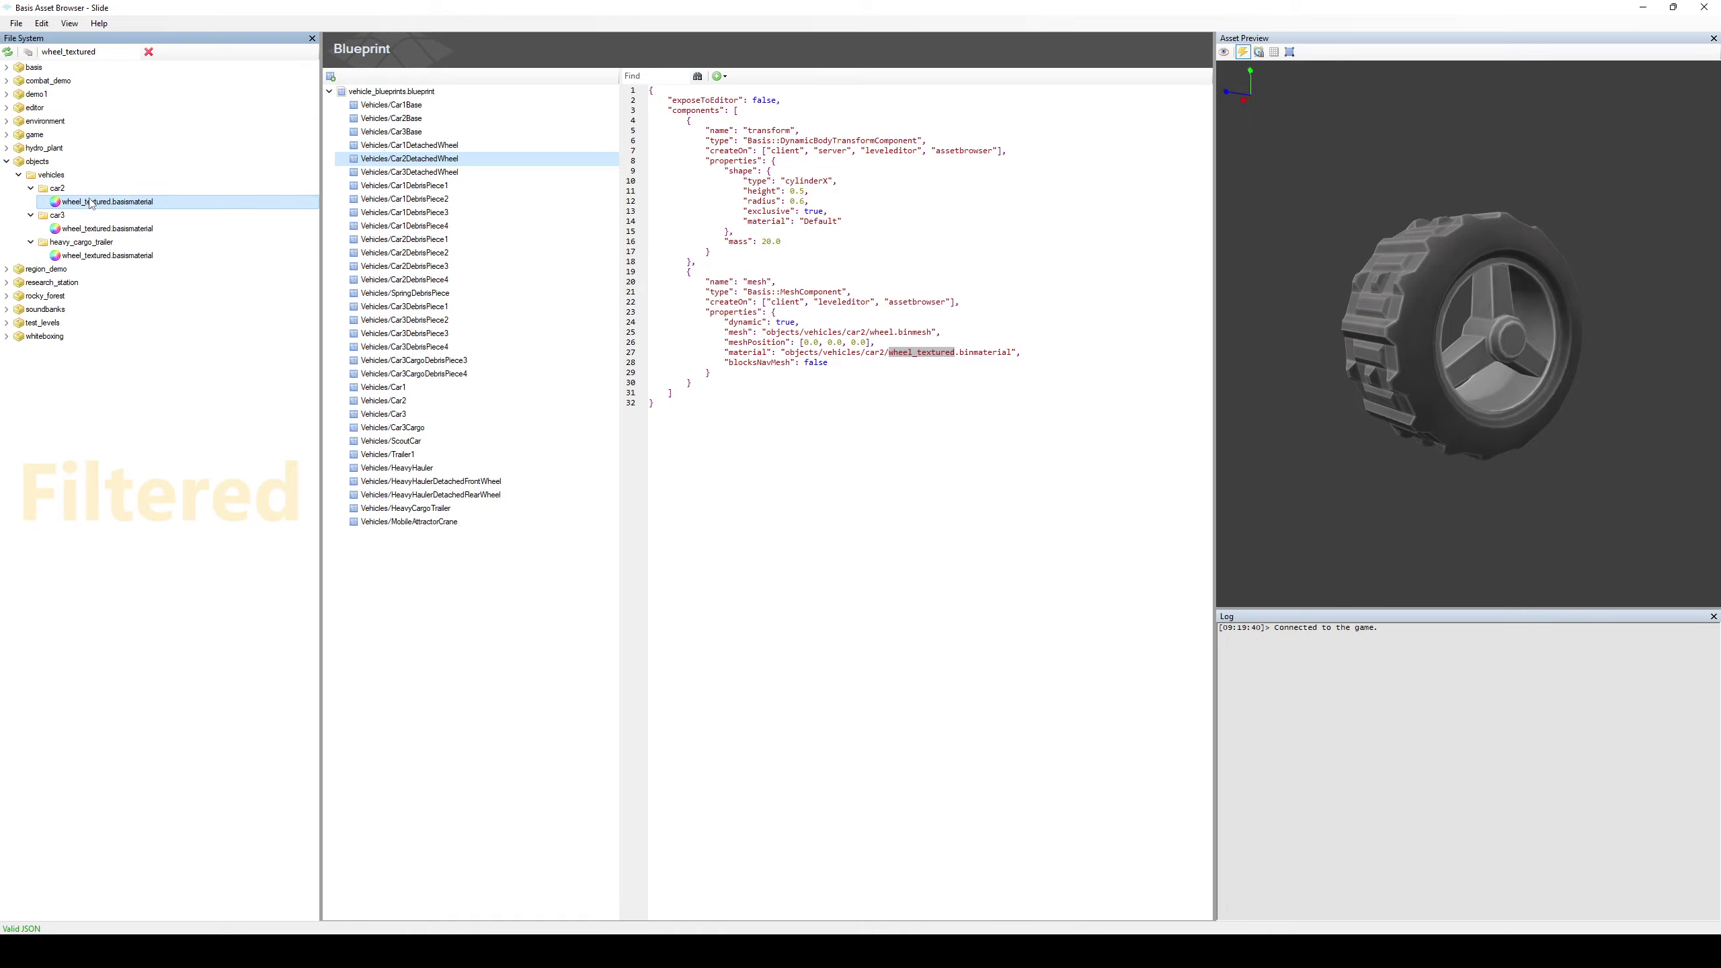
pyautogui.doubleClick(92, 202)
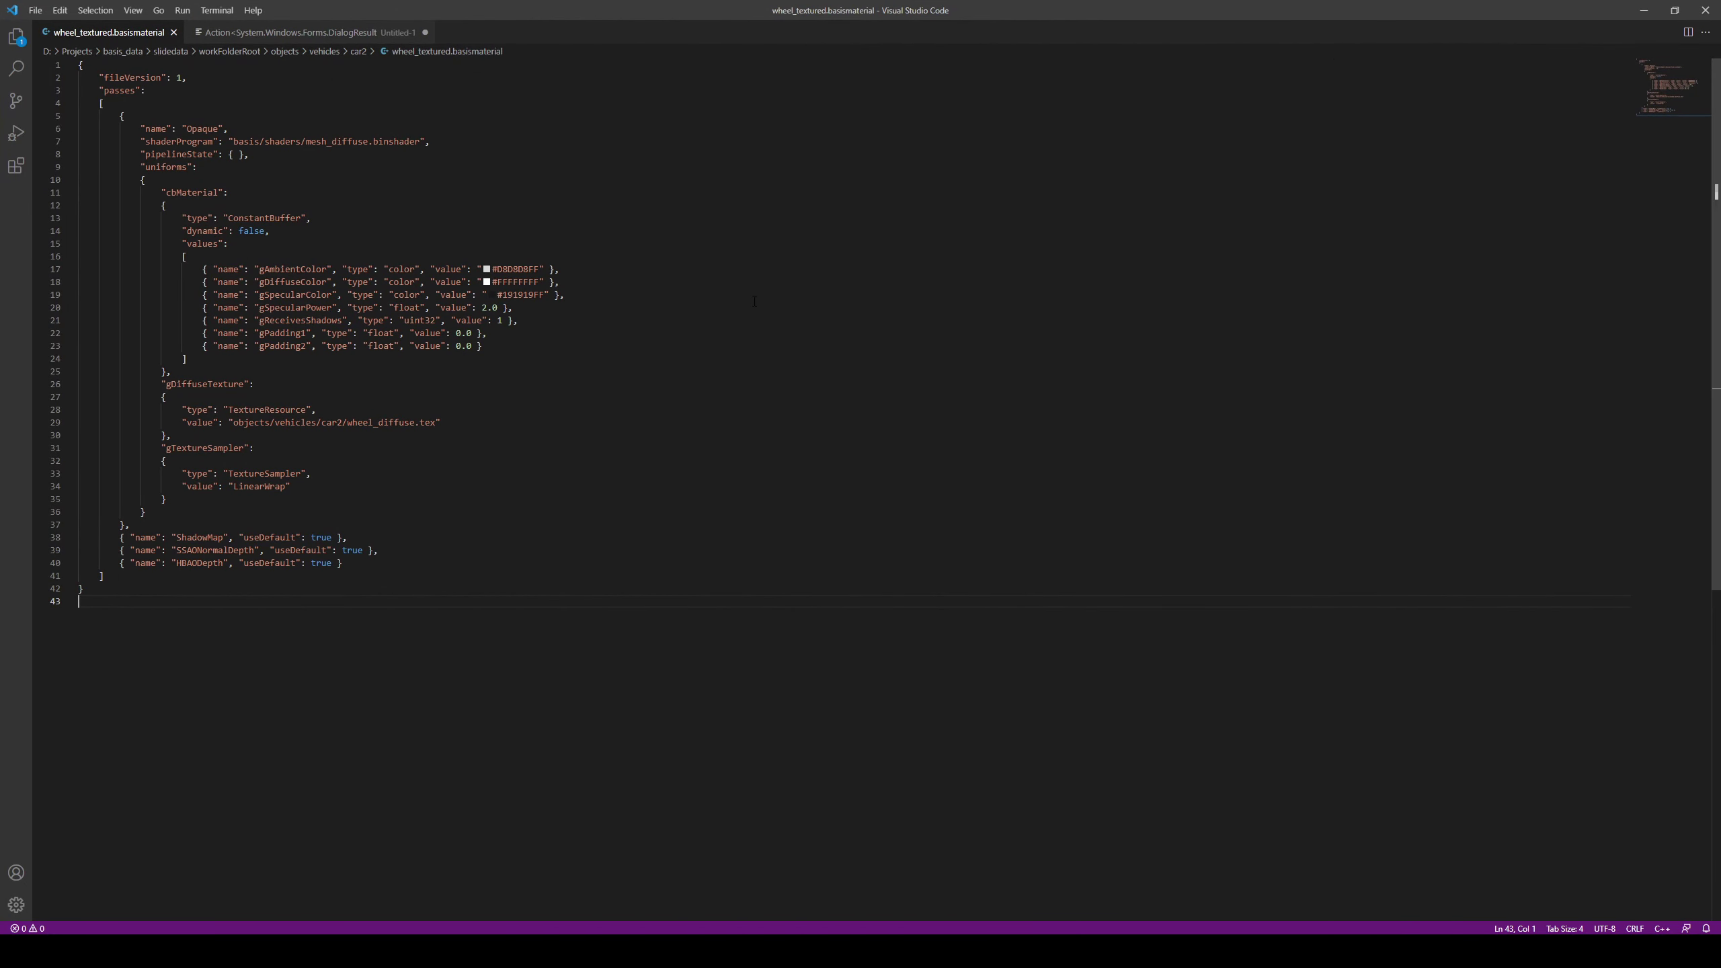
pyautogui.hotkey('ctrl', '=')
pyautogui.hotkey('ctrl', '=')
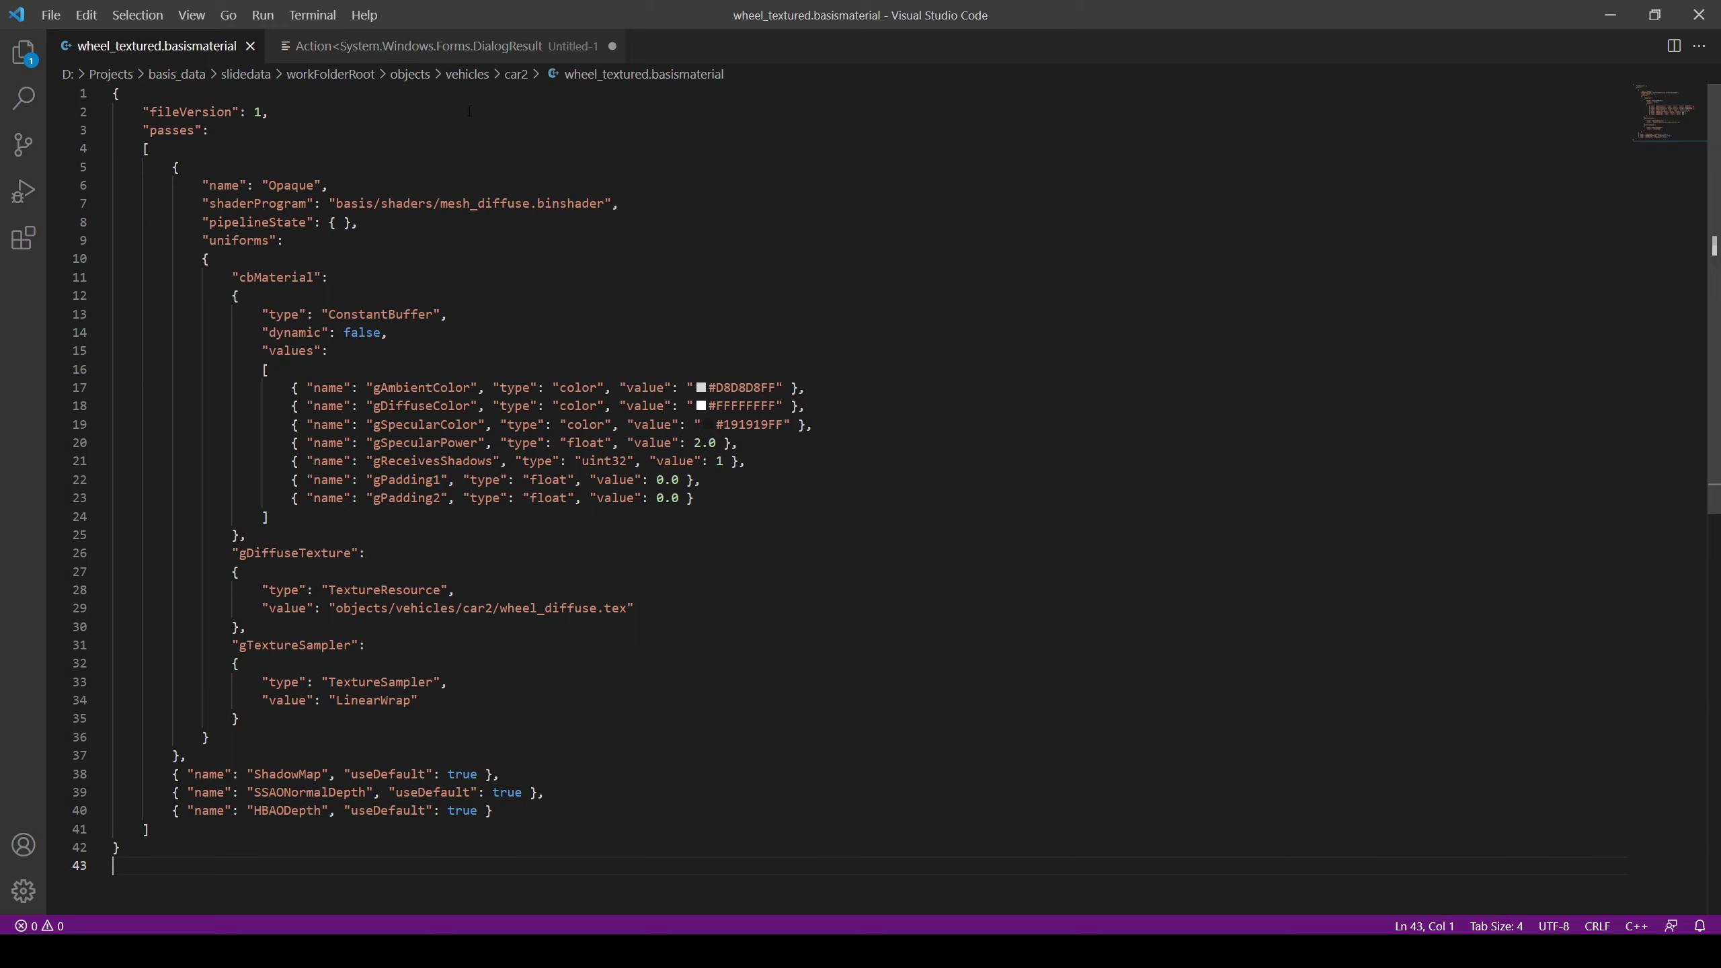
# Examine the material's passes block, going through the Opaque pass's name, shaderProgram and pipelineState entries
pyautogui.moveTo(469, 110); pyautogui.dragTo(673, 827)
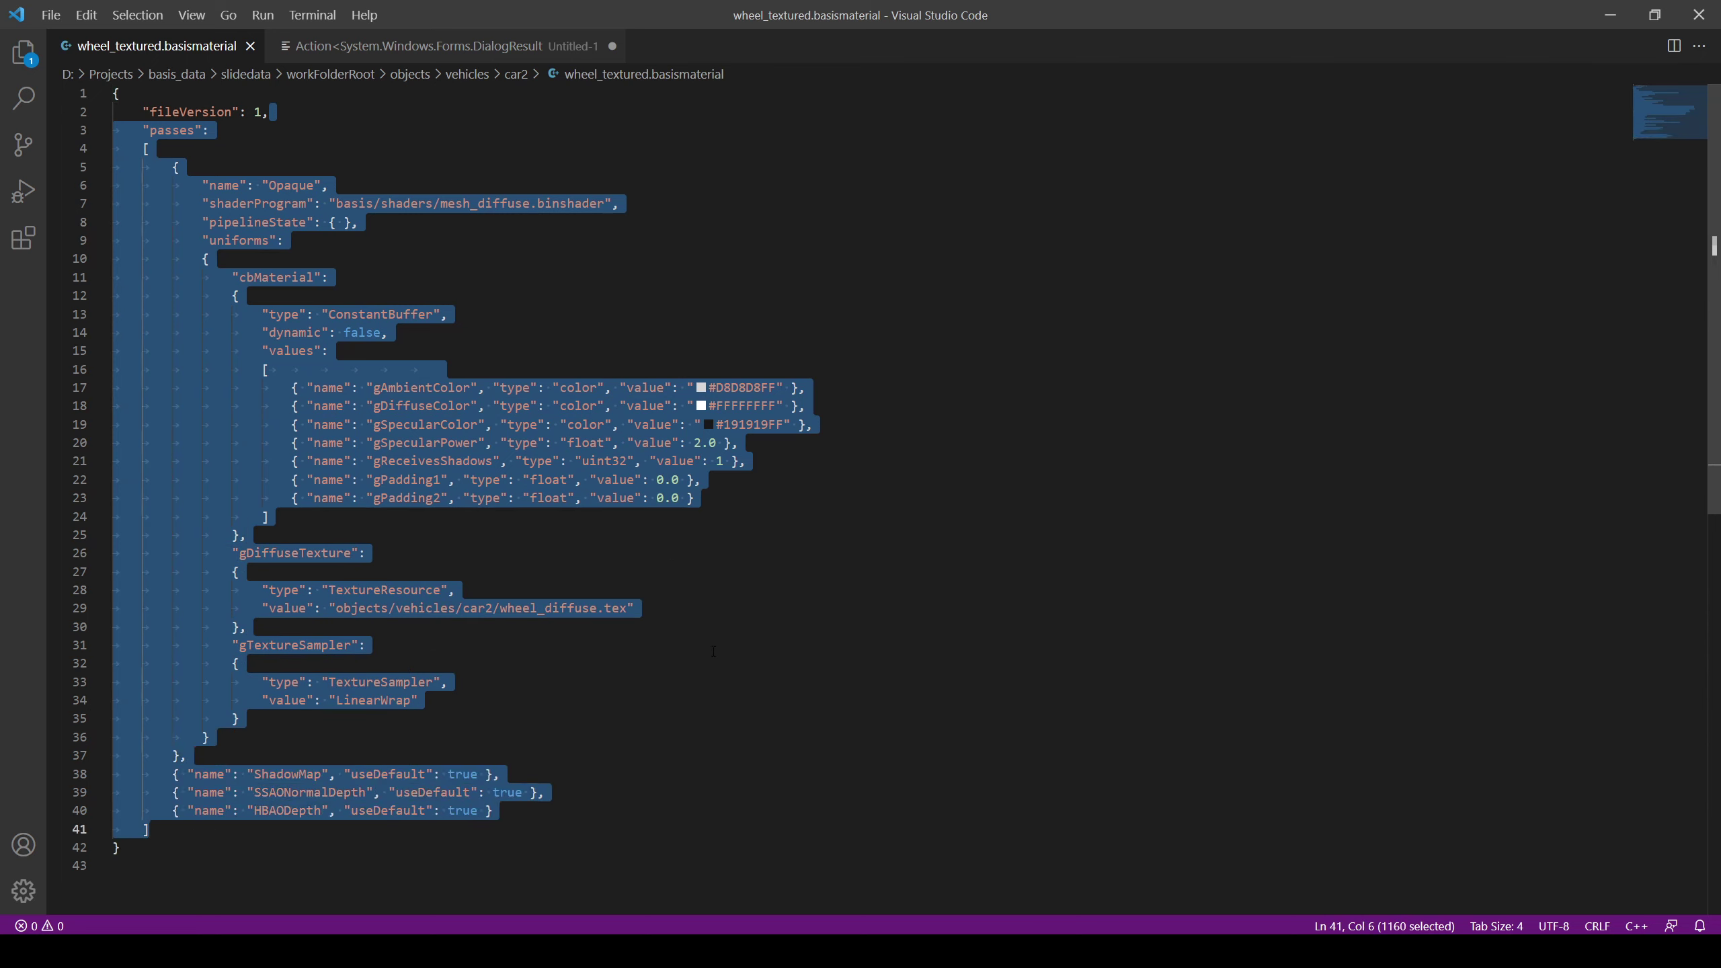
pyautogui.click(713, 651)
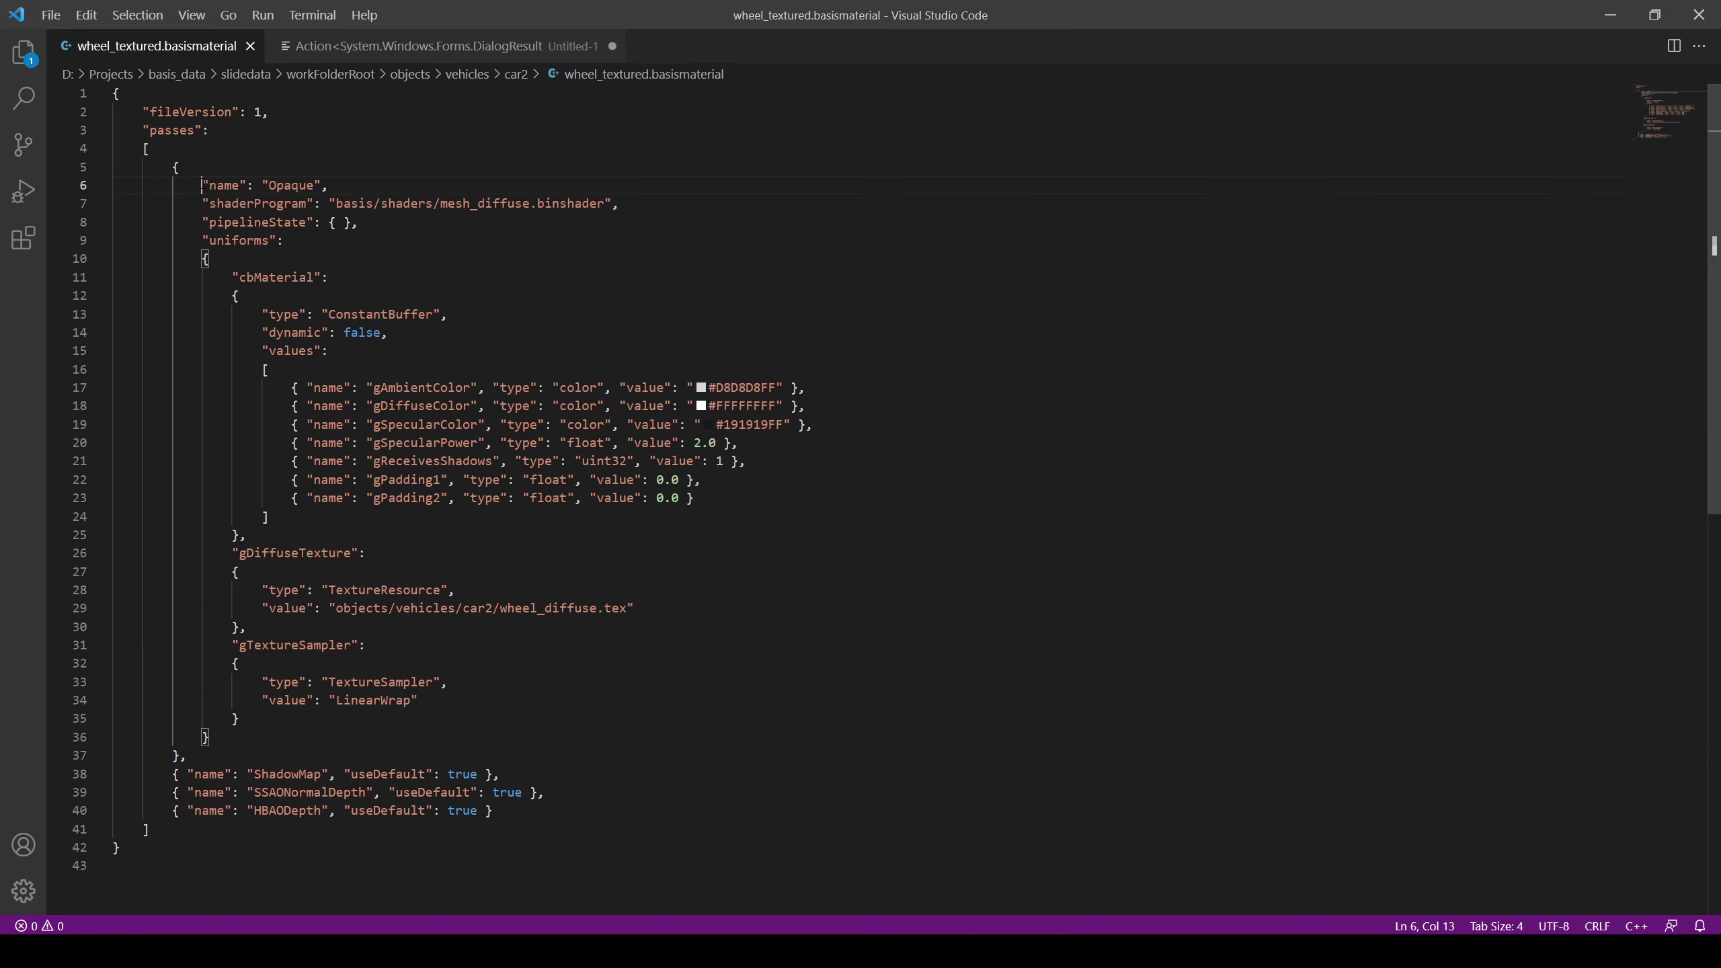
pyautogui.moveTo(202, 185); pyautogui.dragTo(332, 185)
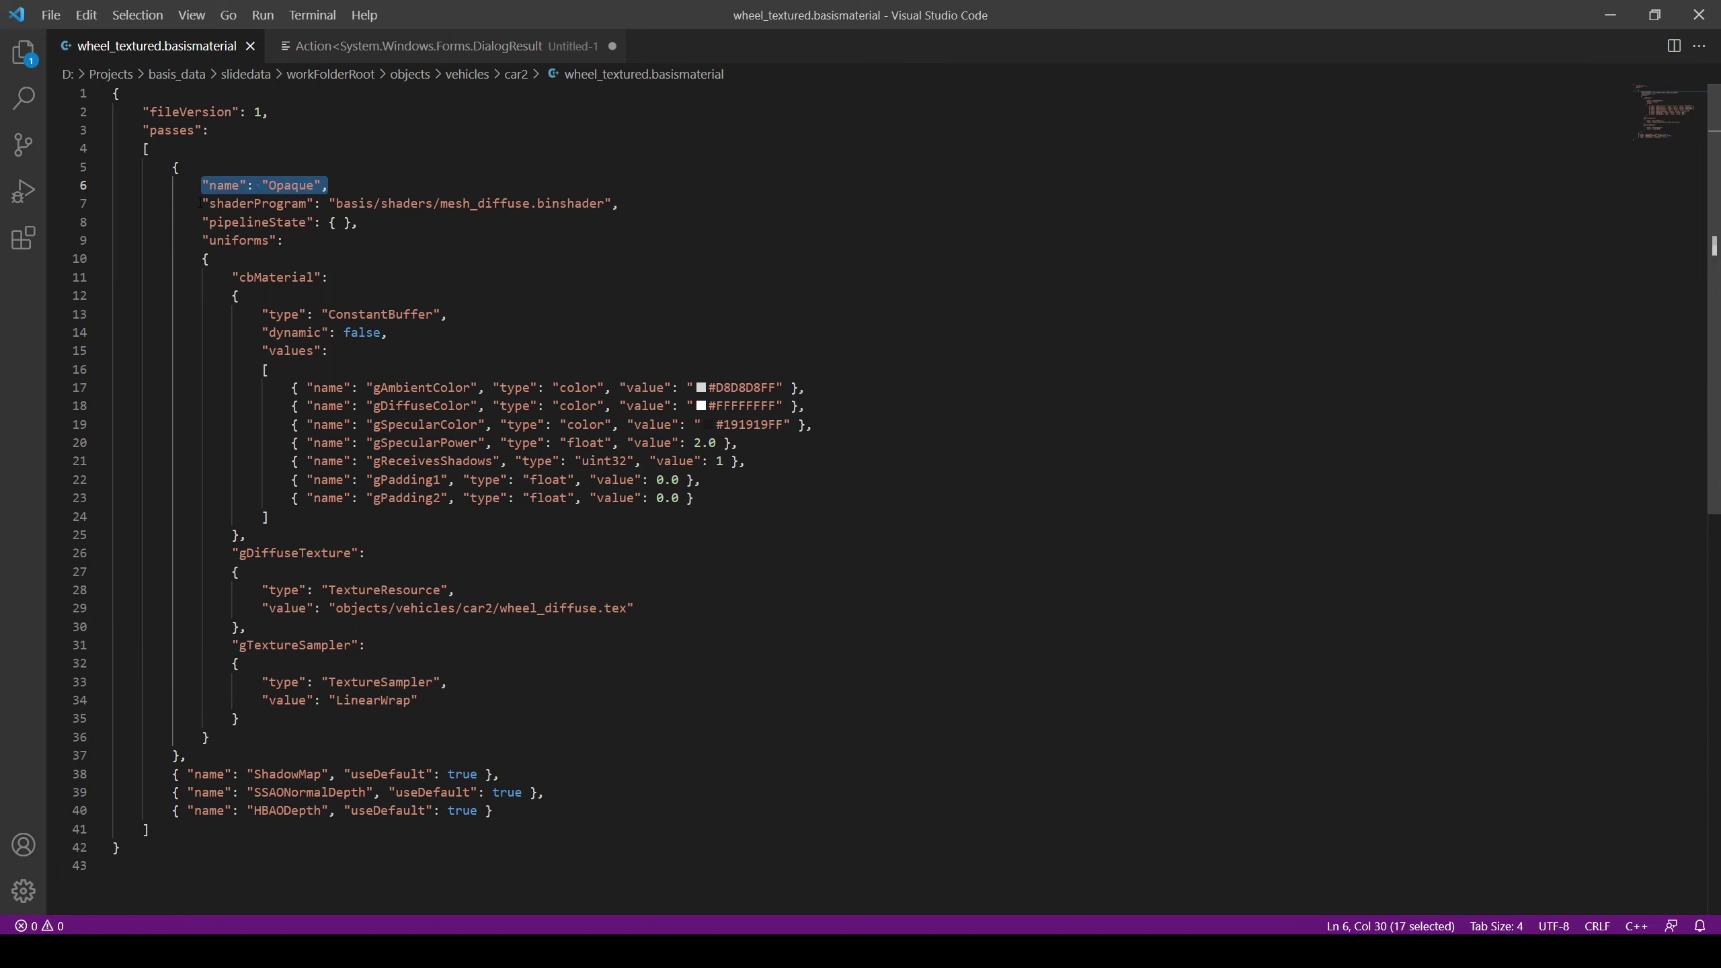
pyautogui.moveTo(202, 204); pyautogui.dragTo(666, 205)
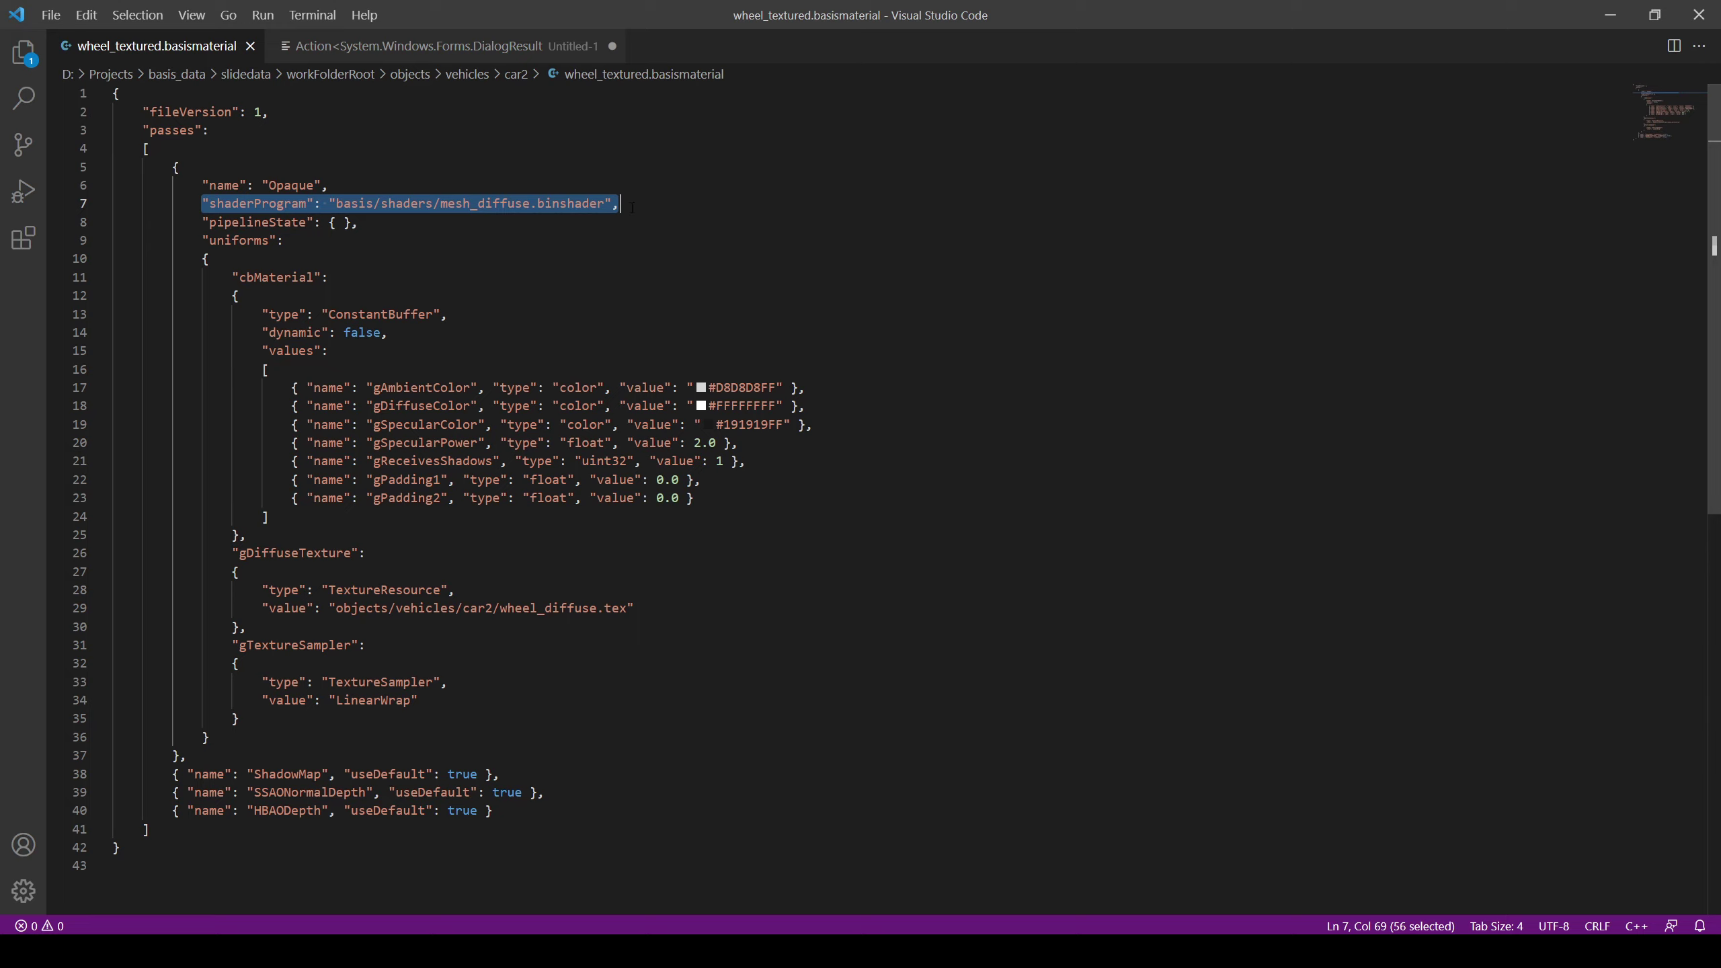
pyautogui.moveTo(373, 224); pyautogui.dragTo(202, 223)
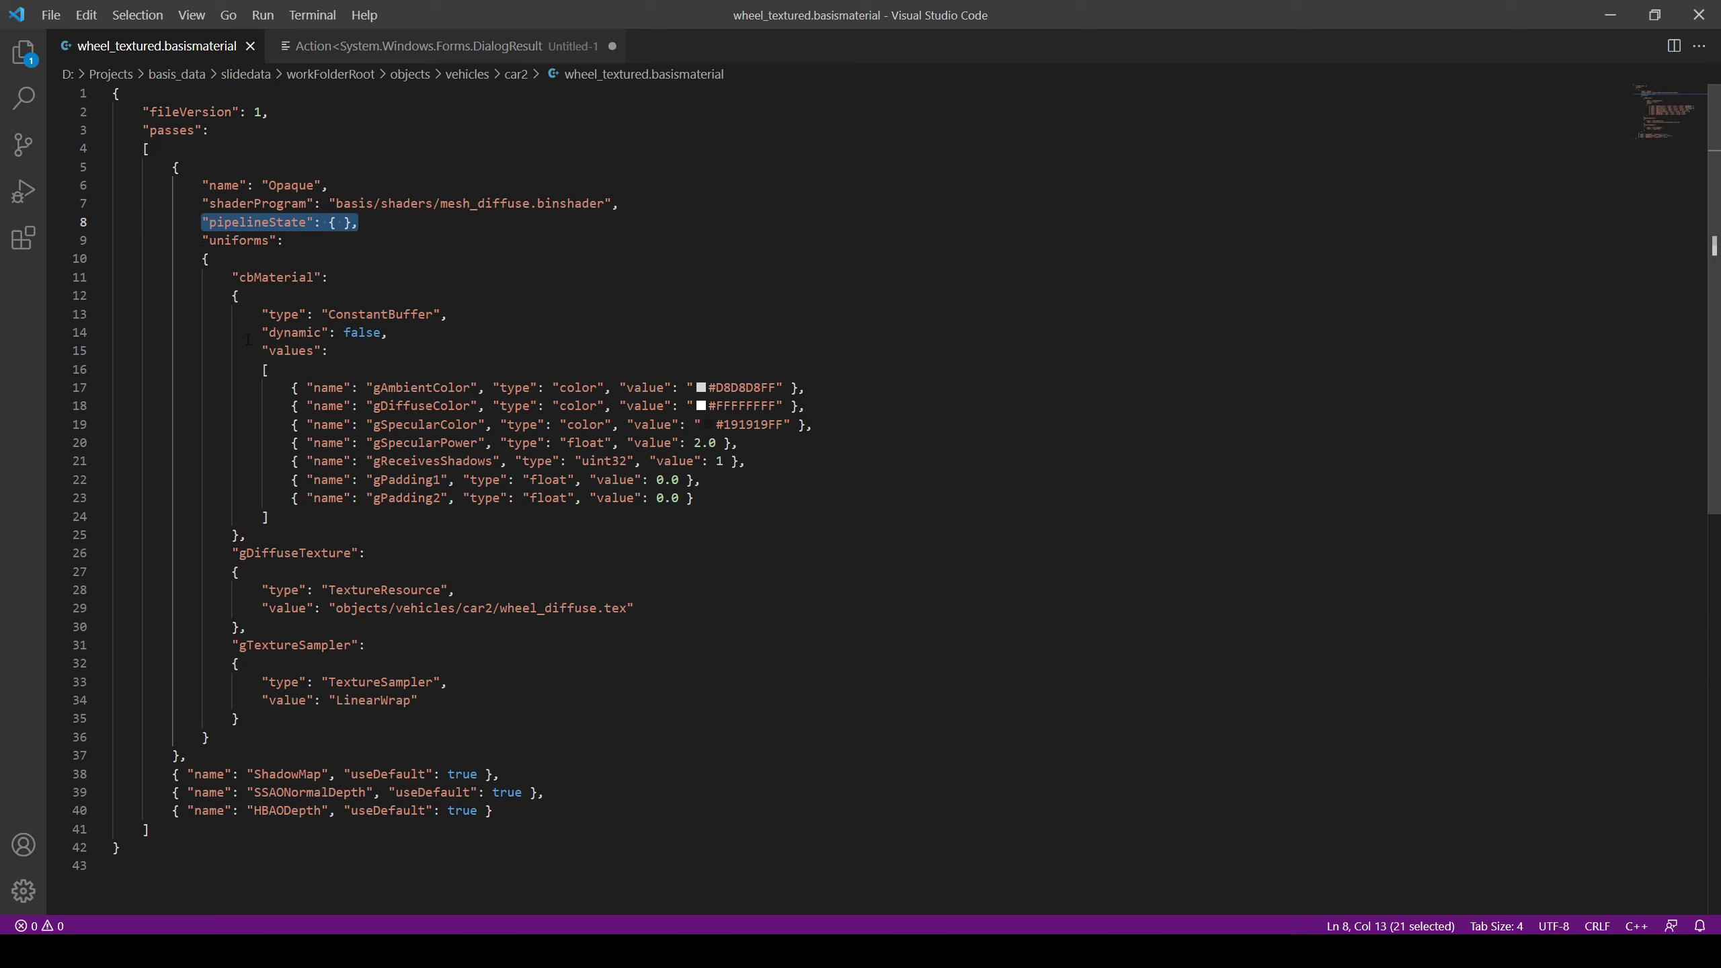
# Examine the cbMaterial constant buffer, including its color values, gSpecularPower, gReceivesShadows and the two padding entries
pyautogui.moveTo(232, 277)
pyautogui.mouseDown()
pyautogui.moveTo(266, 536)
pyautogui.moveTo(233, 277)
pyautogui.mouseUp()
pyautogui.click(266, 535)
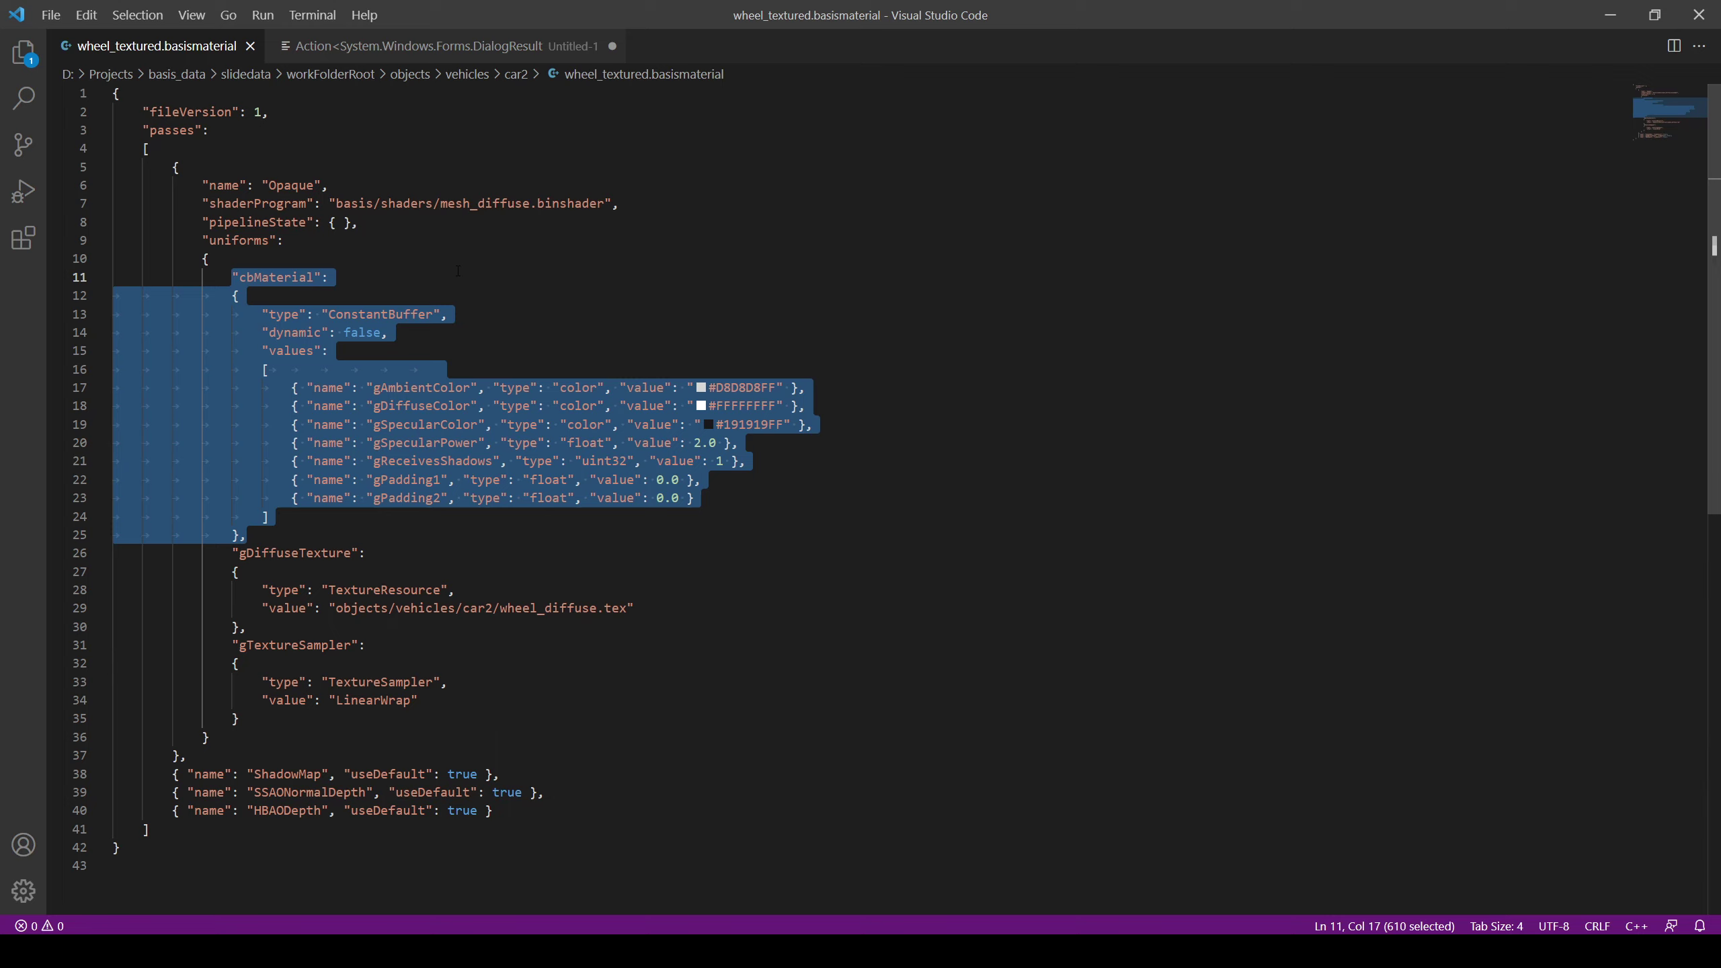
pyautogui.click(672, 295)
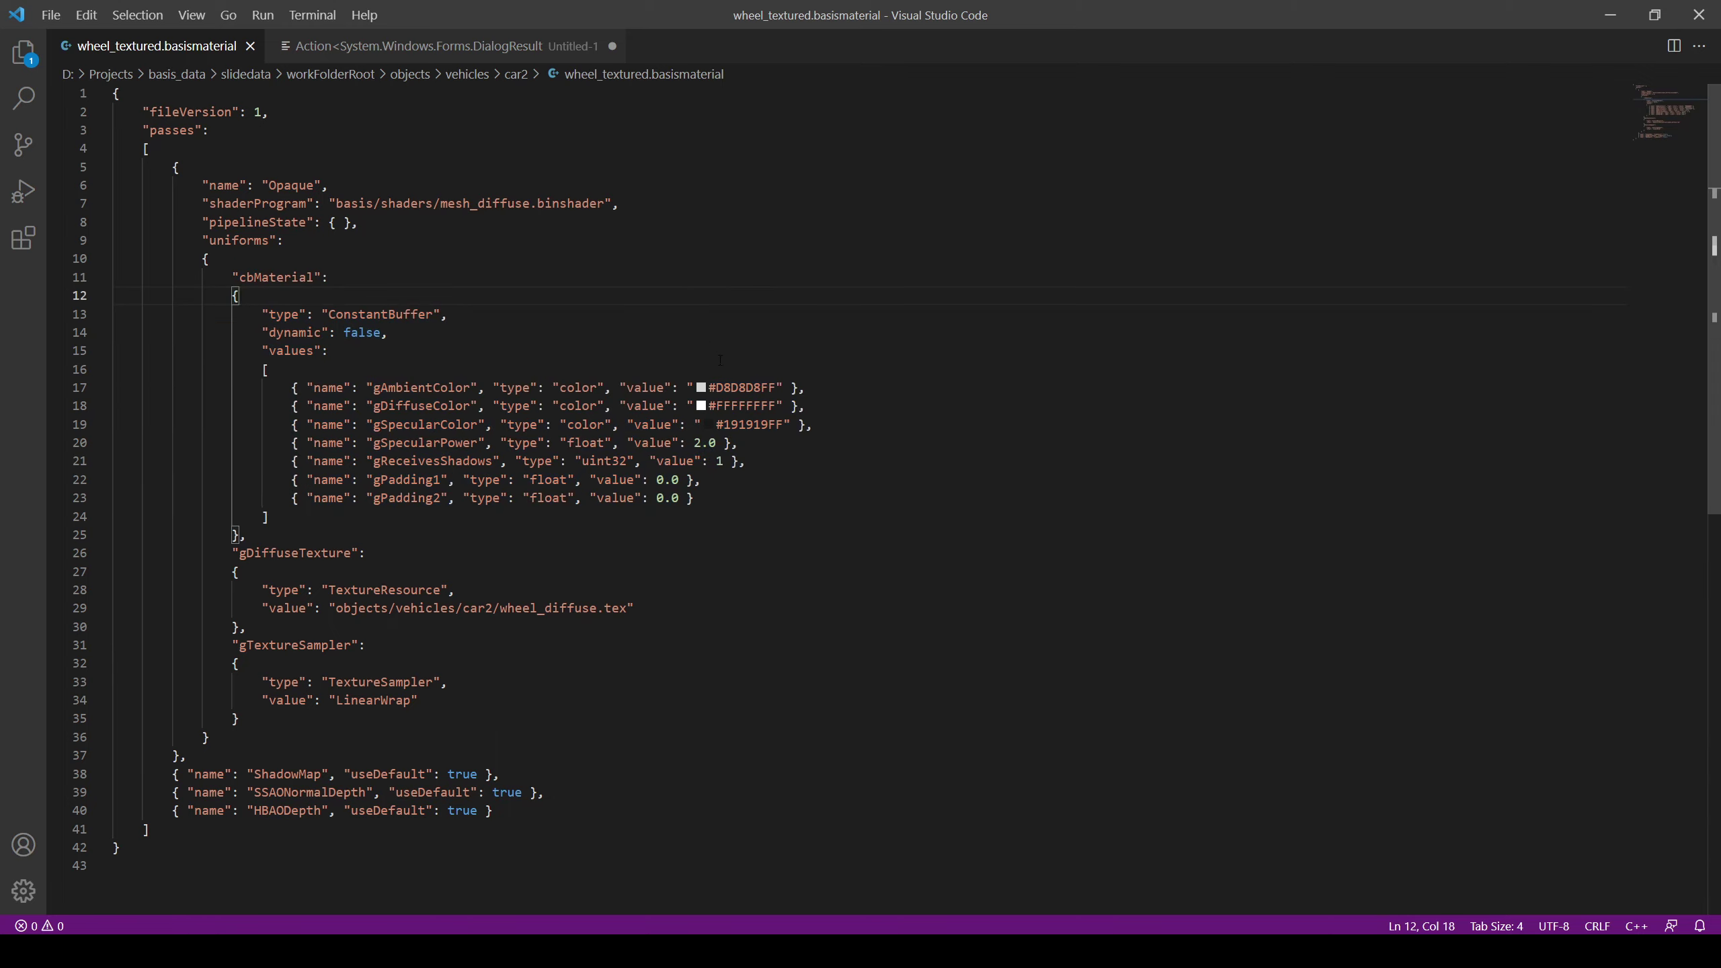
pyautogui.moveTo(537, 387); pyautogui.dragTo(851, 423)
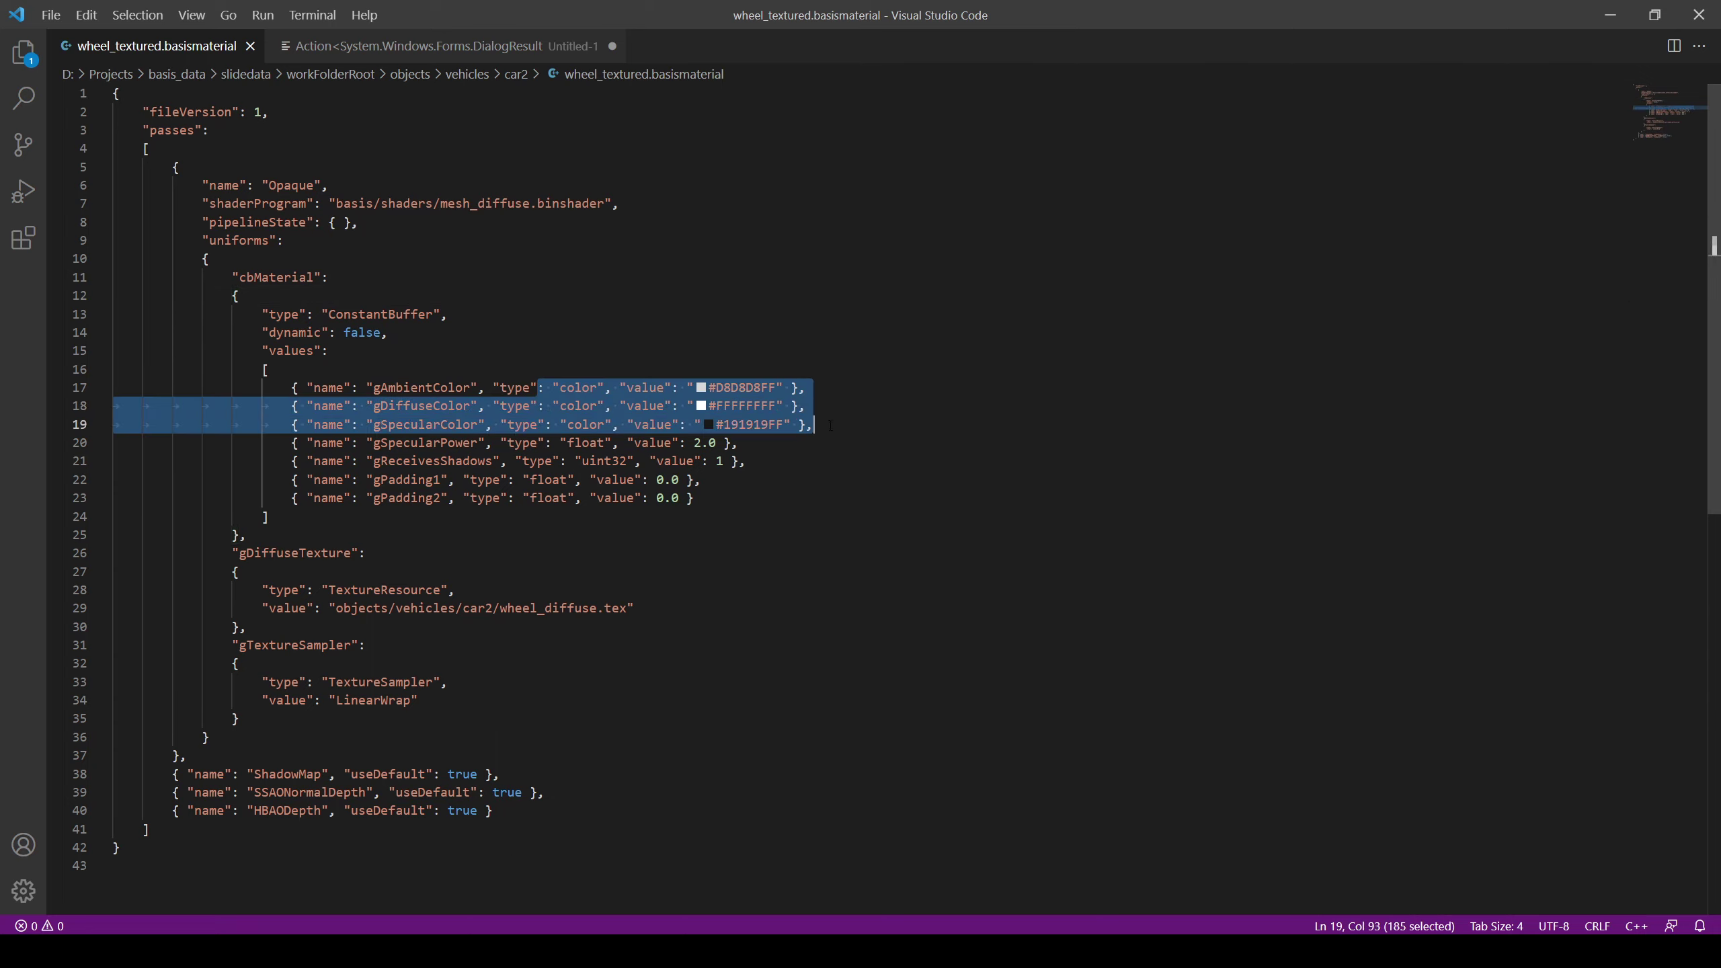
pyautogui.doubleClick(400, 442)
pyautogui.doubleClick(413, 461)
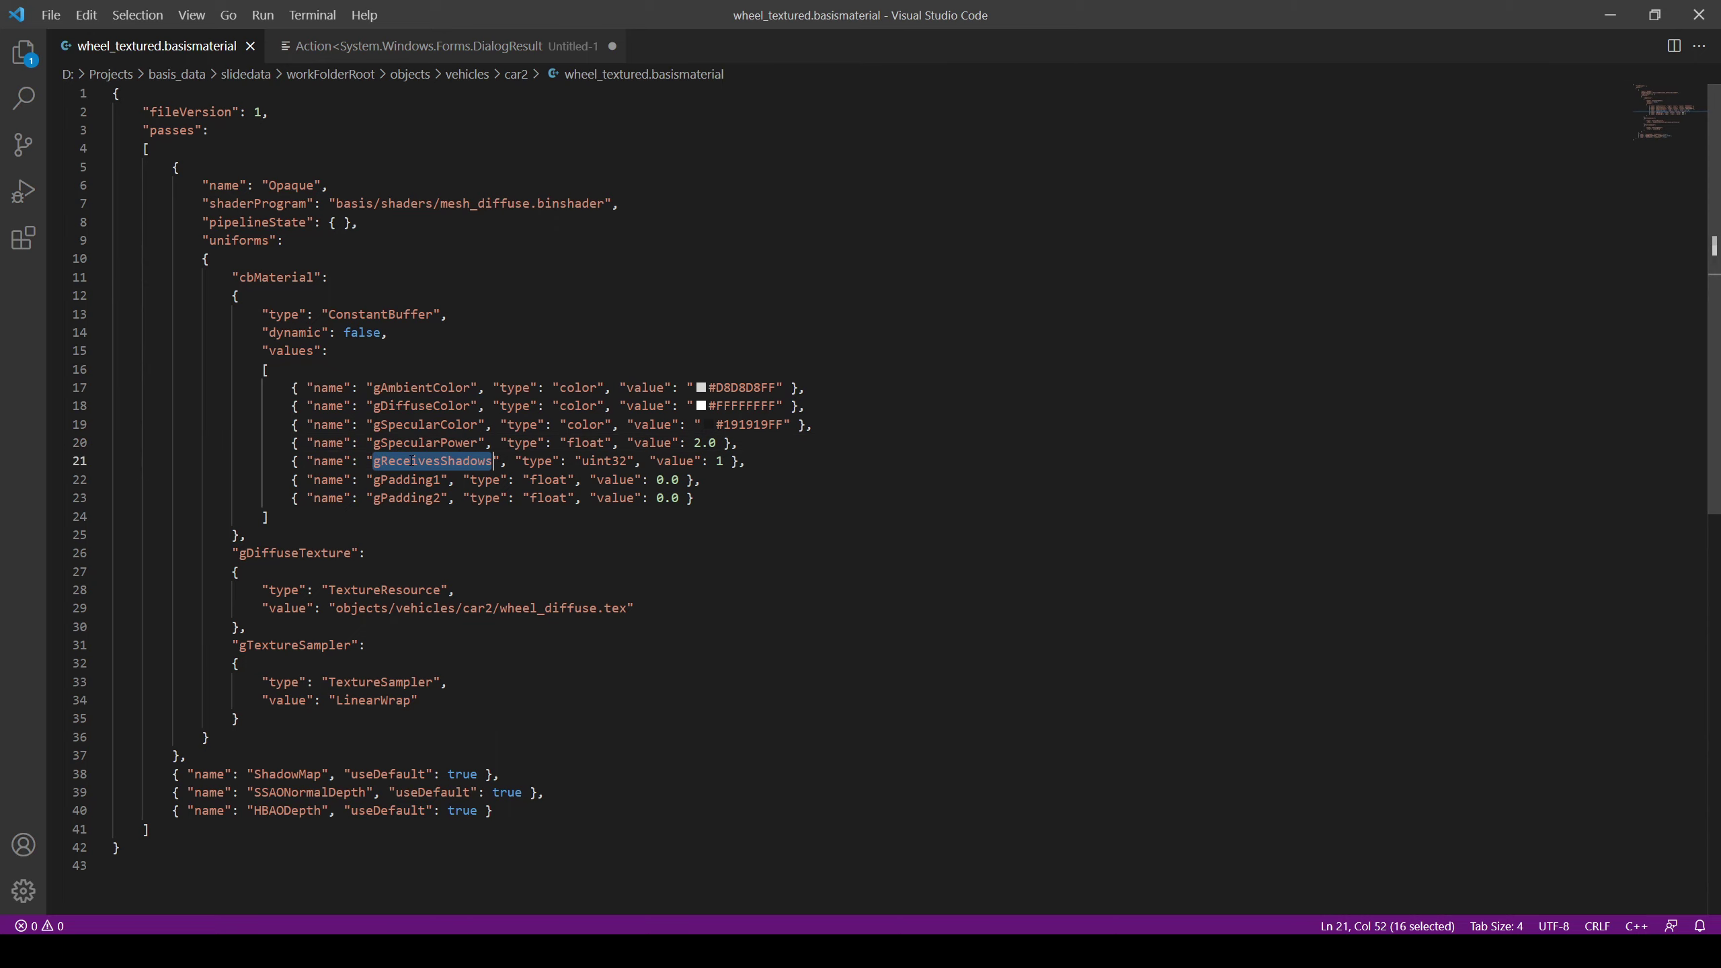
pyautogui.moveTo(775, 461); pyautogui.dragTo(293, 460)
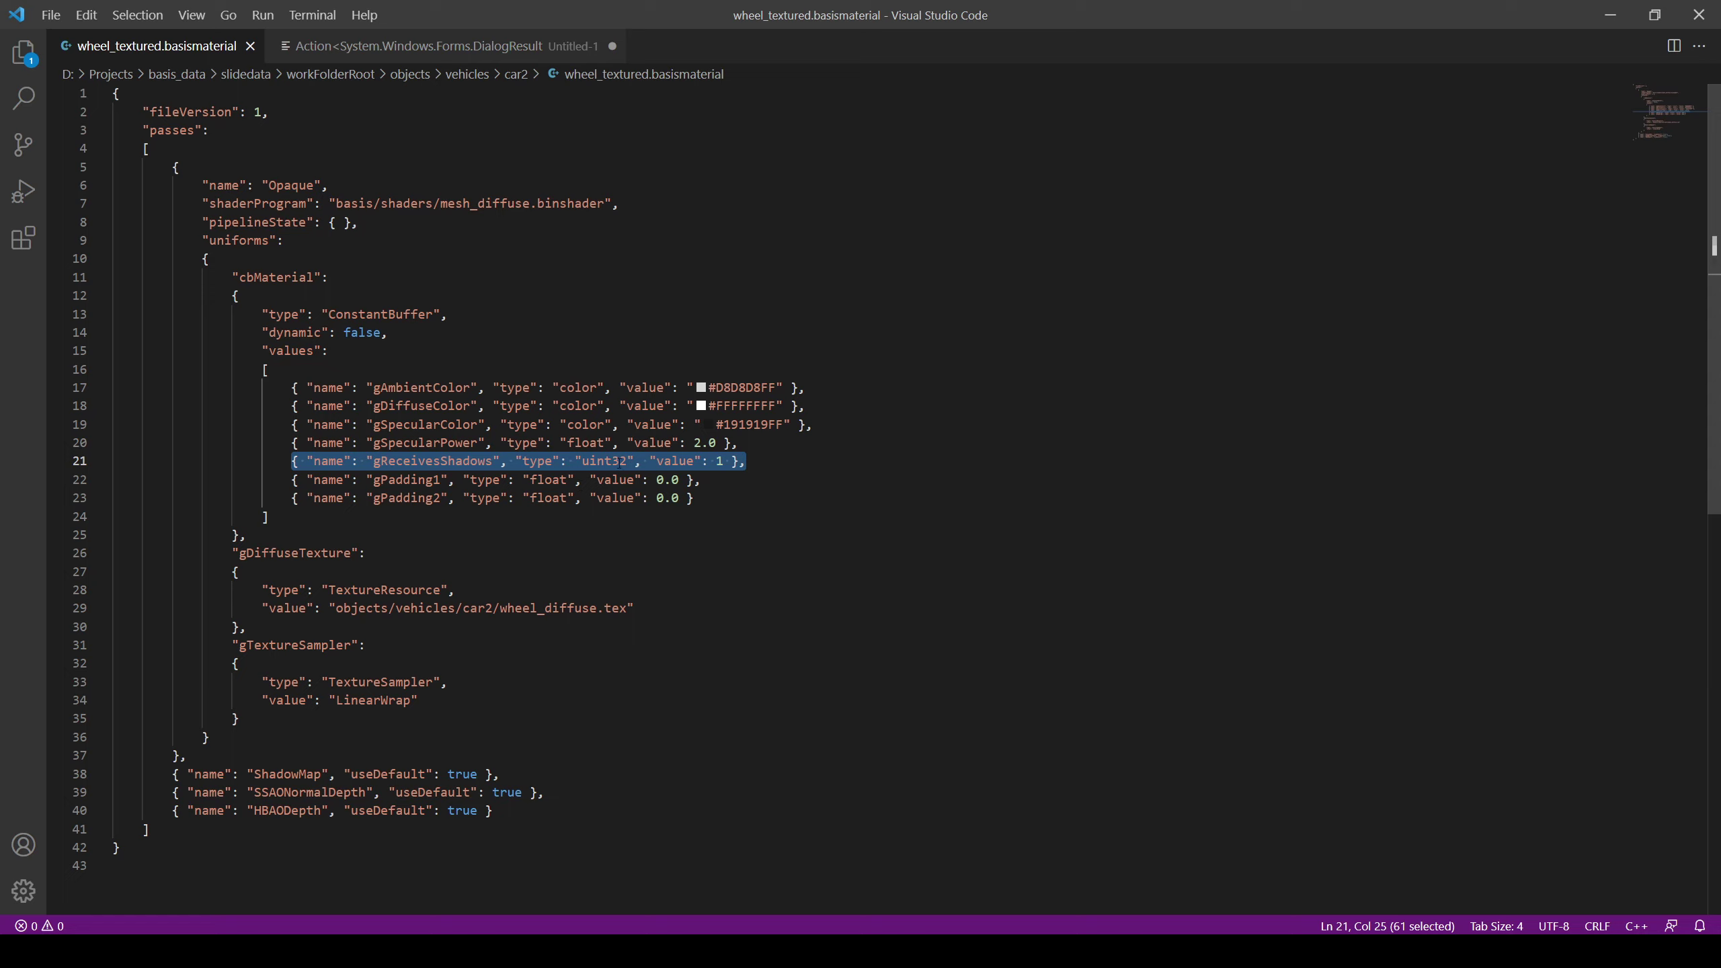
pyautogui.moveTo(292, 480); pyautogui.dragTo(782, 495)
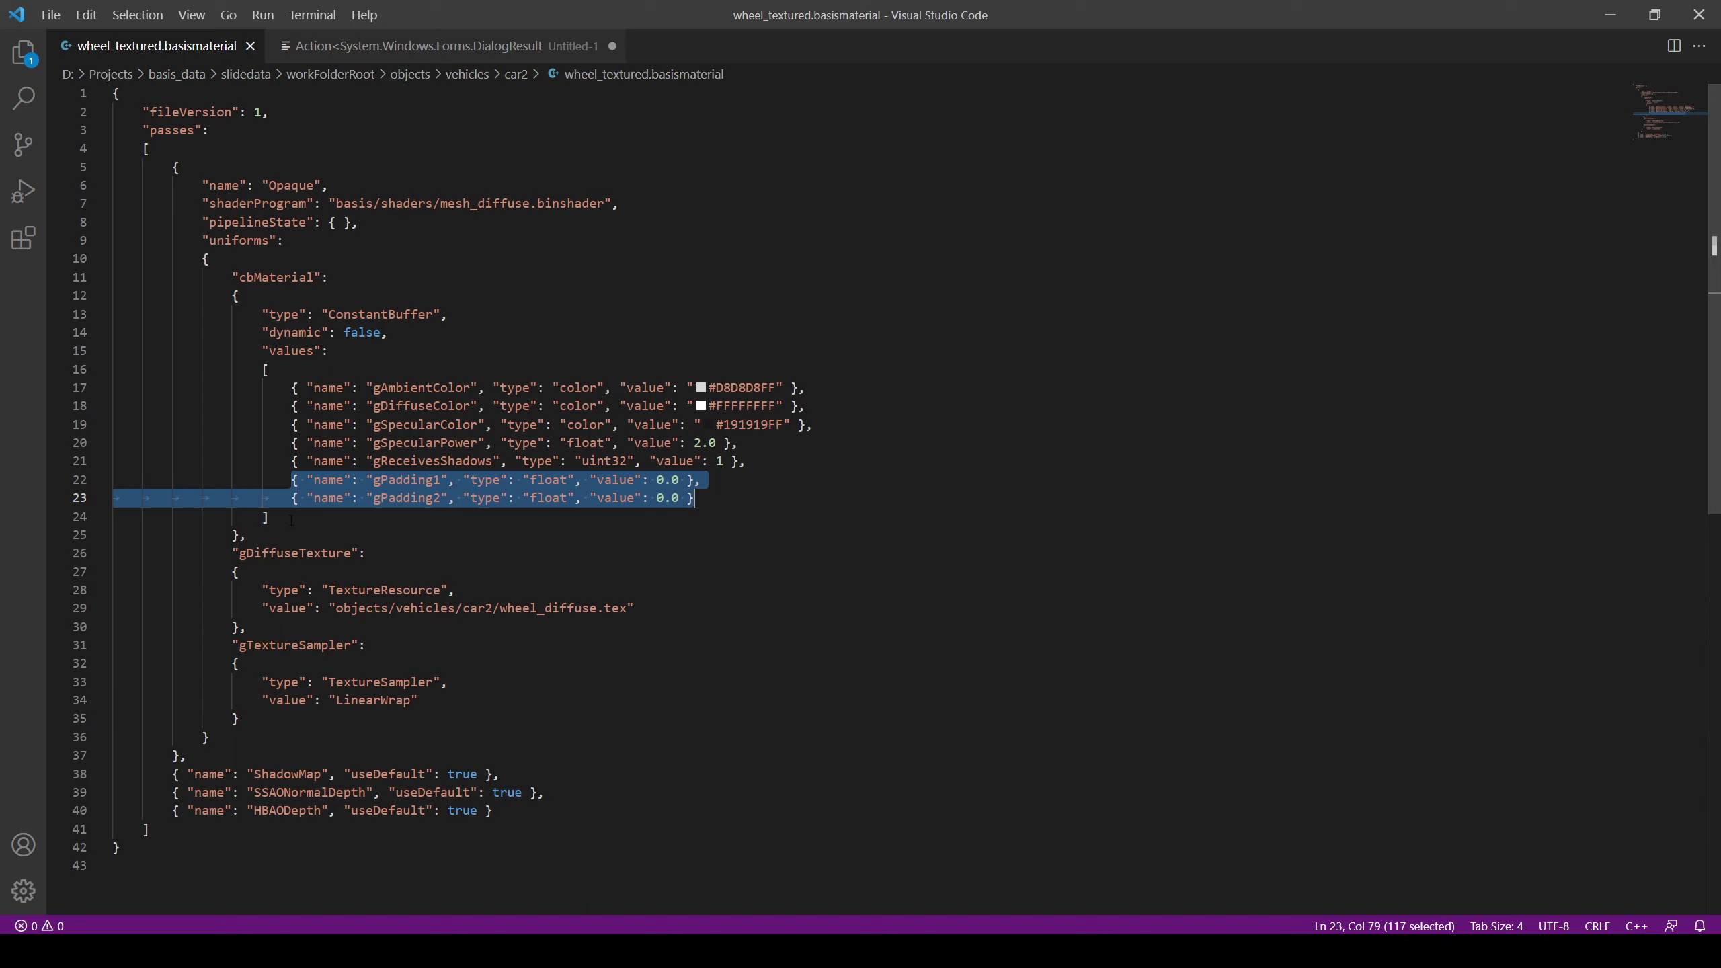
pyautogui.moveTo(266, 536); pyautogui.dragTo(256, 292)
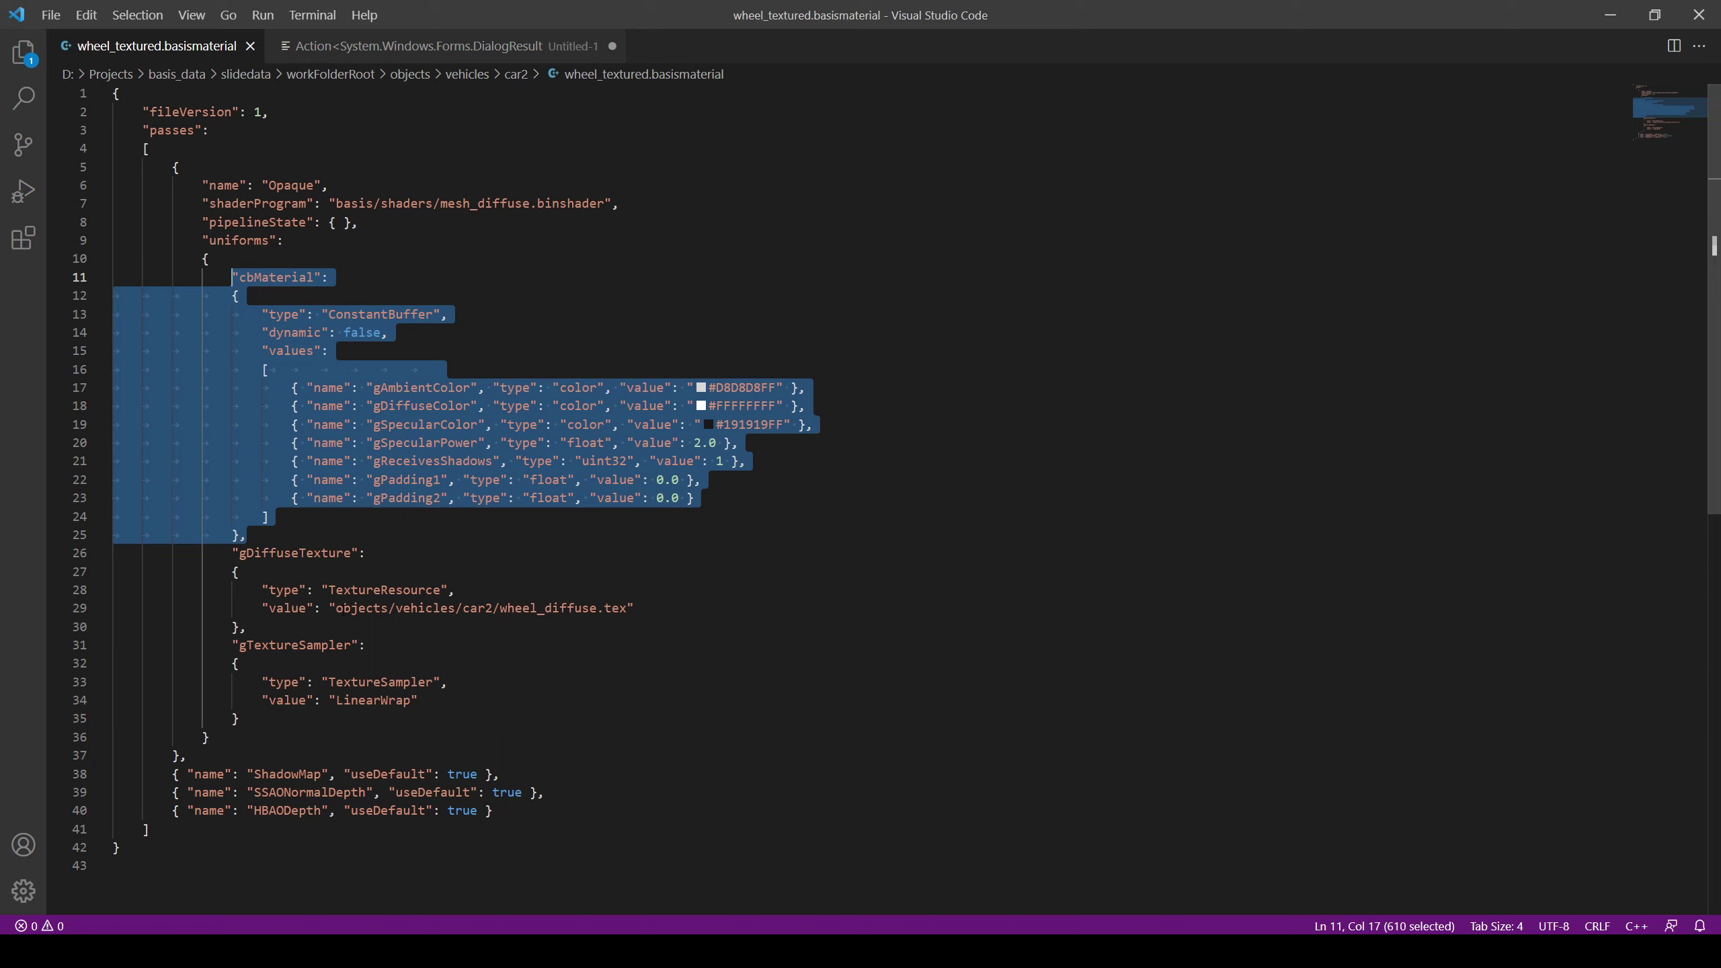
# Examine the texture path under gDiffuseTexture and the sampler value under gTextureSampler
pyautogui.moveTo(337, 609); pyautogui.dragTo(628, 609)
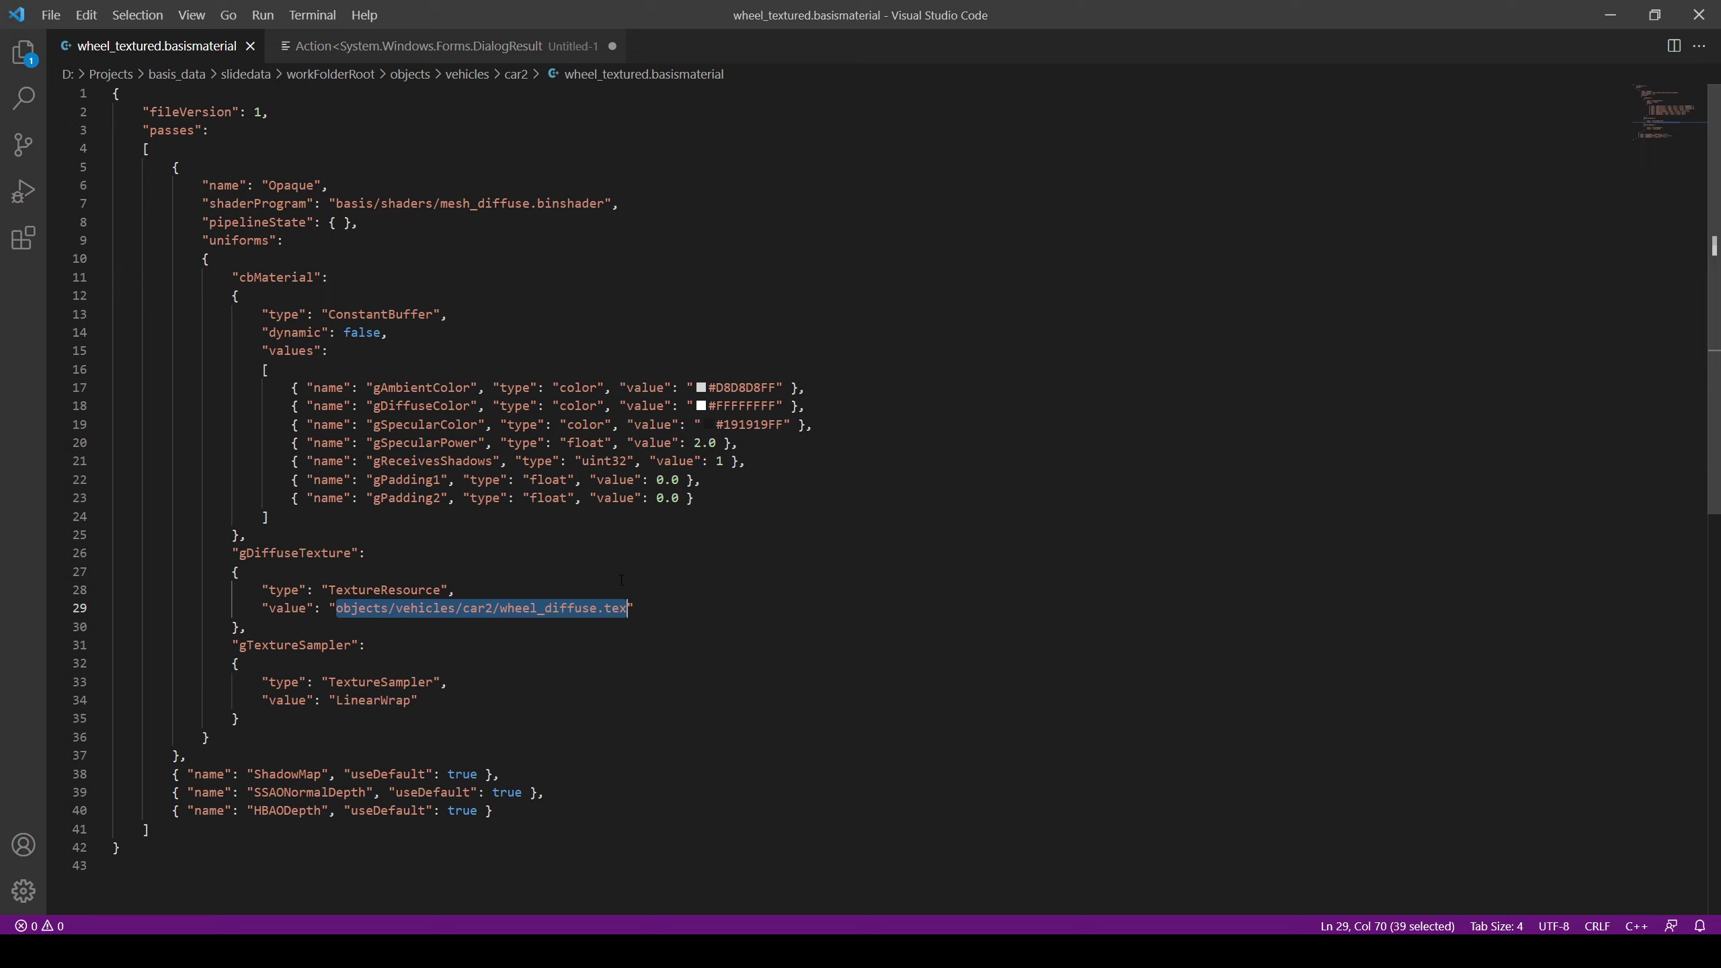
pyautogui.doubleClick(350, 701)
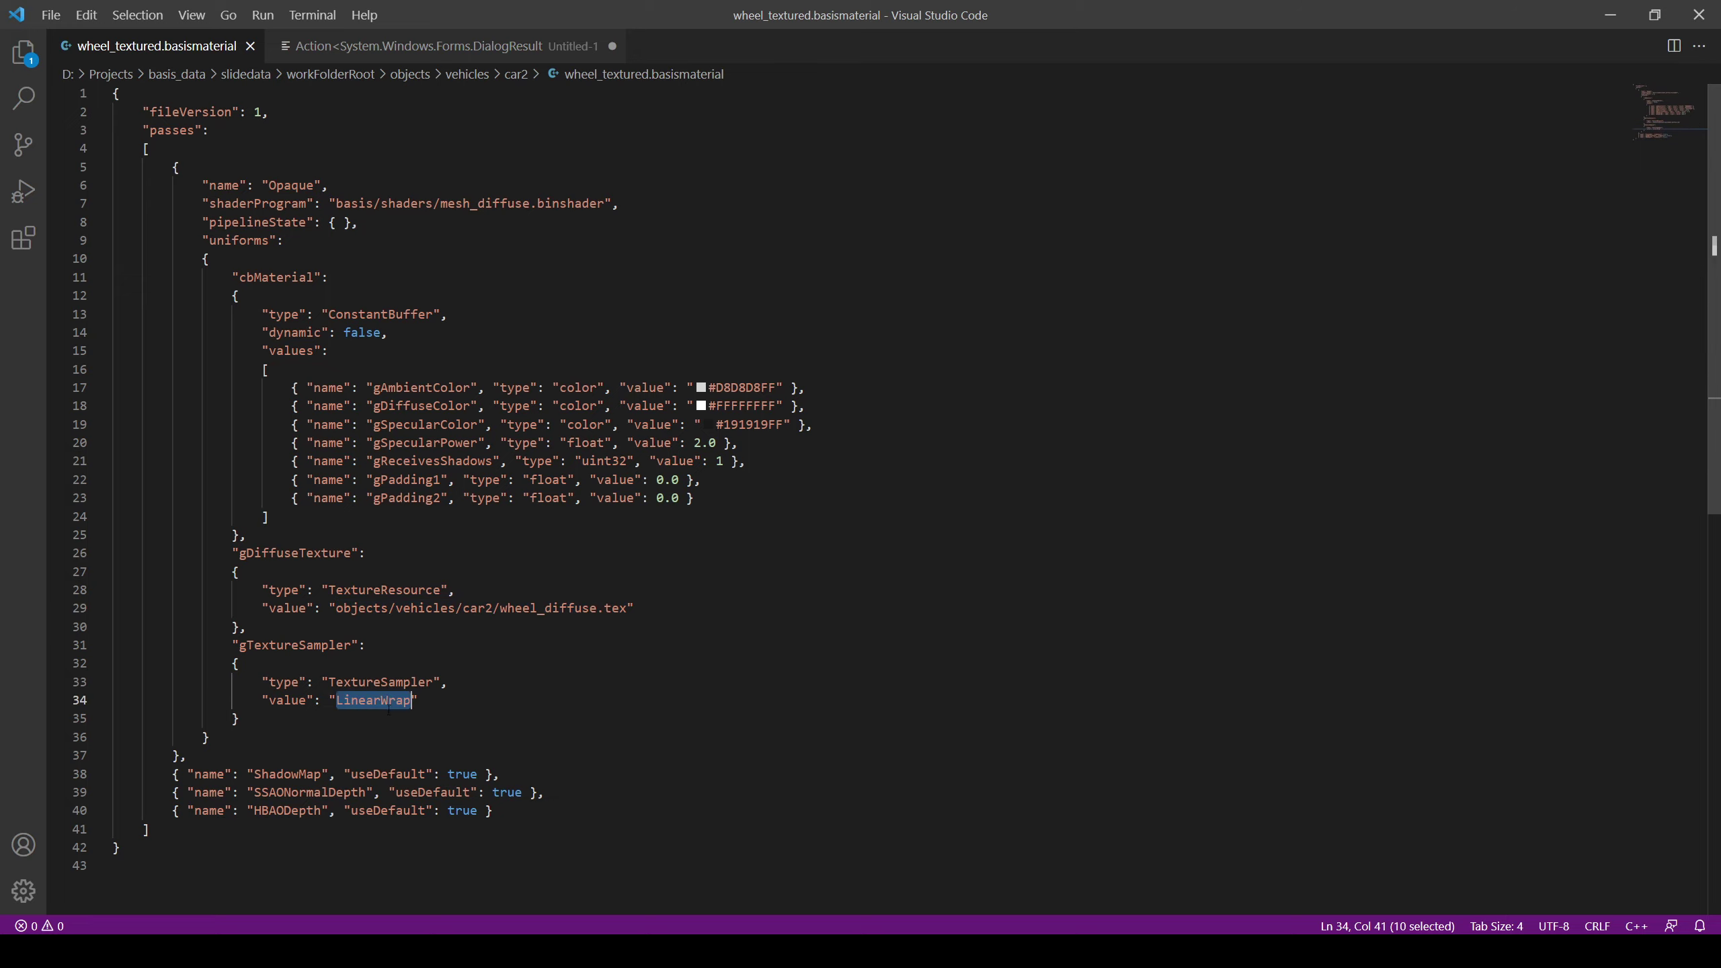
pyautogui.click(428, 706)
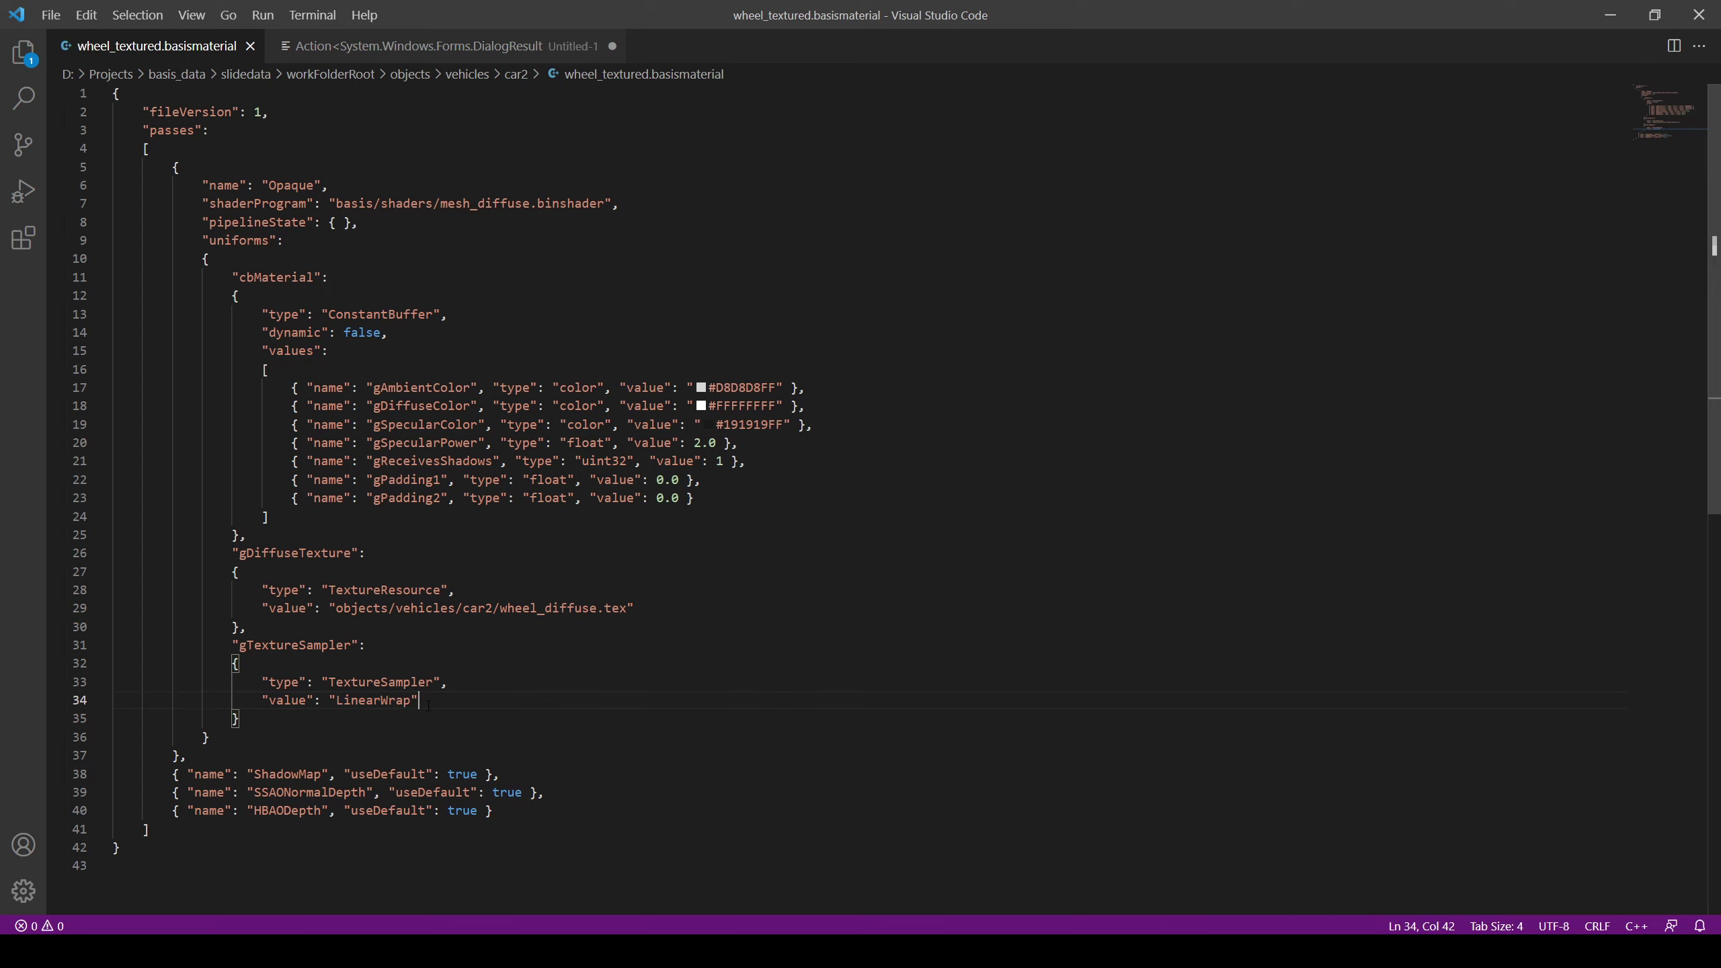
# Examine the ShadowMap, SSAONormalDepth and HBAODepth passes that use default settings
pyautogui.moveTo(525, 811); pyautogui.dragTo(172, 774)
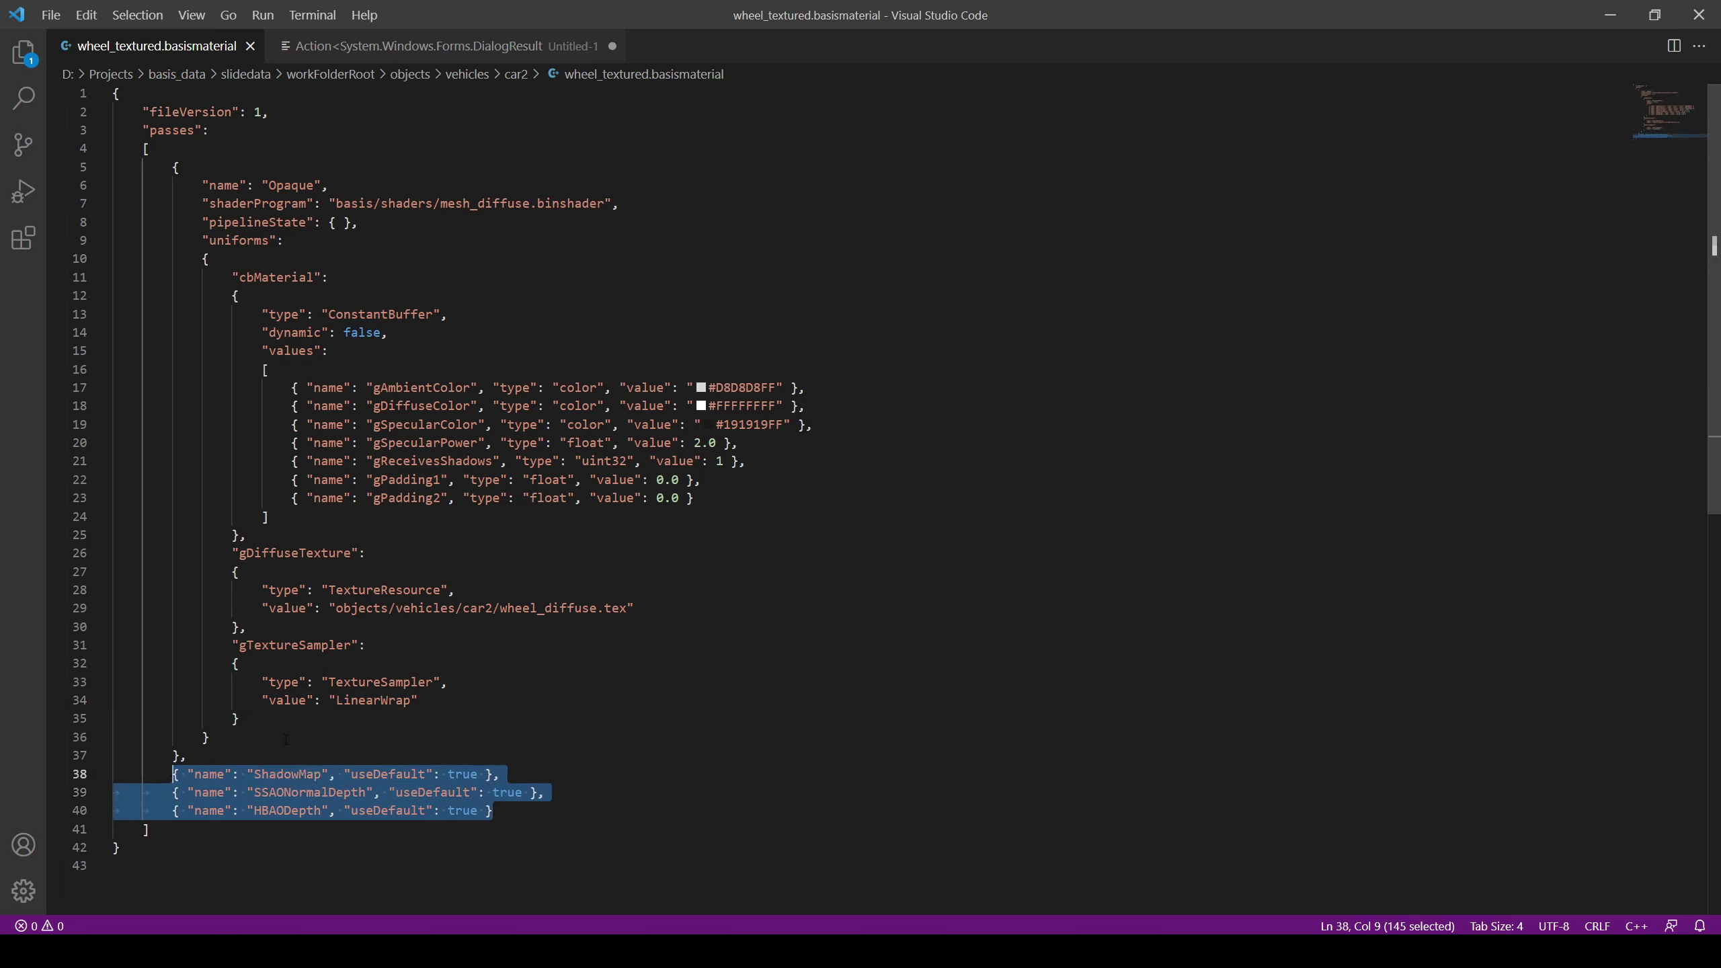
pyautogui.click(297, 749)
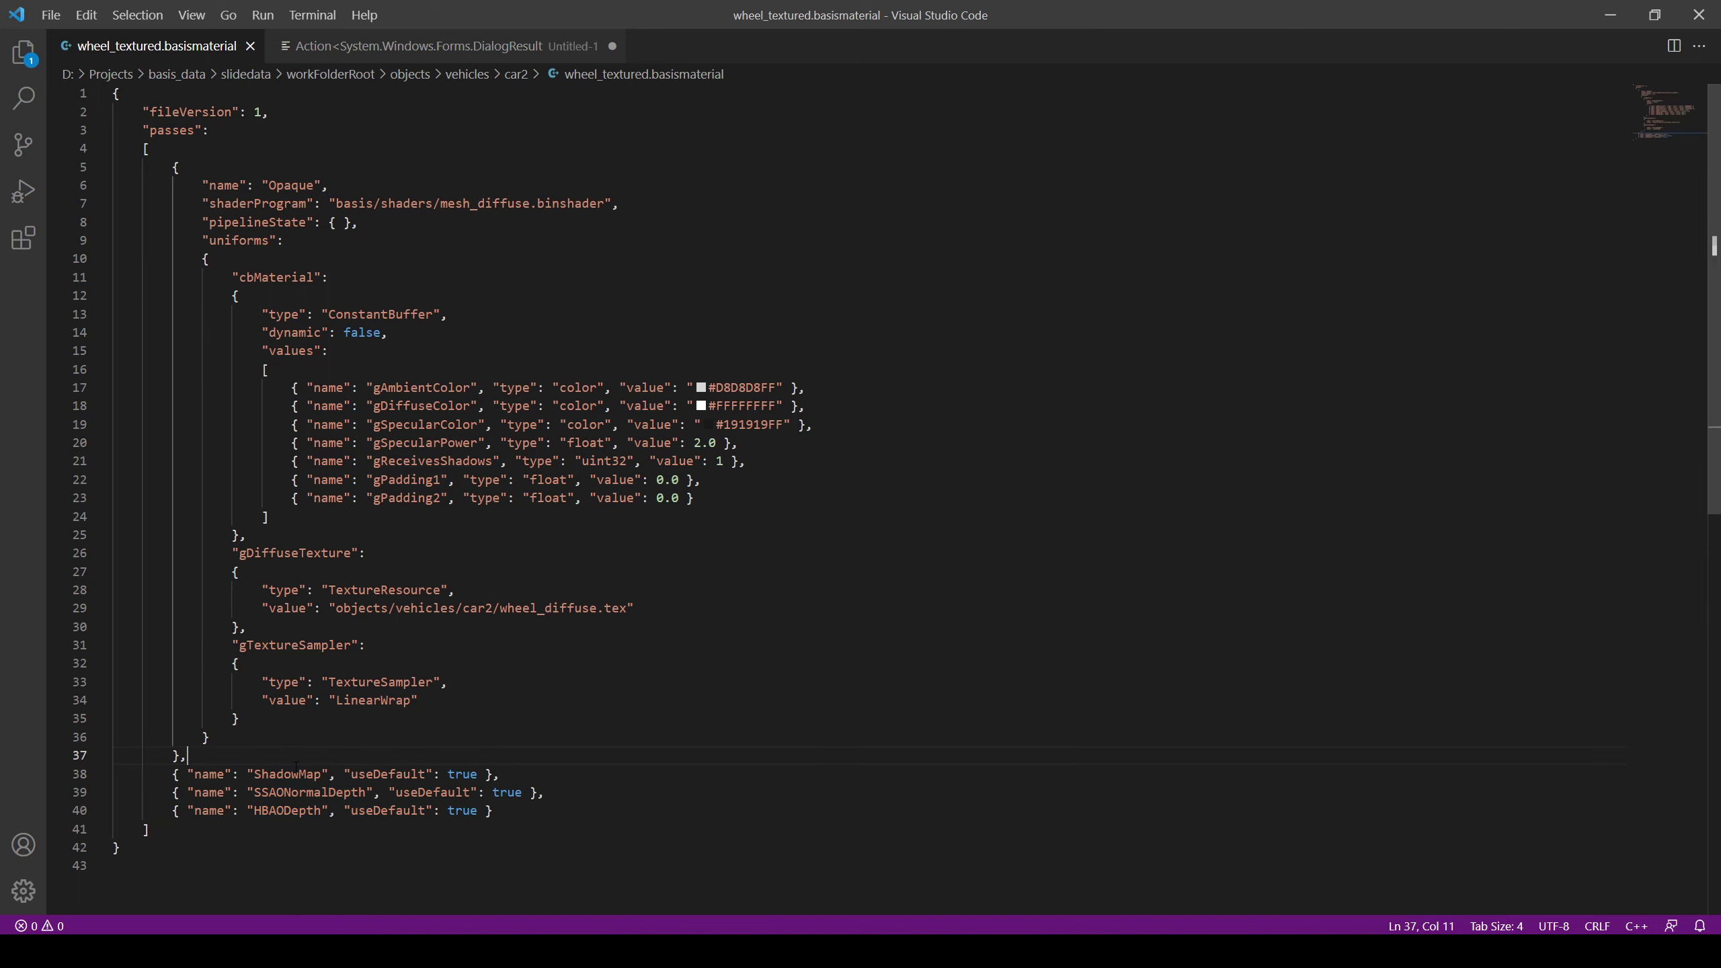
pyautogui.doubleClick(295, 773)
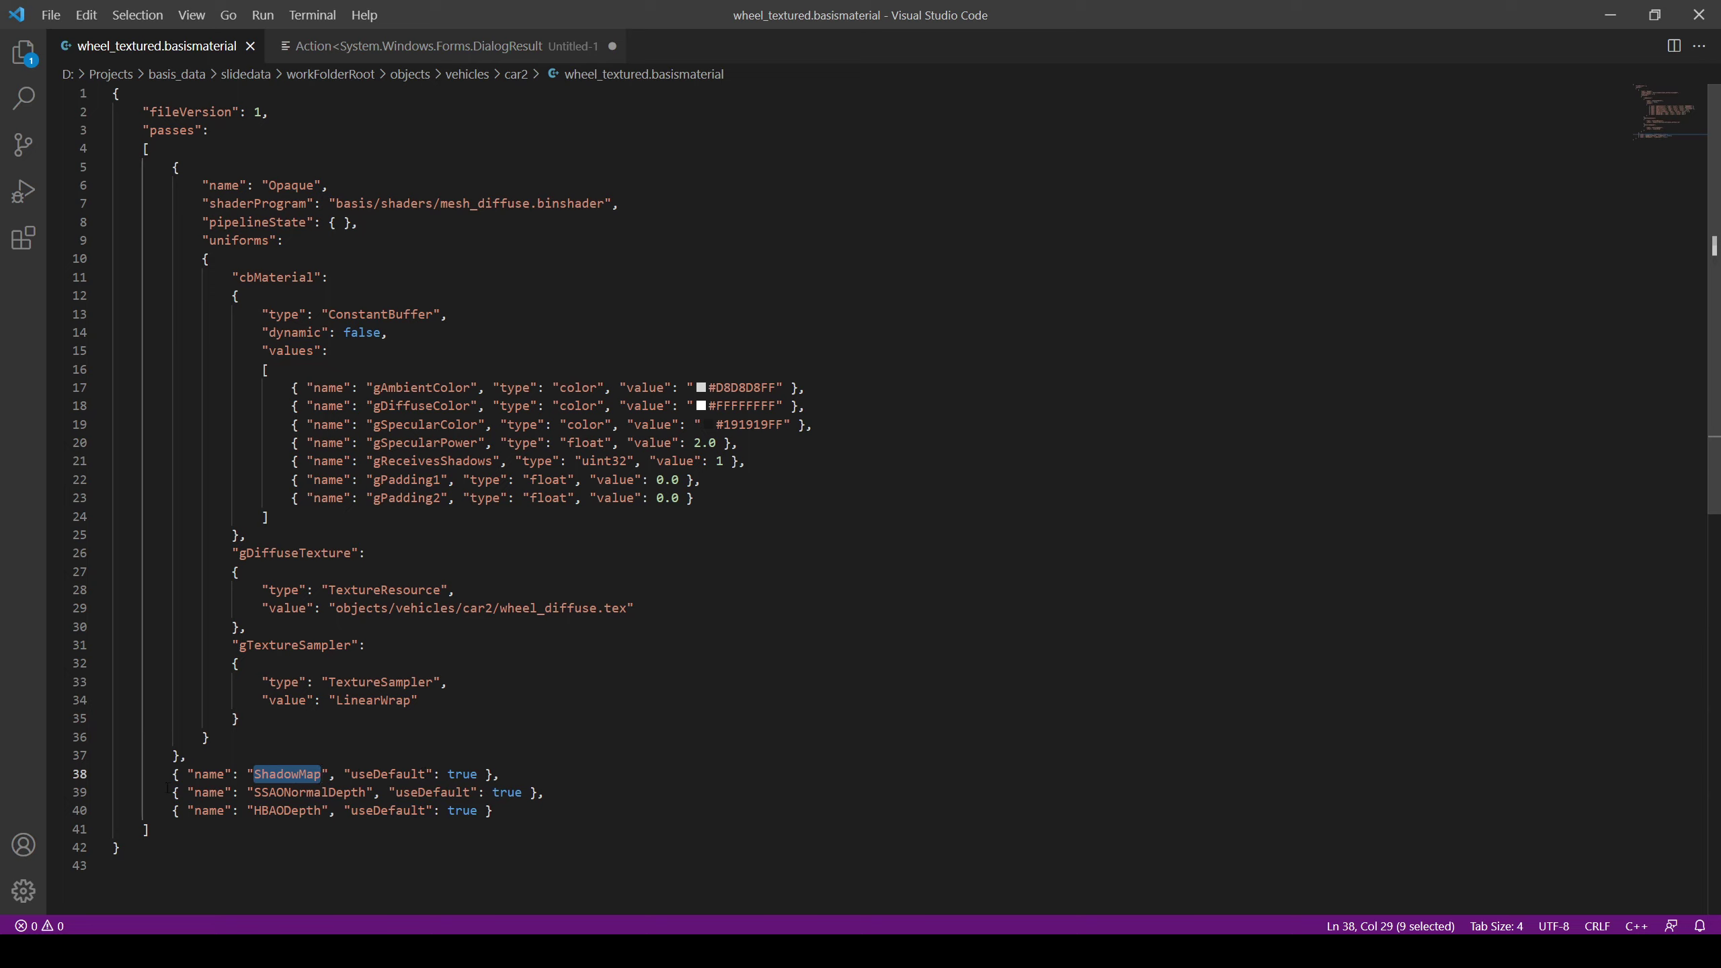
pyautogui.moveTo(170, 792); pyautogui.dragTo(496, 810)
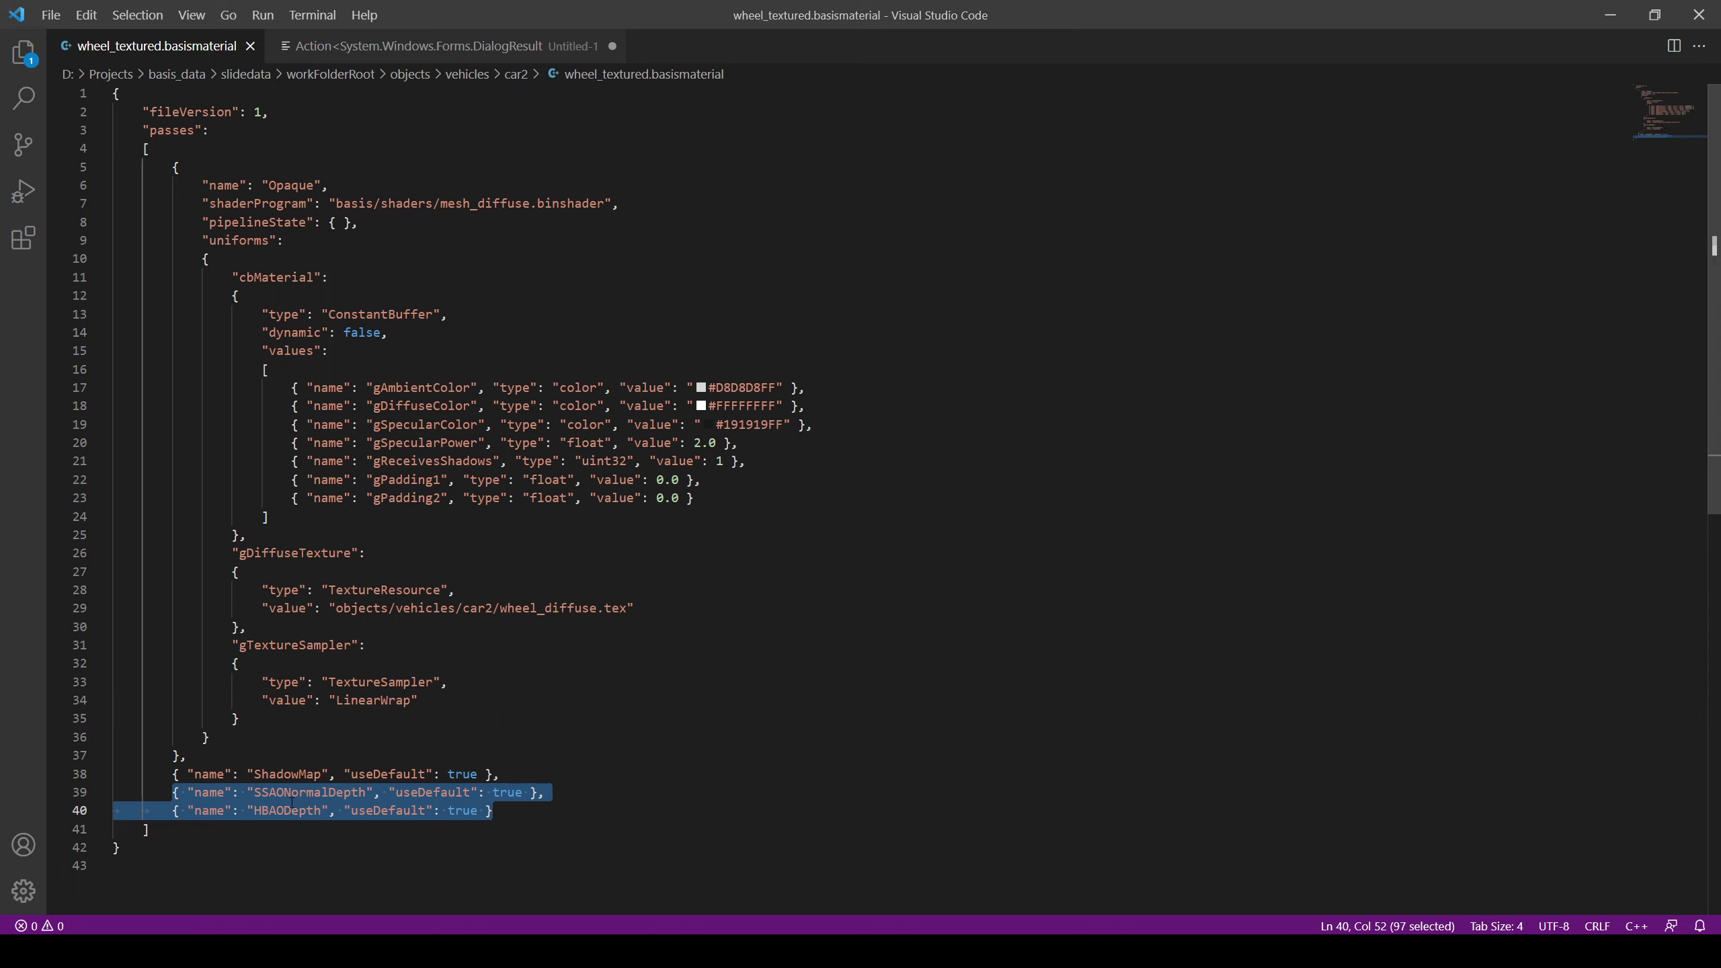
pyautogui.moveTo(283, 793)
pyautogui.mouseDown()
pyautogui.moveTo(255, 792)
pyautogui.moveTo(257, 812)
pyautogui.mouseUp()
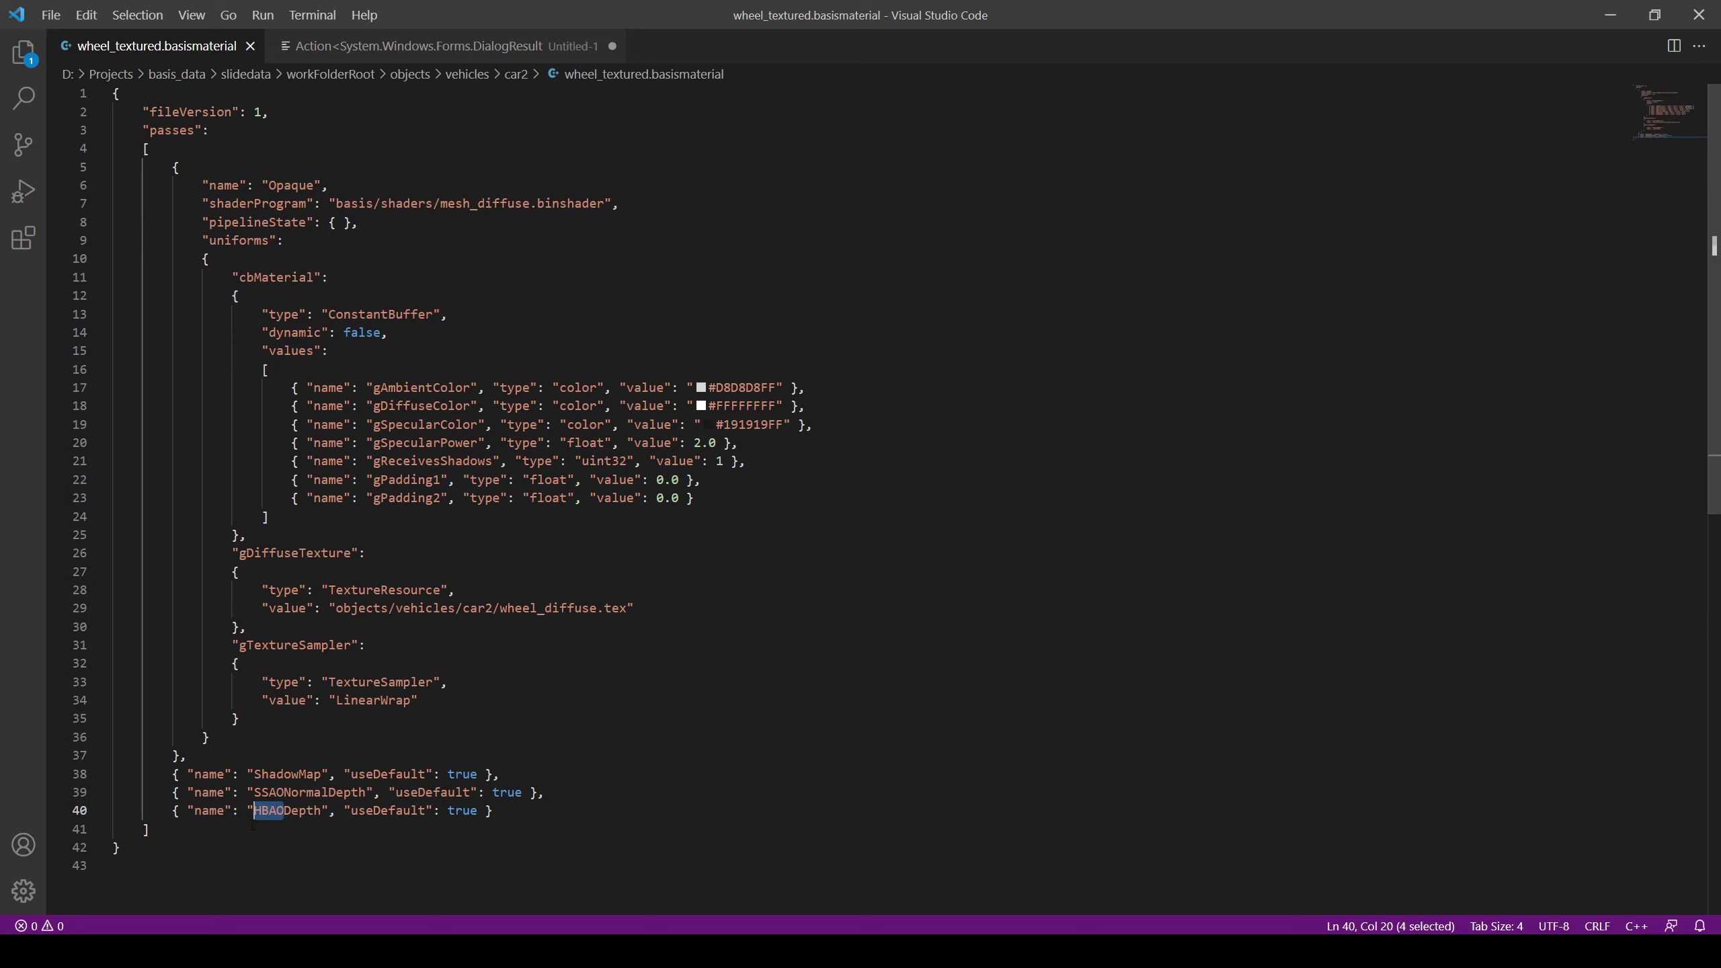
pyautogui.click(257, 813)
pyautogui.doubleClick(287, 811)
pyautogui.click(447, 738)
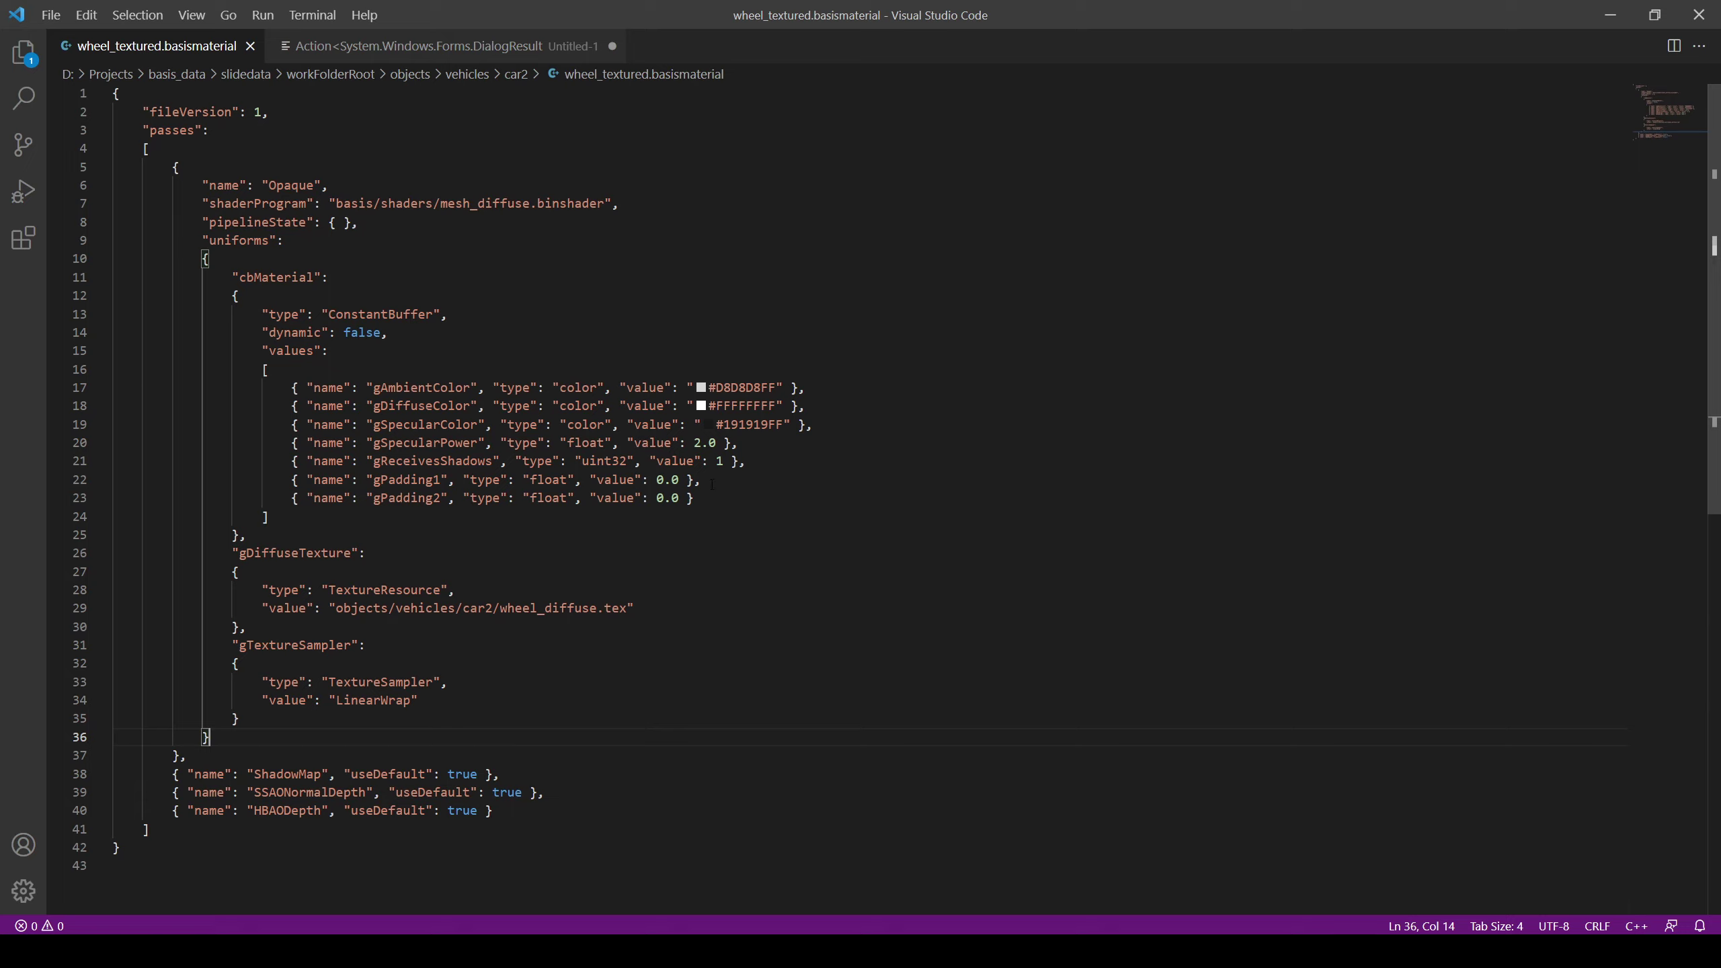
# Check the Opaque pass's shader path, switch to the Basis Asset Browser and filter the File System tree by "mesh_diff"
pyautogui.click(552, 333)
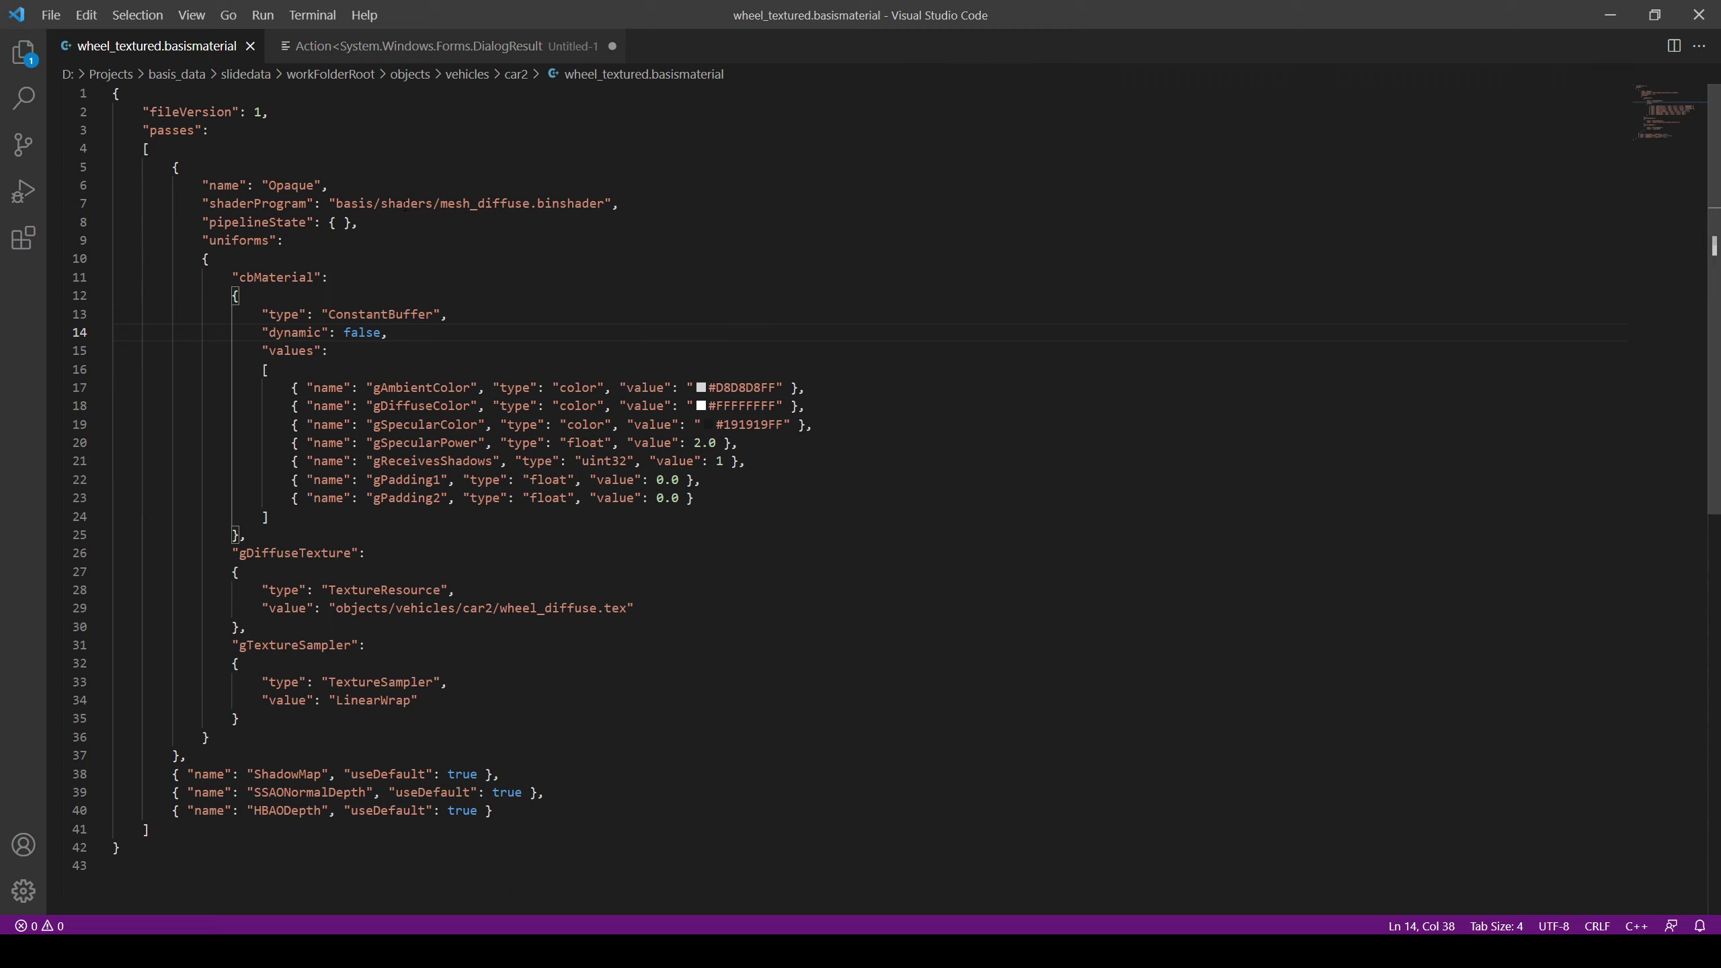
pyautogui.moveTo(336, 204); pyautogui.dragTo(604, 206)
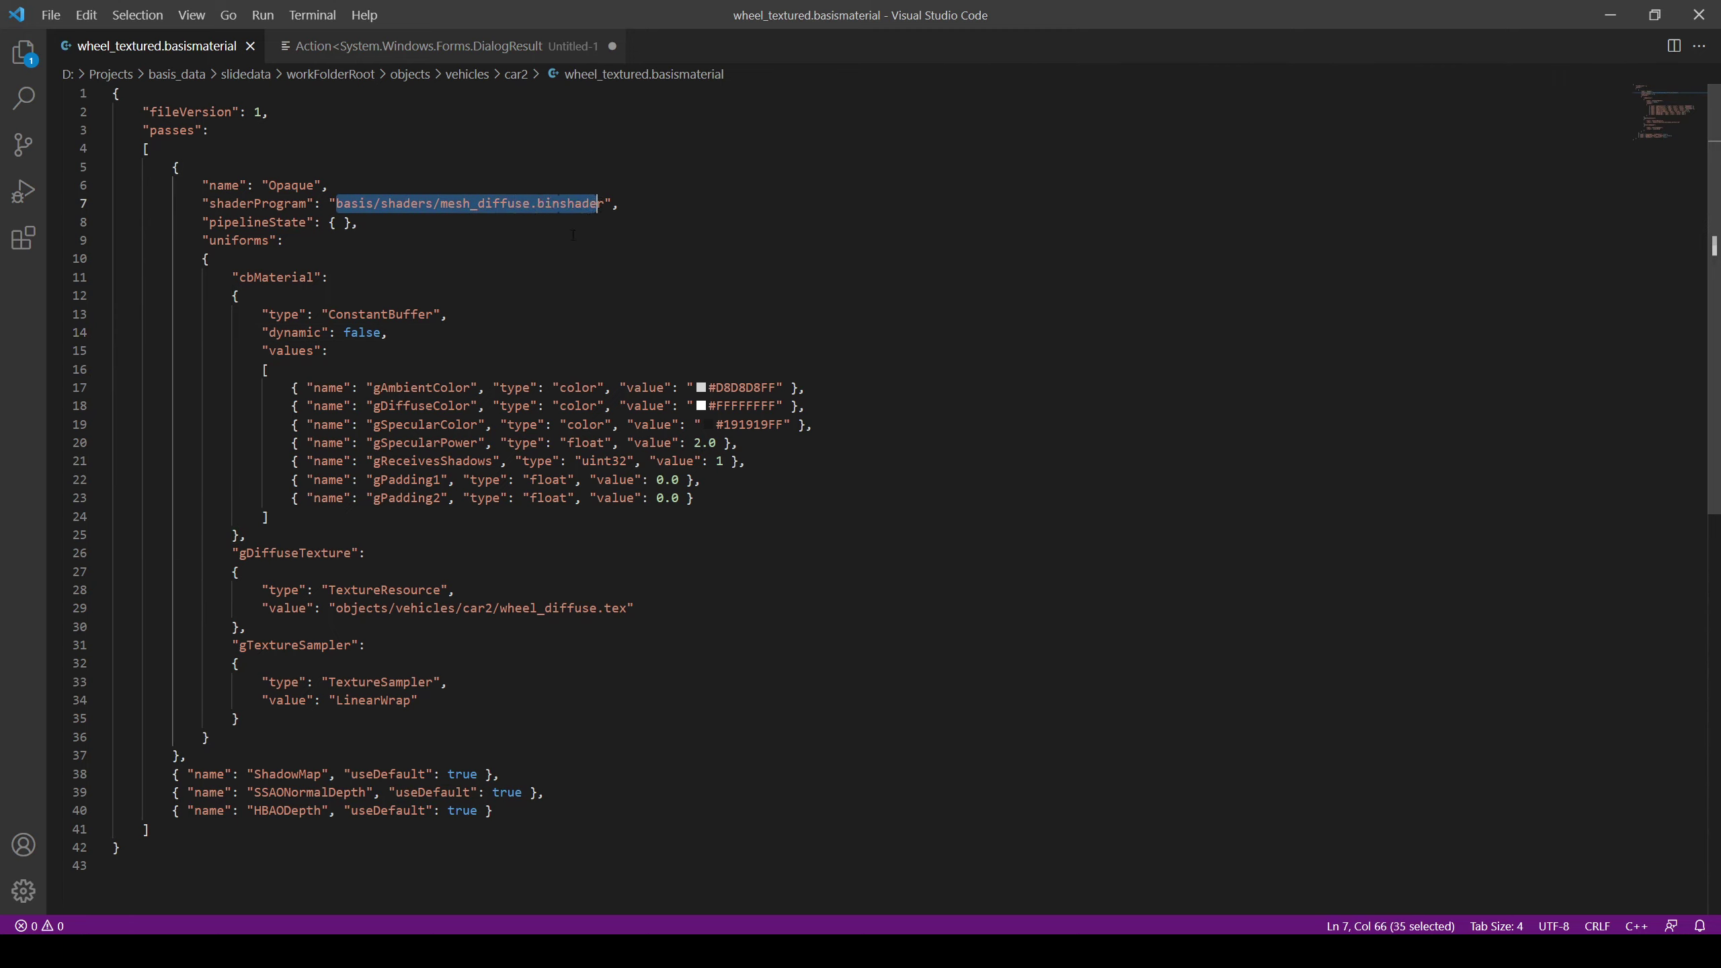
pyautogui.click(602, 242)
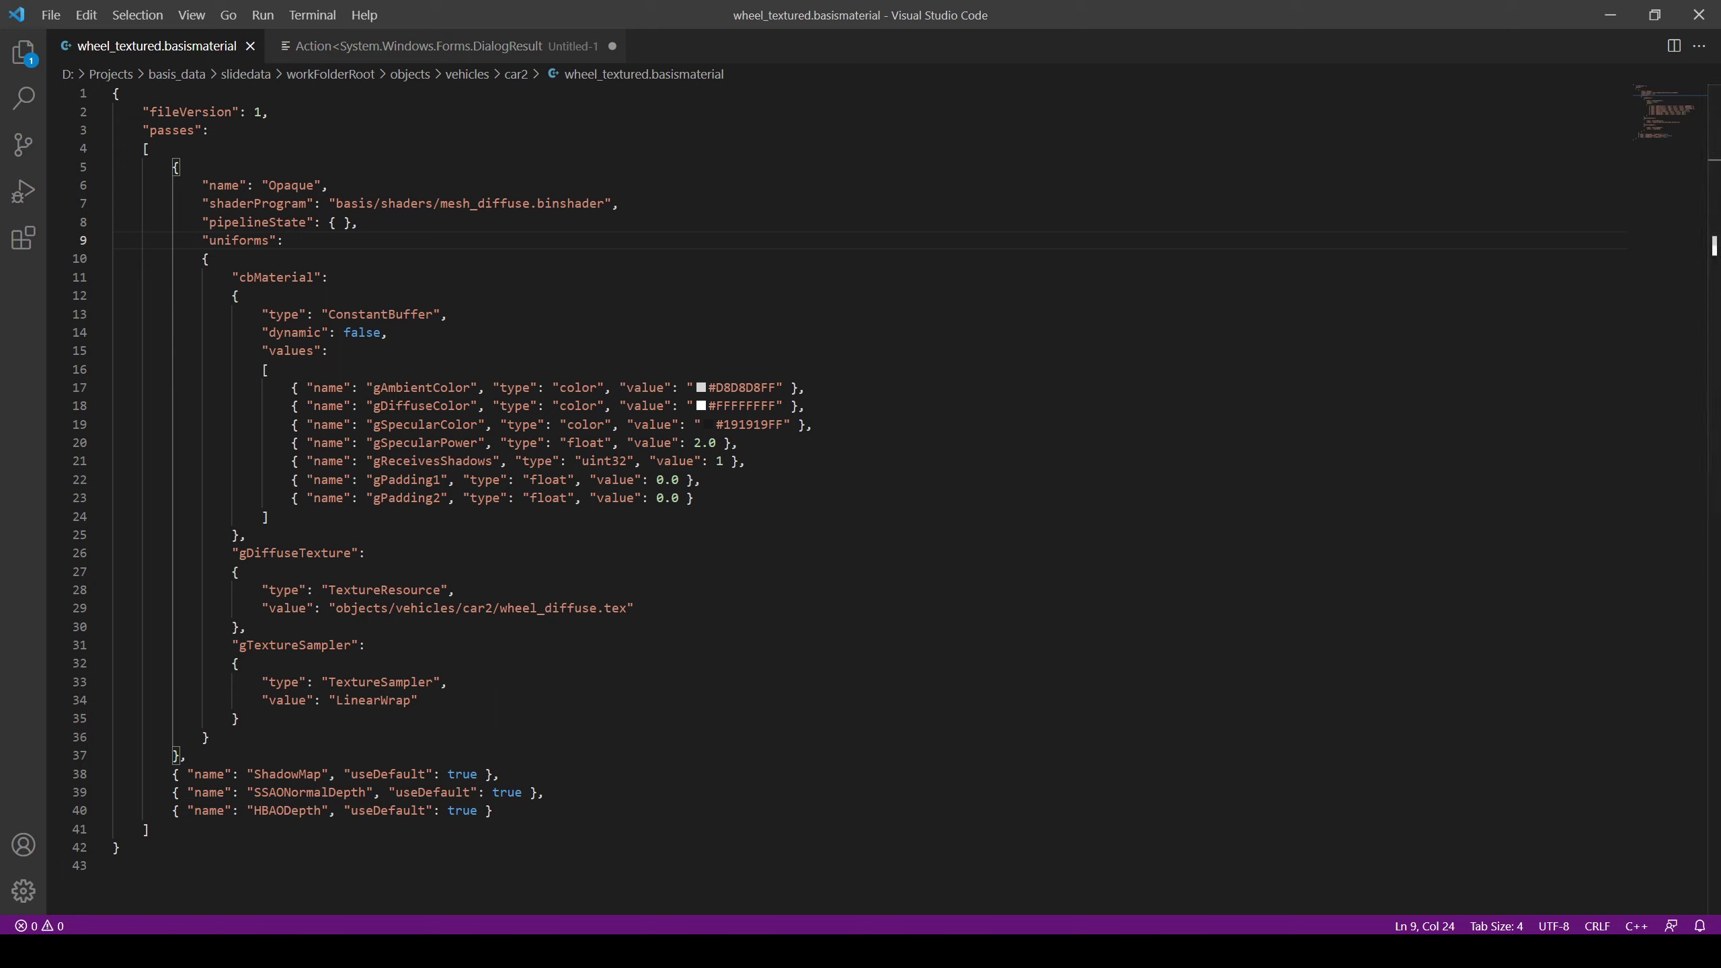
pyautogui.click(975, 951)
pyautogui.doubleClick(106, 51)
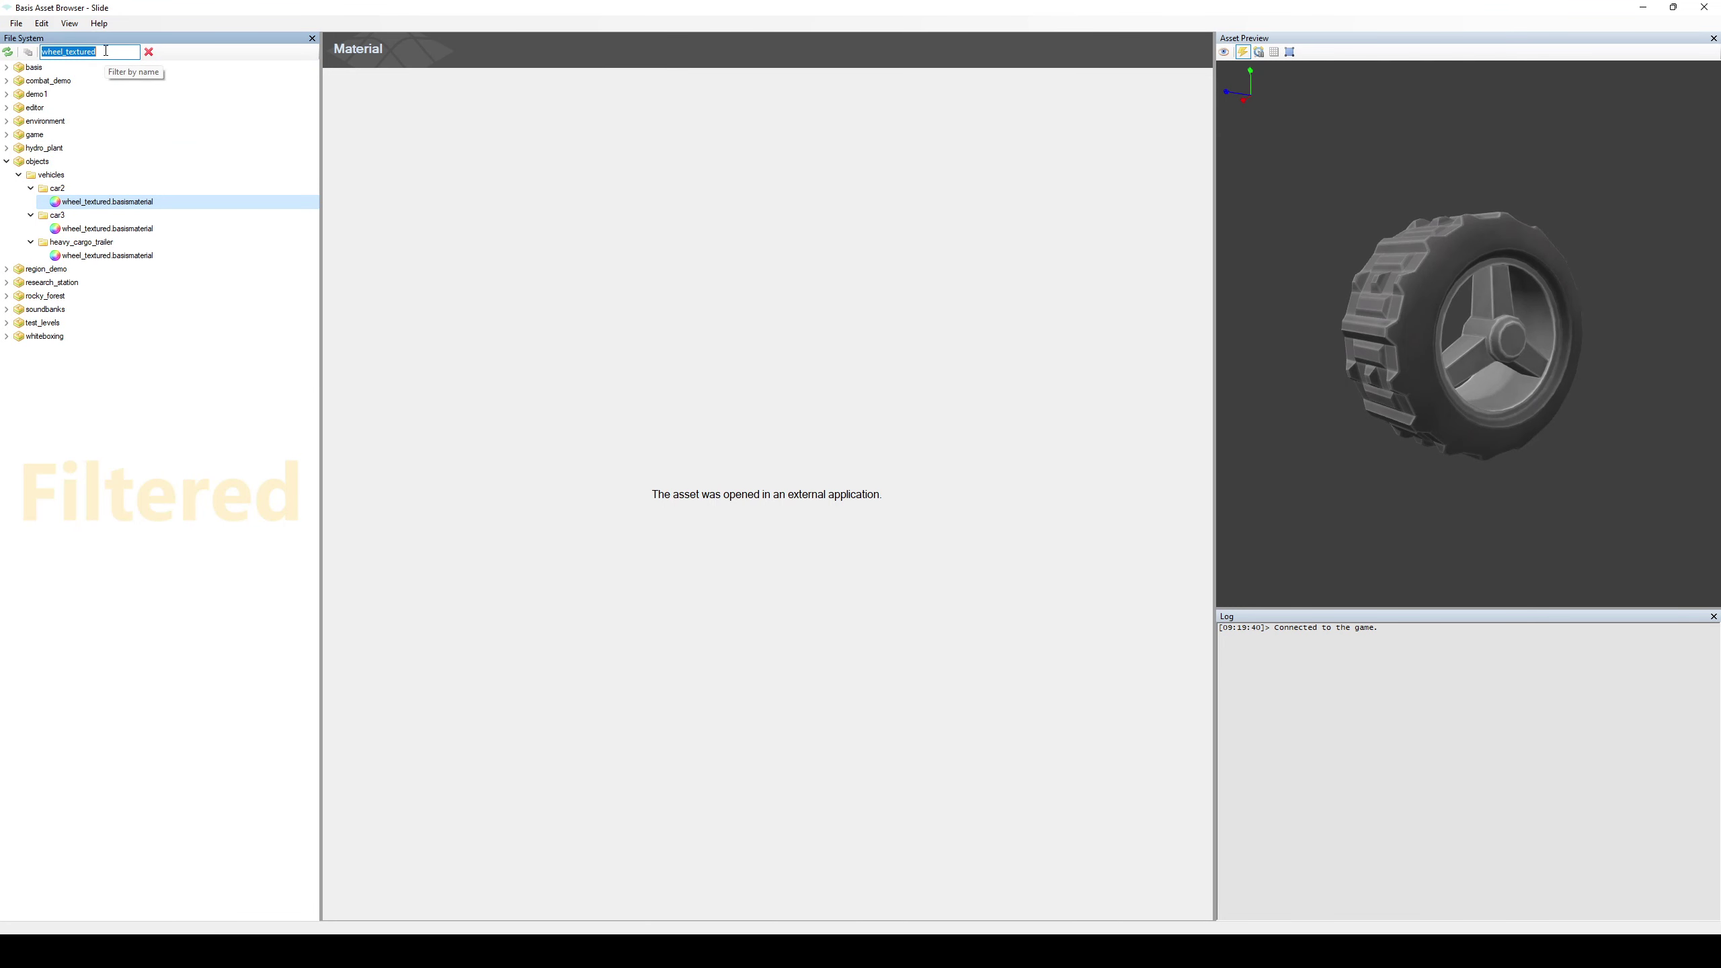
pyautogui.write('mesh_diff')
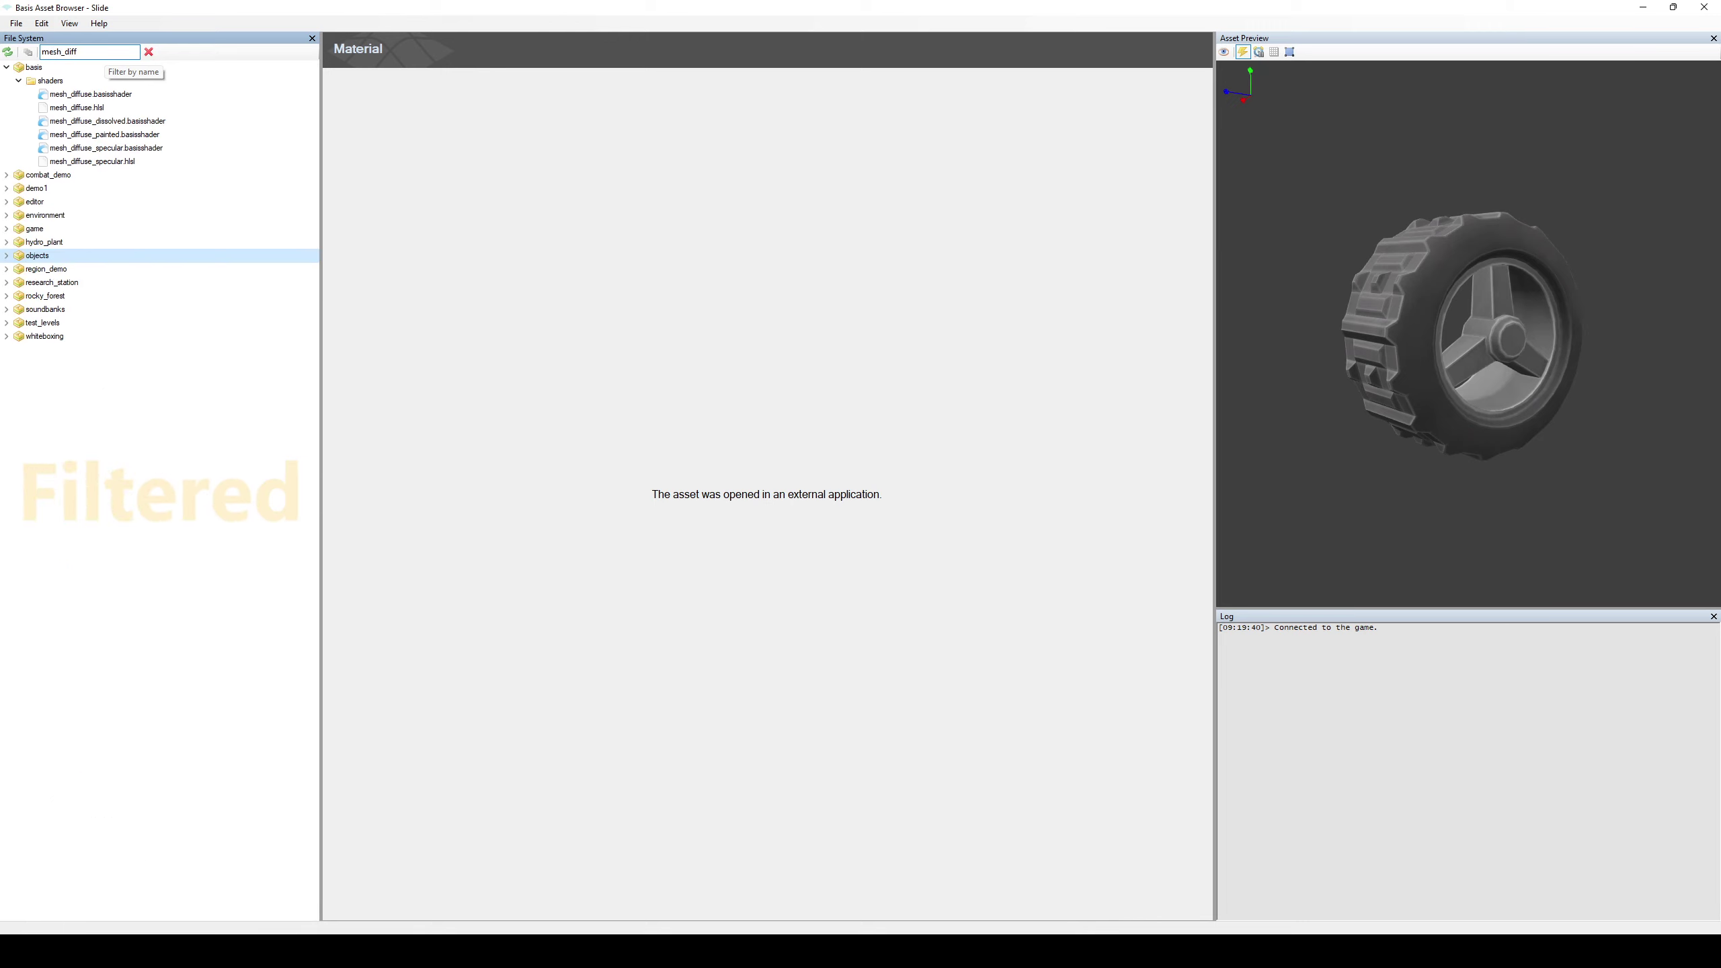
# Look over the mesh_diffuse shader files in the filtered tree and open mesh_diffuse.hlsl in Sublime Text
pyautogui.click(92, 109)
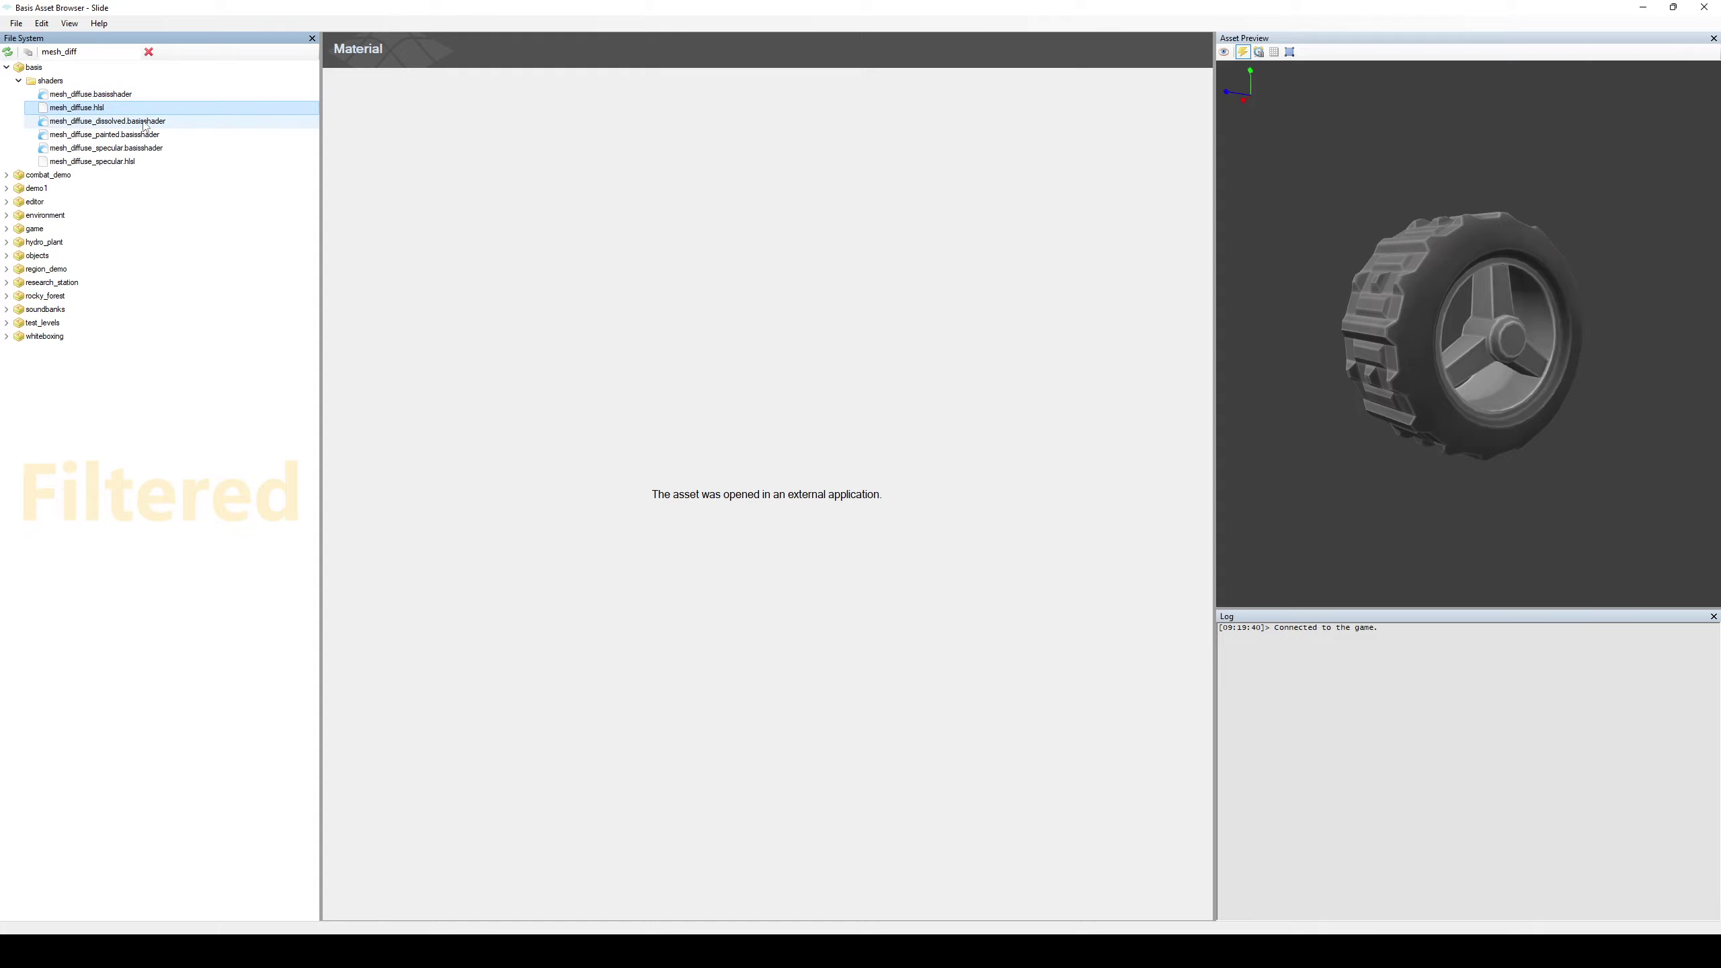
pyautogui.click(141, 150)
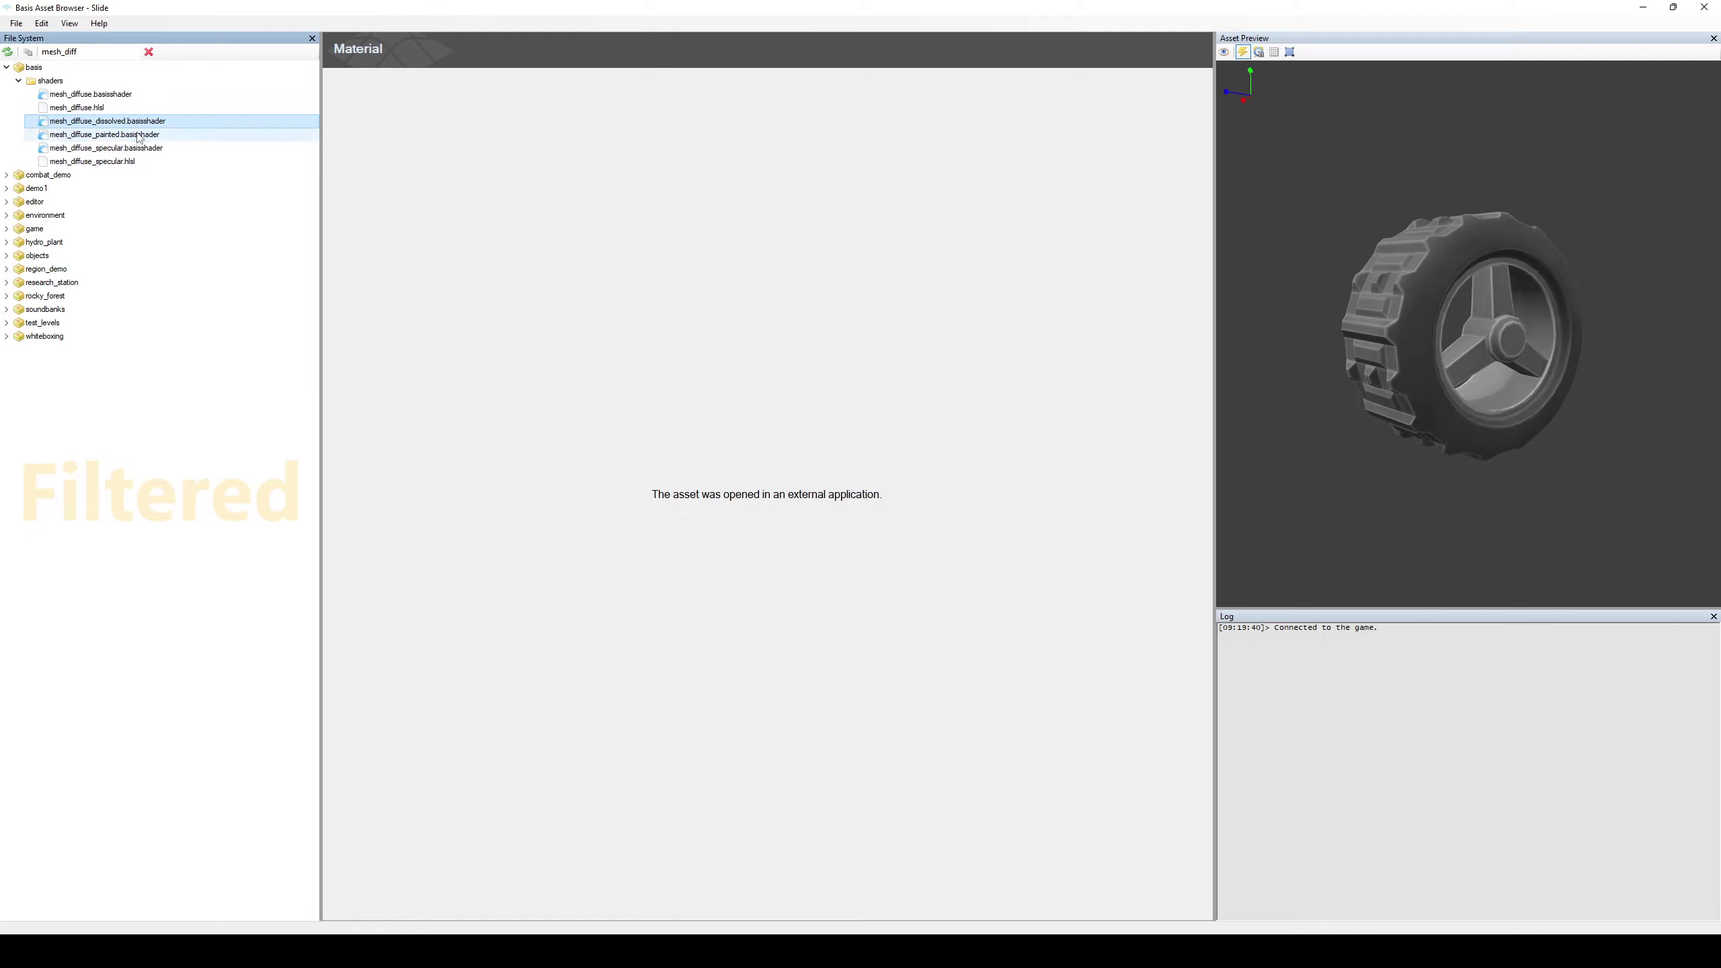
pyautogui.click(113, 99)
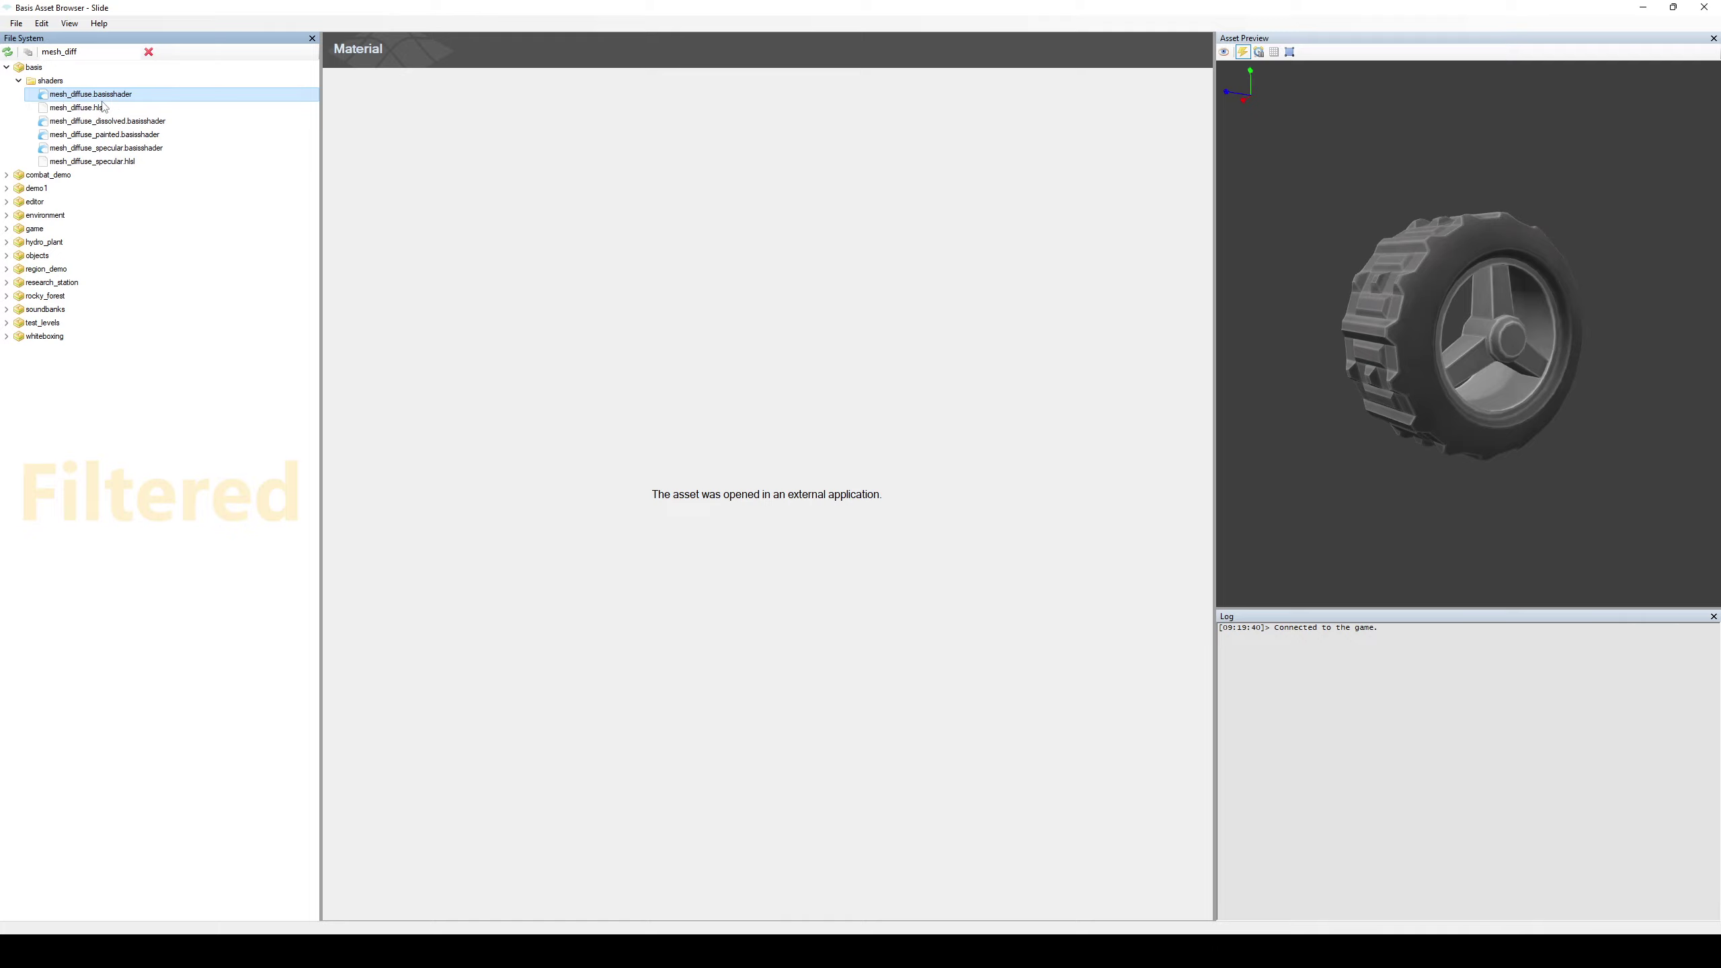
pyautogui.click(105, 108)
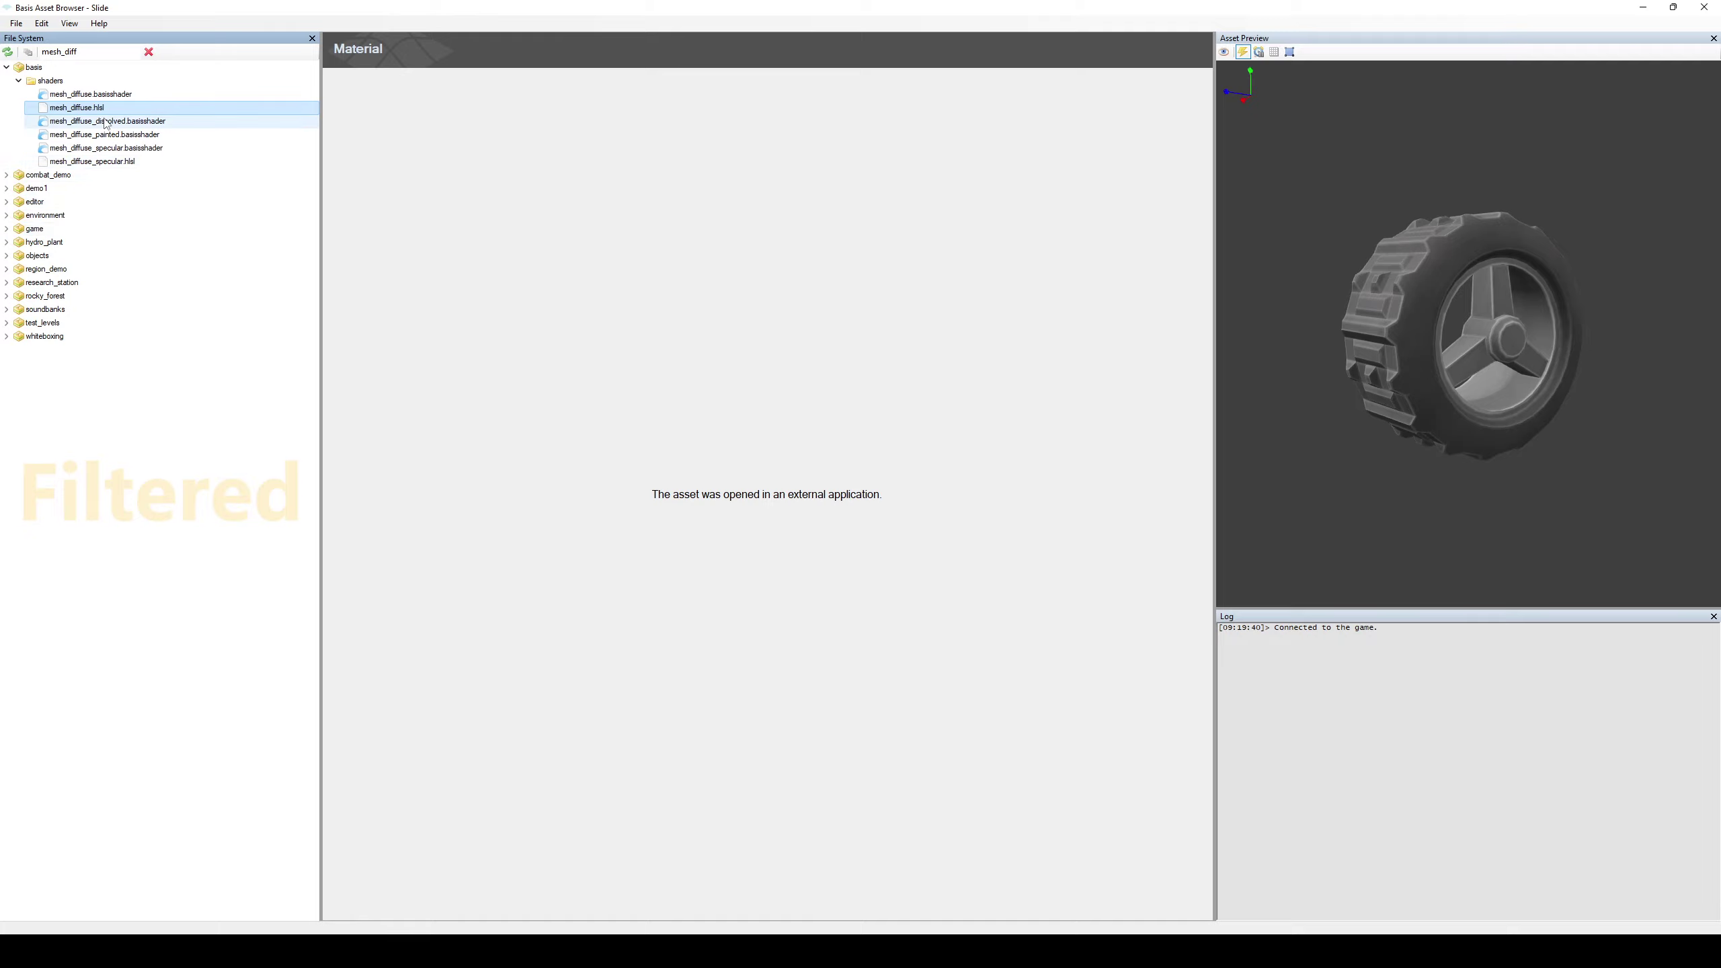
pyautogui.rightClick(66, 110)
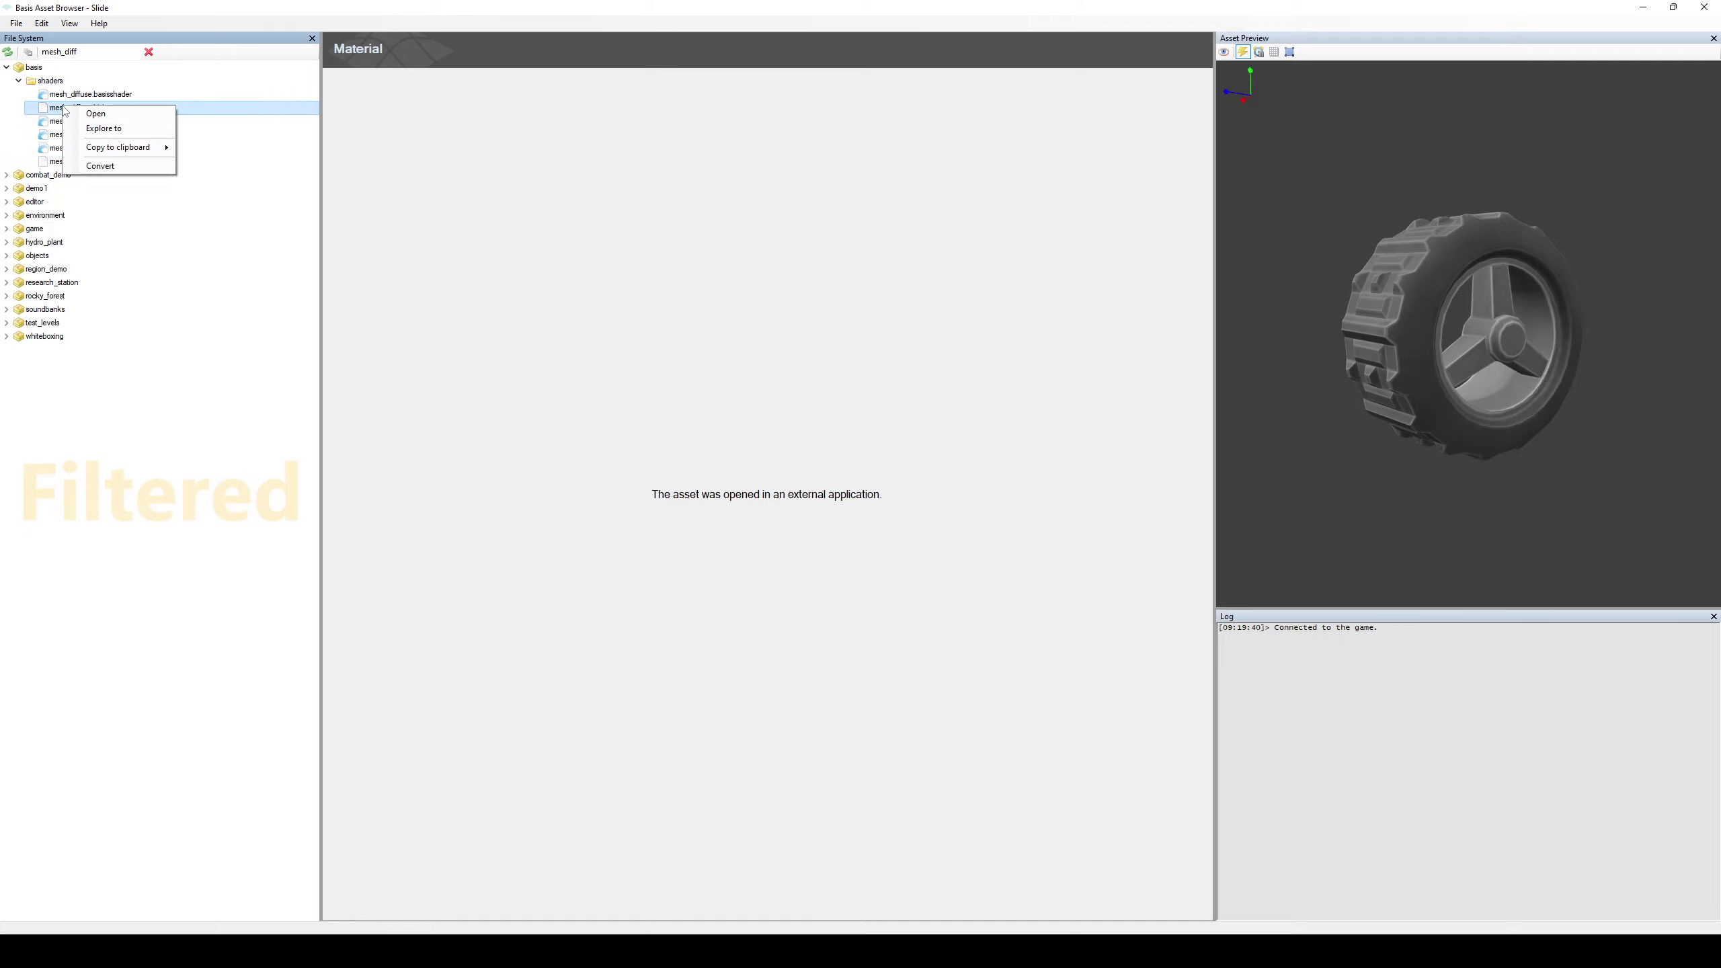
pyautogui.click(119, 115)
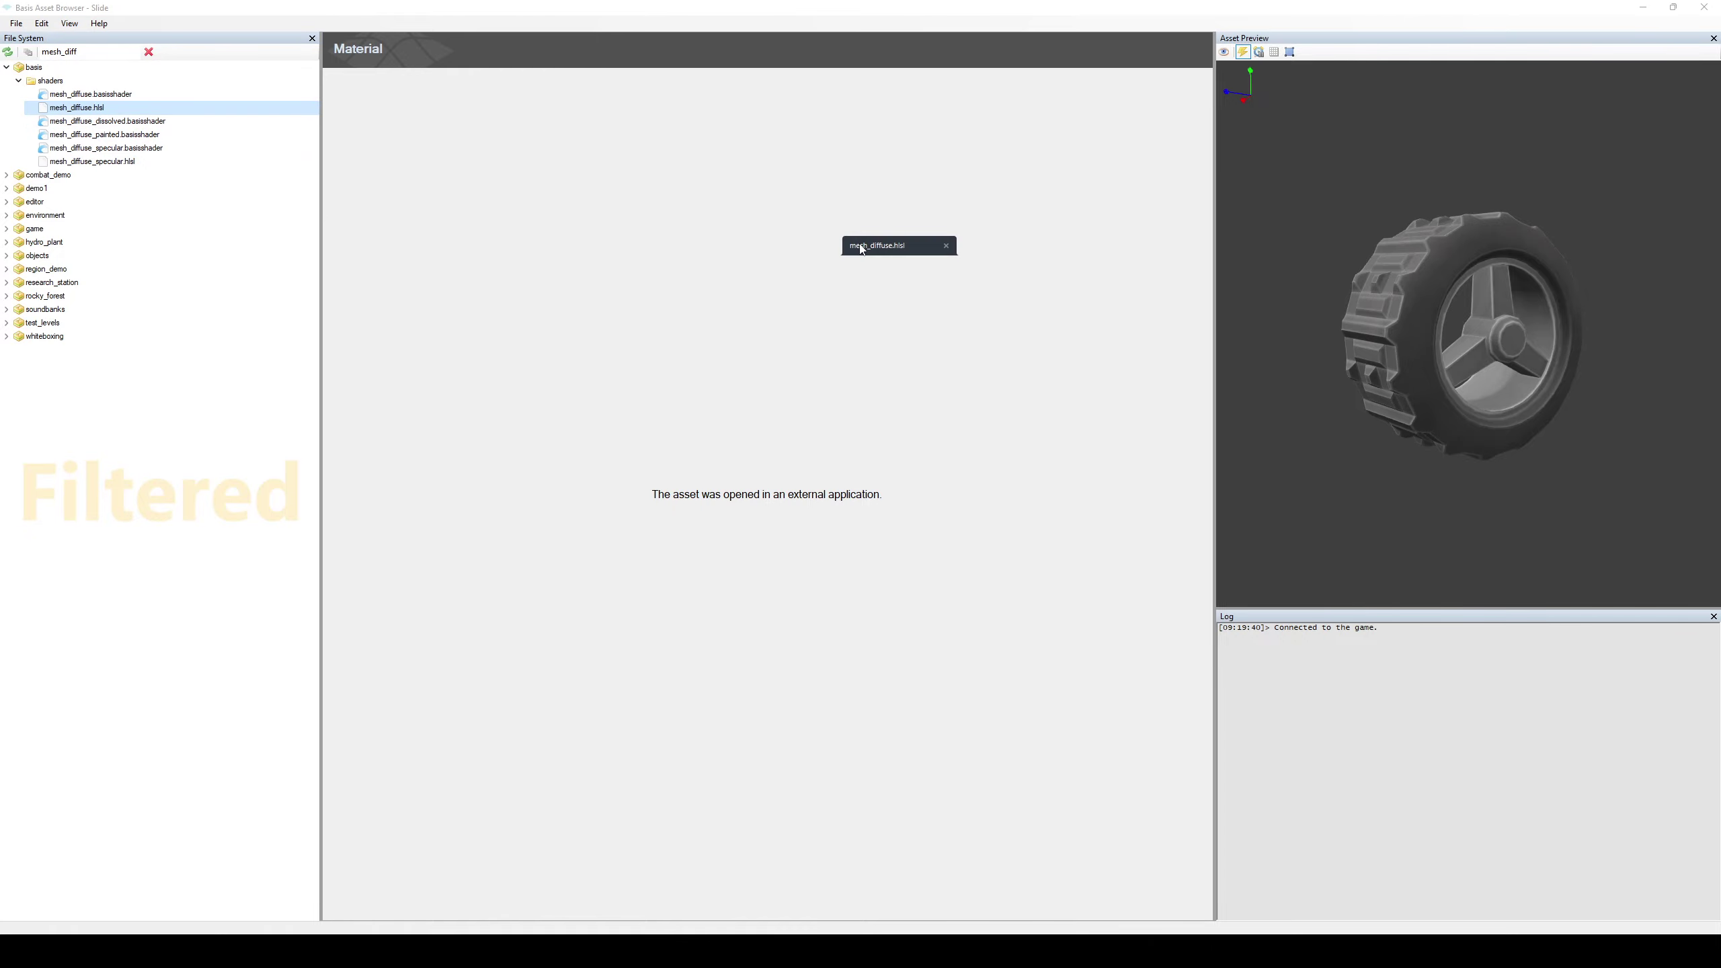
# Examine the include block at the start of mesh_diffuse.hlsl, including the OBJECT_PAINTING conditional
pyautogui.scroll(6, 666, 252)
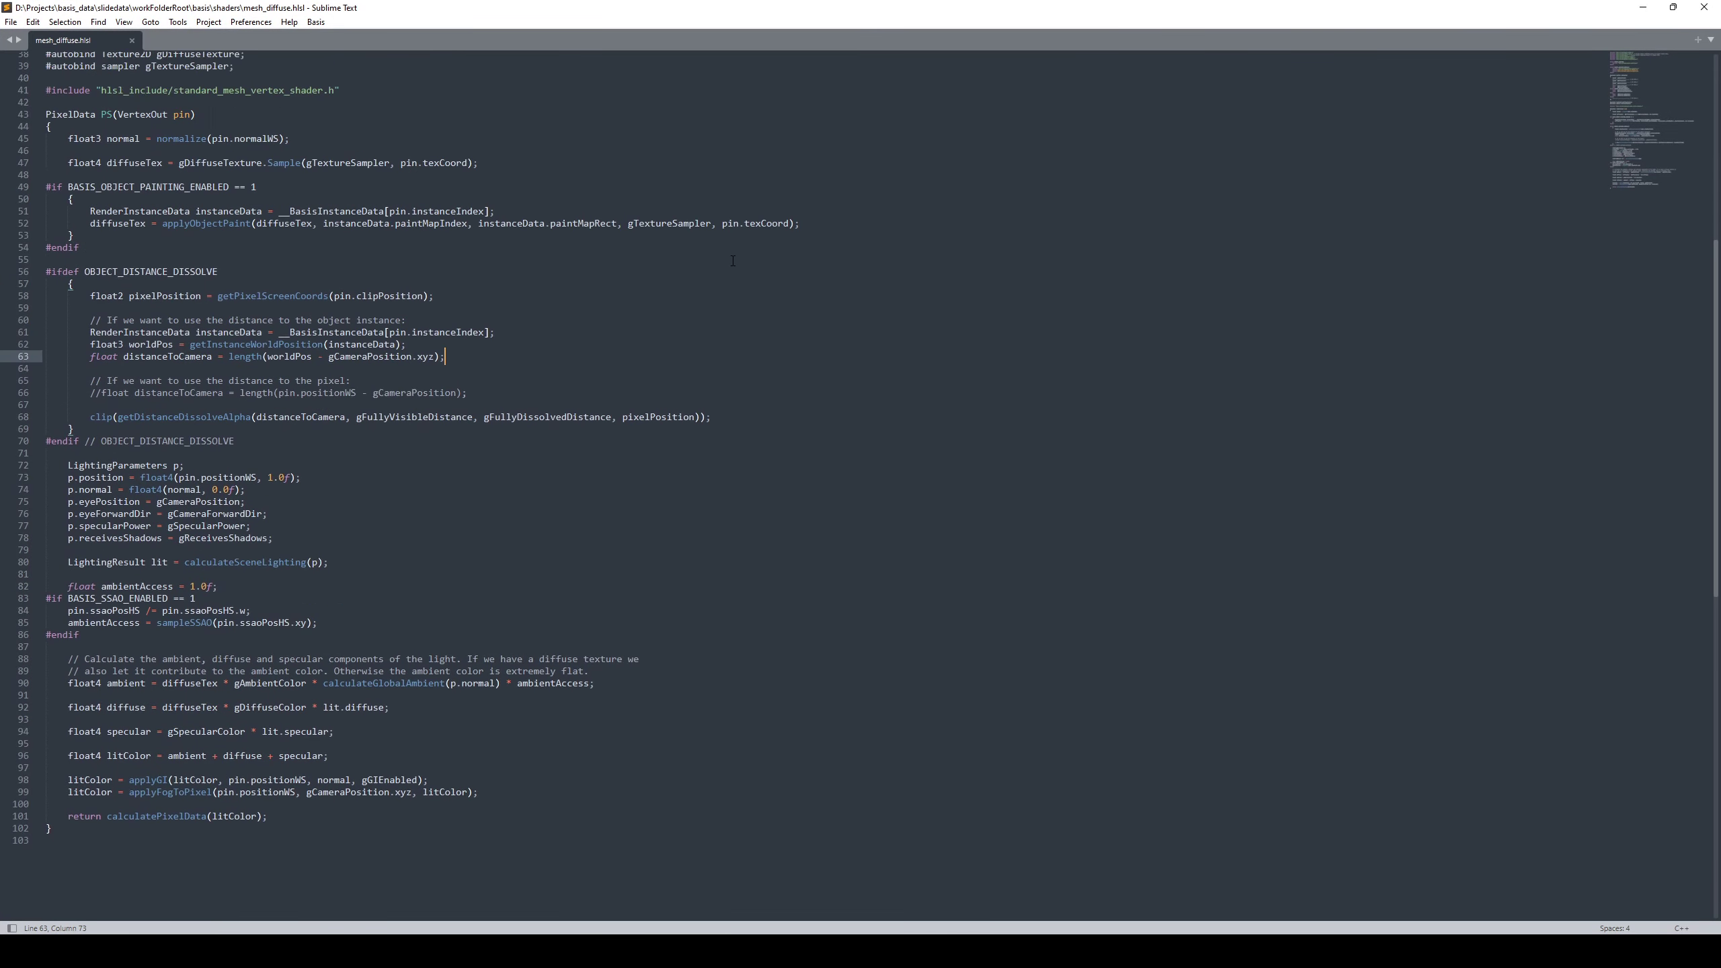
pyautogui.scroll(12, 723, 232)
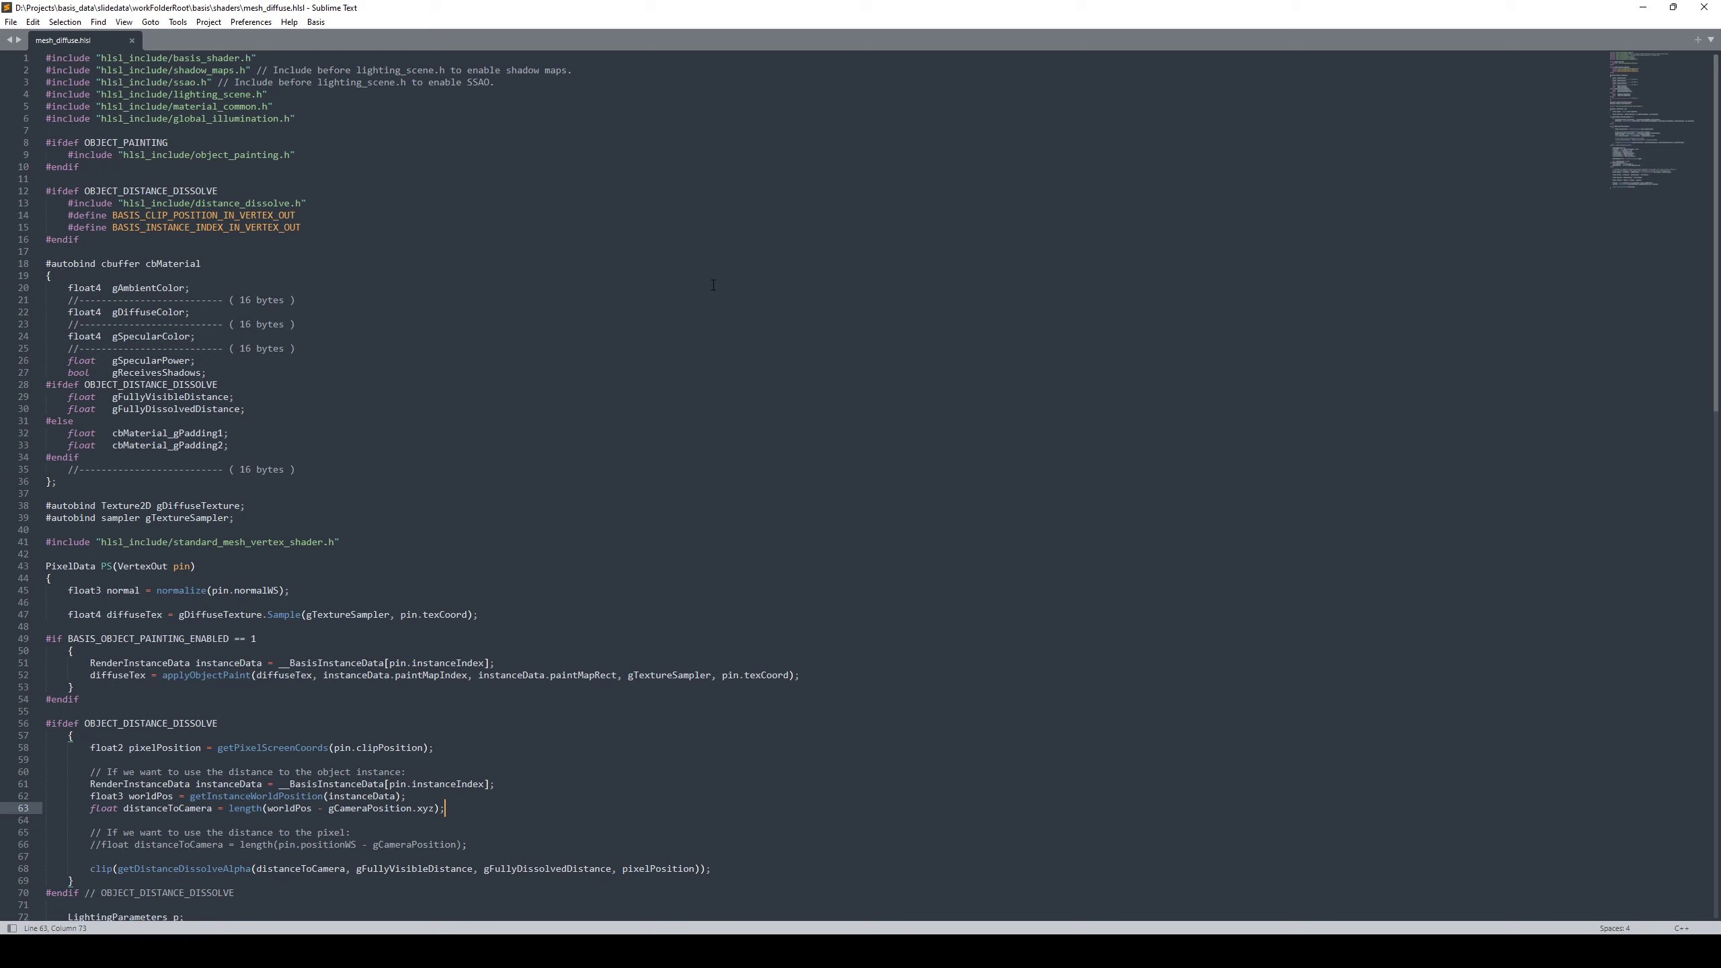
pyautogui.moveTo(393, 240); pyautogui.dragTo(46, 58)
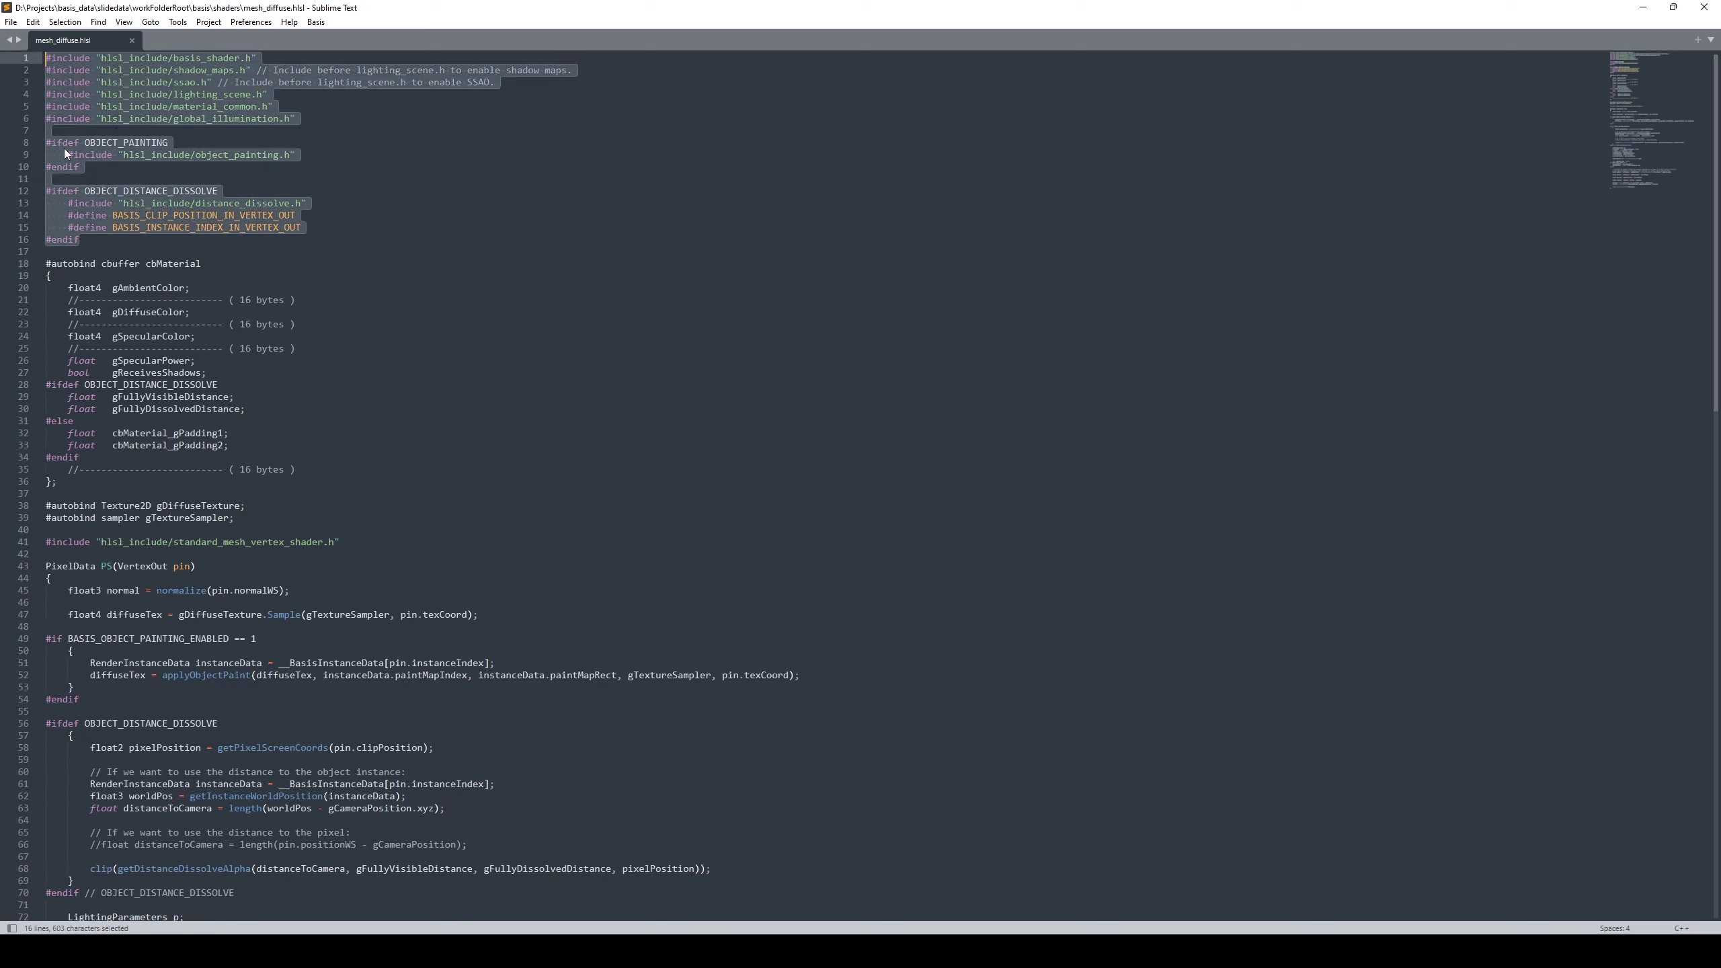
pyautogui.click(112, 243)
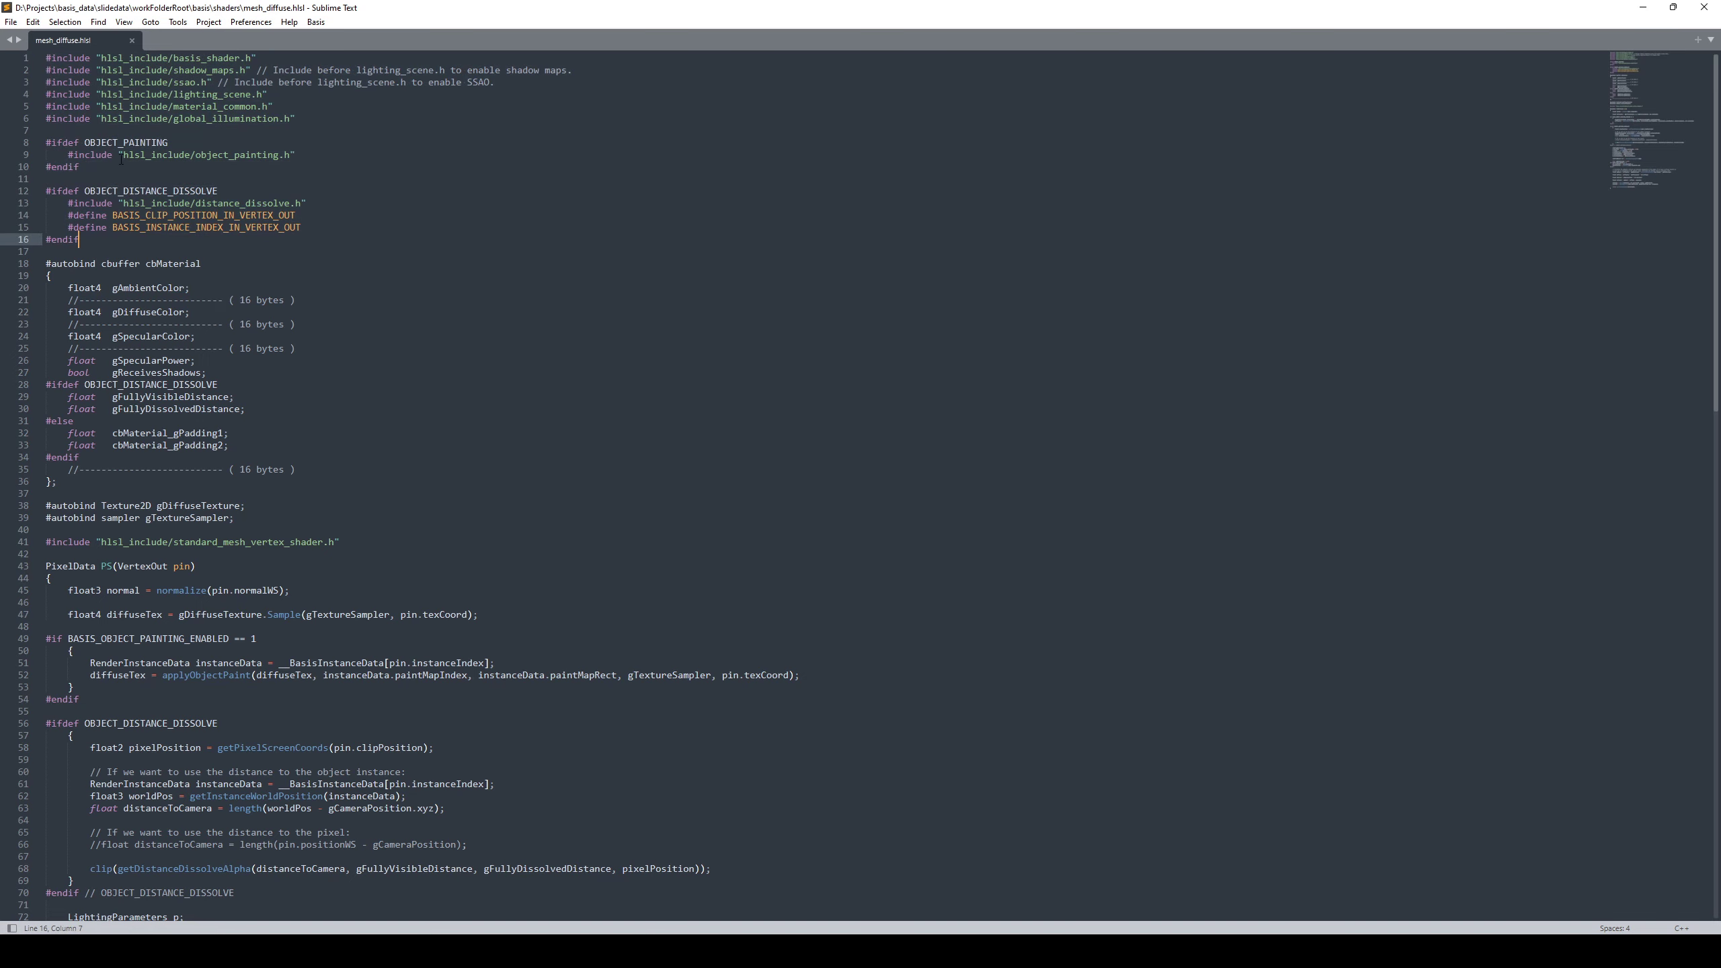
pyautogui.doubleClick(125, 143)
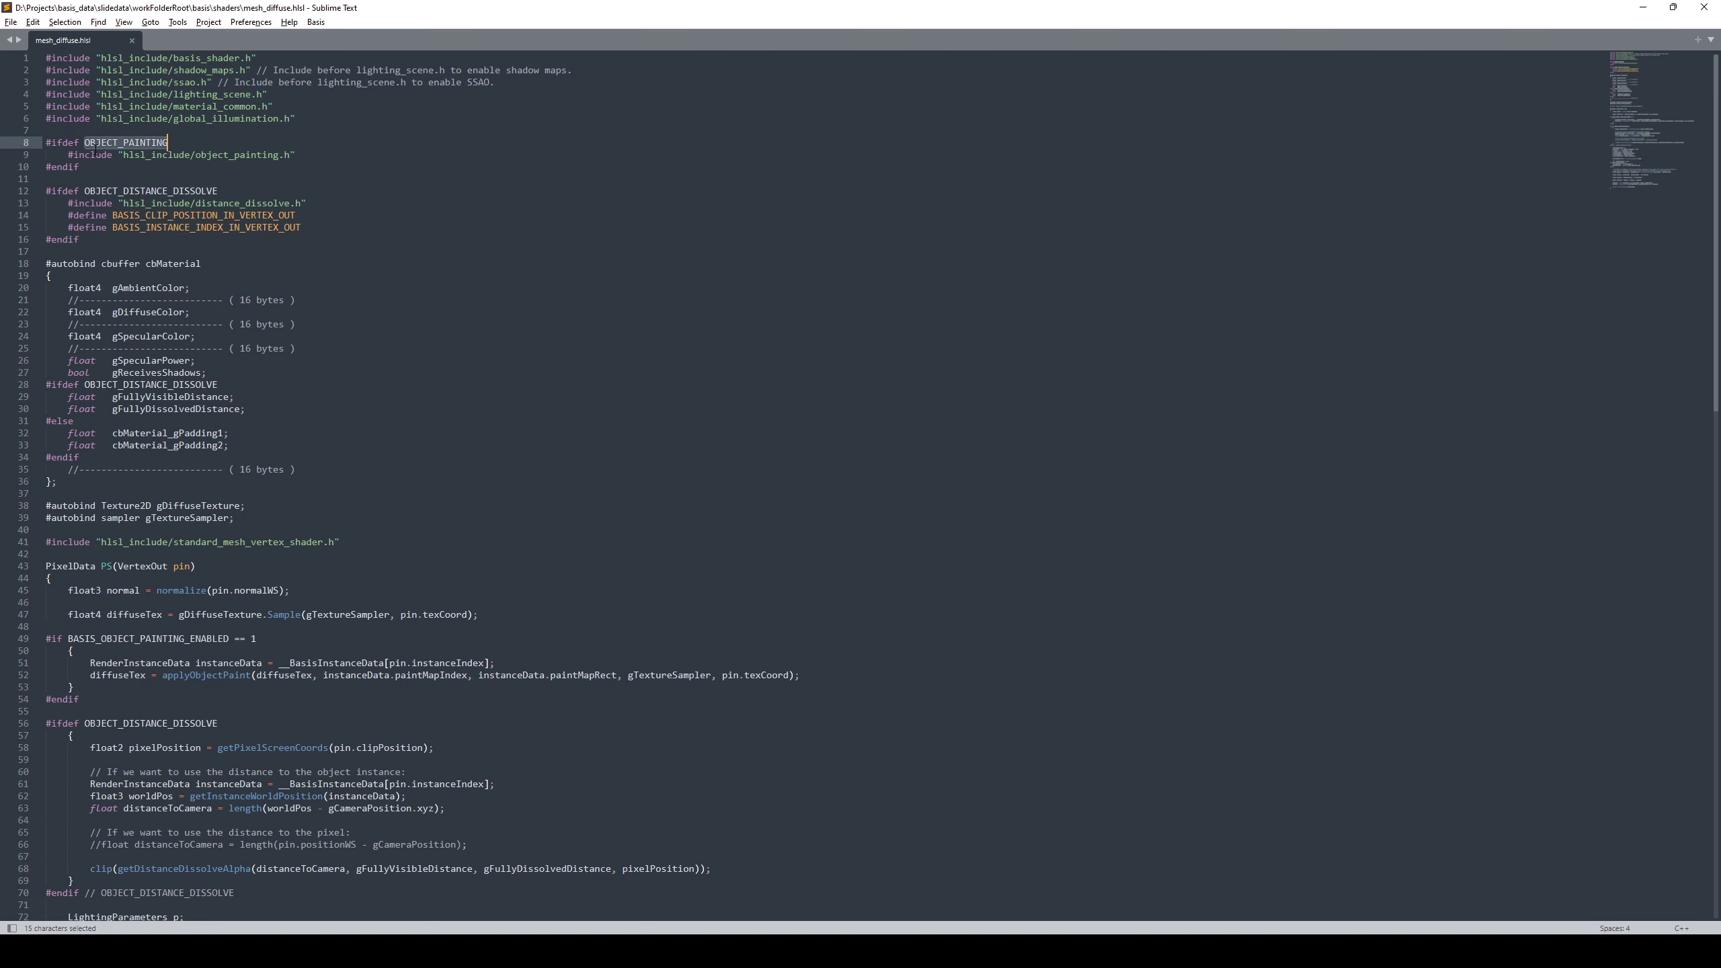
# Switch to the Basis Asset Browser to check the dissolved and painted mesh_diffuse basisshader variants, and return to mesh_diffuse.hlsl in Sublime Text
pyautogui.hotkey('alt', 'Tab')
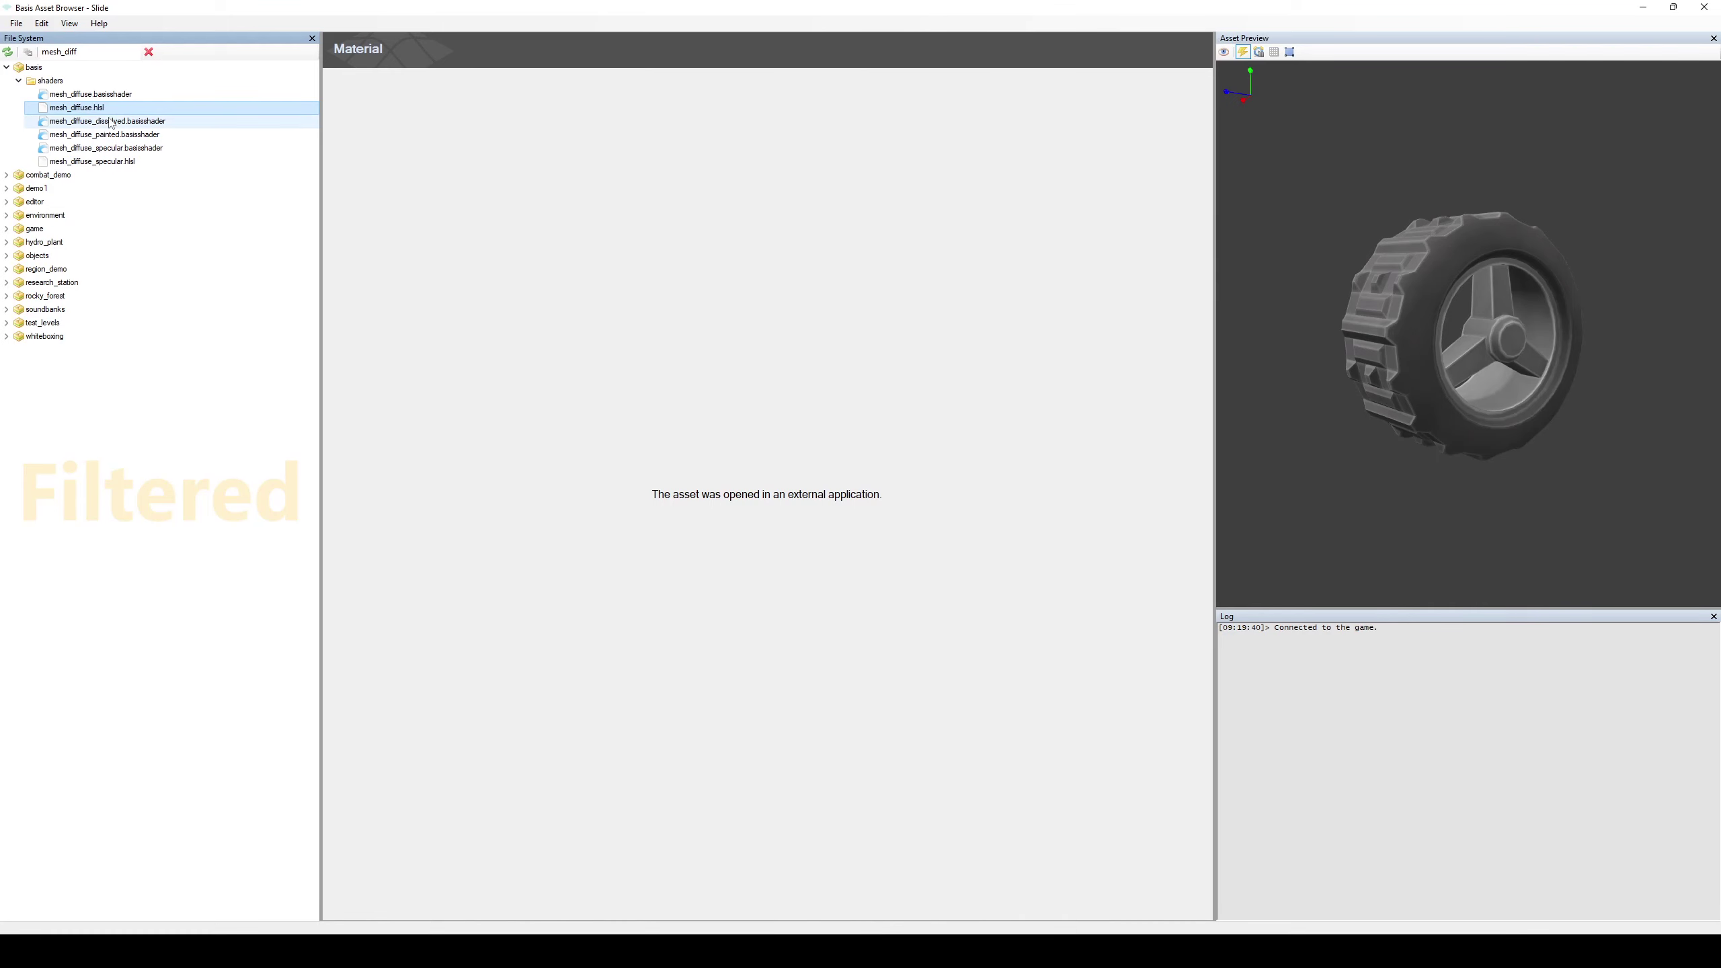
pyautogui.click(110, 122)
pyautogui.click(79, 135)
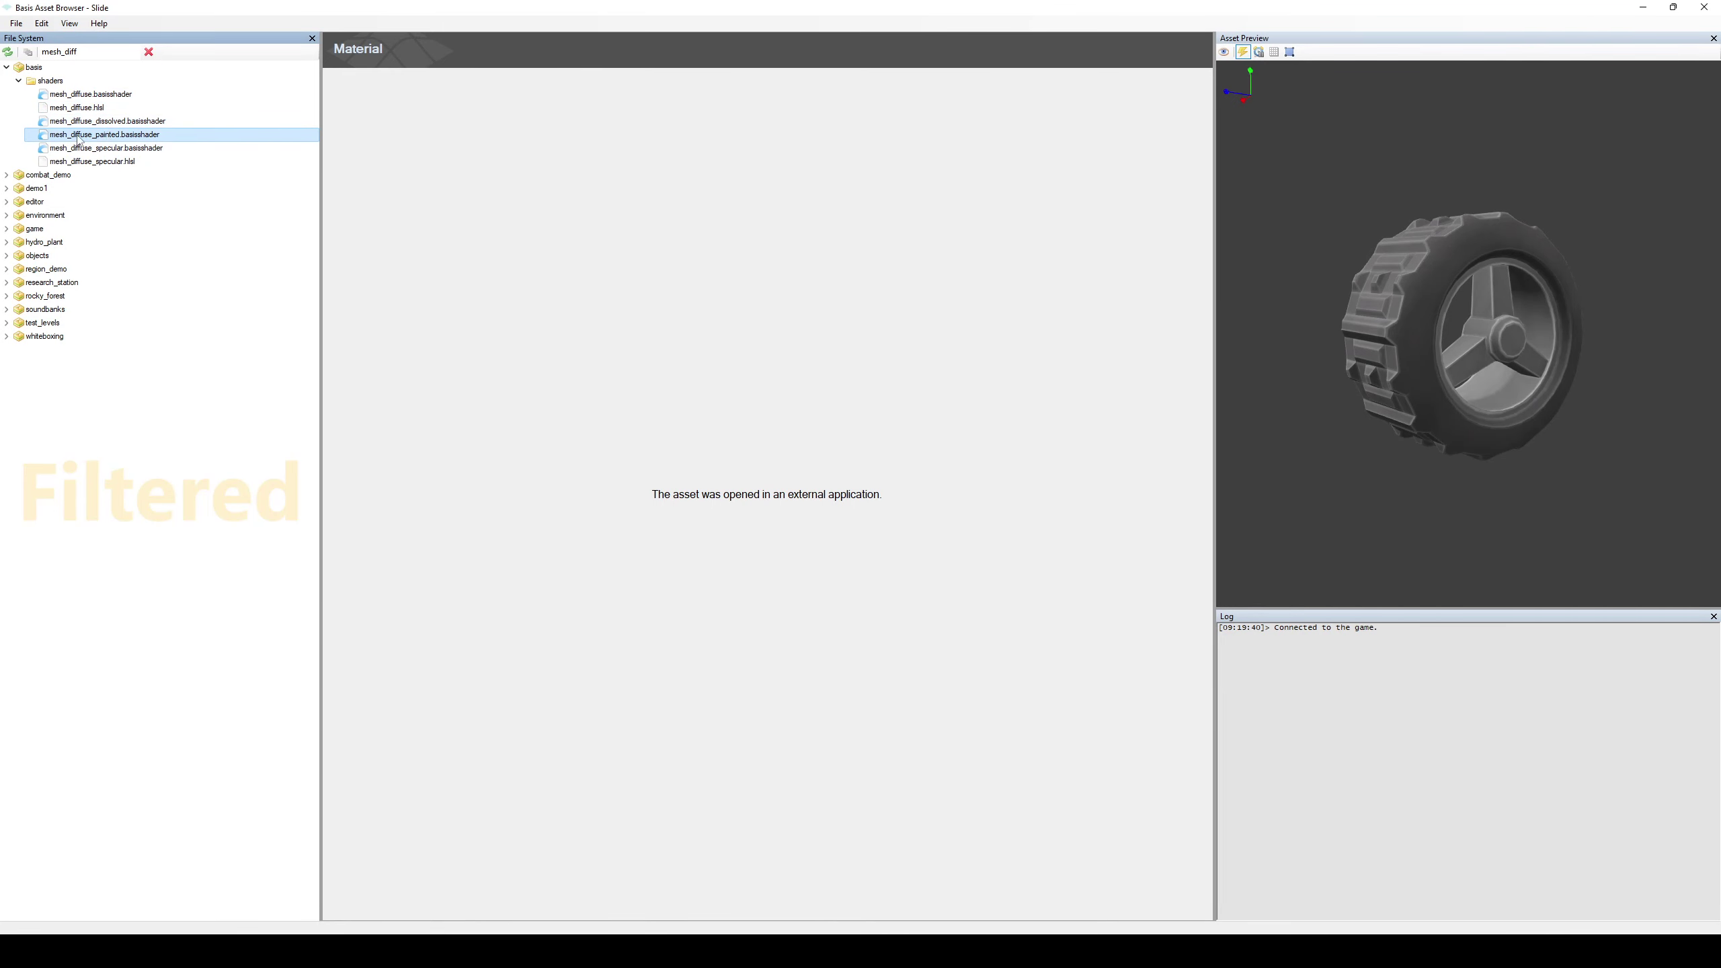
pyautogui.hotkey('alt', 'Tab')
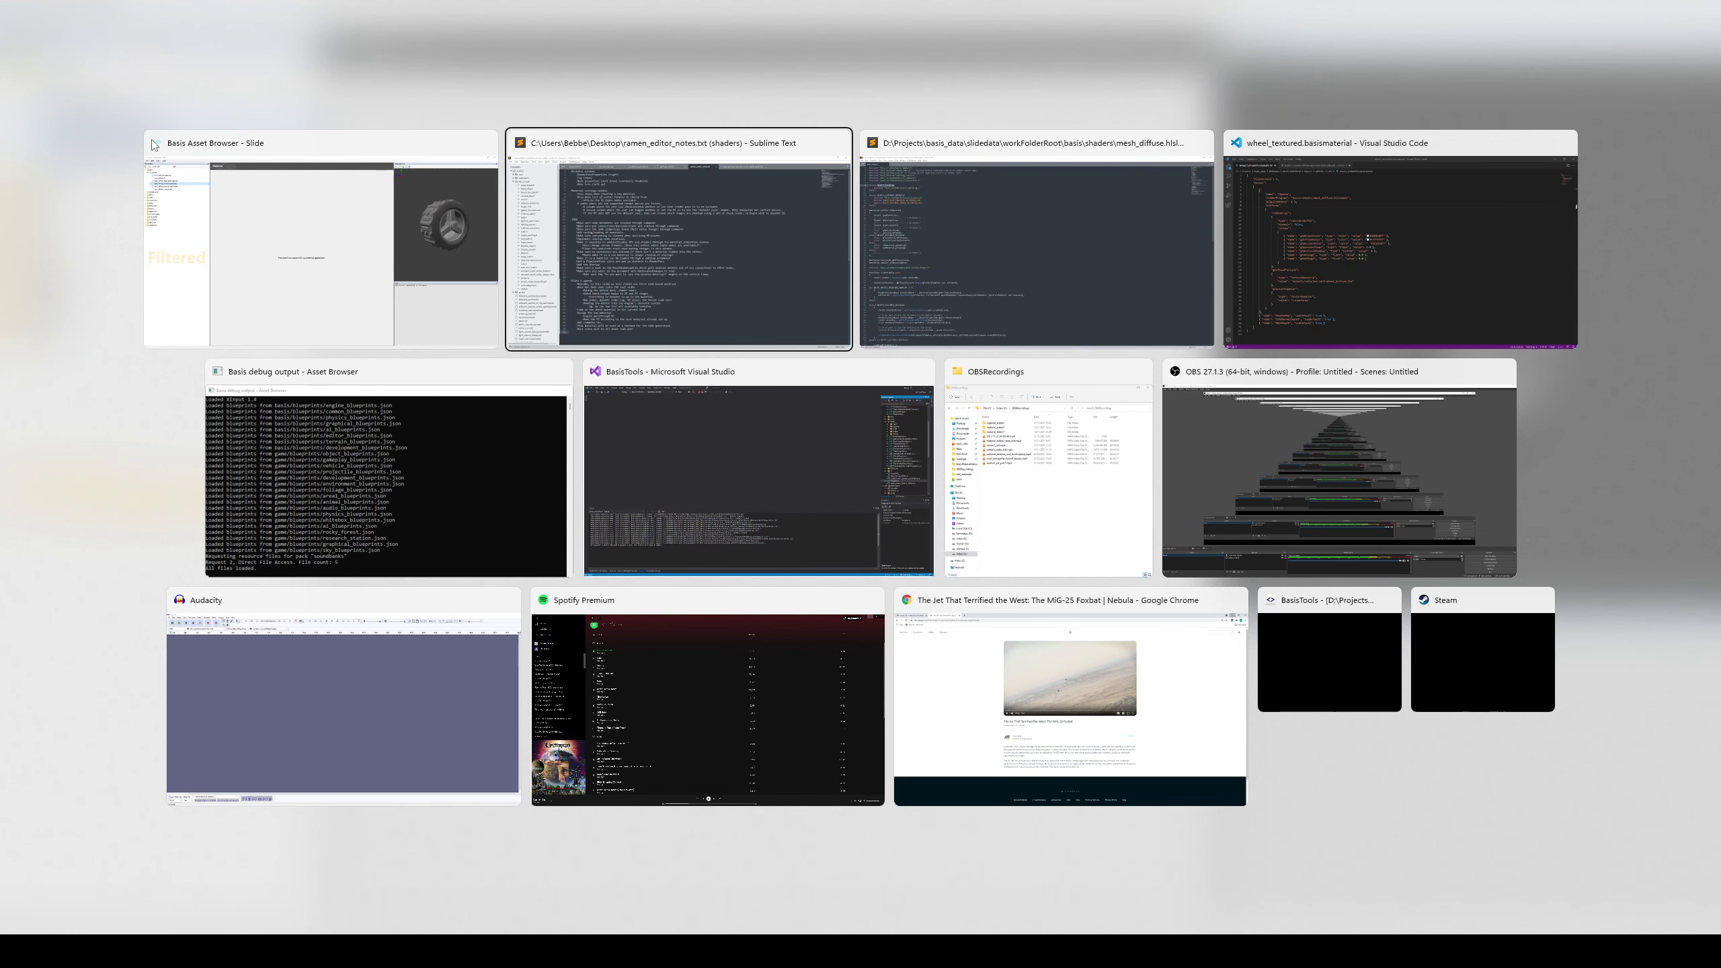
pyautogui.hotkey('alt', 'Tab')
pyautogui.press('Tab')
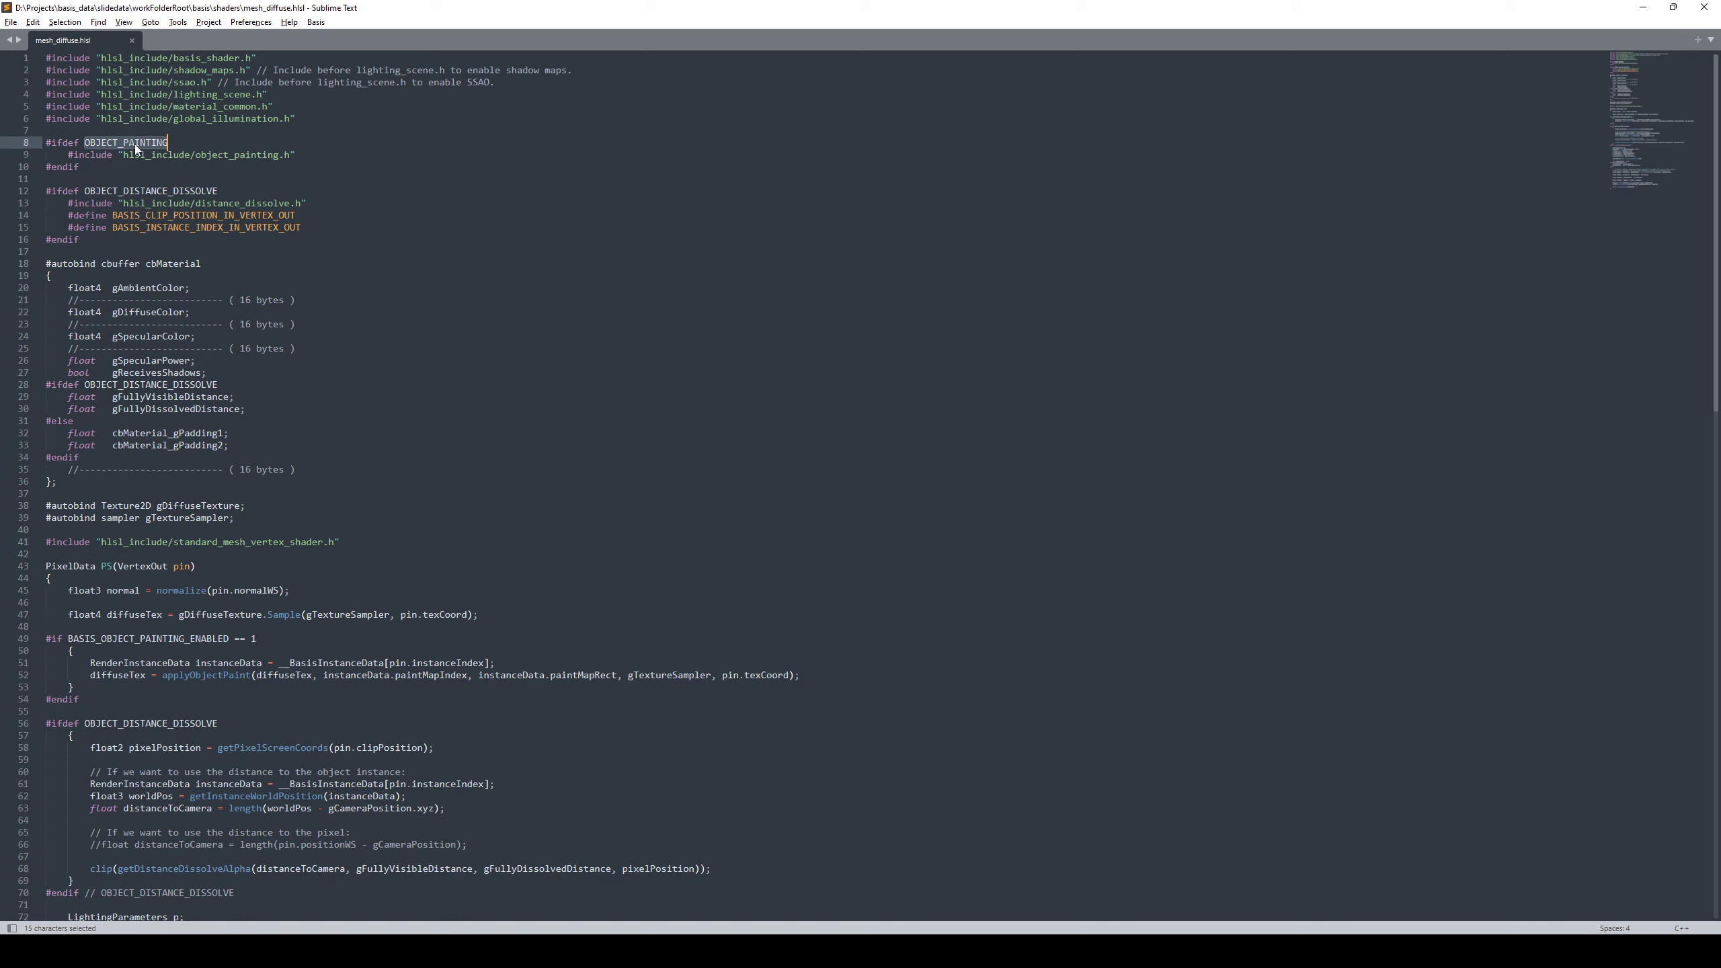
# Highlight OBJECT_DISTANCE_DISSOLVE and examine where mesh_diffuse.hlsl uses it
pyautogui.click(112, 190)
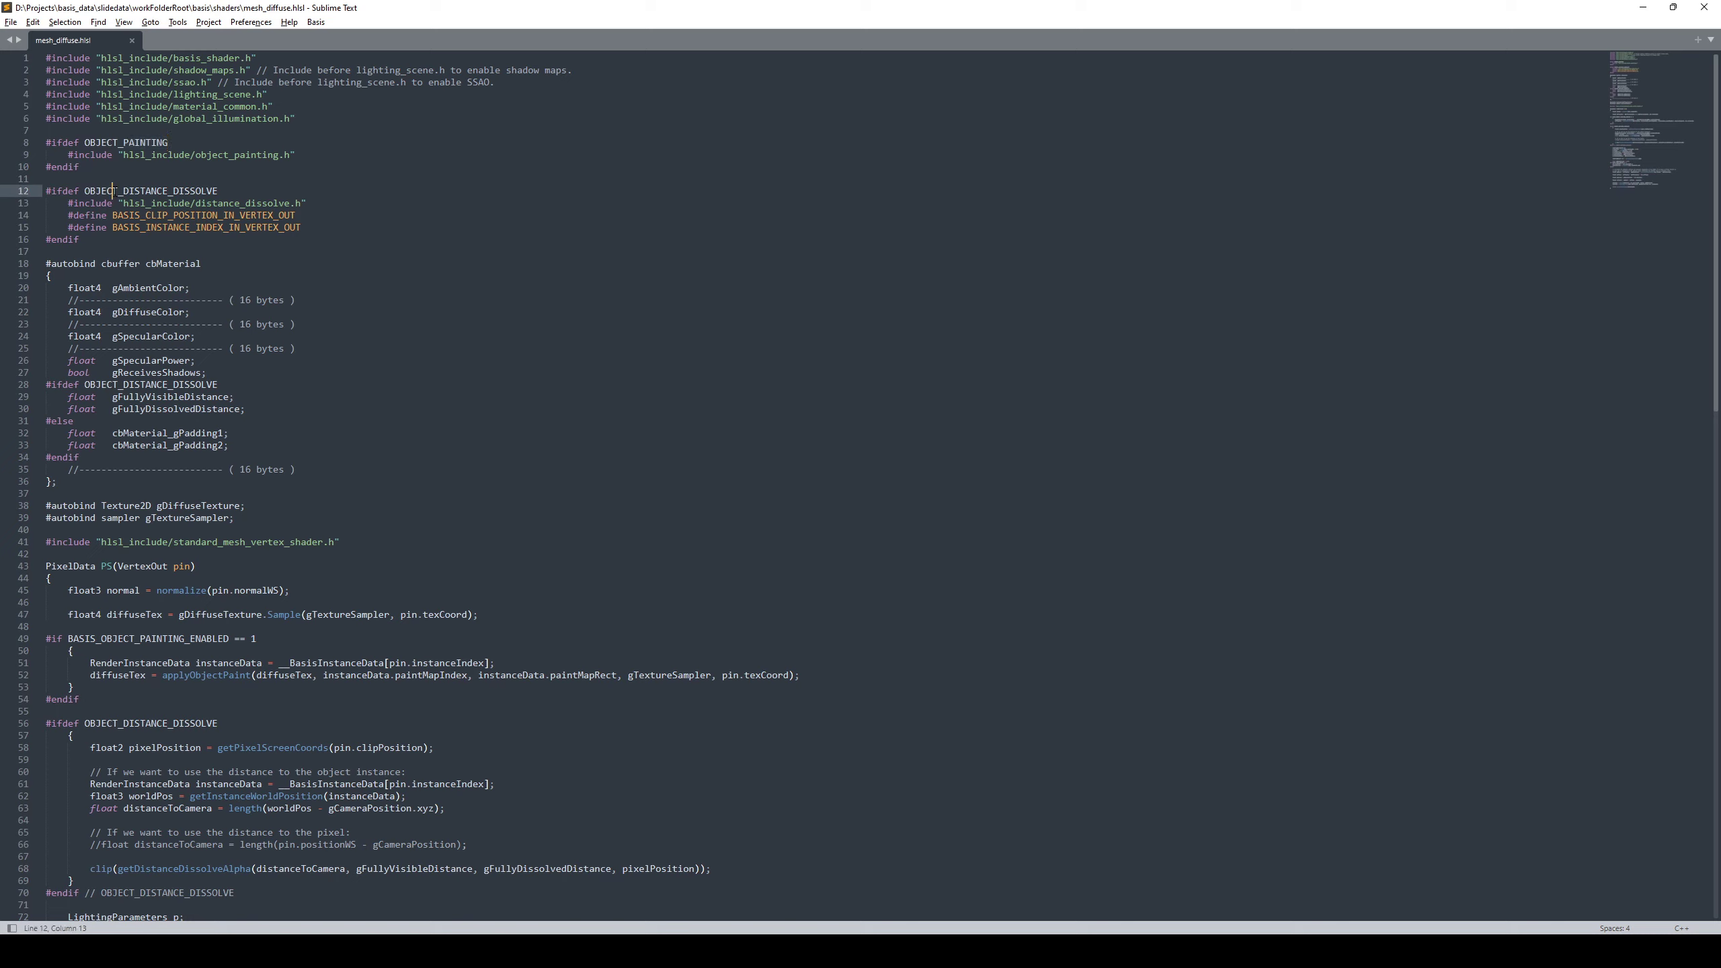
pyautogui.doubleClick(134, 194)
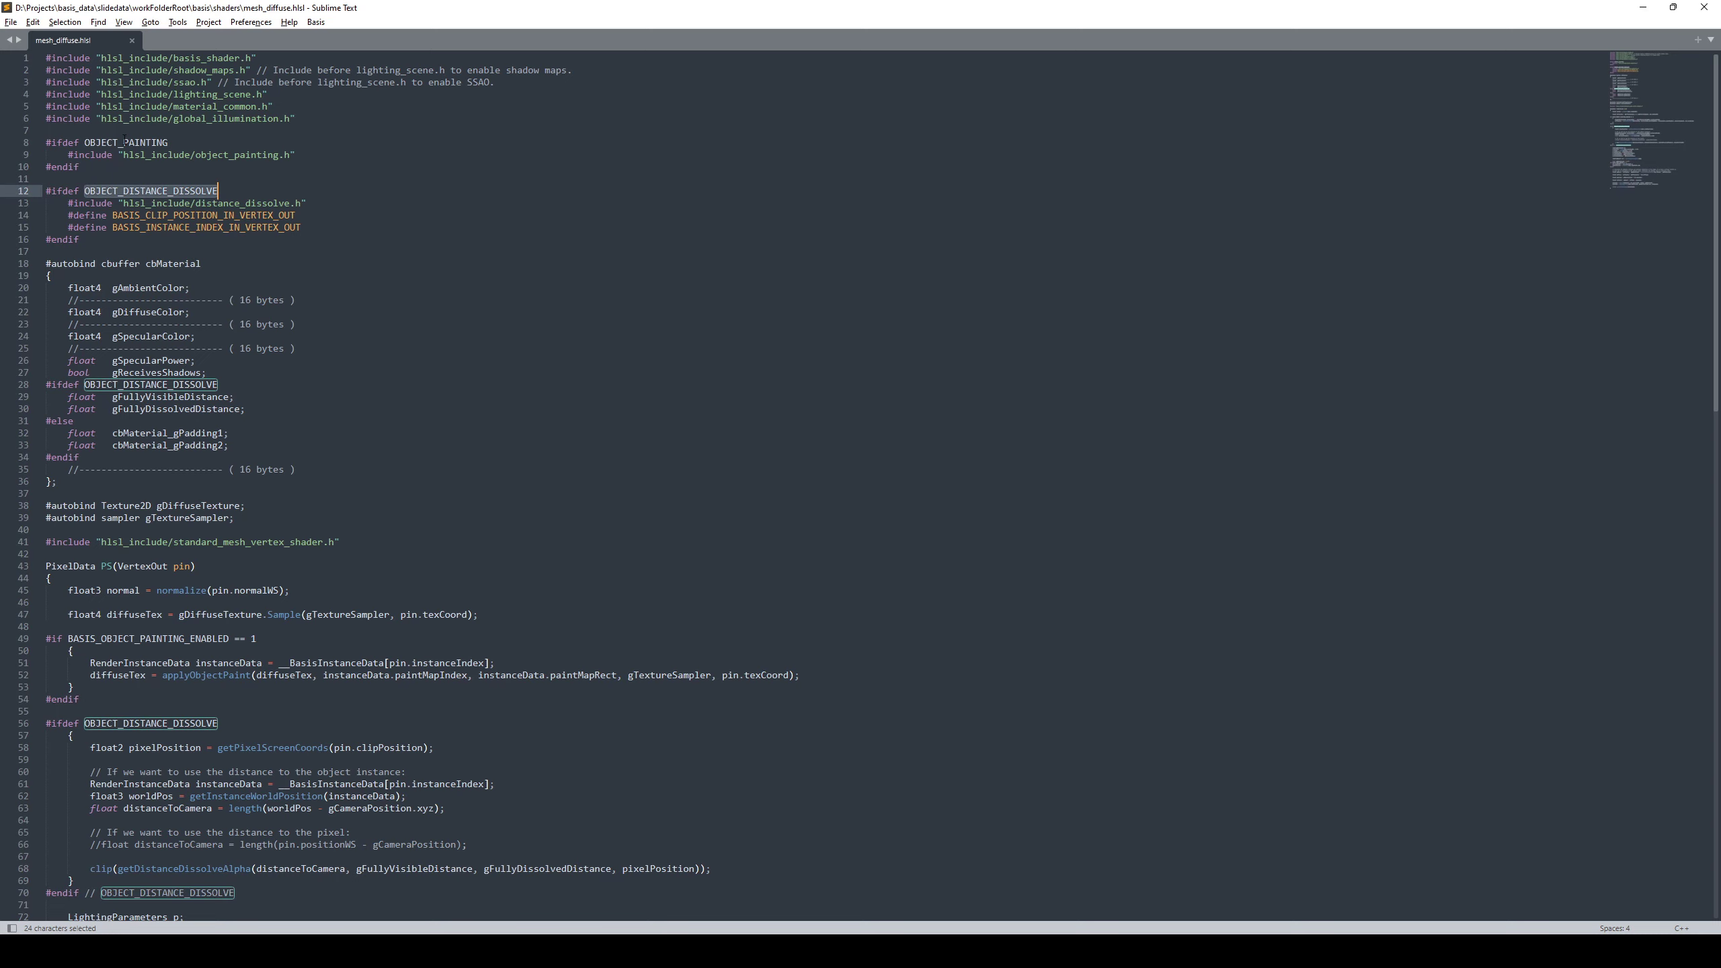
pyautogui.scroll(-2, 466, 538)
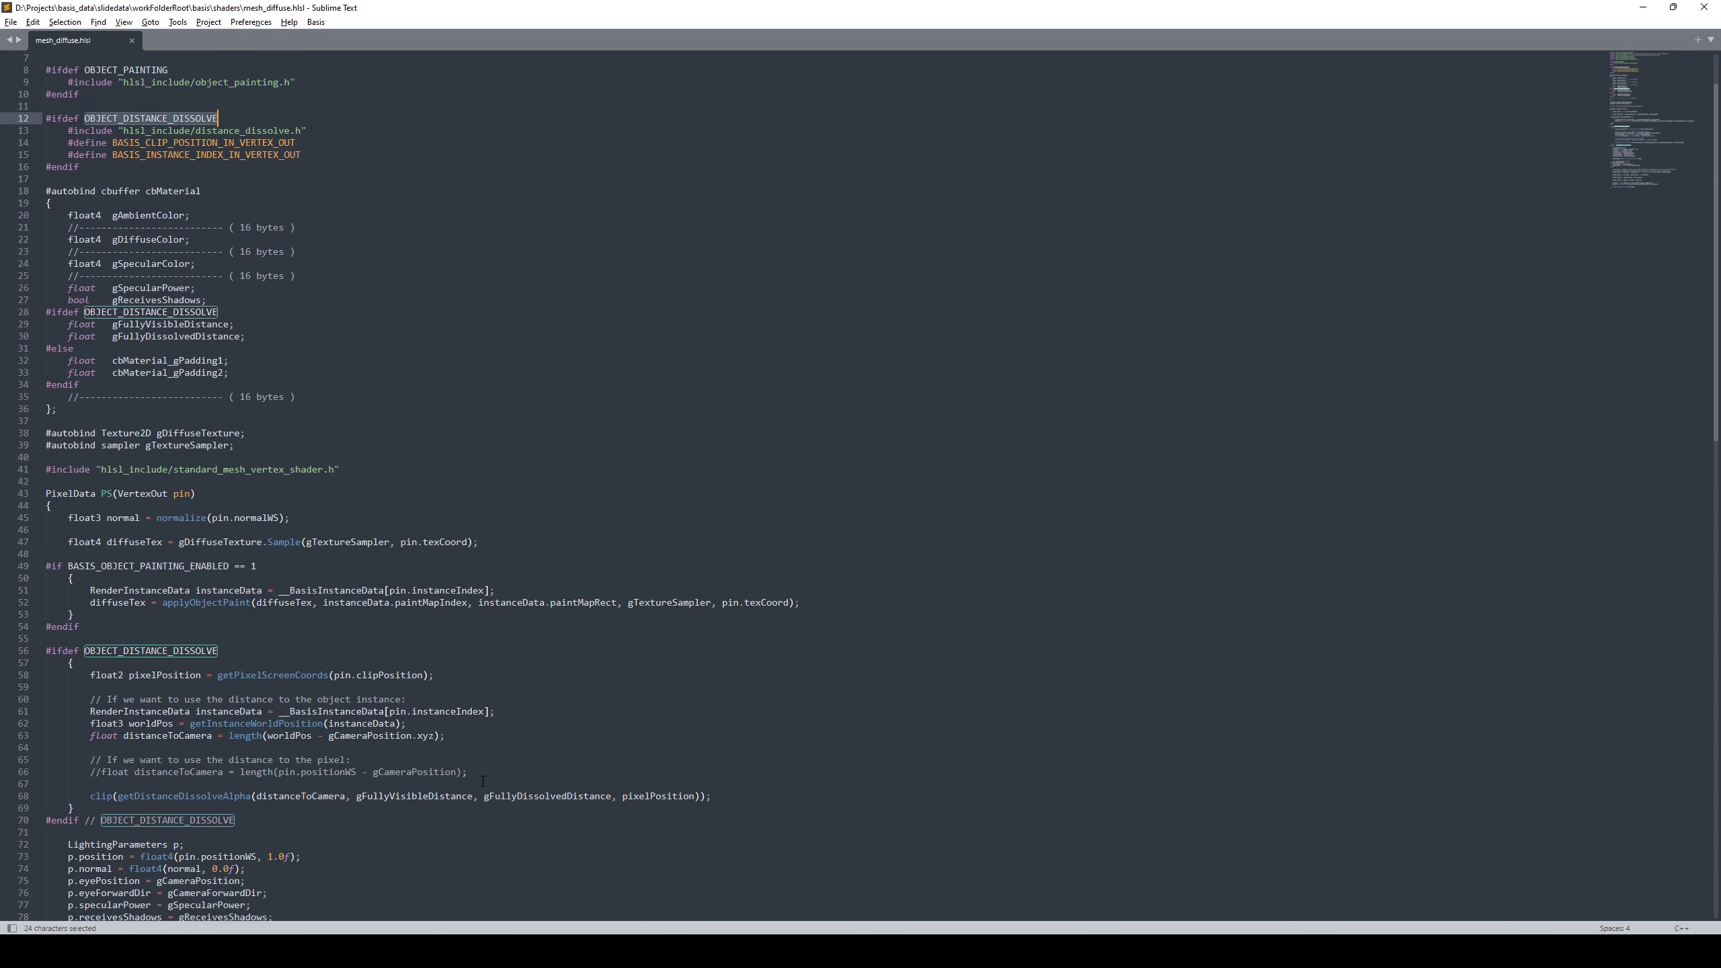
pyautogui.scroll(2, 286, 413)
# Examine the autobind declarations: the cbMaterial constant buffer, the gDiffuseTexture Texture2D and the gTextureSampler sampler
pyautogui.click(302, 468)
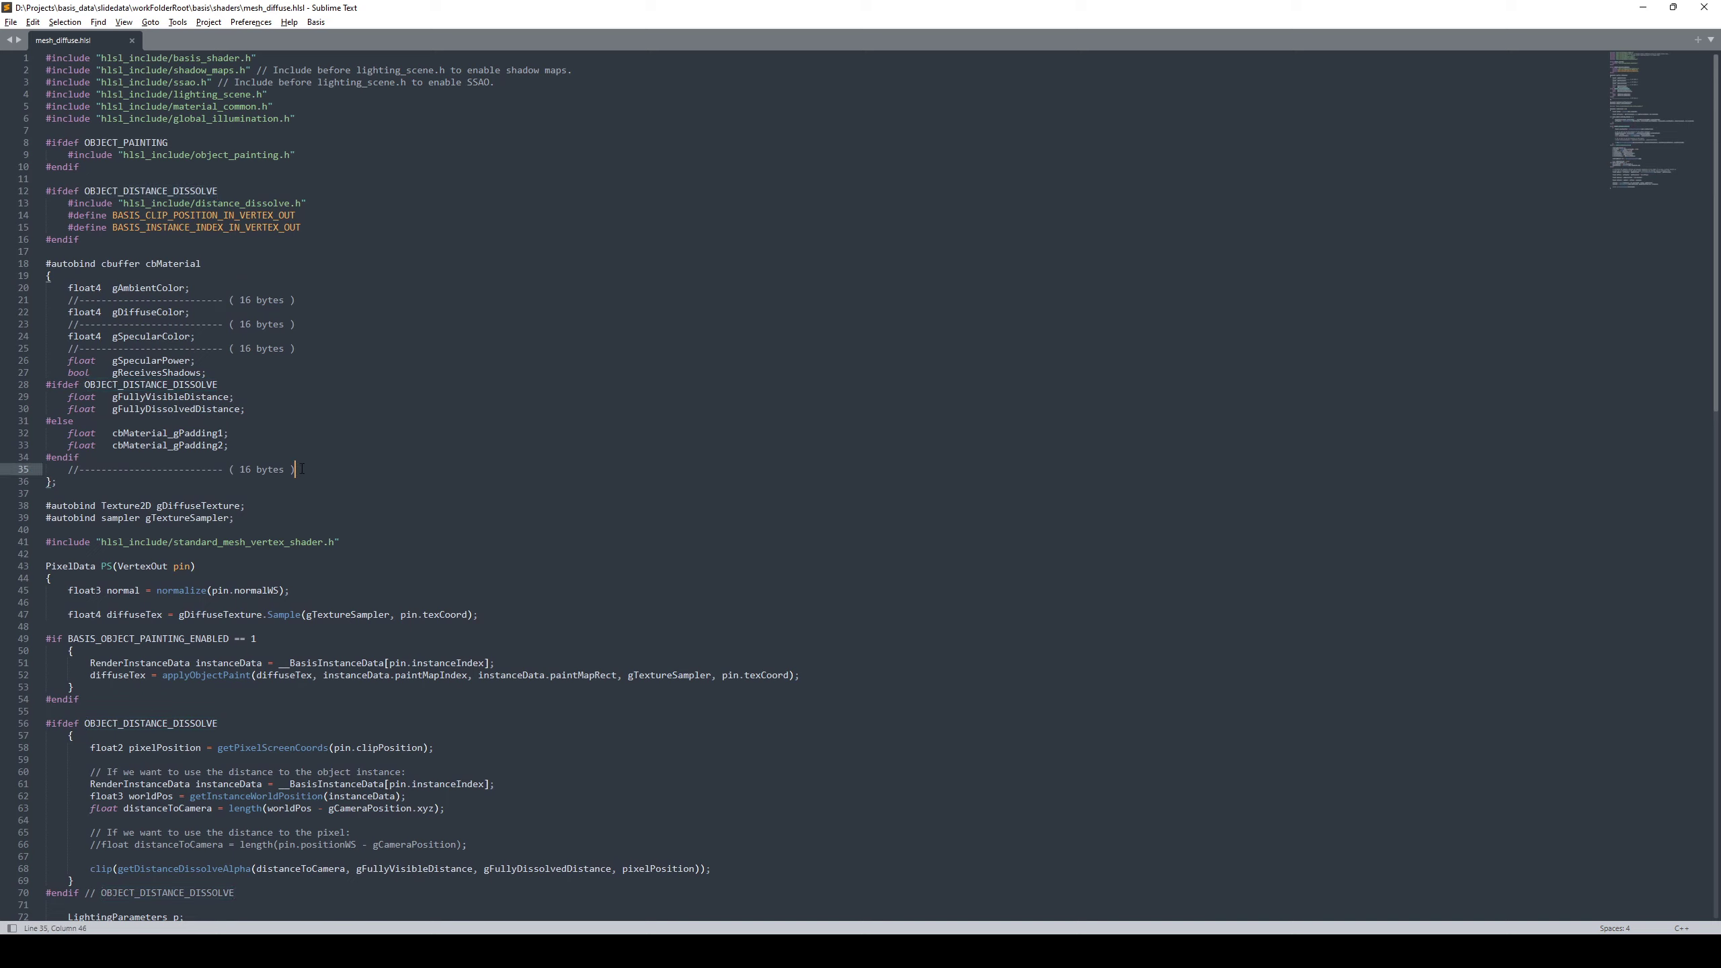
pyautogui.moveTo(121, 474); pyautogui.dragTo(46, 263)
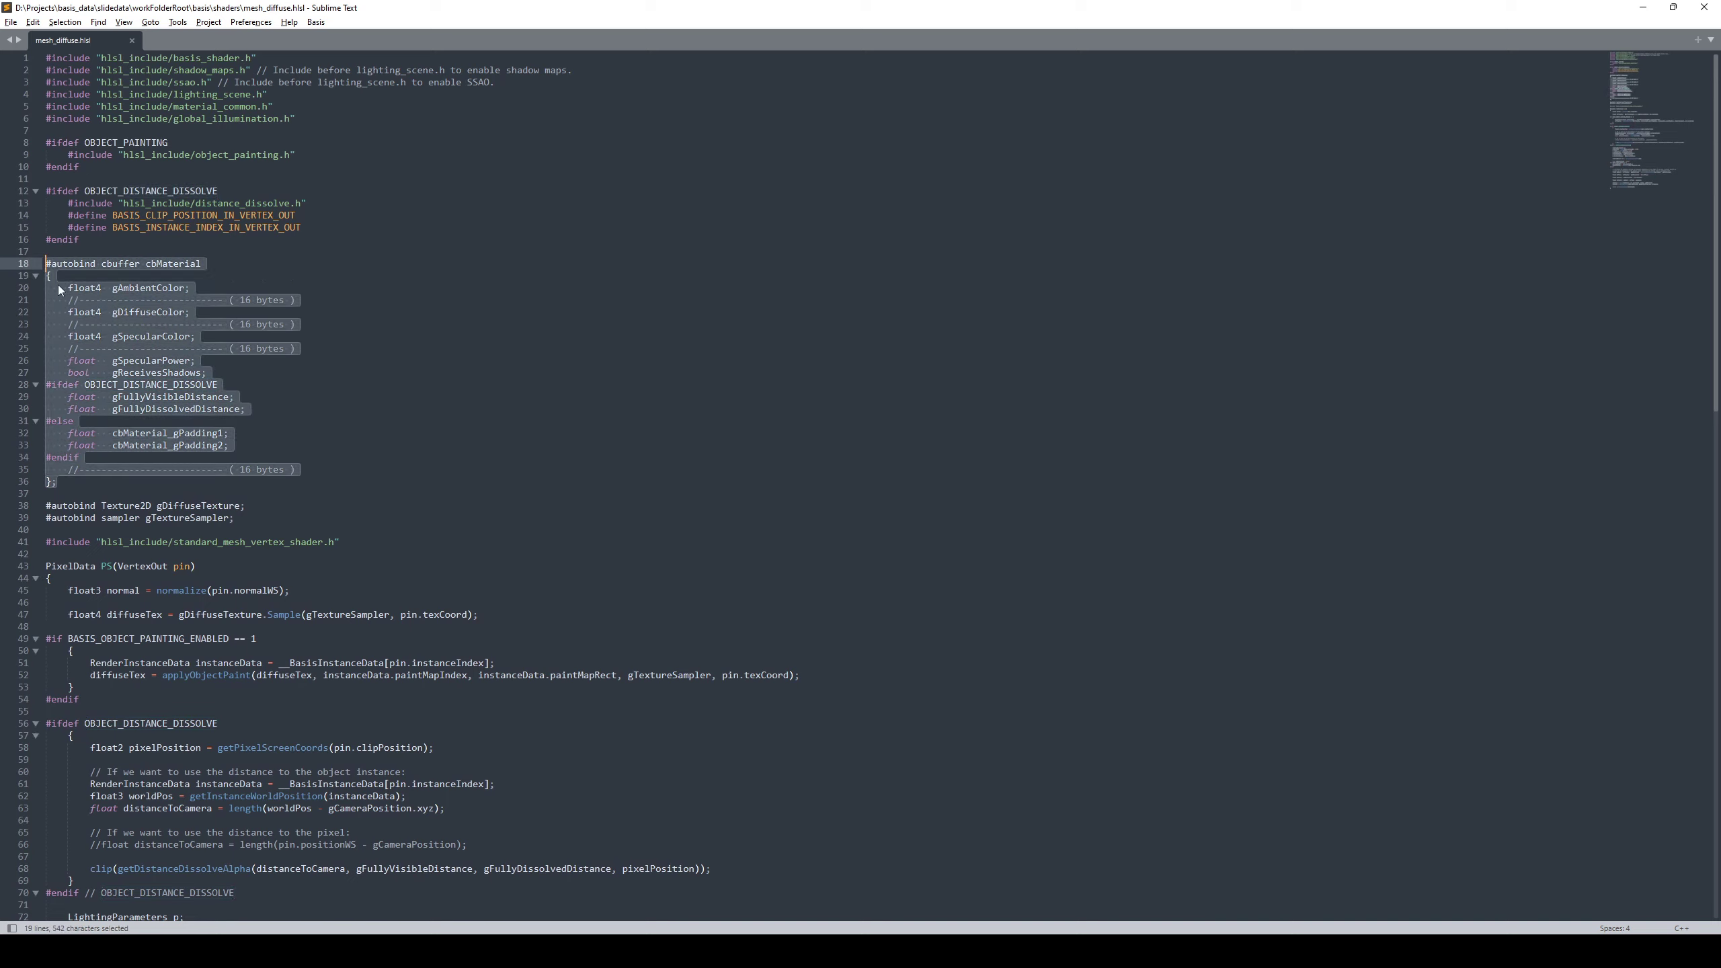
pyautogui.click(124, 267)
pyautogui.doubleClick(172, 264)
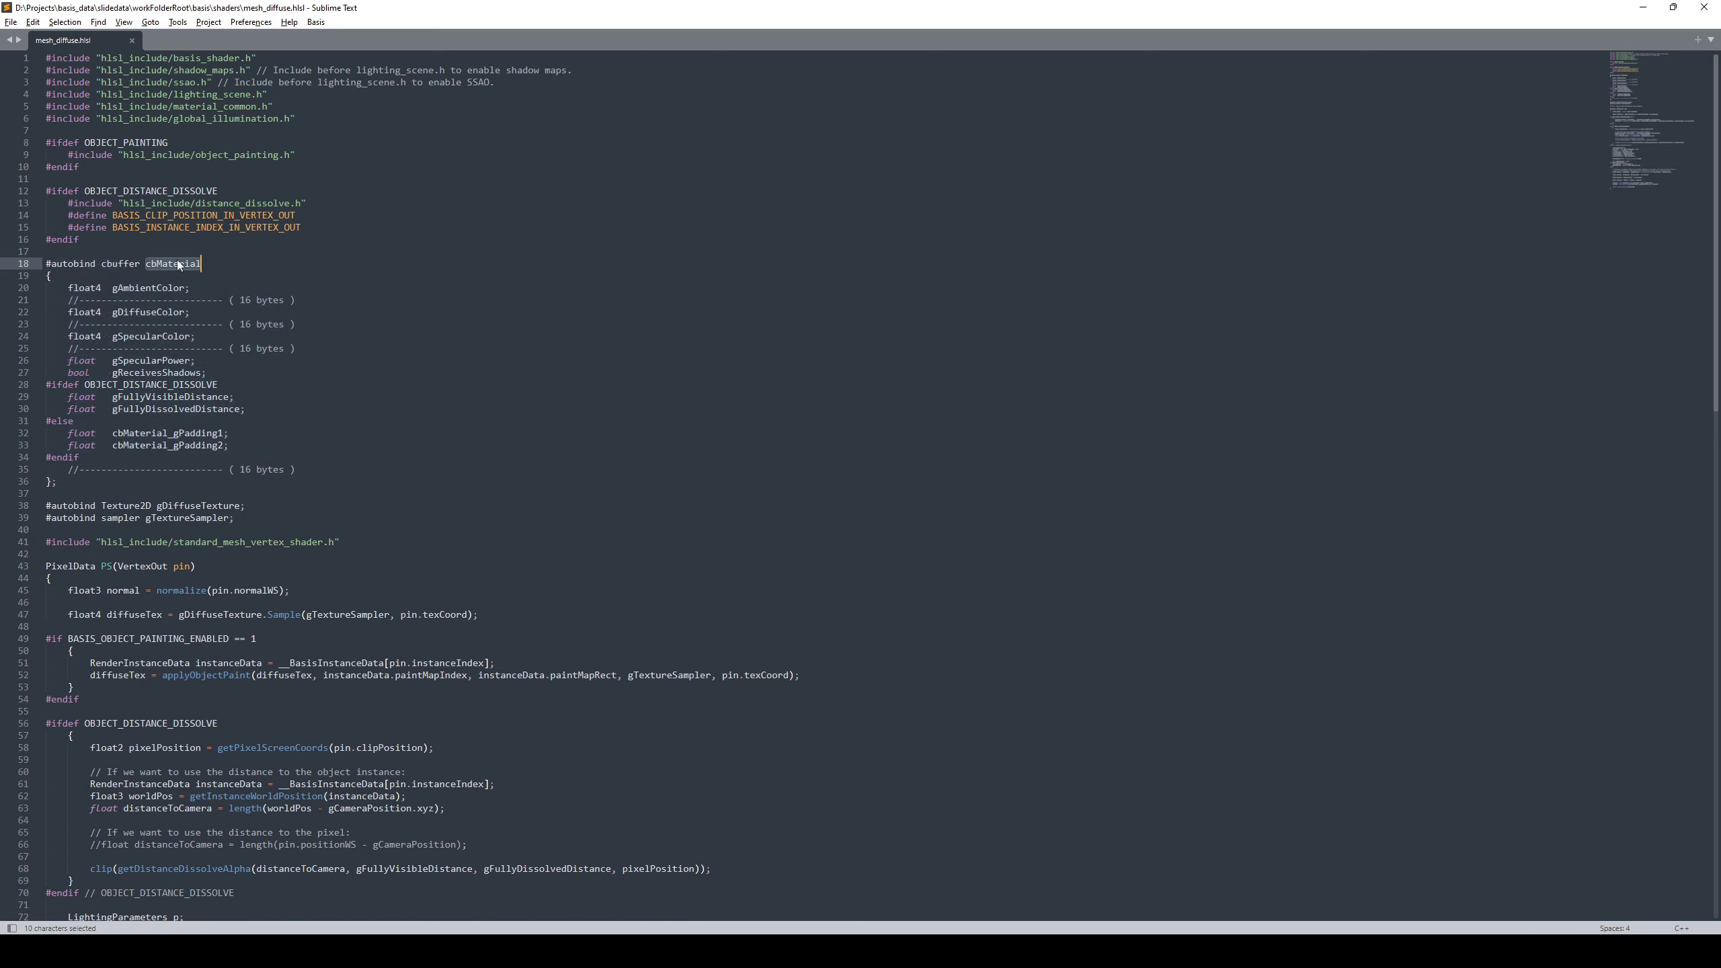
pyautogui.doubleClick(151, 506)
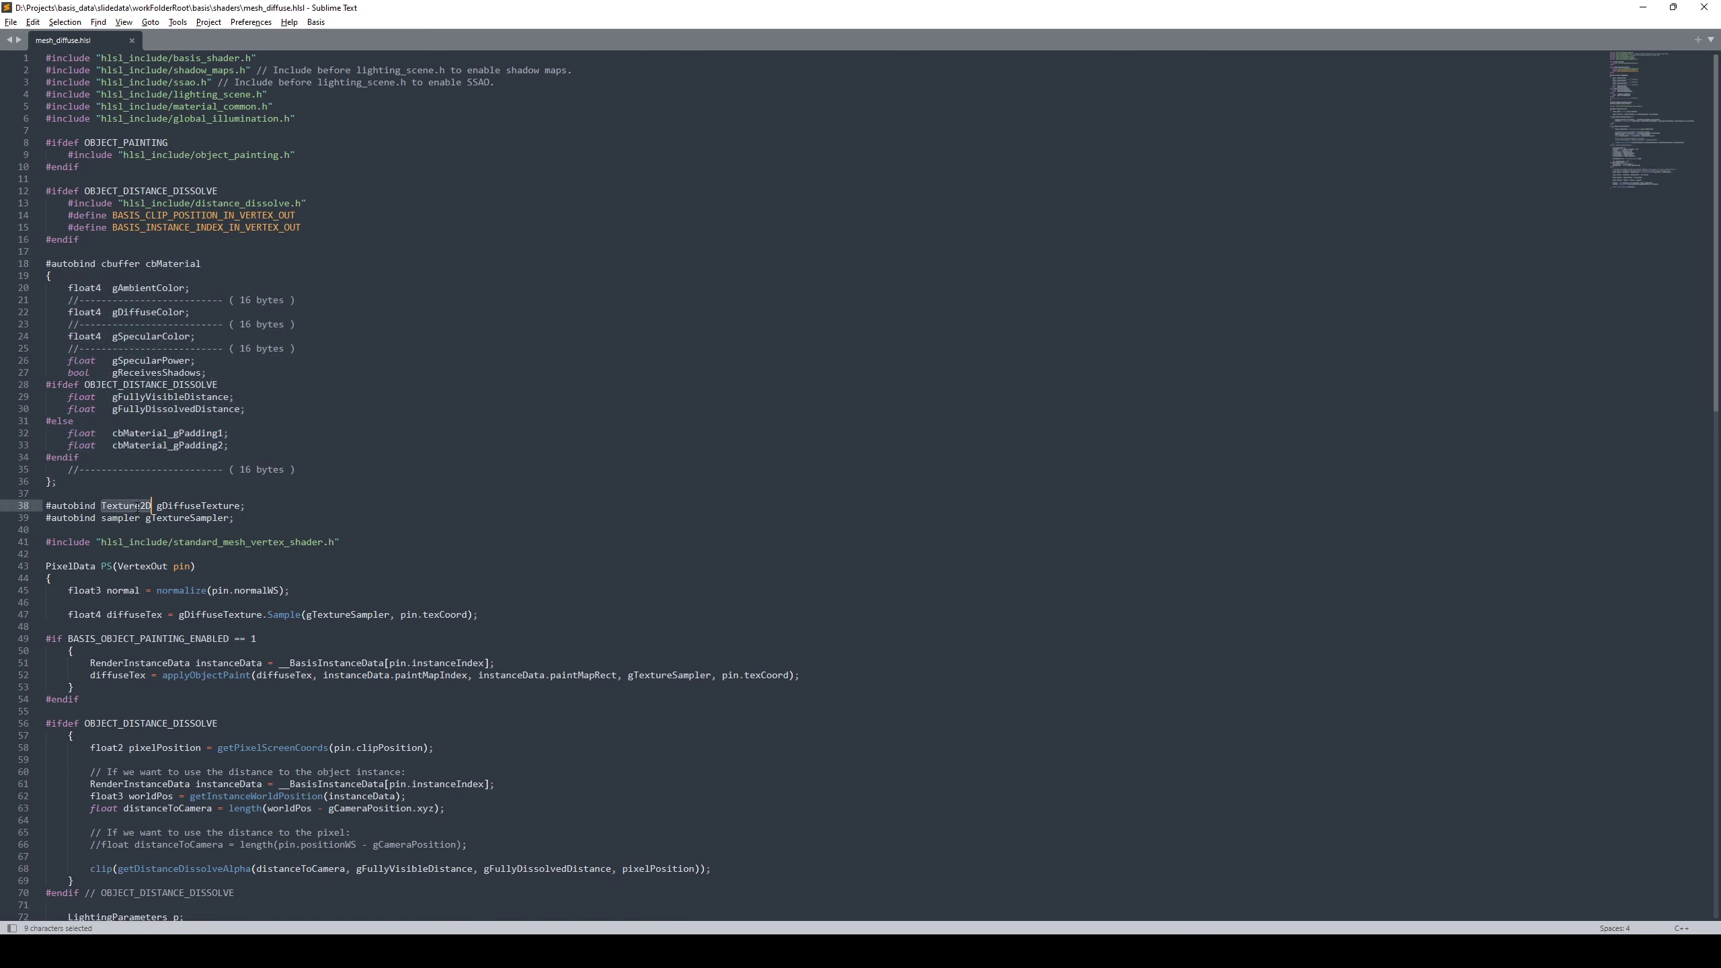
pyautogui.doubleClick(122, 518)
pyautogui.click(265, 518)
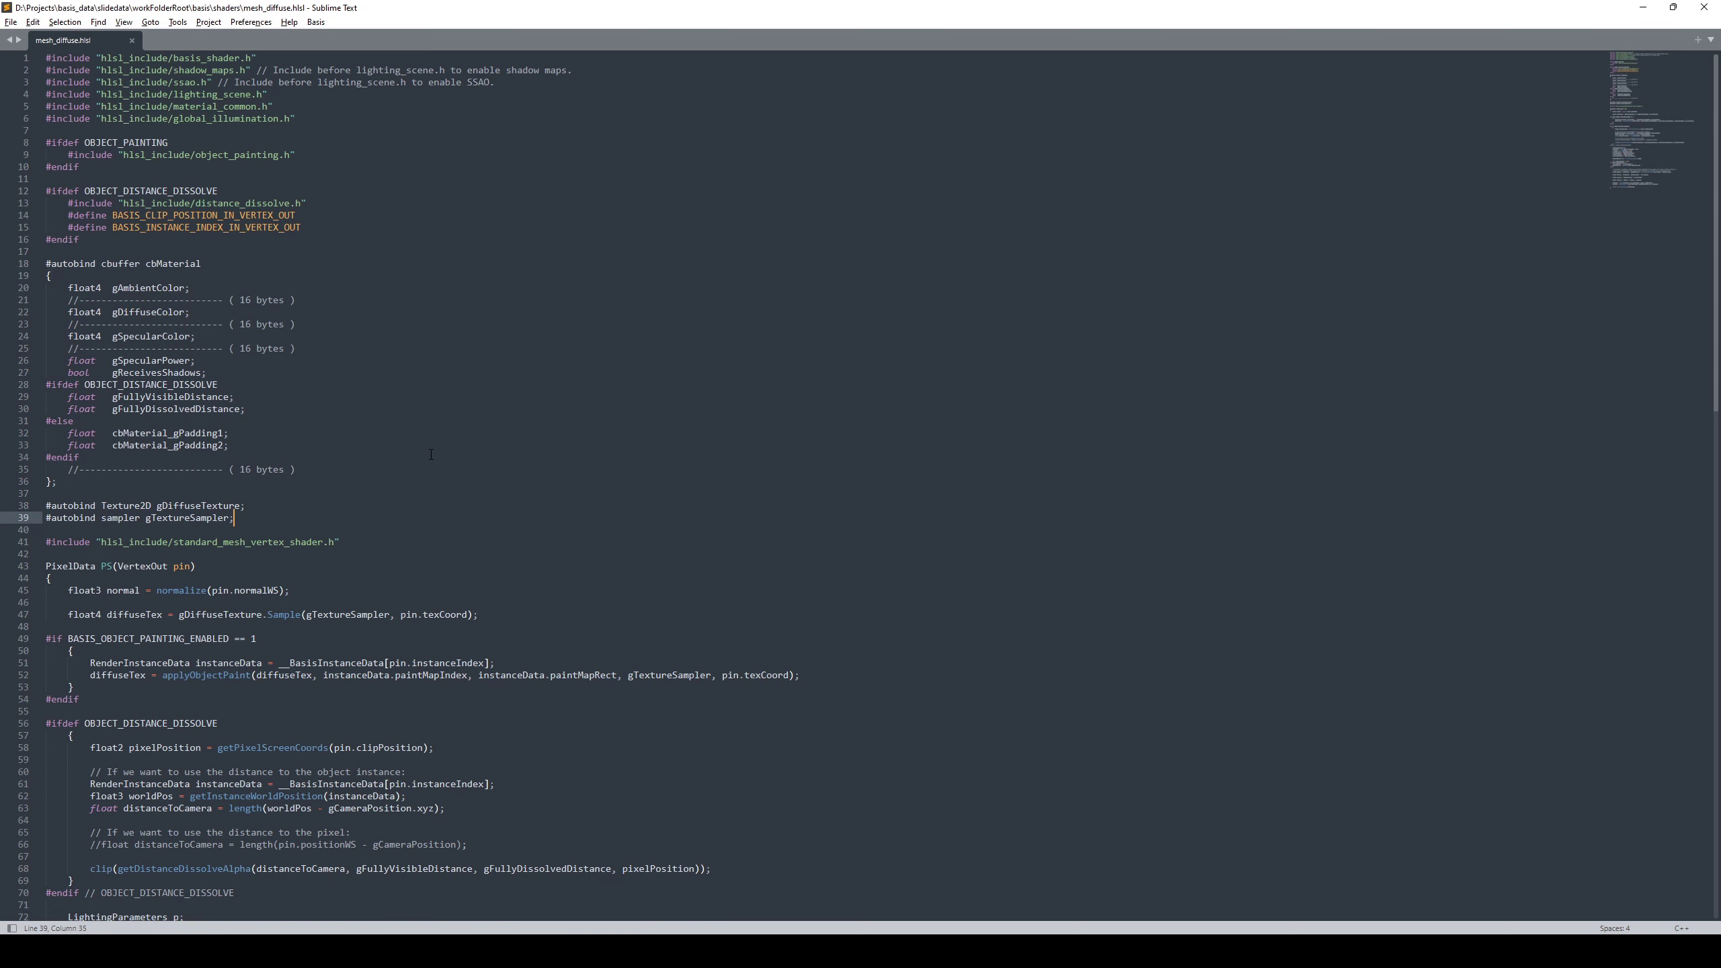
# Examine the pixel shader code and the include line for standard_mesh_vertex_shader.h in mesh_diffuse.hlsl
pyautogui.scroll(-5, 431, 454)
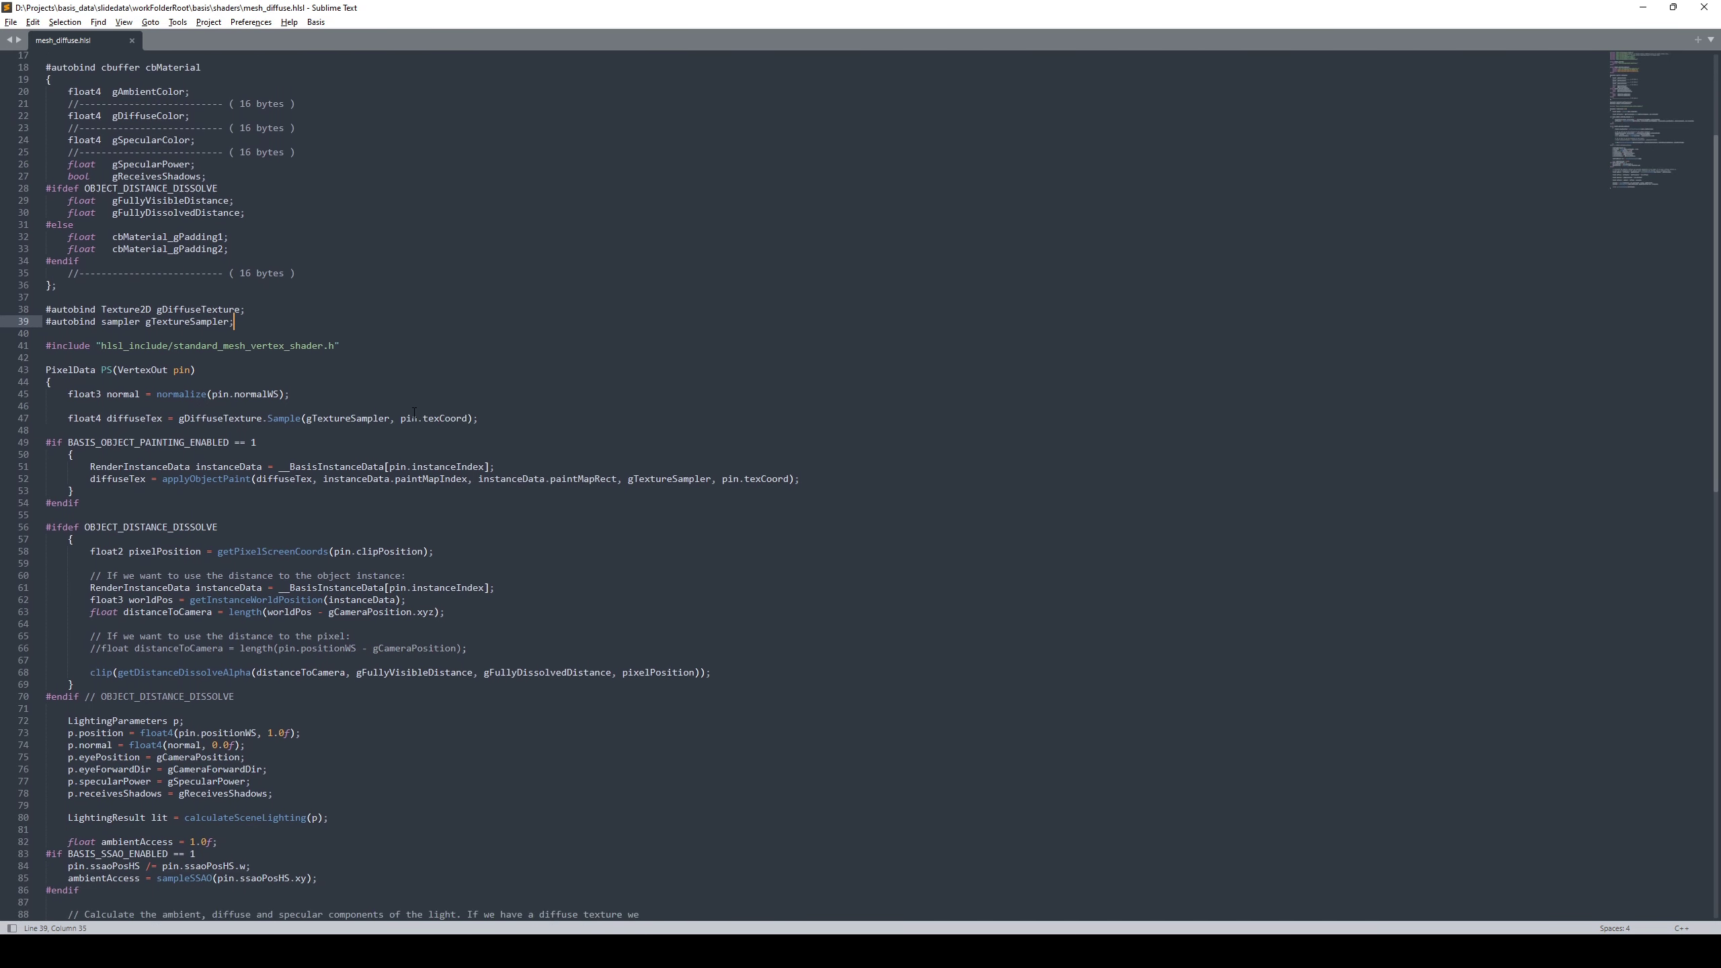
pyautogui.scroll(-4, 415, 412)
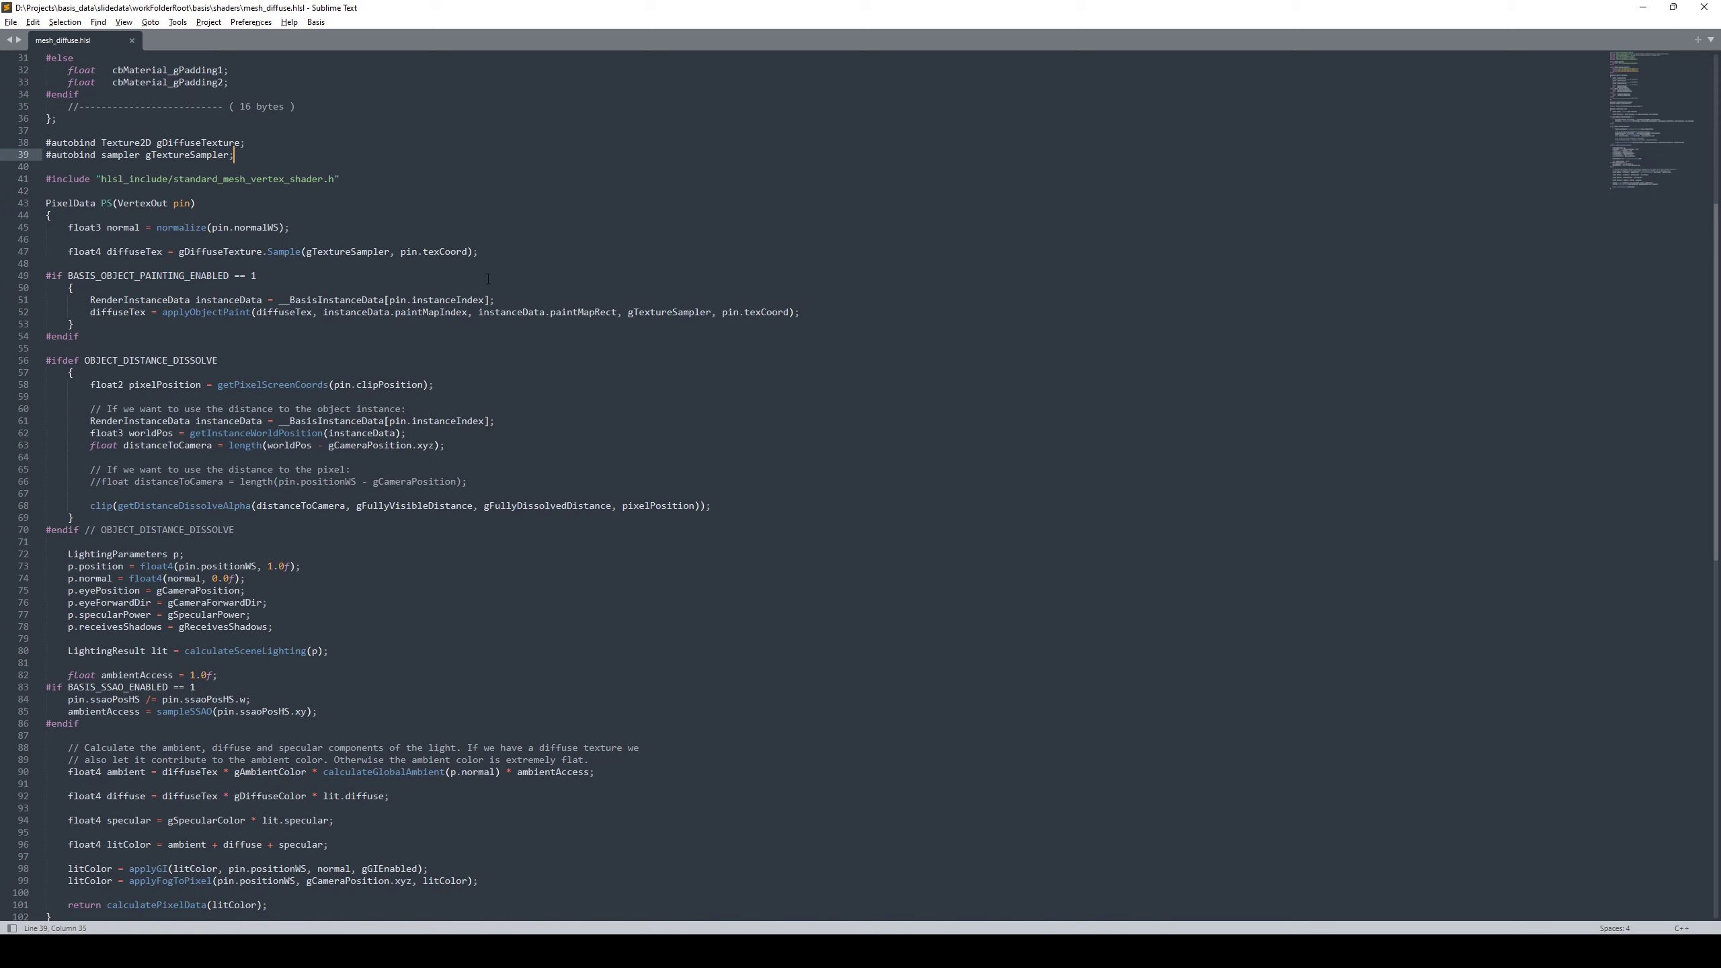
pyautogui.moveTo(376, 179); pyautogui.dragTo(38, 183)
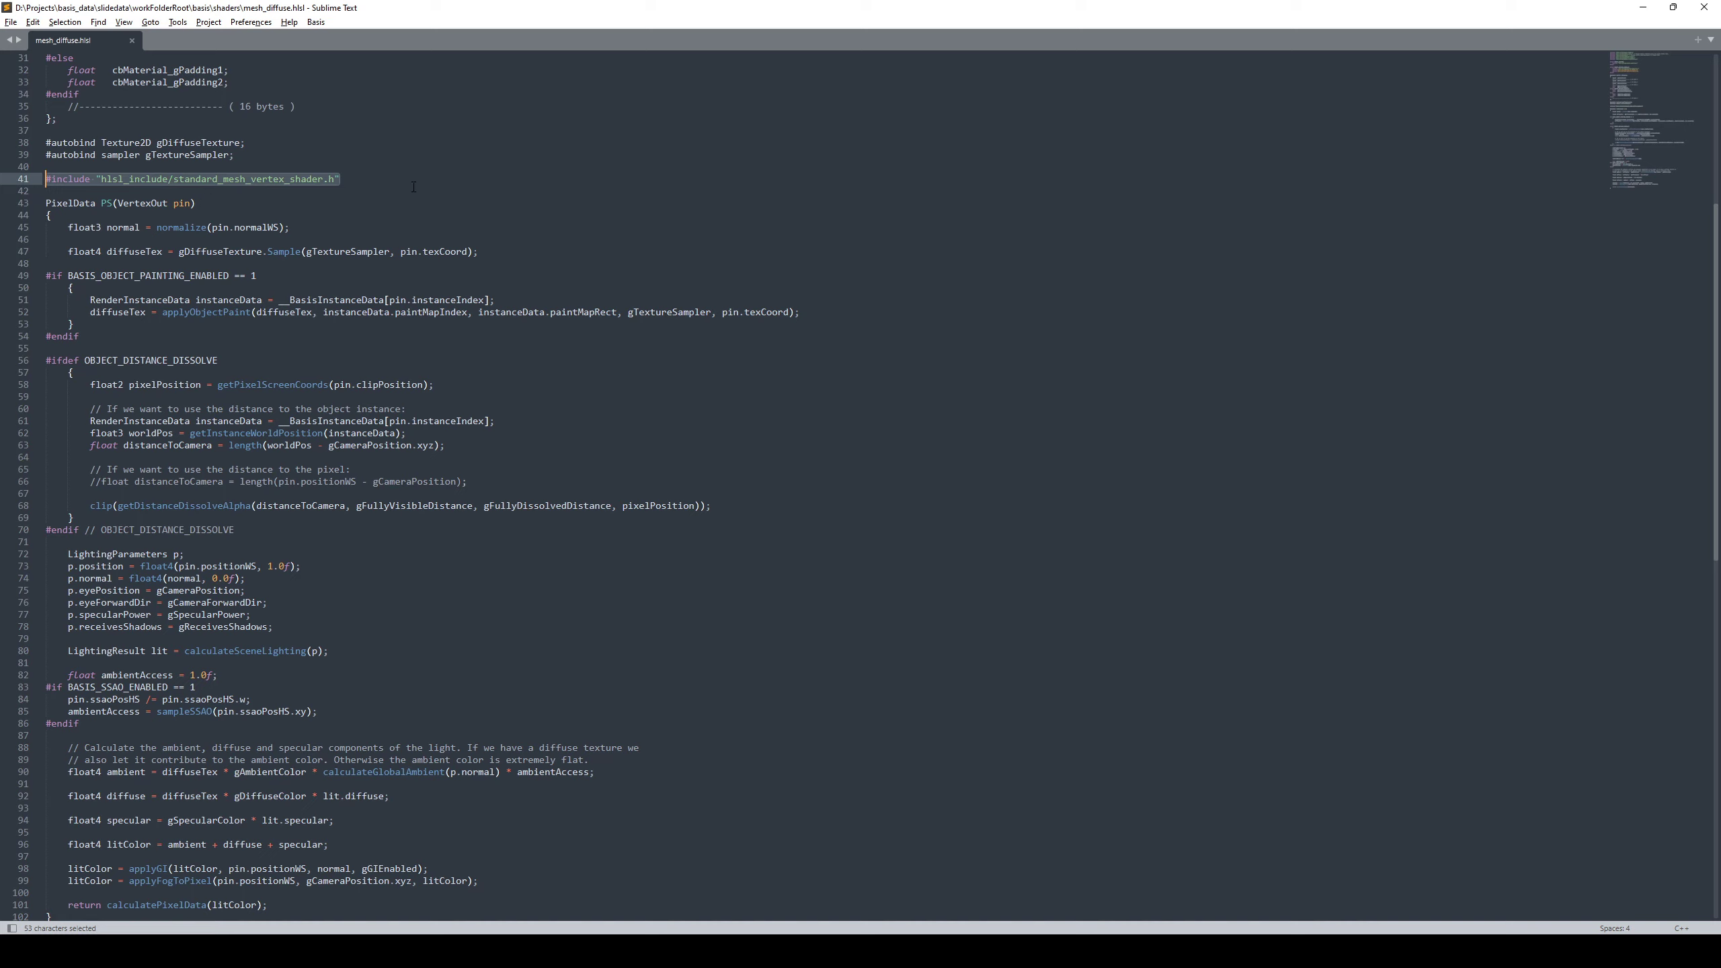
pyautogui.click(439, 185)
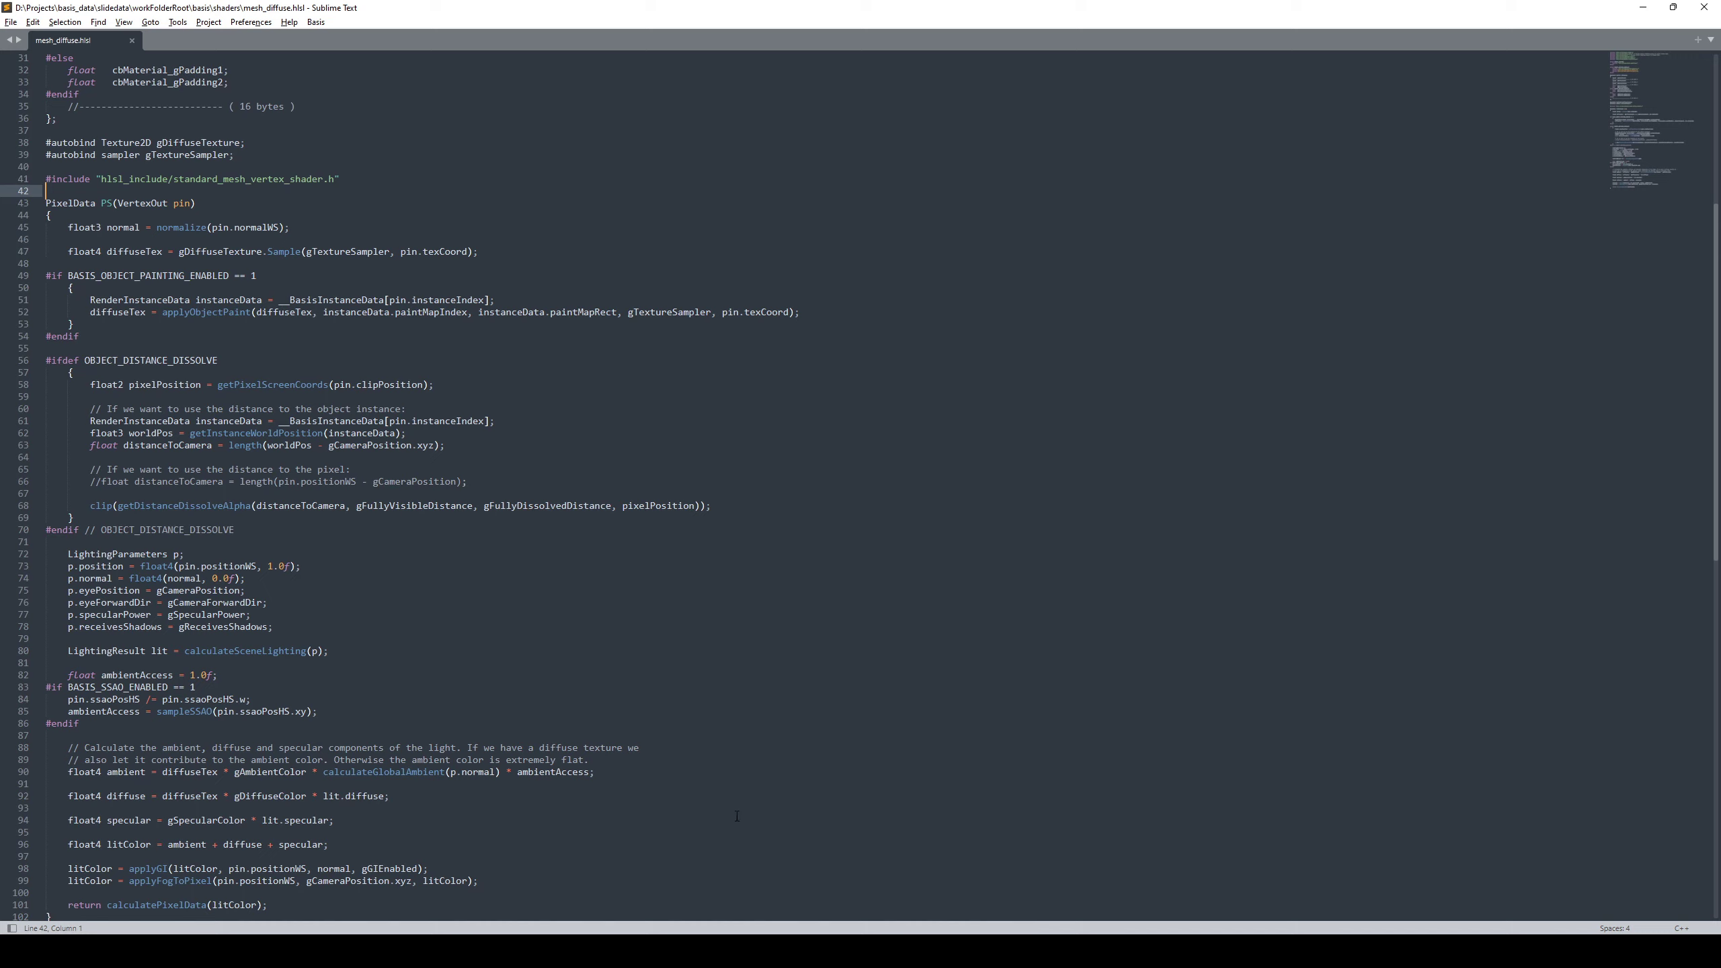
# Open the folder containing mesh_diffuse.hlsl and open standard_mesh_vertex_shader.h from its hlsl_include subfolder
pyautogui.rightClick(626, 265)
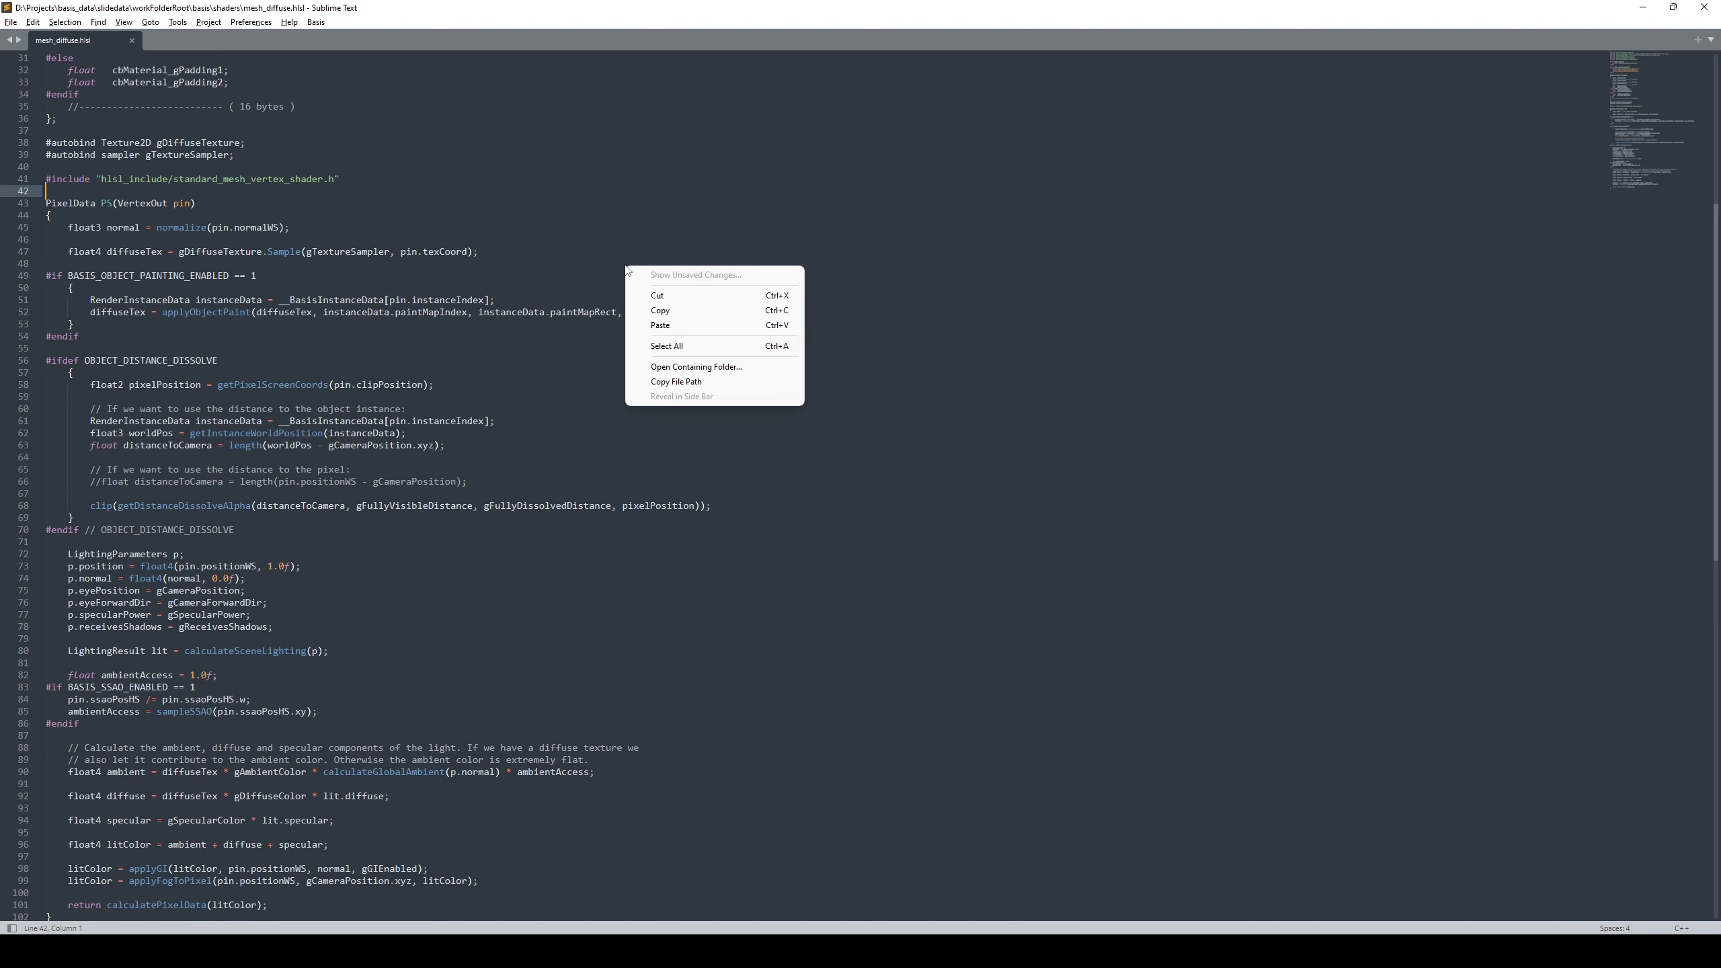
pyautogui.click(756, 365)
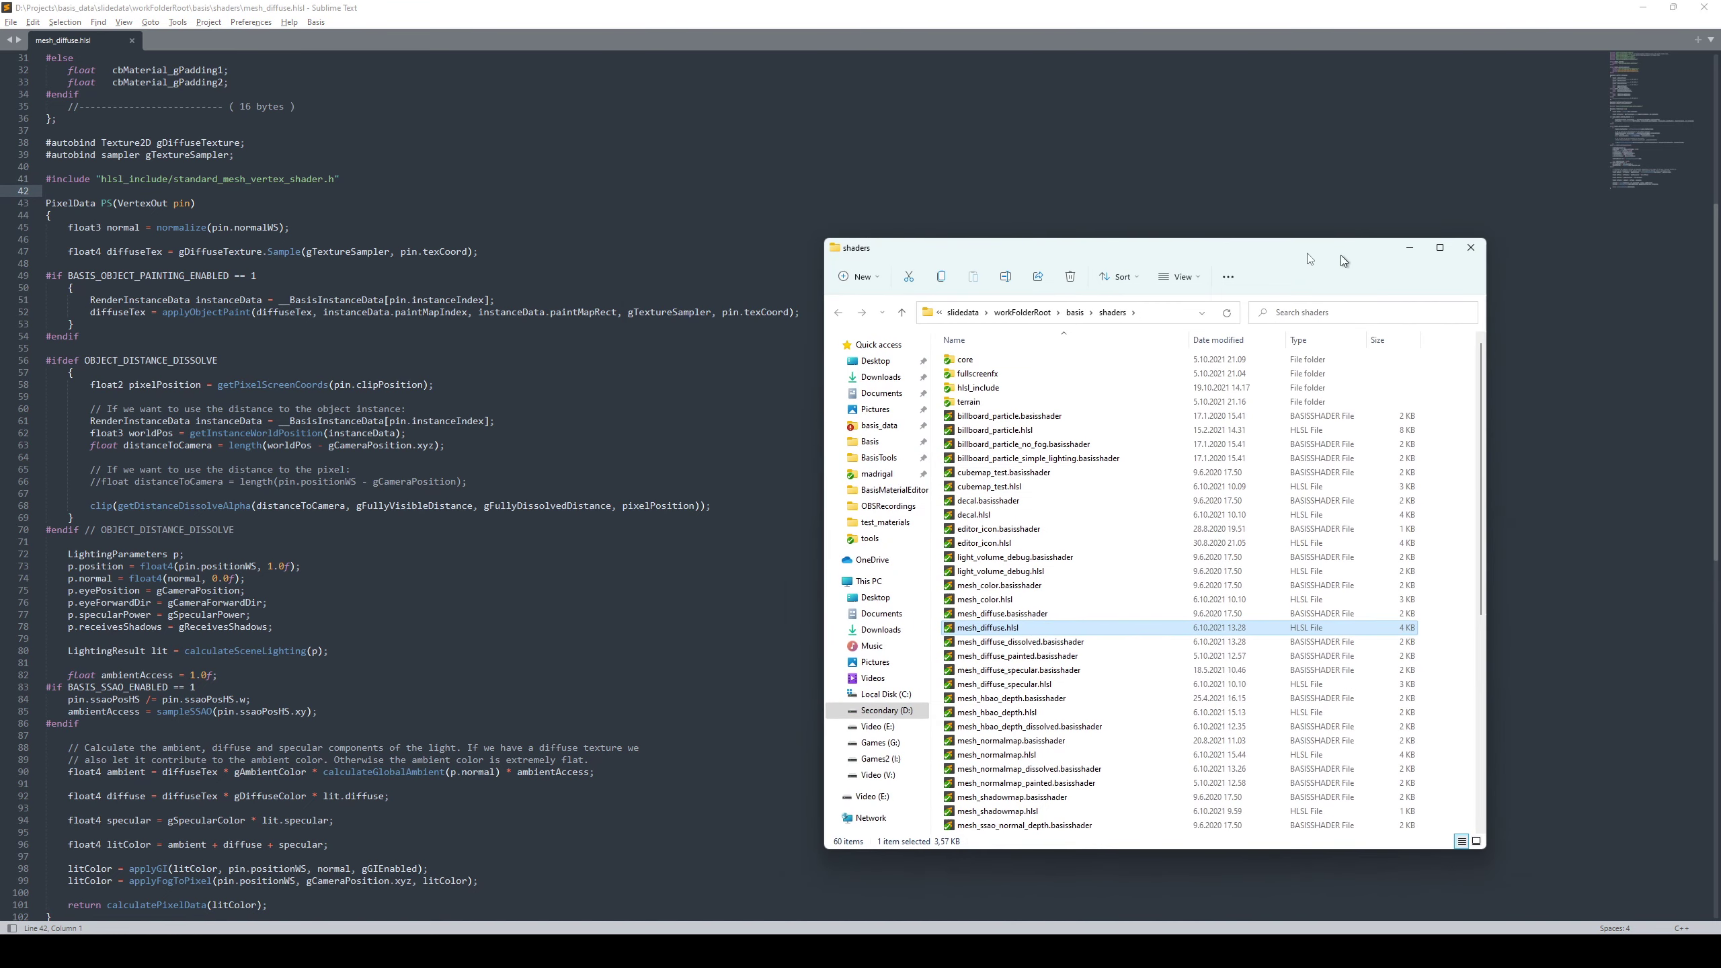
pyautogui.doubleClick(947, 338)
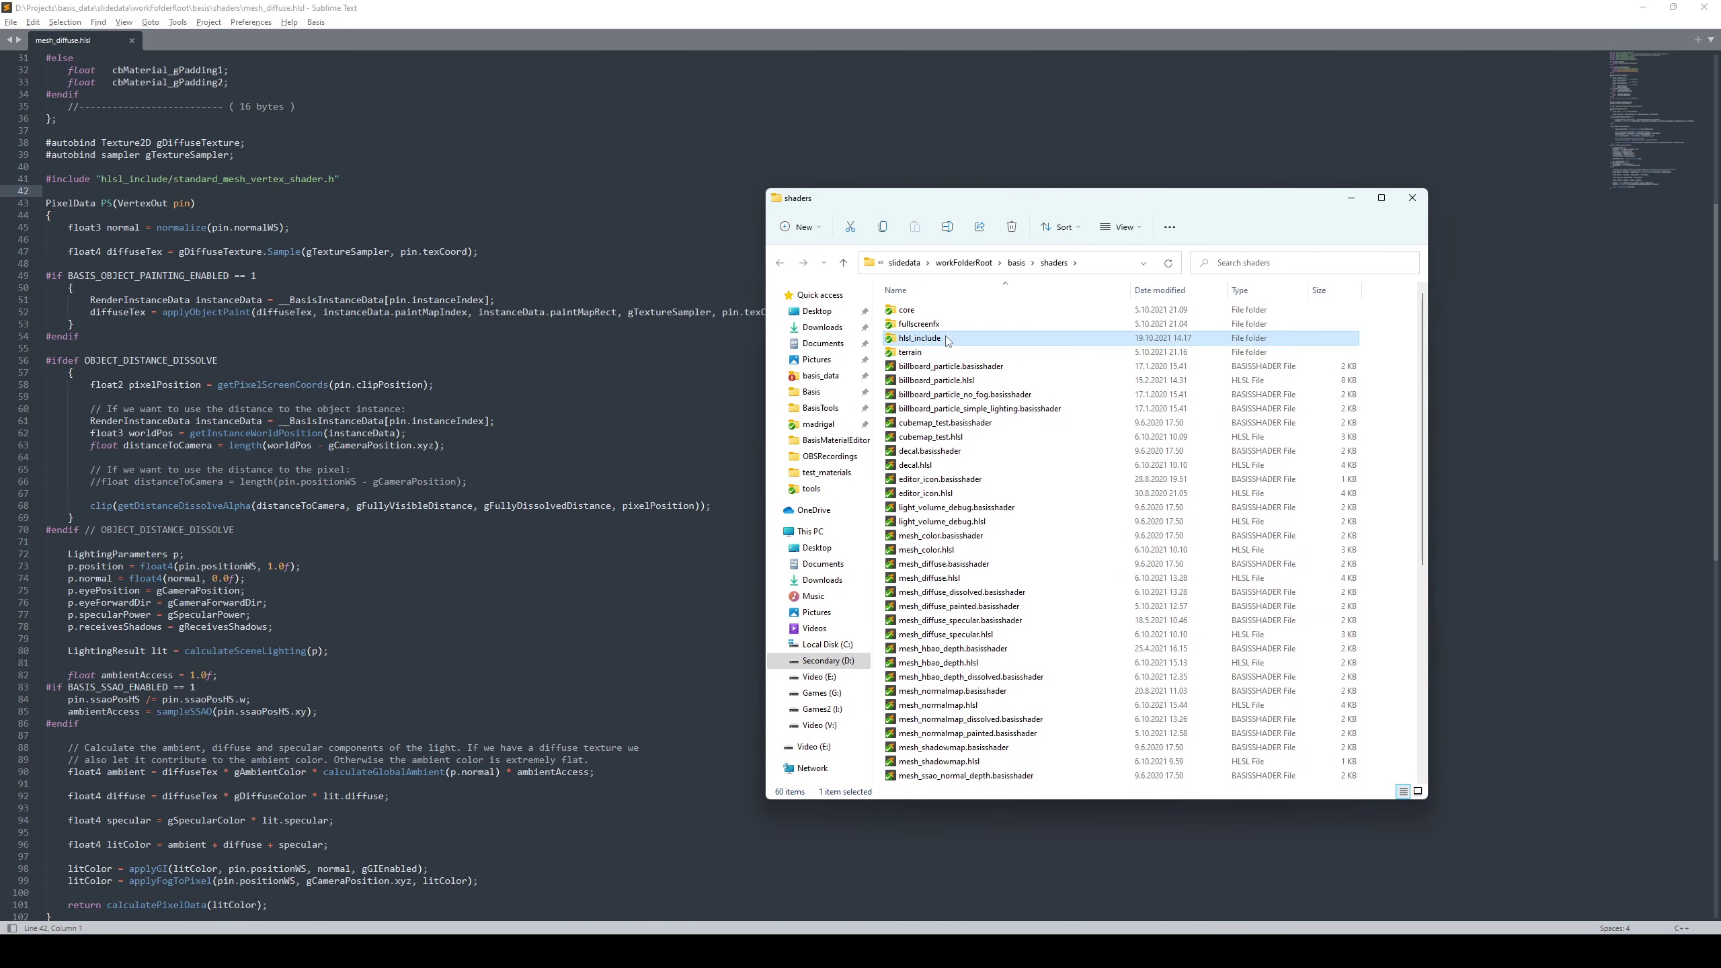
pyautogui.doubleClick(989, 648)
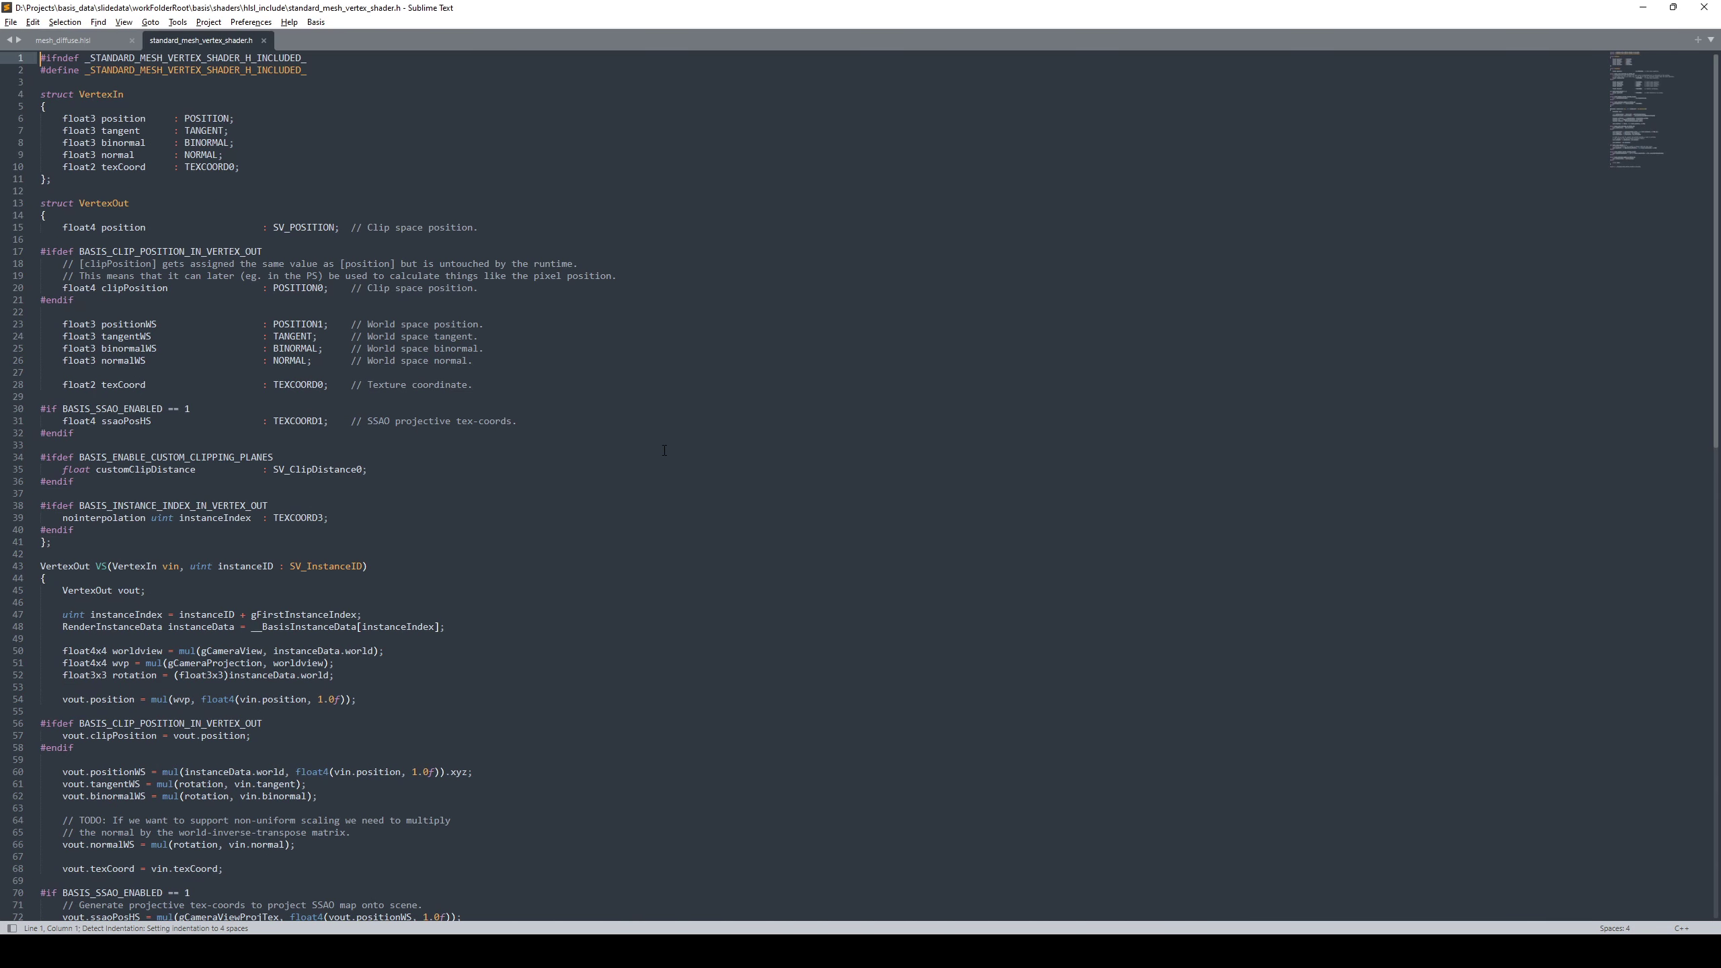
# Examine the VertexIn and VertexOut structs in standard_mesh_vertex_shader.h
pyautogui.click(664, 449)
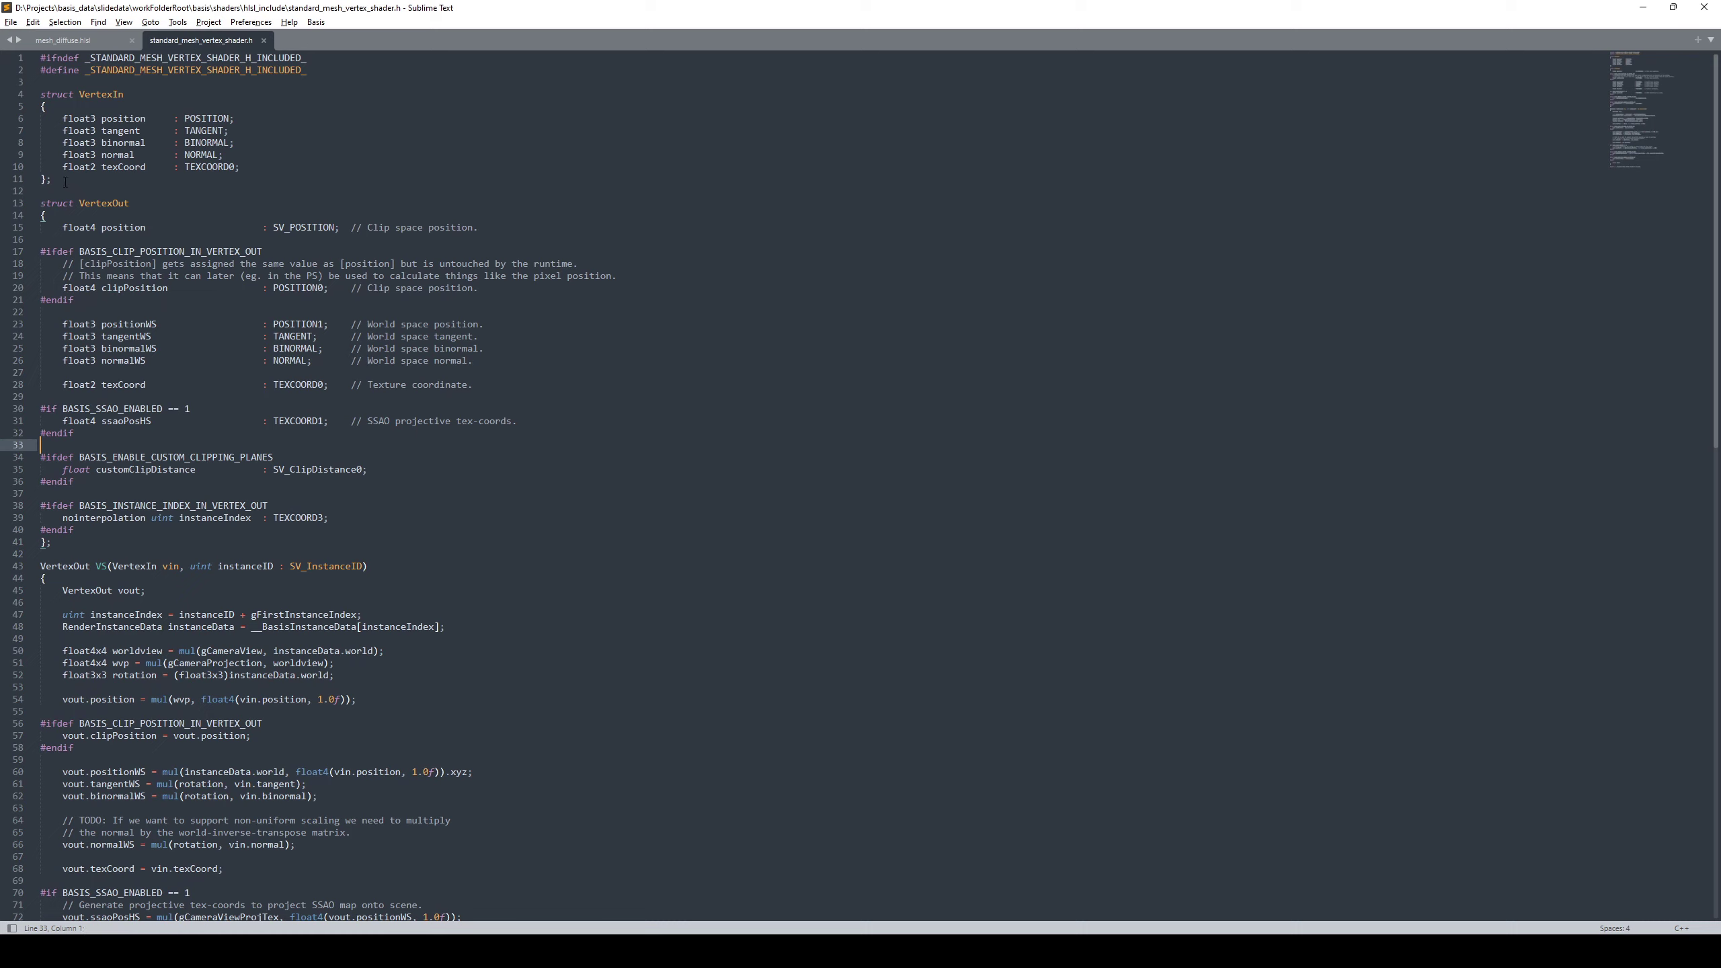
pyautogui.moveTo(66, 182); pyautogui.dragTo(15, 98)
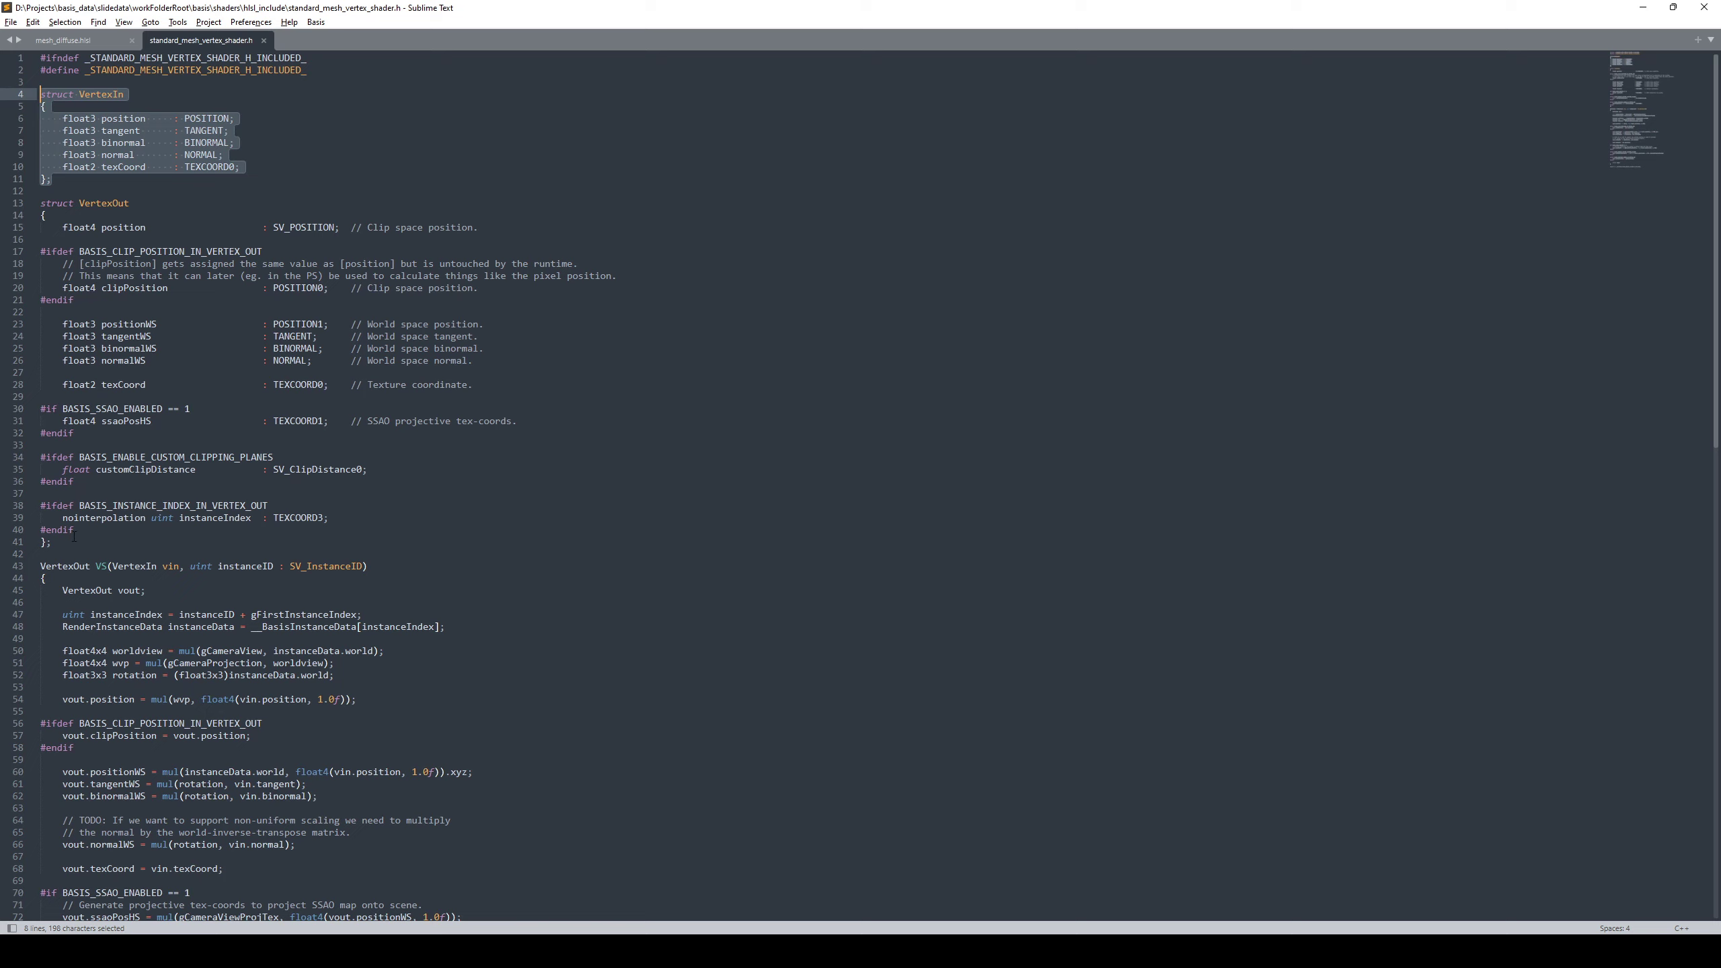
pyautogui.moveTo(74, 539); pyautogui.dragTo(19, 200)
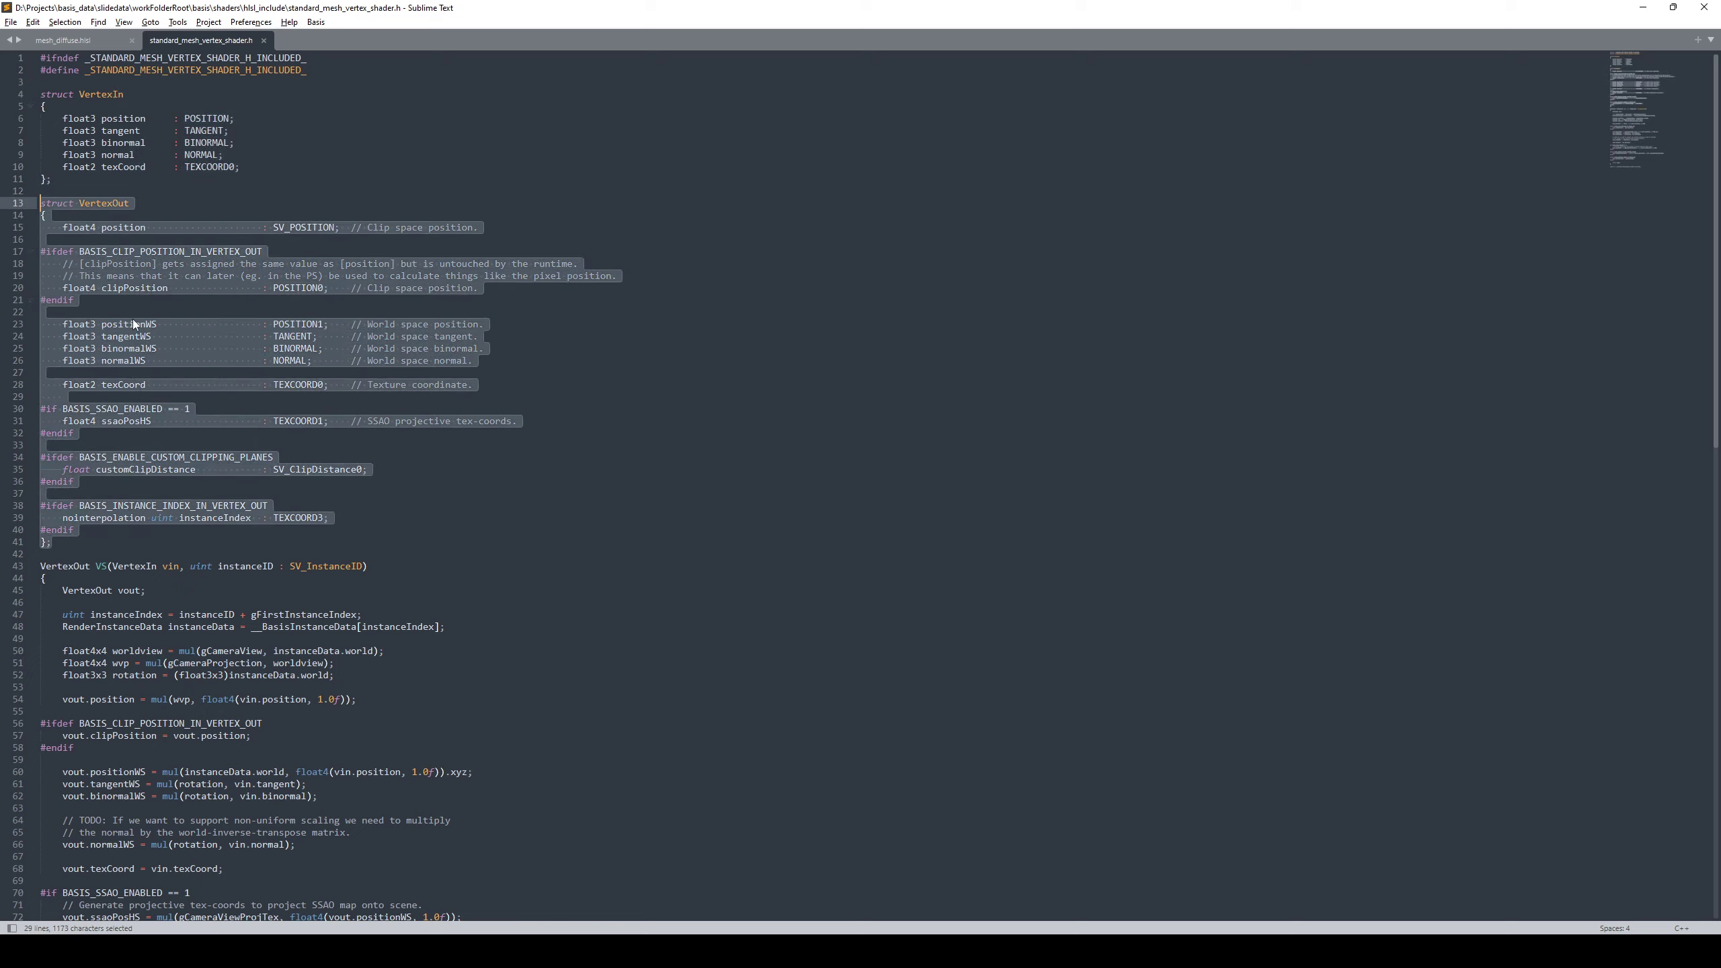
pyautogui.click(155, 541)
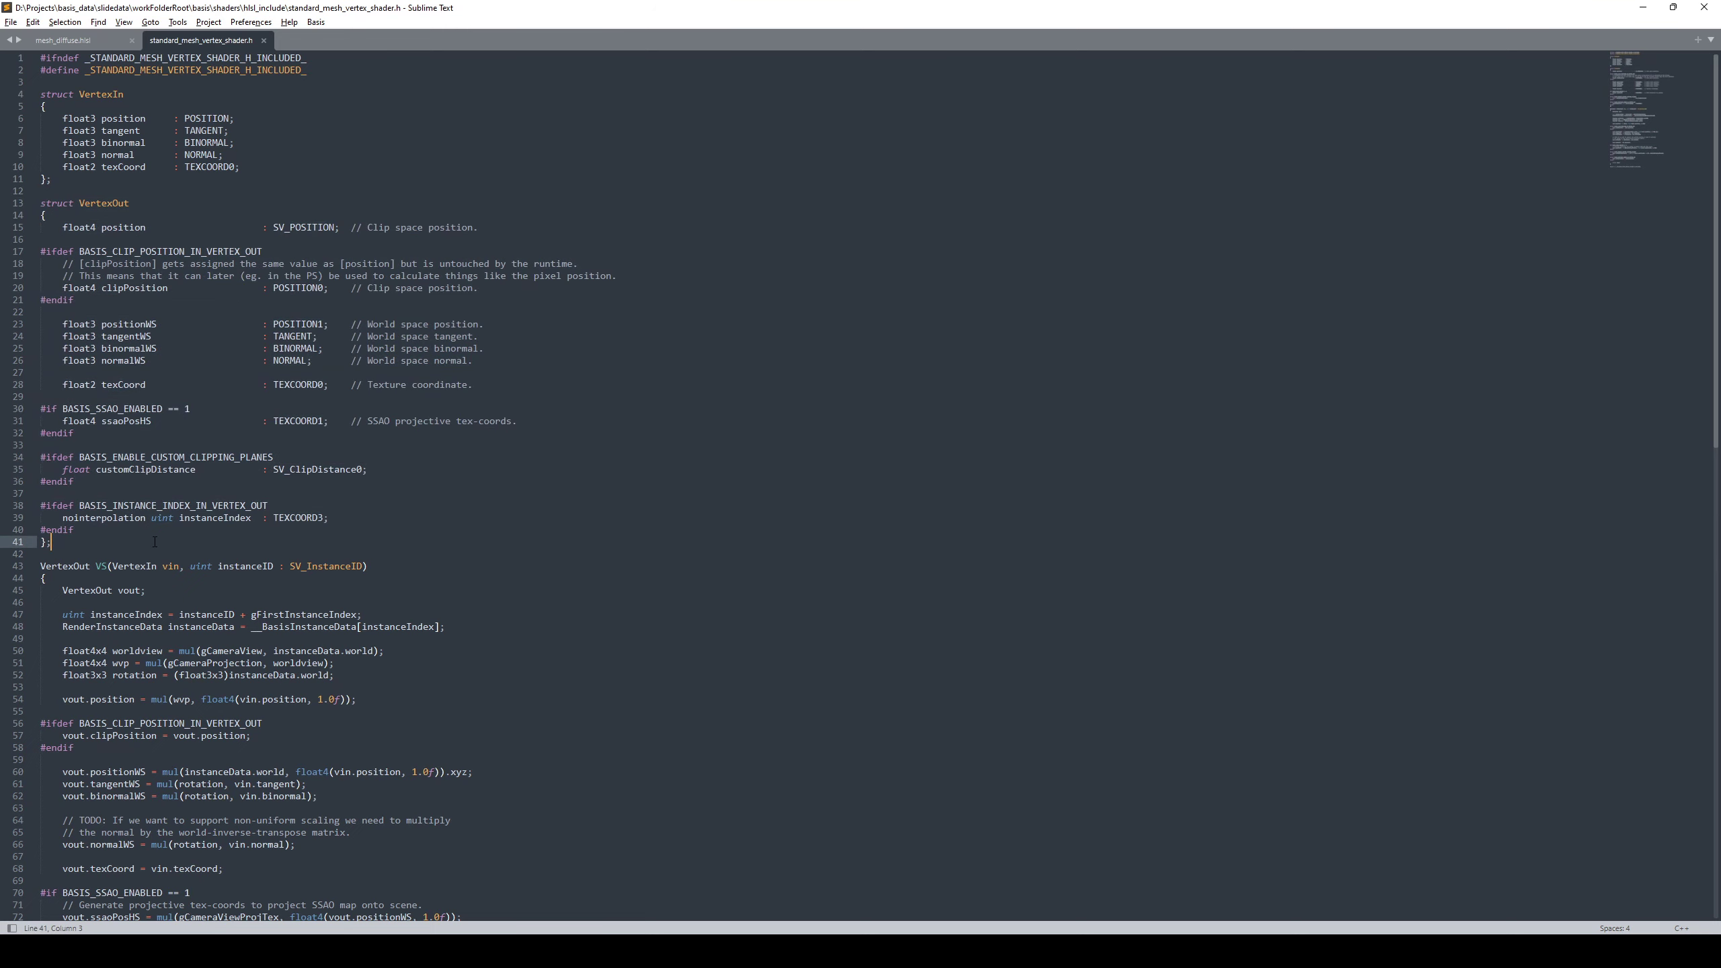
# Examine the conditional SSAO, custom clipping plane and instance index fields of the VertexOut struct
pyautogui.moveTo(75, 530); pyautogui.dragTo(40, 410)
pyautogui.click(168, 437)
pyautogui.scroll(-7, 306, 491)
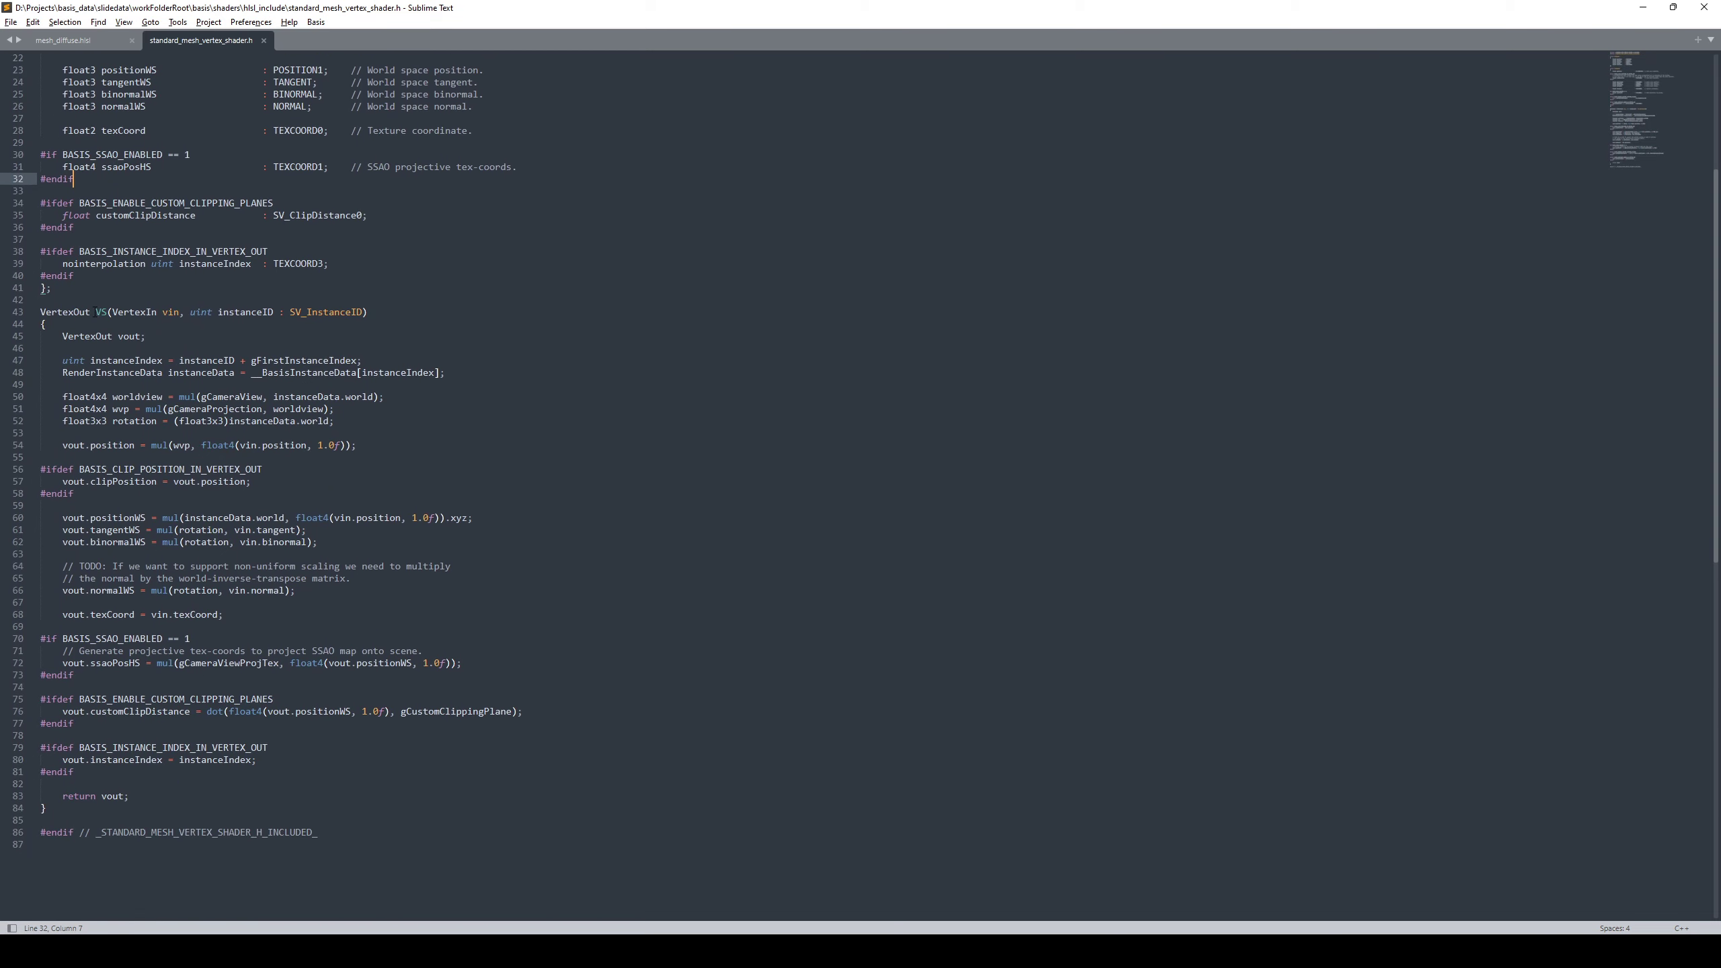
# Examine the VS vertex shader function in standard_mesh_vertex_shader.h, from its signature to the return of vout
pyautogui.doubleClick(100, 312)
pyautogui.keyDown('ctrl'); pyautogui.scroll(5, 640, 536); pyautogui.keyUp('ctrl')
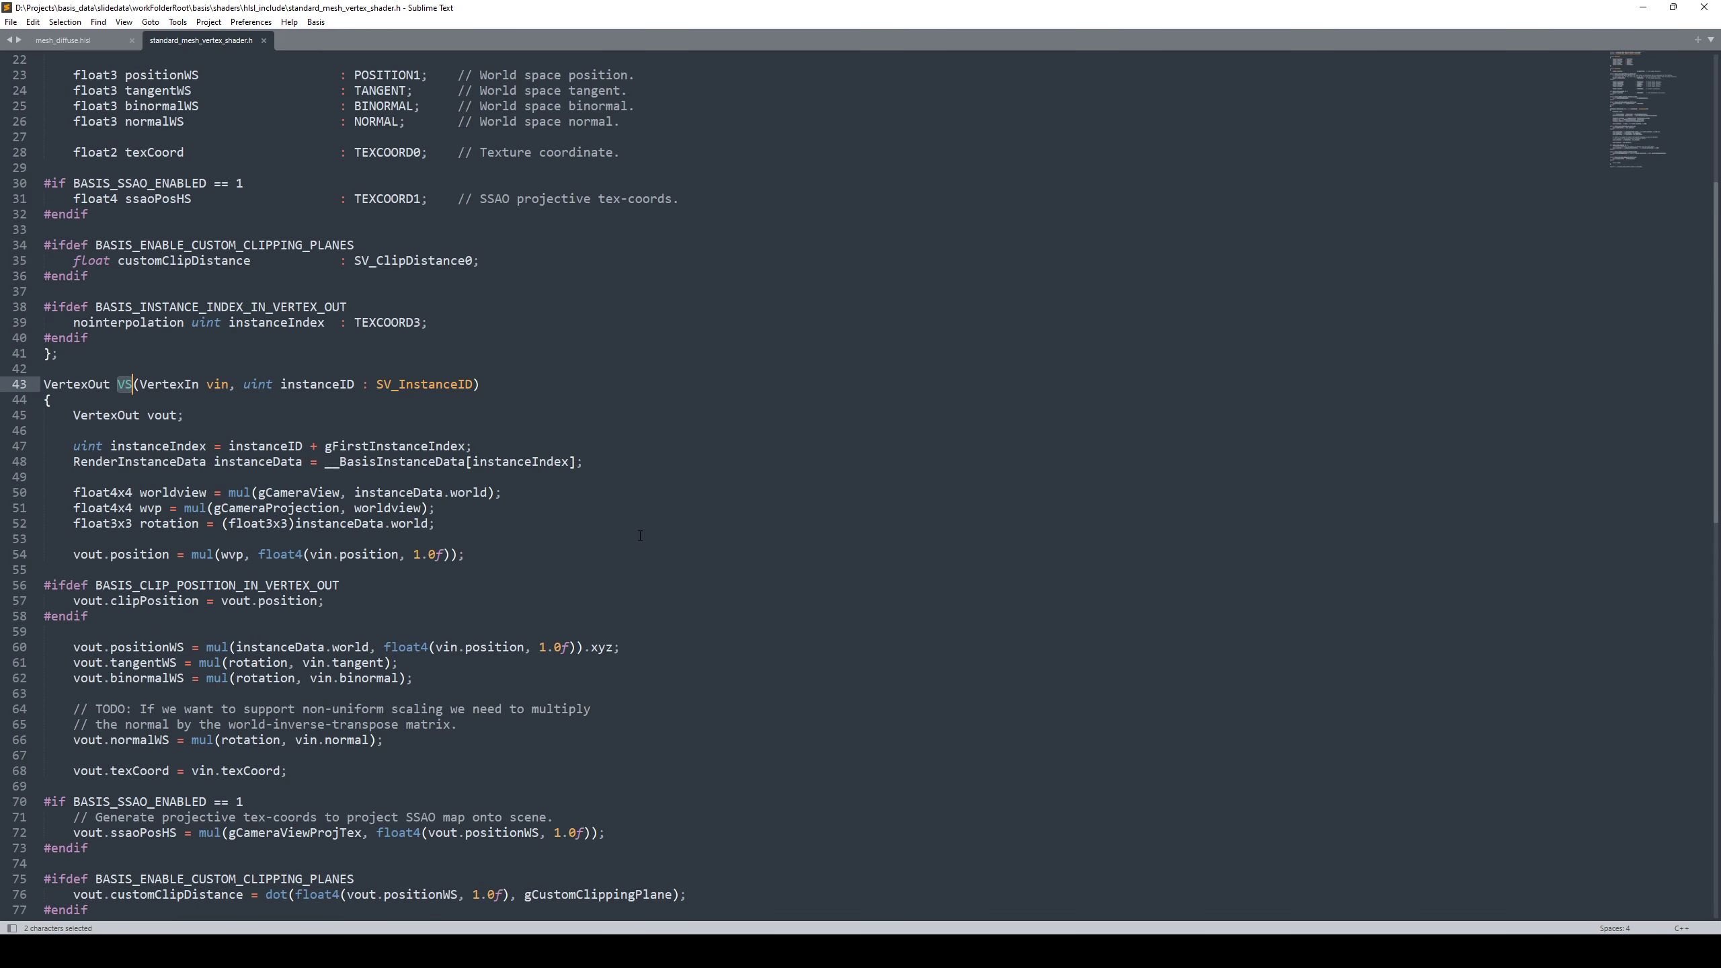
pyautogui.scroll(-5, 669, 538)
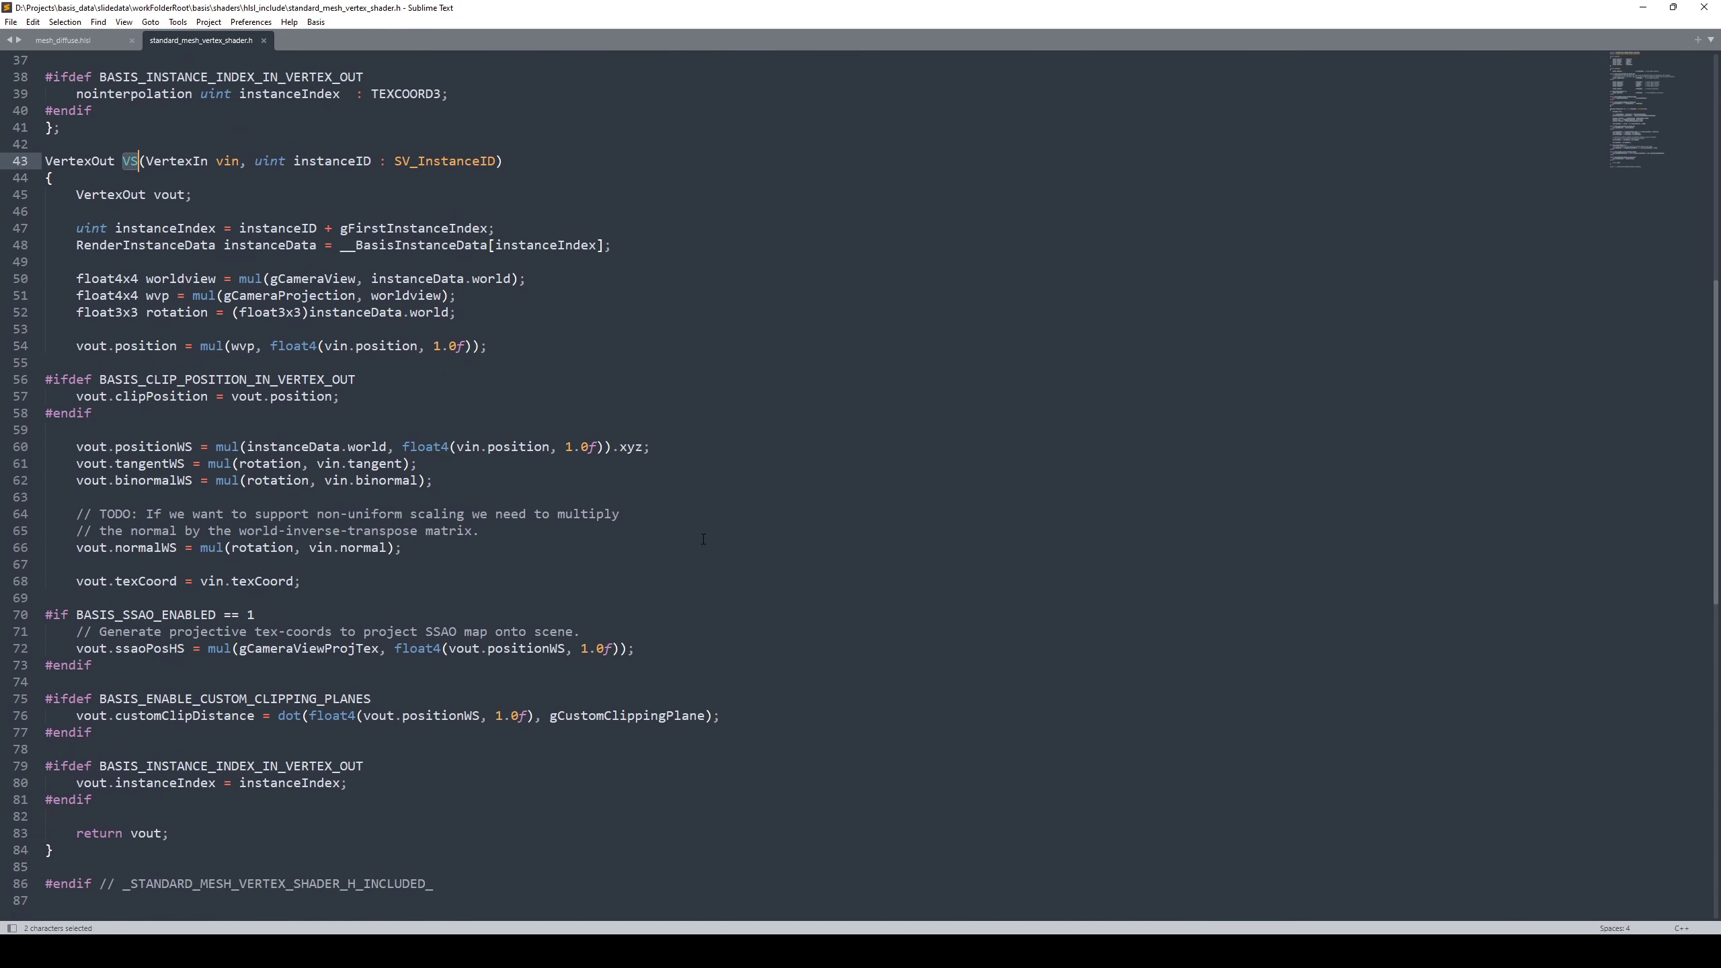
pyautogui.click(676, 521)
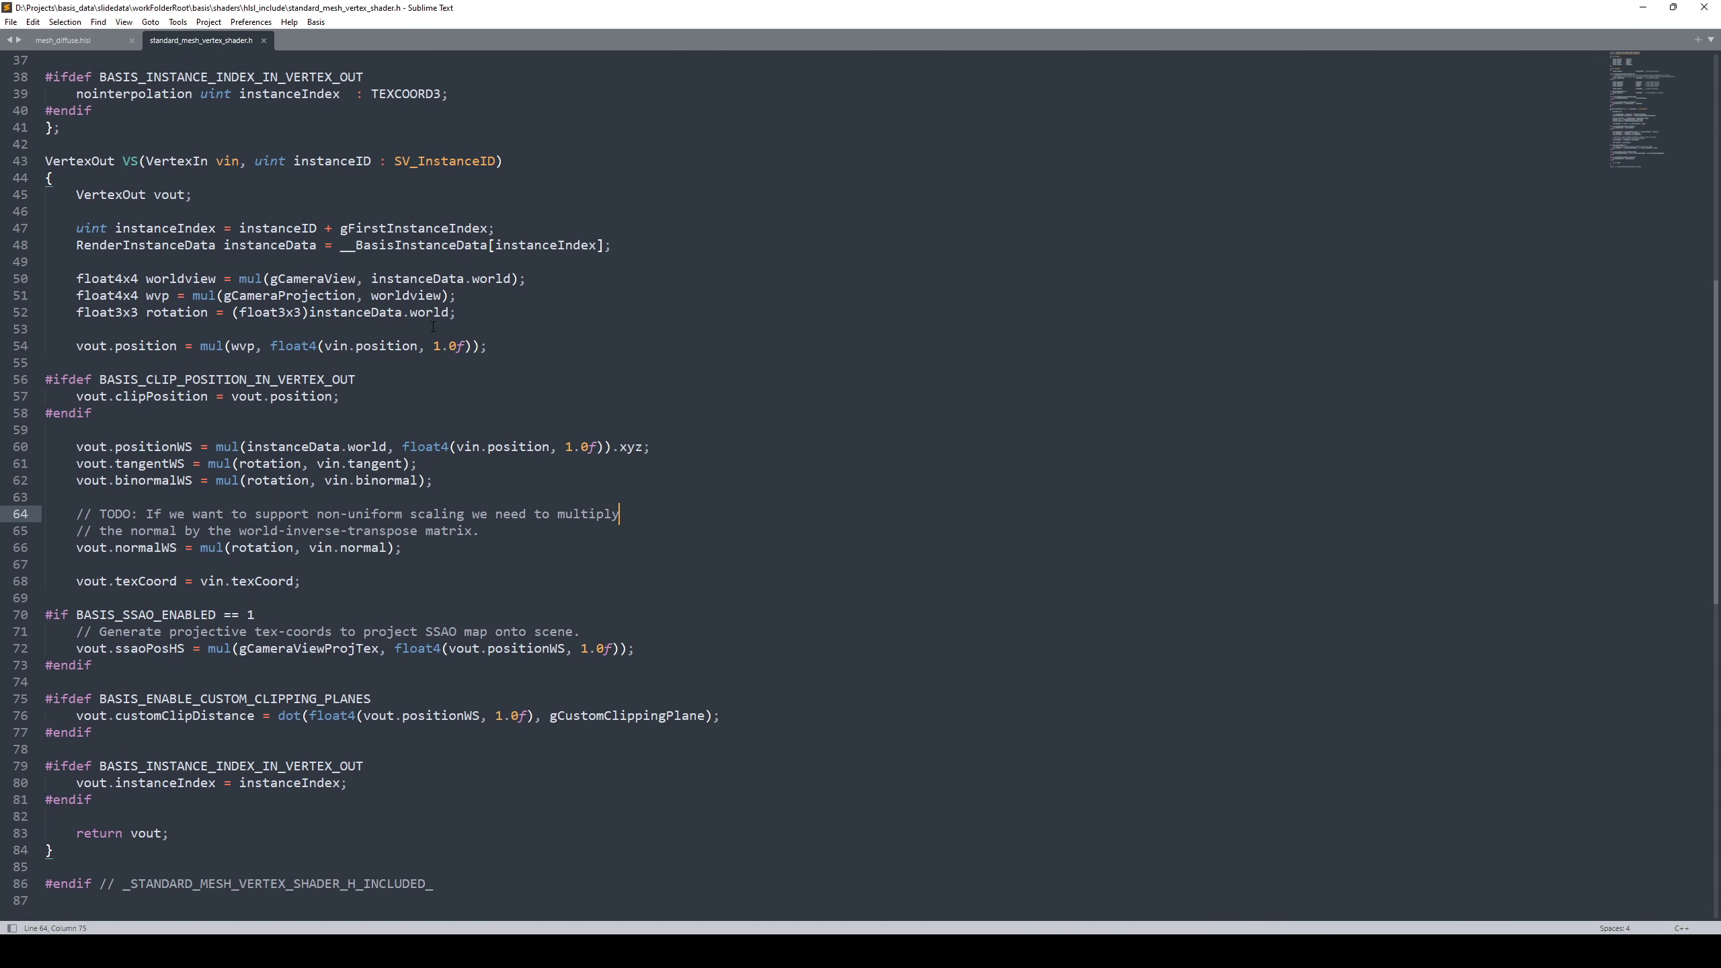
pyautogui.moveTo(136, 846); pyautogui.dragTo(43, 156)
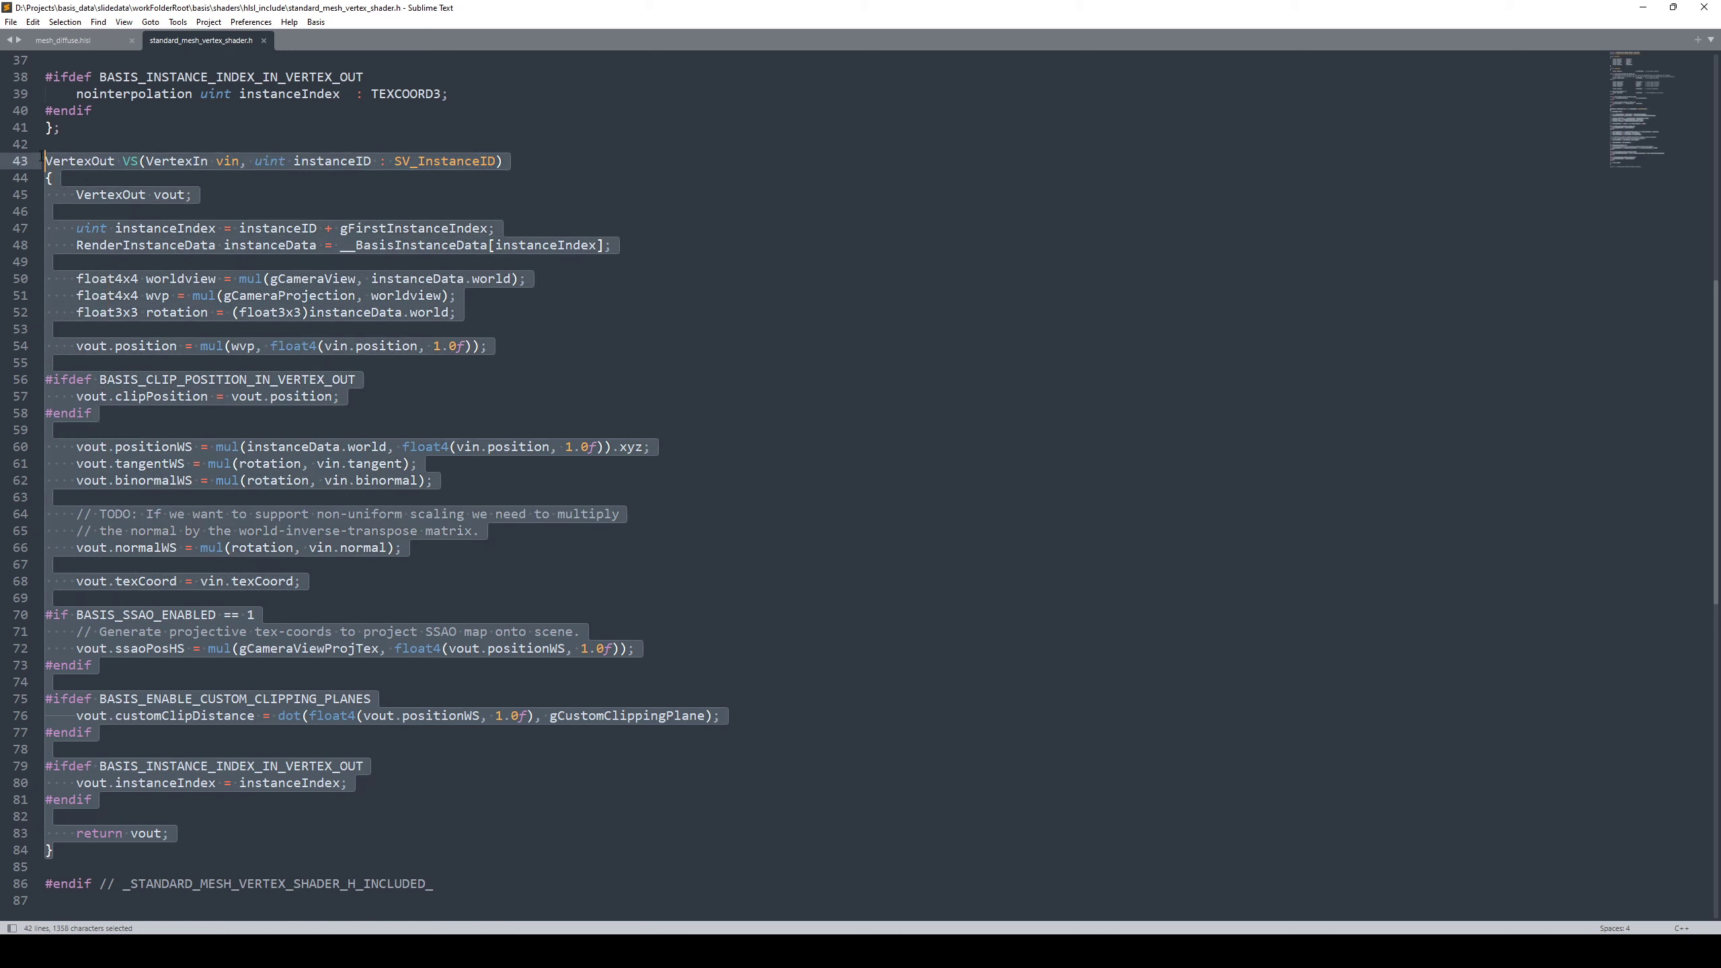
pyautogui.click(273, 193)
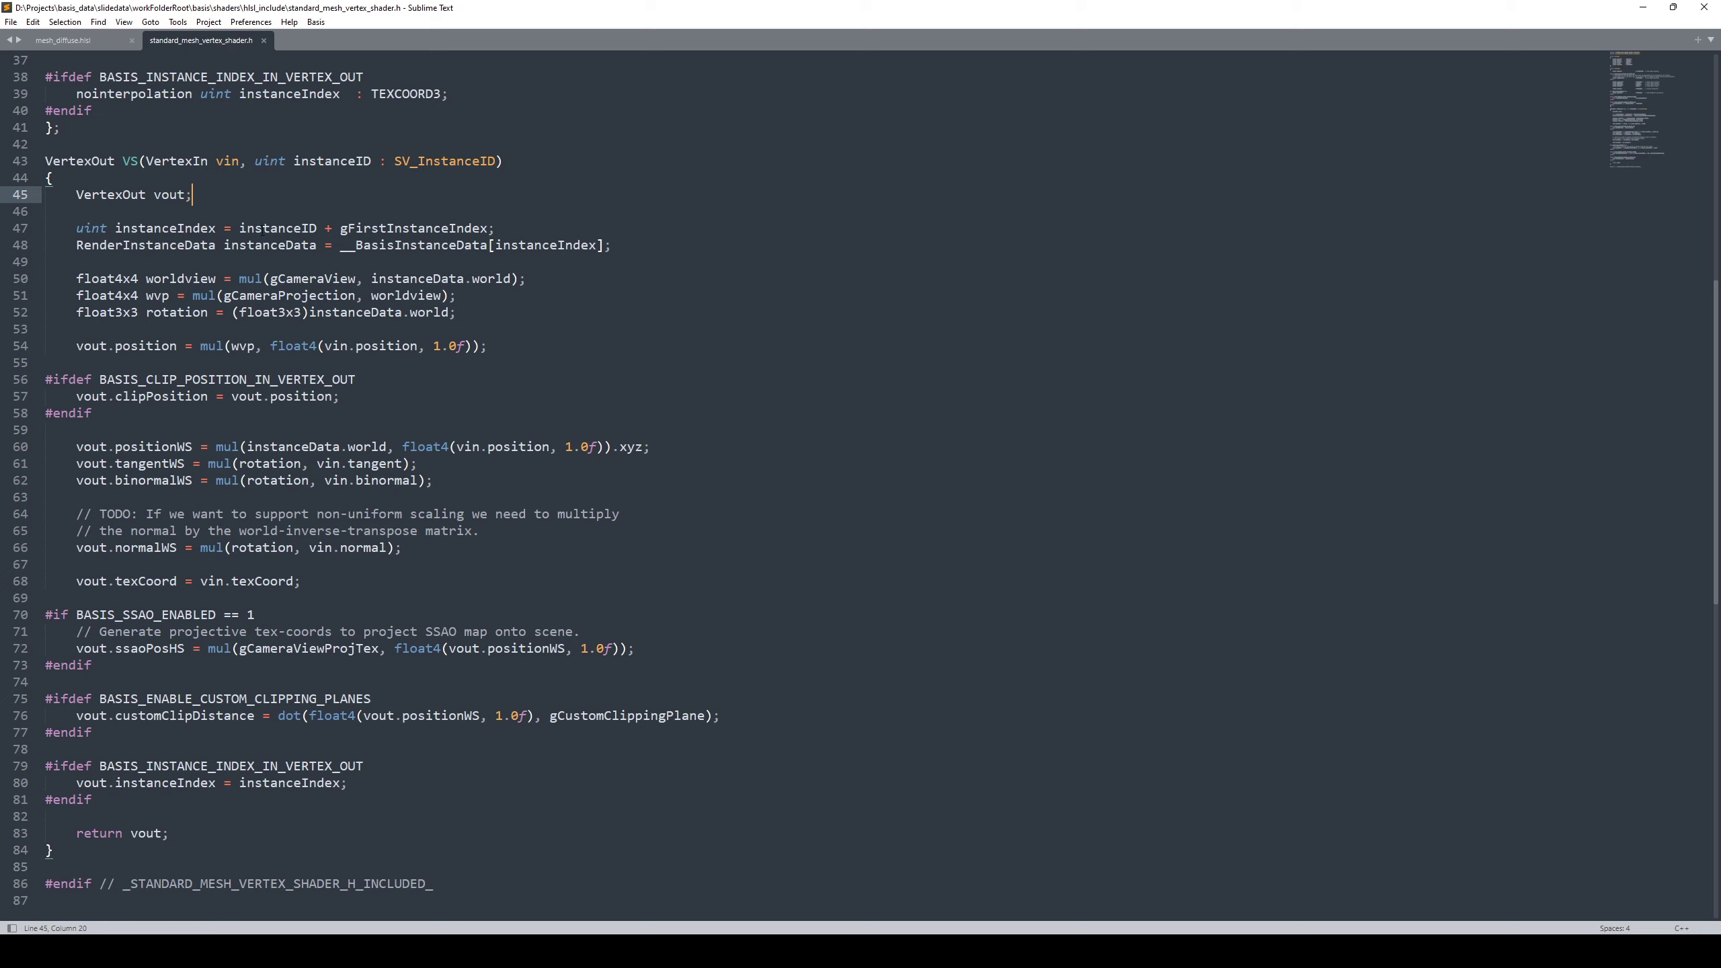
pyautogui.moveTo(66, 860); pyautogui.dragTo(44, 161)
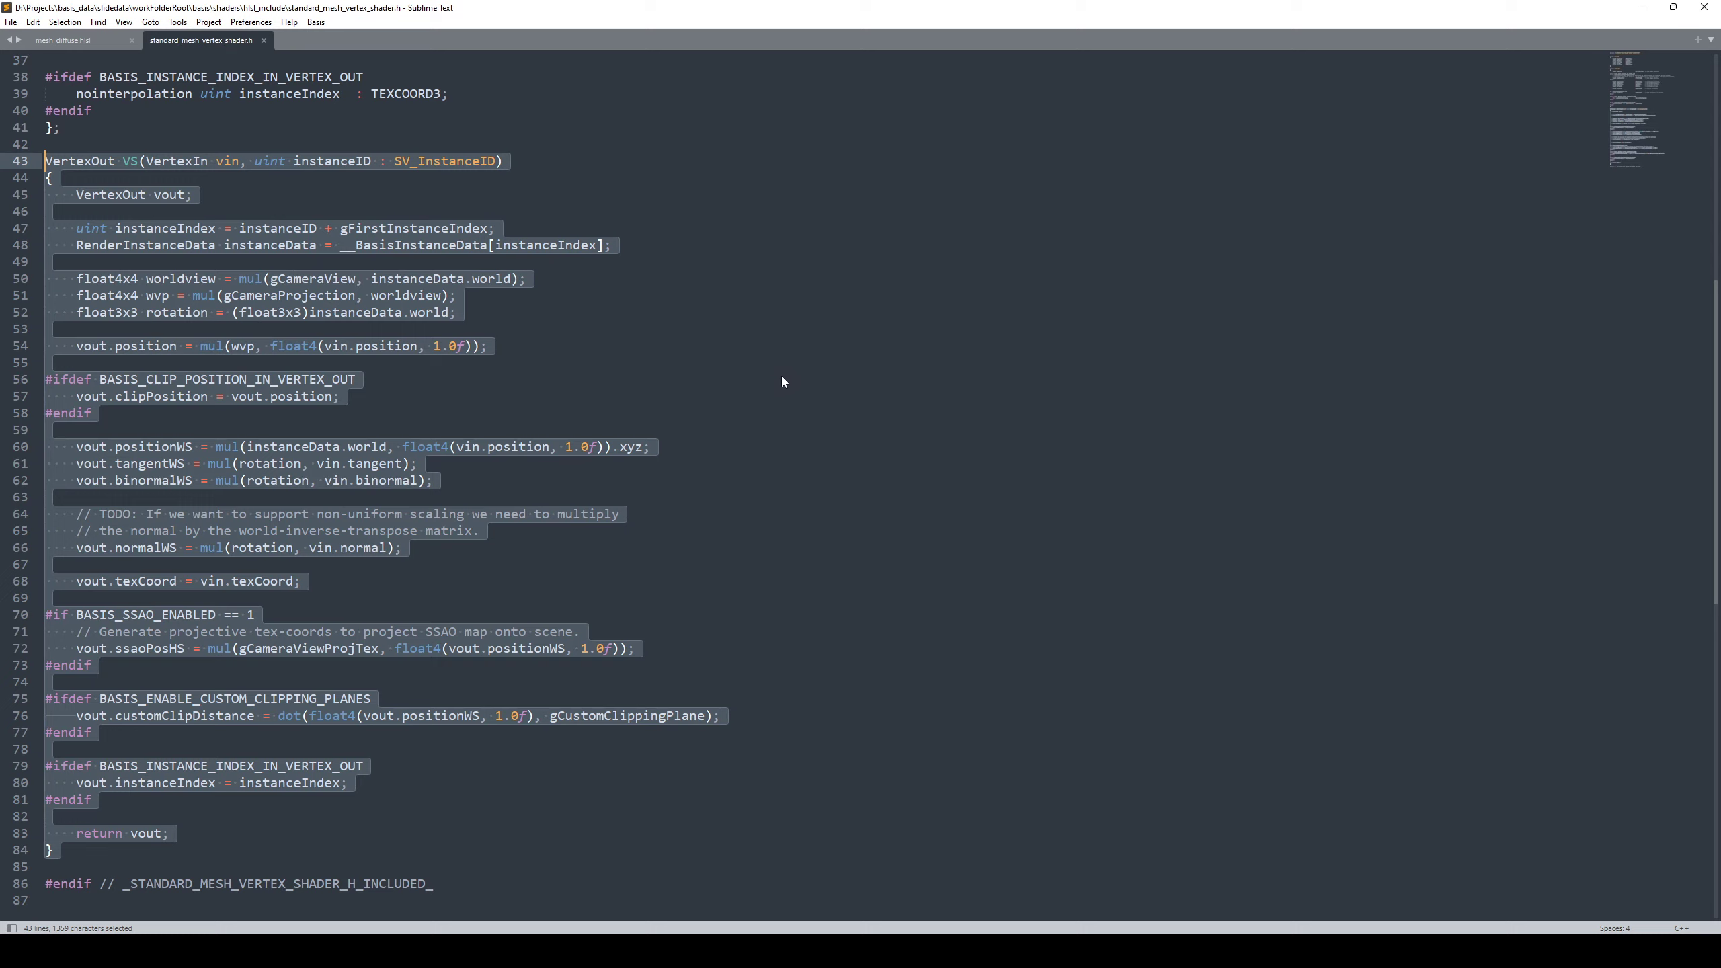
pyautogui.click(808, 494)
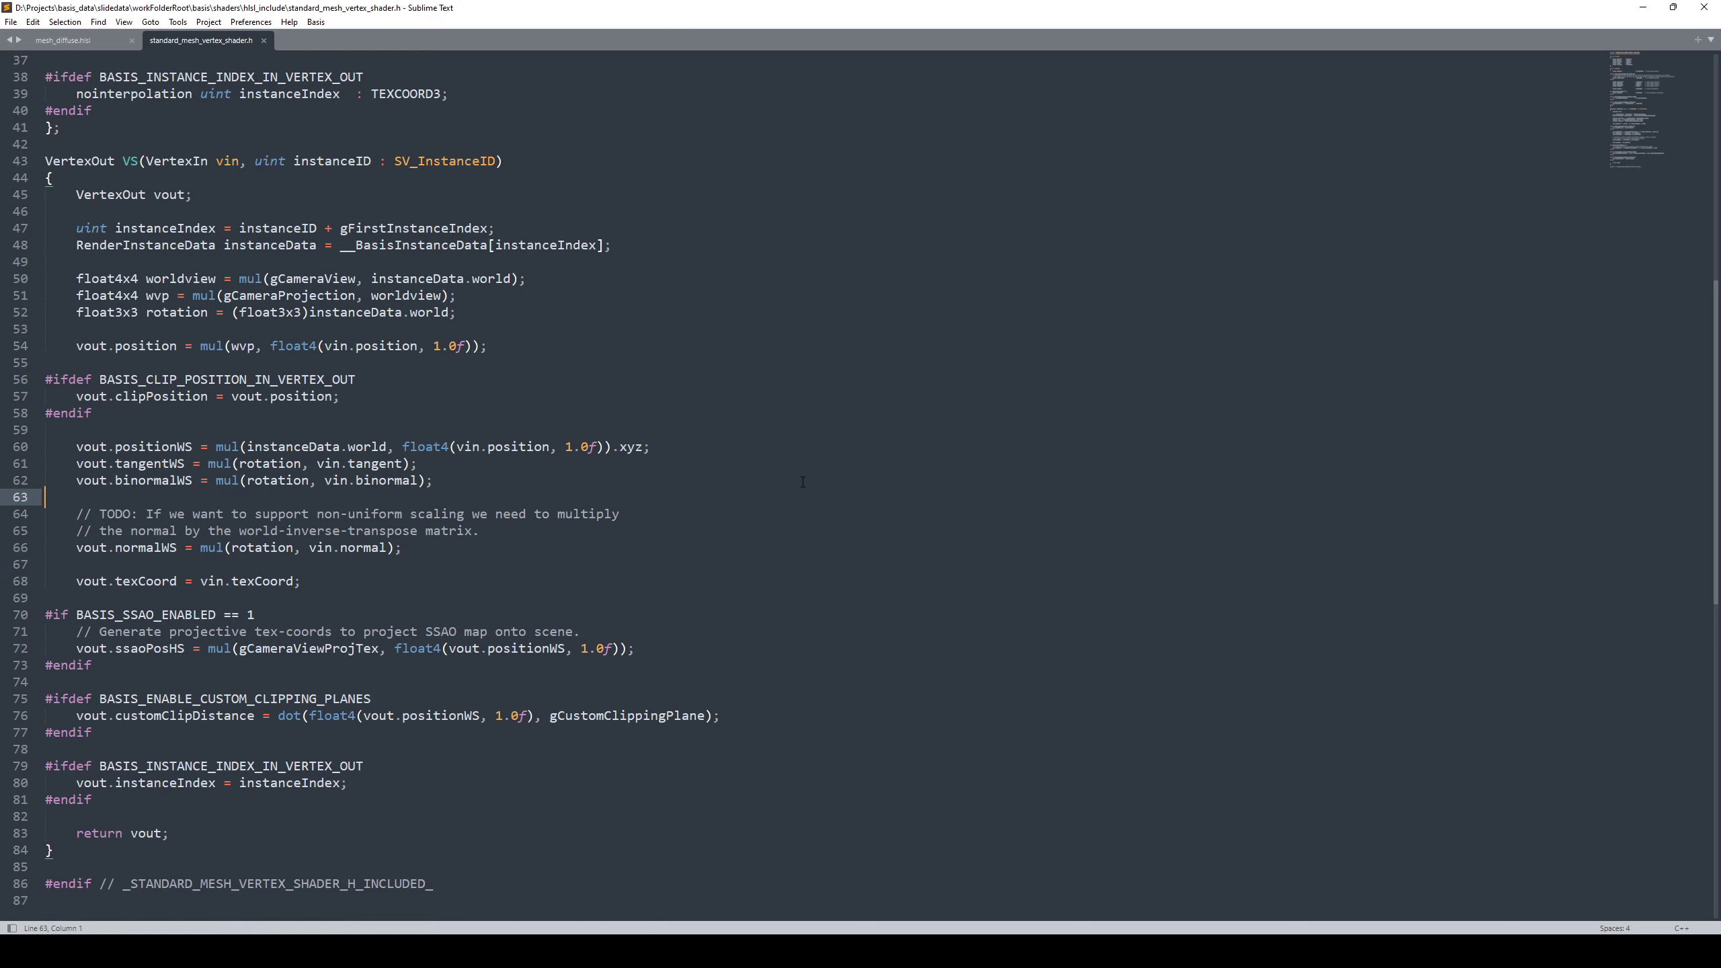
pyautogui.scroll(12, 706, 469)
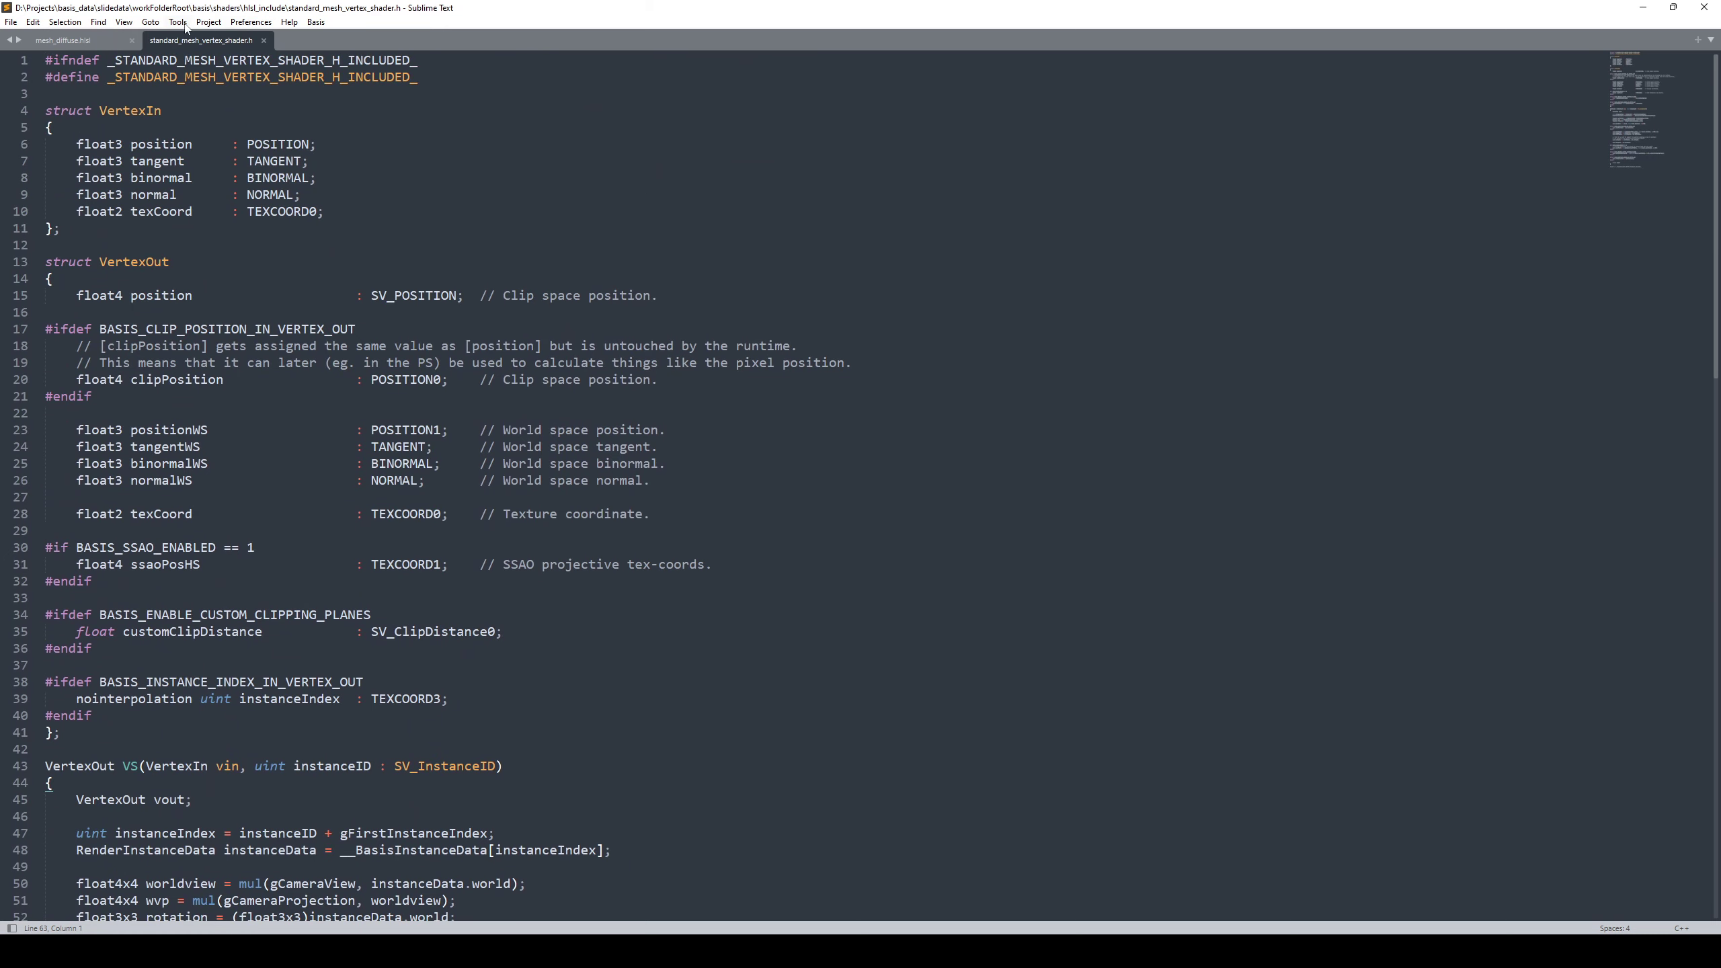
# Switch back to mesh_diffuse.hlsl and examine the standard_mesh_vertex_shader.h include line and the start of the PS function
pyautogui.click(61, 39)
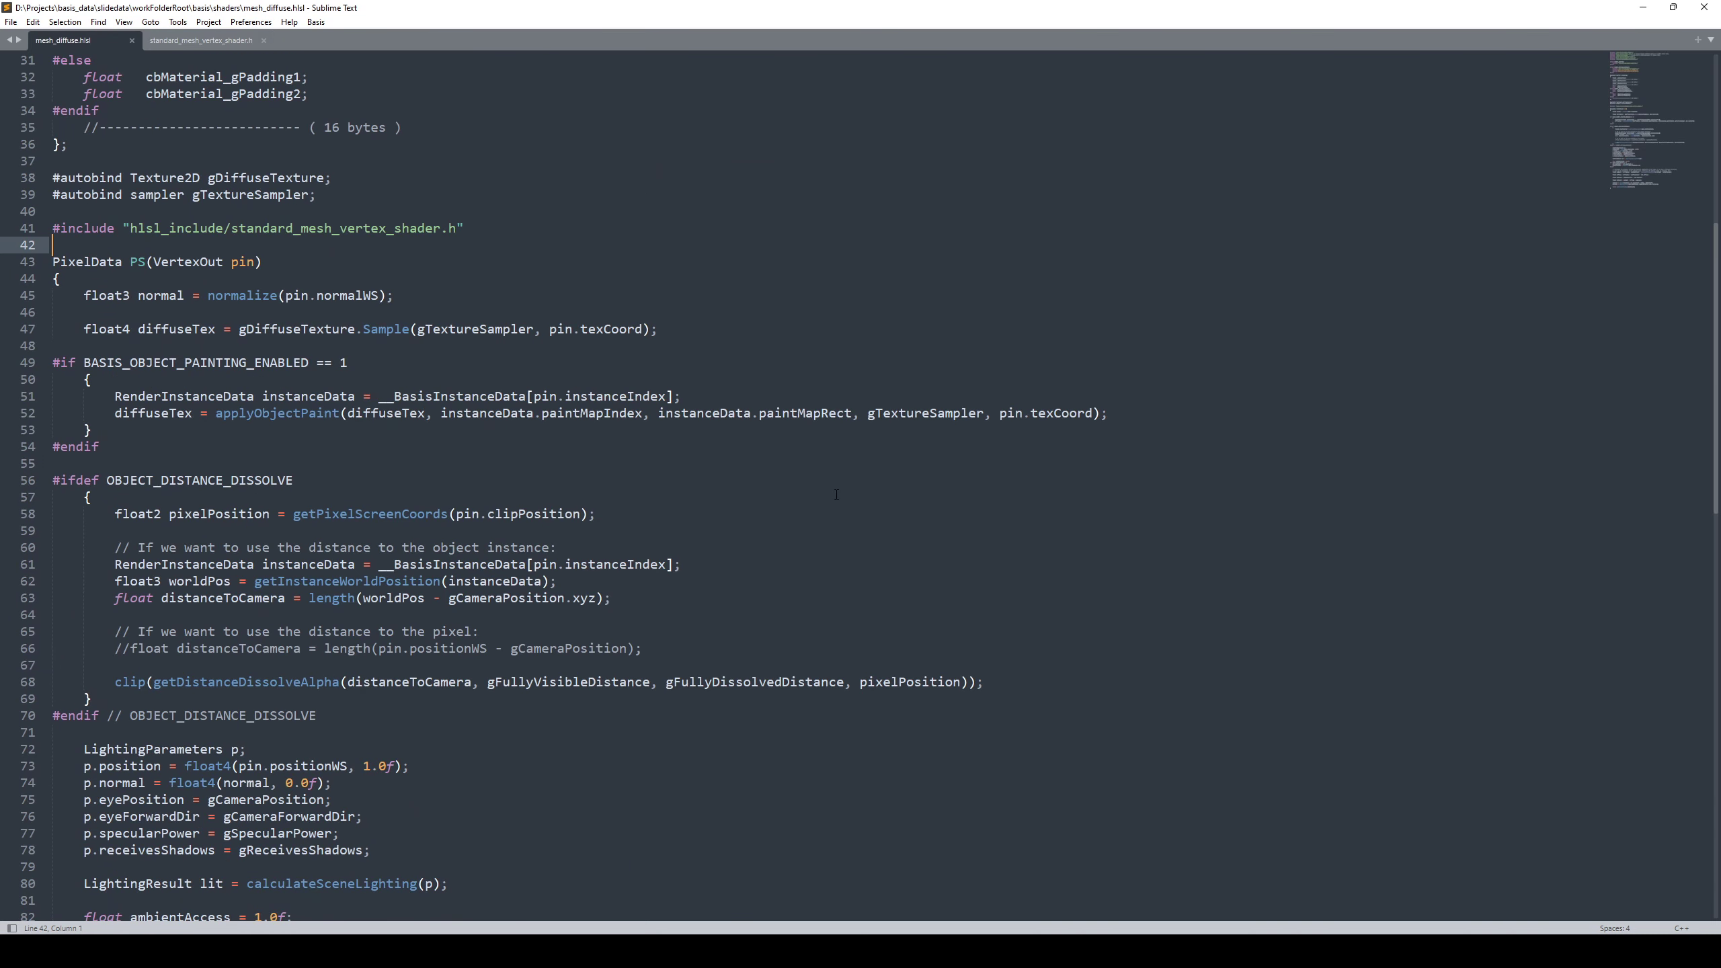
pyautogui.scroll(-3, 711, 493)
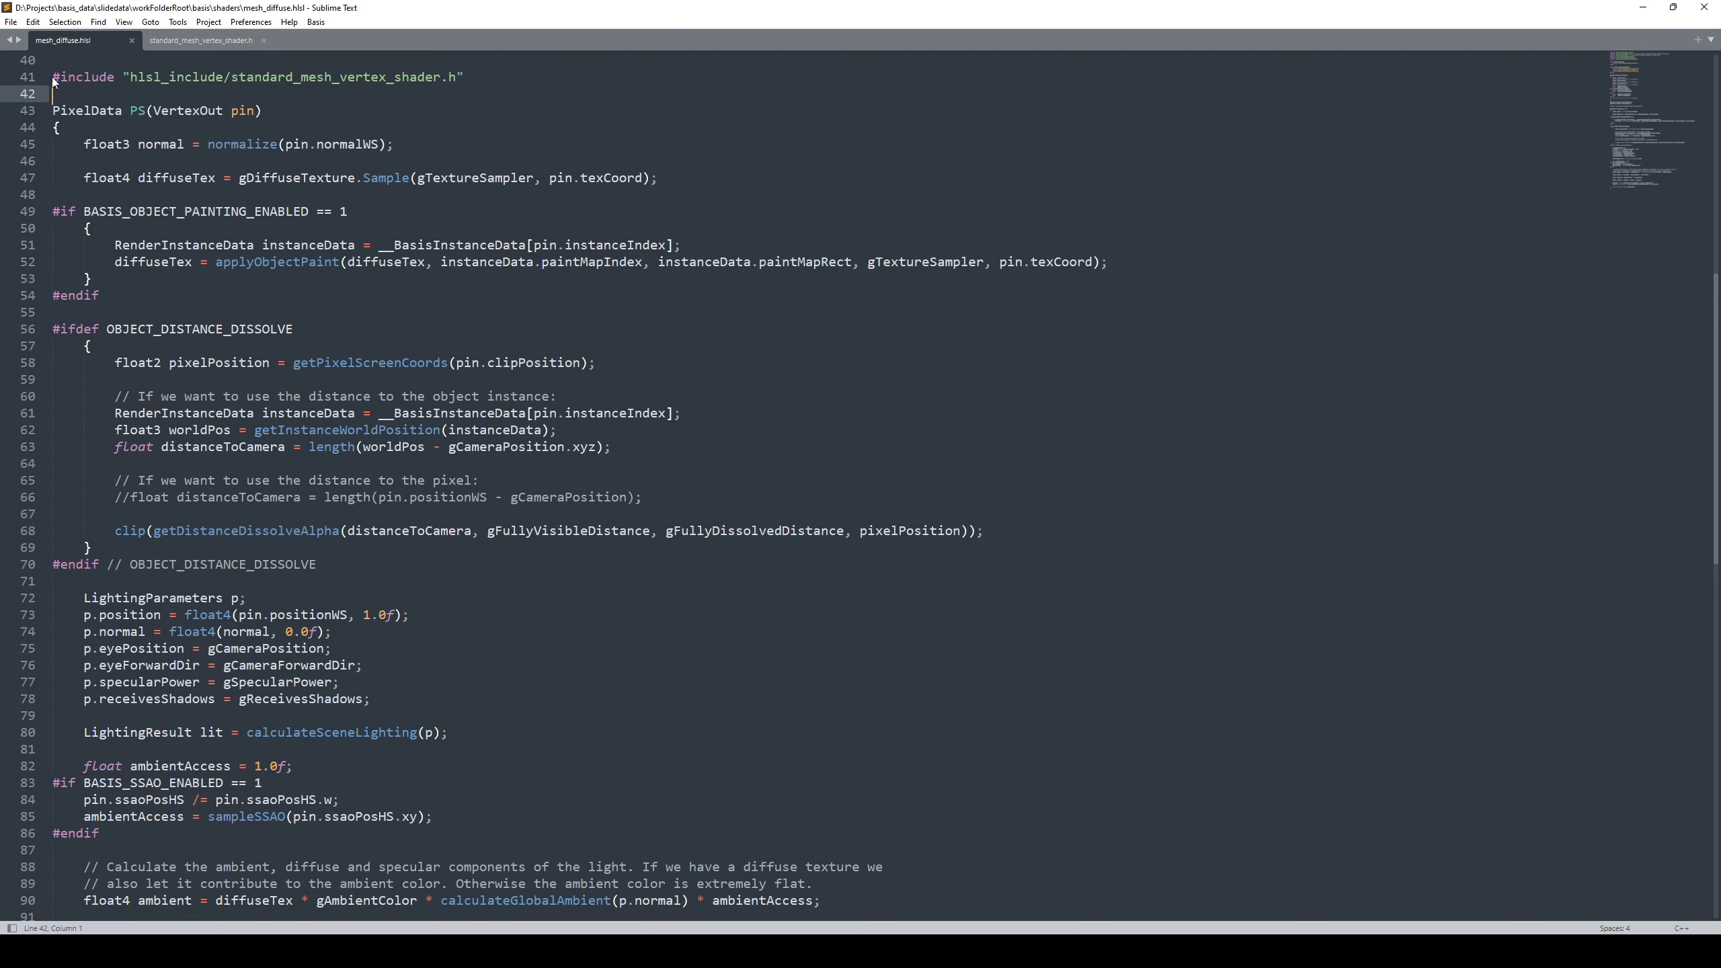
pyautogui.moveTo(54, 80); pyautogui.dragTo(474, 80)
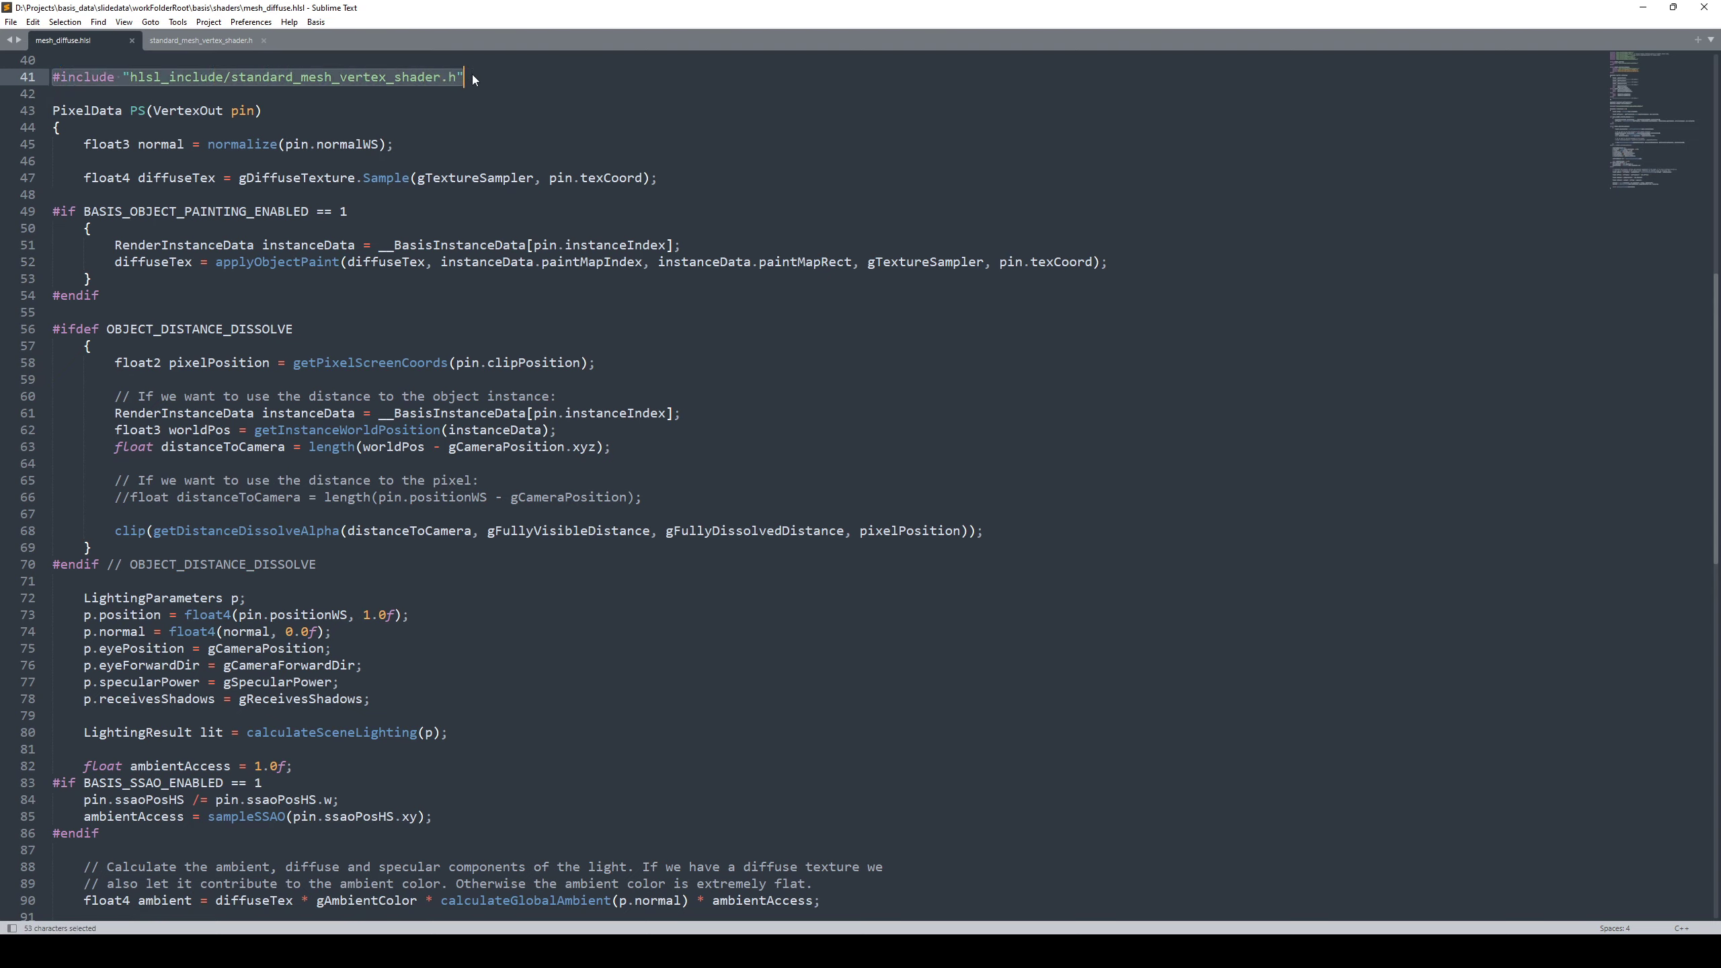
pyautogui.click(138, 112)
pyautogui.click(363, 132)
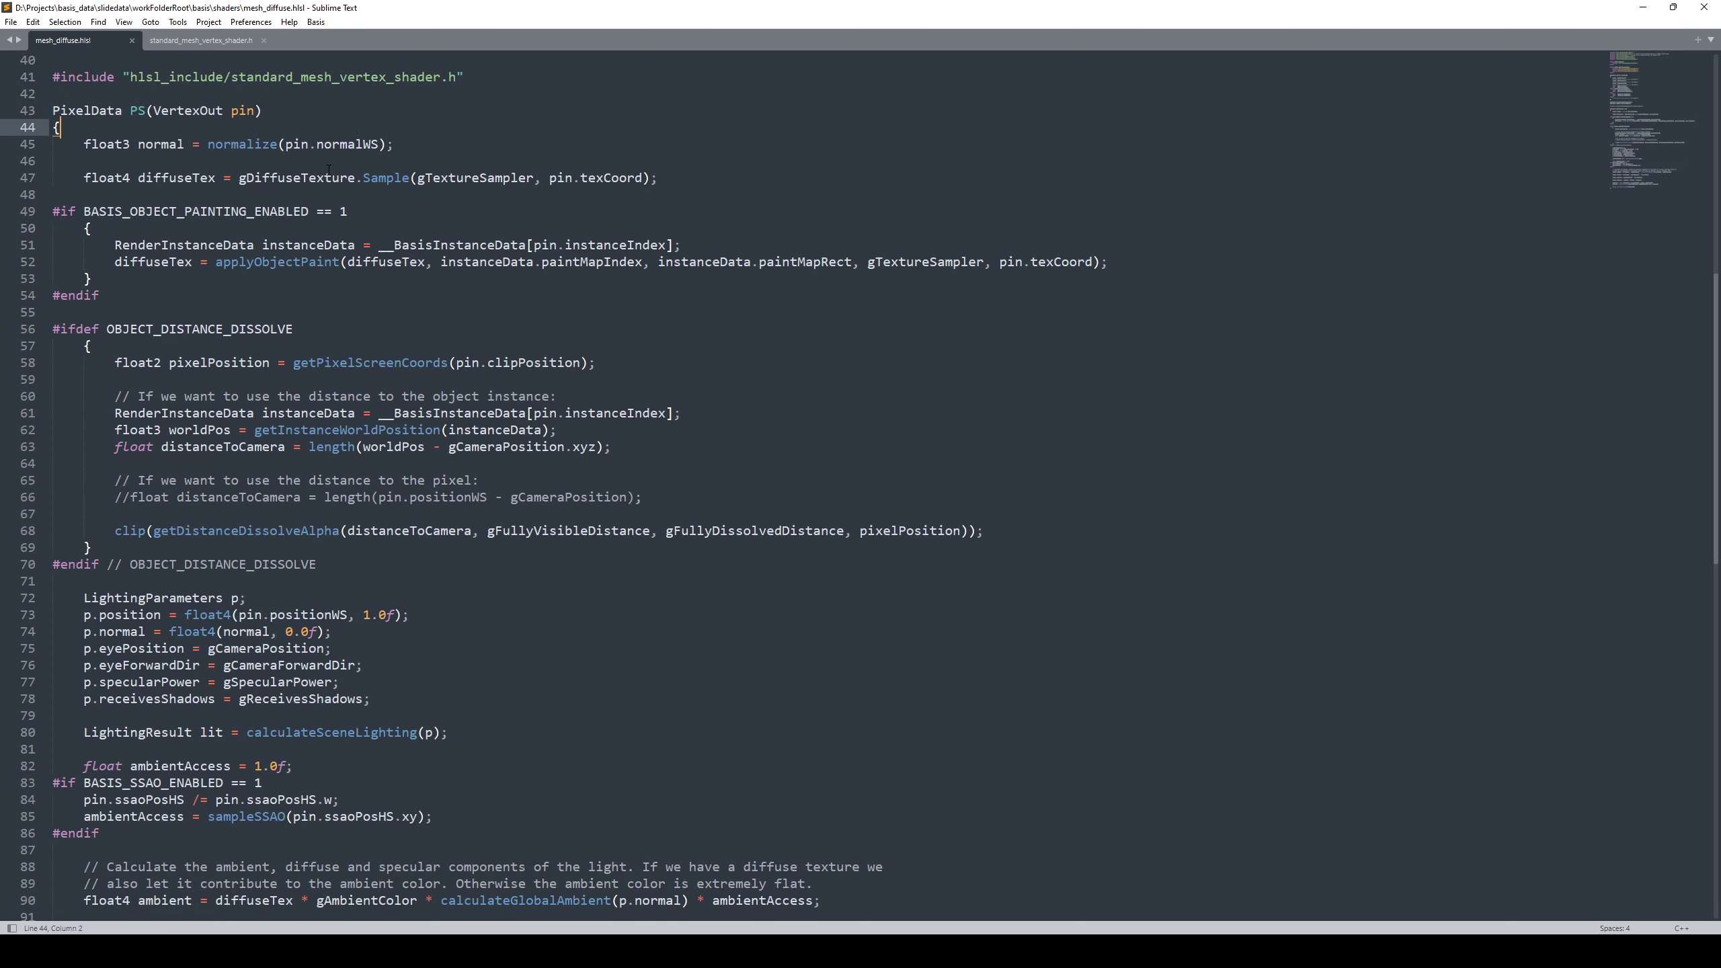
# Examine the BASIS_OBJECT_PAINTING_ENABLED and OBJECT_DISTANCE_DISSOLVE blocks of PS, including the applyObjectPaint and clip(getDistanceDissolveAlpha) calls
pyautogui.moveTo(131, 295); pyautogui.dragTo(53, 212)
pyautogui.moveTo(325, 564); pyautogui.dragTo(15, 328)
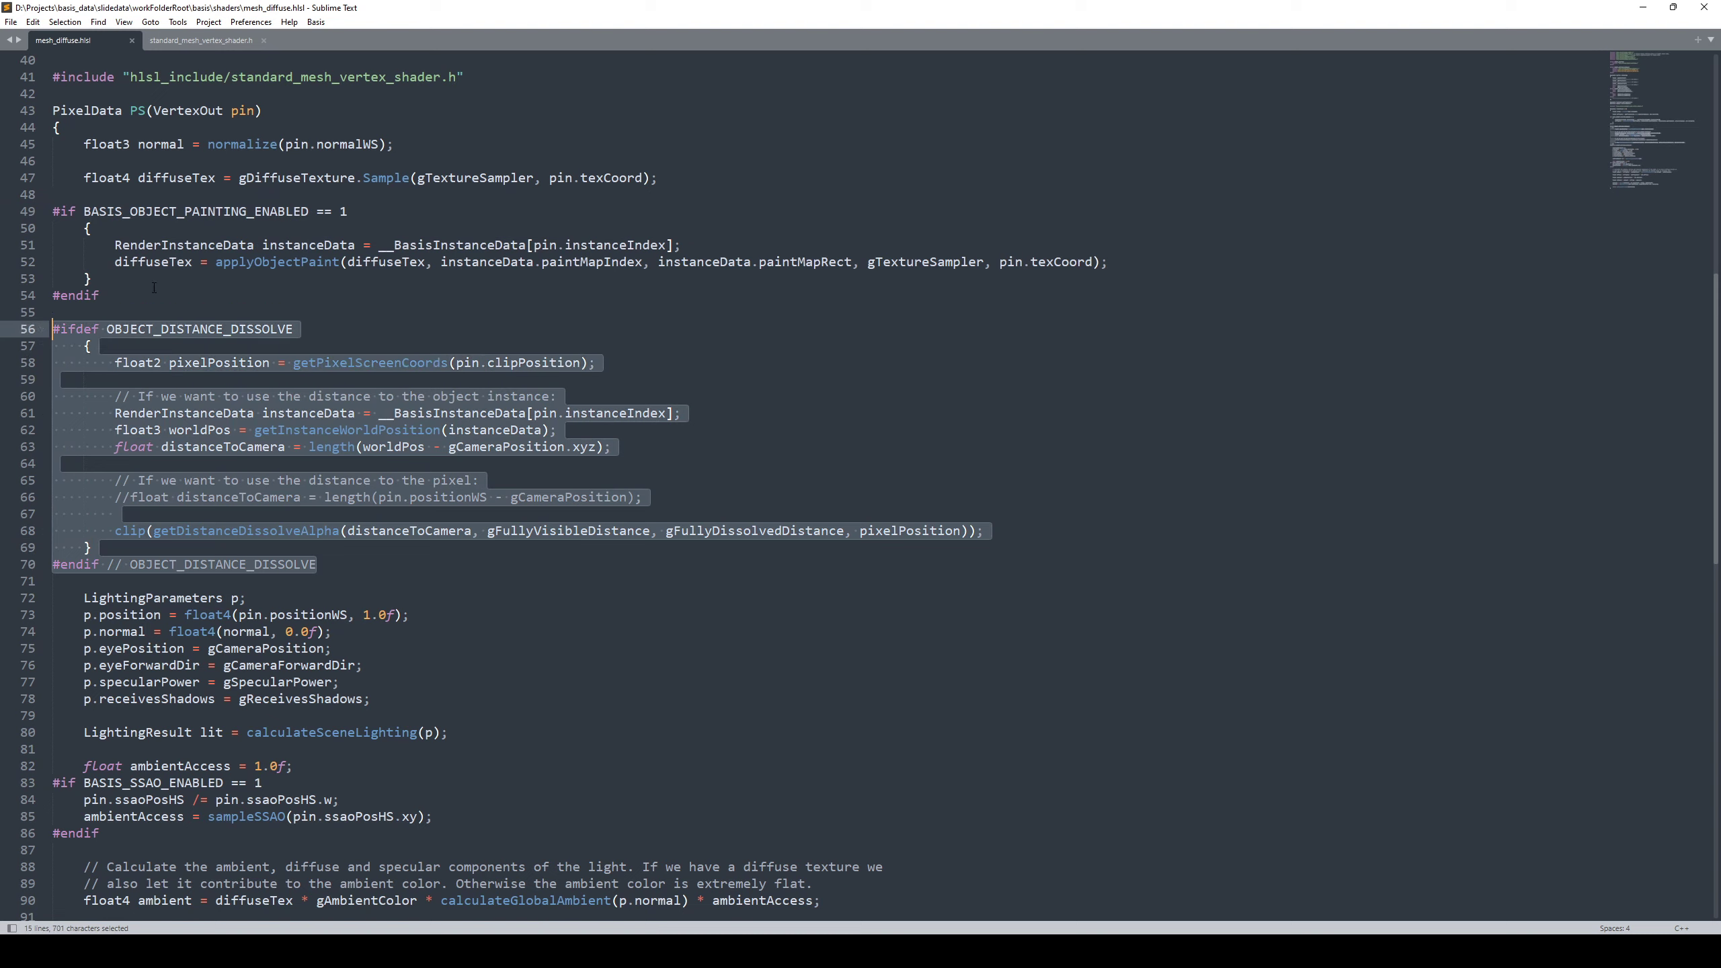
pyautogui.click(154, 288)
pyautogui.moveTo(84, 214); pyautogui.dragTo(298, 216)
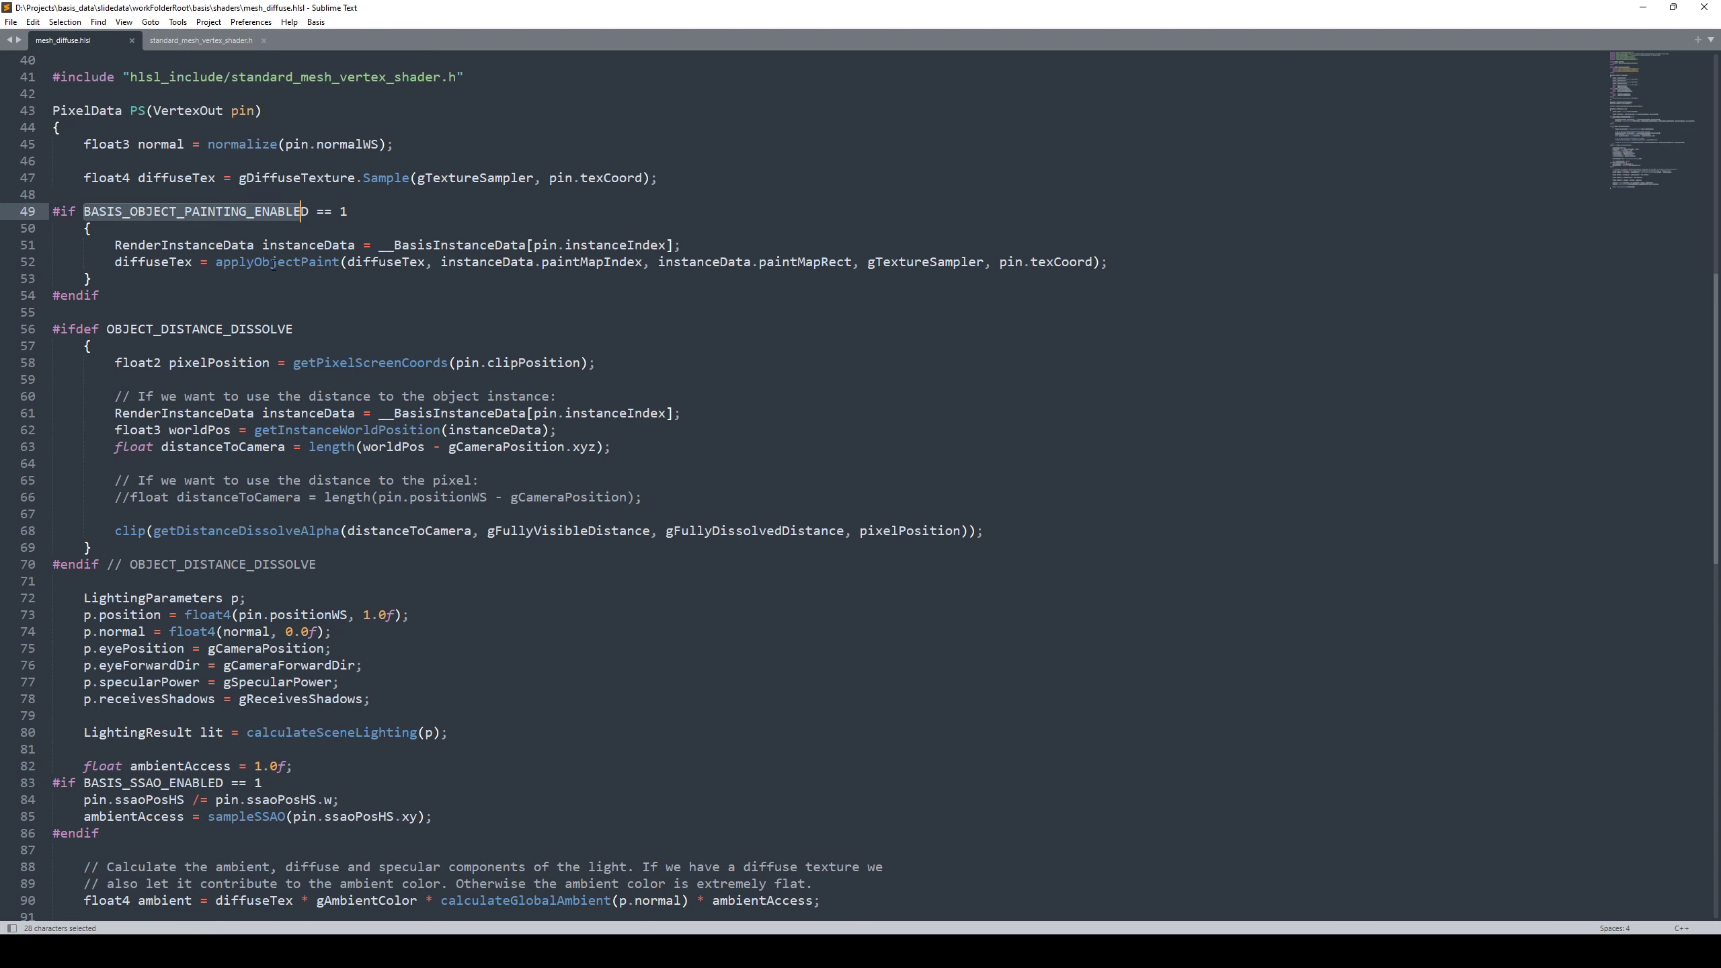
pyautogui.doubleClick(273, 263)
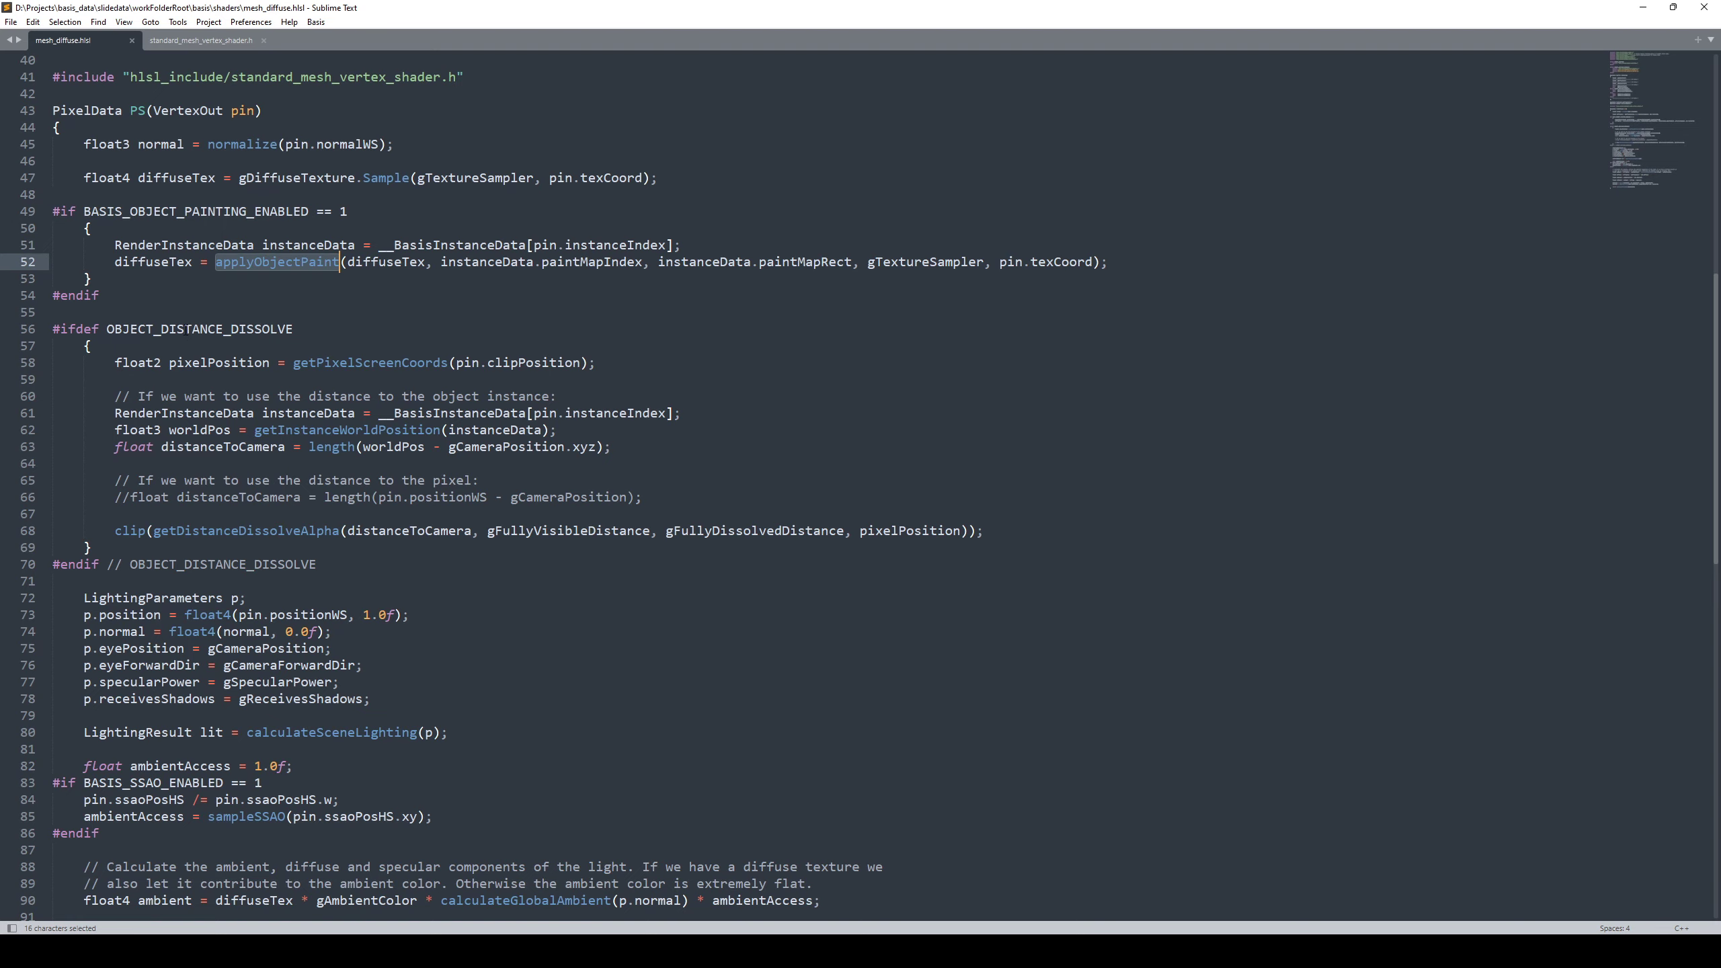
pyautogui.doubleClick(250, 328)
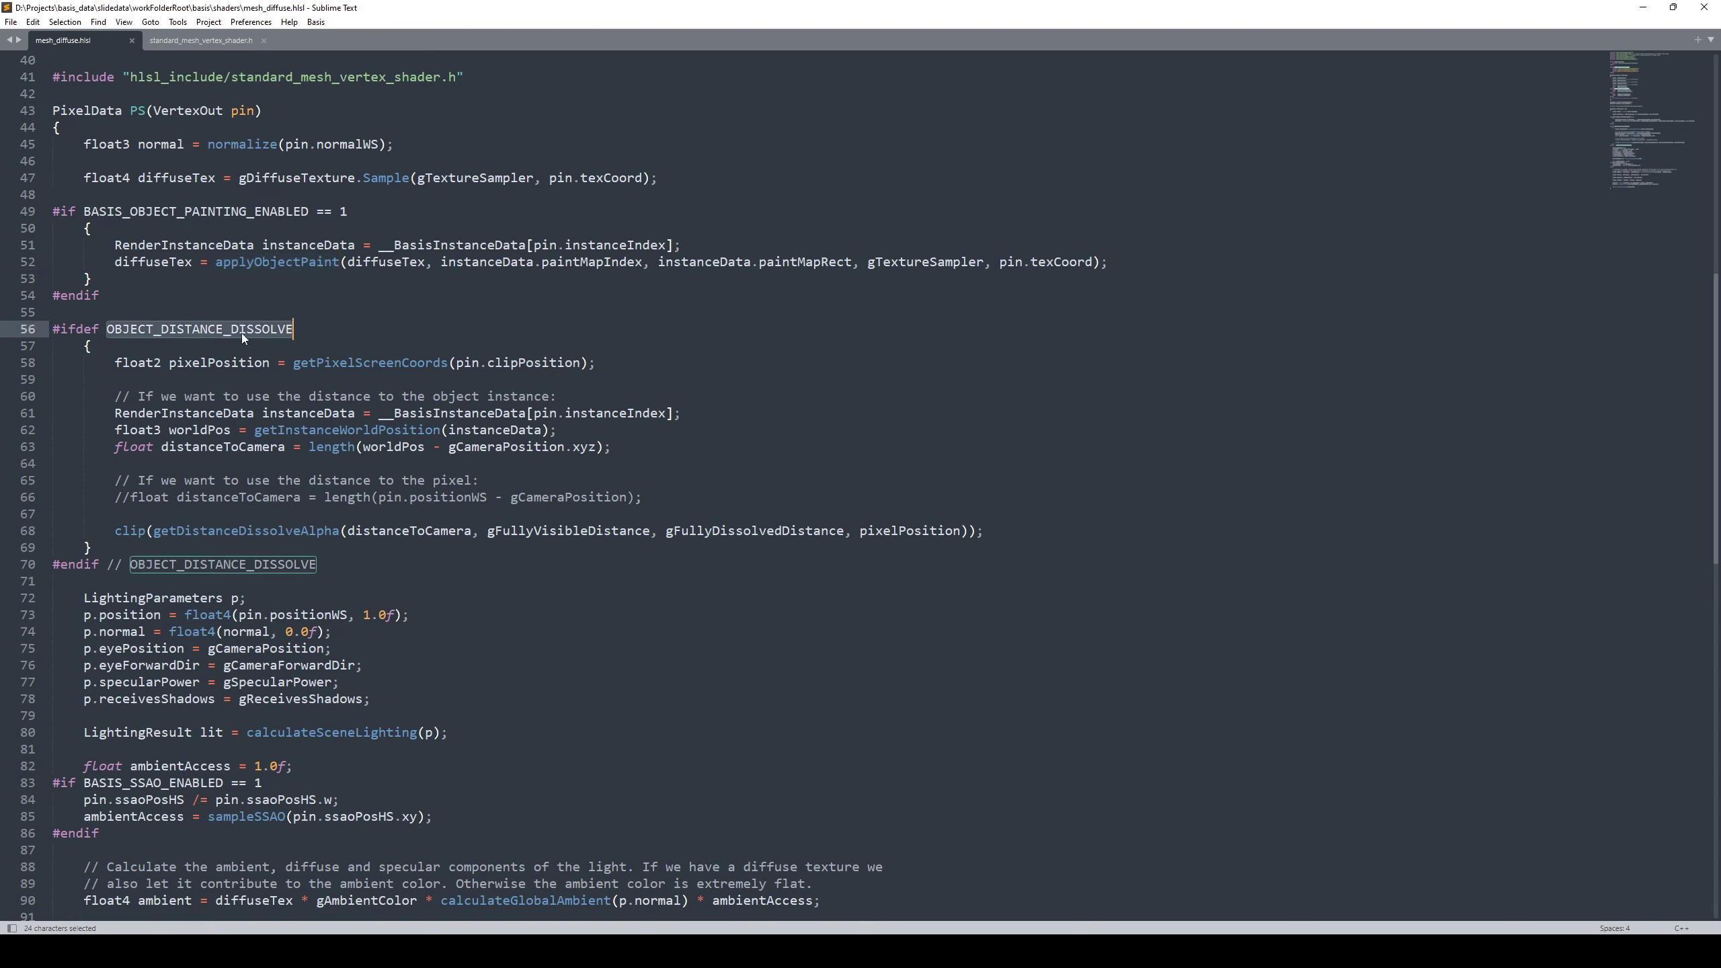
pyautogui.doubleClick(133, 532)
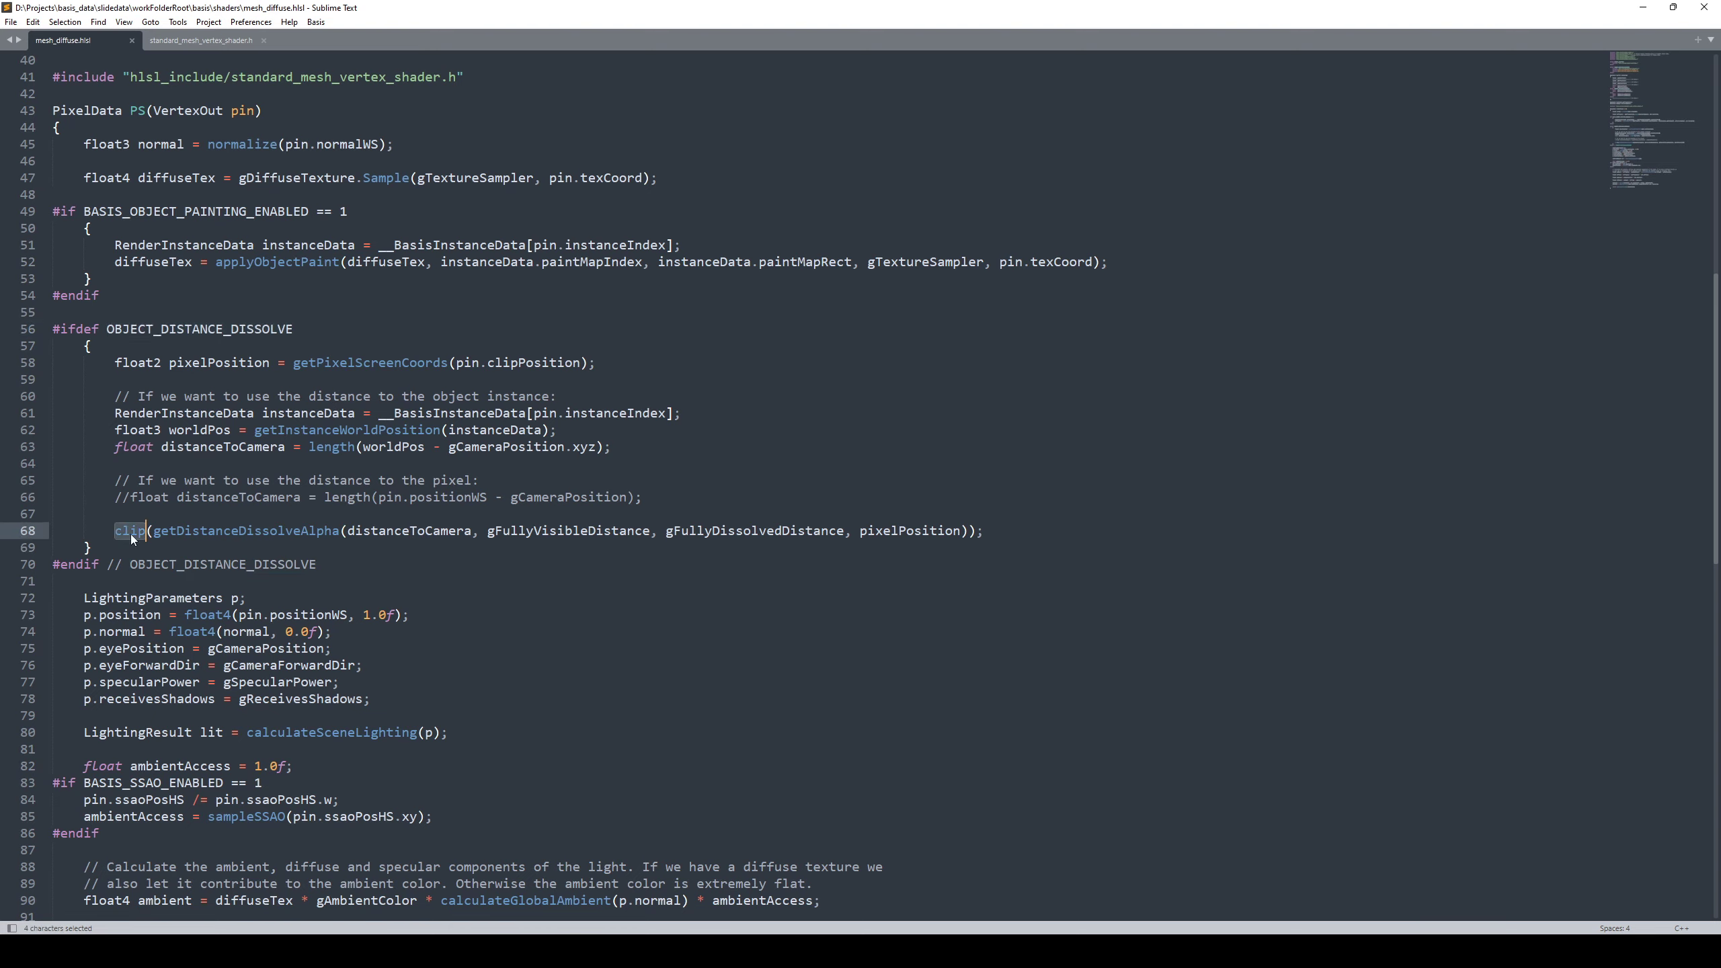
pyautogui.doubleClick(208, 532)
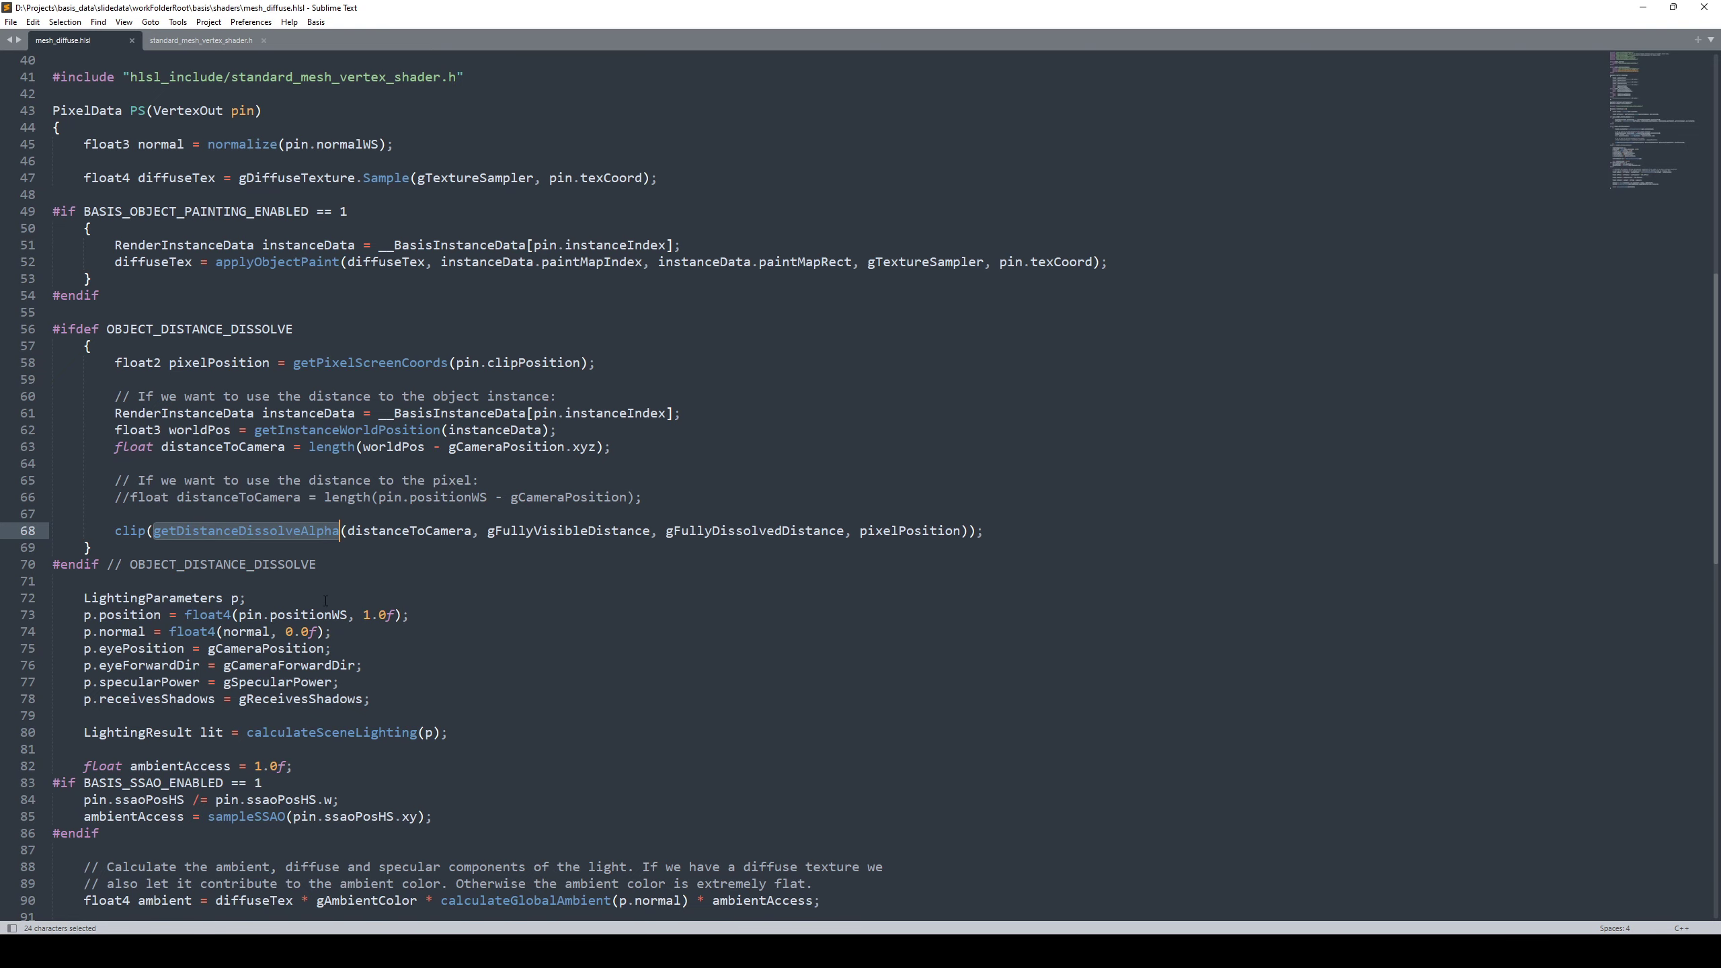
# Examine the lighting code from LightingParameters to litColor, plus the applyGI and applyFogToPixel lines
pyautogui.scroll(-4, 373, 565)
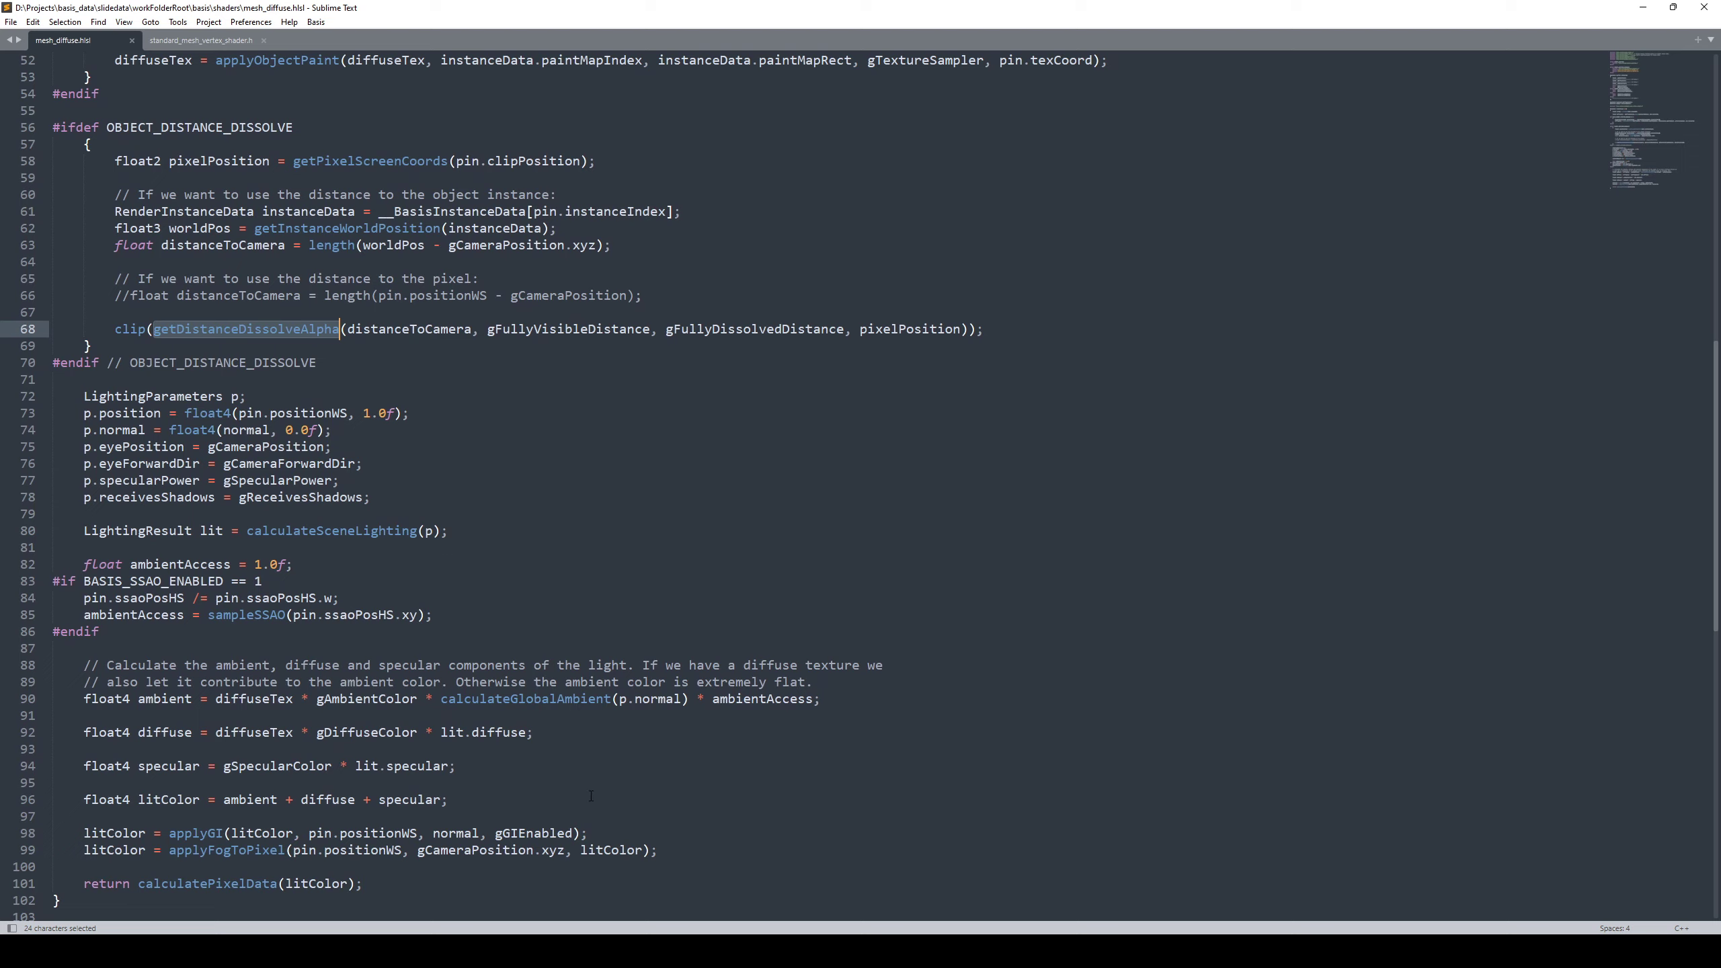
pyautogui.moveTo(591, 795); pyautogui.dragTo(55, 396)
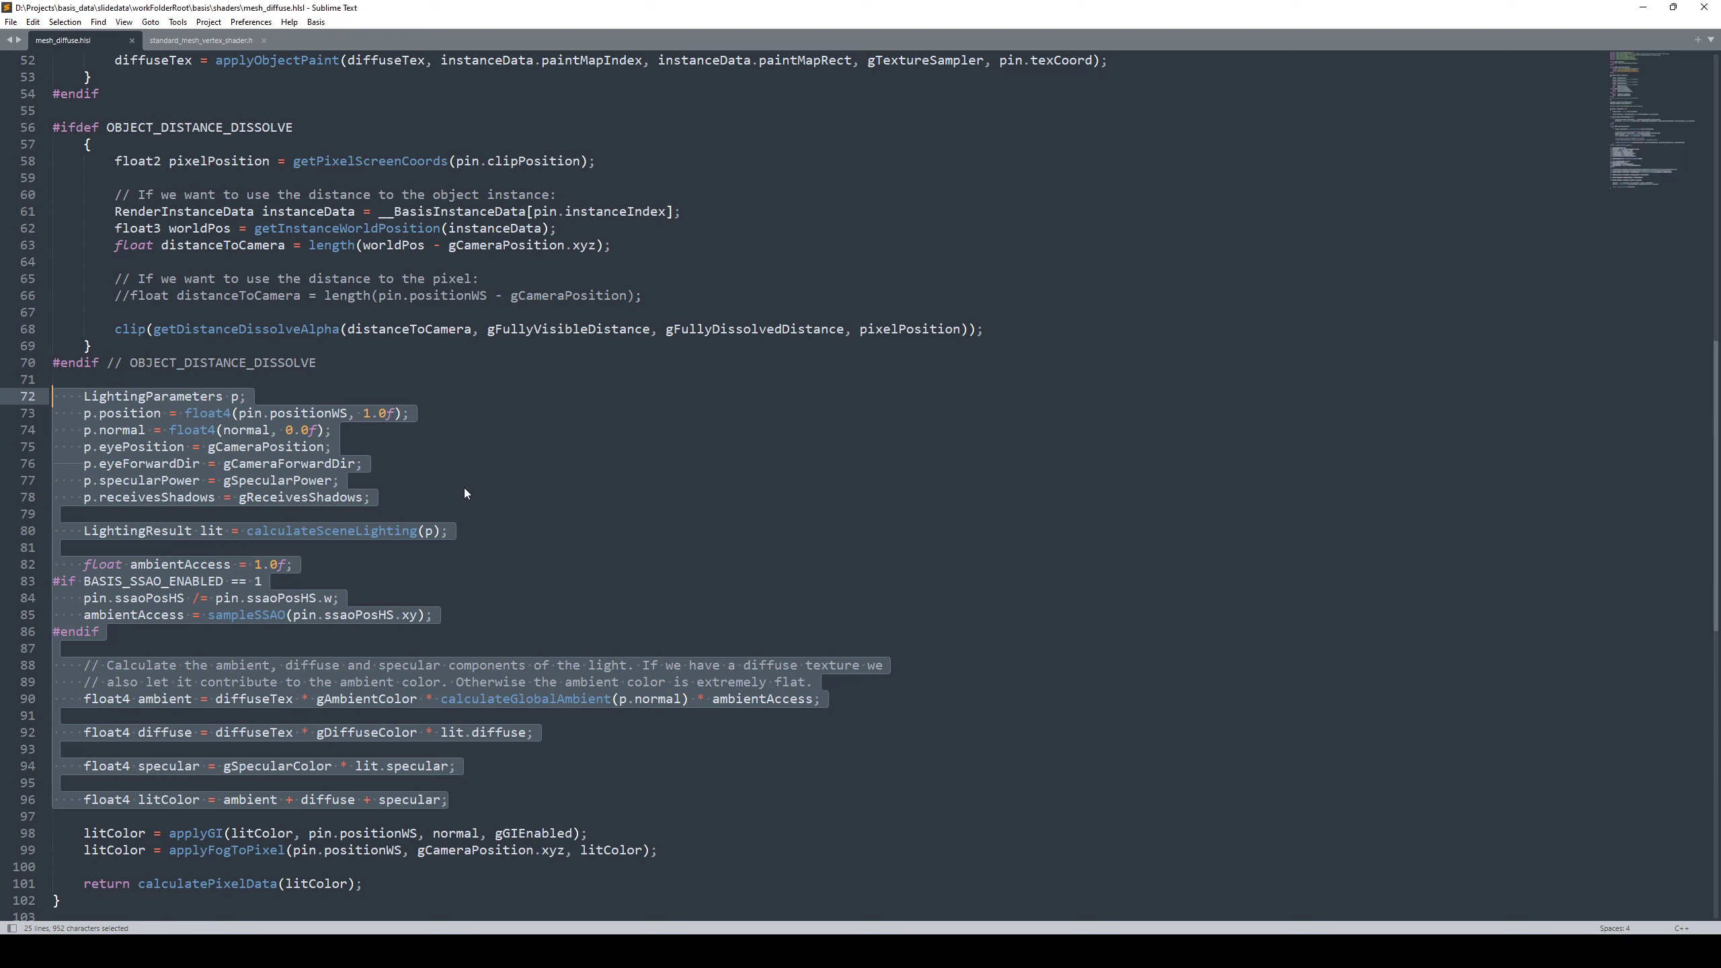
pyautogui.click(471, 547)
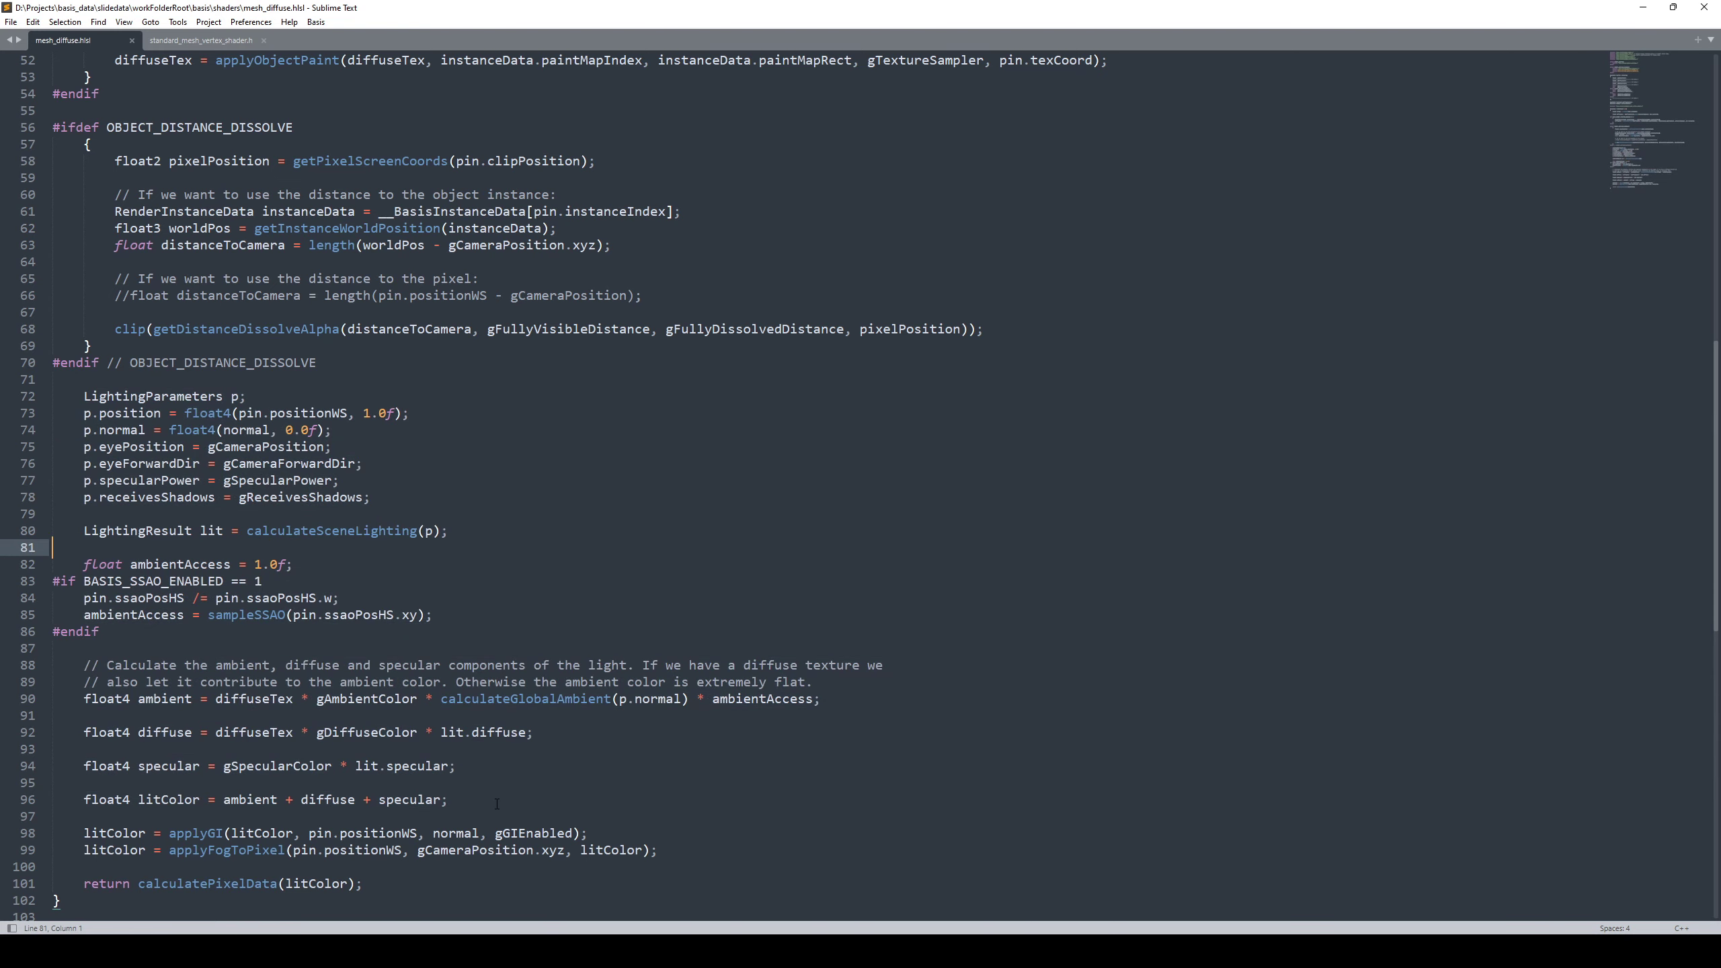
pyautogui.moveTo(497, 804); pyautogui.dragTo(54, 380)
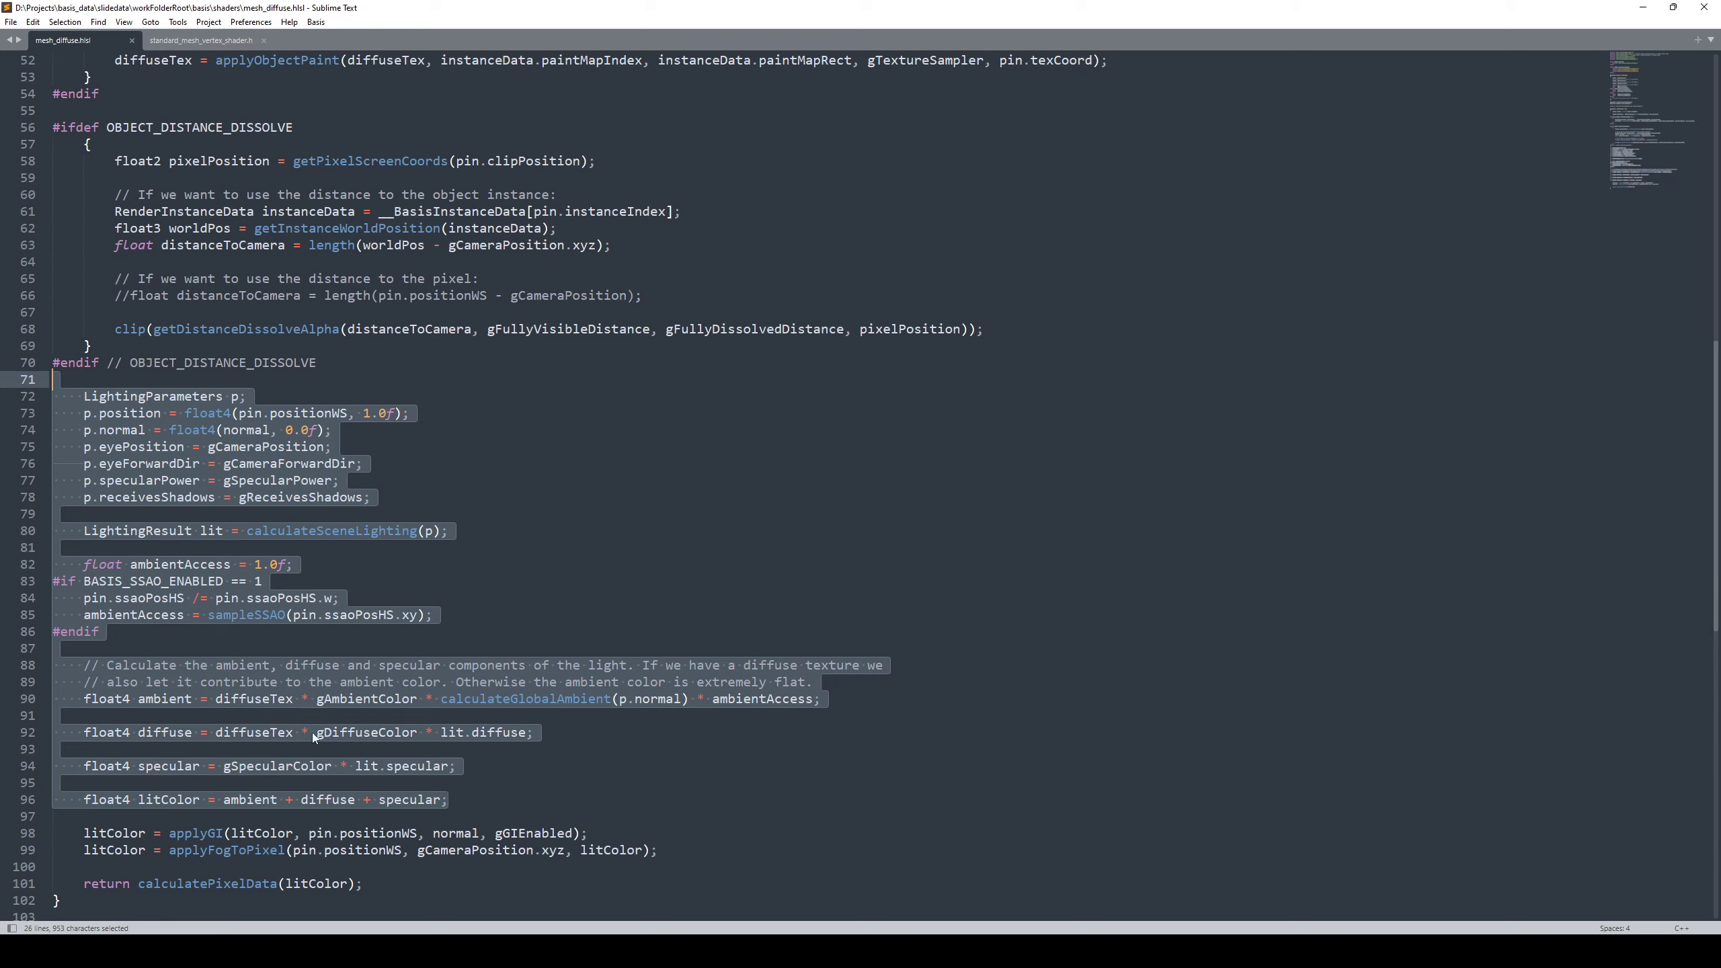
pyautogui.doubleClick(165, 800)
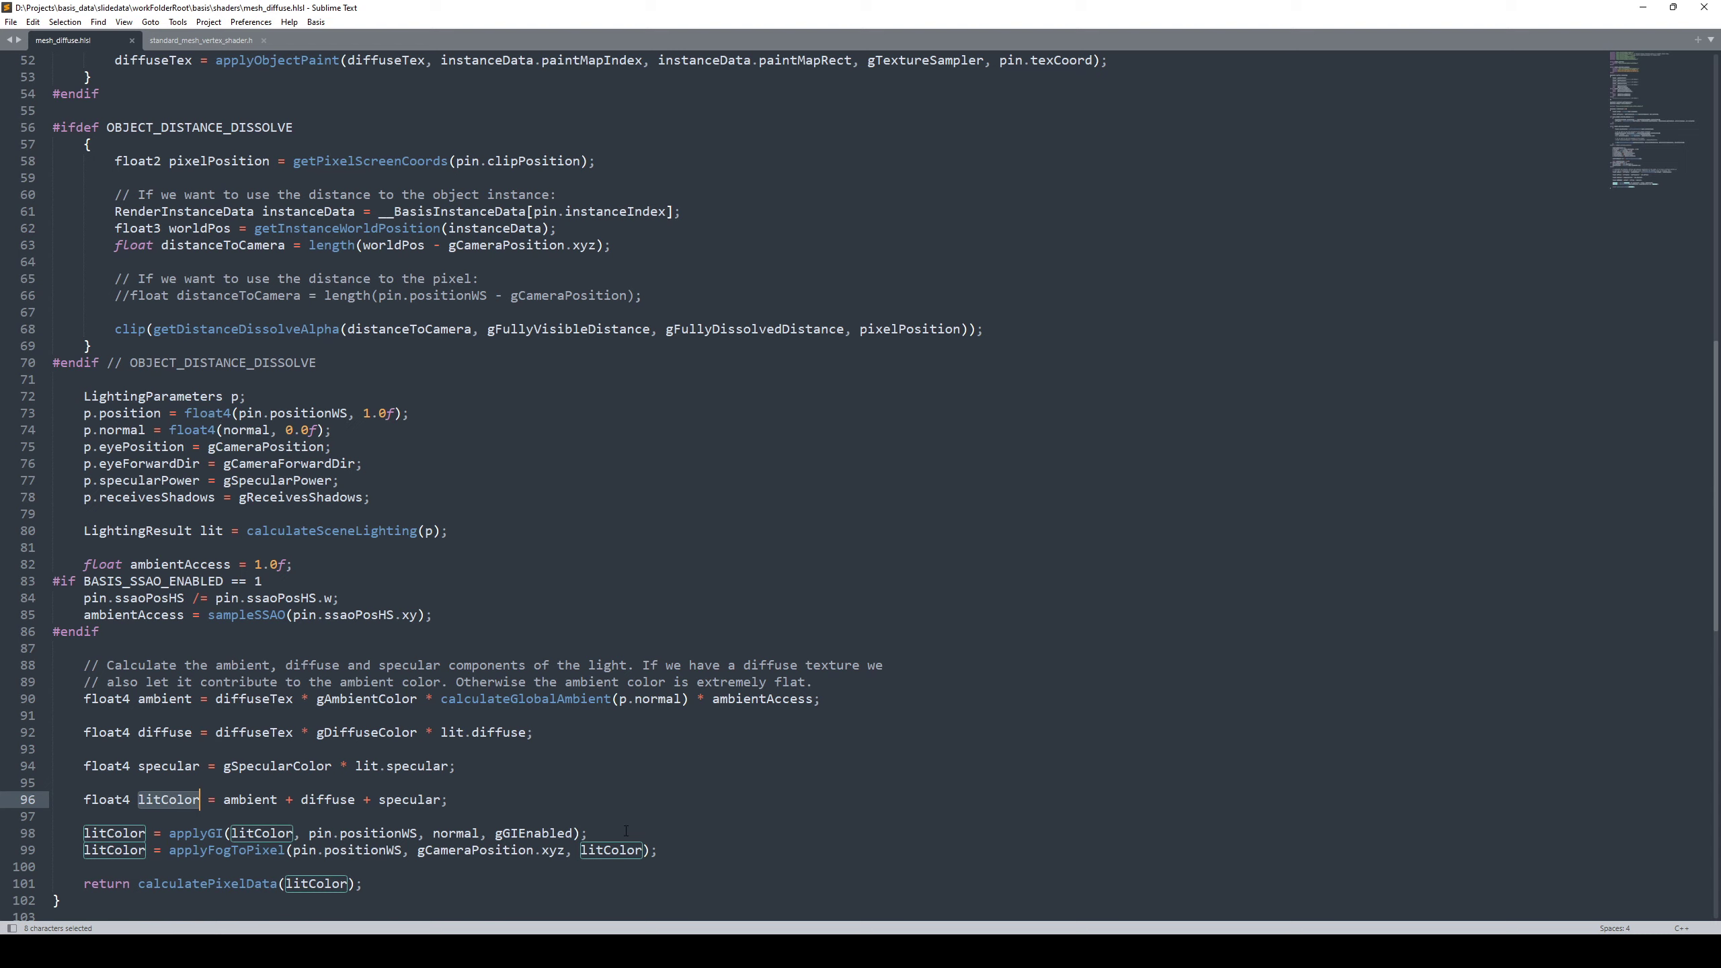
pyautogui.moveTo(626, 831); pyautogui.dragTo(86, 835)
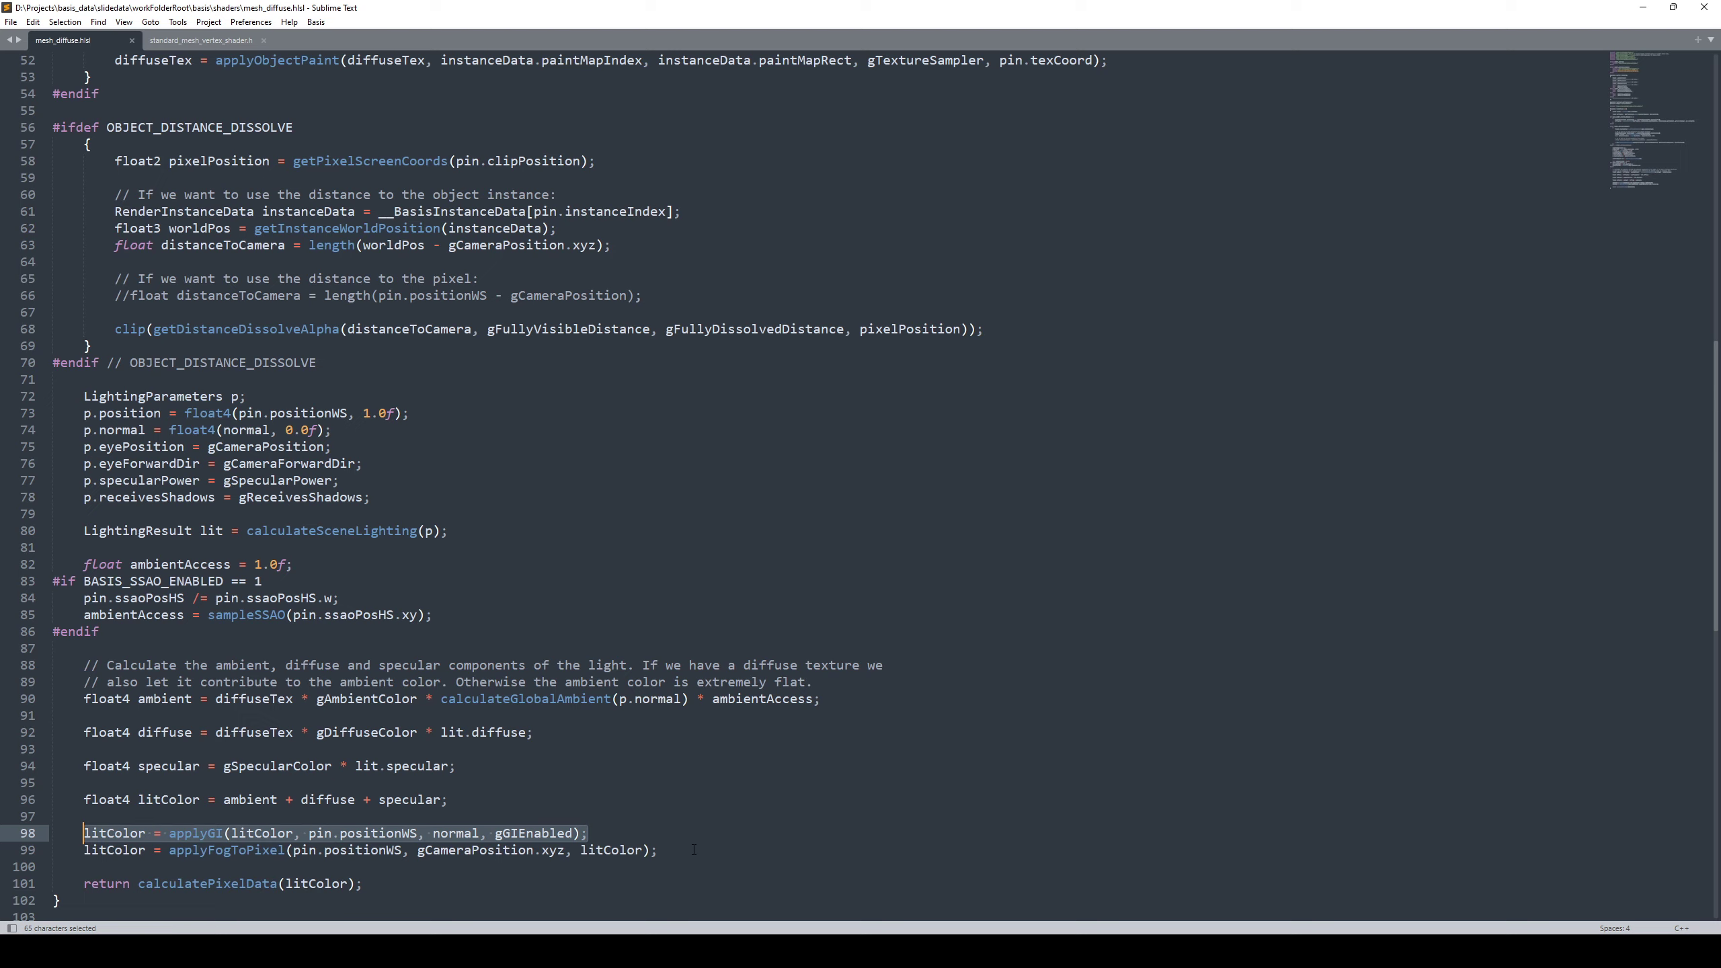
pyautogui.moveTo(658, 851); pyautogui.dragTo(84, 851)
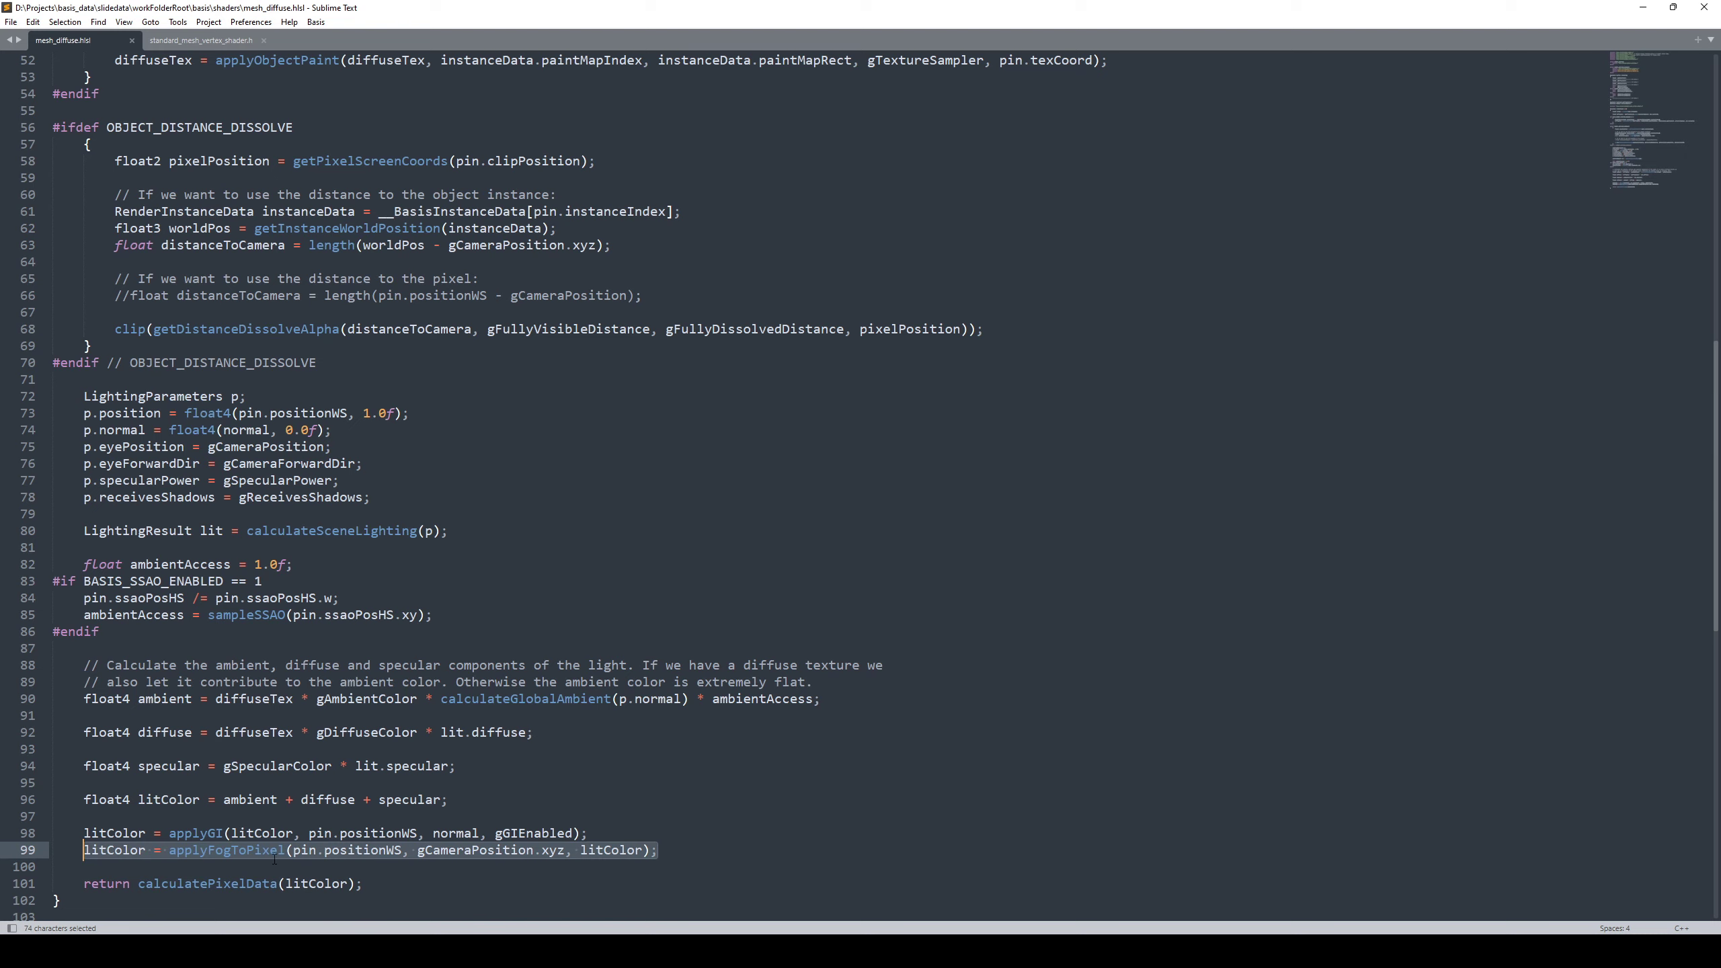
# Highlight the whole lighting block from LightingParameters p through the applyFogToPixel line to review it, then clear the selection
pyautogui.hotkey('shift', 'Up')
pyautogui.hotkey('shift', 'Up')
pyautogui.hotkey('shift', 'Up')
pyautogui.hotkey('shift', 'Up')
pyautogui.hotkey('shift', 'Up')
pyautogui.hotkey('shift', 'Up')
pyautogui.hotkey('shift', 'Up')
pyautogui.hotkey('shift', 'Up')
pyautogui.hotkey('shift', 'Up')
pyautogui.hotkey('shift', 'Up')
pyautogui.hotkey('shift', 'Up')
pyautogui.hotkey('shift', 'Up')
pyautogui.hotkey('shift', 'Up')
pyautogui.hotkey('shift', 'Up')
pyautogui.hotkey('shift', 'Up')
pyautogui.hotkey('shift', 'Up')
pyautogui.hotkey('shift', 'Up')
pyautogui.hotkey('shift', 'Up')
pyautogui.hotkey('shift', 'Up')
pyautogui.hotkey('shift', 'Up')
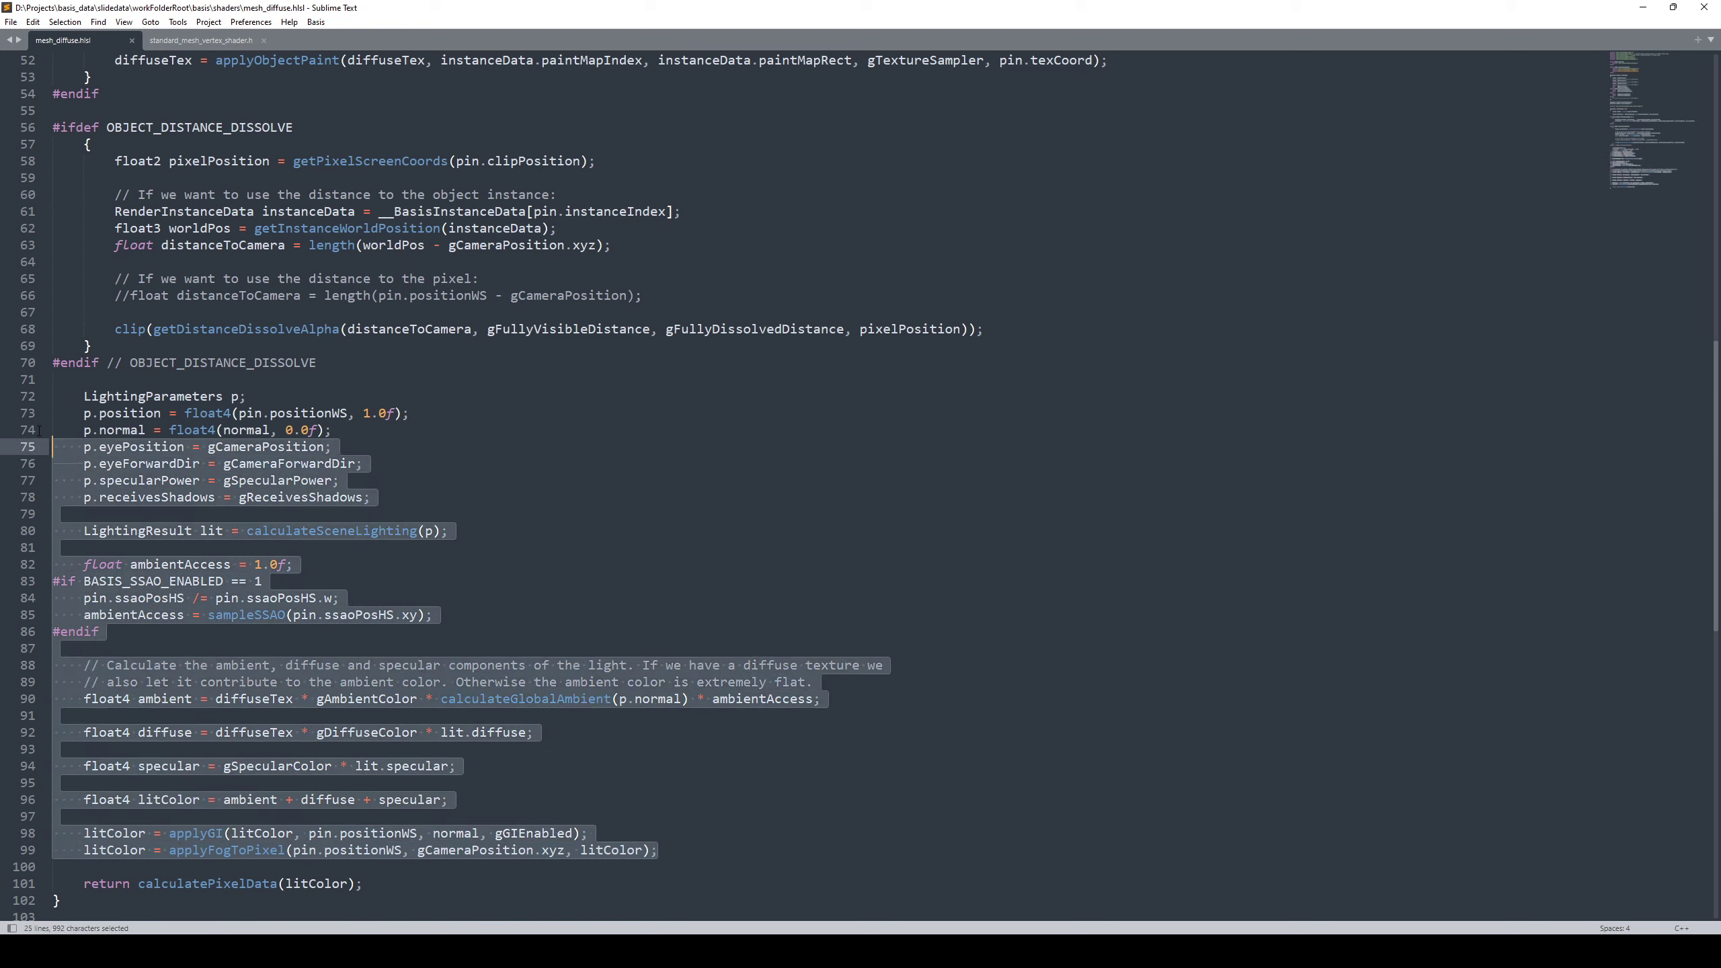
pyautogui.hotkey('shift', 'Home')
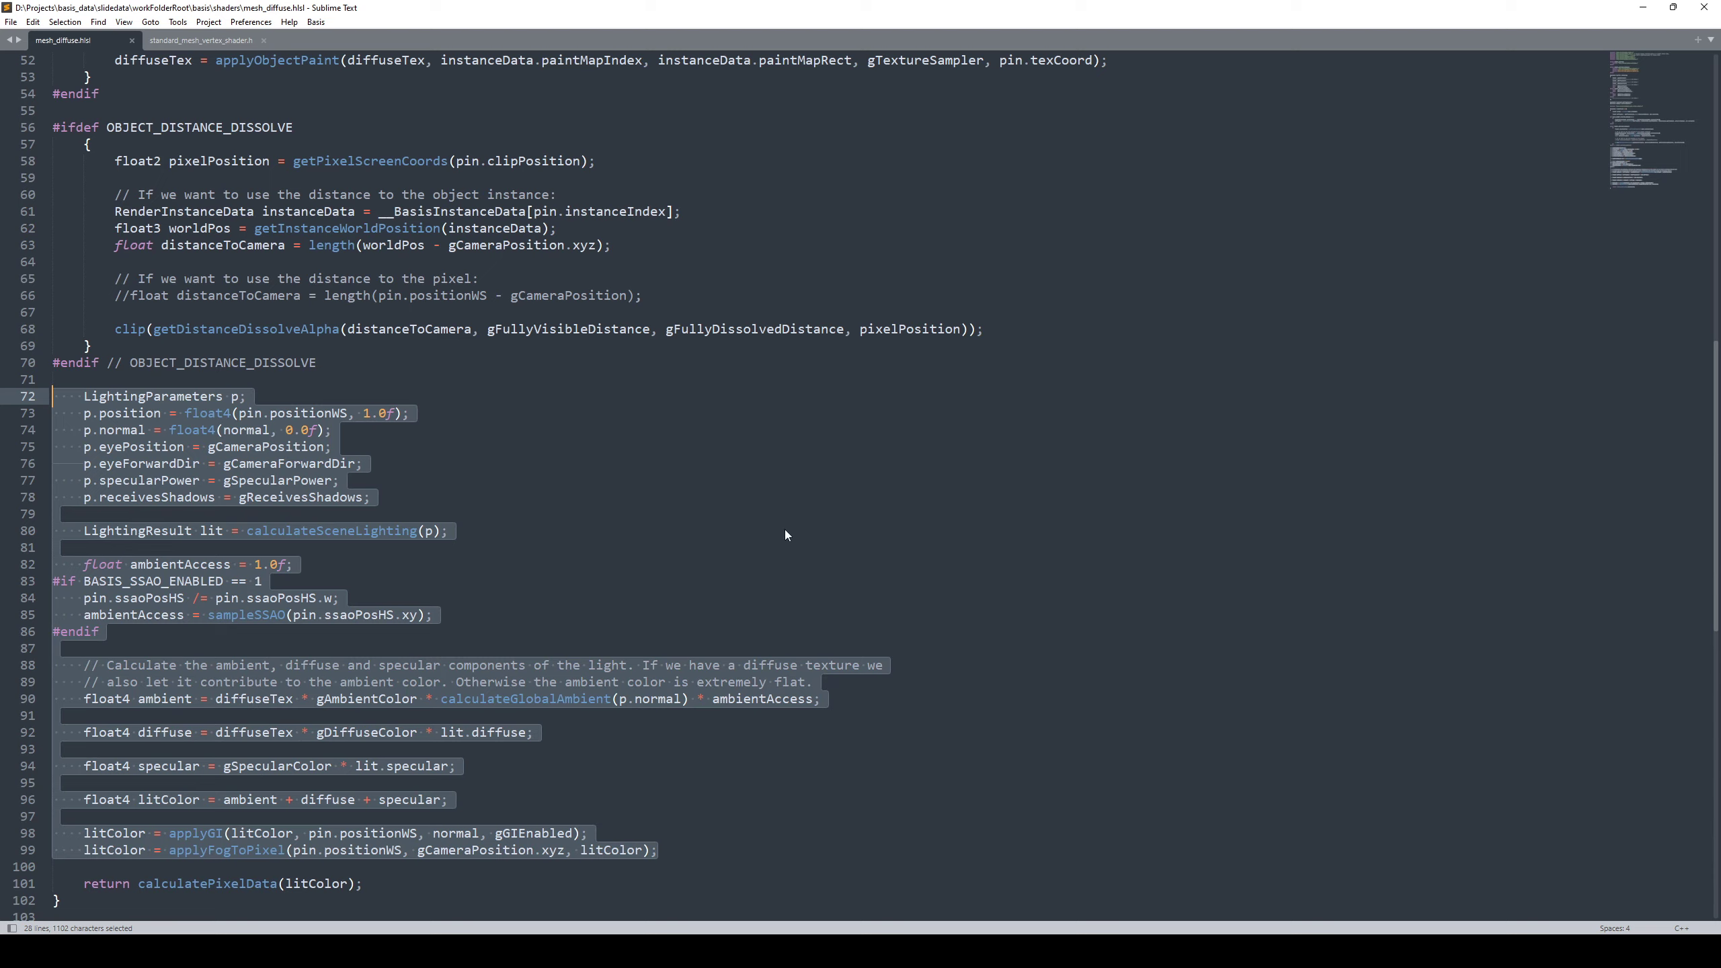
pyautogui.click(724, 546)
# Examine the return calculatePixelData(litColor) statement and the PixelData return type of the PS function
pyautogui.scroll(-1, 287, 853)
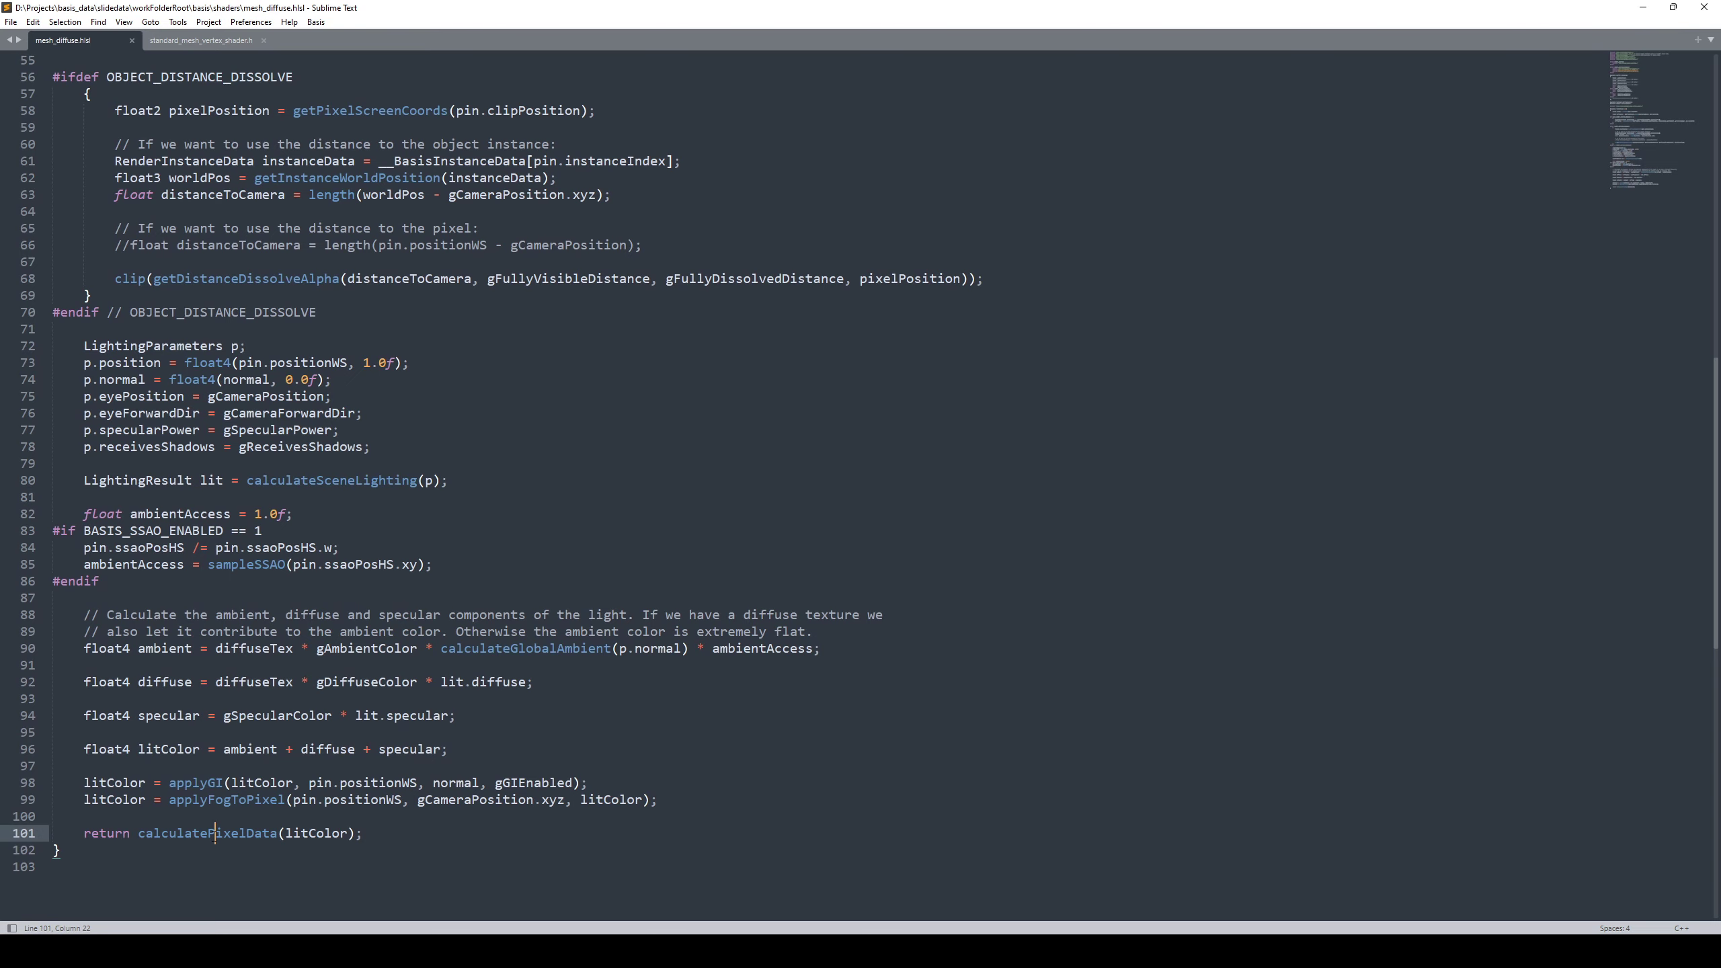
pyautogui.doubleClick(214, 835)
pyautogui.moveTo(363, 833); pyautogui.dragTo(82, 837)
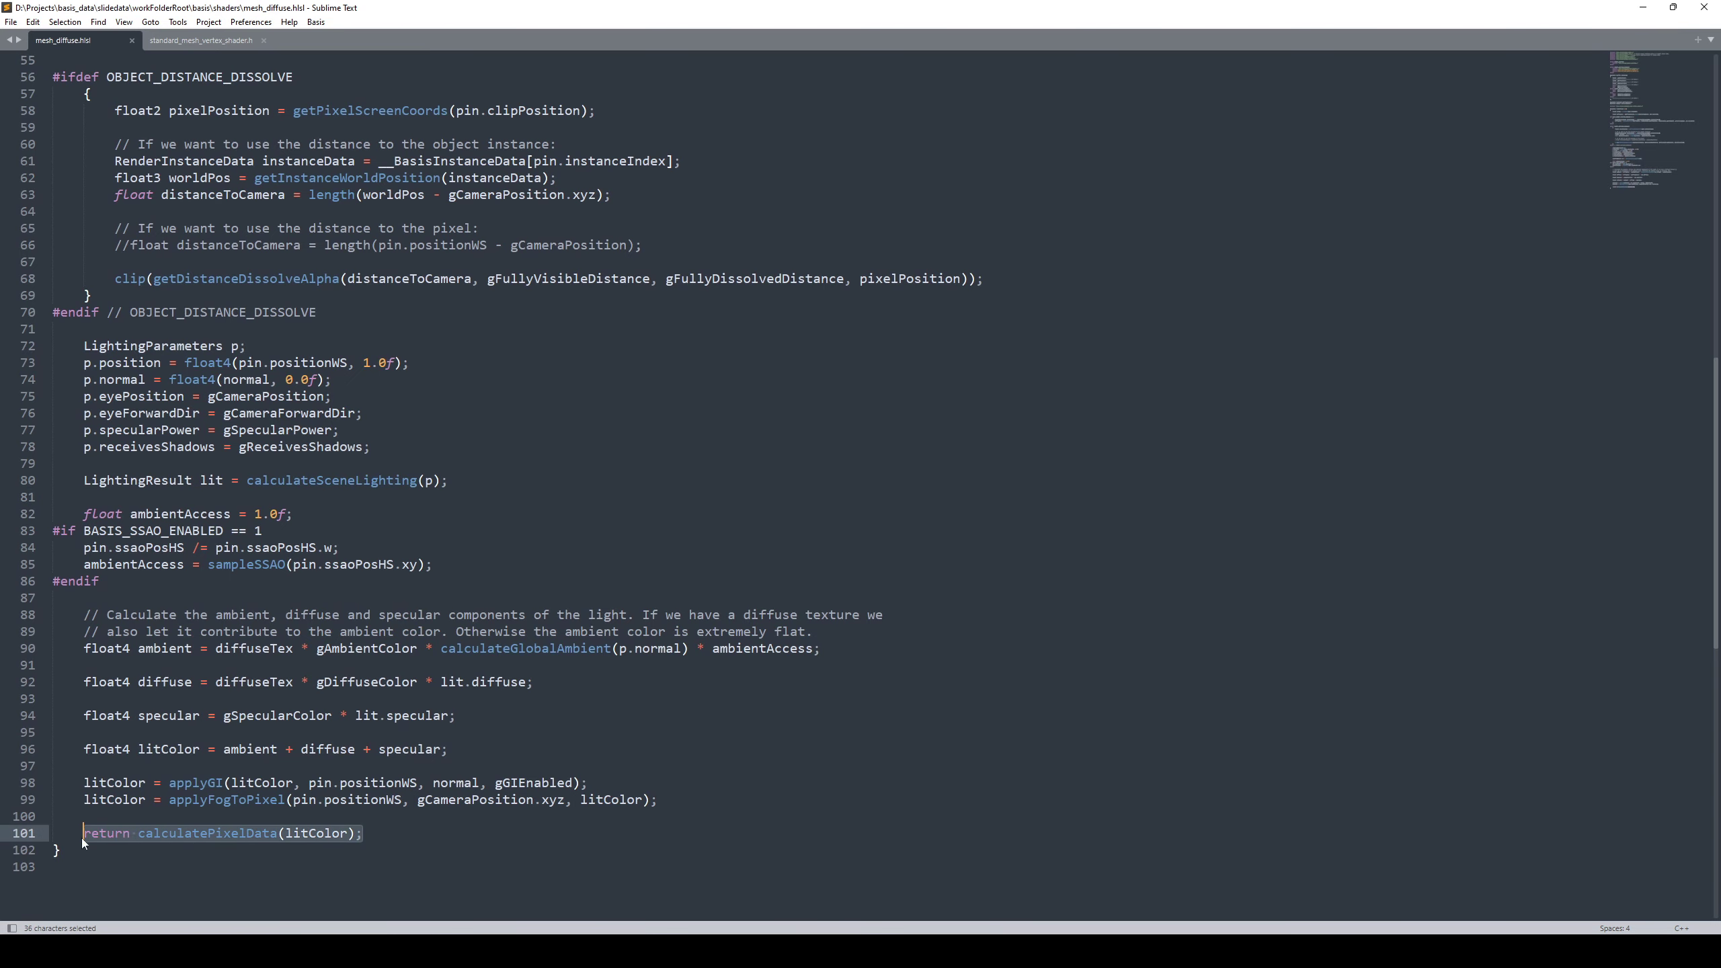
pyautogui.click(84, 852)
pyautogui.scroll(4, 149, 292)
pyautogui.scroll(2, 149, 291)
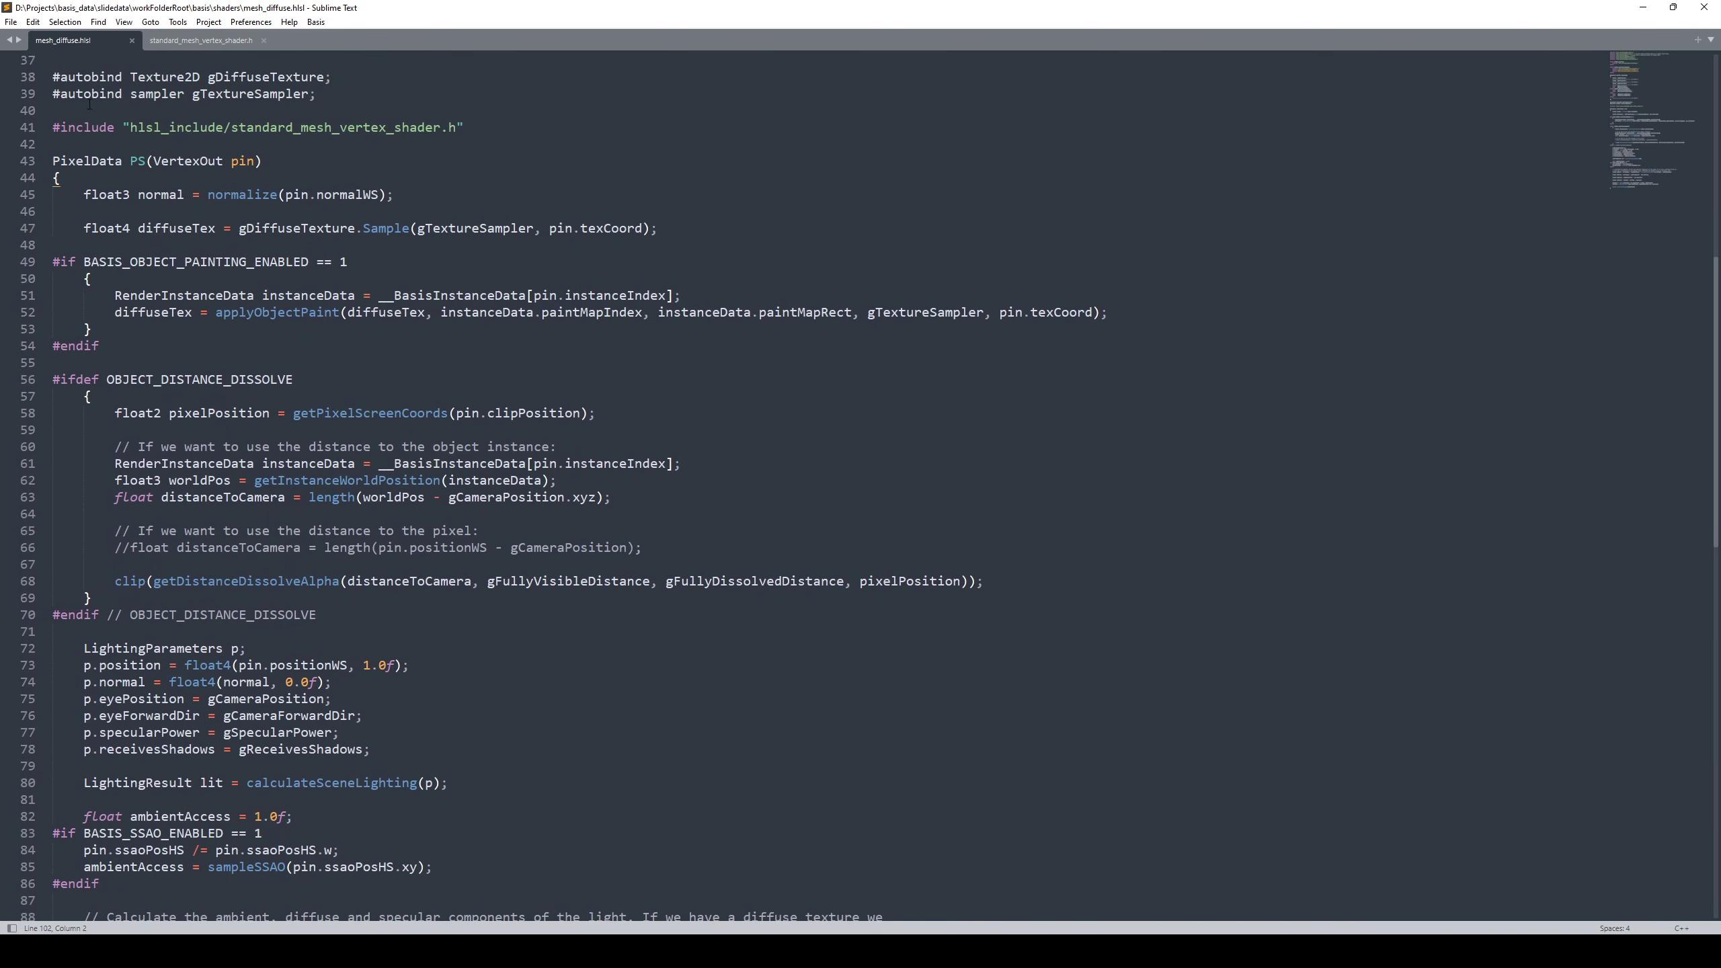
pyautogui.doubleClick(96, 161)
pyautogui.scroll(-3, 302, 549)
pyautogui.scroll(-3, 276, 855)
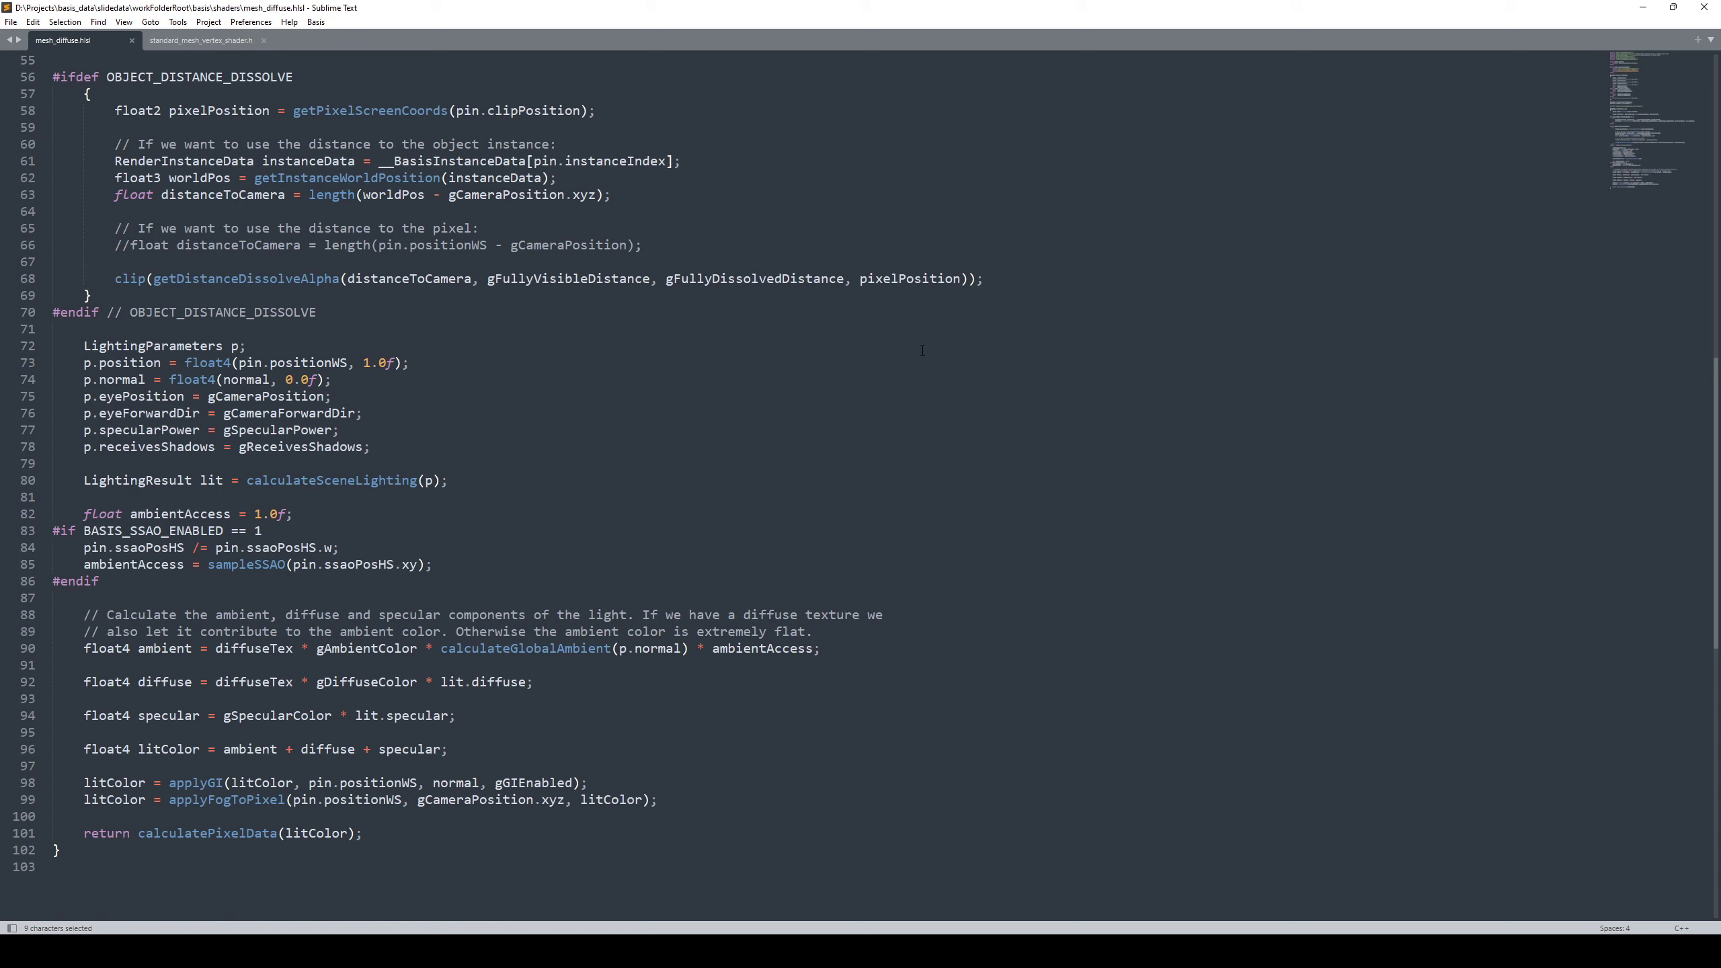
pyautogui.scroll(15, 889, 380)
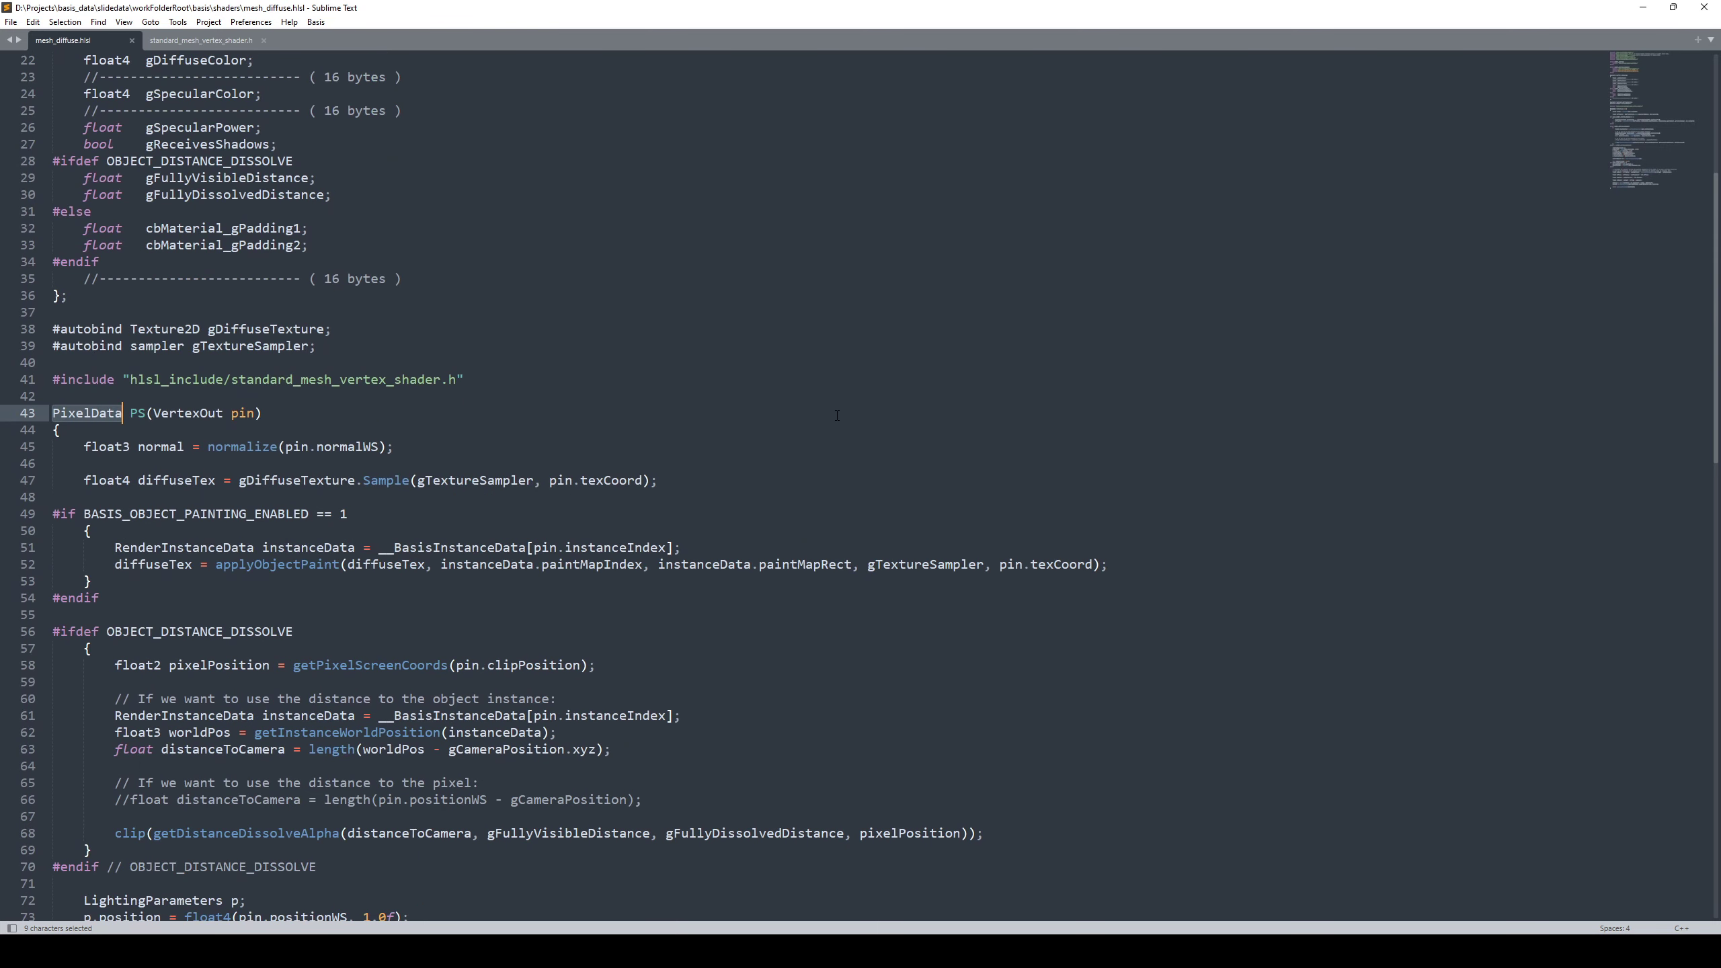
pyautogui.scroll(1, 837, 414)
pyautogui.scroll(-20, 837, 415)
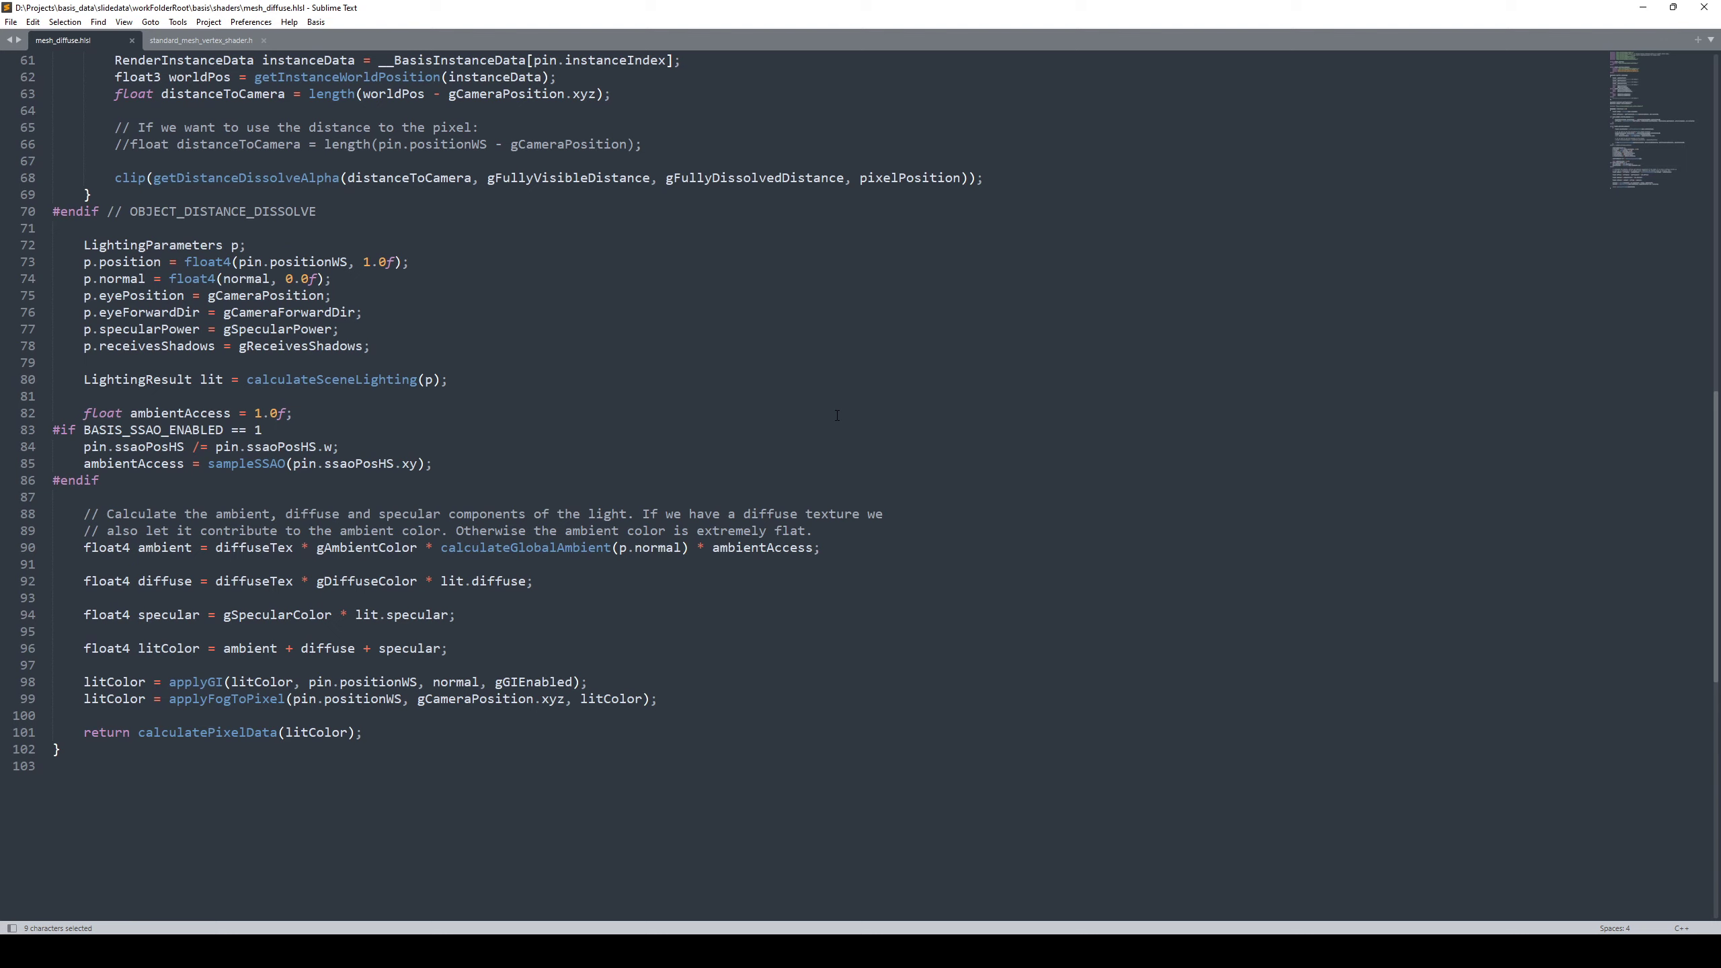
pyautogui.scroll(3, 837, 415)
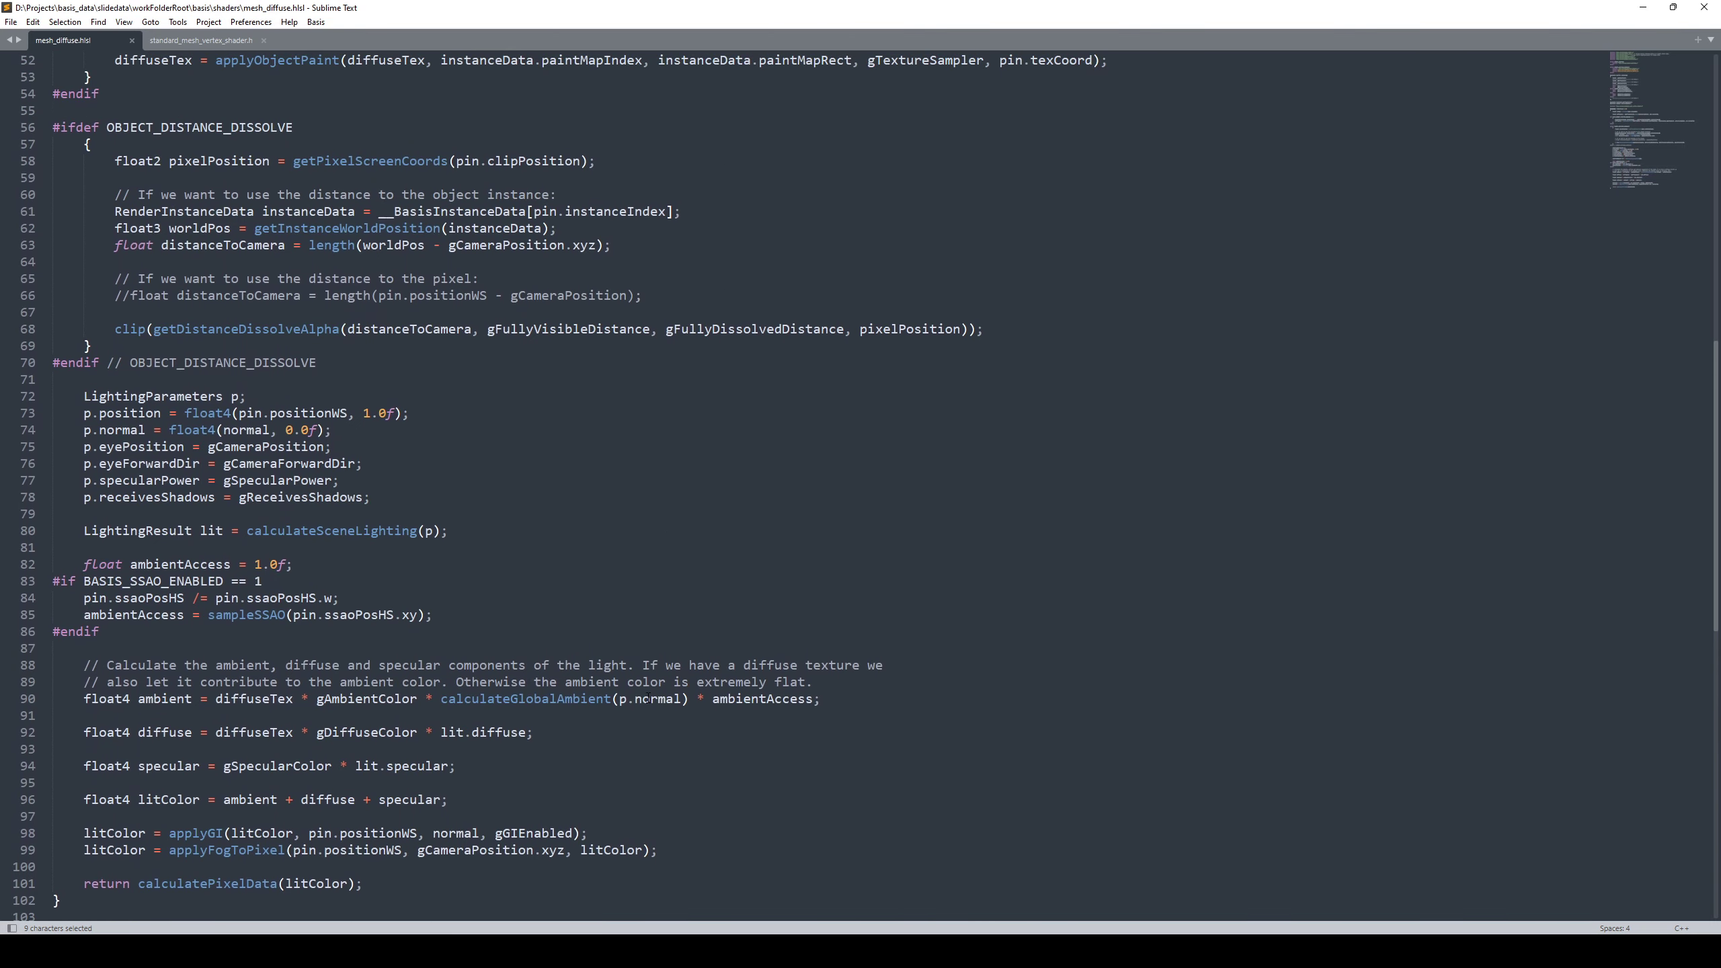
# Highlight lines 72 to 99 of mesh_diffuse.hlsl, covering the lighting and fog calculations, to review them and clear the selection
pyautogui.click(627, 886)
pyautogui.moveTo(698, 852); pyautogui.dragTo(41, 394)
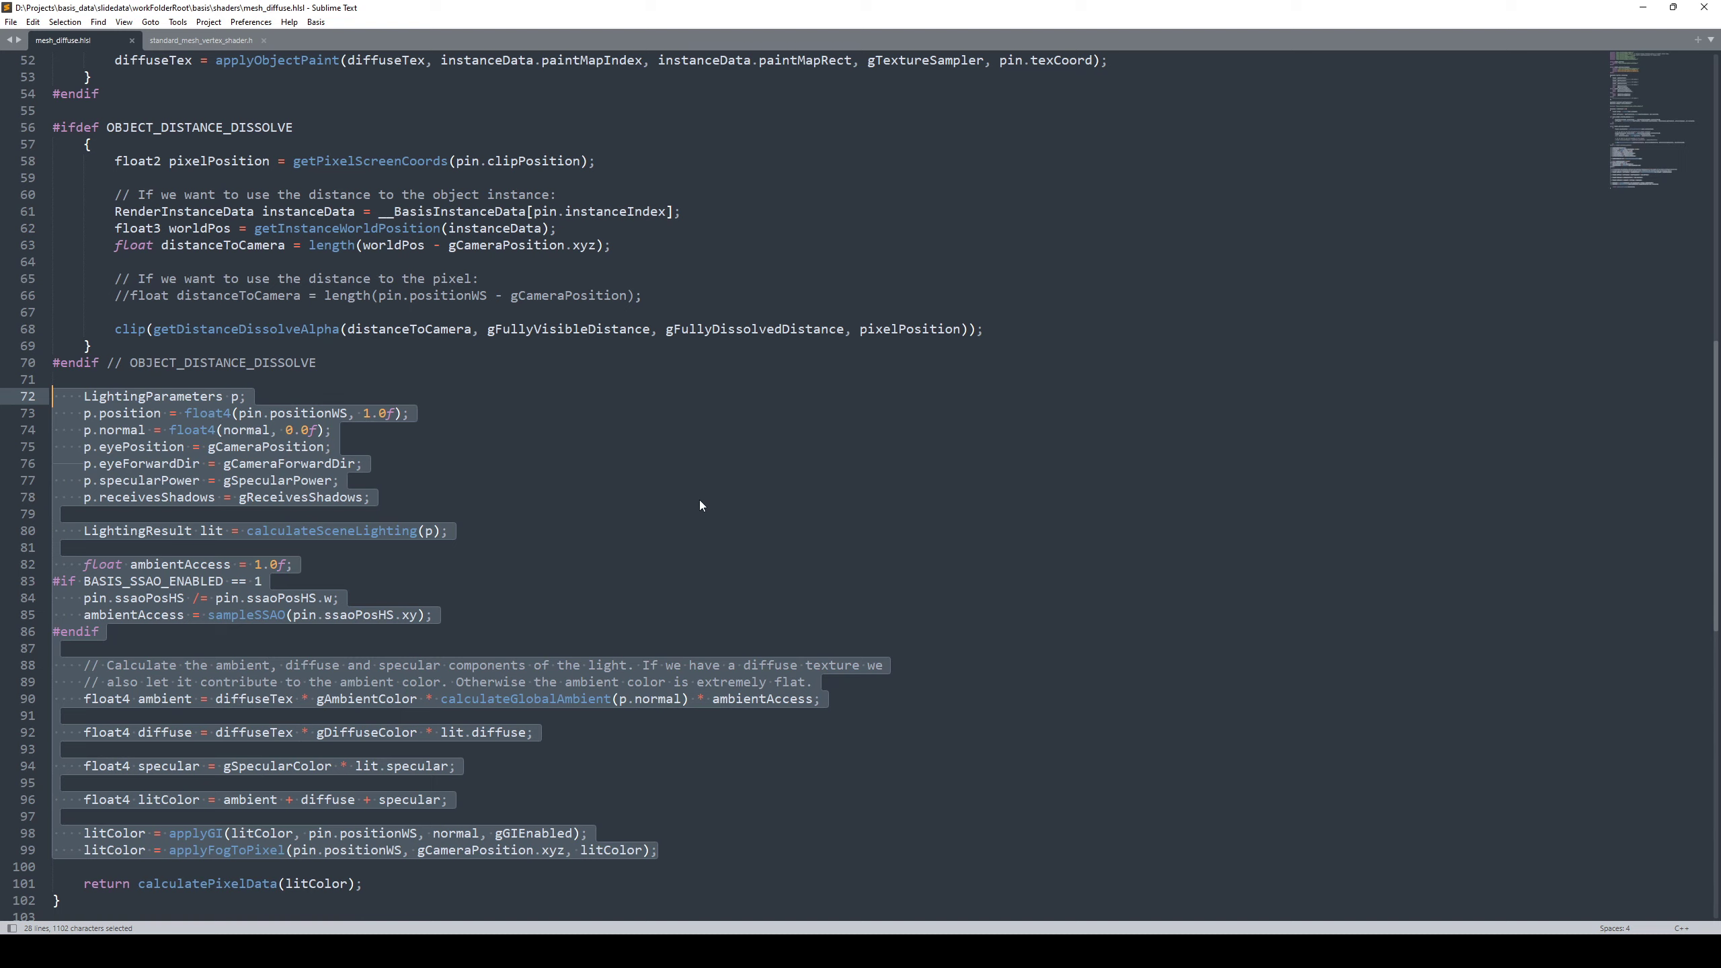
pyautogui.click(711, 607)
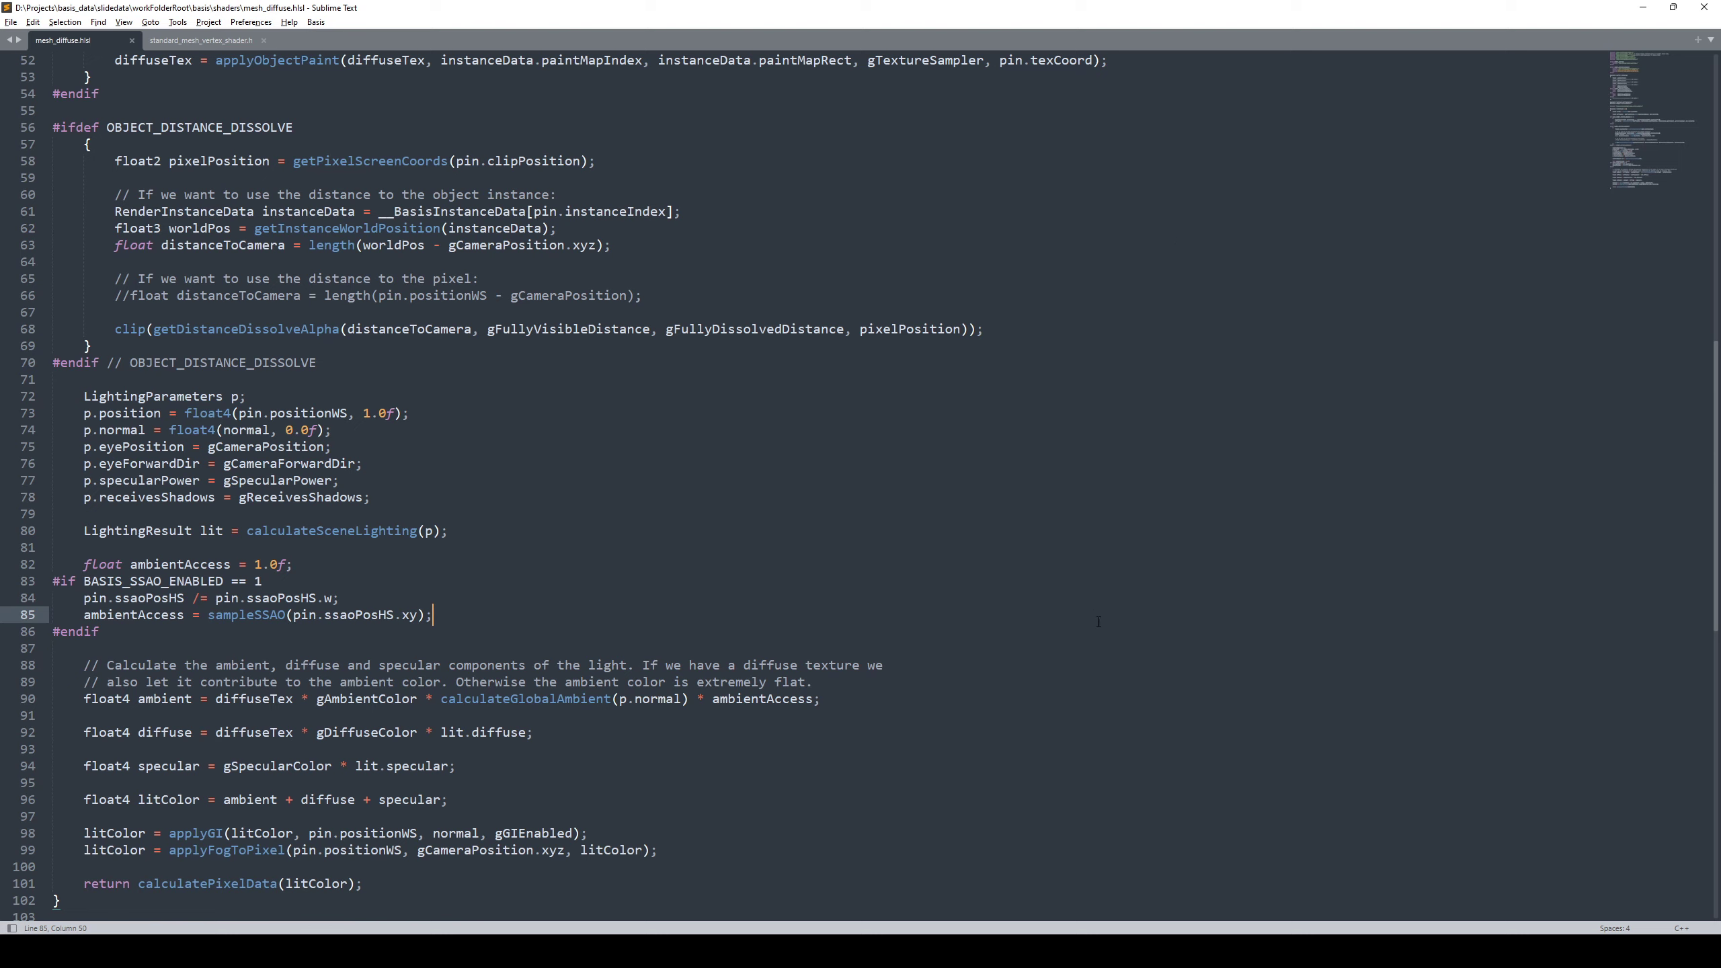
# Switch to Visual Studio, run the BasisMaterialEditor project, and hide the settings in its startup dialog
pyautogui.click(1024, 951)
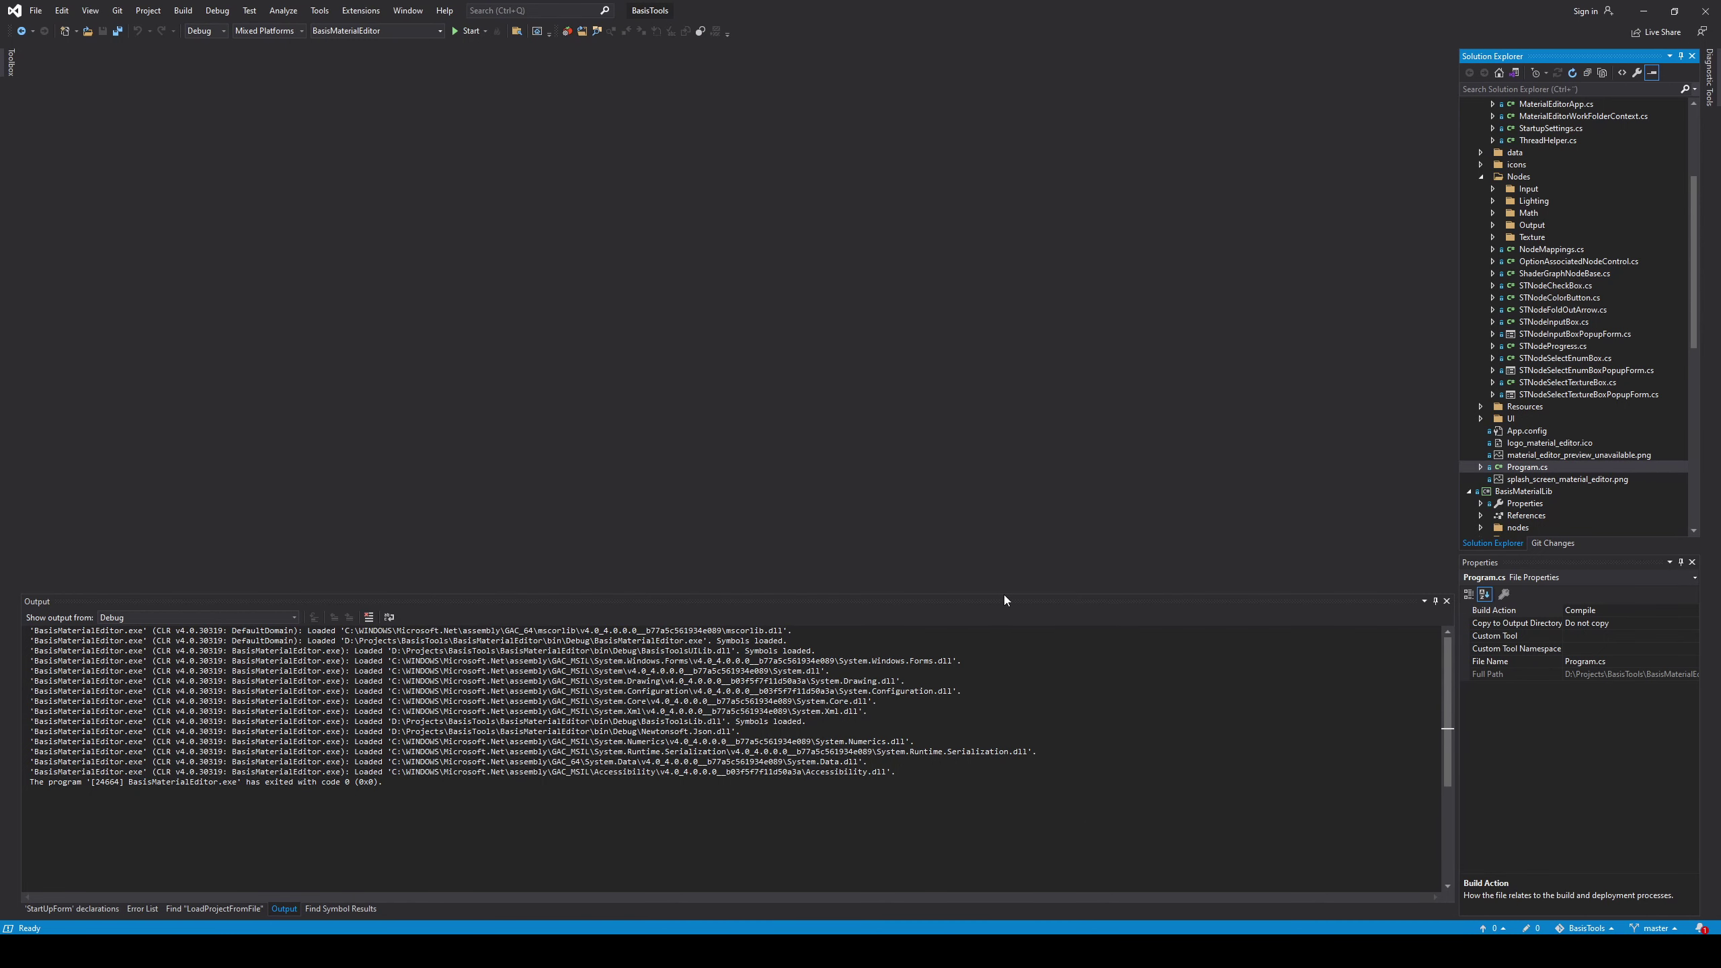
pyautogui.press('F5')
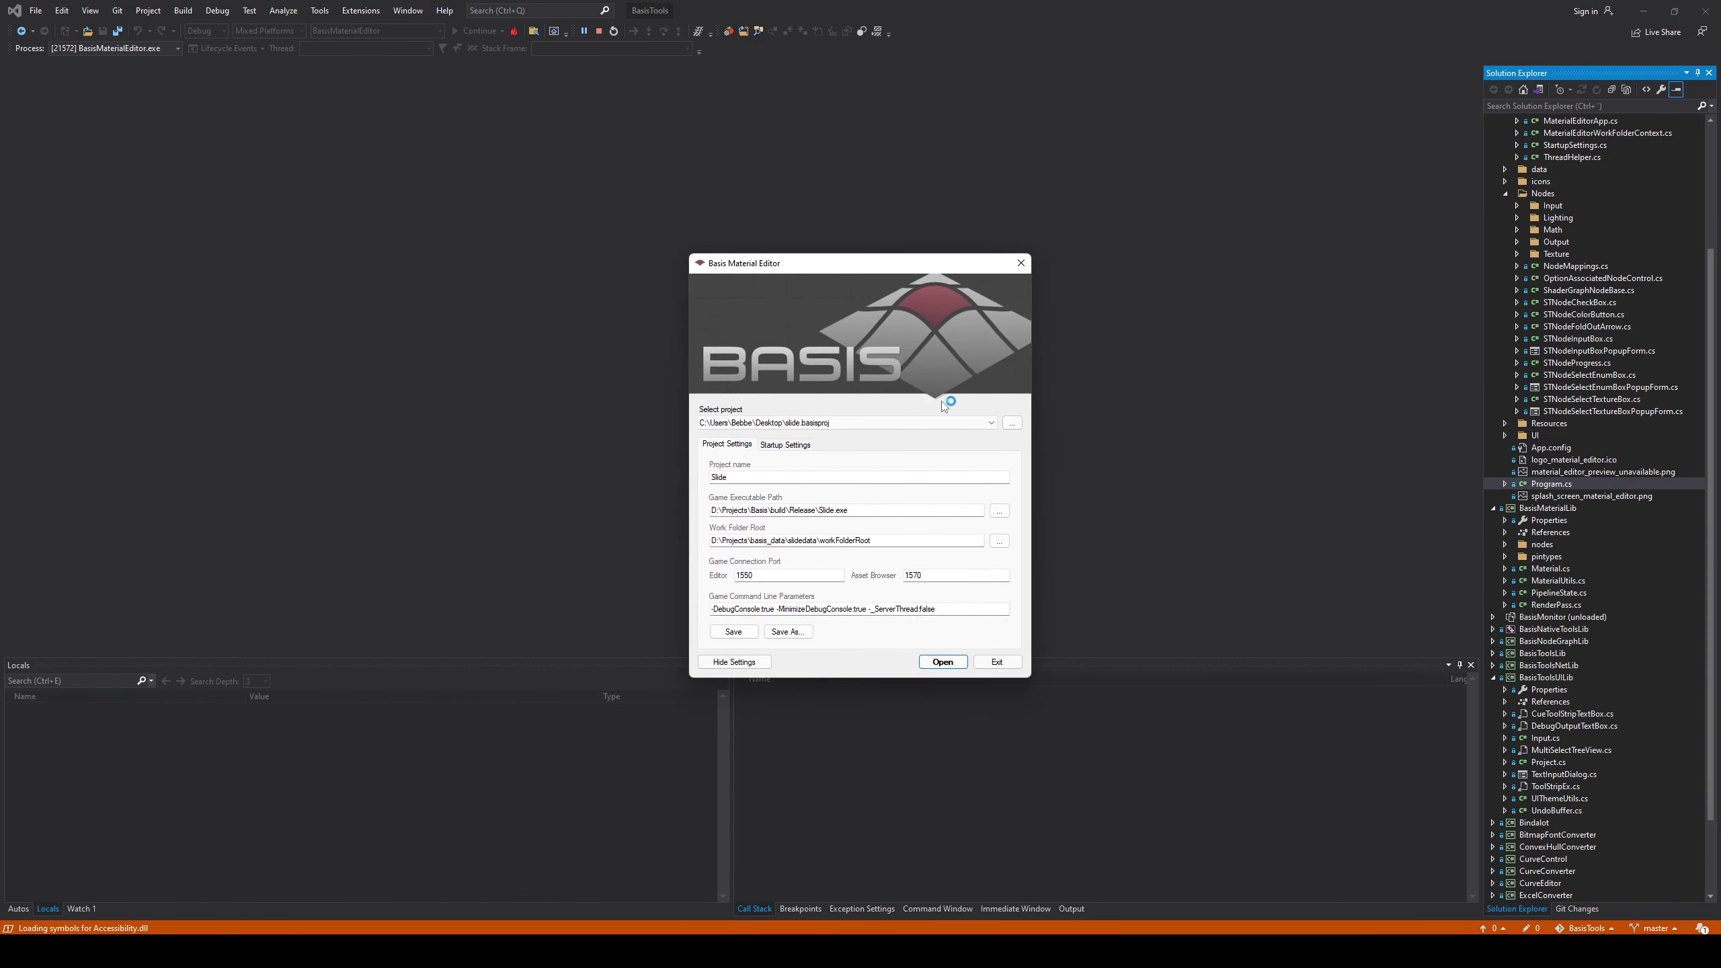
pyautogui.click(735, 662)
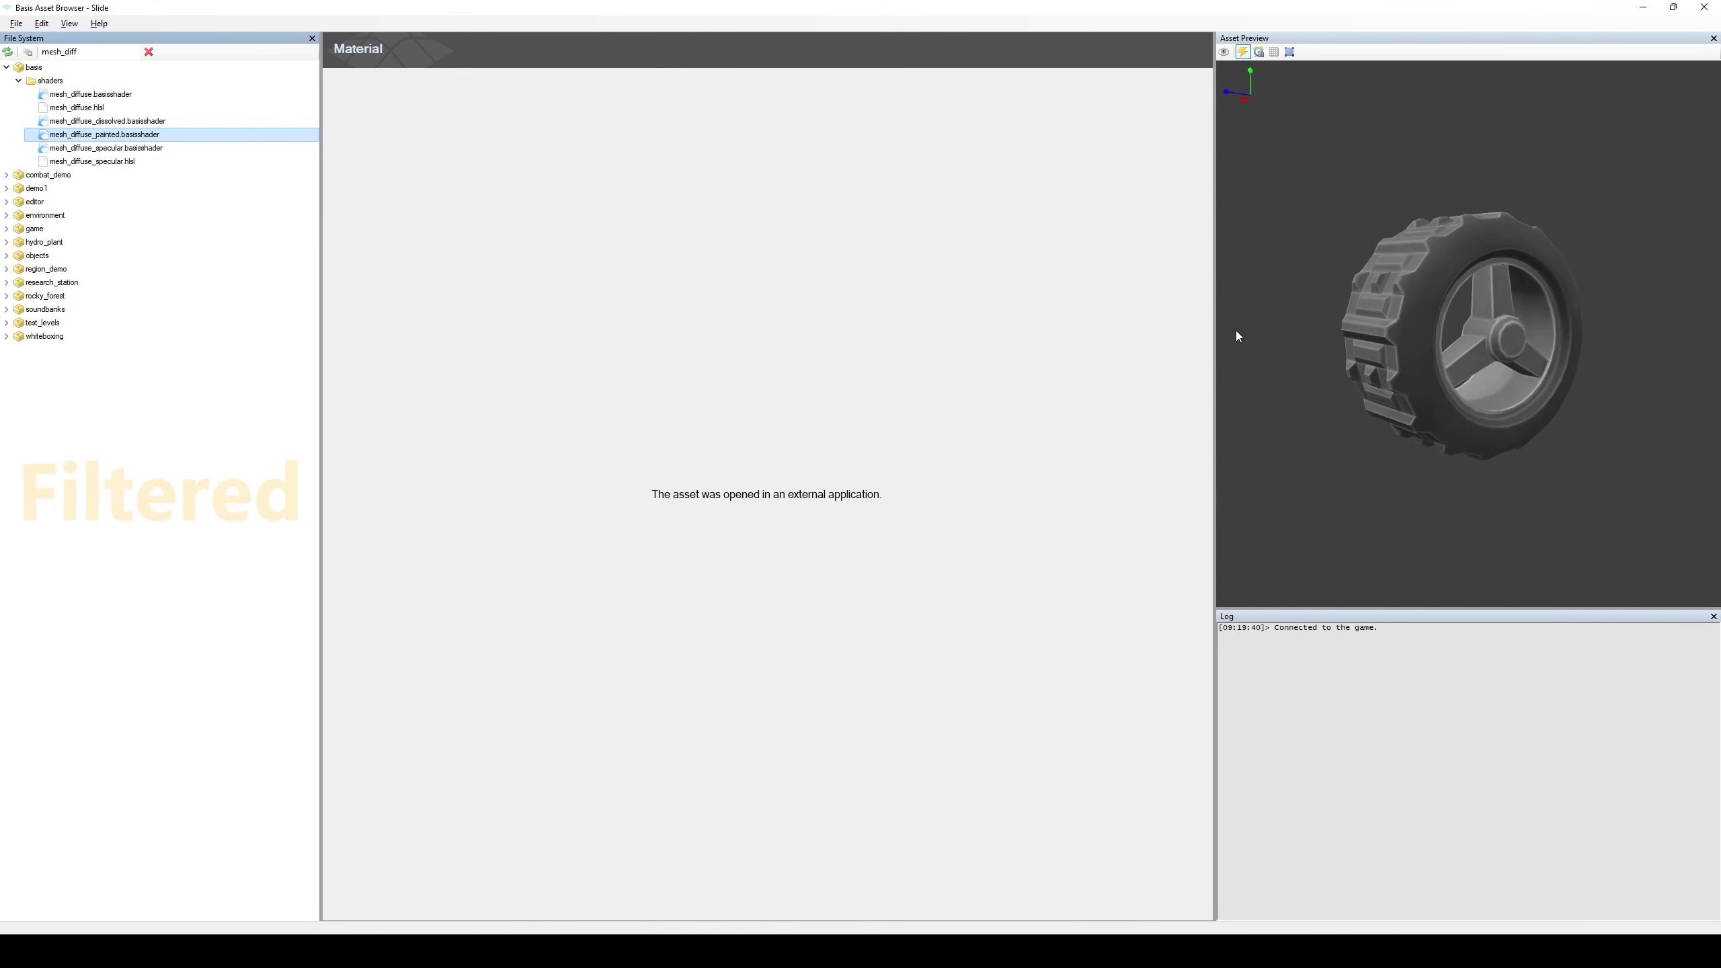
# In the Basis Asset Browser, filter the files by "veh" and open vehicle_blueprints.blueprint
pyautogui.click(92, 52)
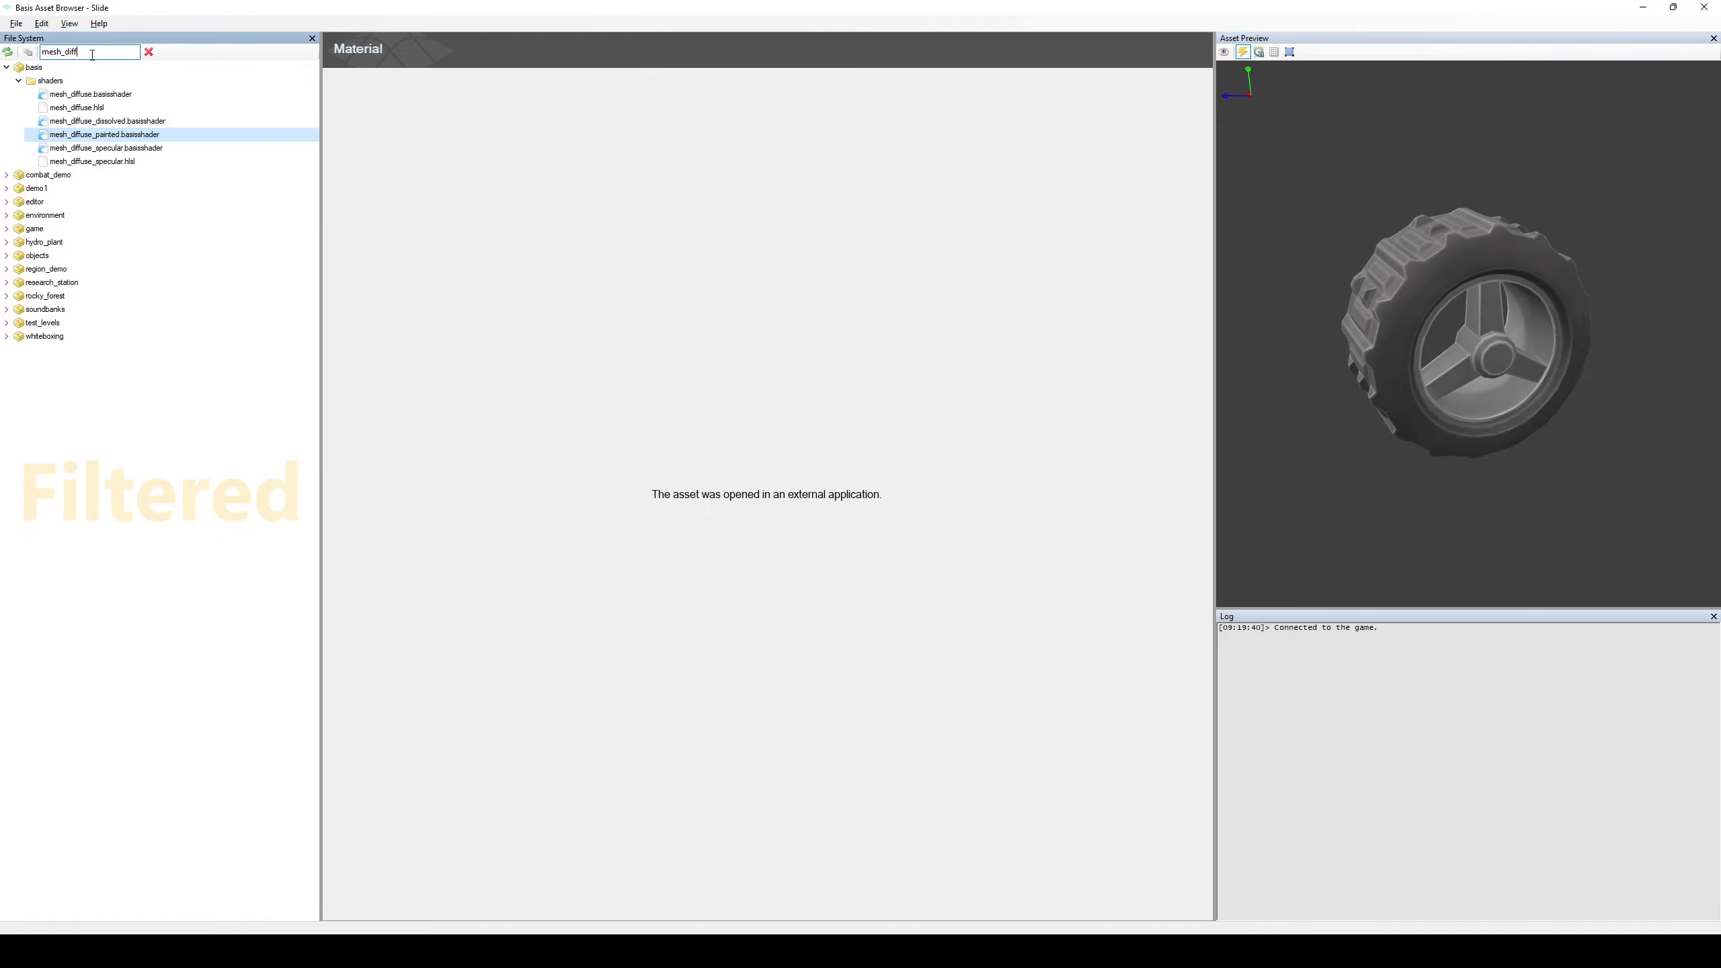
pyautogui.doubleClick(93, 53)
pyautogui.write('veh')
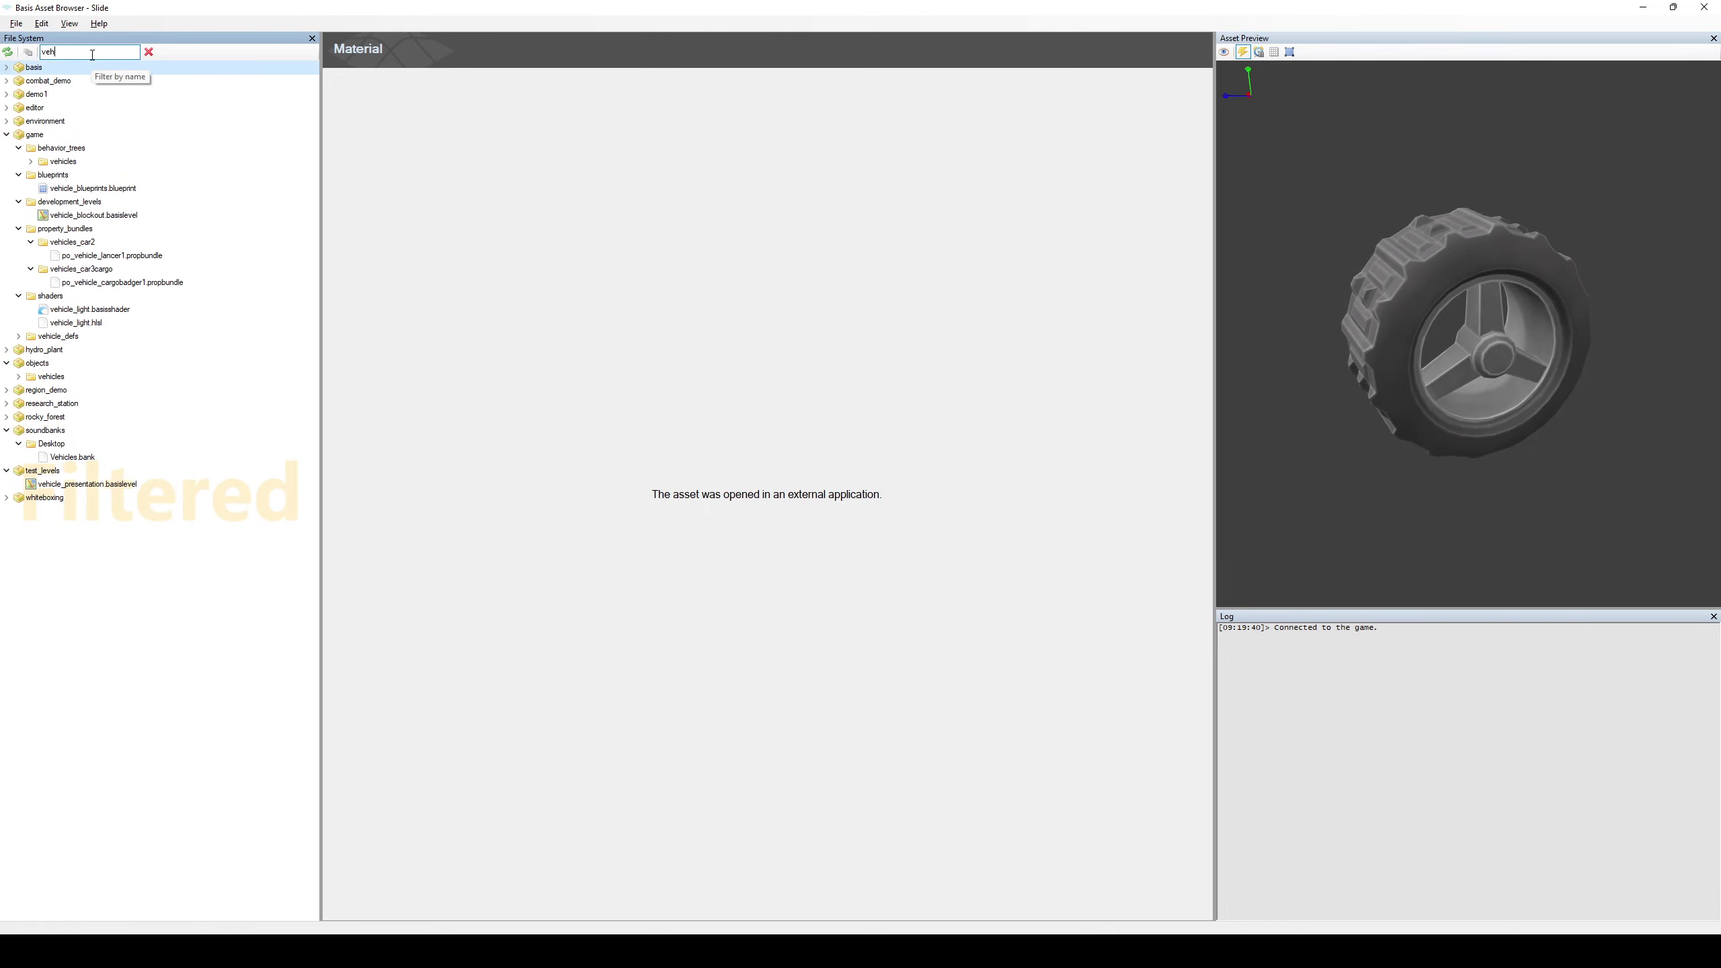
pyautogui.click(93, 187)
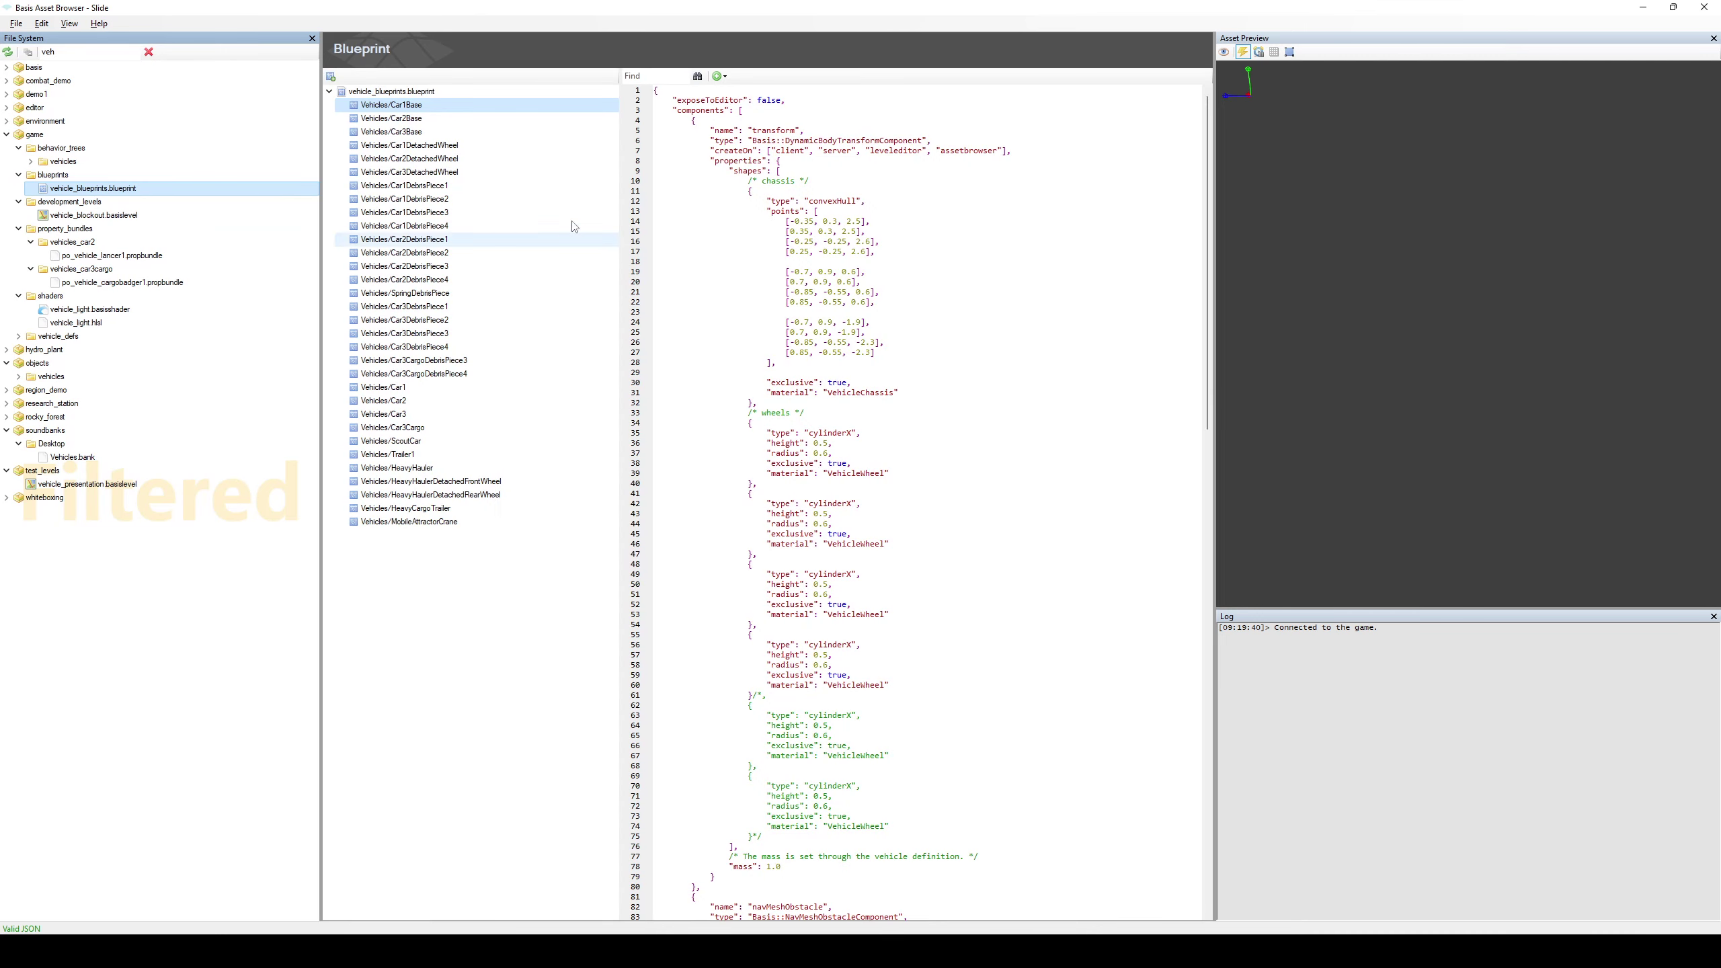
# Open the Vehicles/Car2DetachedWheel blueprint and turn on the grid in the wheel's asset preview
pyautogui.click(430, 401)
pyautogui.click(453, 158)
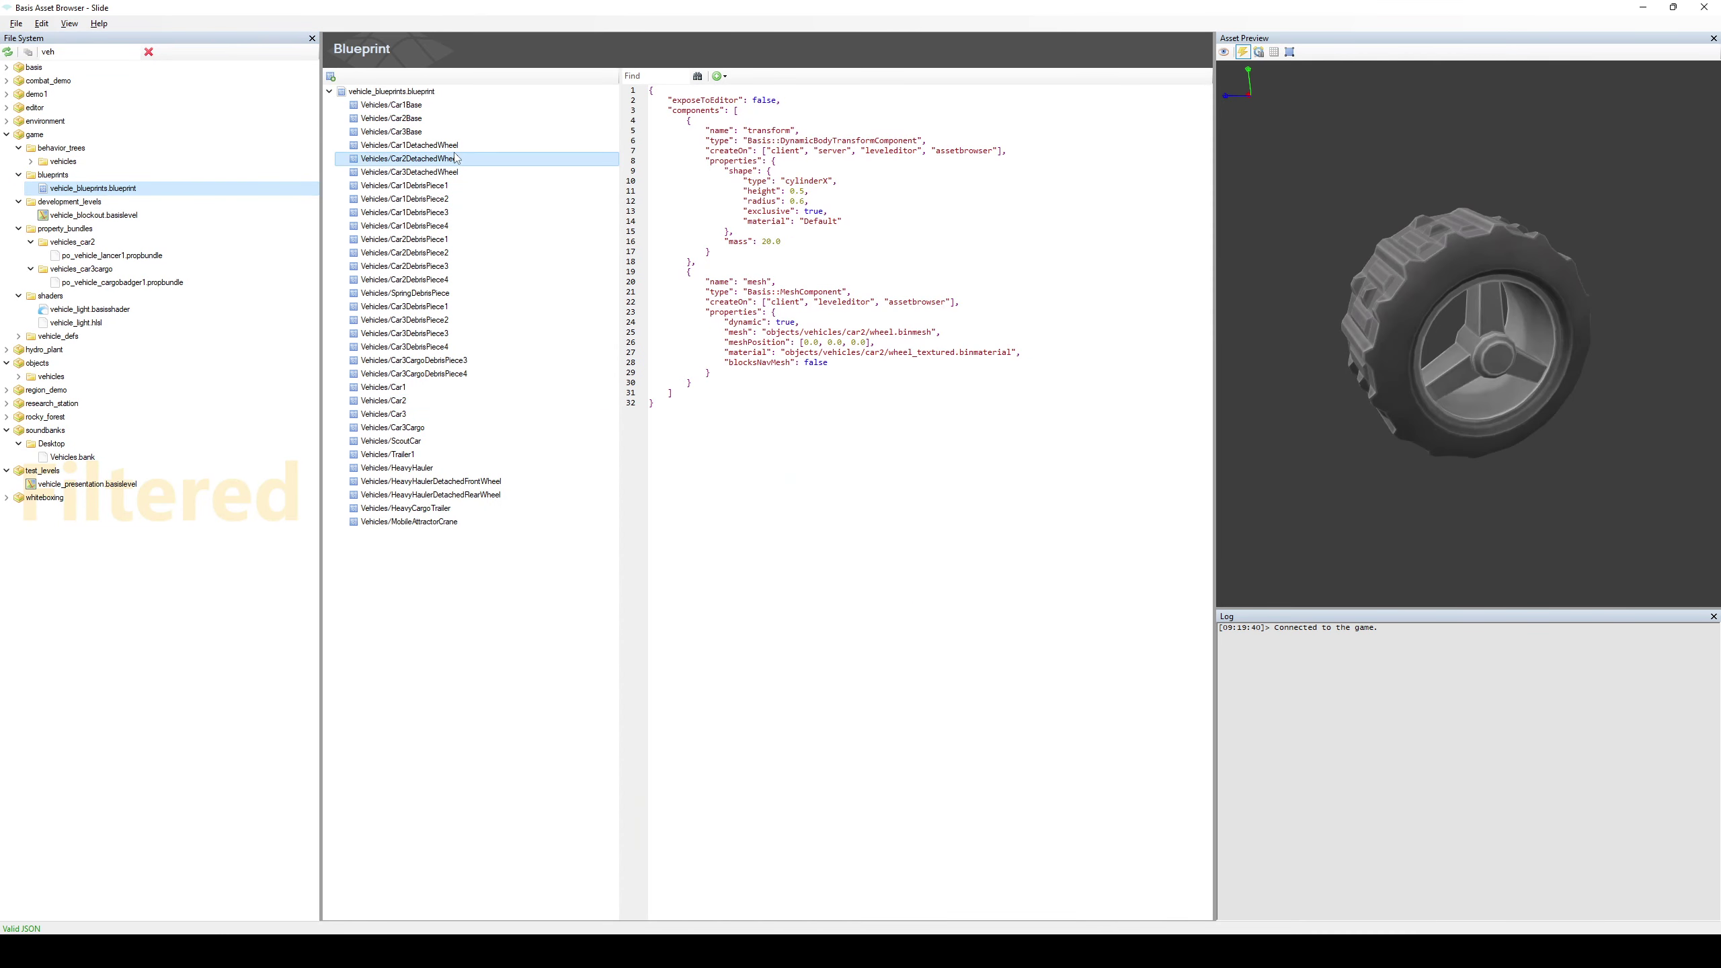
pyautogui.click(1260, 53)
pyautogui.moveTo(1358, 309); pyautogui.dragTo(1260, 277, button='middle')
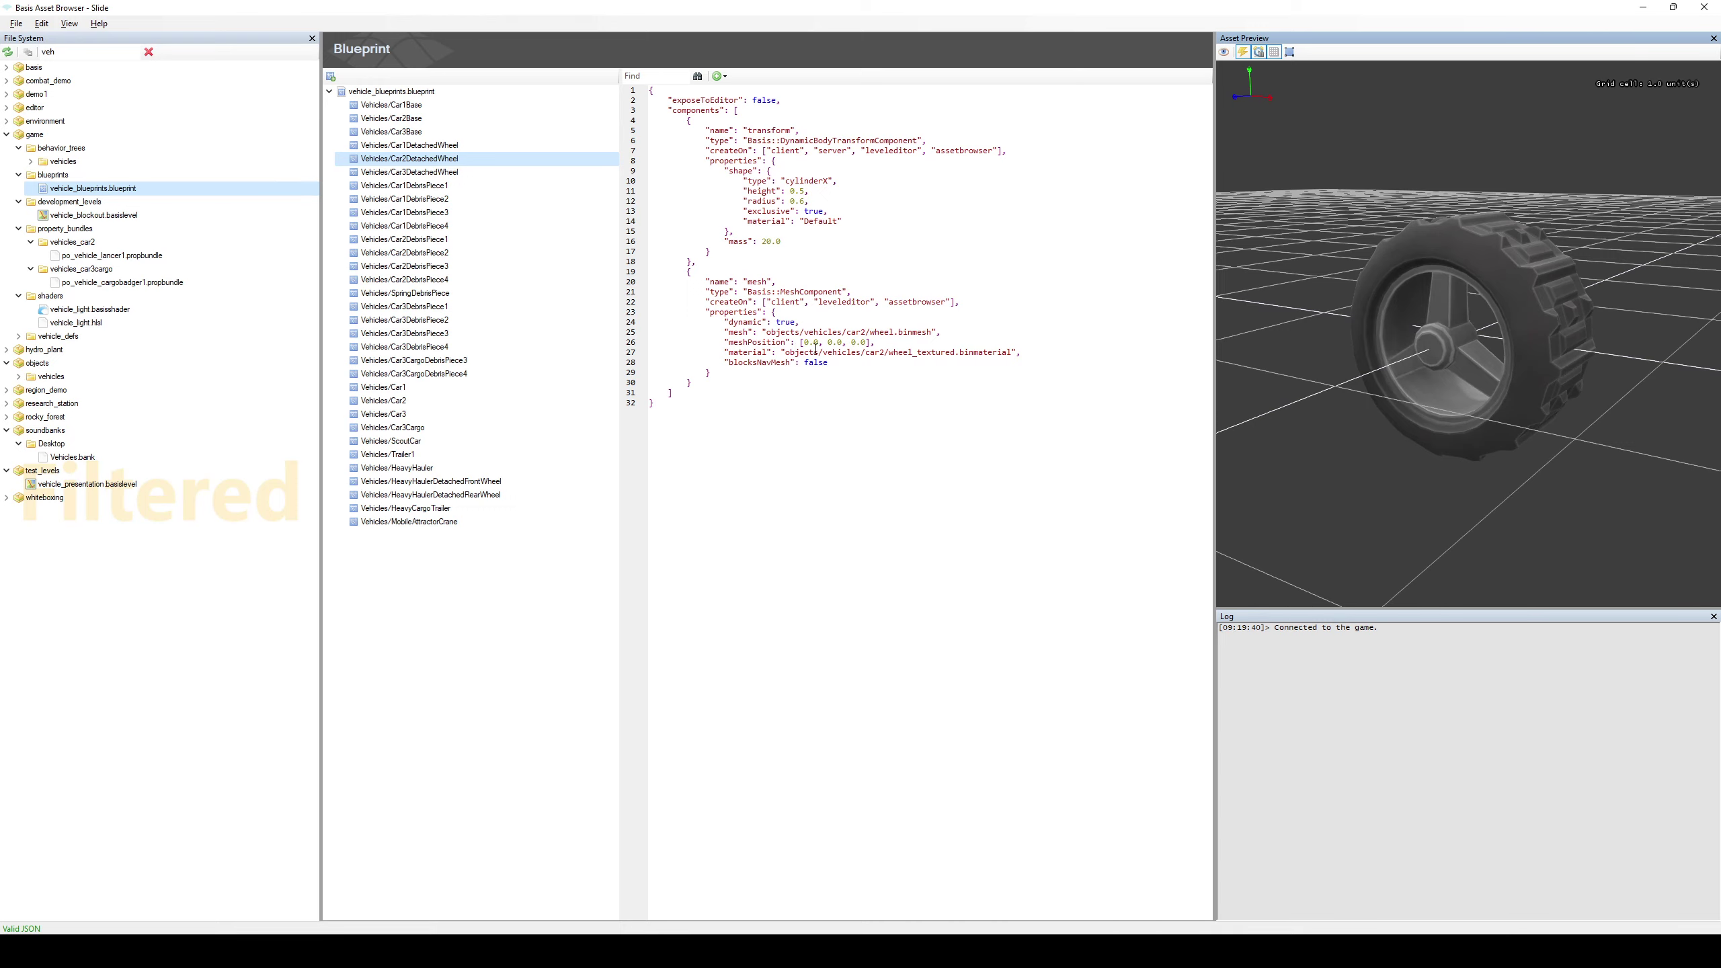
# Examine the mesh component's material path, objects/vehicles/car2/wheel_textured.binmaterial, by highlighting its parts and the whole line
pyautogui.click(899, 352)
pyautogui.doubleClick(922, 351)
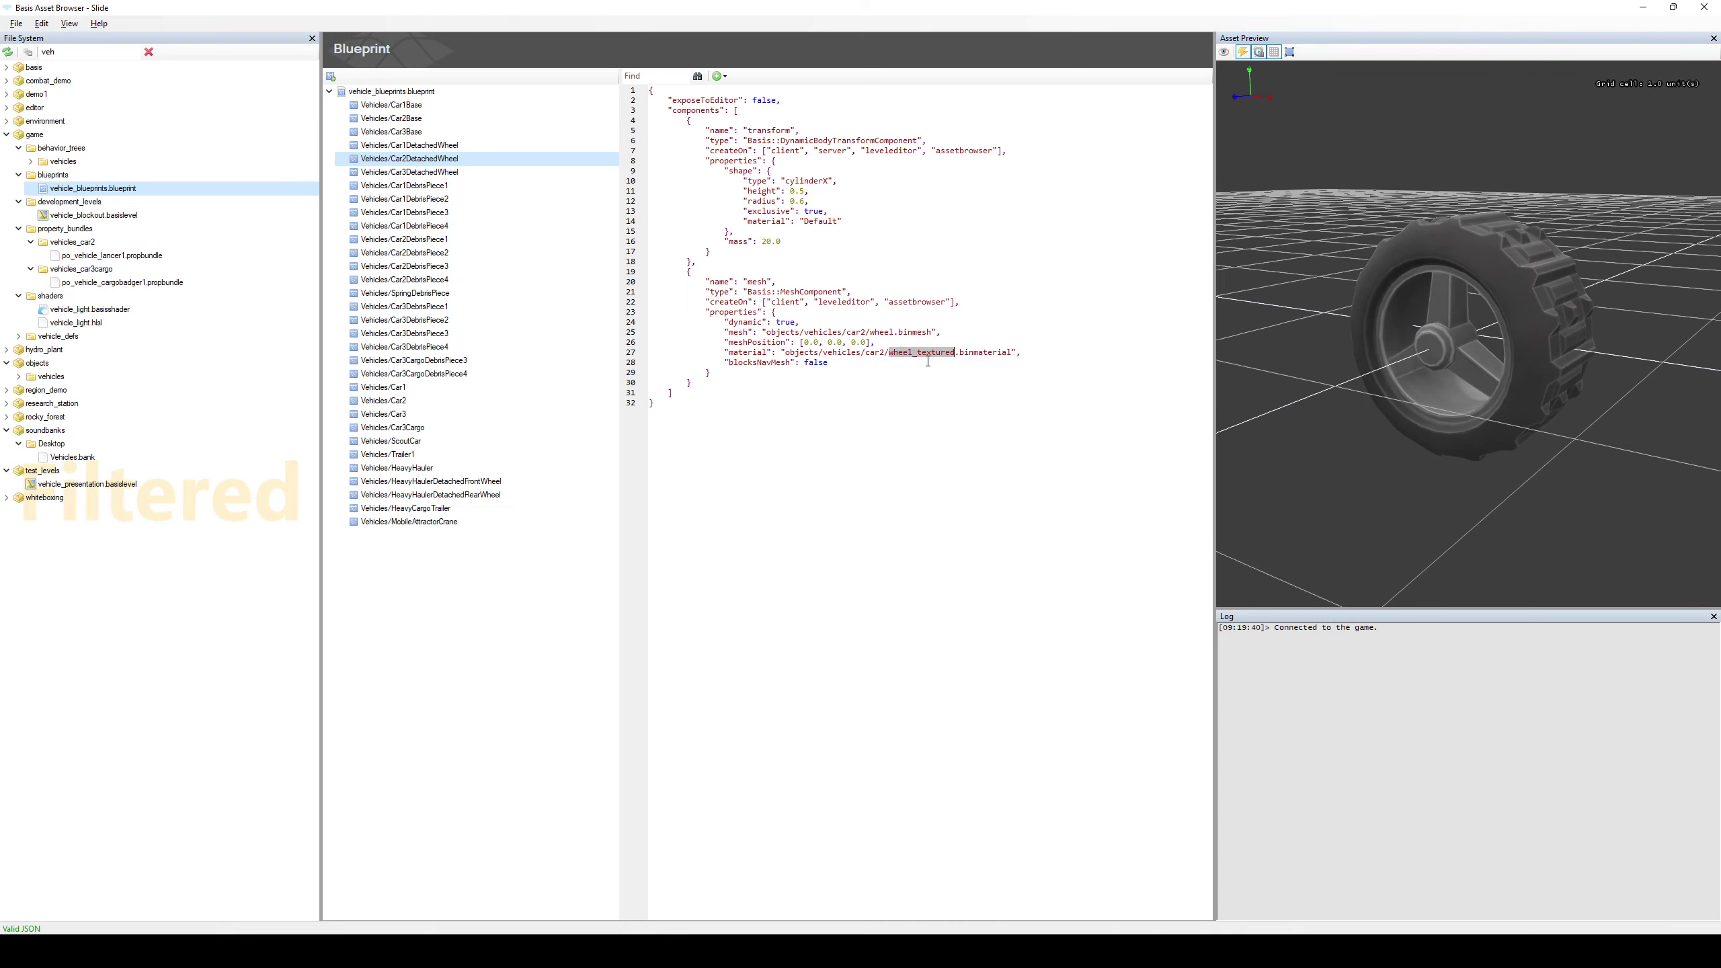
pyautogui.click(935, 374)
pyautogui.moveTo(1022, 352); pyautogui.dragTo(725, 351)
pyautogui.click(865, 364)
pyautogui.doubleClick(799, 353)
pyautogui.click(821, 361)
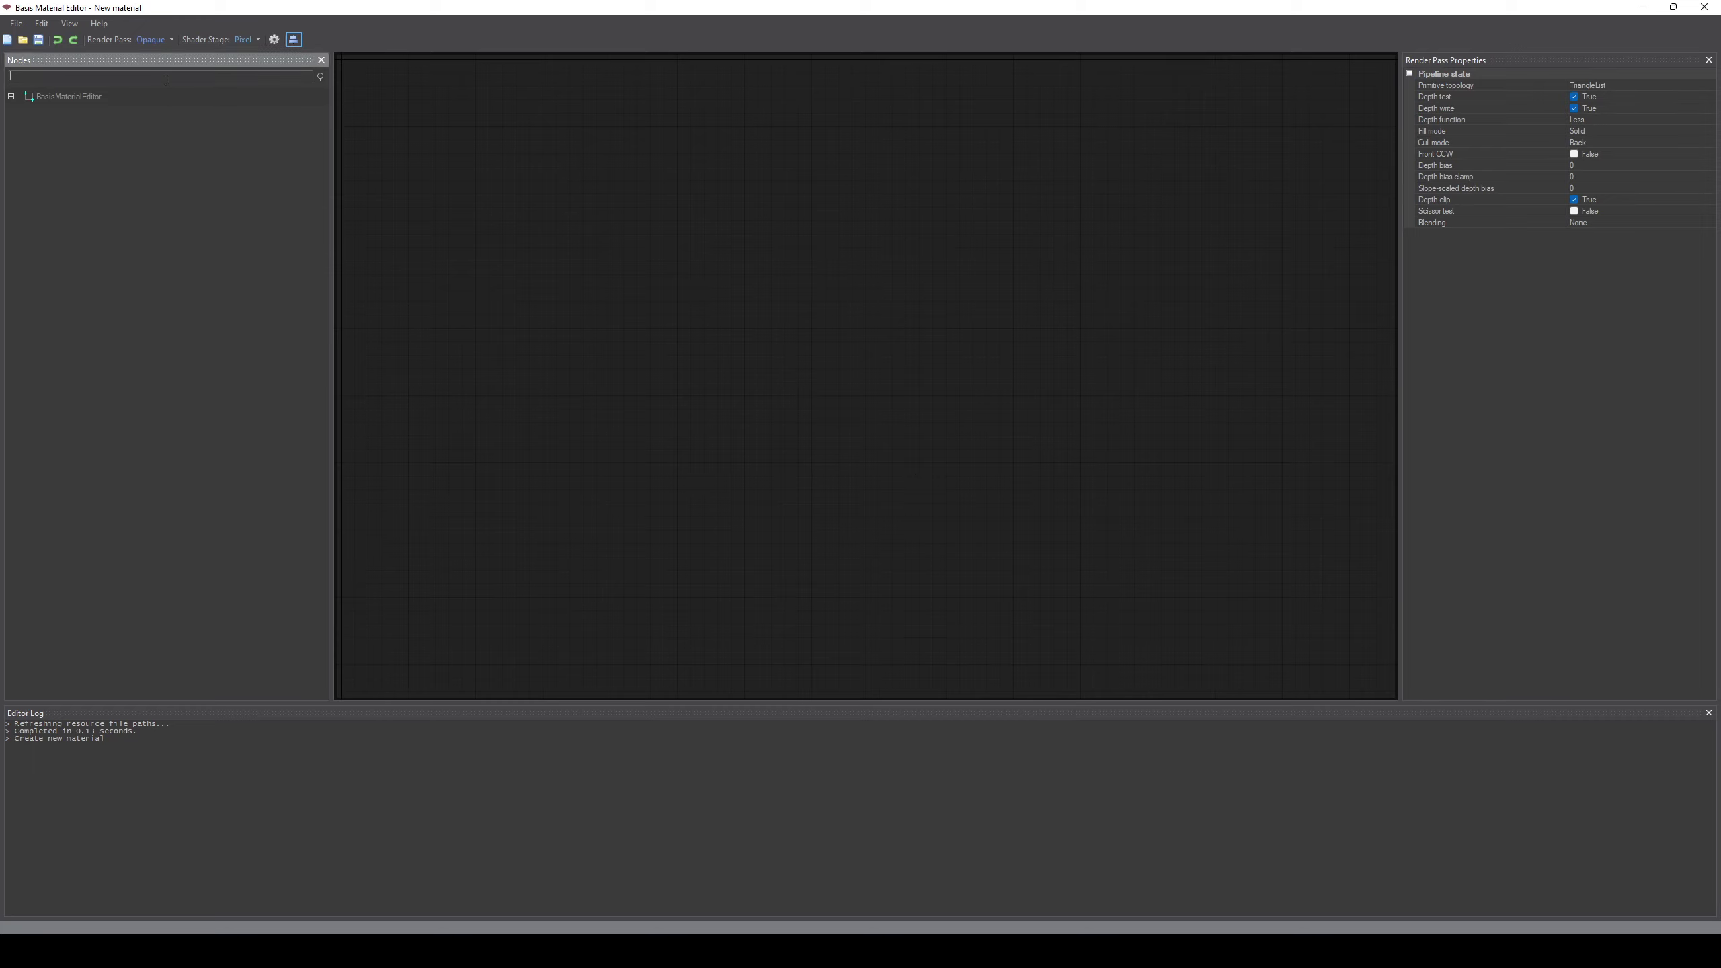
# In the Basis Material Editor, search the nodes for "res" and add a Texture Resource node to the graph
pyautogui.write('res')
pyautogui.moveTo(118, 143); pyautogui.dragTo(826, 480)
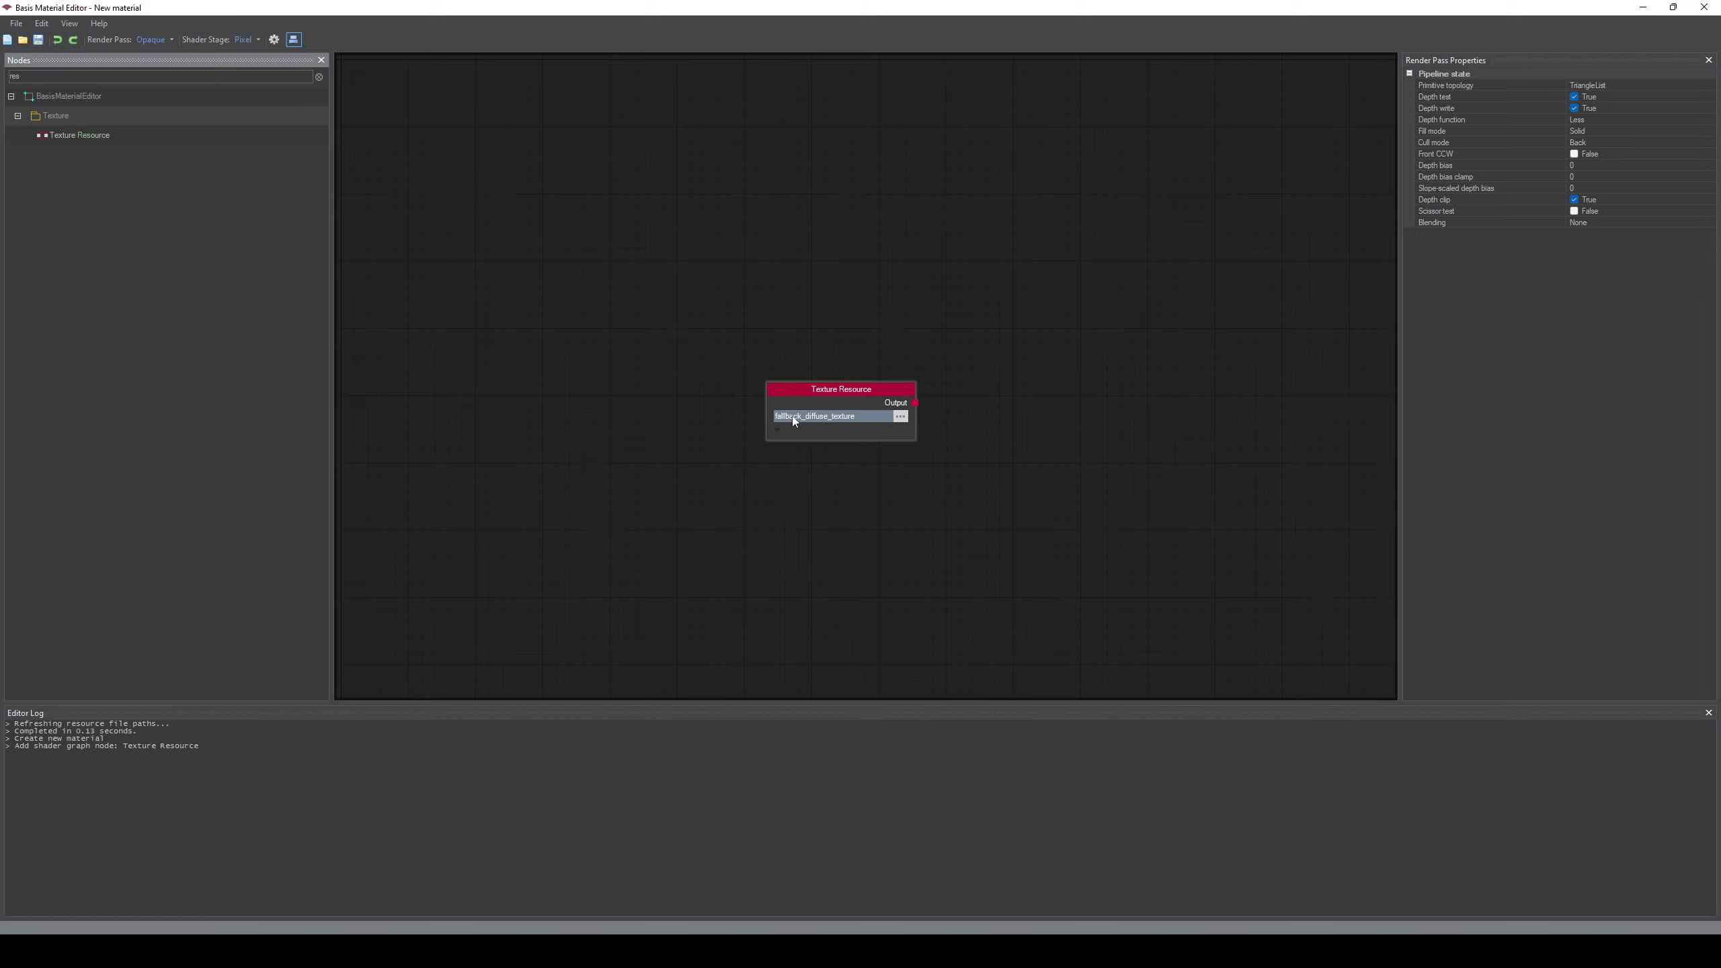
# Set the Texture Resource node's path to basis/textures/fallback_diffuse_texture.tex and expand its texture preview
pyautogui.click(901, 417)
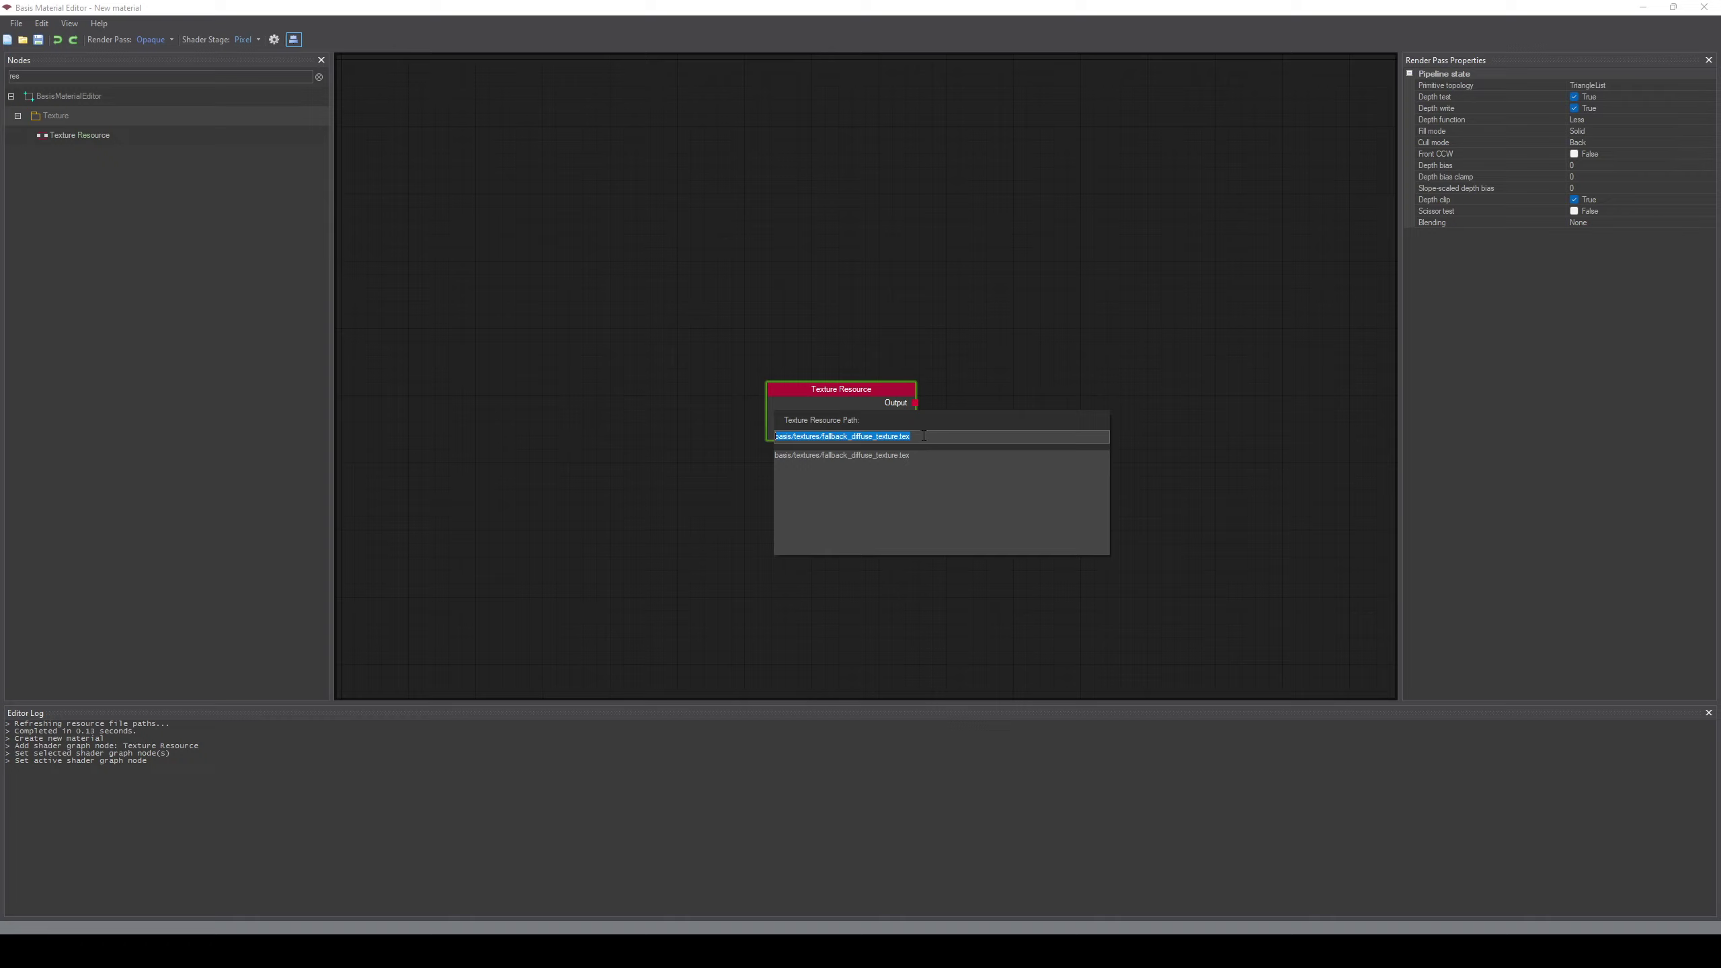
pyautogui.moveTo(924, 435); pyautogui.dragTo(775, 443)
pyautogui.moveTo(921, 436); pyautogui.dragTo(776, 442)
pyautogui.click(911, 457)
pyautogui.click(778, 431)
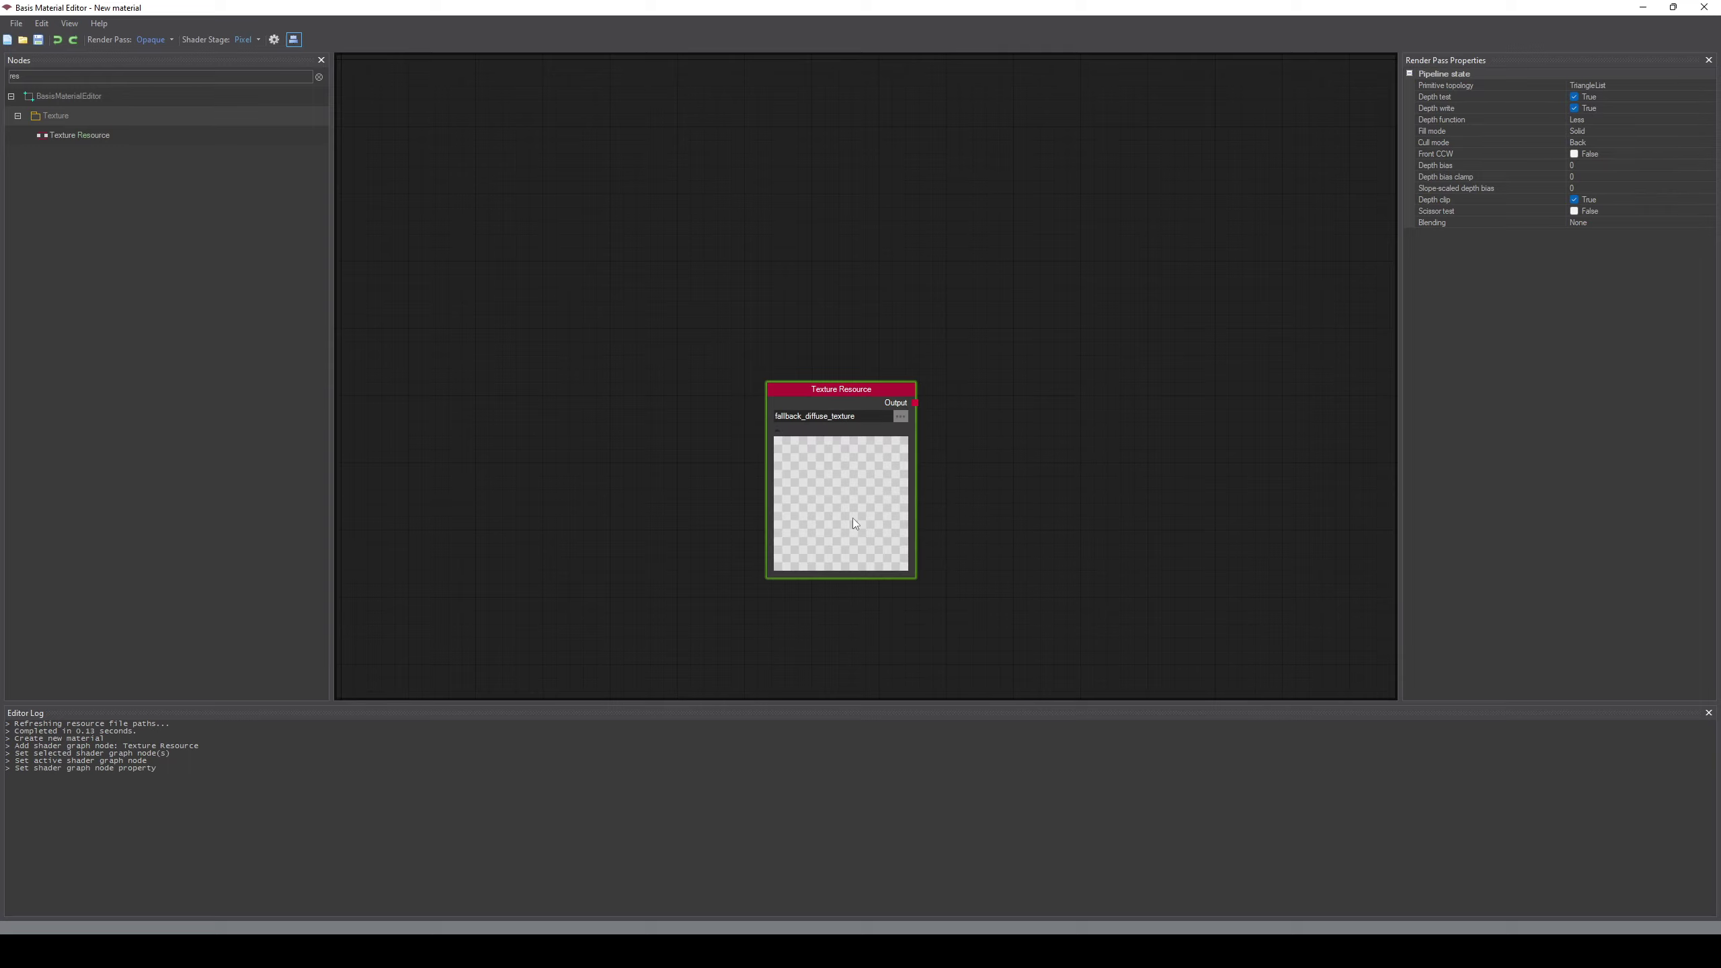
pyautogui.scroll(3, 862, 479)
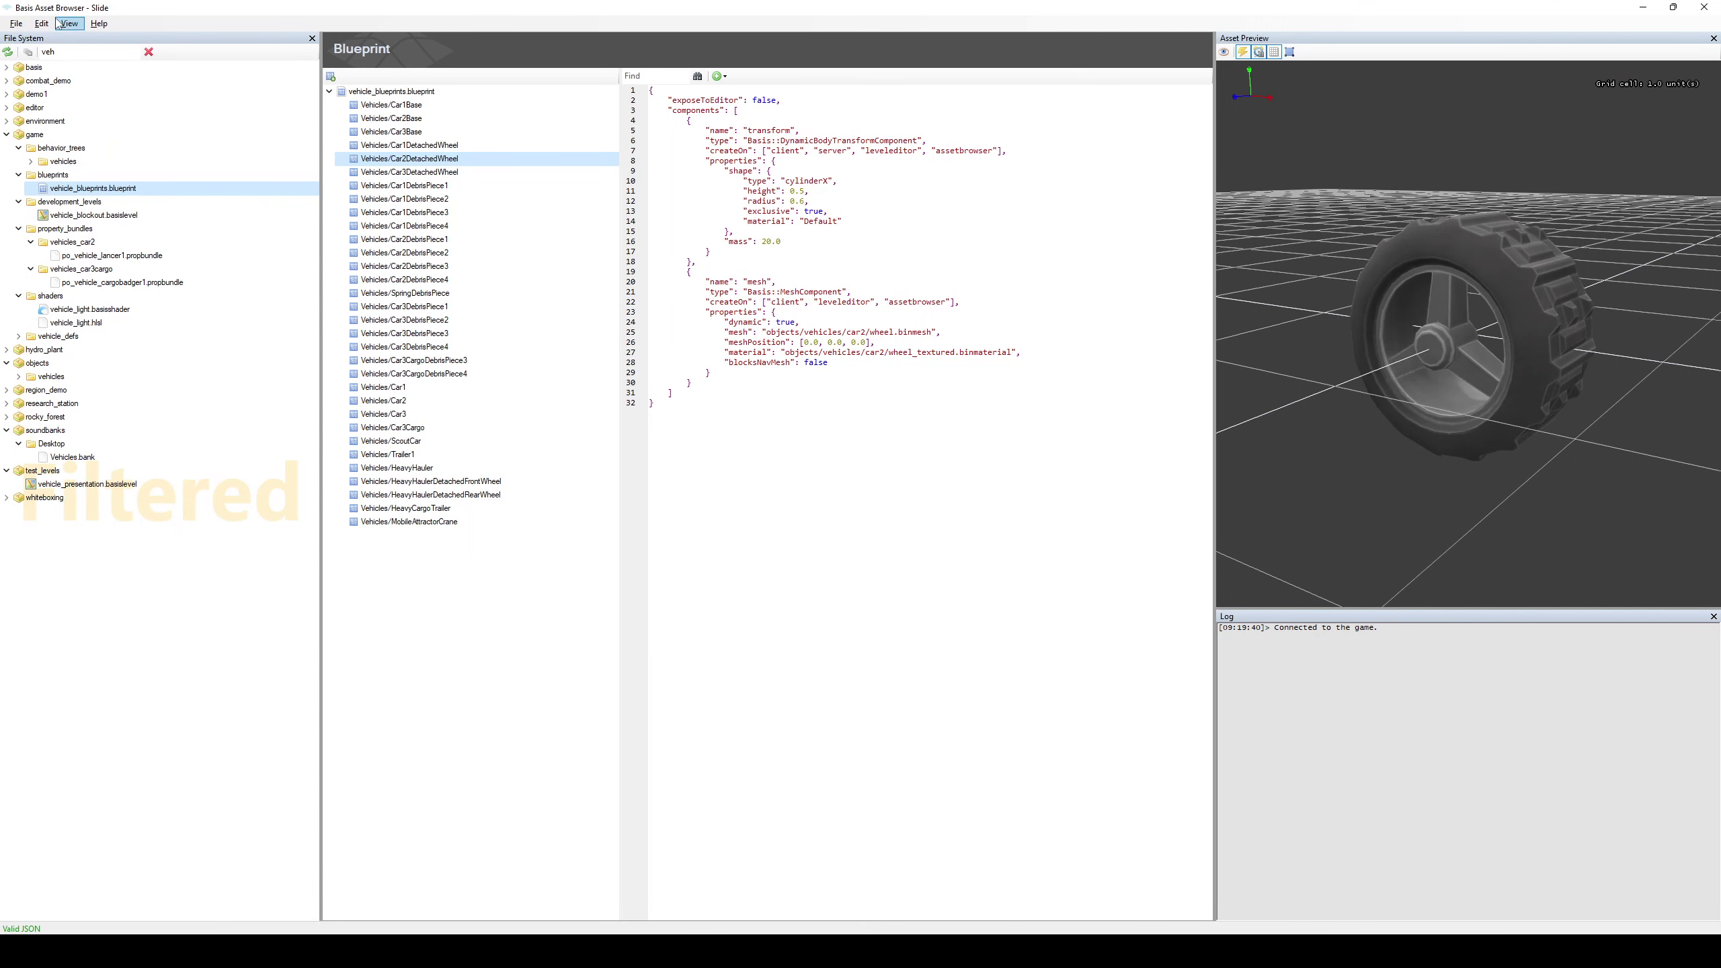
# In the Basis Asset Browser, filter the files by "diffuse_te" and show fallback_diffuse_texture.png in its File Explorer folder
pyautogui.click(149, 52)
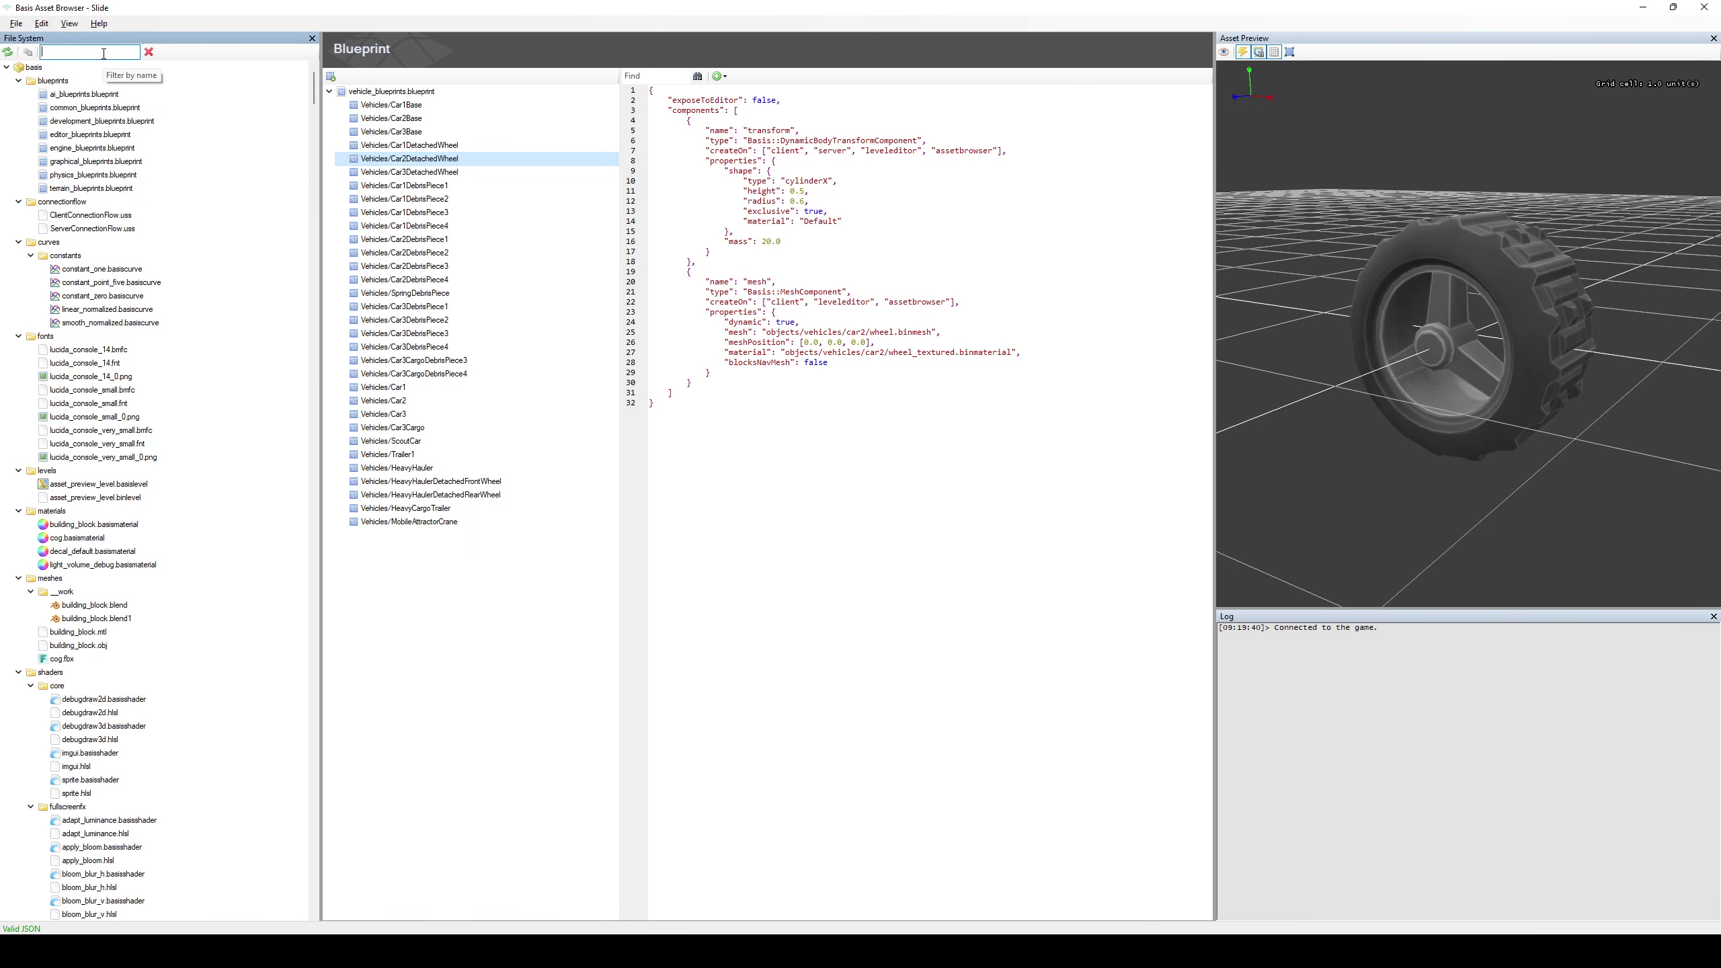
pyautogui.write('diffuse_te')
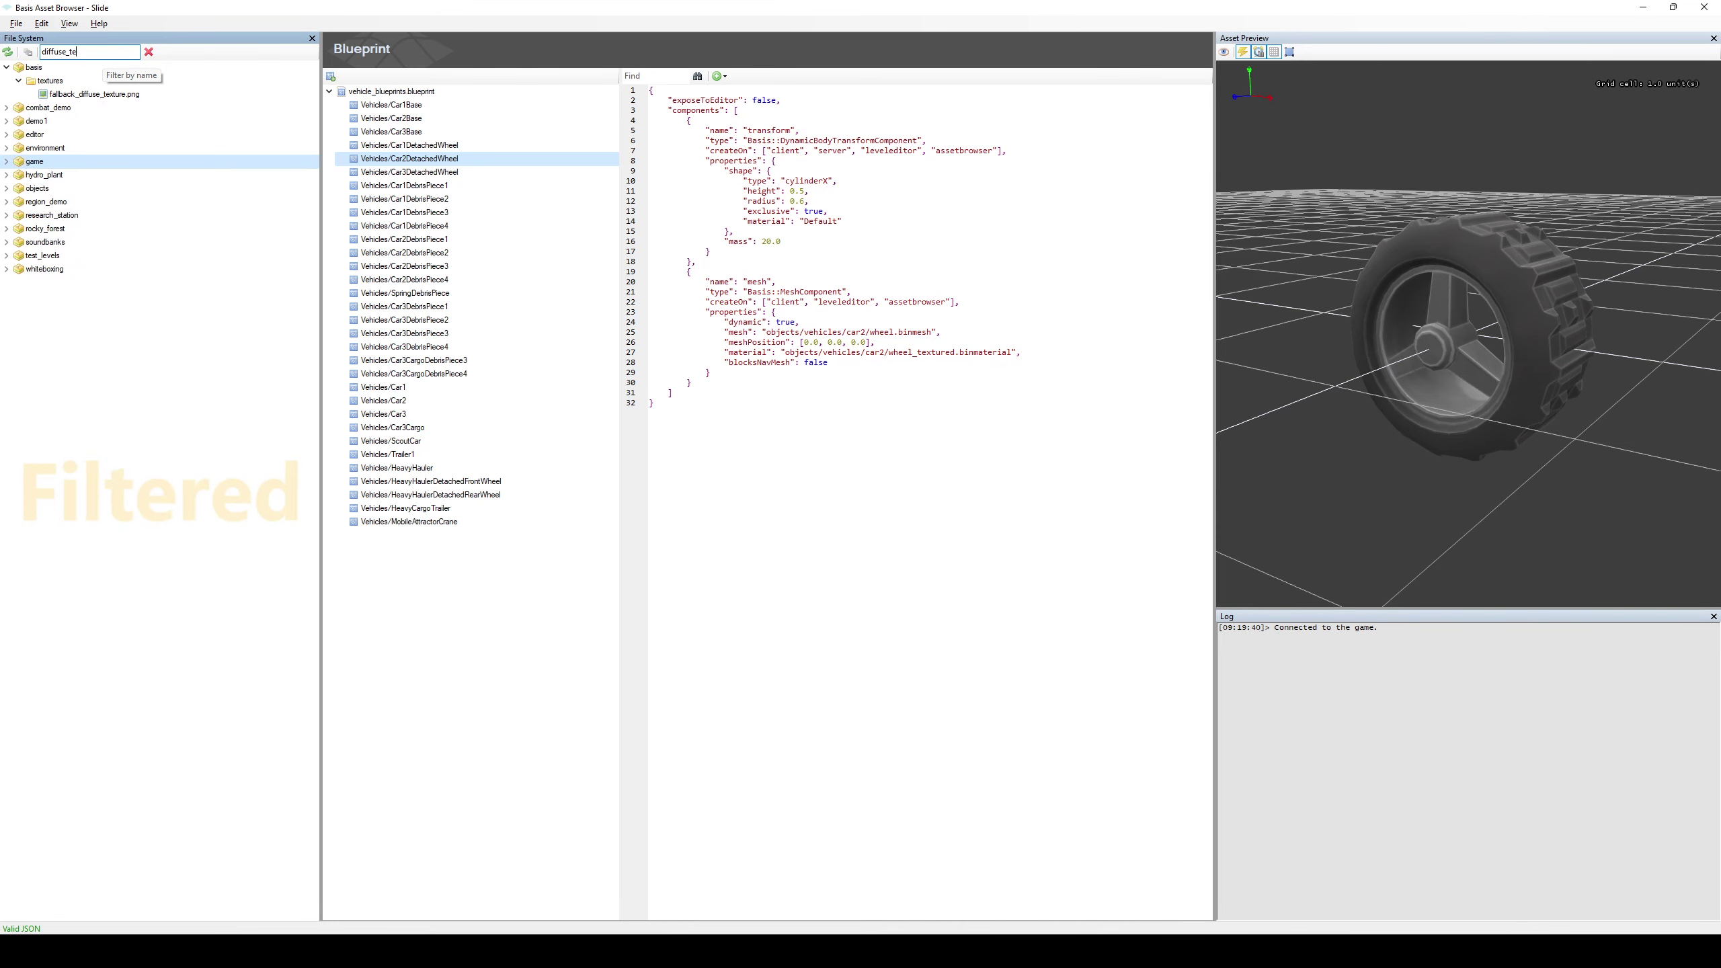
pyautogui.click(74, 96)
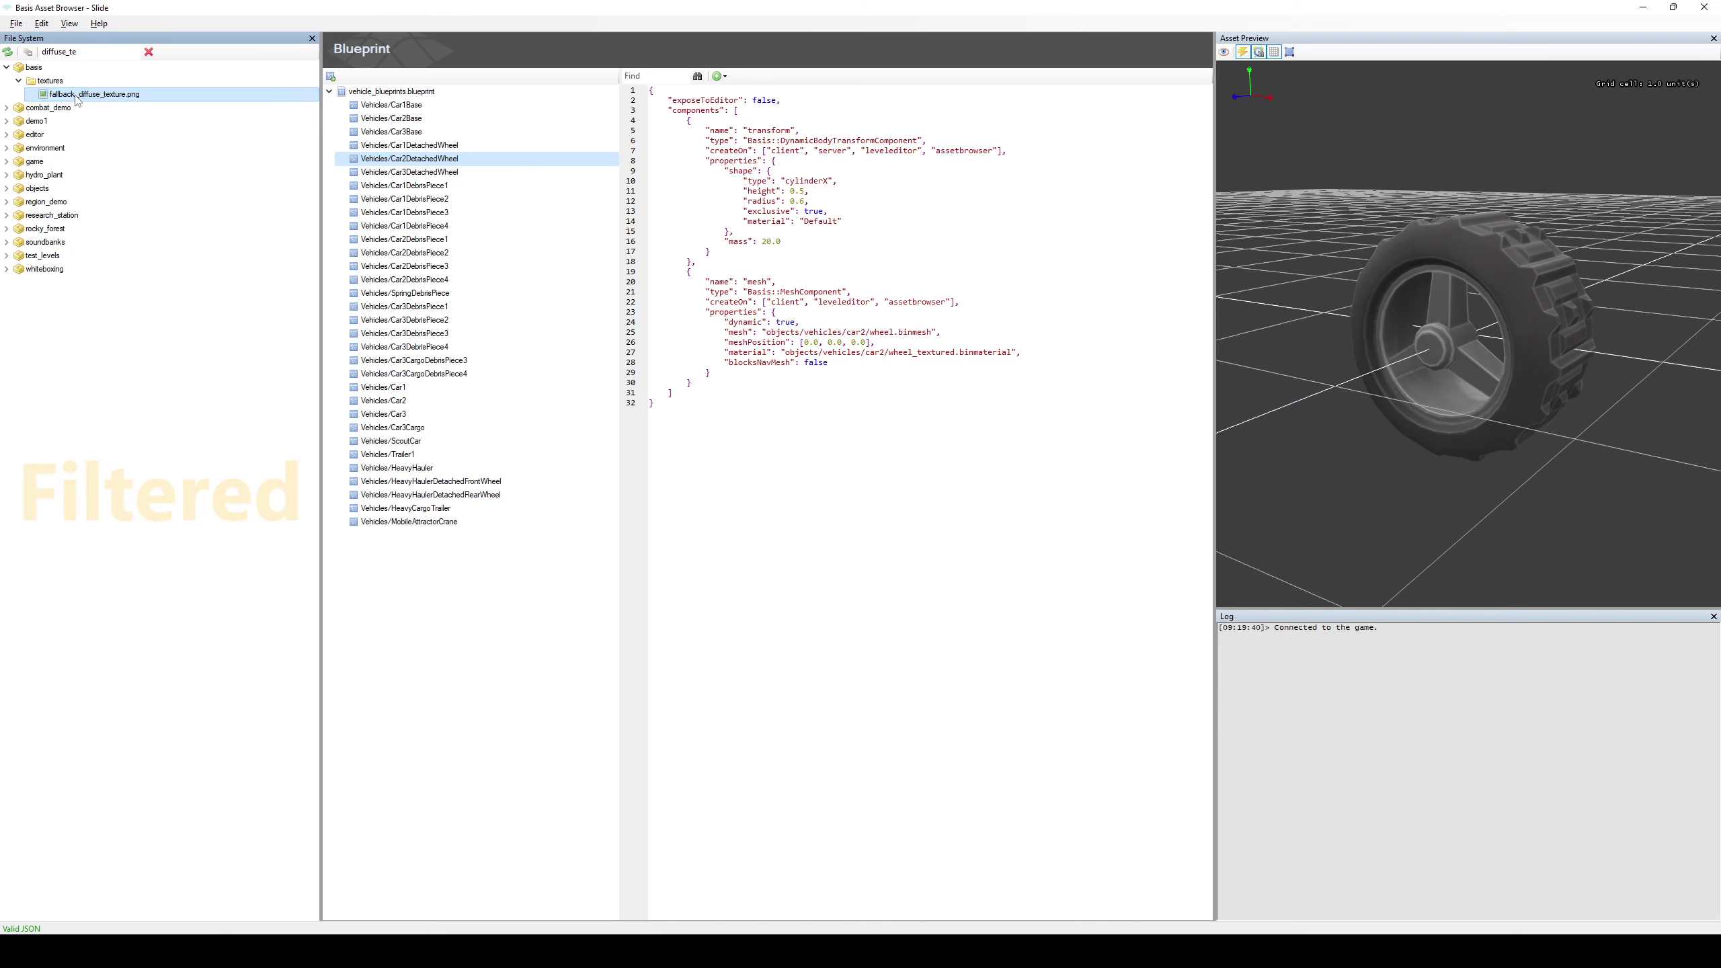
pyautogui.rightClick(75, 96)
pyautogui.click(114, 117)
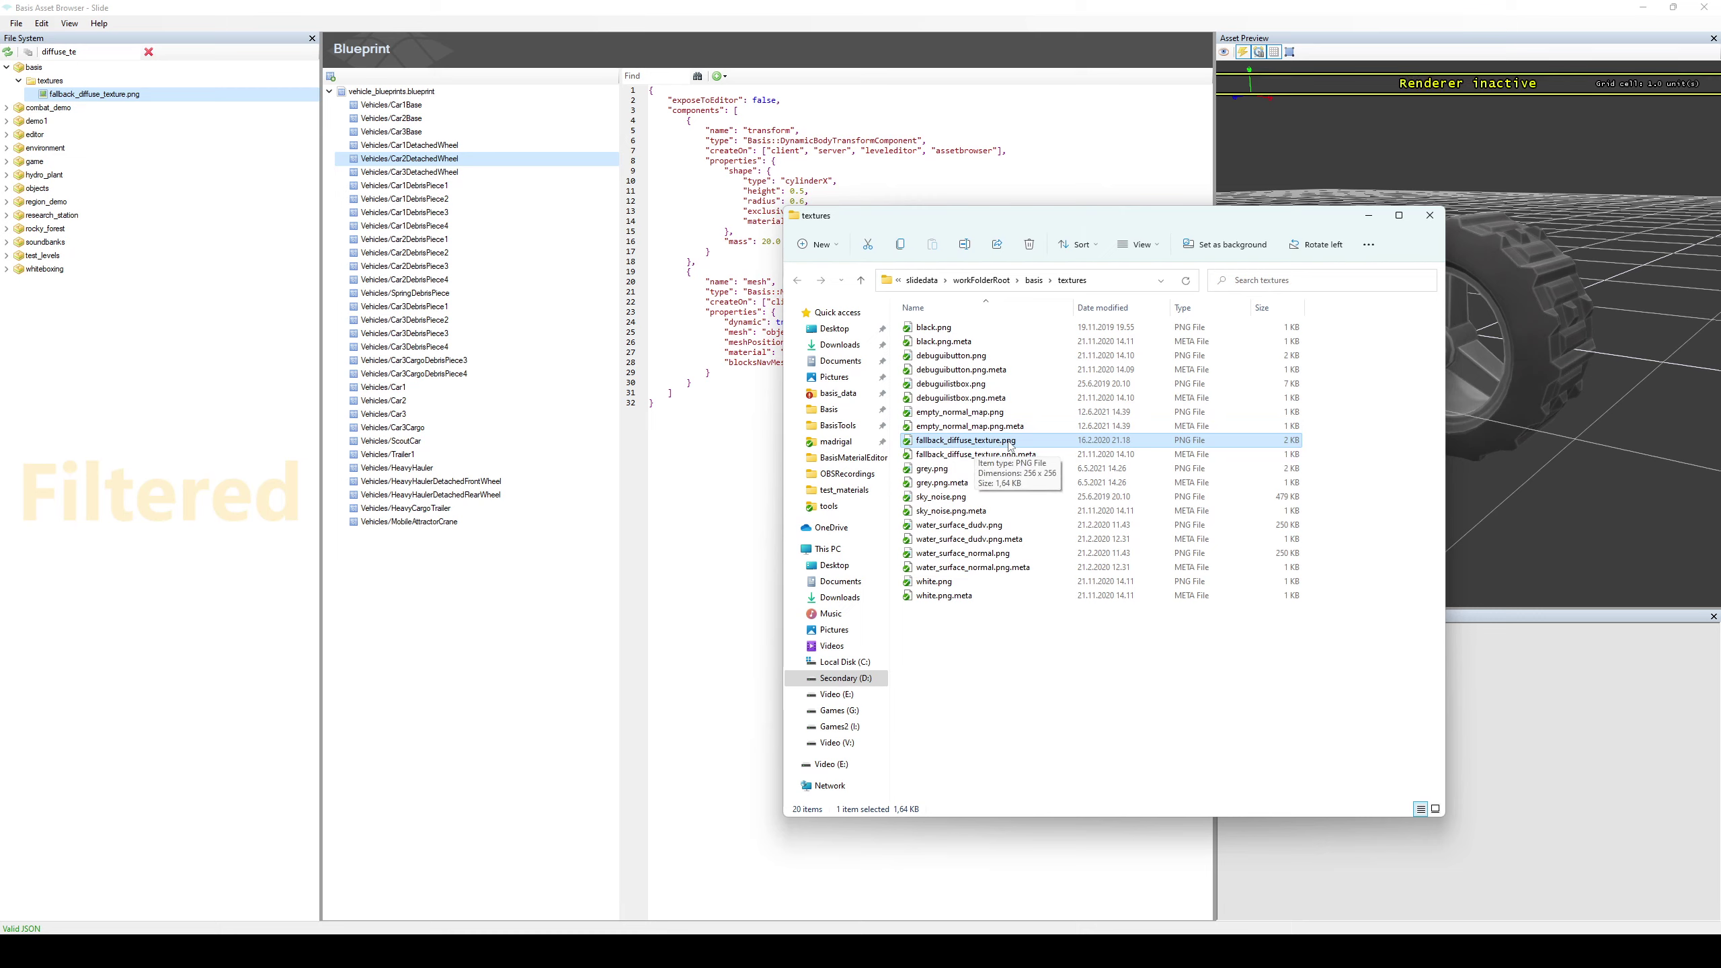
# Compare the Texture Resource node's fallback_diffuse_texture.tex path in the Basis Material Editor with fallback_diffuse_texture.png in the textures folder
pyautogui.hotkey('alt', 'Tab')
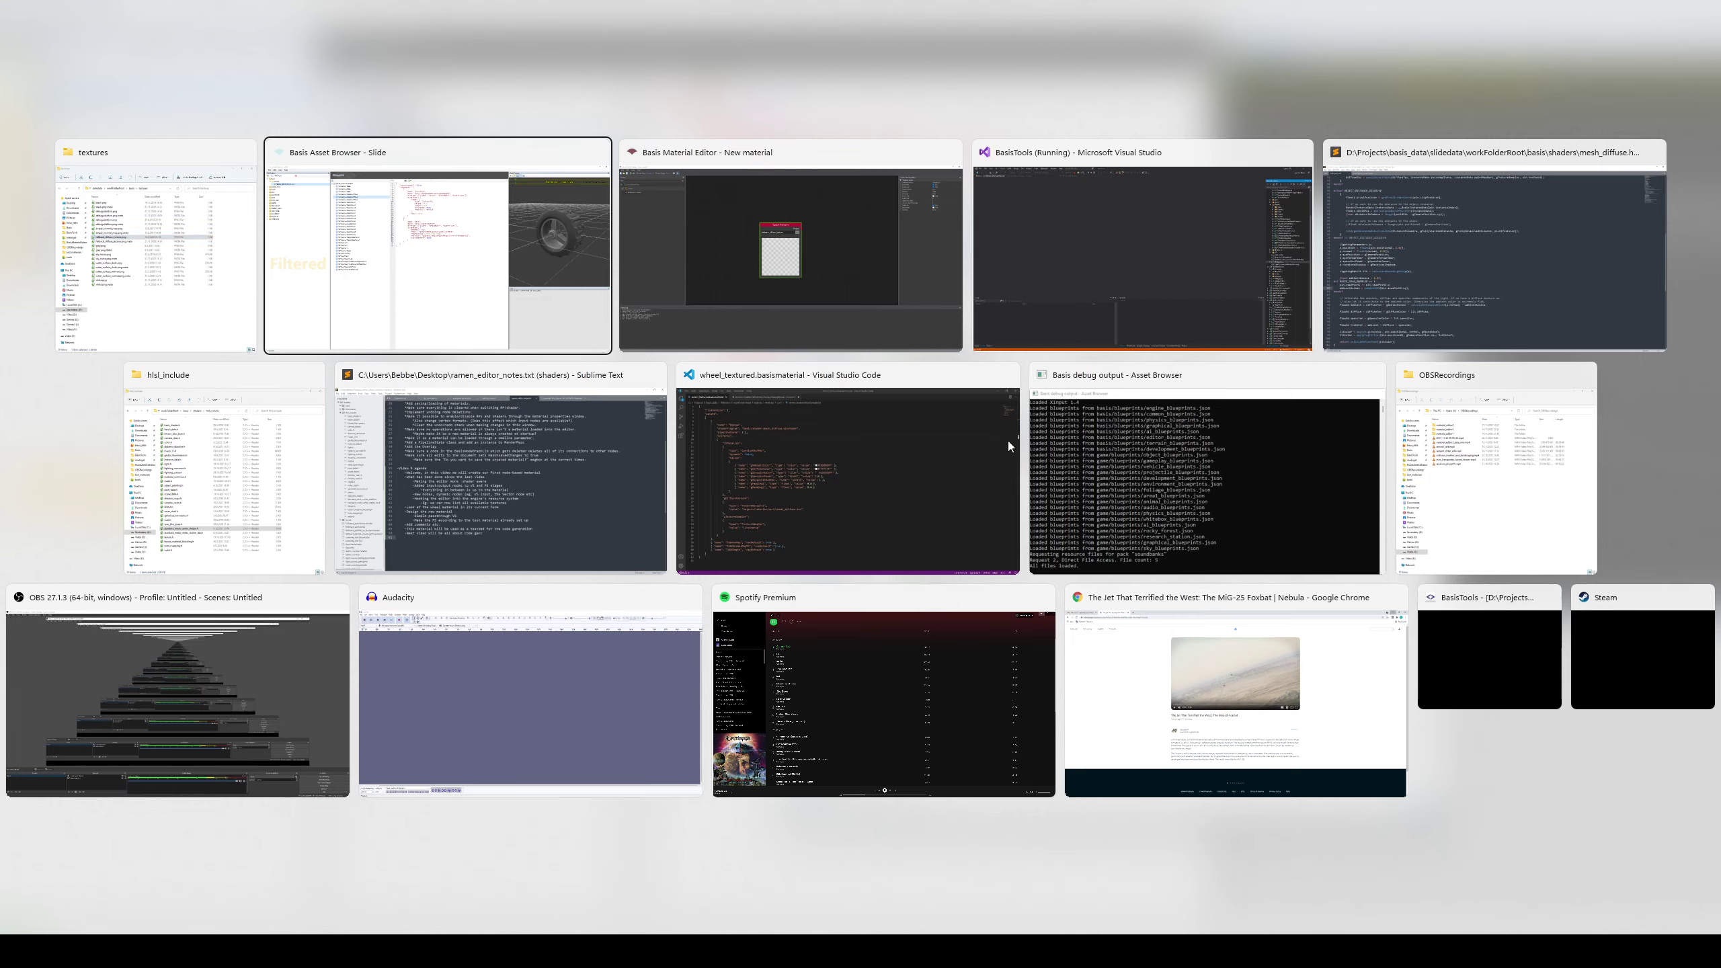
pyautogui.hotkey('alt', 'Tab')
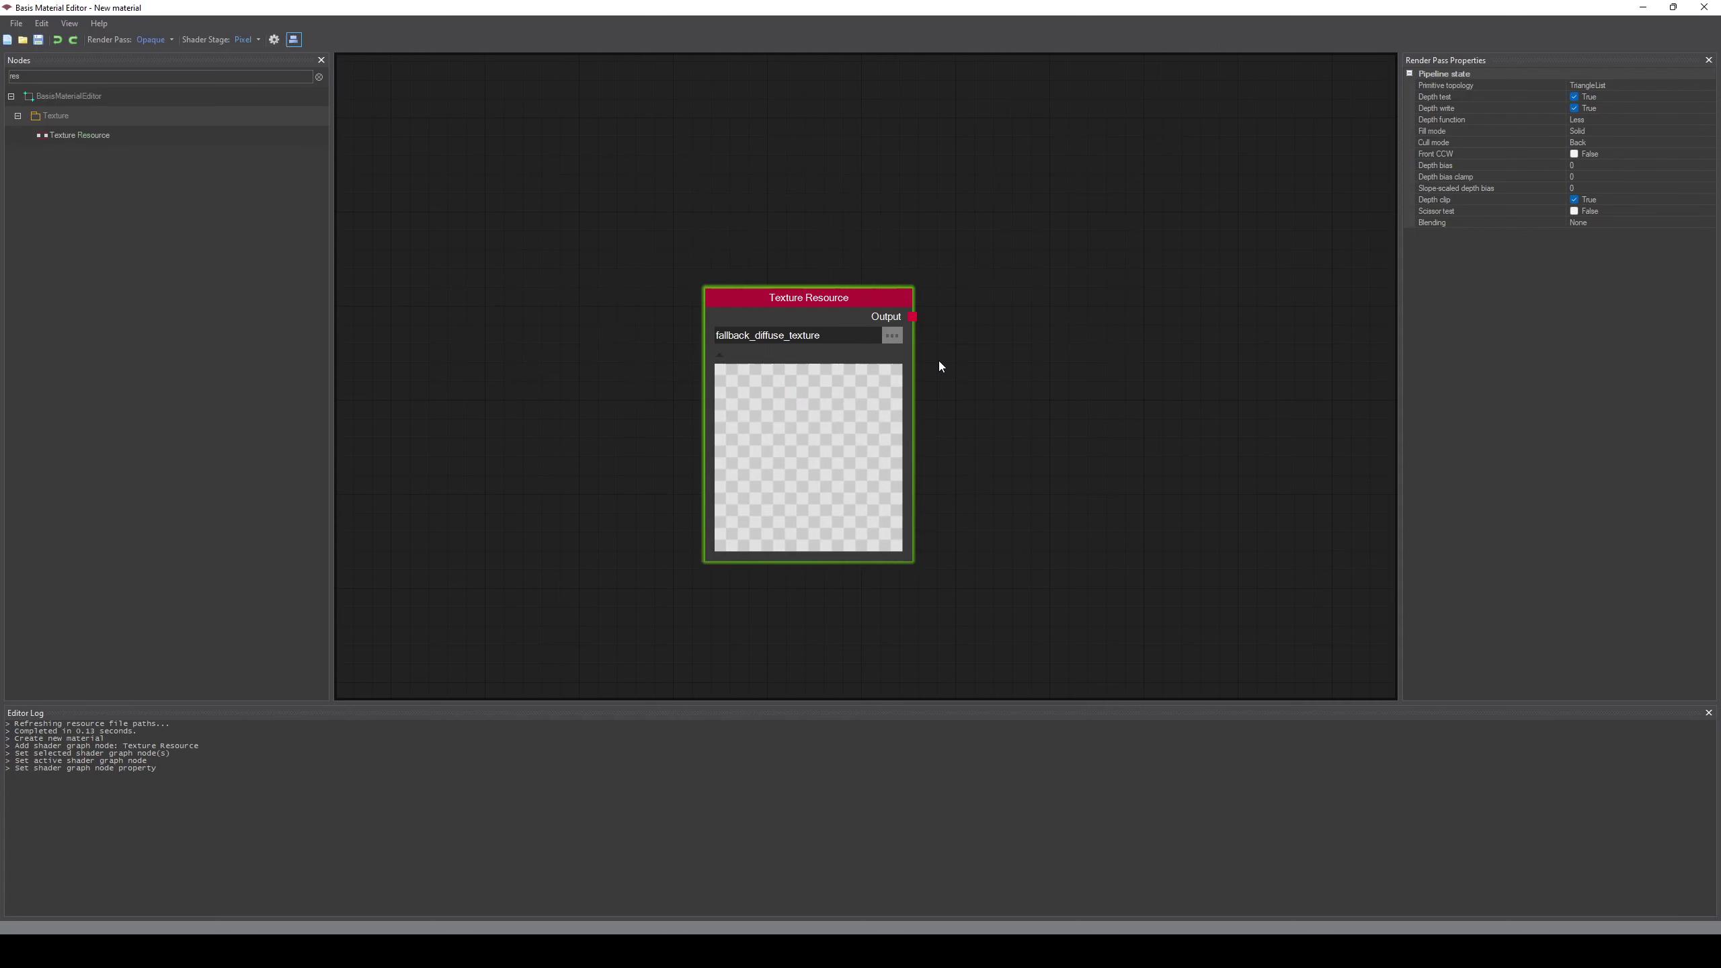
pyautogui.click(891, 335)
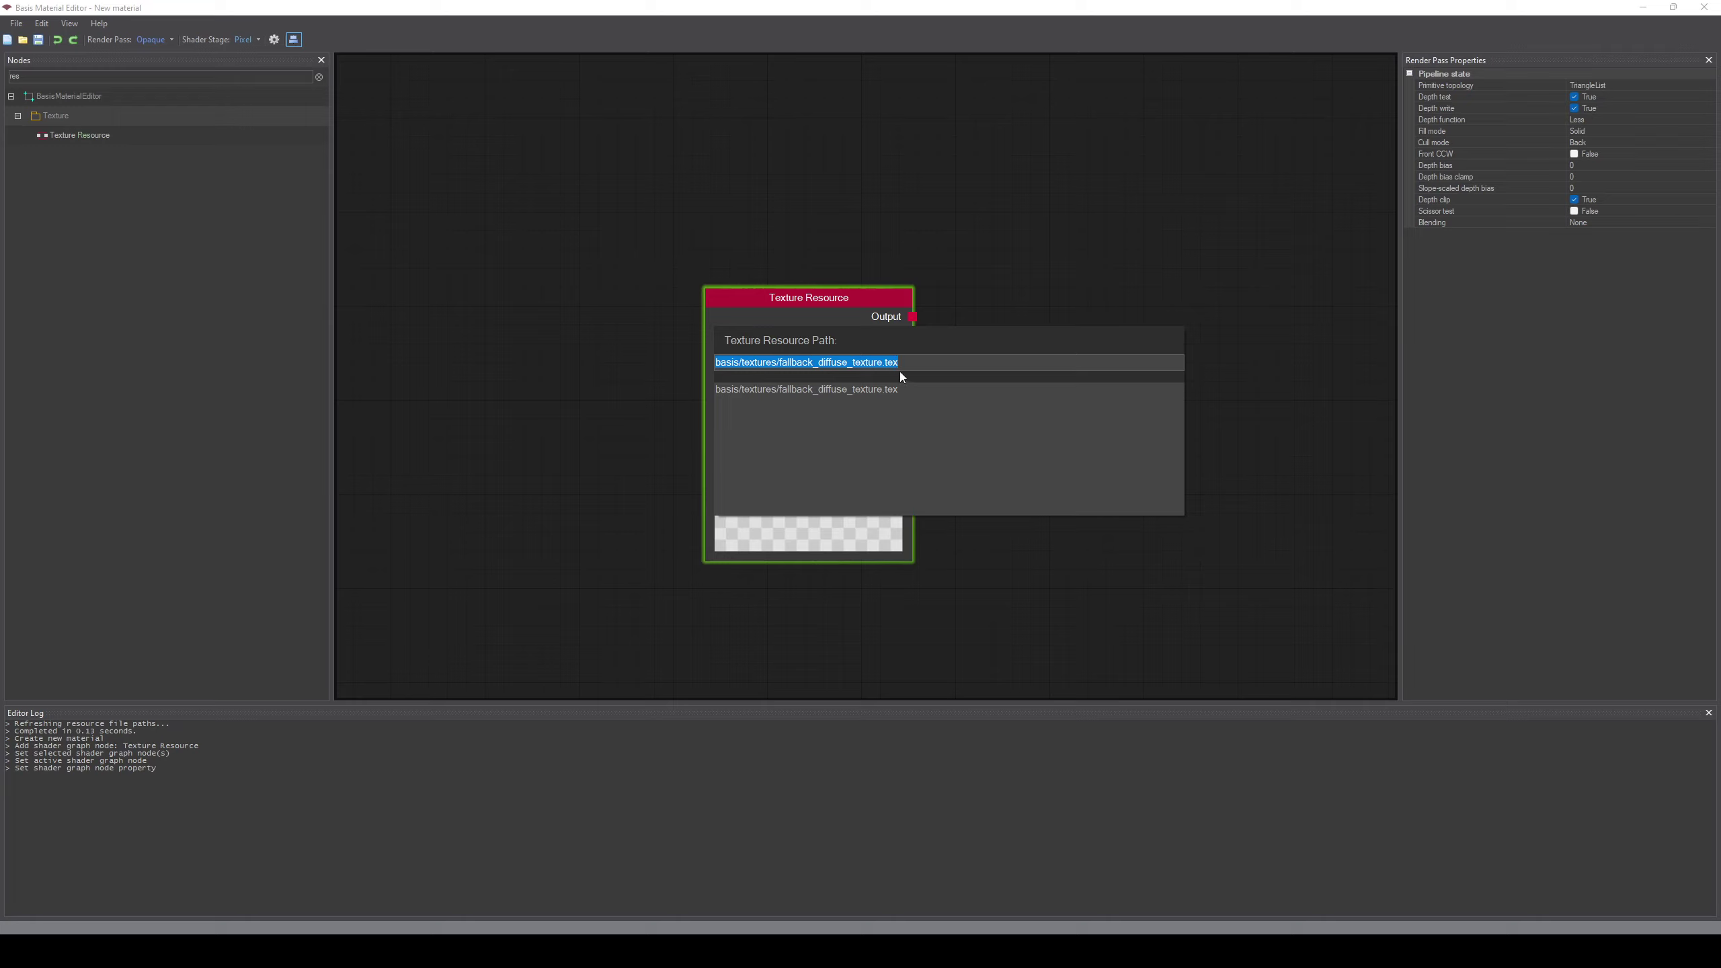
pyautogui.click(786, 389)
pyautogui.hotkey('alt', 'Tab')
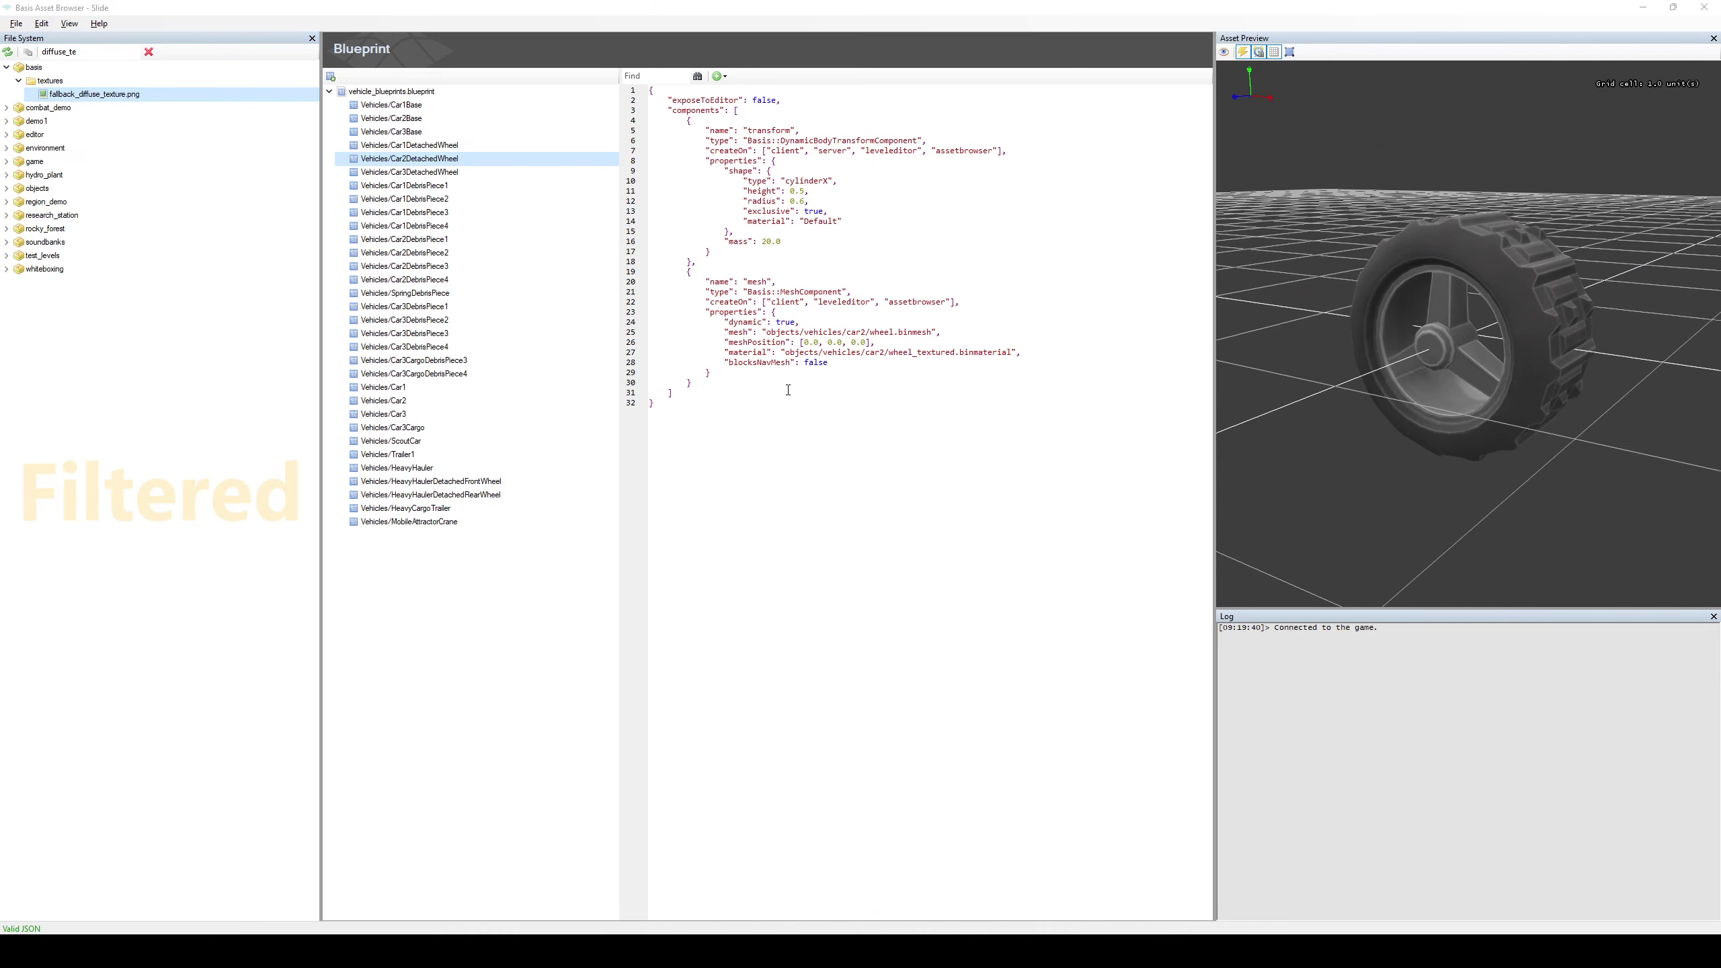
pyautogui.hotkey('alt', 'Tab')
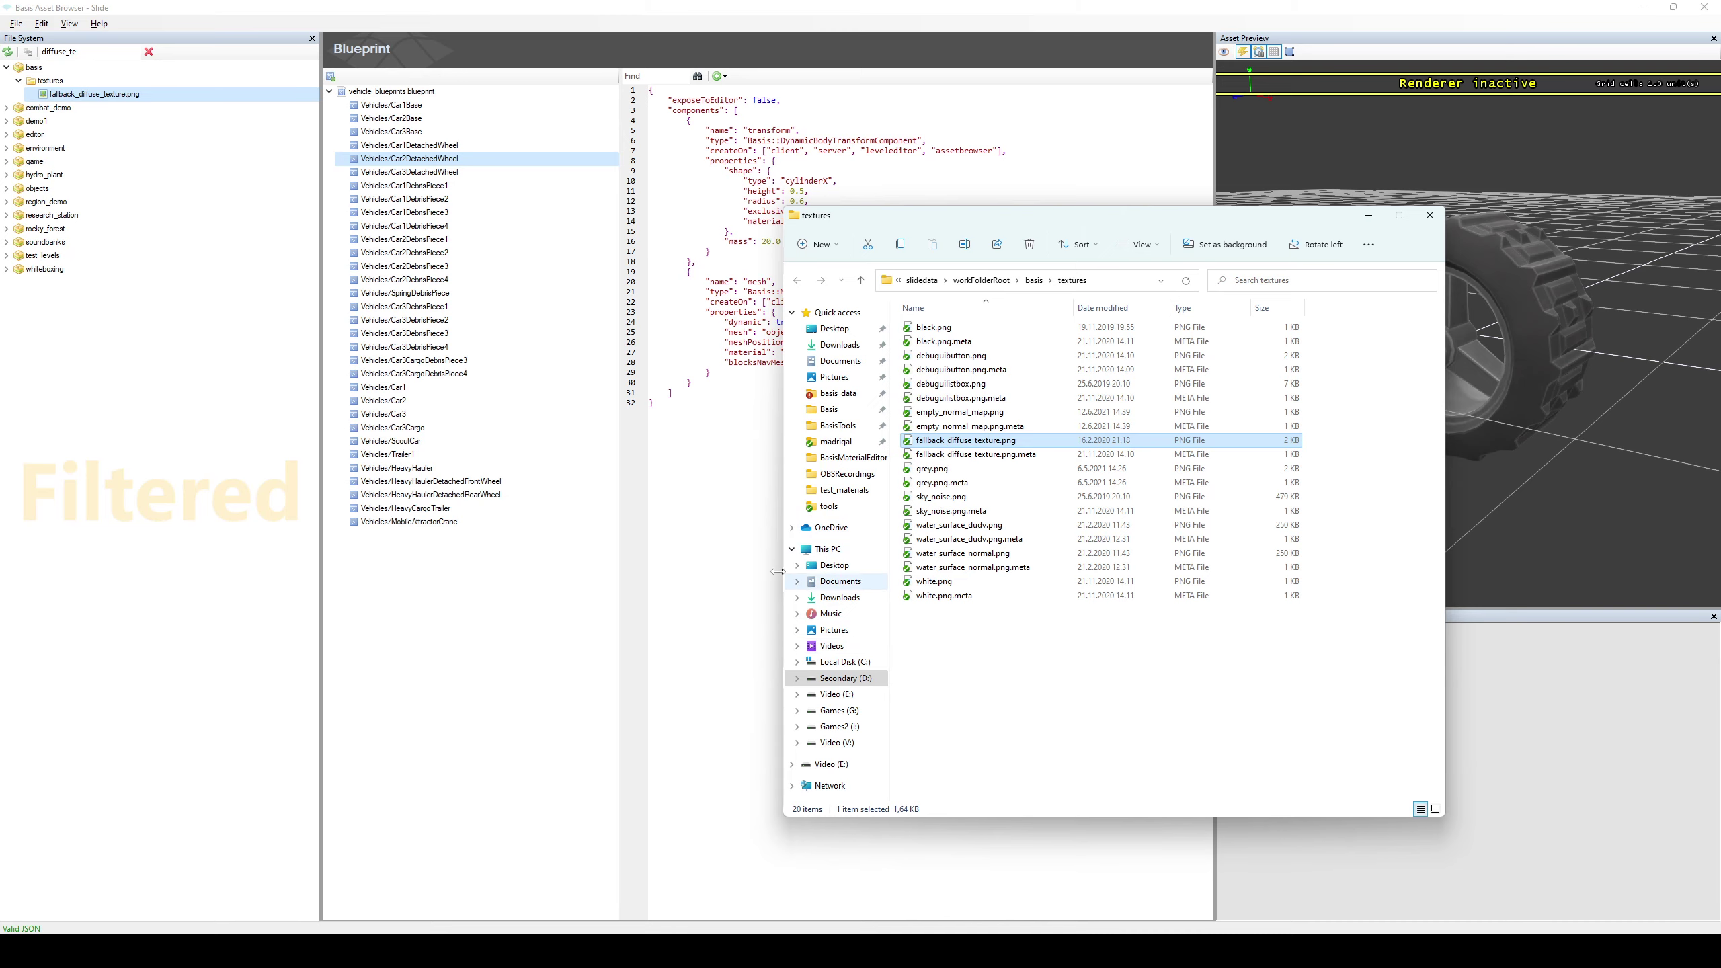
# Examine the mesh and material paths in the Car2DetachedWheel blueprint's mesh component
pyautogui.click(757, 547)
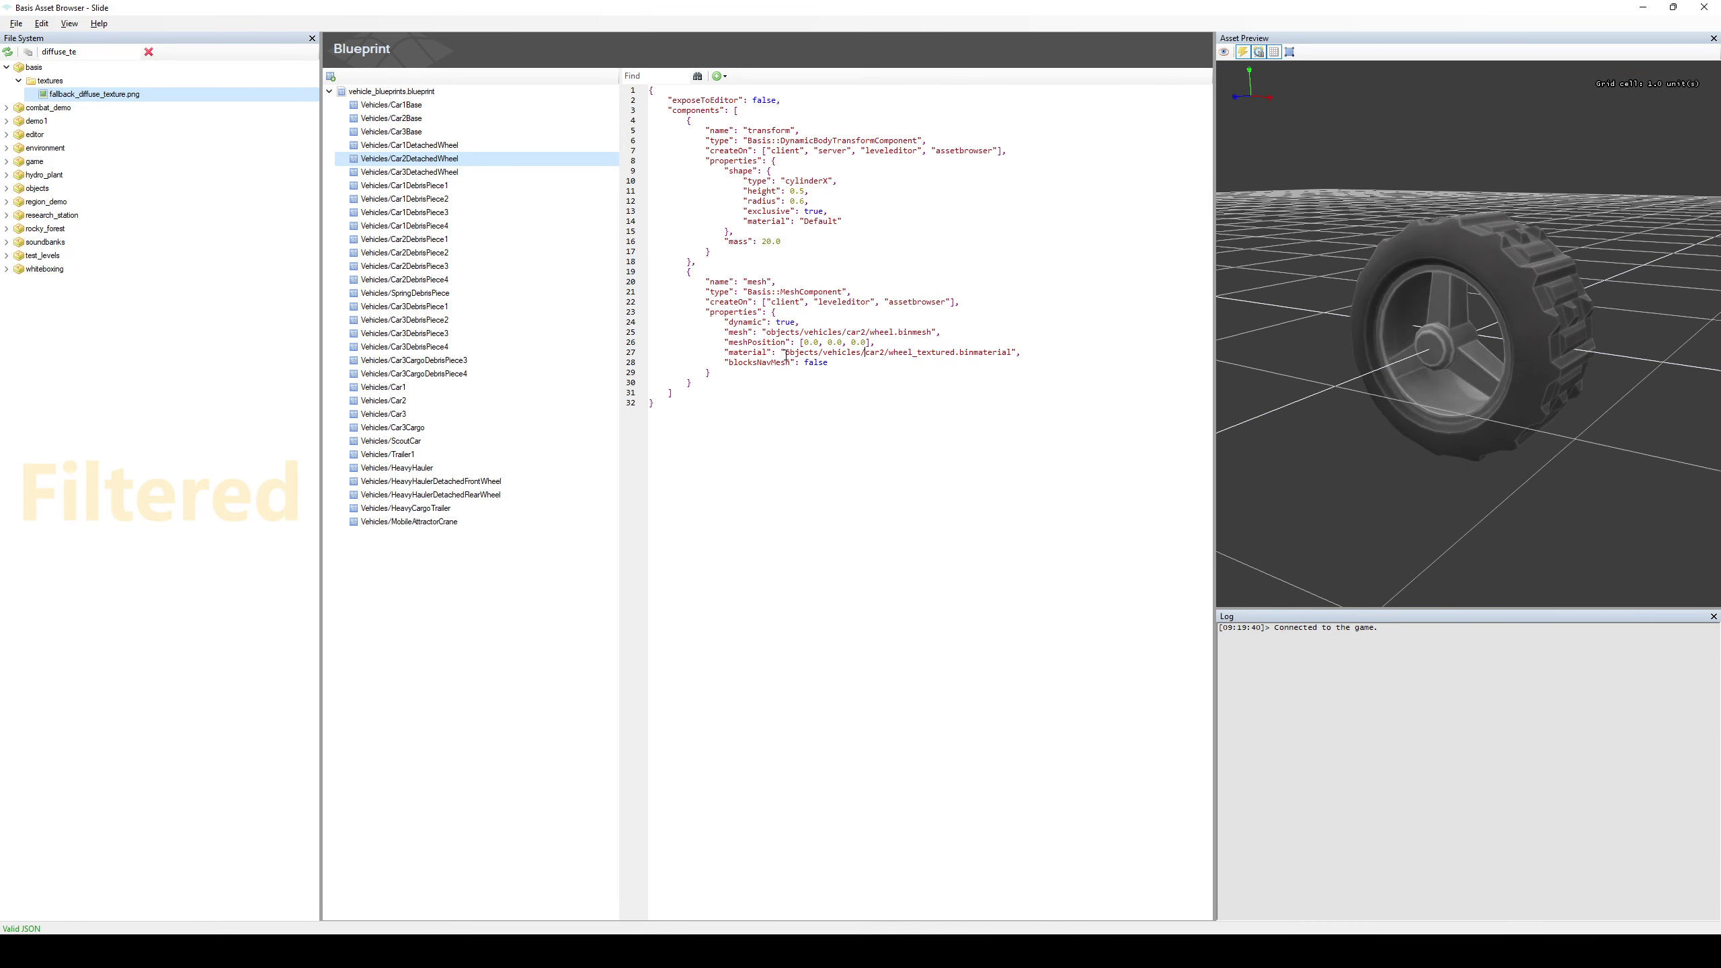
pyautogui.moveTo(785, 353); pyautogui.dragTo(1012, 352)
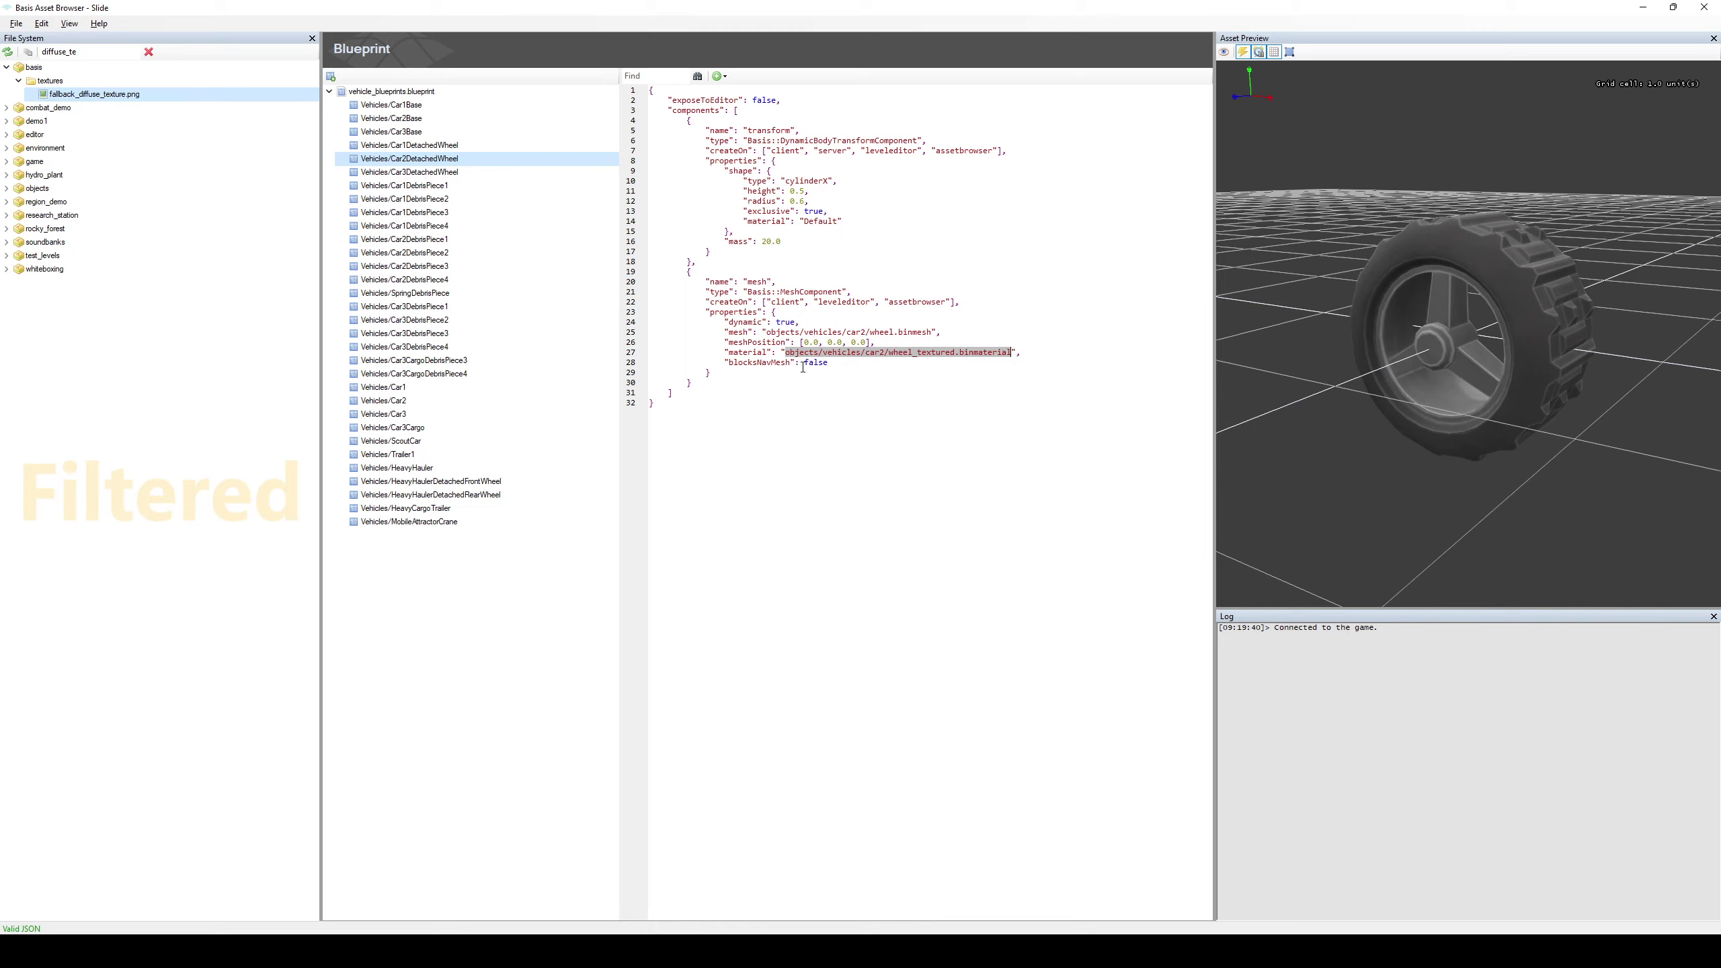
pyautogui.moveTo(806, 331); pyautogui.dragTo(936, 330)
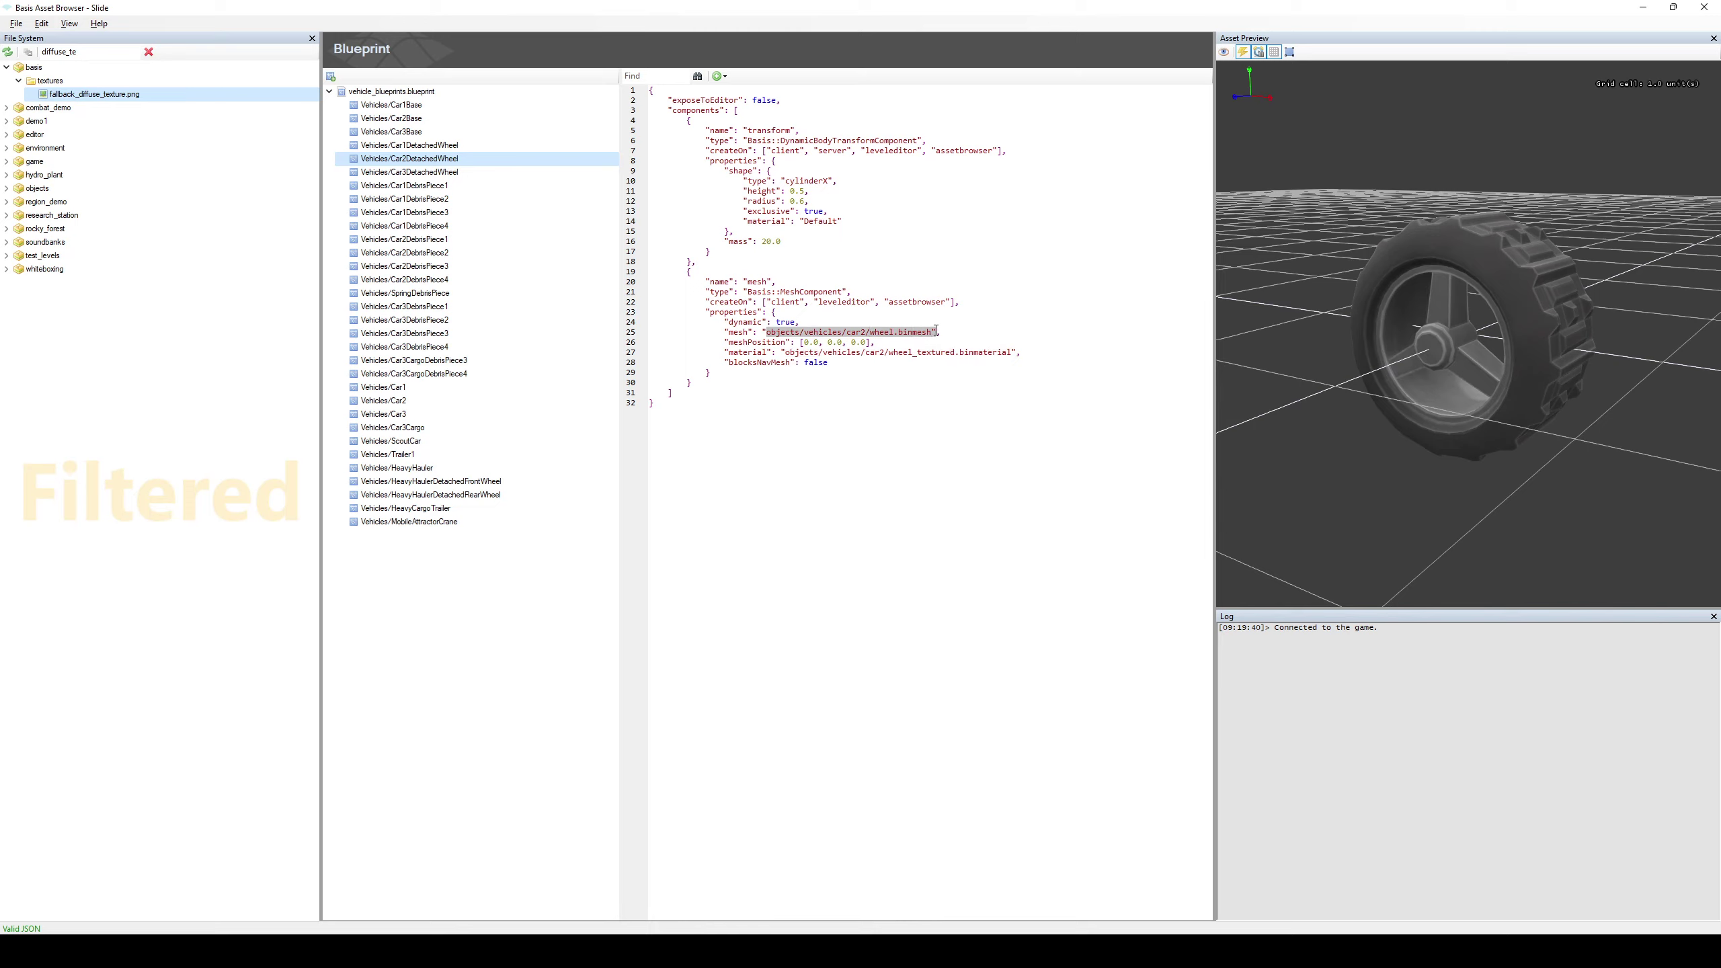
pyautogui.moveTo(787, 353); pyautogui.dragTo(1016, 353)
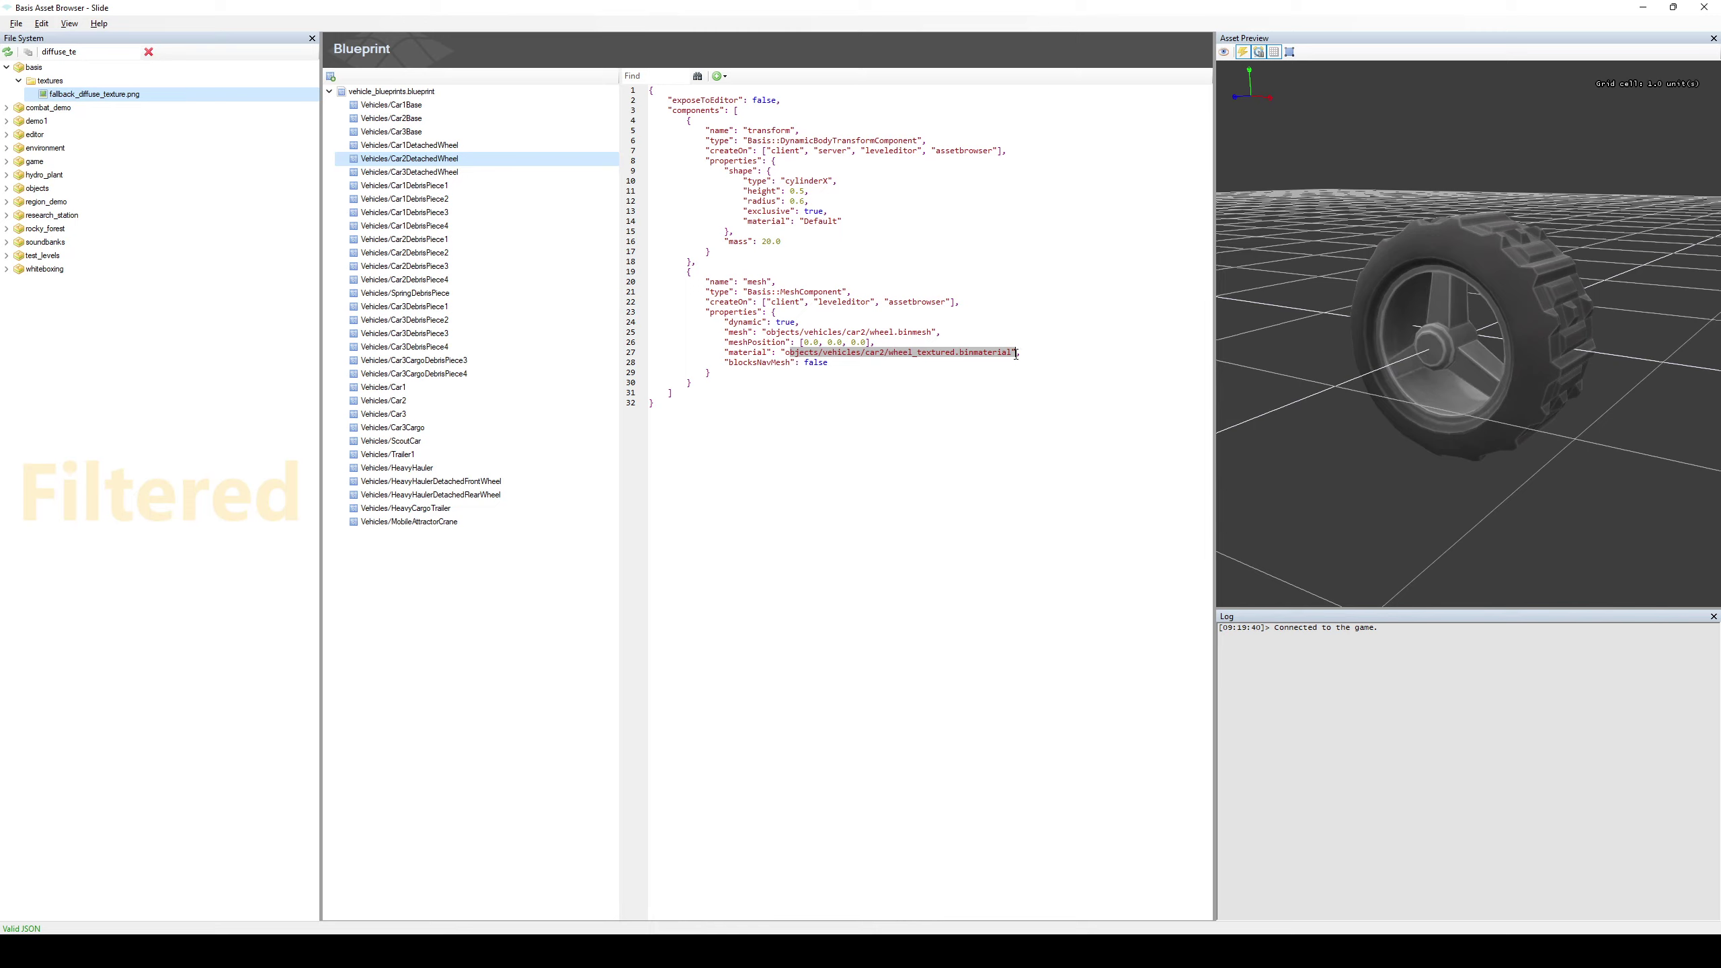
pyautogui.click(833, 345)
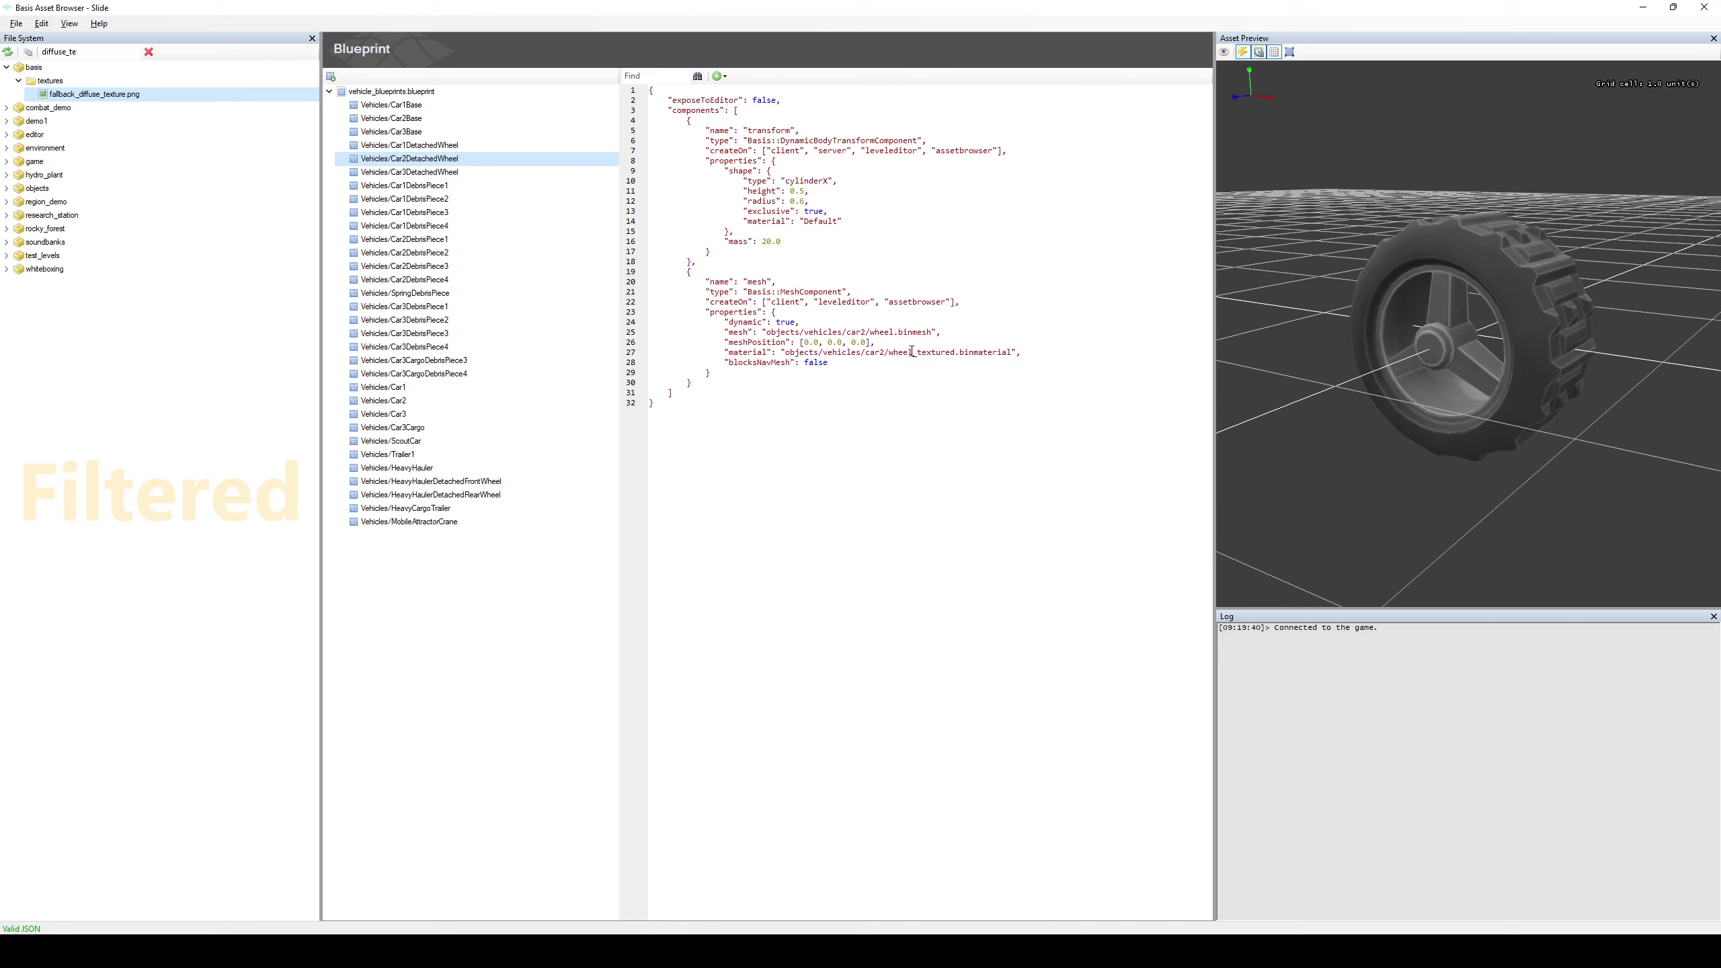
# Switch to Basis Material Editor and start a new material, discarding the current one's unsaved changes
pyautogui.hotkey('alt', 'Tab')
pyautogui.hotkey('alt', 'Tab')
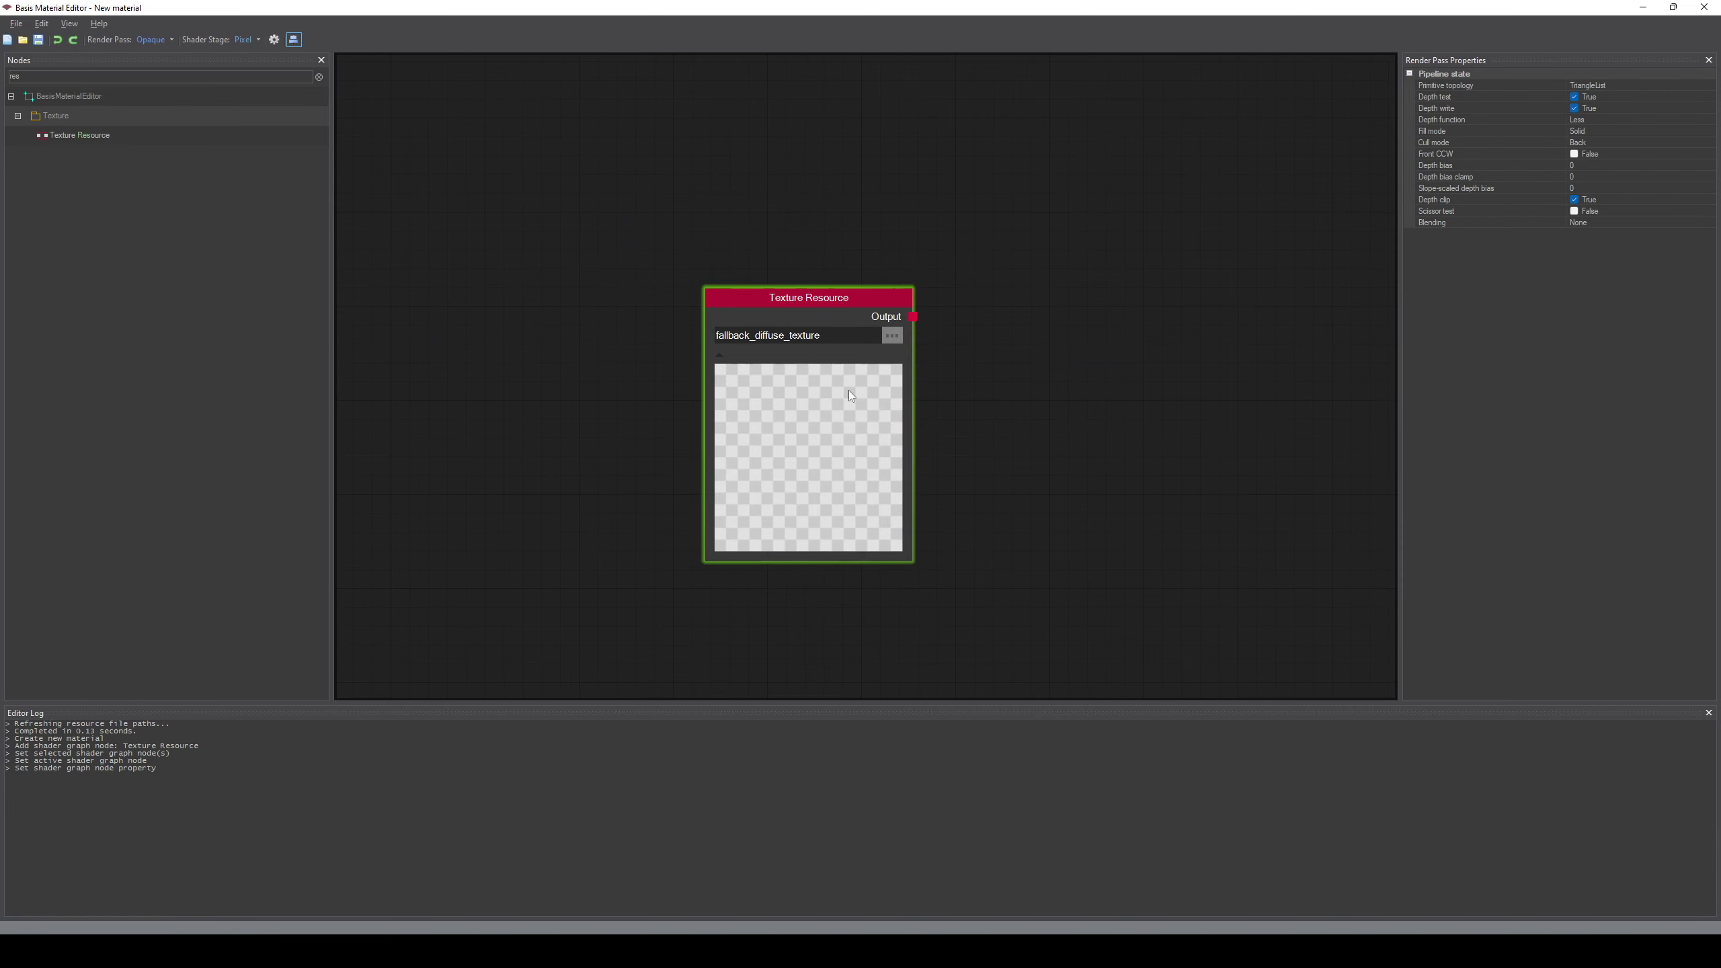
pyautogui.click(8, 39)
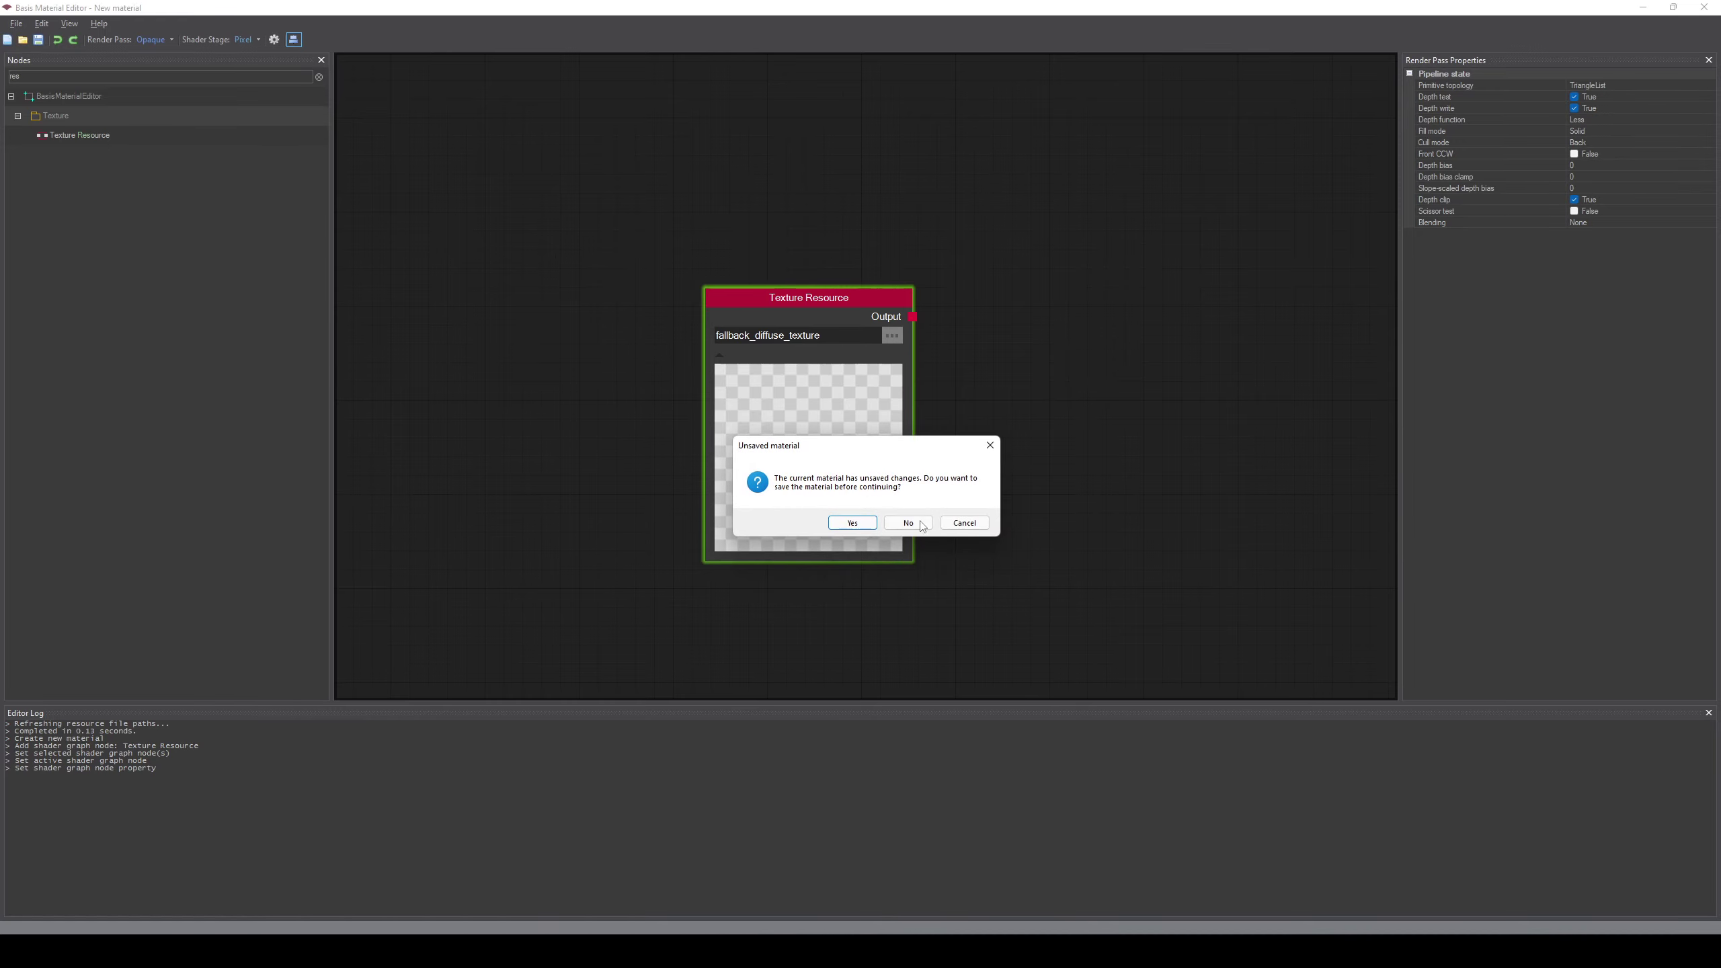
pyautogui.click(860, 526)
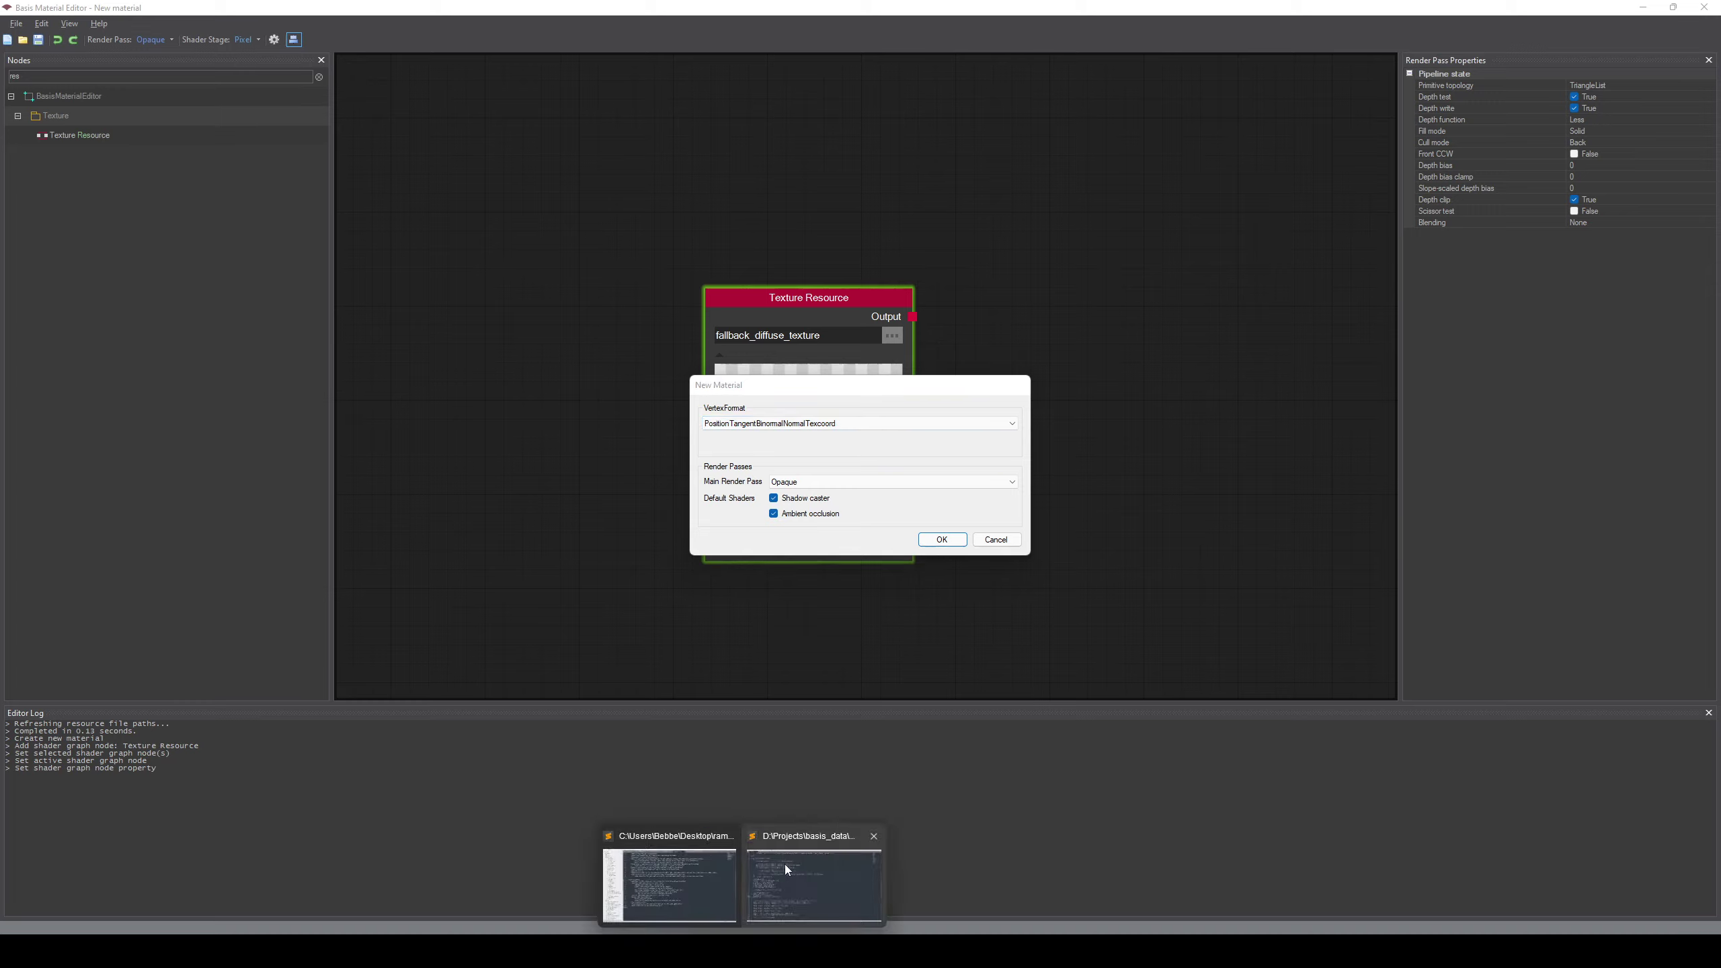
# Switch to Sublime Text and view the VertexIn struct in standard_mesh_vertex_shader.h below the New Material dialog
pyautogui.click(801, 869)
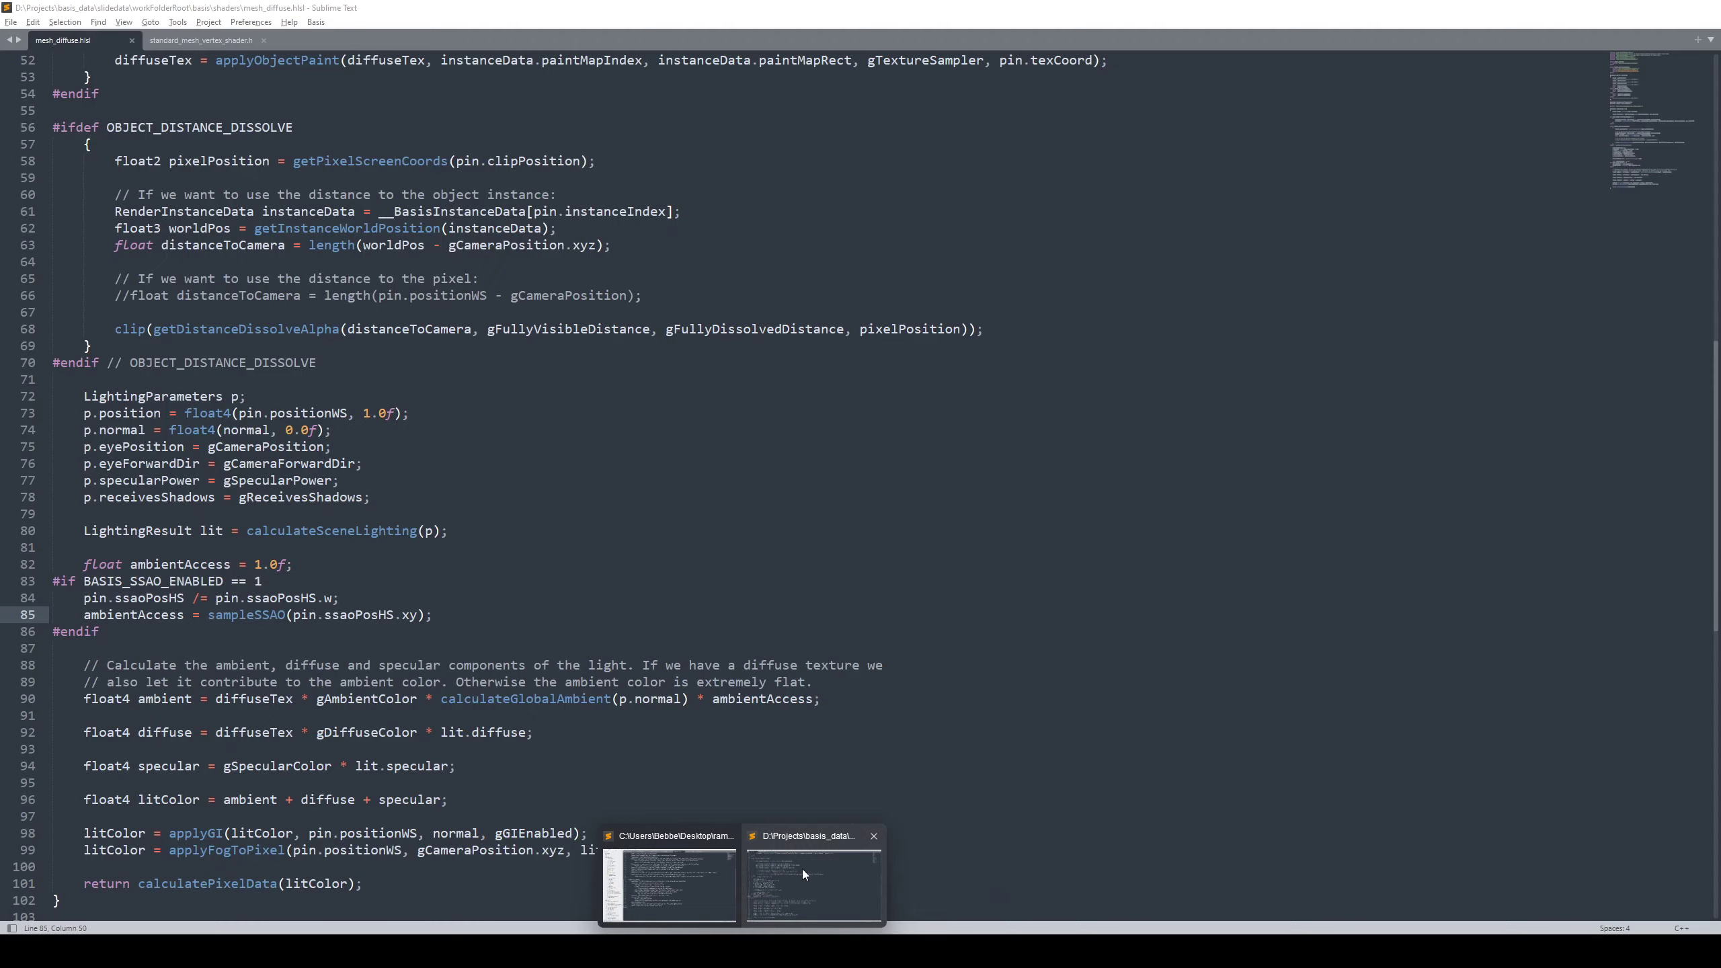
pyautogui.click(221, 42)
pyautogui.moveTo(651, 53); pyautogui.dragTo(1131, 564)
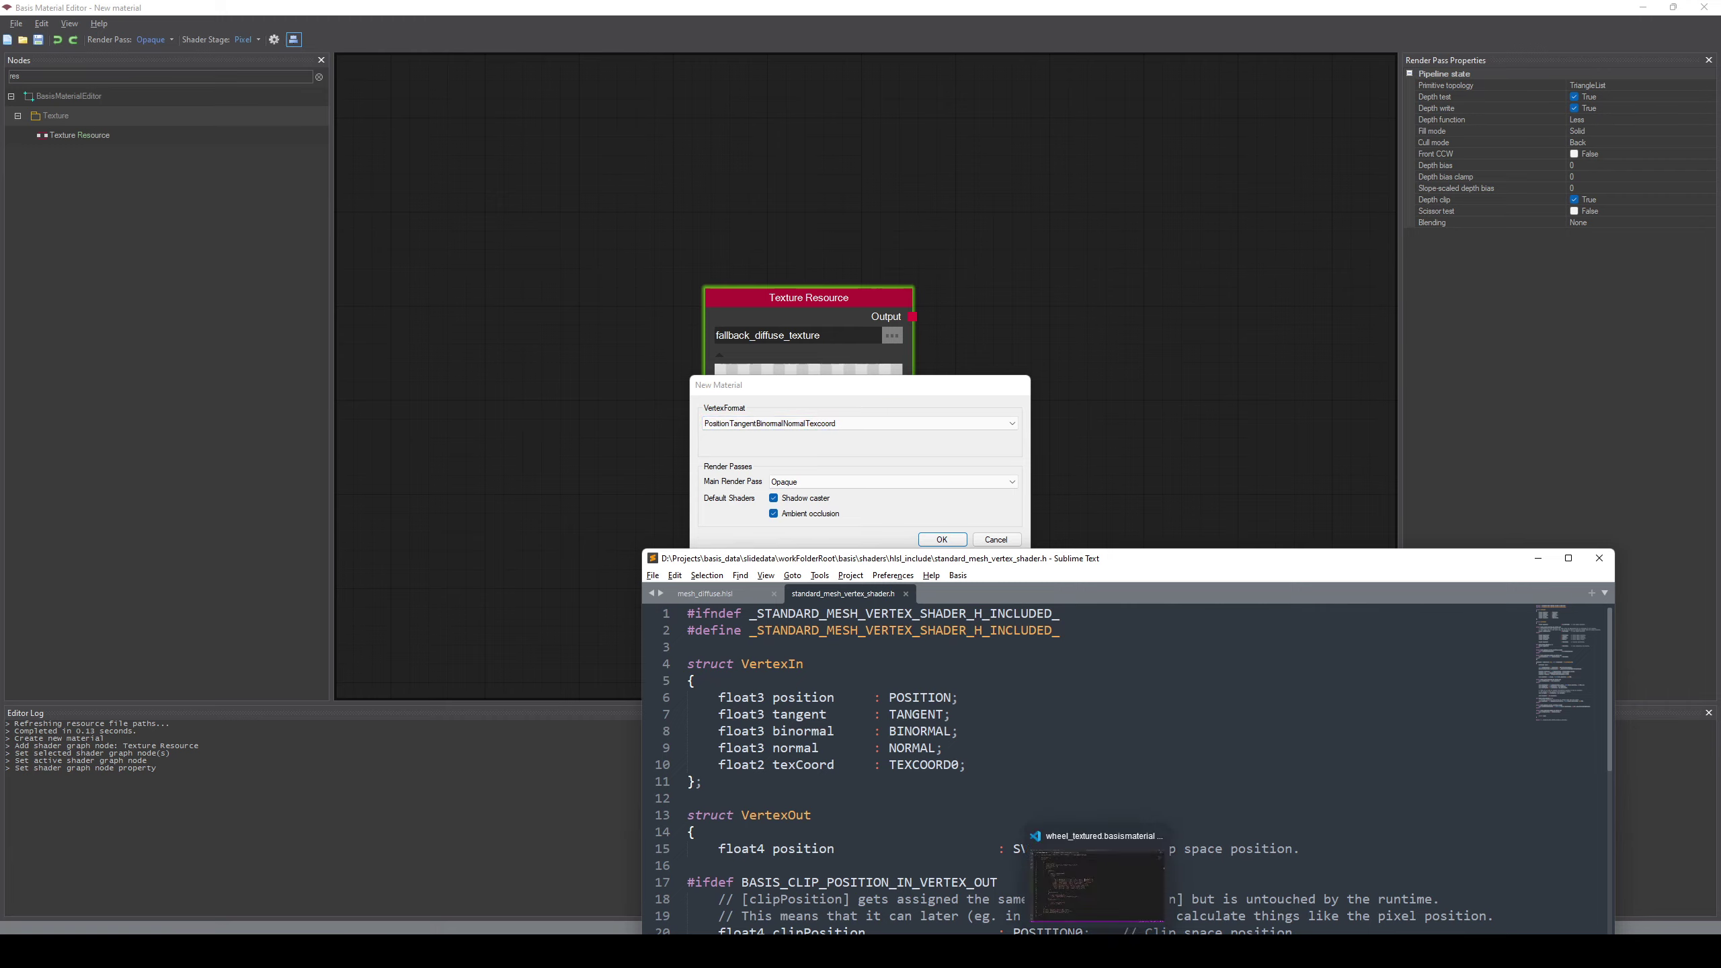
# Switch to Visual Studio Code, examine the render passes in wheel_textured.basismaterial, and put the window away
pyautogui.click(1098, 885)
pyautogui.moveTo(776, 5); pyautogui.dragTo(925, 564)
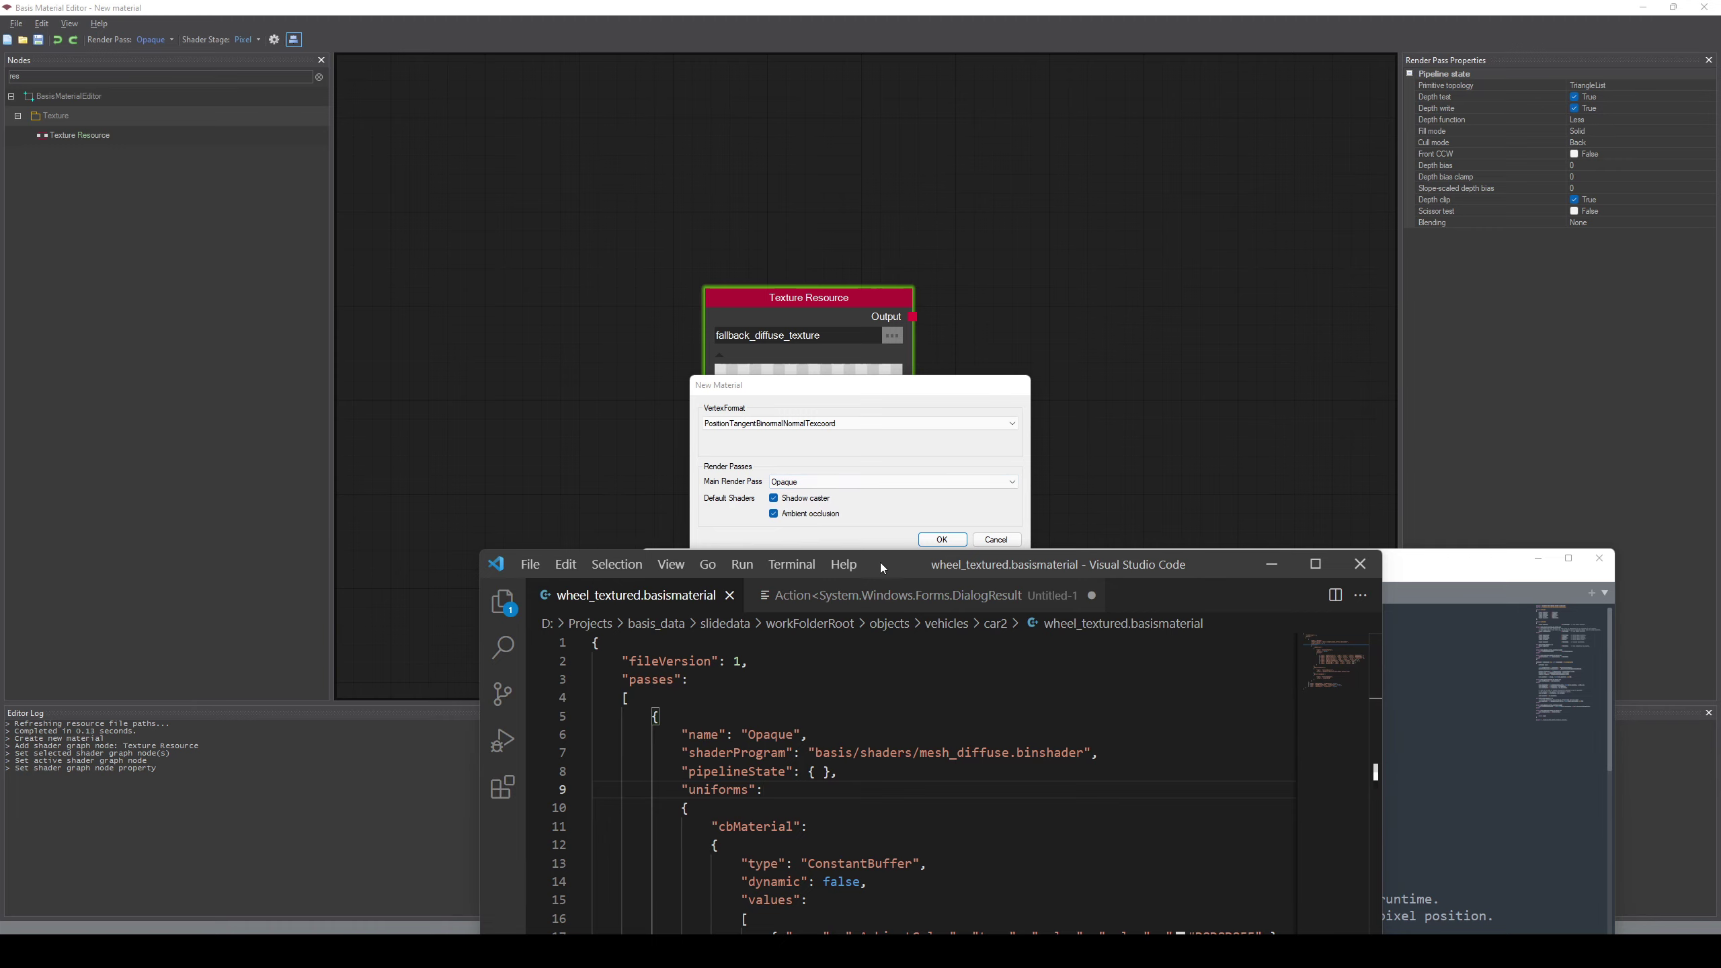
pyautogui.click(1315, 566)
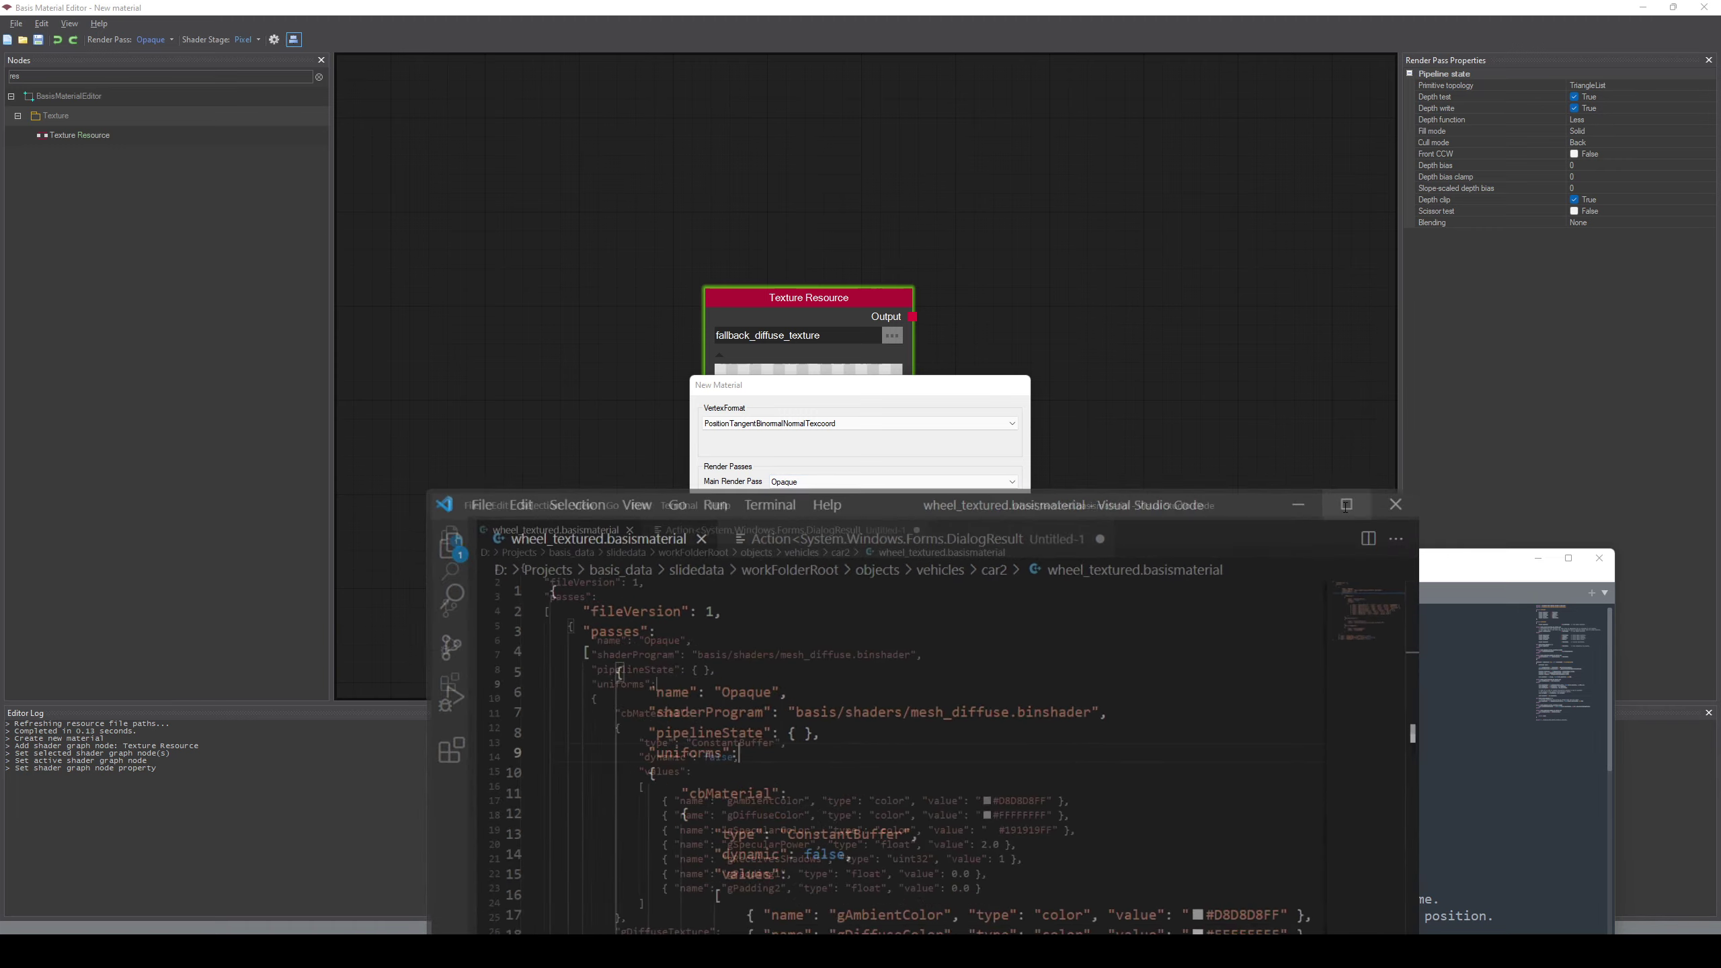
pyautogui.moveTo(493, 810); pyautogui.dragTo(112, 774)
pyautogui.click(1621, 17)
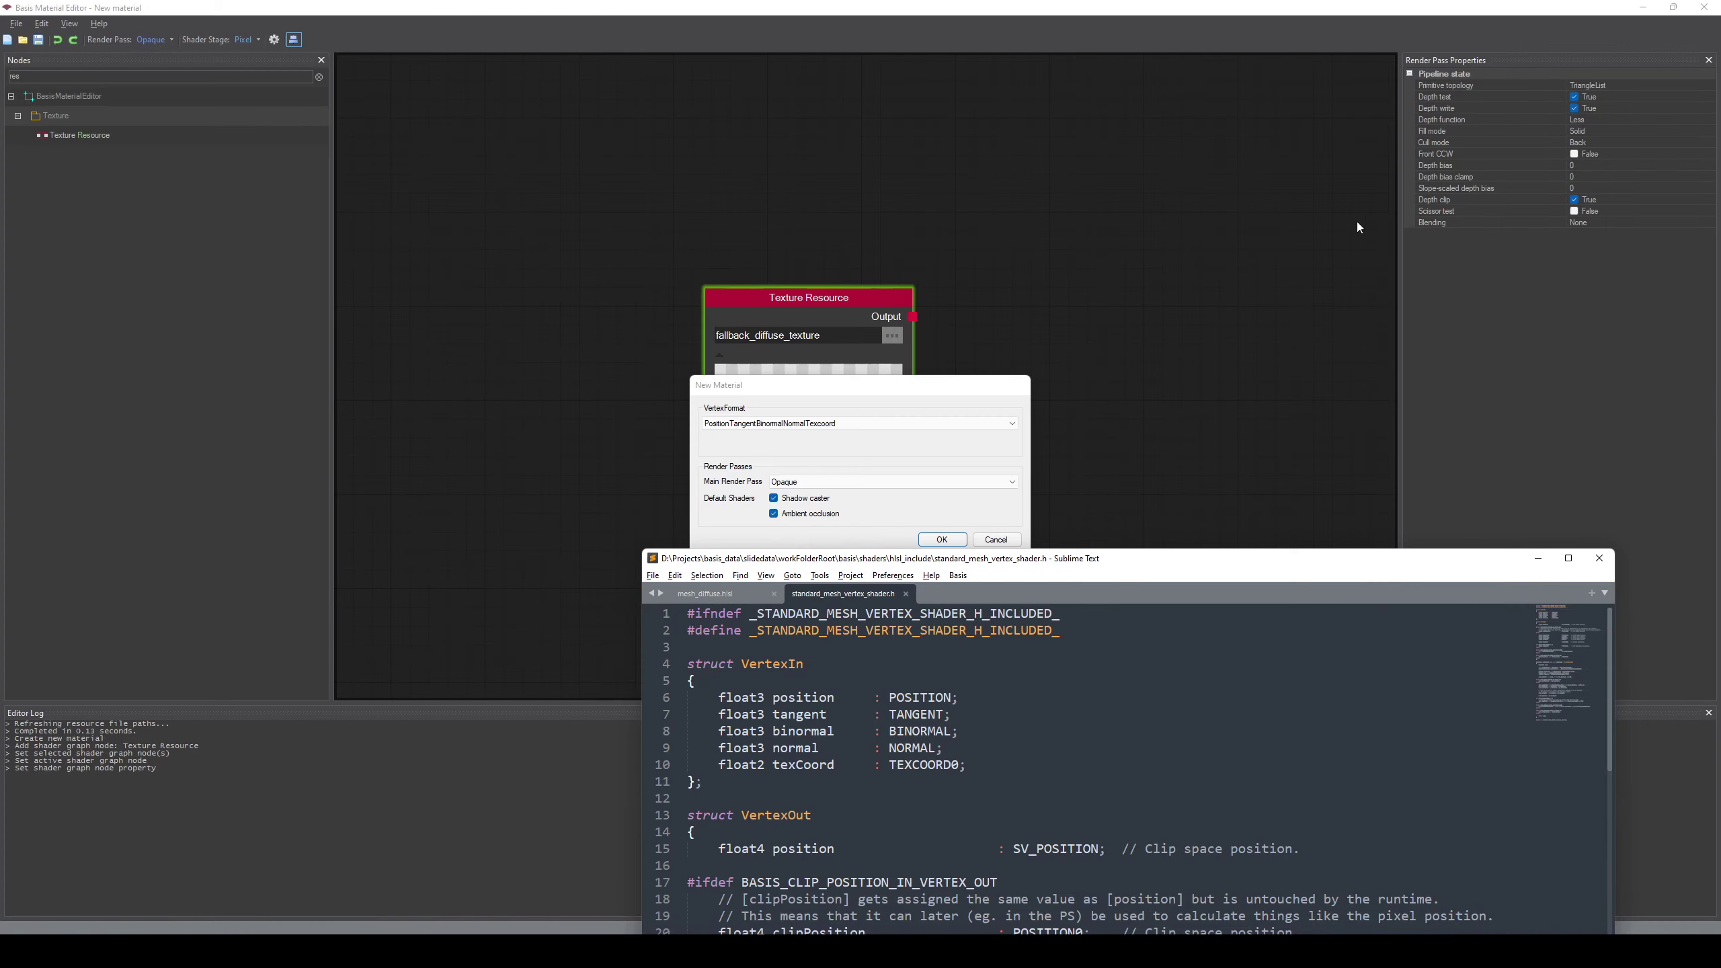
# Try to create an opaque PositionTangentBinormalNormalTexcoord material with the shadow caster and ambient occlusion default shaders enabled
pyautogui.click(892, 386)
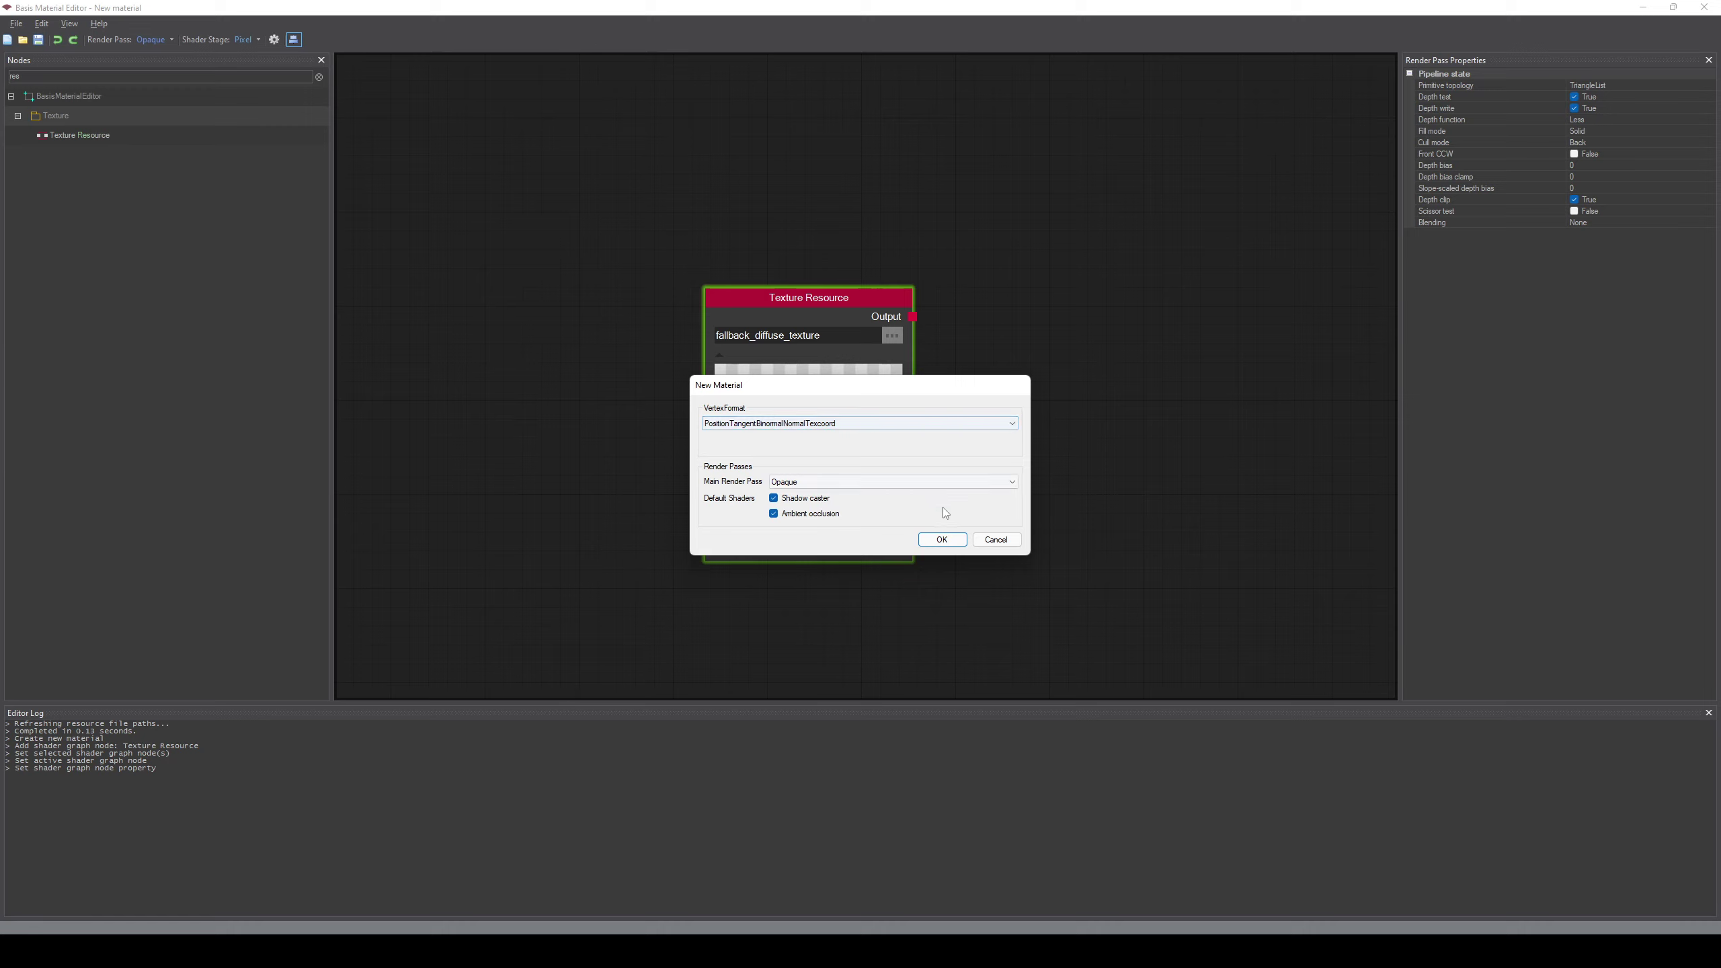
pyautogui.click(942, 539)
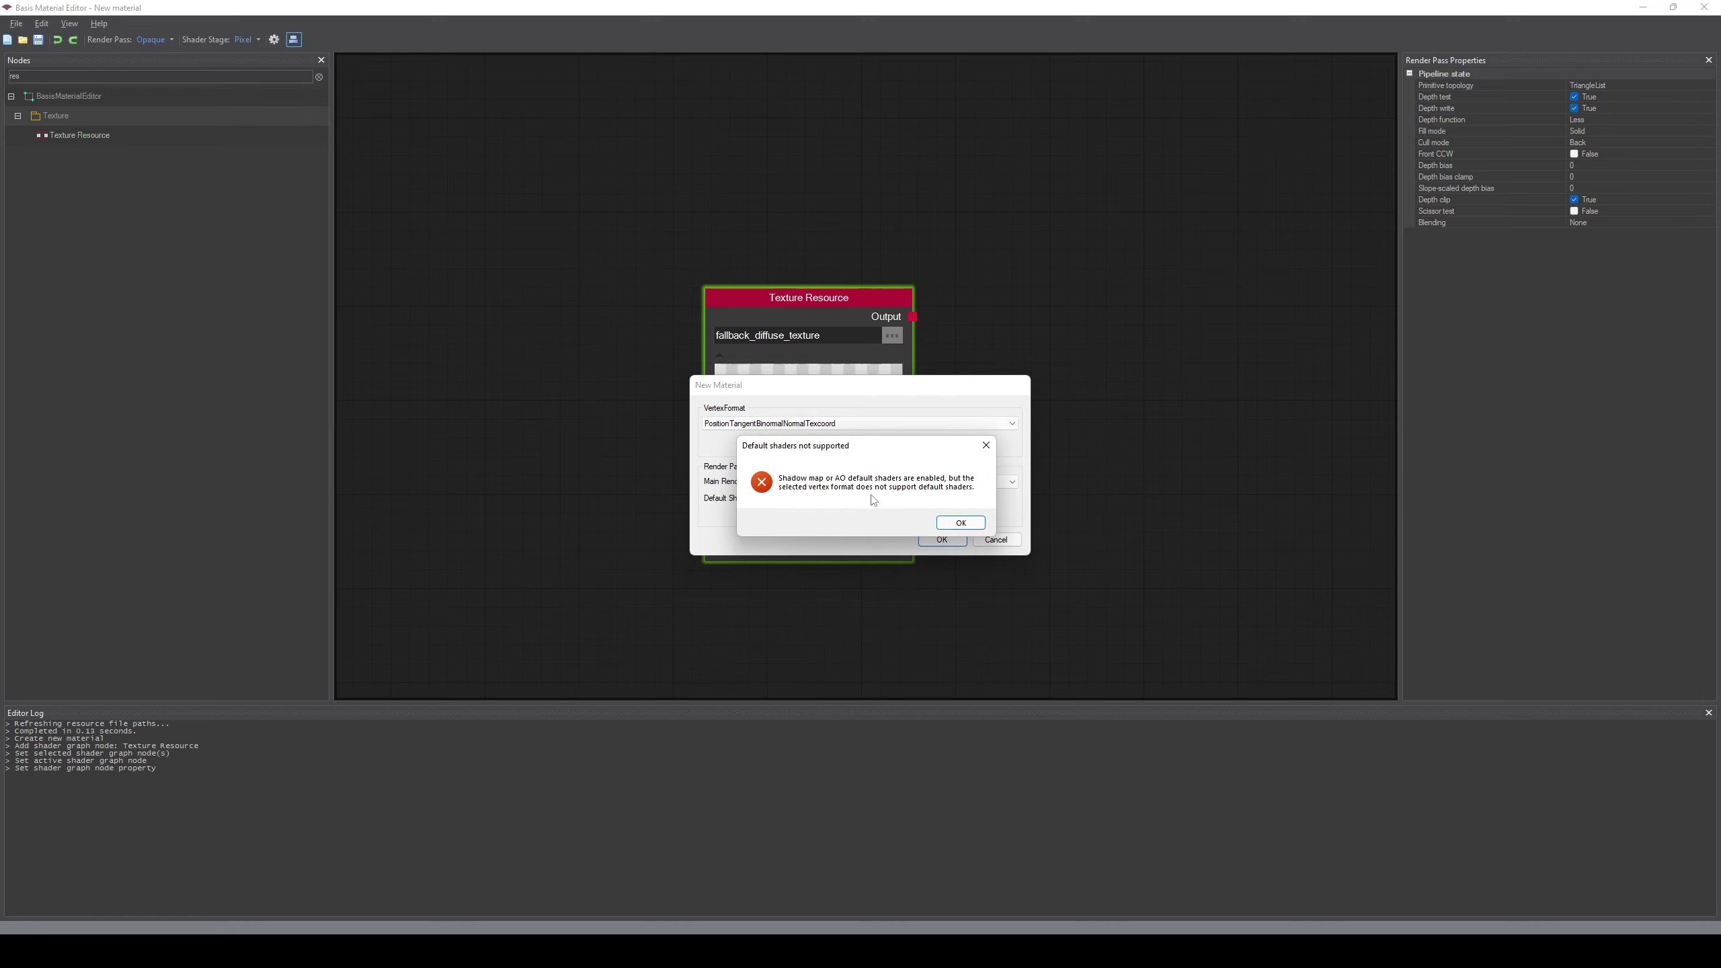
pyautogui.moveTo(911, 448); pyautogui.dragTo(903, 580)
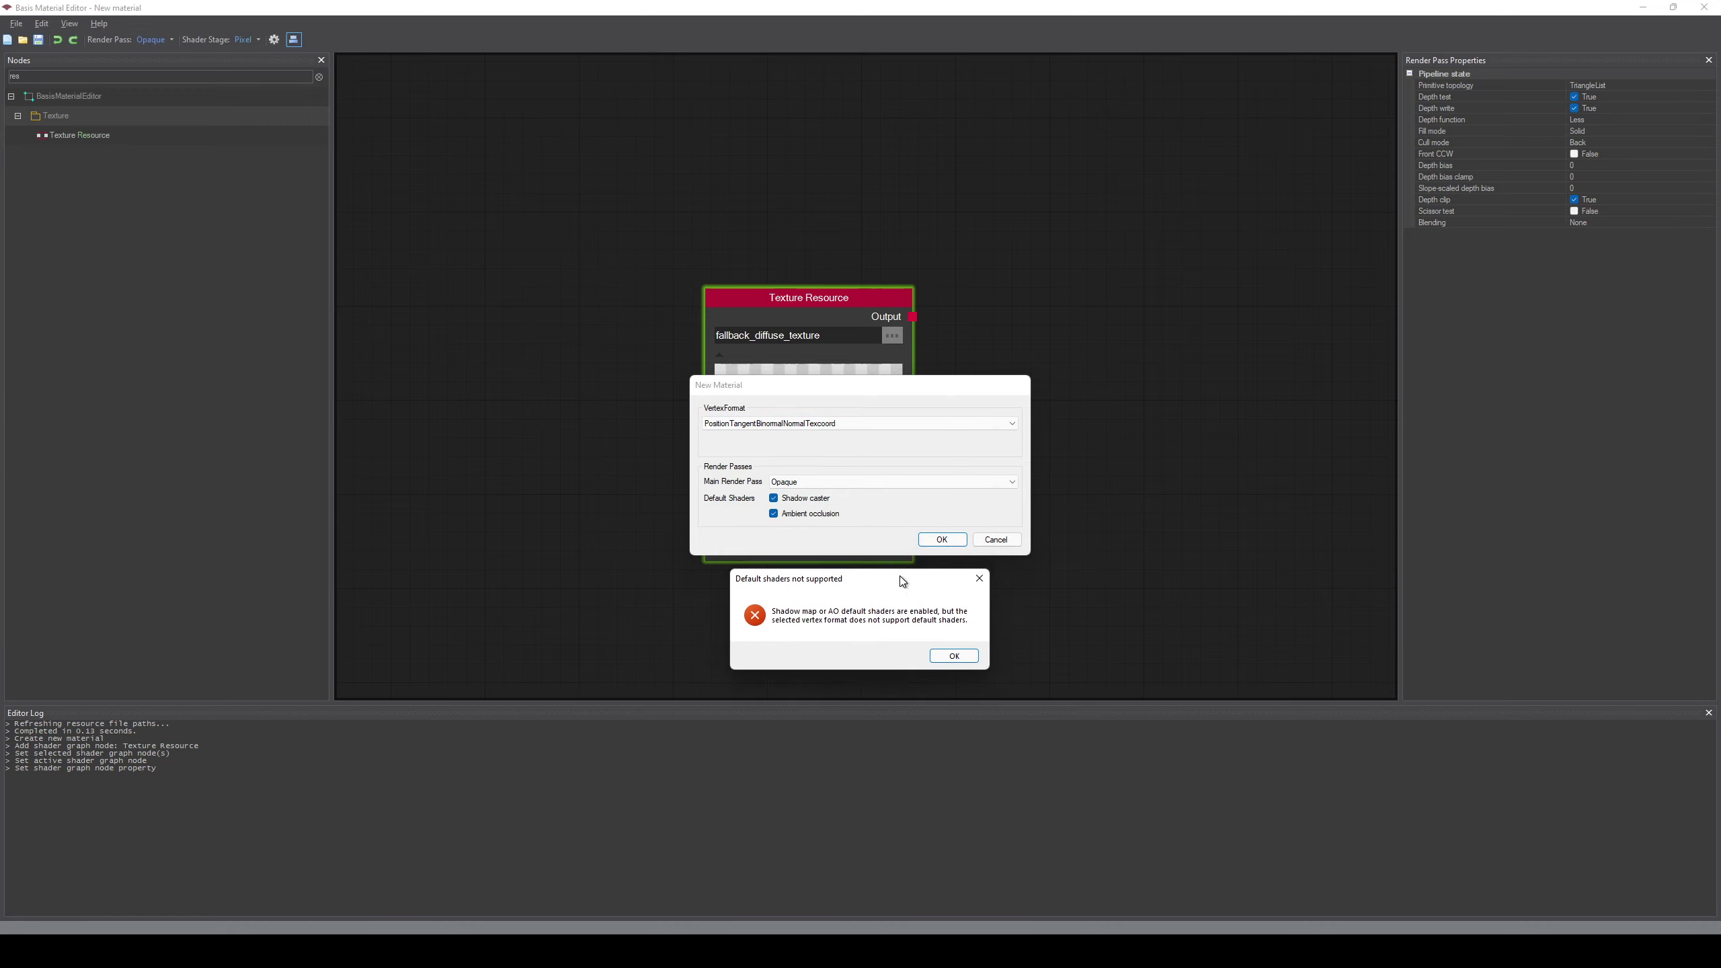
pyautogui.click(954, 656)
# Create an opaque material with vertex format PositionTangentBinormalNormalTexcoord and the shadow caster and ambient occlusion default shaders off
pyautogui.click(1012, 424)
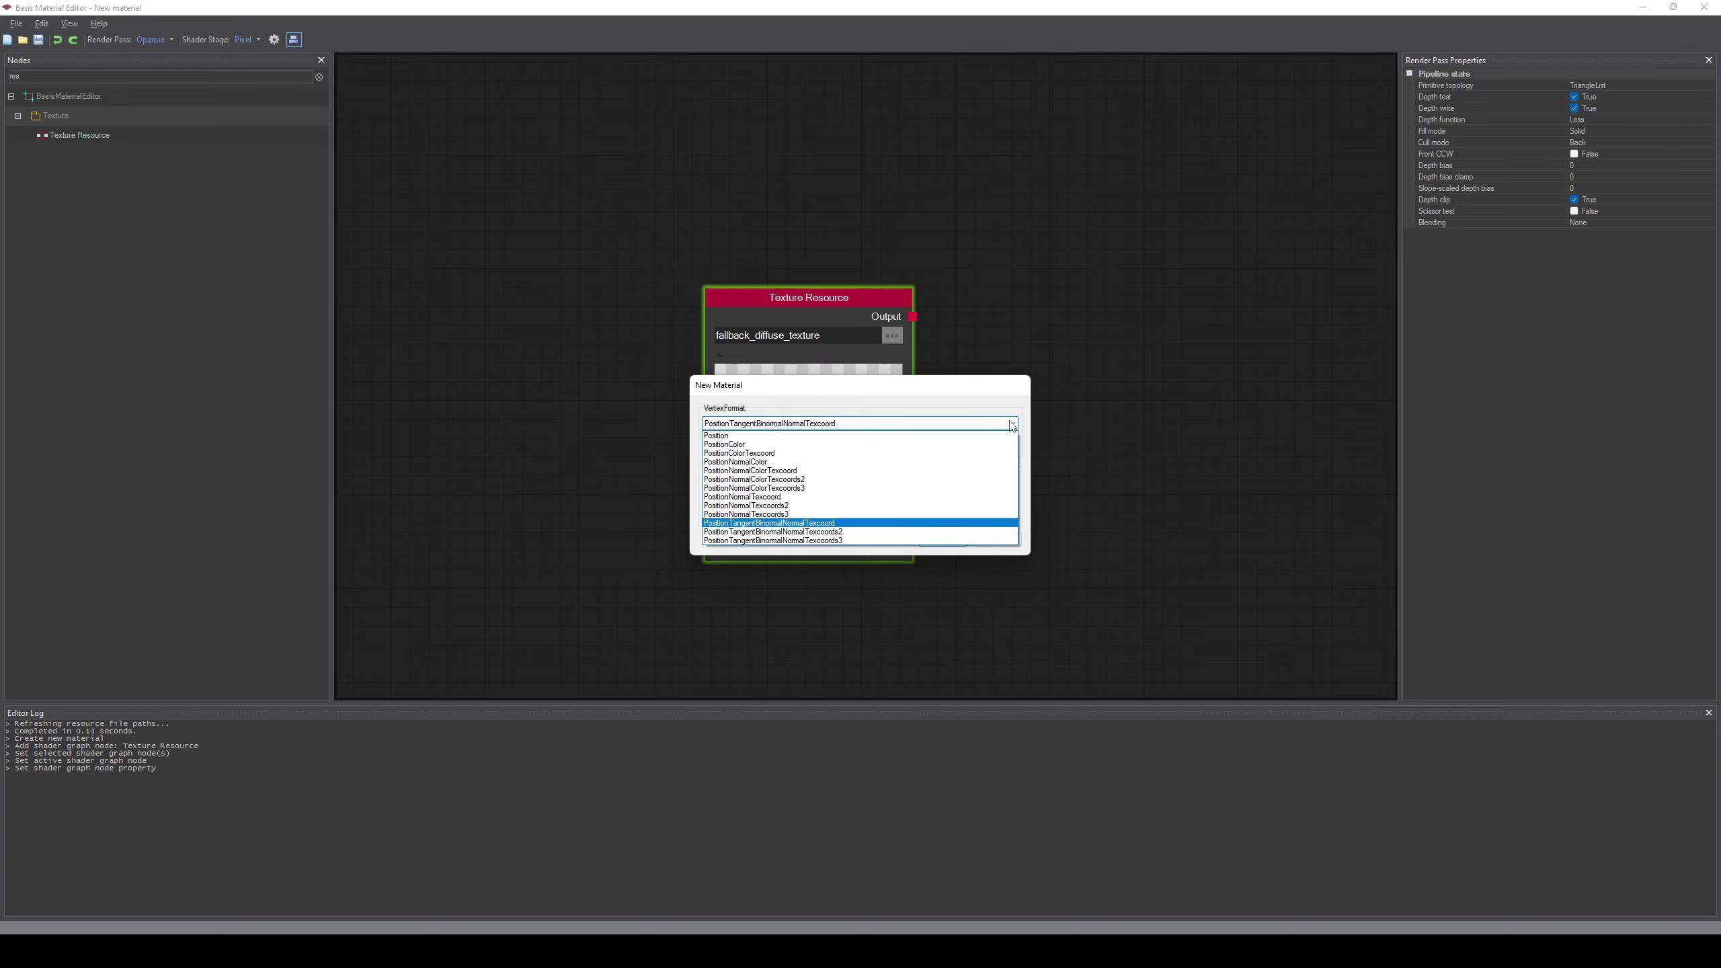
pyautogui.click(874, 514)
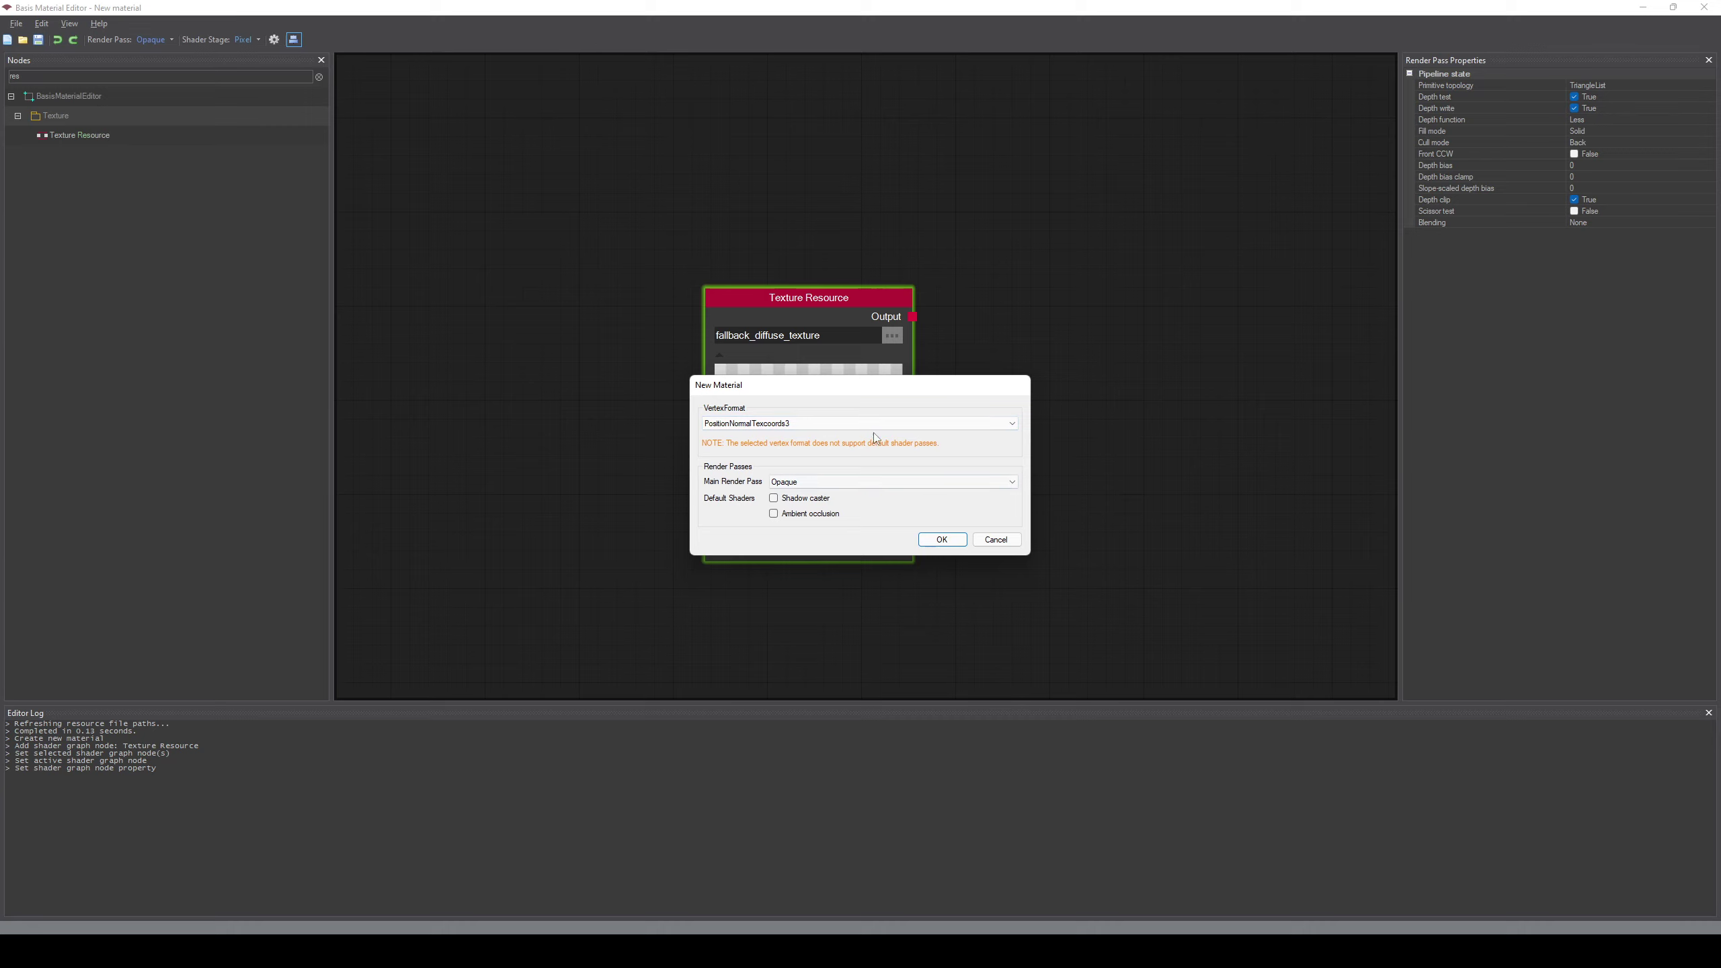
pyautogui.click(877, 431)
pyautogui.click(874, 529)
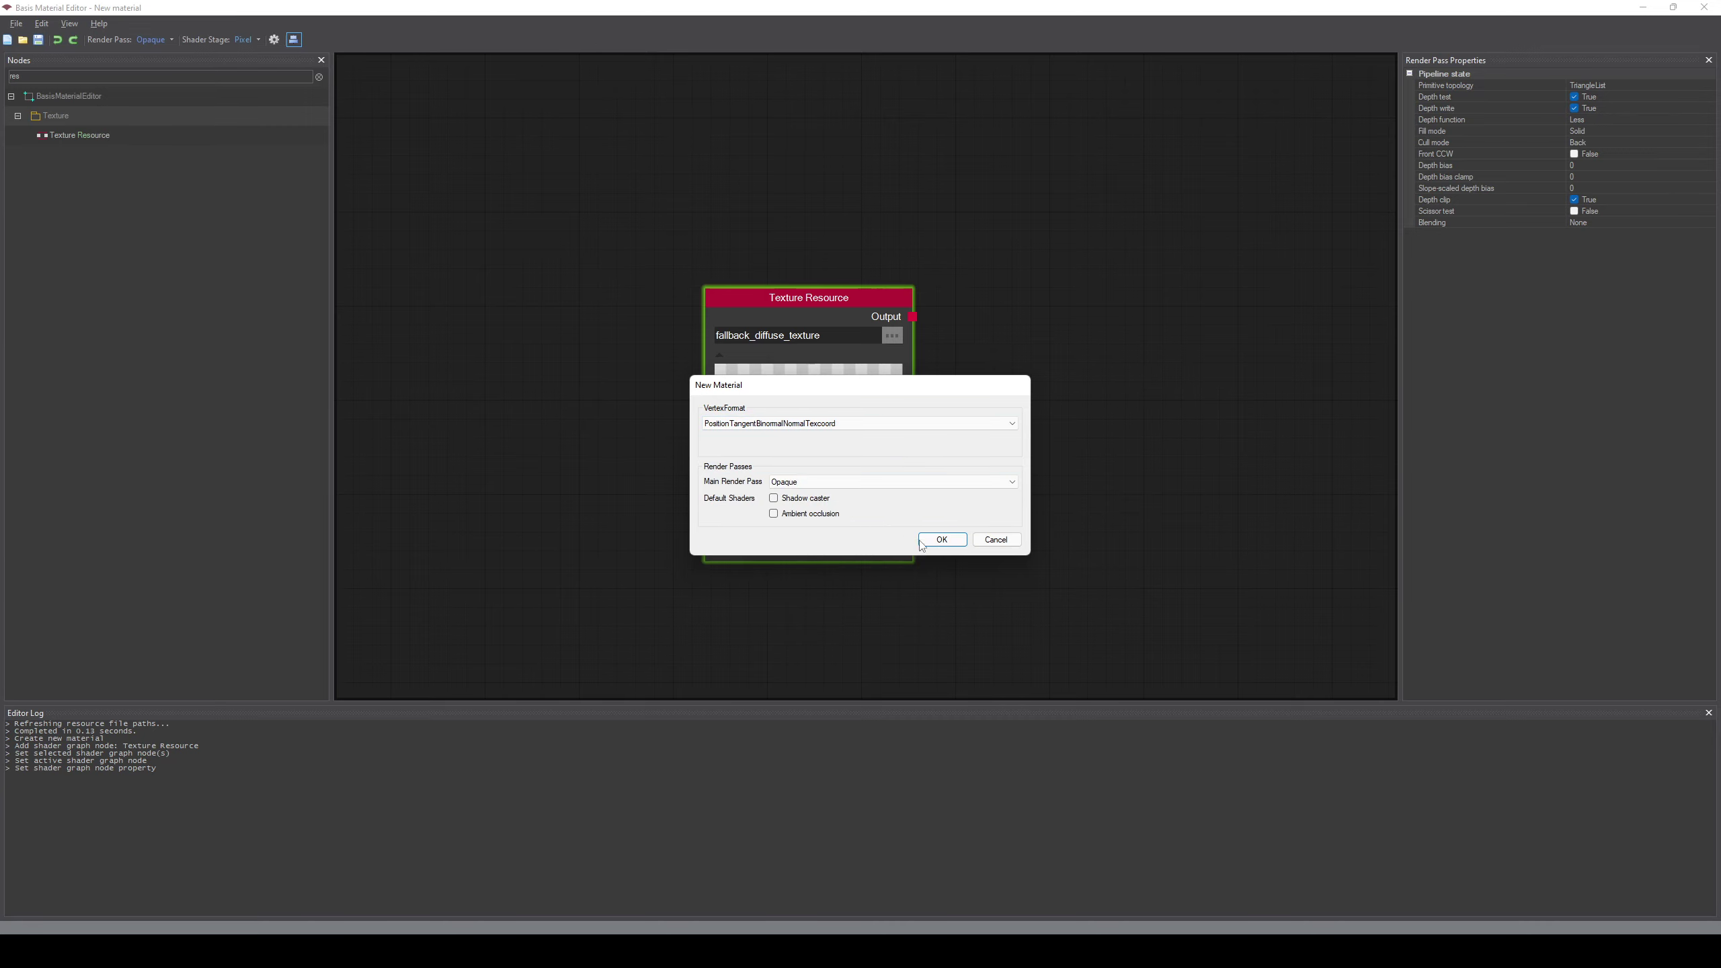
pyautogui.click(938, 539)
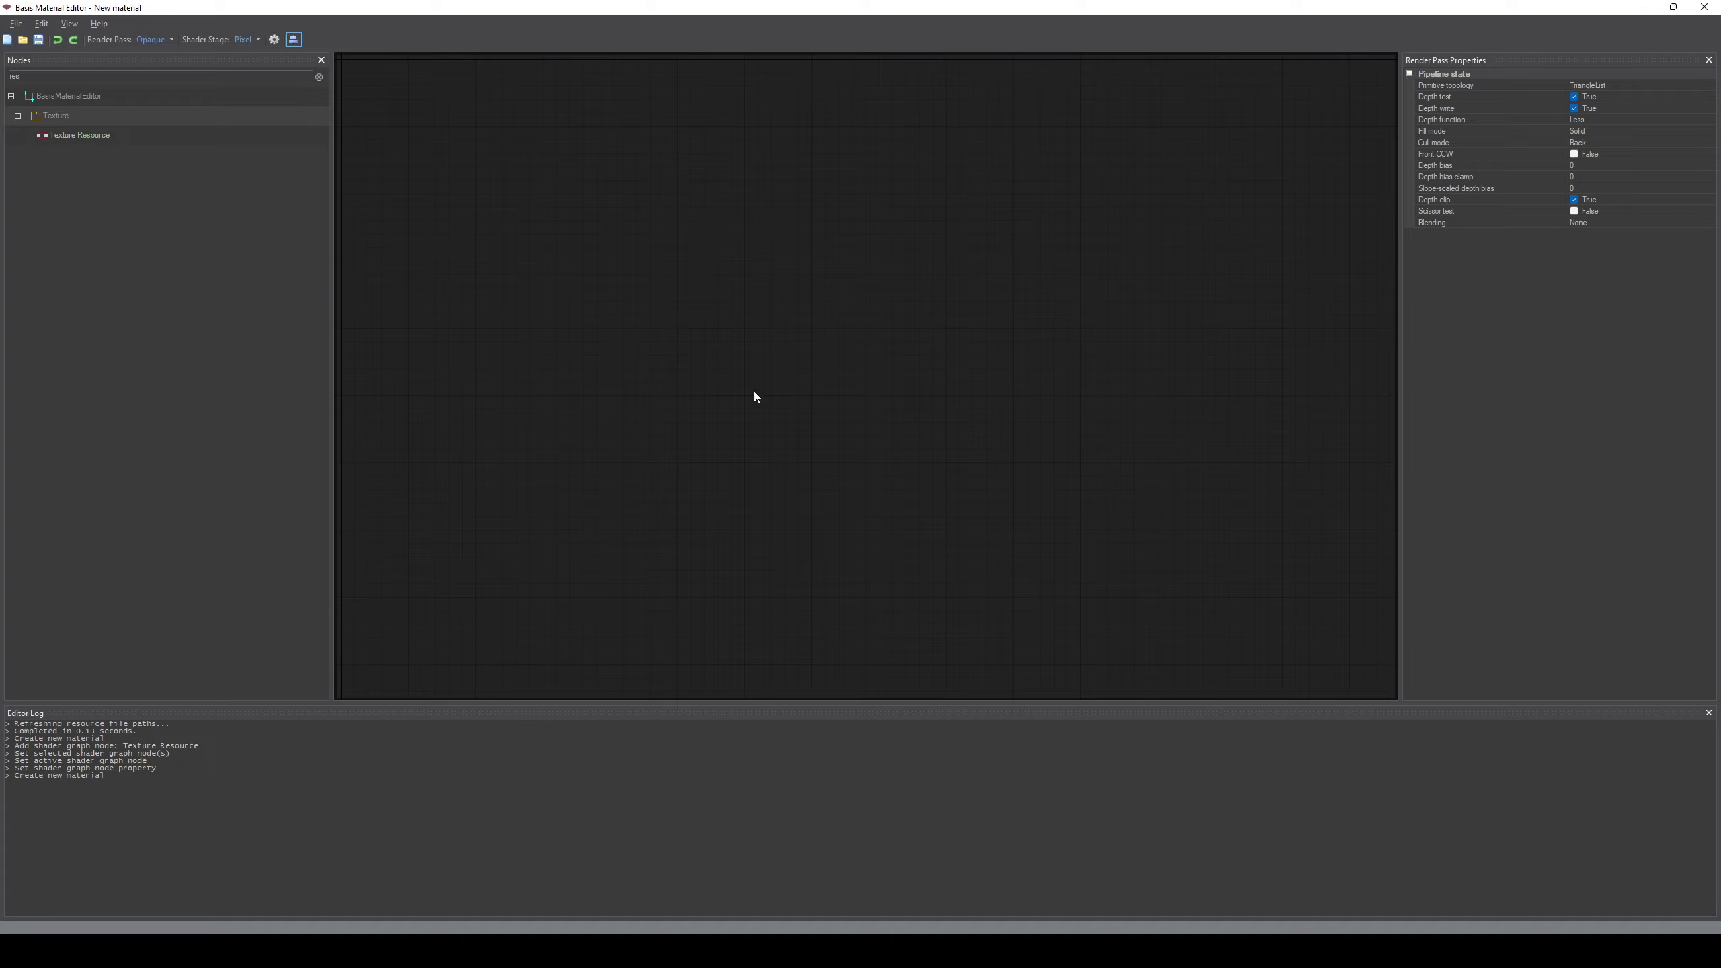
# Save the material as wheel in the basis_data\slidedata\workFolderRoot\objects\vehicles\car2 folder
pyautogui.hotkey('ctrl', 's')
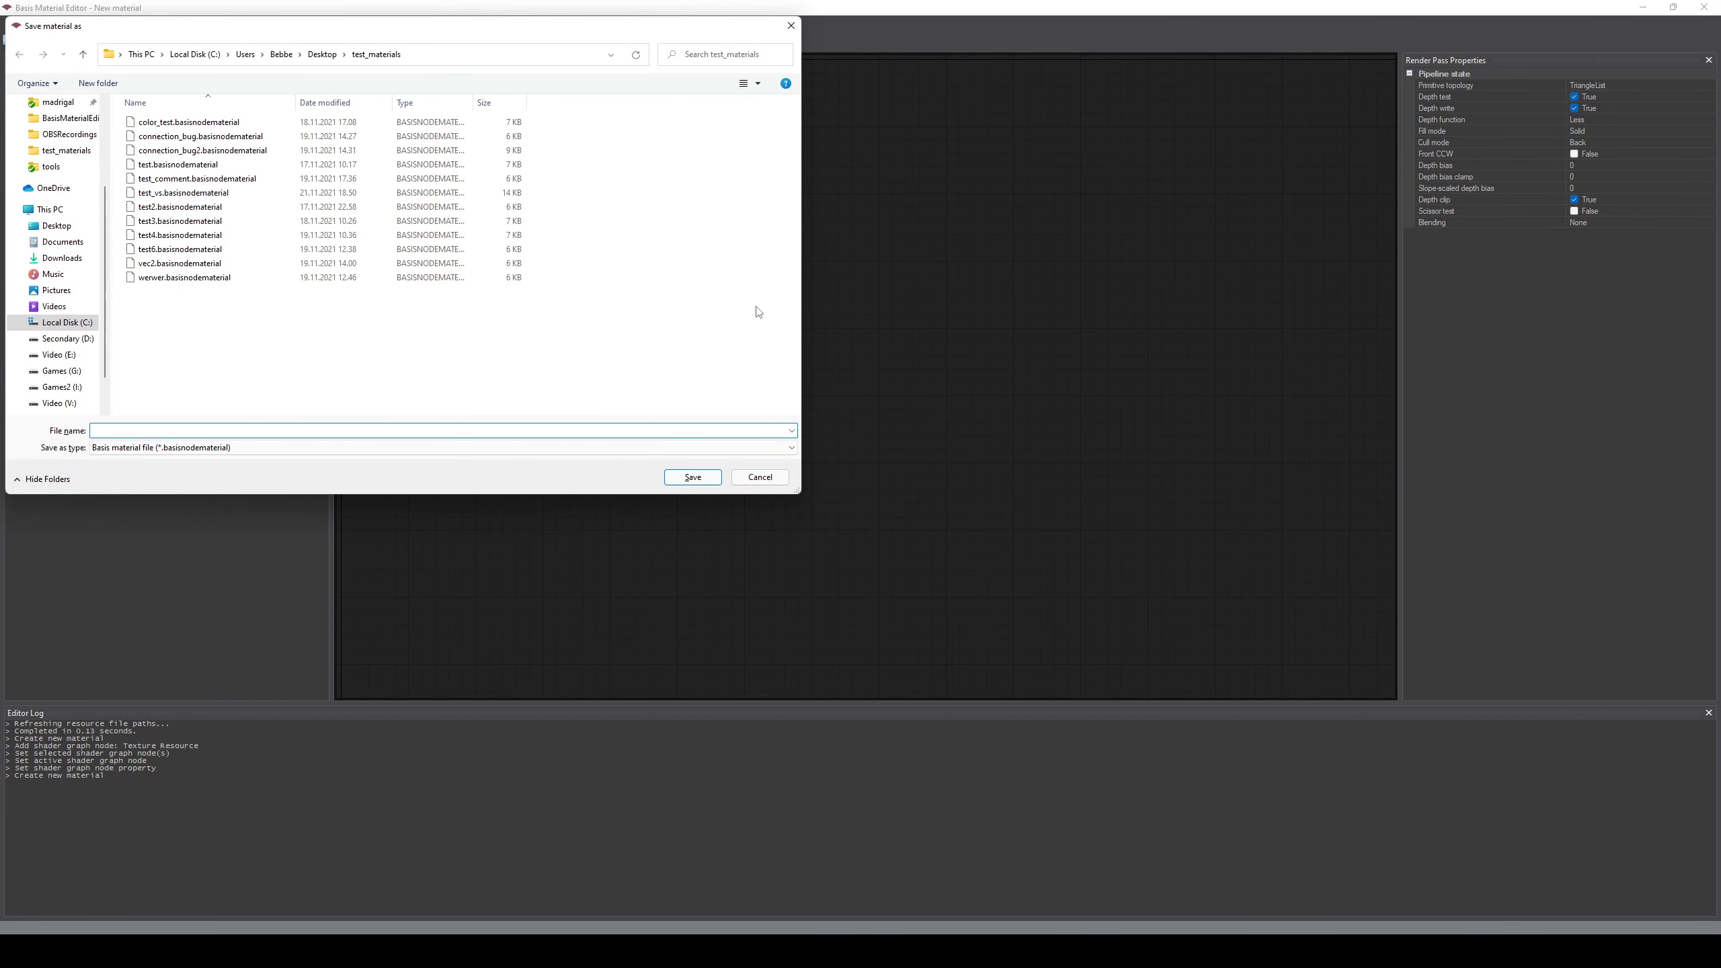
pyautogui.scroll(3, 65, 155)
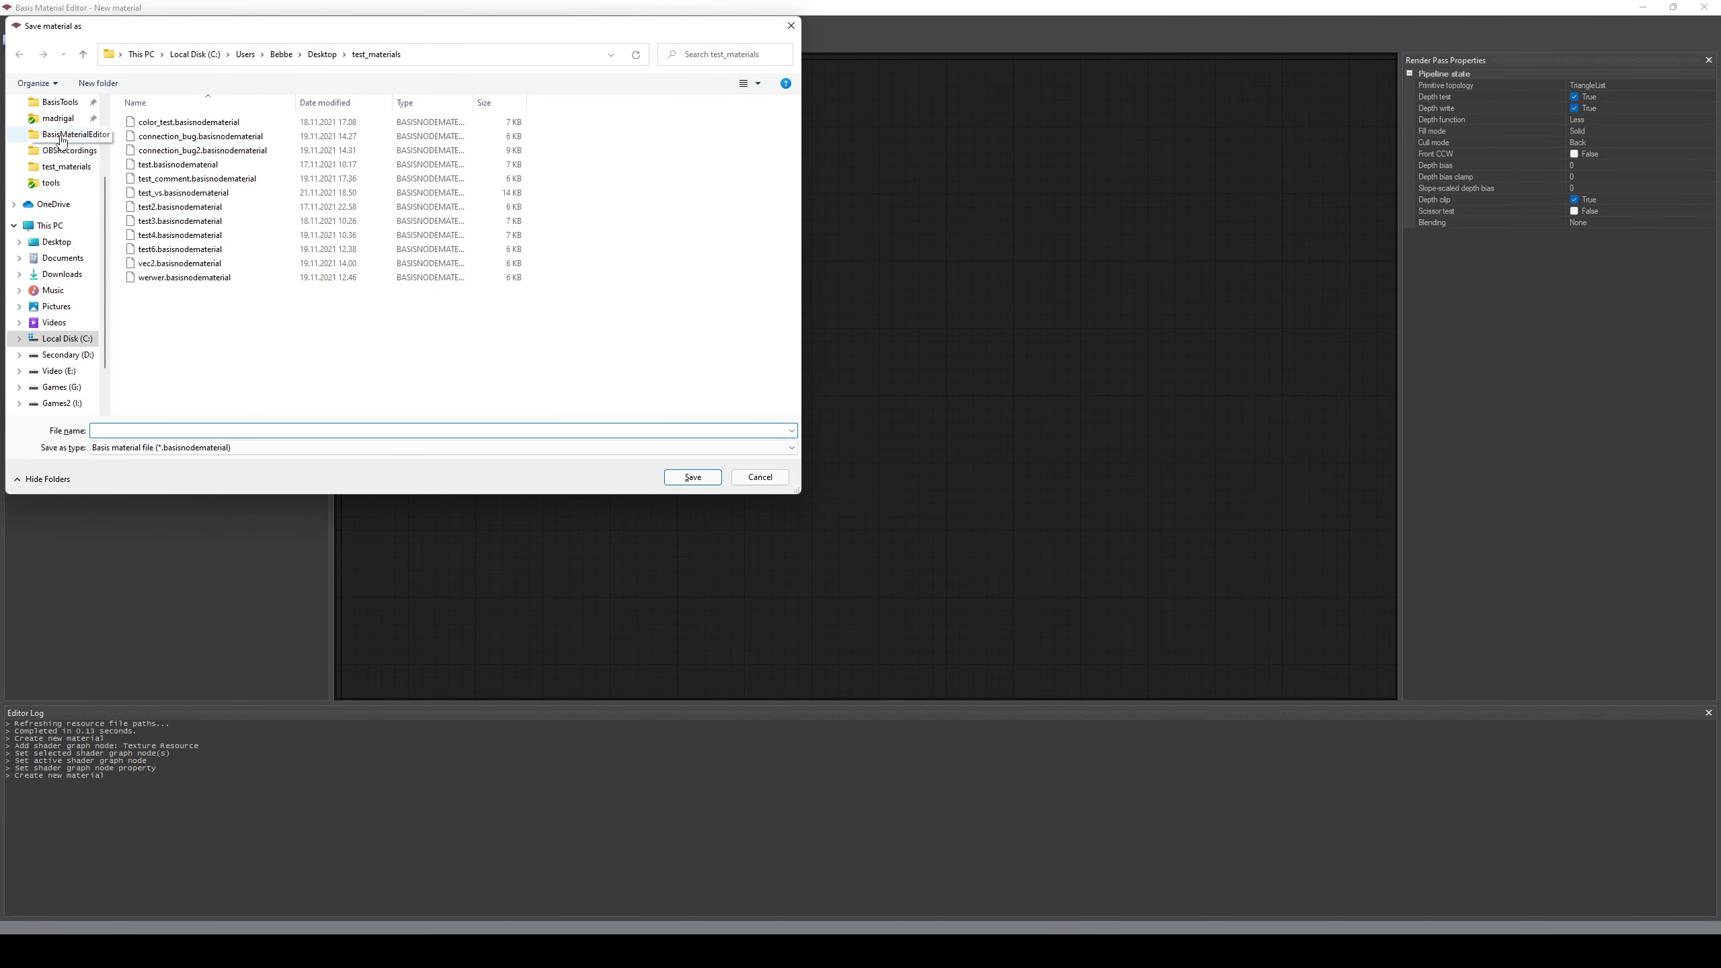
pyautogui.click(60, 118)
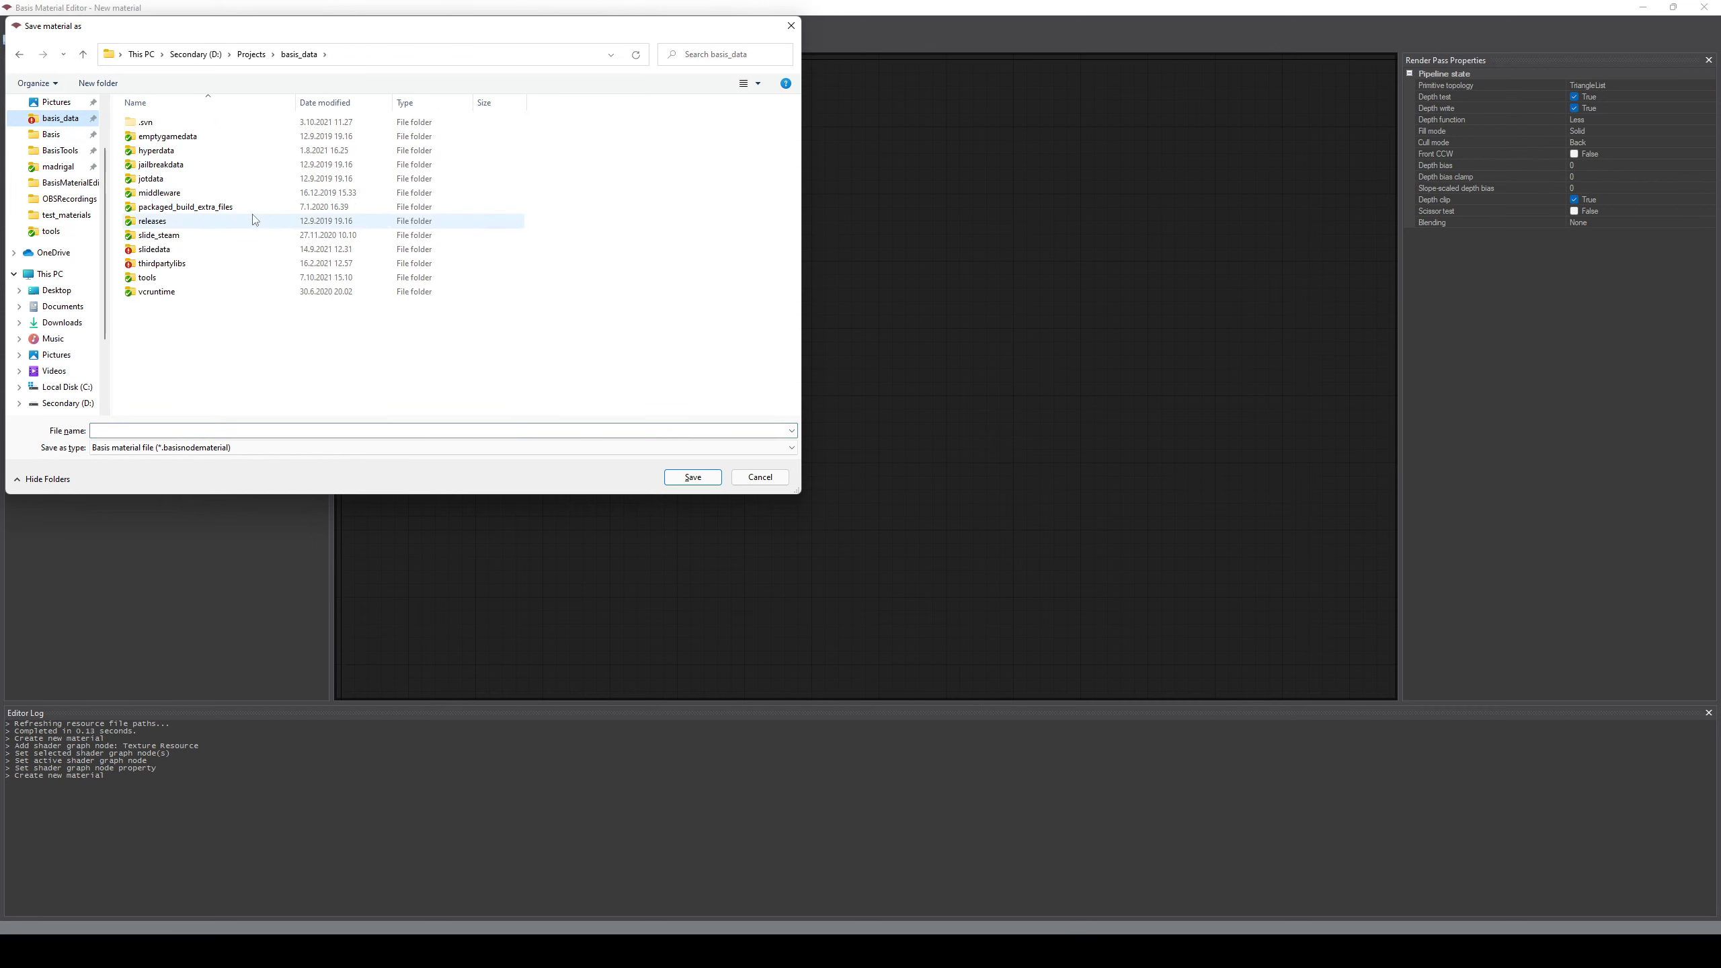
pyautogui.doubleClick(183, 251)
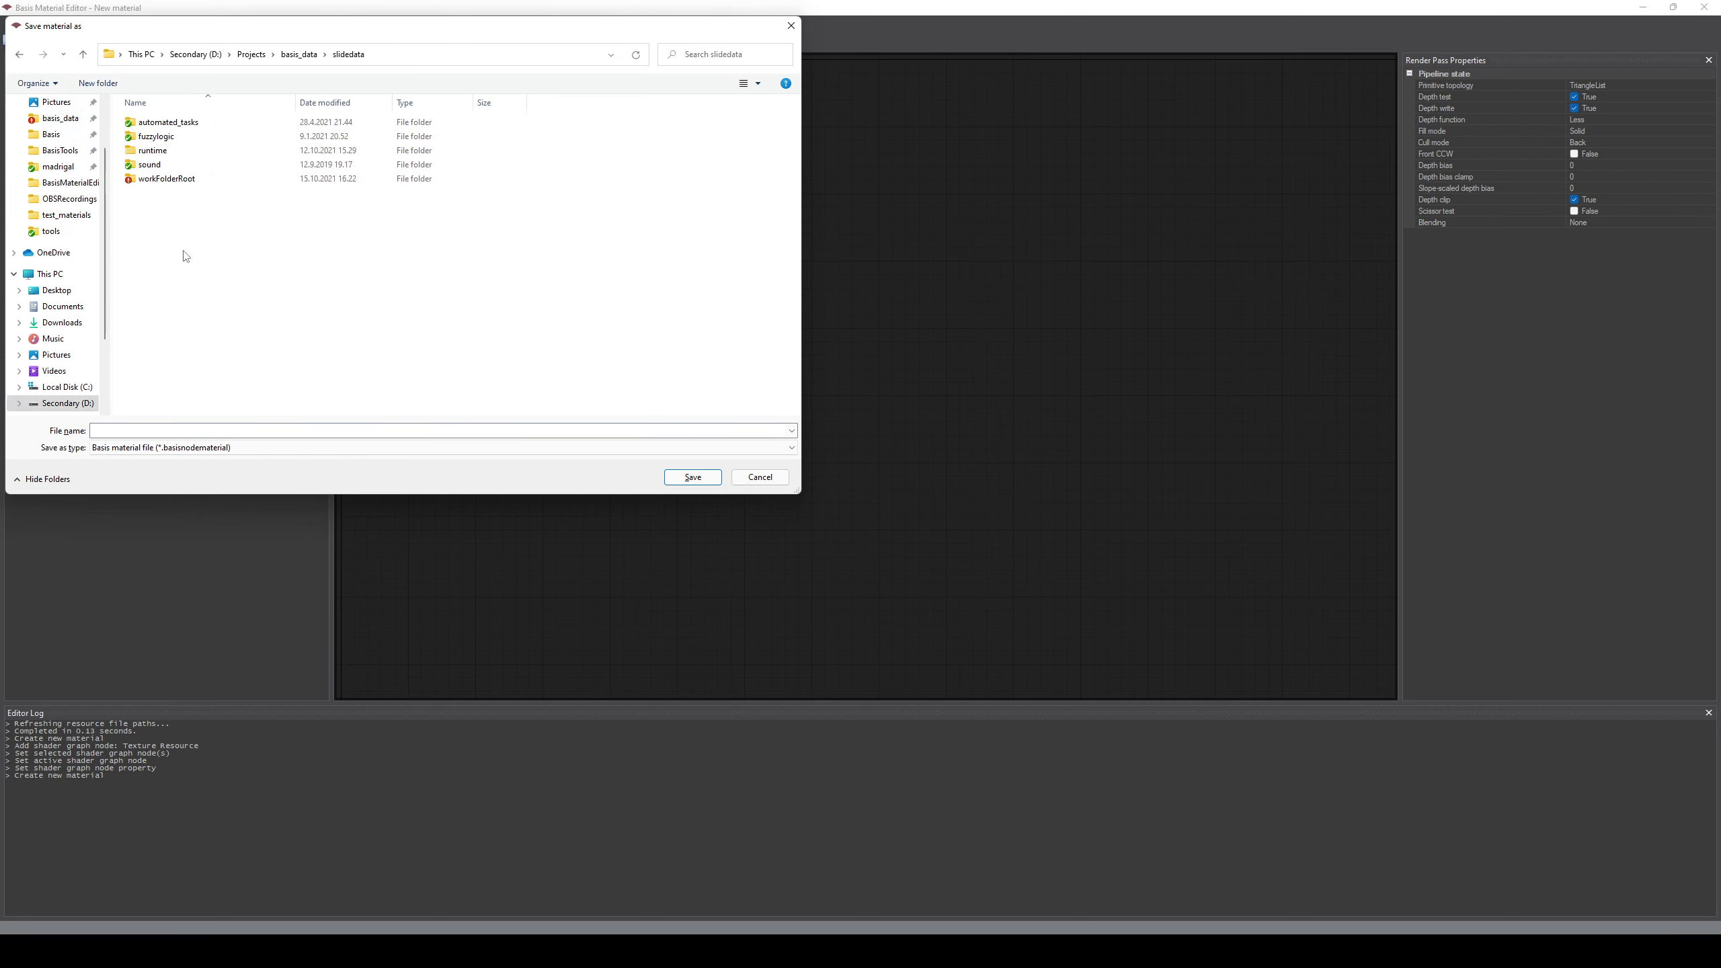
pyautogui.click(185, 182)
pyautogui.doubleClick(184, 183)
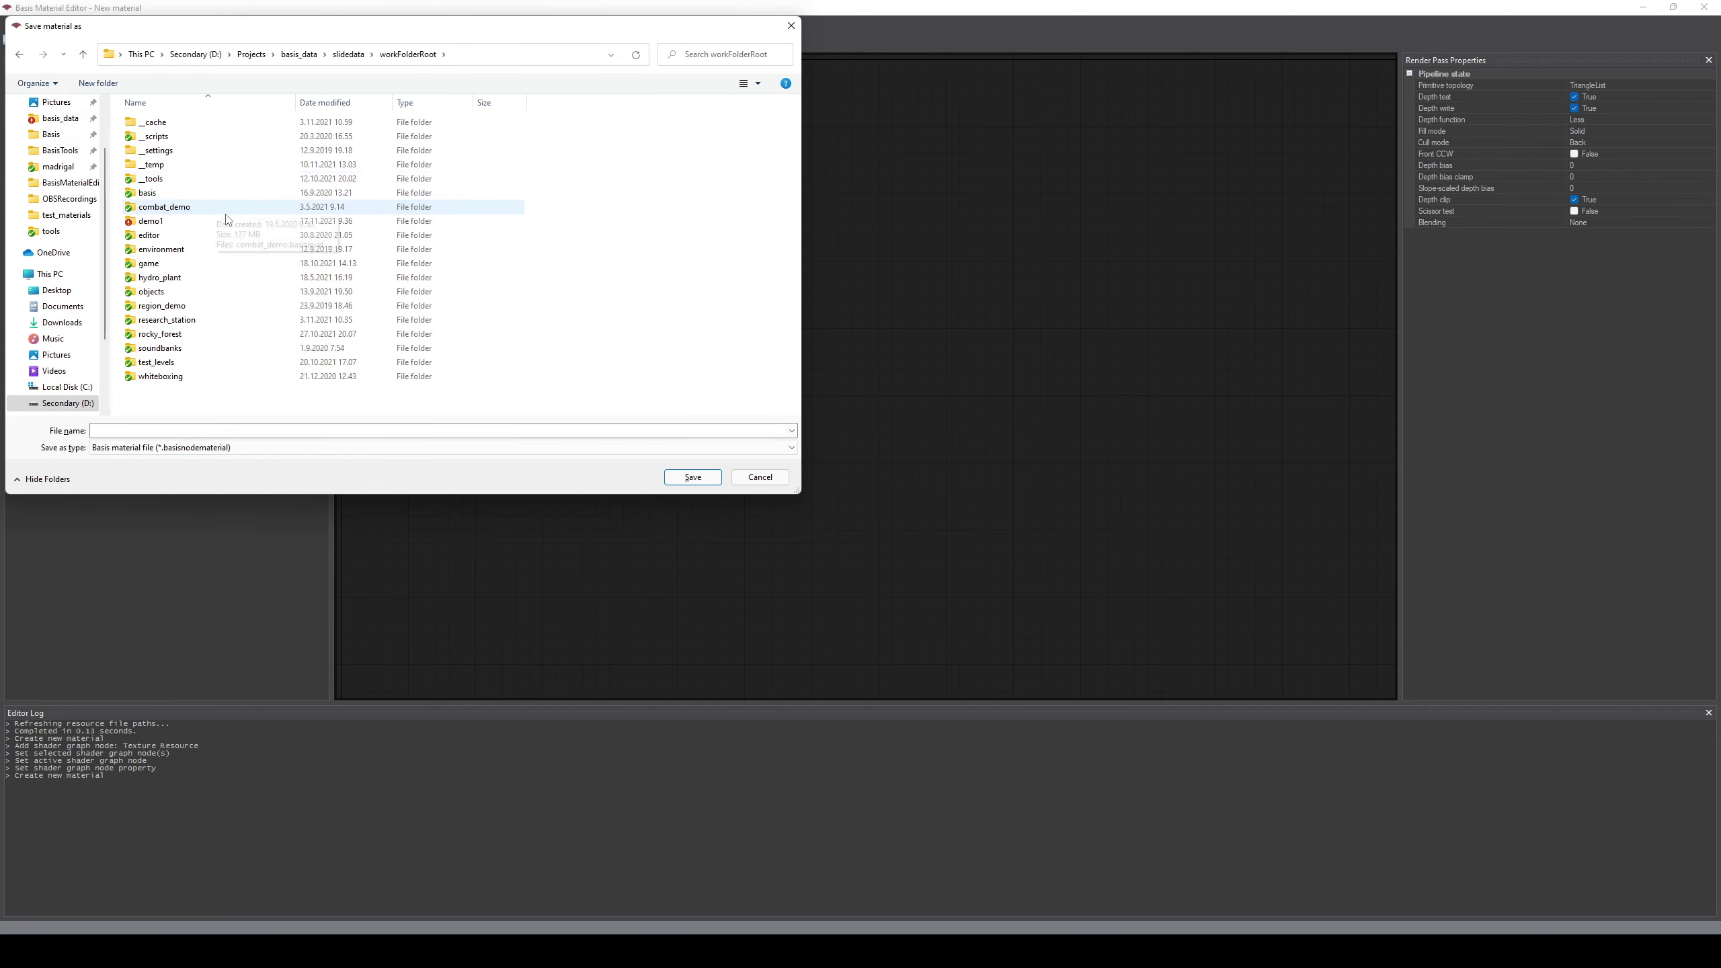
pyautogui.doubleClick(211, 292)
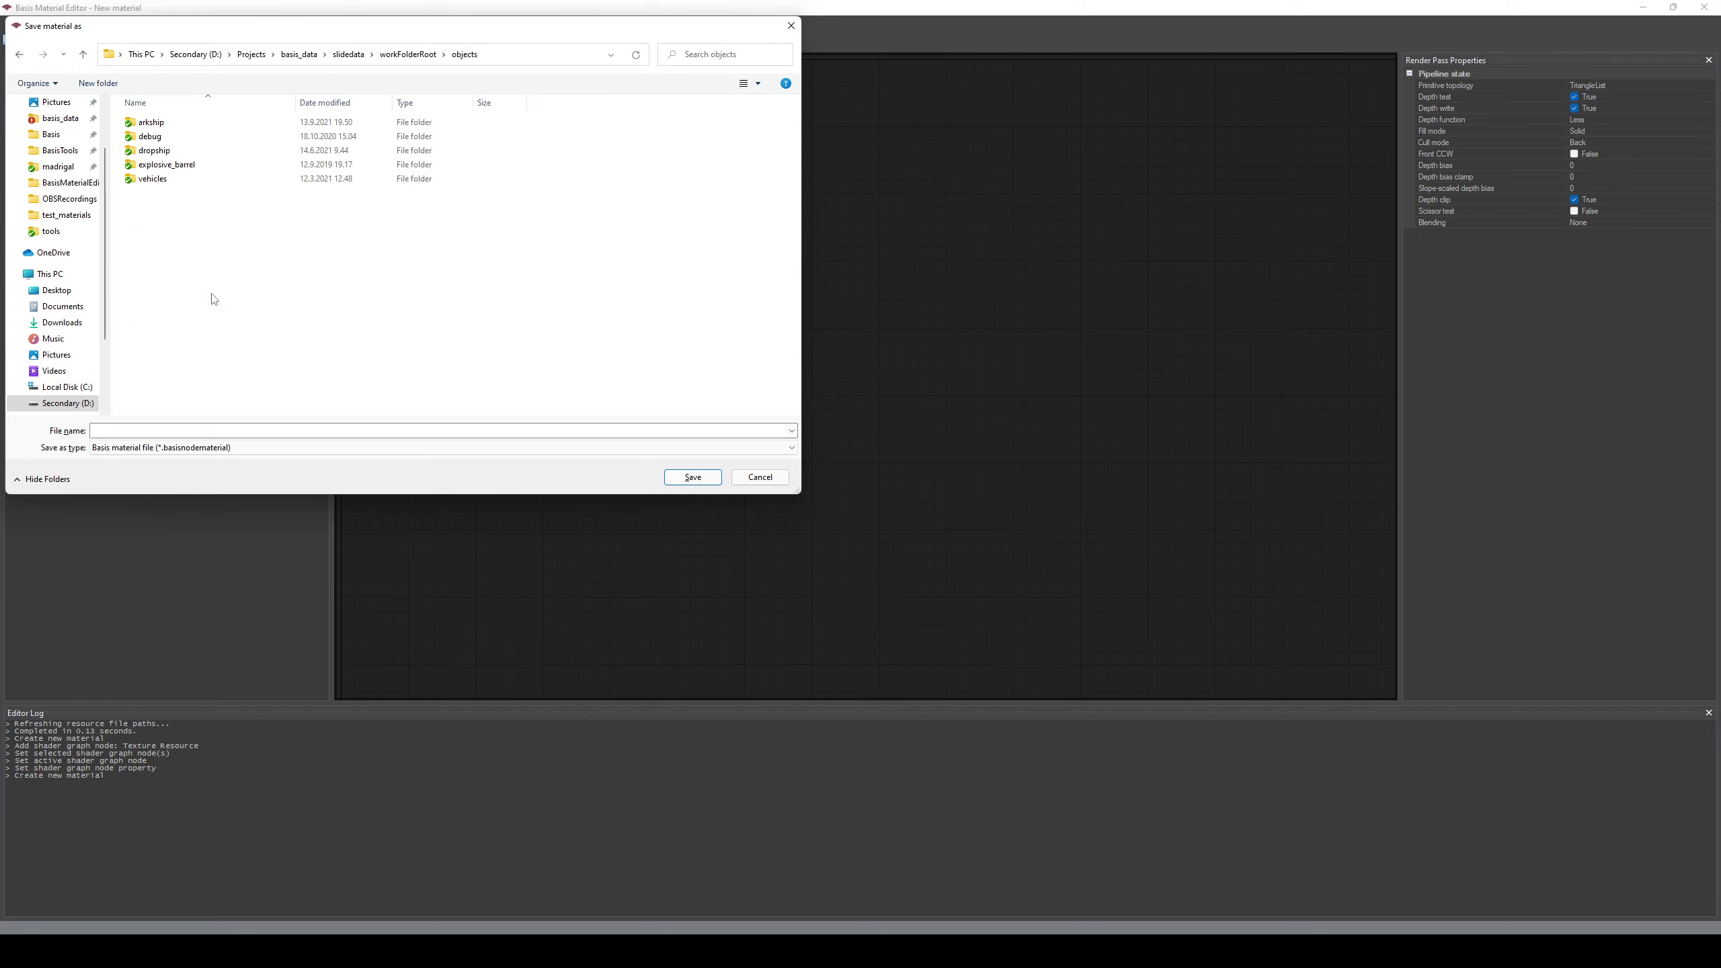
pyautogui.click(199, 180)
pyautogui.doubleClick(199, 179)
pyautogui.doubleClick(194, 138)
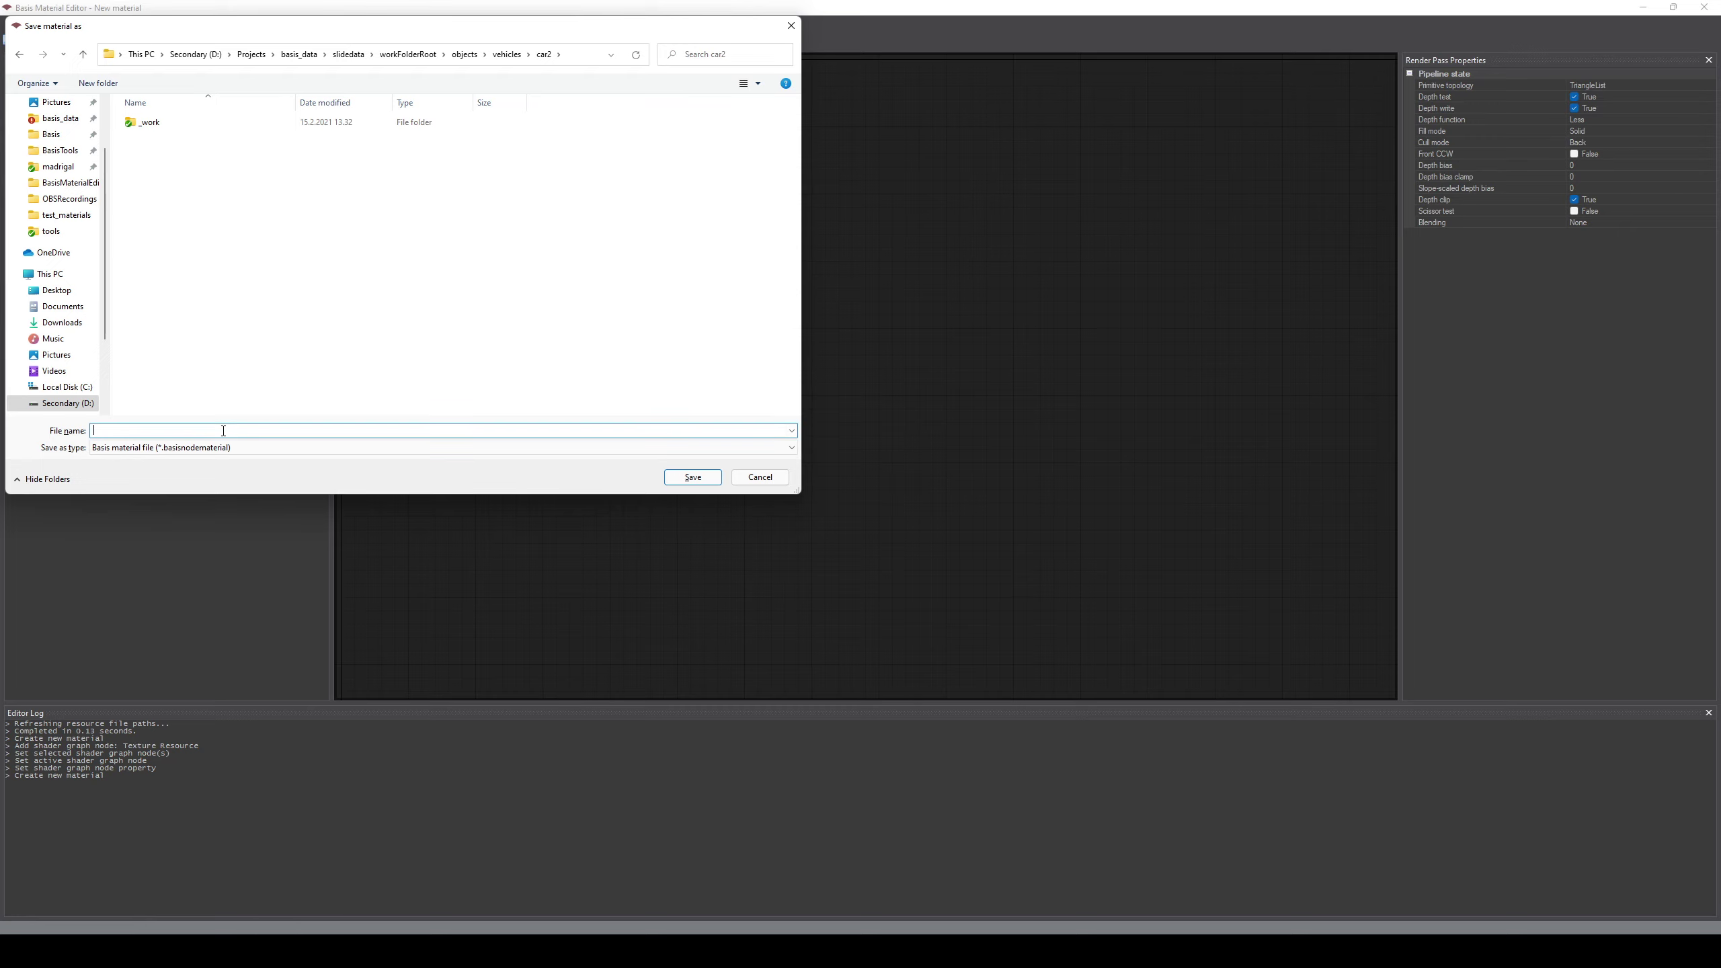
pyautogui.write('wheel')
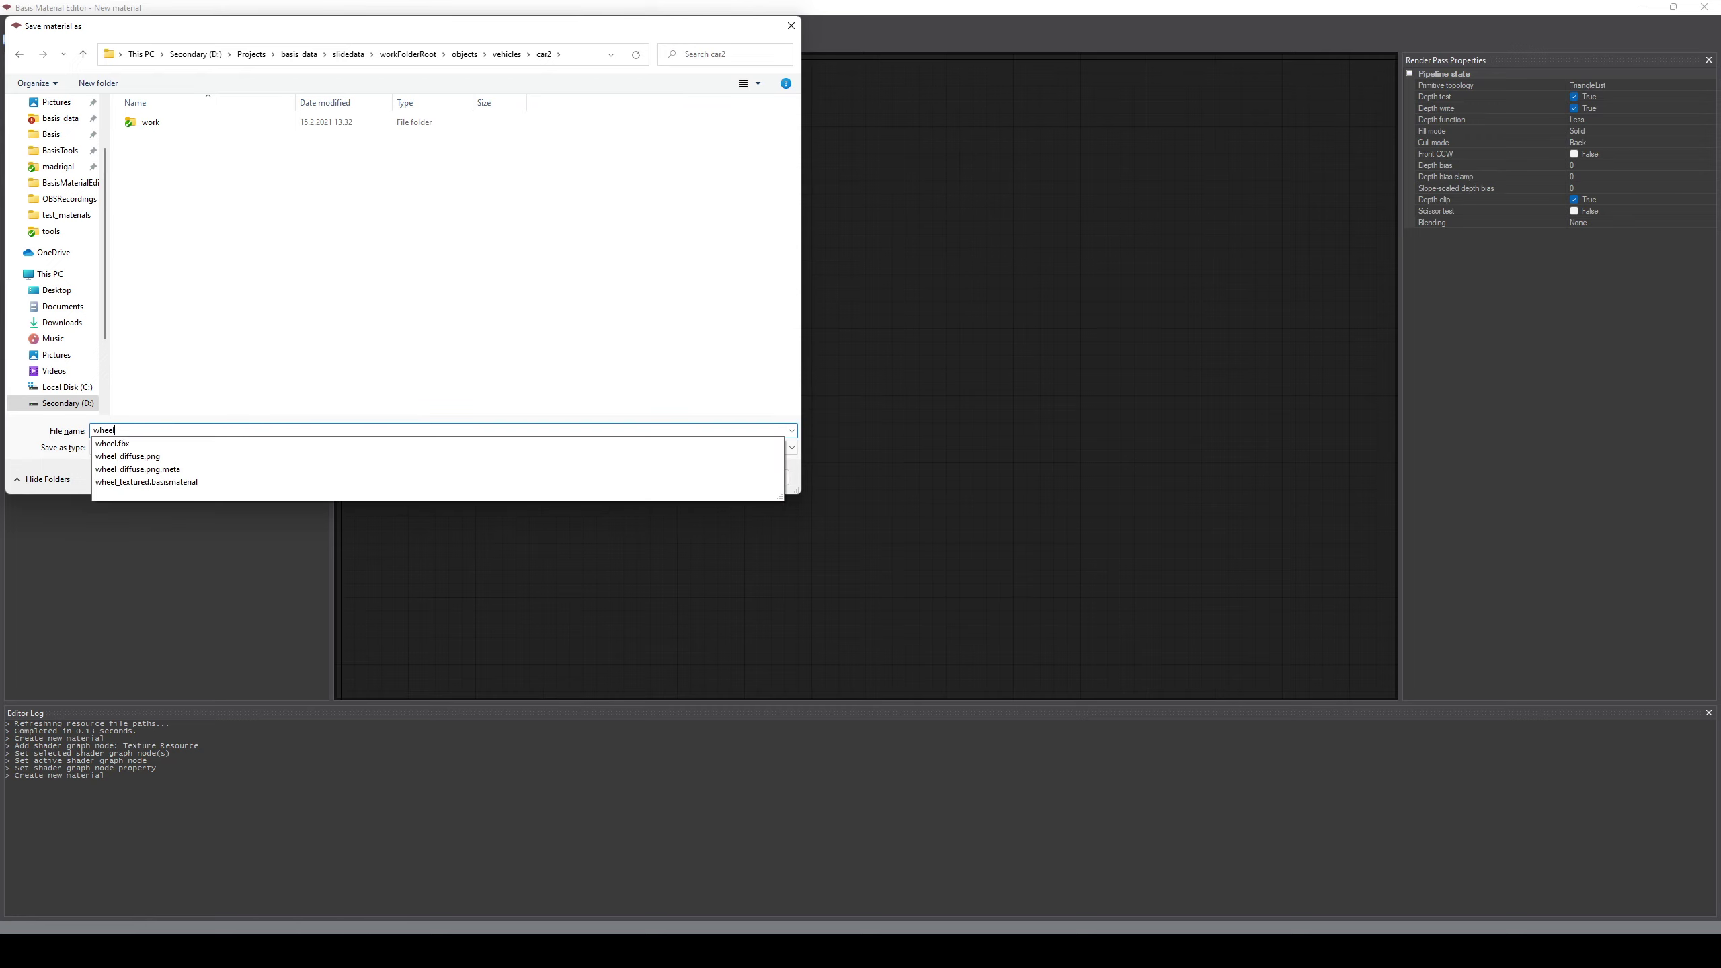
pyautogui.press('Return')
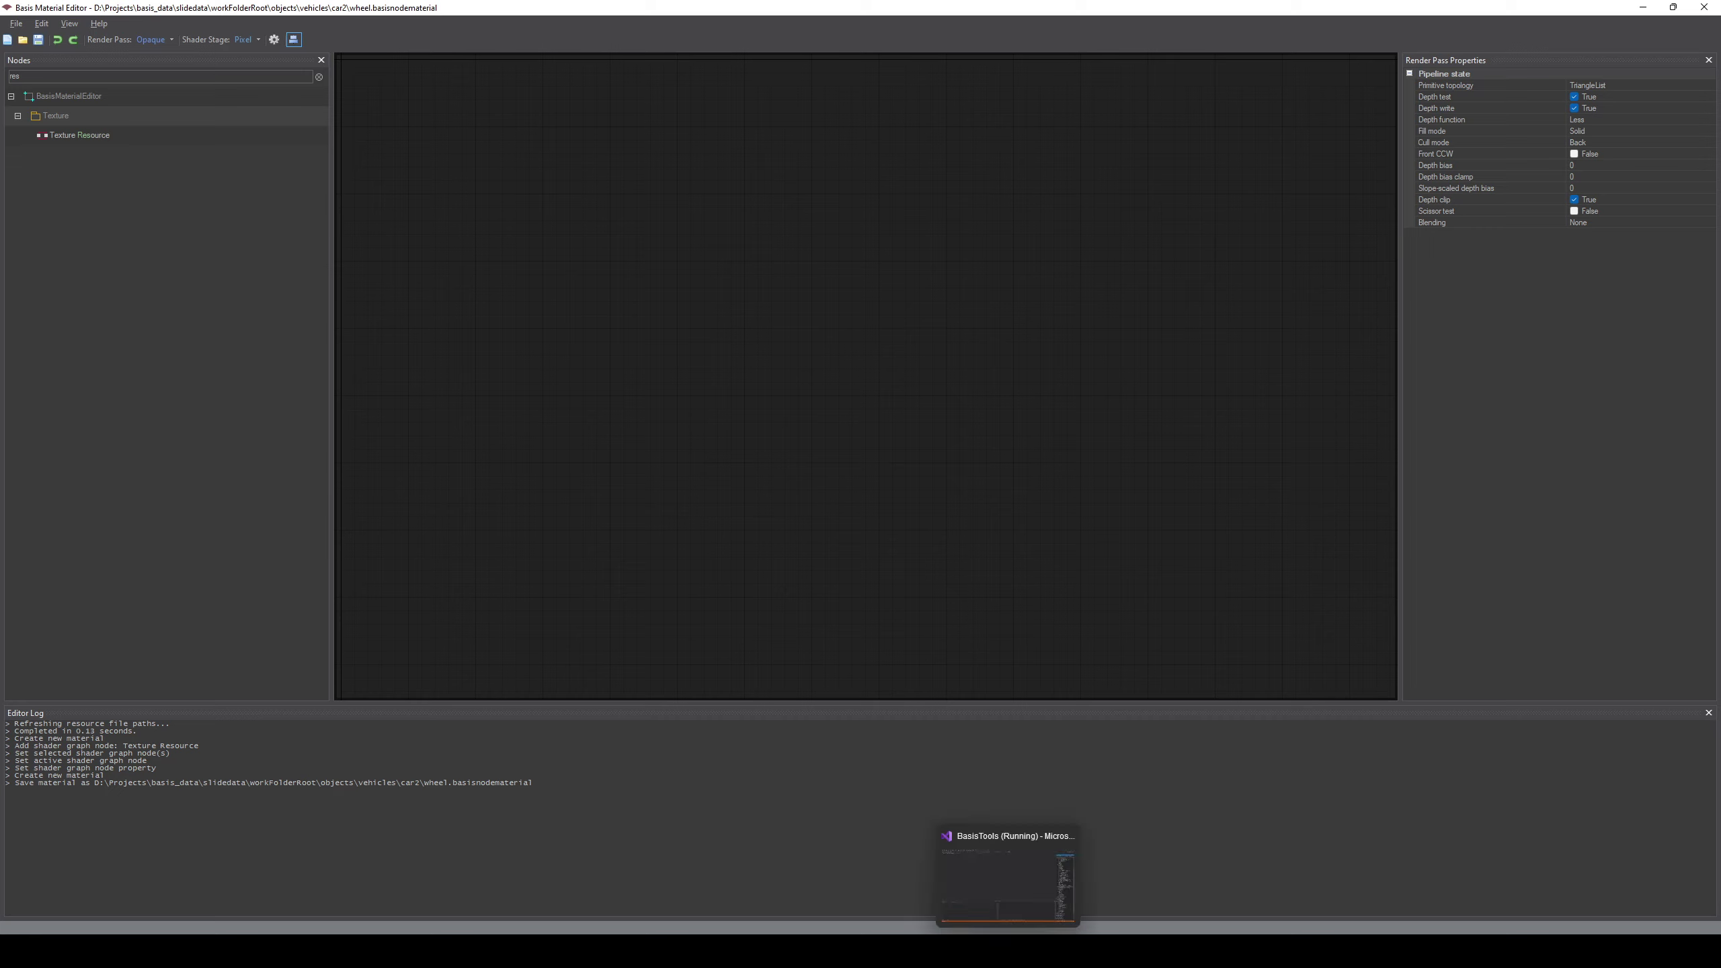
# Switch to Basis Asset Browser, examine the wheel blueprint's material path and the previewed wheel, and return to the material editor
pyautogui.click(1008, 951)
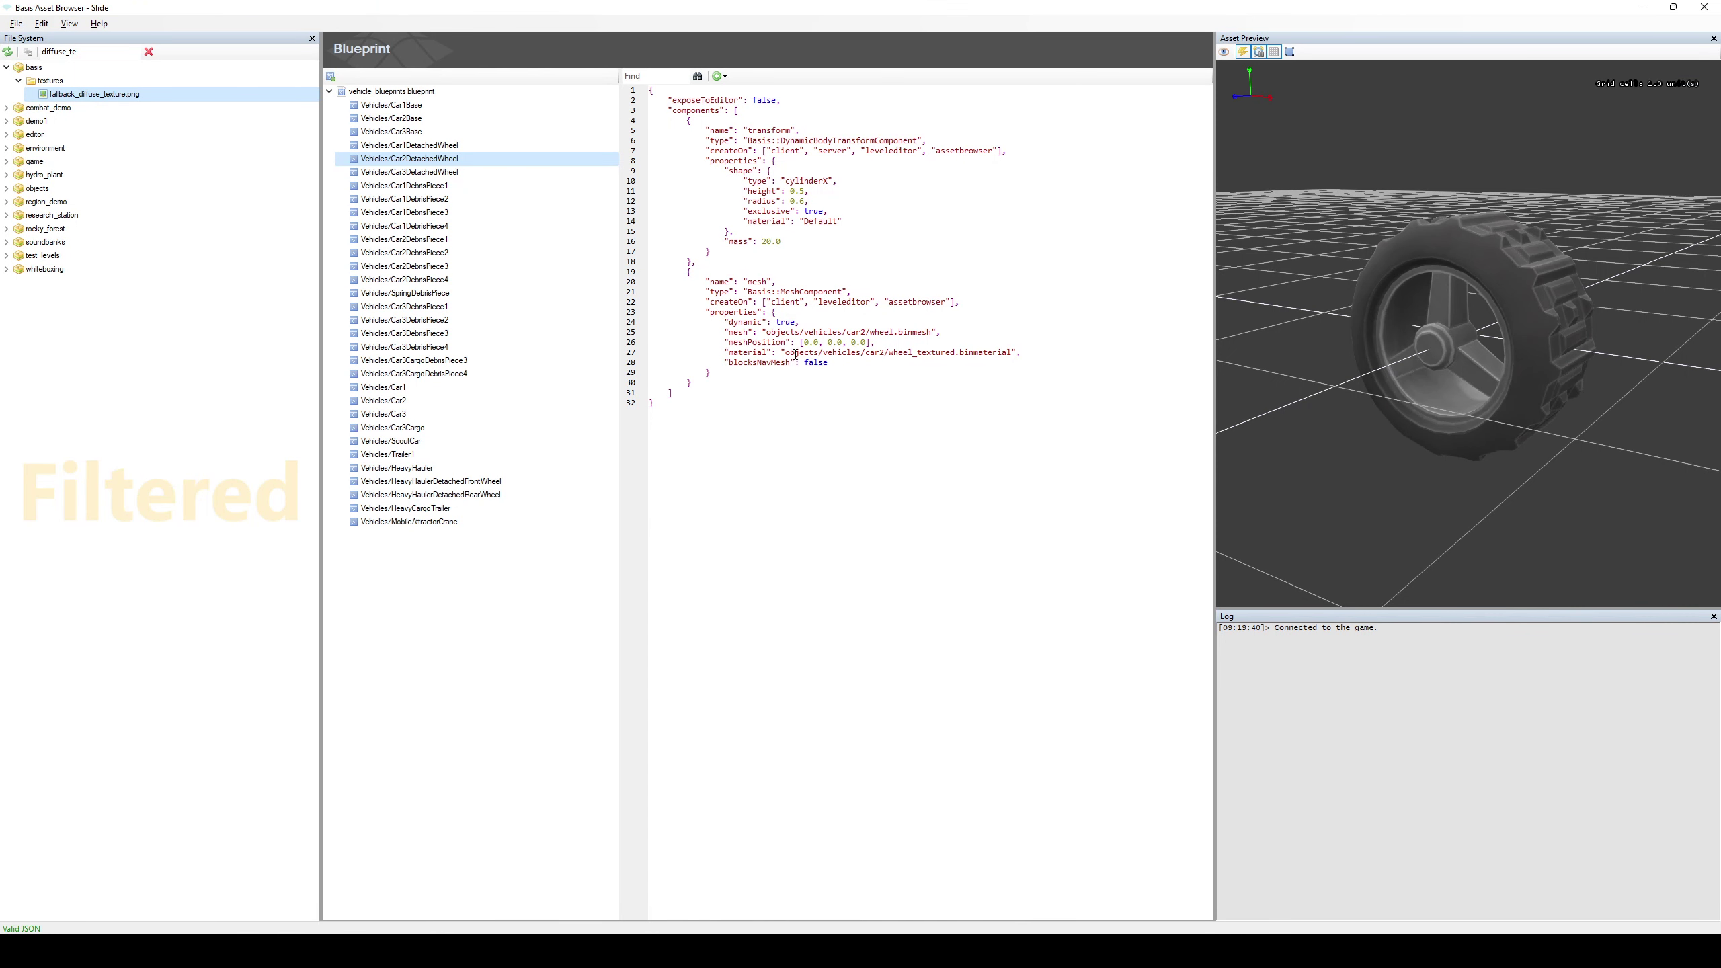
pyautogui.moveTo(785, 352); pyautogui.dragTo(1021, 351)
pyautogui.click(996, 380)
pyautogui.moveTo(914, 353); pyautogui.dragTo(955, 353)
pyautogui.moveTo(1462, 369)
pyautogui.mouseDown(button='middle')
pyautogui.moveTo(1539, 448)
pyautogui.moveTo(1464, 379)
pyautogui.mouseUp(button='middle')
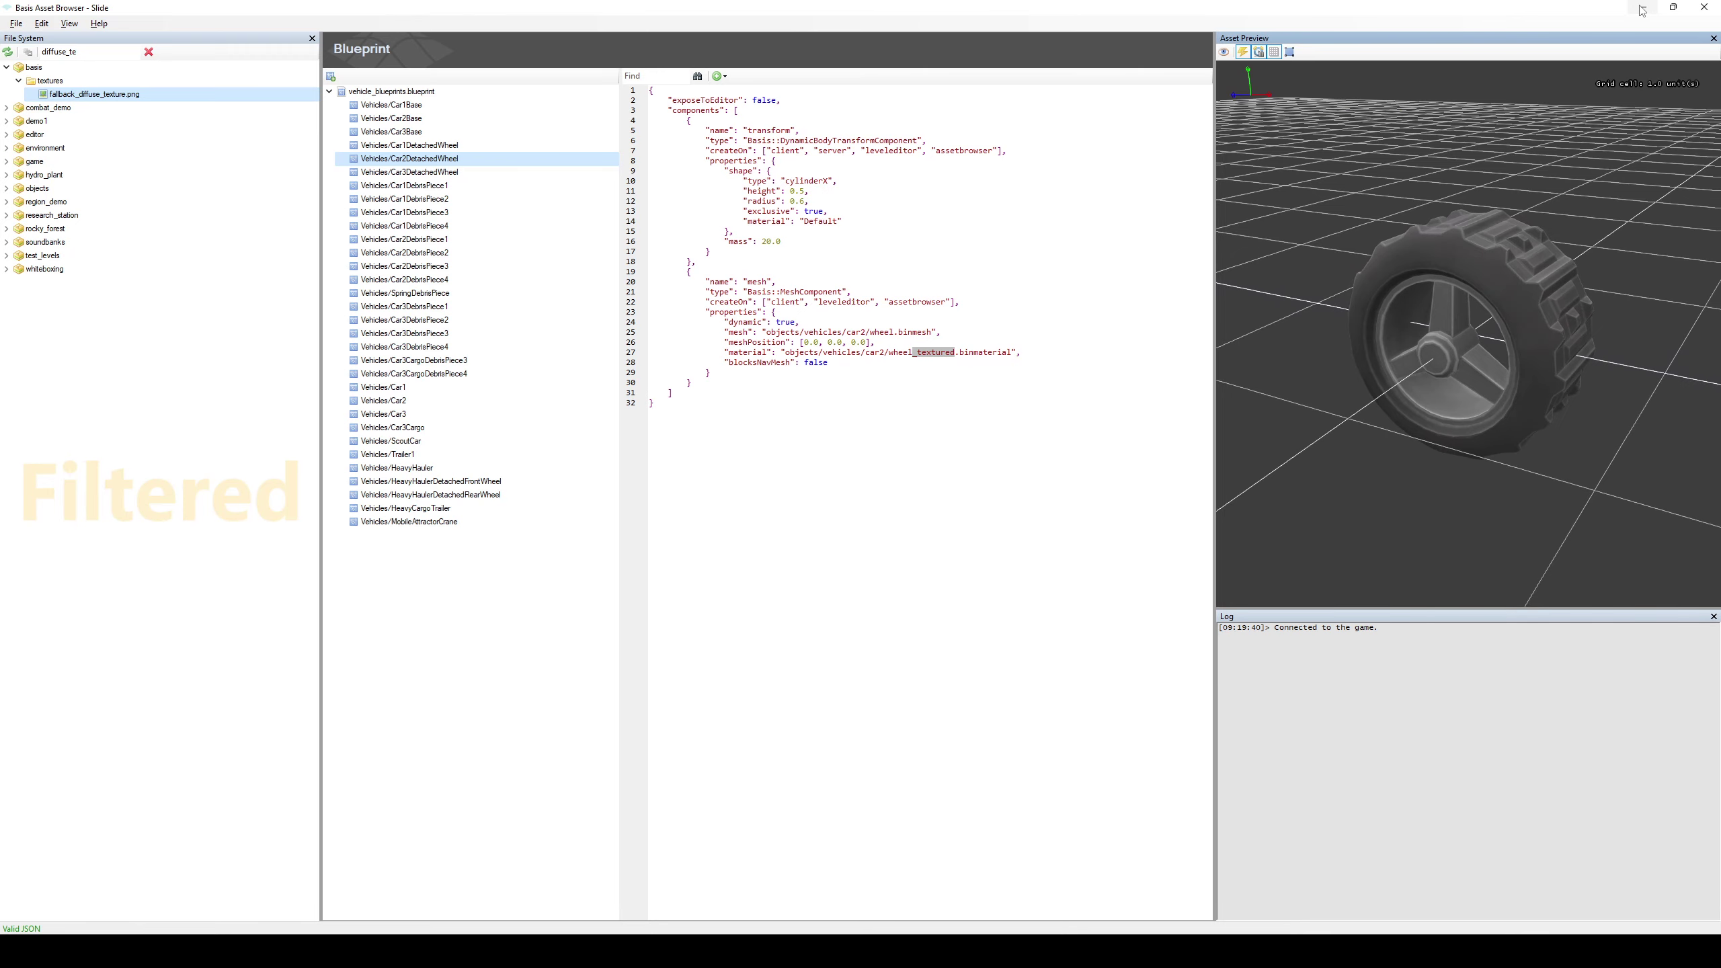
pyautogui.click(1643, 8)
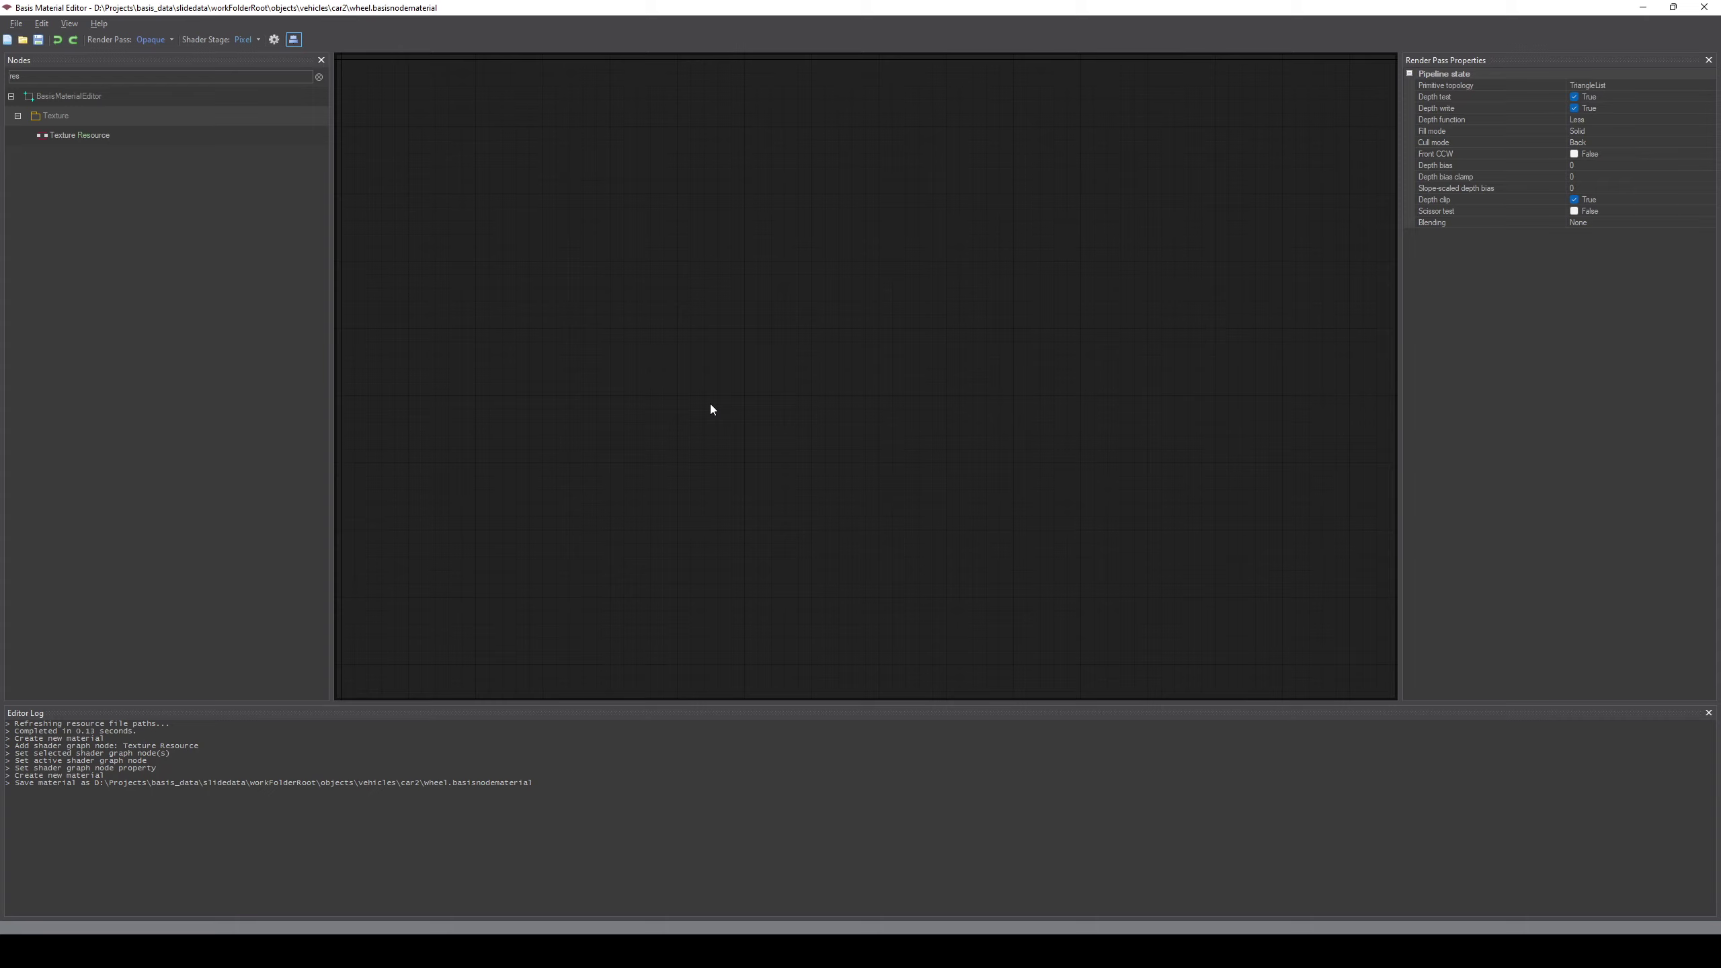
# Set the shader stage to Vertex and clear the search filter of the node list
pyautogui.click(258, 39)
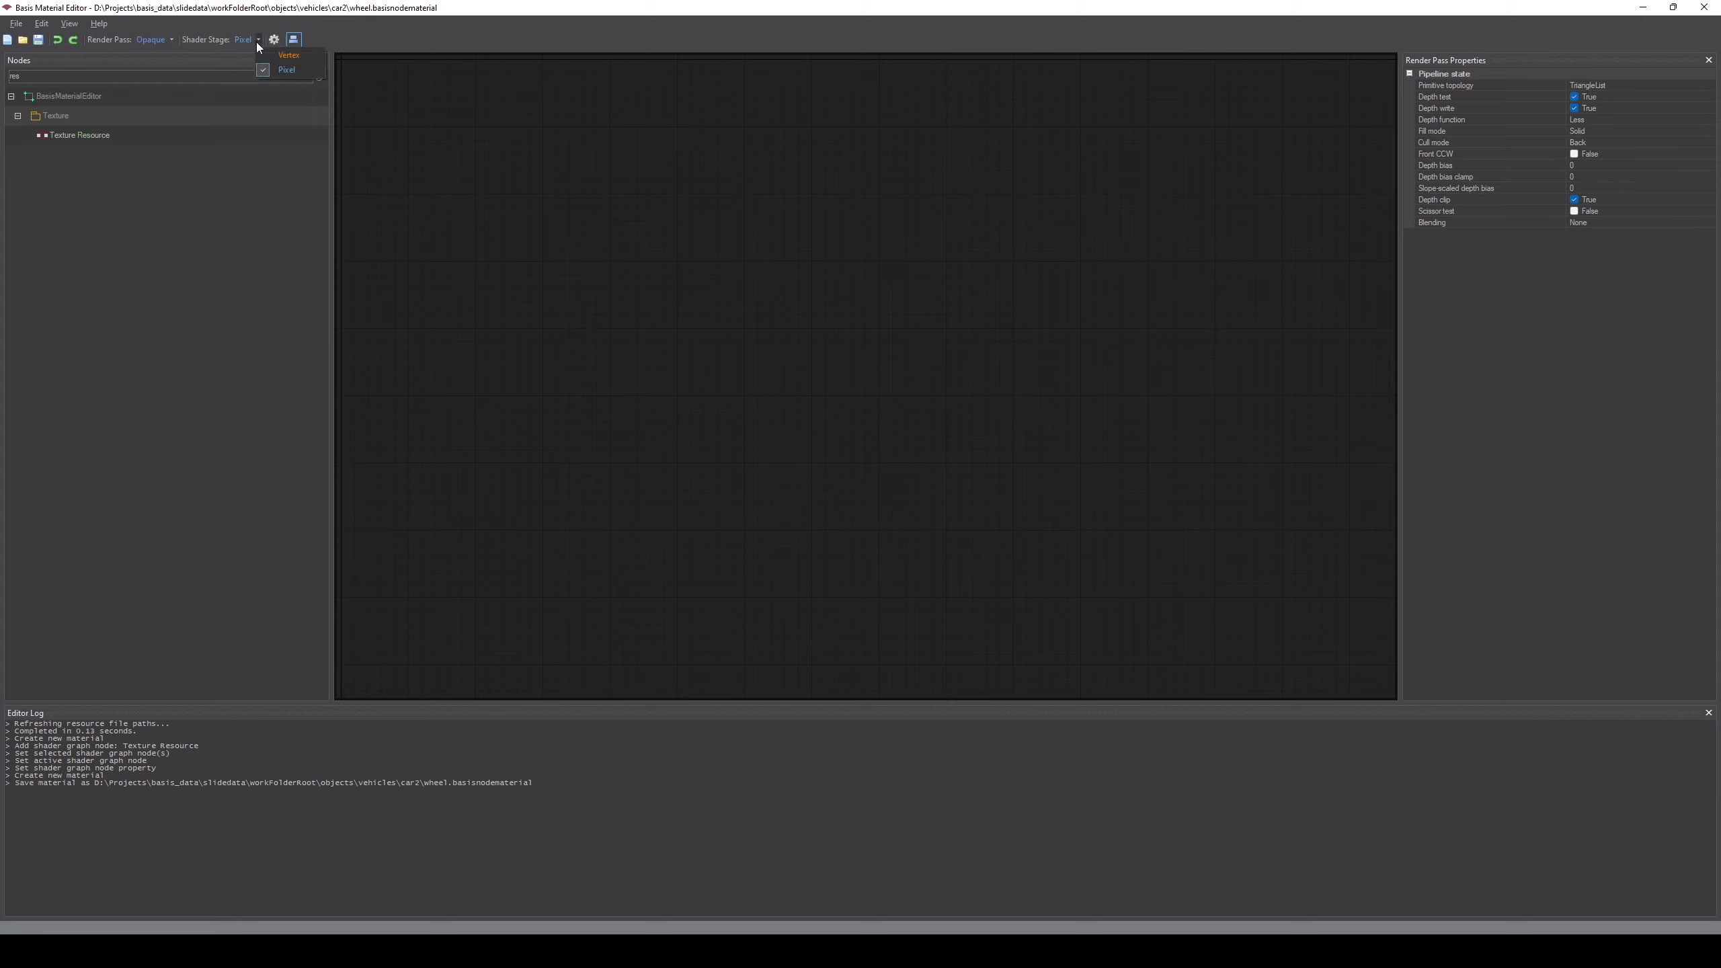
pyautogui.click(304, 57)
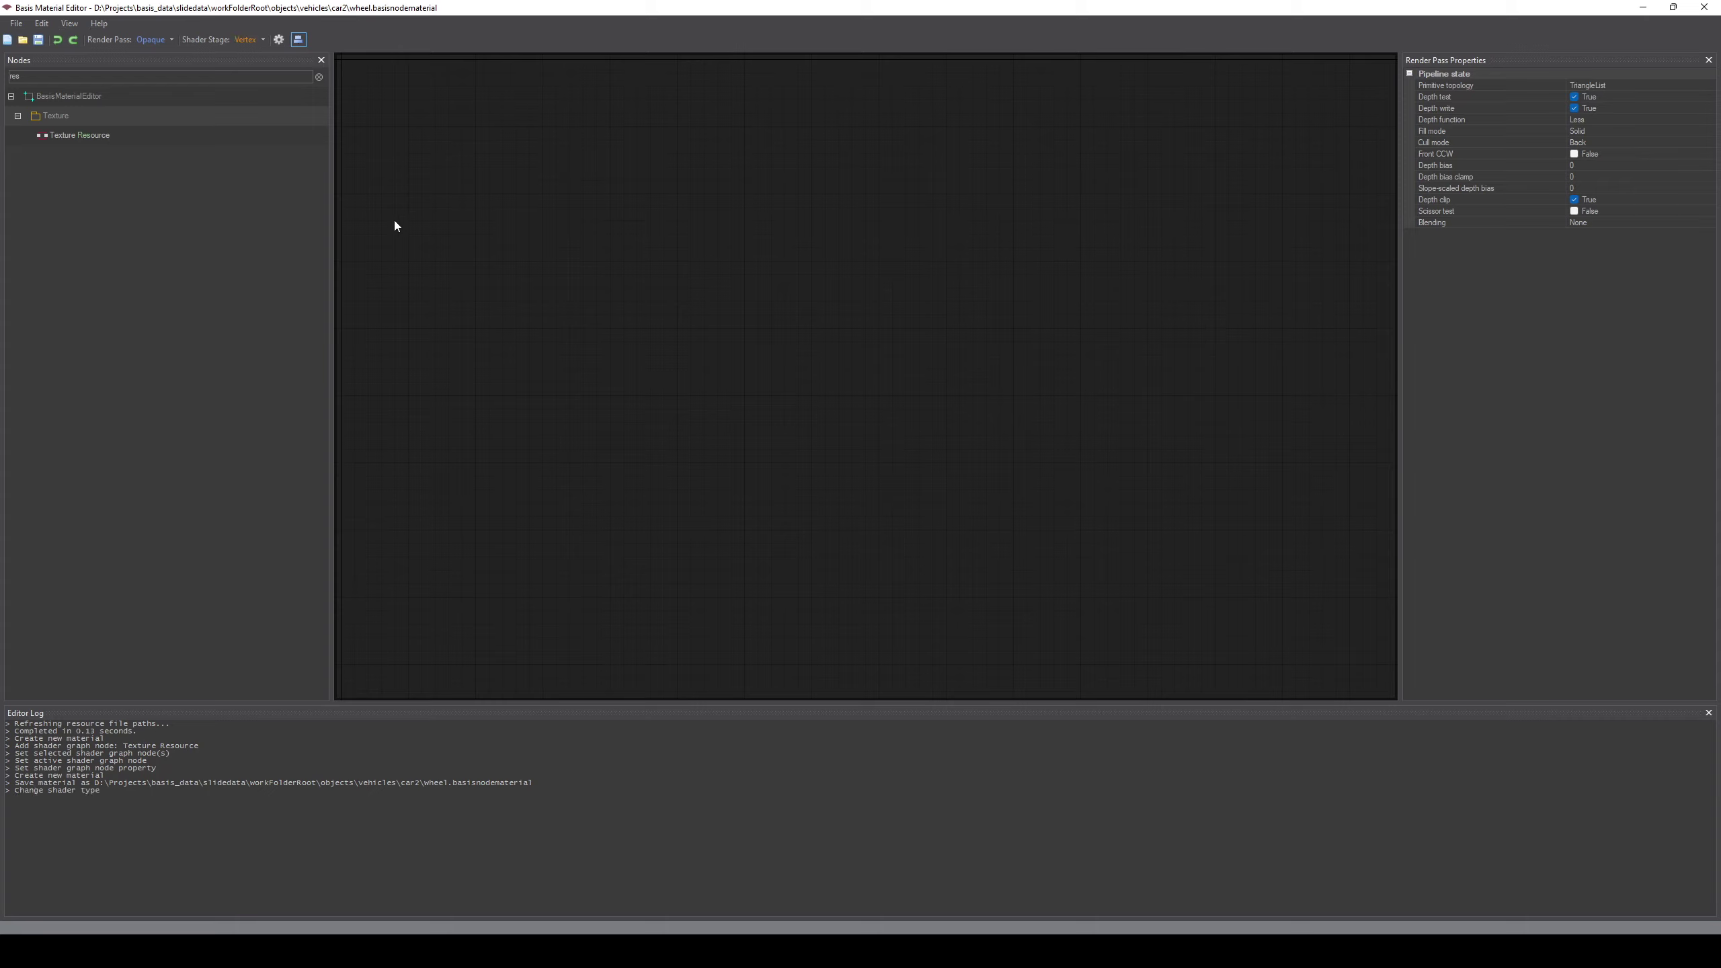
pyautogui.click(319, 76)
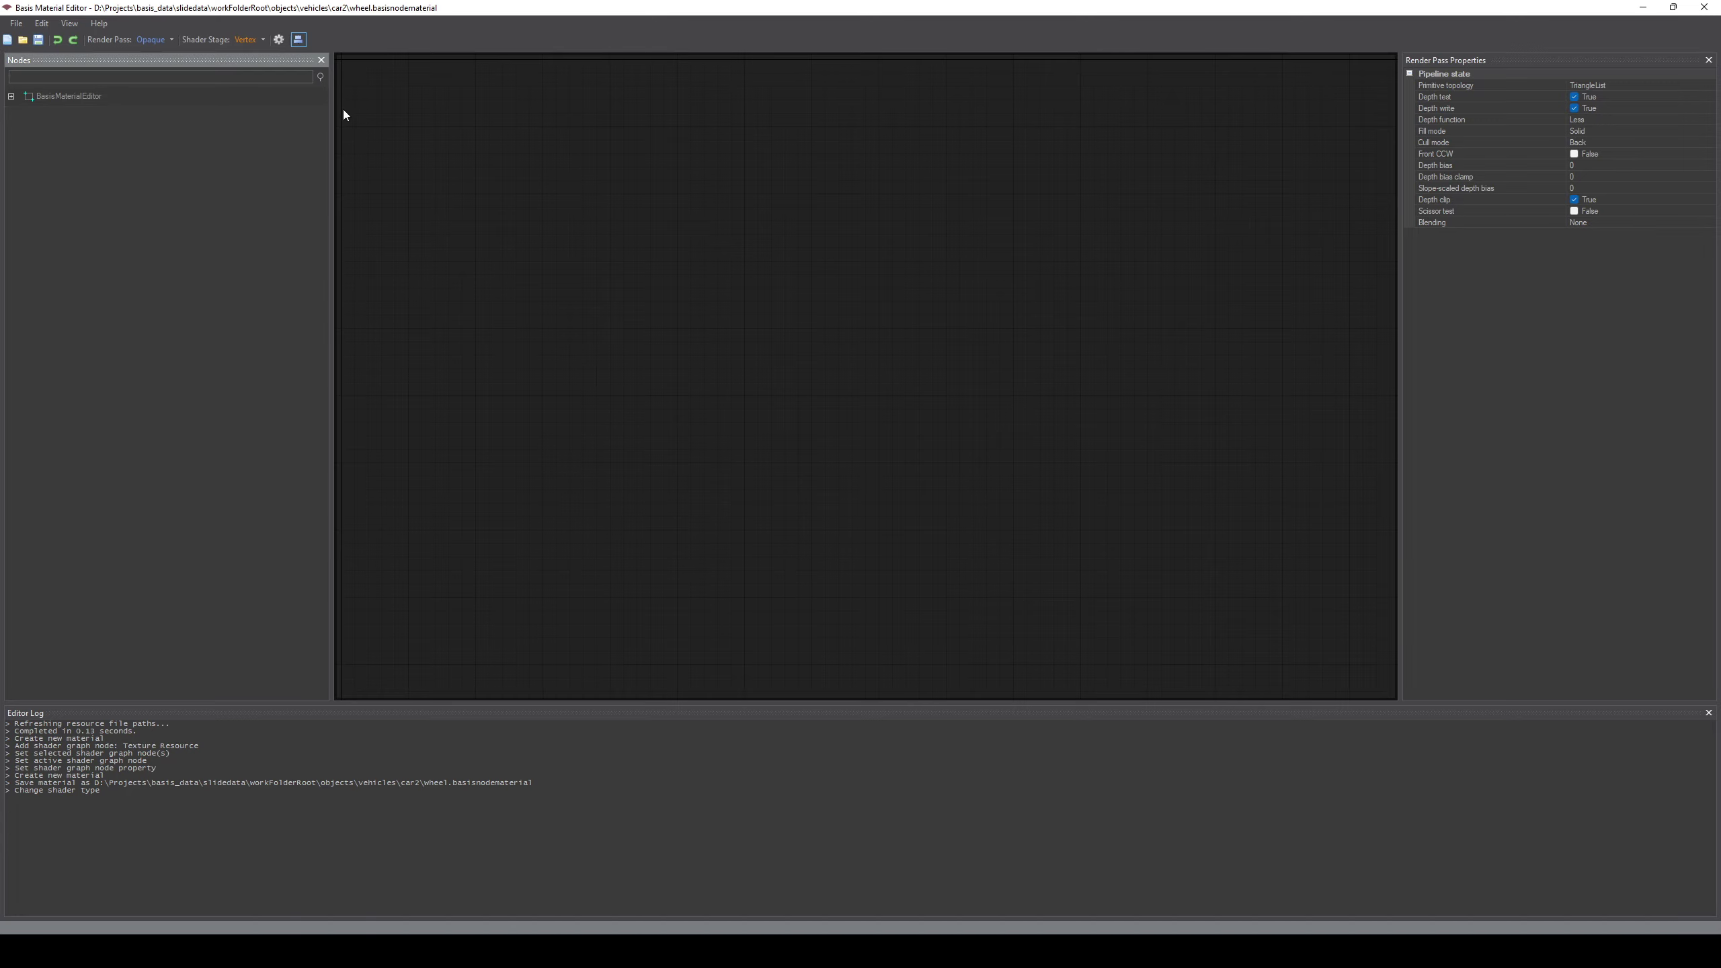
# Add a Vertex Shader Input node and, well to its right, a Vertex Shader Output node to the empty vertex graph
pyautogui.click(11, 96)
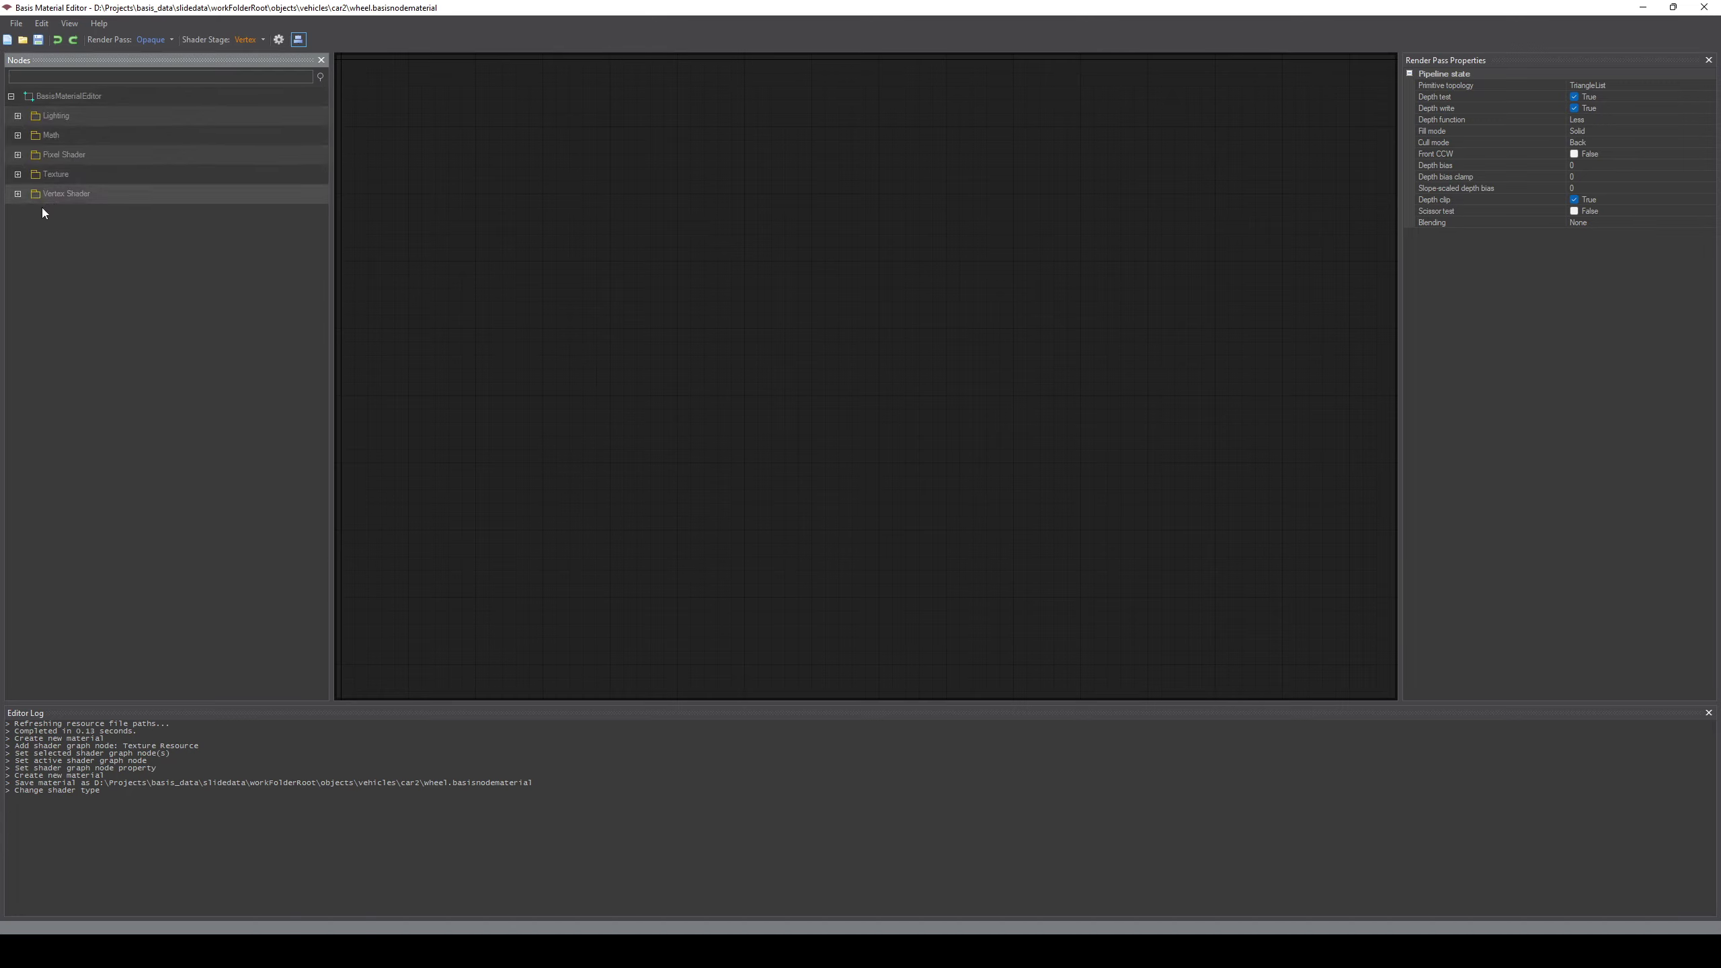
pyautogui.click(18, 193)
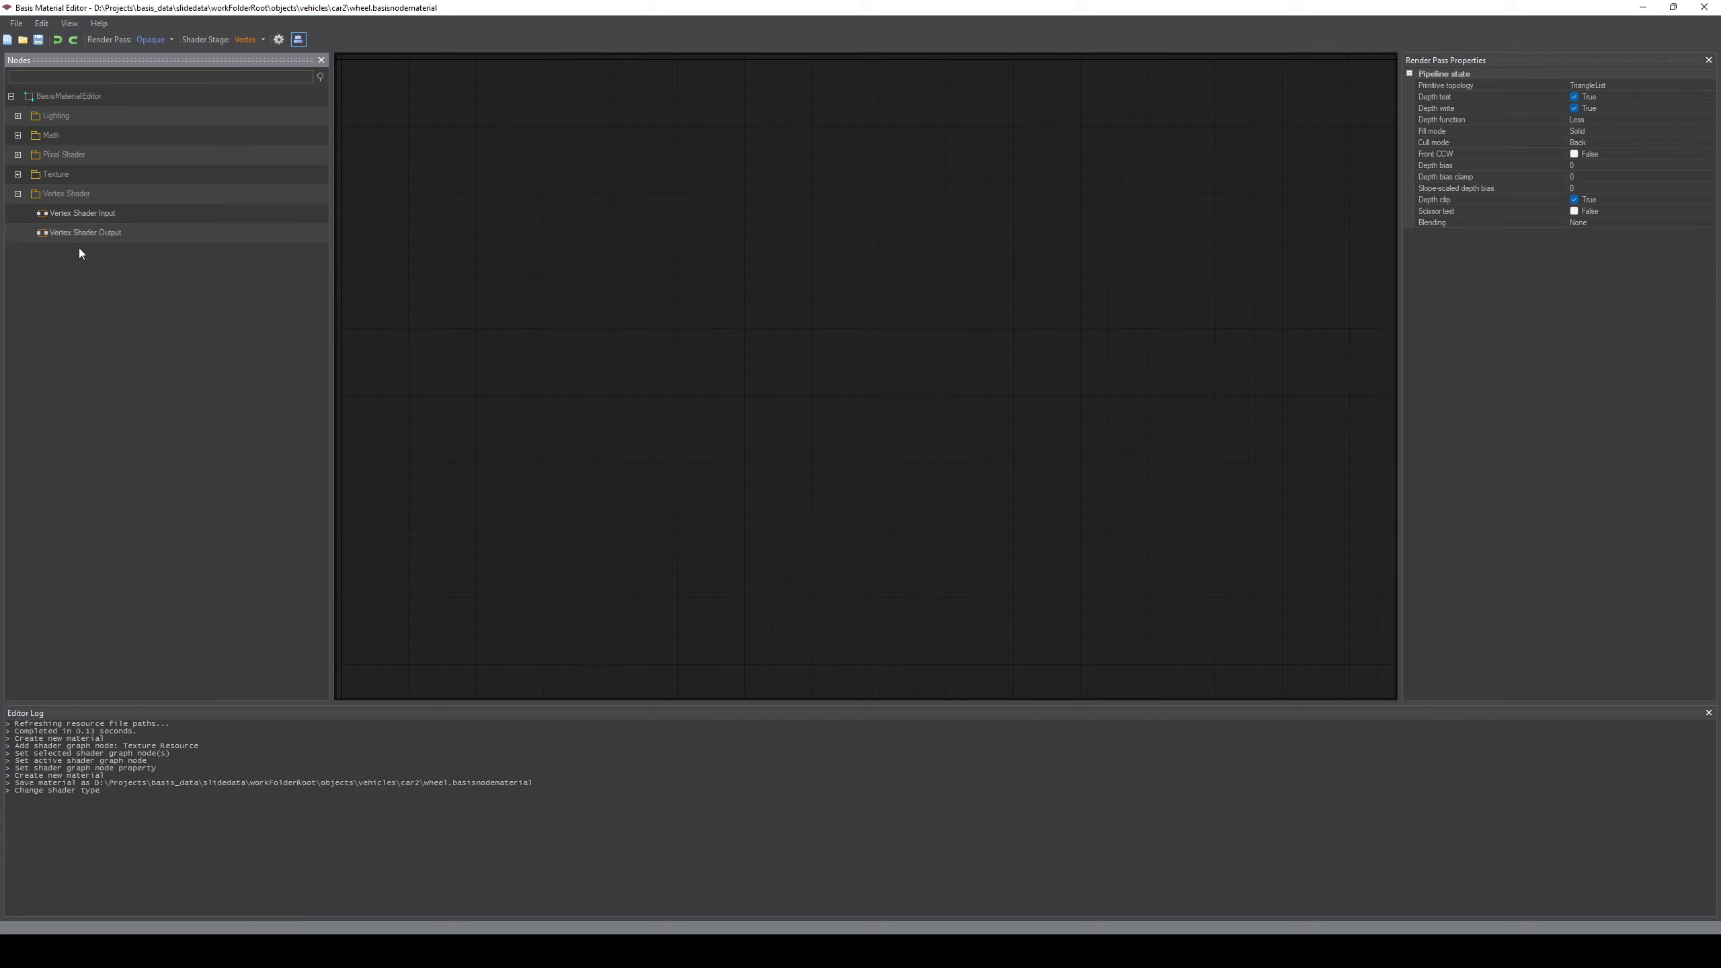
pyautogui.moveTo(59, 219); pyautogui.dragTo(624, 257)
pyautogui.moveTo(94, 231); pyautogui.dragTo(1066, 284)
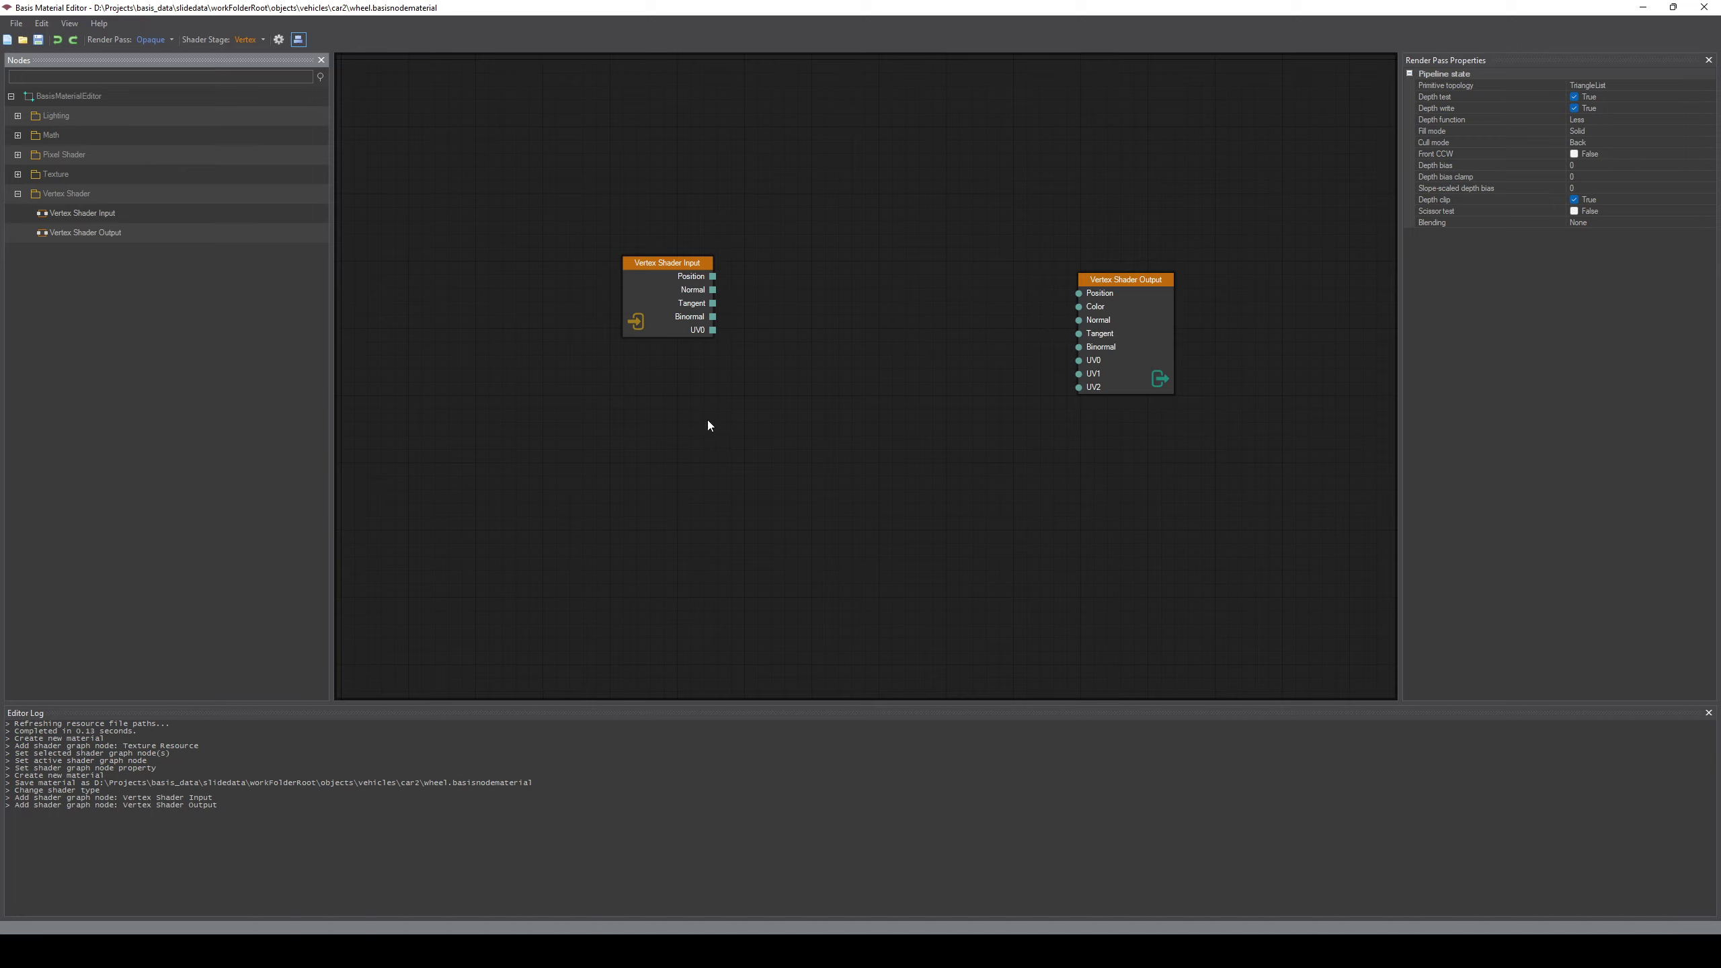
# Add a Local to World transformation node between the Vertex Shader Input and Vertex Shader Output nodes
pyautogui.click(17, 136)
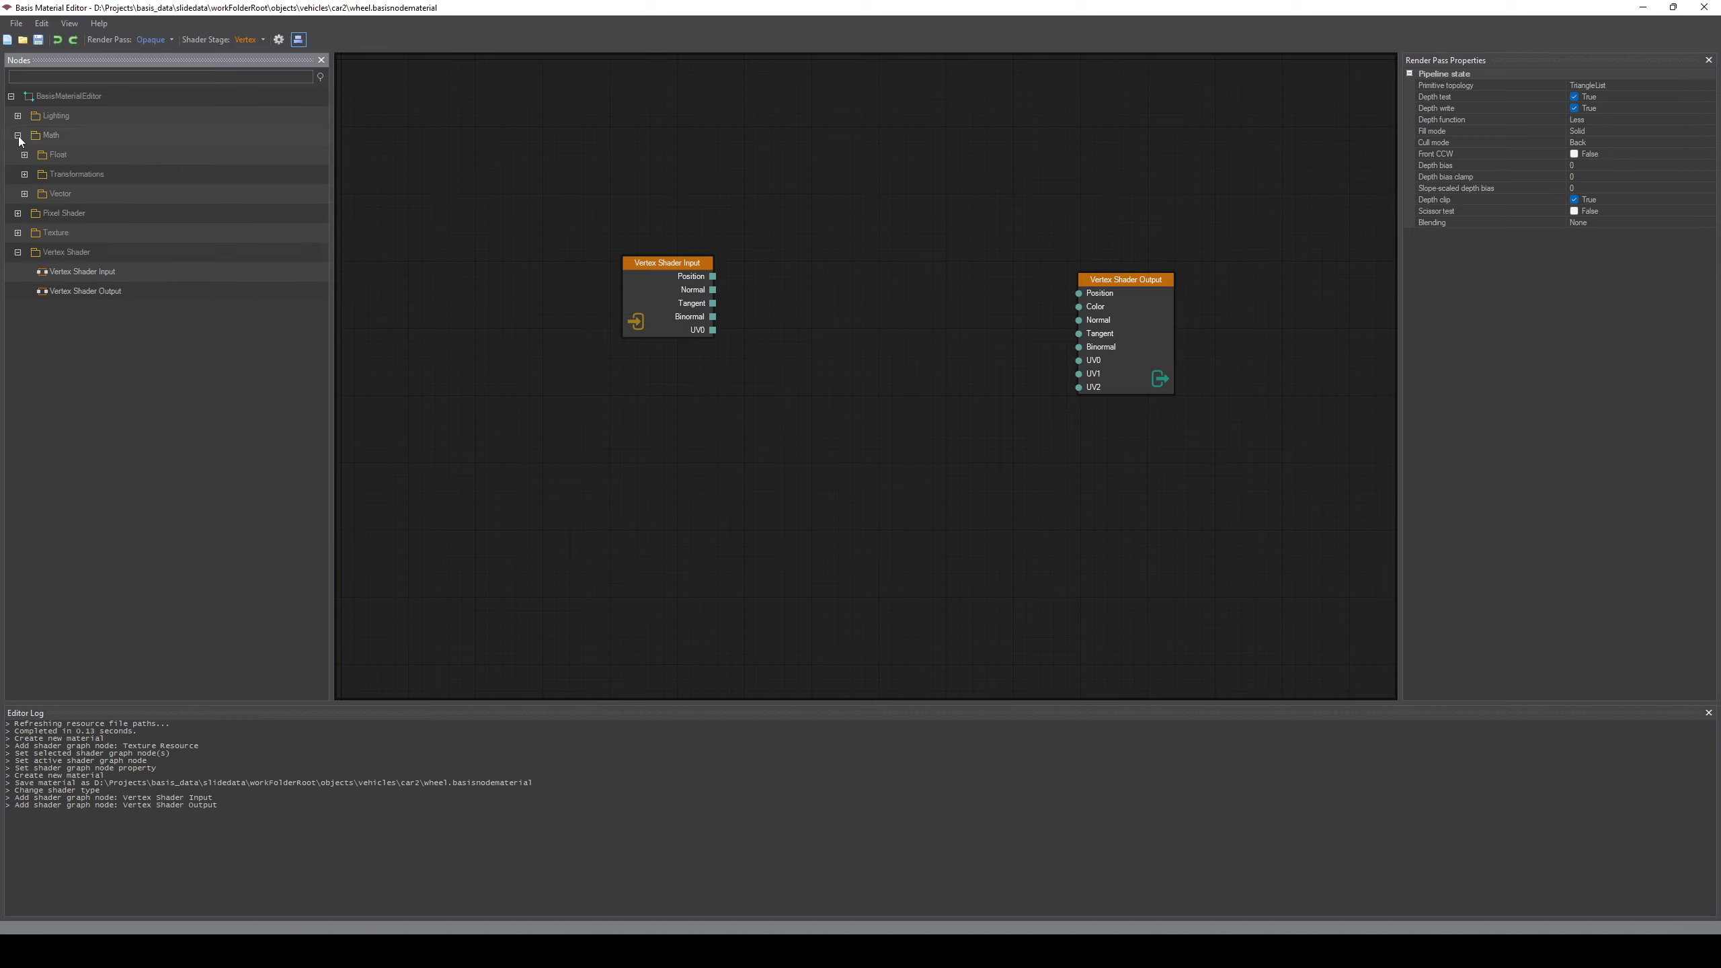
pyautogui.click(25, 174)
pyautogui.moveTo(78, 195); pyautogui.dragTo(861, 278)
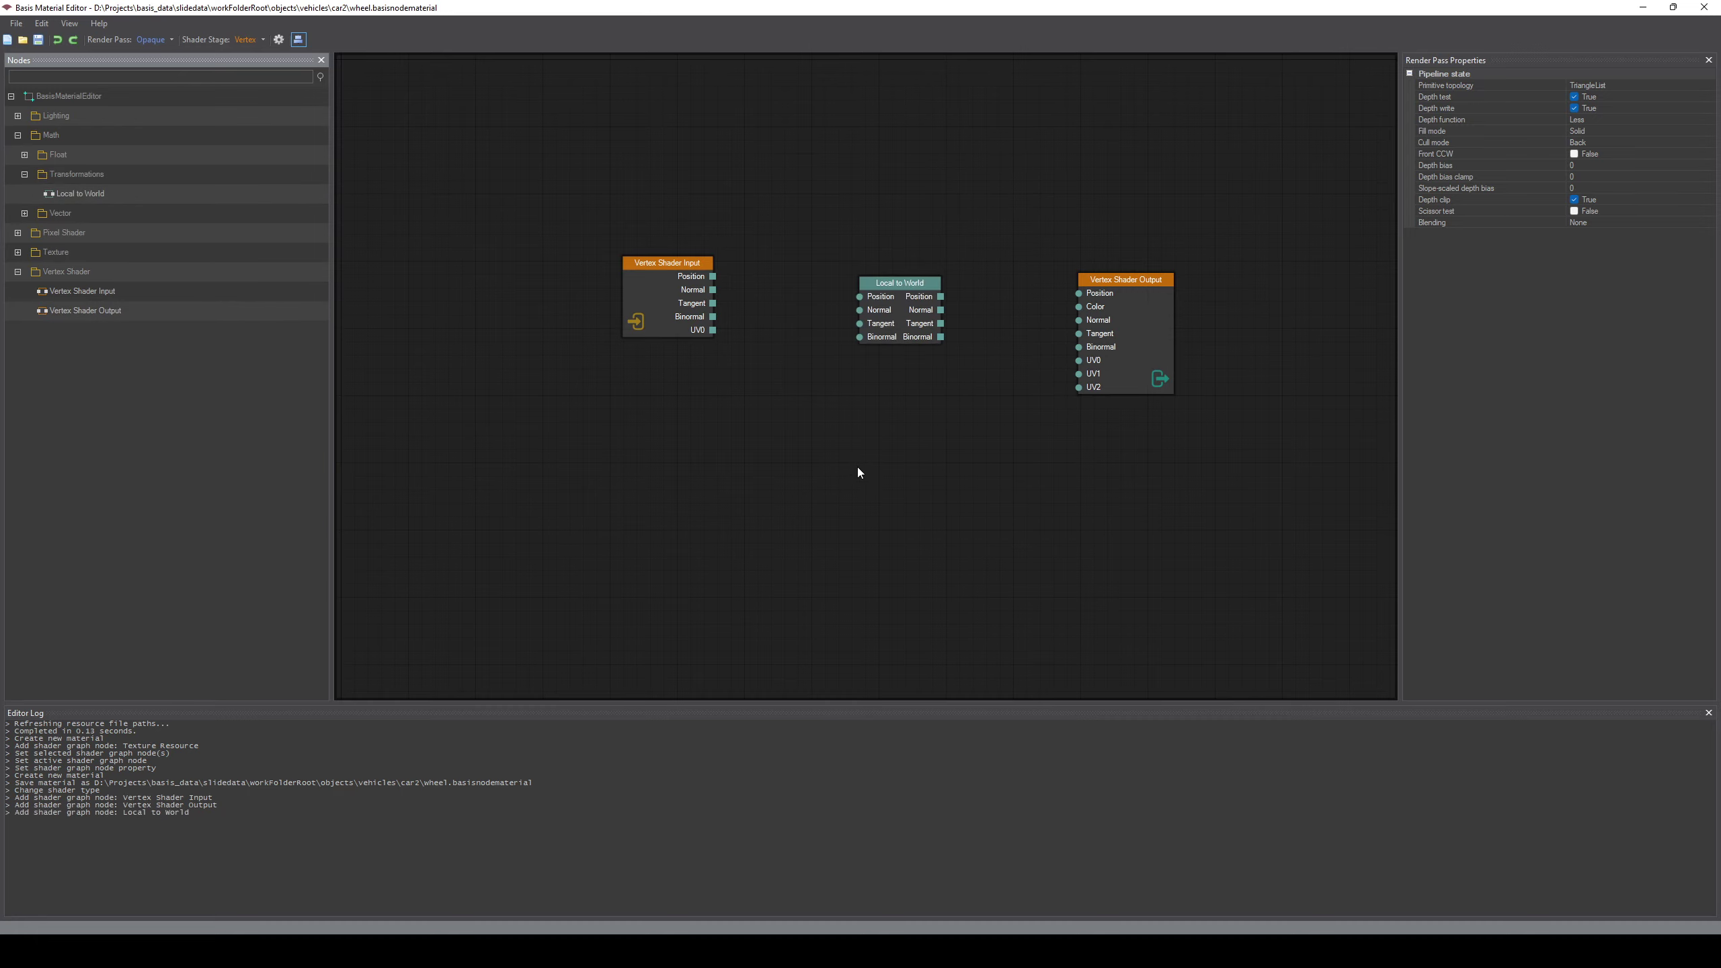
# Connect the Vertex Shader Input's Position, Normal, Tangent and Binormal outputs to the matching inputs of the Local to World node
pyautogui.scroll(5, 1020, 385)
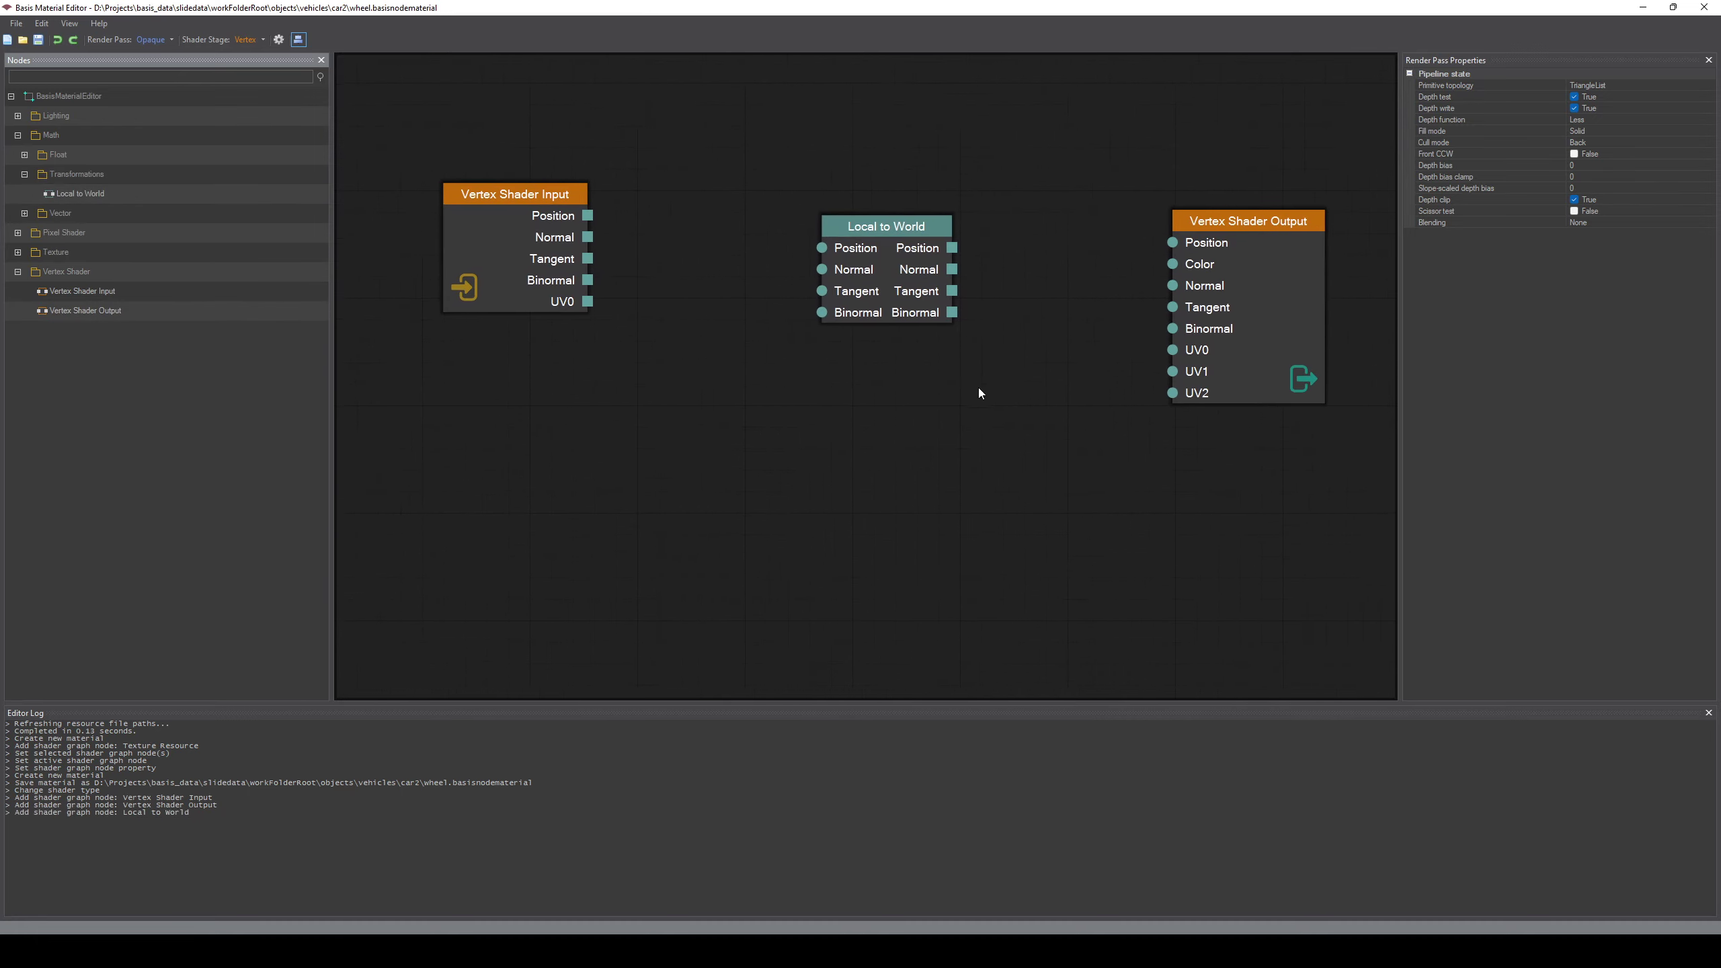
pyautogui.scroll(1, 958, 356)
pyautogui.moveTo(961, 354); pyautogui.dragTo(958, 346, button='middle')
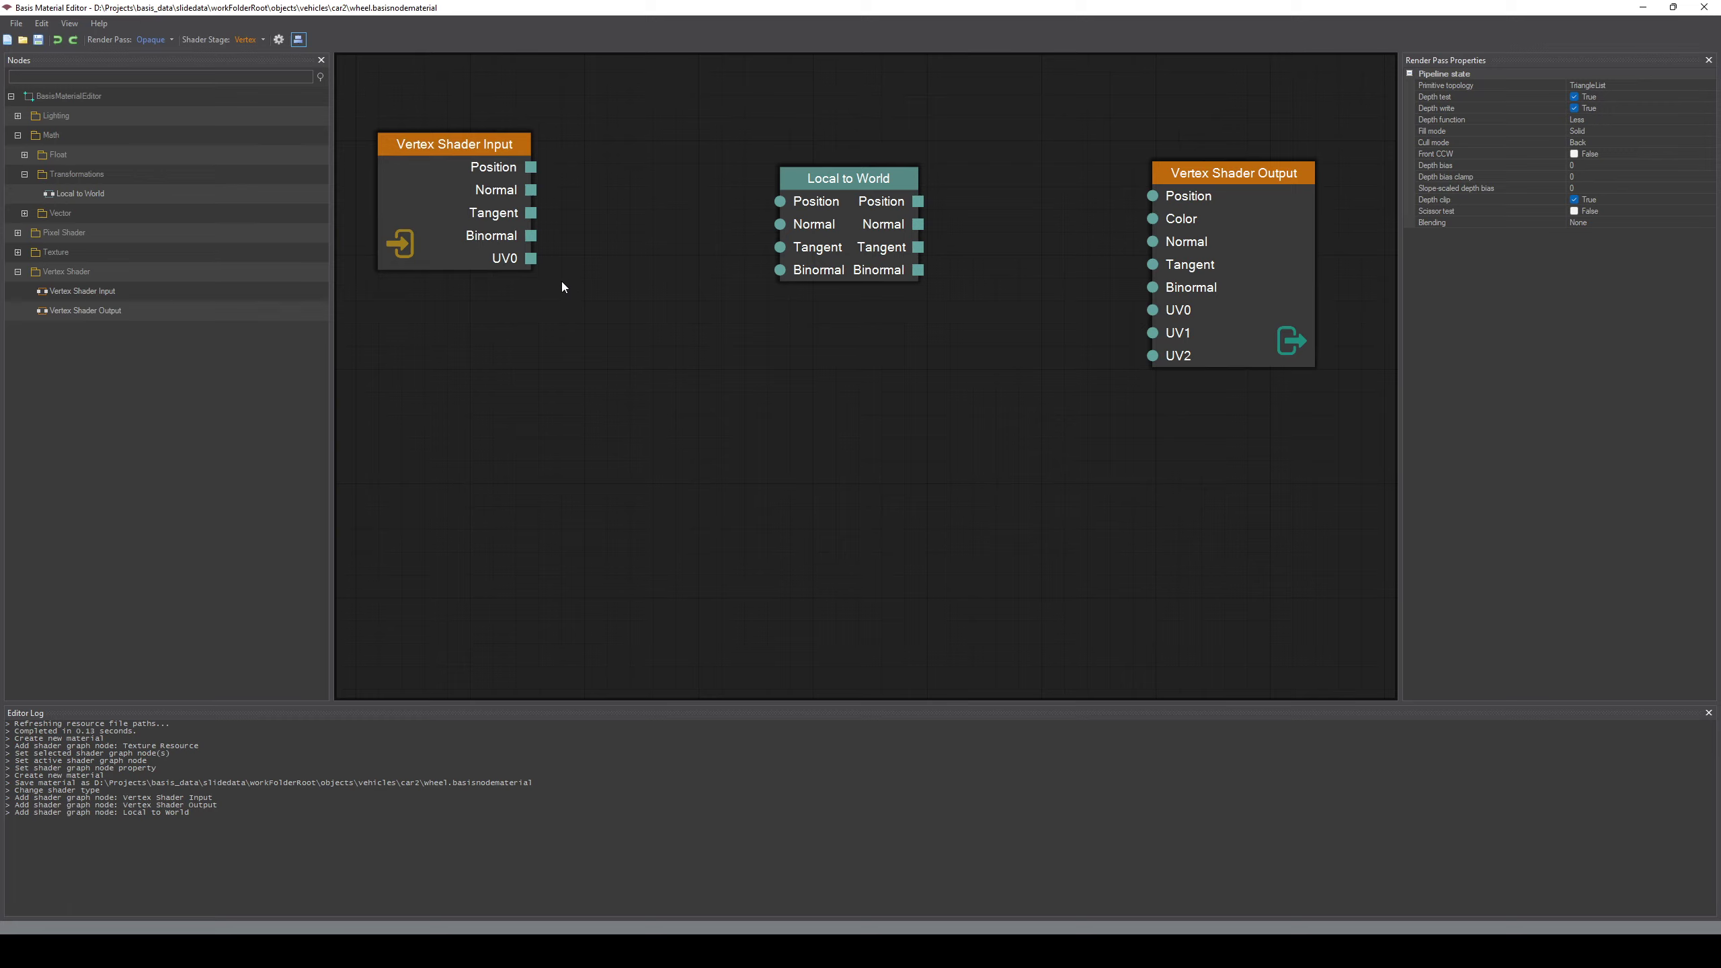
pyautogui.moveTo(532, 168); pyautogui.dragTo(779, 201)
pyautogui.moveTo(534, 191); pyautogui.dragTo(780, 225)
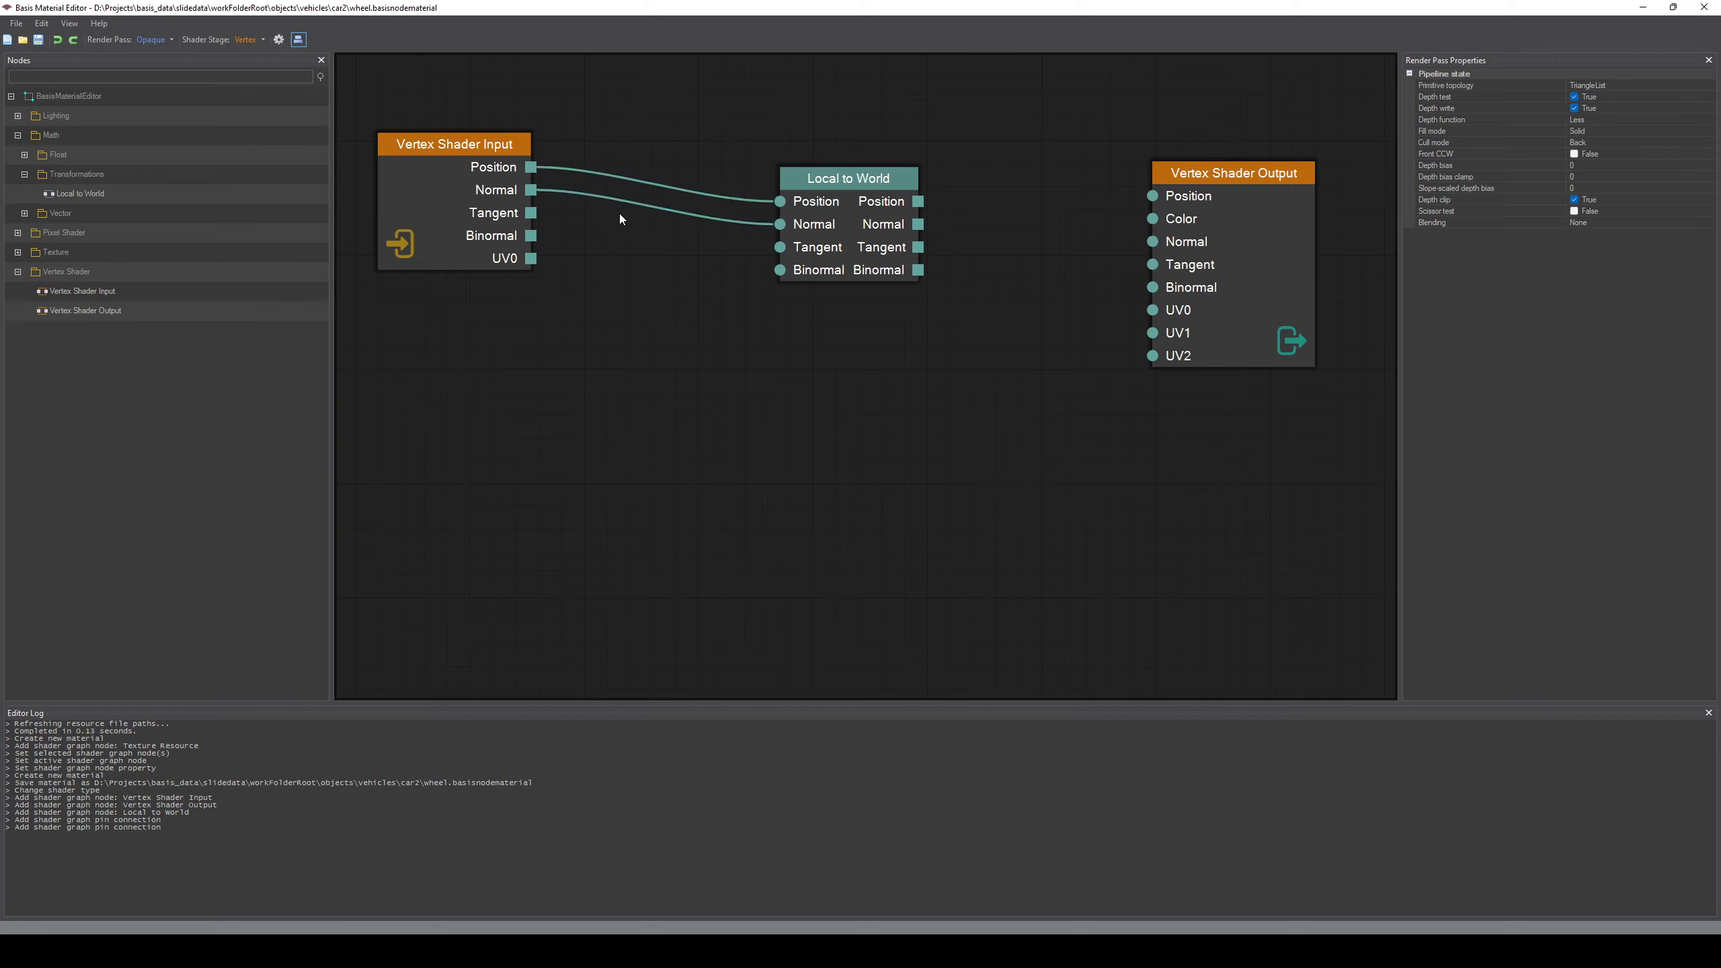
pyautogui.moveTo(533, 216); pyautogui.dragTo(780, 247)
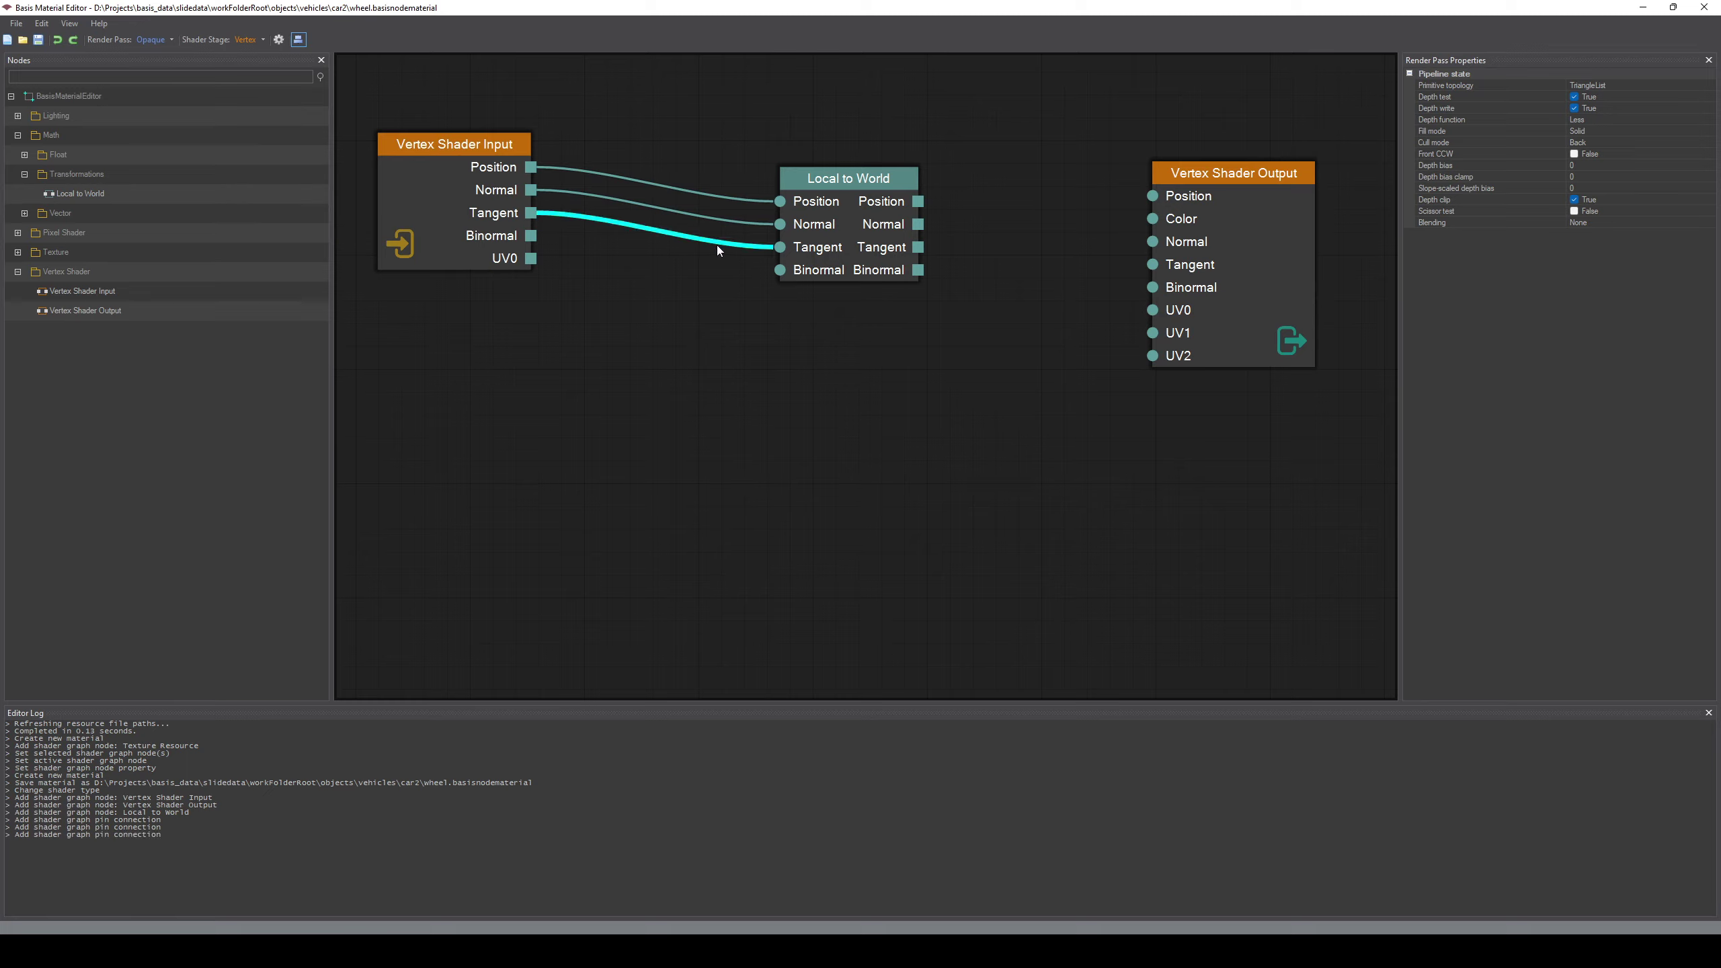
pyautogui.moveTo(530, 240); pyautogui.dragTo(780, 271)
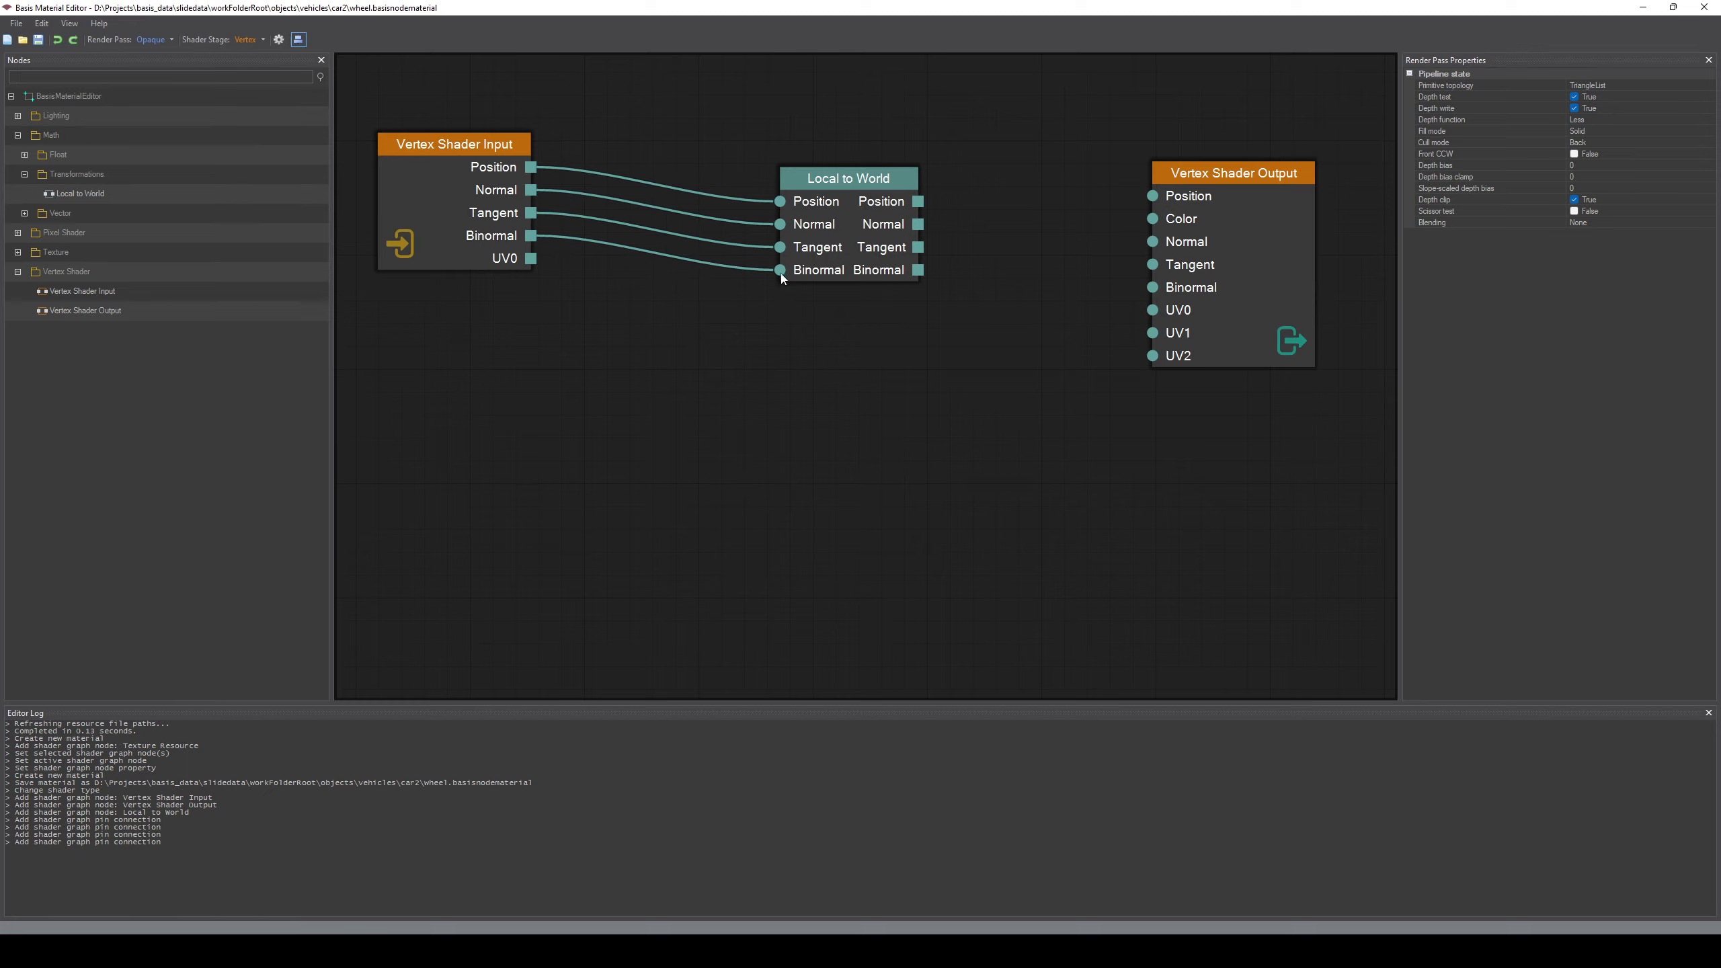
# Move the Local to World and Vertex Shader Output nodes closer to the Vertex Shader Input, aligned at its height
pyautogui.moveTo(860, 200); pyautogui.dragTo(784, 167)
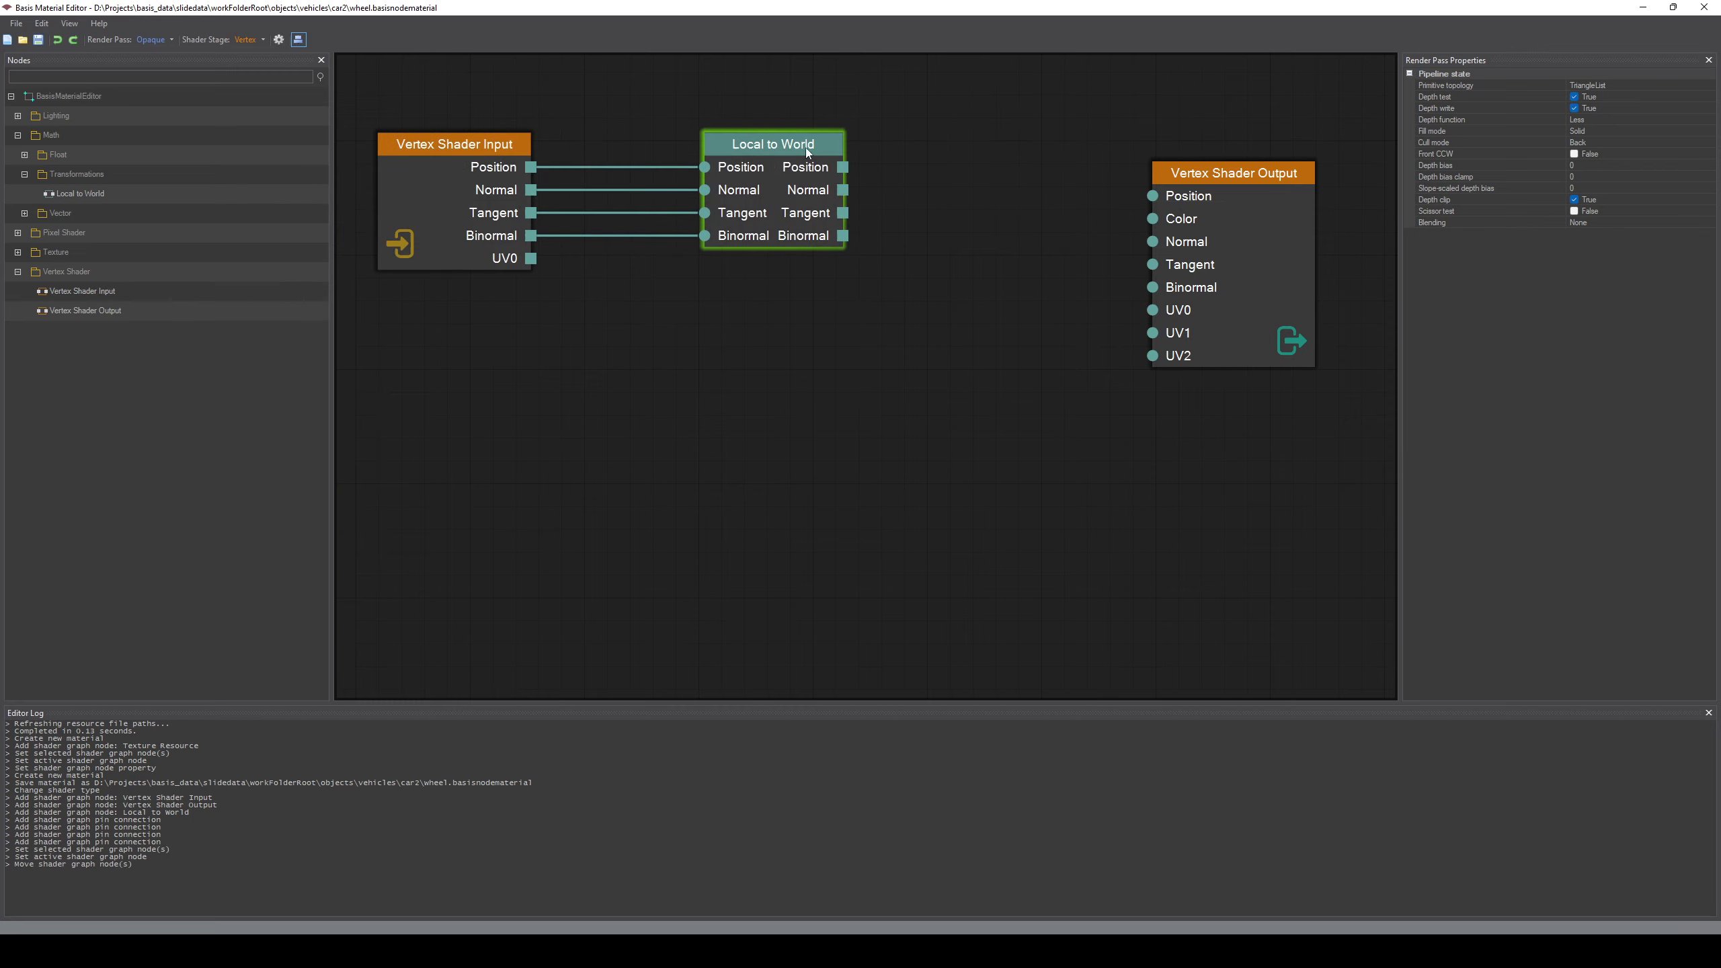
pyautogui.moveTo(1184, 173); pyautogui.dragTo(991, 144)
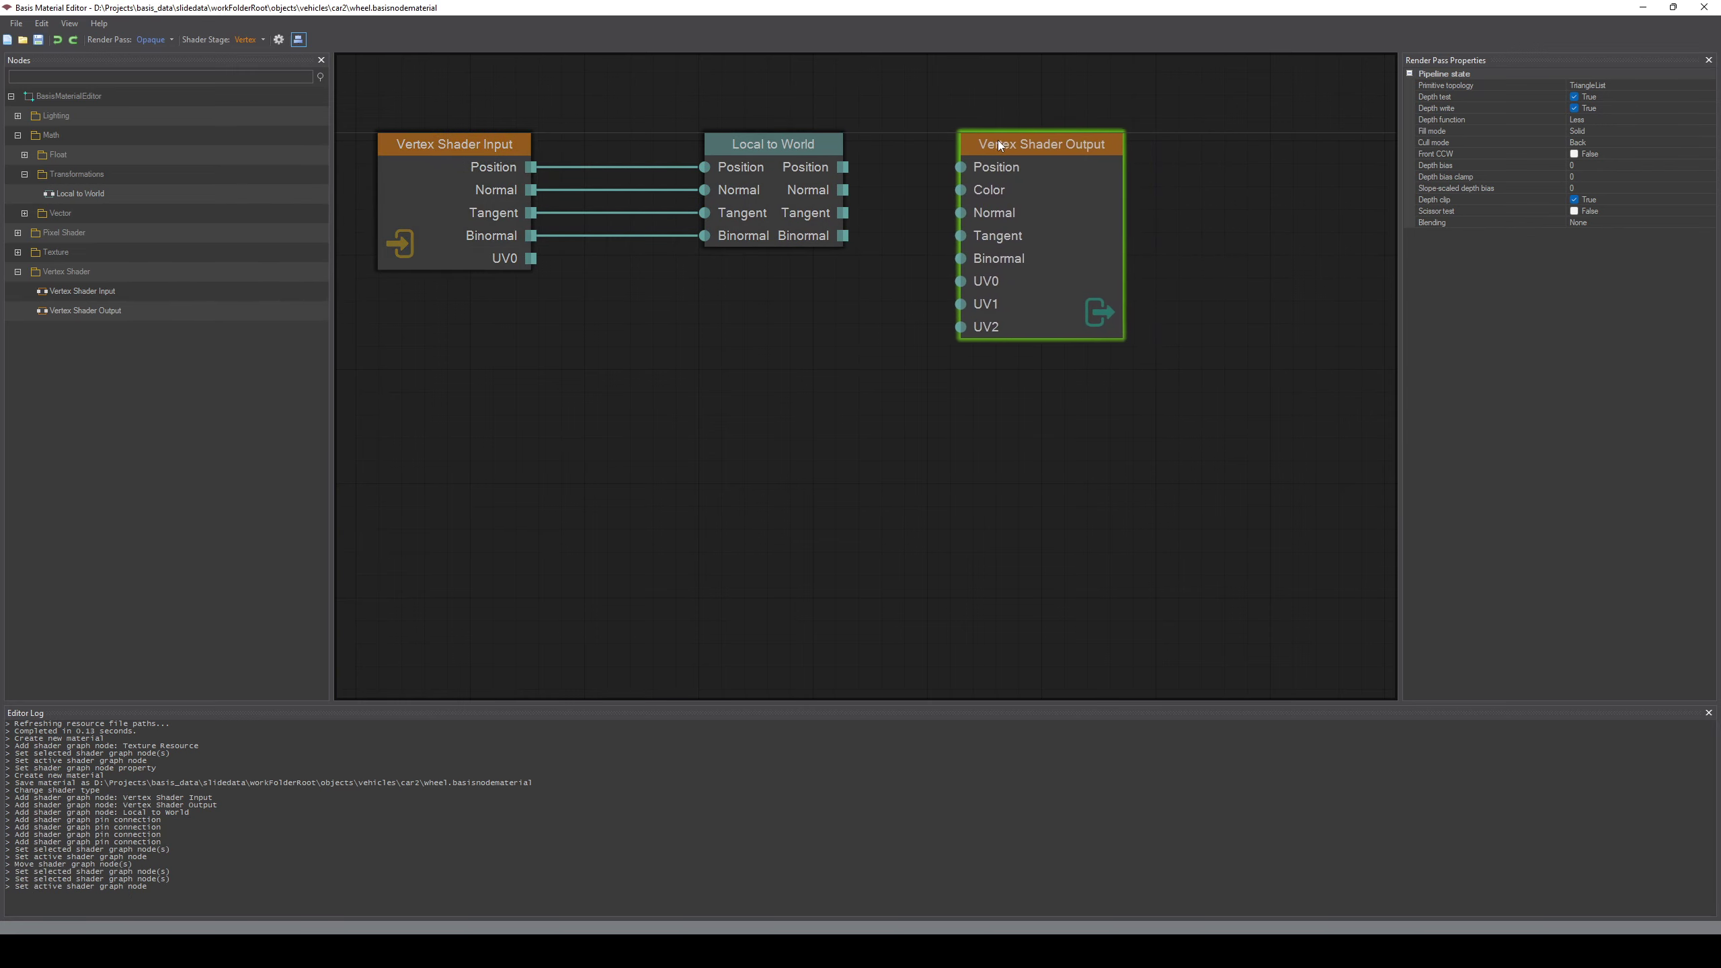
pyautogui.moveTo(749, 300); pyautogui.dragTo(800, 338, button='middle')
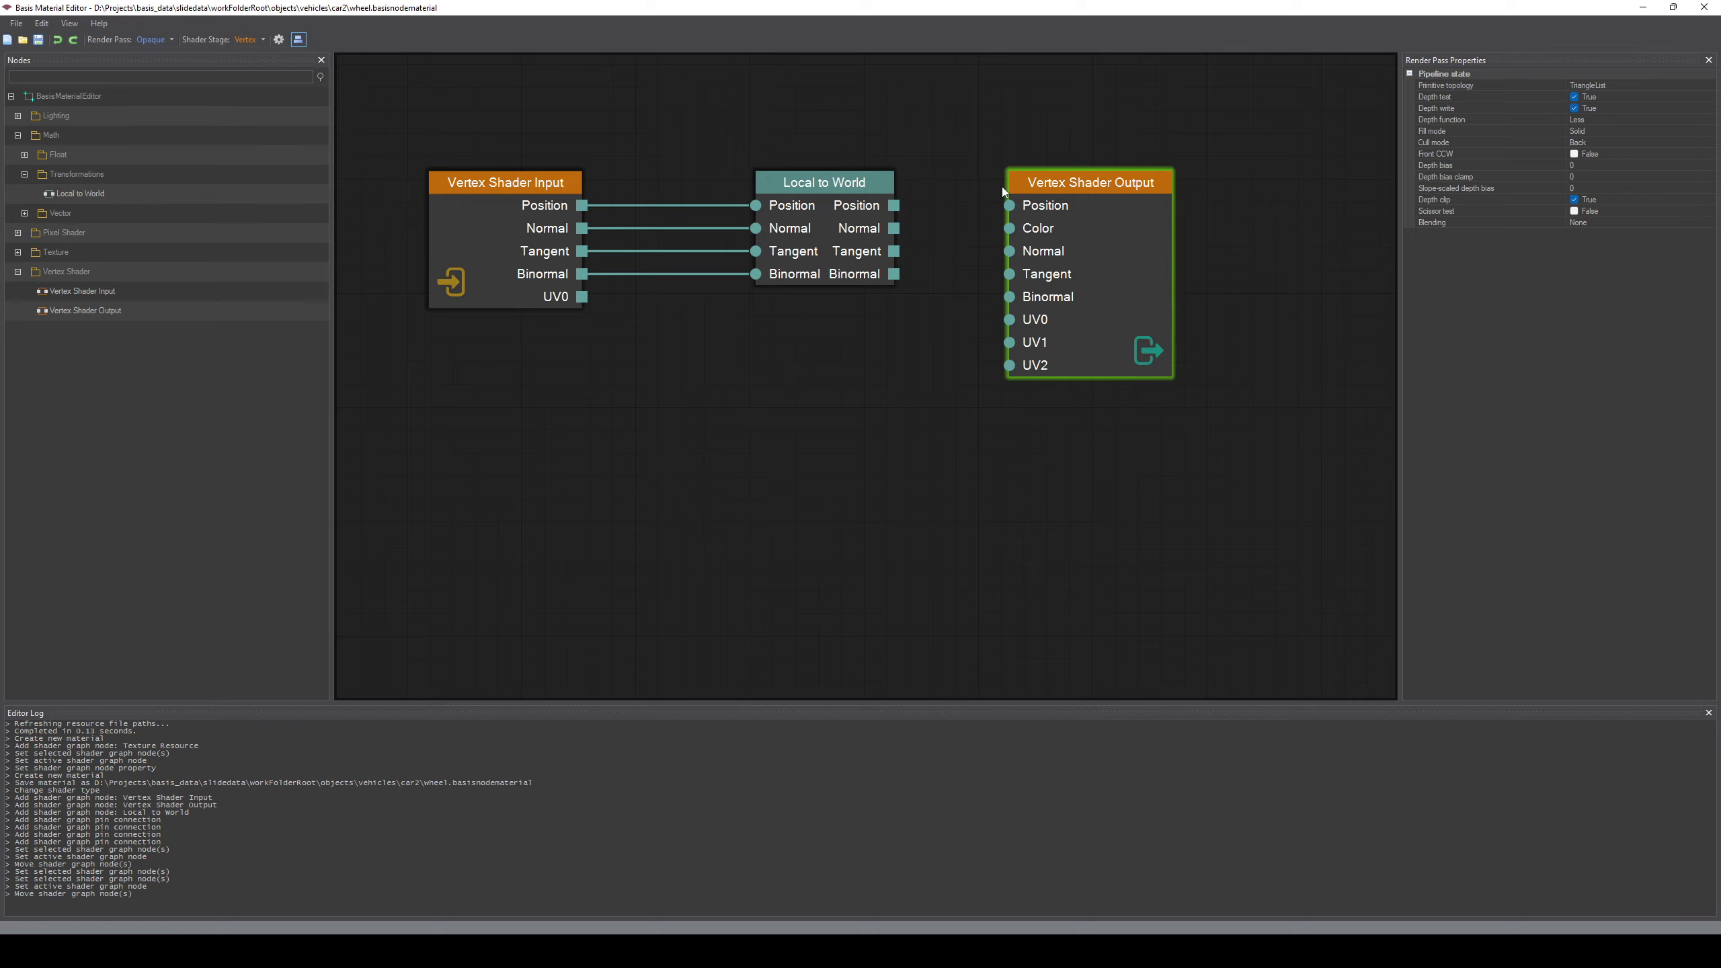
# Connect Local to World's Position, Normal, Tangent and Binormal outputs to the same-named inputs of the Vertex Shader Output node
pyautogui.moveTo(894, 205); pyautogui.dragTo(1009, 206)
pyautogui.moveTo(895, 229); pyautogui.dragTo(1022, 253)
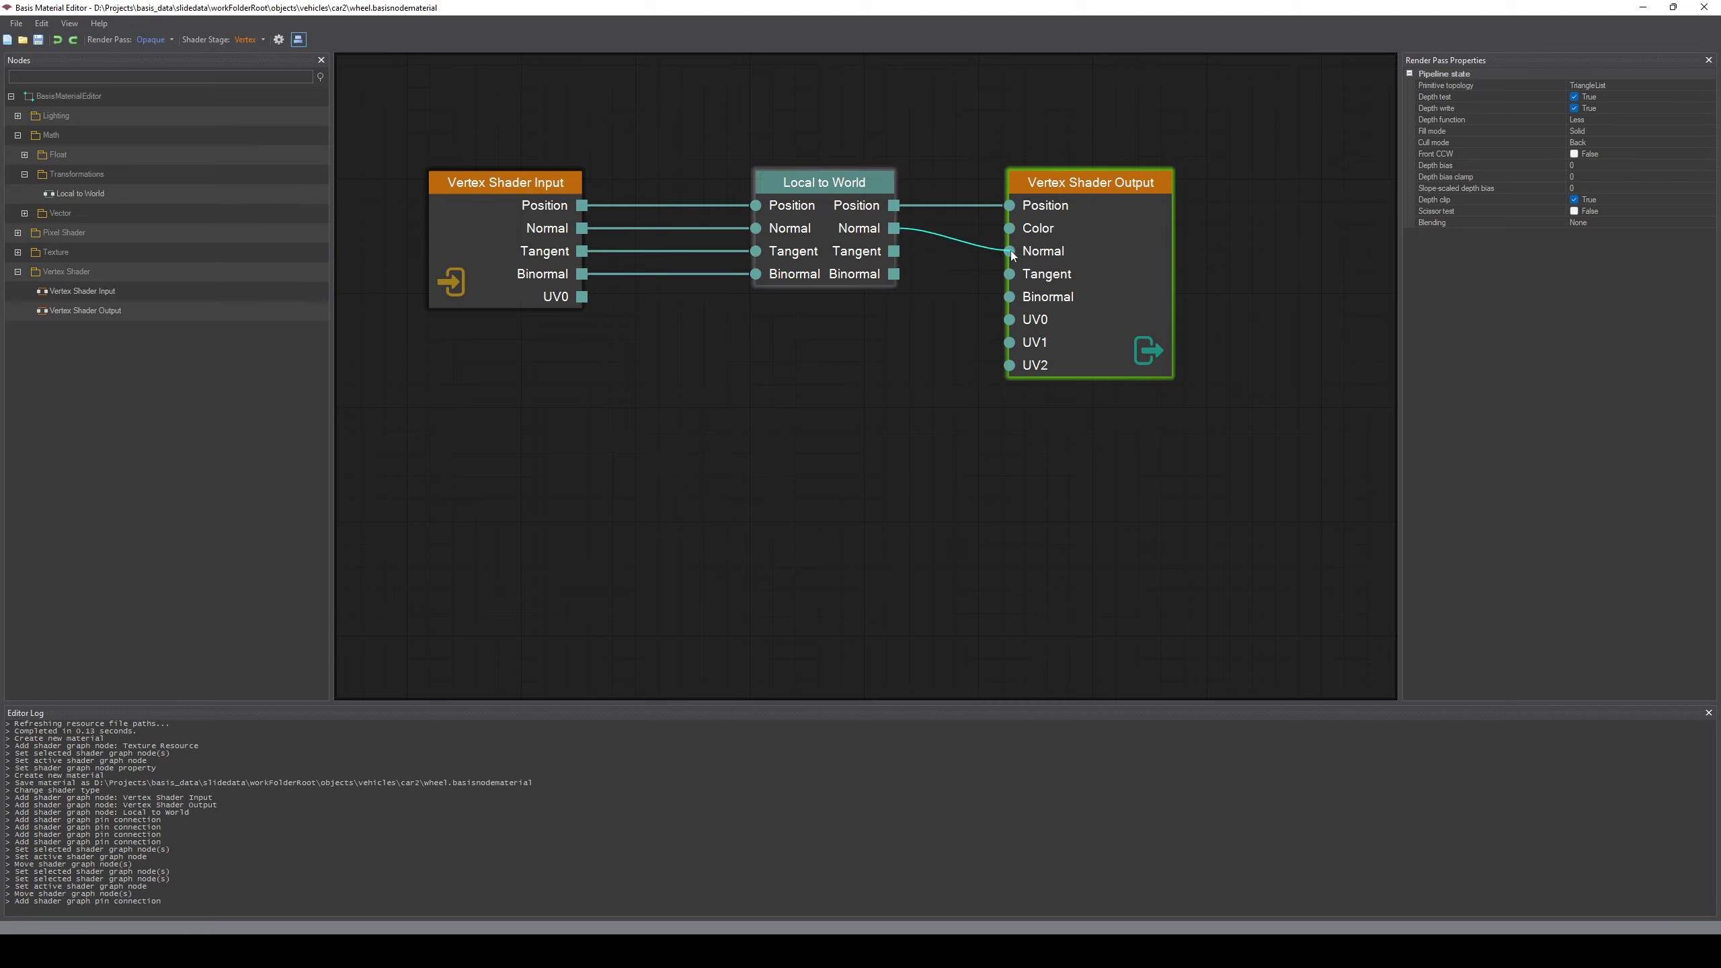
pyautogui.moveTo(895, 252); pyautogui.dragTo(1010, 298)
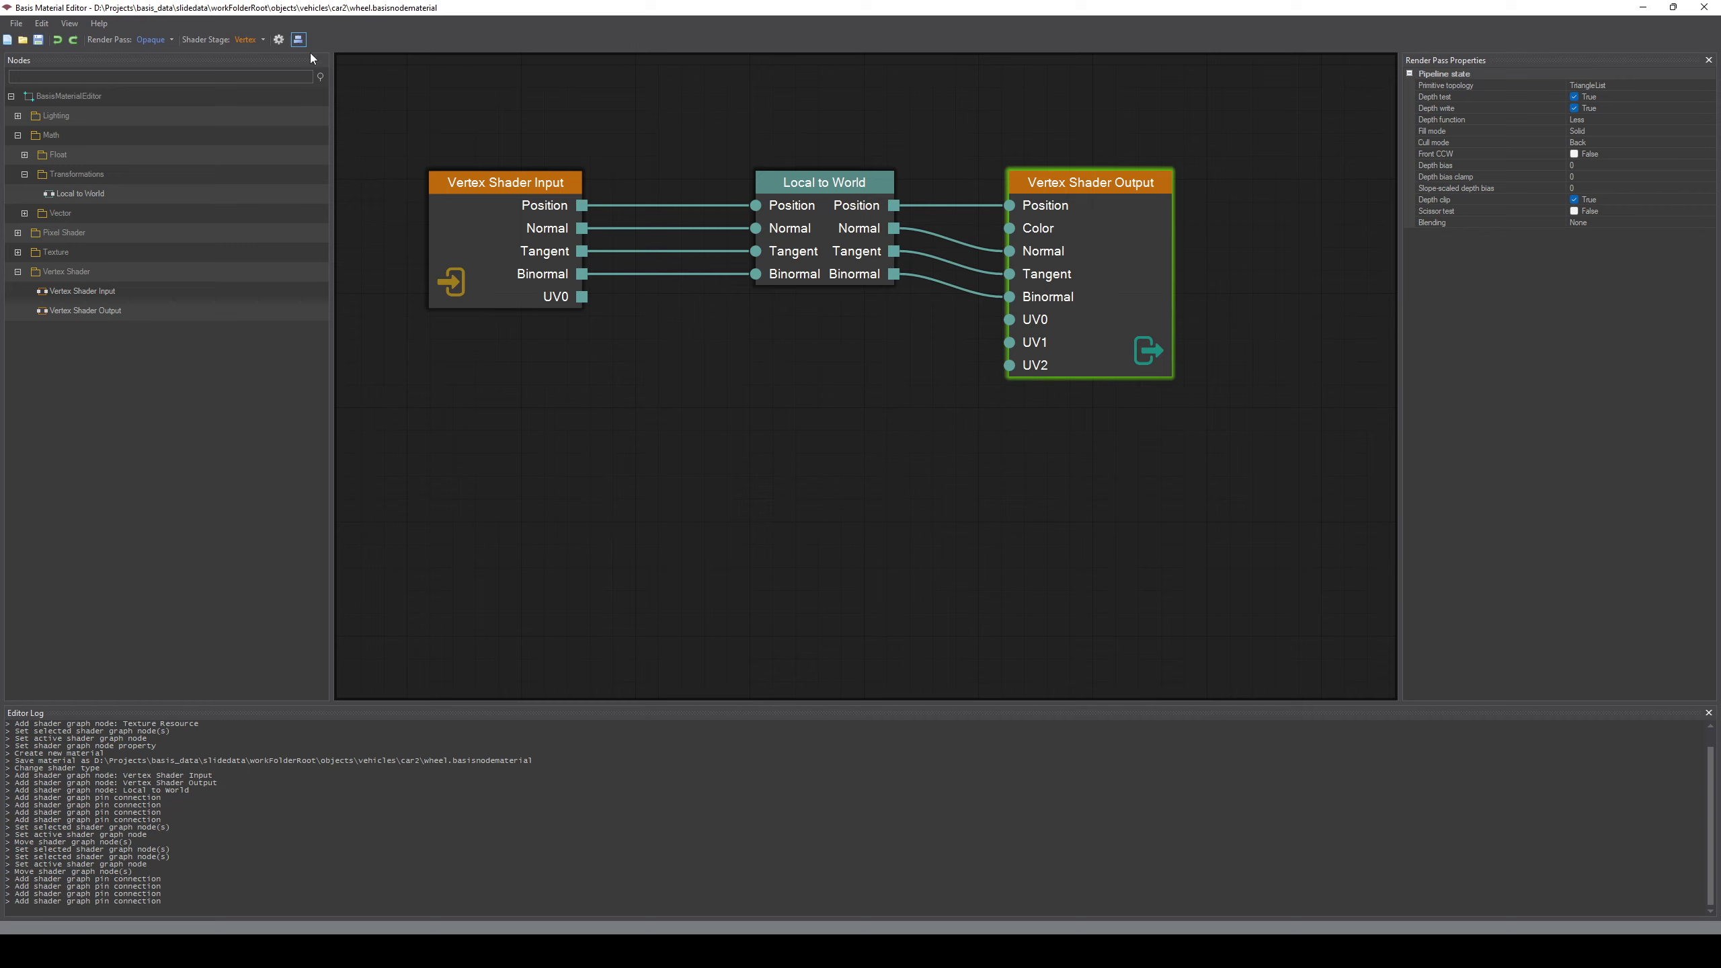
# Examine the available vertex formats in the material properties and cancel the dialog
pyautogui.click(278, 39)
pyautogui.click(880, 353)
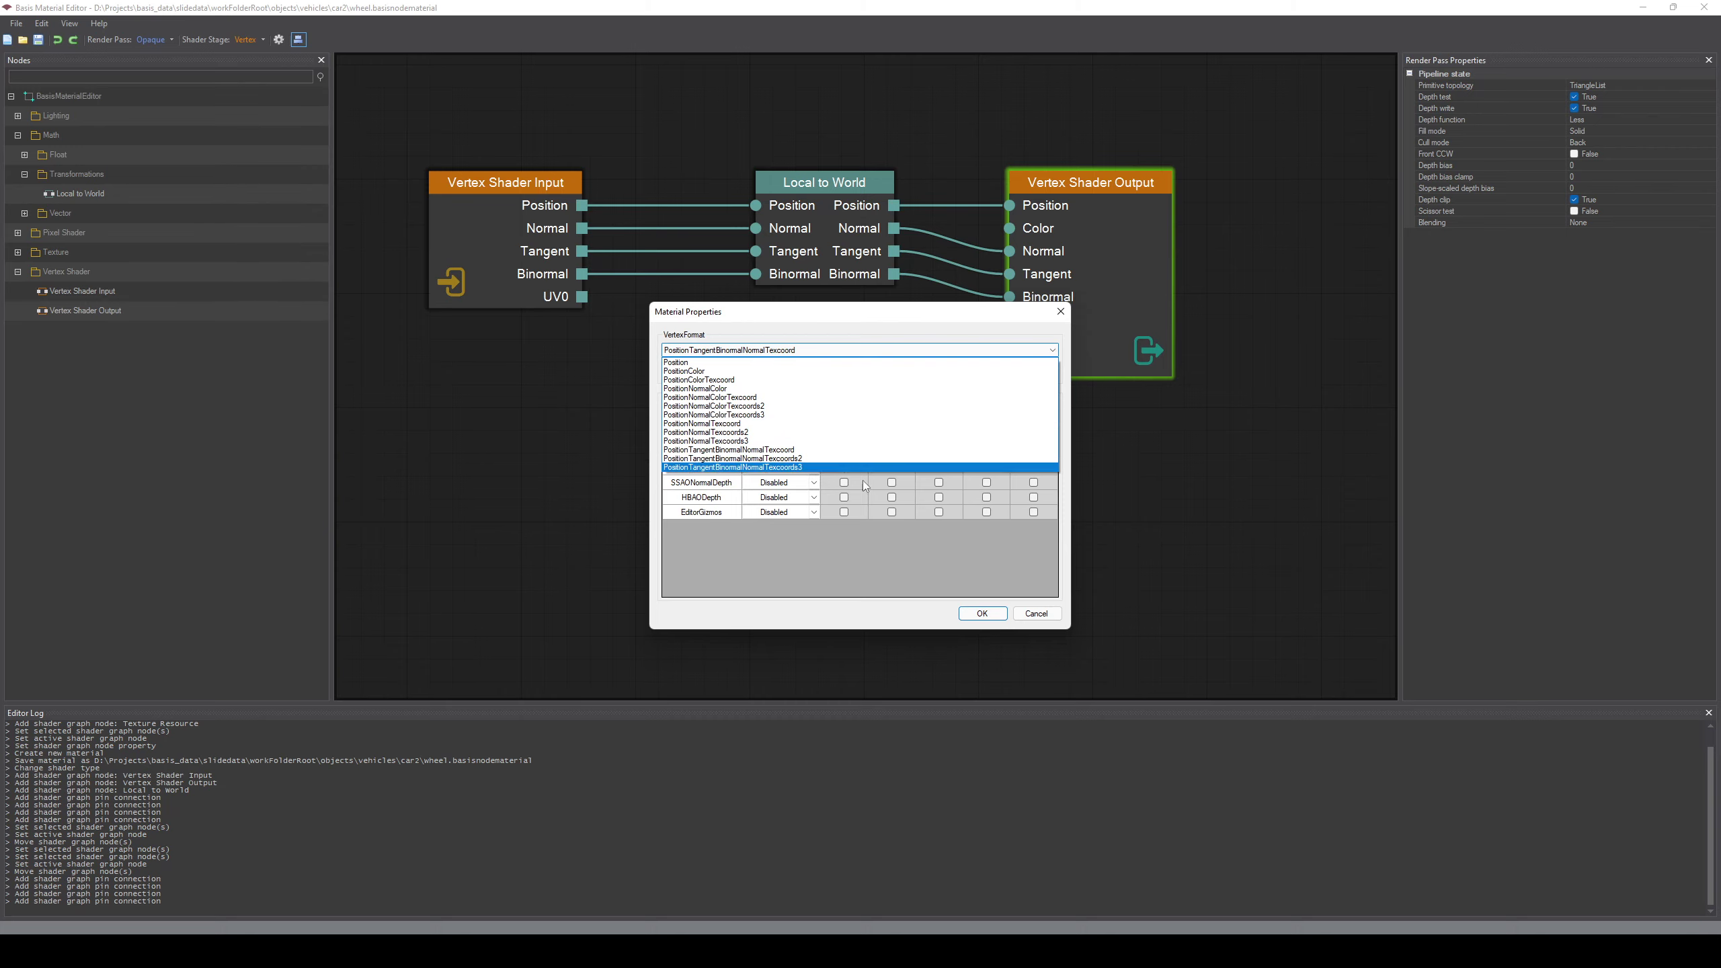
pyautogui.click(732, 467)
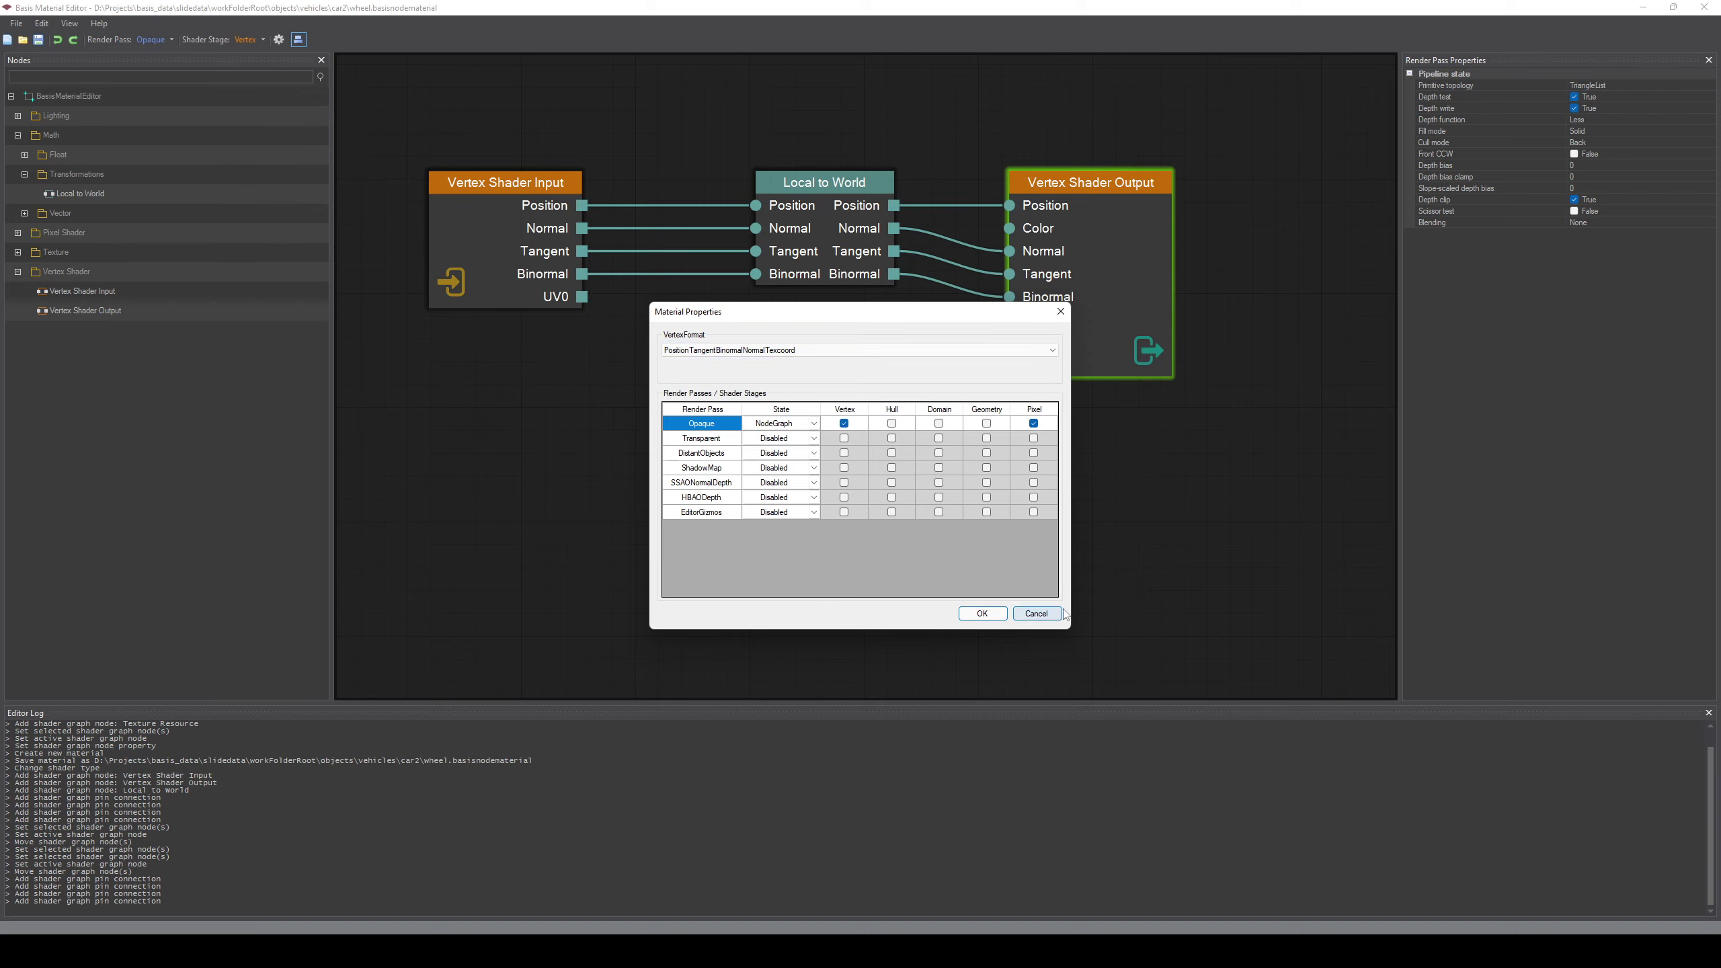
pyautogui.click(1039, 611)
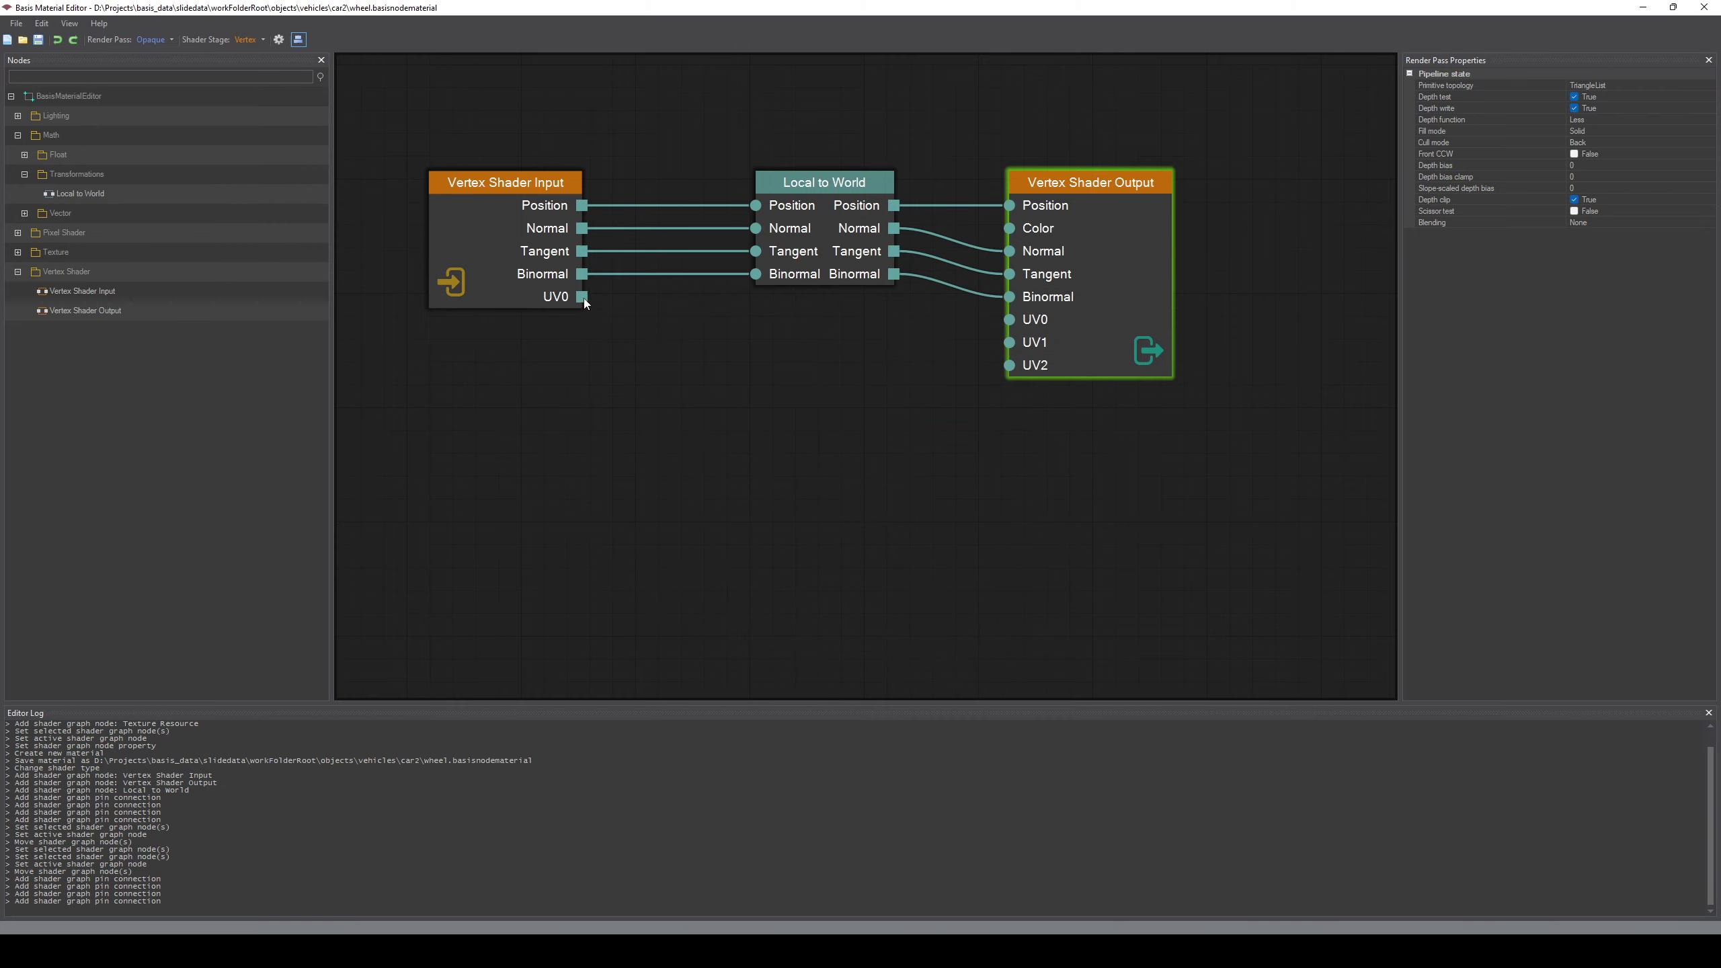
# Connect the Vertex Shader Input's UV0 to the Vertex Shader Output's UV0 and shift the Local to World node slightly left
pyautogui.moveTo(584, 300); pyautogui.dragTo(1010, 321)
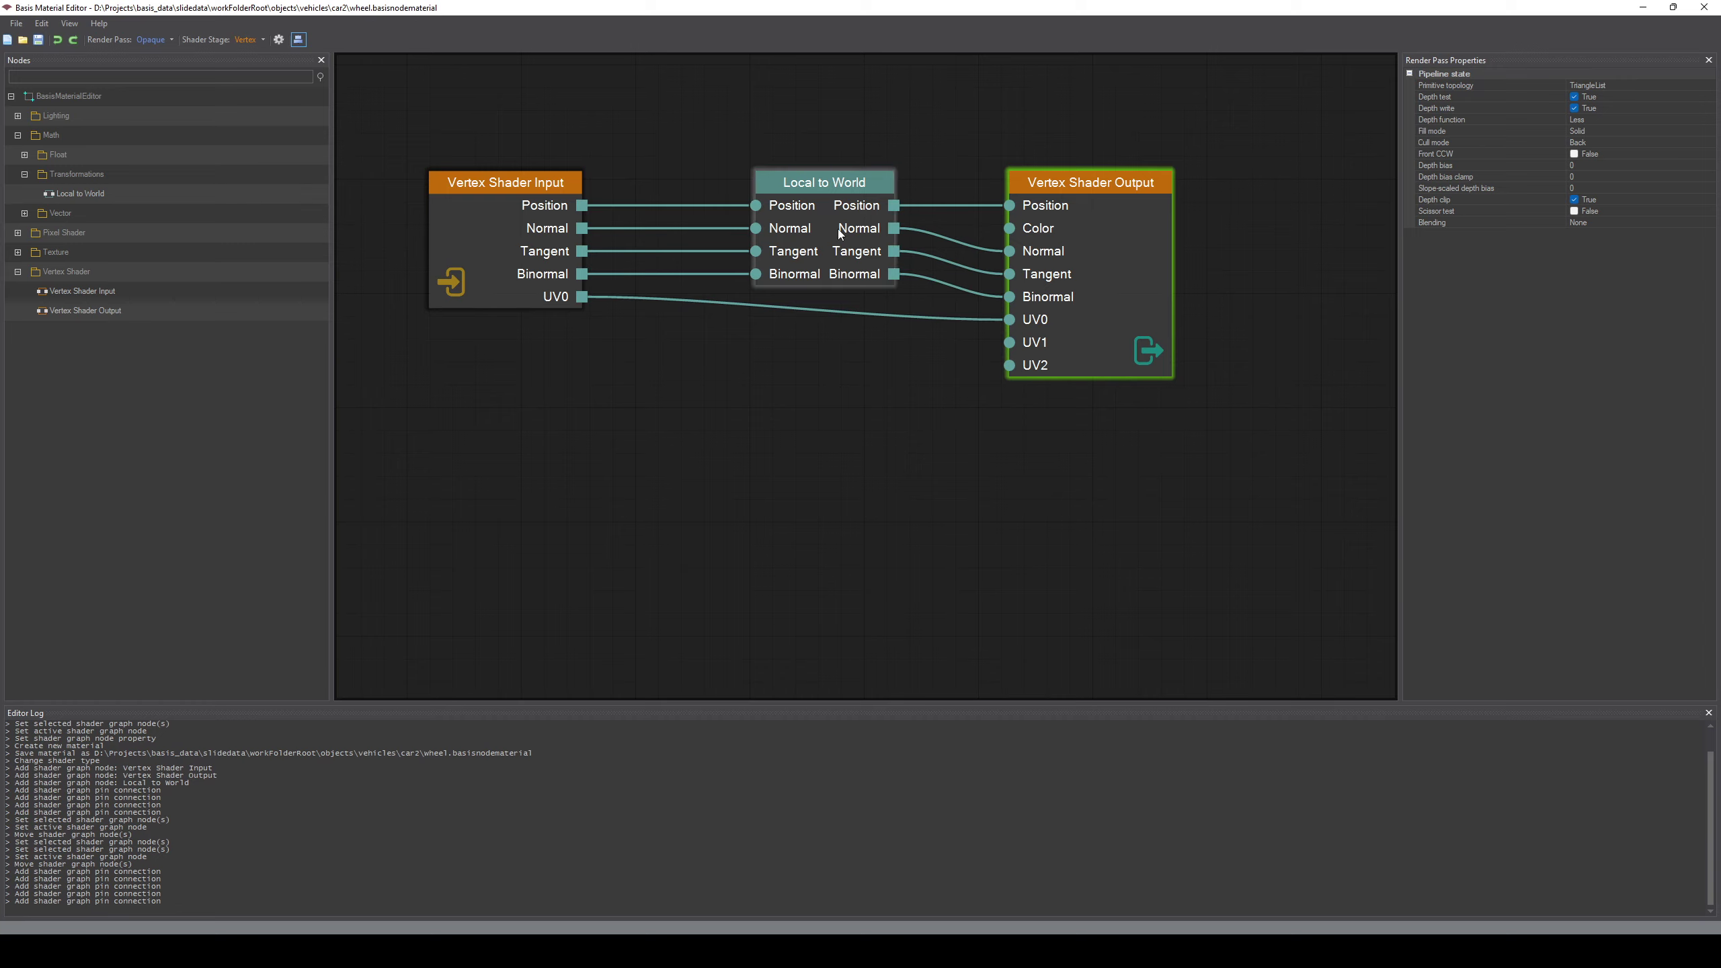
pyautogui.moveTo(823, 185); pyautogui.dragTo(799, 184)
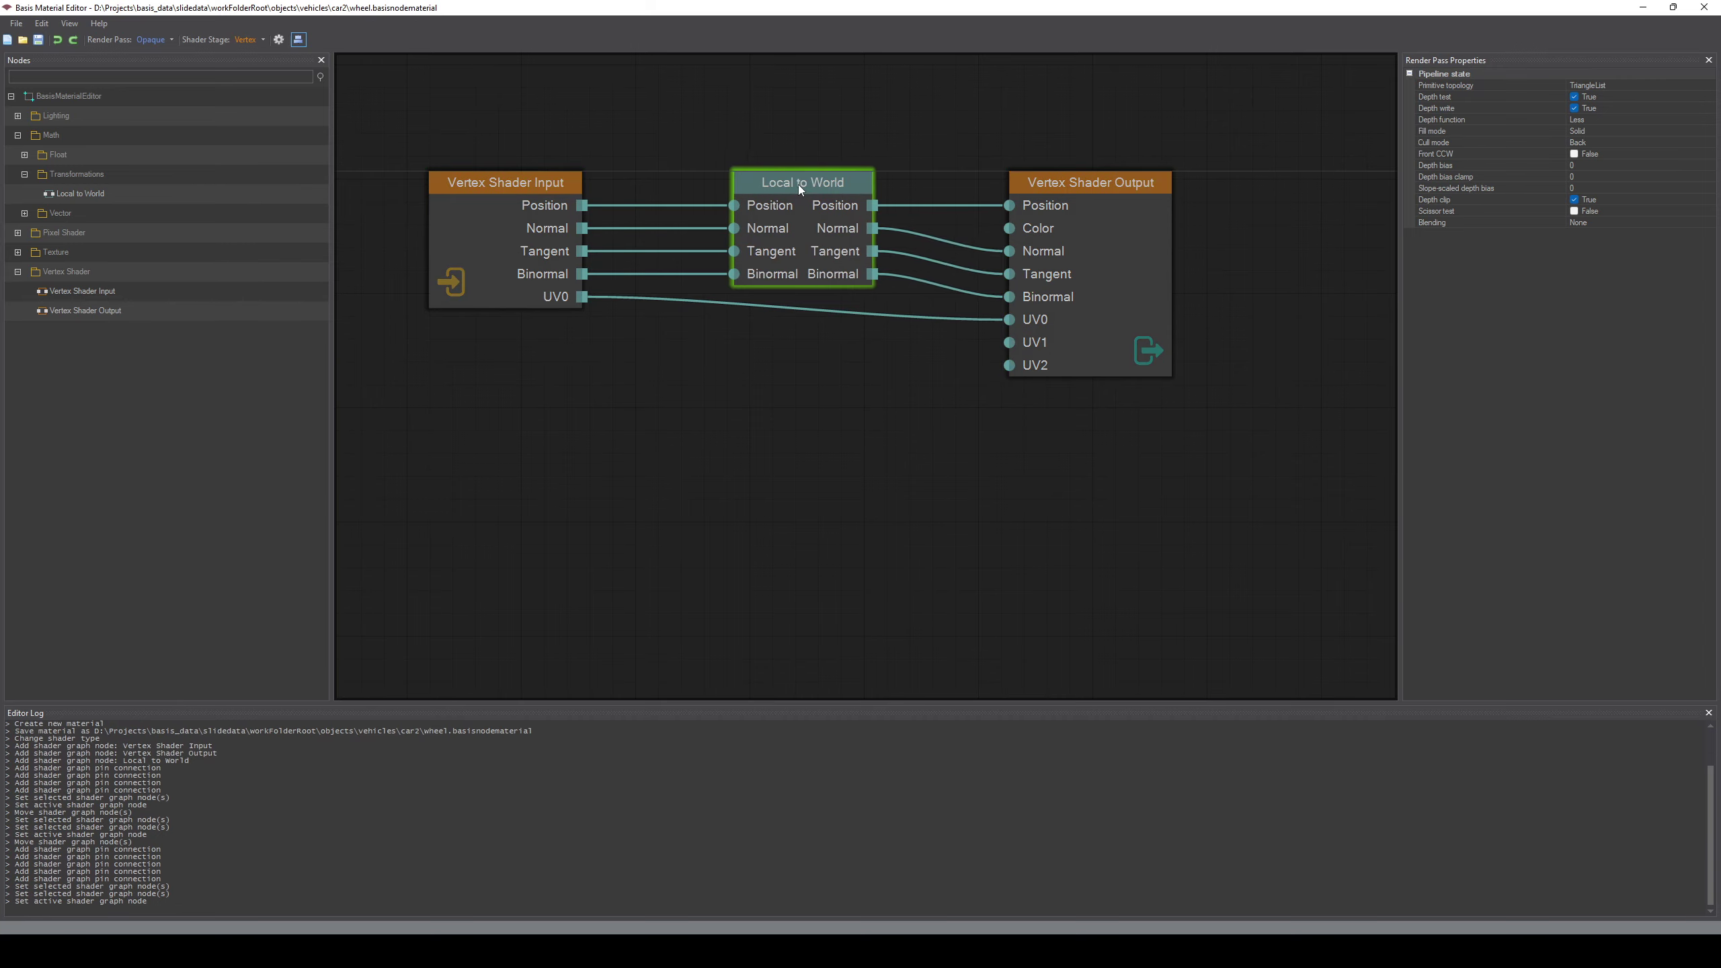
pyautogui.click(796, 384)
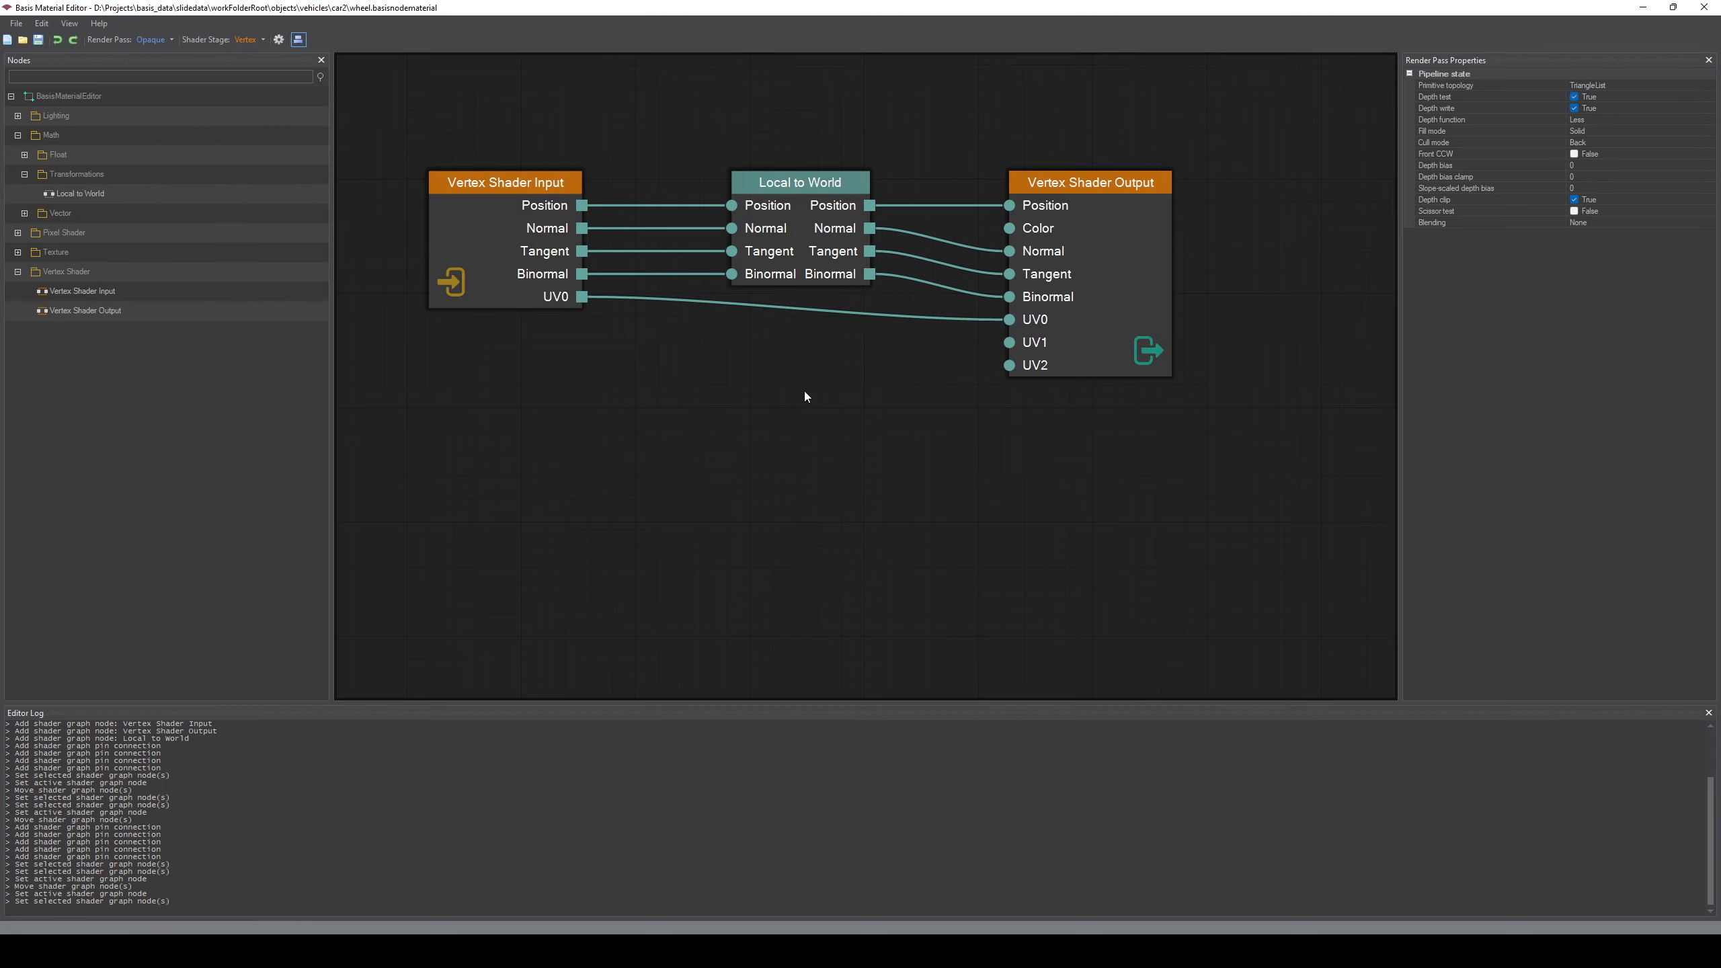
# Save the material and set the shader stage to Pixel
pyautogui.scroll(-3, 801, 395)
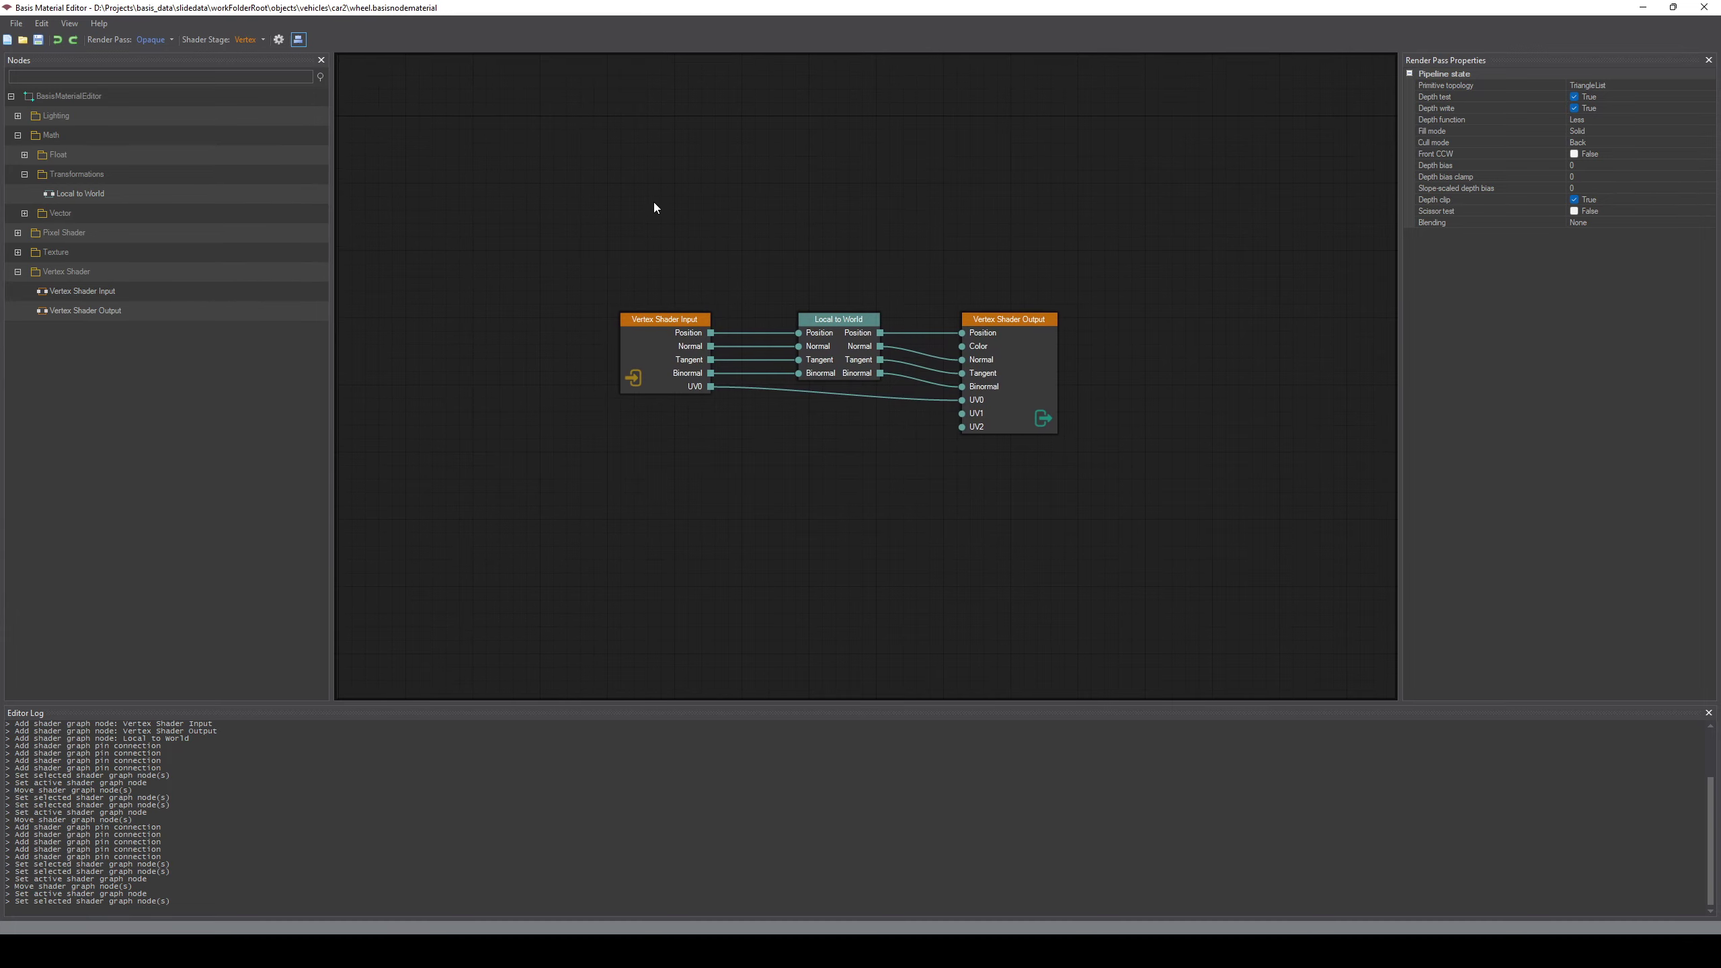
pyautogui.hotkey('ctrl', 's')
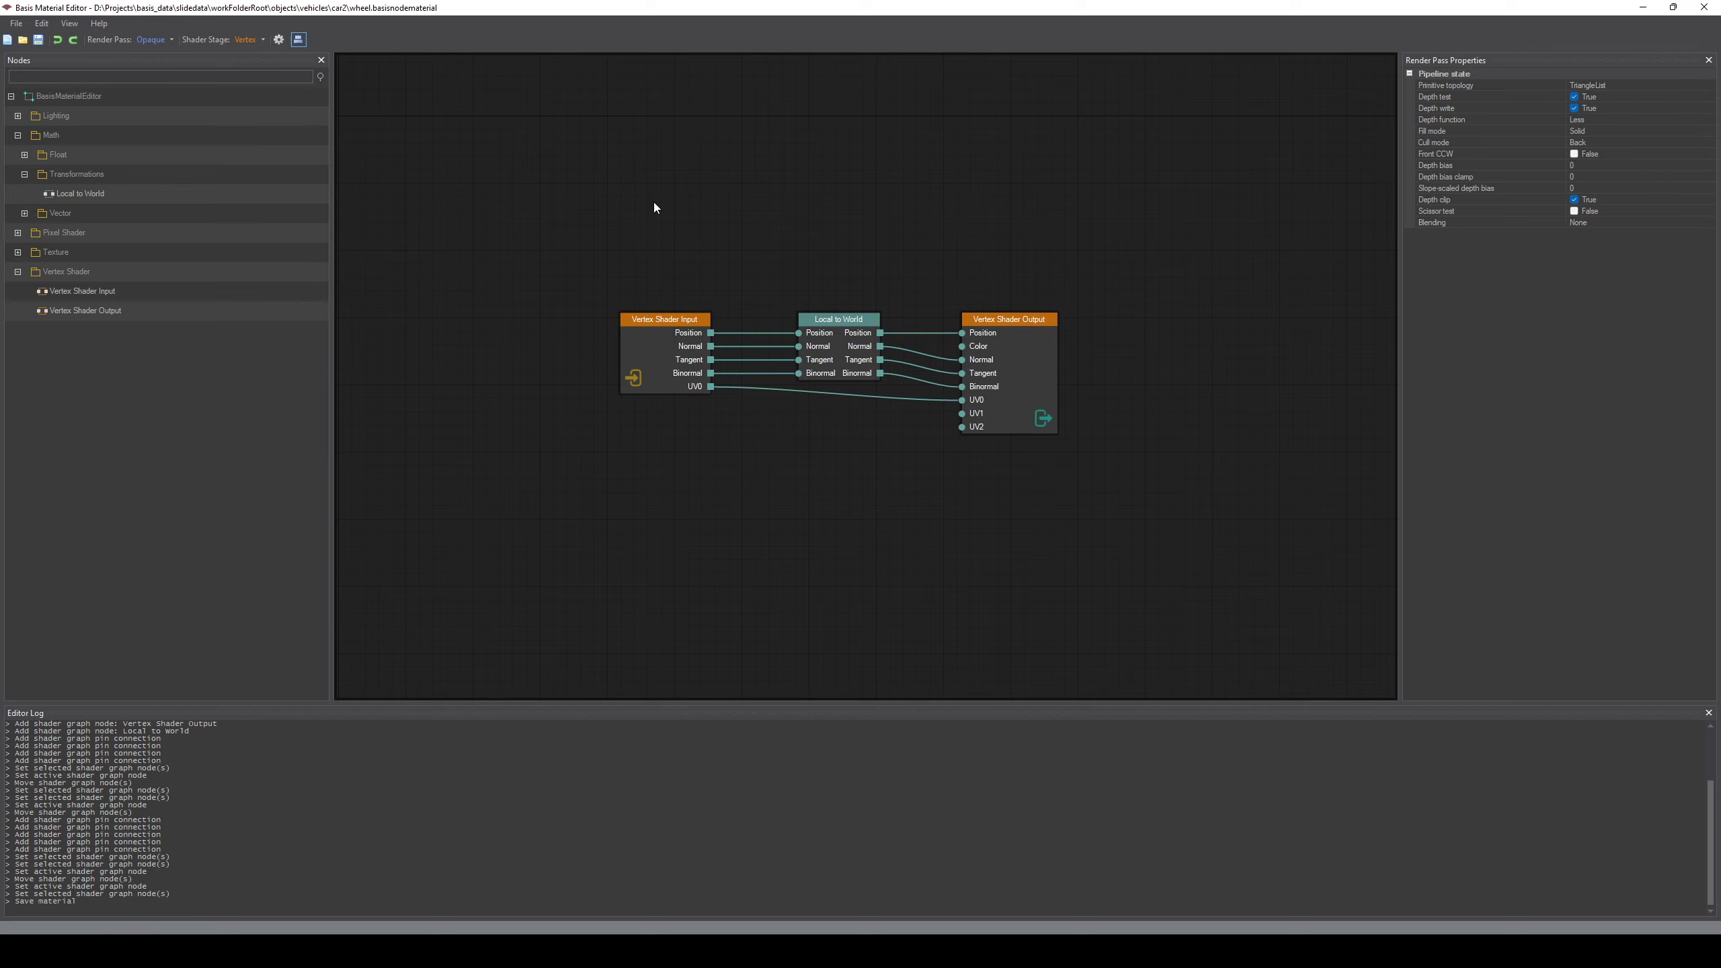
pyautogui.click(263, 40)
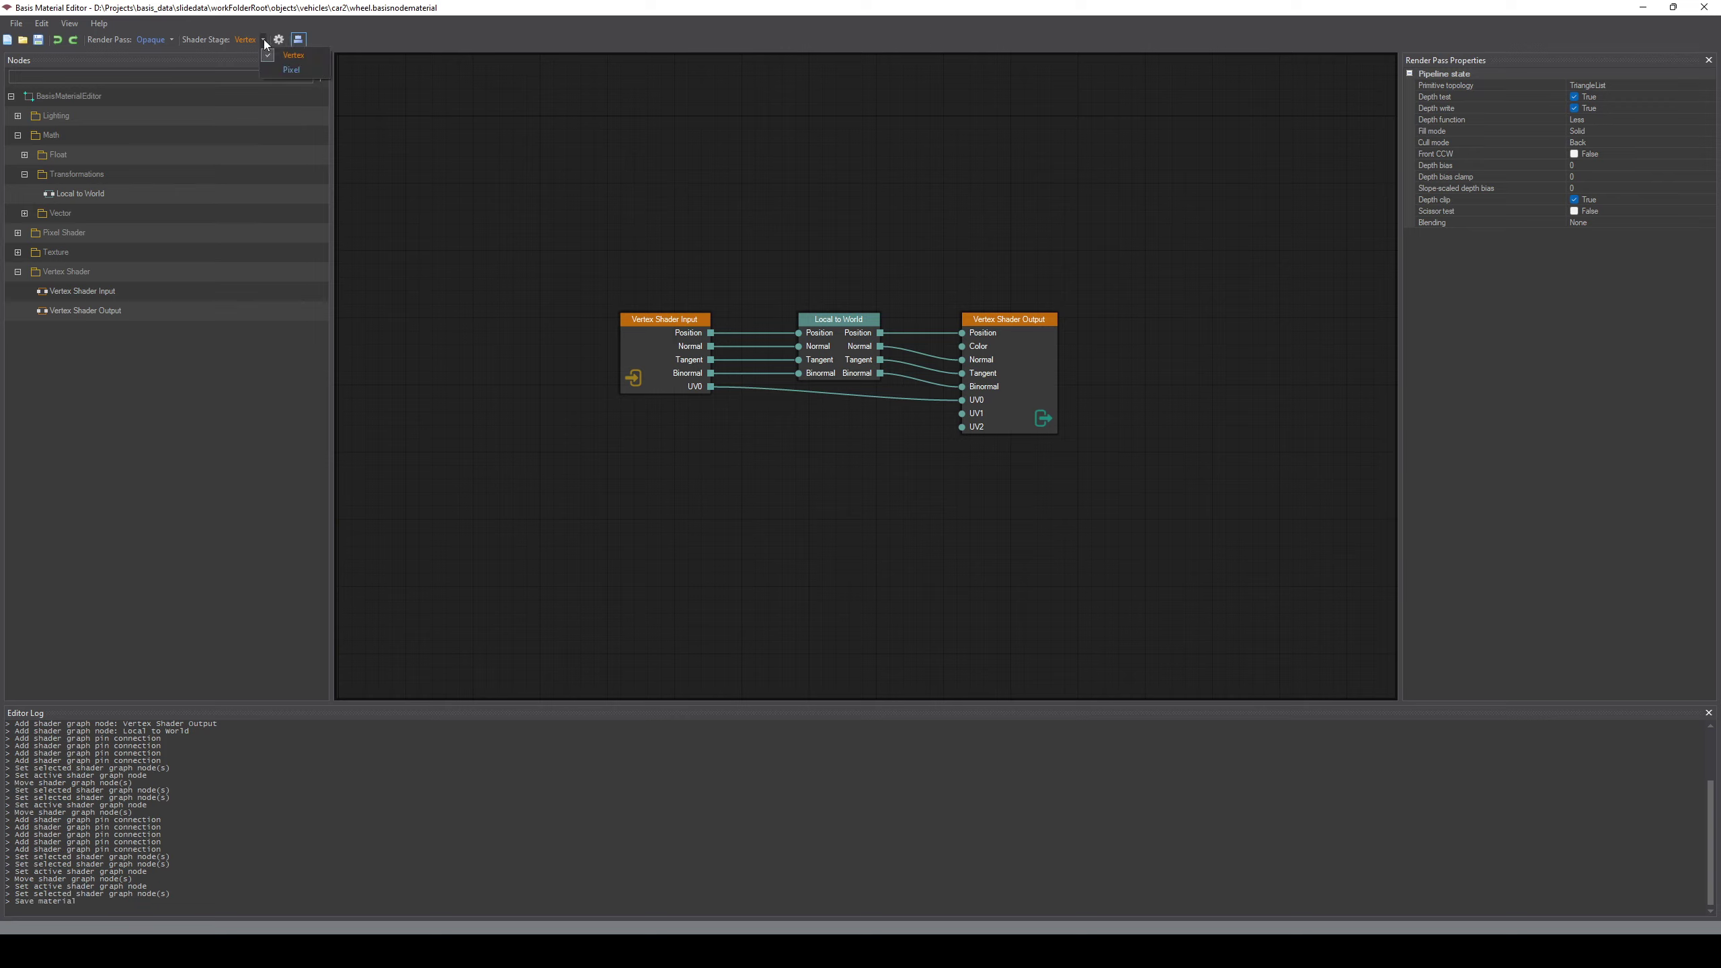
pyautogui.click(290, 70)
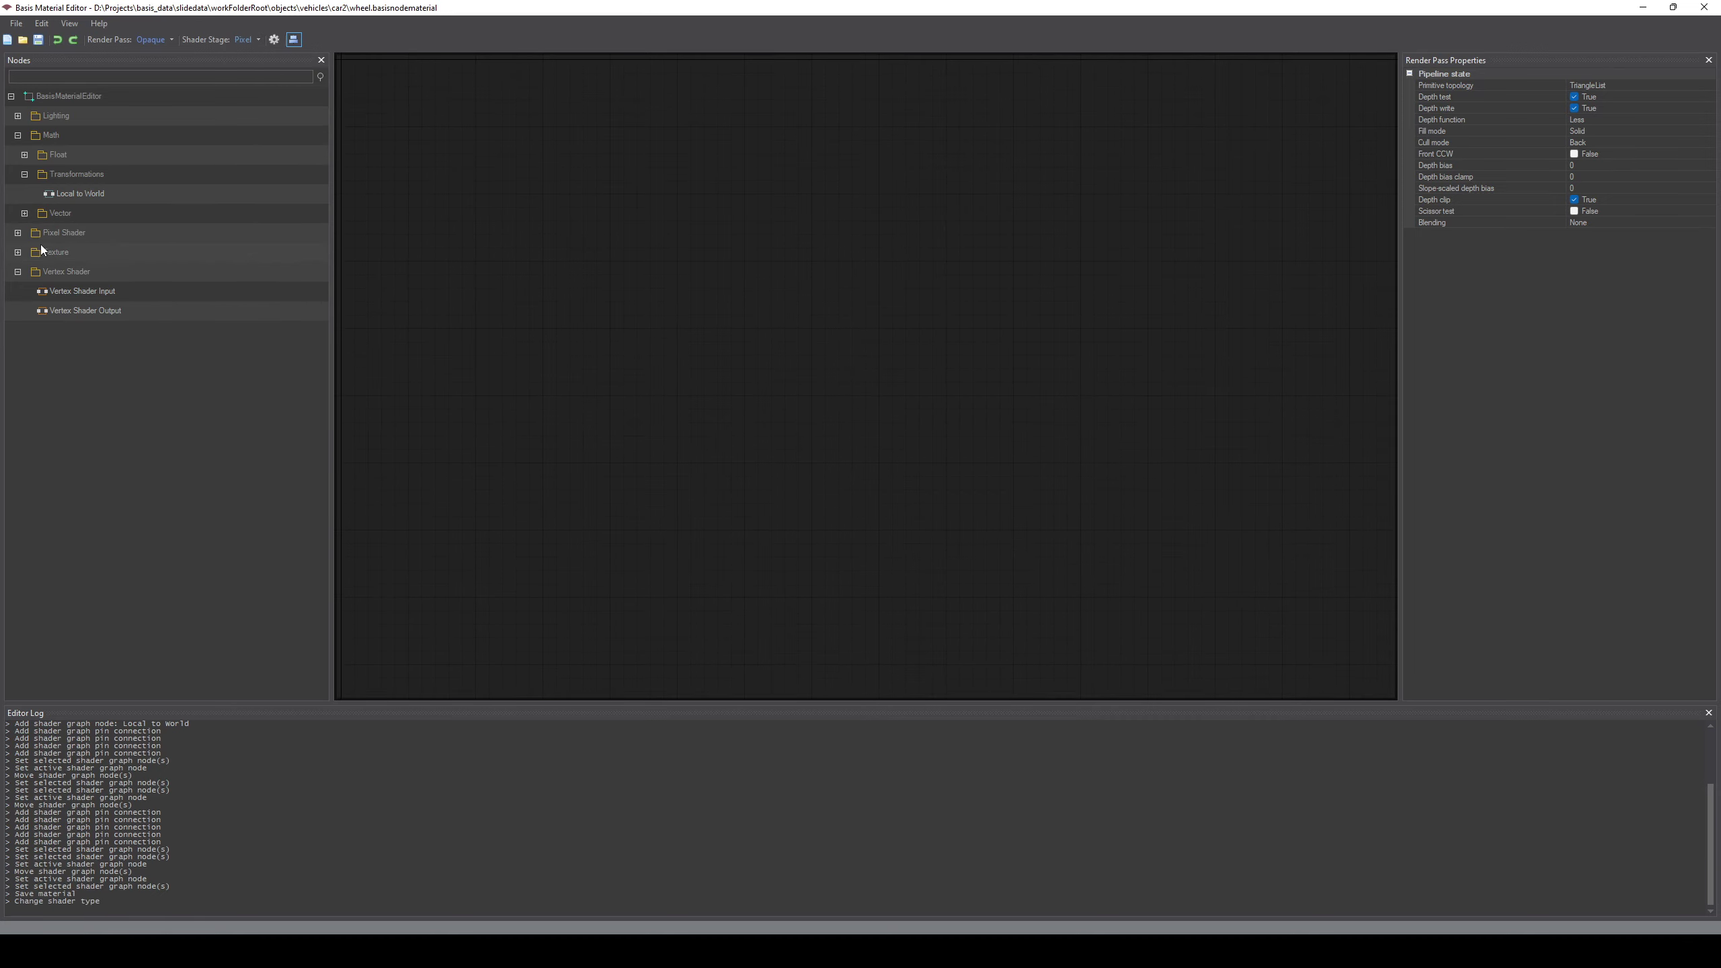
# Add a Pixel Shader Input node and, far to its right, a Pixel Shader Output node to the empty pixel graph
pyautogui.click(17, 233)
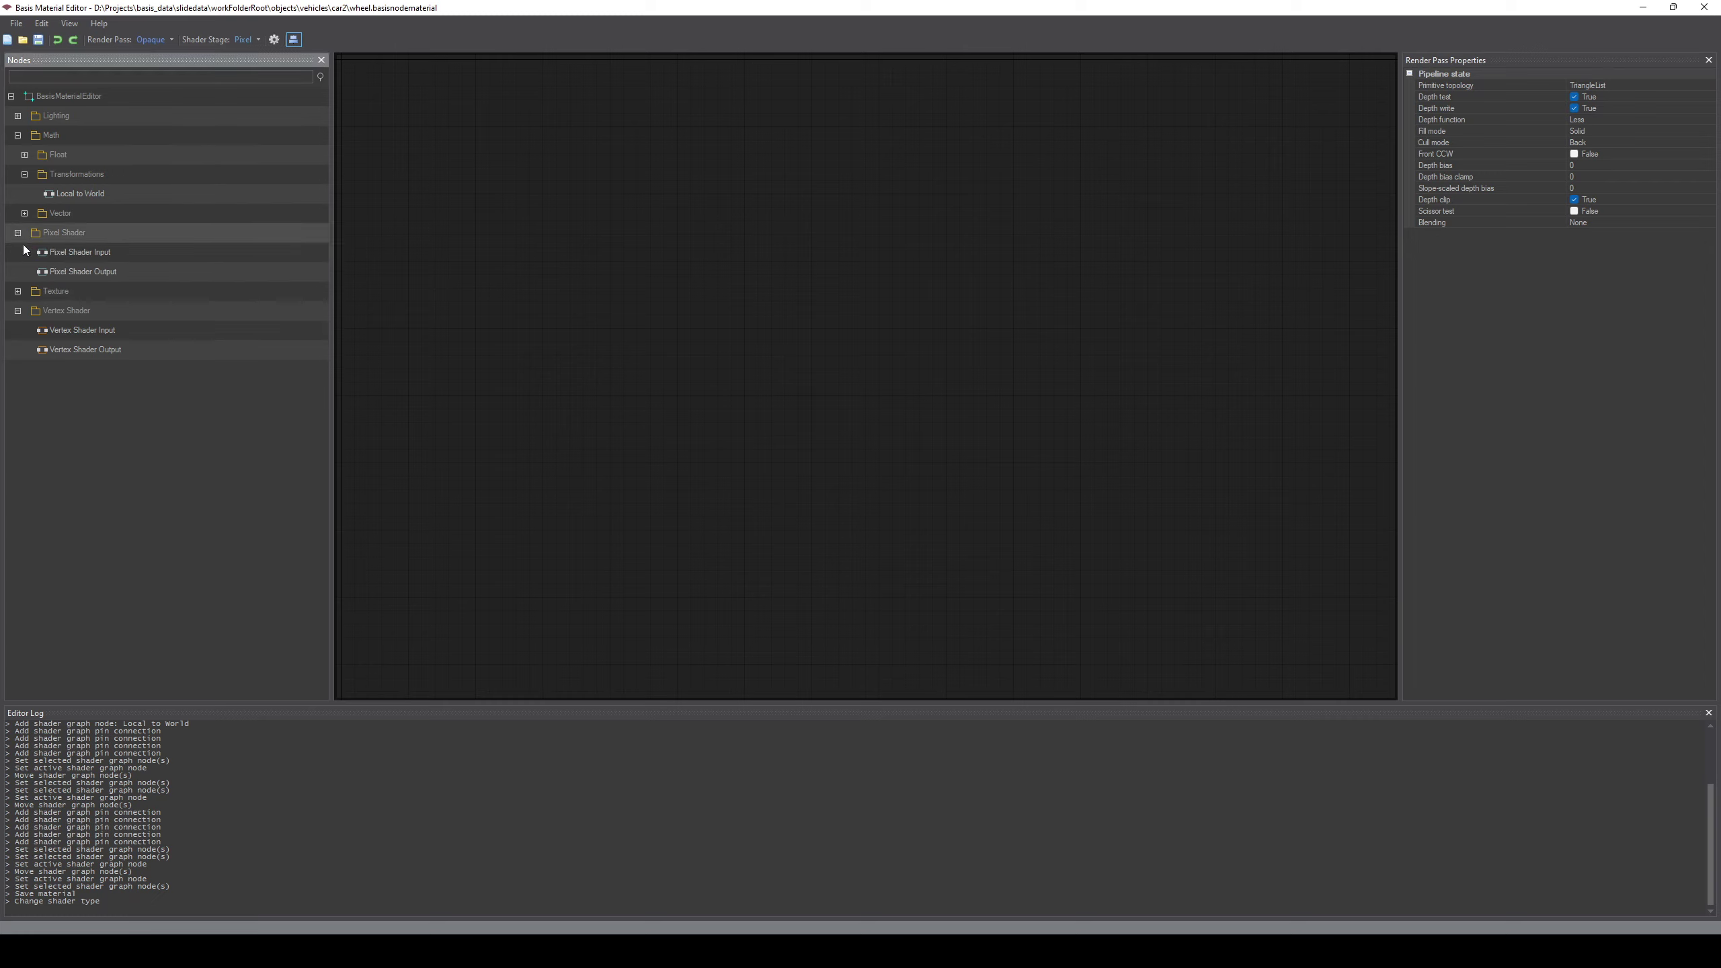
pyautogui.moveTo(97, 253); pyautogui.dragTo(269, 252)
pyautogui.moveTo(451, 146); pyautogui.dragTo(450, 146)
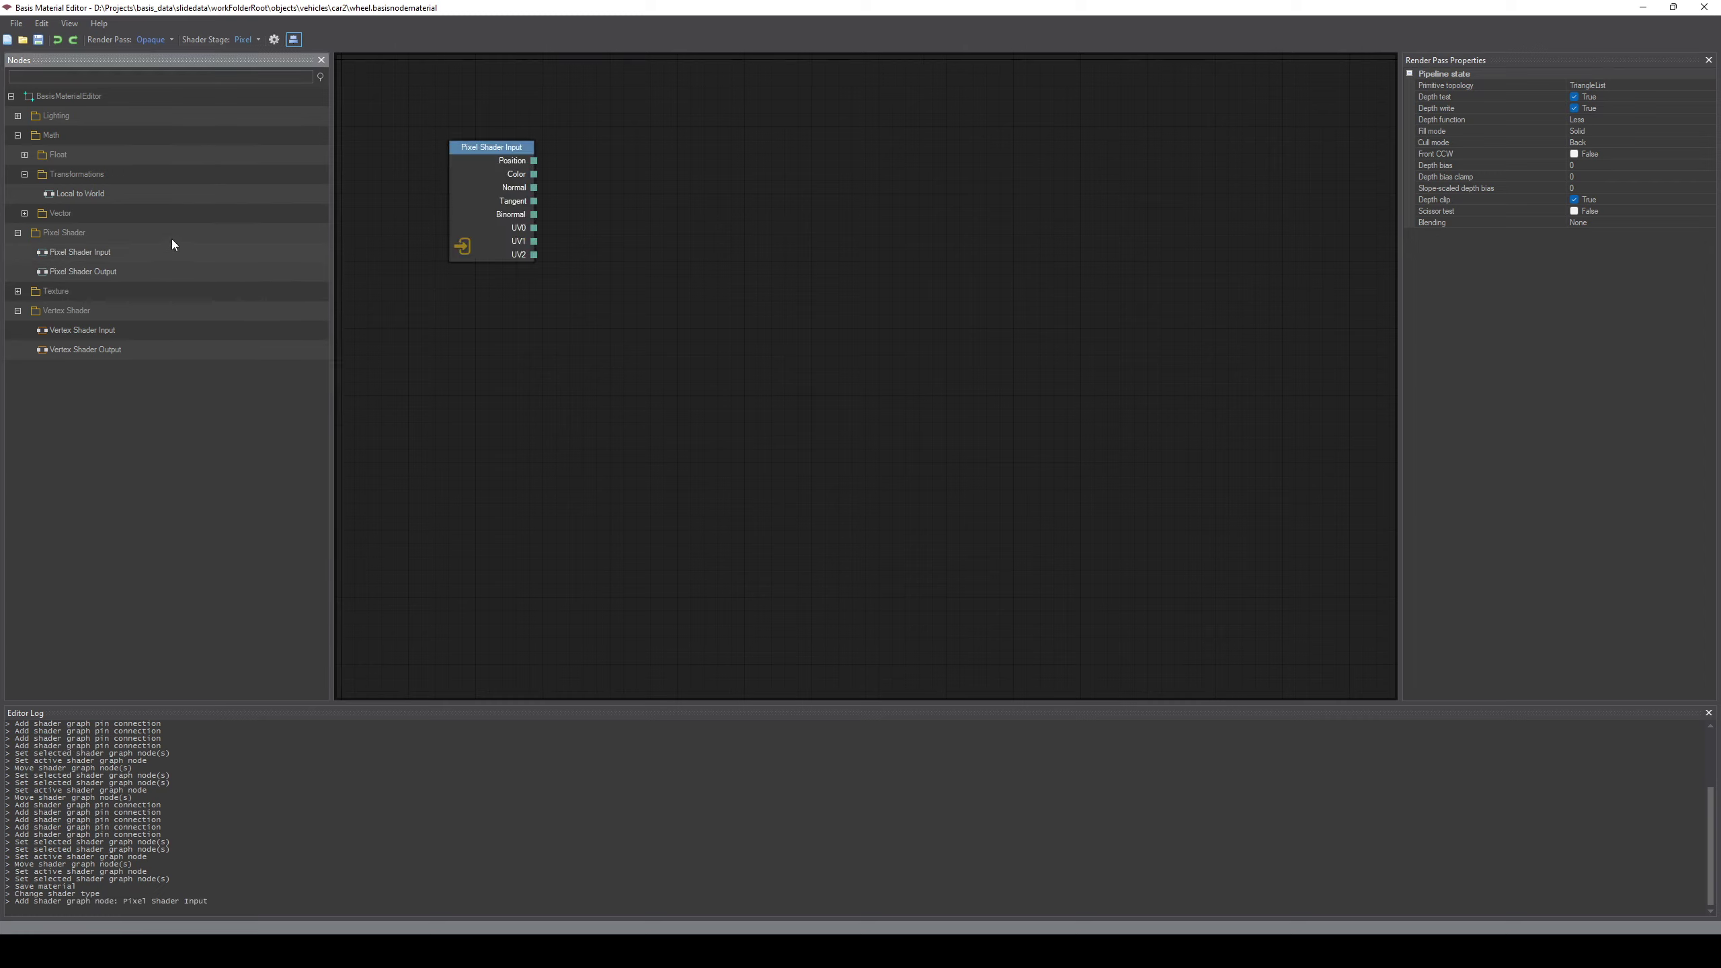
pyautogui.moveTo(86, 271); pyautogui.dragTo(1117, 178)
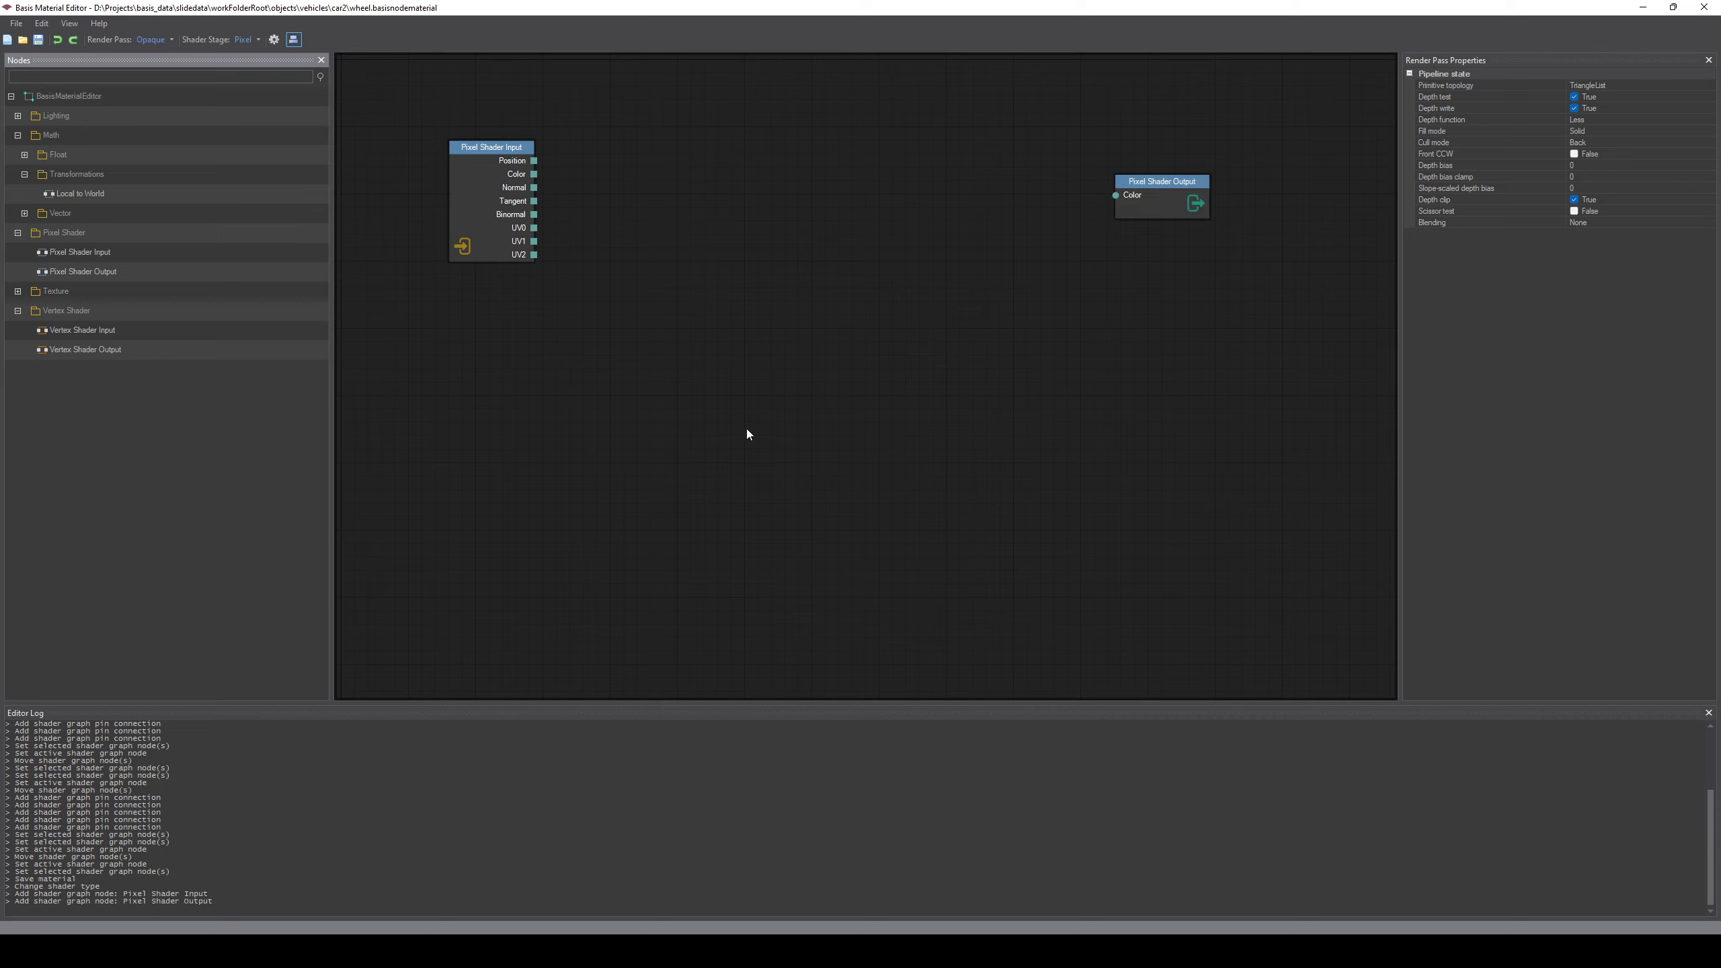
# Move the Pixel Shader Input node up and to the left and raise the Pixel Shader Output node to the same height
pyautogui.moveTo(489, 148); pyautogui.dragTo(451, 139)
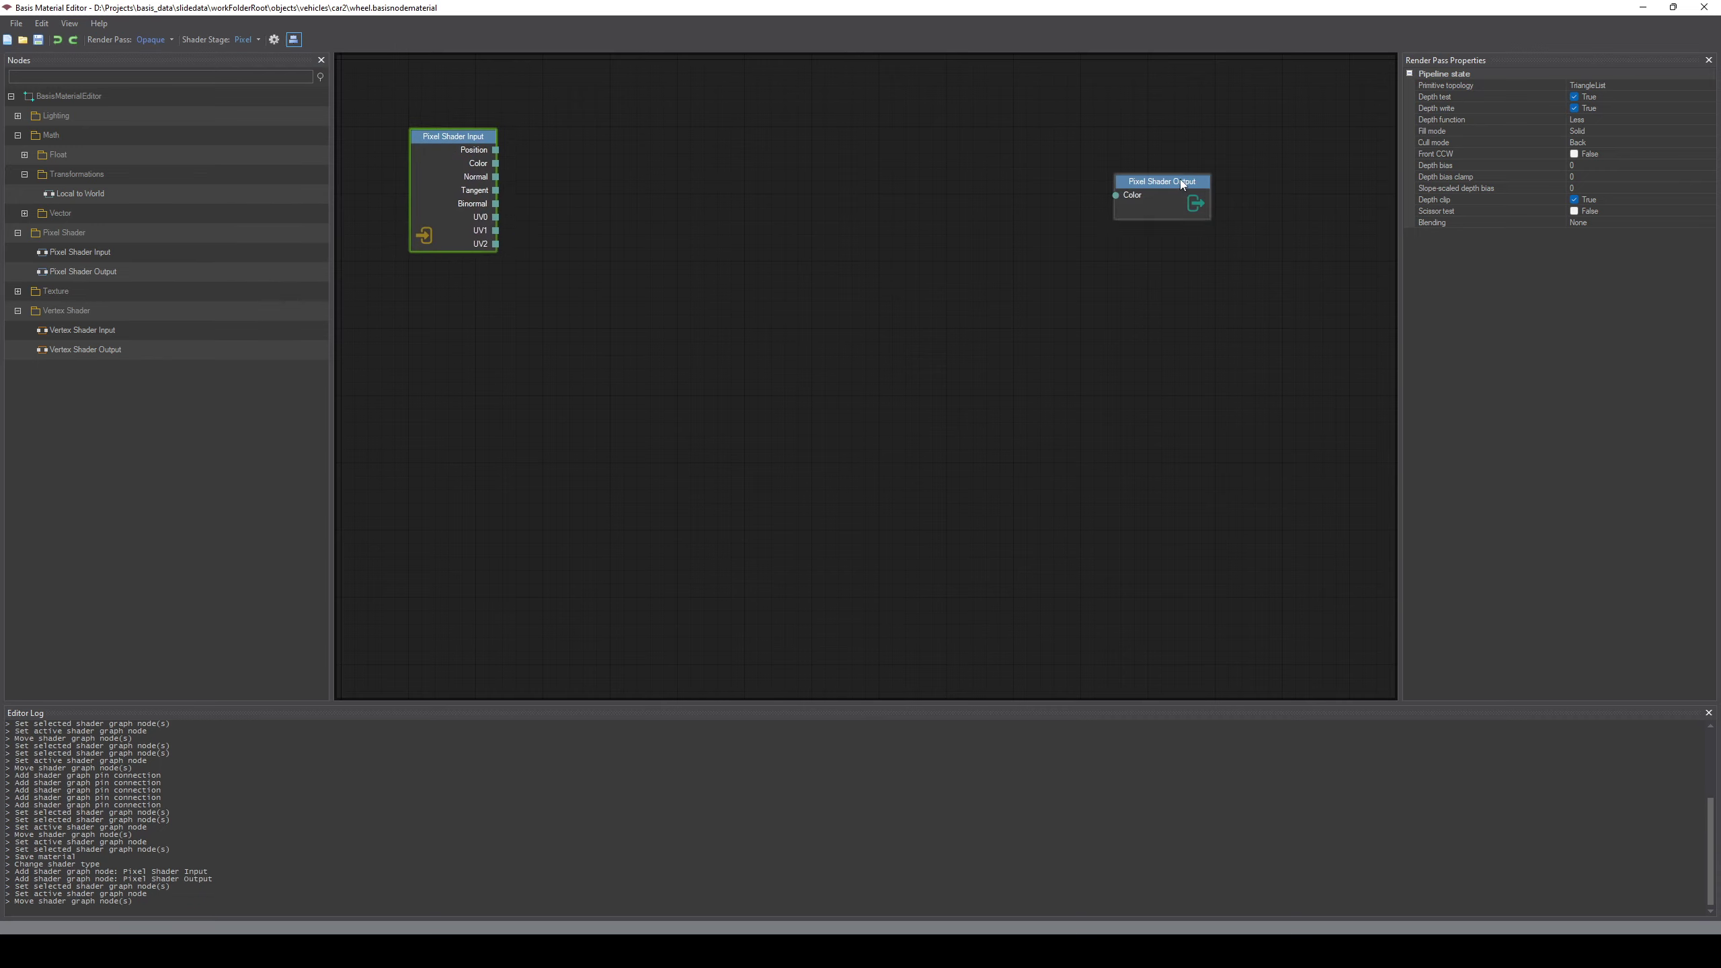
pyautogui.moveTo(1180, 179); pyautogui.dragTo(1184, 134)
pyautogui.moveTo(865, 208); pyautogui.dragTo(902, 283, button='middle')
pyautogui.scroll(1, 898, 285)
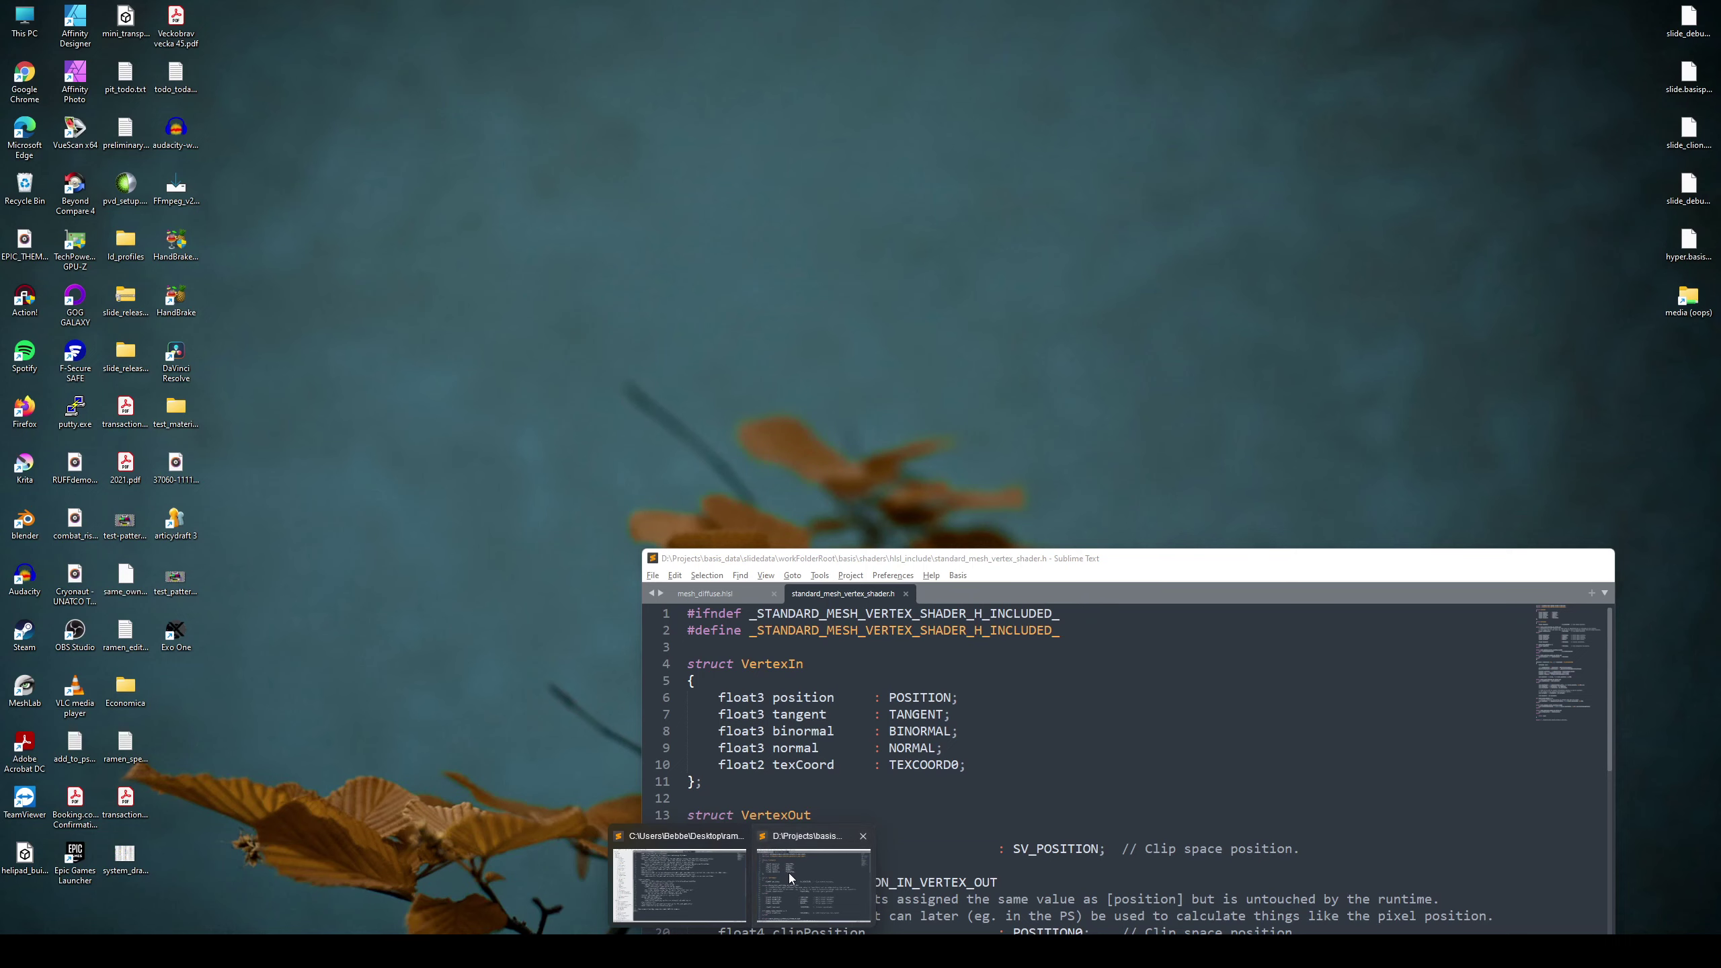
# Switch to Sublime Text and examine how mesh_diffuse.hlsl computes litColor from the ambient, diffuse and specular terms, GI and fog
pyautogui.click(788, 873)
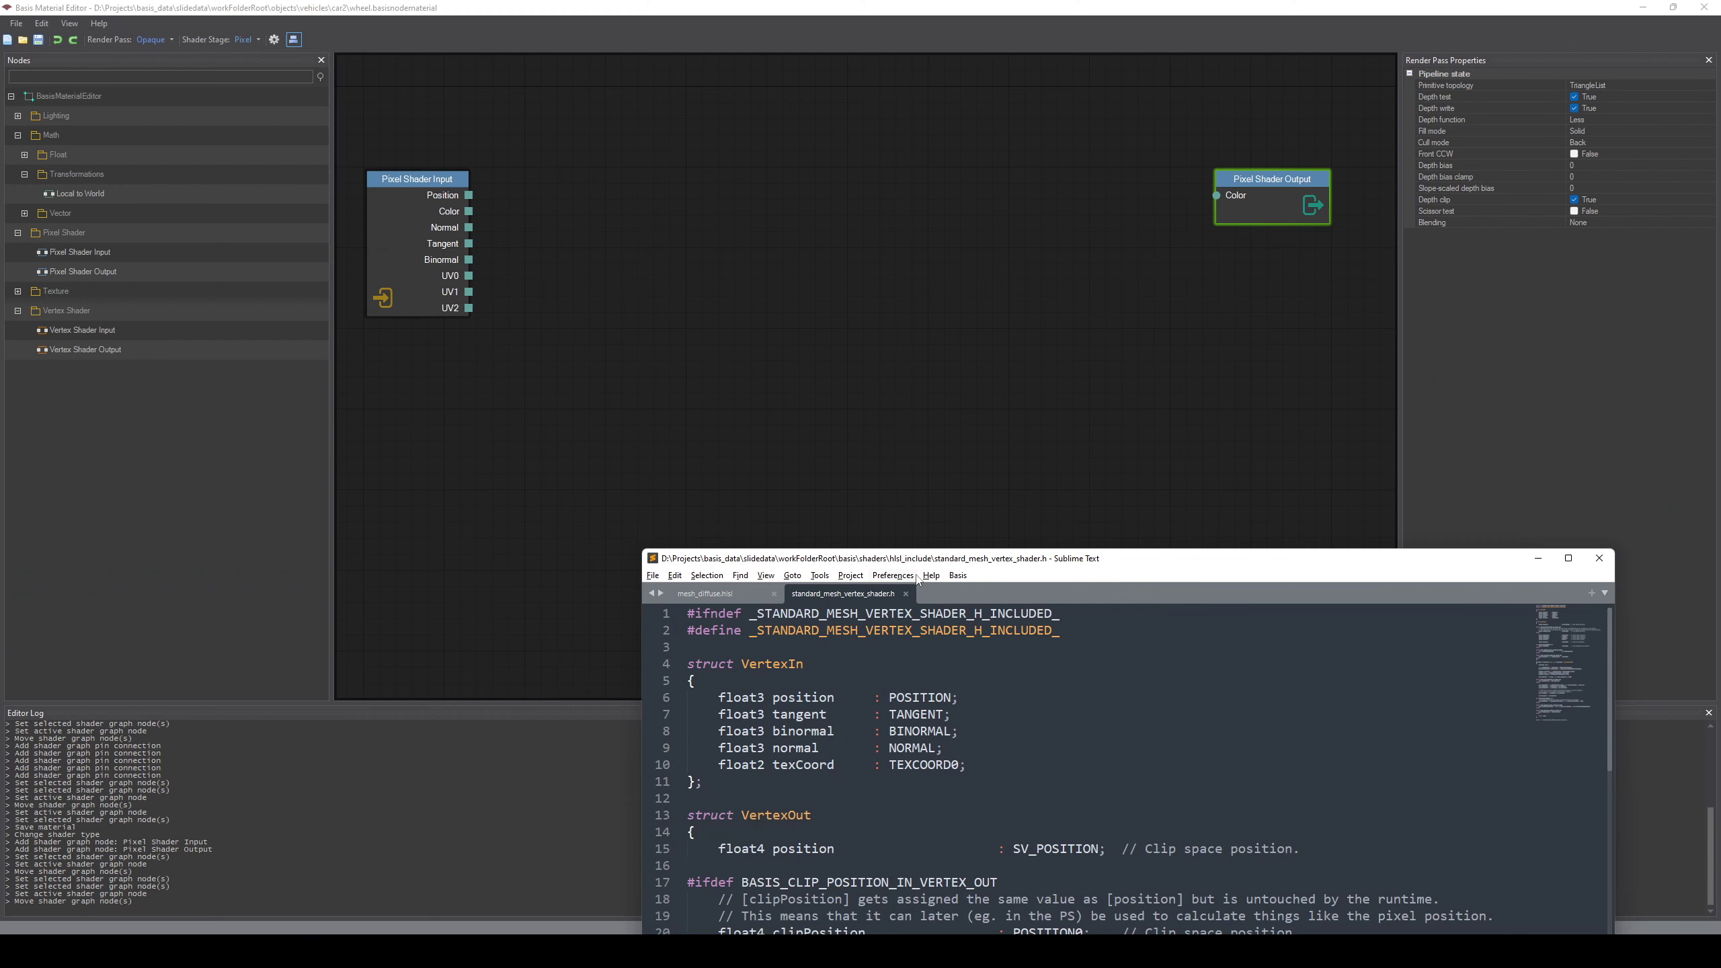
pyautogui.click(732, 592)
pyautogui.doubleClick(1021, 559)
pyautogui.scroll(-2, 959, 597)
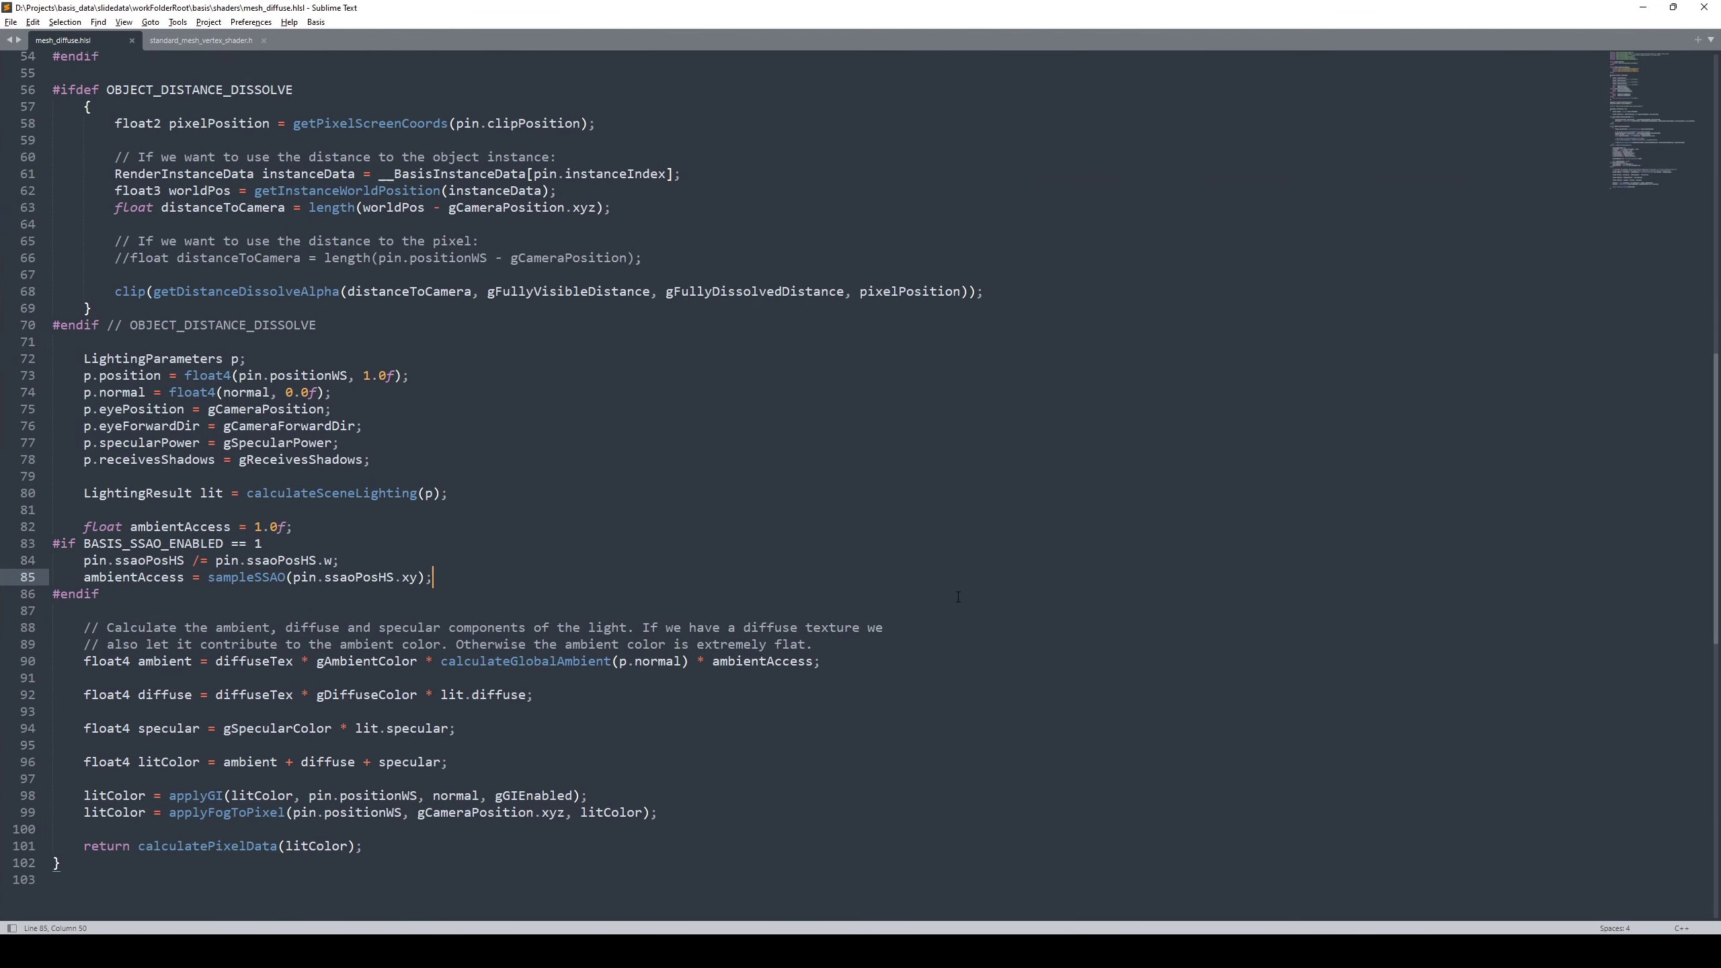
pyautogui.scroll(-6, 958, 597)
pyautogui.scroll(2, 959, 597)
pyautogui.doubleClick(101, 597)
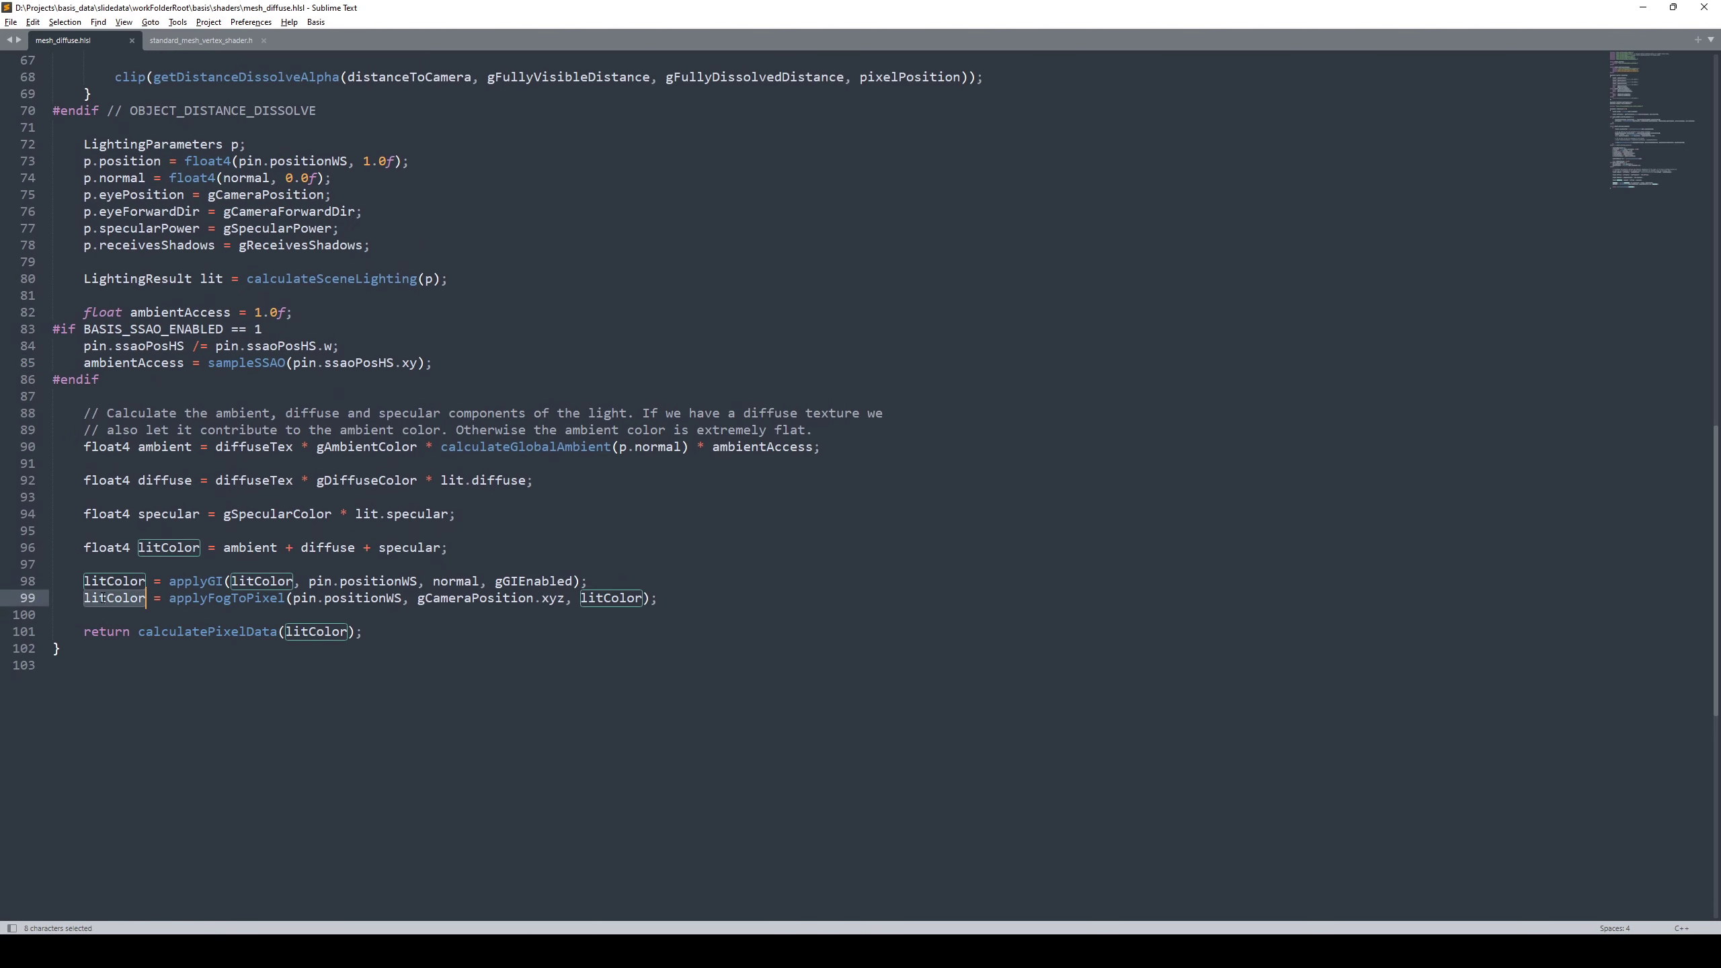
pyautogui.doubleClick(114, 548)
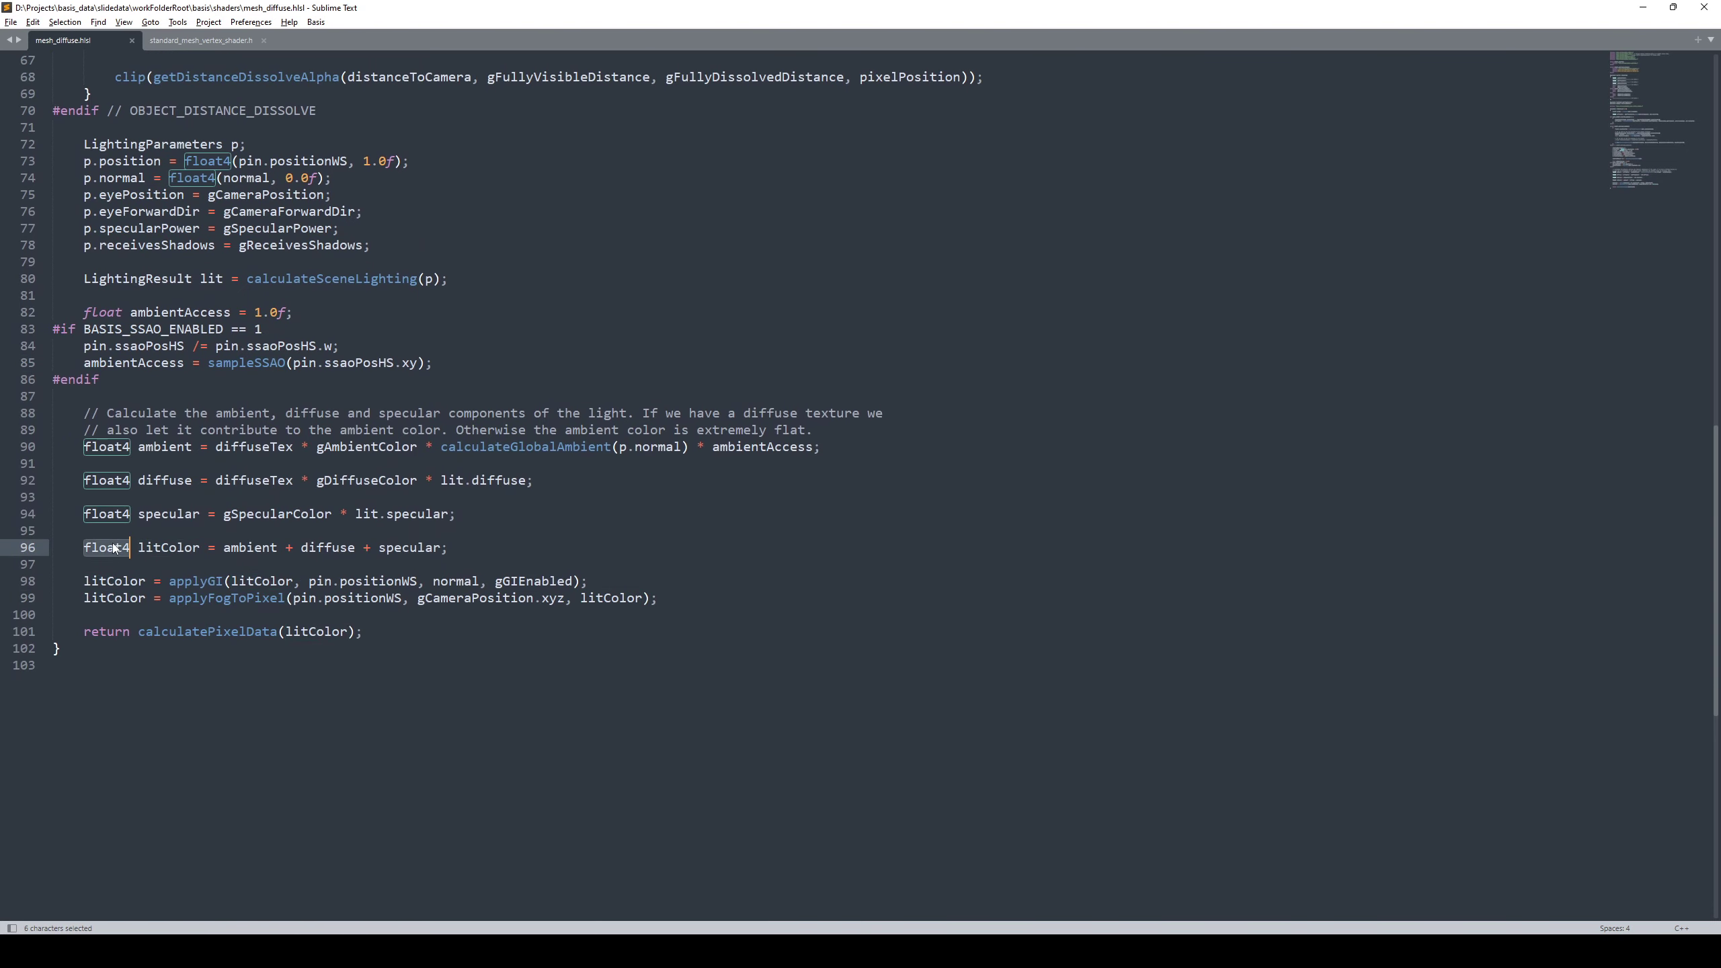
pyautogui.doubleClick(109, 597)
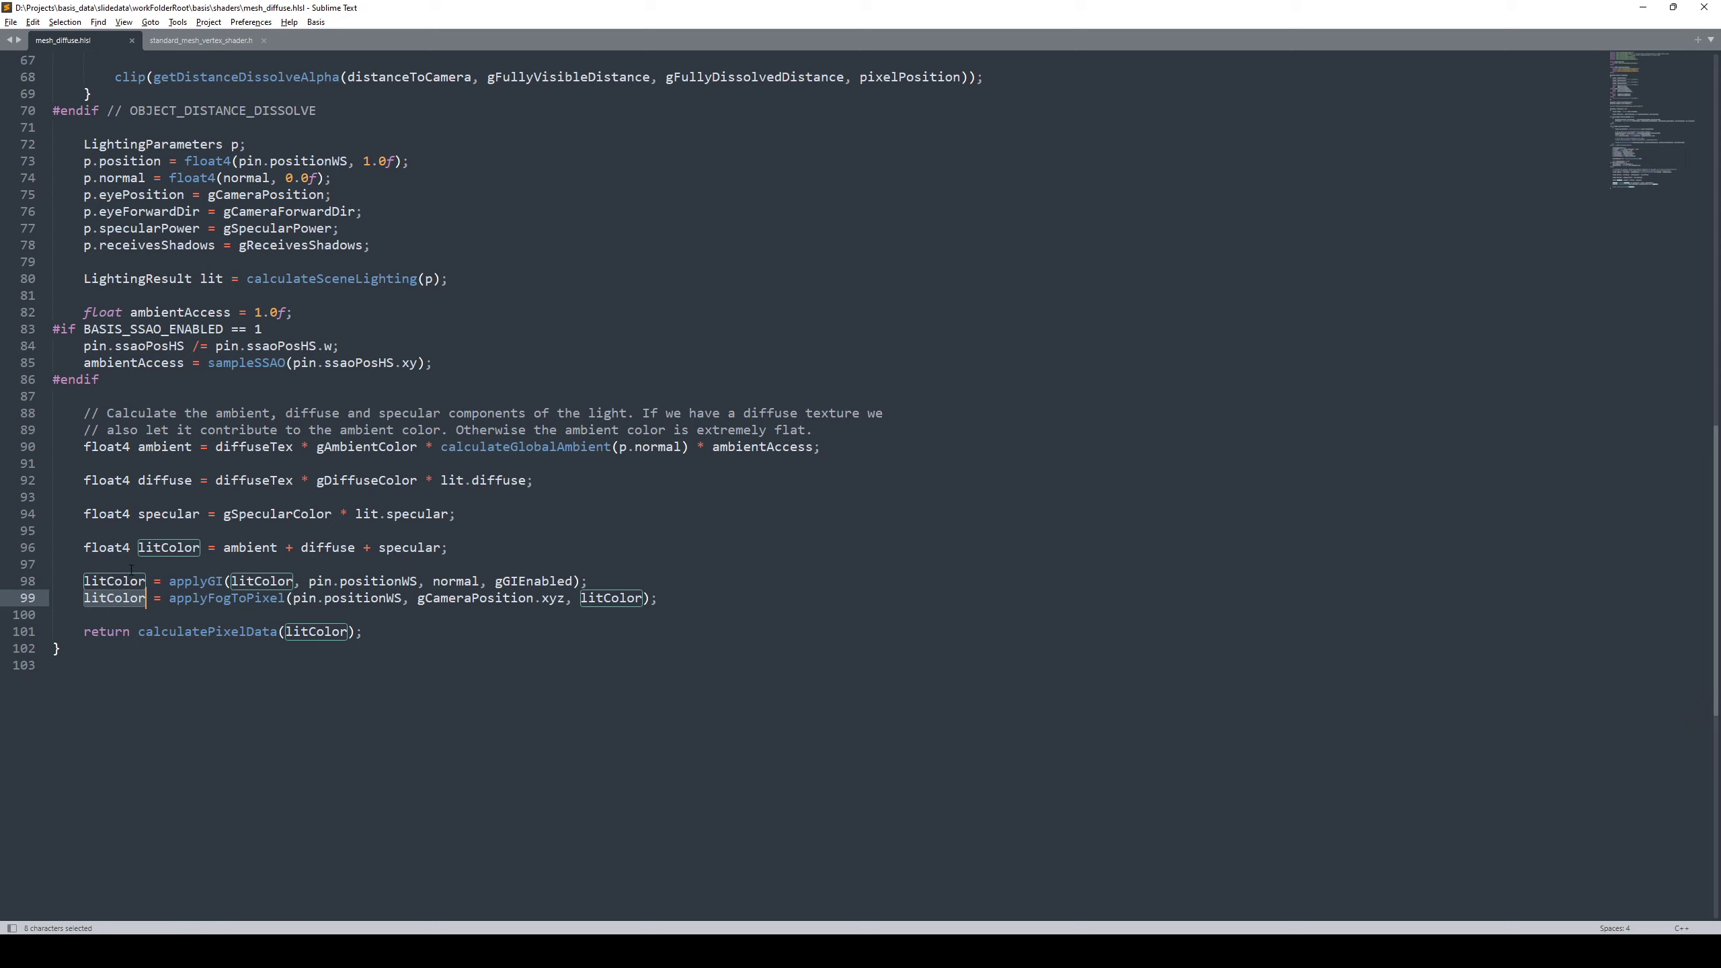
# Examine the calculatePixelData(litColor) return value in mesh_diffuse.hlsl and compare it with the Pixel Shader Output node in Basis Material Editor
pyautogui.doubleClick(314, 632)
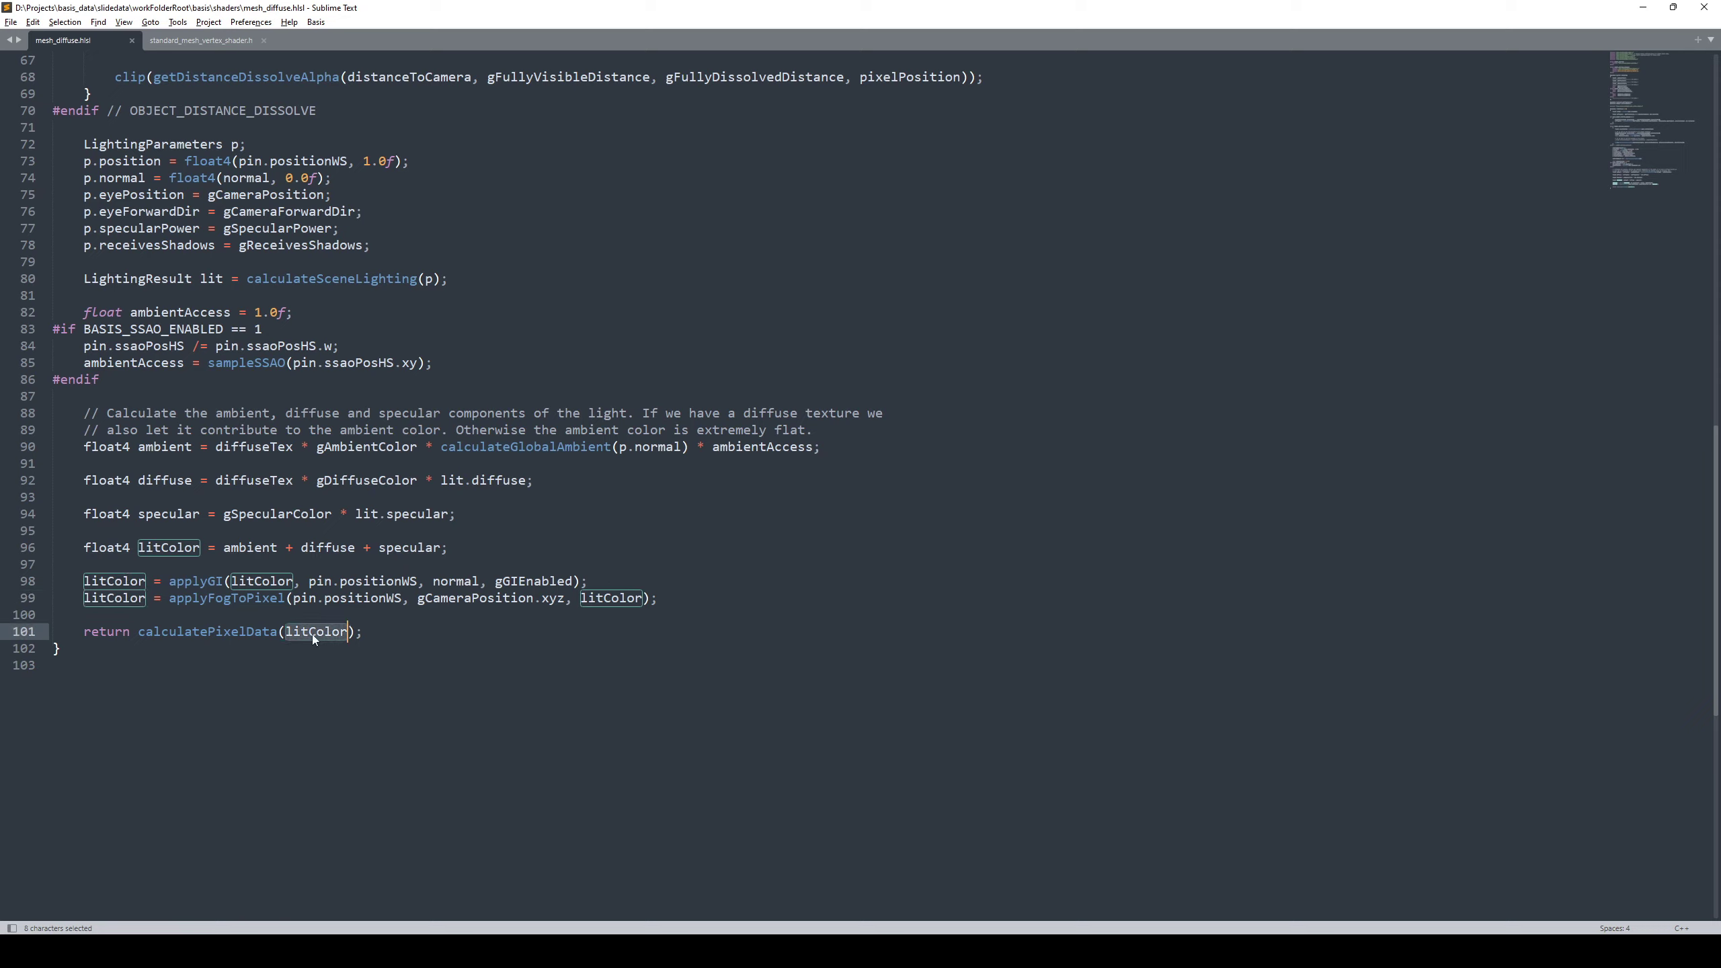
pyautogui.doubleClick(261, 631)
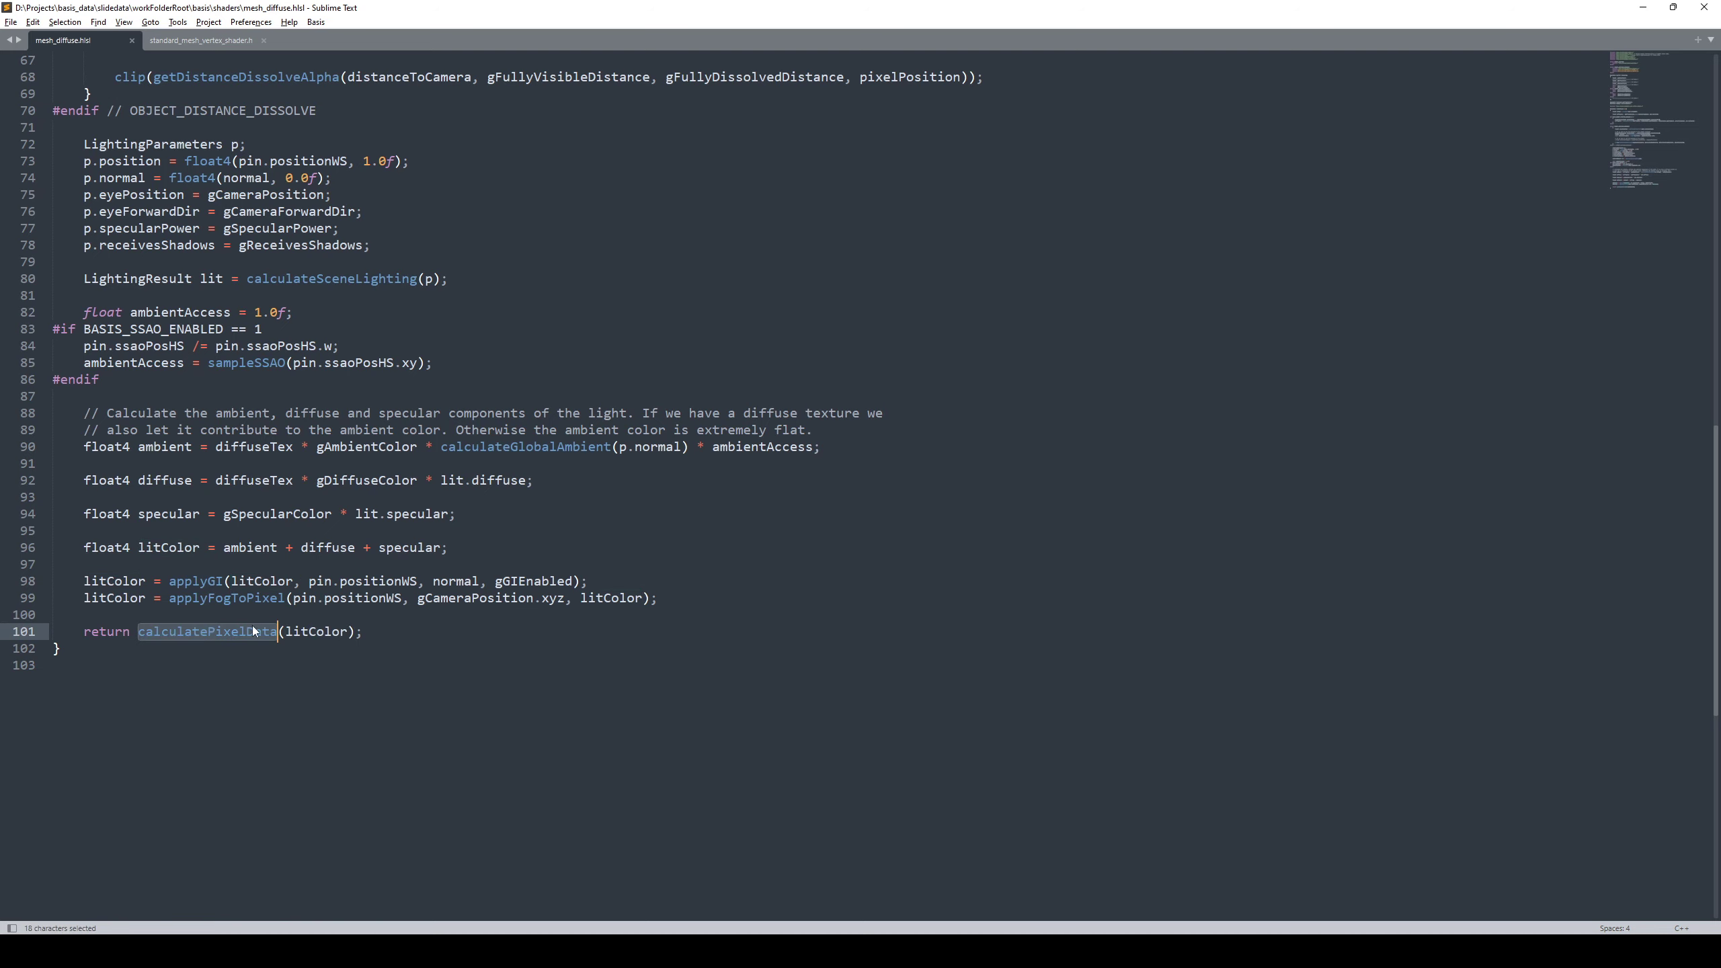
pyautogui.scroll(1, 287, 676)
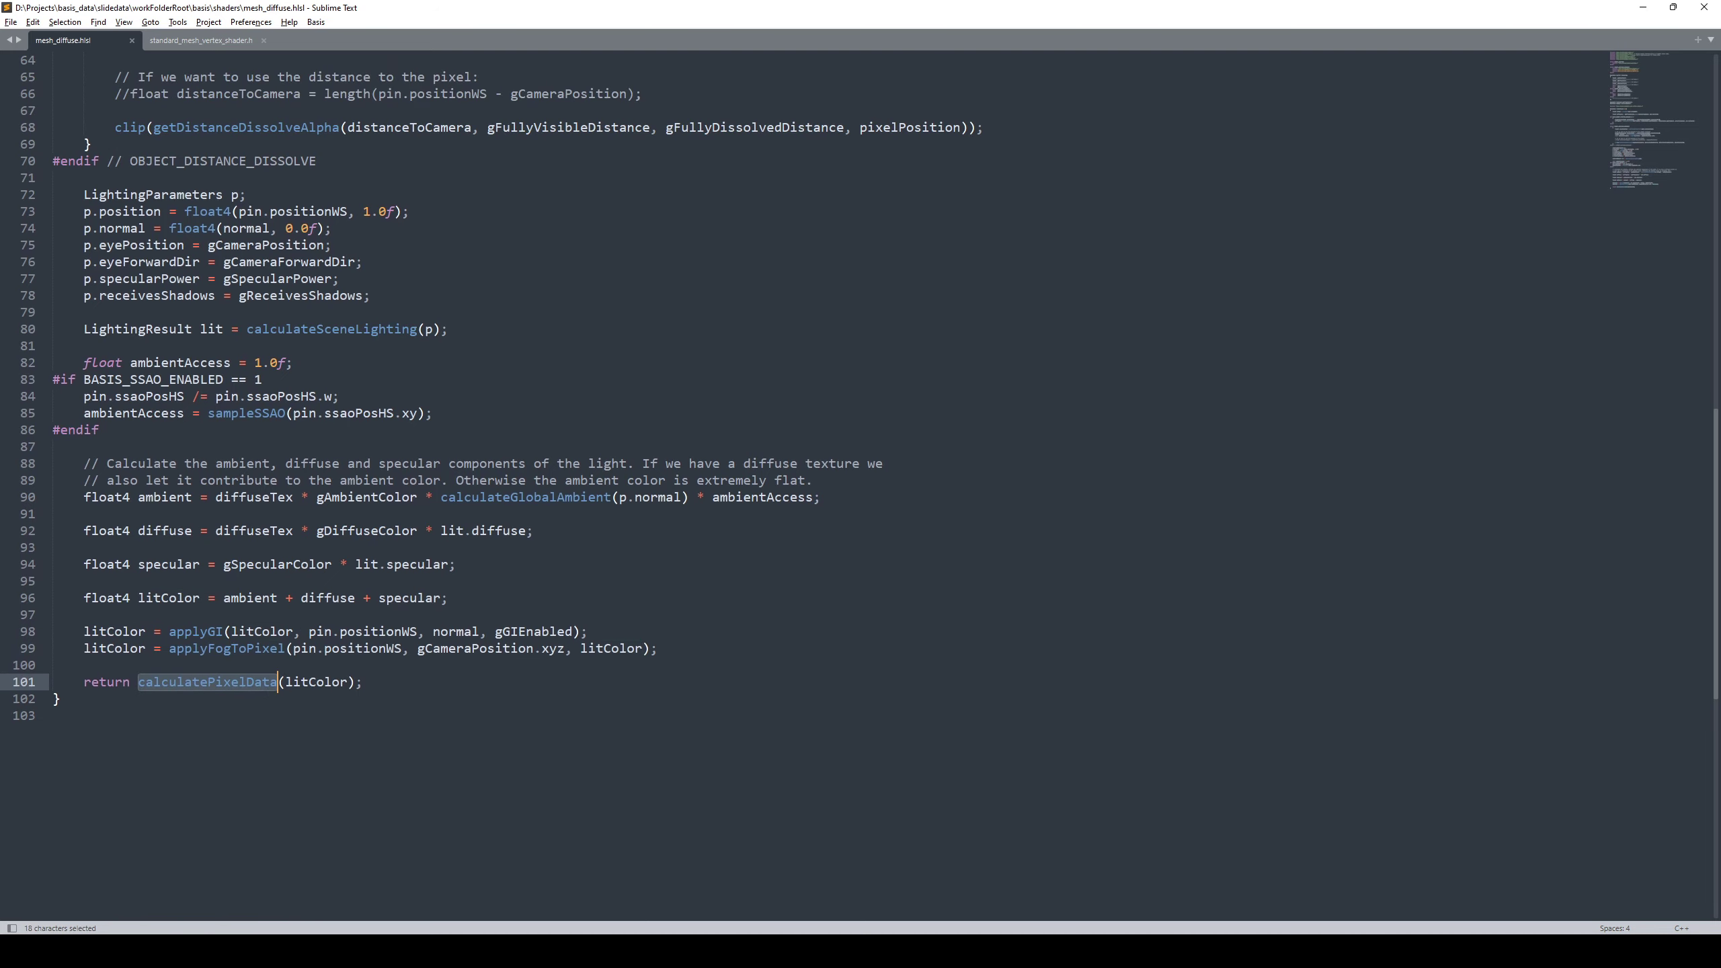
pyautogui.hotkey('alt', 'Tab')
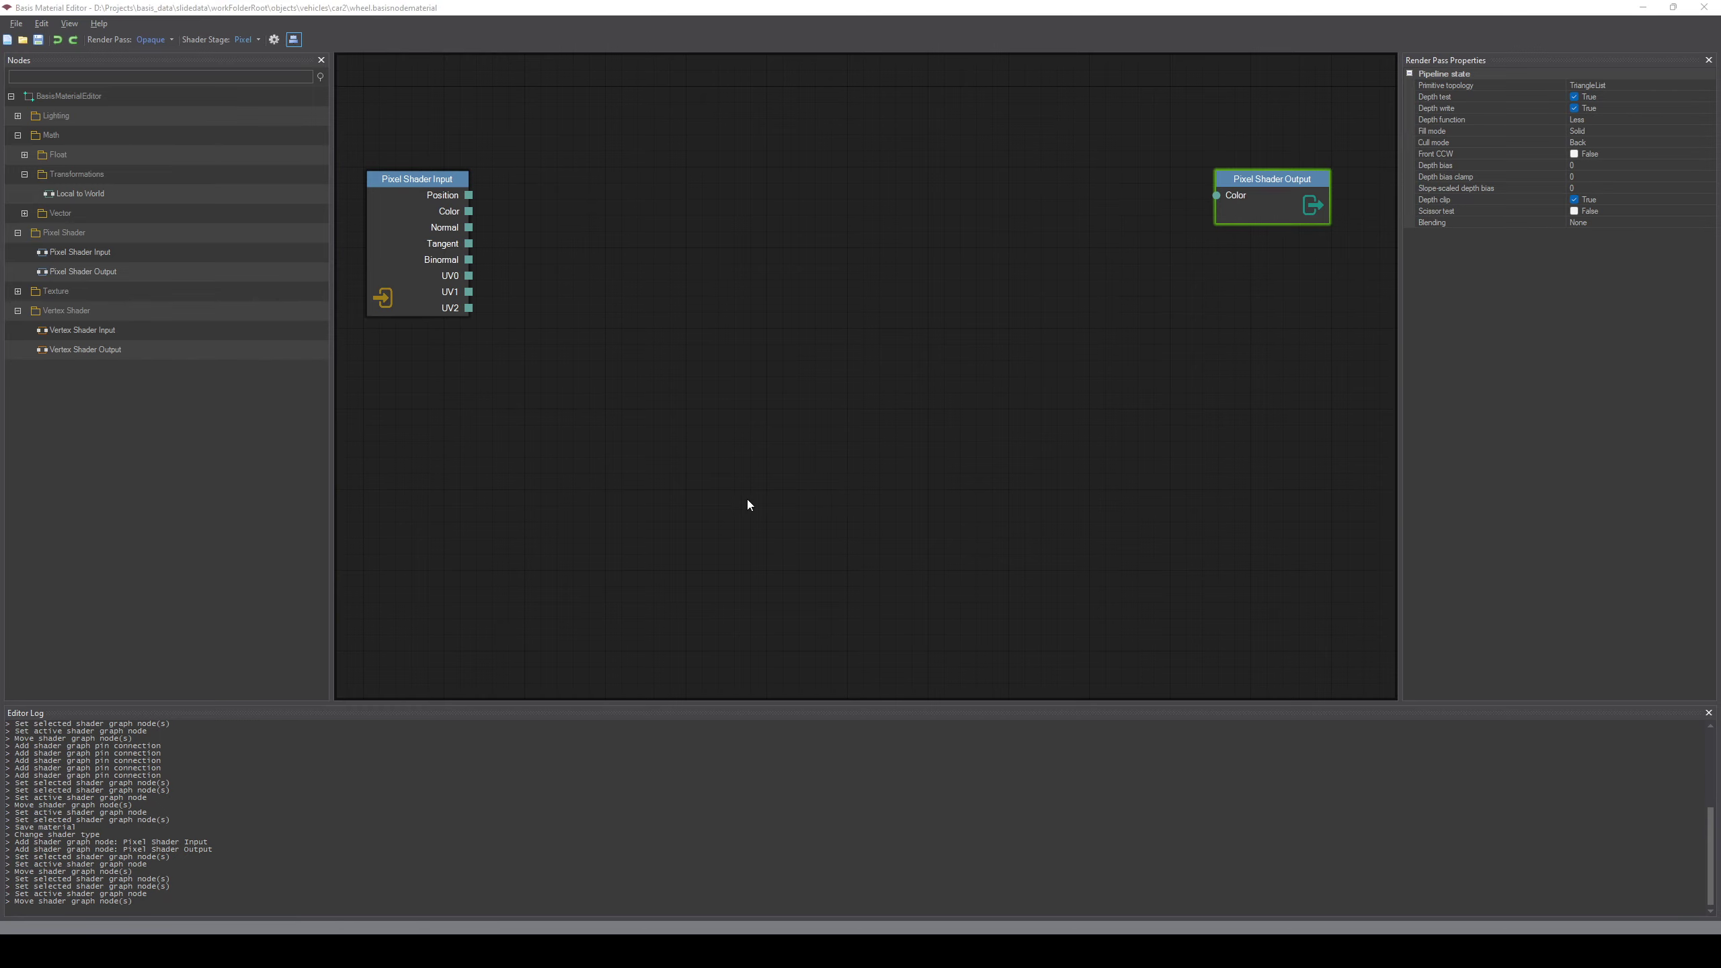
pyautogui.hotkey('alt', 'Tab')
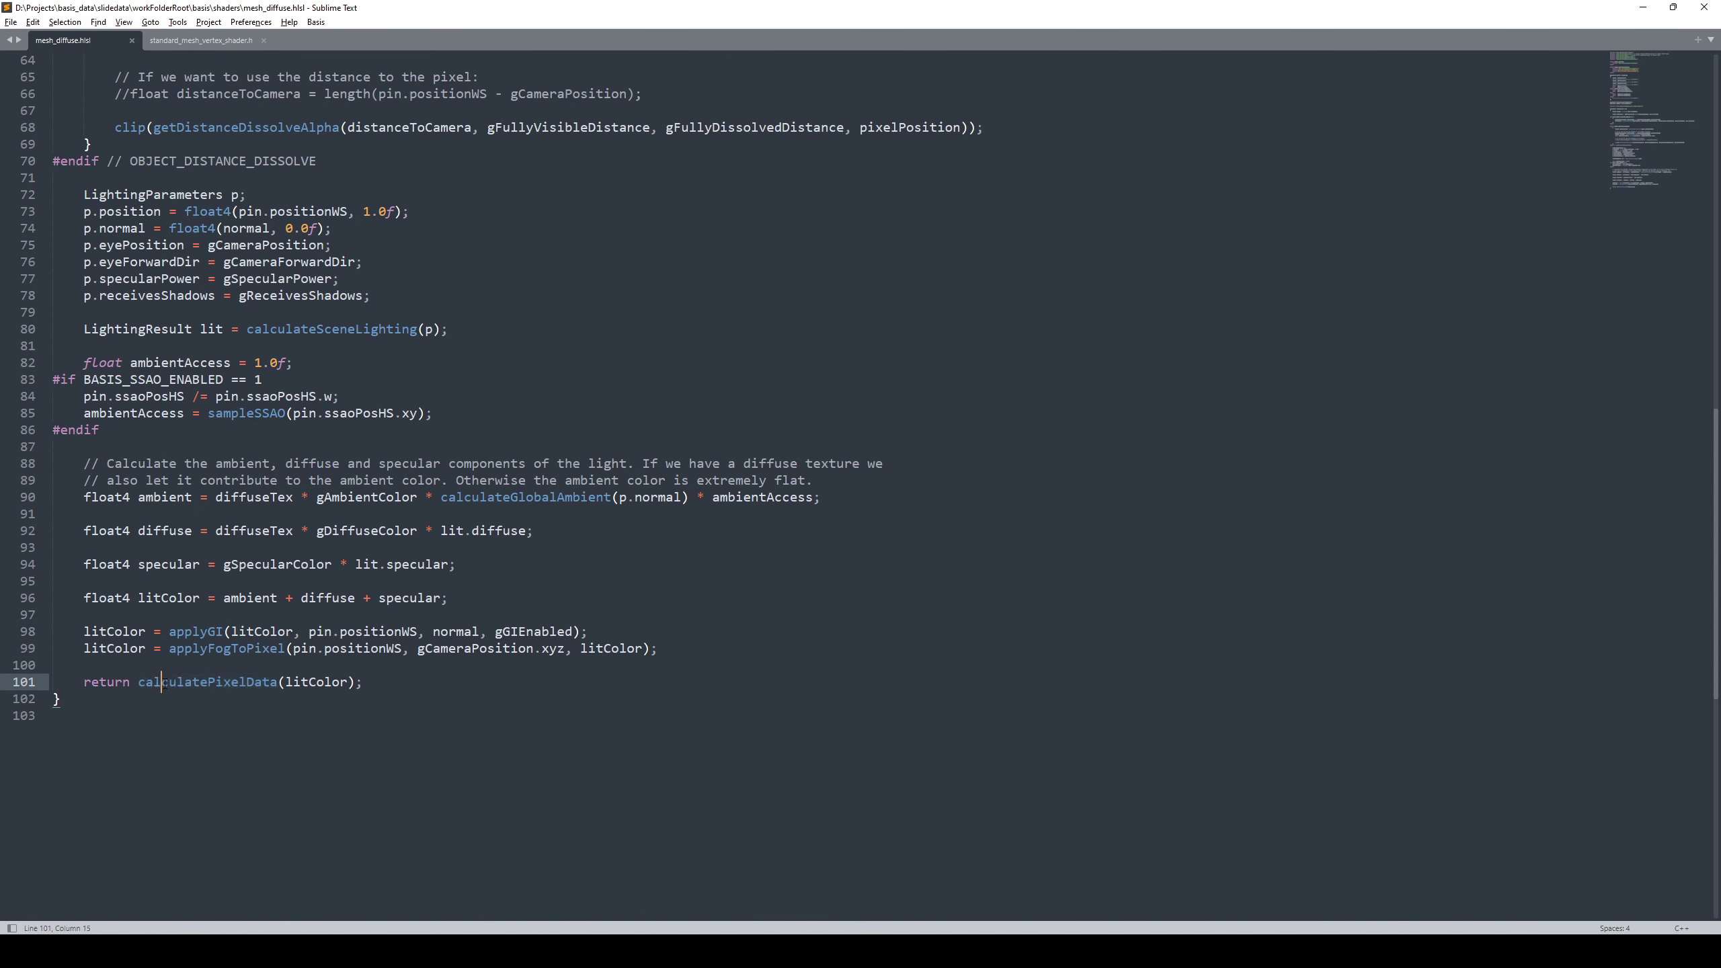
pyautogui.doubleClick(317, 682)
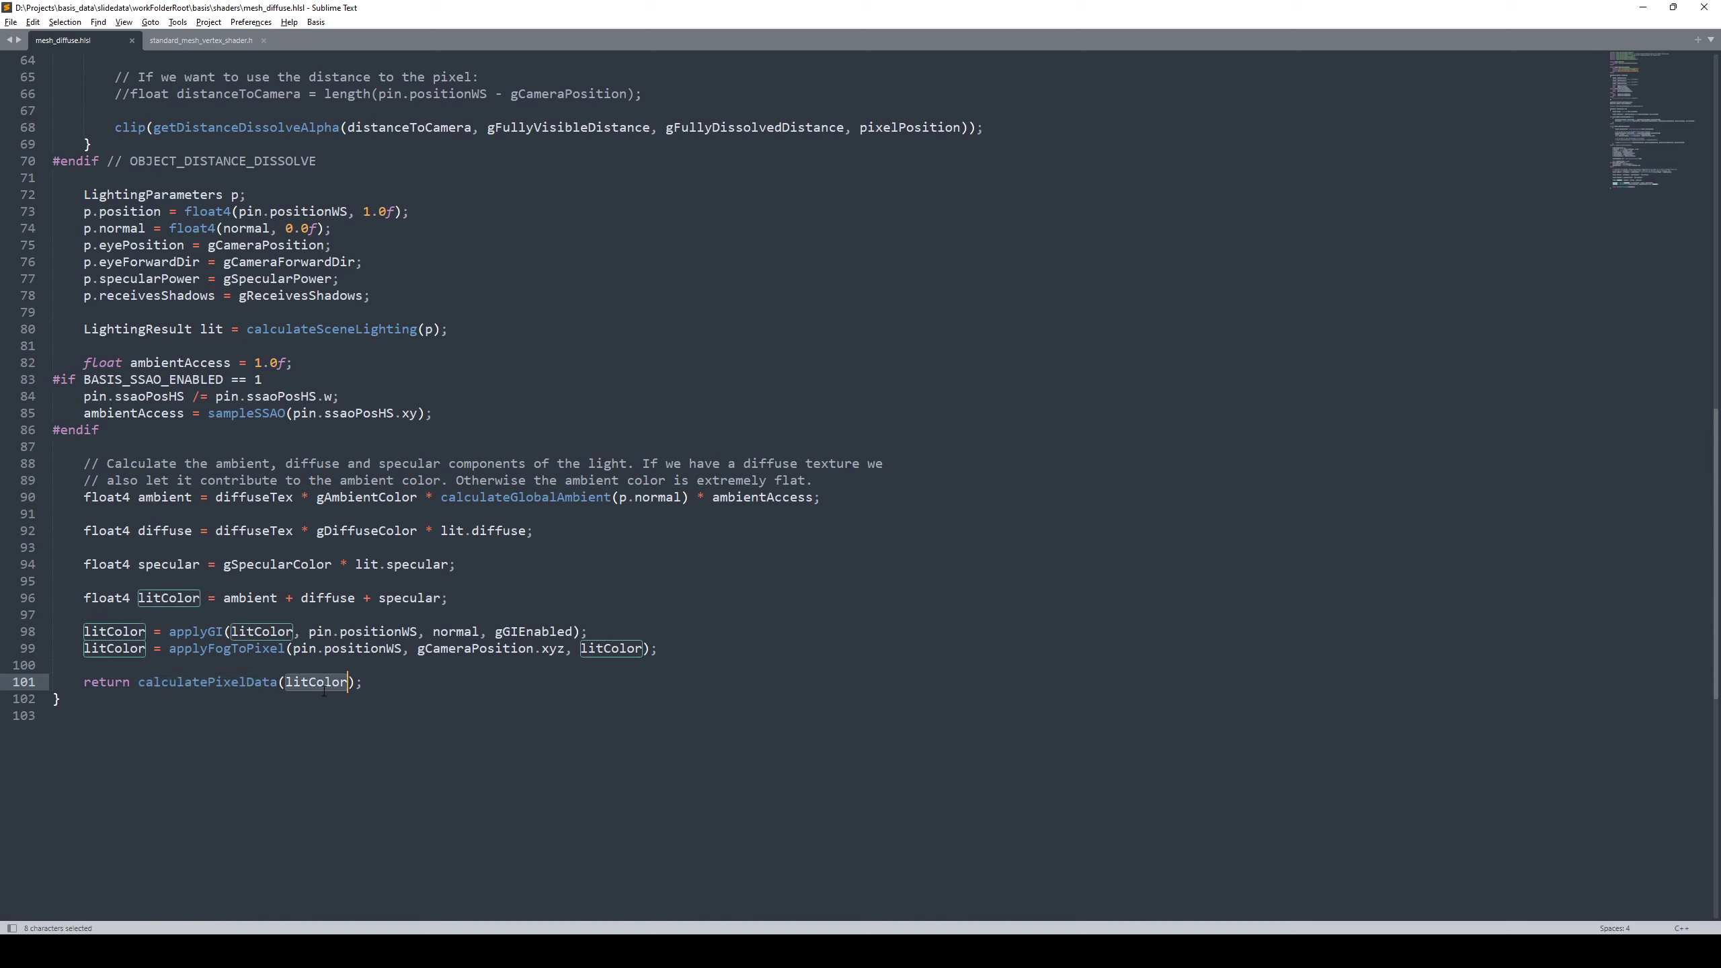
pyautogui.hotkey('alt', 'Tab')
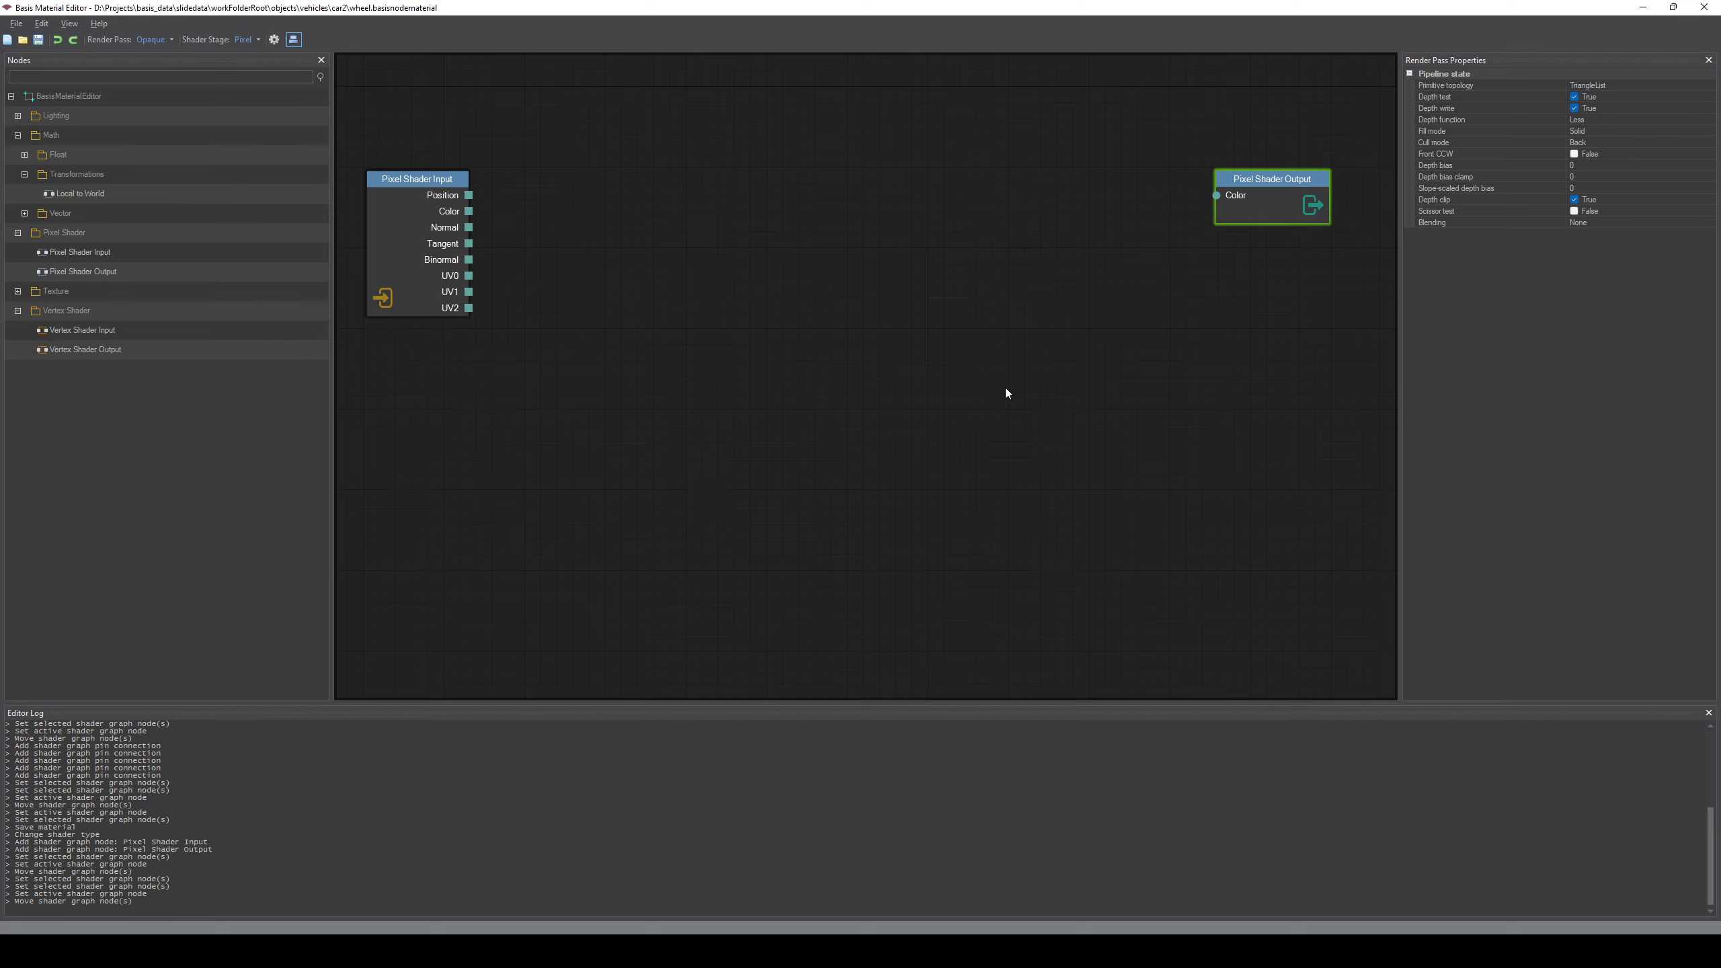
# Add a Vertex Shader Output node to the pixel graph and place the Pixel Shader Input node directly to its right for comparison
pyautogui.moveTo(750, 332); pyautogui.dragTo(758, 403, button='middle')
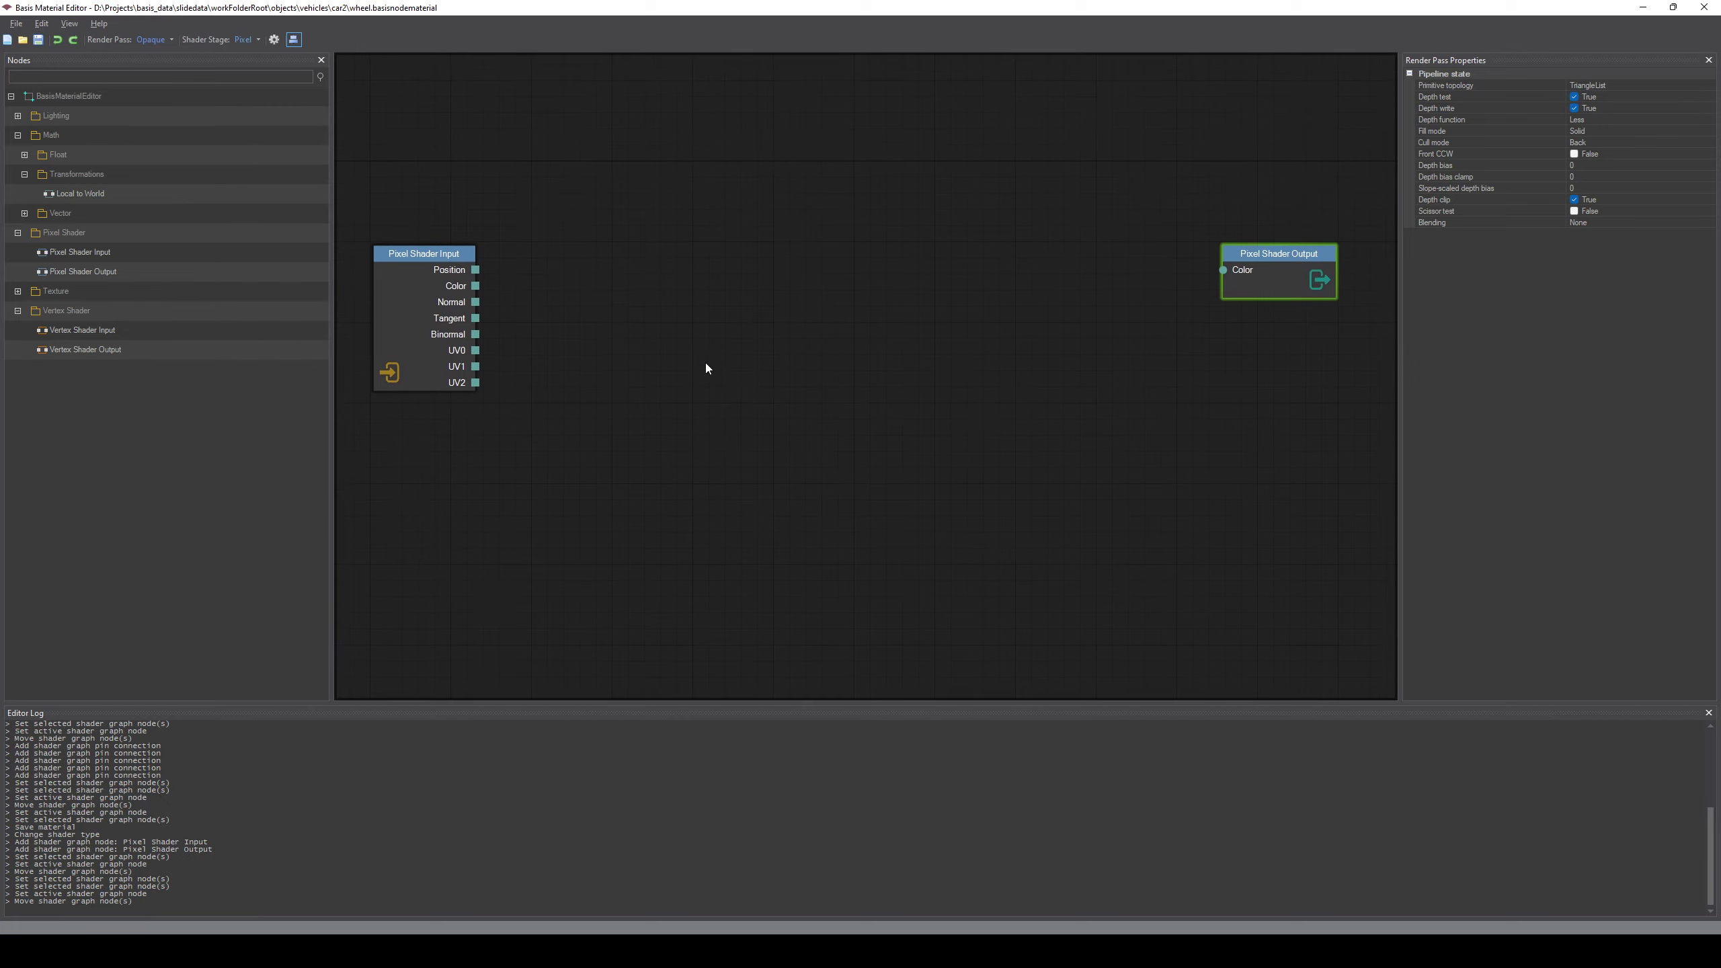
pyautogui.click(422, 255)
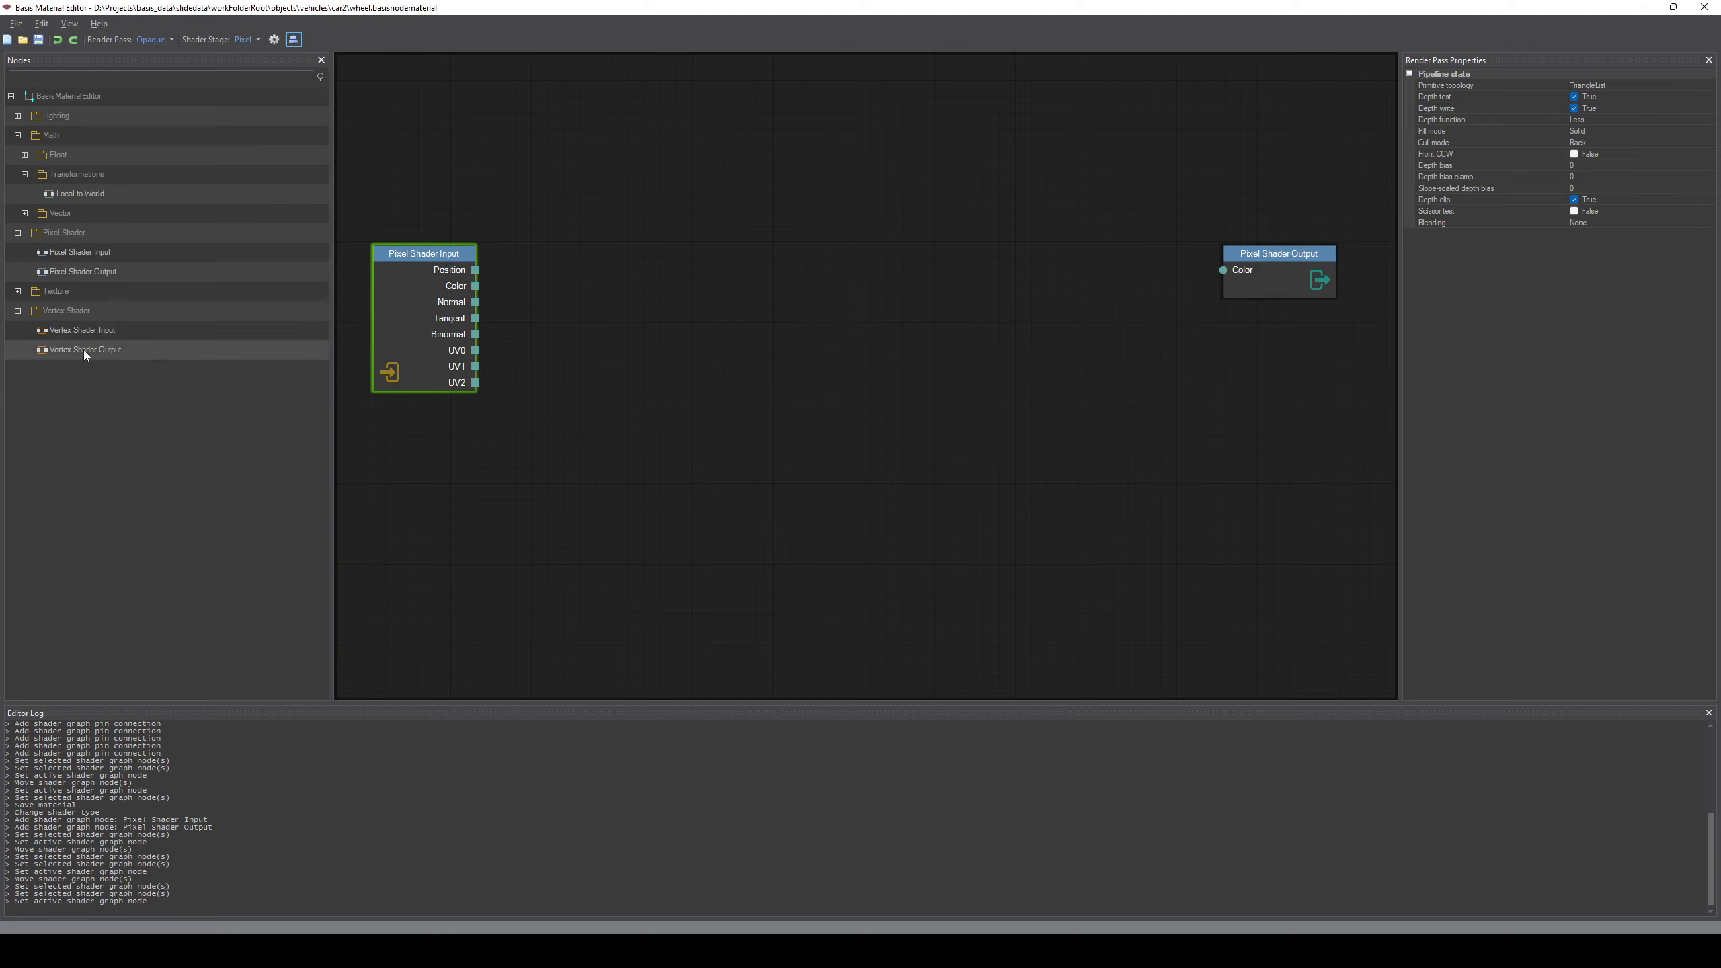
pyautogui.moveTo(84, 350); pyautogui.dragTo(437, 299)
pyautogui.moveTo(546, 263); pyautogui.dragTo(582, 255)
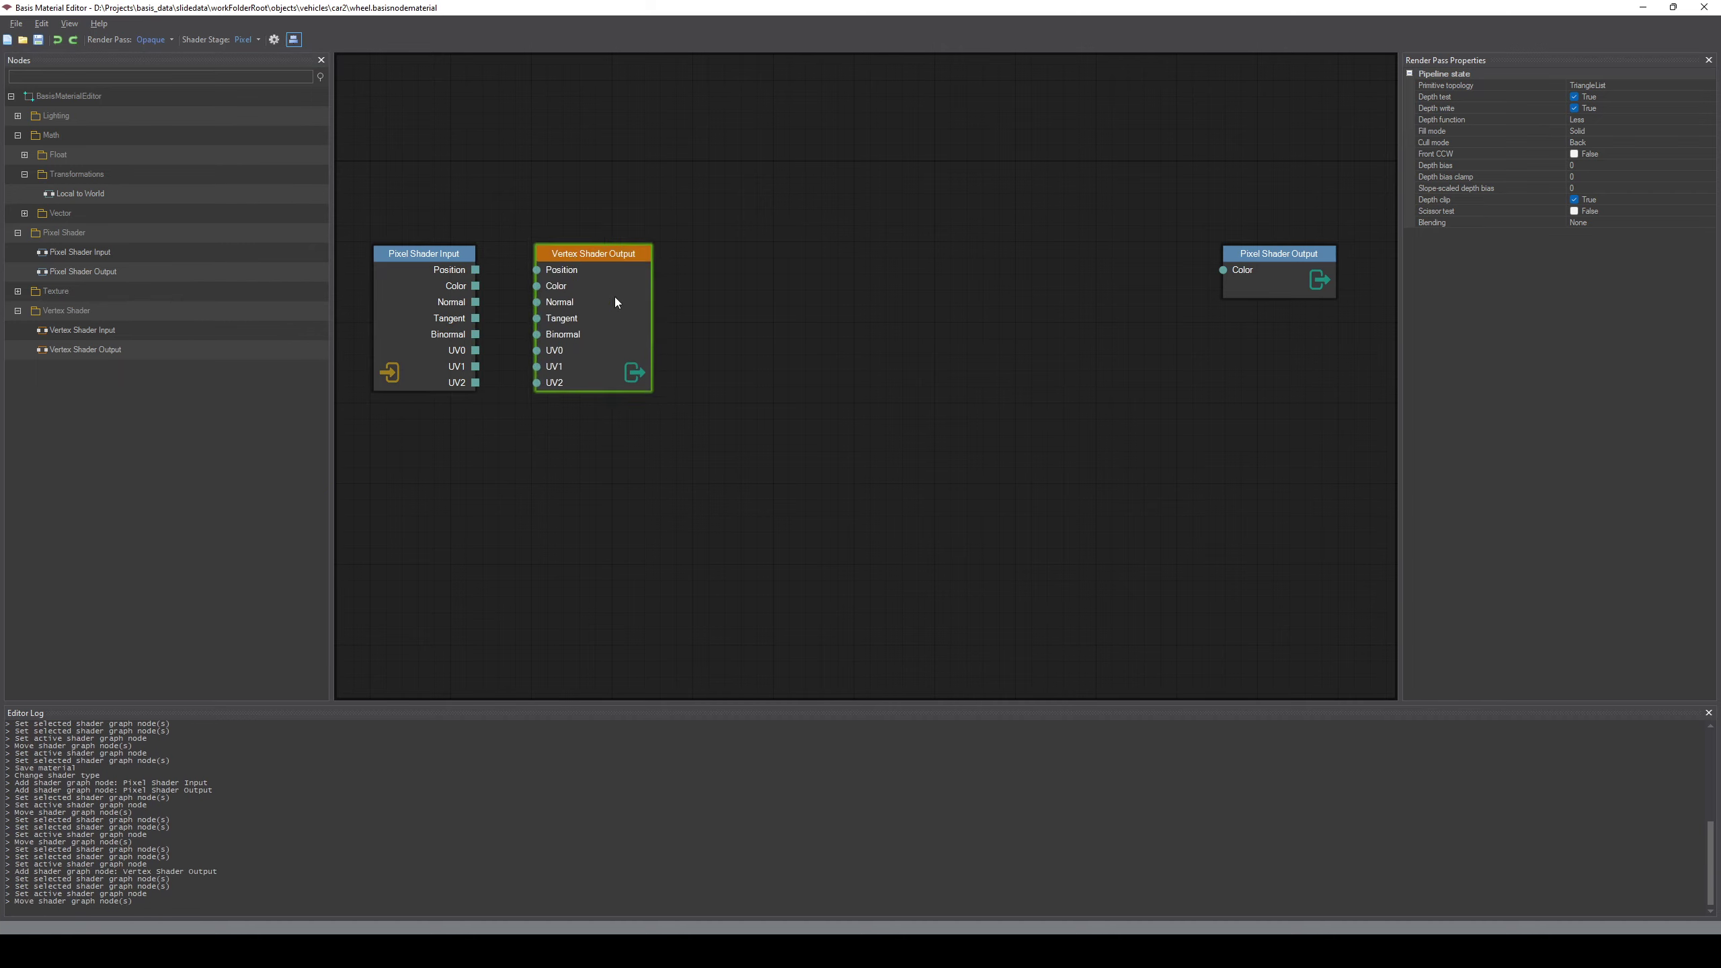
pyautogui.click(615, 299)
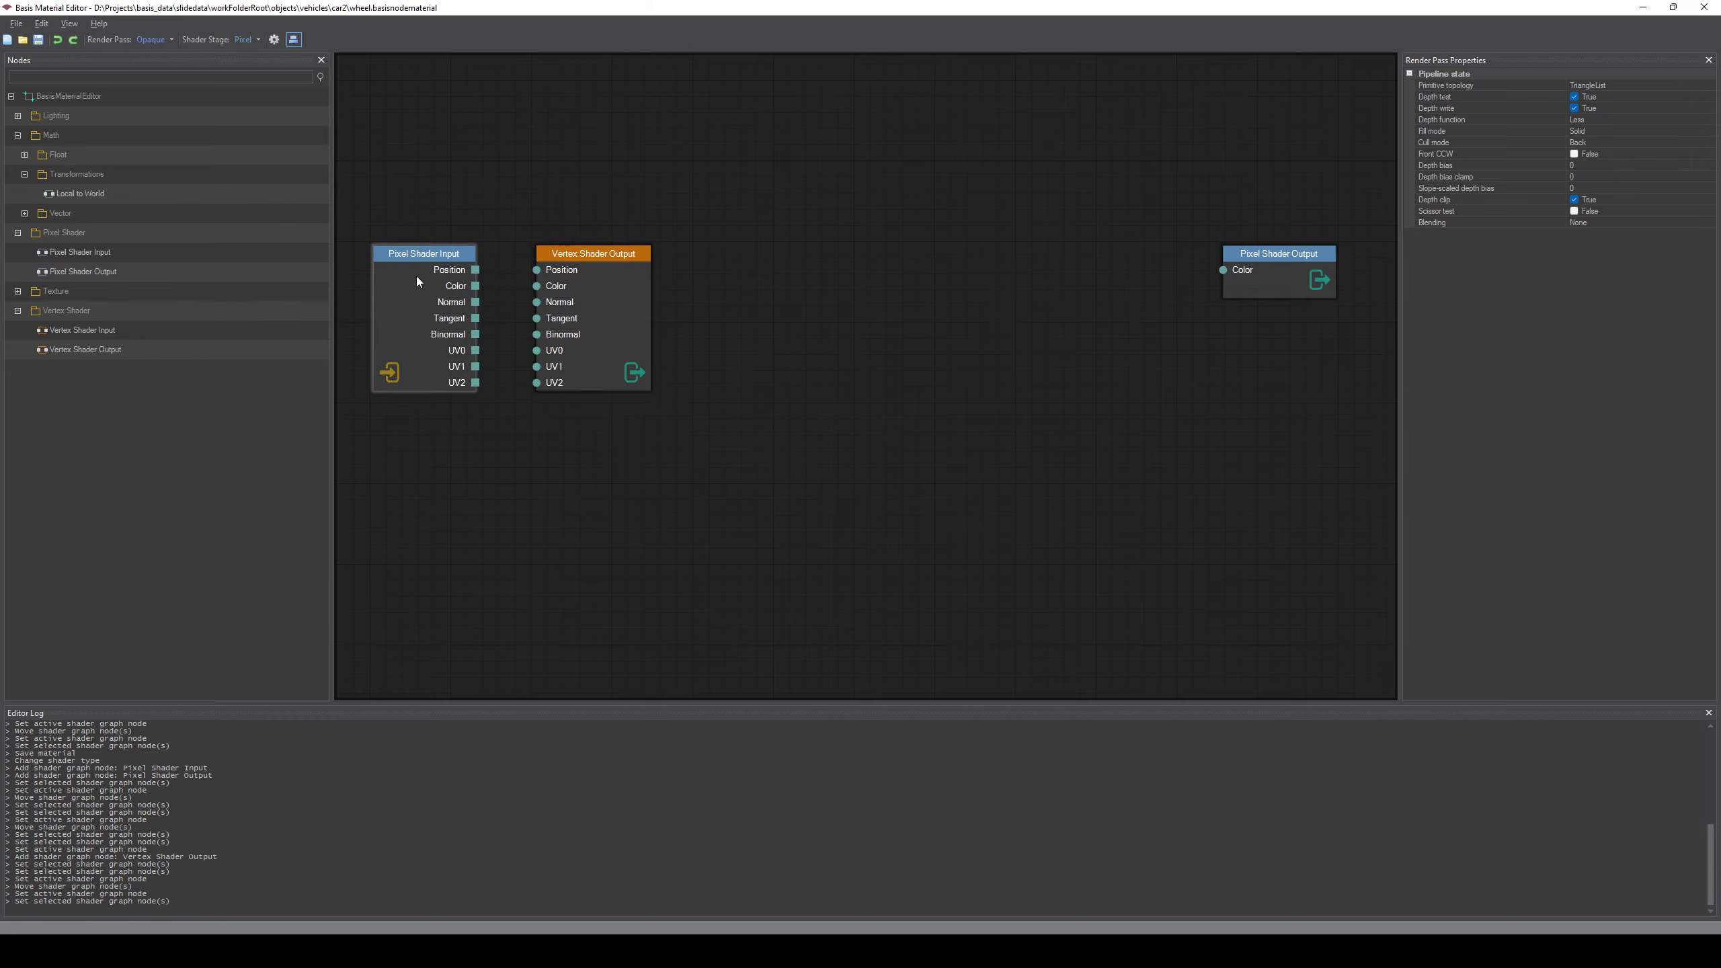
pyautogui.moveTo(409, 253); pyautogui.dragTo(580, 250)
pyautogui.moveTo(509, 371); pyautogui.dragTo(547, 371, button='middle')
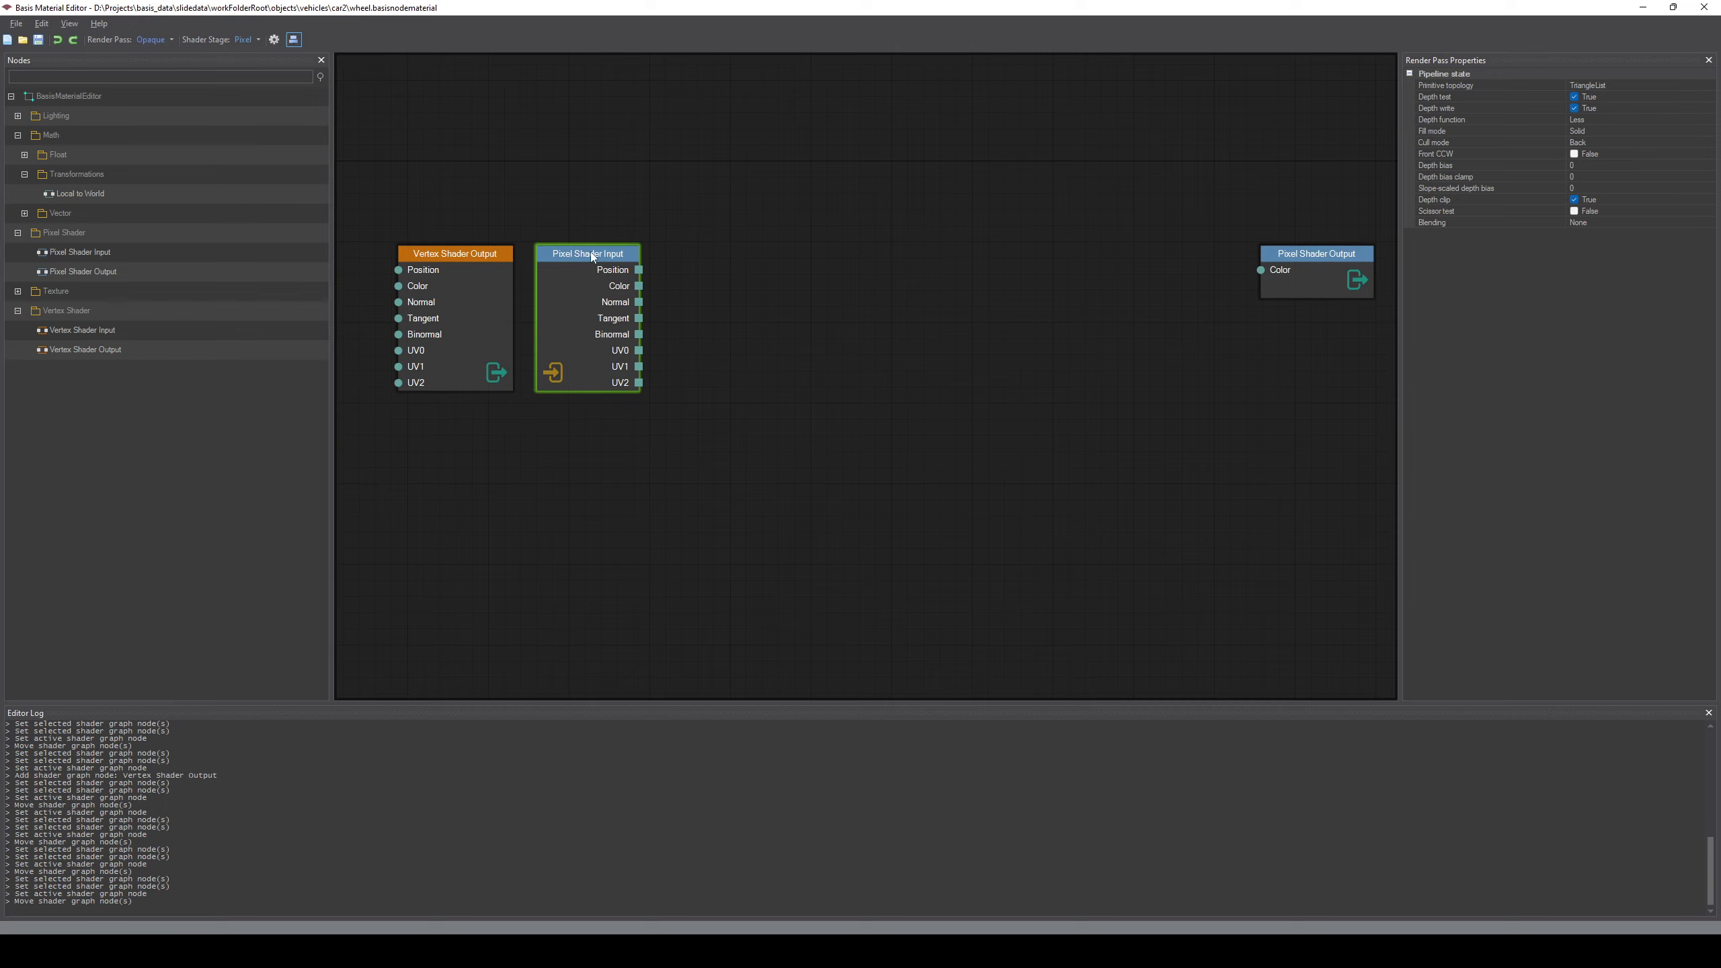
pyautogui.moveTo(591, 254); pyautogui.dragTo(586, 254)
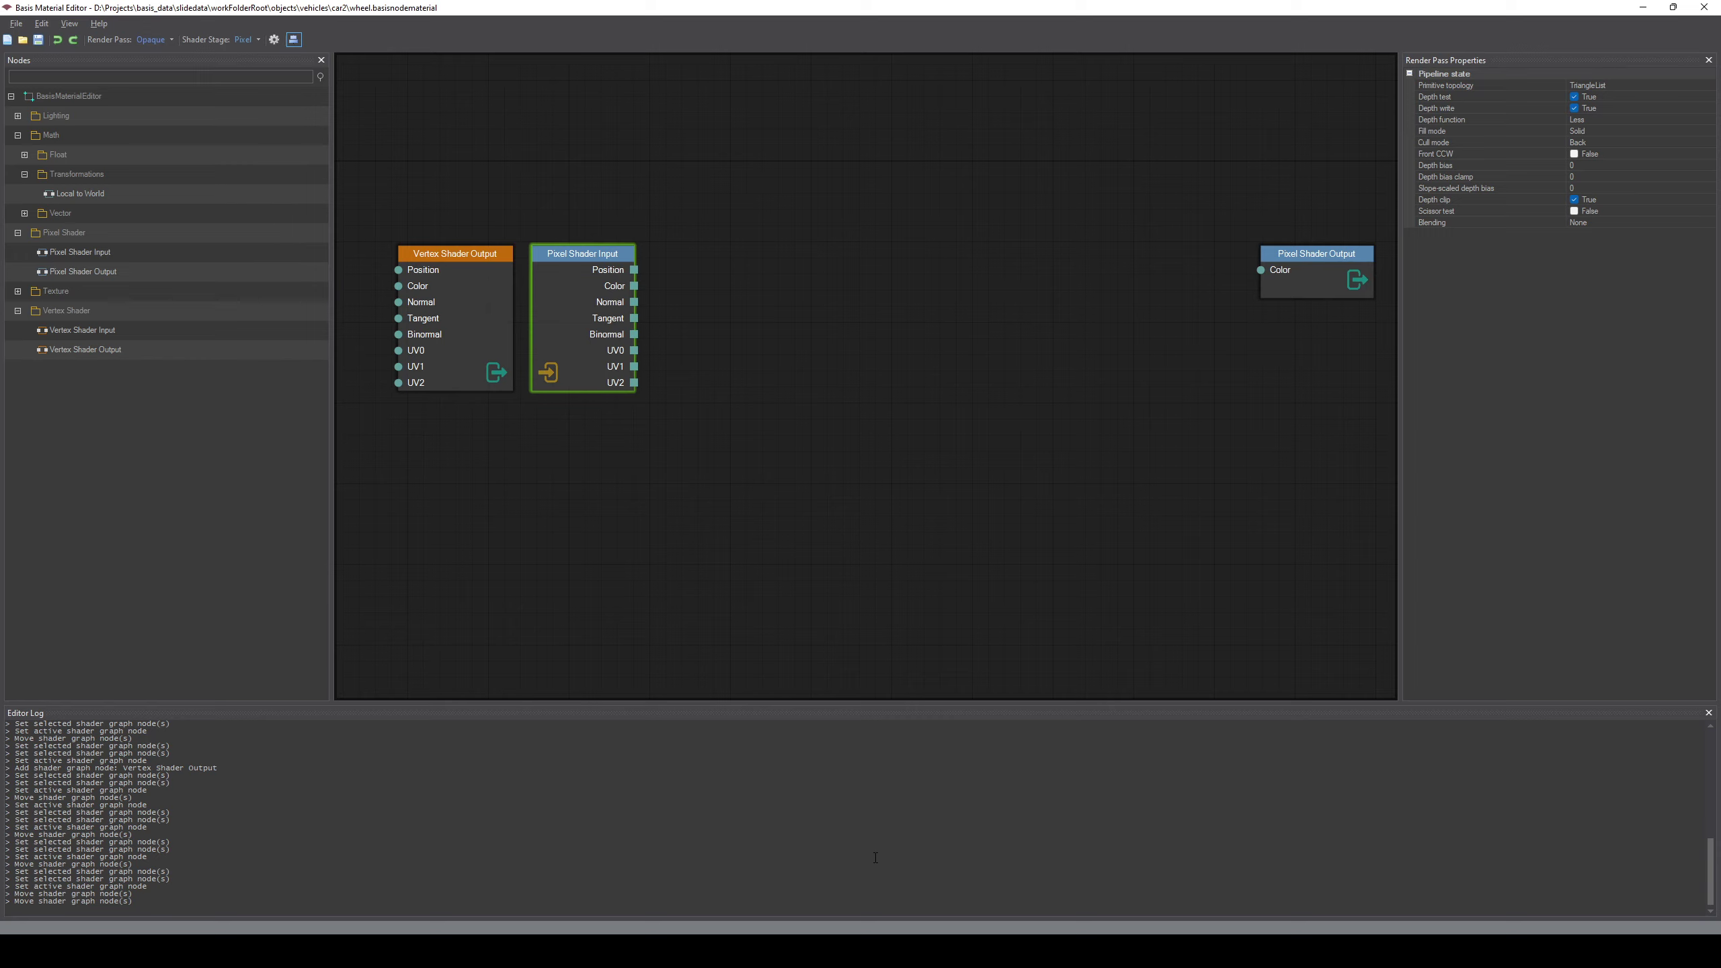
# Switch to Sublime Text and examine the VertexOut struct in standard_mesh_vertex_shader.h, which the PS function in mesh_diffuse.hlsl takes as input
pyautogui.click(750, 949)
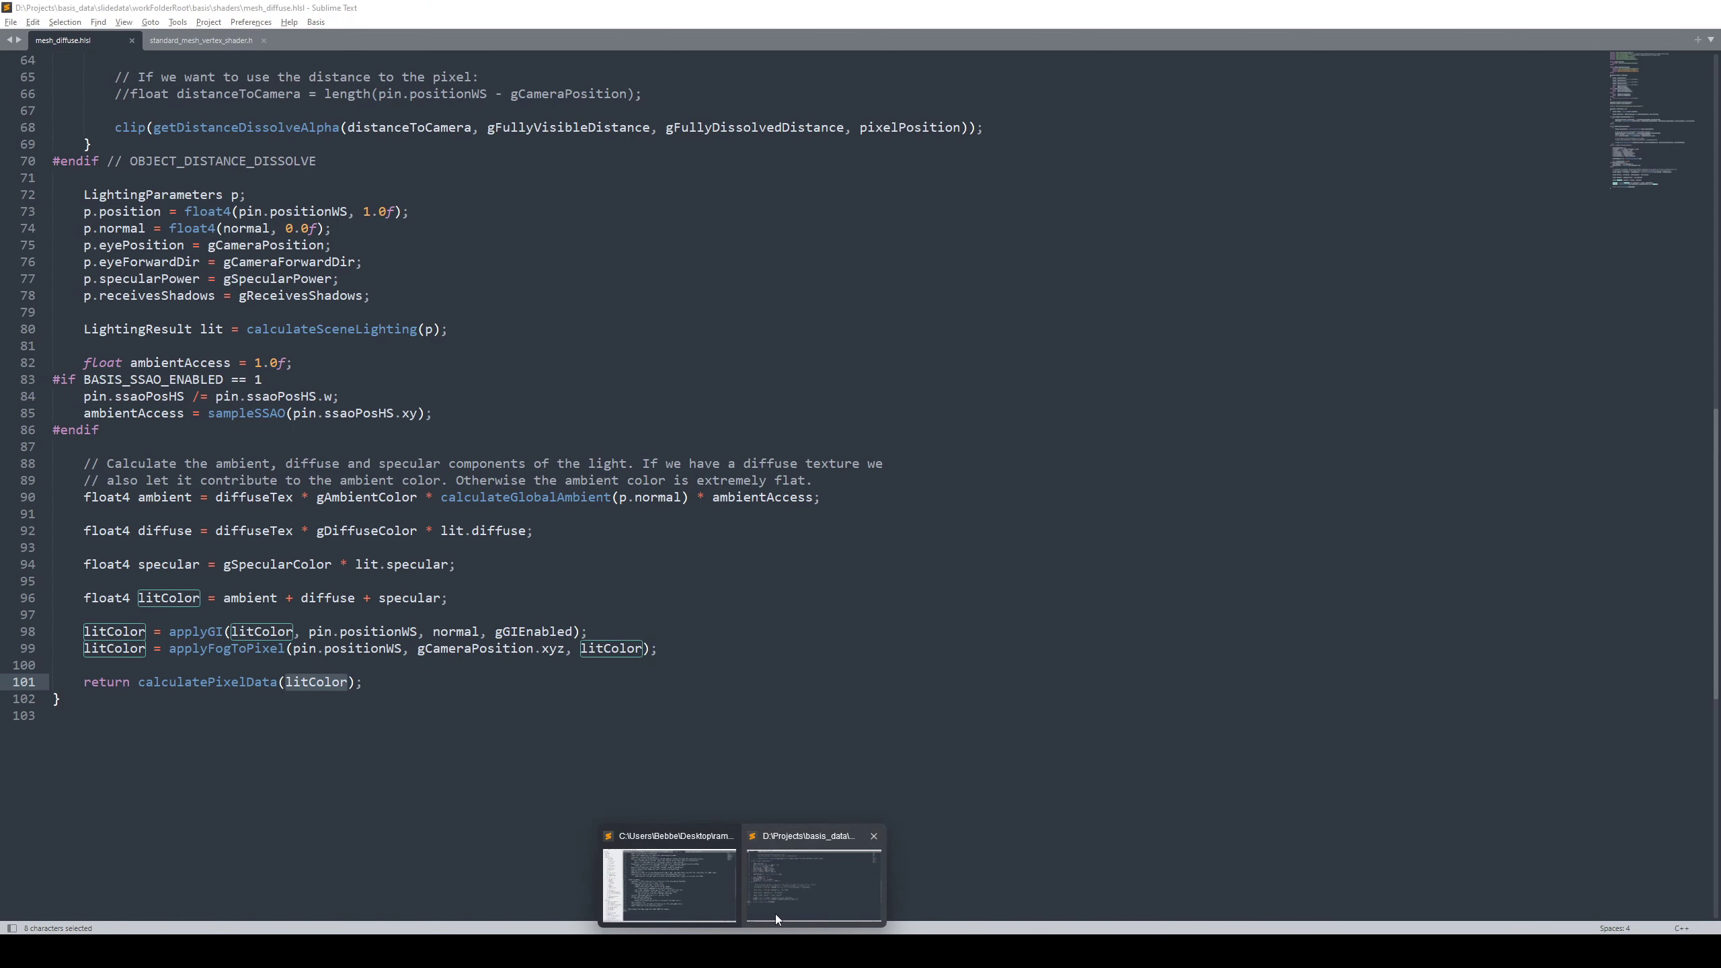
pyautogui.click(775, 914)
pyautogui.moveTo(1654, 156); pyautogui.dragTo(1653, 89)
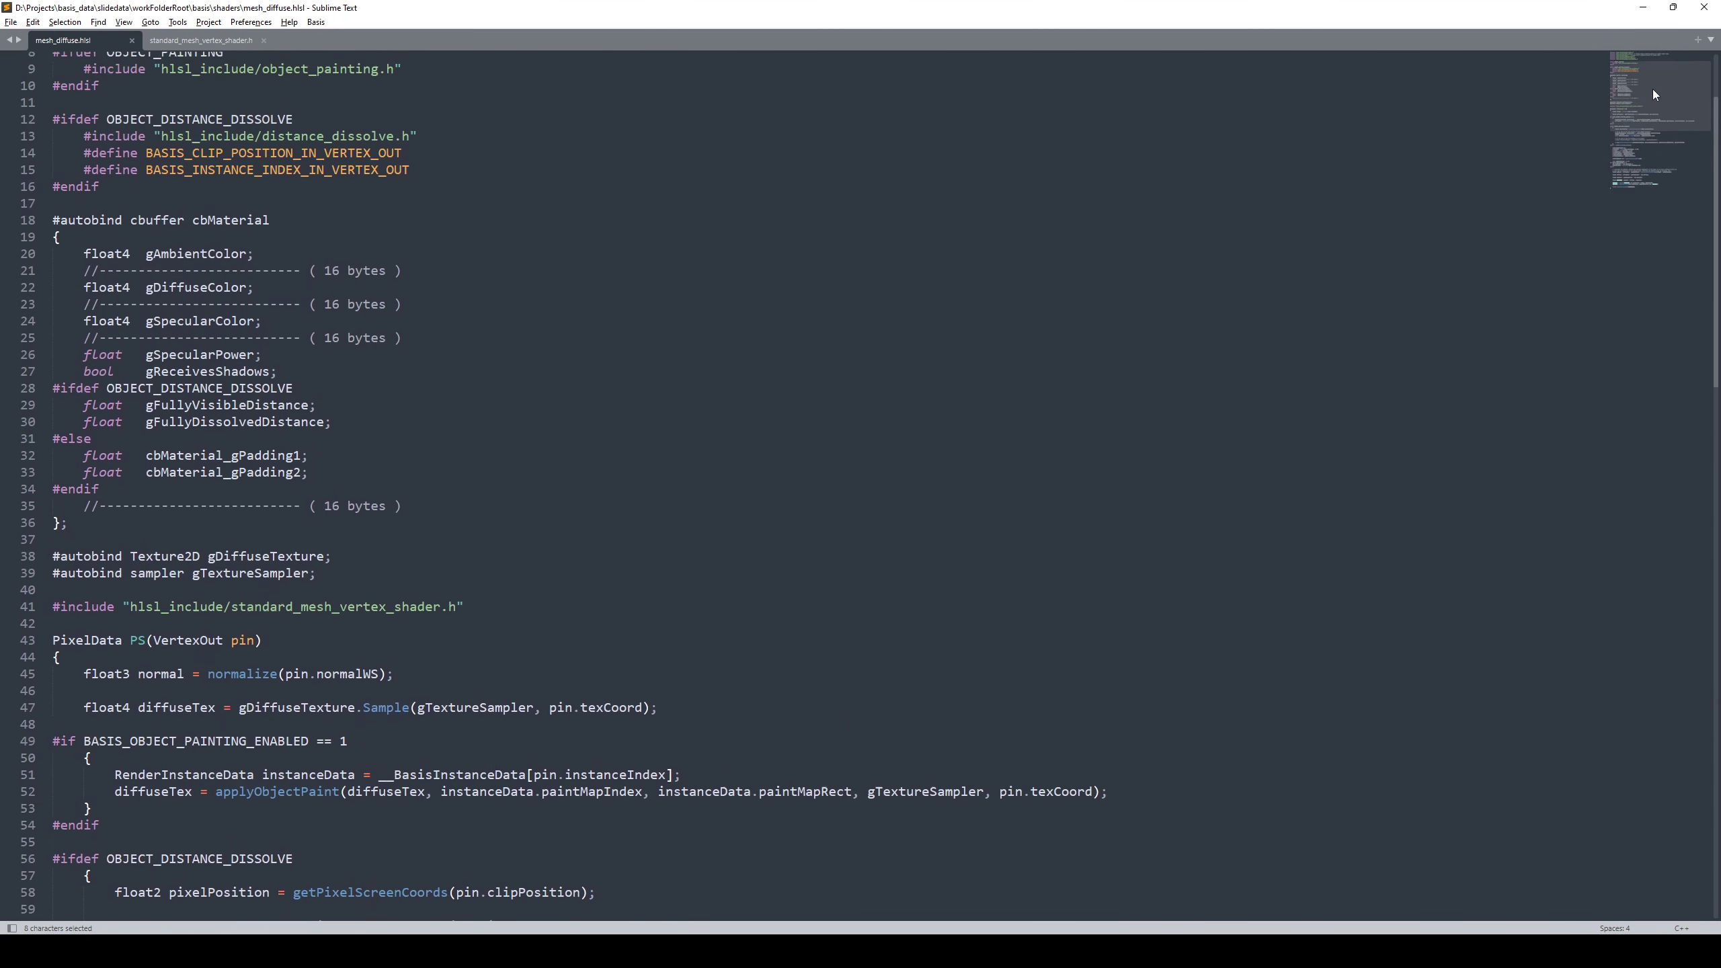
pyautogui.doubleClick(187, 642)
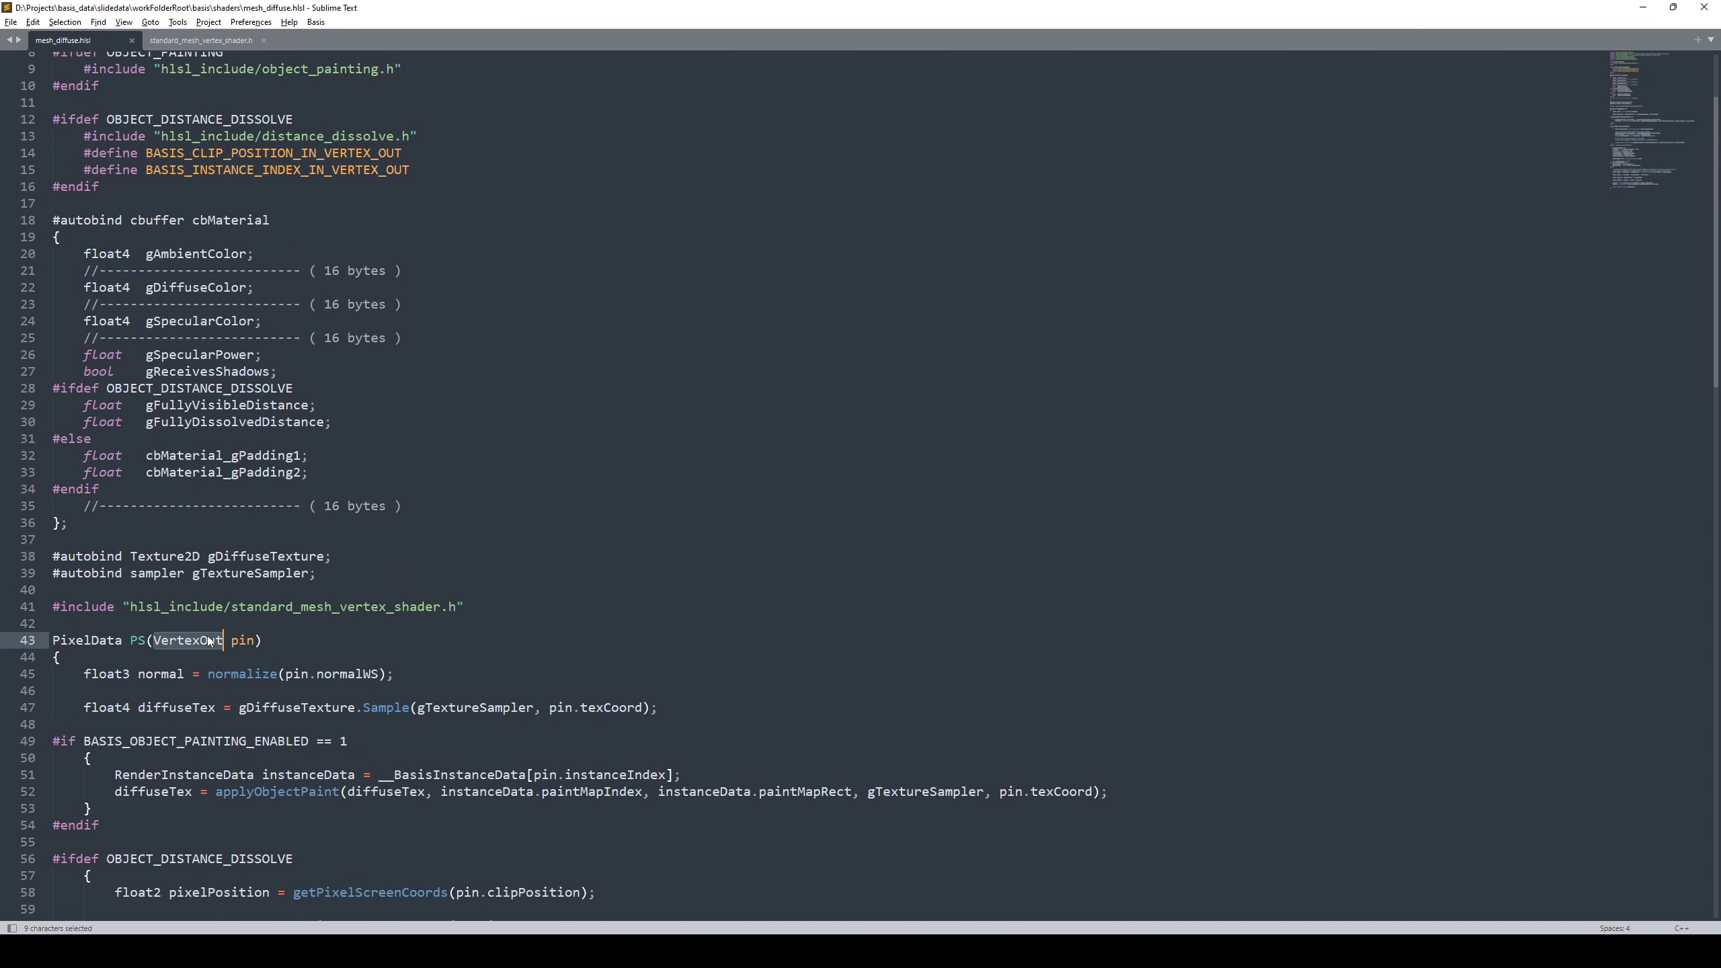
pyautogui.click(194, 45)
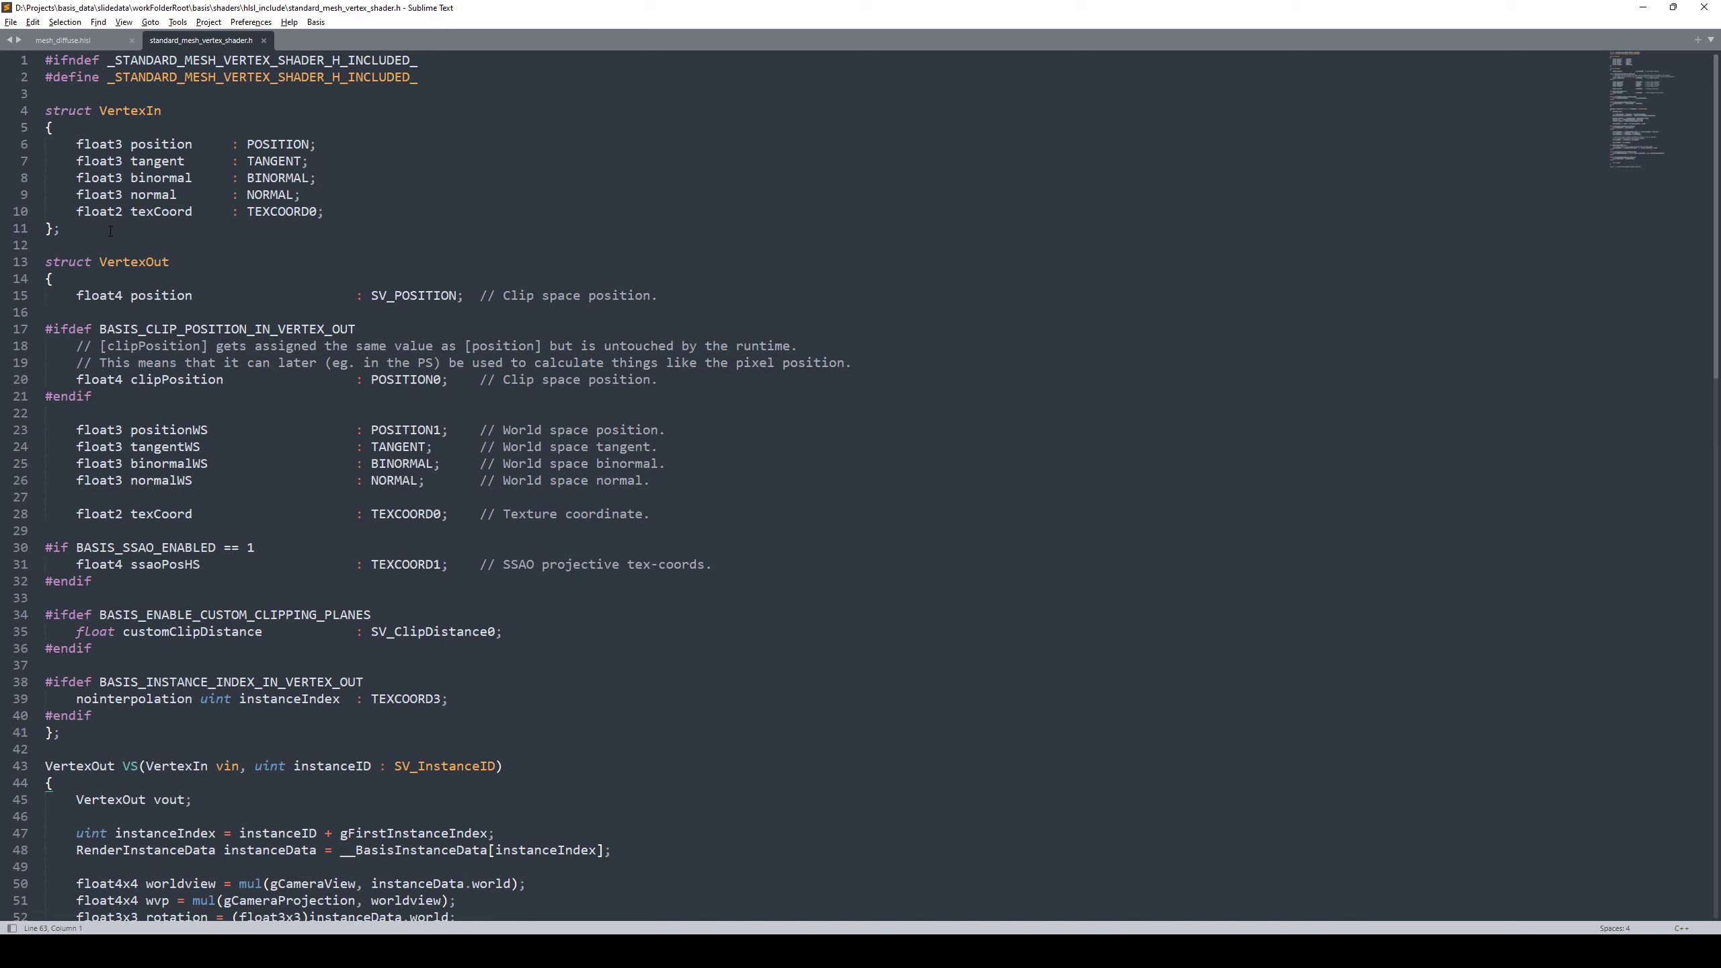
pyautogui.moveTo(110, 231); pyautogui.dragTo(77, 213)
pyautogui.doubleClick(111, 262)
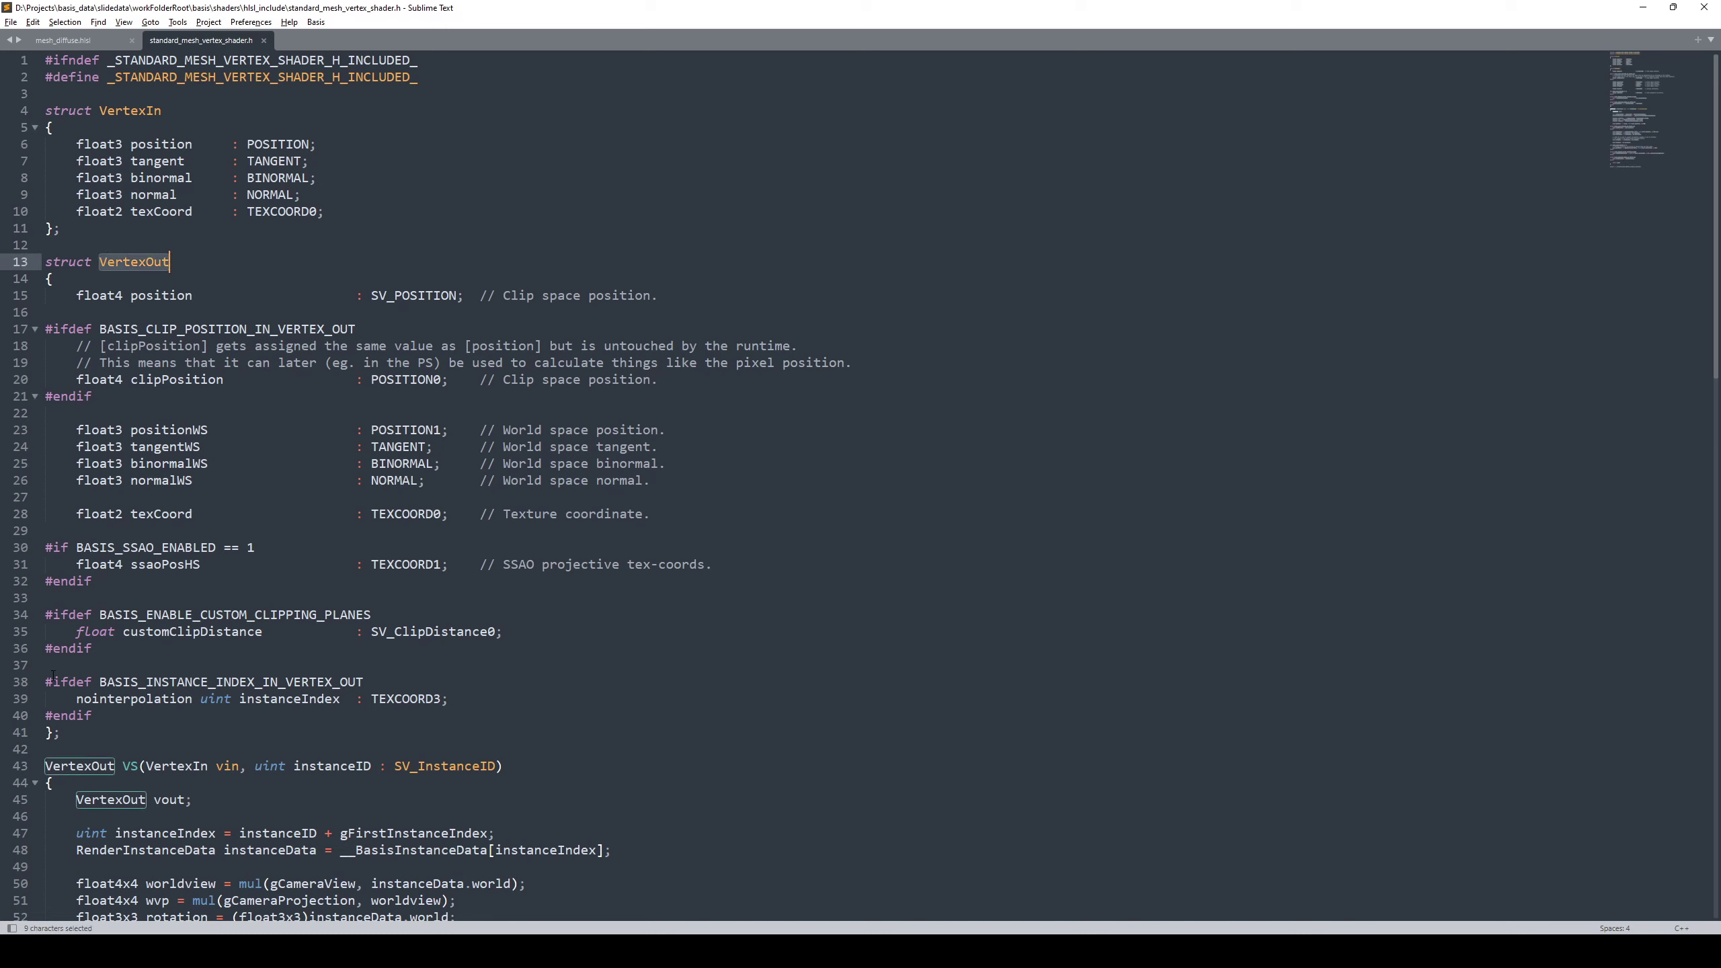
pyautogui.moveTo(76, 735); pyautogui.dragTo(45, 262)
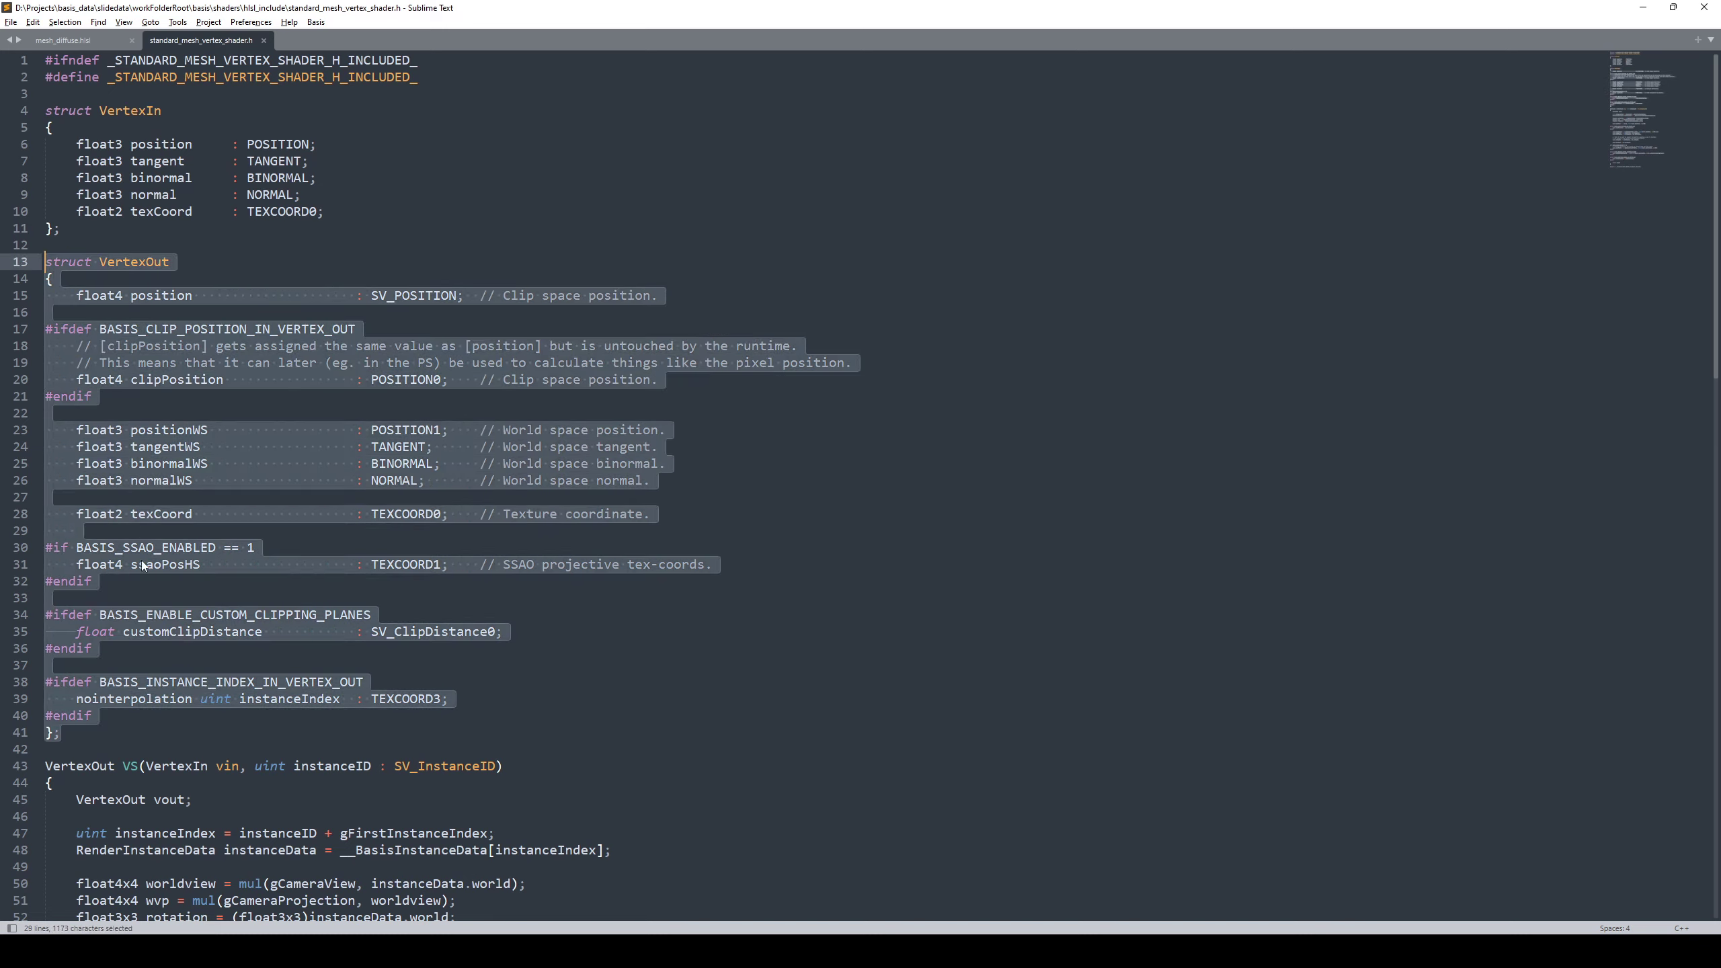
pyautogui.click(133, 682)
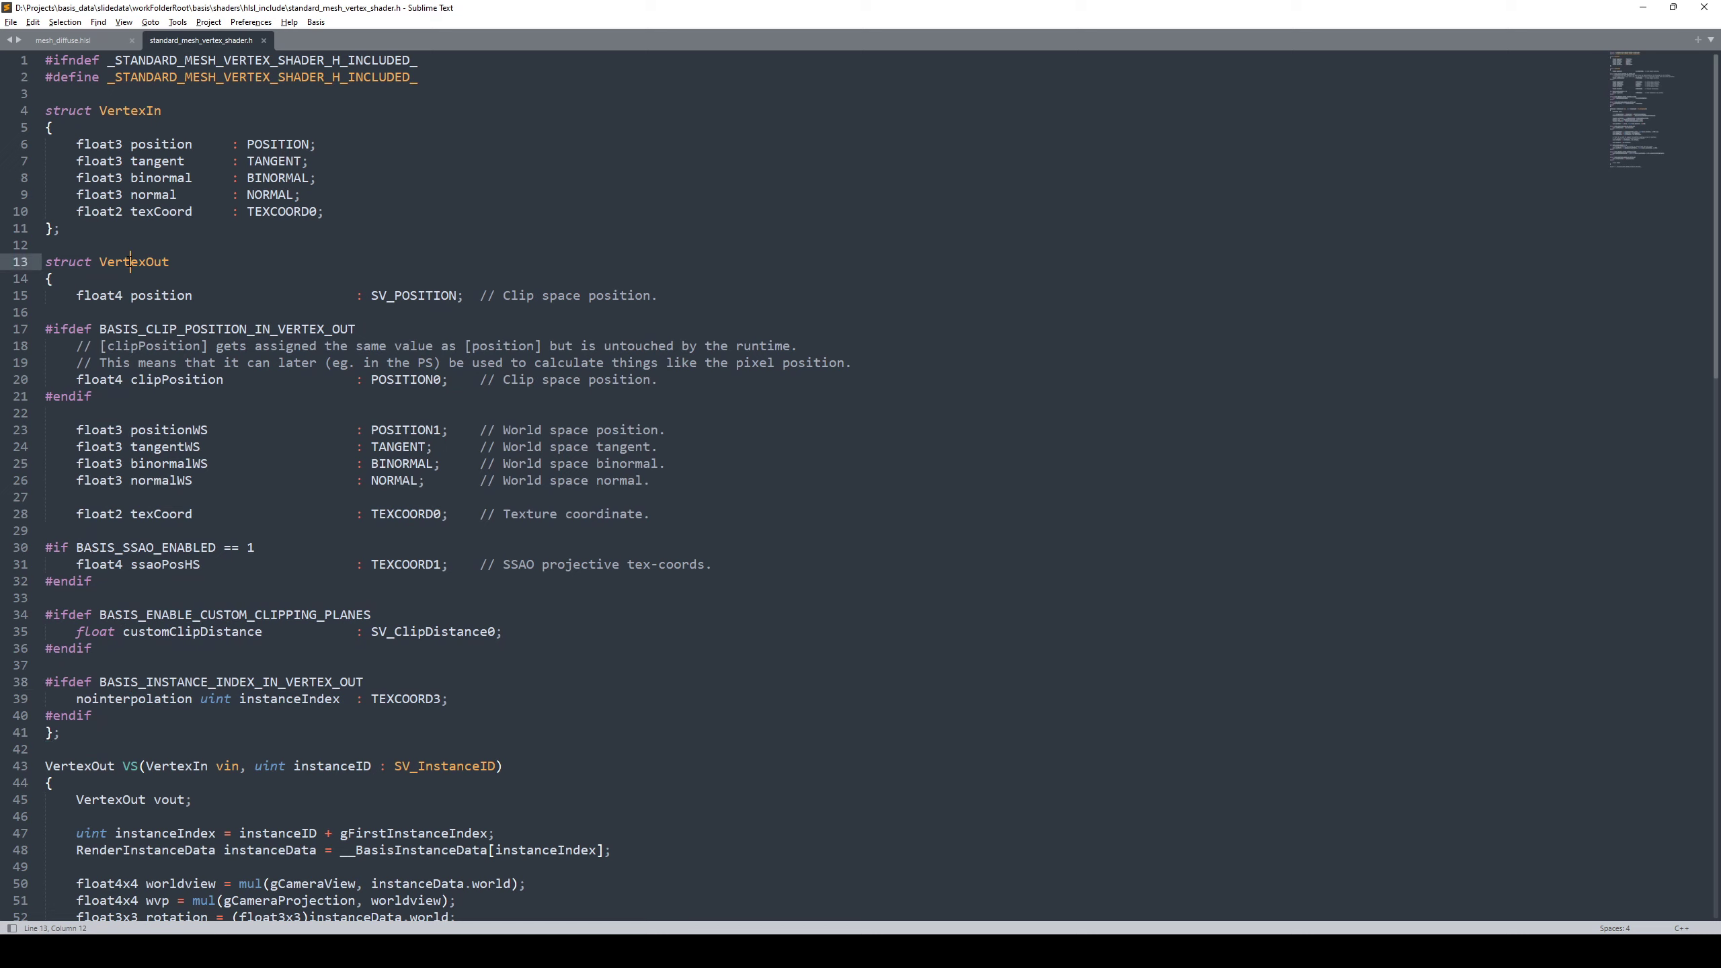
pyautogui.doubleClick(127, 262)
pyautogui.moveTo(175, 262); pyautogui.dragTo(36, 258)
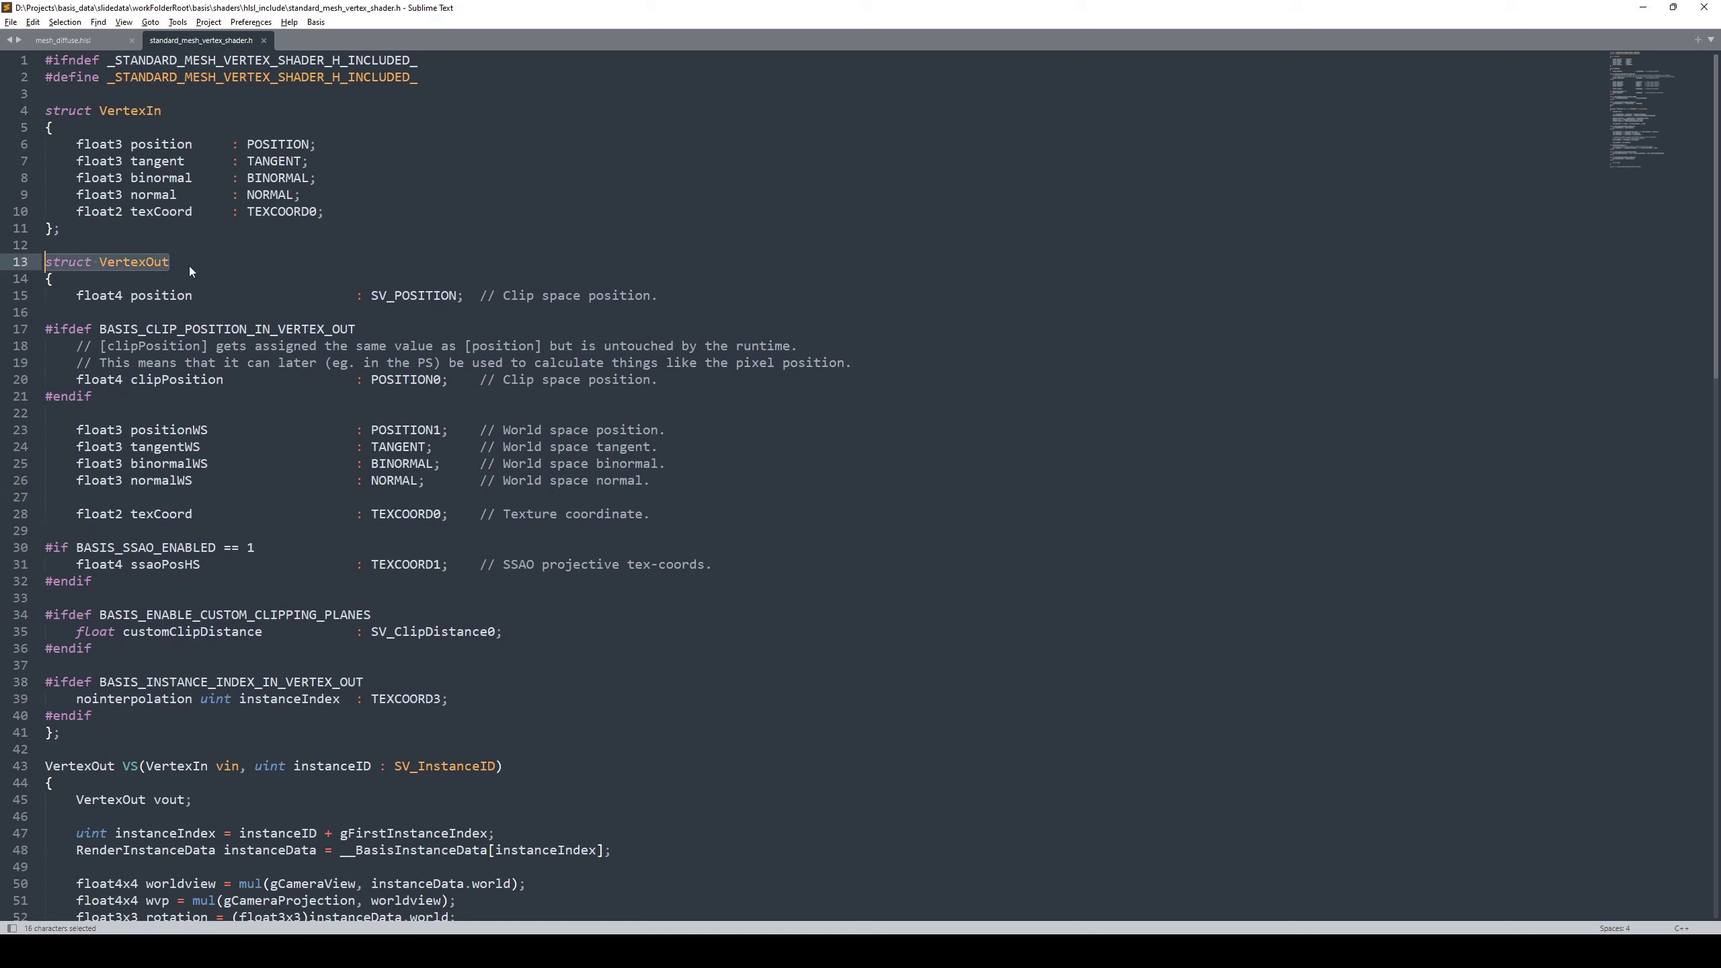
pyautogui.hotkey('alt', 'Tab')
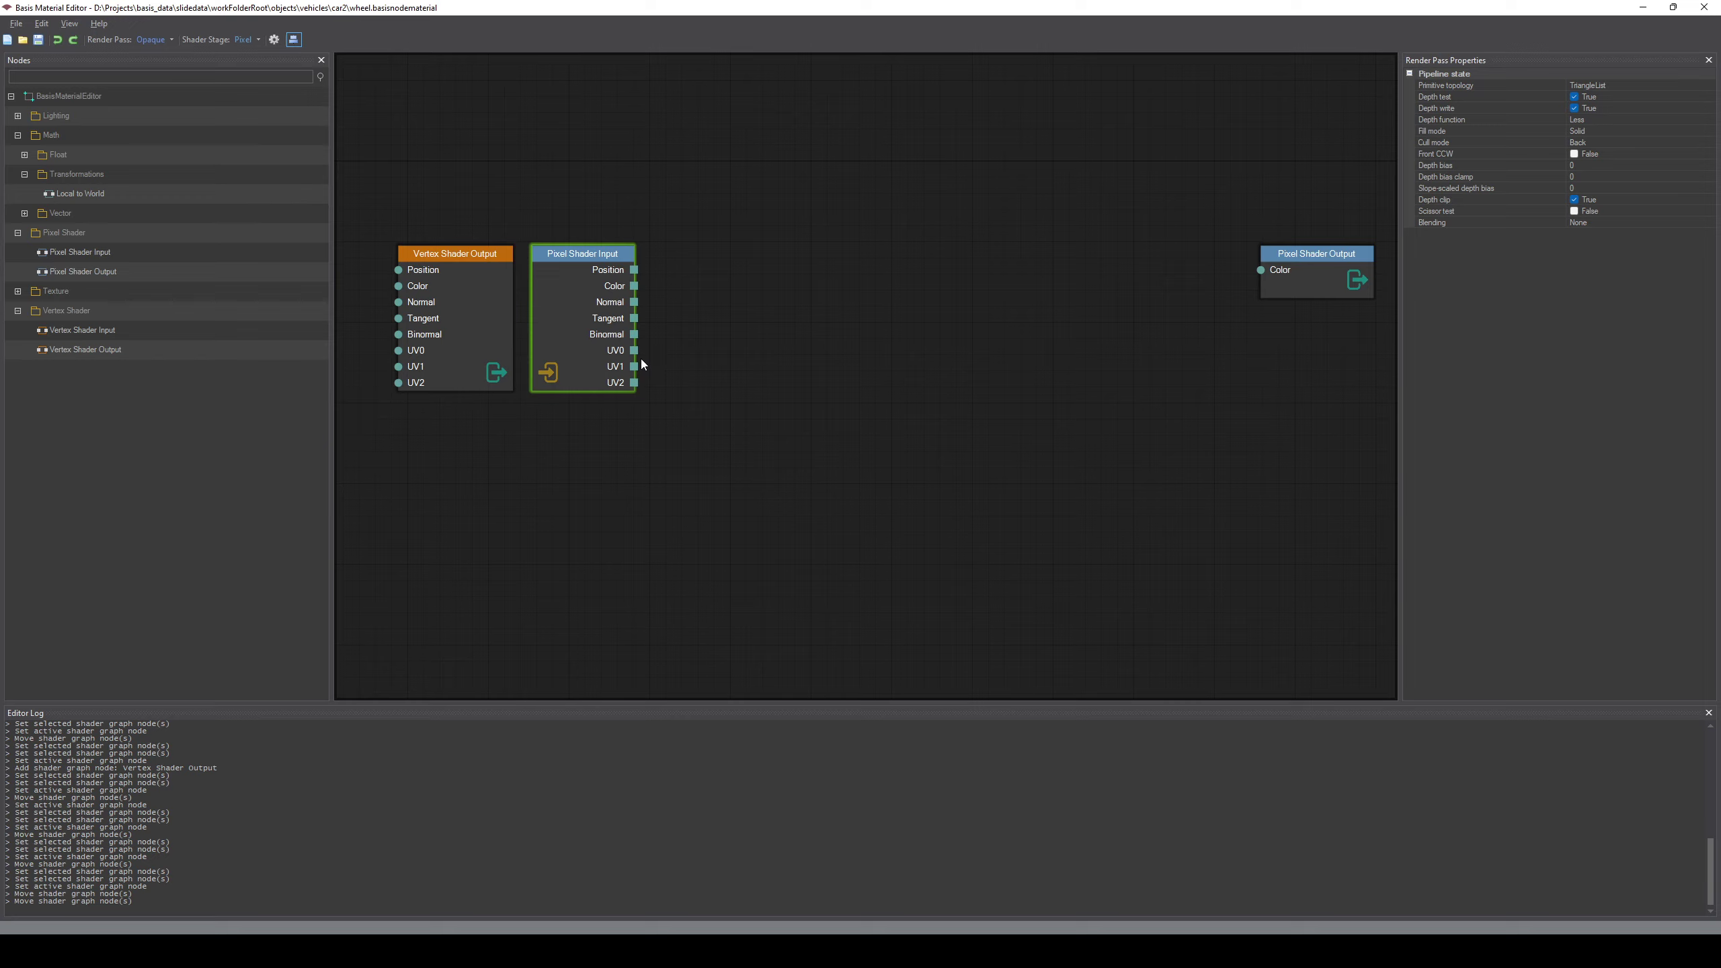
# Delete the Vertex Shader Output node from the pixel graph and move the Pixel Shader Input node left into its place
pyautogui.click(457, 264)
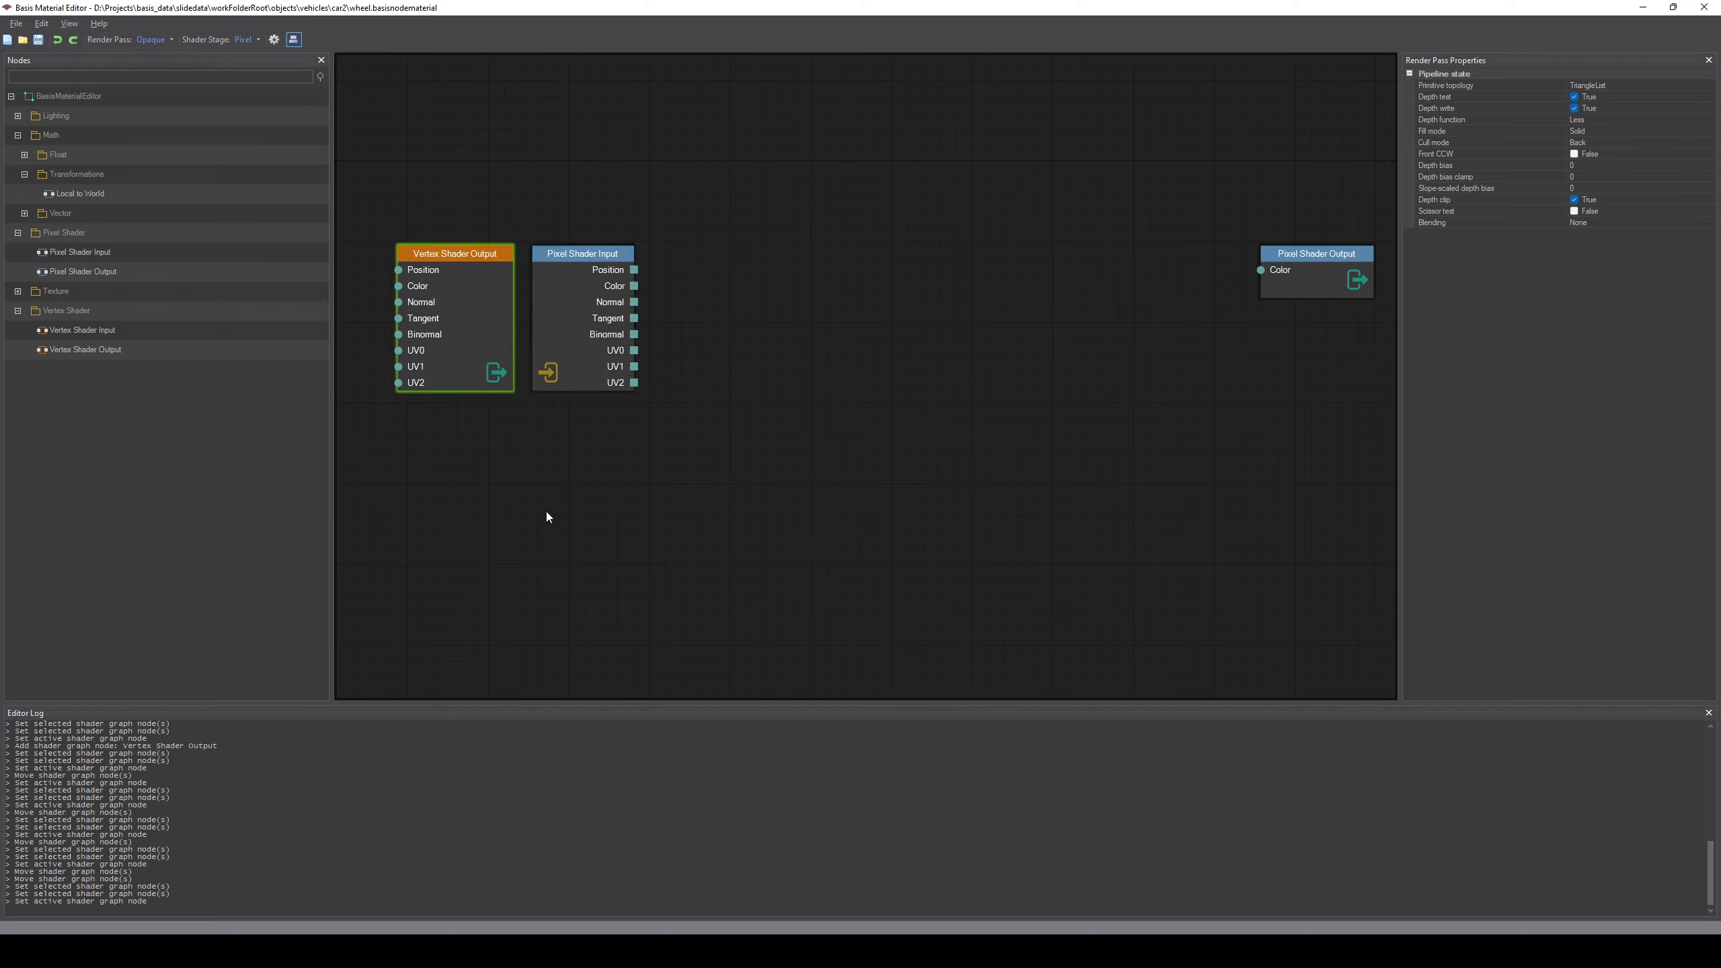
pyautogui.press('Delete')
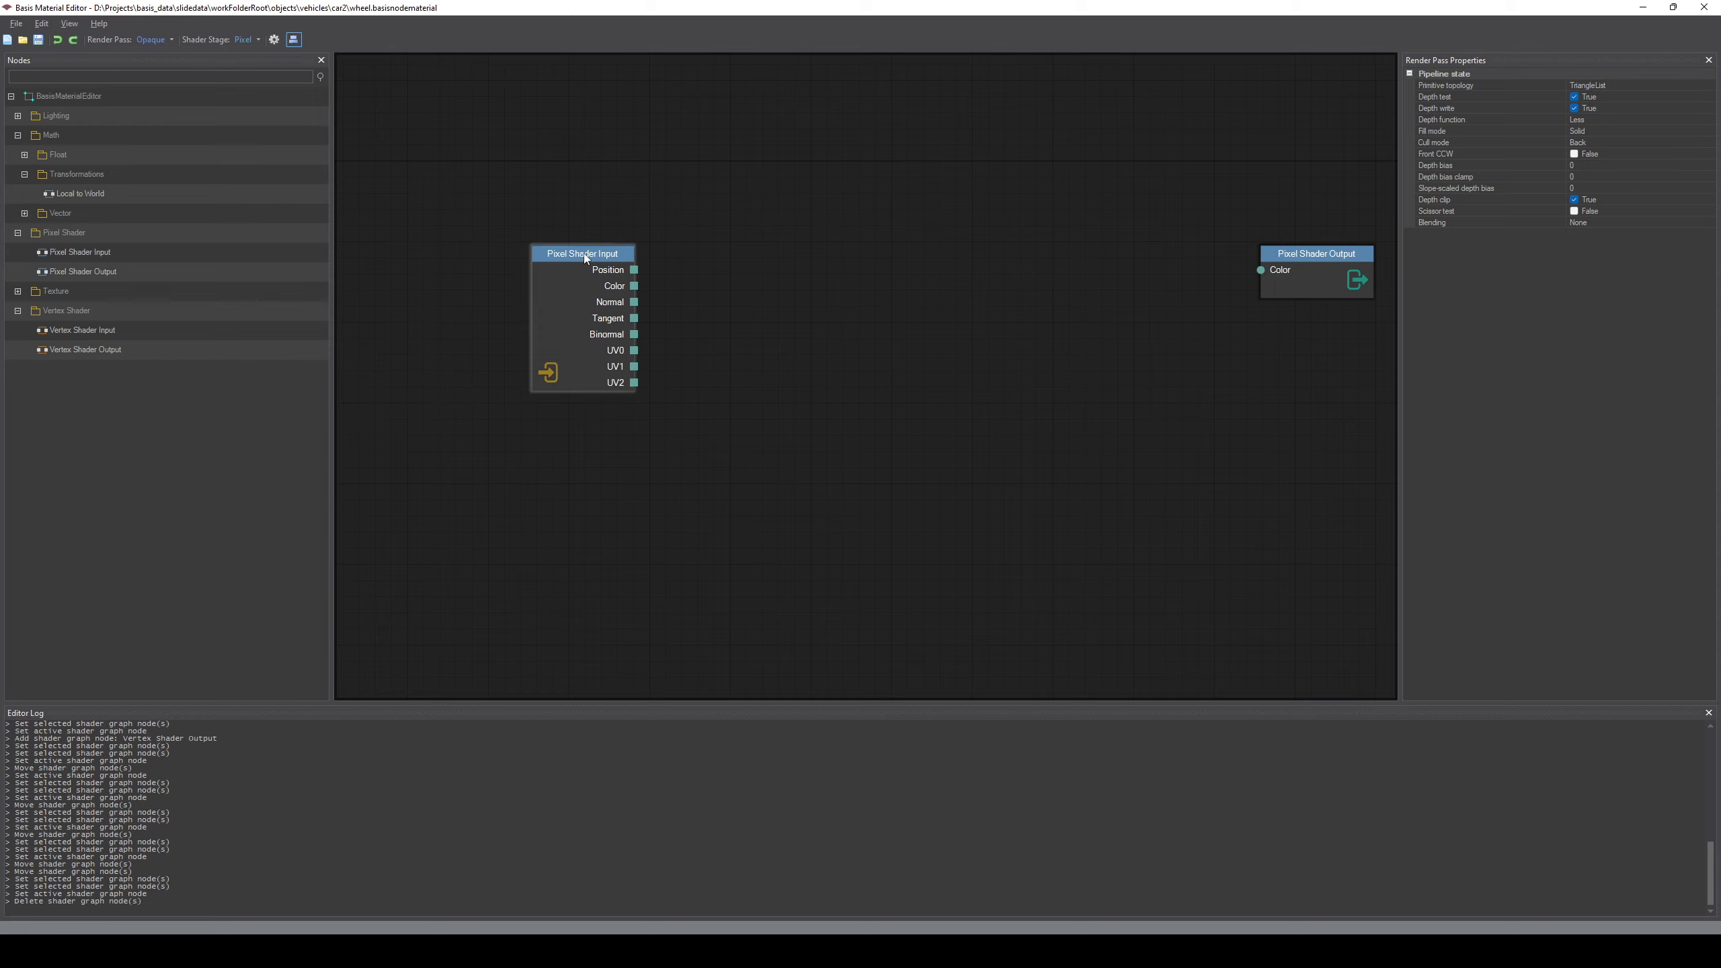
pyautogui.moveTo(585, 254); pyautogui.dragTo(465, 257)
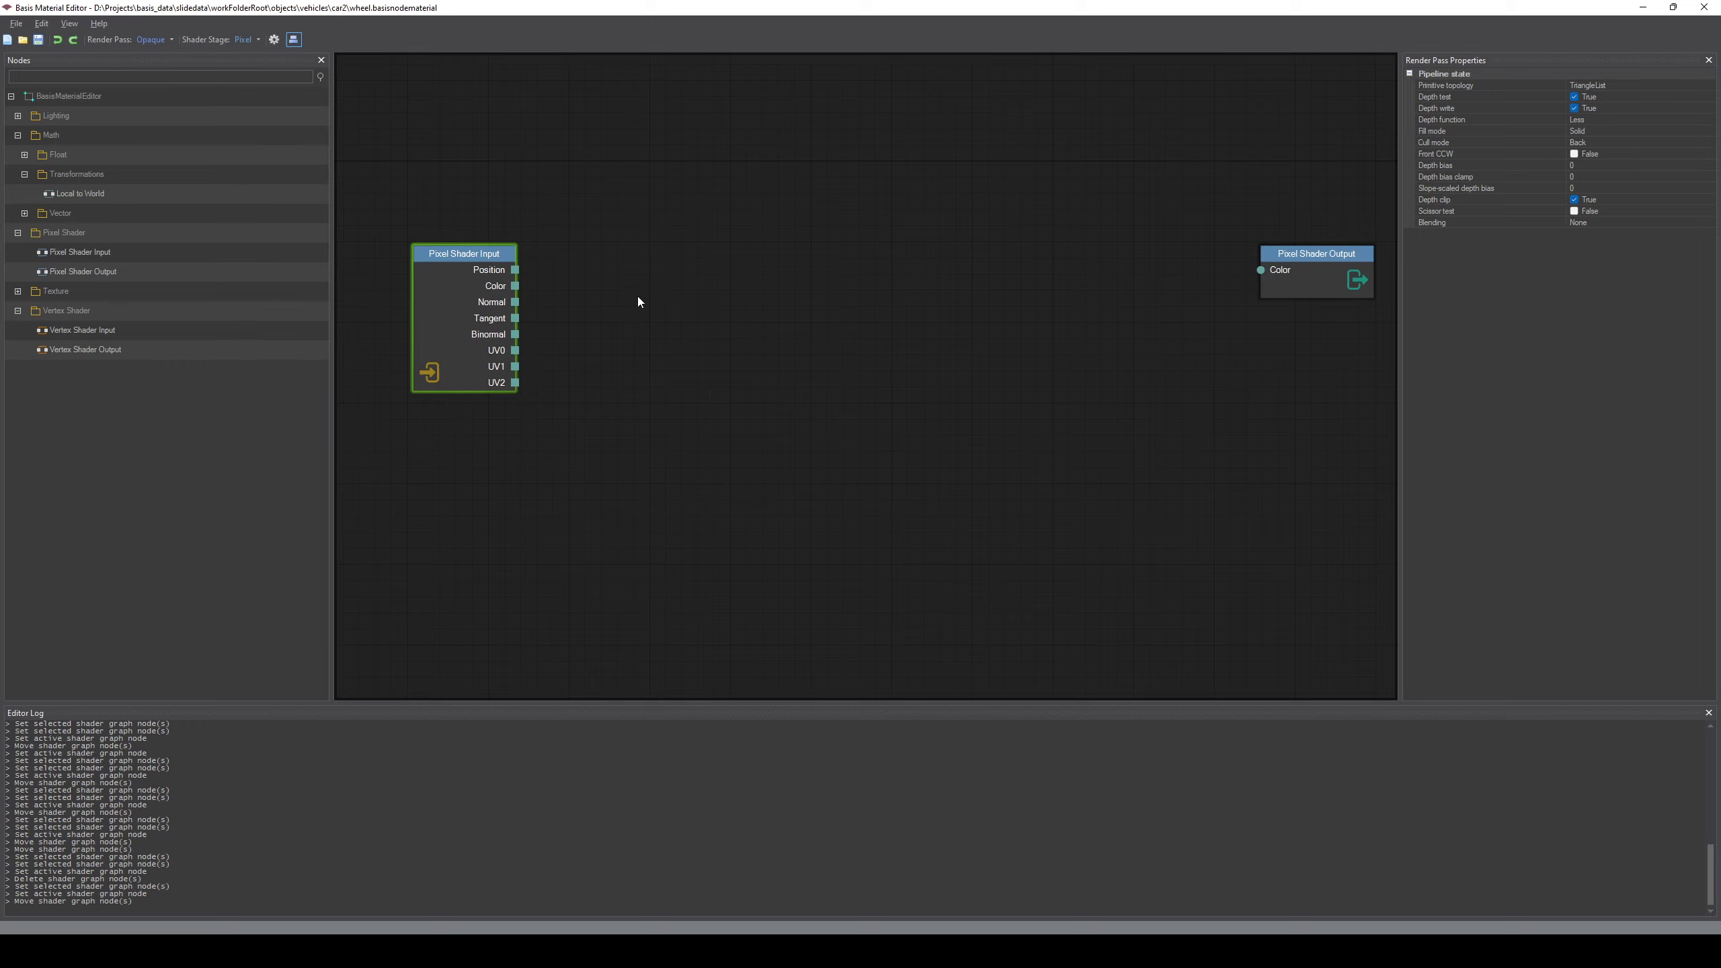
# Add a Scene Lighting node from the Lighting category and align it just left of the Pixel Shader Output node
pyautogui.click(19, 116)
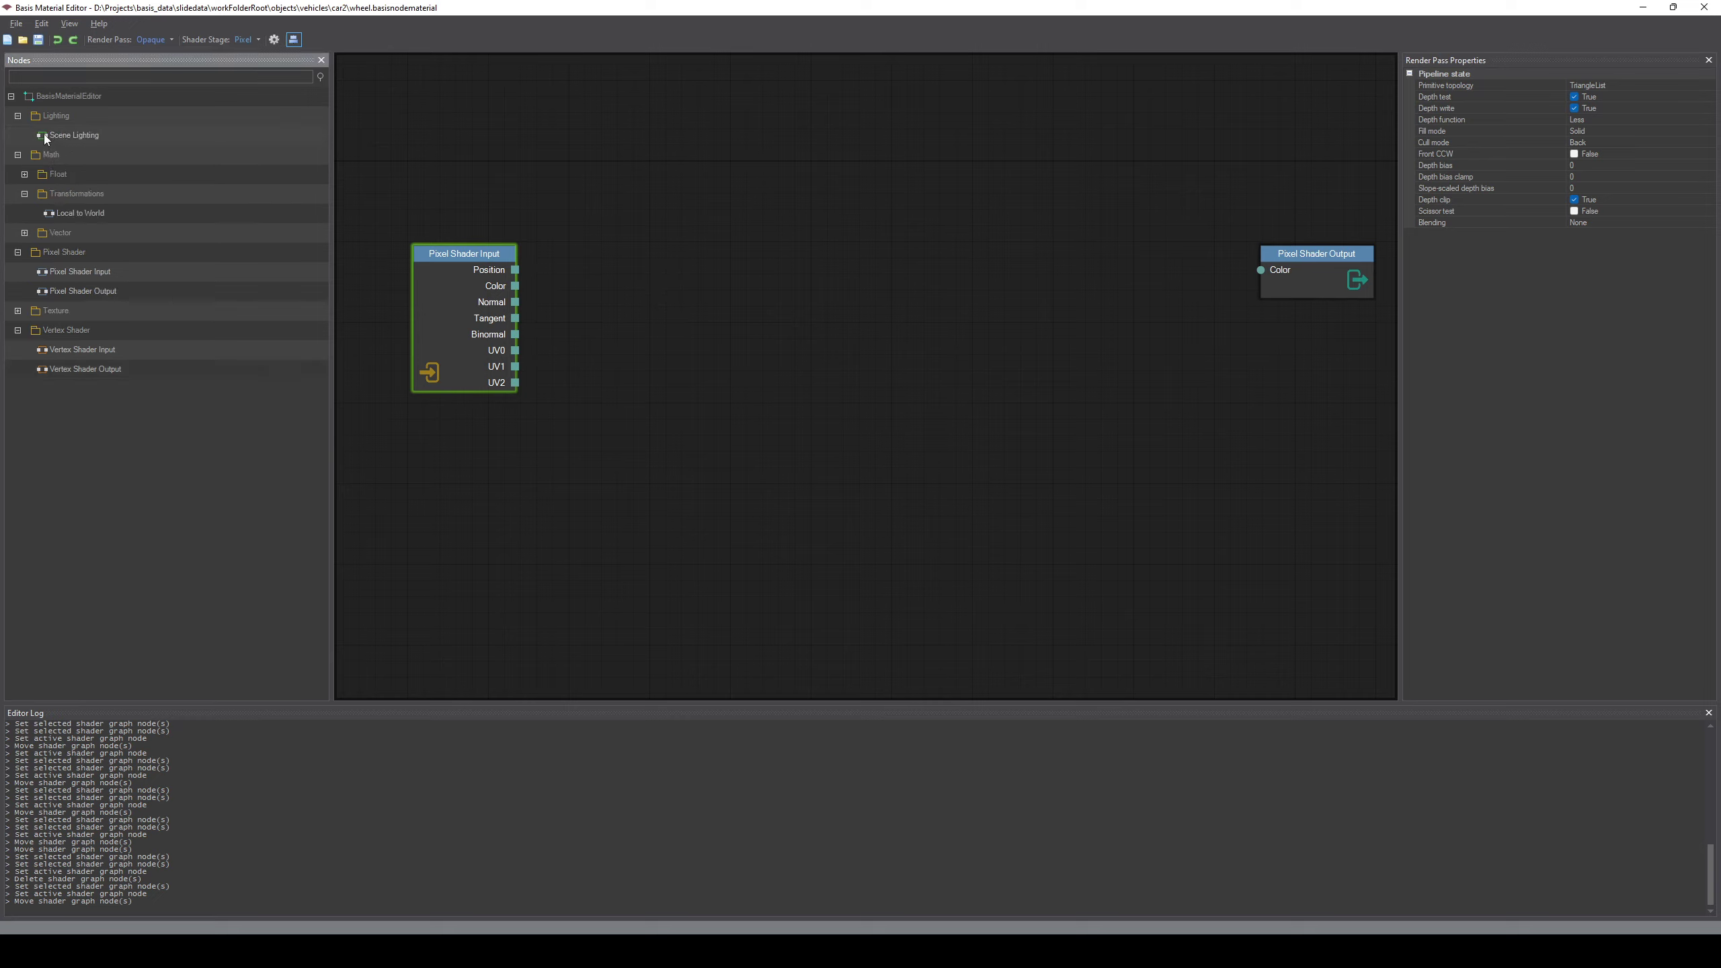
pyautogui.moveTo(44, 134); pyautogui.dragTo(825, 262)
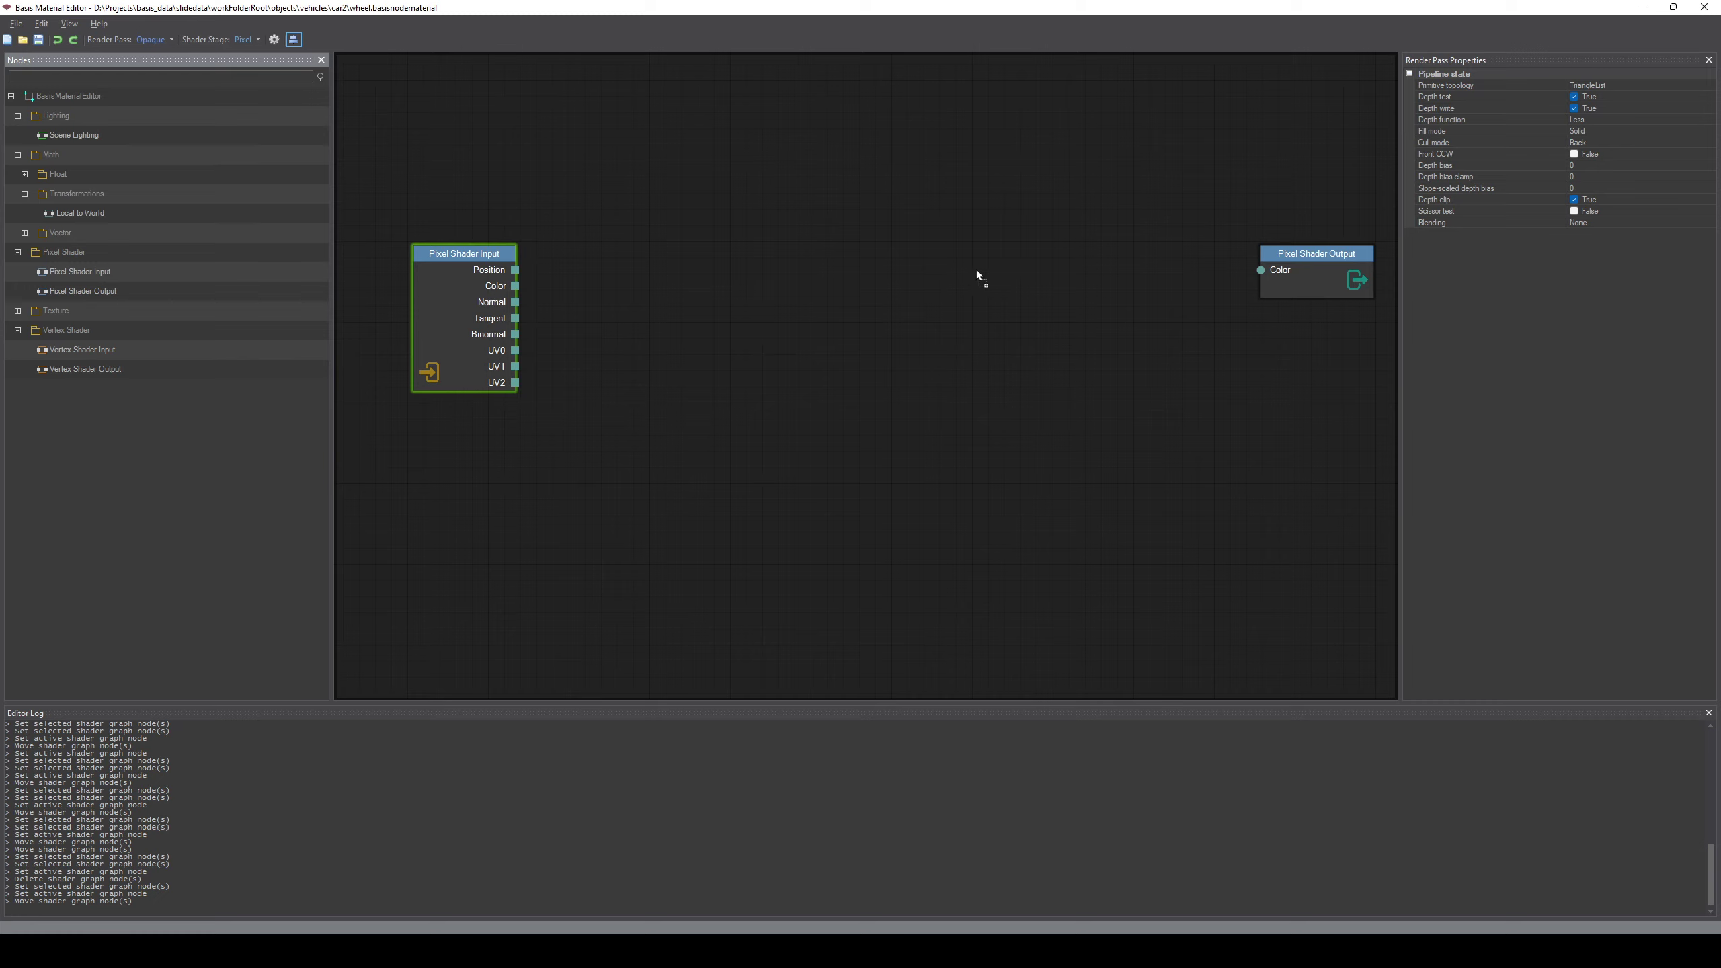
pyautogui.moveTo(982, 265); pyautogui.dragTo(1014, 253)
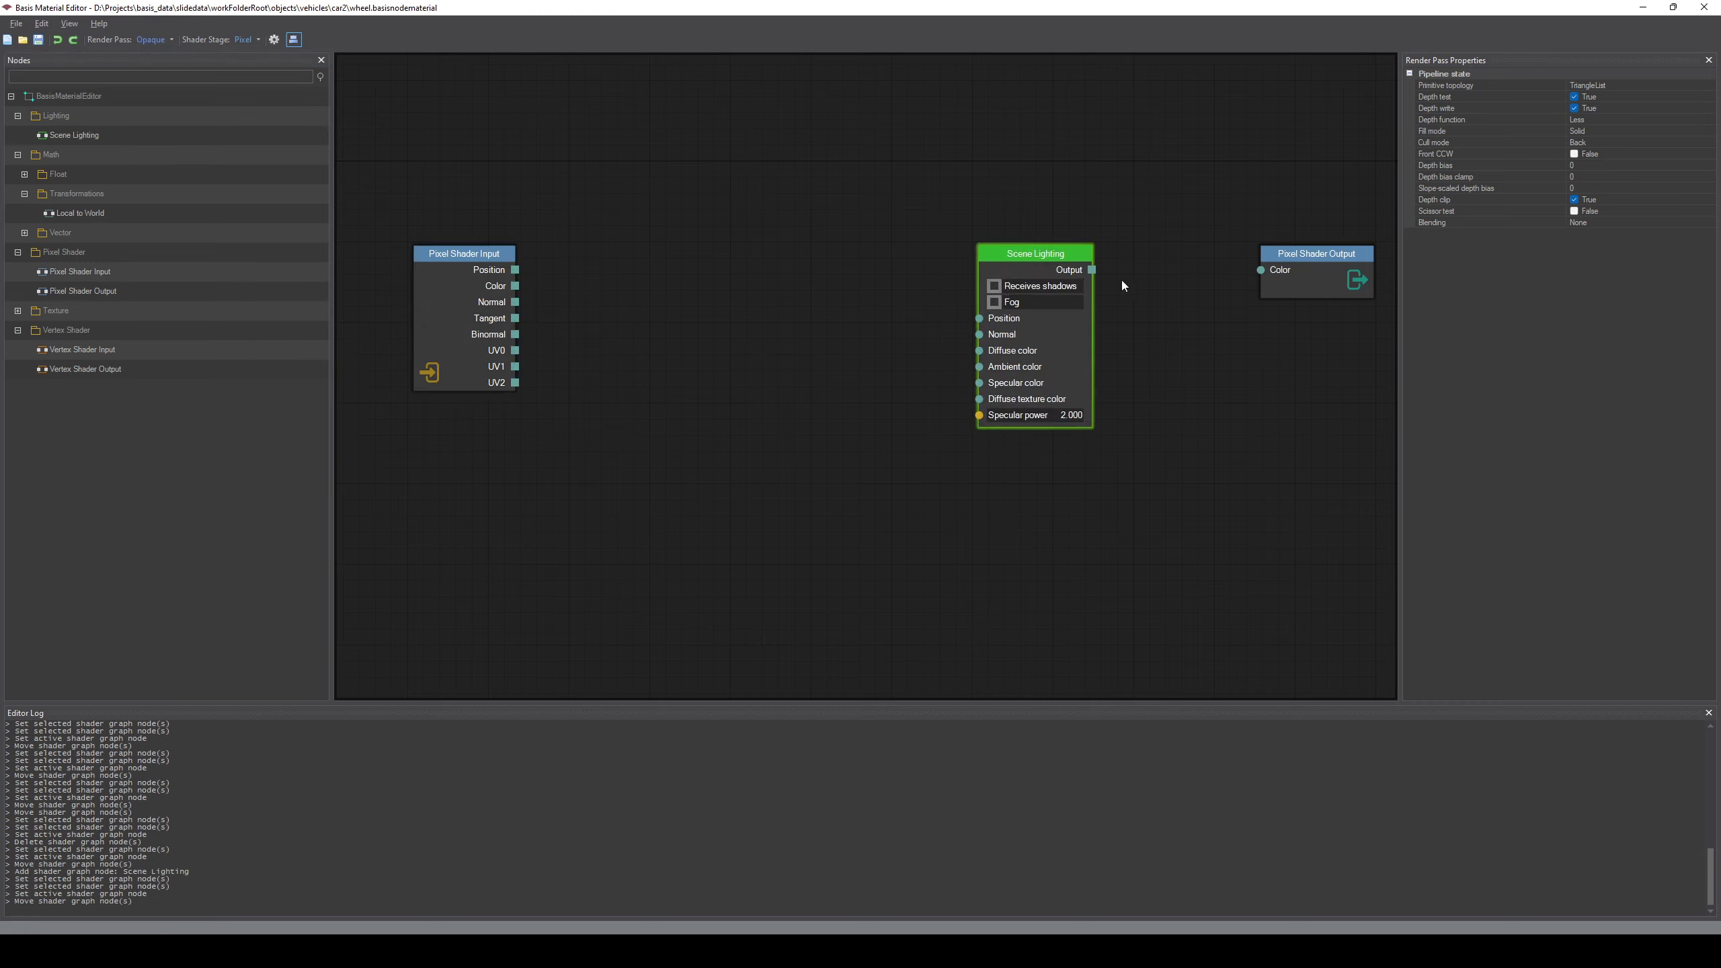
pyautogui.click(1159, 339)
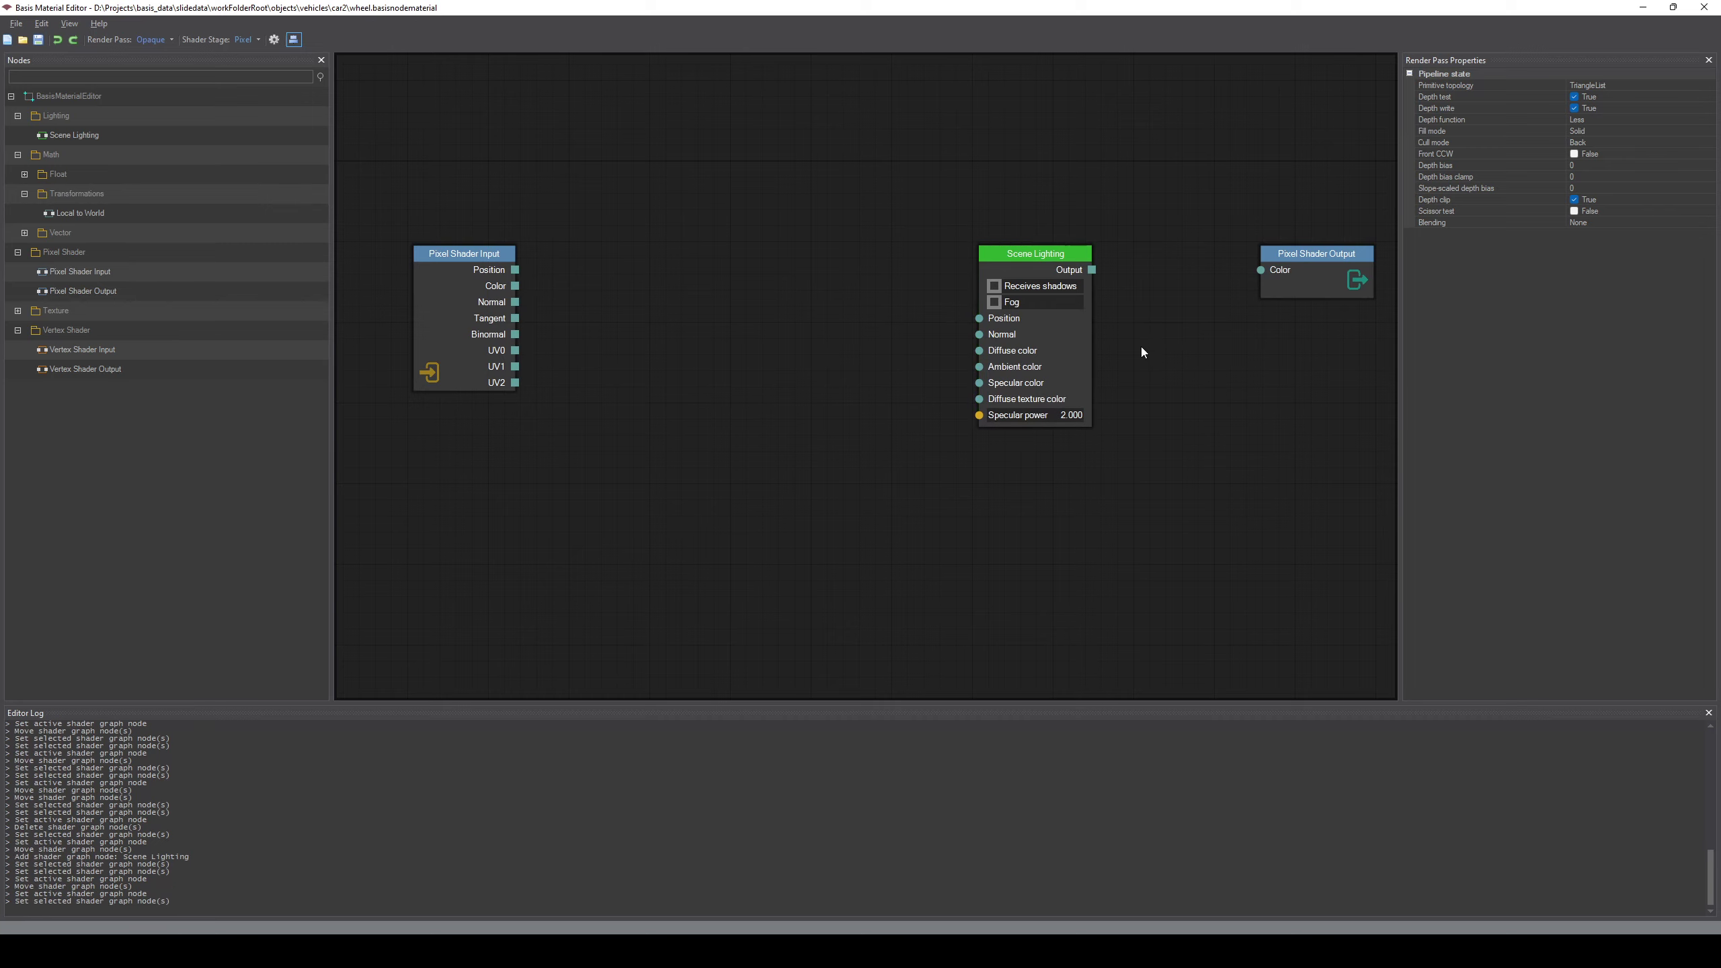
# Switch to Sublime Text and examine the lighting code in mesh_diffuse.hlsl from LightingParameters to applyFogToPixel against the Scene Lighting node
pyautogui.hotkey('alt', 'Tab')
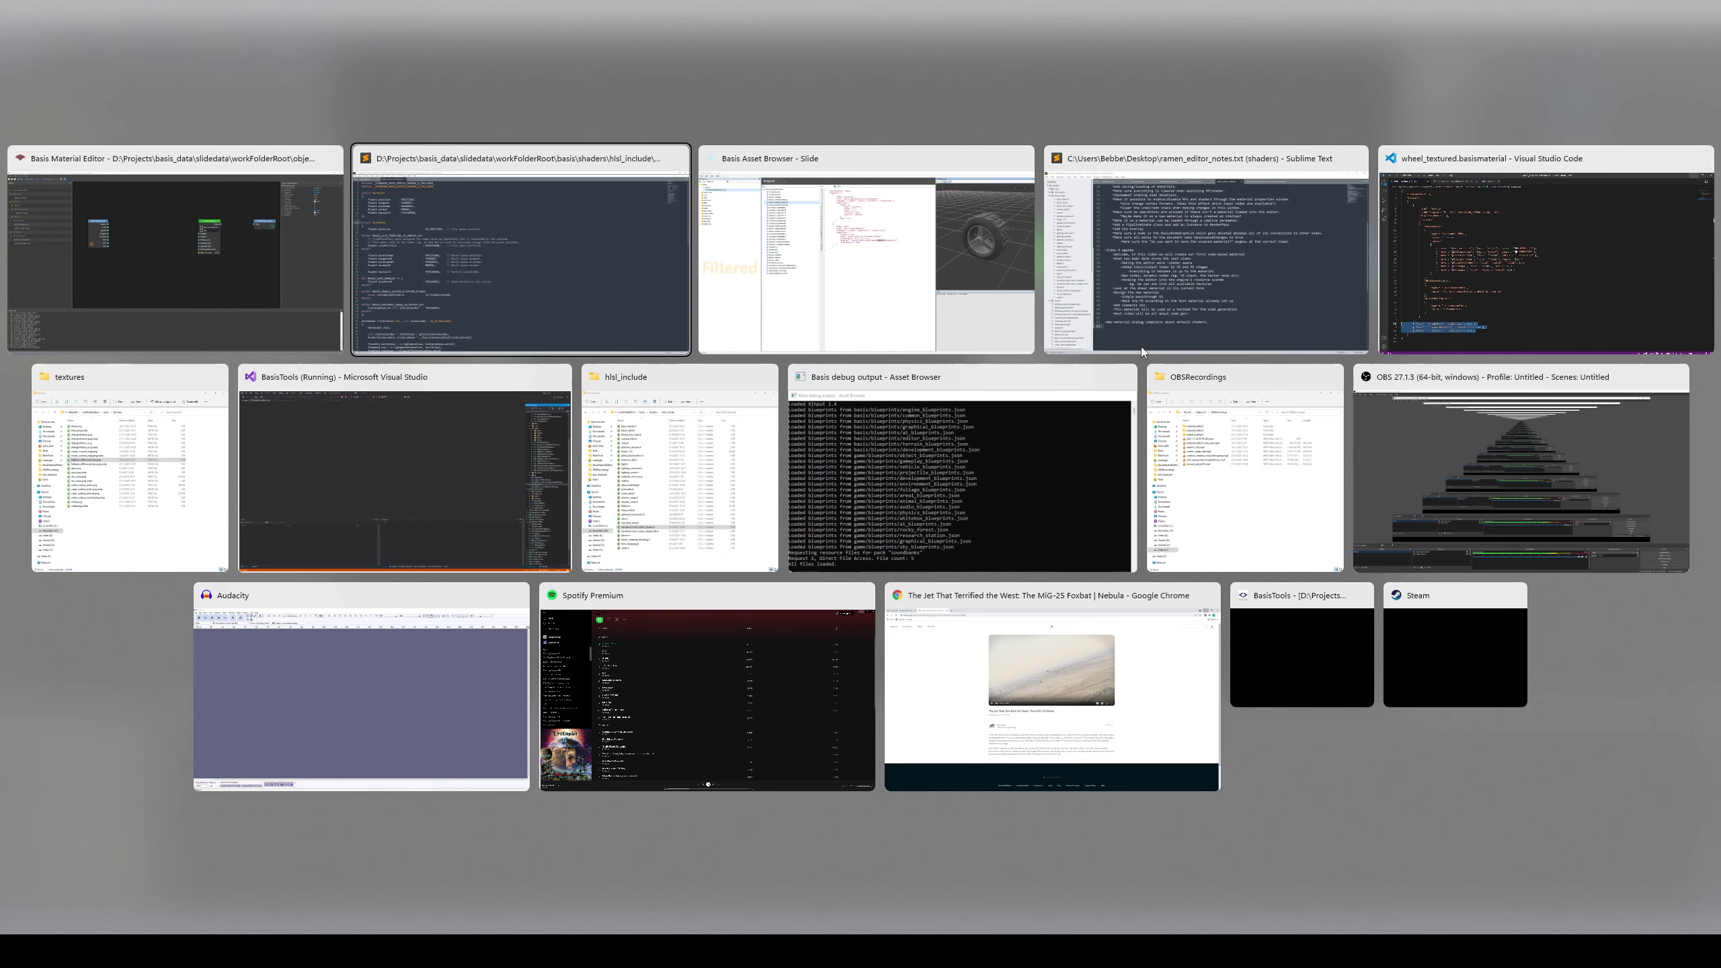
pyautogui.scroll(-1, 747, 464)
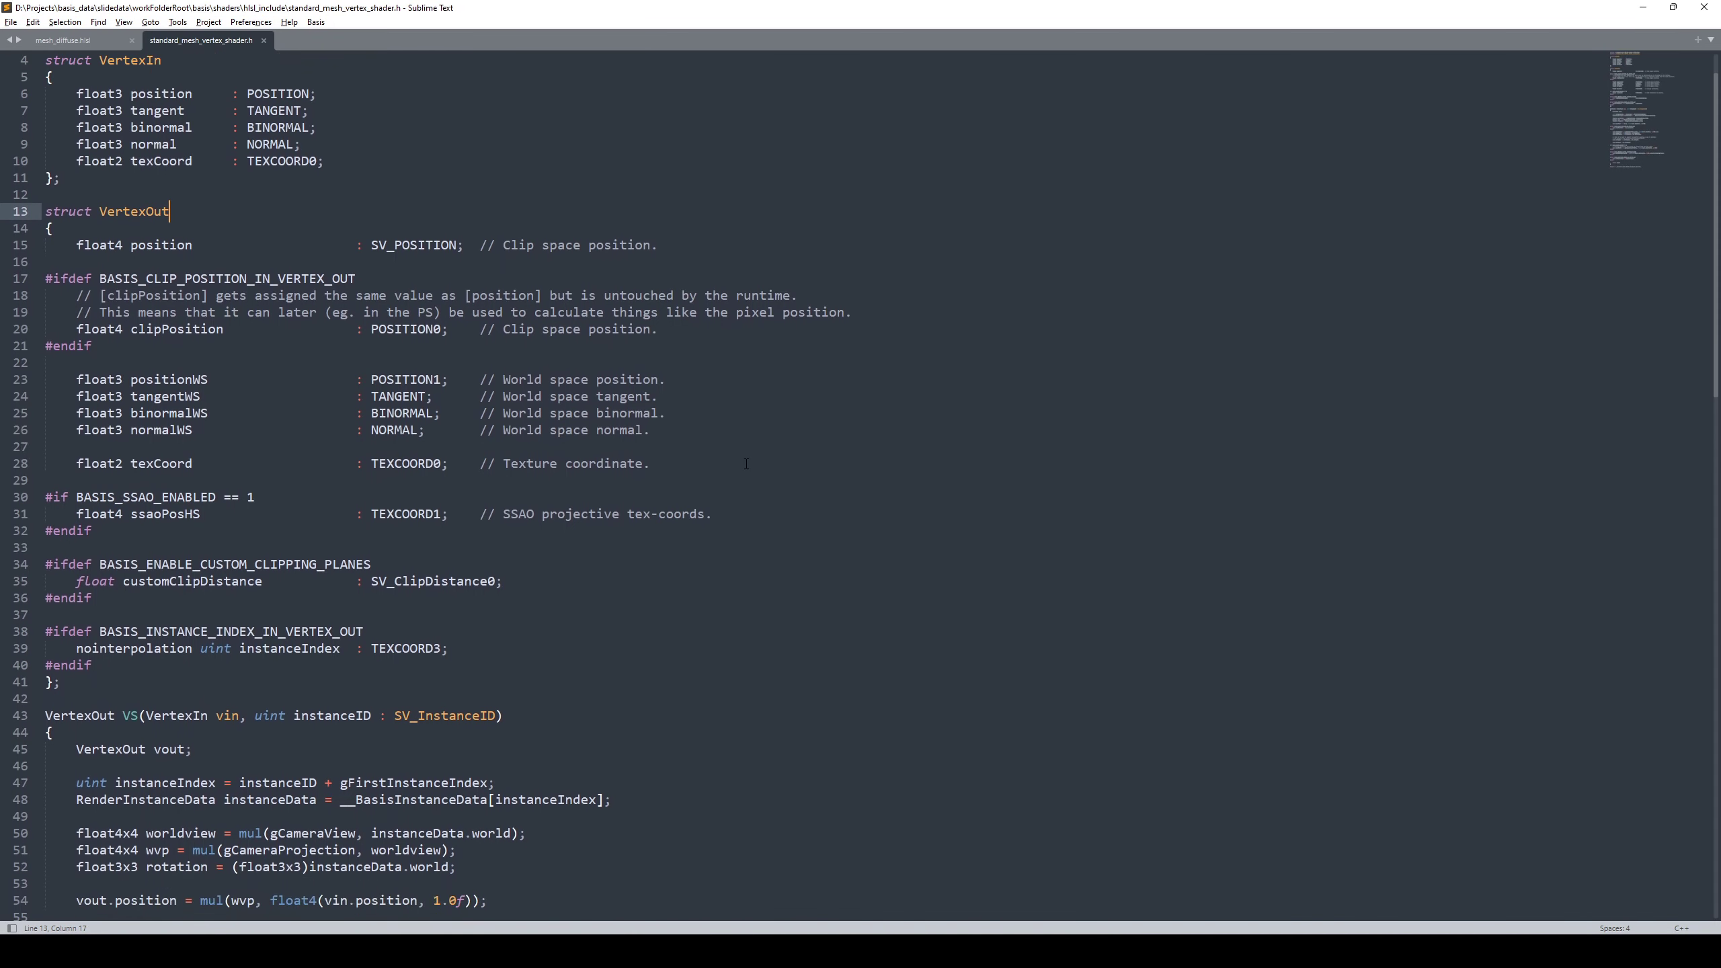
pyautogui.click(71, 40)
pyautogui.scroll(-15, 689, 425)
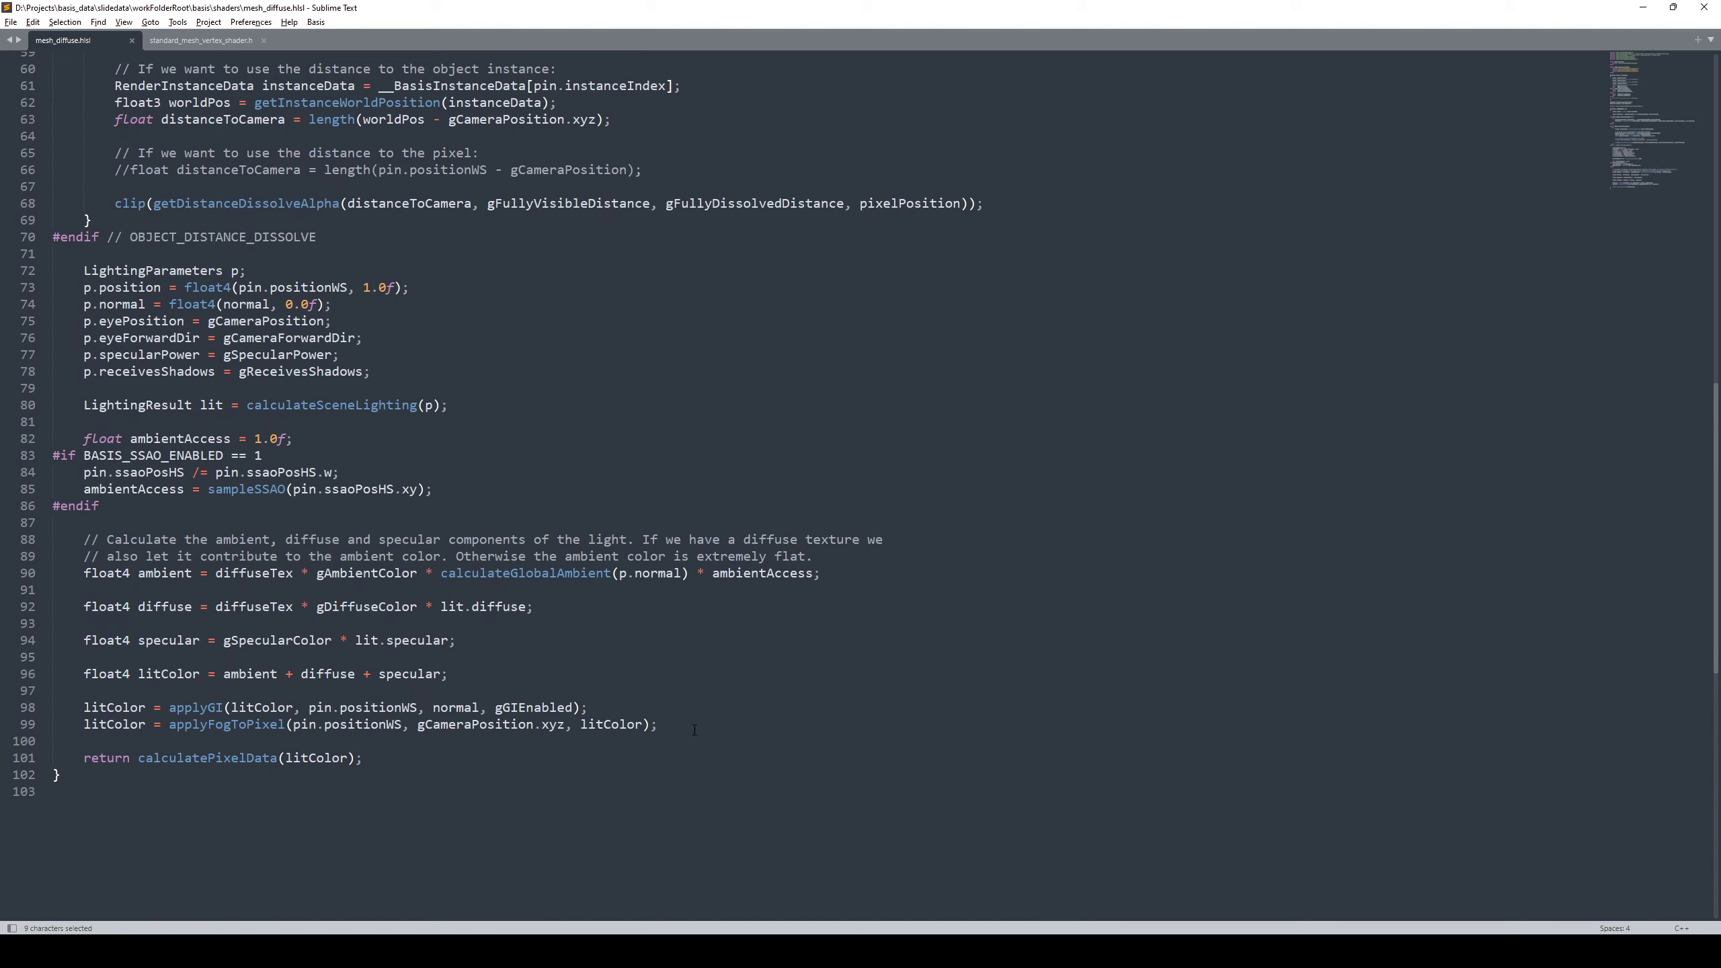
pyautogui.moveTo(694, 730); pyautogui.dragTo(53, 271)
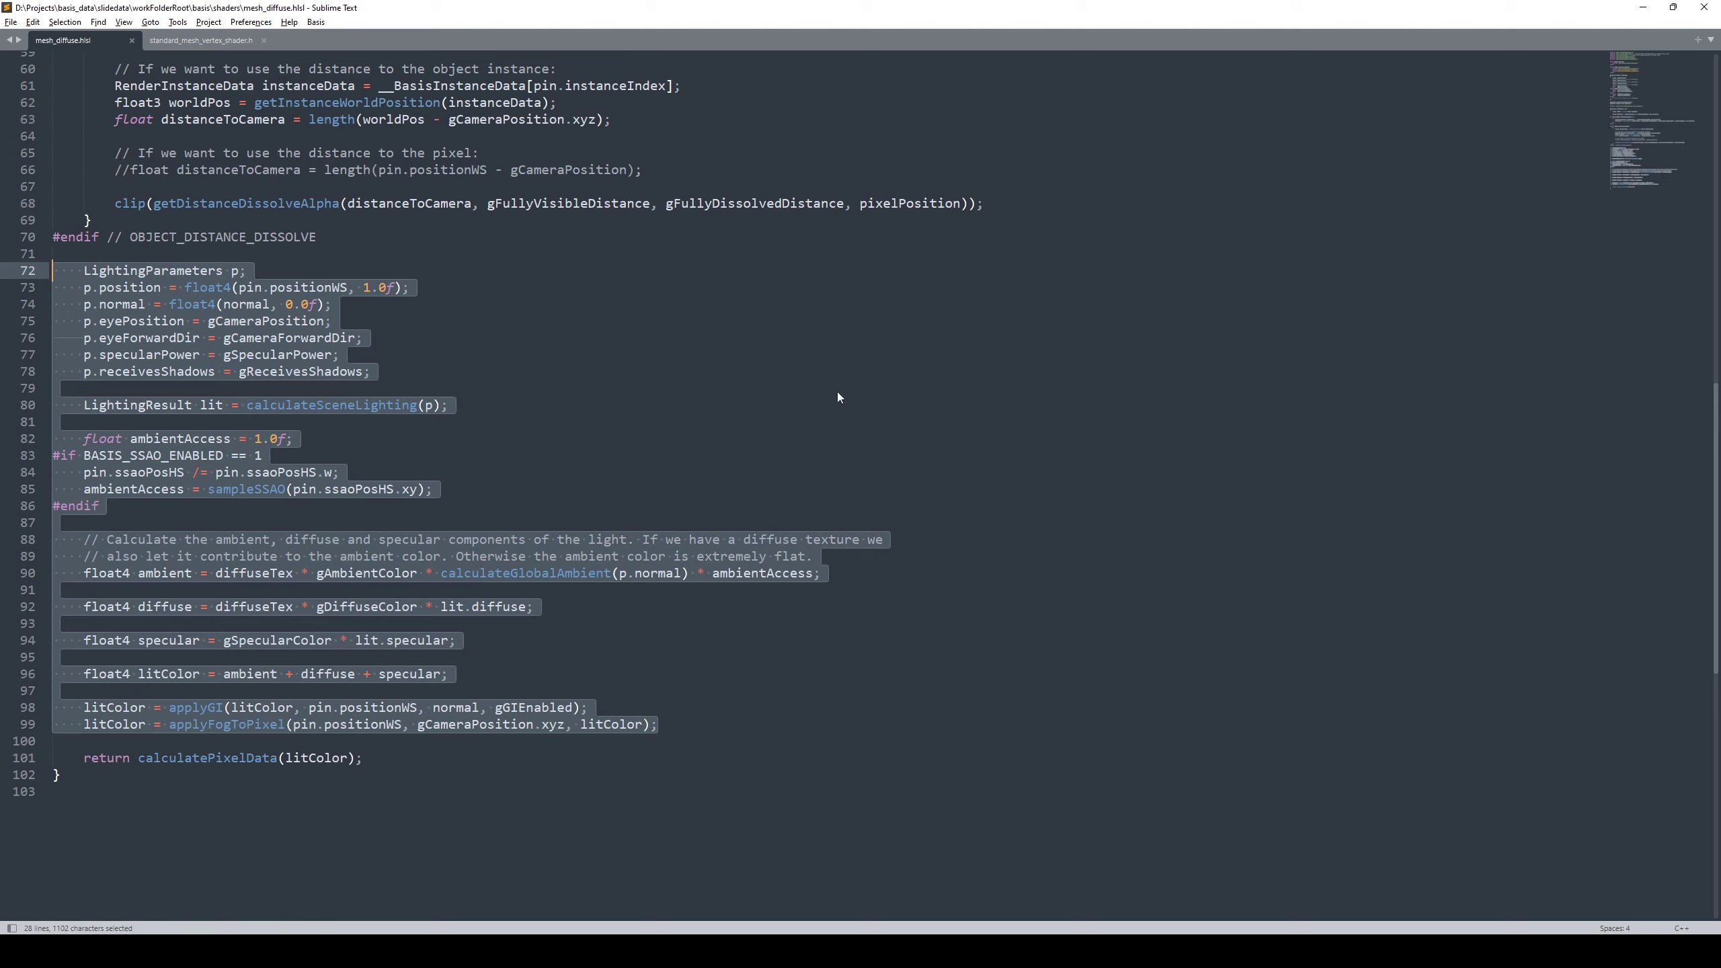
pyautogui.click(780, 386)
pyautogui.press('super+Tab')
pyautogui.click(541, 524)
pyautogui.hotkey('alt', 'Tab')
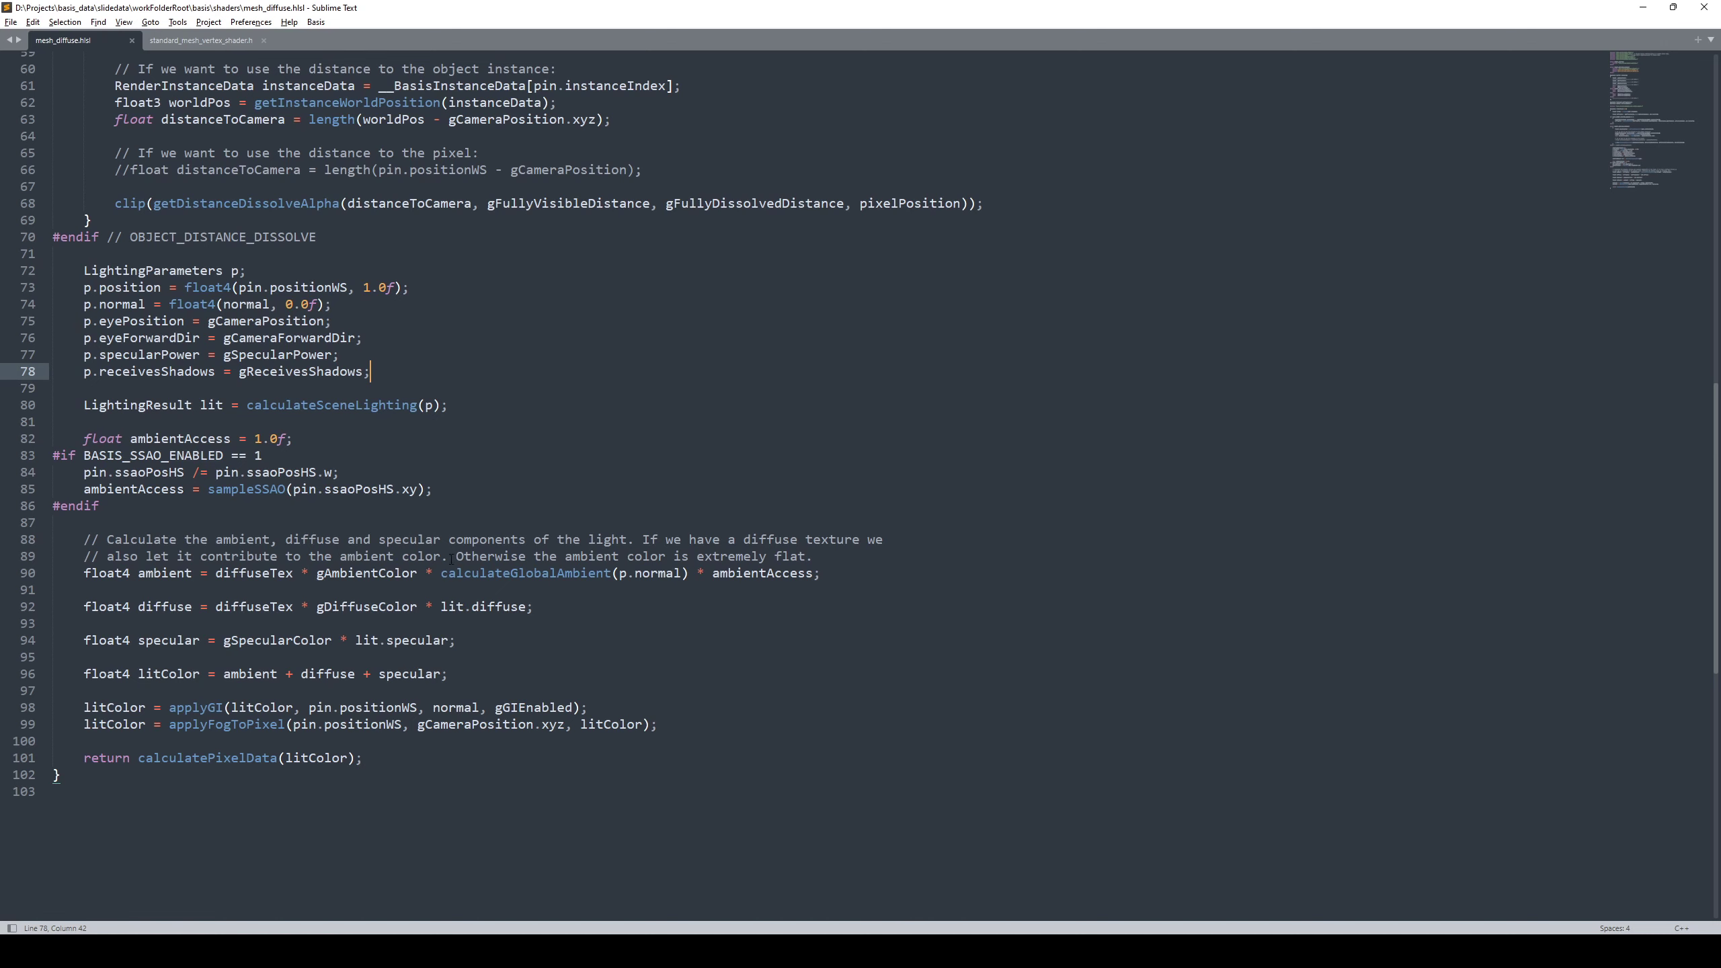
pyautogui.doubleClick(178, 724)
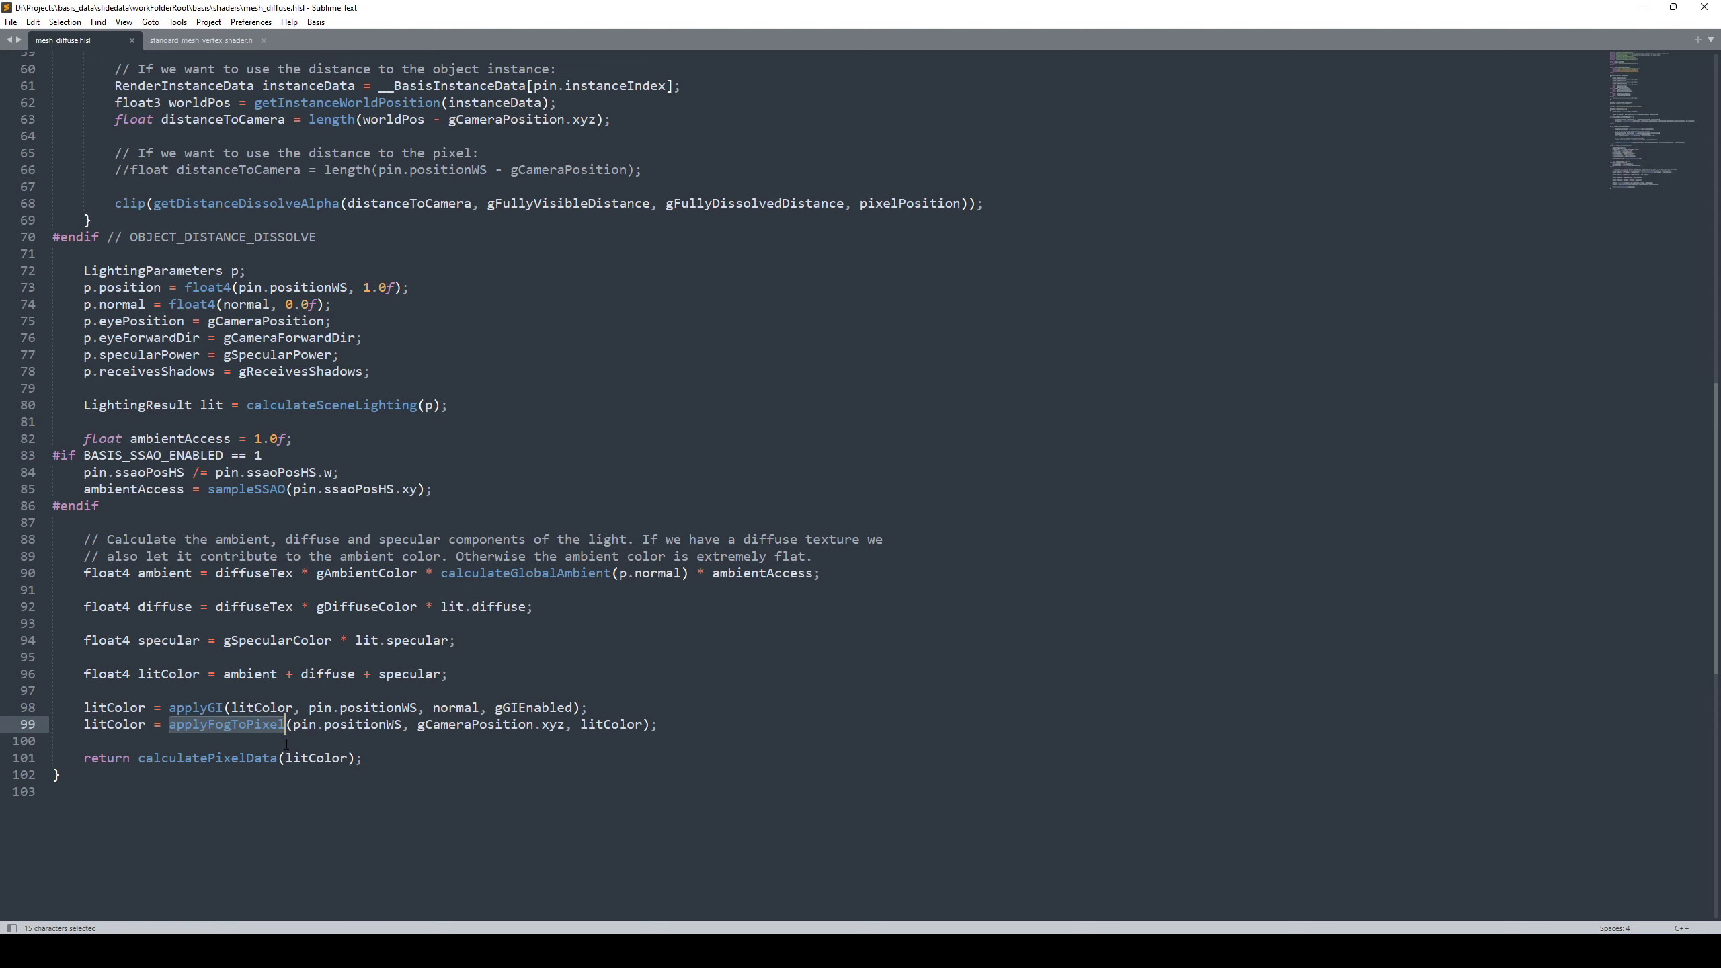
# Switch to Basis Material Editor and toggle the Scene Lighting node's Fog option on and back off
pyautogui.hotkey('alt', 'Tab')
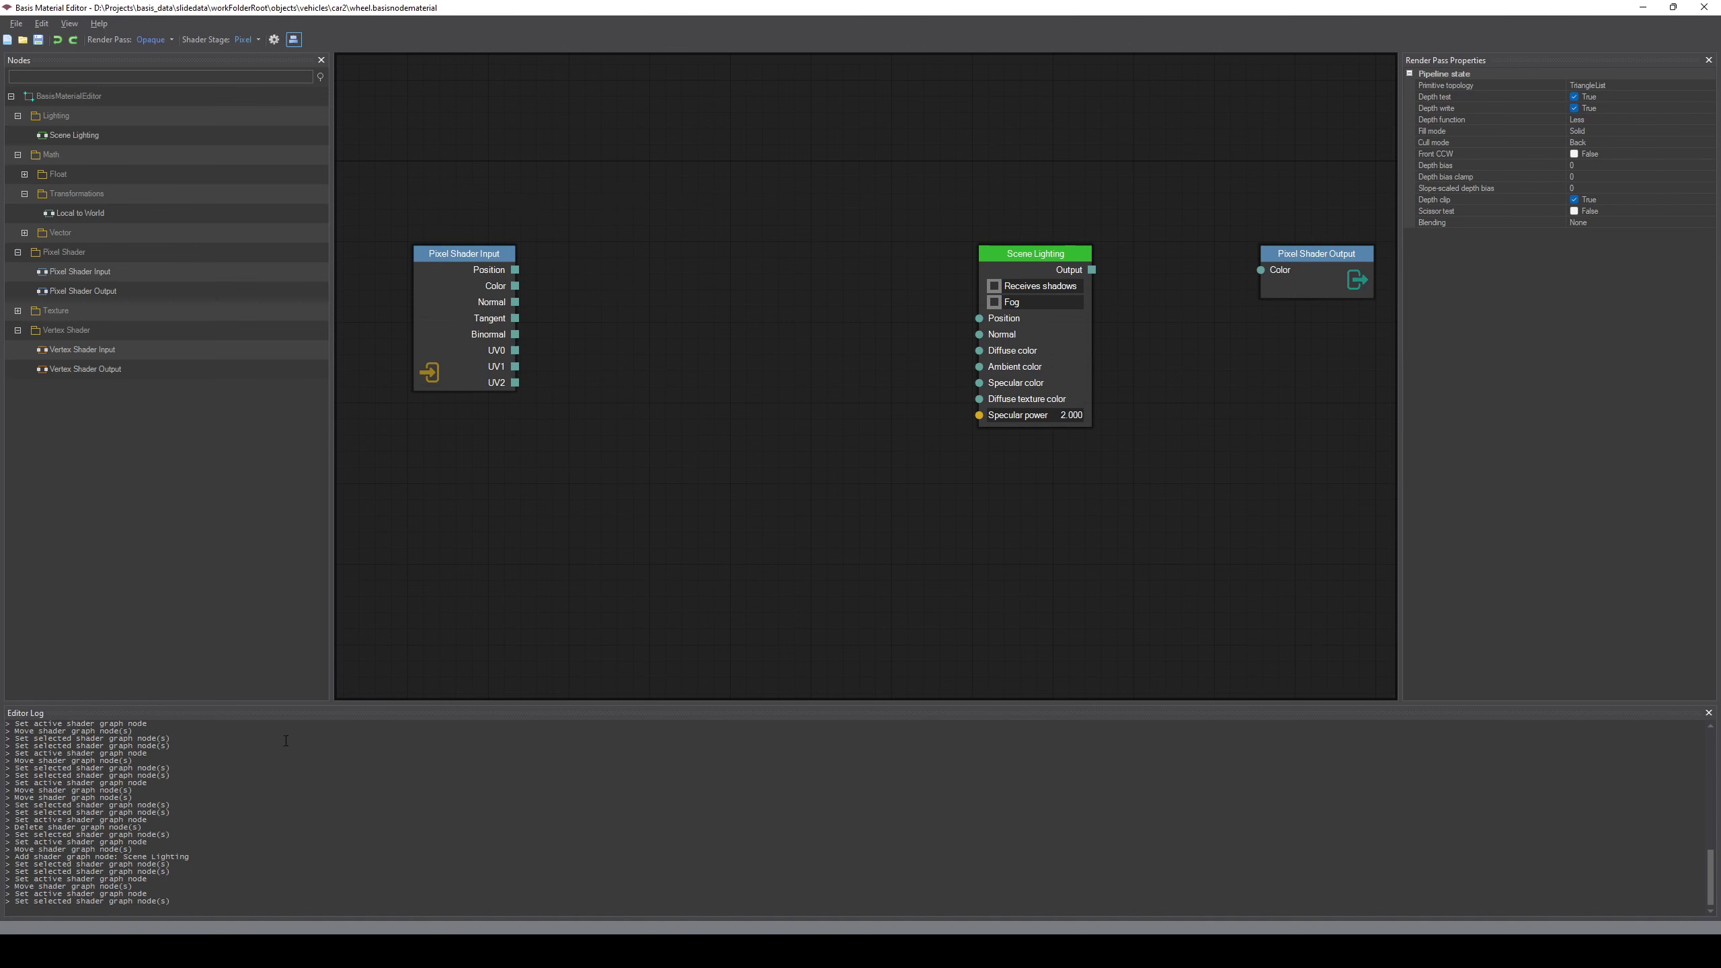
pyautogui.click(1029, 303)
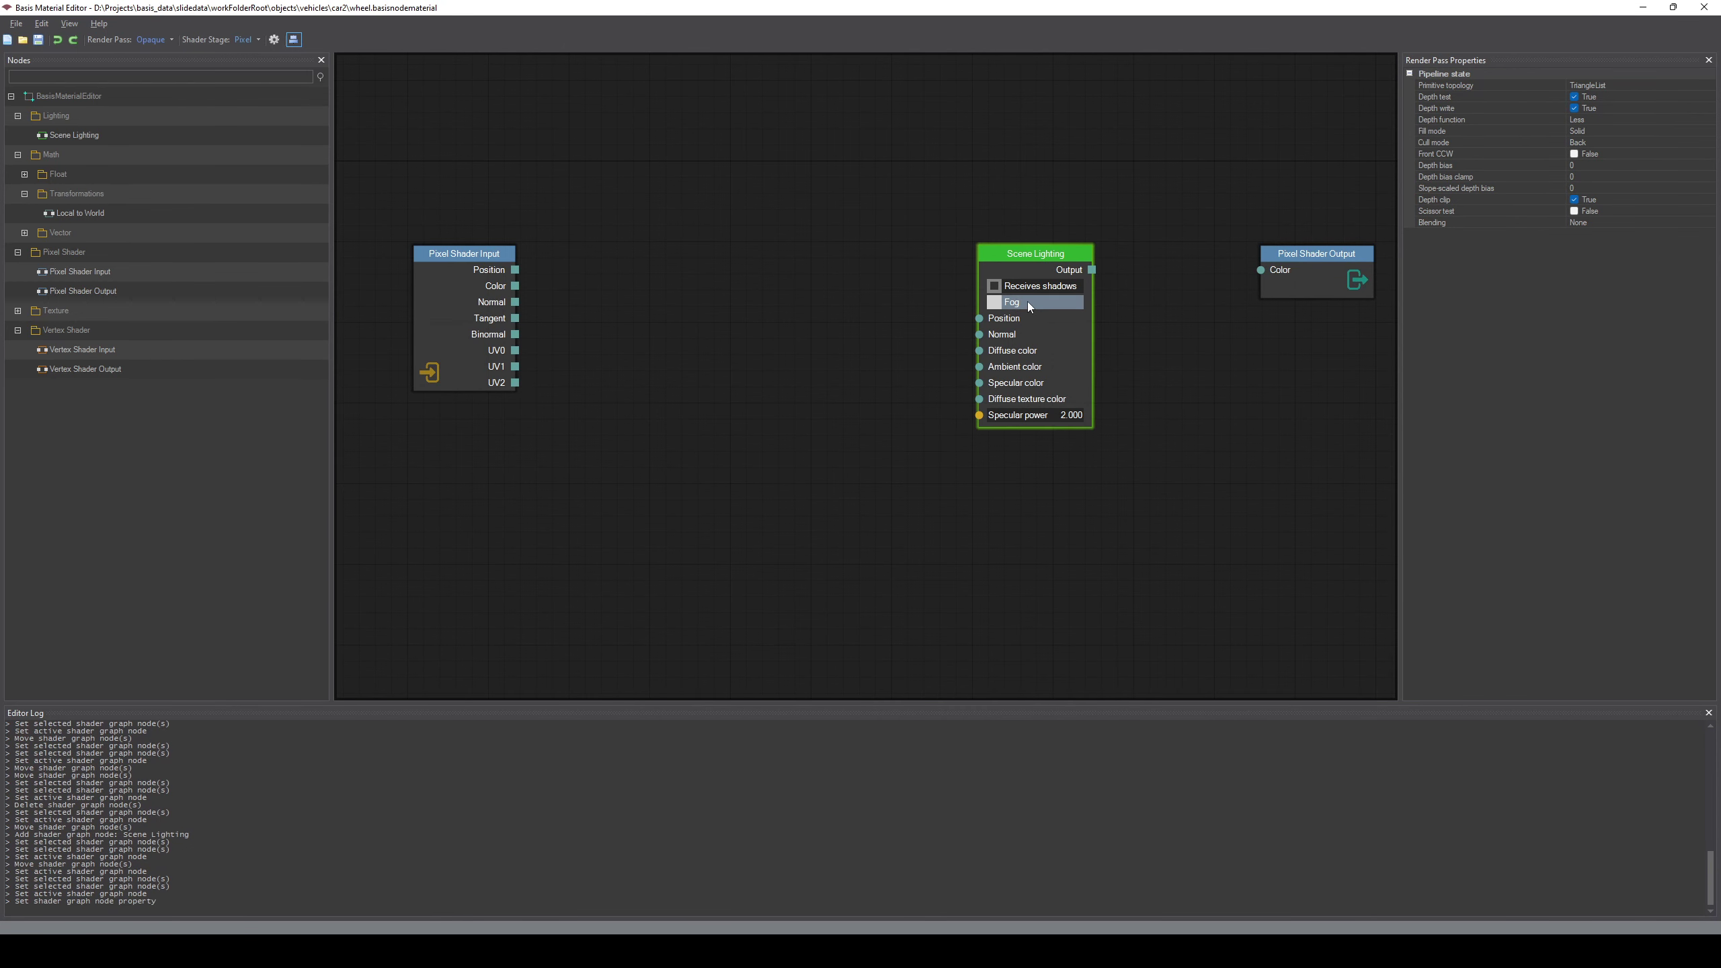
pyautogui.click(1003, 303)
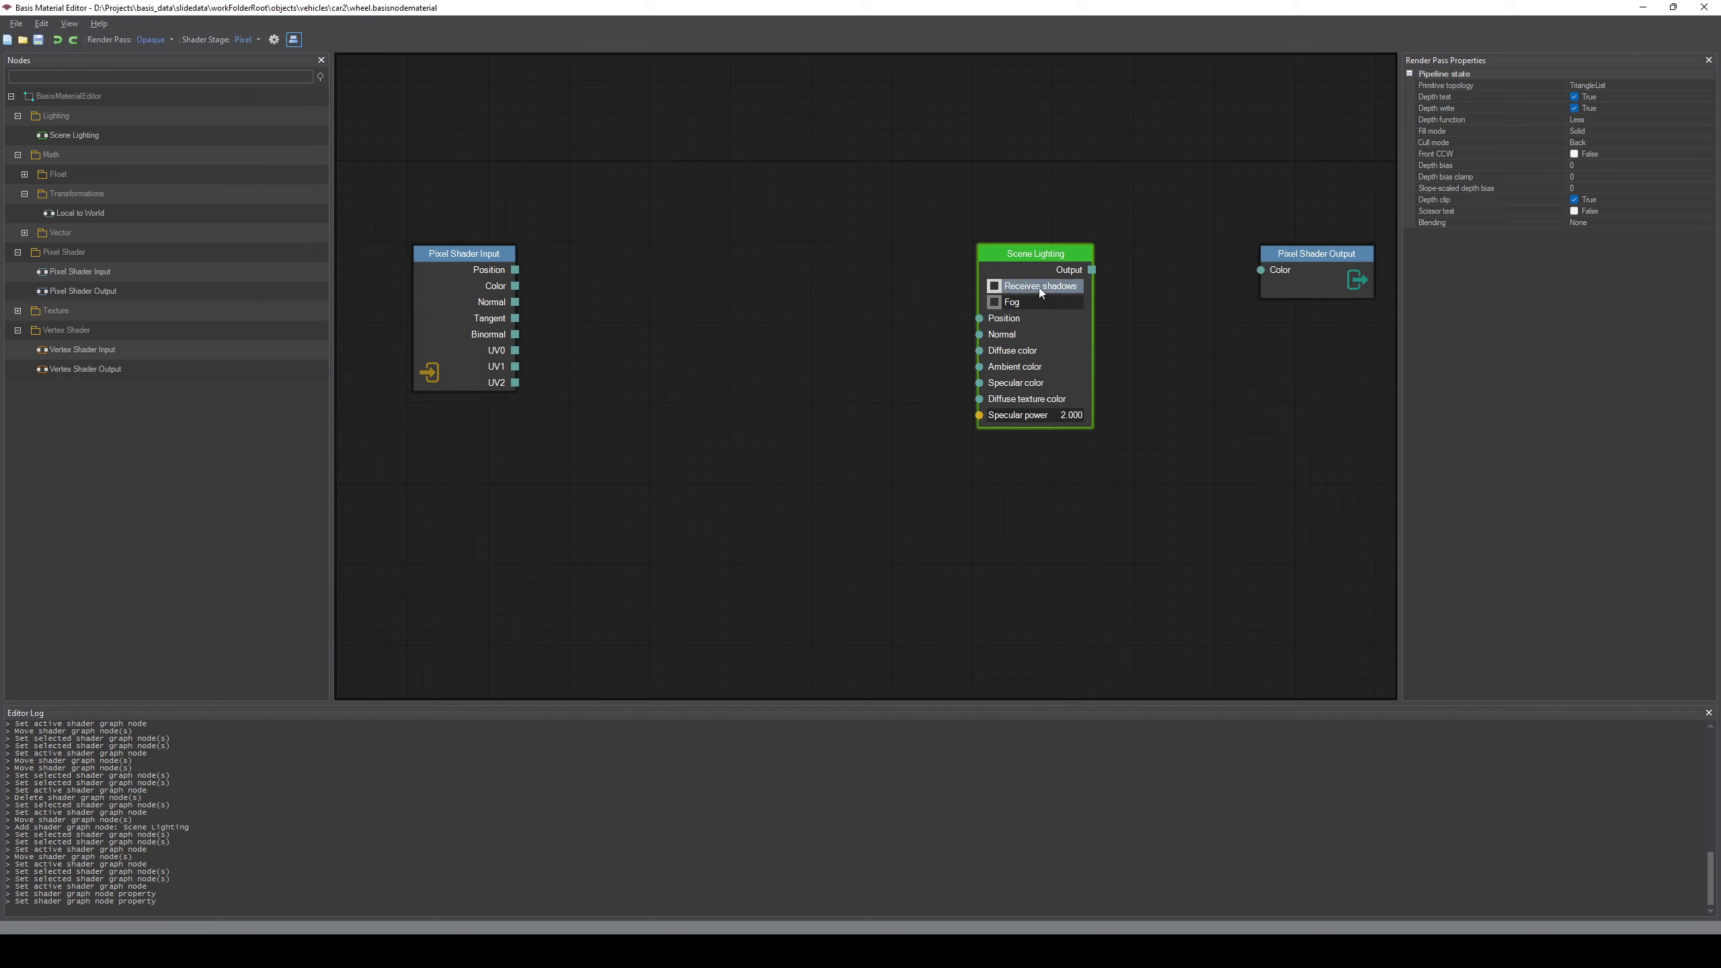
# Switch to Sublime Text and examine how LightingParameters in mesh_diffuse.hlsl uses gReceivesShadows, against the Scene Lighting node's Receives shadows option
pyautogui.hotkey('alt', 'Tab')
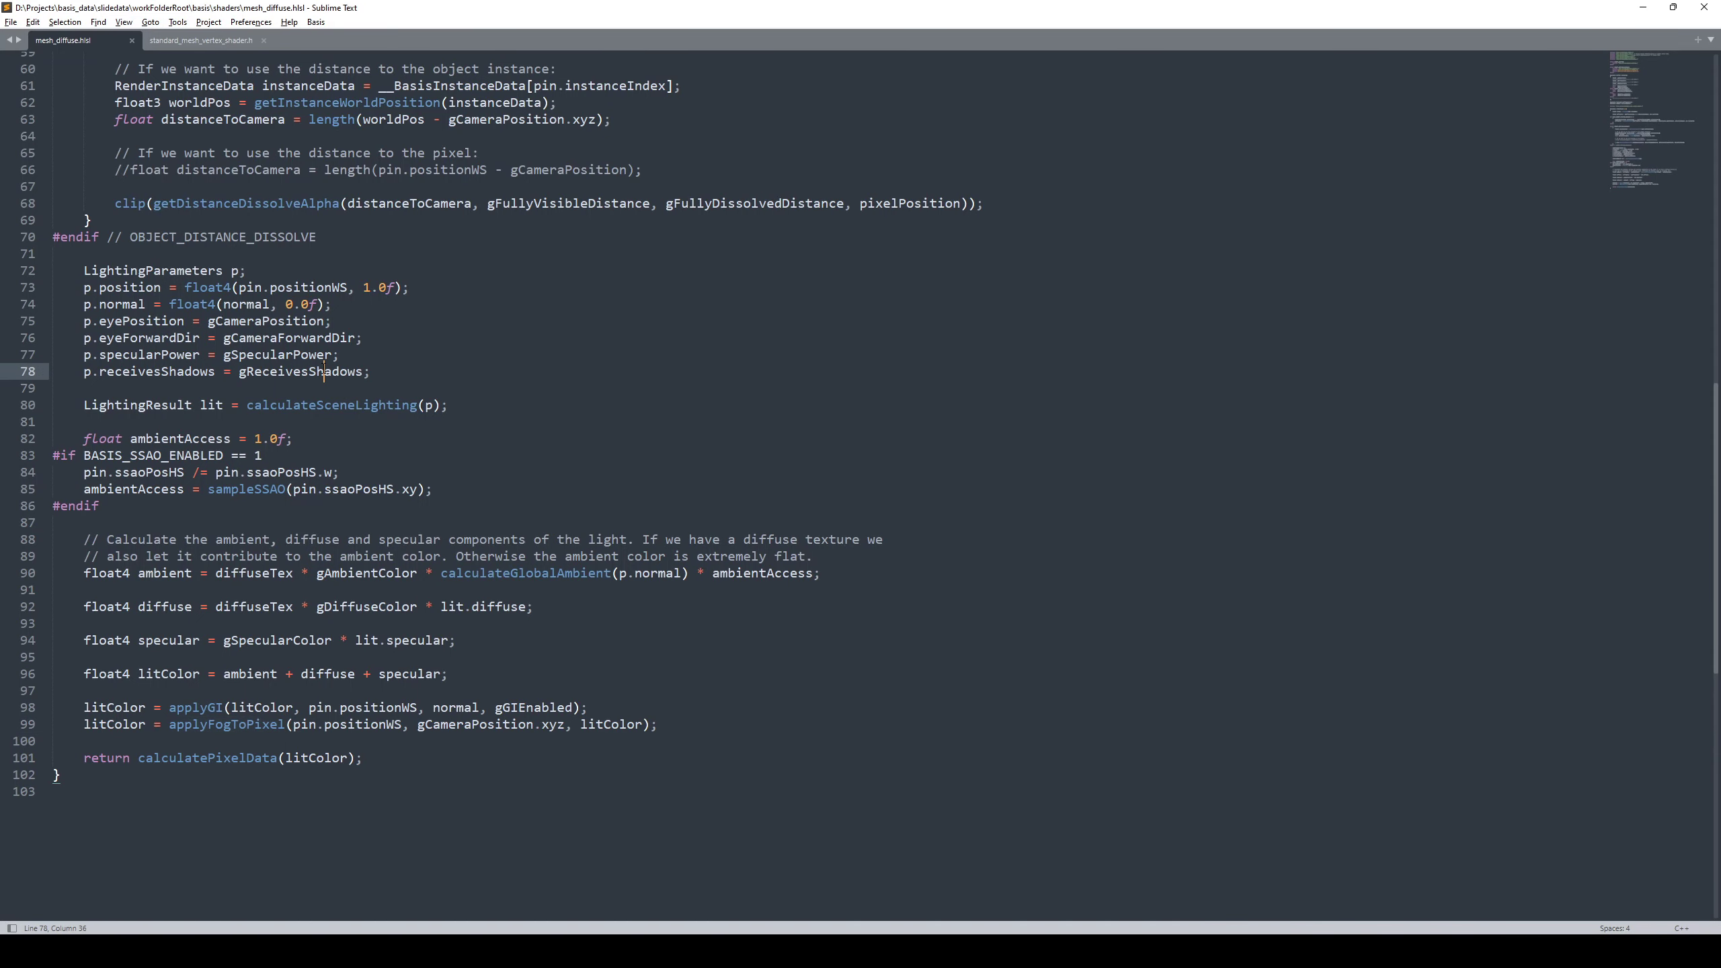
pyautogui.doubleClick(300, 372)
pyautogui.doubleClick(145, 270)
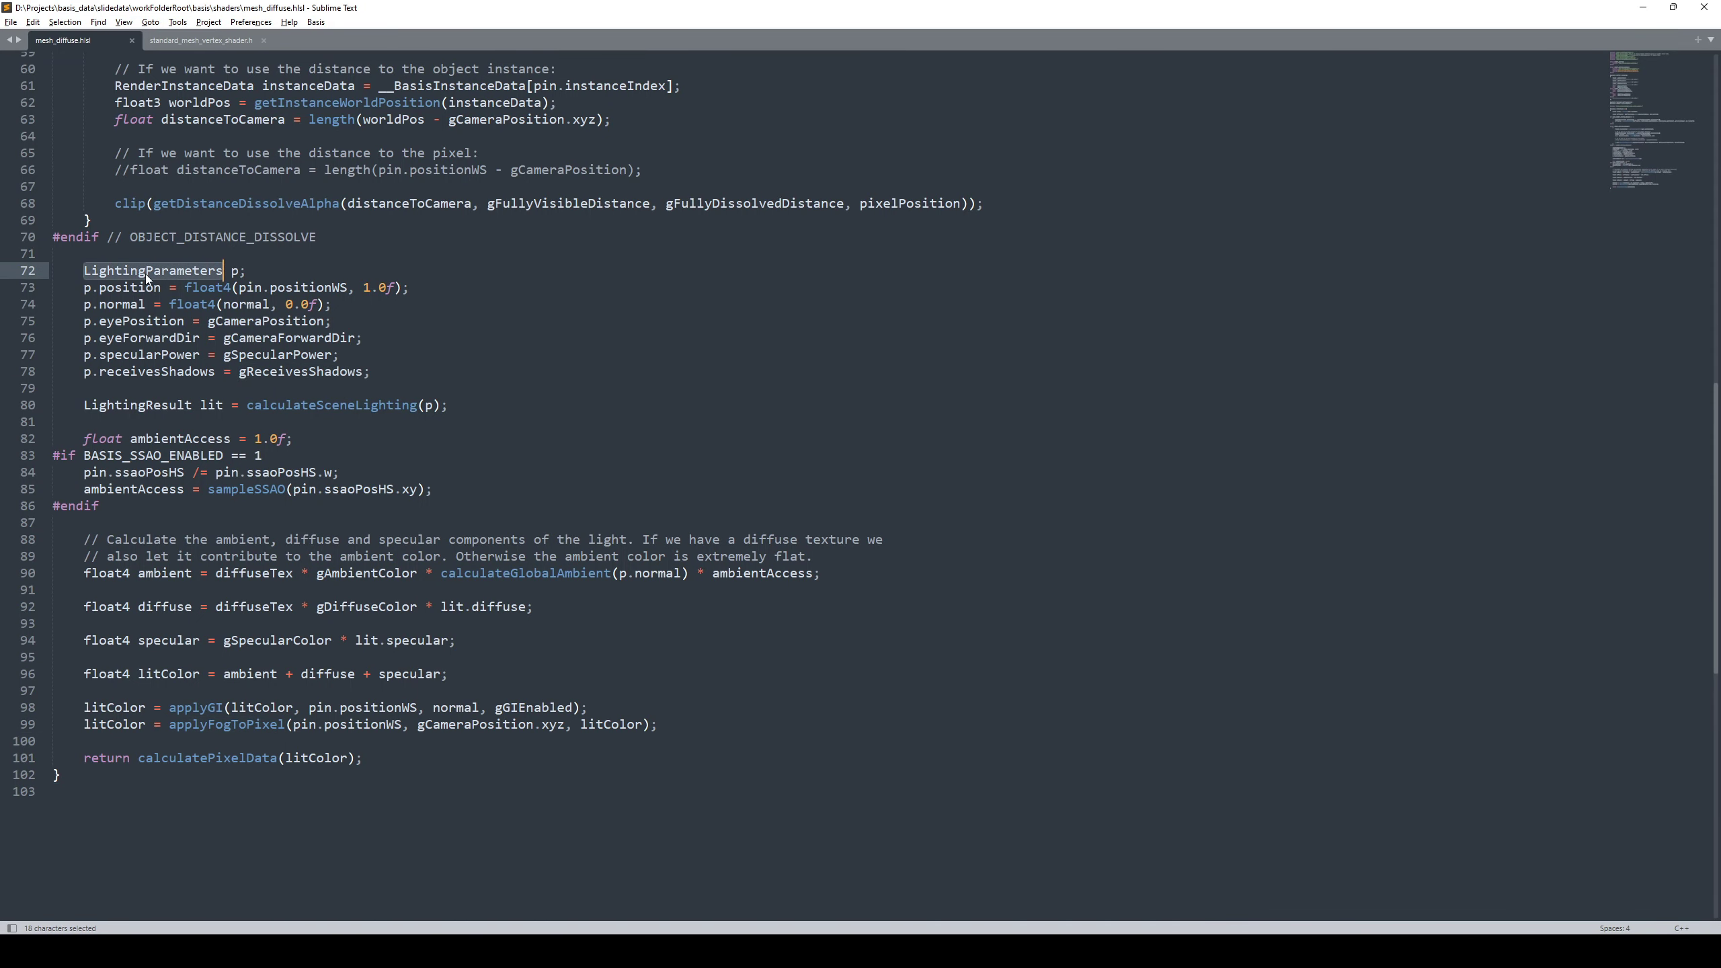
pyautogui.click(164, 372)
pyautogui.doubleClick(302, 372)
pyautogui.click(474, 418)
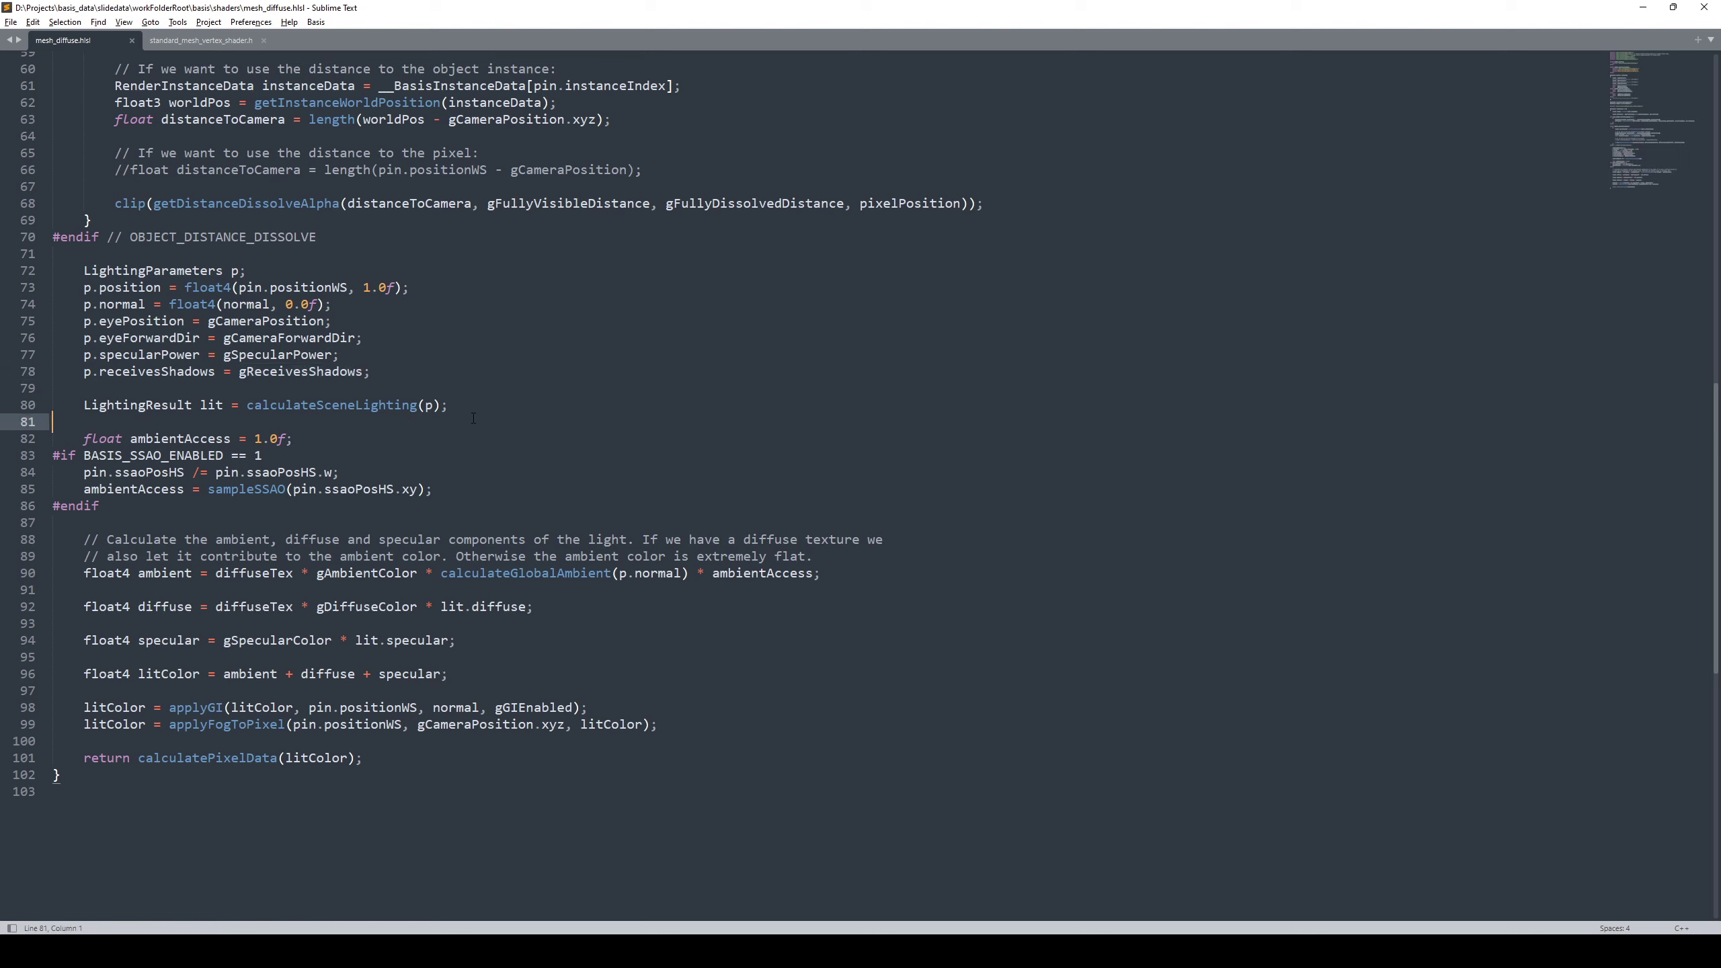
pyautogui.hotkey('alt', 'Tab')
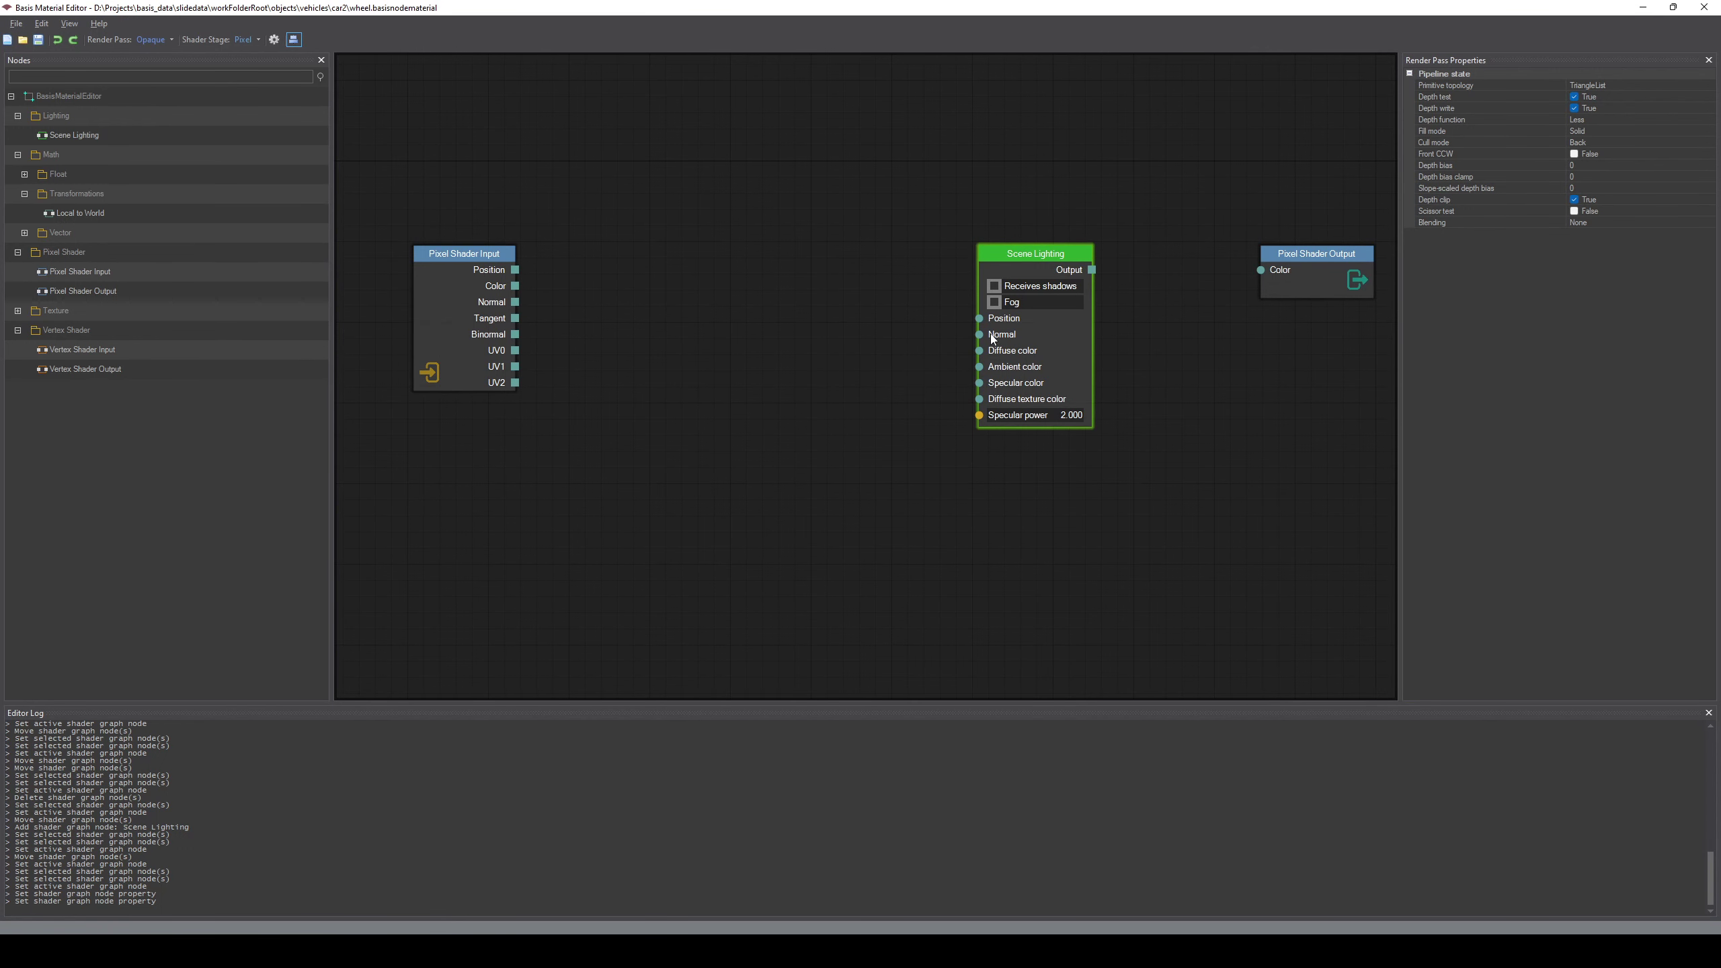
# Switch to Sublime Text and examine the position, normal, eyePosition, eyeForwardDir and specularPower assignments of LightingParameters in mesh_diffuse.hlsl
pyautogui.hotkey('alt', 'Tab')
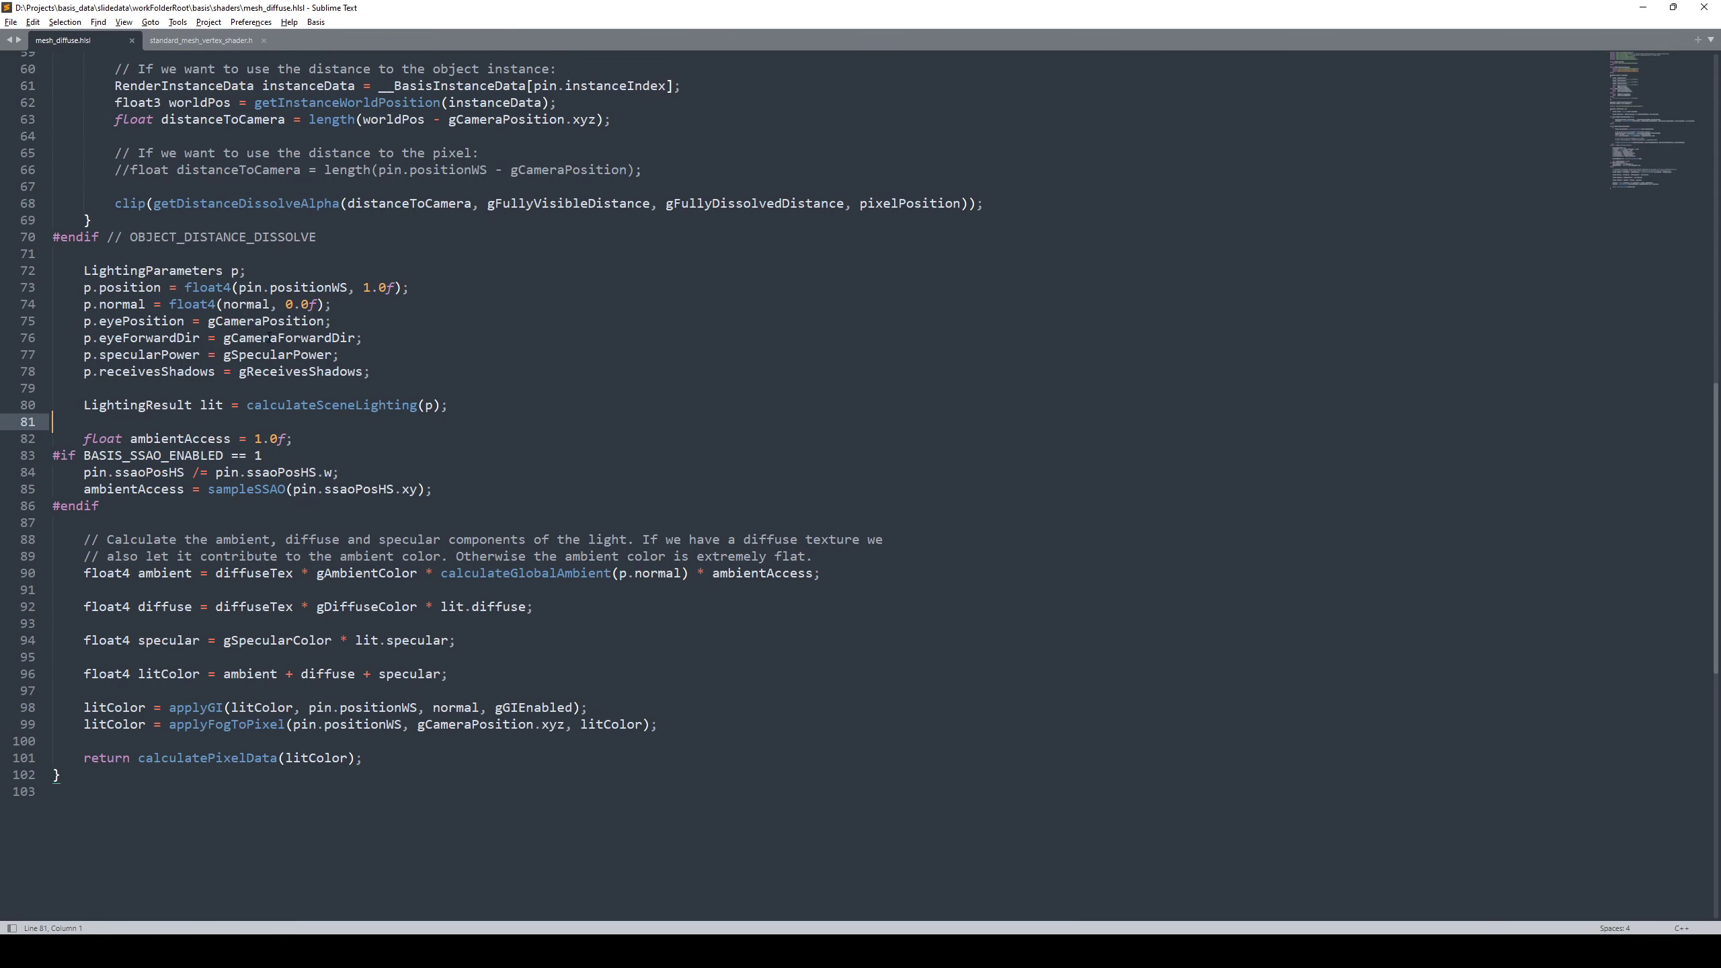
pyautogui.moveTo(83, 290); pyautogui.dragTo(333, 305)
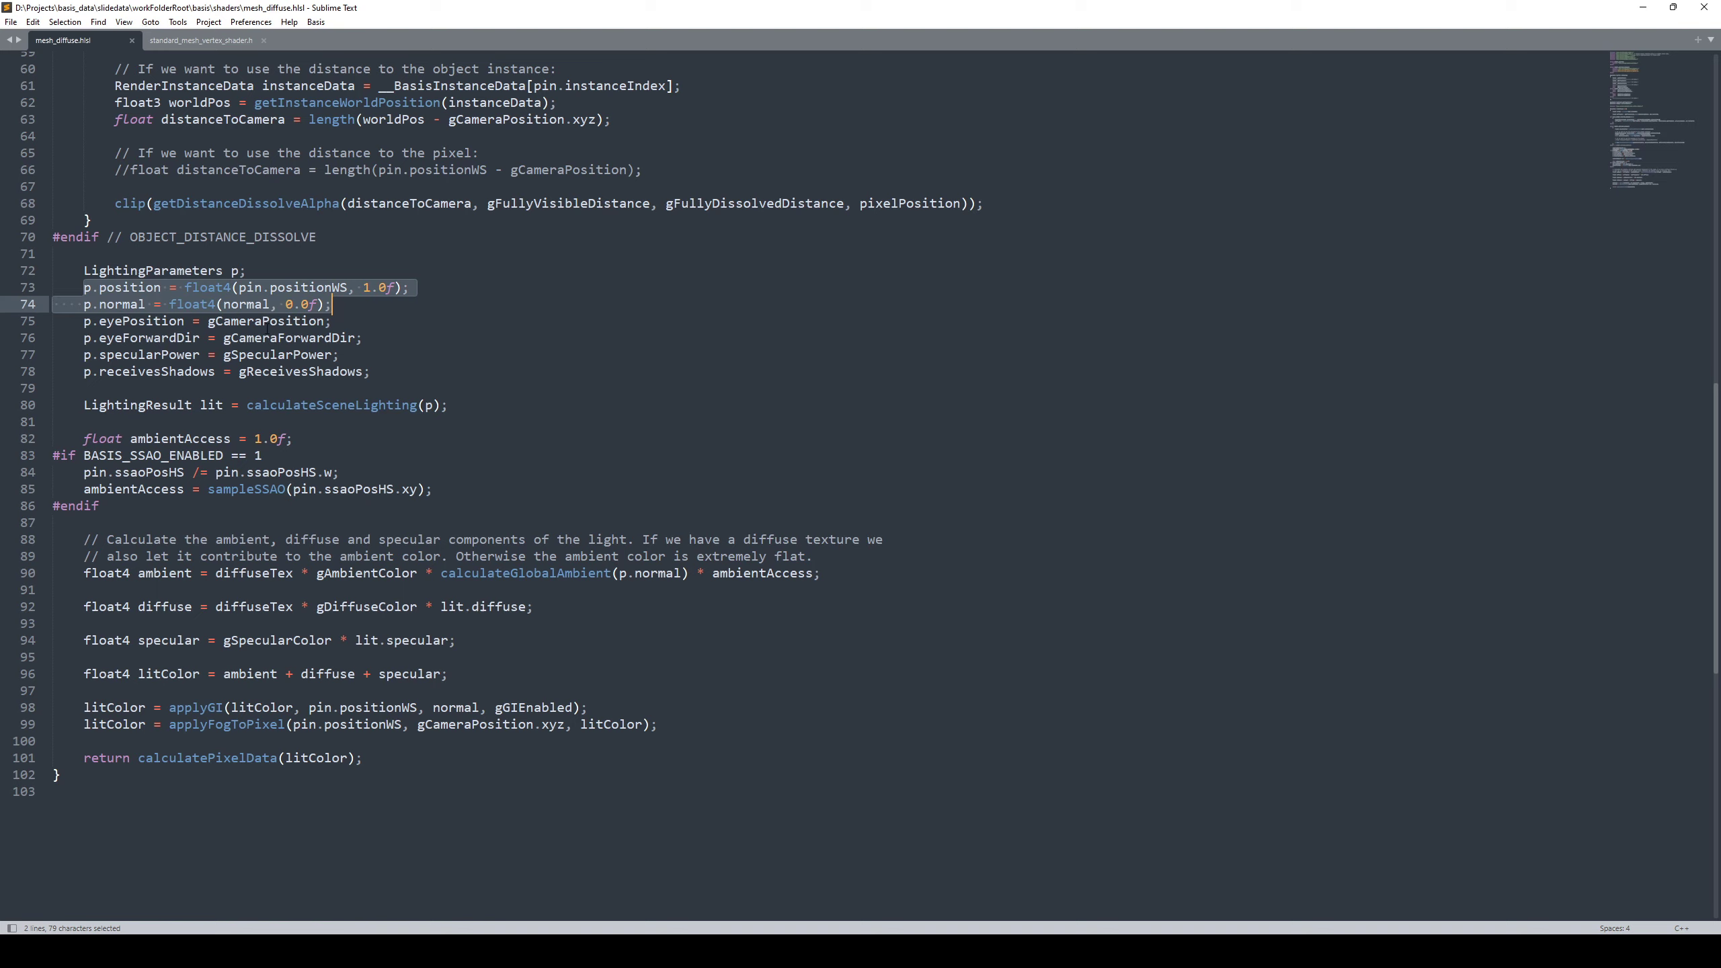
pyautogui.doubleClick(214, 323)
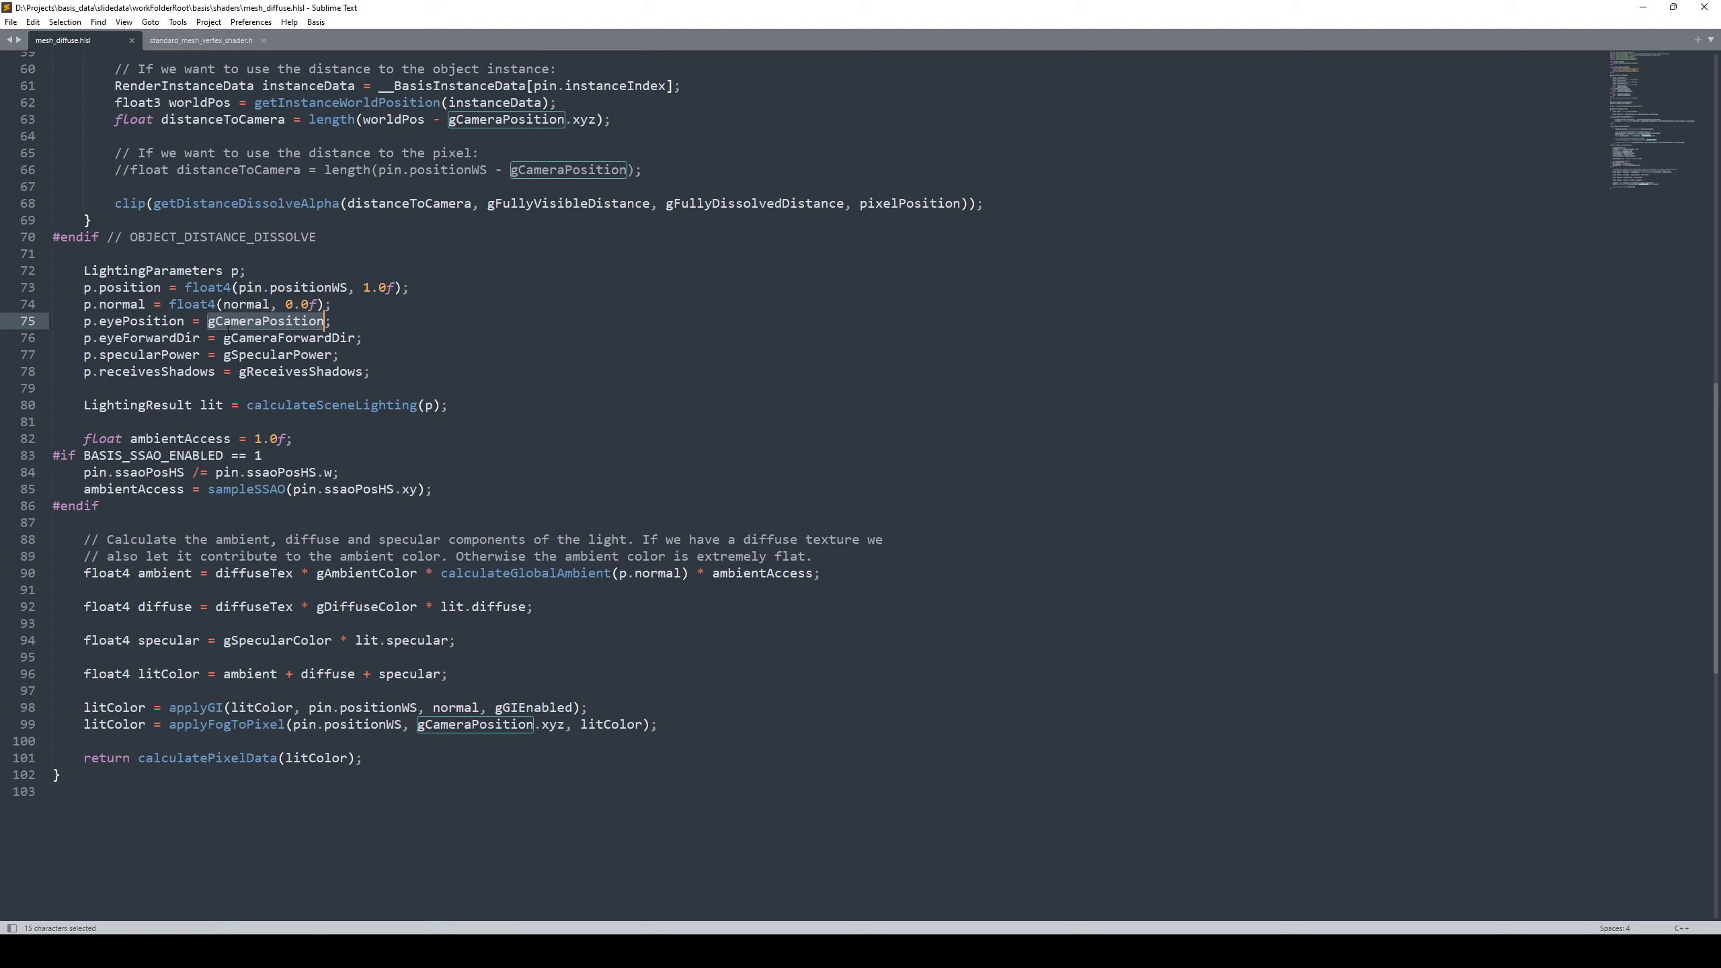
pyautogui.click(353, 321)
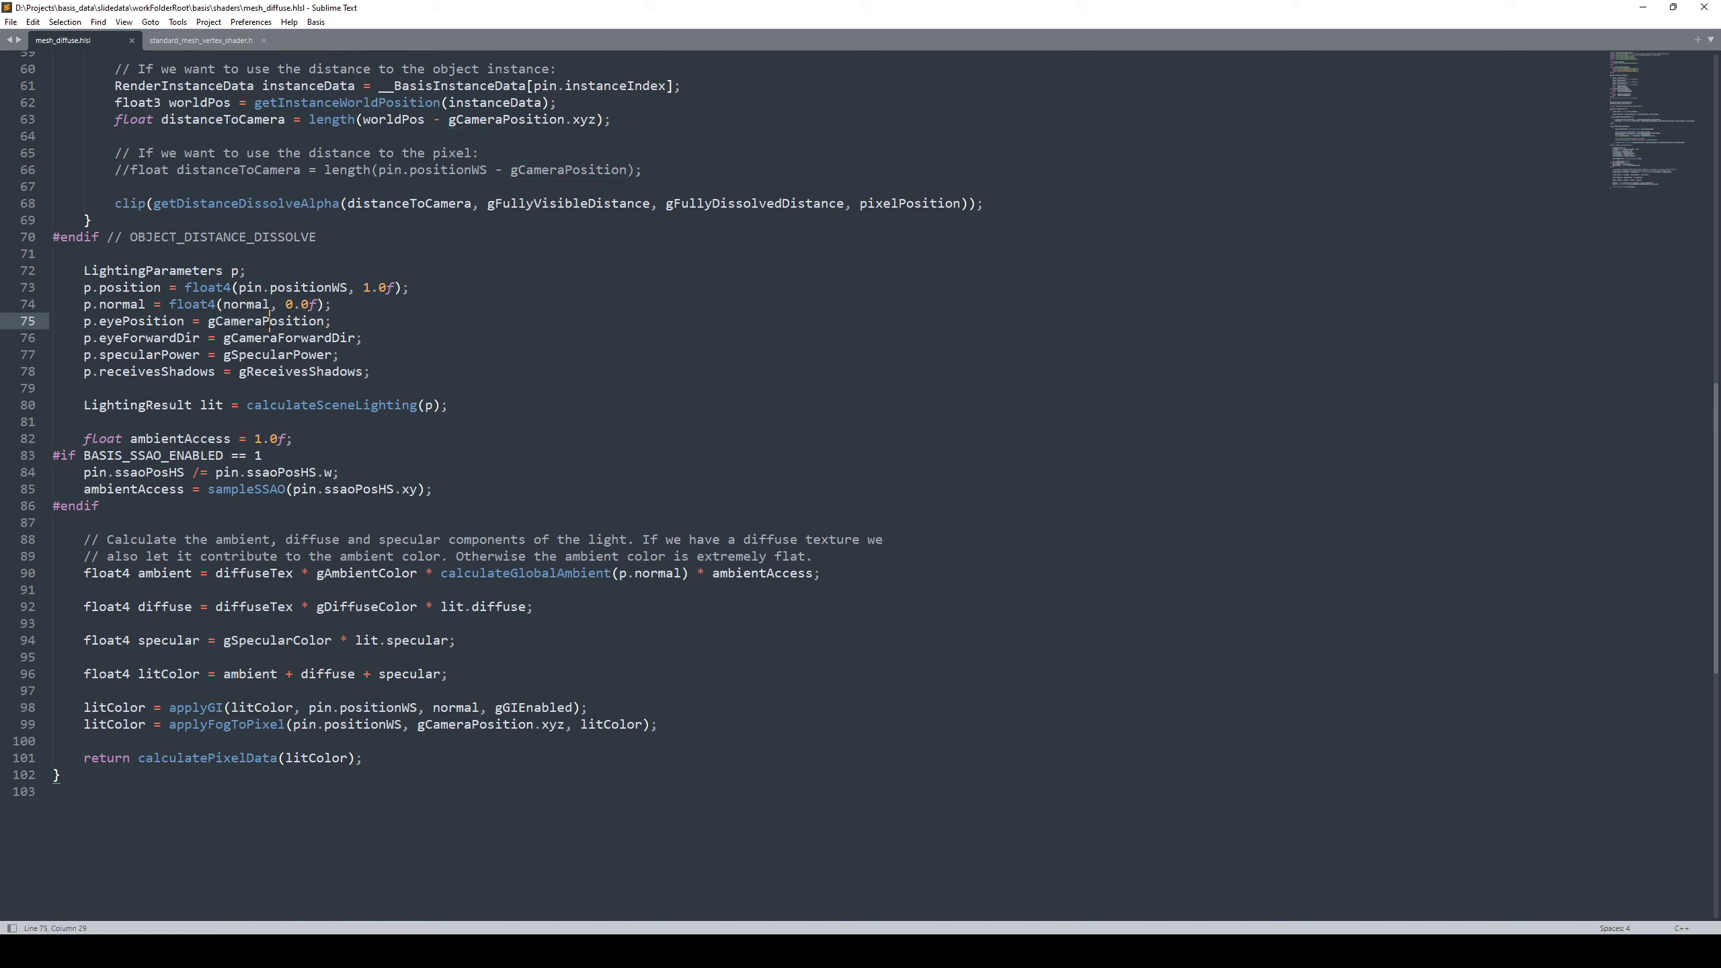
pyautogui.doubleClick(269, 322)
pyautogui.doubleClick(306, 338)
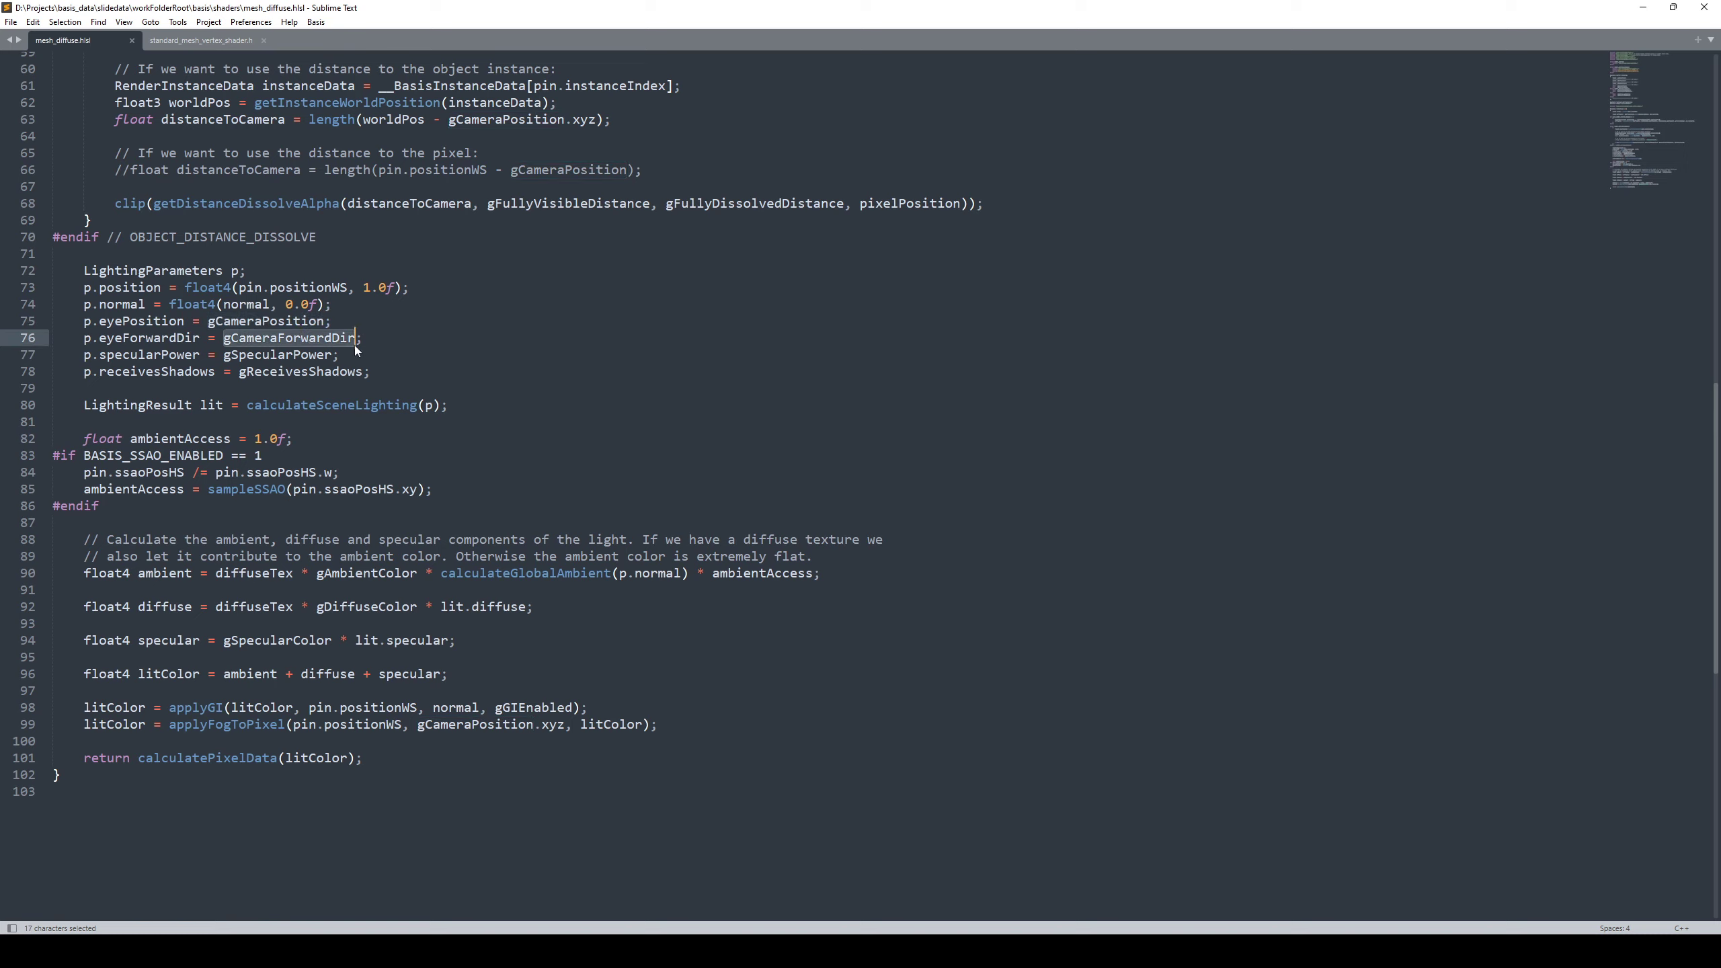
pyautogui.doubleClick(283, 354)
pyautogui.doubleClick(280, 338)
pyautogui.doubleClick(270, 322)
pyautogui.click(279, 336)
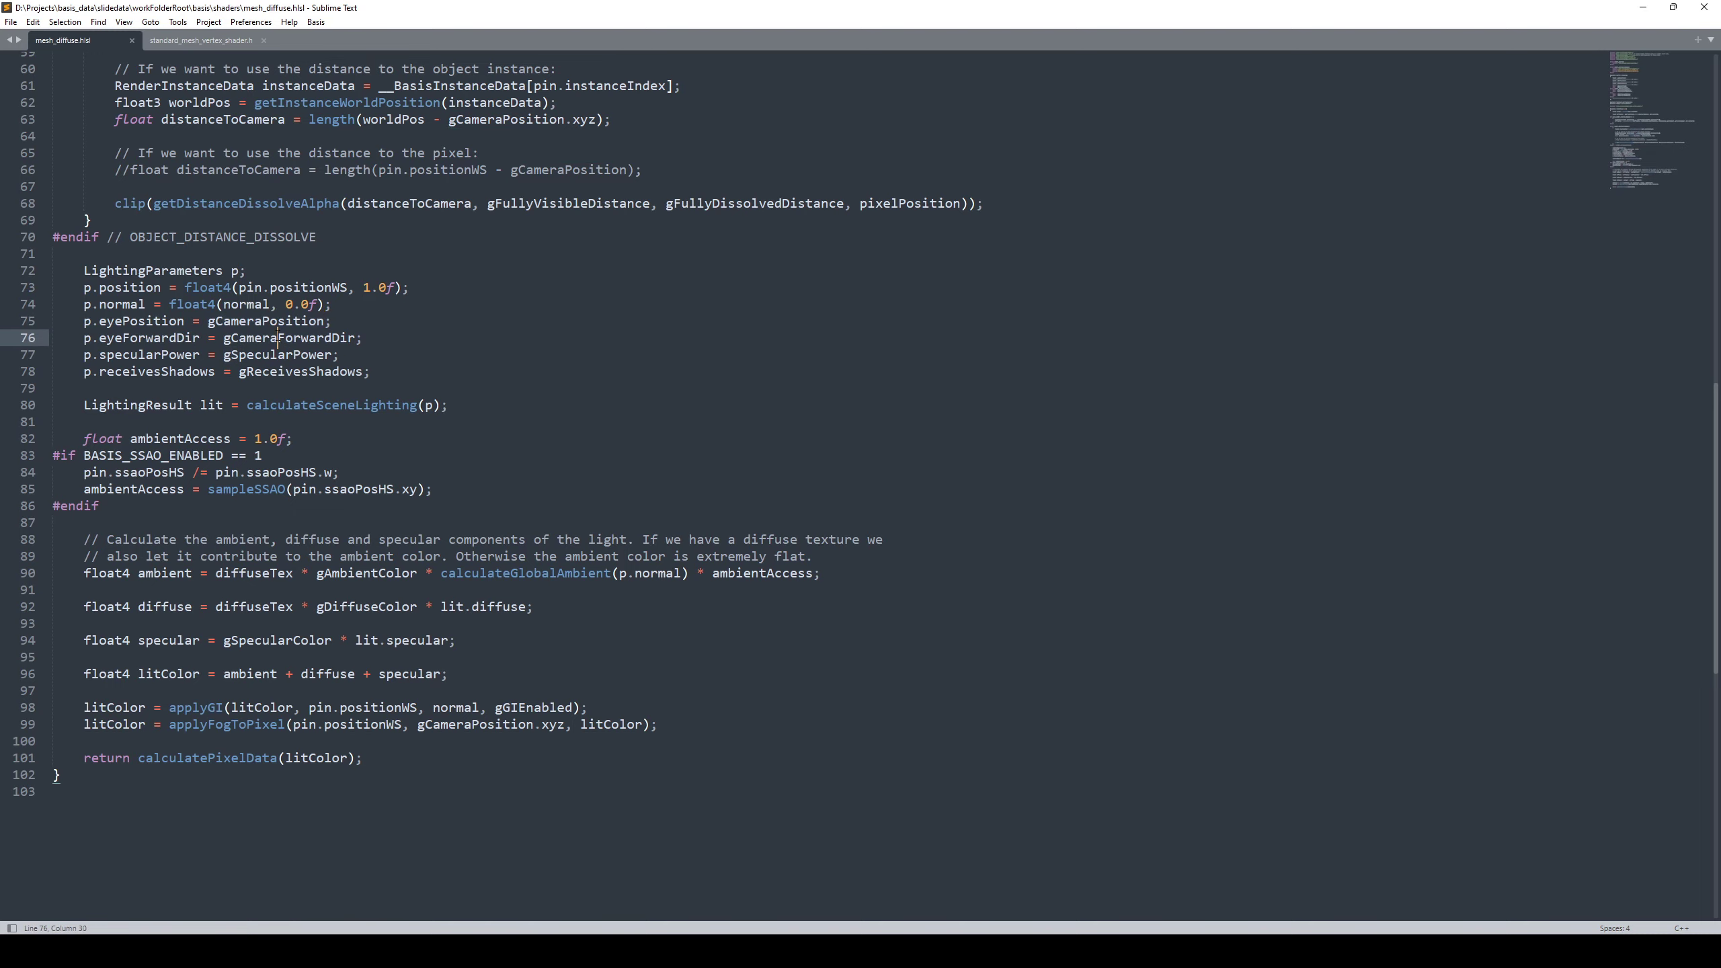
pyautogui.doubleClick(277, 337)
pyautogui.doubleClick(276, 322)
pyautogui.doubleClick(278, 338)
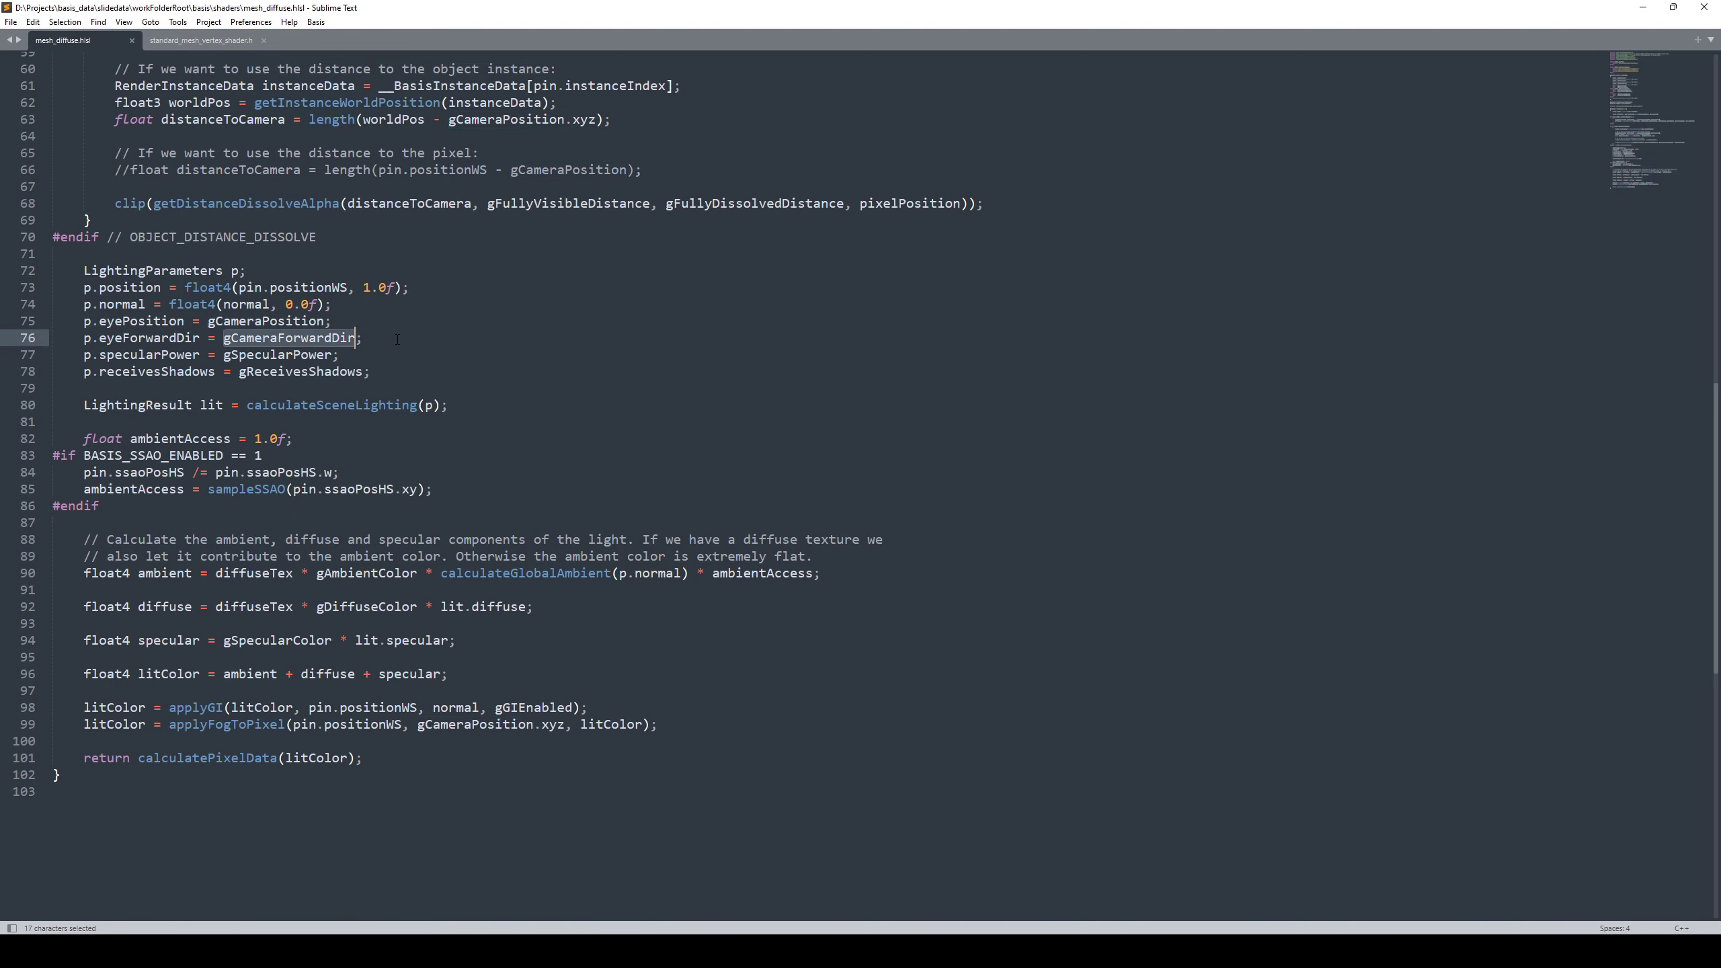
pyautogui.hotkey('alt', 'Tab')
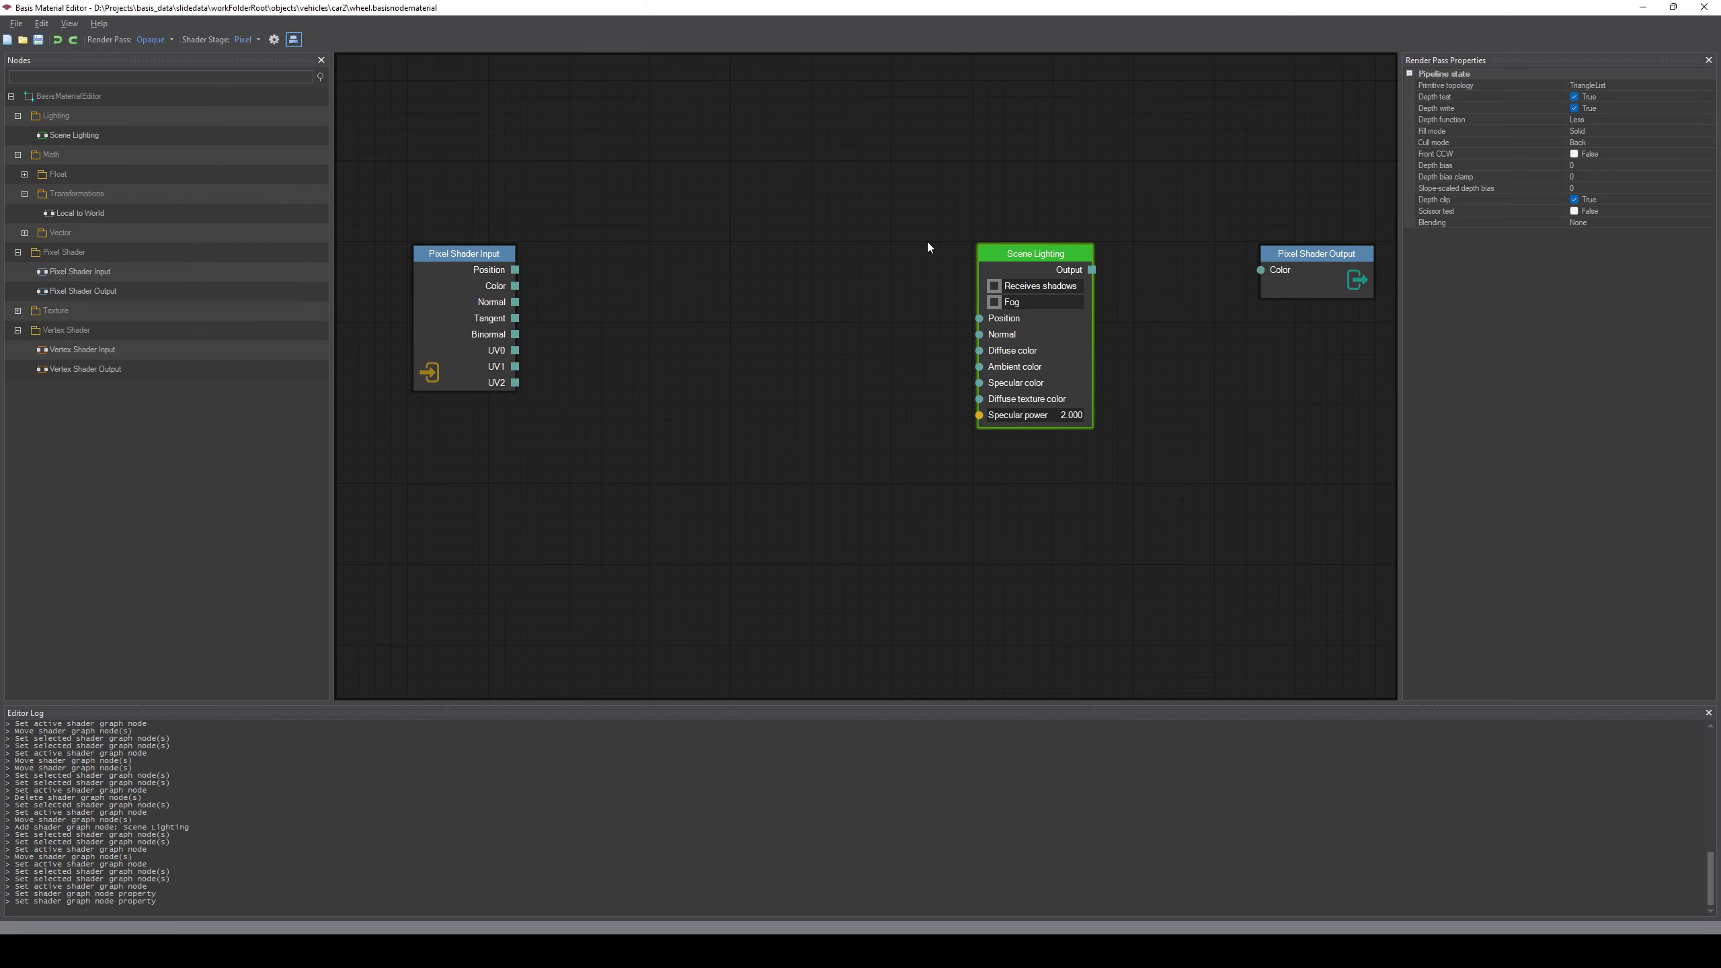
pyautogui.hotkey('alt', 'Tab')
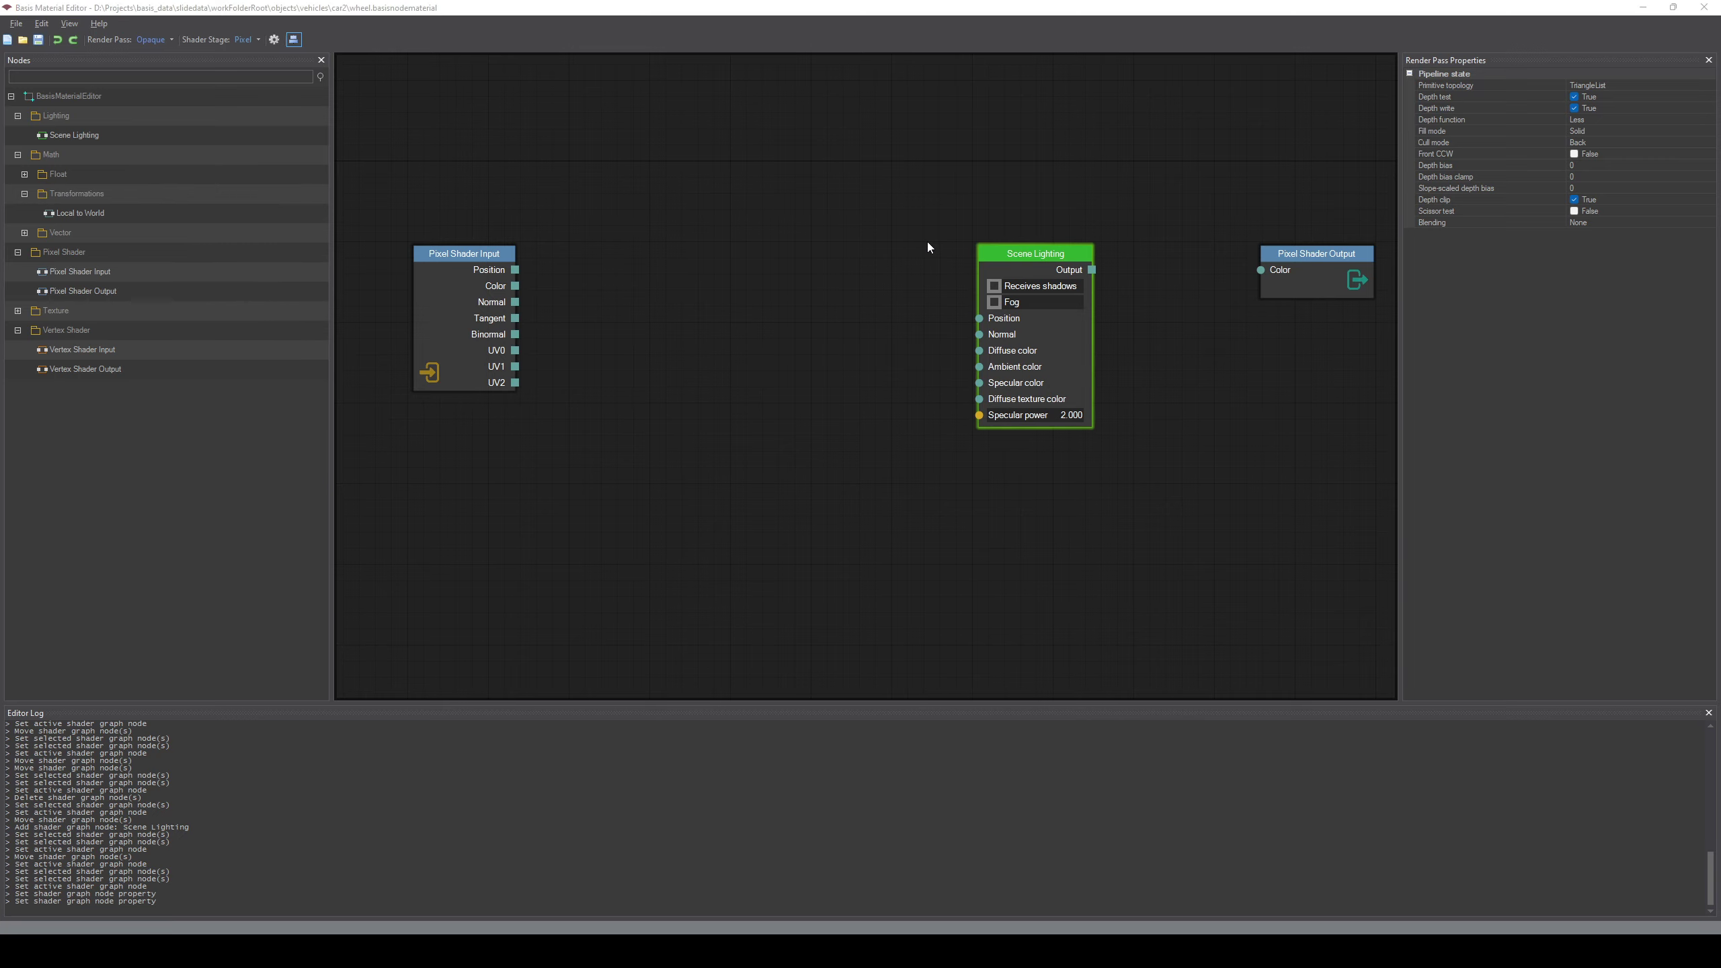
pyautogui.doubleClick(271, 355)
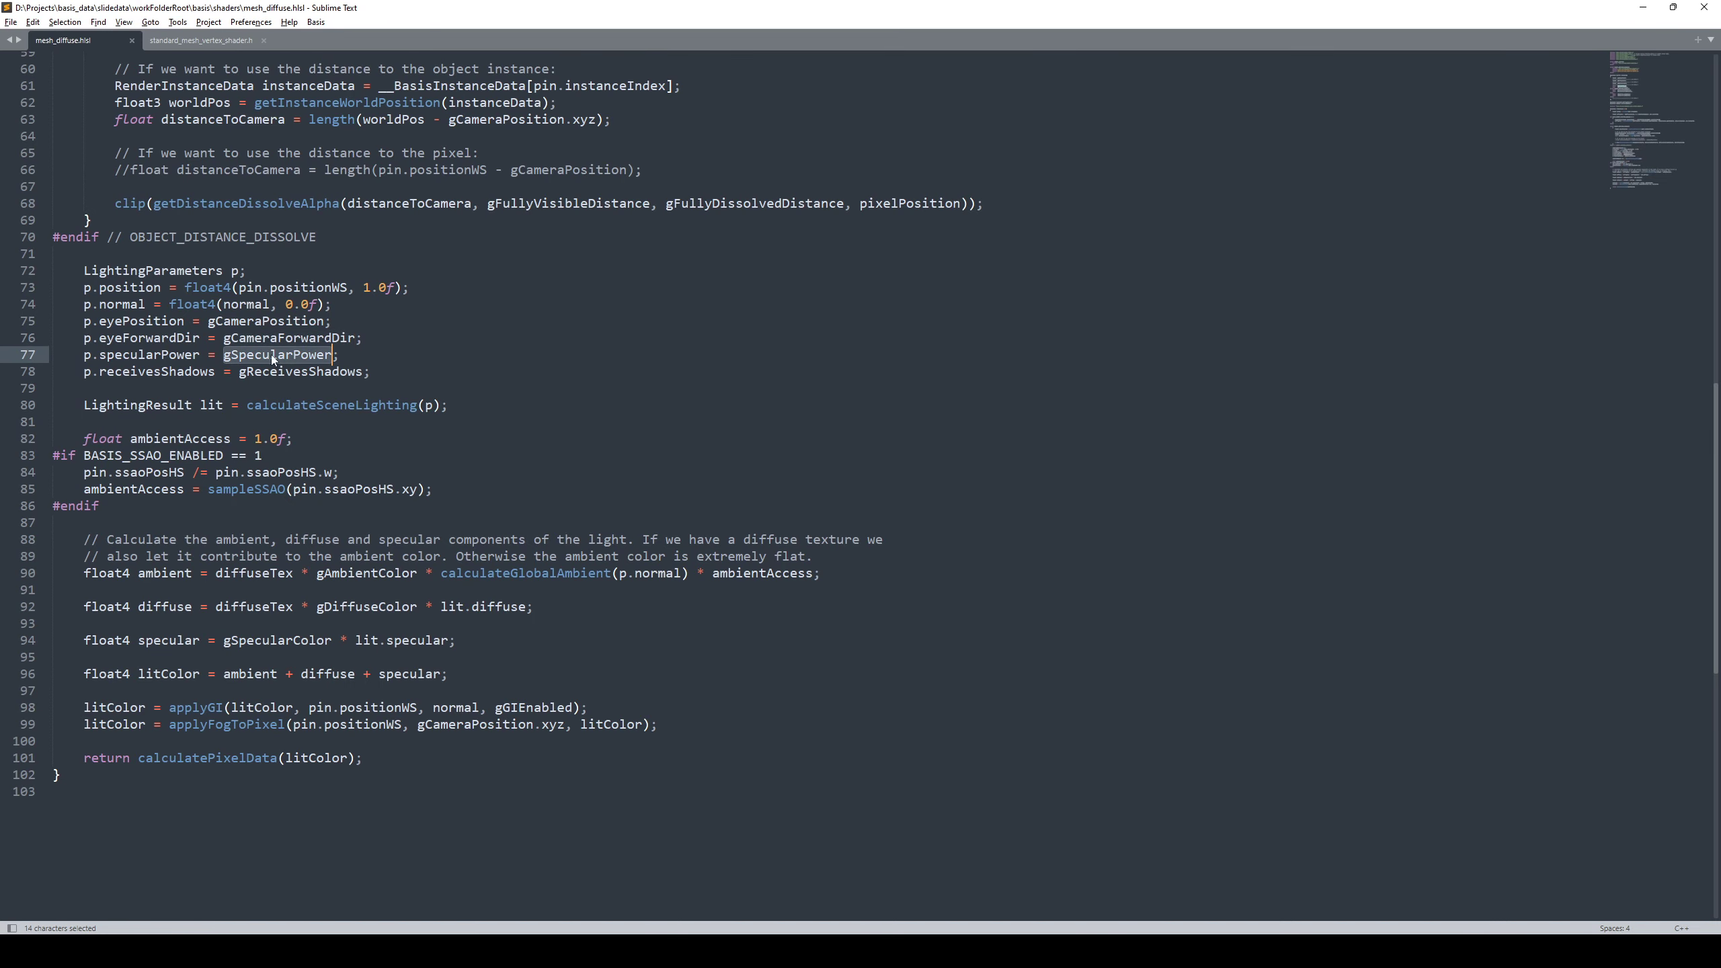
# Switch to Basis Material Editor and try a specular power of 123 on the Scene Lighting node, then restore it to 2
pyautogui.hotkey('alt', 'Tab')
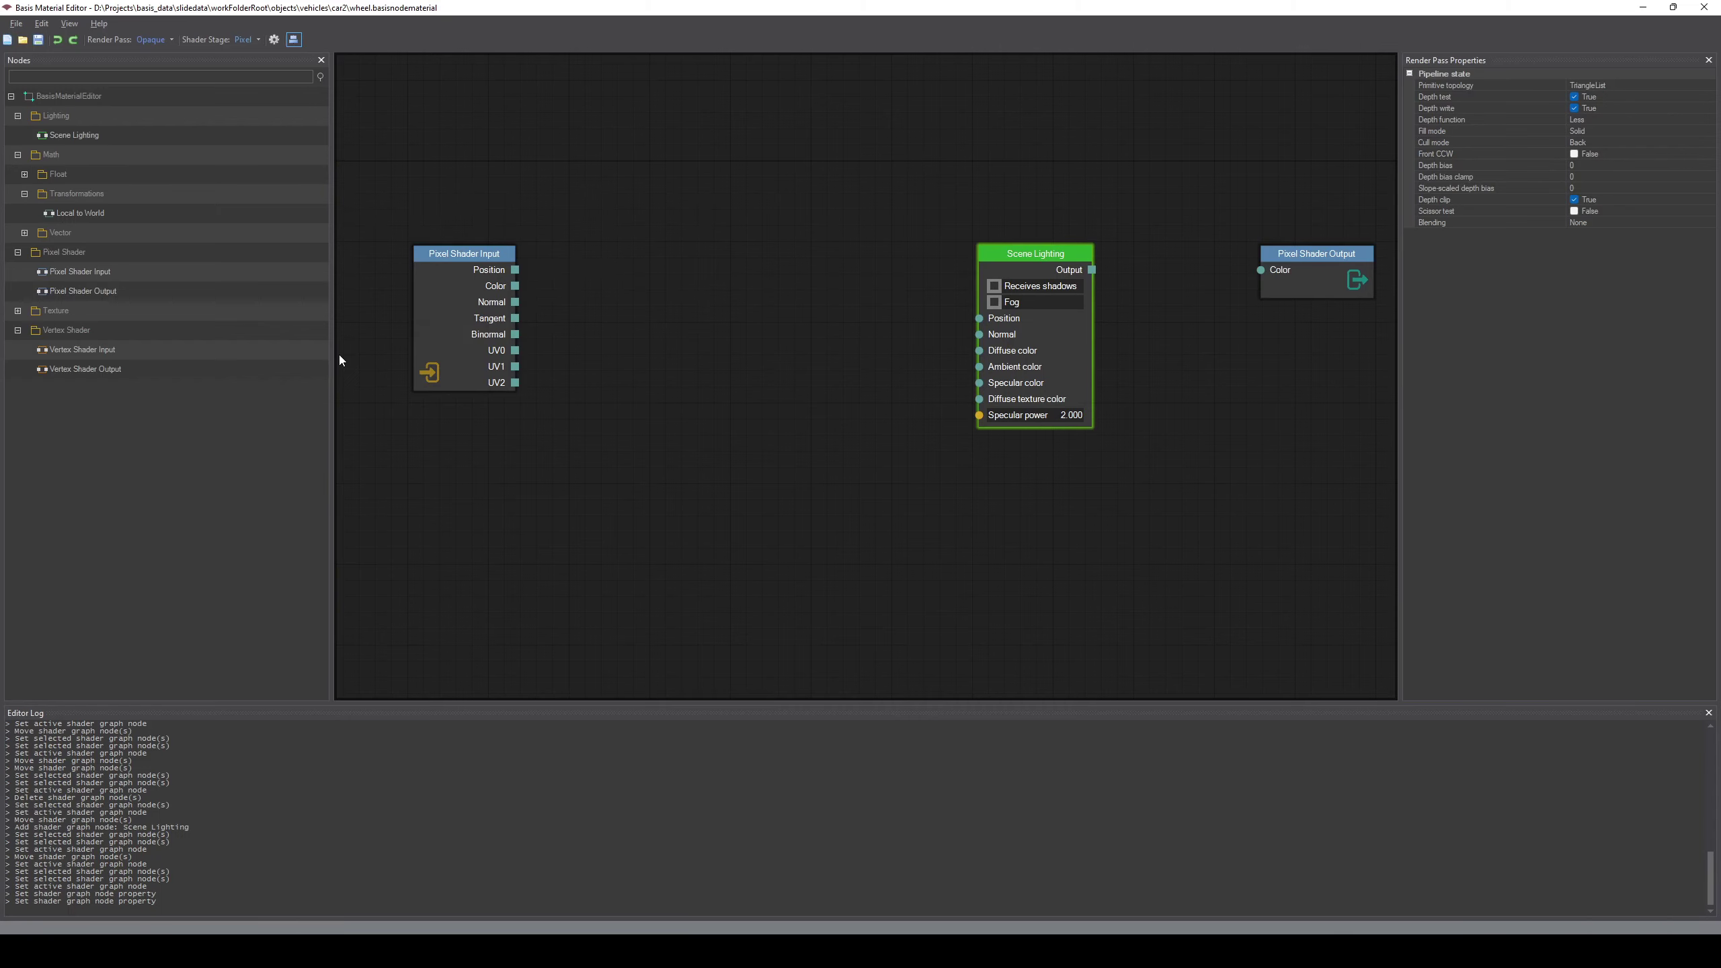
pyautogui.doubleClick(1066, 420)
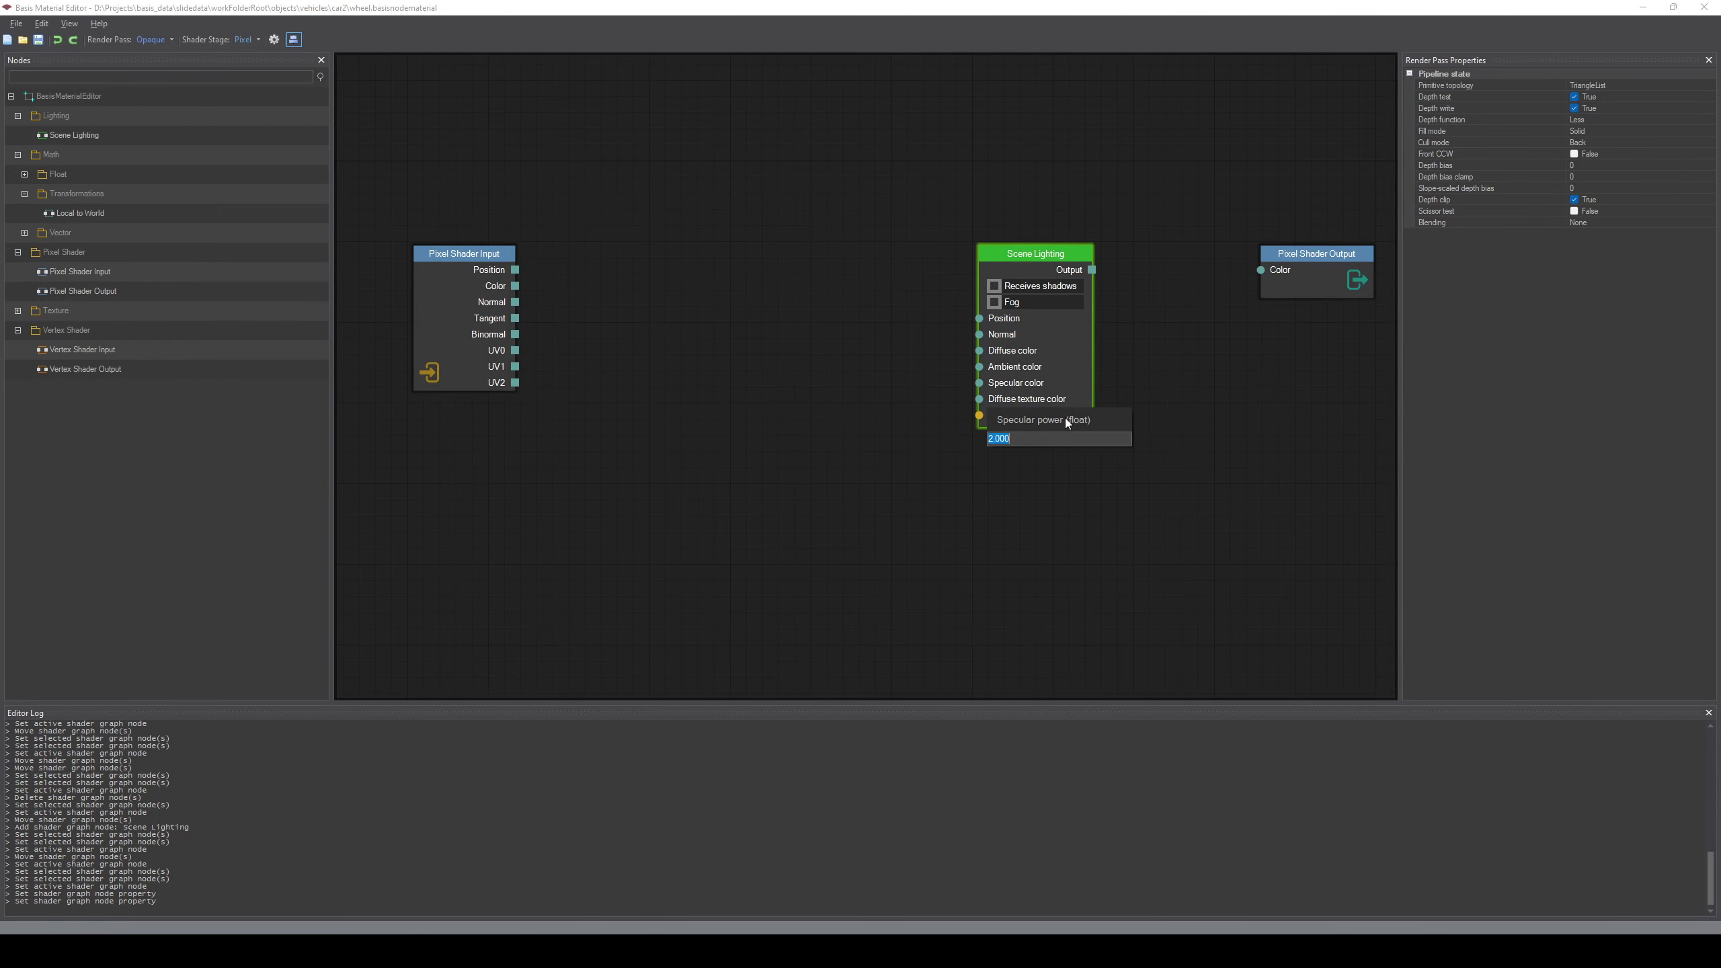
pyautogui.write('123')
pyautogui.press('Return')
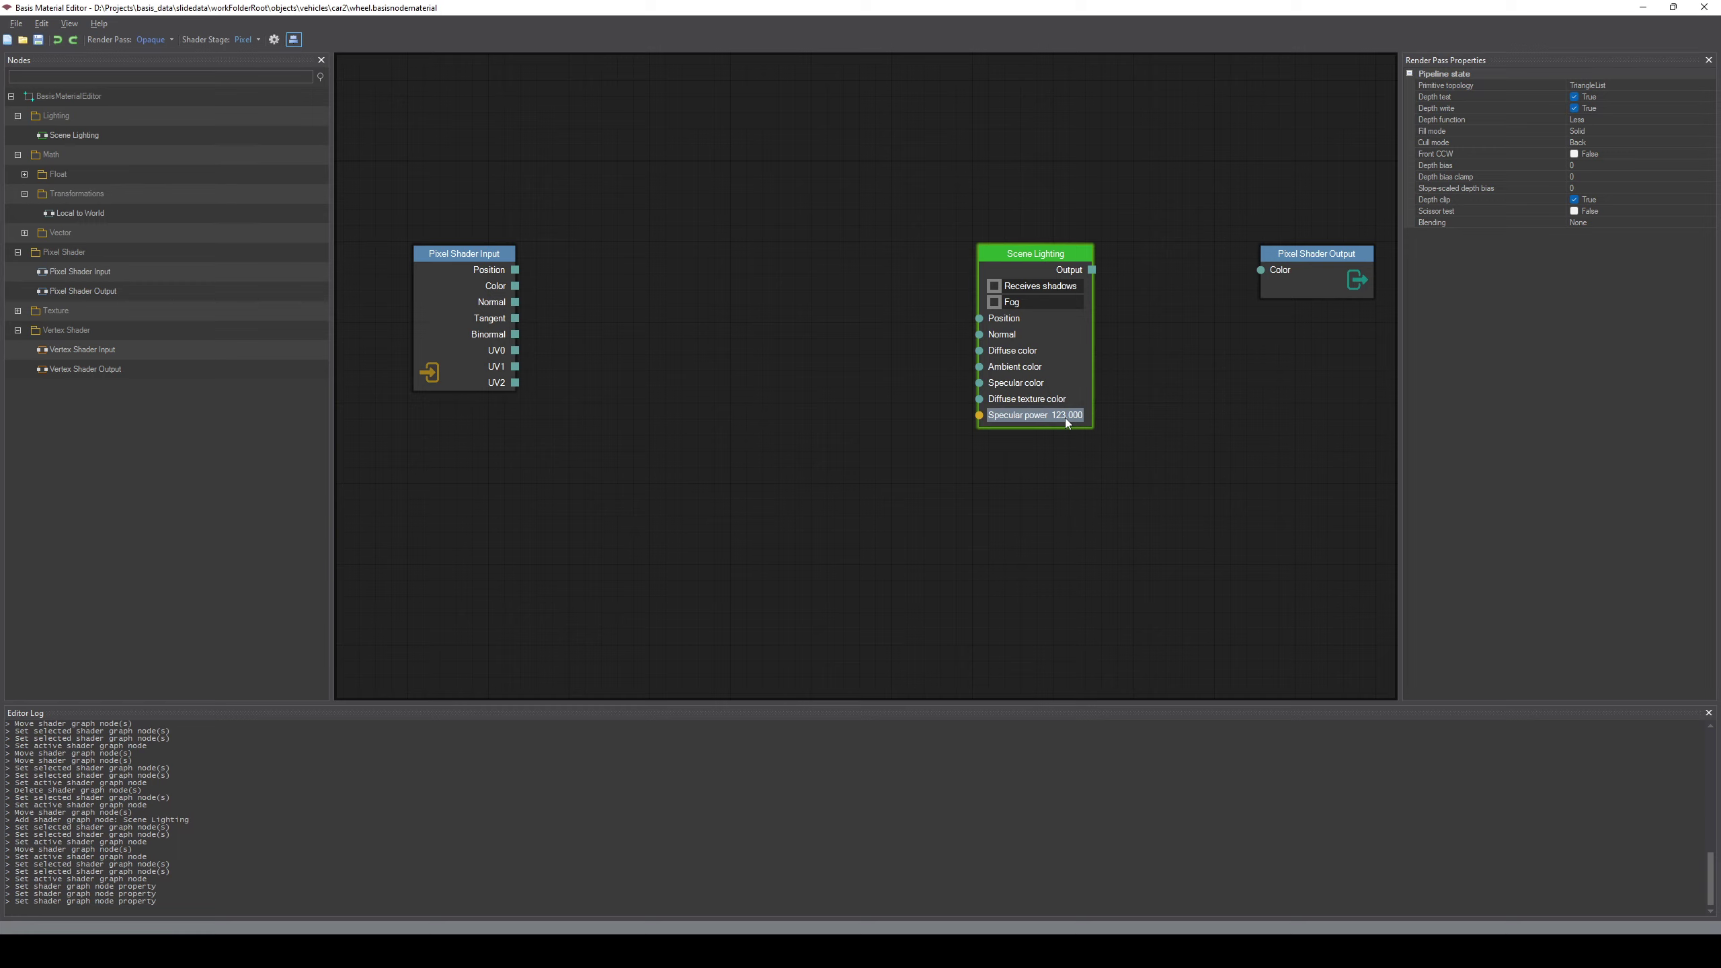
pyautogui.doubleClick(1065, 417)
pyautogui.write('2')
pyautogui.press('Return')
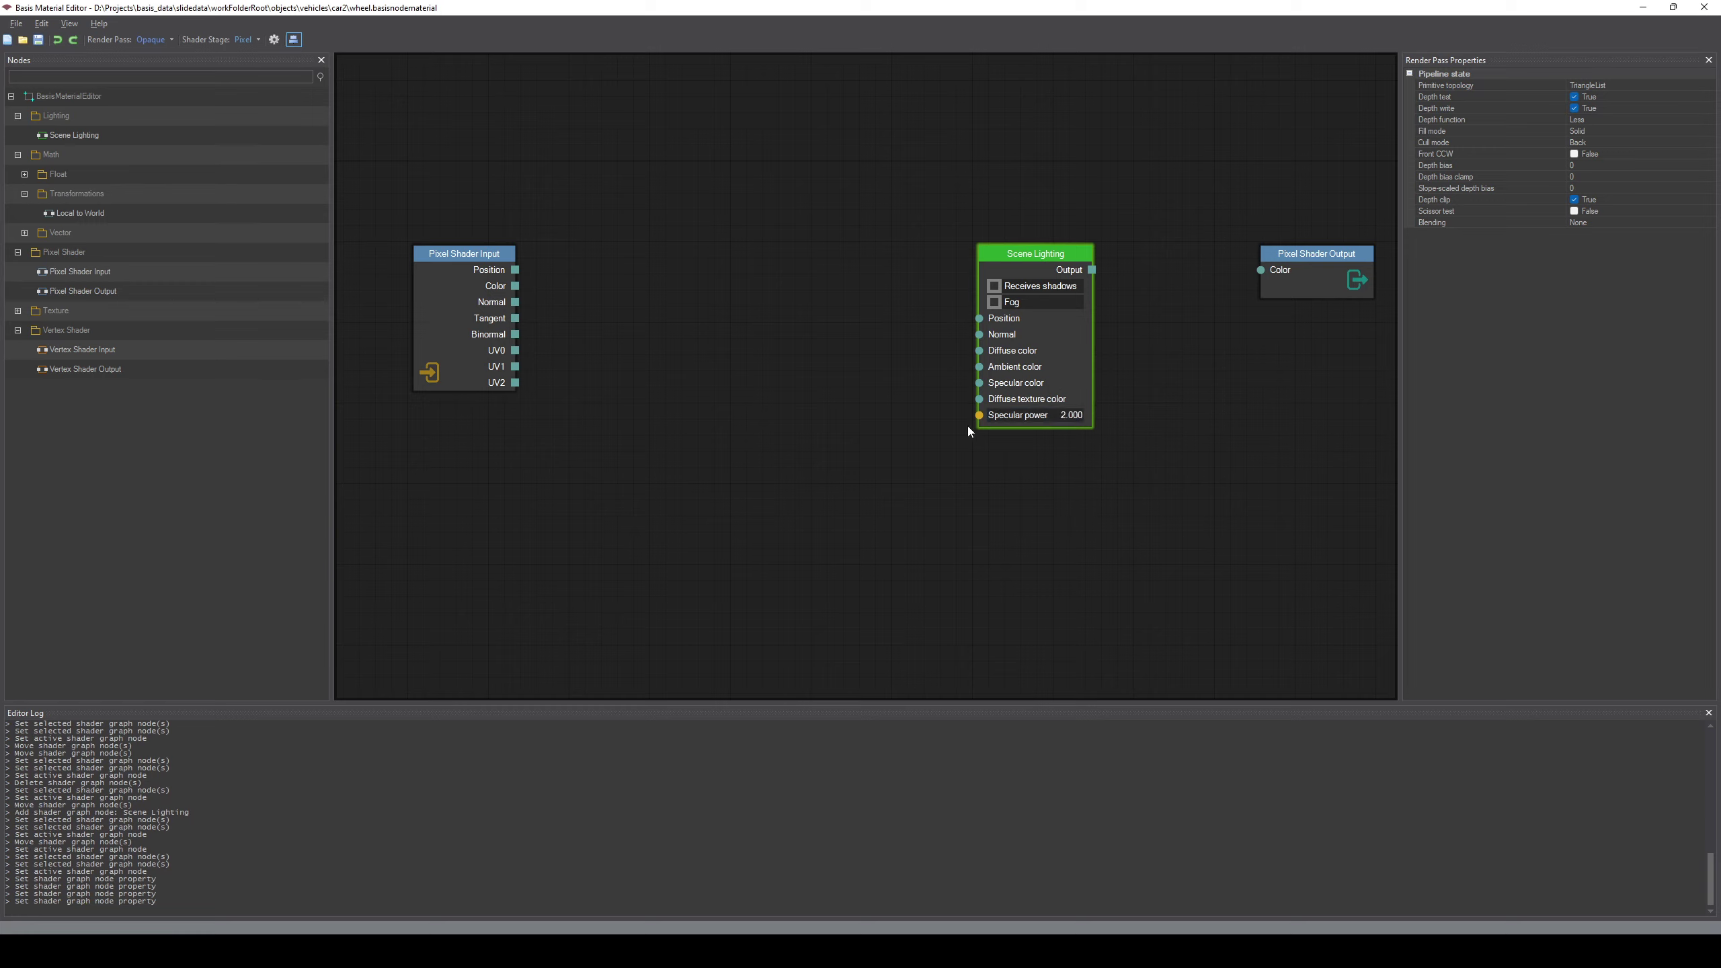
pyautogui.moveTo(979, 420); pyautogui.dragTo(971, 463)
# Switch to Sublime Text and examine where gAmbientColor, gDiffuseColor and gSpecularColor enter the light component calculations in mesh_diffuse.hlsl
pyautogui.hotkey('alt', 'Tab')
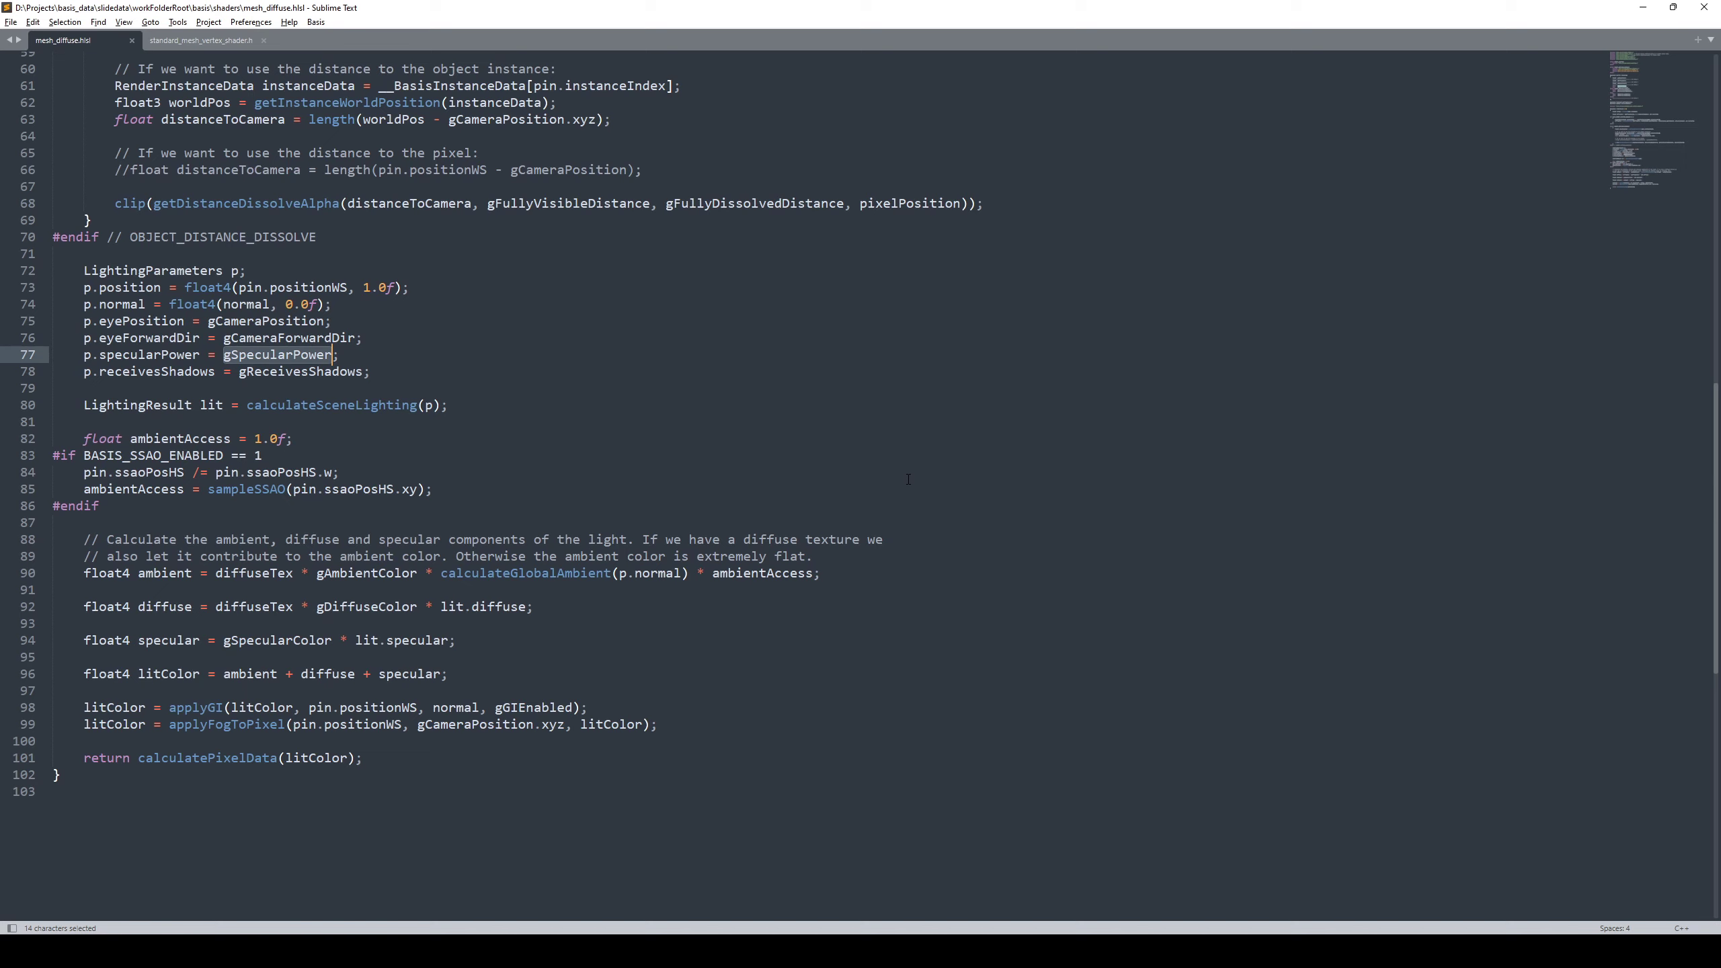
pyautogui.scroll(1, 870, 509)
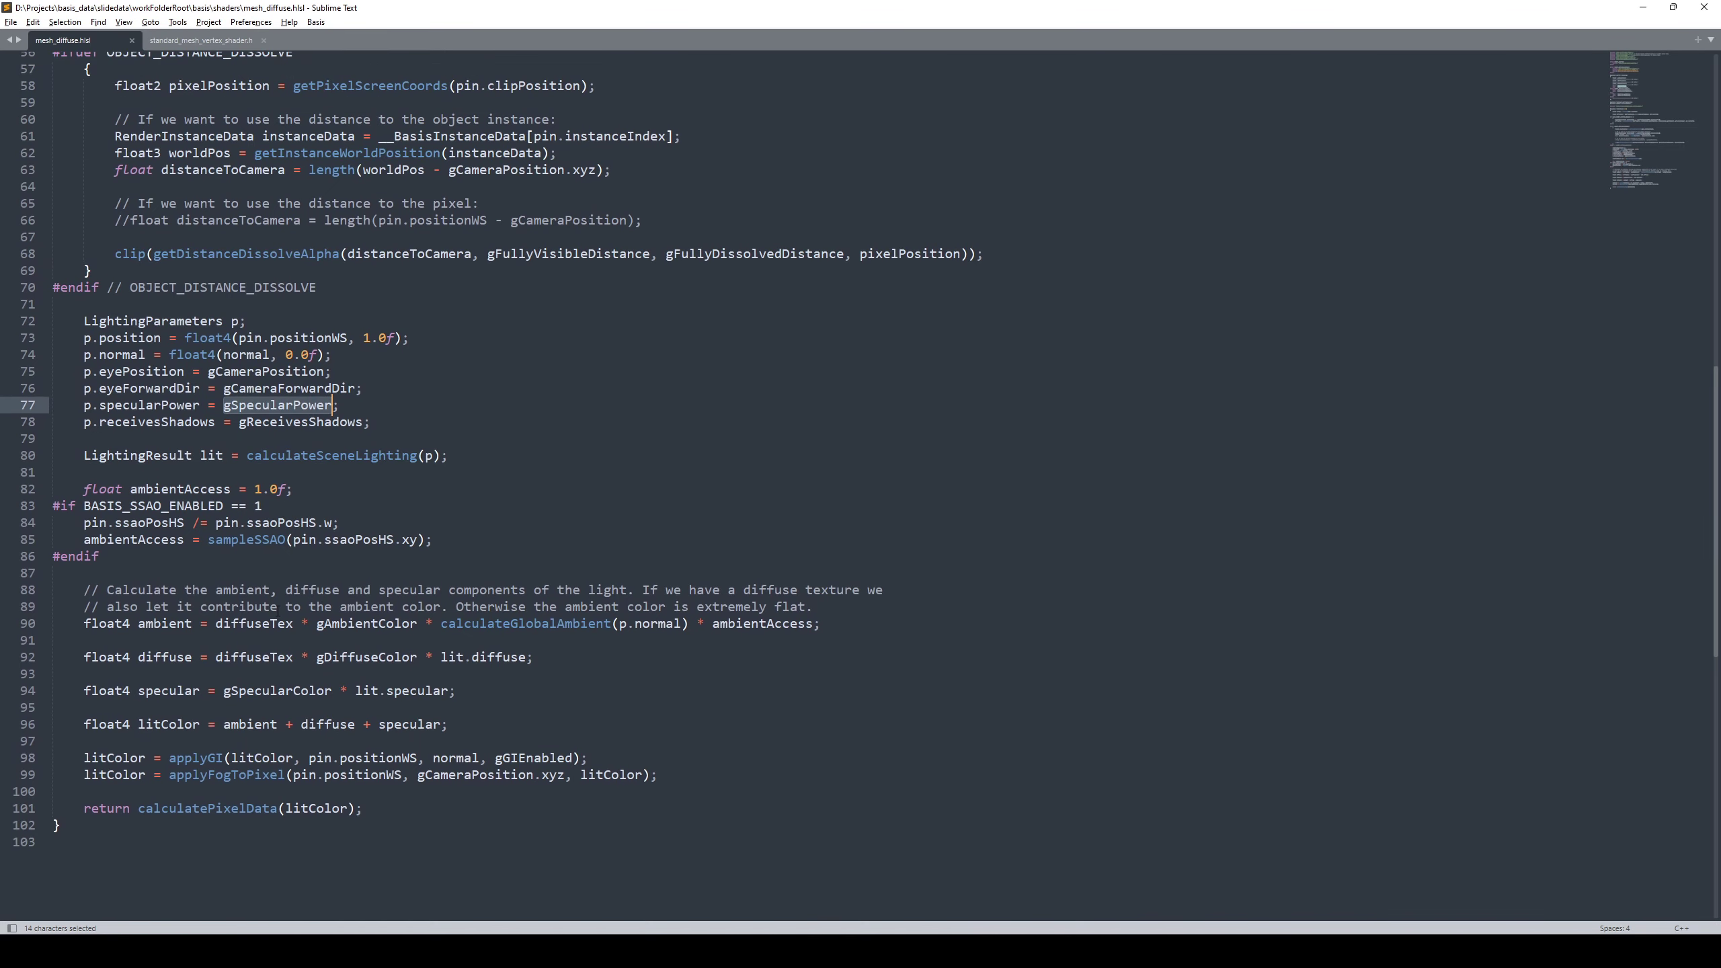
pyautogui.doubleClick(351, 623)
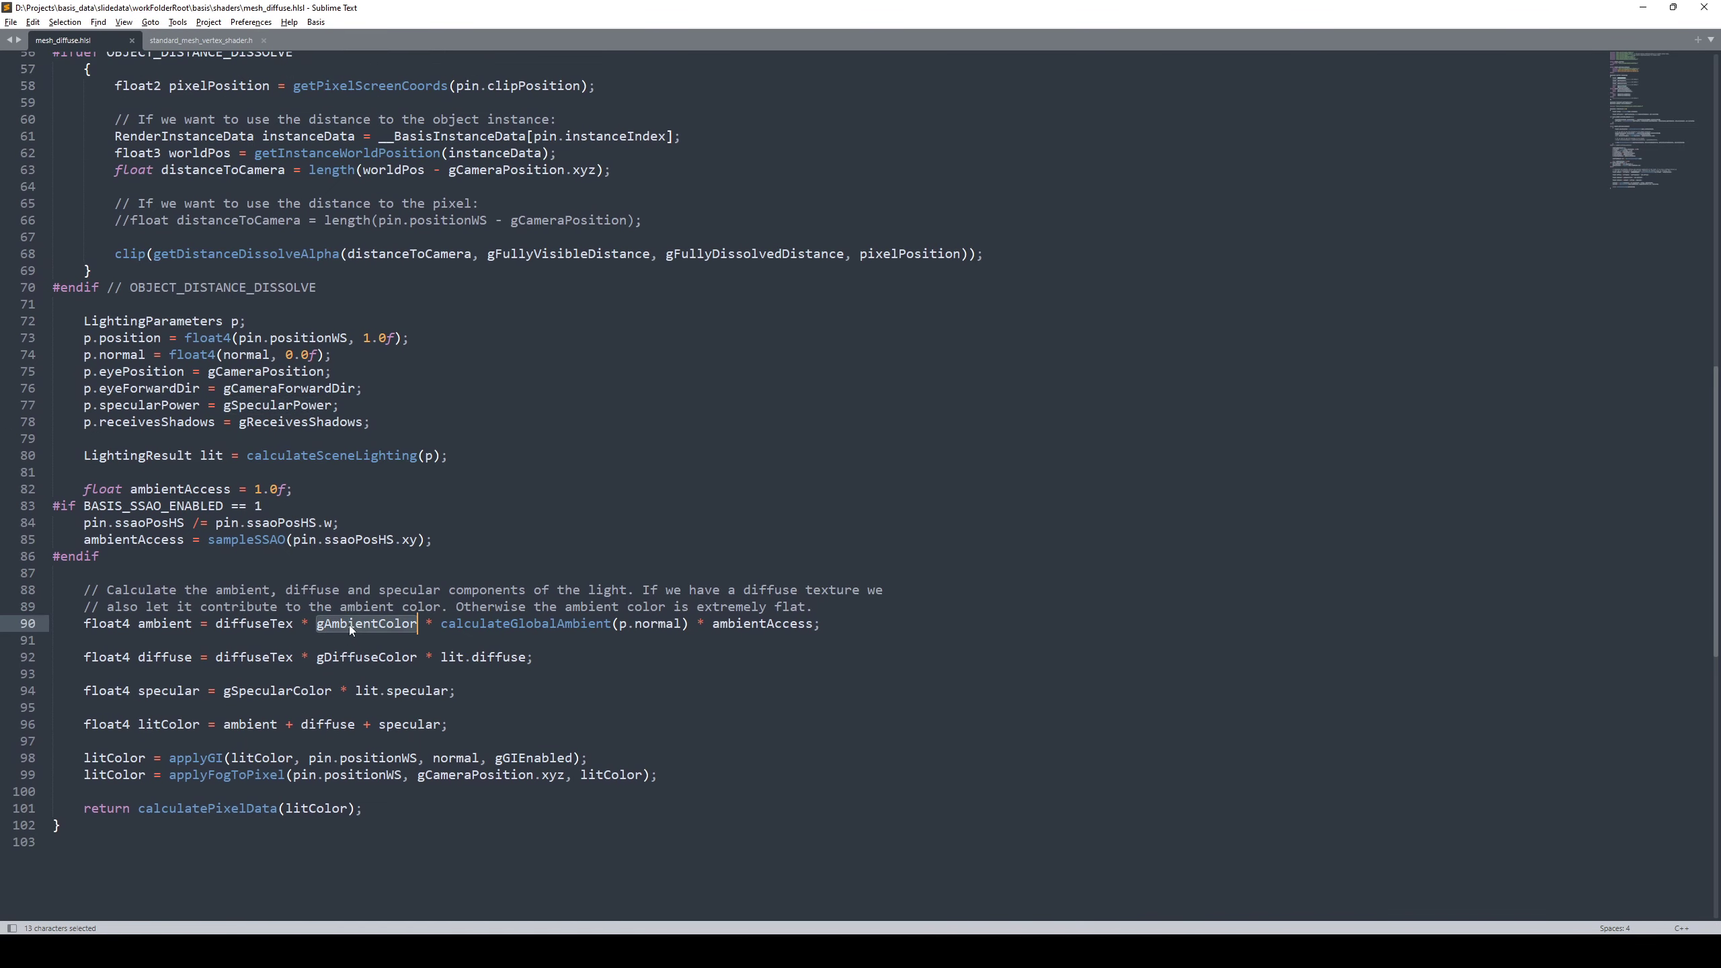
pyautogui.doubleClick(370, 657)
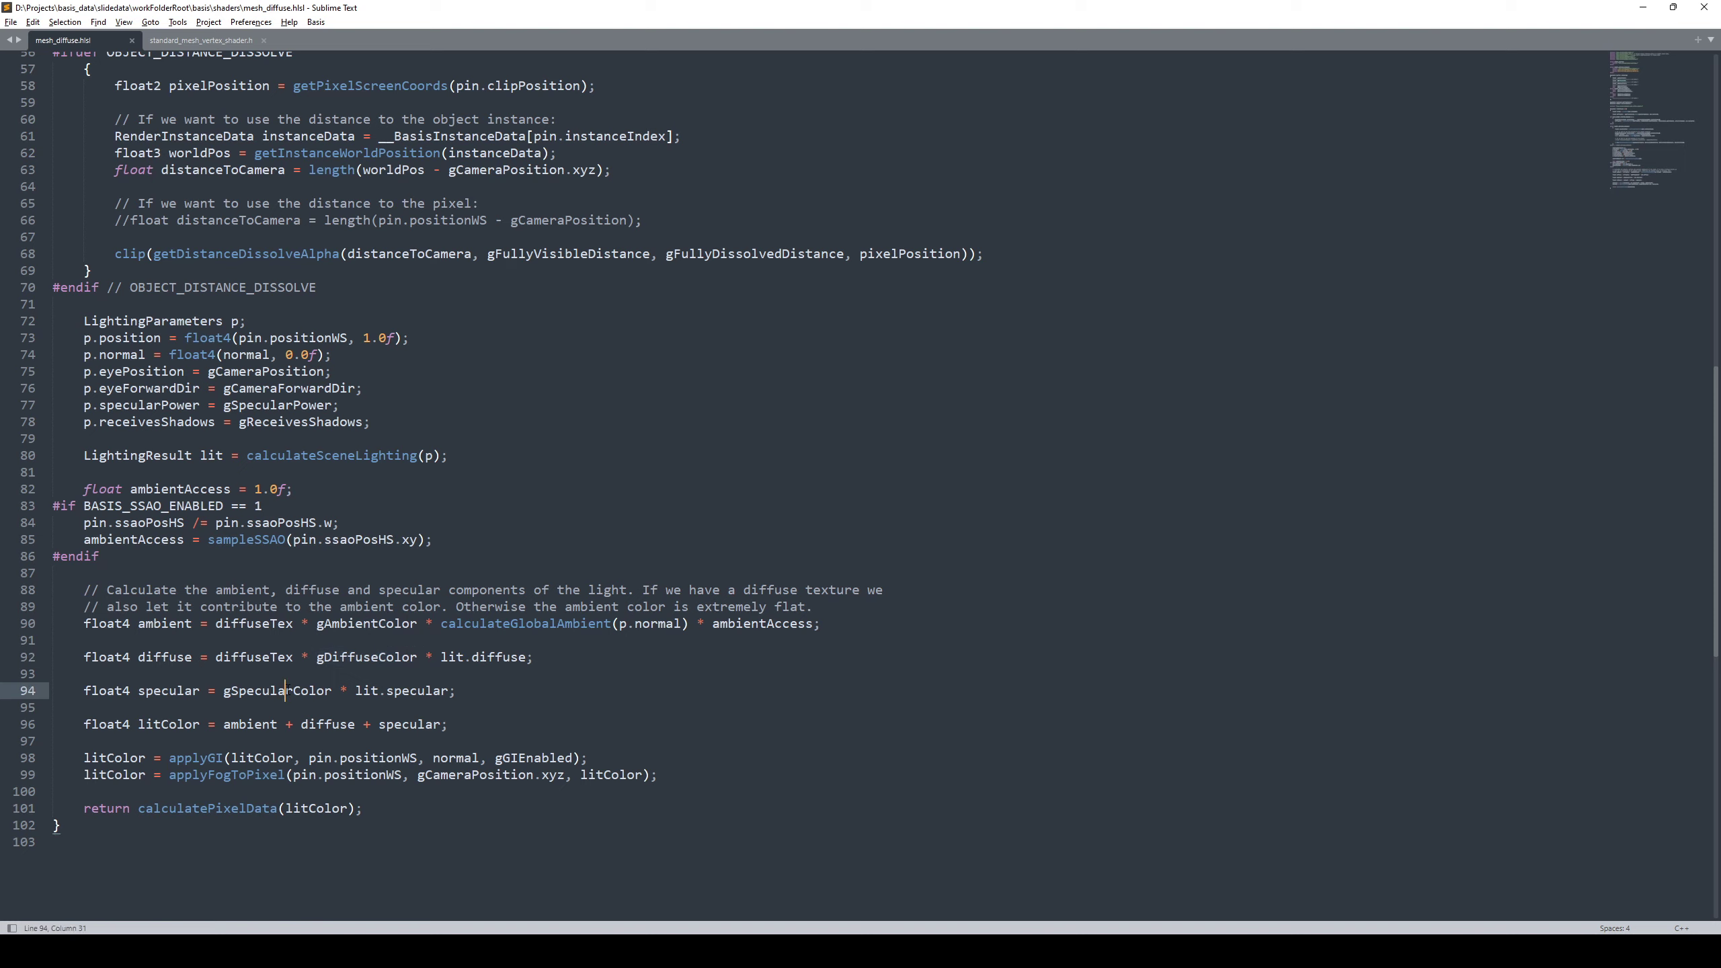
pyautogui.doubleClick(289, 691)
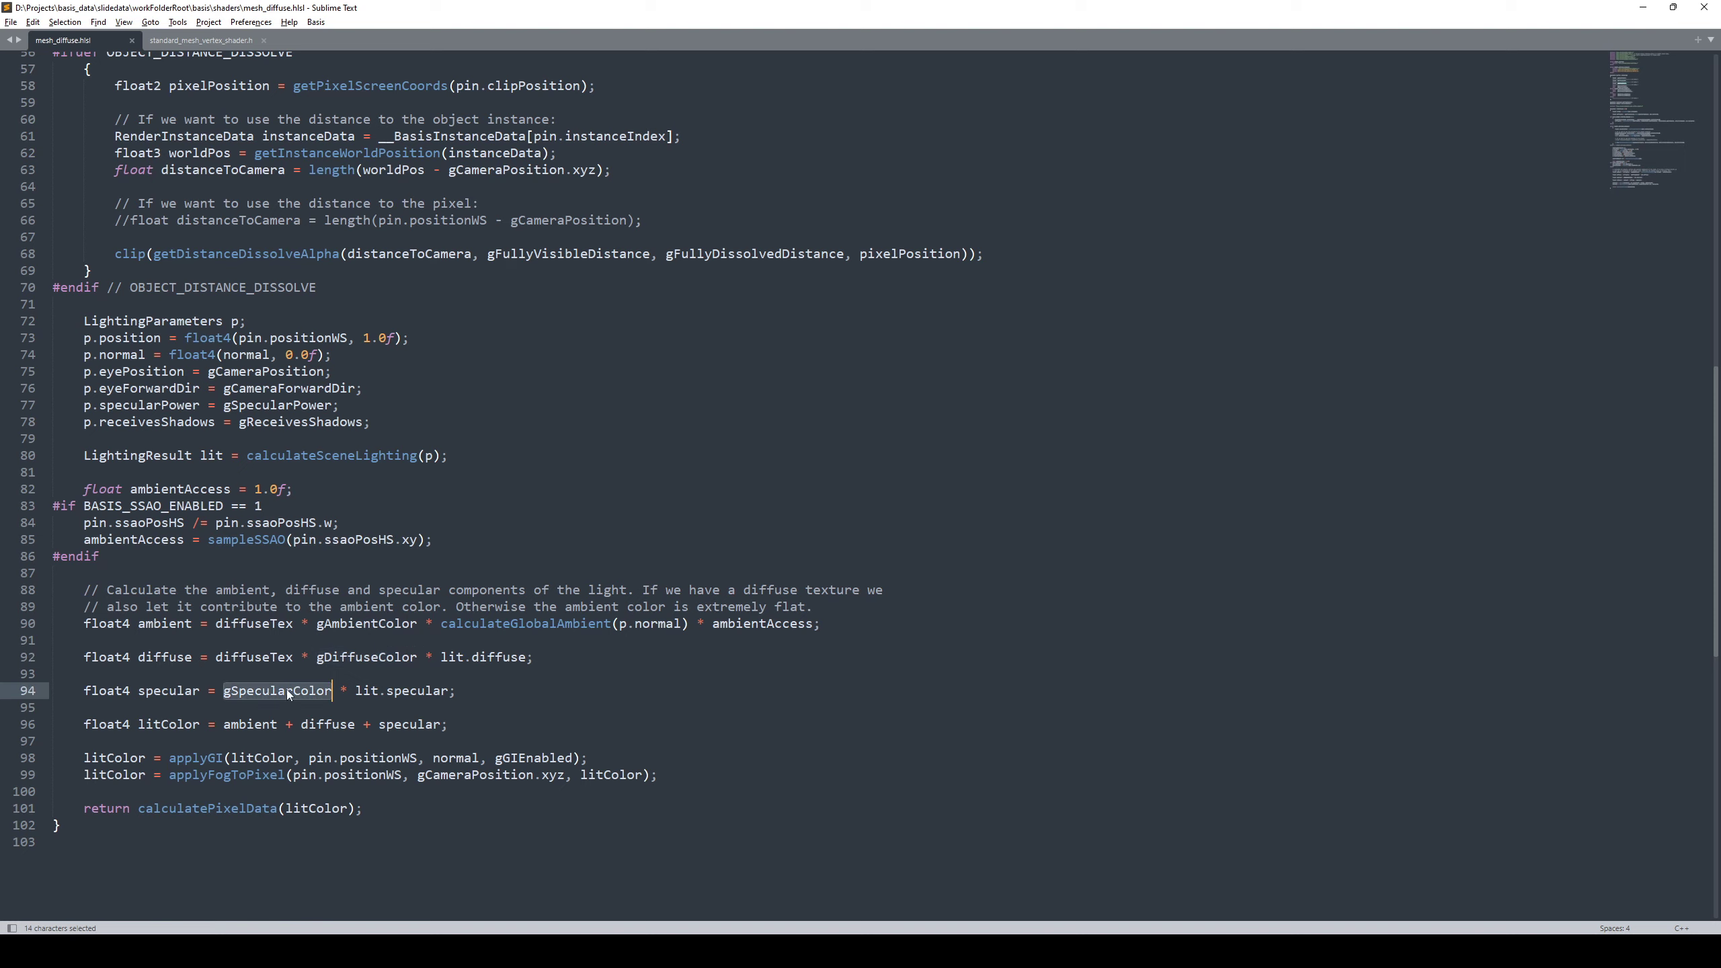
pyautogui.click(335, 637)
pyautogui.doubleClick(335, 626)
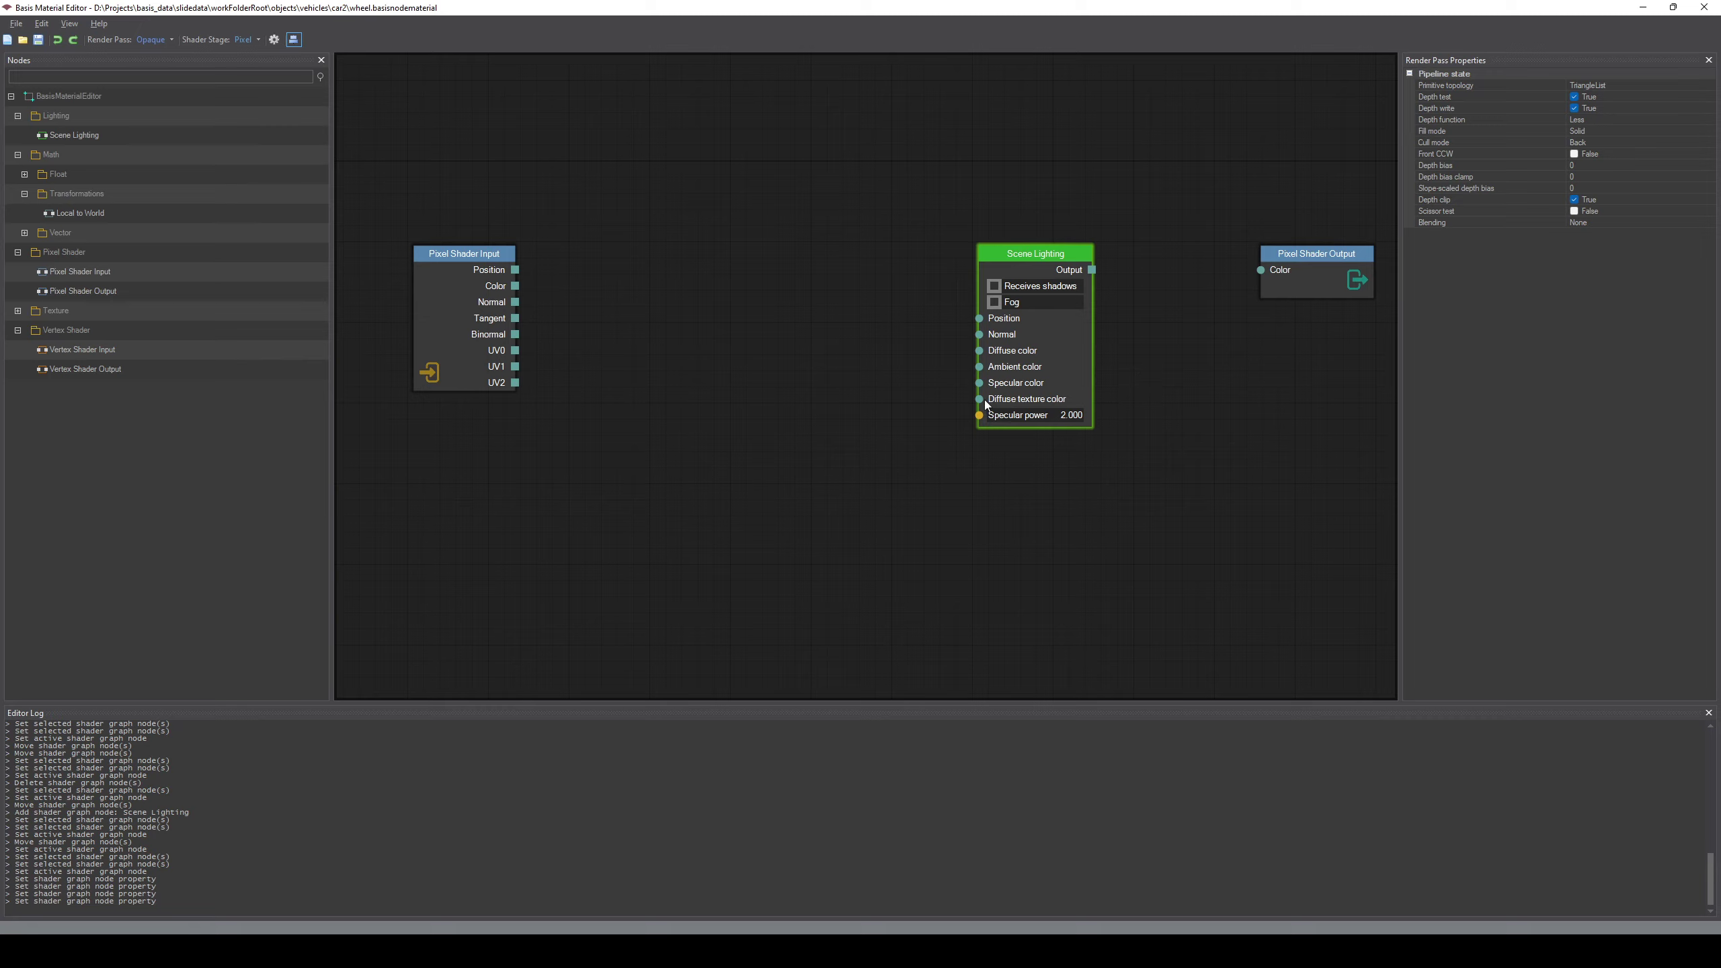
pyautogui.moveTo(895, 391); pyautogui.dragTo(891, 405)
pyautogui.moveTo(929, 351); pyautogui.dragTo(922, 360)
pyautogui.moveTo(889, 378); pyautogui.dragTo(907, 382)
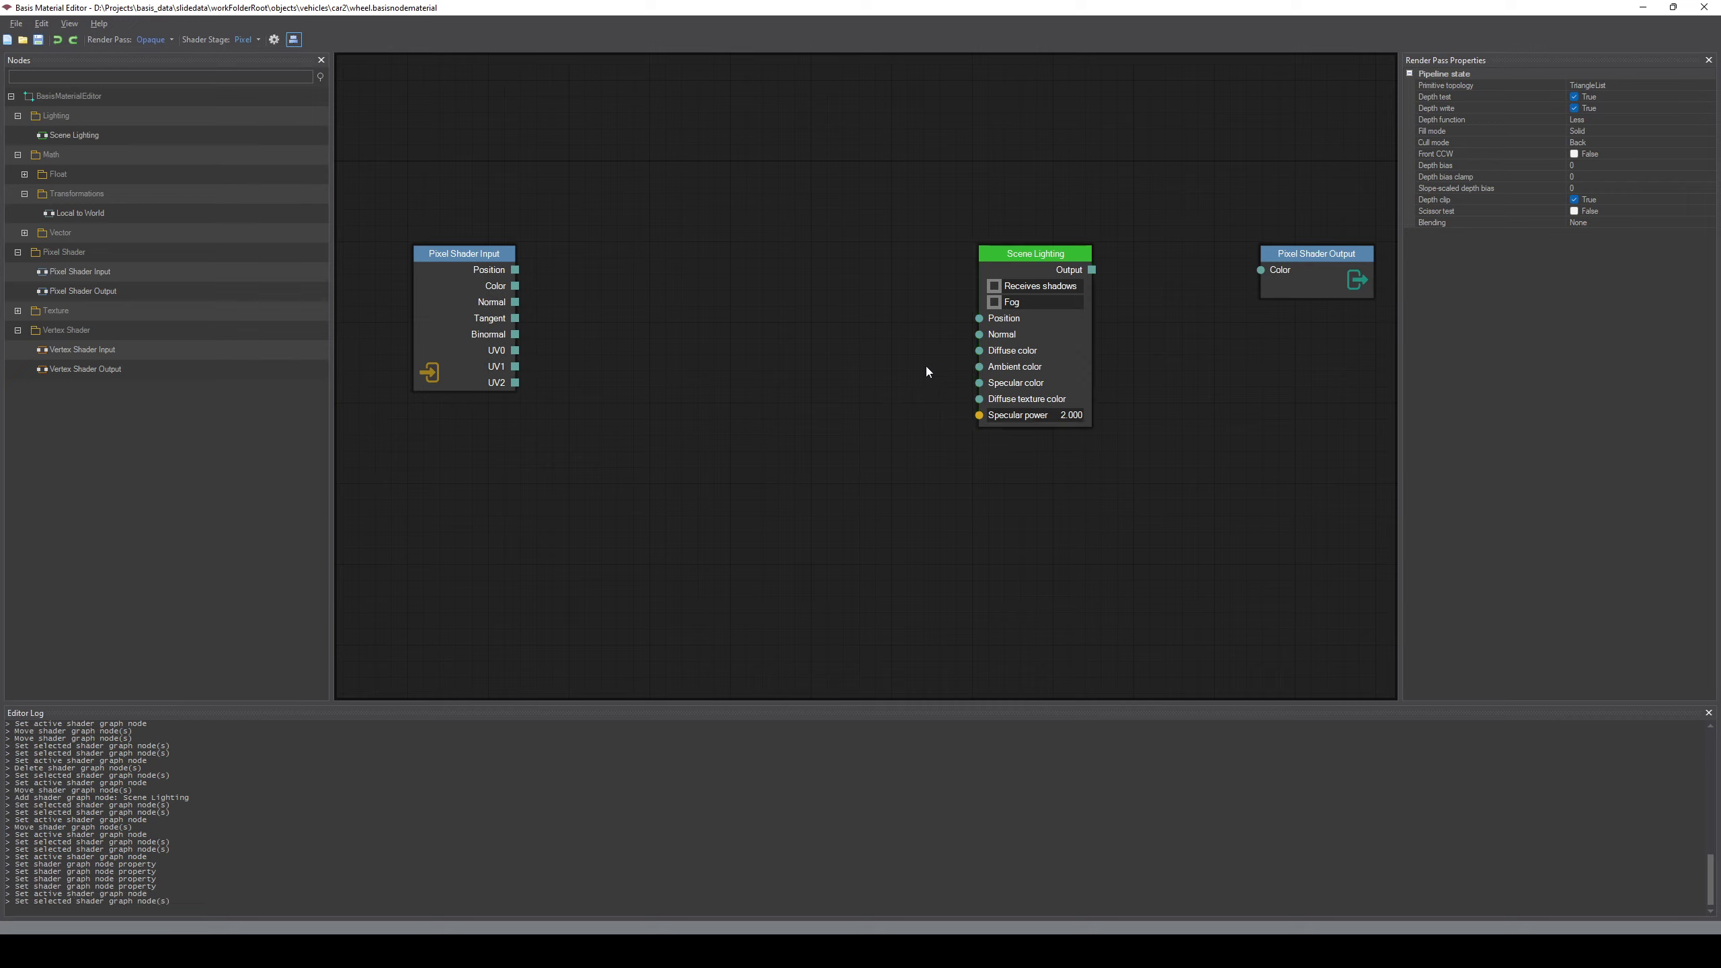
pyautogui.click(1047, 356)
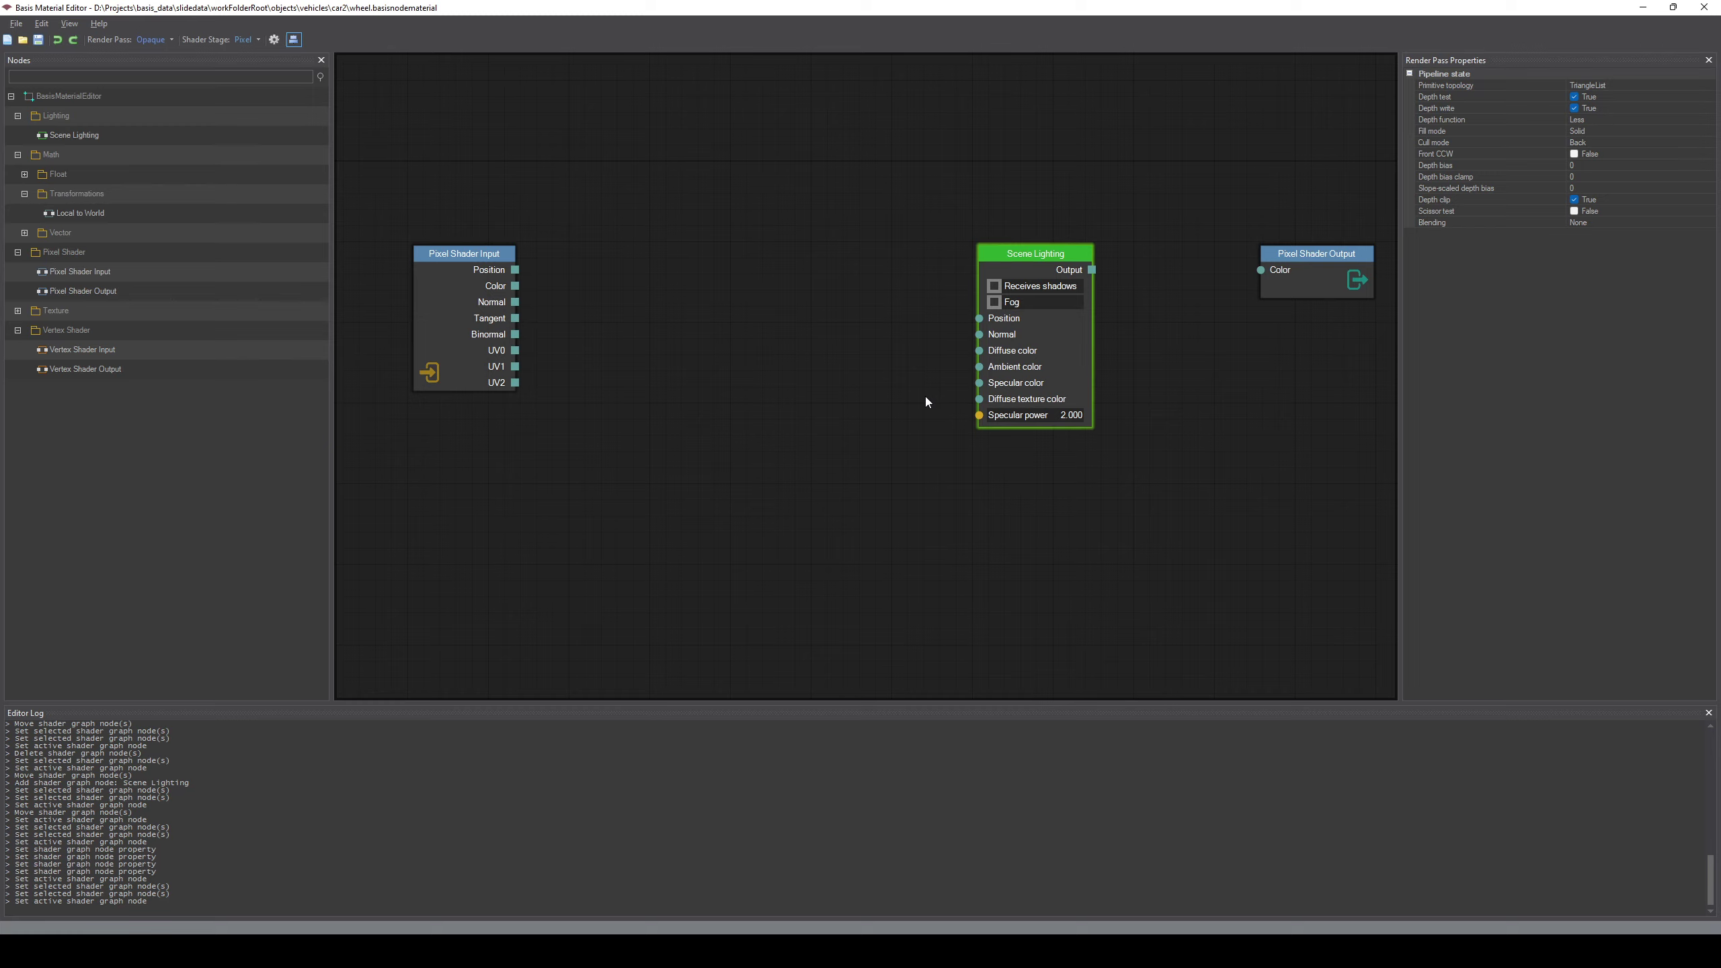
pyautogui.click(1304, 253)
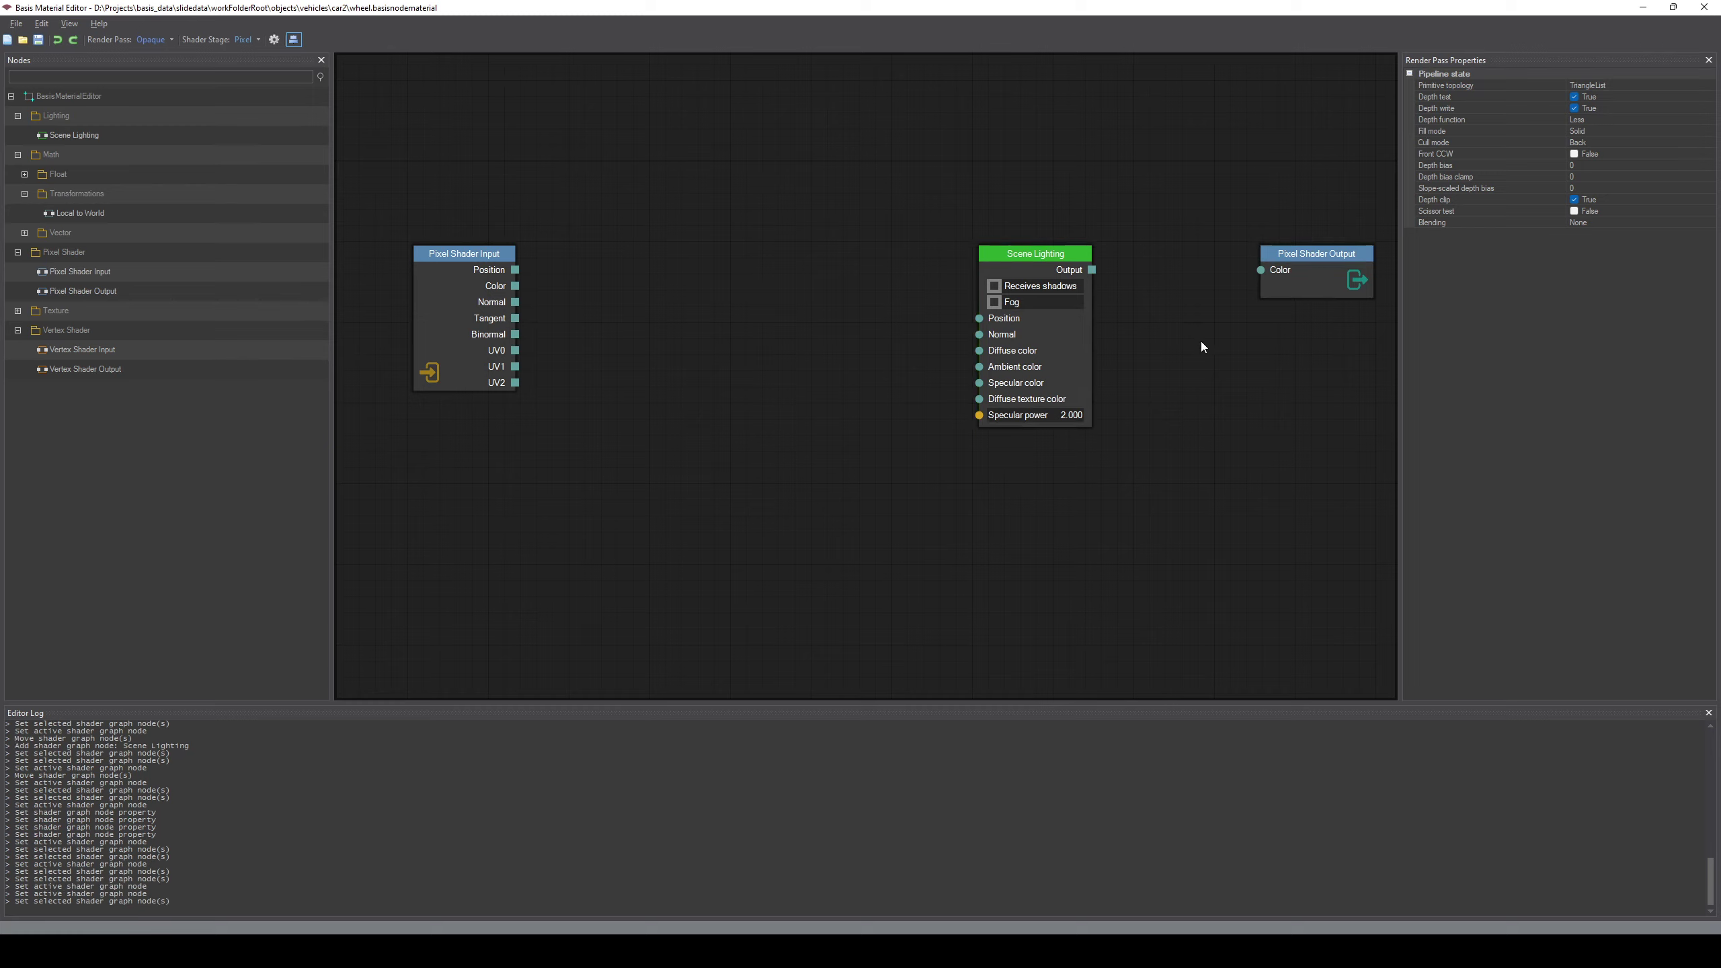
# Move the Scene Lighting node closer to the Pixel Shader Output node and connect its Output to the Color input
pyautogui.click(1039, 258)
pyautogui.moveTo(1038, 256); pyautogui.dragTo(1154, 260)
pyautogui.click(1271, 374)
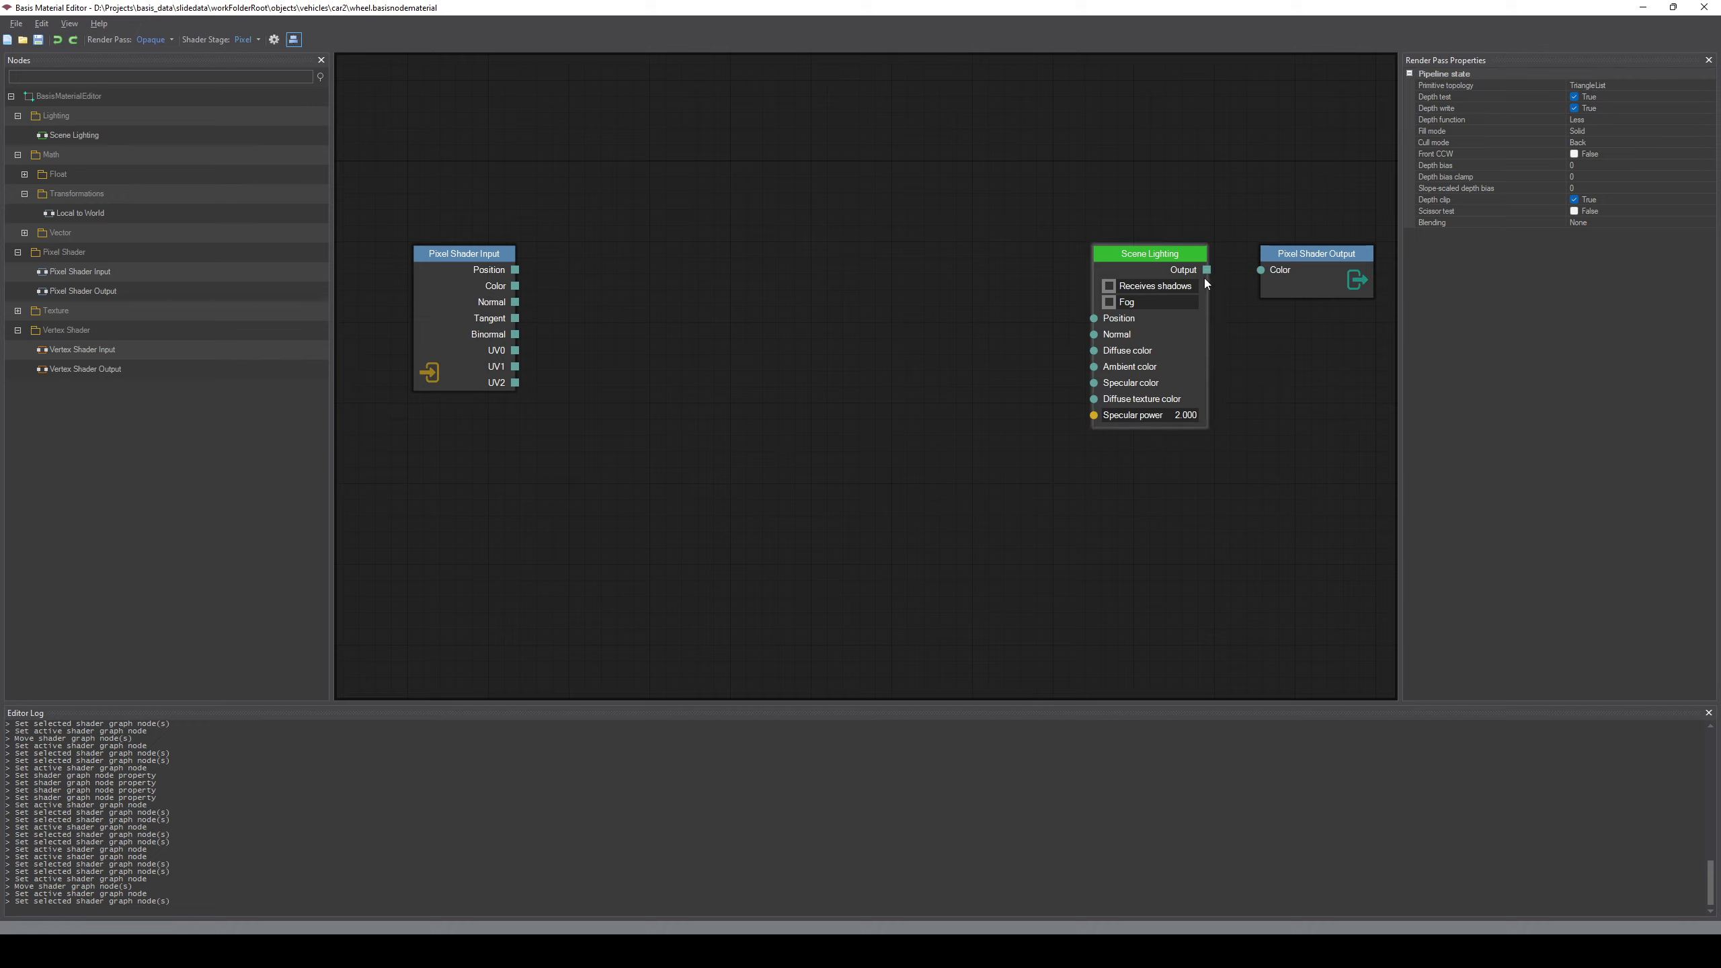
pyautogui.moveTo(1246, 284); pyautogui.dragTo(1205, 270)
pyautogui.moveTo(1257, 269); pyautogui.dragTo(1261, 269)
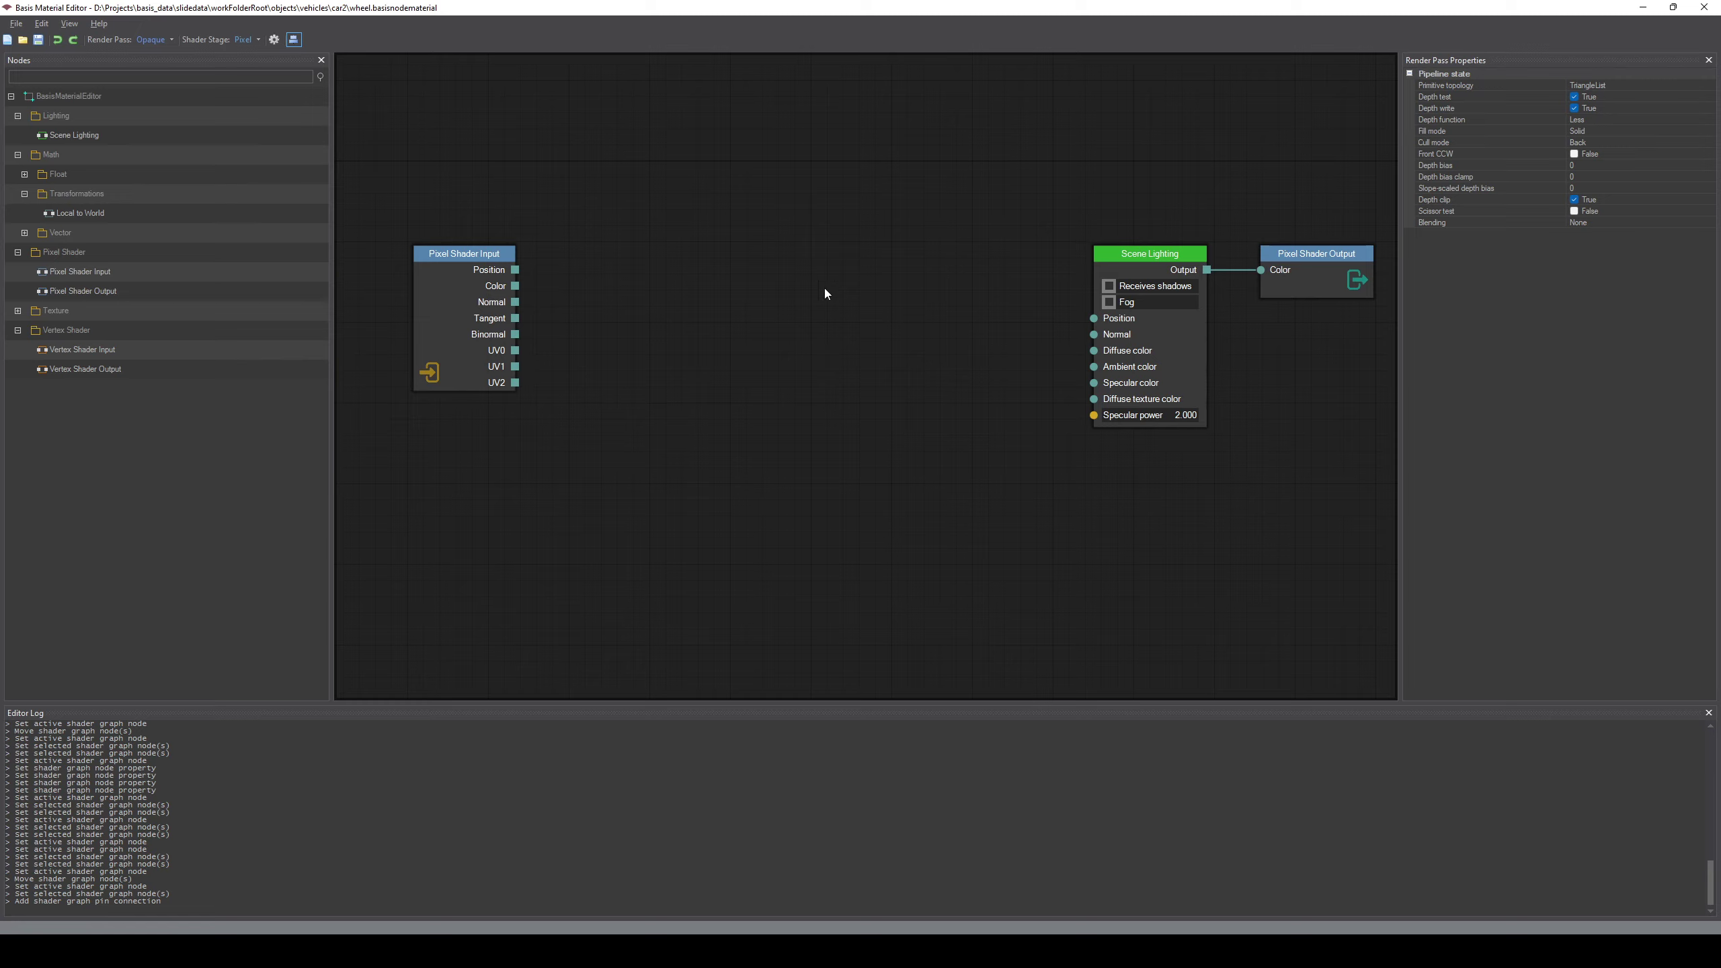
# Connect the Pixel Shader Input's Position and Color outputs to the Scene Lighting node's Position and Normal inputs respectively
pyautogui.moveTo(783, 343); pyautogui.dragTo(793, 346, button='middle')
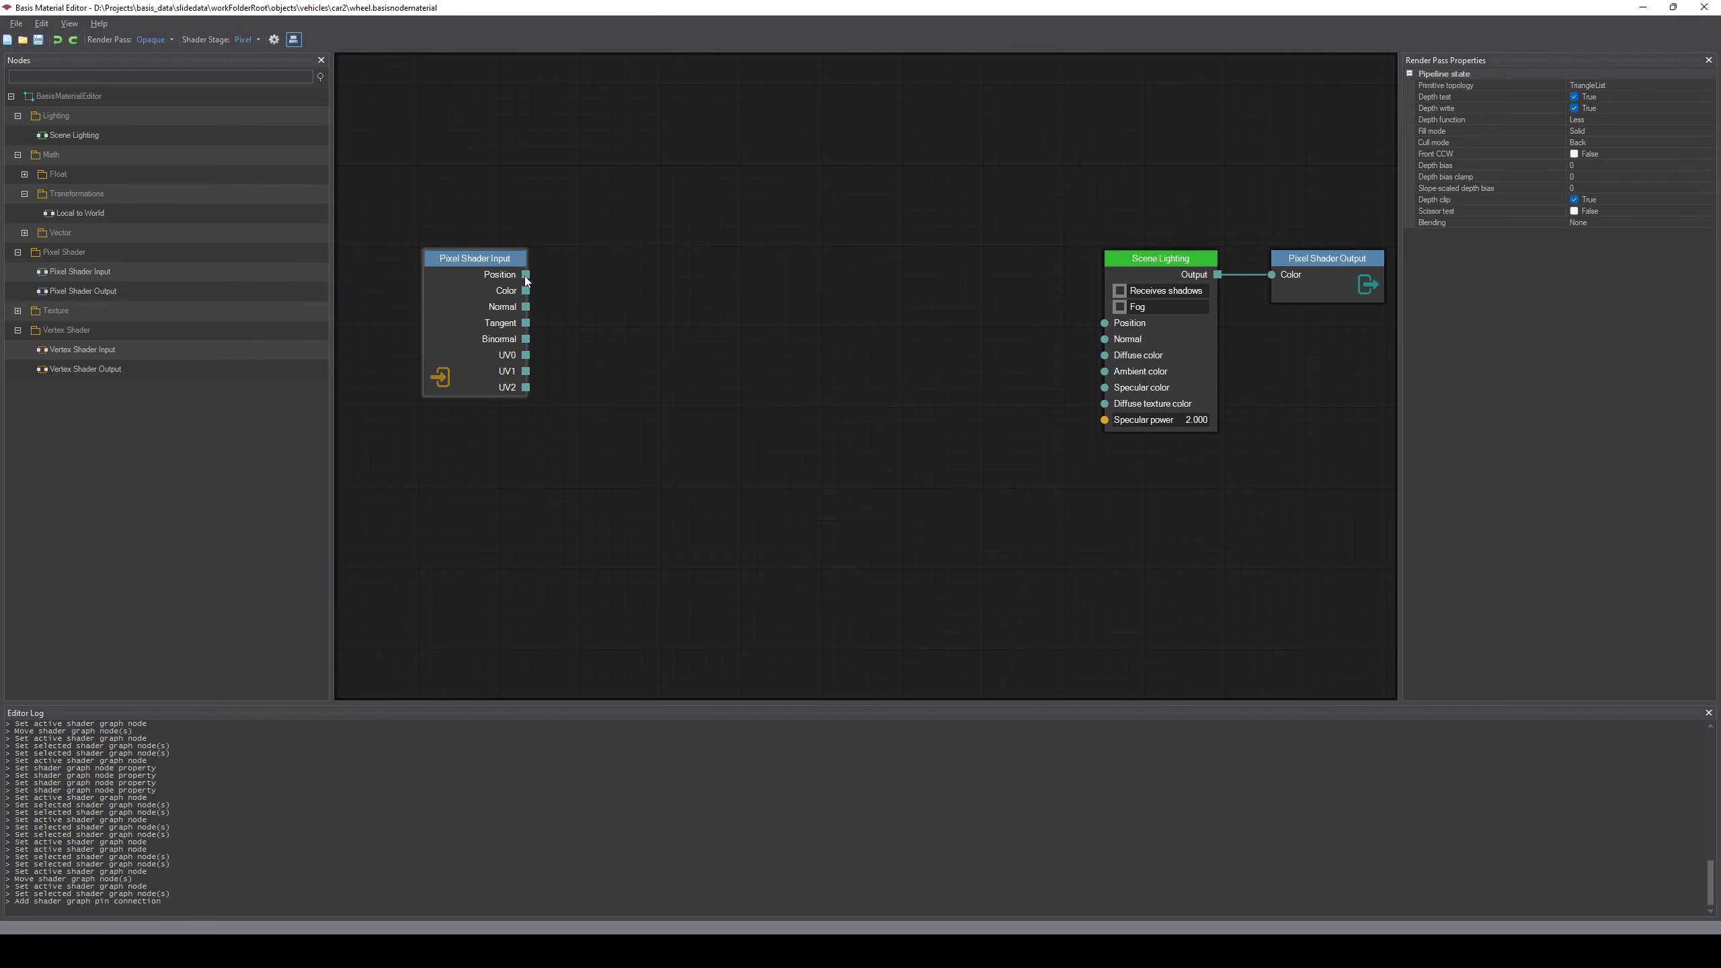
pyautogui.moveTo(526, 274); pyautogui.dragTo(1105, 327)
pyautogui.moveTo(526, 291); pyautogui.dragTo(1104, 339)
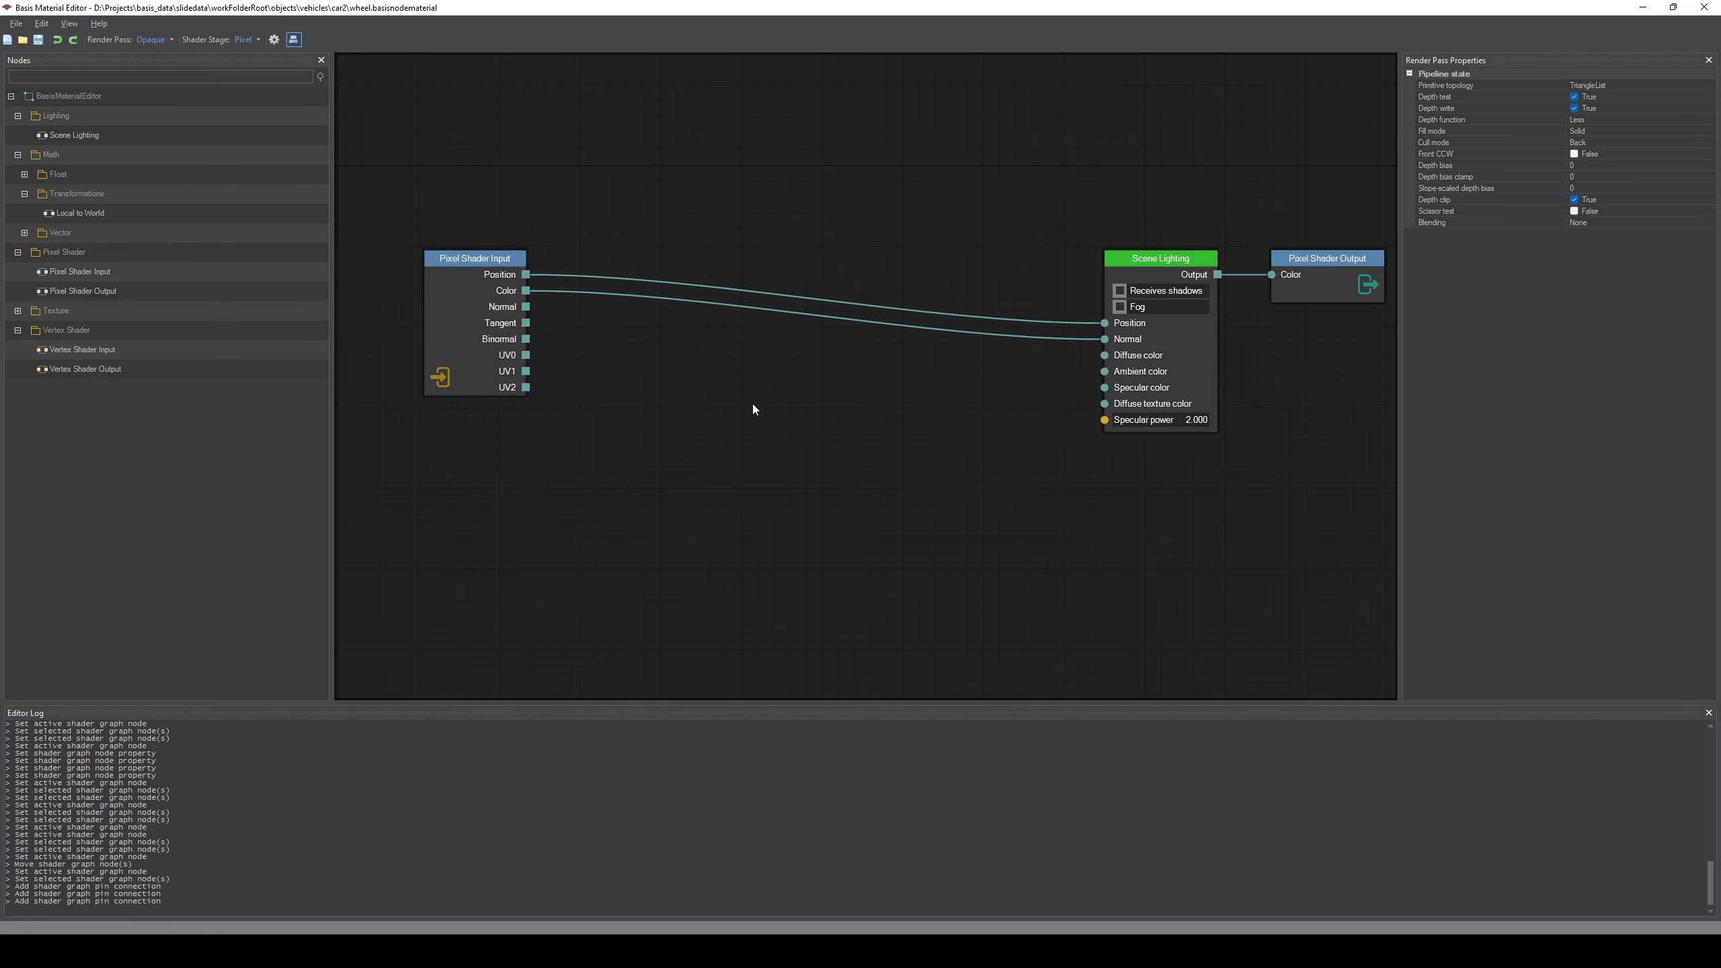
pyautogui.click(1169, 255)
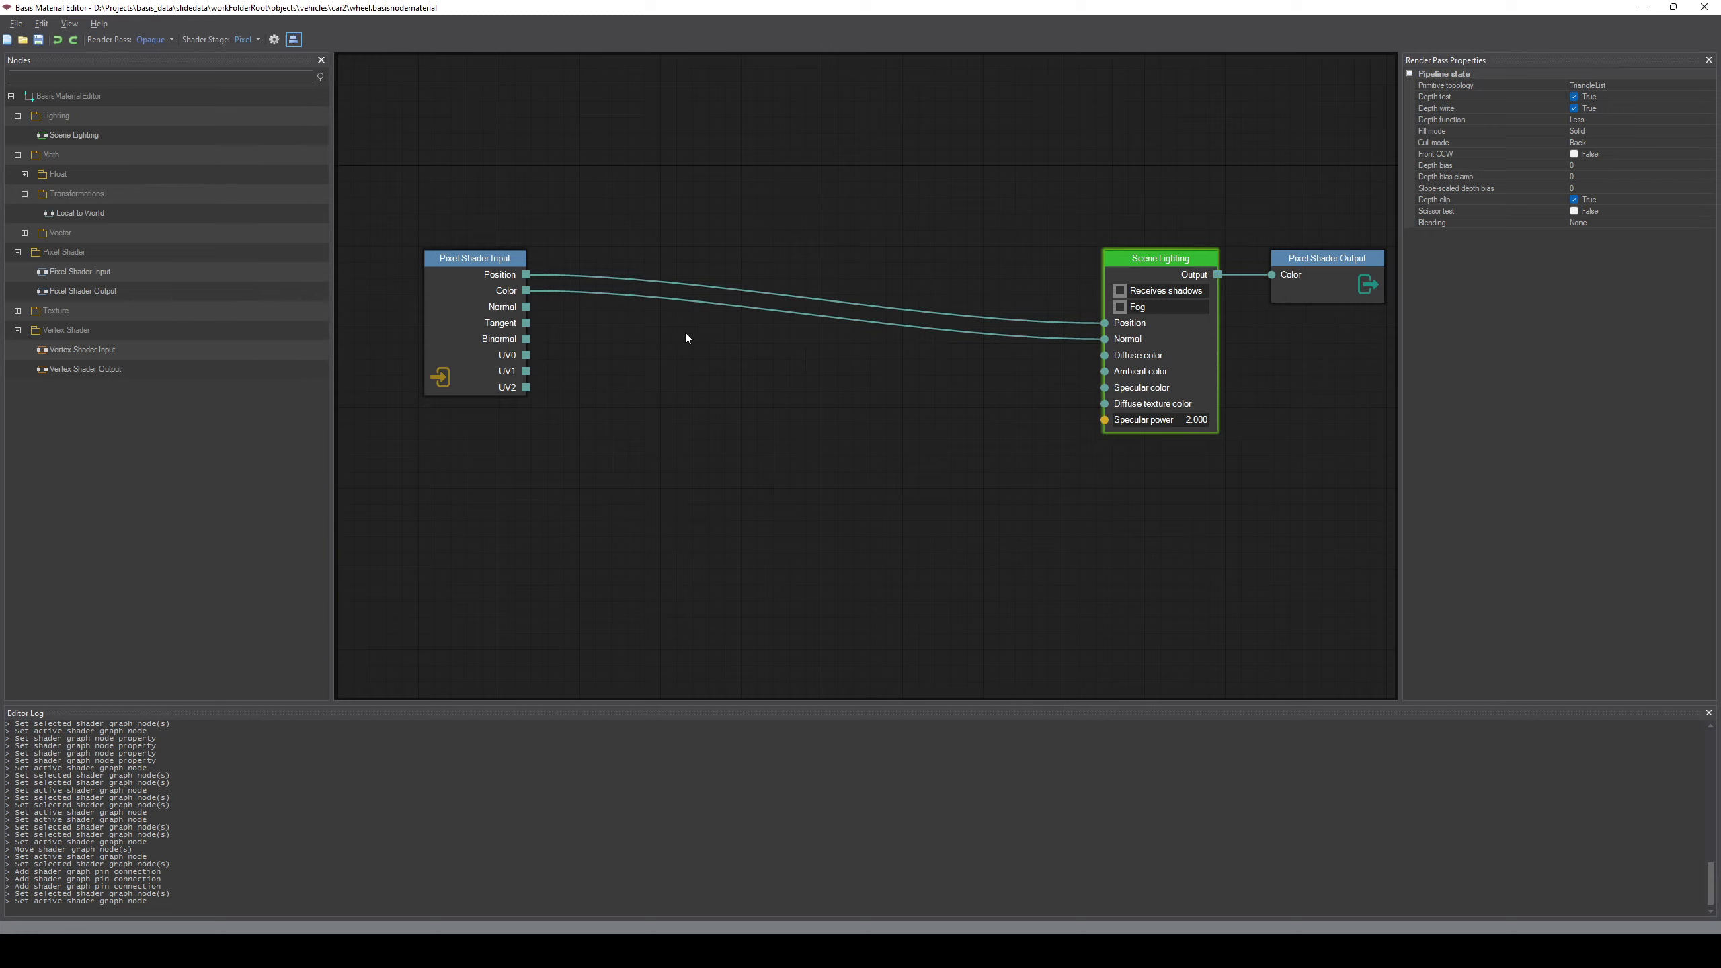
# Delete the connection from Color to Scene Lighting's Normal input and connect the Pixel Shader Input's Normal output there instead
pyautogui.click(642, 322)
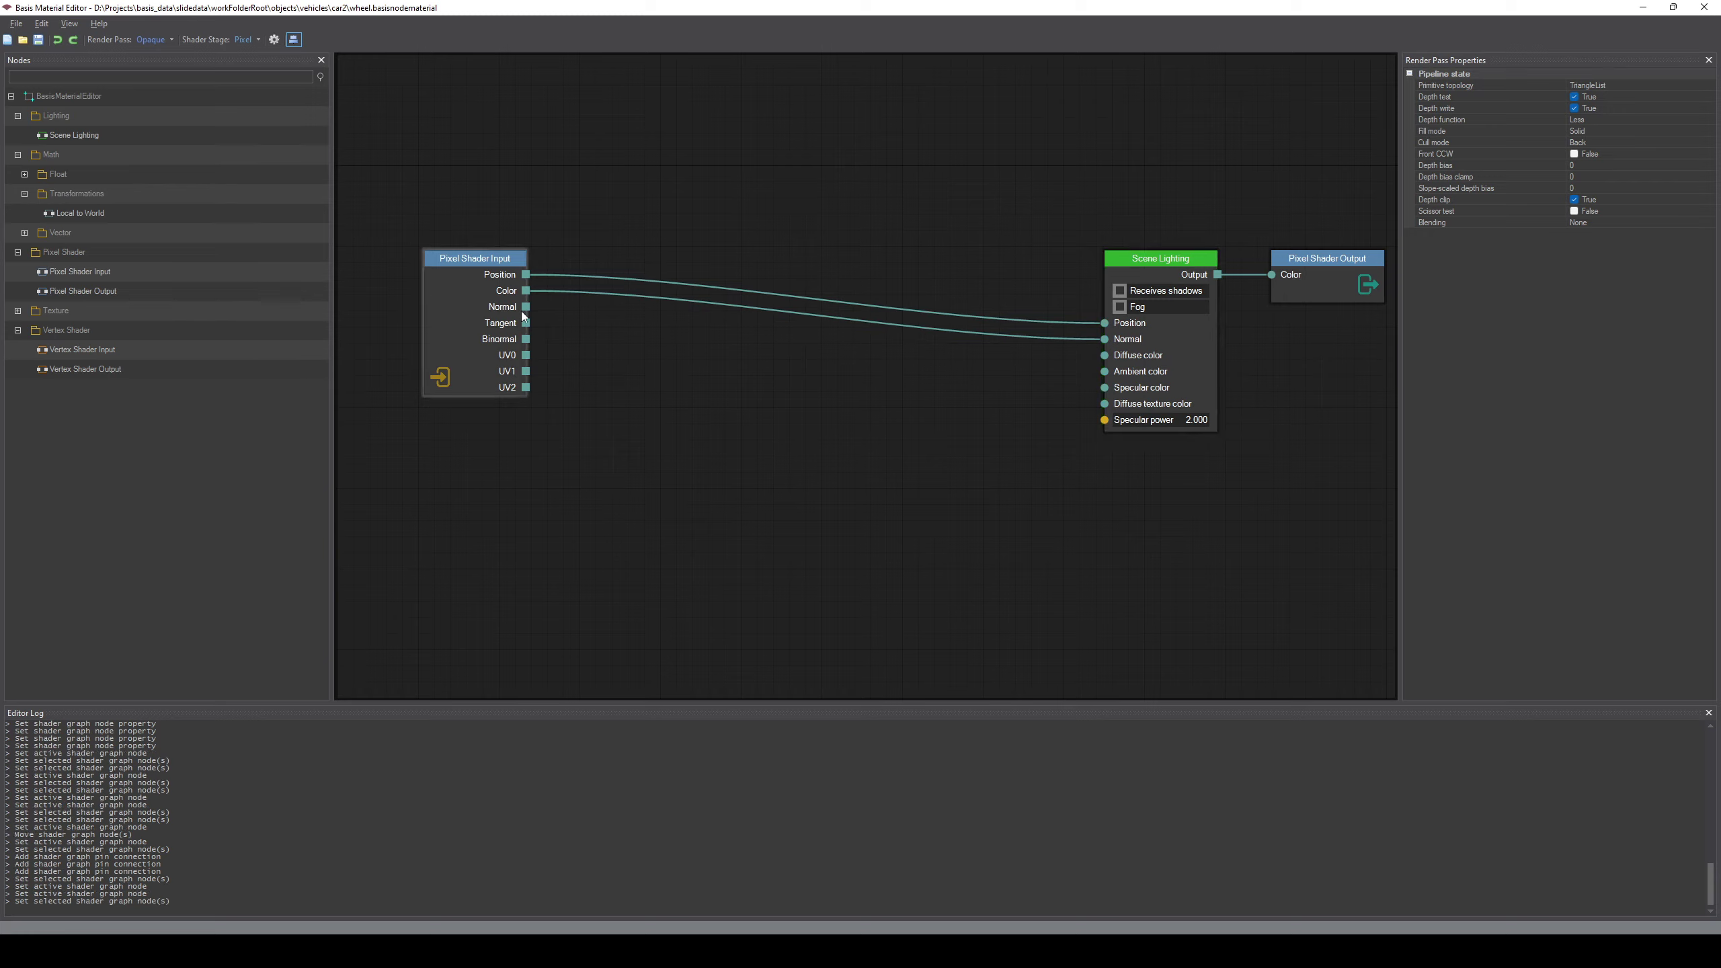
pyautogui.click(665, 299)
pyautogui.press('Delete')
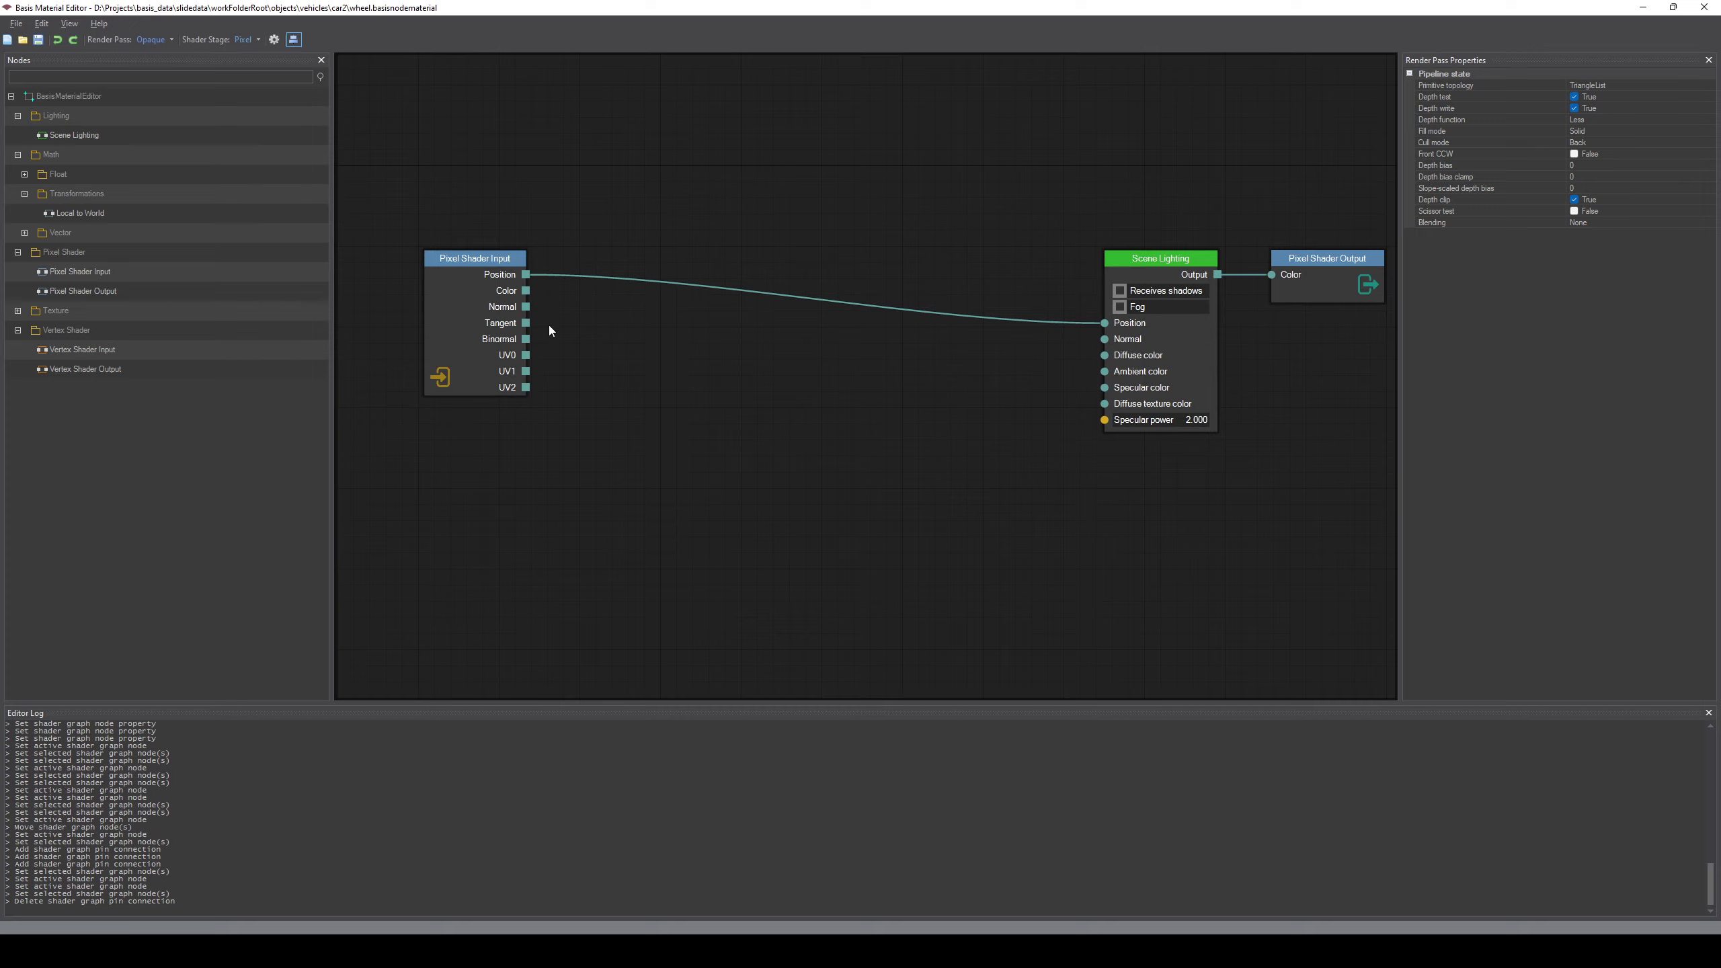
pyautogui.moveTo(526, 306); pyautogui.dragTo(1105, 339)
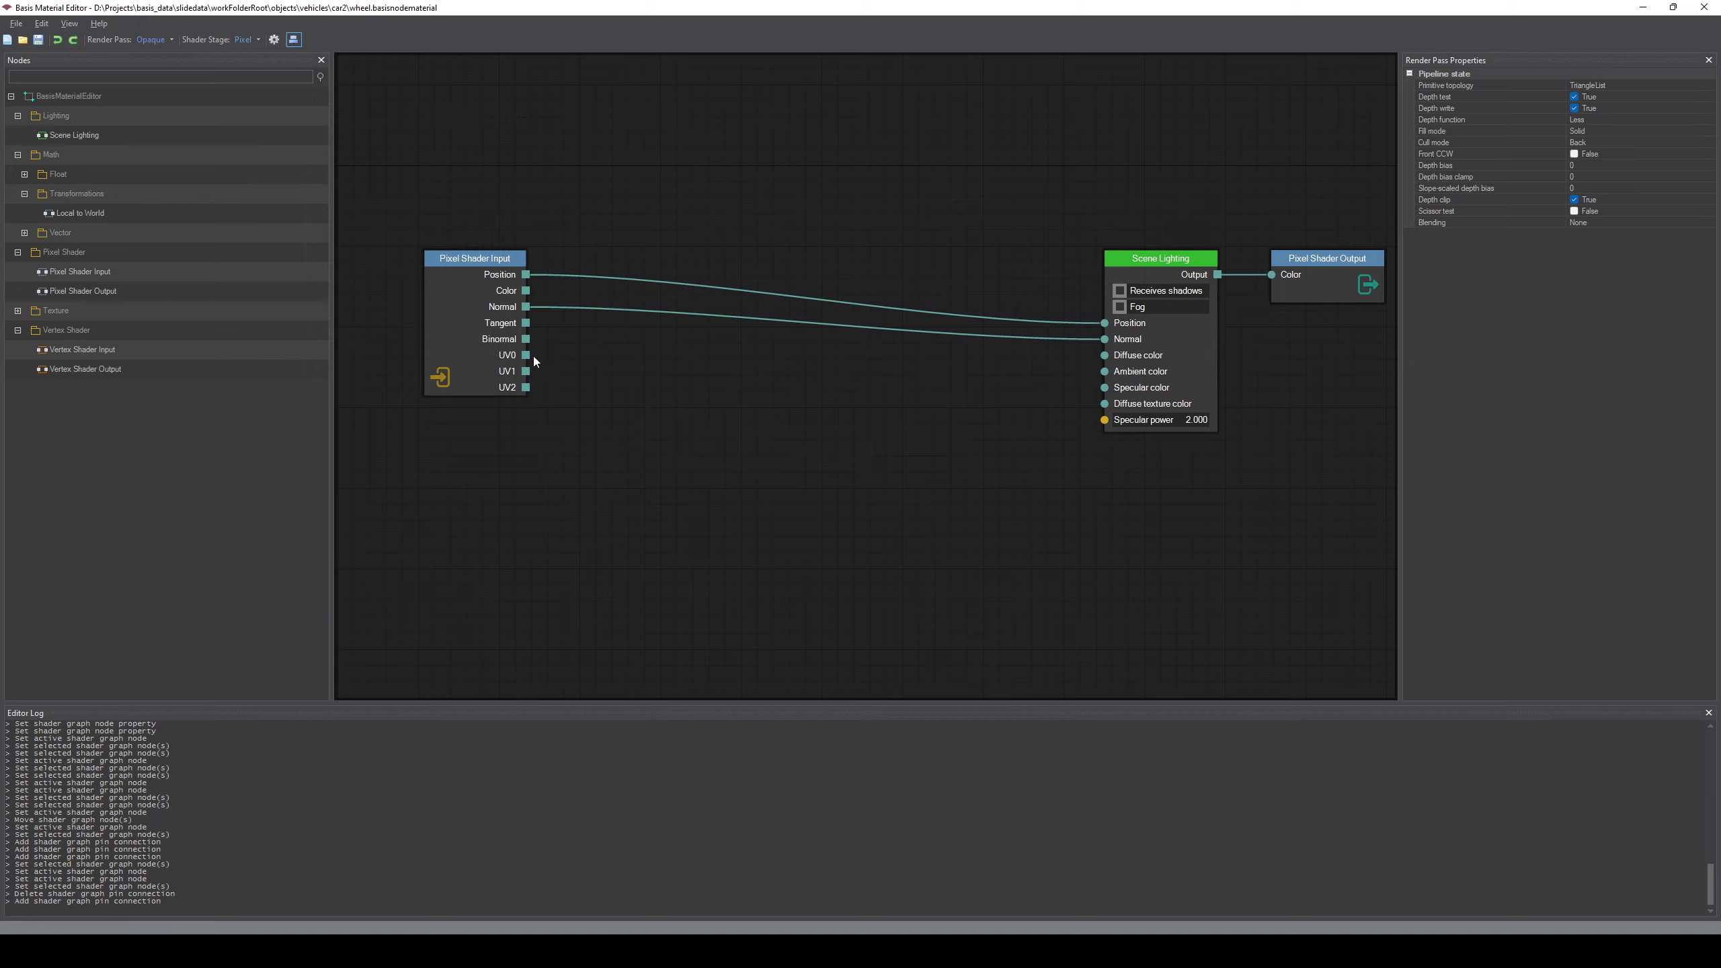
# Add a Sample Texture node between the Pixel Shader Input and Scene Lighting nodes
pyautogui.moveTo(527, 355); pyautogui.dragTo(678, 412)
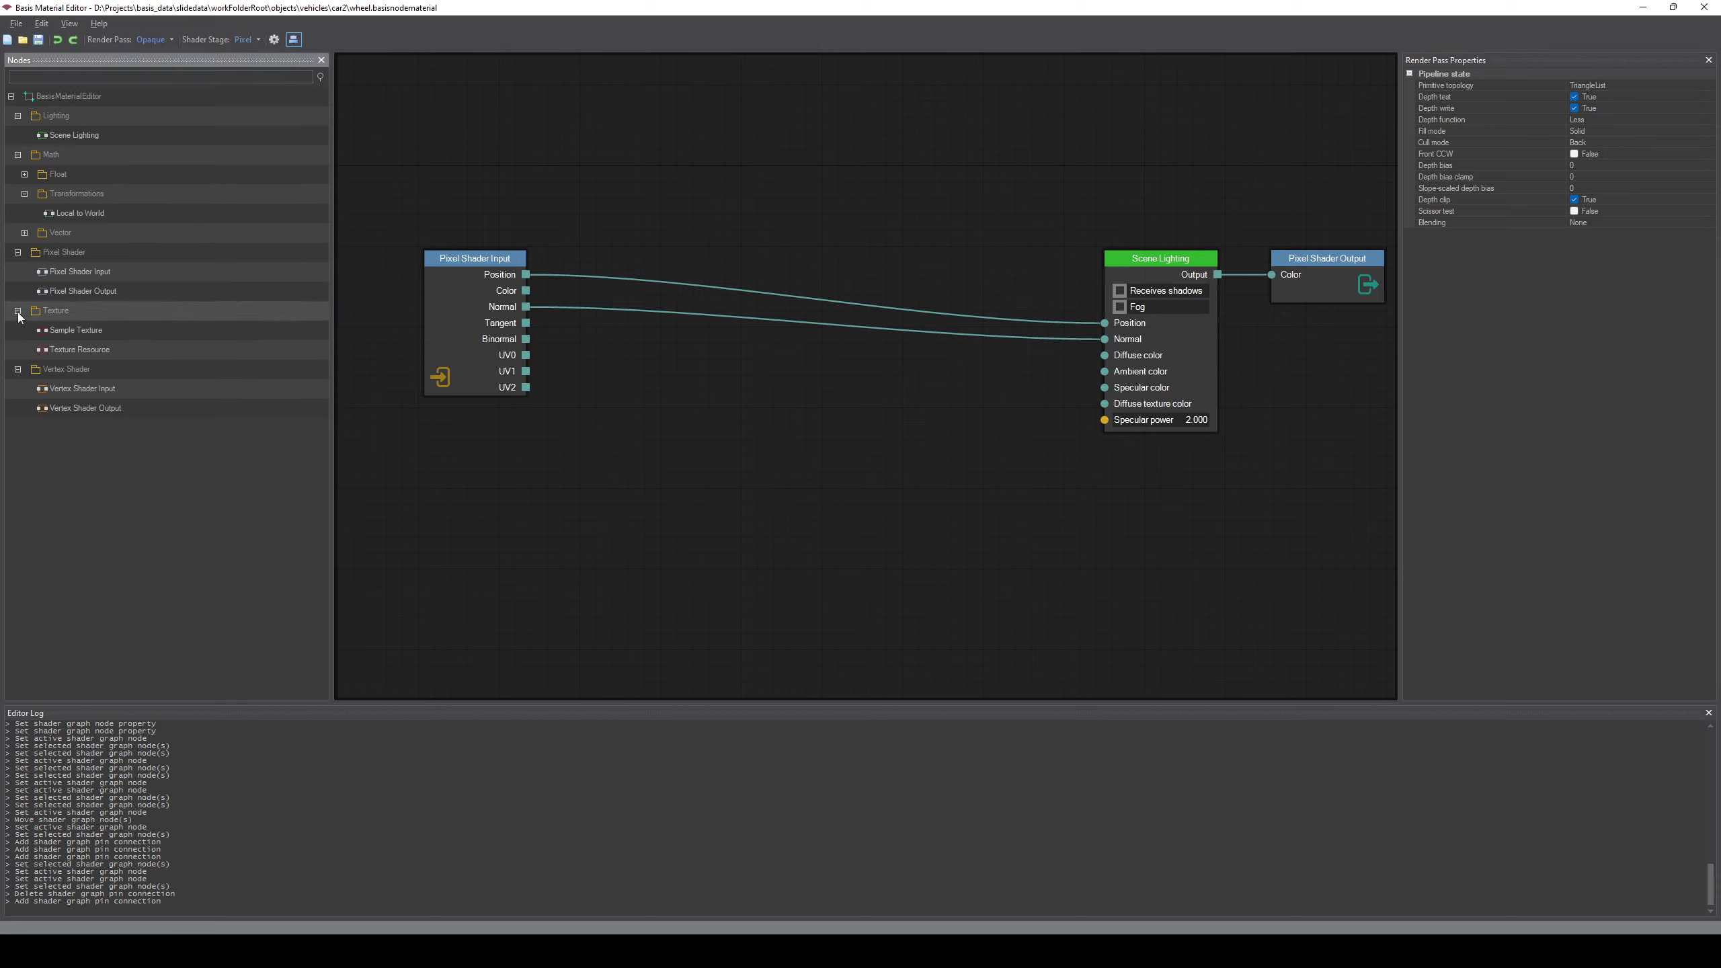
pyautogui.doubleClick(56, 311)
pyautogui.moveTo(63, 356); pyautogui.dragTo(137, 338)
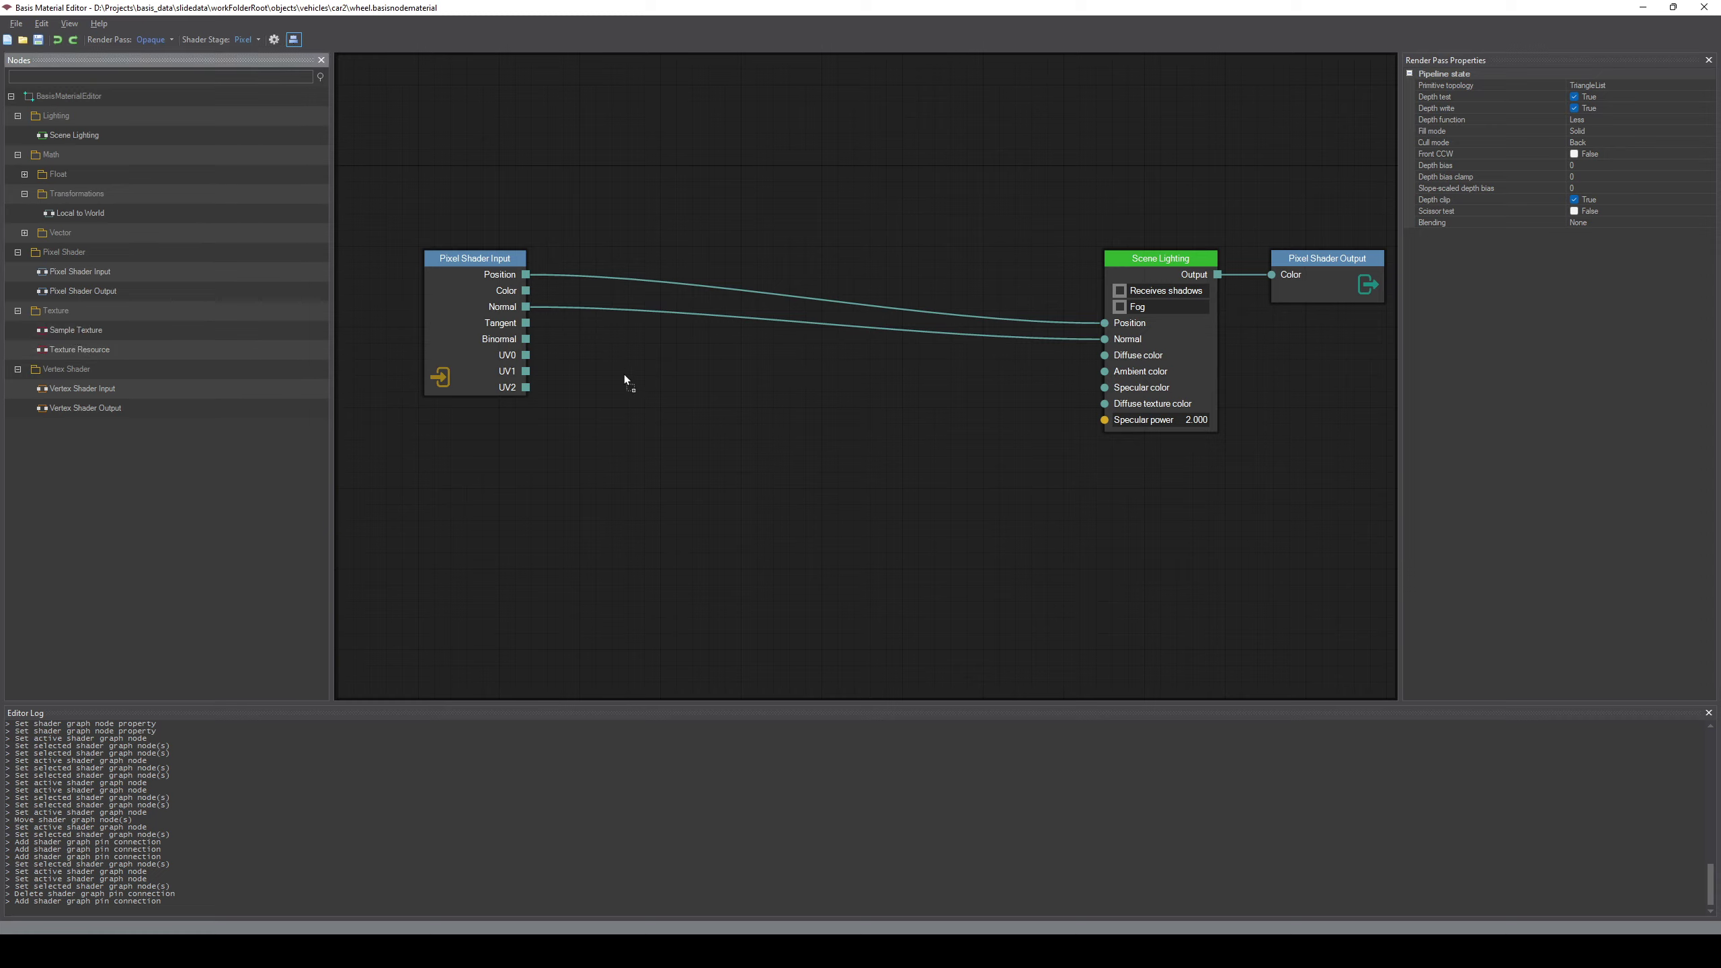
pyautogui.moveTo(625, 376); pyautogui.dragTo(647, 366)
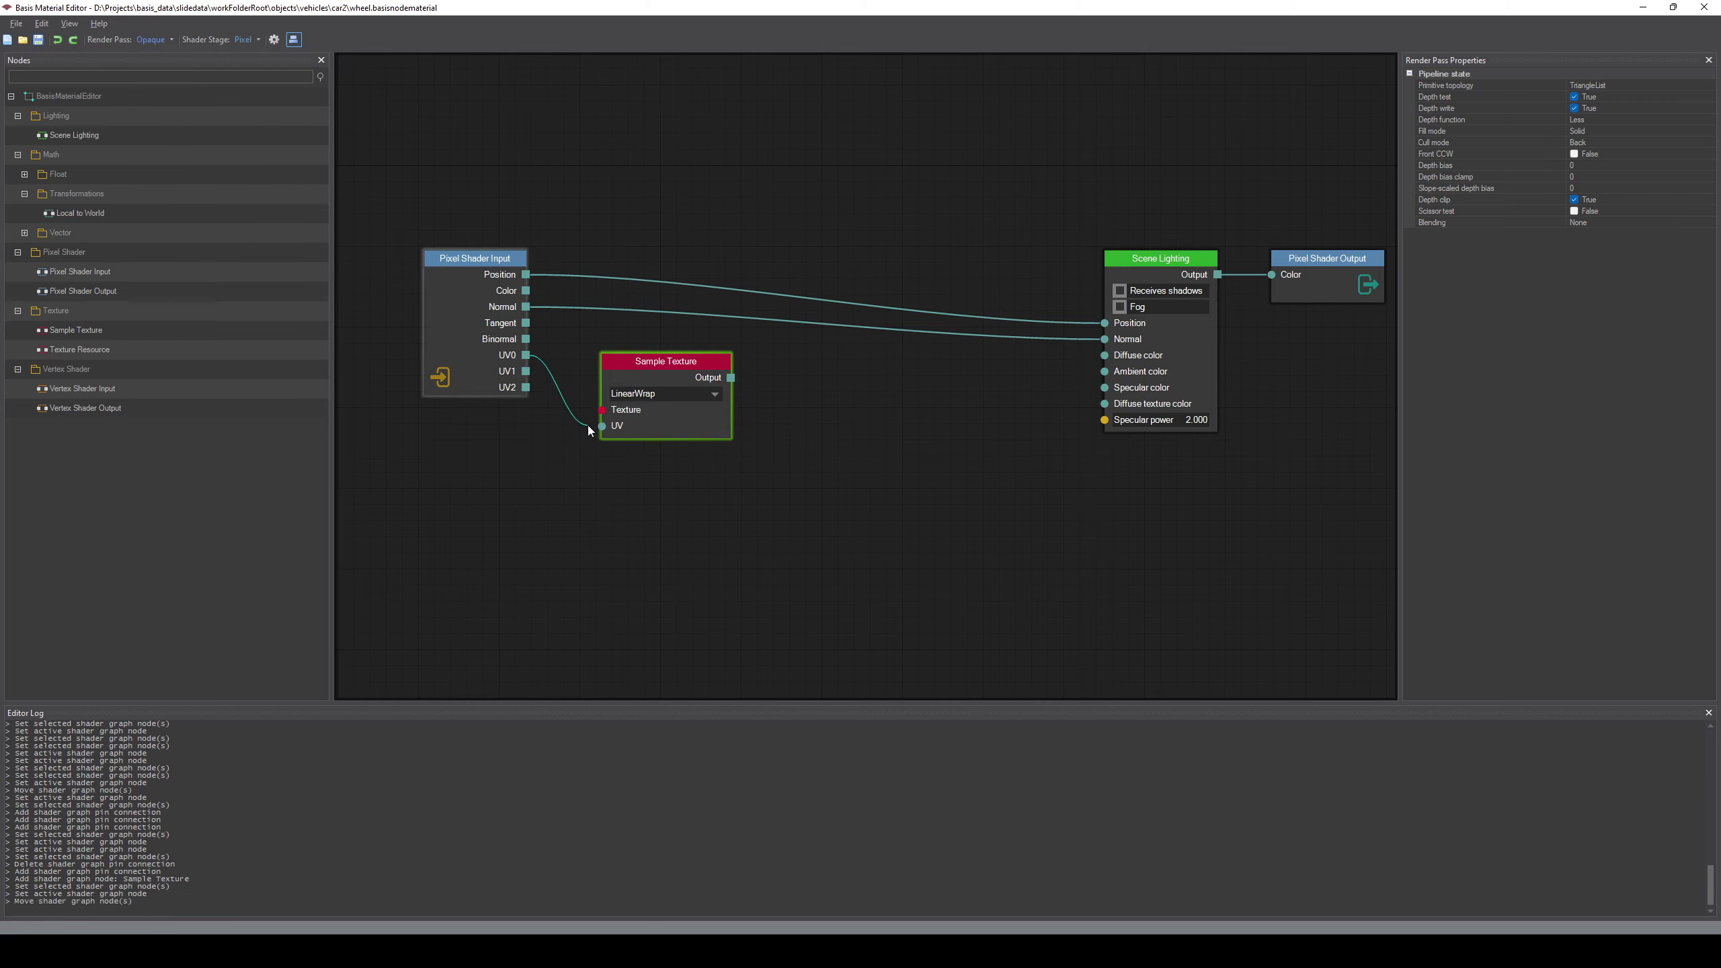
# Connect UV0 to the Sample Texture node's UV input and its Output to Scene Lighting's Diffuse texture color, moving the node slightly lower
pyautogui.moveTo(588, 425); pyautogui.dragTo(602, 426)
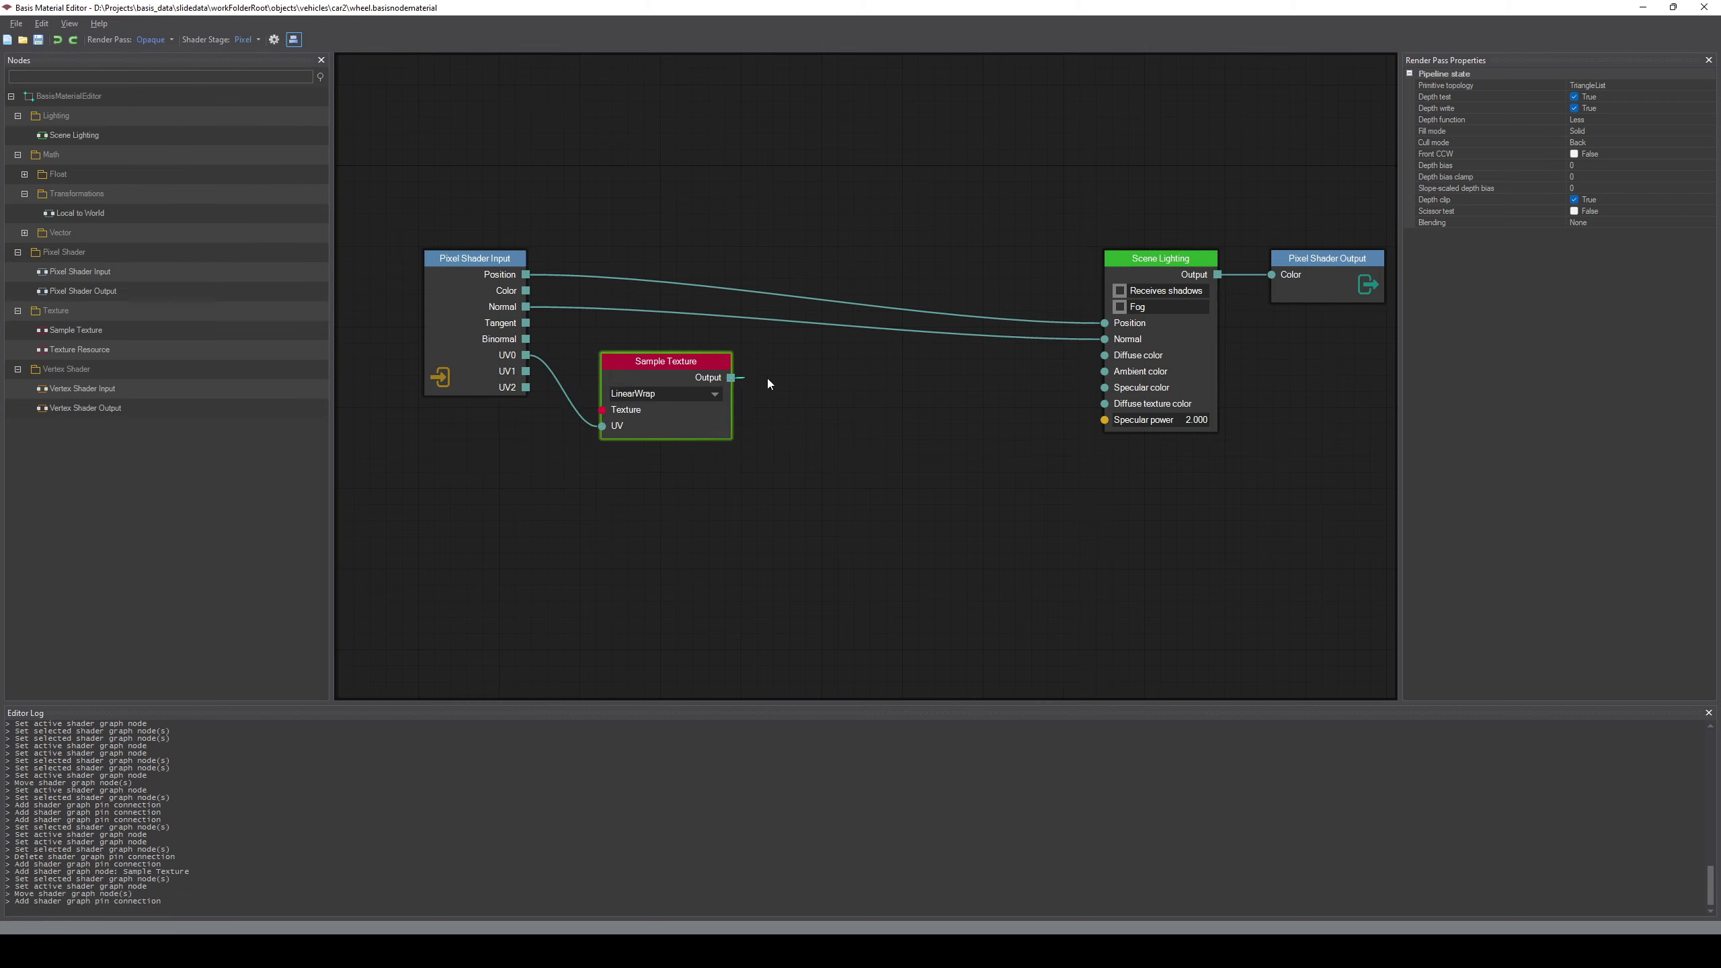
pyautogui.moveTo(767, 384); pyautogui.dragTo(1104, 403)
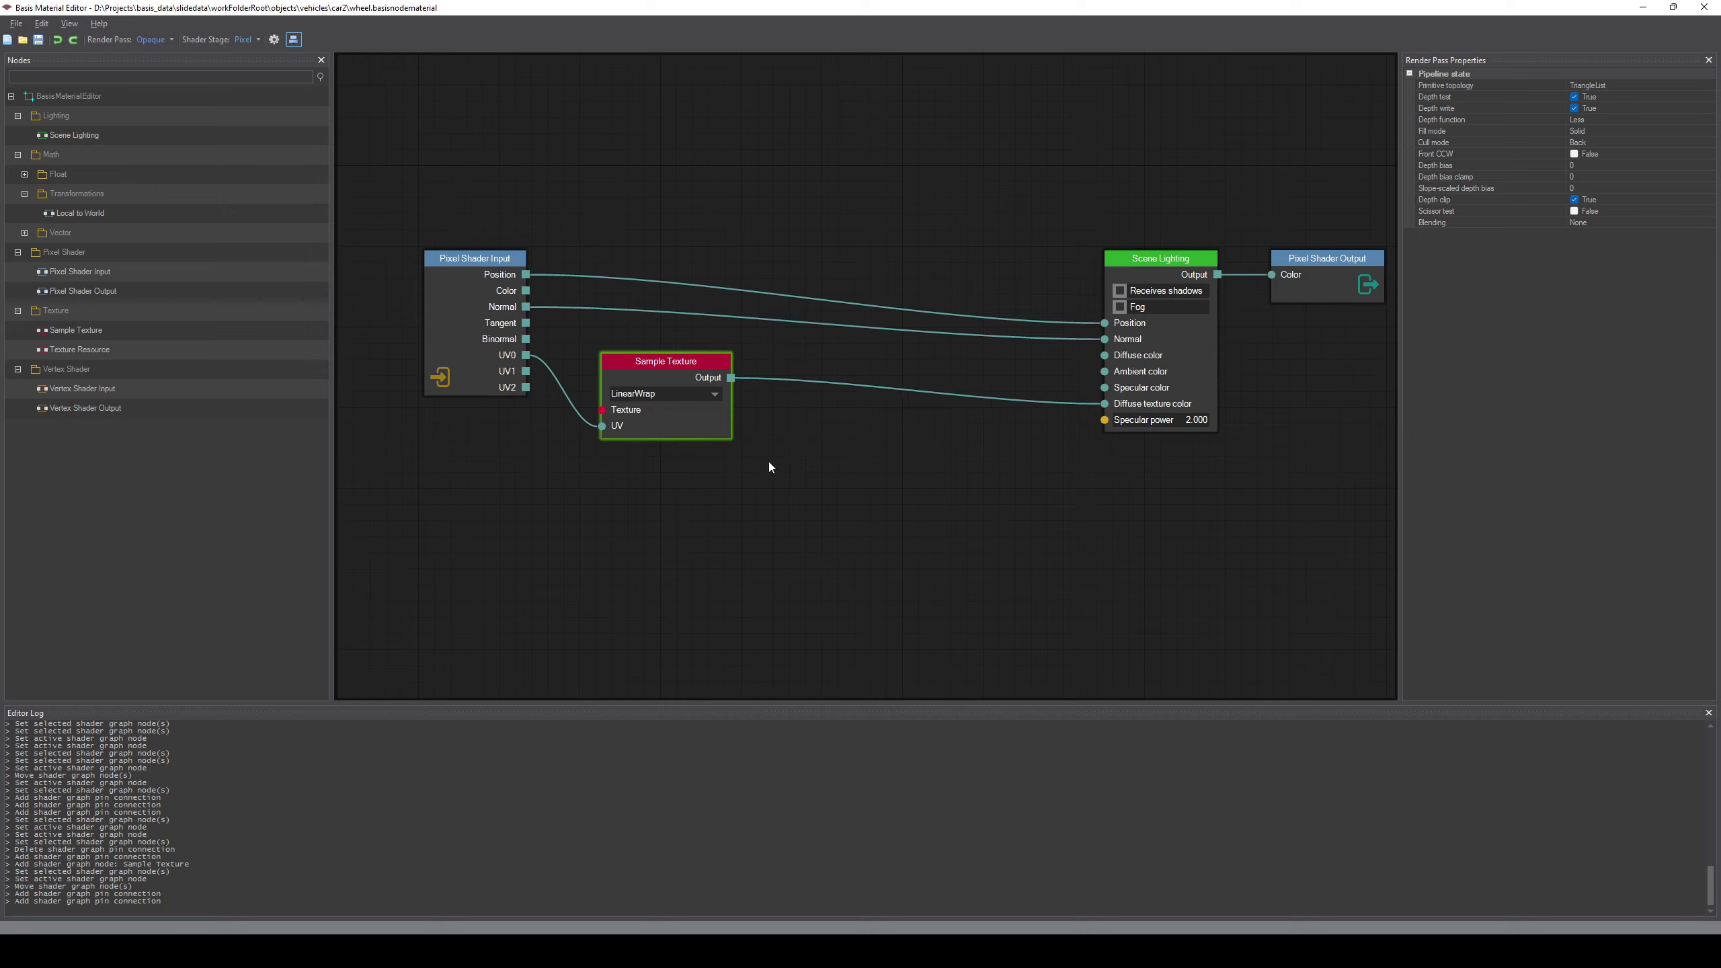
pyautogui.moveTo(675, 369); pyautogui.dragTo(695, 404)
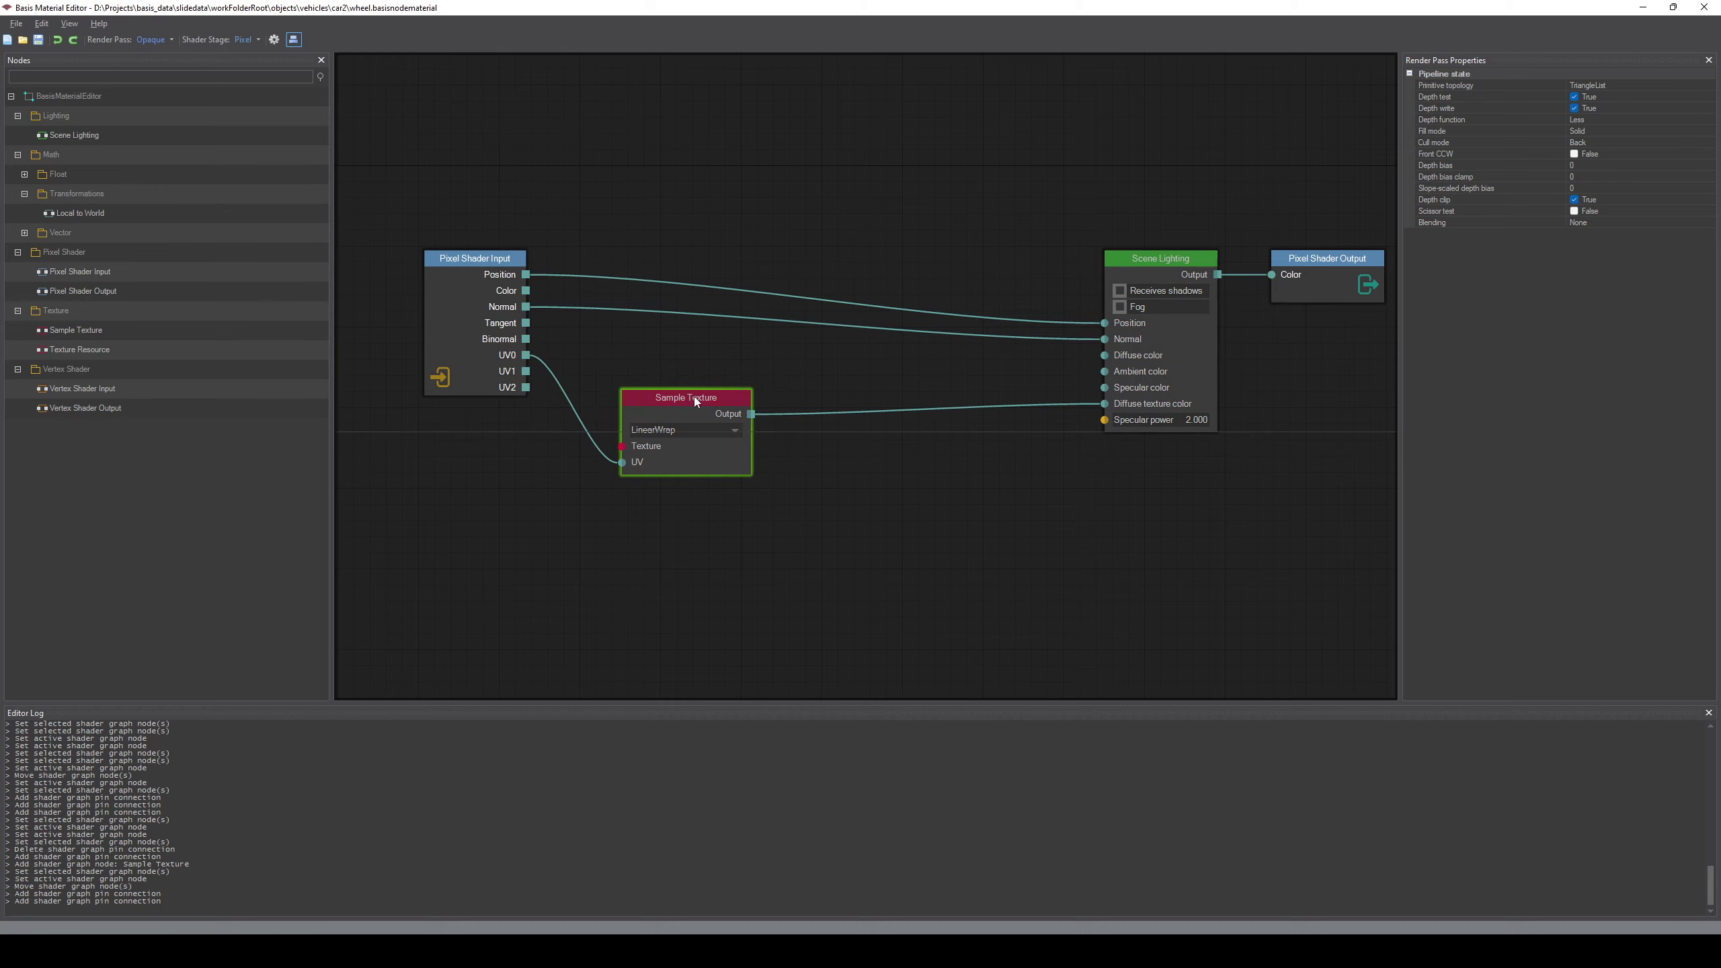
# Try the PointWrap sampler on the Sample Texture node, then set it back to LinearWrap
pyautogui.click(695, 430)
pyautogui.click(695, 430)
pyautogui.click(694, 430)
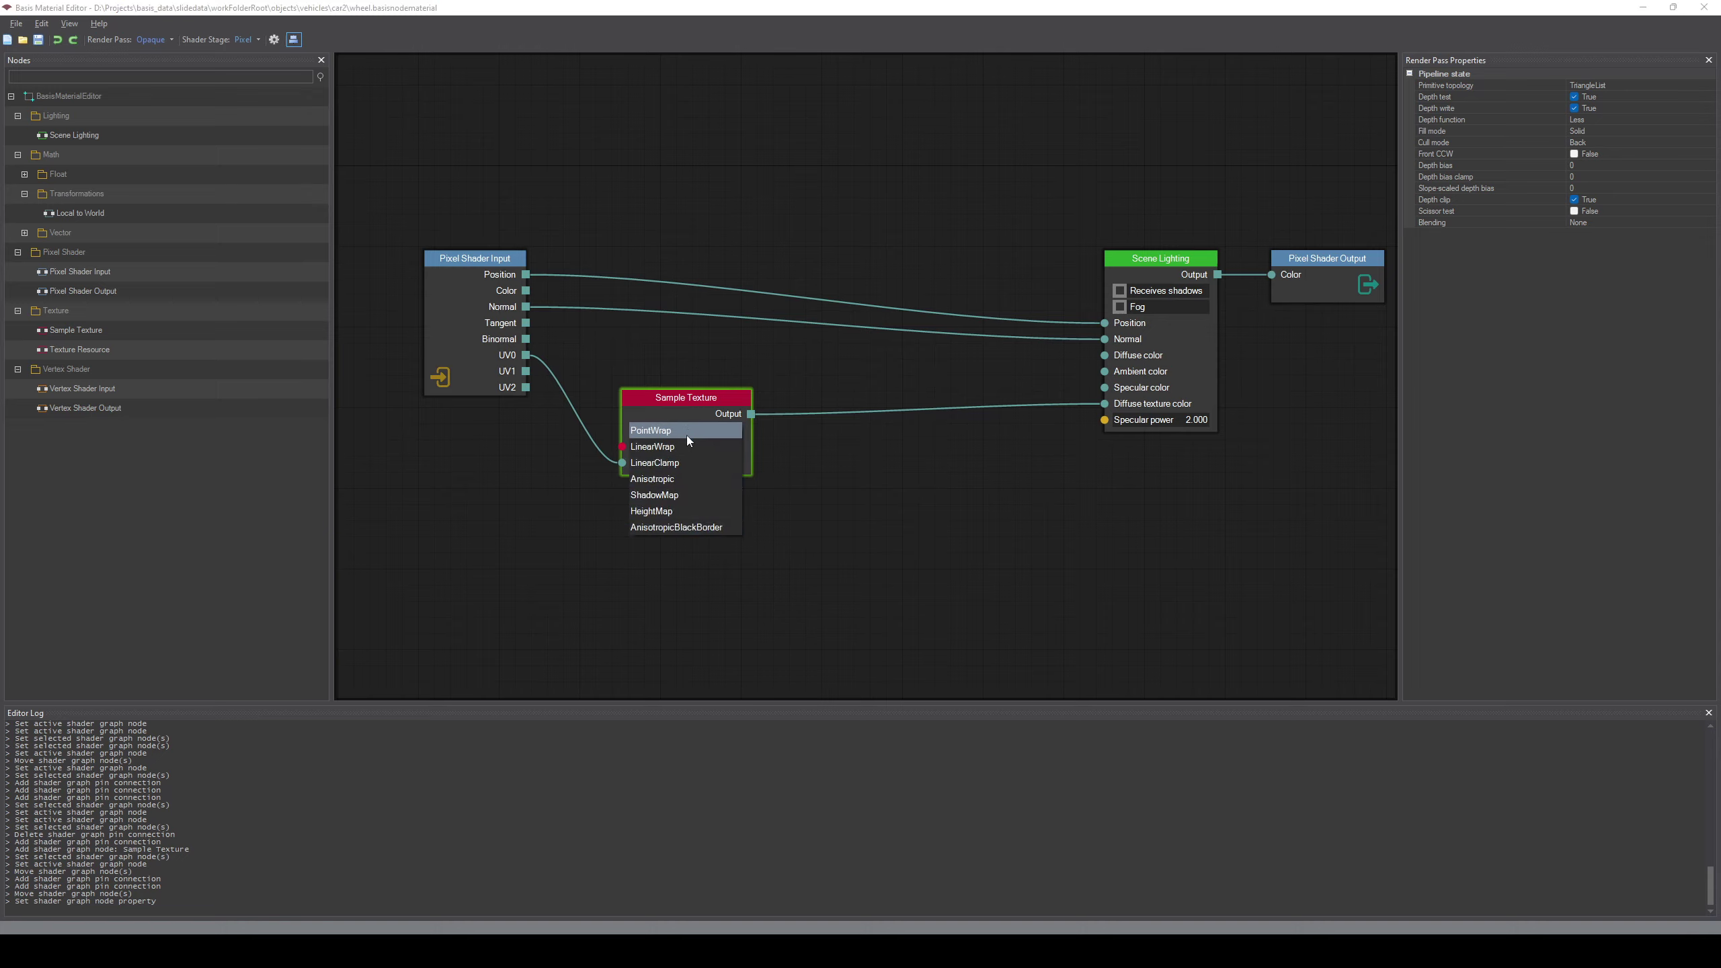
pyautogui.click(684, 436)
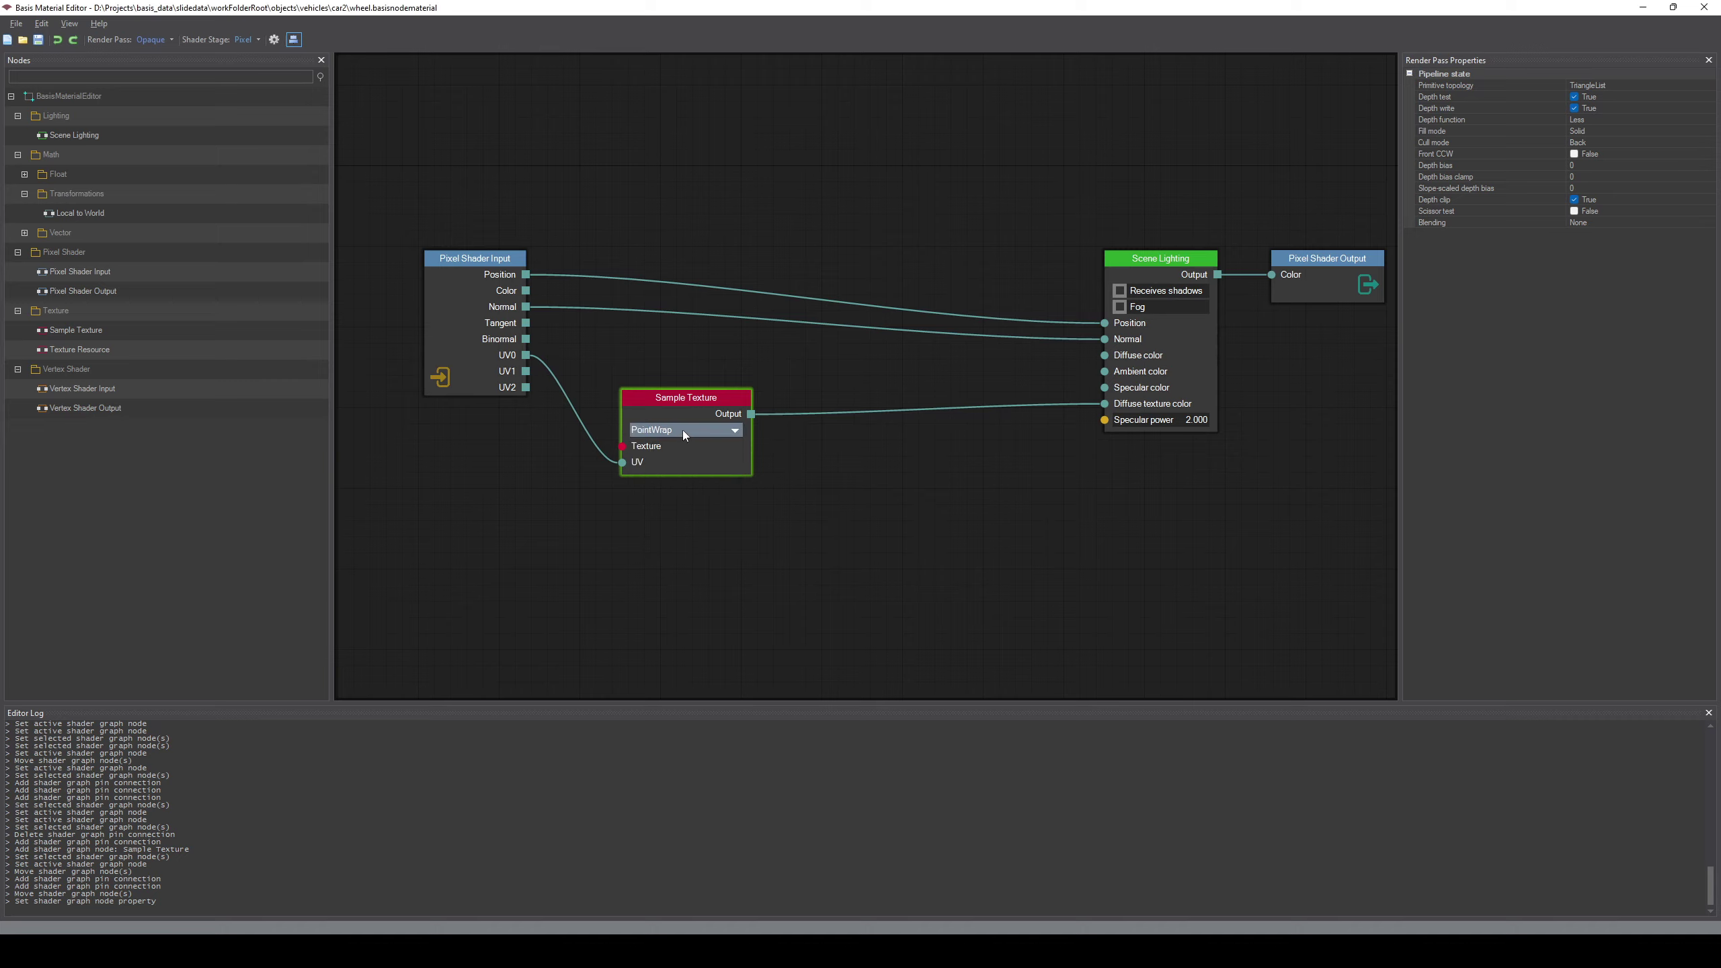
pyautogui.click(683, 430)
pyautogui.click(690, 448)
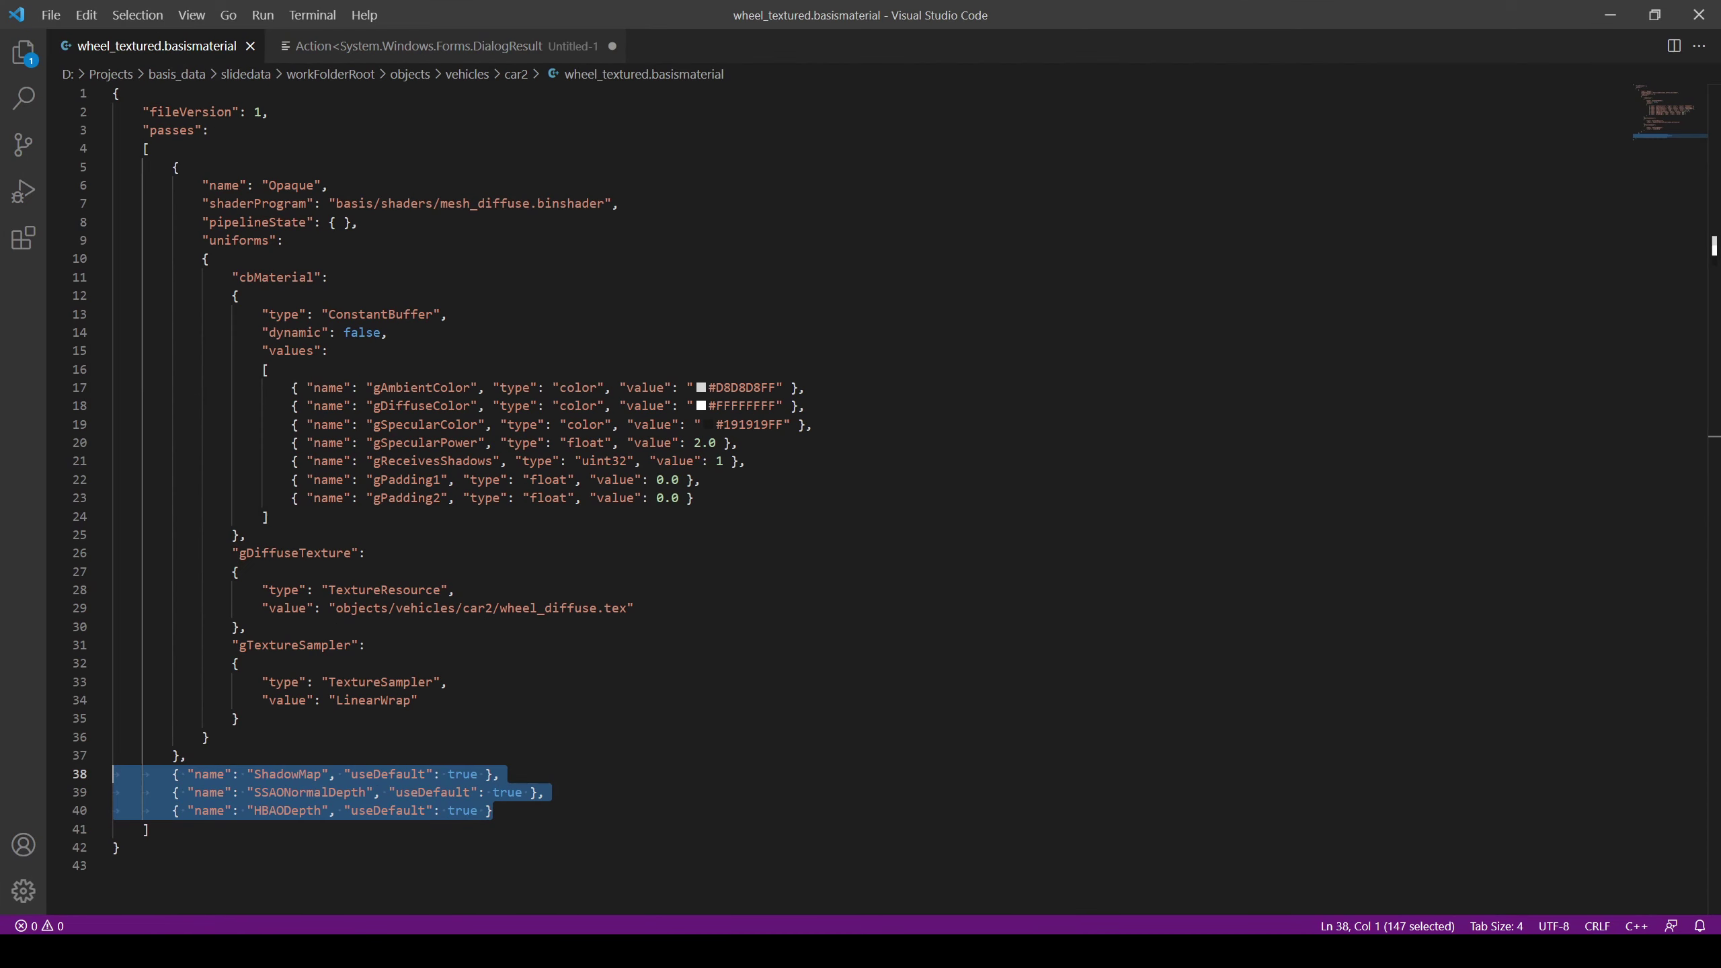
# Check the gTextureSampler value of wheel_textured.basismaterial in Visual Studio Code, then move the Sample Texture node farther from Pixel Shader Input in Basis Material Editor
pyautogui.doubleClick(366, 700)
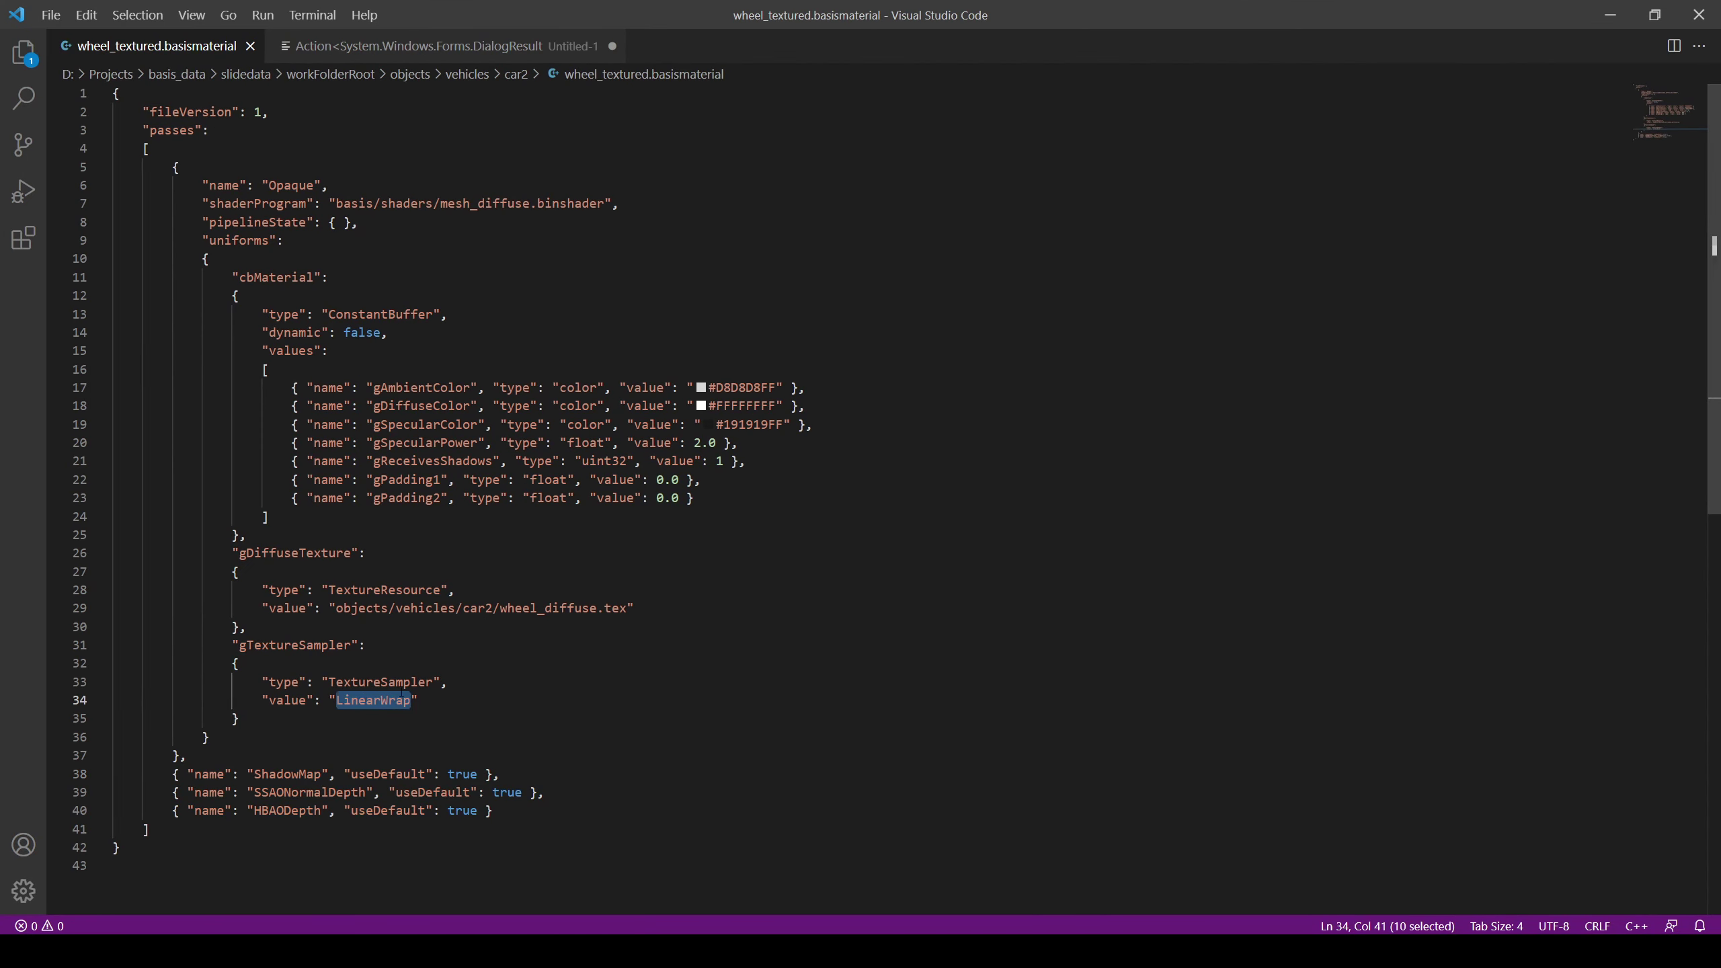
pyautogui.click(1612, 17)
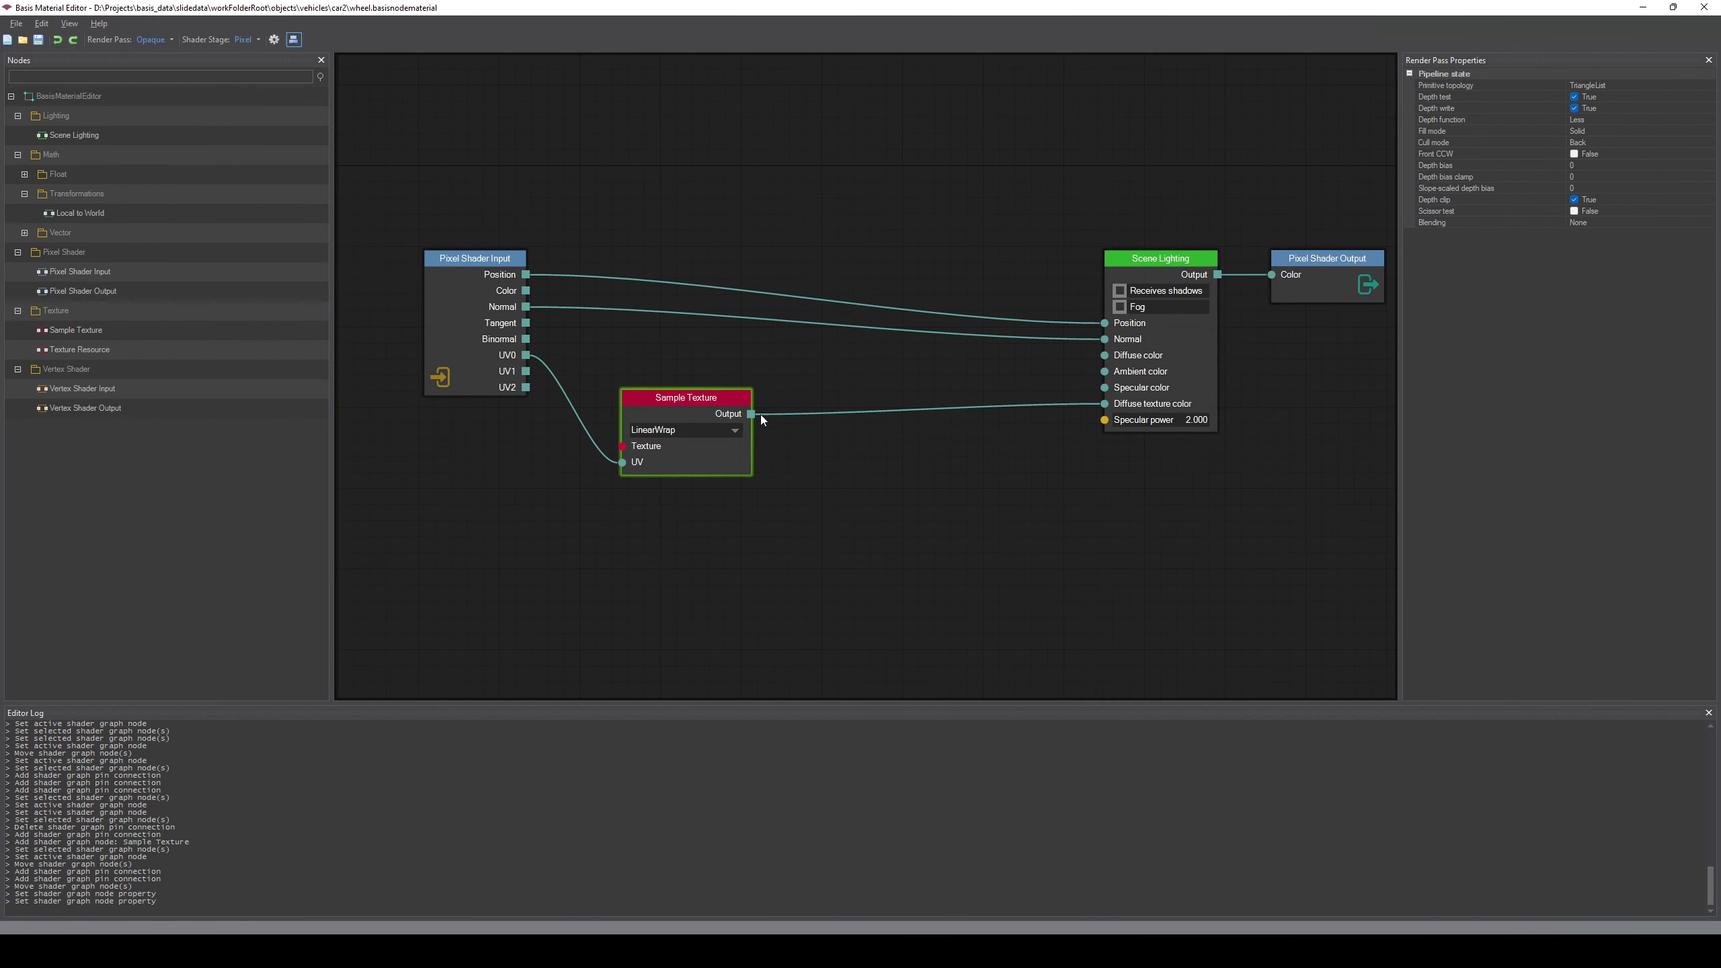
pyautogui.moveTo(686, 398); pyautogui.dragTo(732, 396)
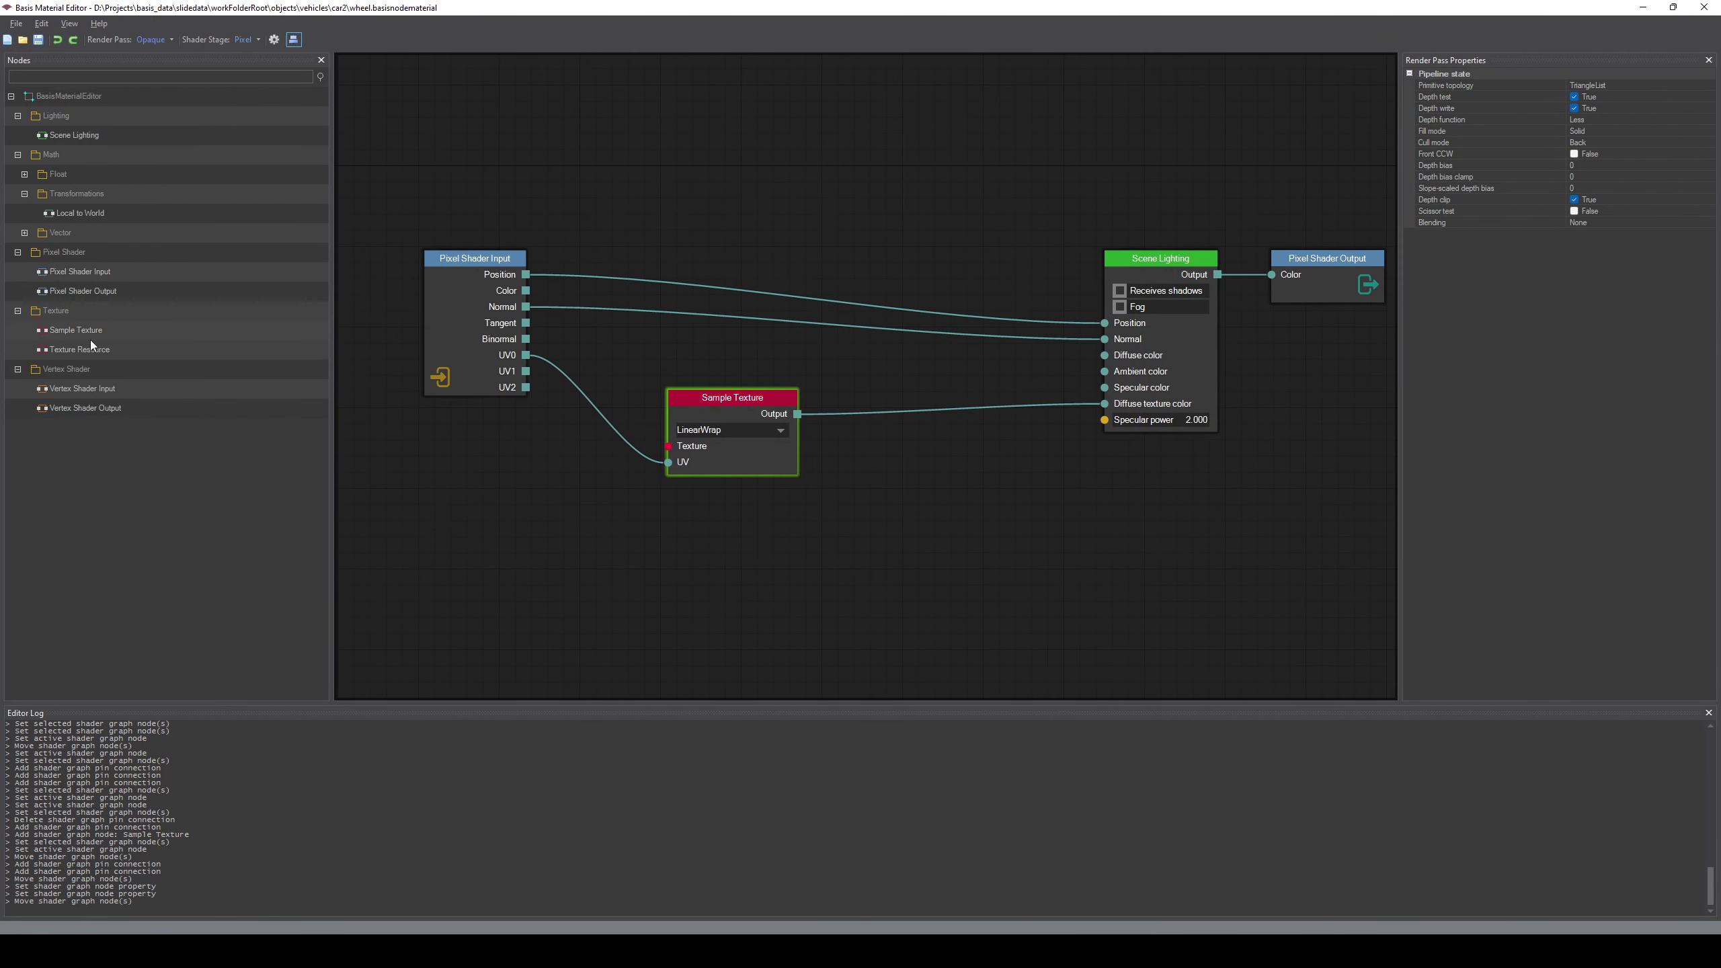
pyautogui.moveTo(75, 332); pyautogui.dragTo(472, 497)
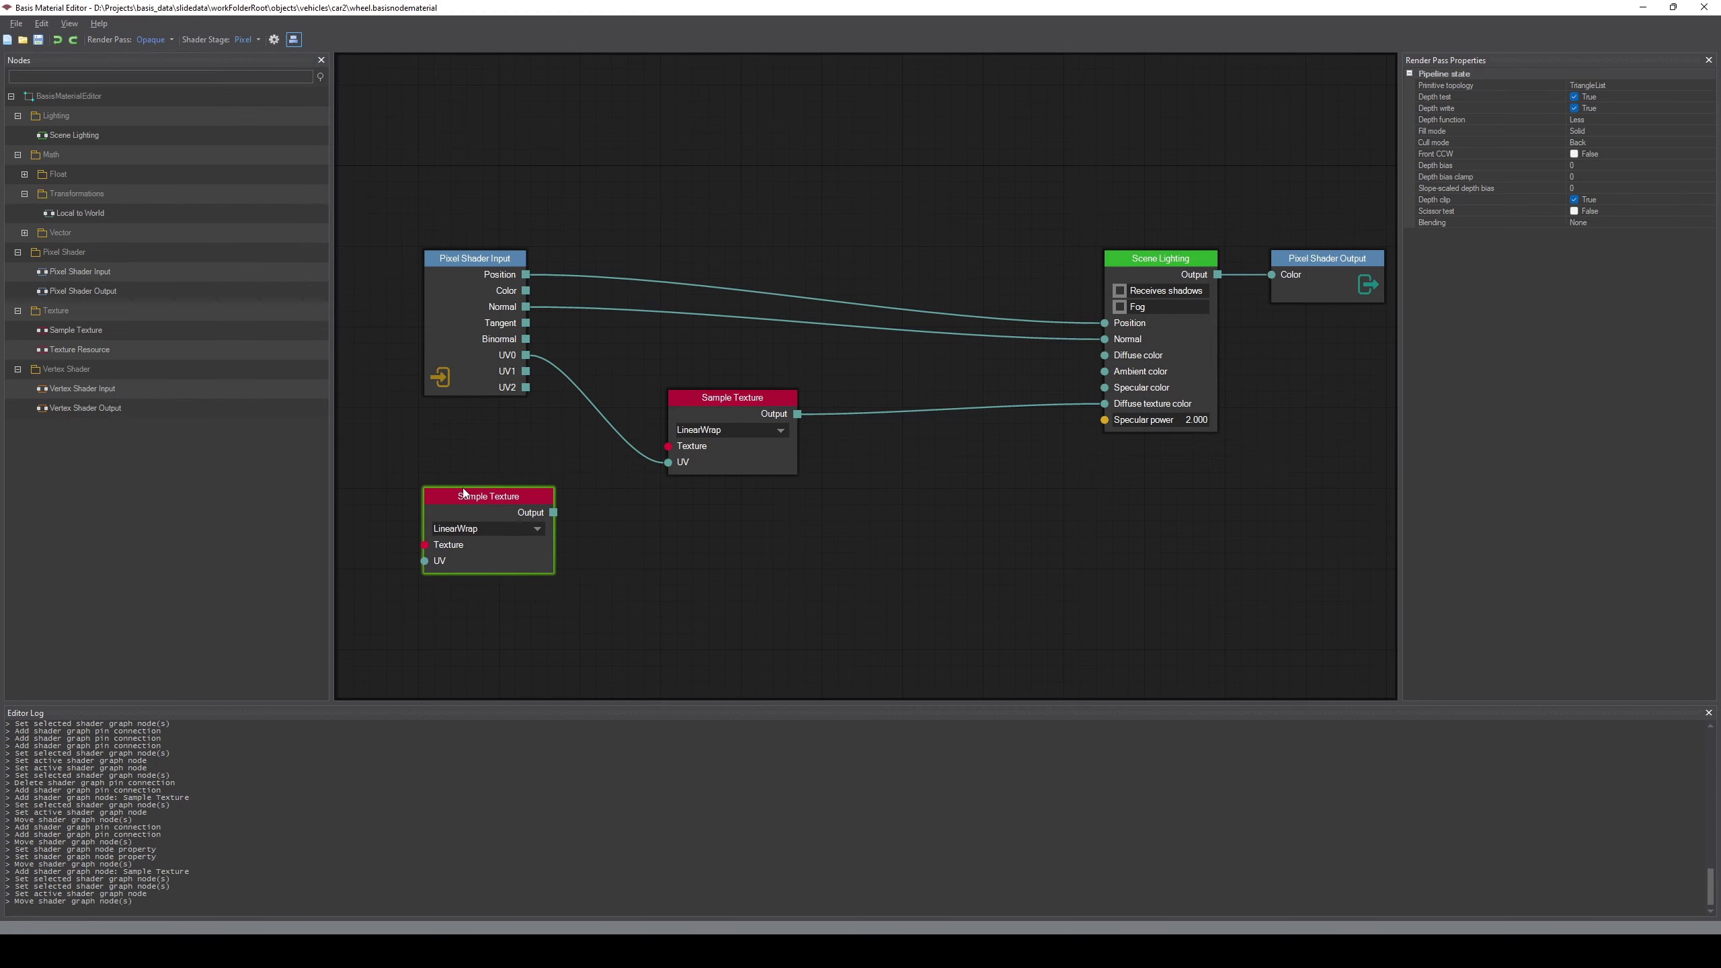
pyautogui.hotkey('ctrl', 'z')
pyautogui.hotkey('ctrl', 'z')
pyautogui.hotkey('ctrl', 'z')
pyautogui.hotkey('ctrl', 'z')
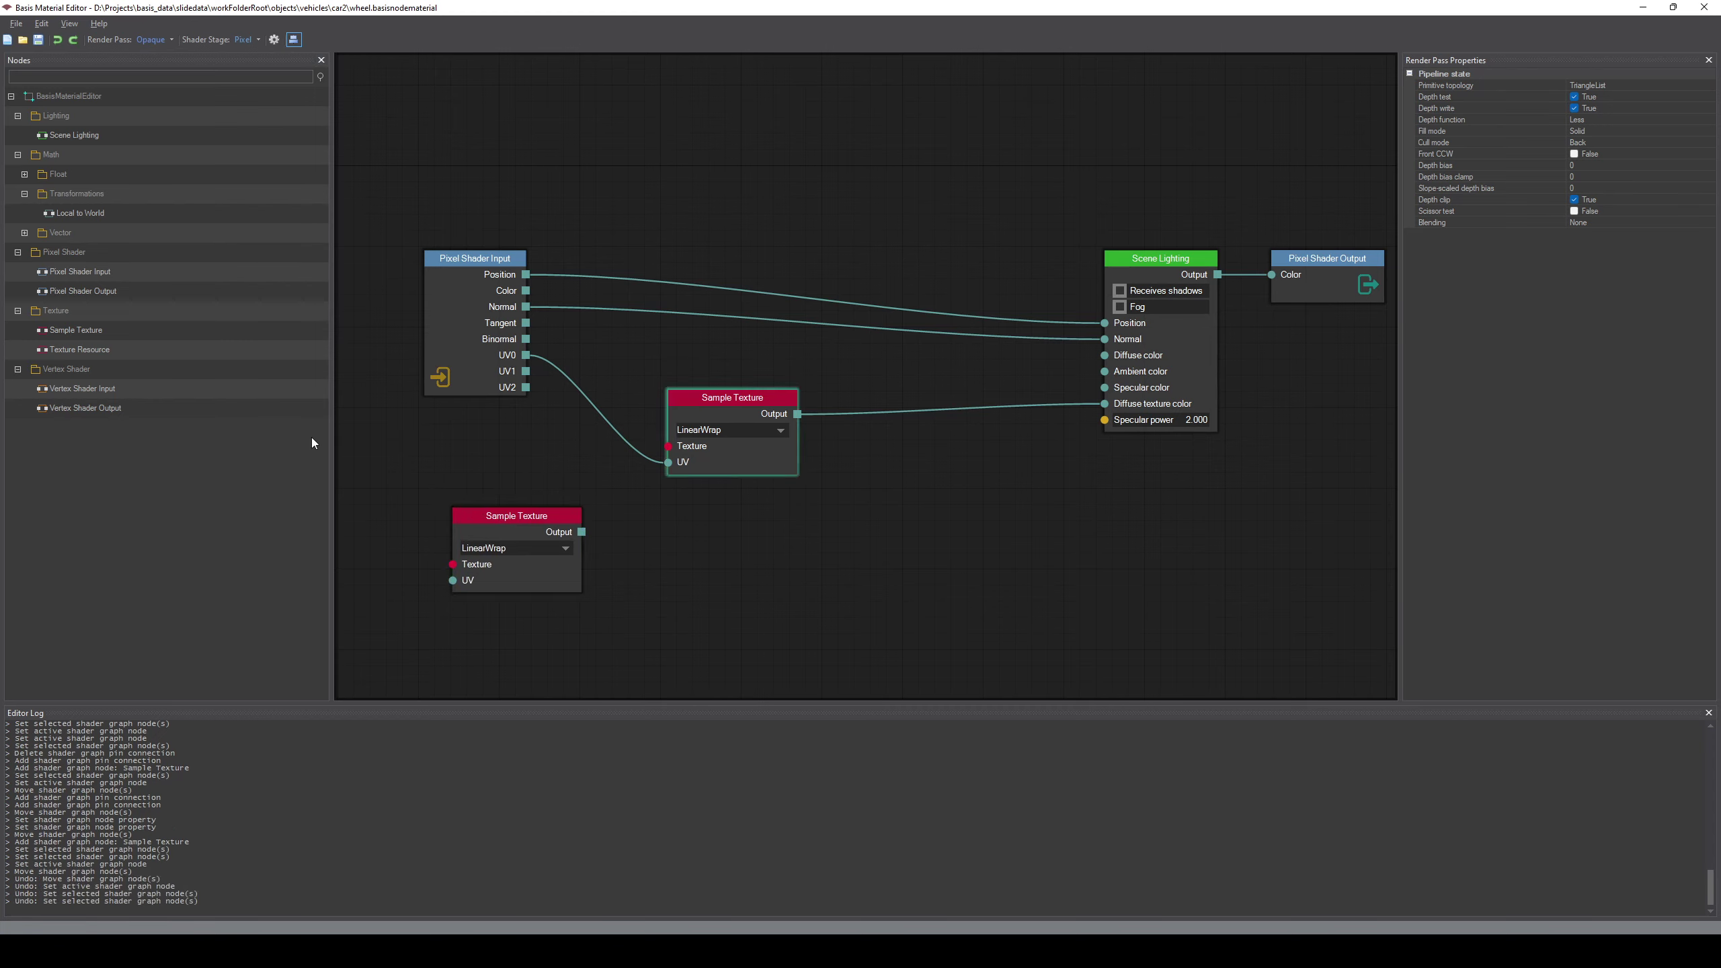
pyautogui.hotkey('ctrl', 'z')
# Add a Texture Resource node below the Pixel Shader Input and connect its Output to the Sample Texture node's Texture input
pyautogui.moveTo(72, 346); pyautogui.dragTo(486, 414)
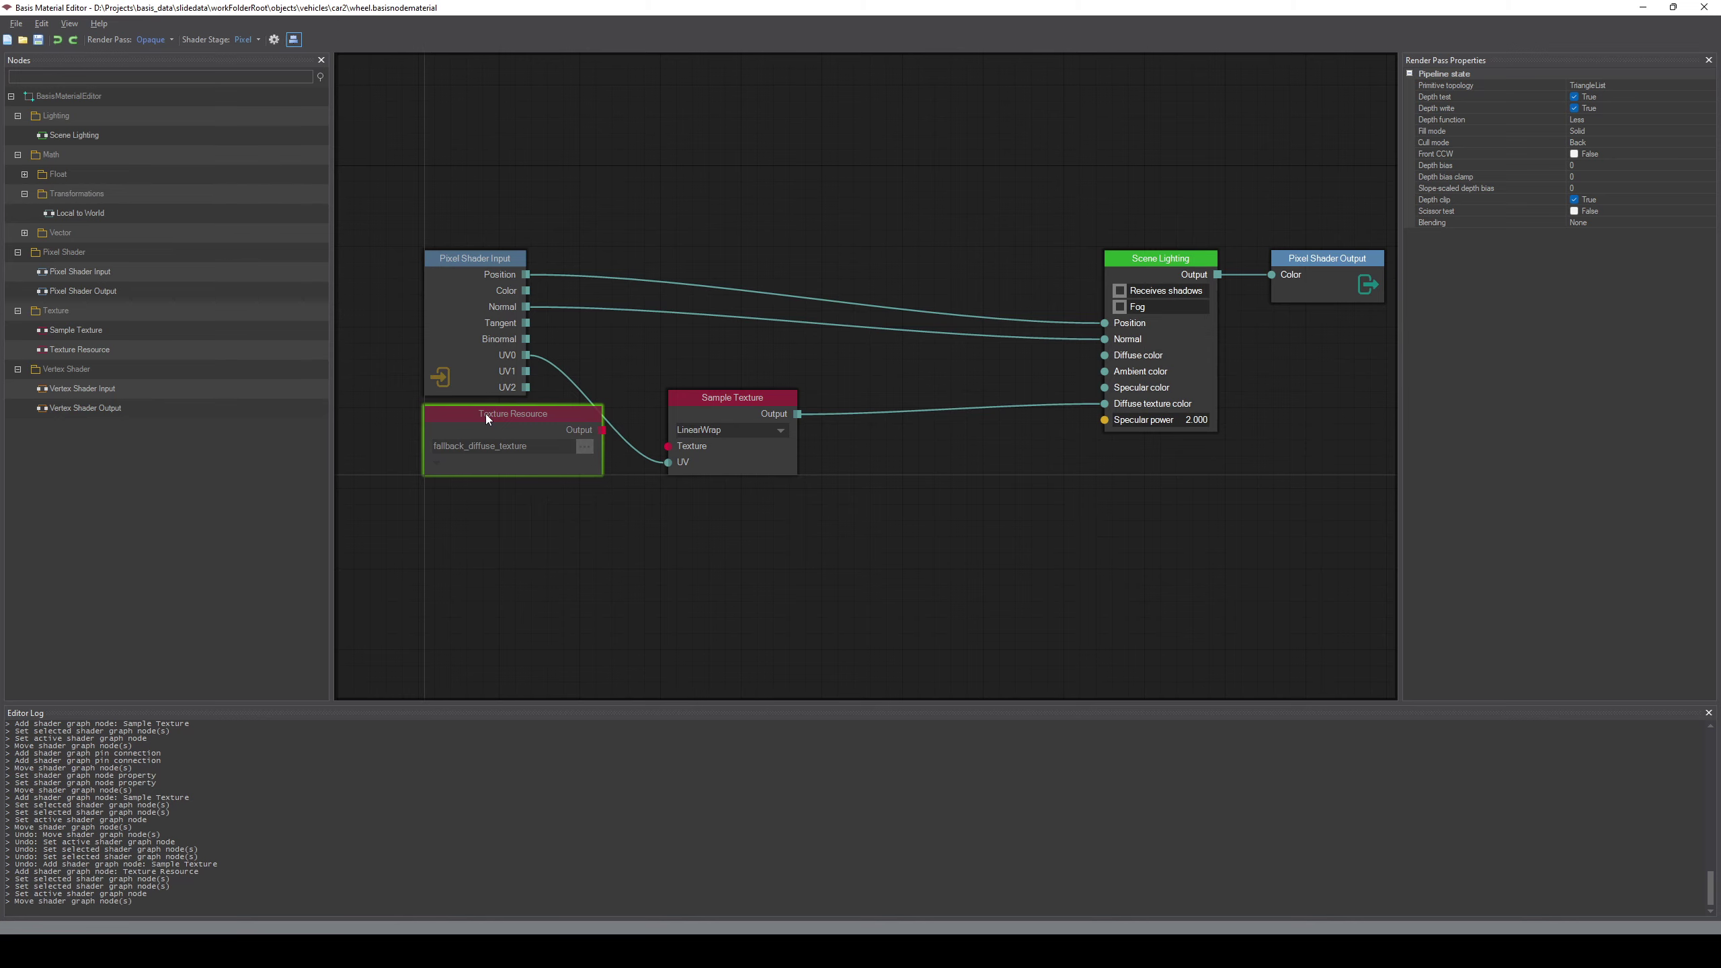
pyautogui.moveTo(725, 404); pyautogui.dragTo(762, 439)
pyautogui.moveTo(510, 413); pyautogui.dragTo(509, 427)
pyautogui.moveTo(700, 482); pyautogui.dragTo(704, 478)
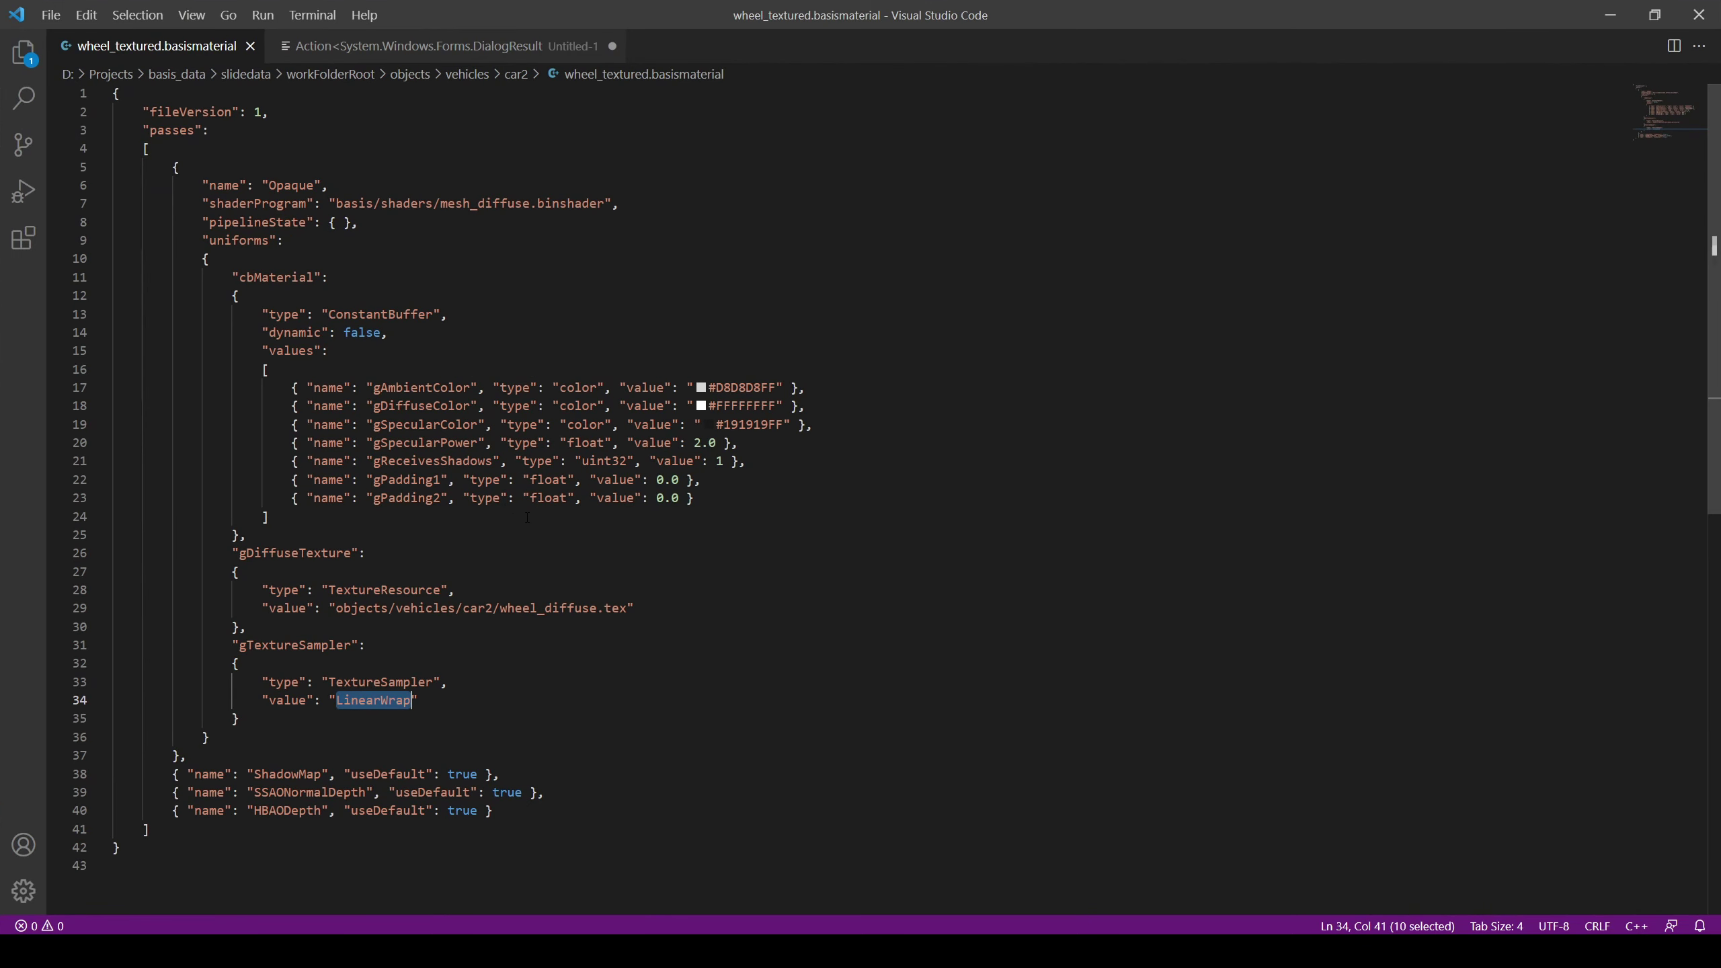
# Copy wheel_diffuse from wheel_textured.basismaterial in Visual Studio Code and use it to set the Texture Resource to objects/vehicles/car2/wheel_diffuse.tex in Basis Material Editor
pyautogui.doubleClick(548, 608)
pyautogui.hotkey('ctrl', 'c')
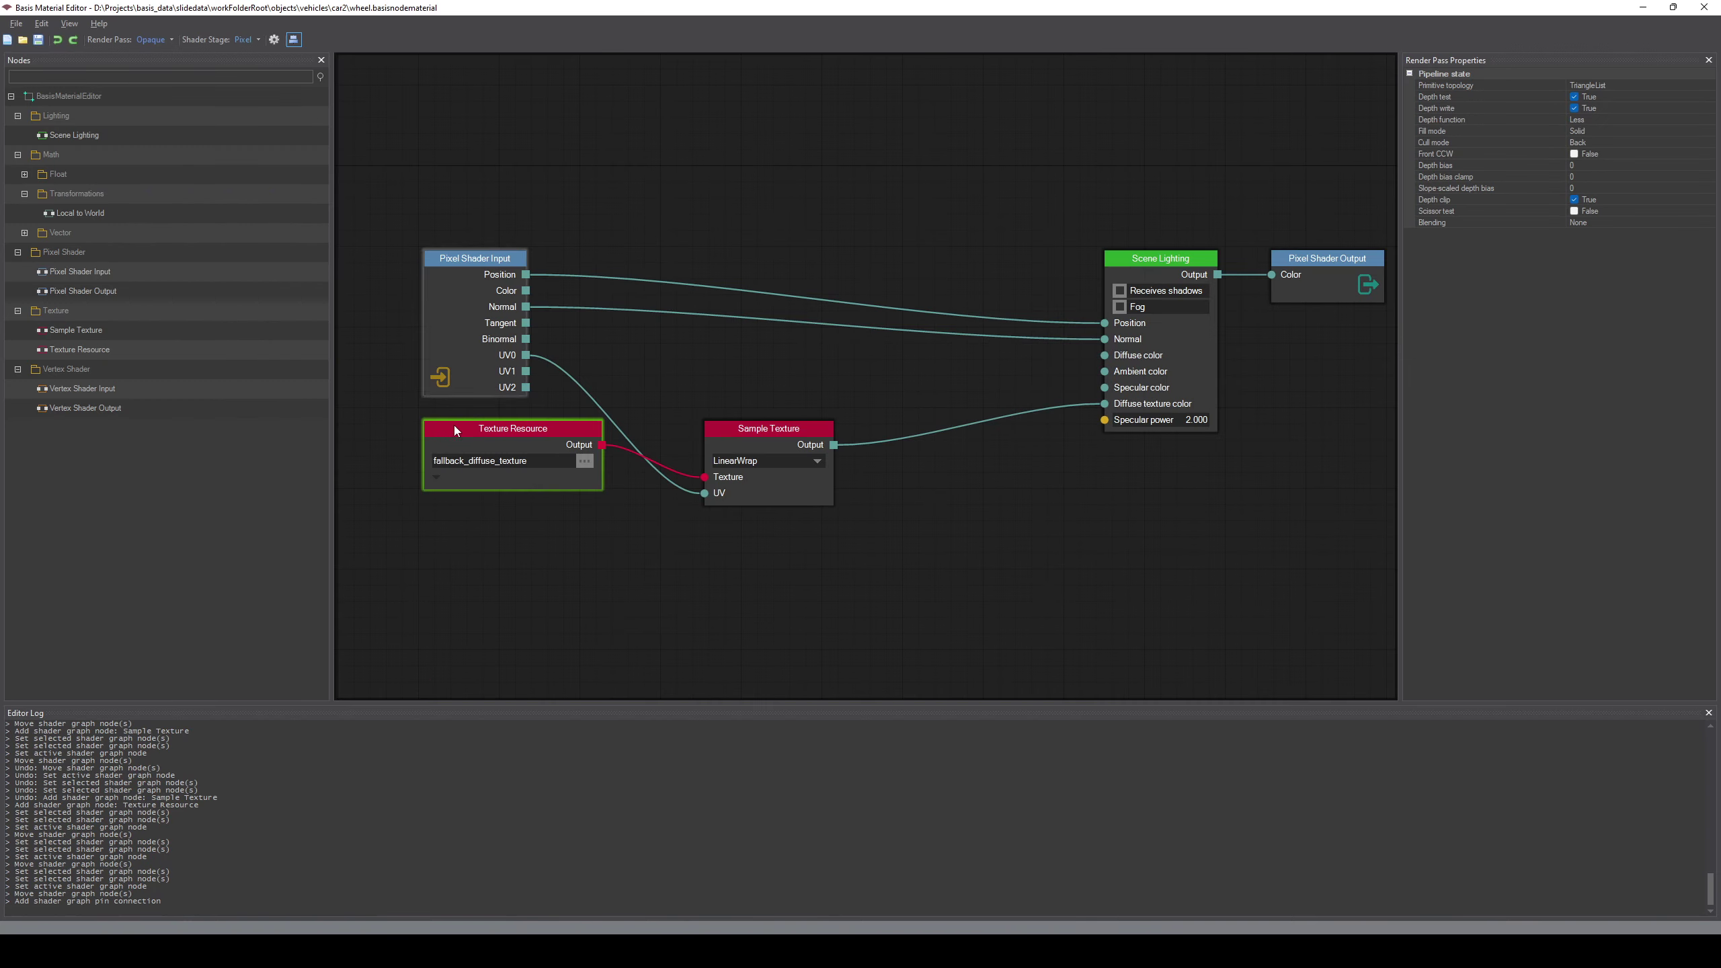
pyautogui.click(548, 460)
pyautogui.hotkey('ctrl', 'v')
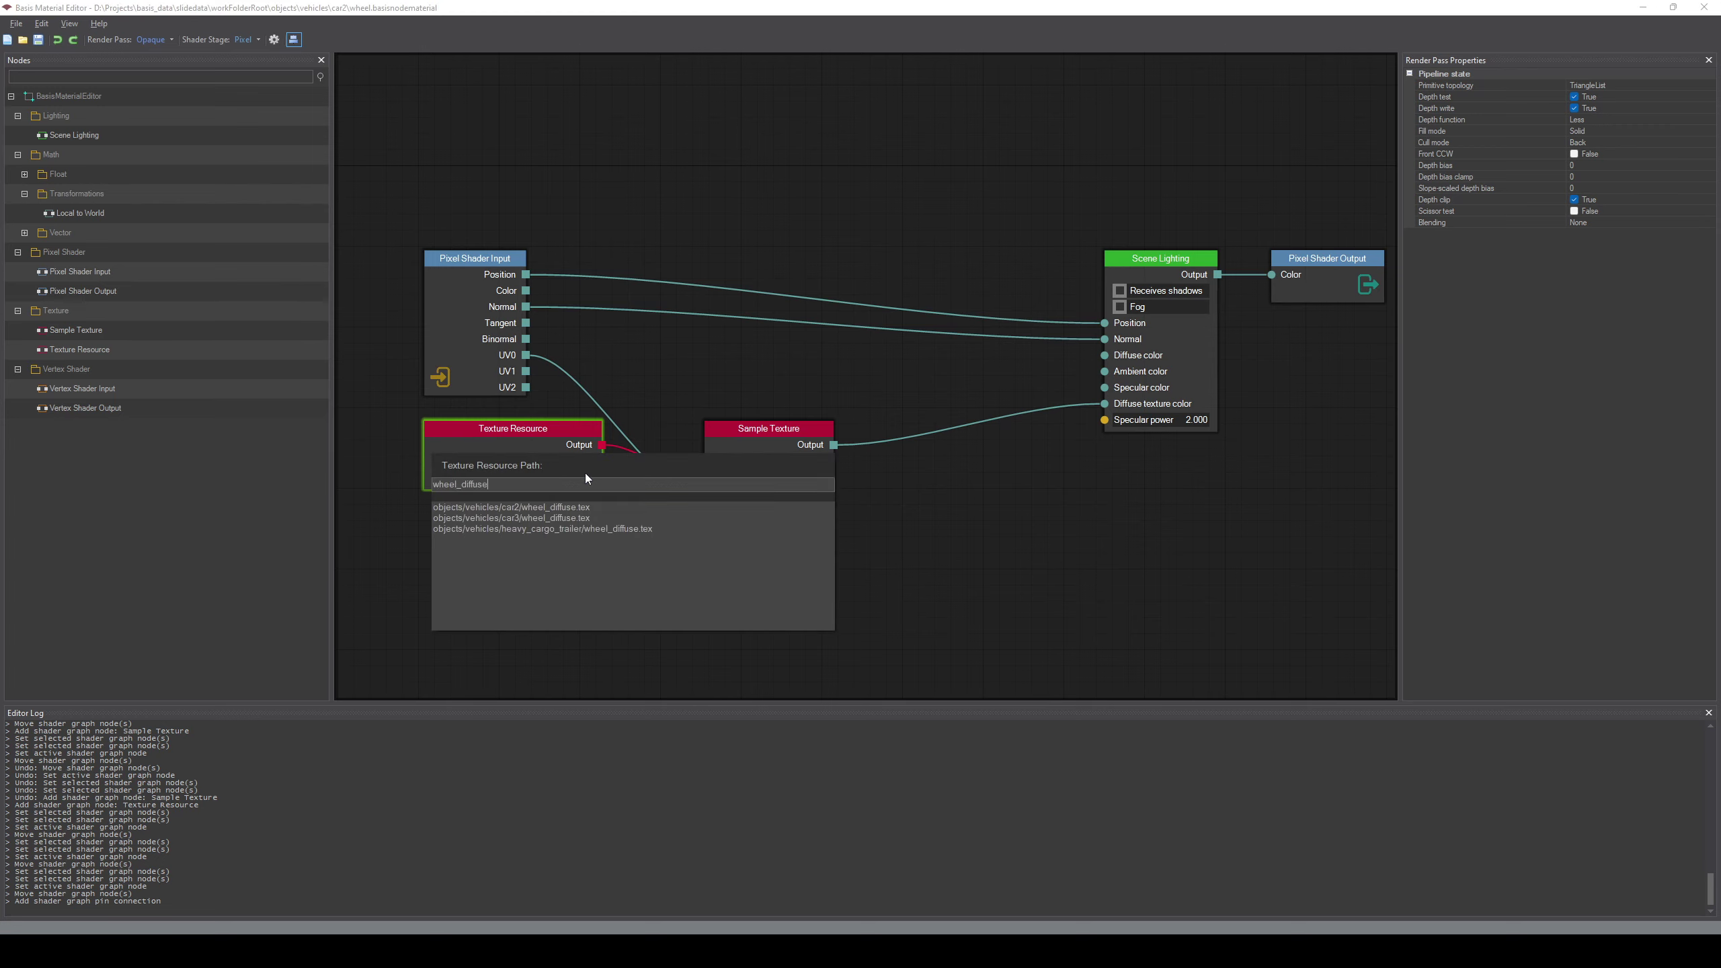
pyautogui.click(517, 518)
pyautogui.doubleClick(533, 509)
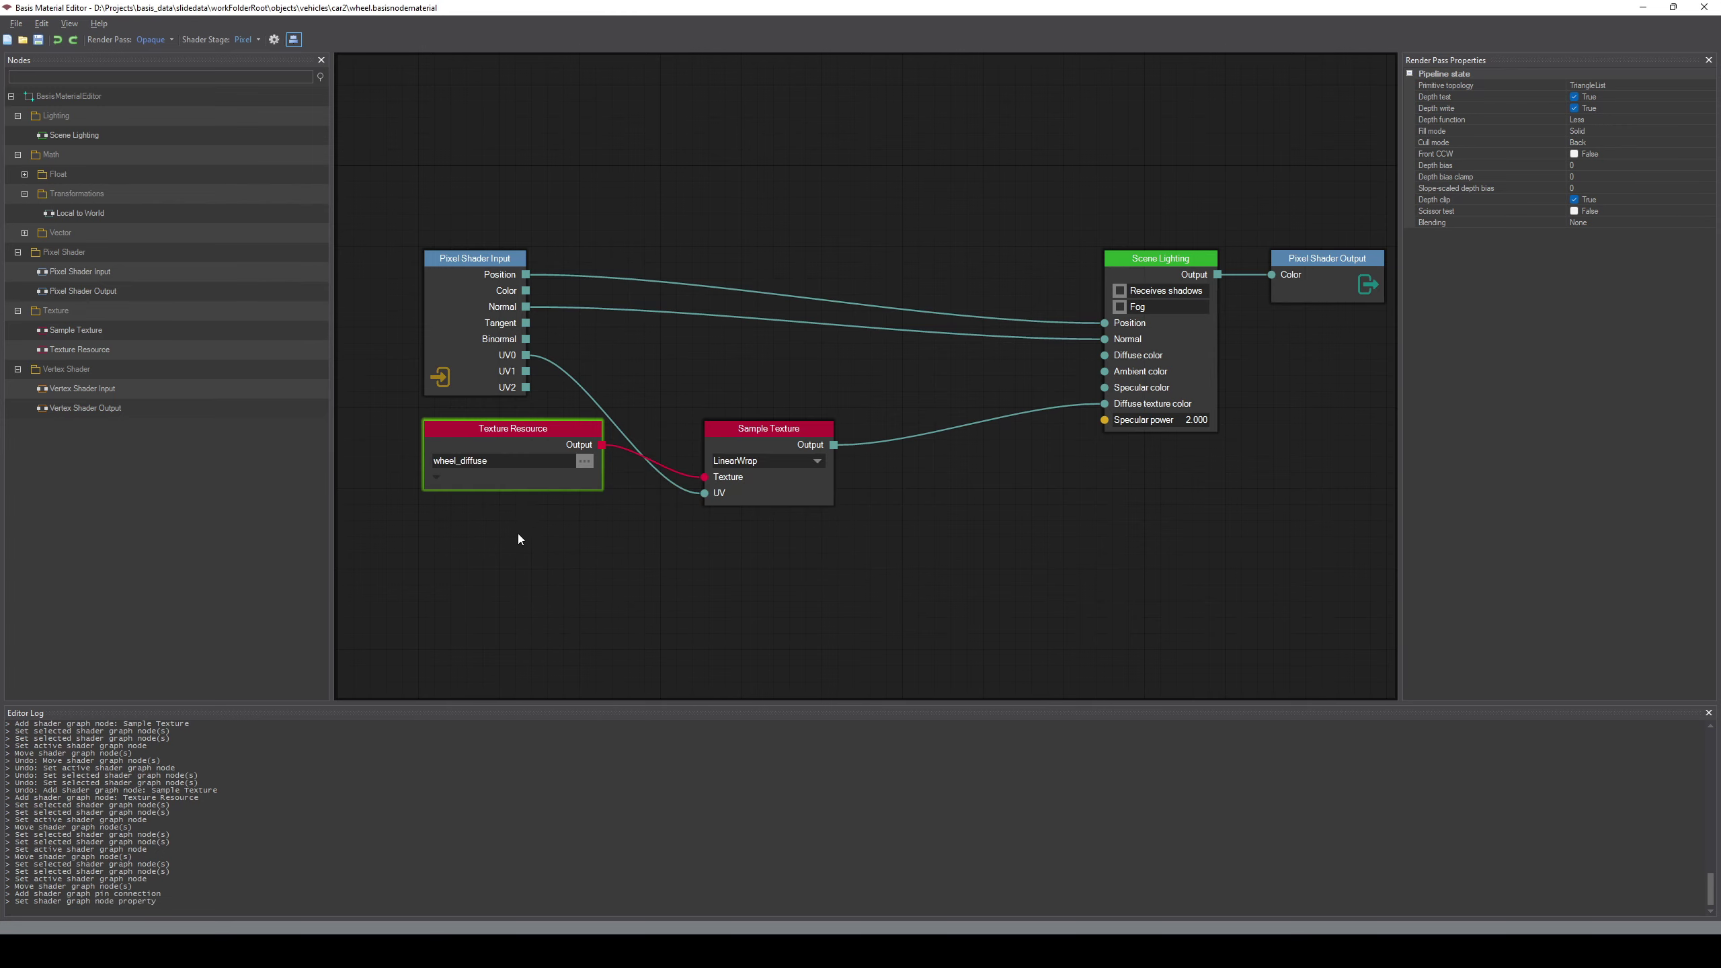
# Expand the Texture Resource node's preview and examine the wheel_diffuse texture up close
pyautogui.click(436, 478)
pyautogui.scroll(3, 620, 539)
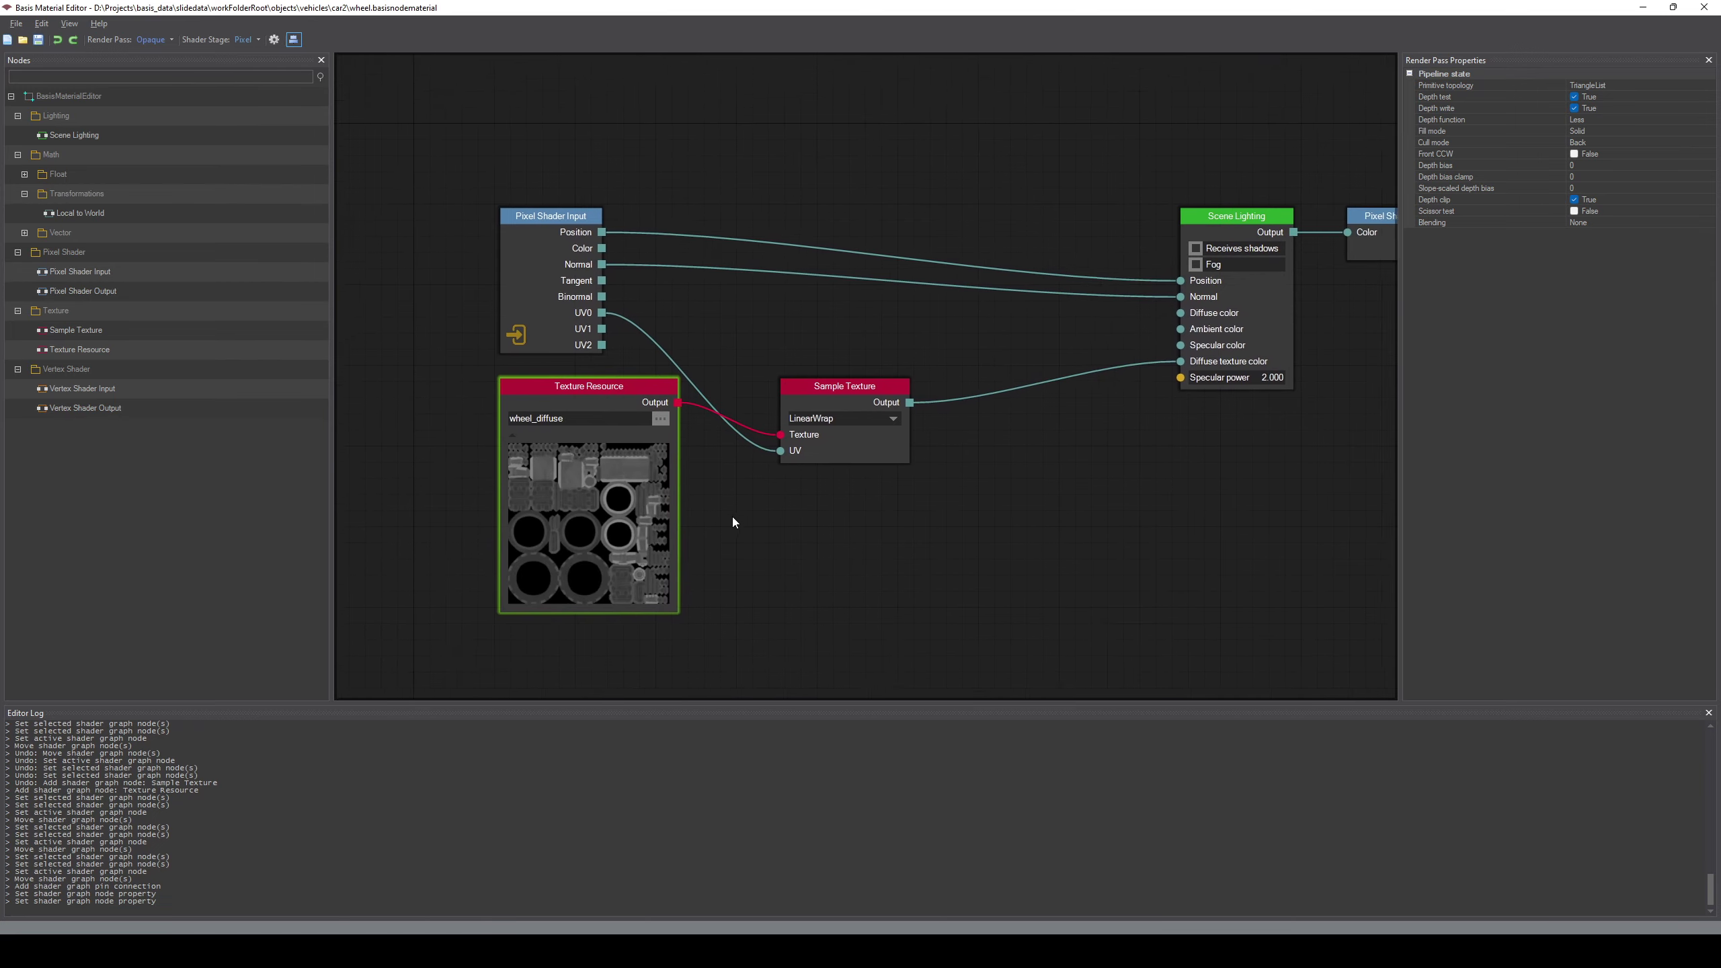
pyautogui.scroll(4, 636, 540)
pyautogui.moveTo(637, 555); pyautogui.dragTo(977, 301, button='middle')
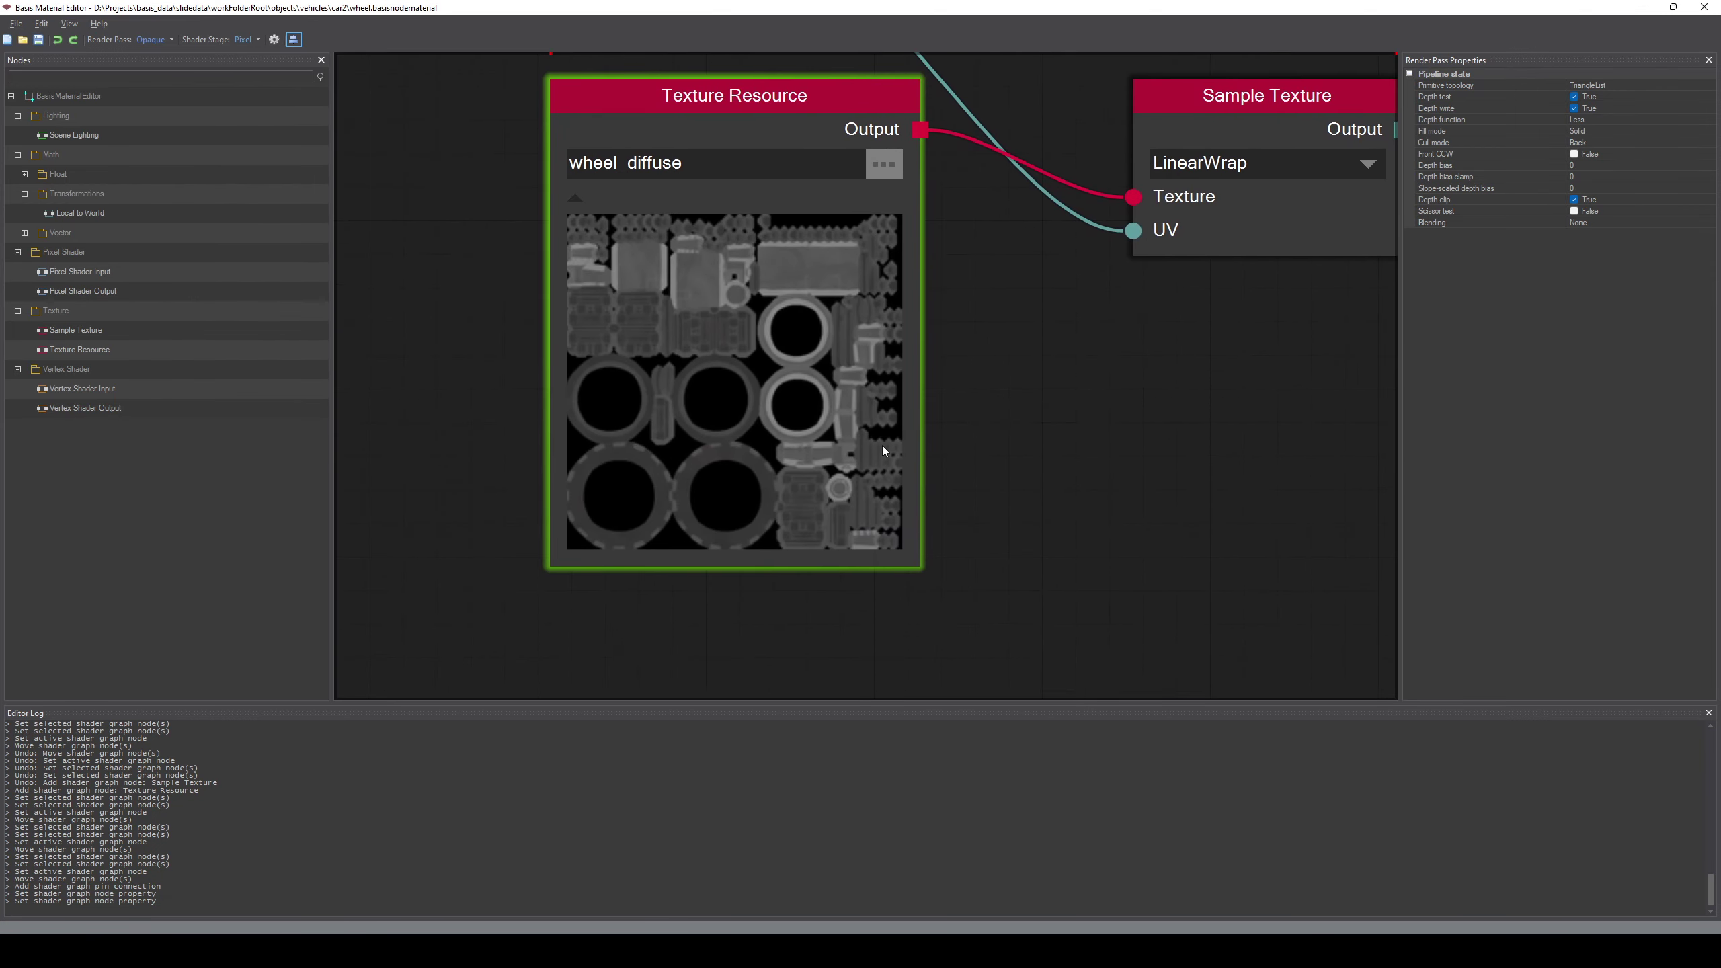
pyautogui.moveTo(972, 392); pyautogui.dragTo(918, 430, button='middle')
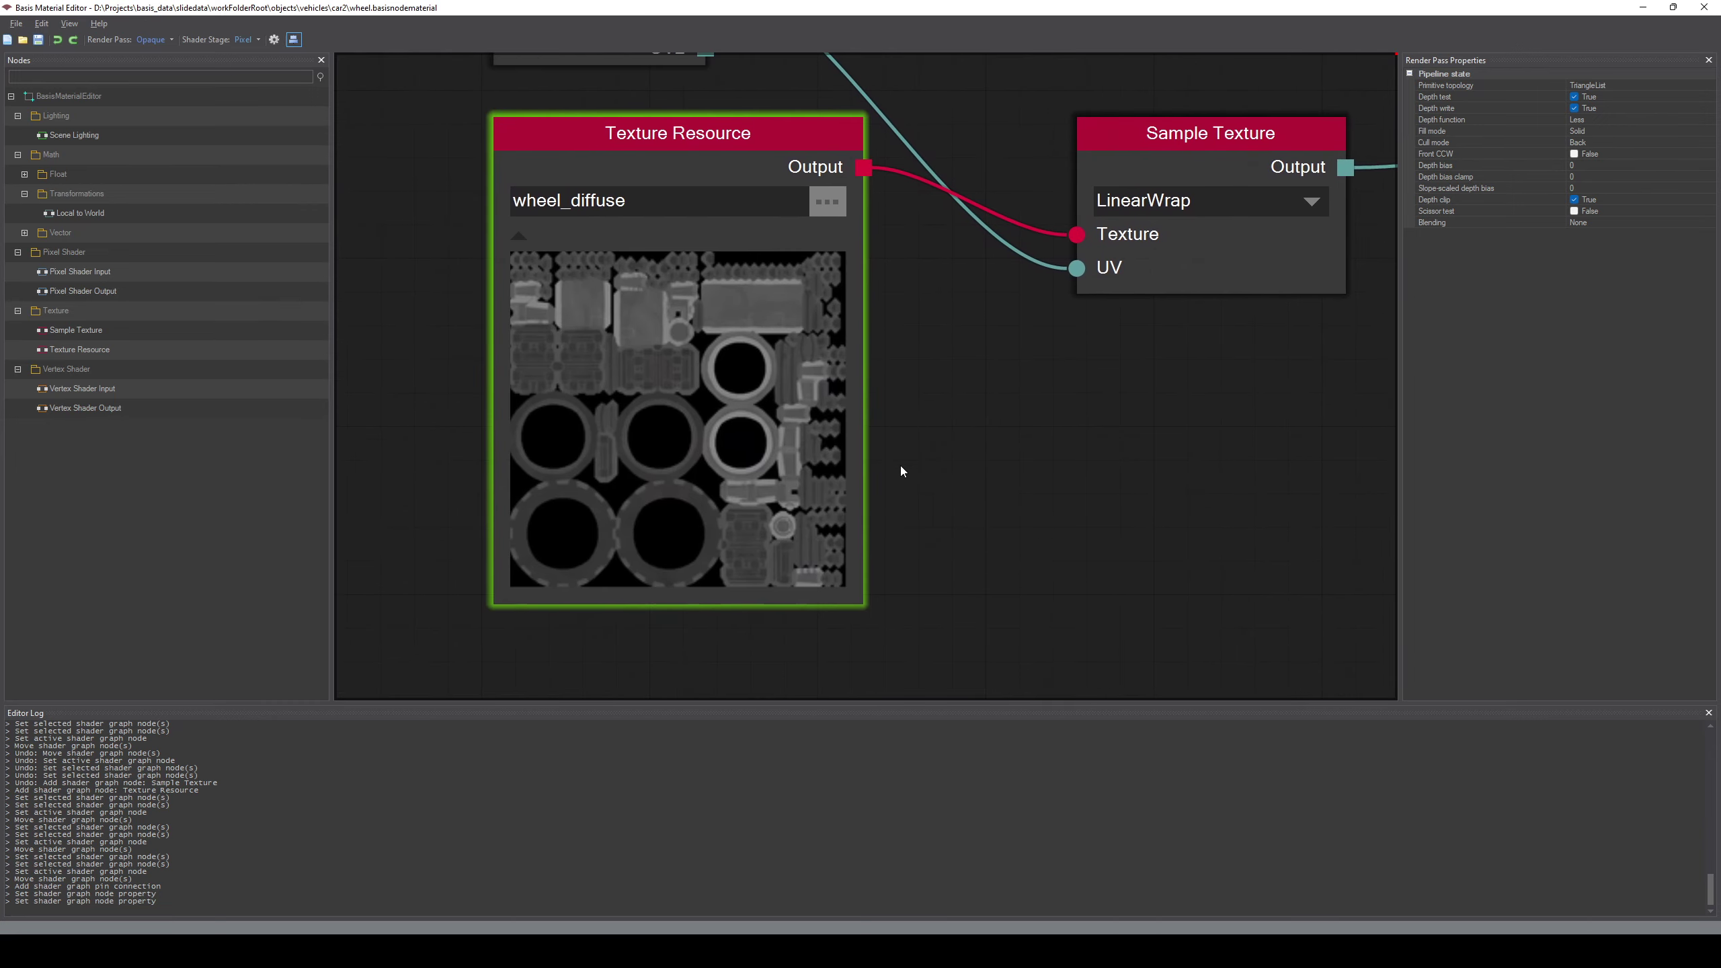
pyautogui.scroll(-2, 894, 468)
pyautogui.scroll(-4, 889, 471)
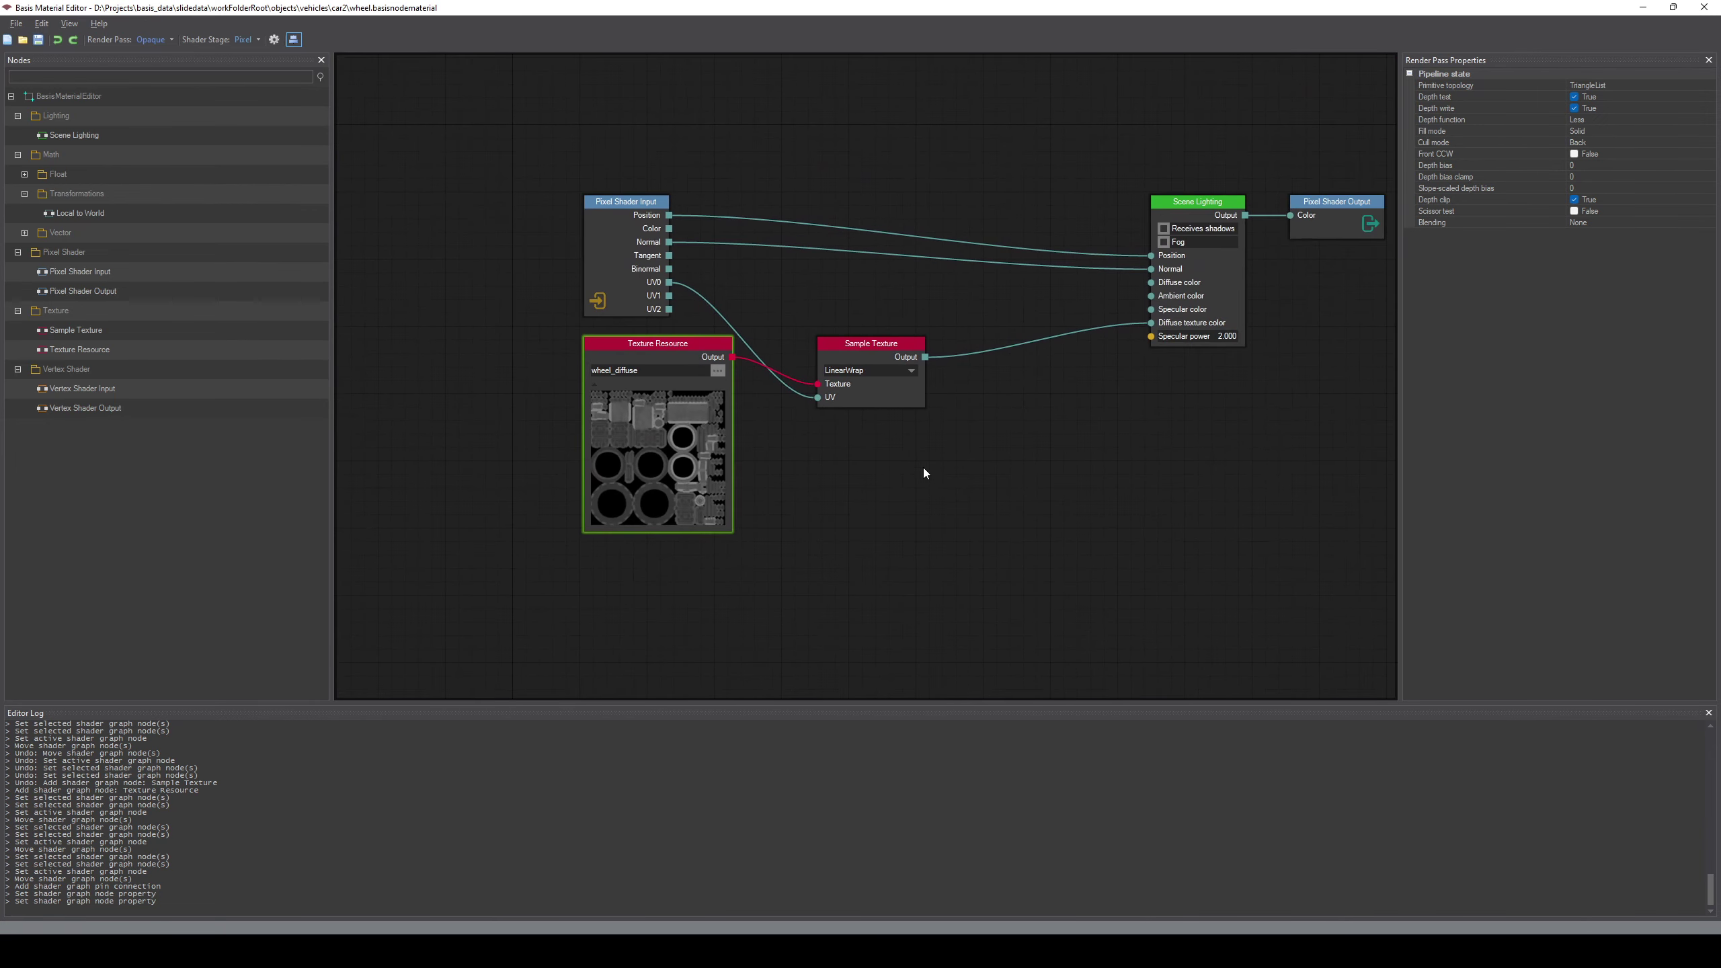
pyautogui.moveTo(923, 468); pyautogui.dragTo(794, 492, button='middle')
pyautogui.moveTo(668, 470); pyautogui.dragTo(732, 534, button='middle')
pyautogui.click(732, 533)
pyautogui.moveTo(864, 513); pyautogui.dragTo(861, 537, button='middle')
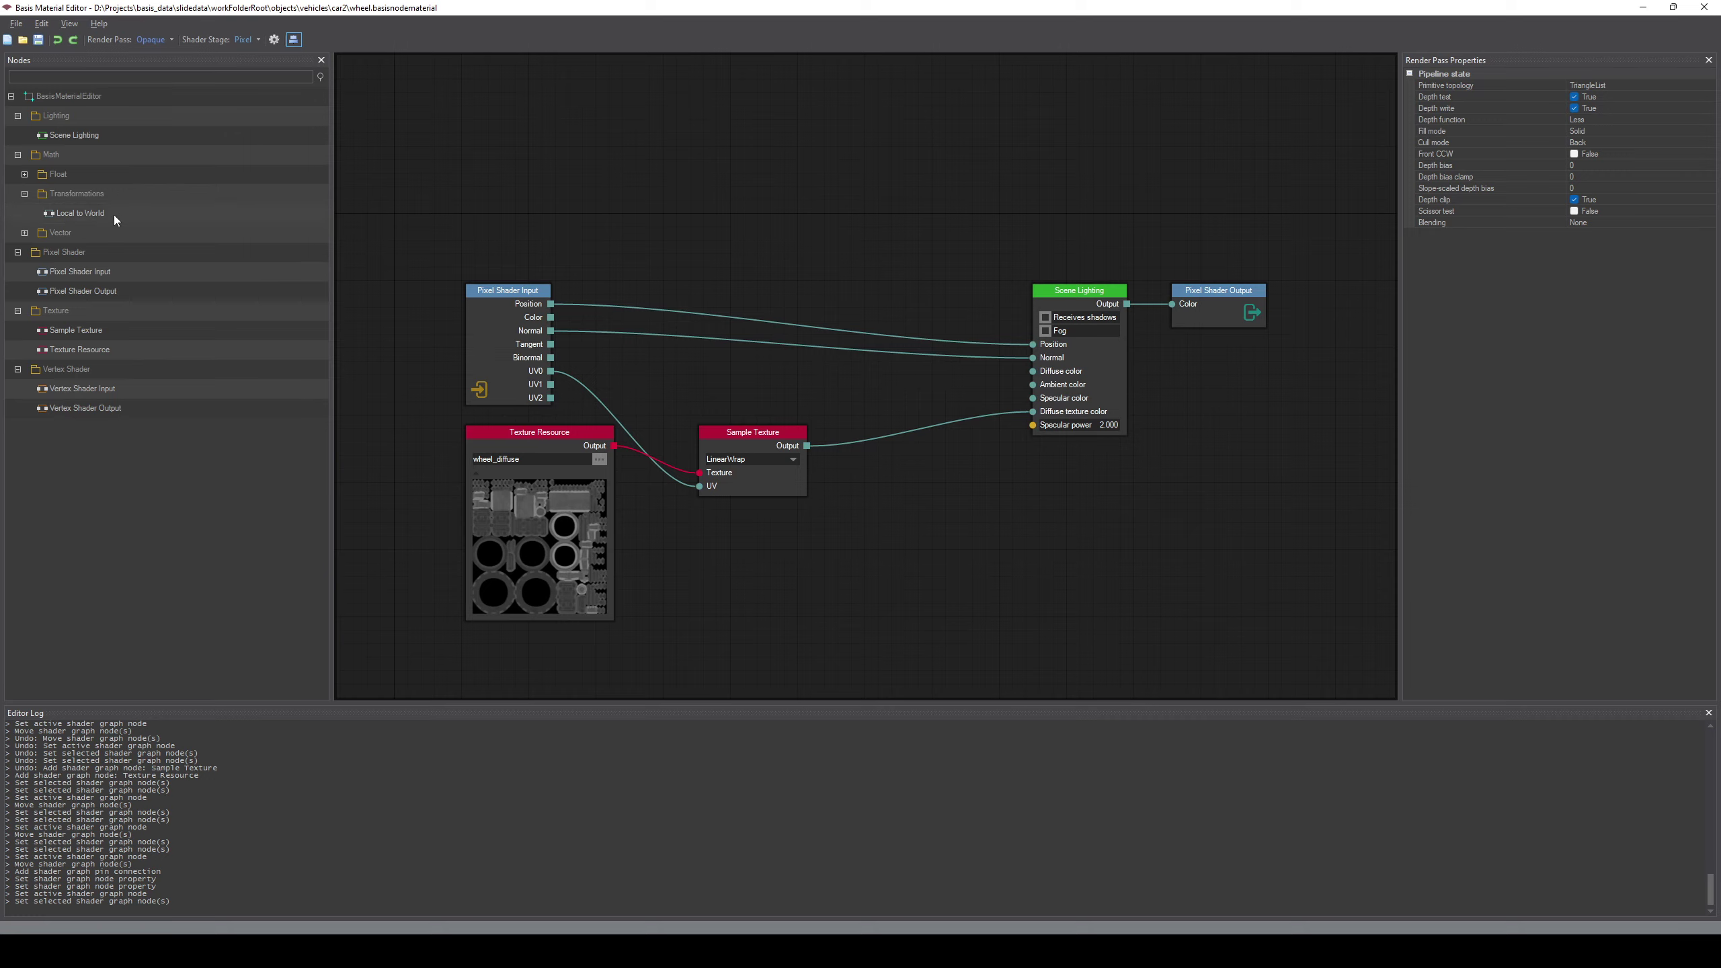
# Add a Vector node of type Vec4 and place it above the Pixel Shader Input node
pyautogui.click(24, 175)
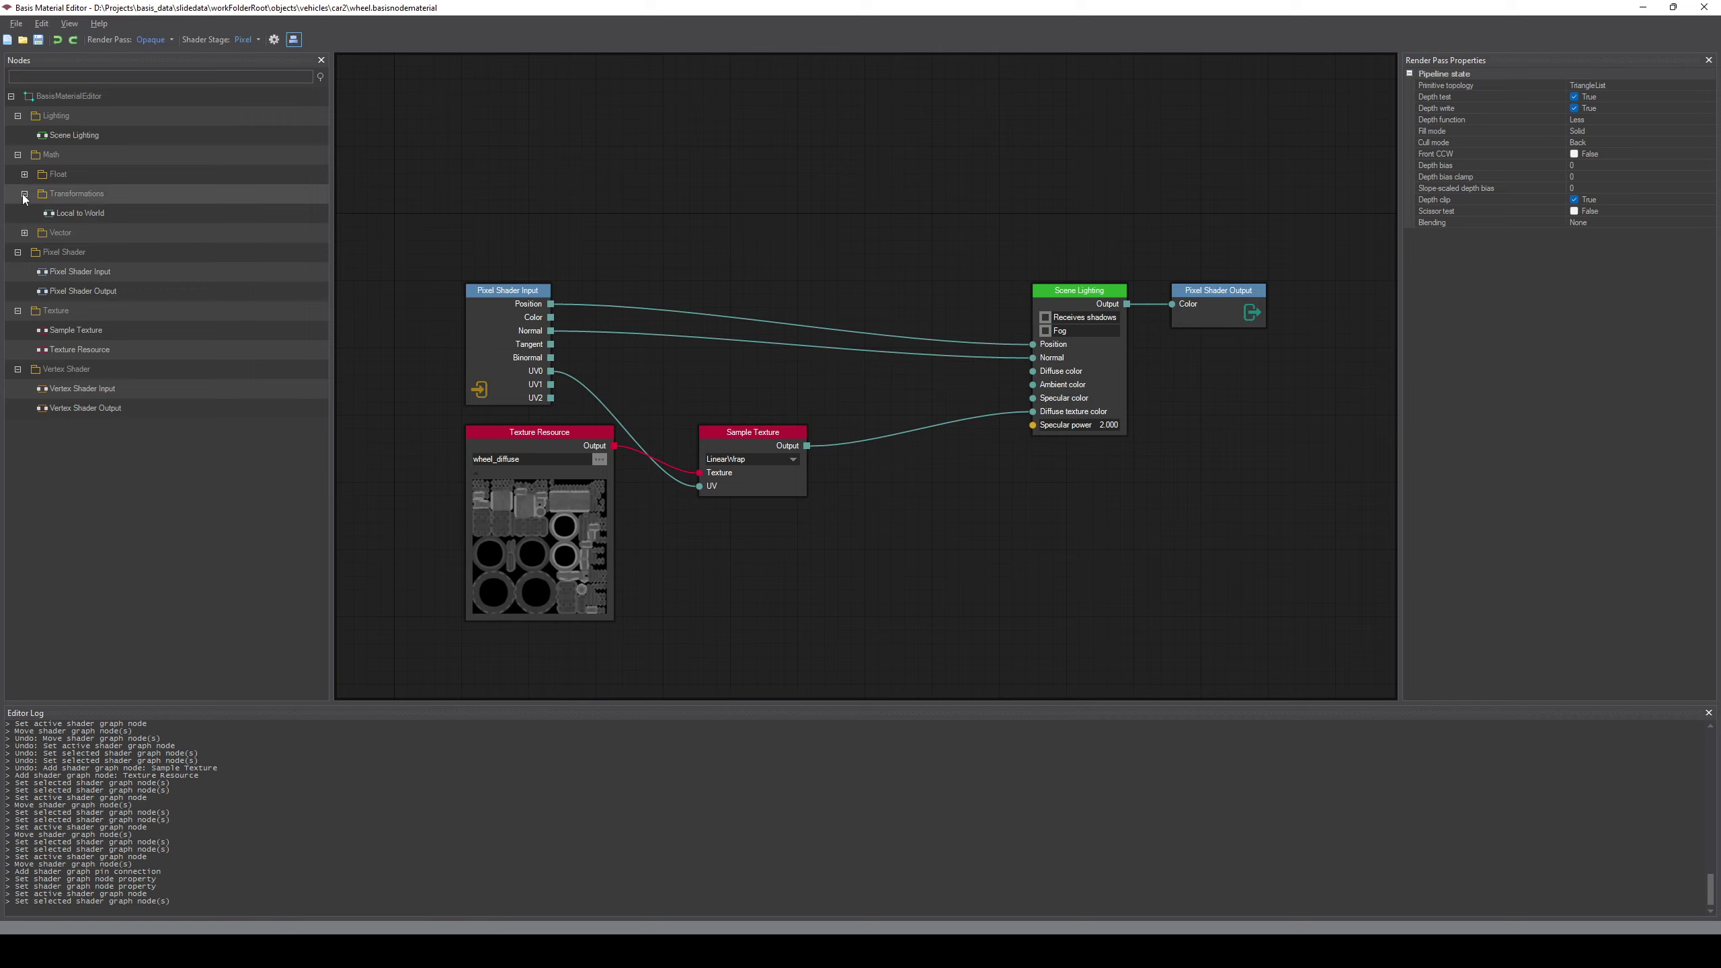
pyautogui.click(23, 234)
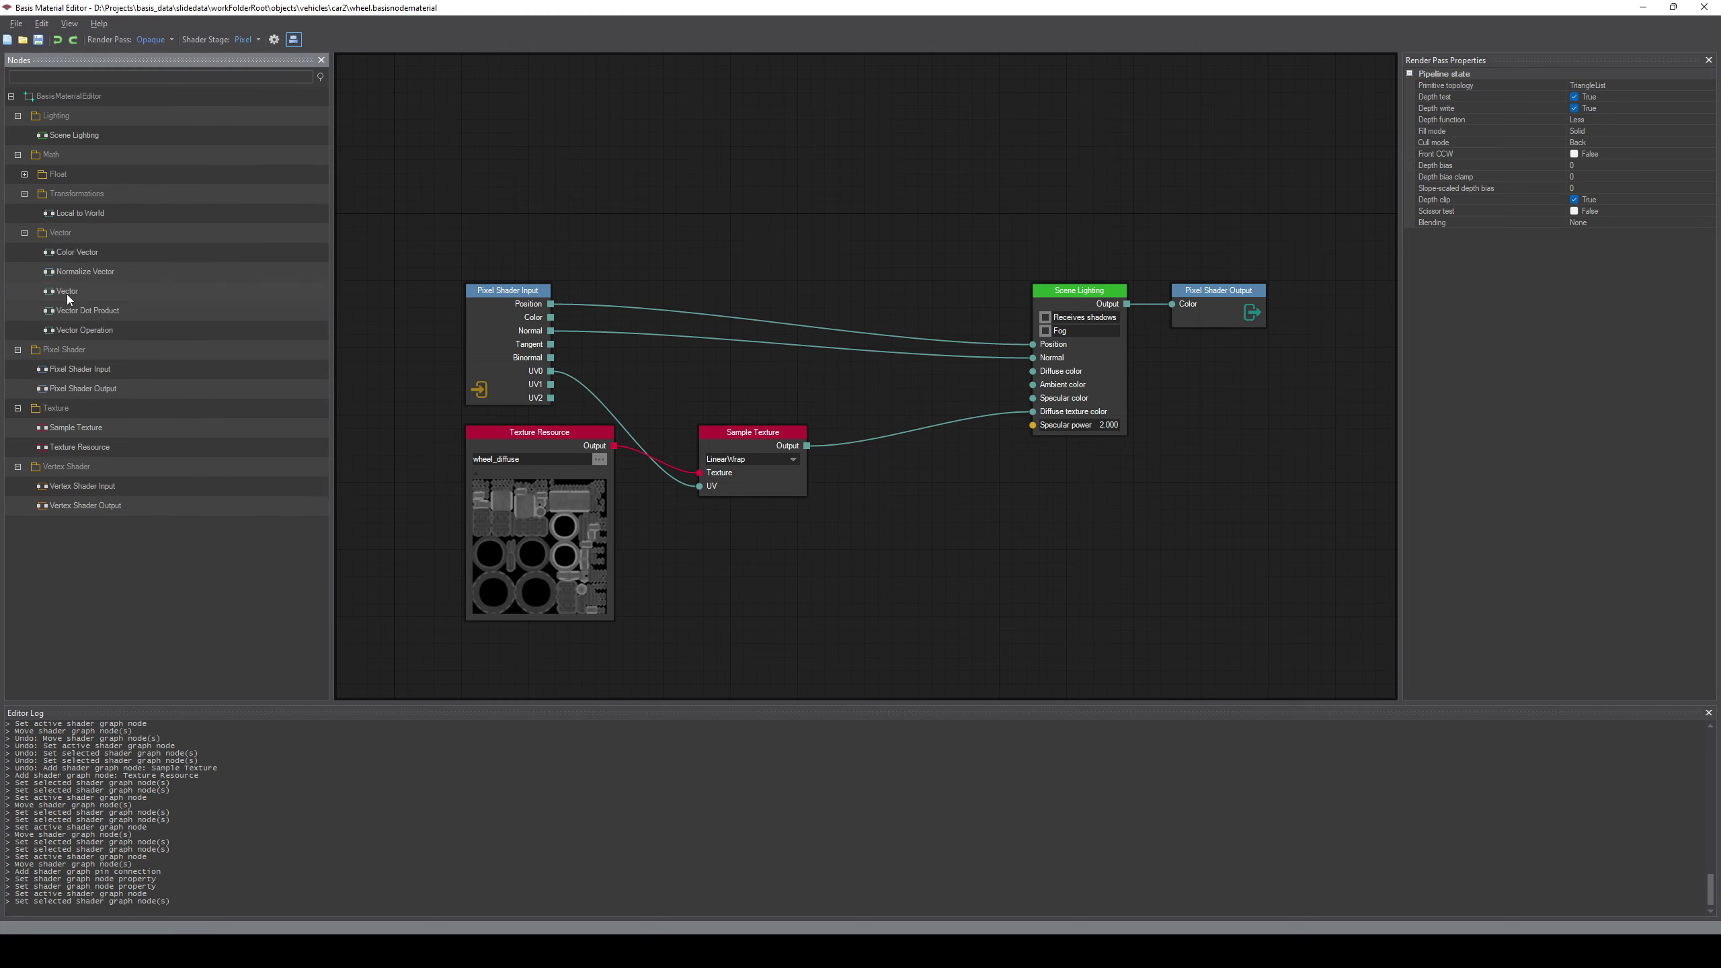
pyautogui.moveTo(68, 294); pyautogui.dragTo(767, 208)
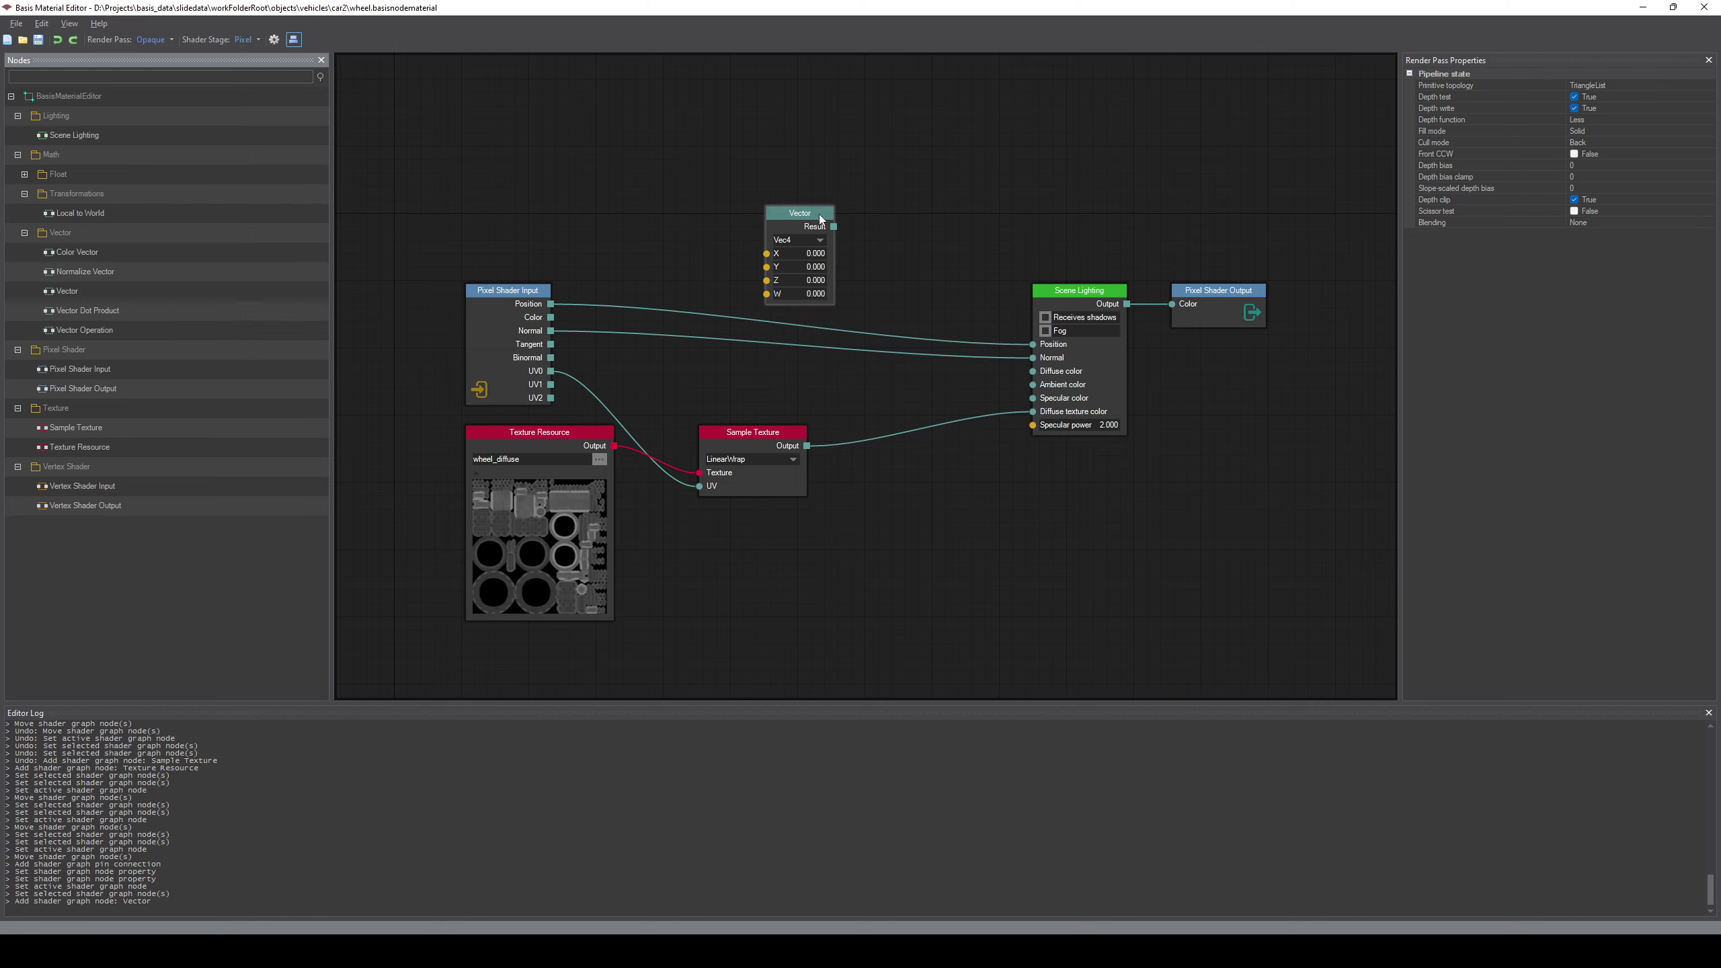
pyautogui.click(811, 240)
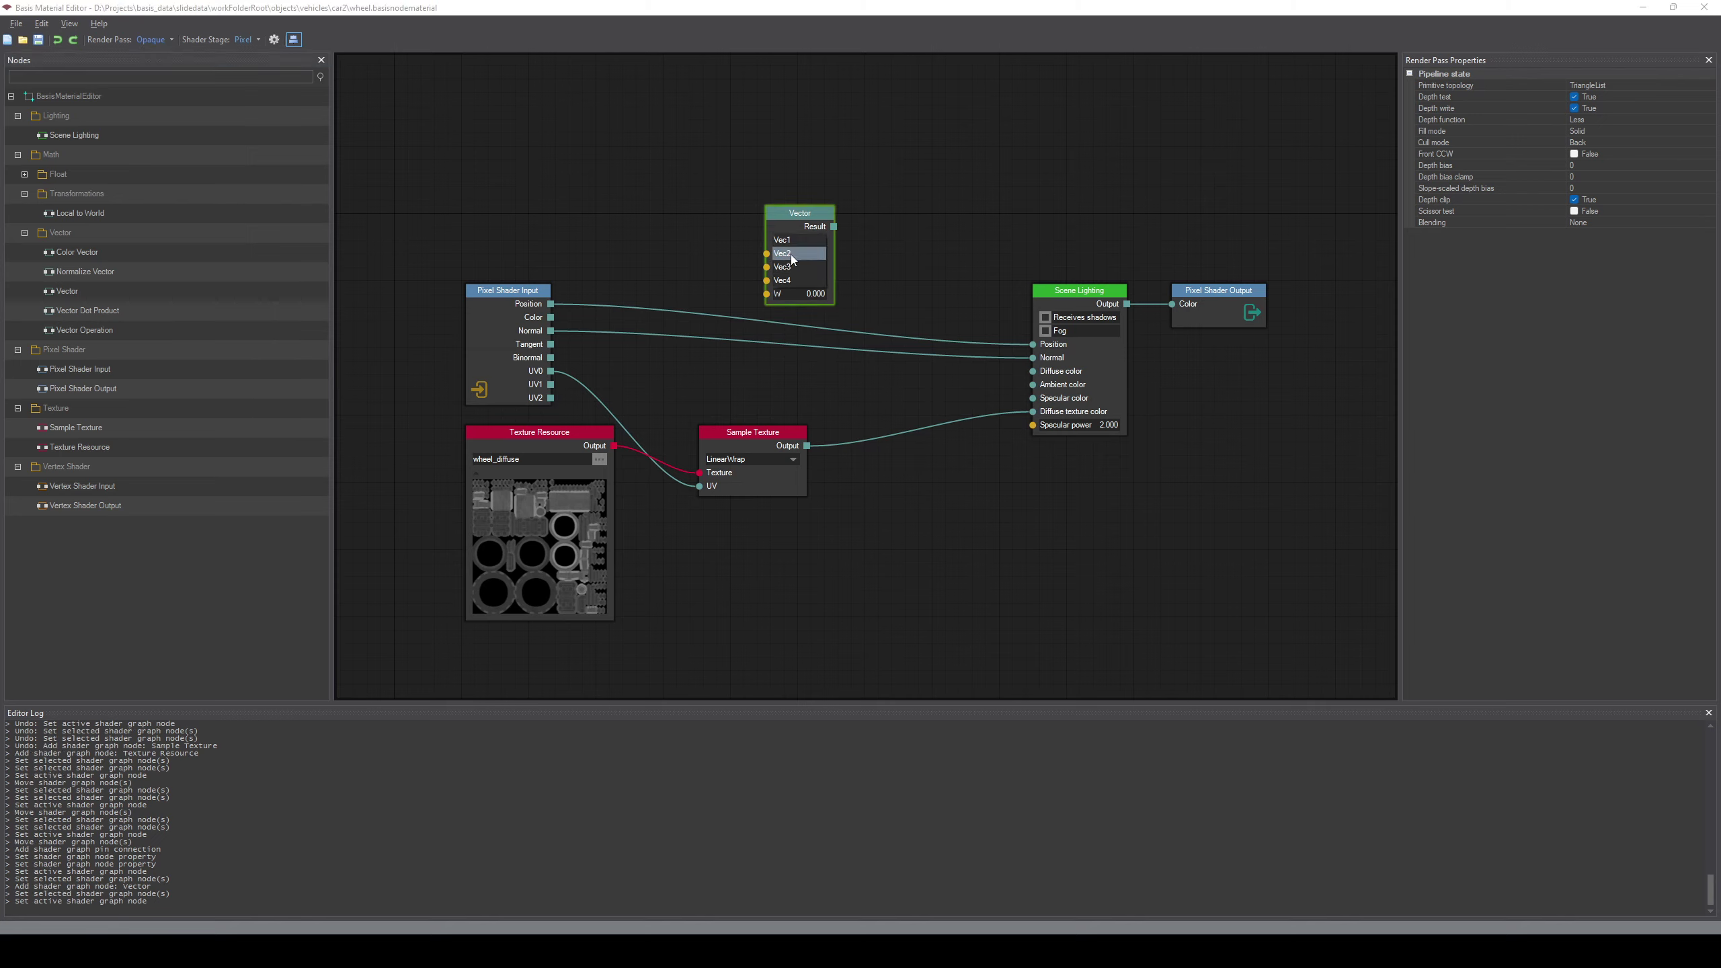
pyautogui.click(794, 281)
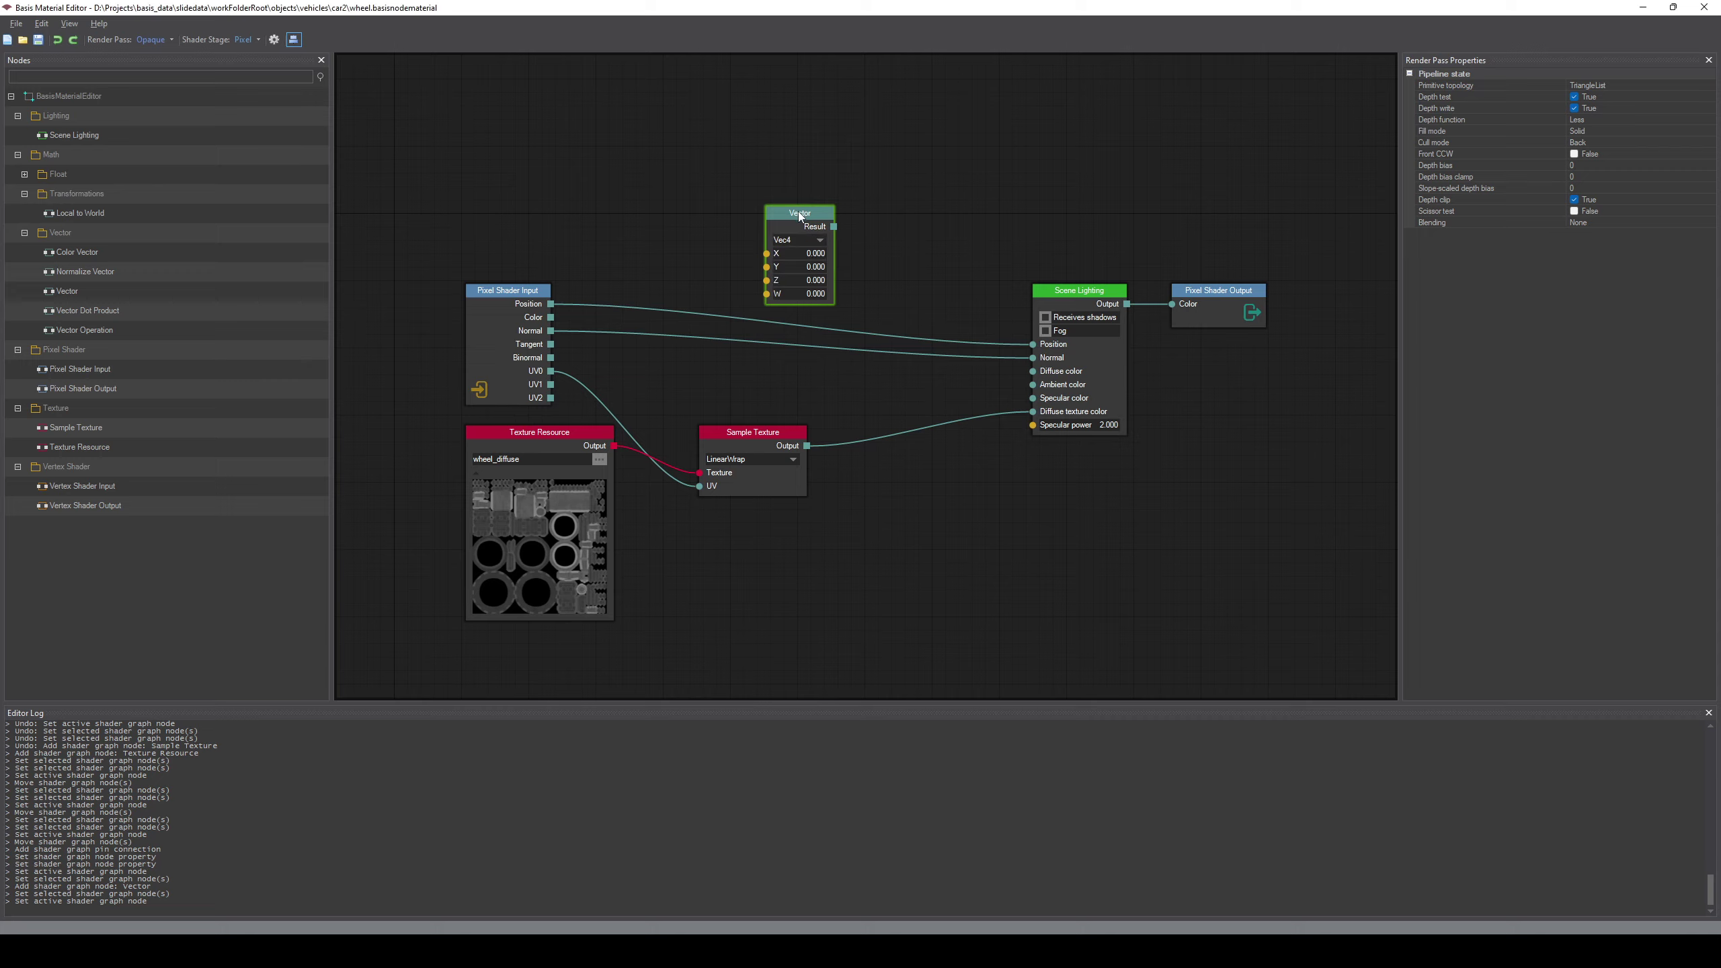
pyautogui.moveTo(799, 213); pyautogui.dragTo(621, 104)
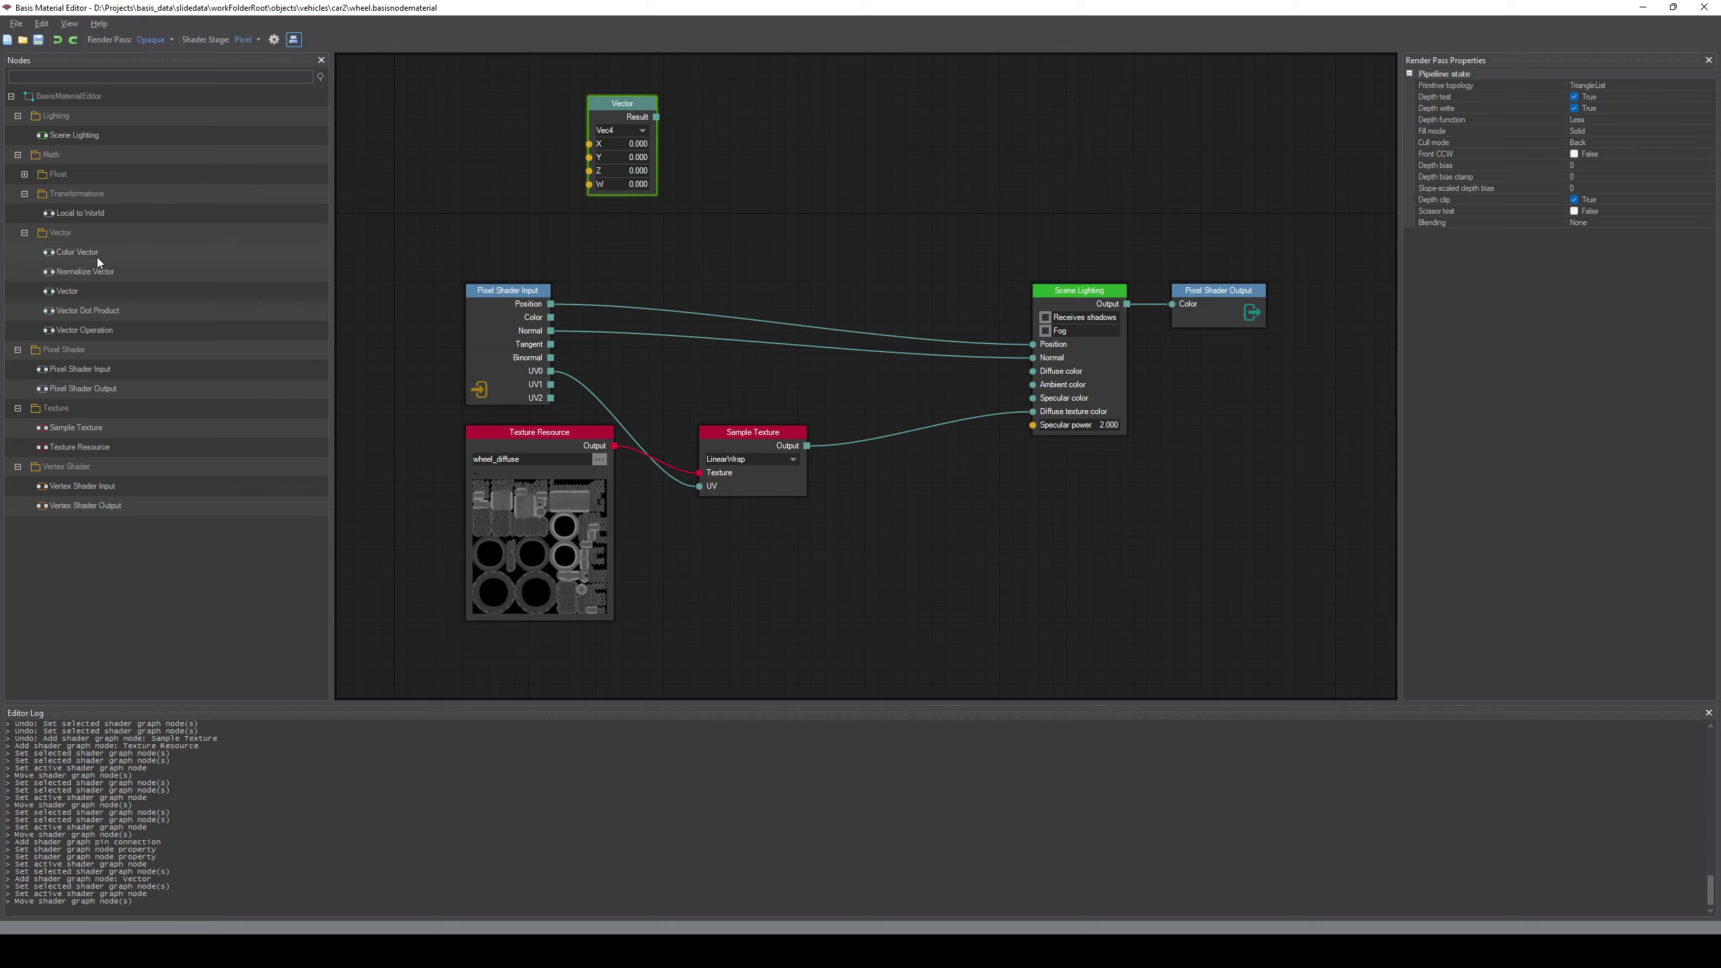
# Add a Color Vector node just before and above the Scene Lighting node, and delete the plain Vector node
pyautogui.moveTo(82, 253); pyautogui.dragTo(857, 231)
pyautogui.moveTo(877, 231); pyautogui.dragTo(935, 227)
pyautogui.click(636, 107)
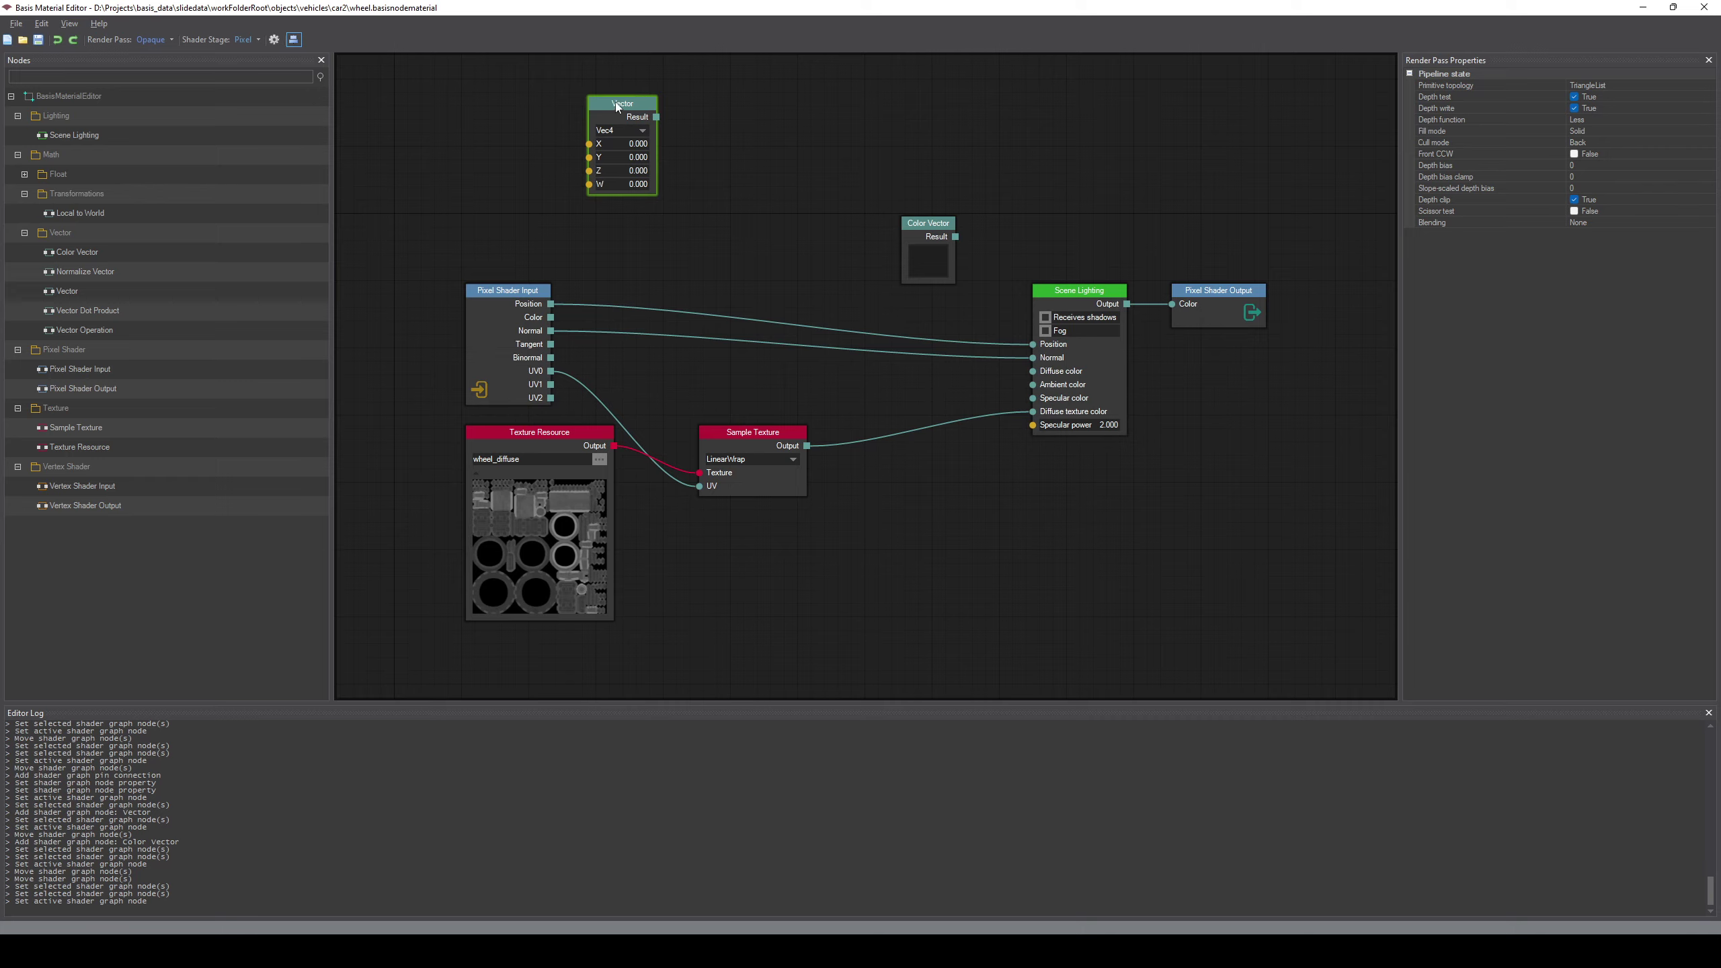
pyautogui.press('Delete')
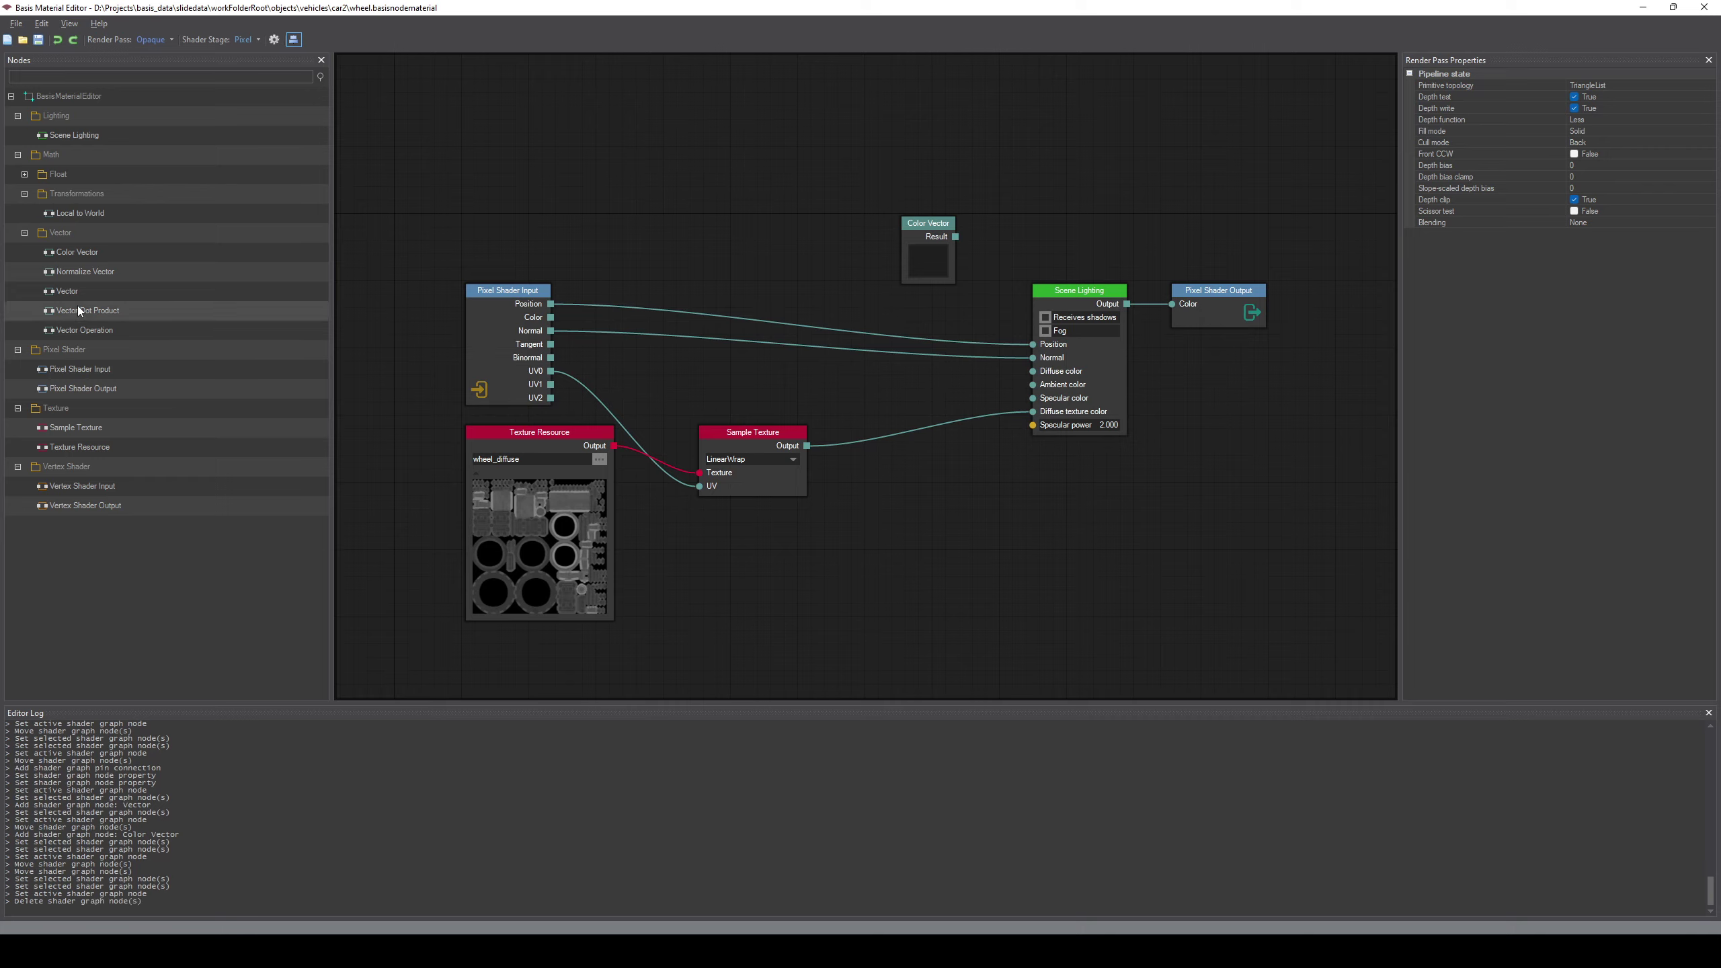
# Add two more Color Vector nodes in a row before the existing Color Vector node, above the Sample Texture node
pyautogui.moveTo(79, 253); pyautogui.dragTo(804, 228)
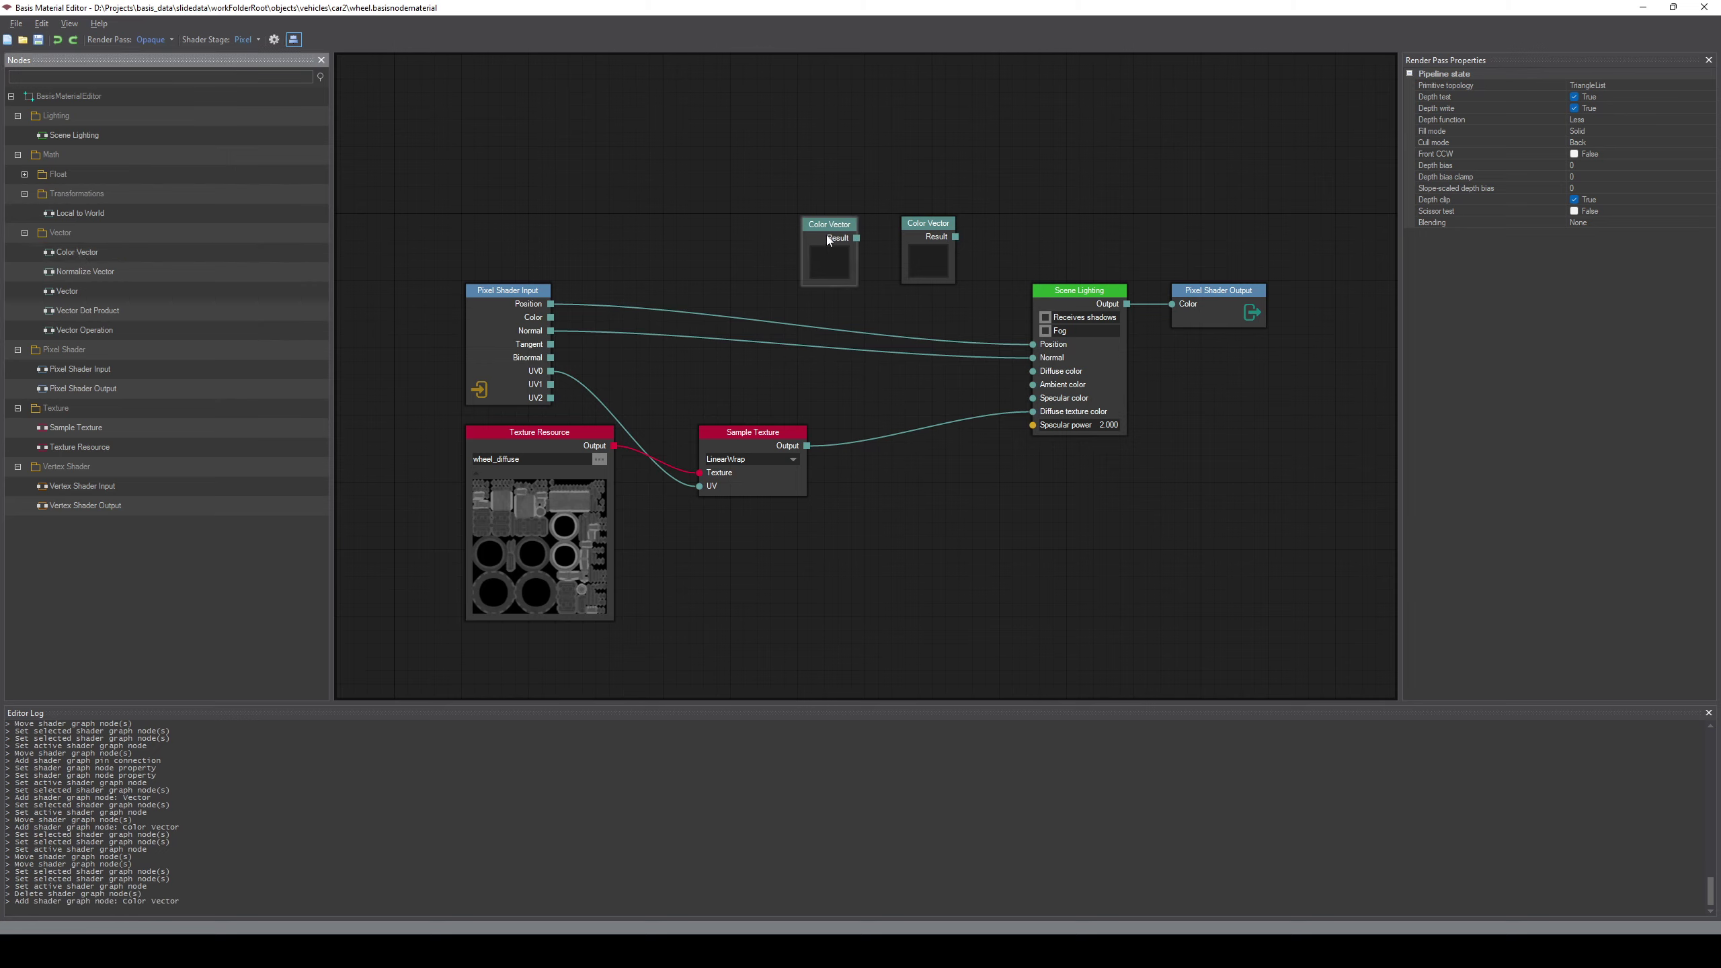
pyautogui.moveTo(170, 252); pyautogui.dragTo(133, 252)
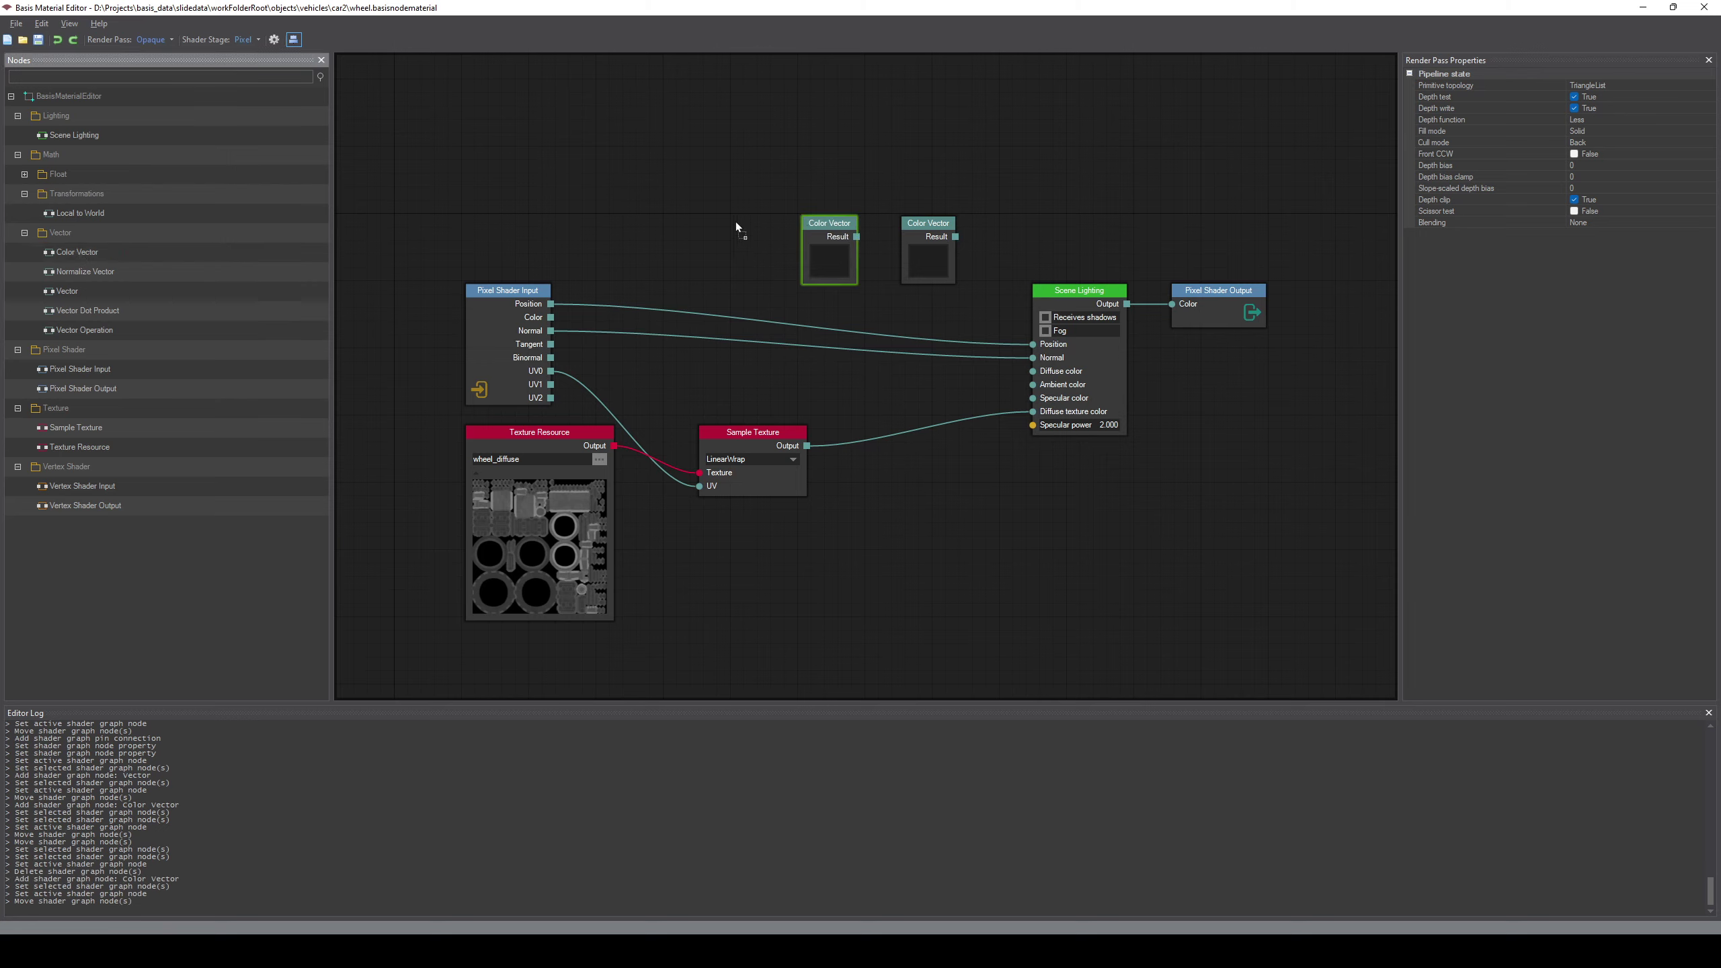
pyautogui.moveTo(737, 226); pyautogui.dragTo(715, 224)
pyautogui.click(862, 308)
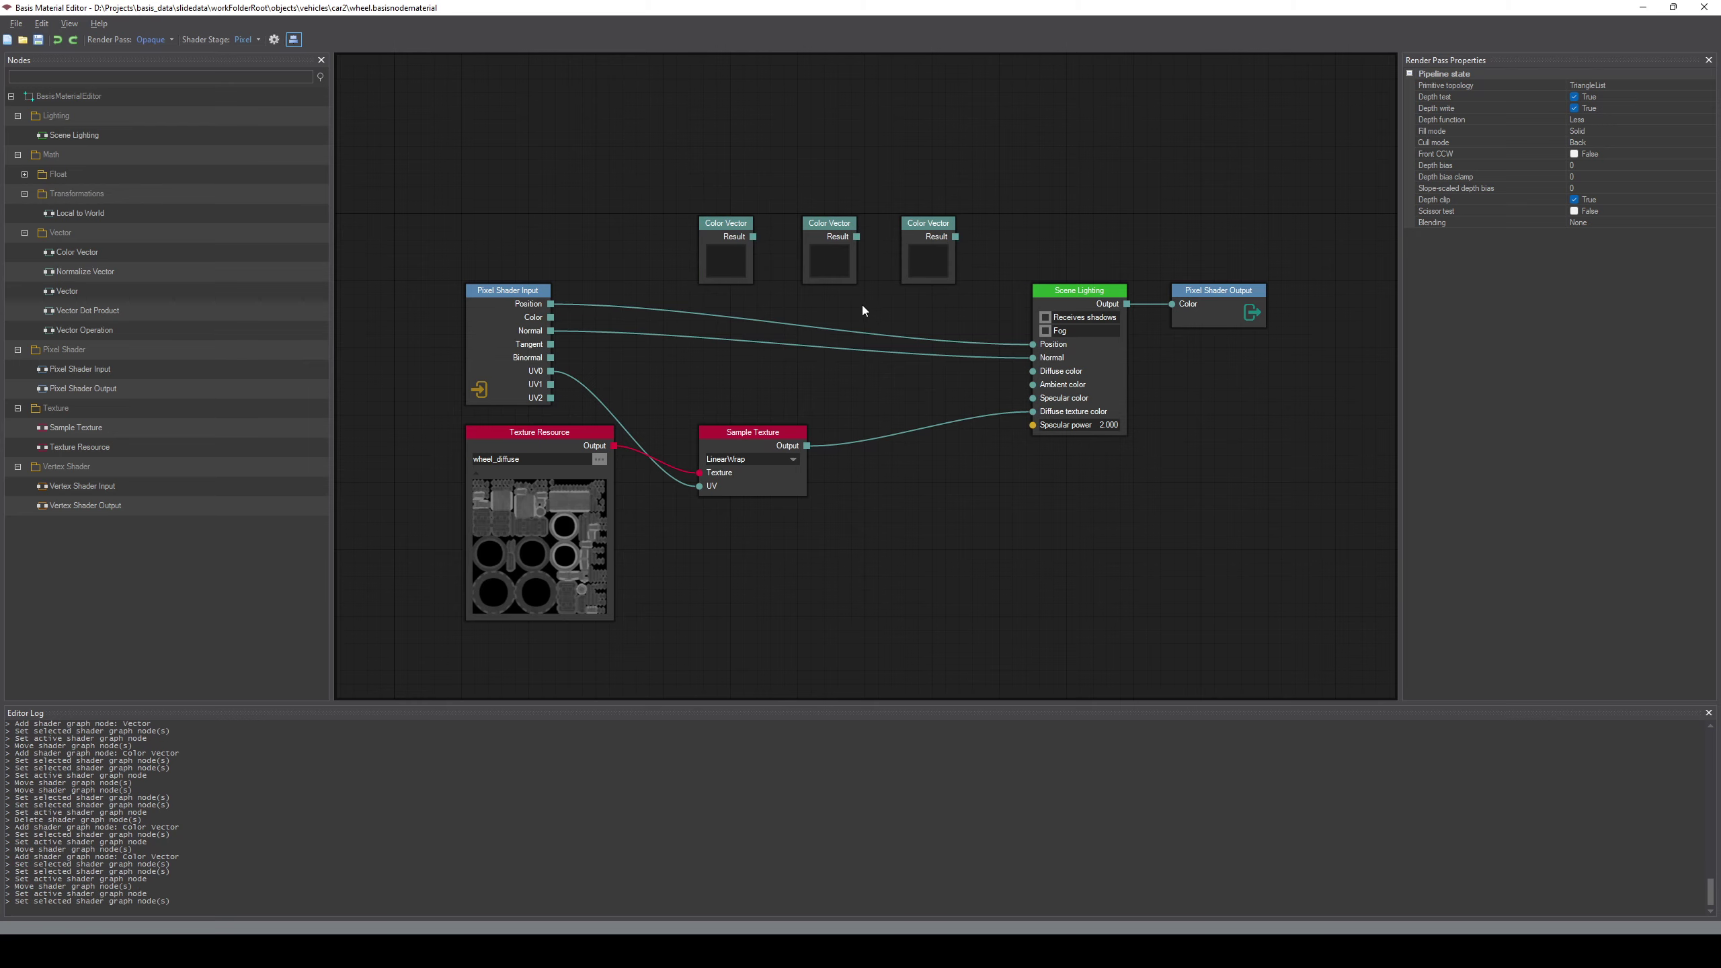
# Connect the Color Vector nearest Scene Lighting to Diffuse color and set its color to FFFFFF, matching gDiffuseColor in wheel_textured.basismaterial
pyautogui.moveTo(945, 254); pyautogui.dragTo(924, 241, button='middle')
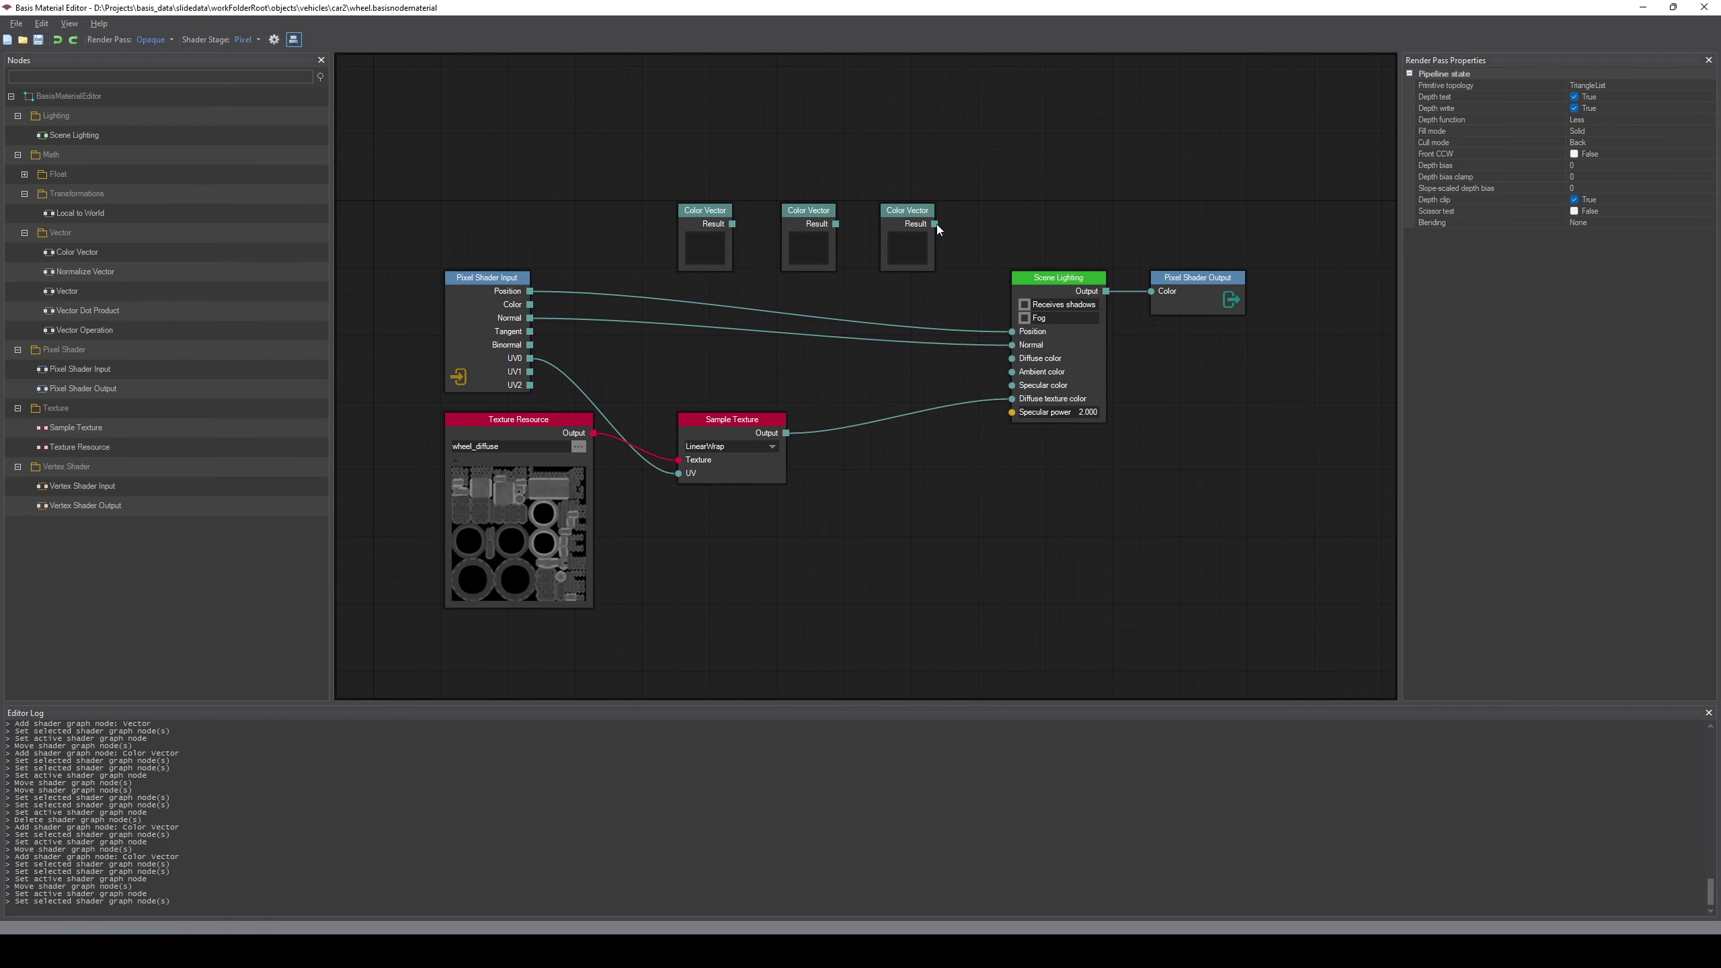
pyautogui.moveTo(935, 224); pyautogui.dragTo(1012, 358)
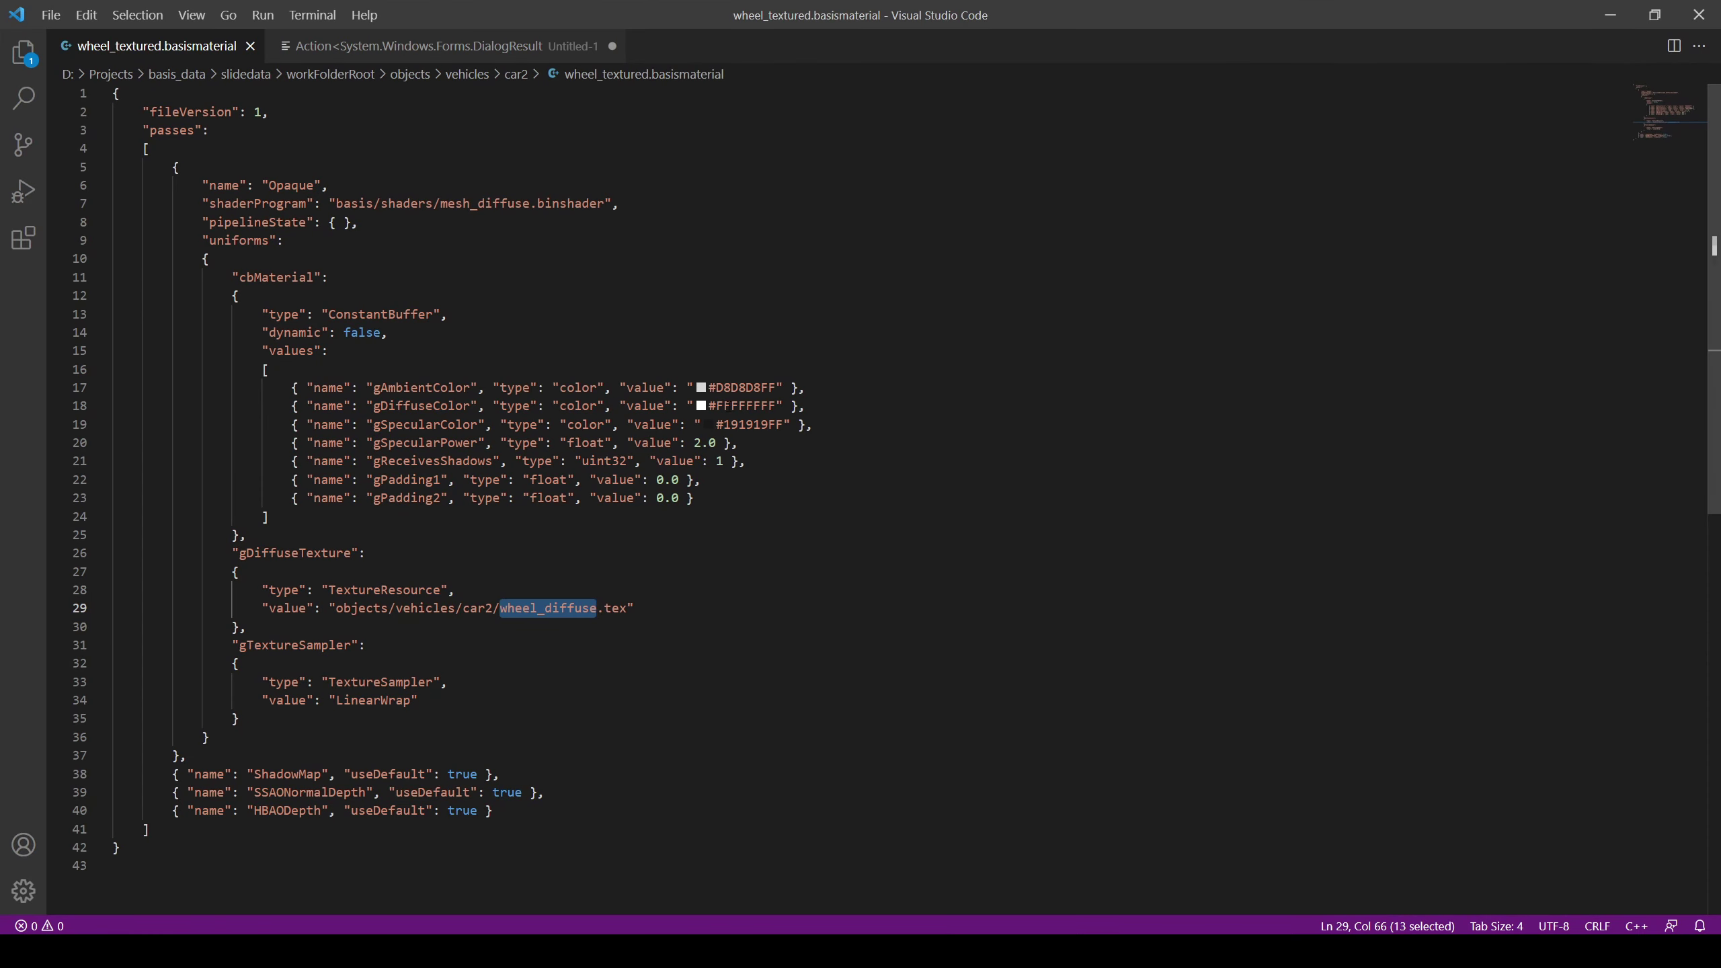
pyautogui.doubleClick(729, 407)
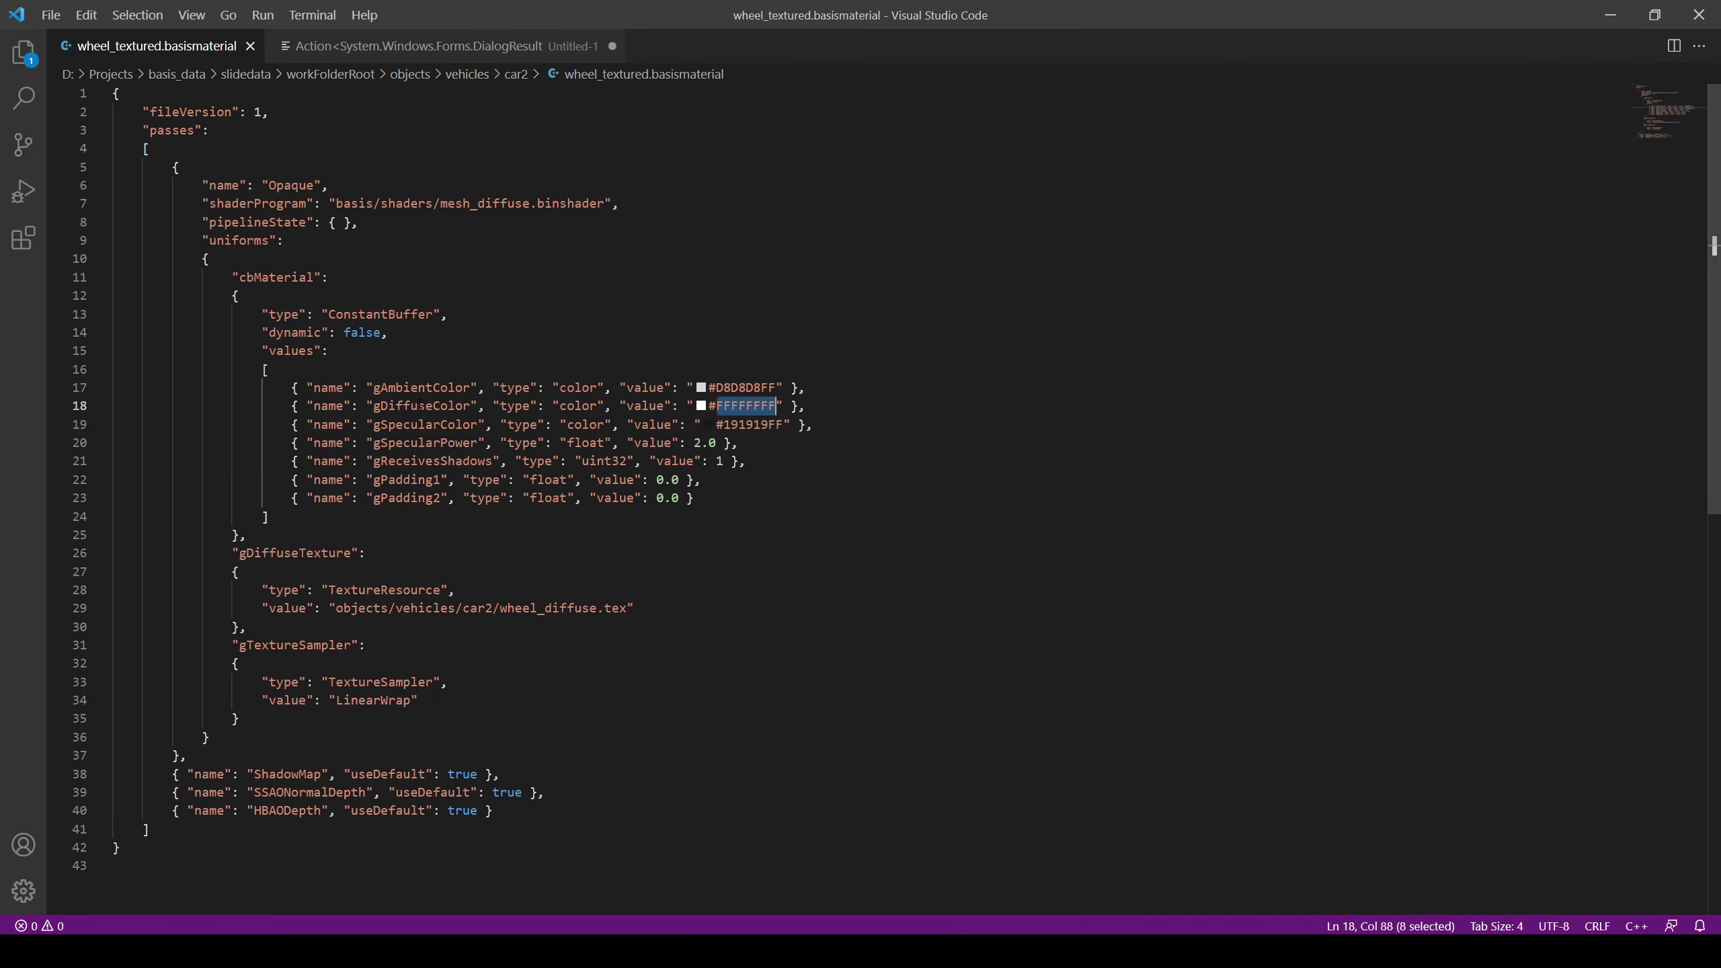
pyautogui.click(1617, 17)
pyautogui.click(913, 245)
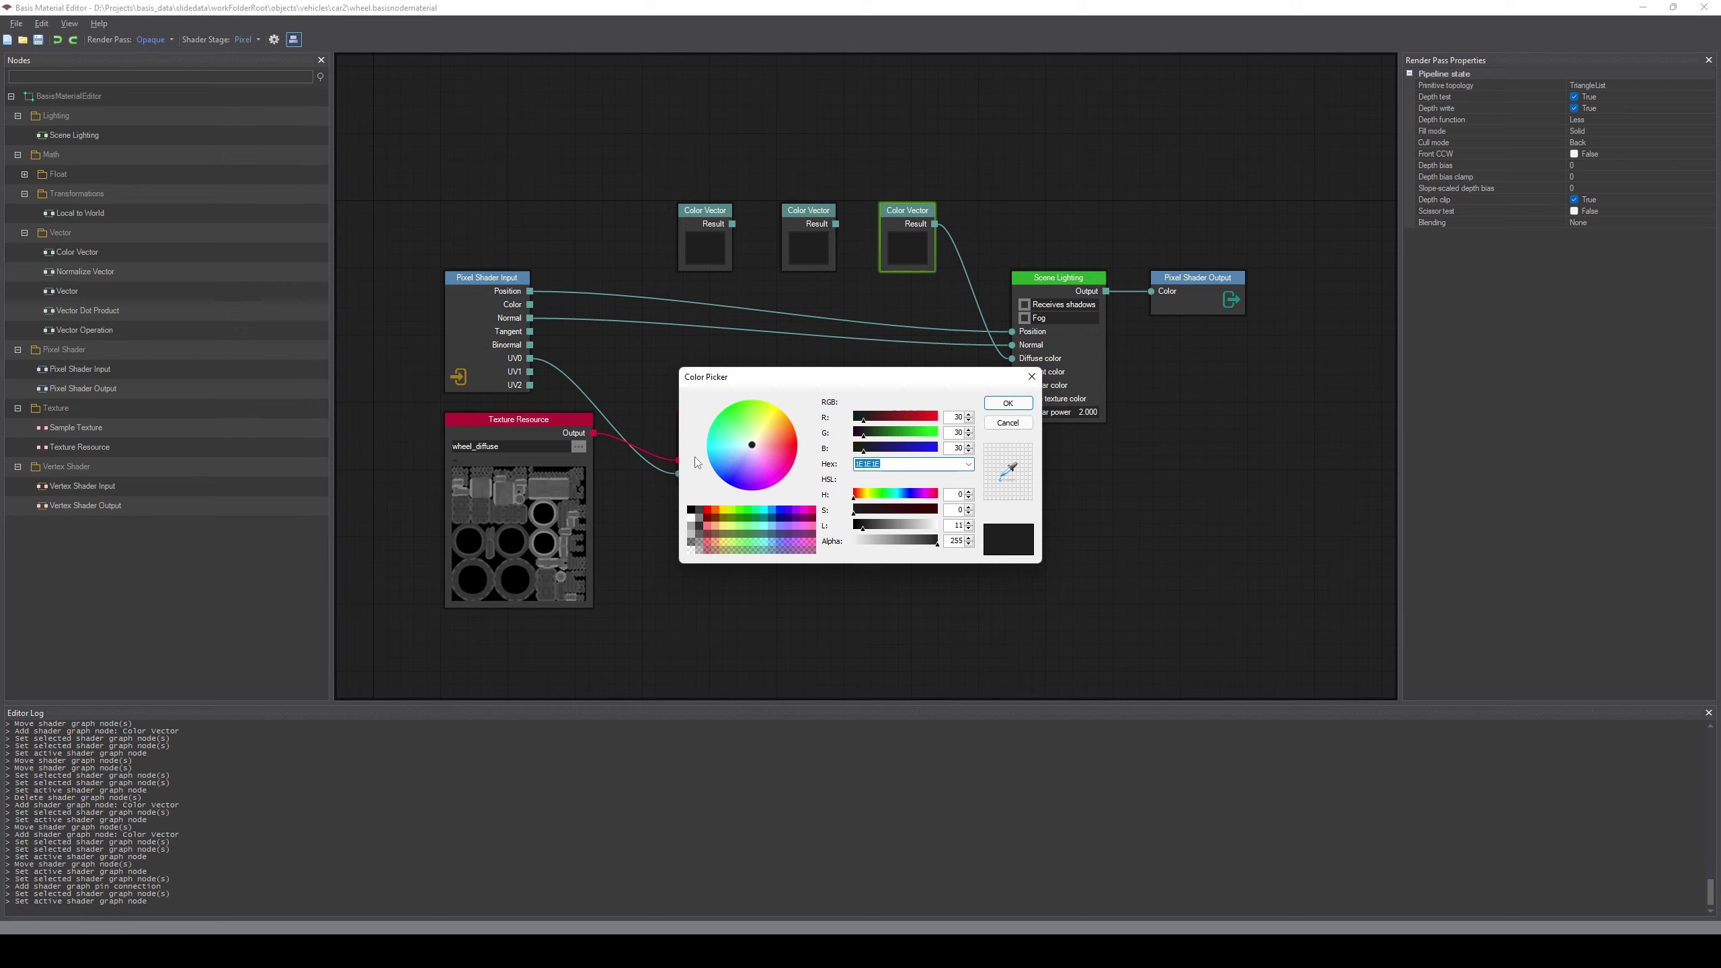
pyautogui.write('FF')
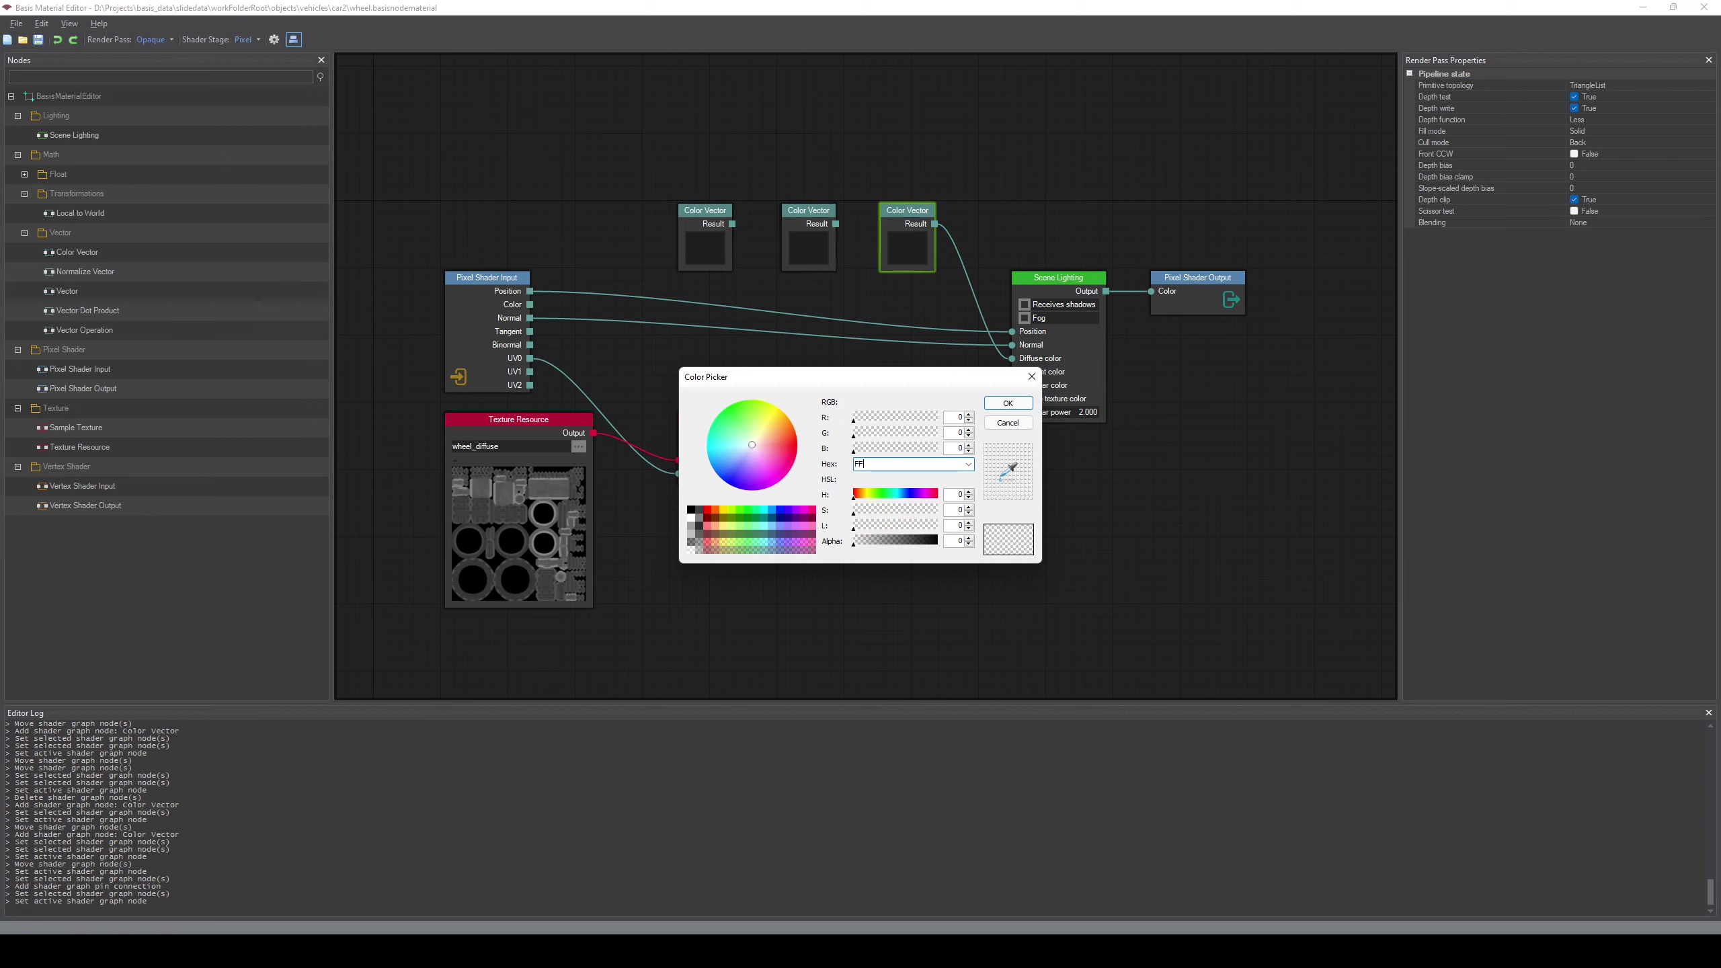
pyautogui.write('FFFF')
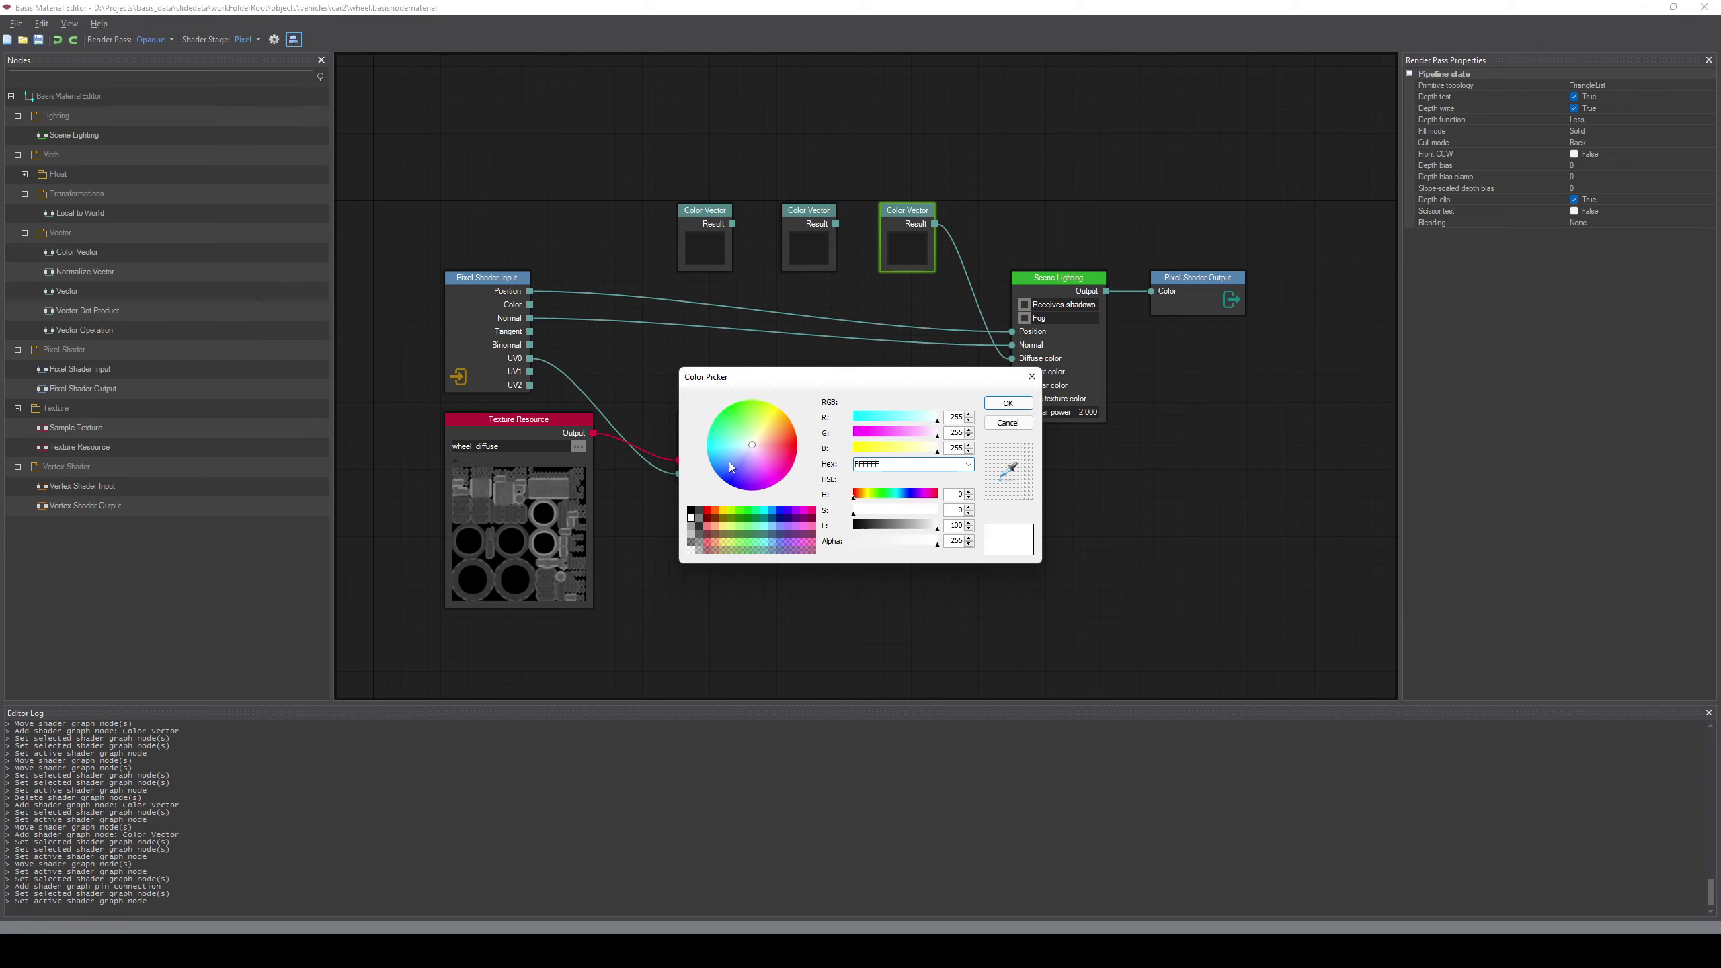
pyautogui.click(1008, 403)
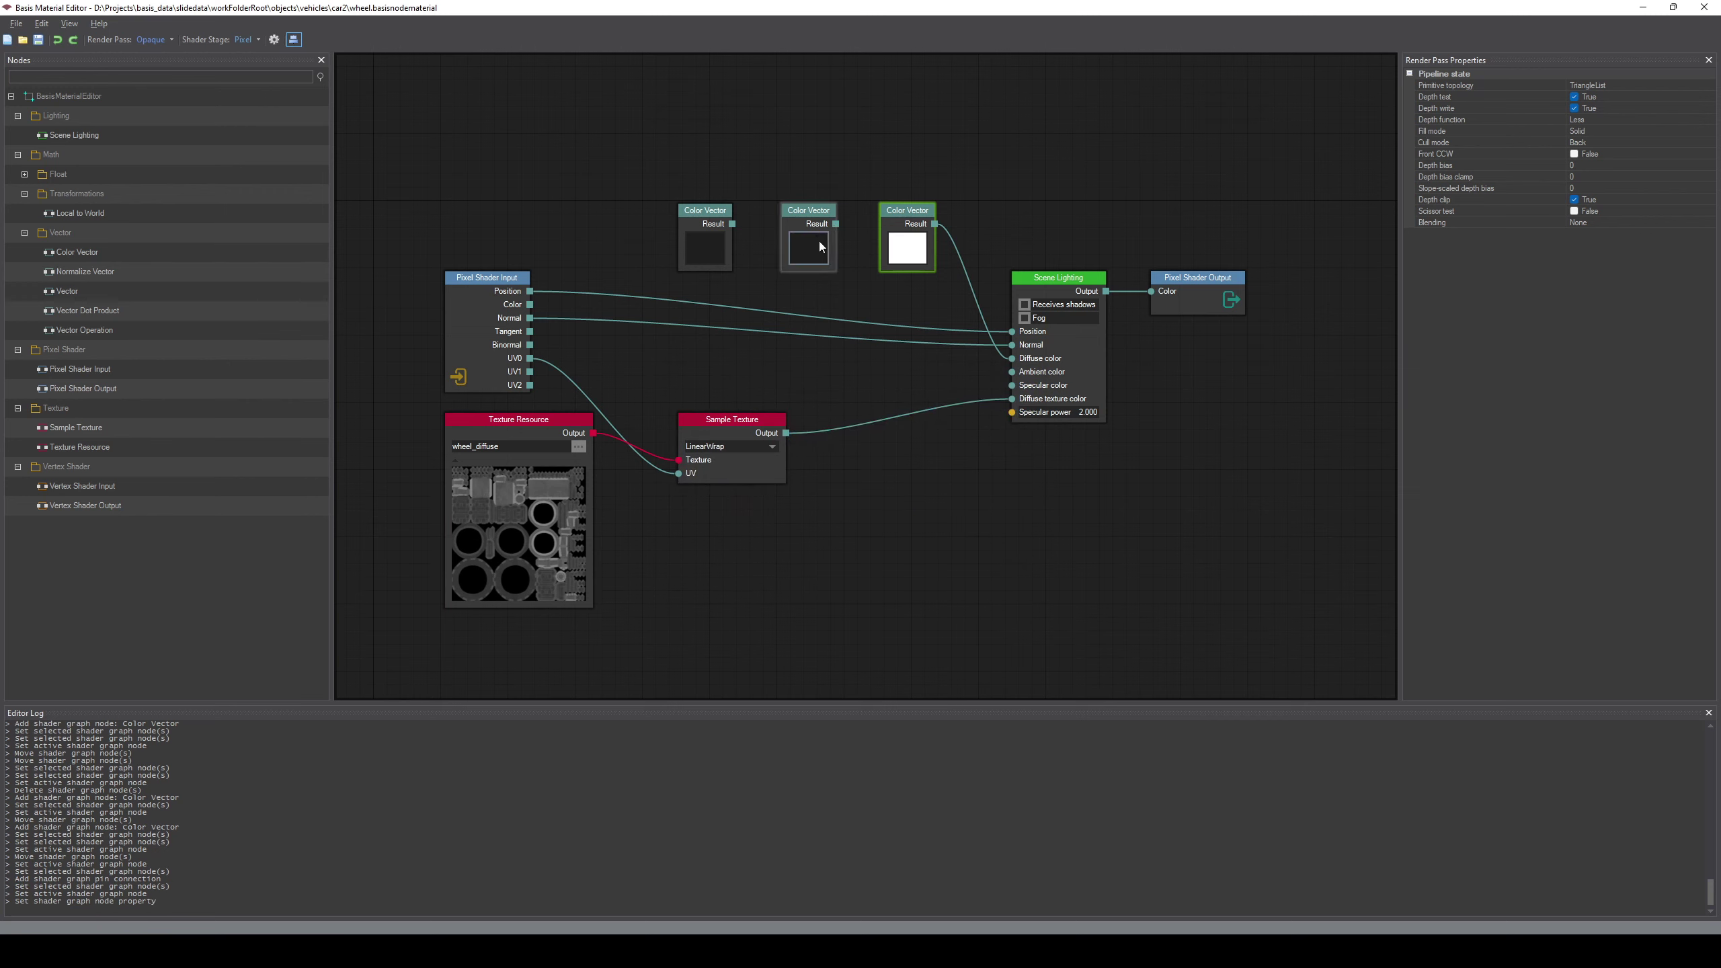
# Copy gAmbientColor's D8D8D8 from wheel_textured.basismaterial in Visual Studio Code into the middle Color Vector, and connect that node to Scene Lighting's Ambient color
pyautogui.hotkey('alt', 'Tab')
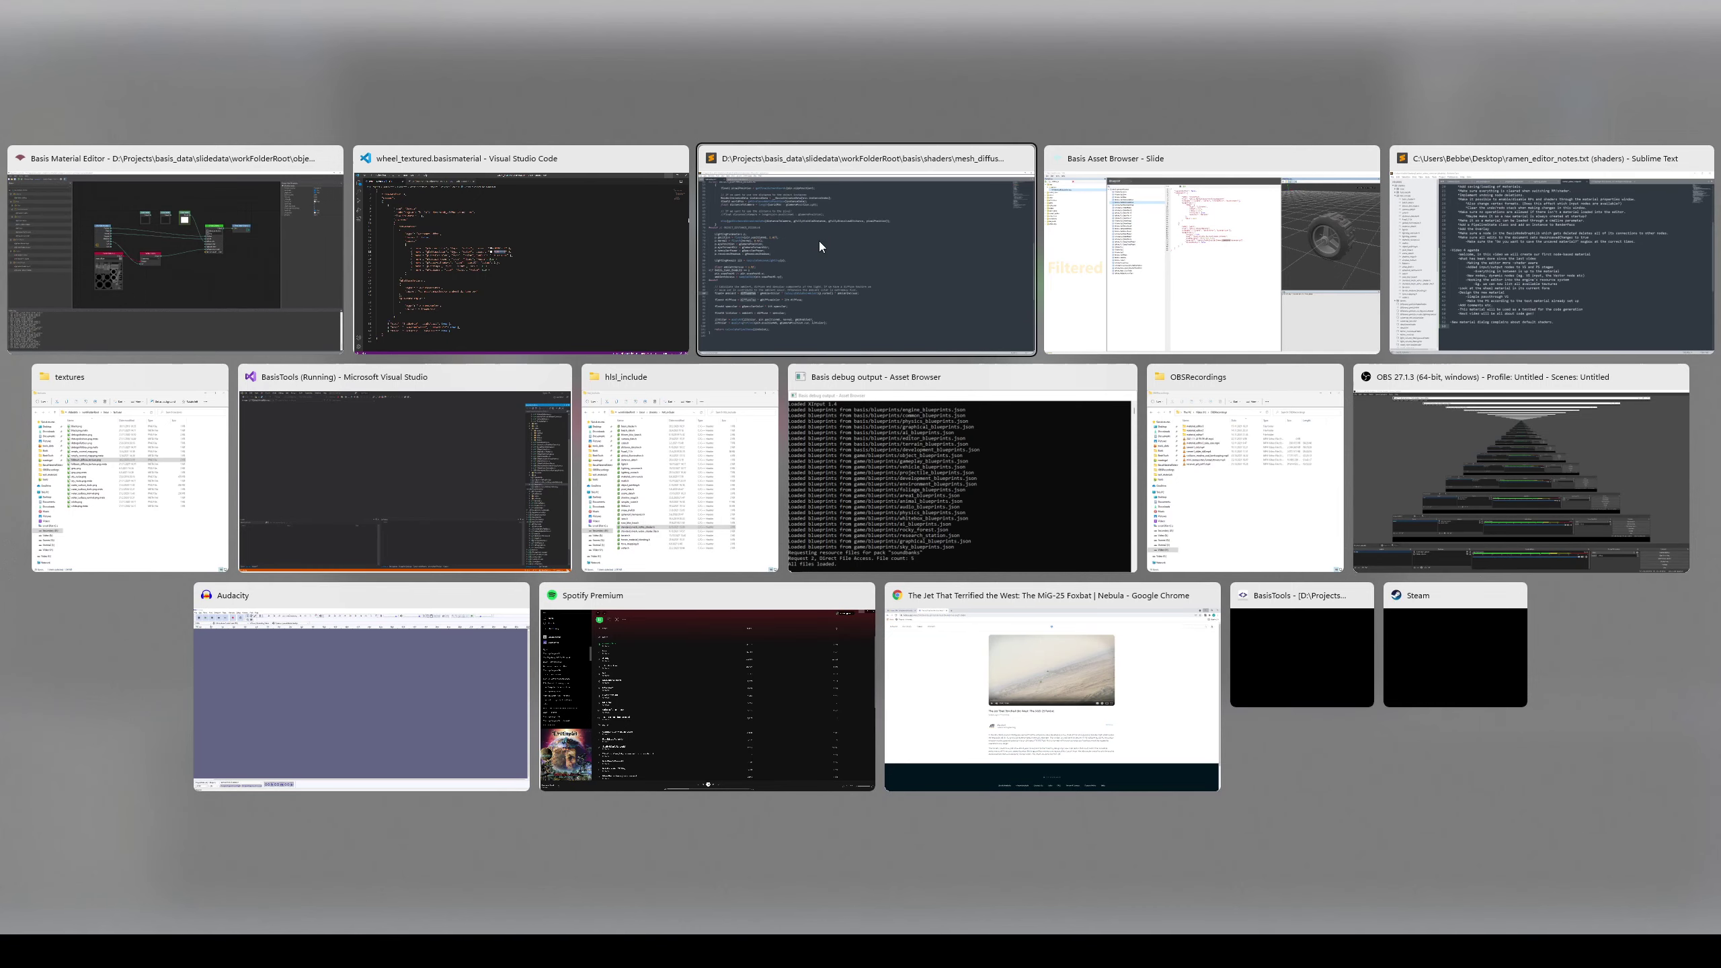
pyautogui.hotkey('alt', 'shift', 'Tab')
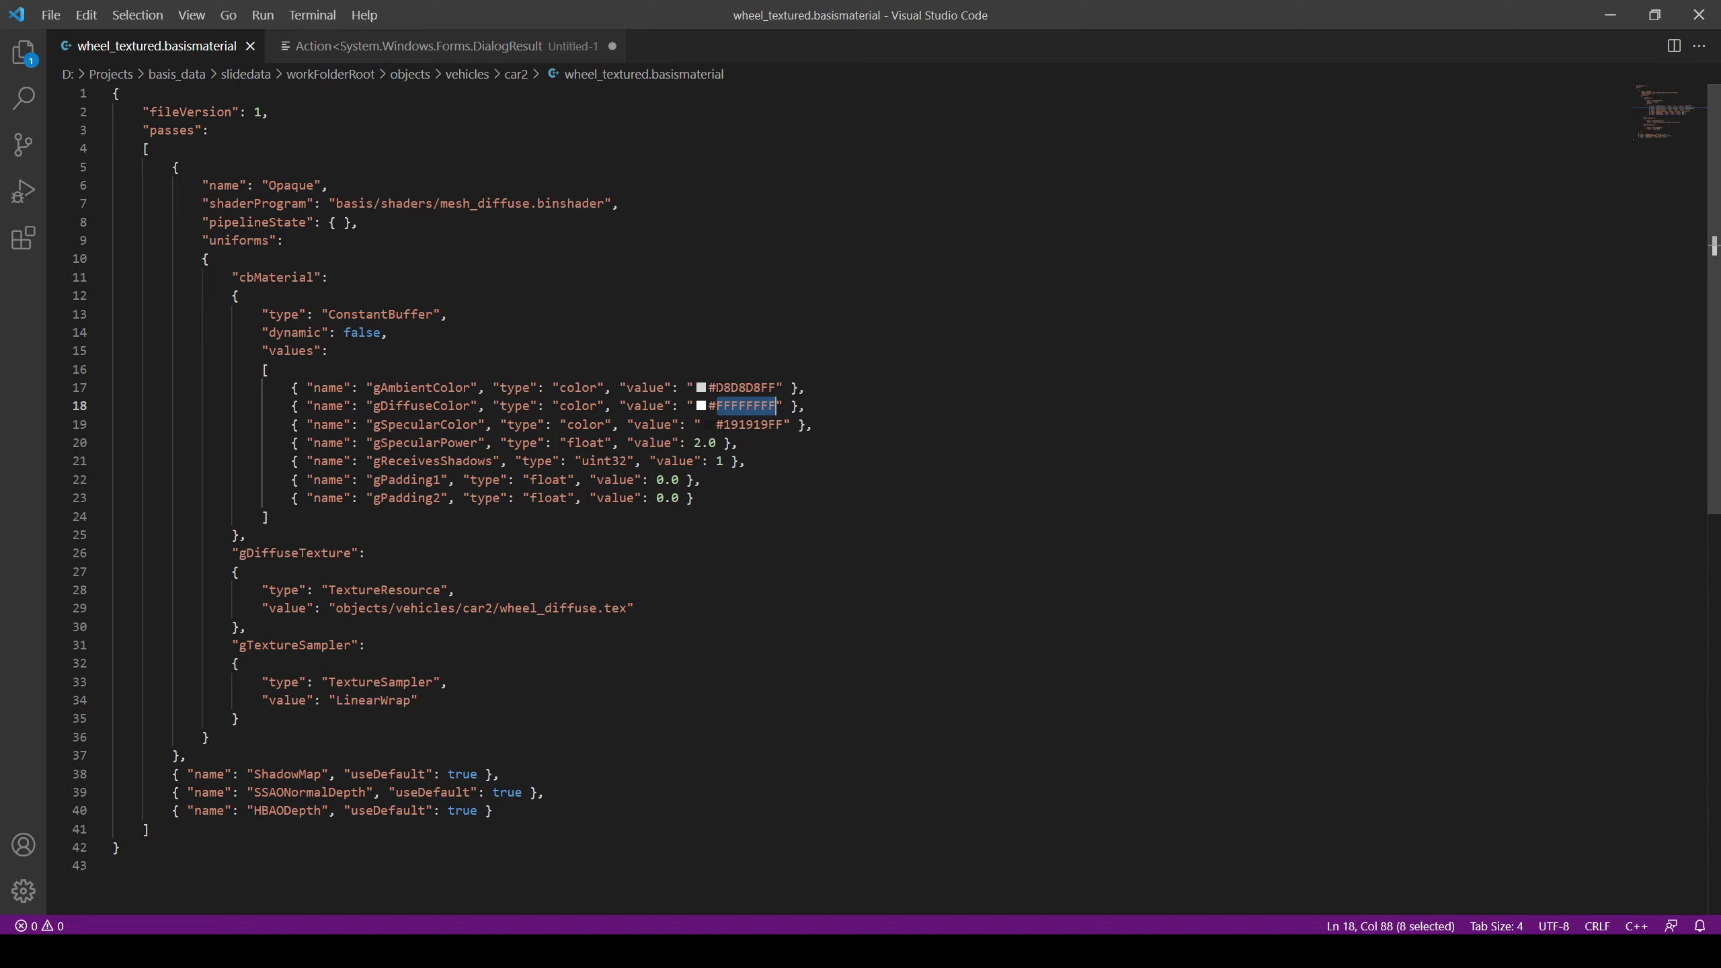
pyautogui.moveTo(717, 387); pyautogui.dragTo(762, 387)
pyautogui.hotkey('ctrl', 'c')
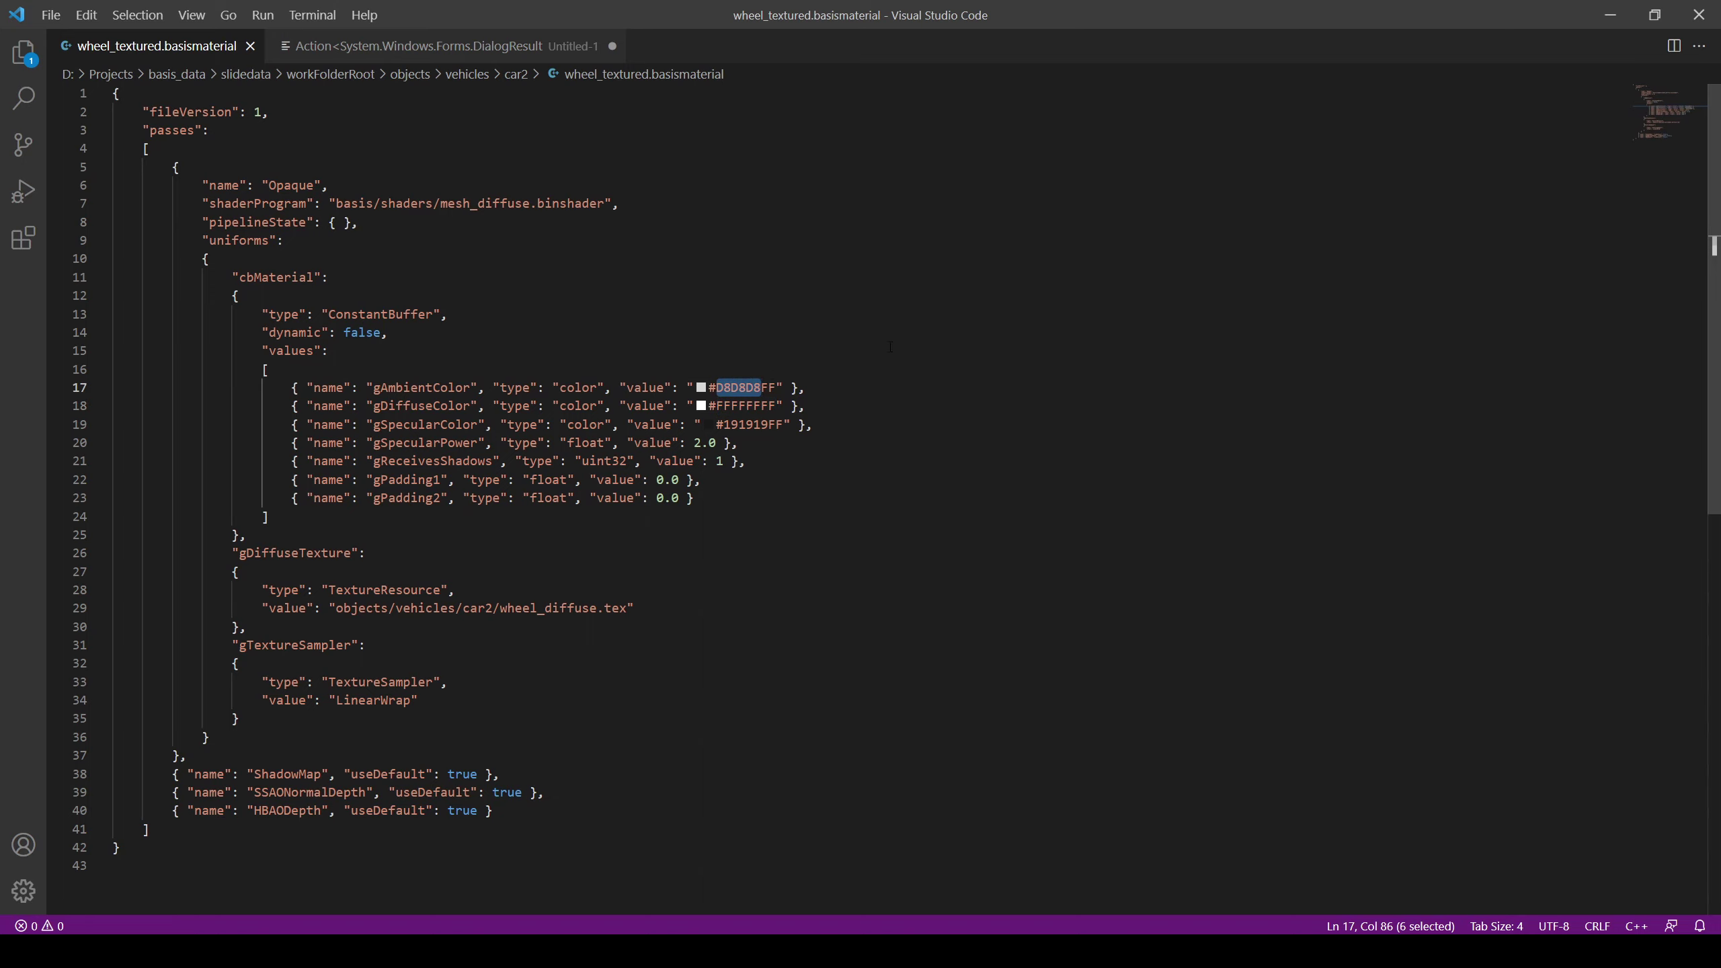
pyautogui.hotkey('alt', 'Tab')
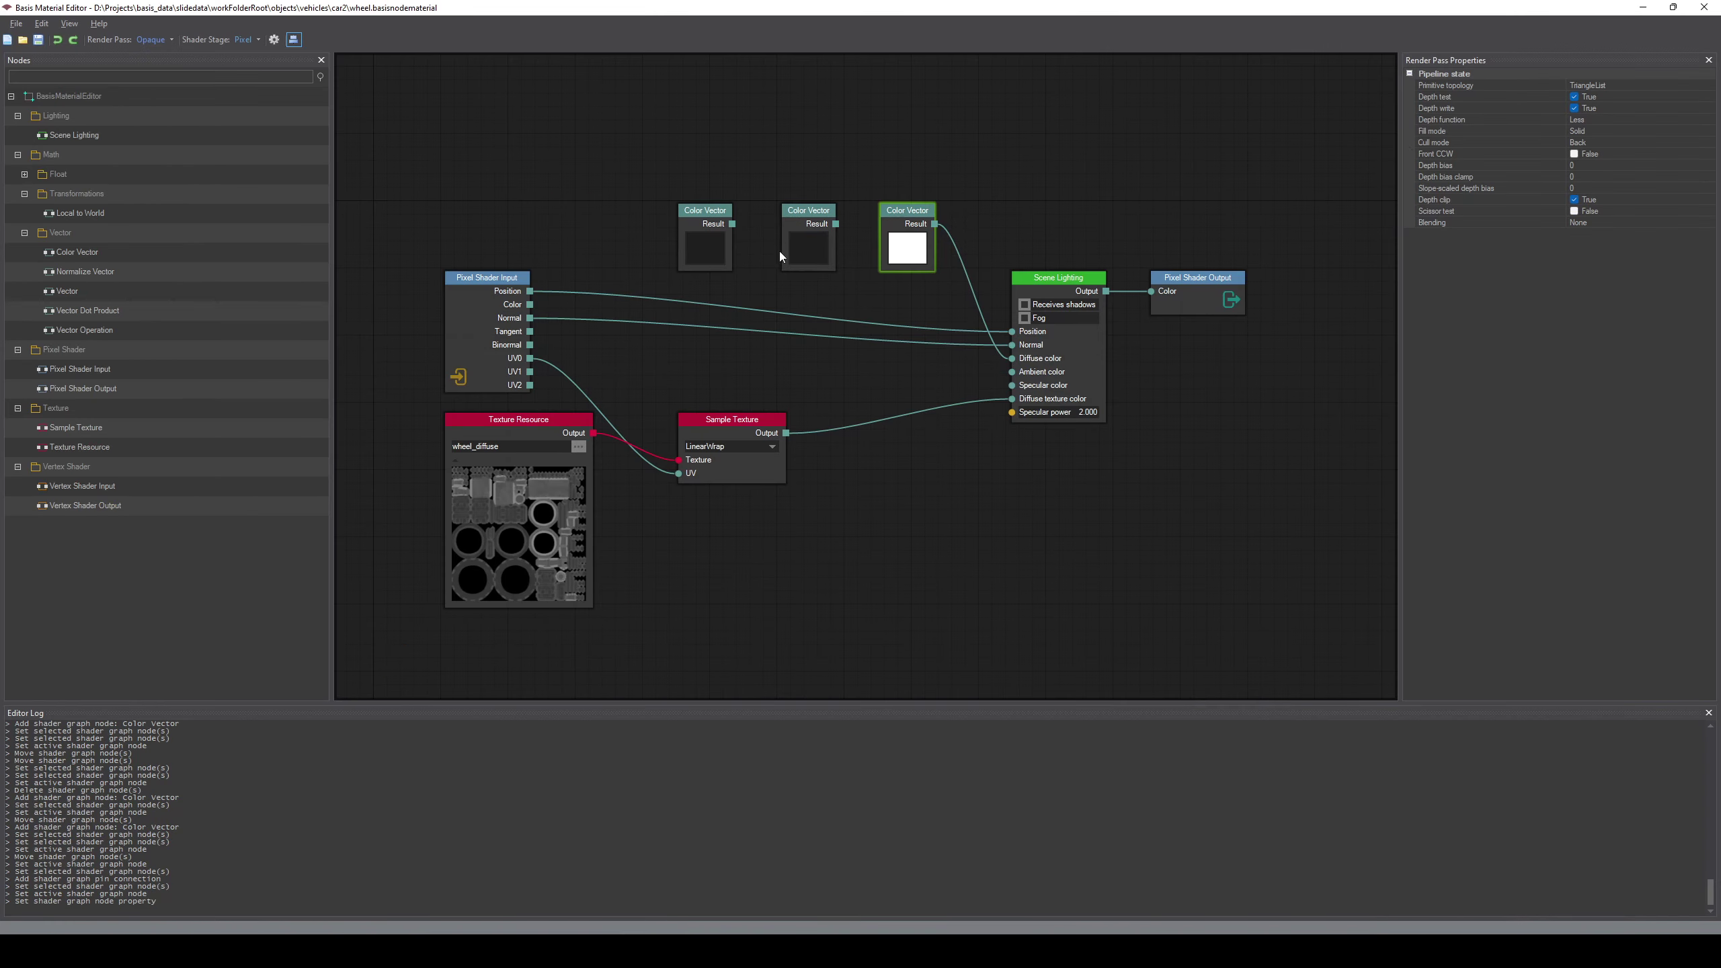
pyautogui.click(805, 251)
pyautogui.doubleClick(905, 467)
pyautogui.hotkey('ctrl', 'v')
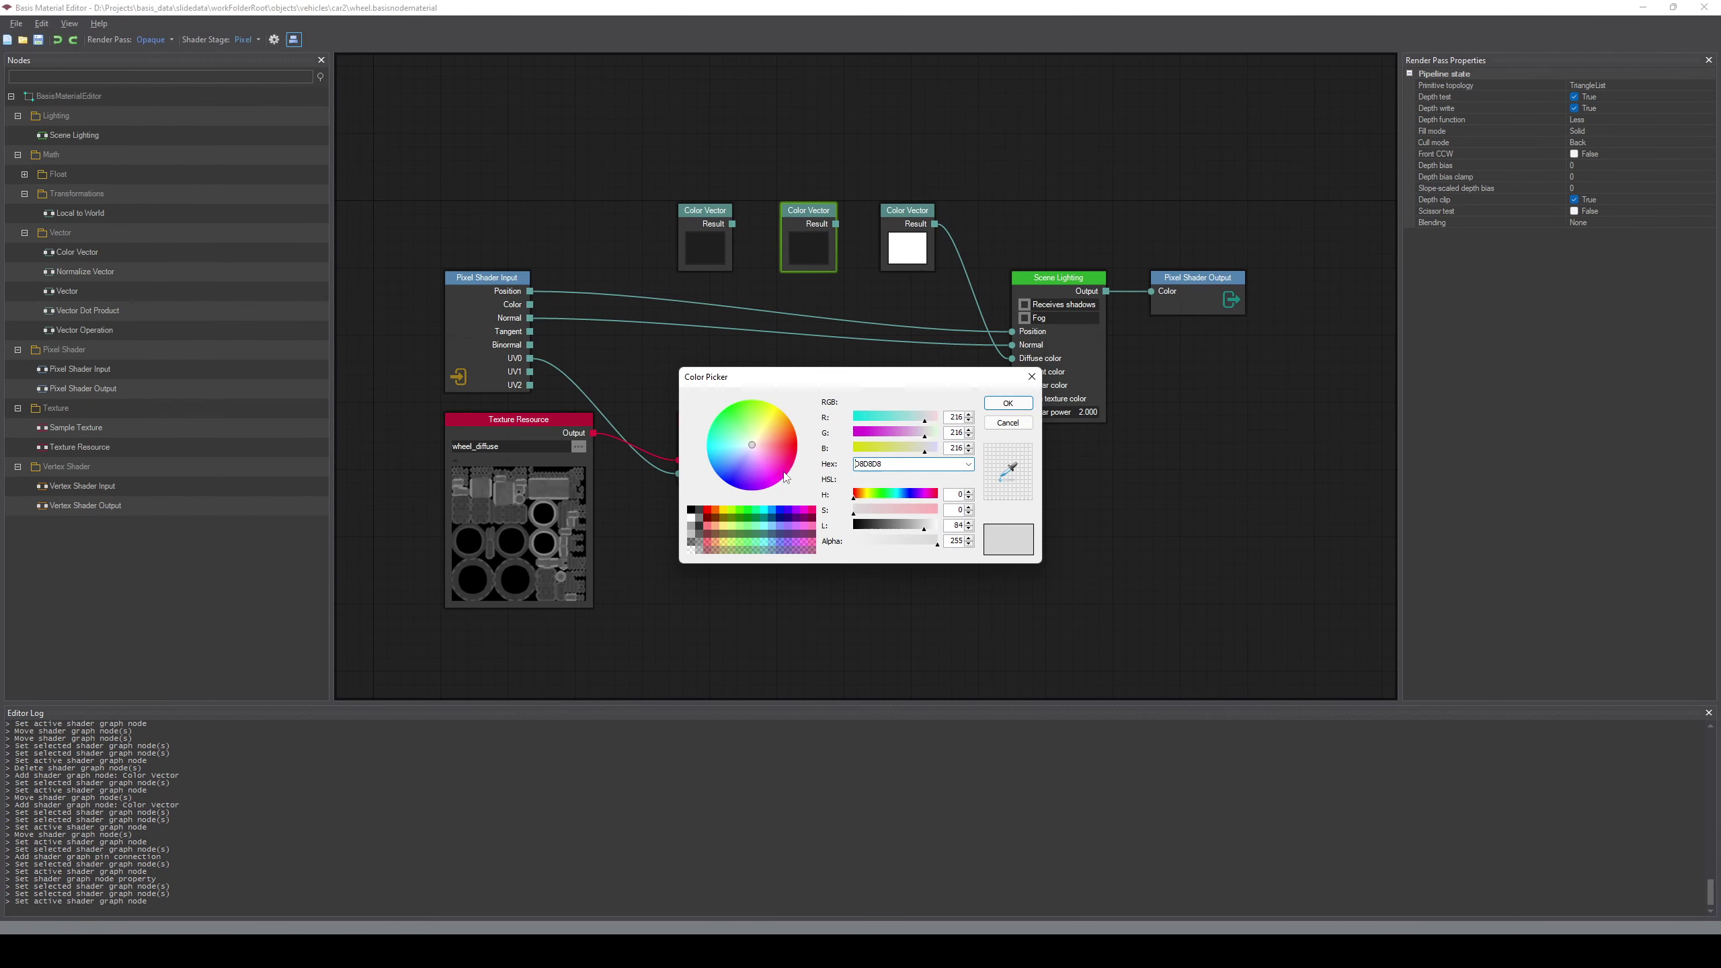
pyautogui.click(1008, 402)
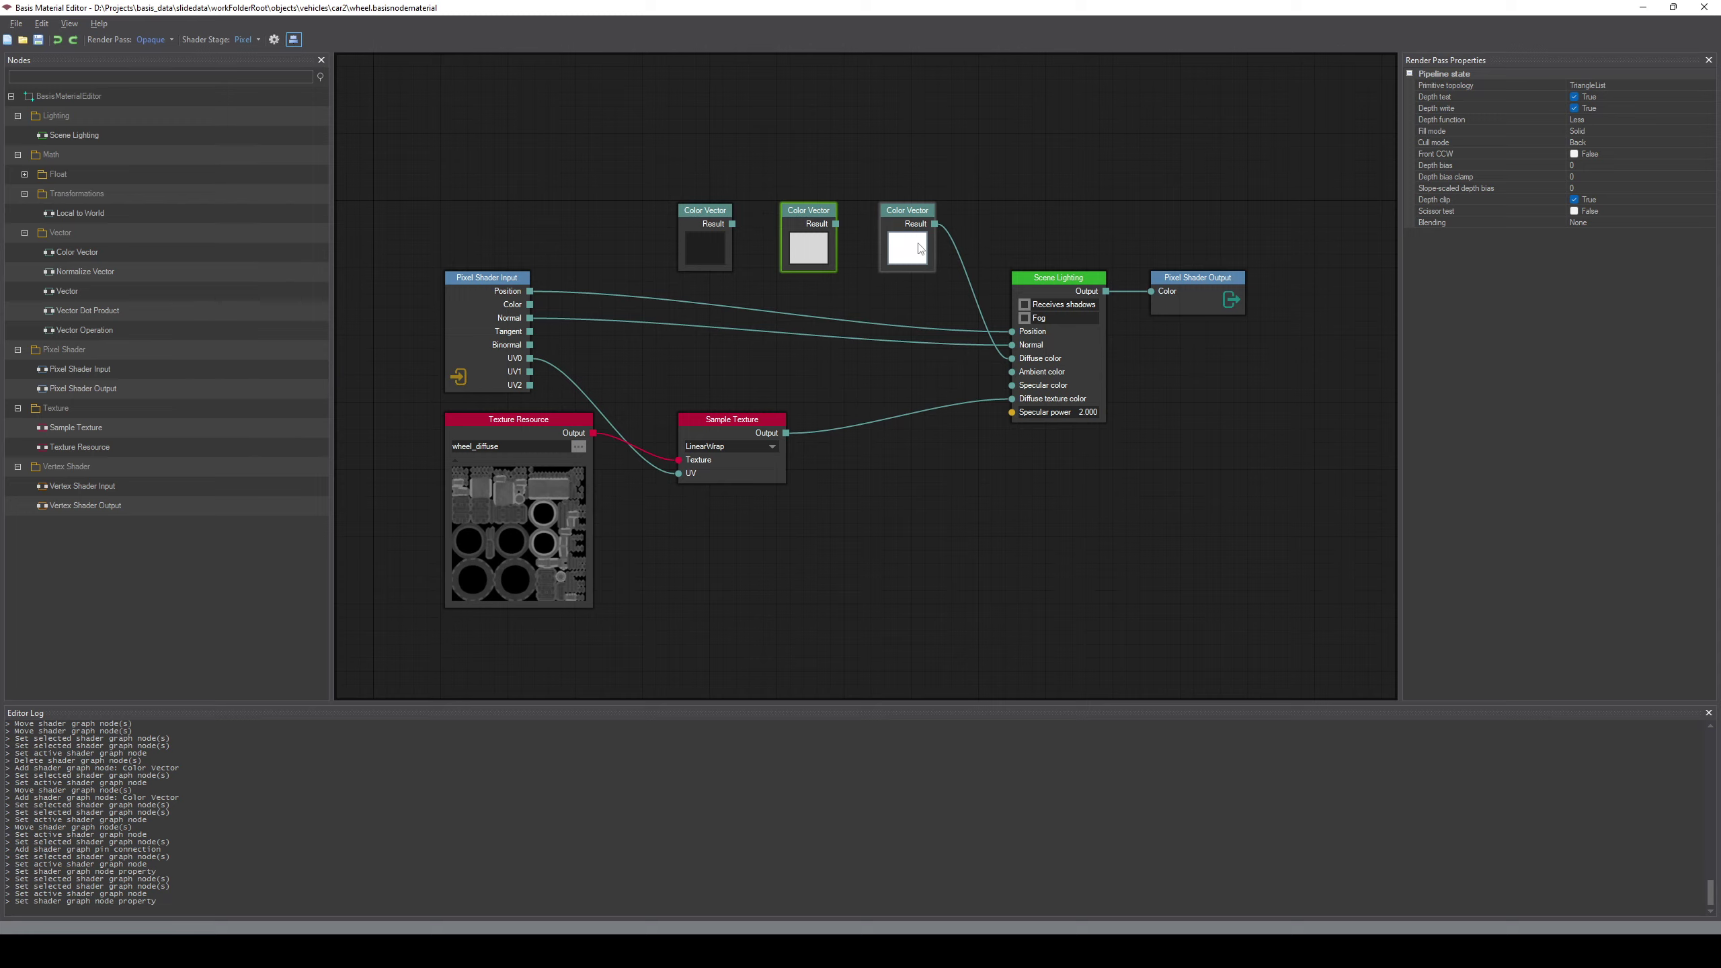
pyautogui.moveTo(835, 223); pyautogui.dragTo(1012, 377)
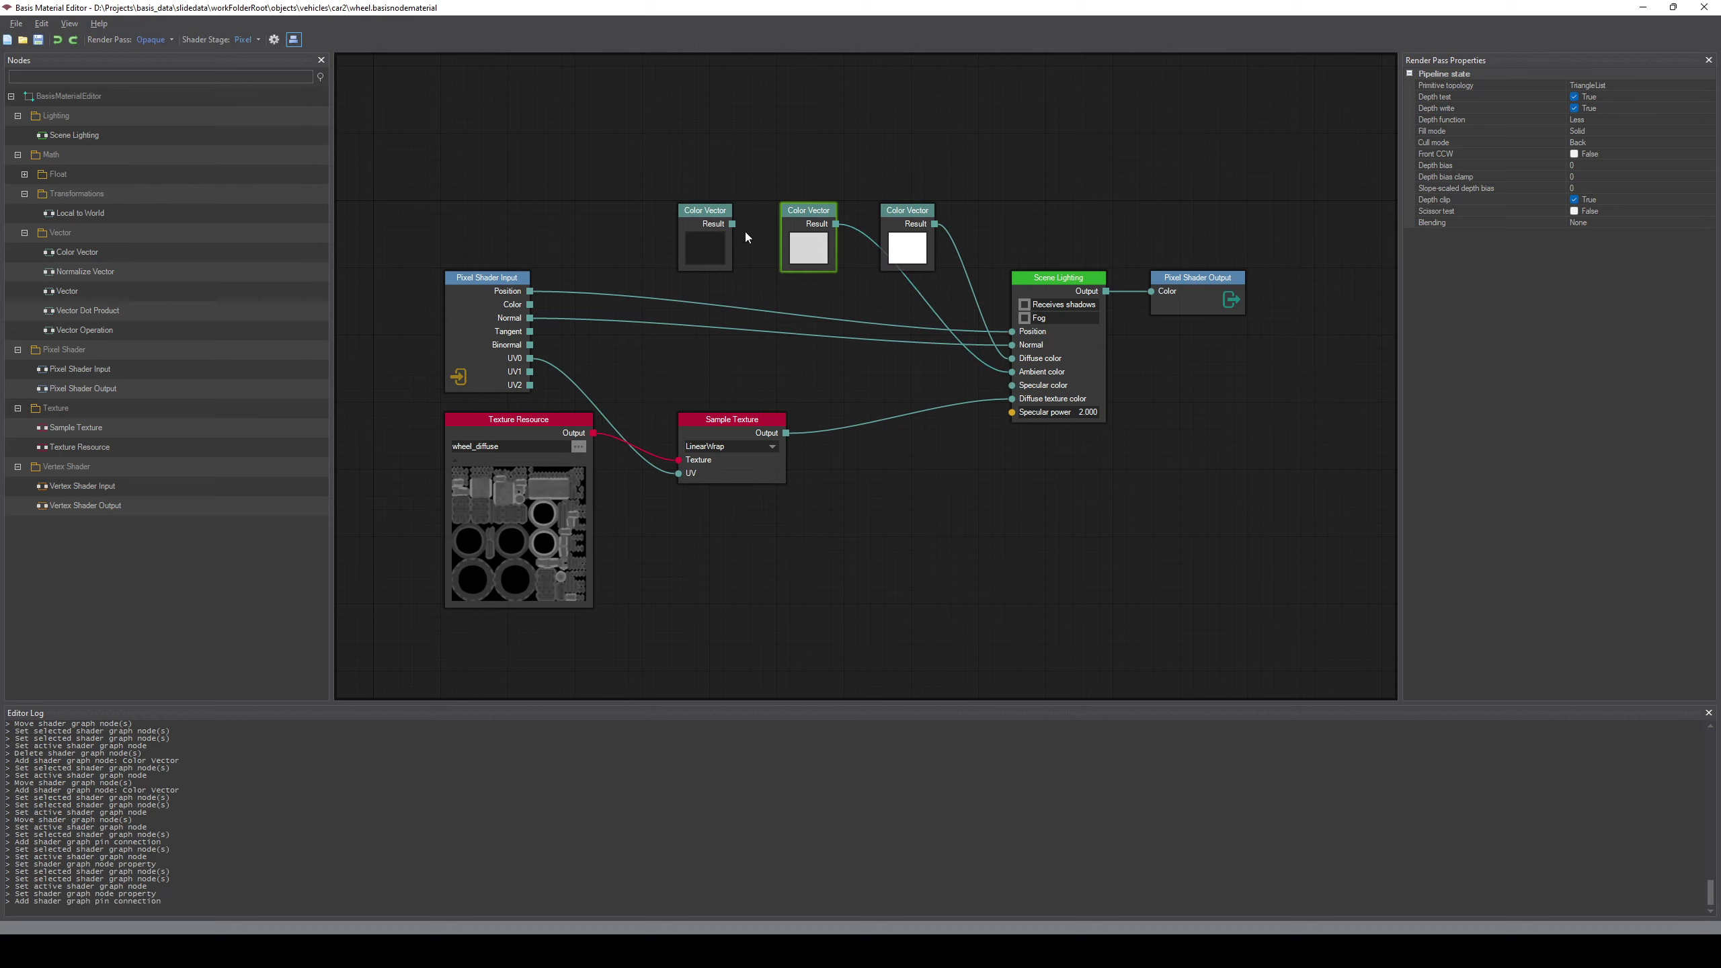
# Connect the remaining Color Vector to Scene Lighting's Specular color and set it to 191919, copied from gSpecularColor in Visual Studio Code
pyautogui.moveTo(732, 223); pyautogui.dragTo(1013, 388)
pyautogui.press('super+Tab')
pyautogui.click(775, 307)
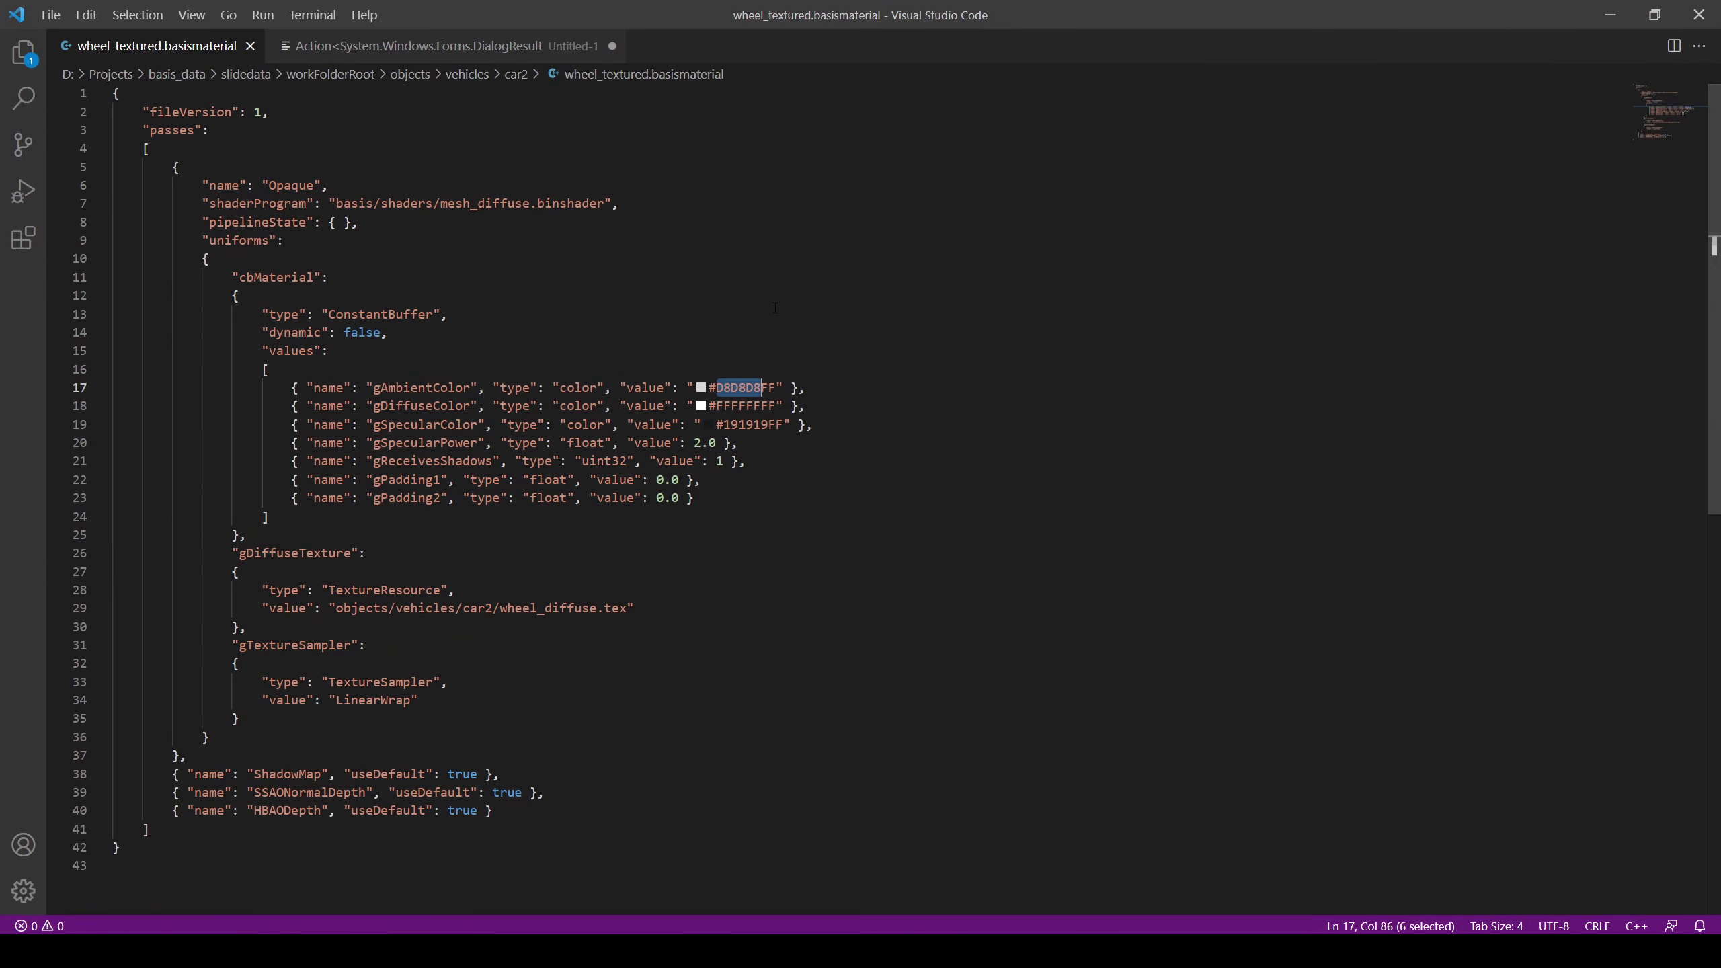
pyautogui.moveTo(723, 425); pyautogui.dragTo(768, 424)
pyautogui.hotkey('ctrl', 'c')
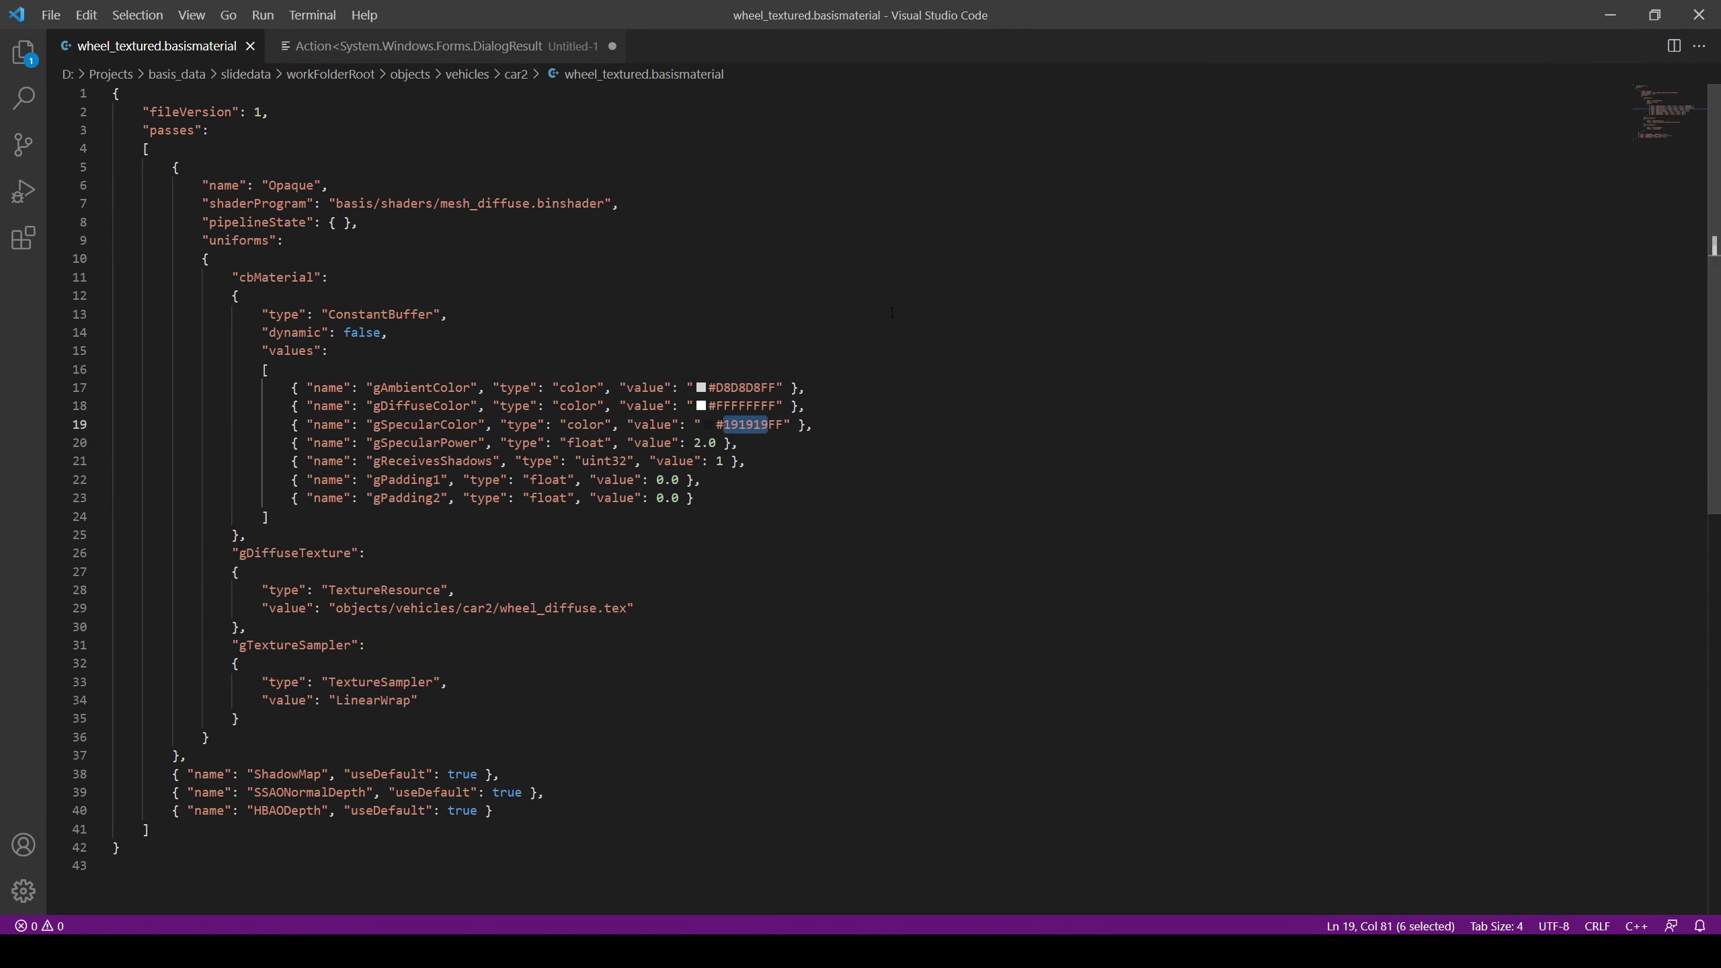
pyautogui.click(1610, 14)
pyautogui.doubleClick(709, 258)
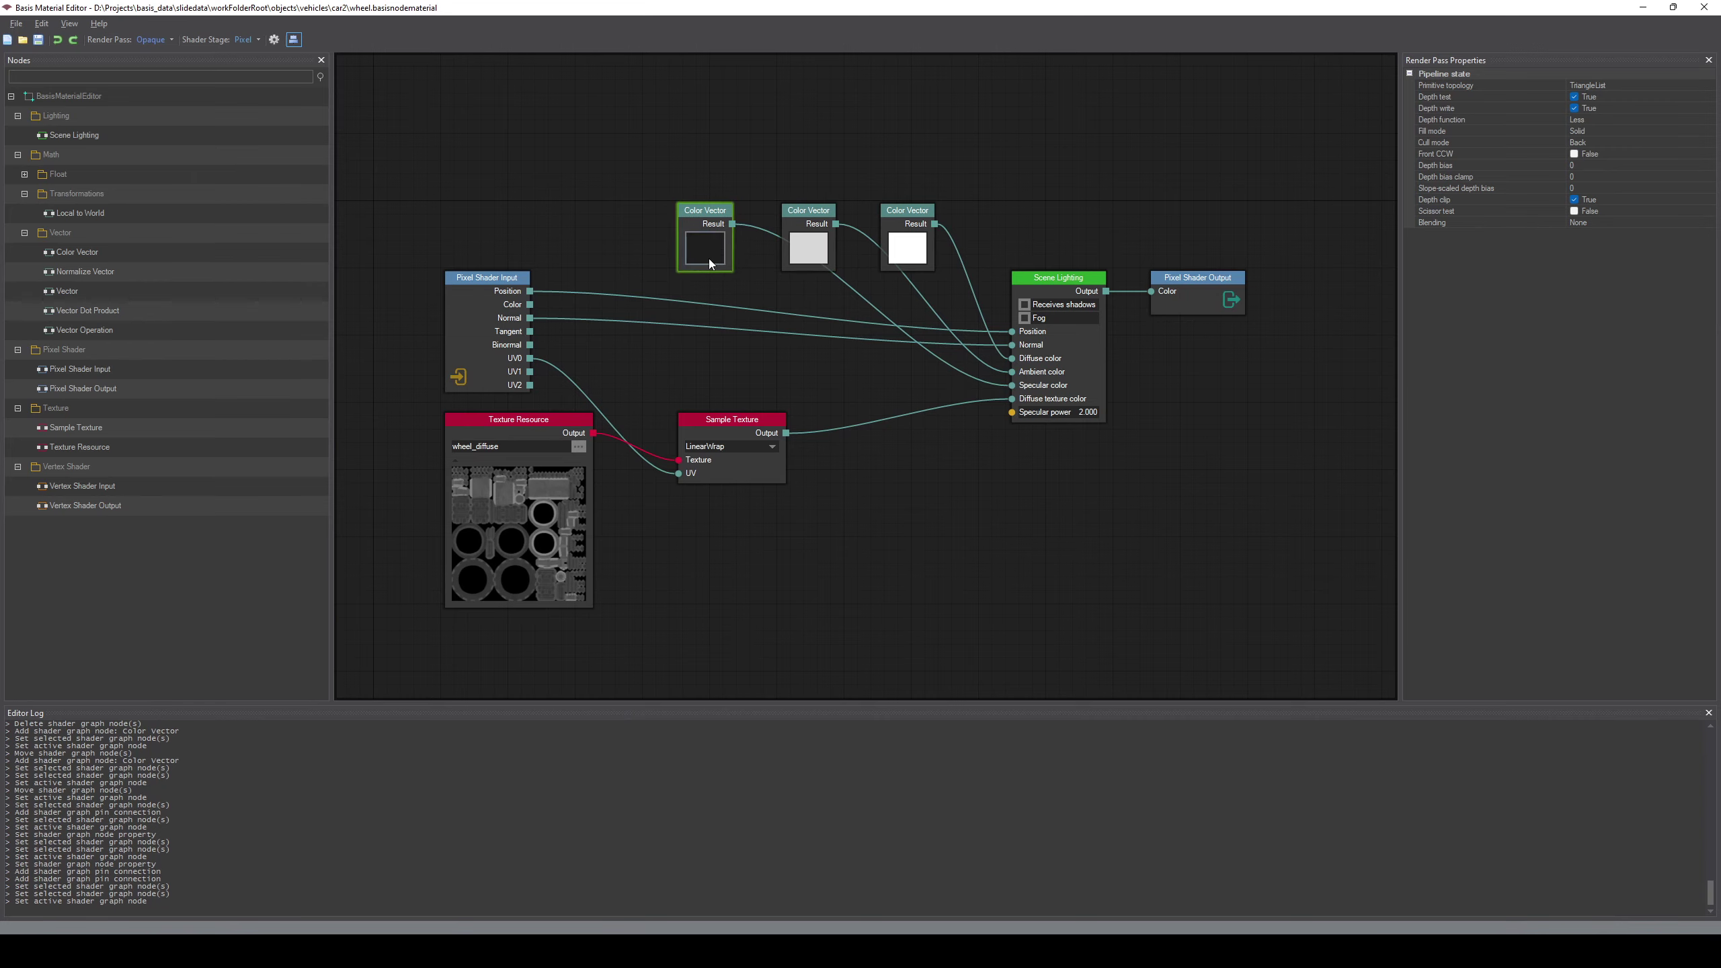
pyautogui.doubleClick(901, 465)
pyautogui.hotkey('ctrl', 'v')
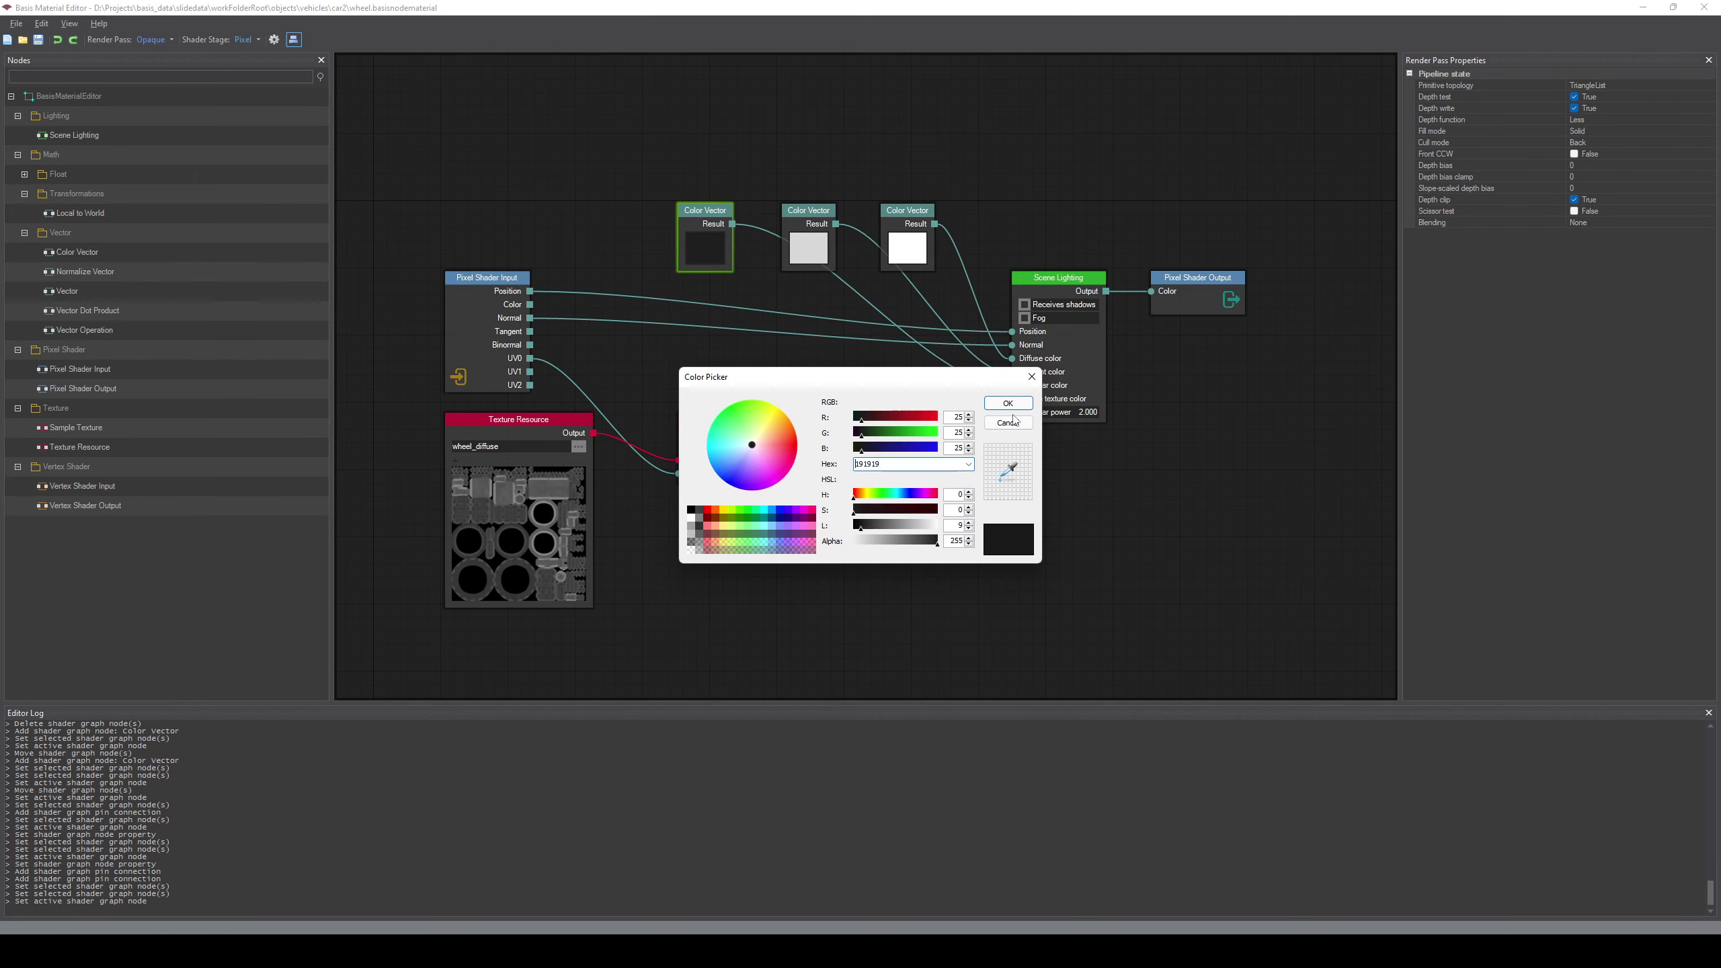
pyautogui.click(1008, 403)
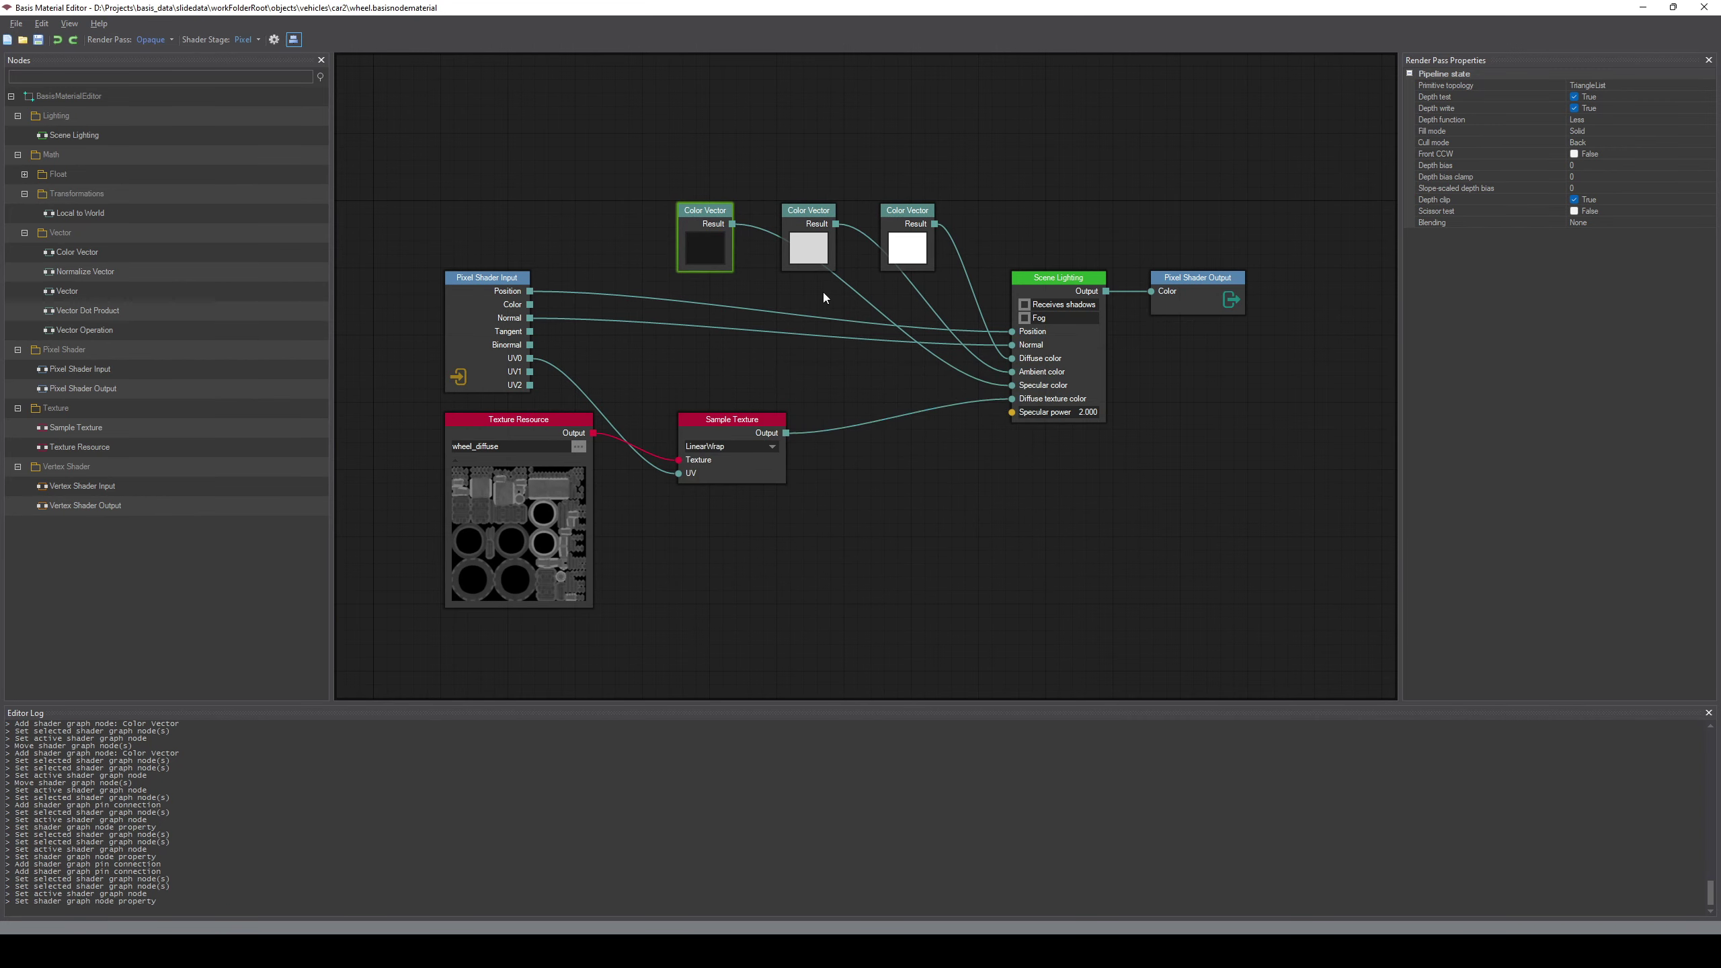
# Add the comment "Ambient" to the middle Color Vector node, keeping the node in its original place
pyautogui.moveTo(773, 298); pyautogui.dragTo(793, 289, button='middle')
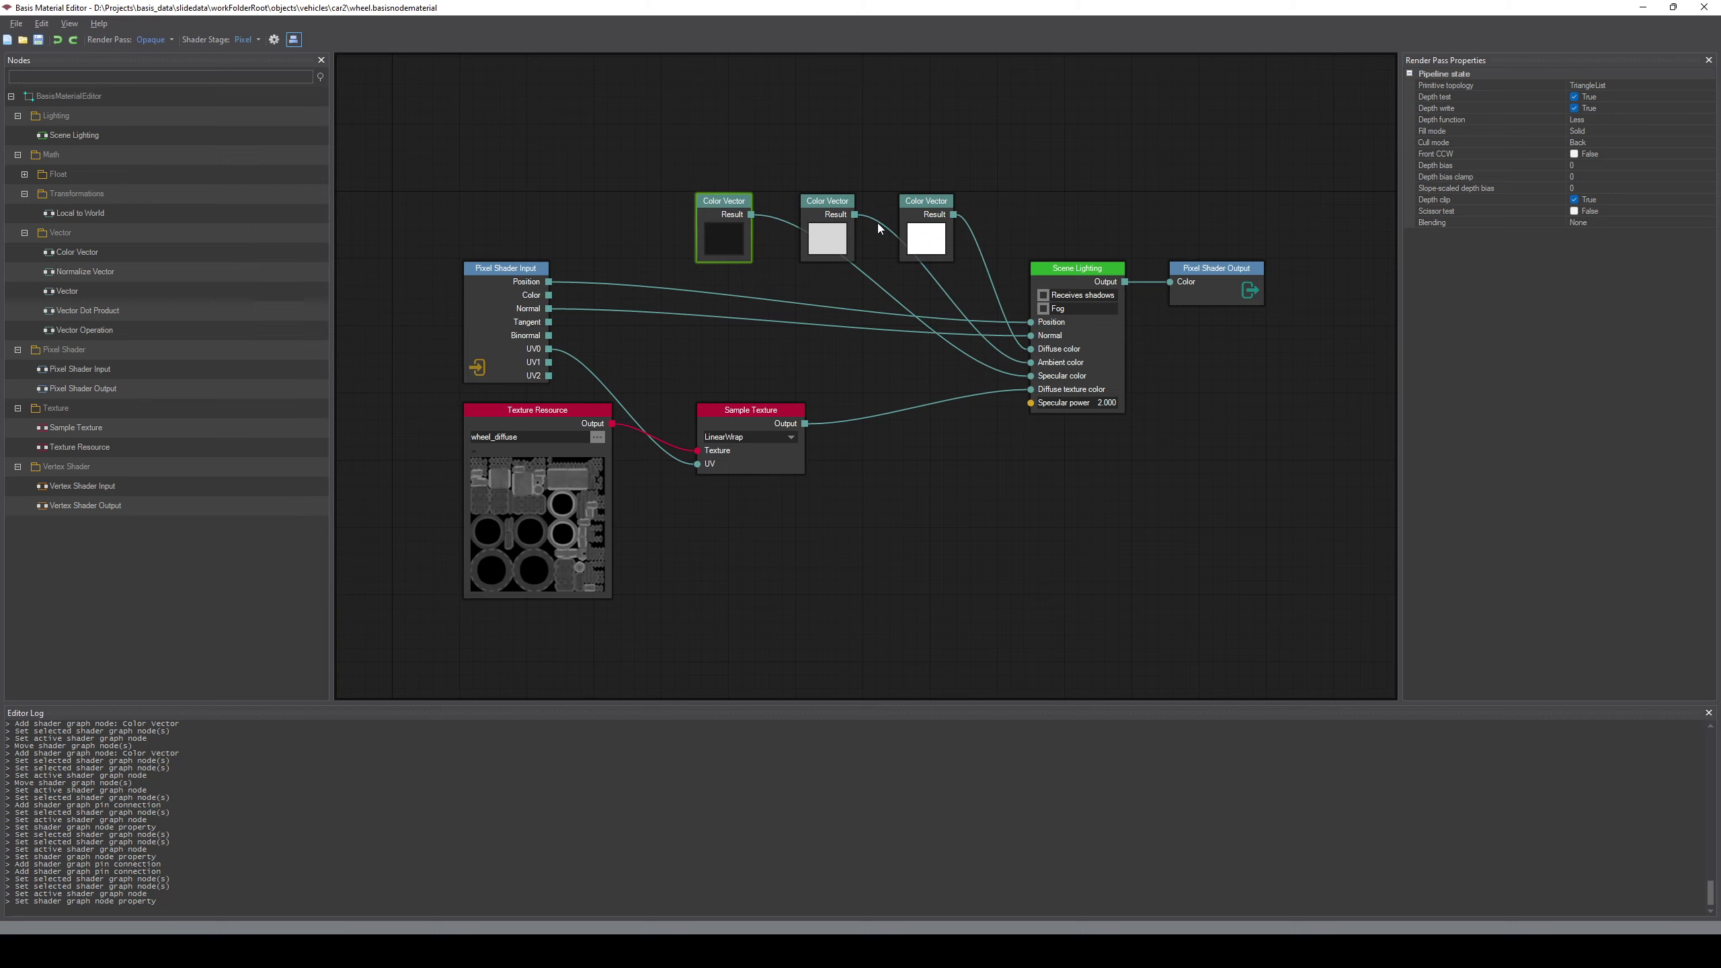
pyautogui.click(836, 208)
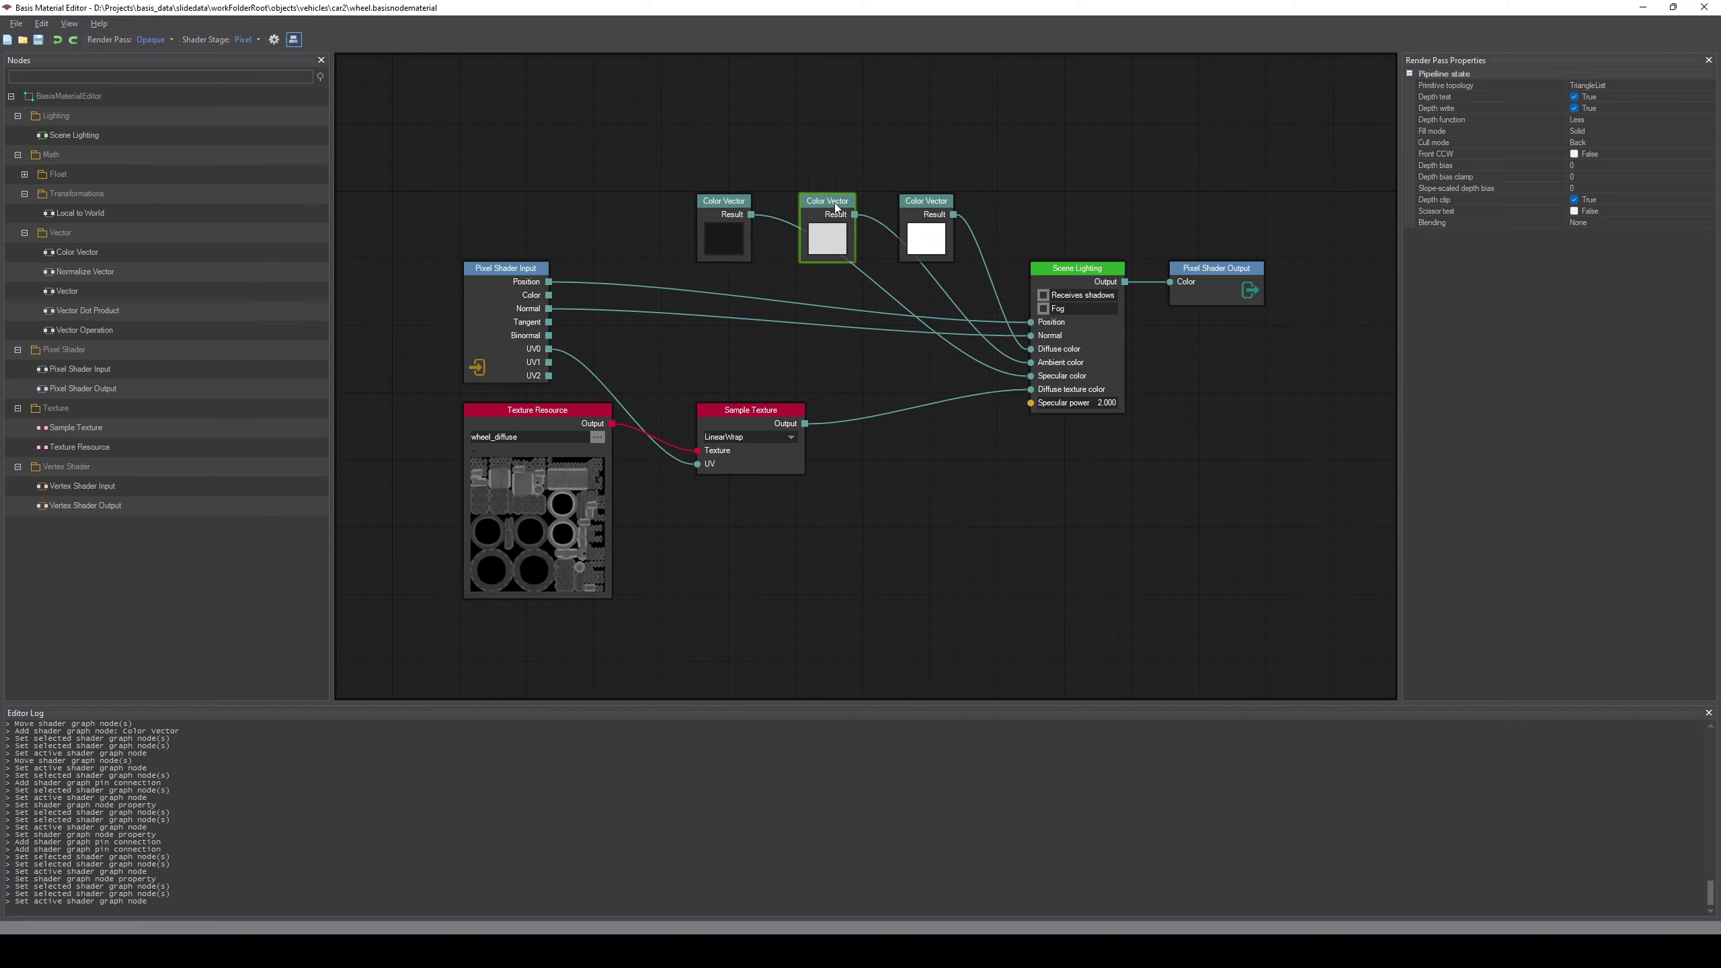
pyautogui.press('c')
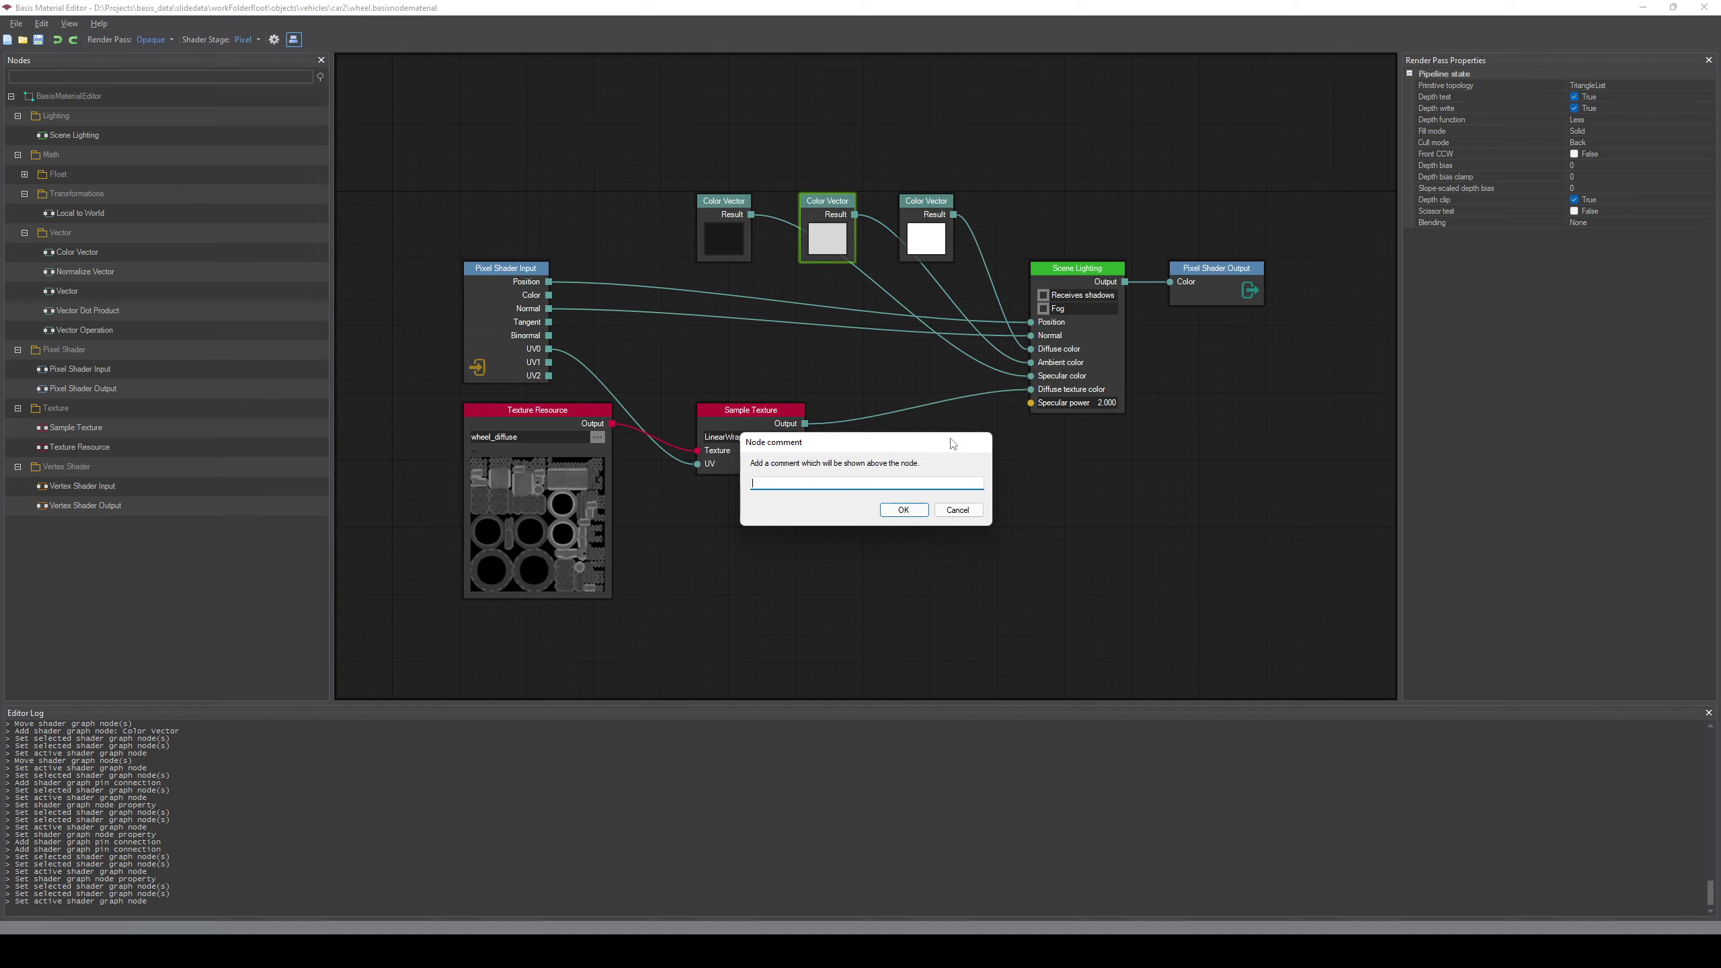
pyautogui.write('Ambient')
pyautogui.press('Return')
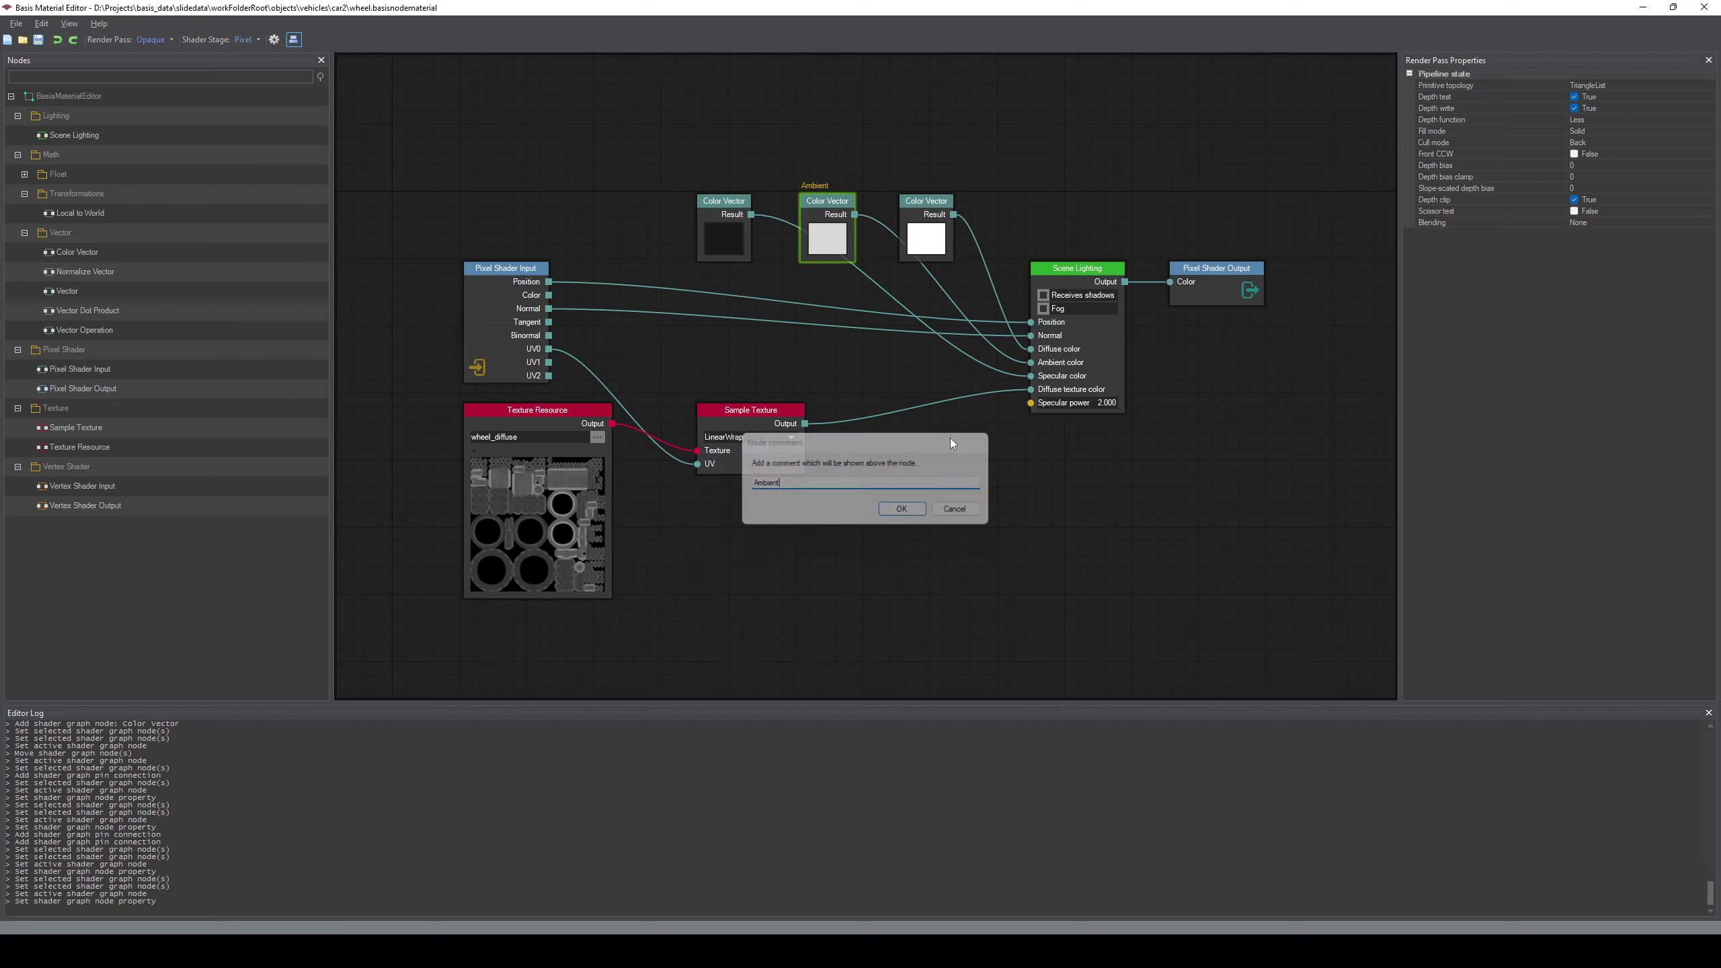
pyautogui.moveTo(812, 199)
pyautogui.mouseDown()
pyautogui.moveTo(839, 192)
pyautogui.moveTo(826, 184)
pyautogui.mouseUp()
pyautogui.hotkey('ctrl', 'z')
# Add the comment "Diffuse" to the white Color Vector node and "Specular" to the dark one
pyautogui.click(934, 204)
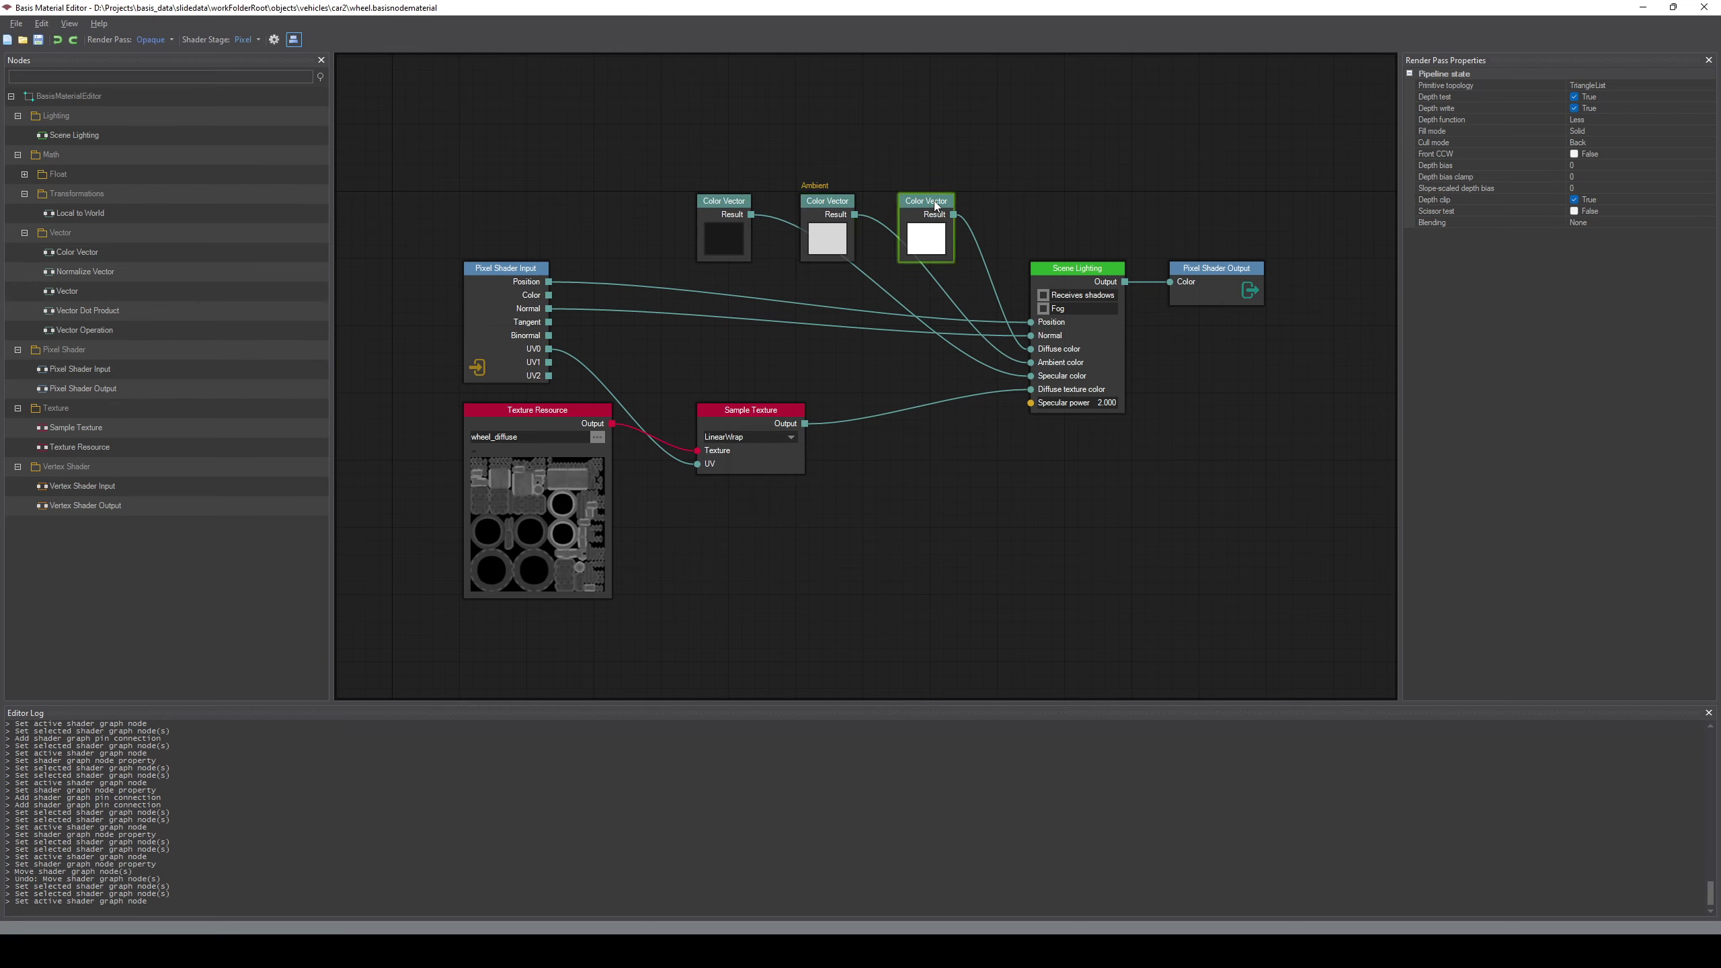
pyautogui.press('c')
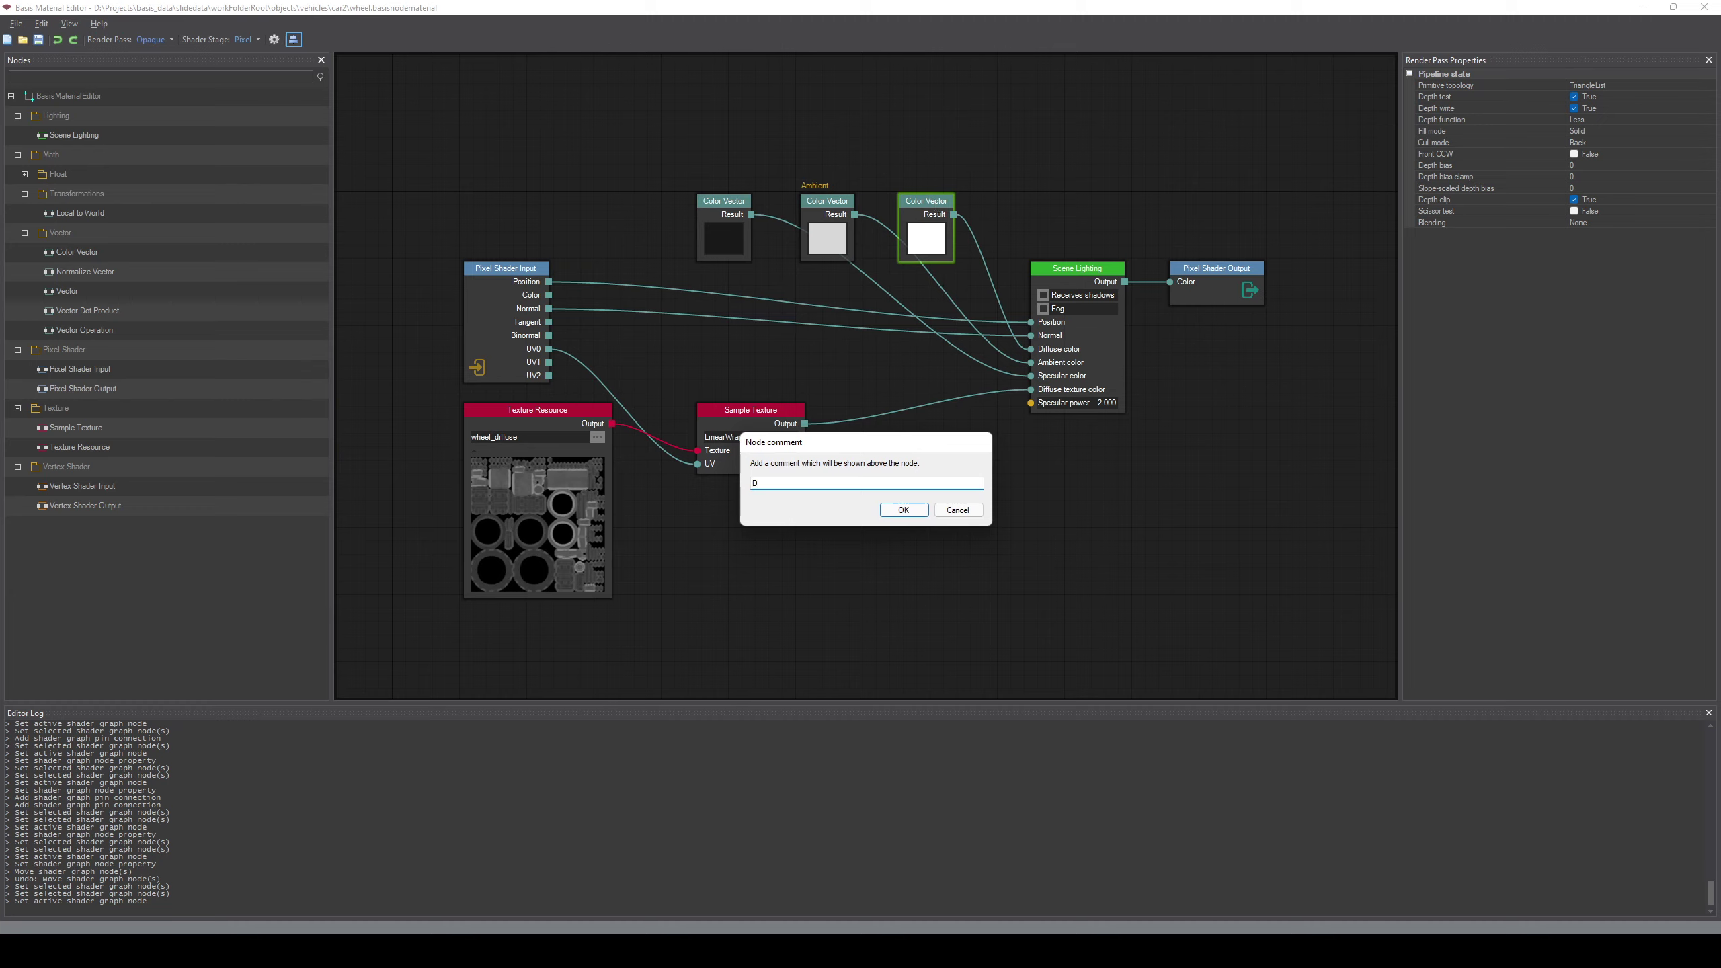
pyautogui.write('Diffuse')
pyautogui.press('Return')
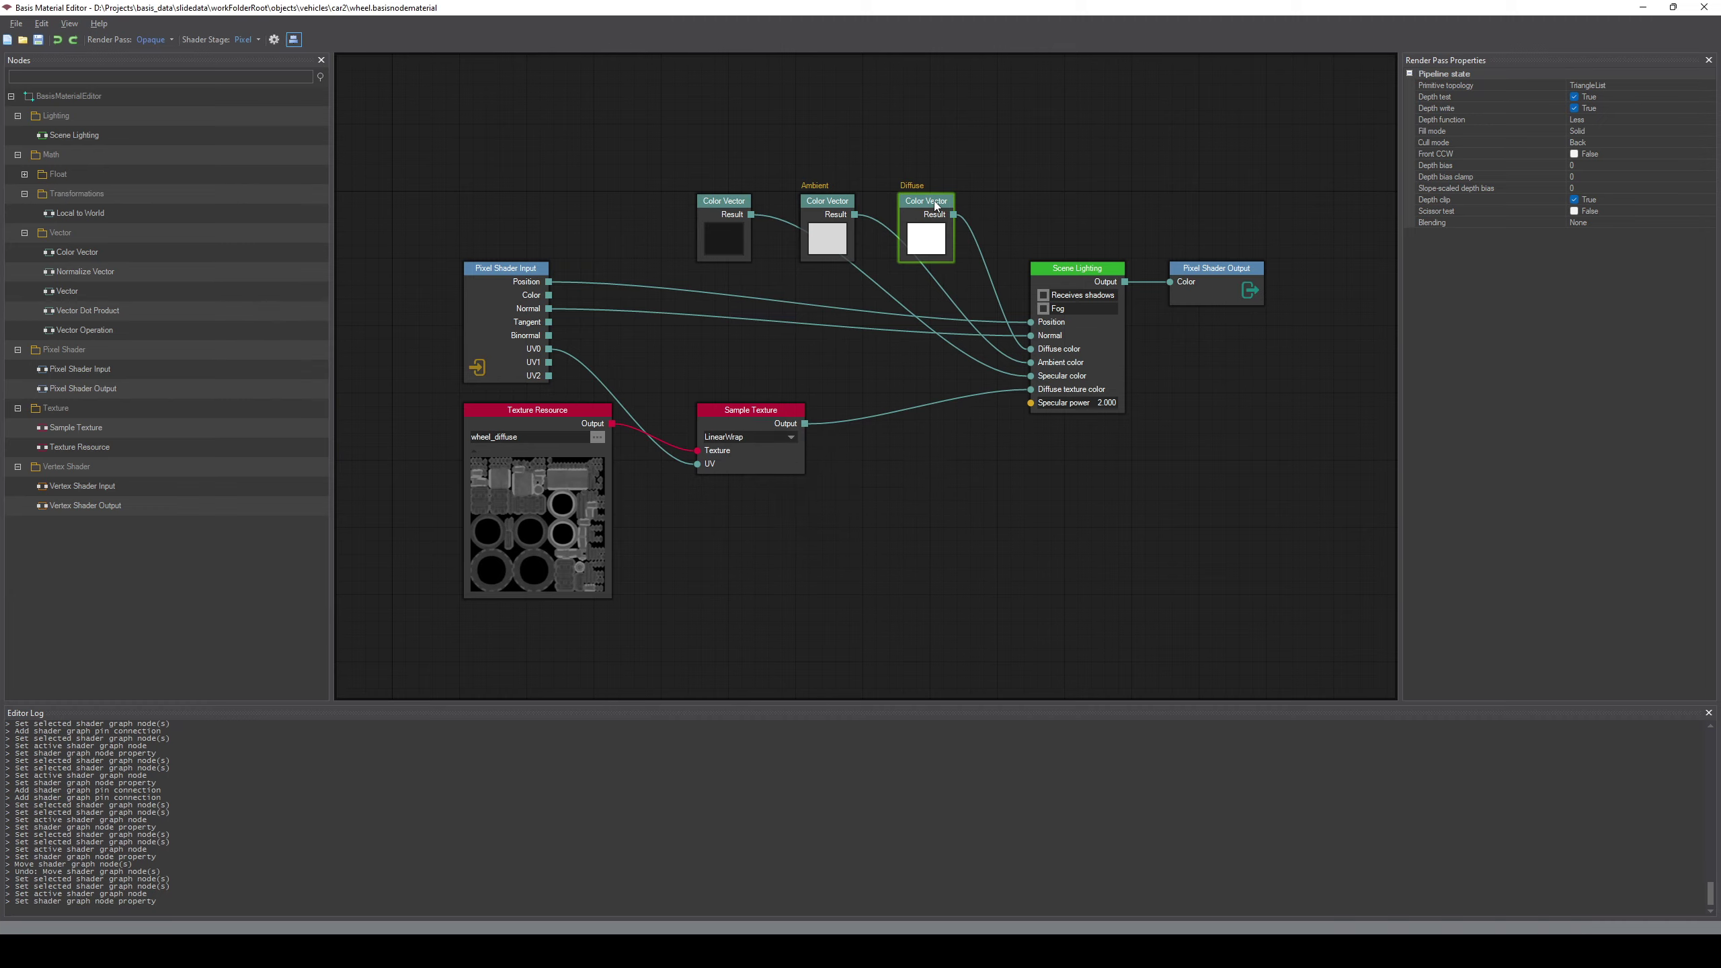
pyautogui.click(716, 208)
pyautogui.press('c')
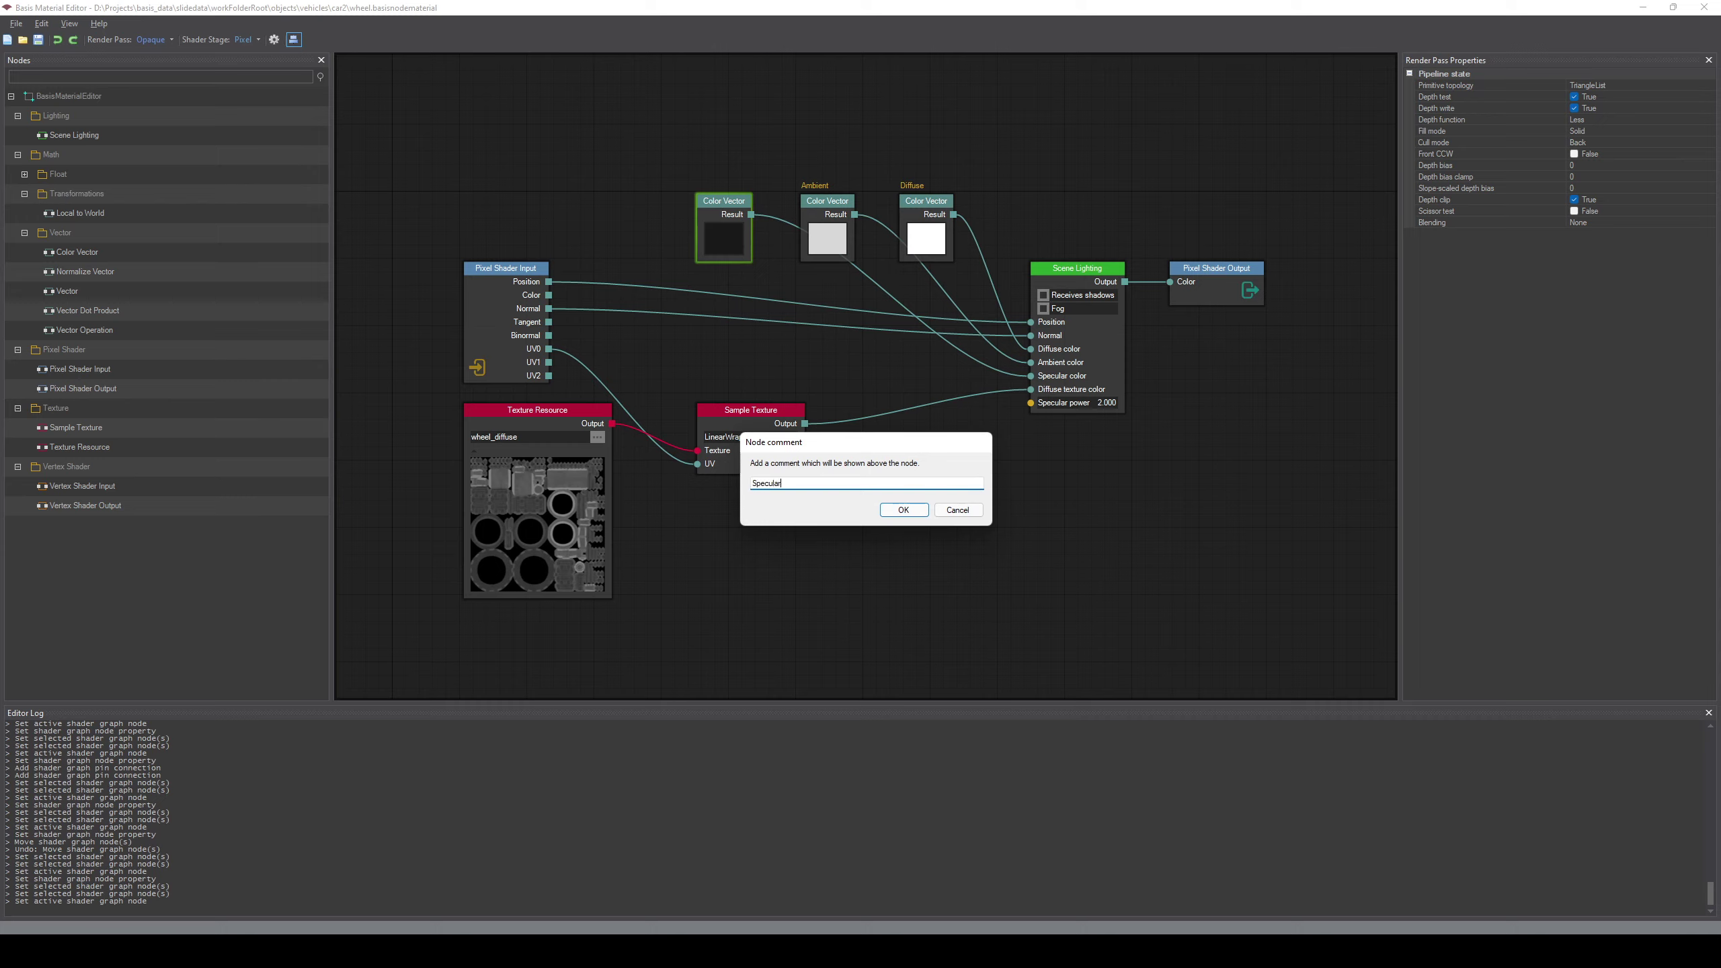
pyautogui.press('Return')
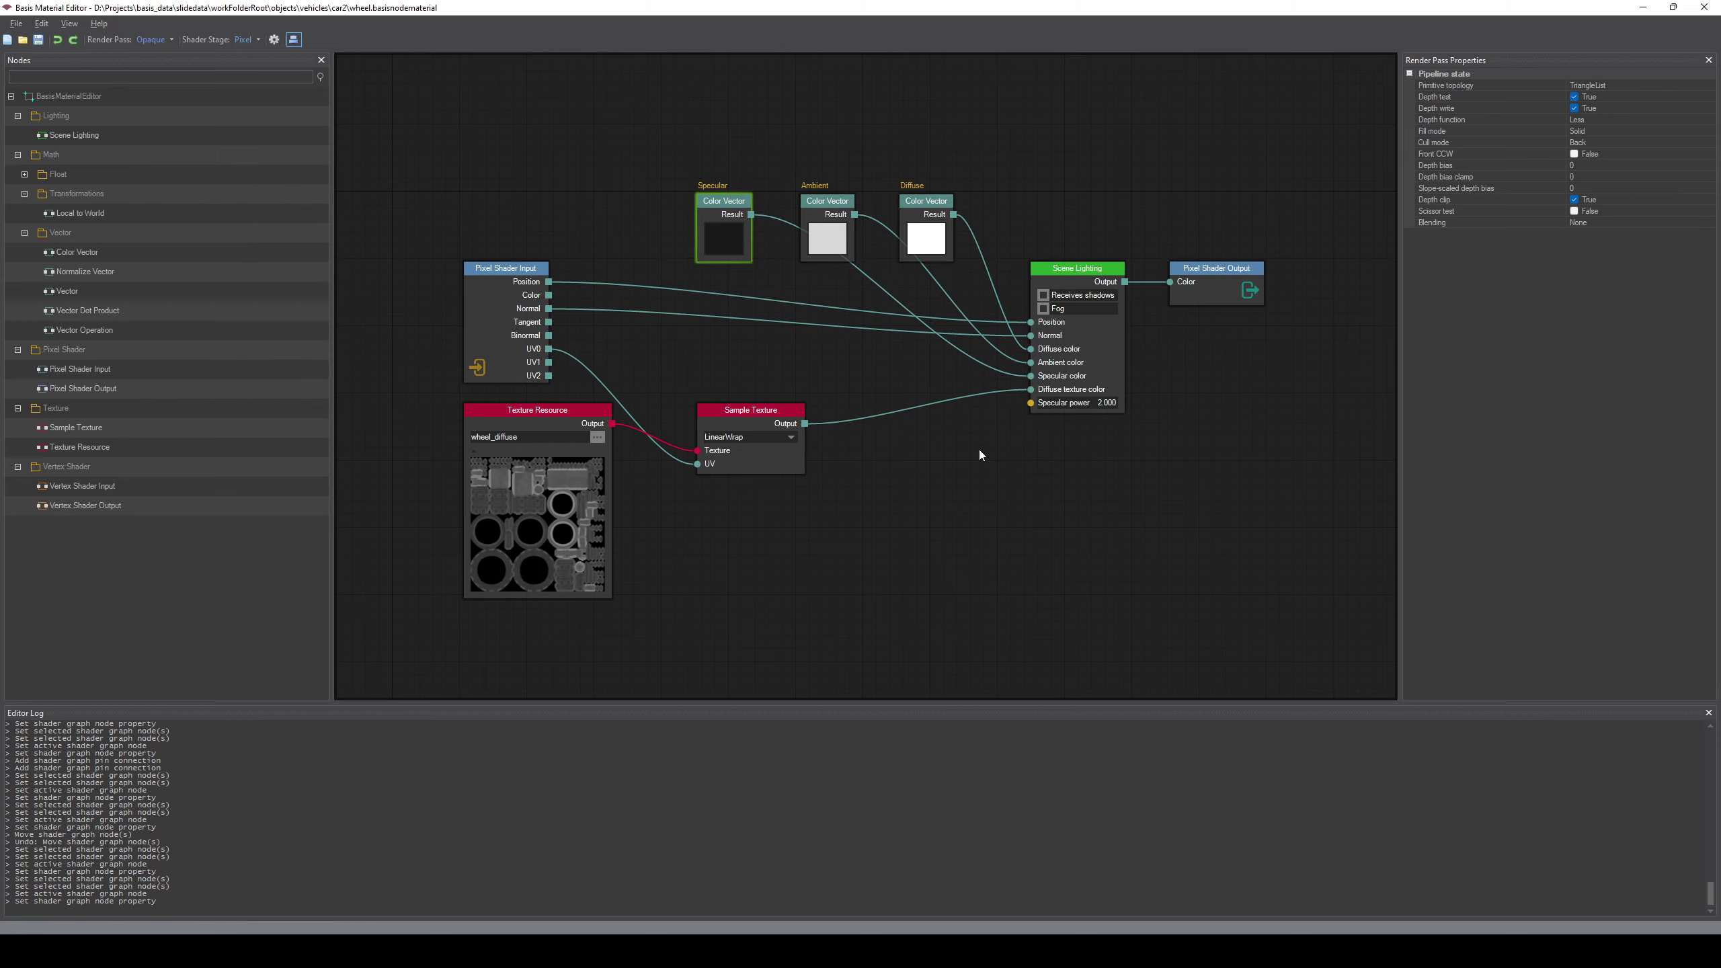
pyautogui.click(955, 500)
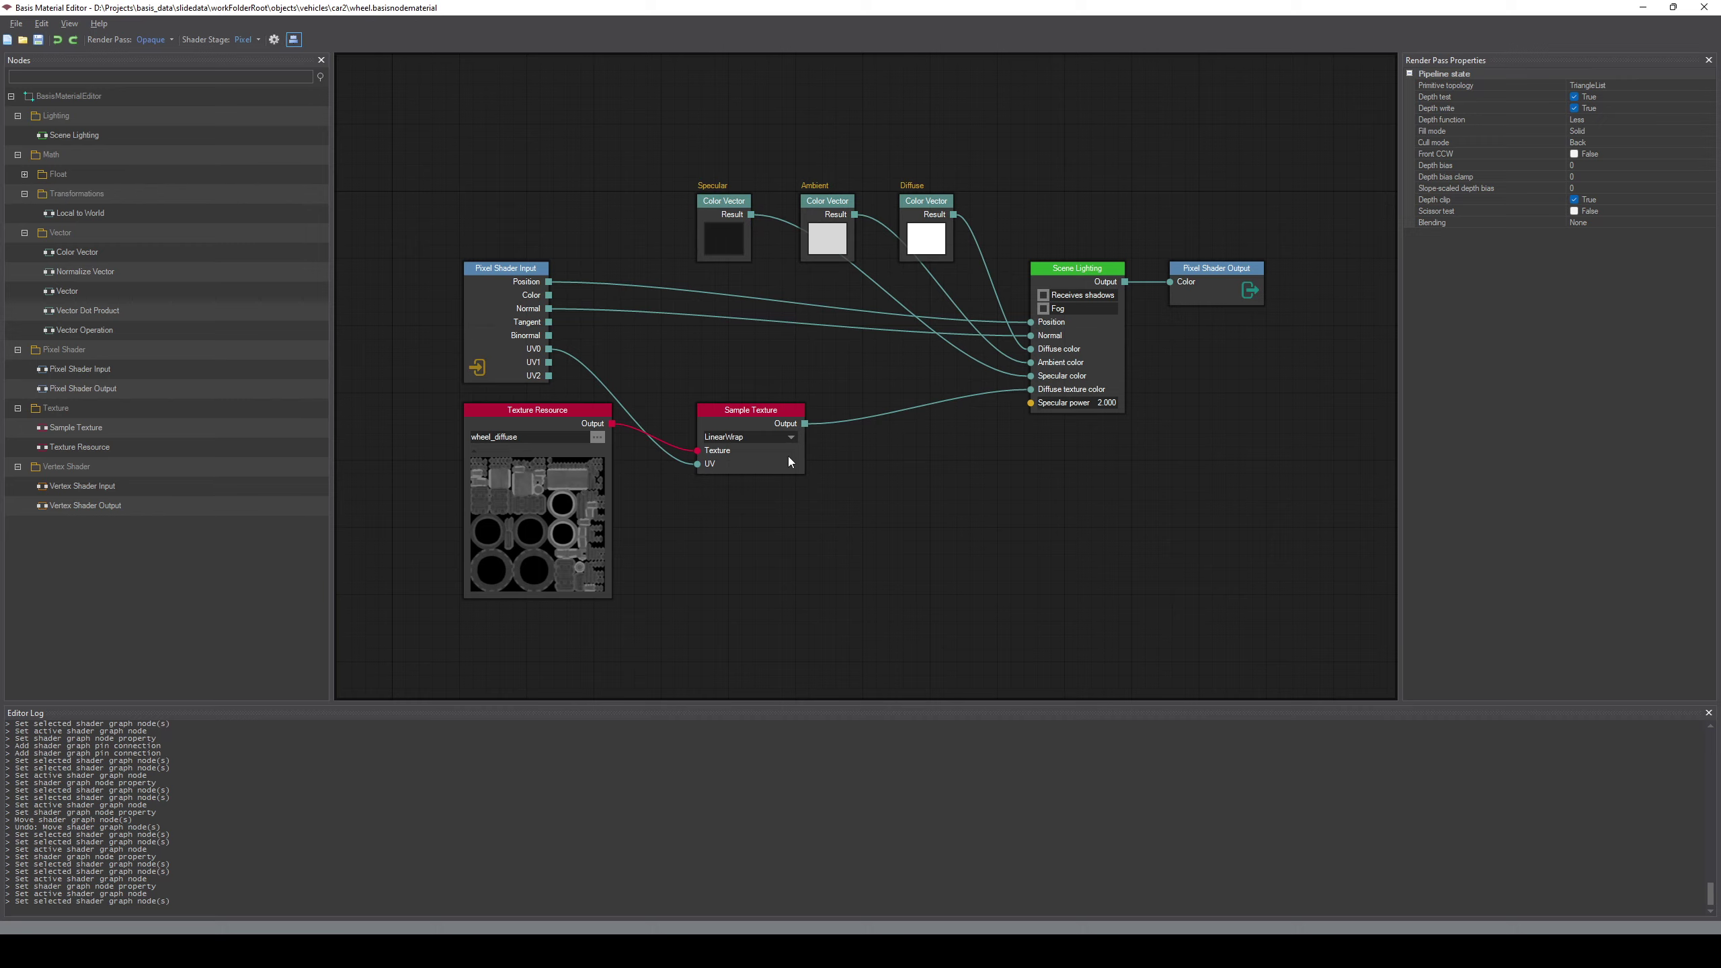
# Move the Sample Texture, Texture Resource and Pixel Shader Input nodes closer to Scene Lighting, and reposition the whole graph together
pyautogui.moveTo(760, 412); pyautogui.dragTo(921, 347)
pyautogui.moveTo(536, 415); pyautogui.dragTo(726, 353)
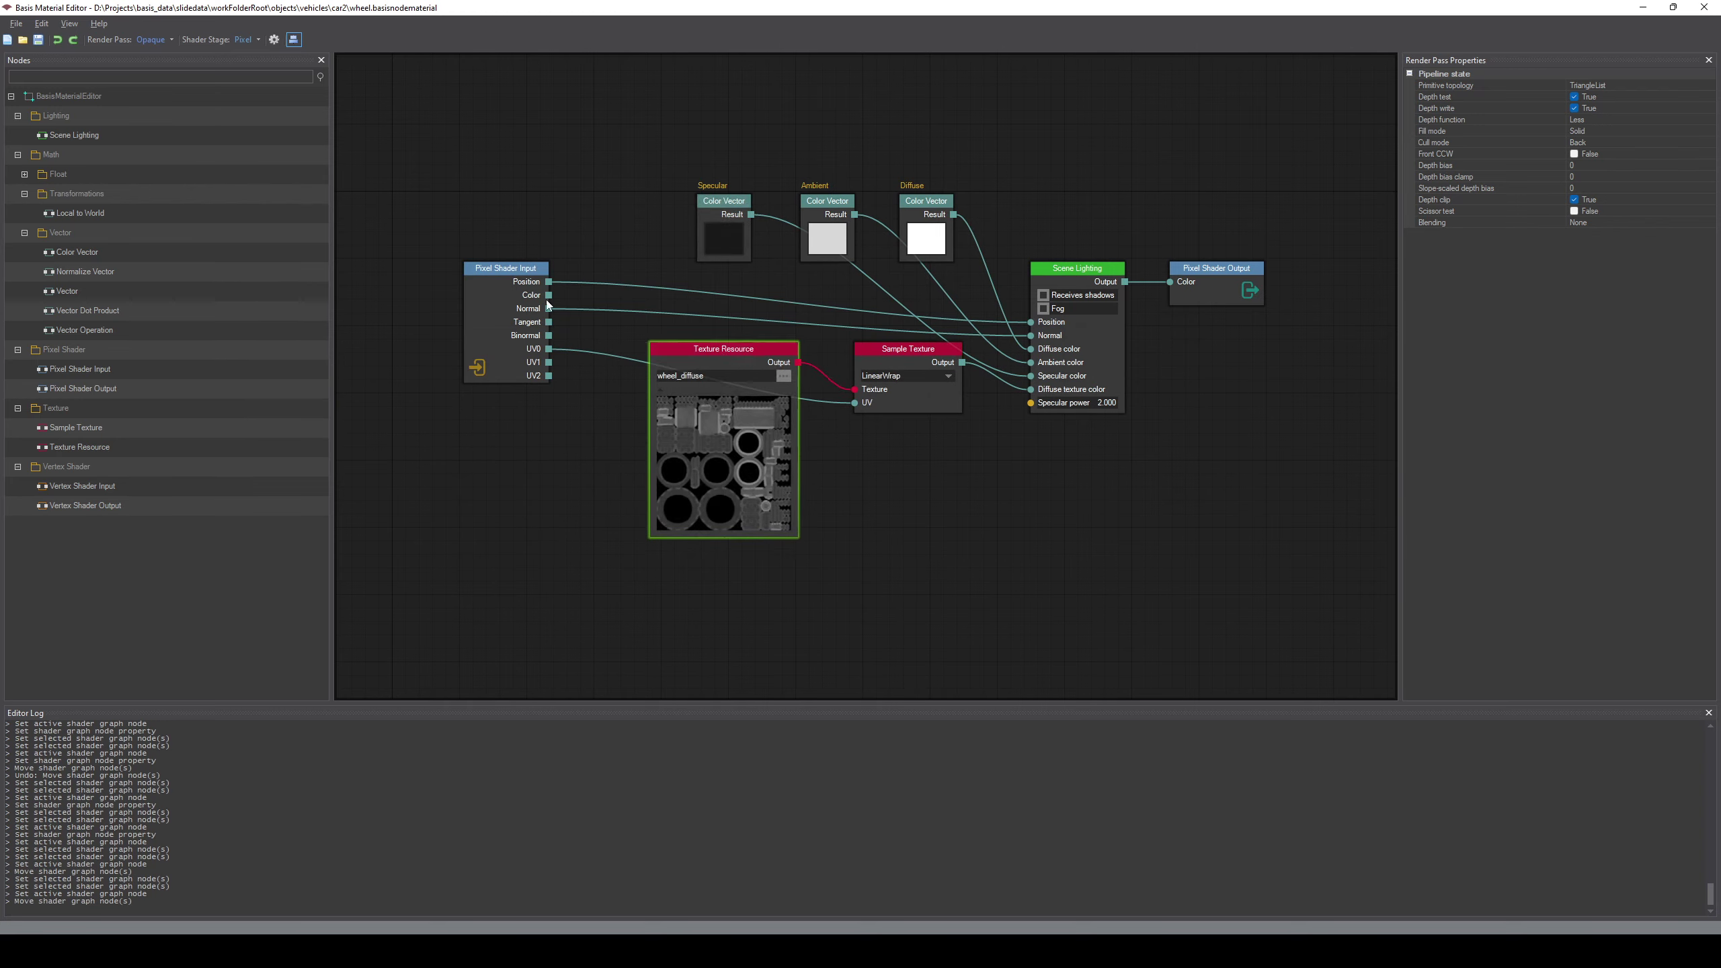
pyautogui.moveTo(501, 268); pyautogui.dragTo(566, 266)
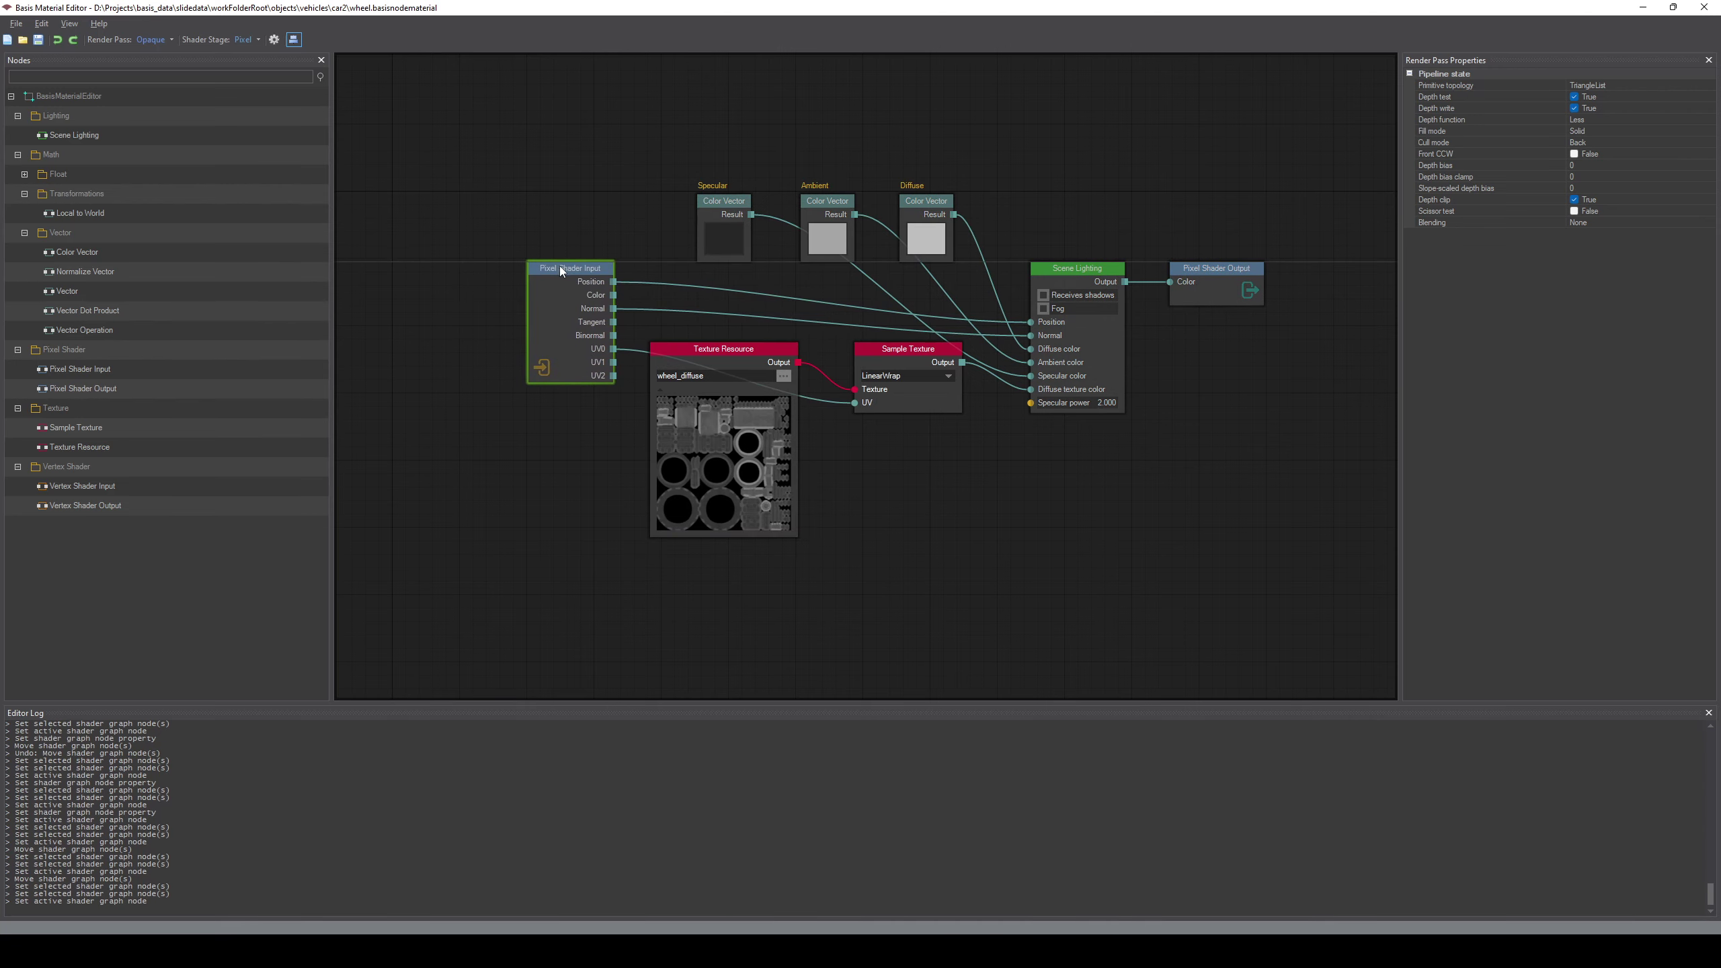
pyautogui.moveTo(469, 122); pyautogui.dragTo(1297, 612)
pyautogui.moveTo(588, 265); pyautogui.dragTo(478, 226)
pyautogui.moveTo(782, 448); pyautogui.dragTo(910, 492, button='middle')
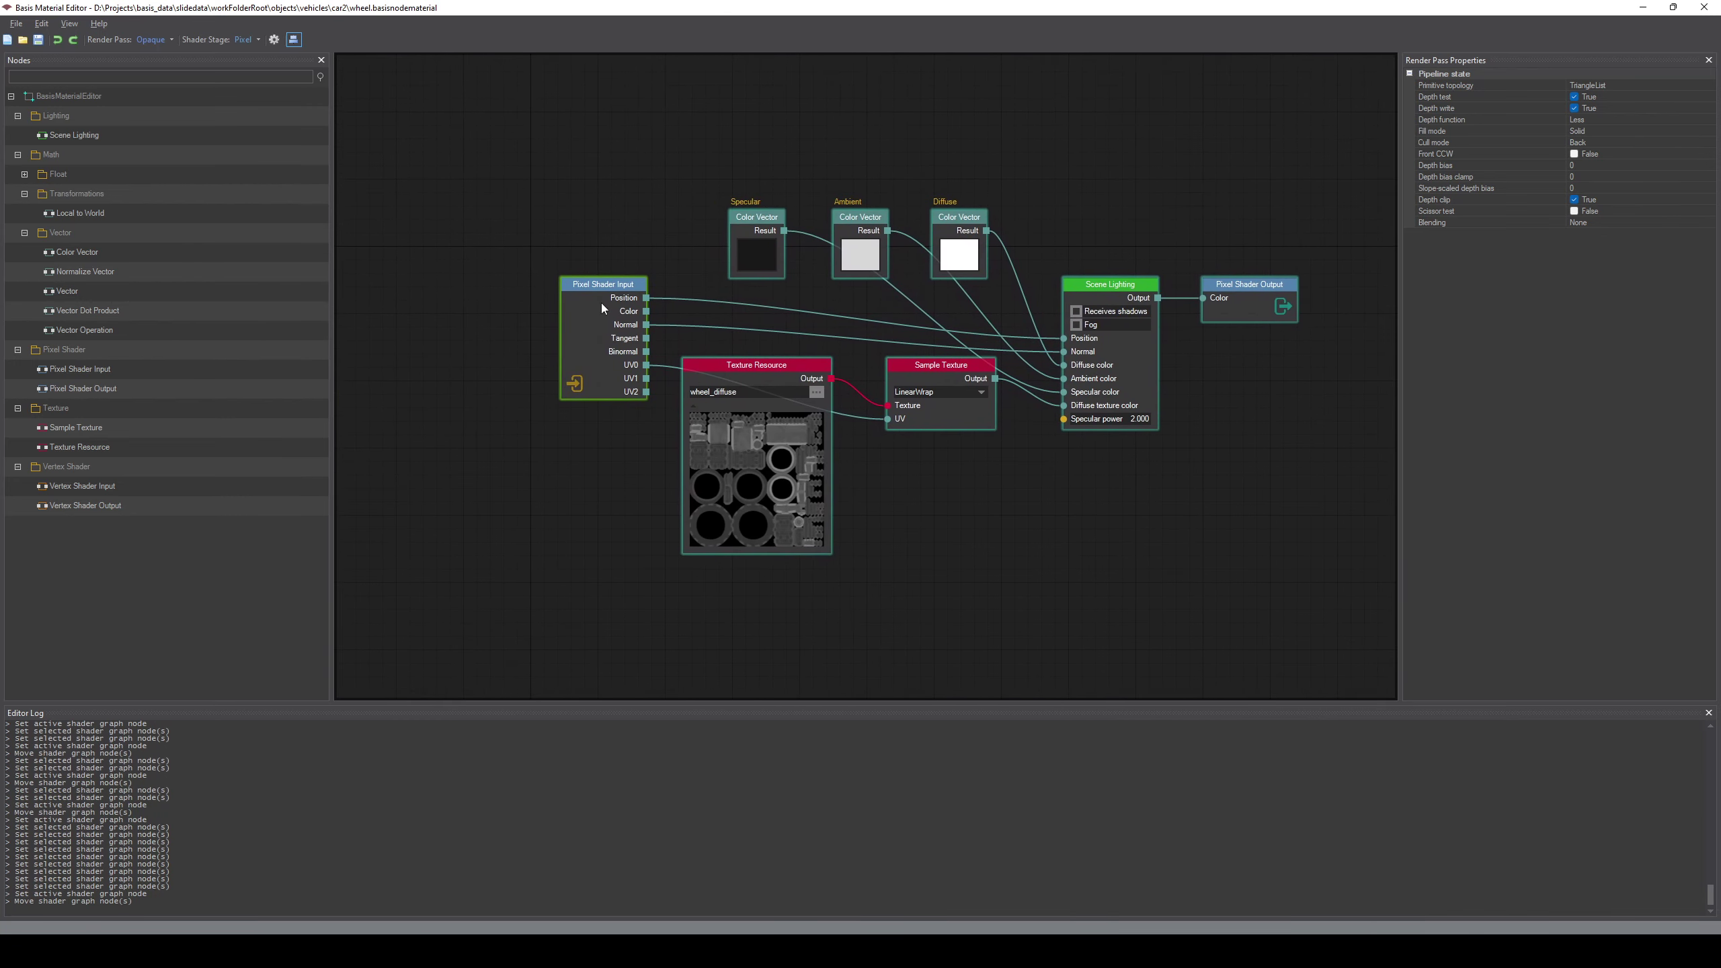
# Move all the selected pixel shader nodes together slightly lower on the canvas
pyautogui.moveTo(602, 285); pyautogui.dragTo(613, 367)
pyautogui.moveTo(960, 529); pyautogui.dragTo(931, 463, button='middle')
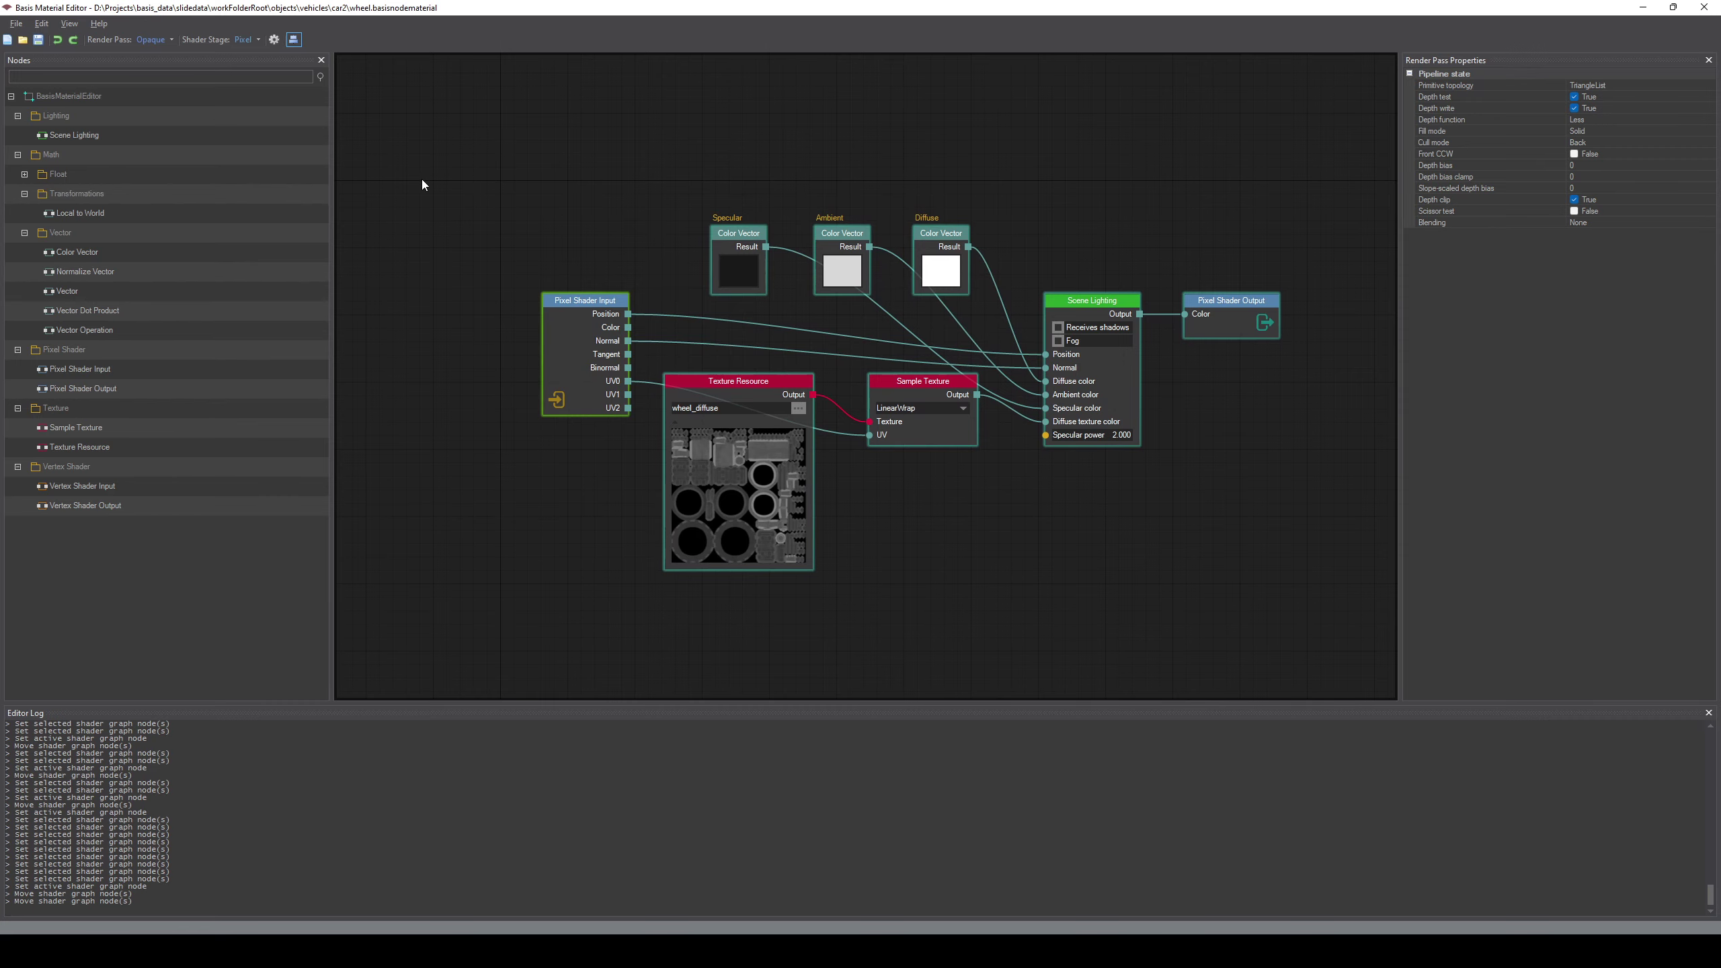
pyautogui.moveTo(977, 483); pyautogui.dragTo(908, 425, button='middle')
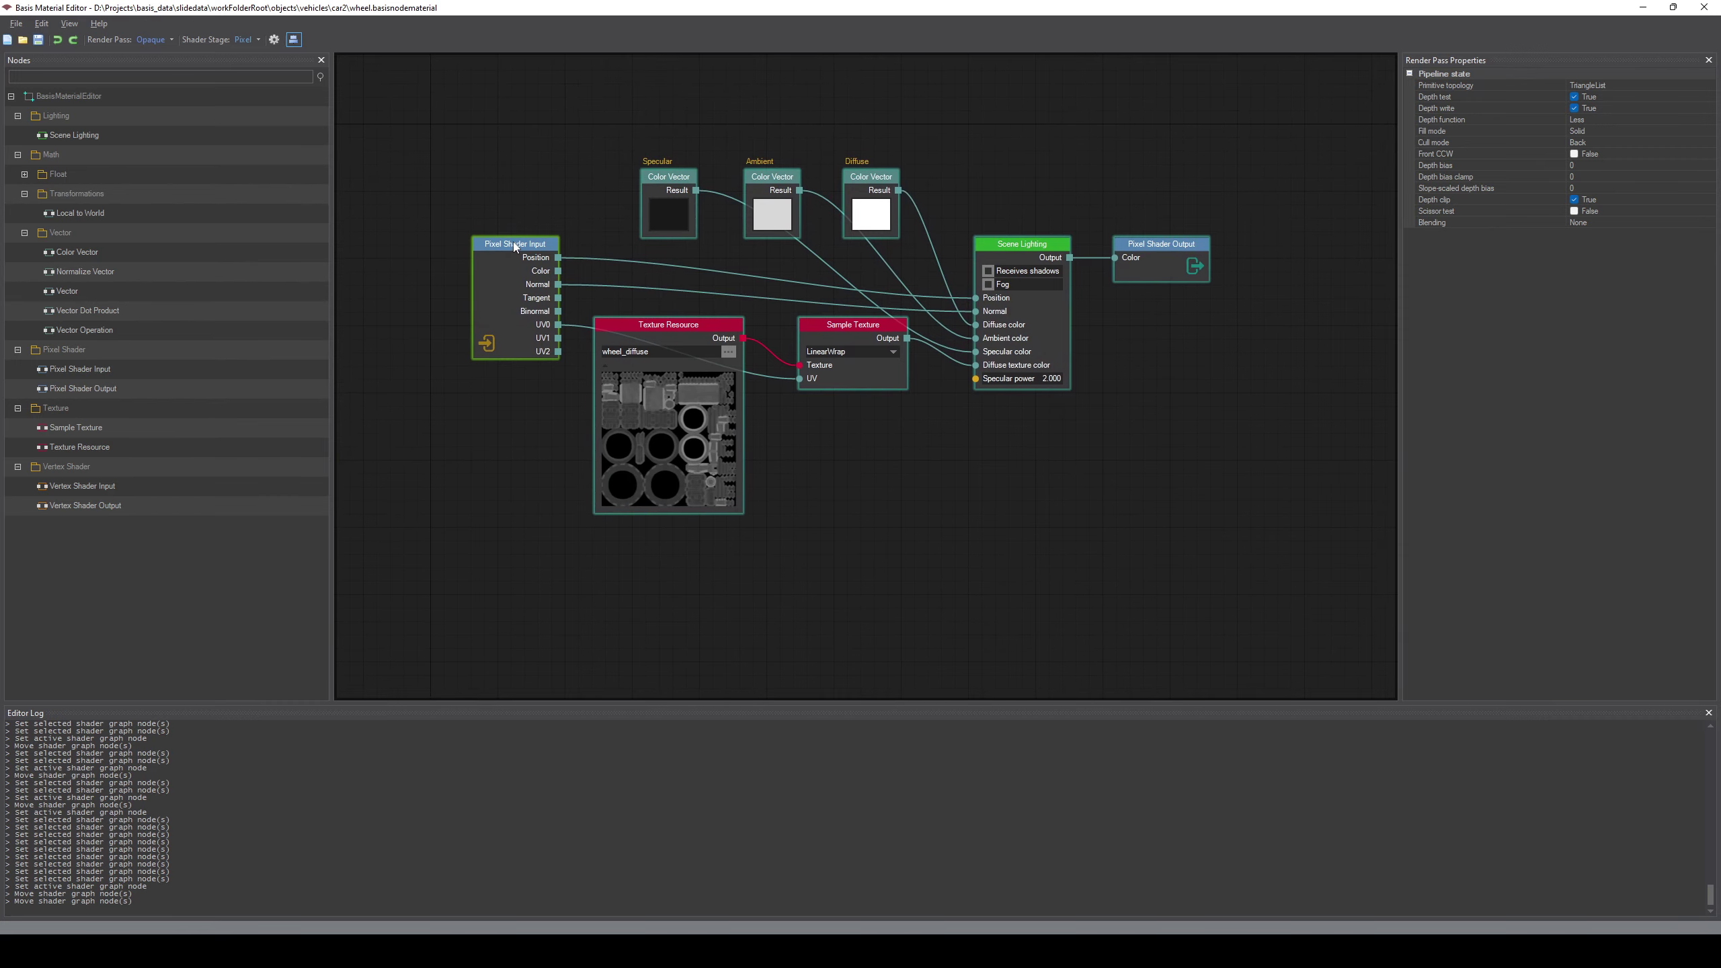
pyautogui.moveTo(514, 242); pyautogui.dragTo(517, 255)
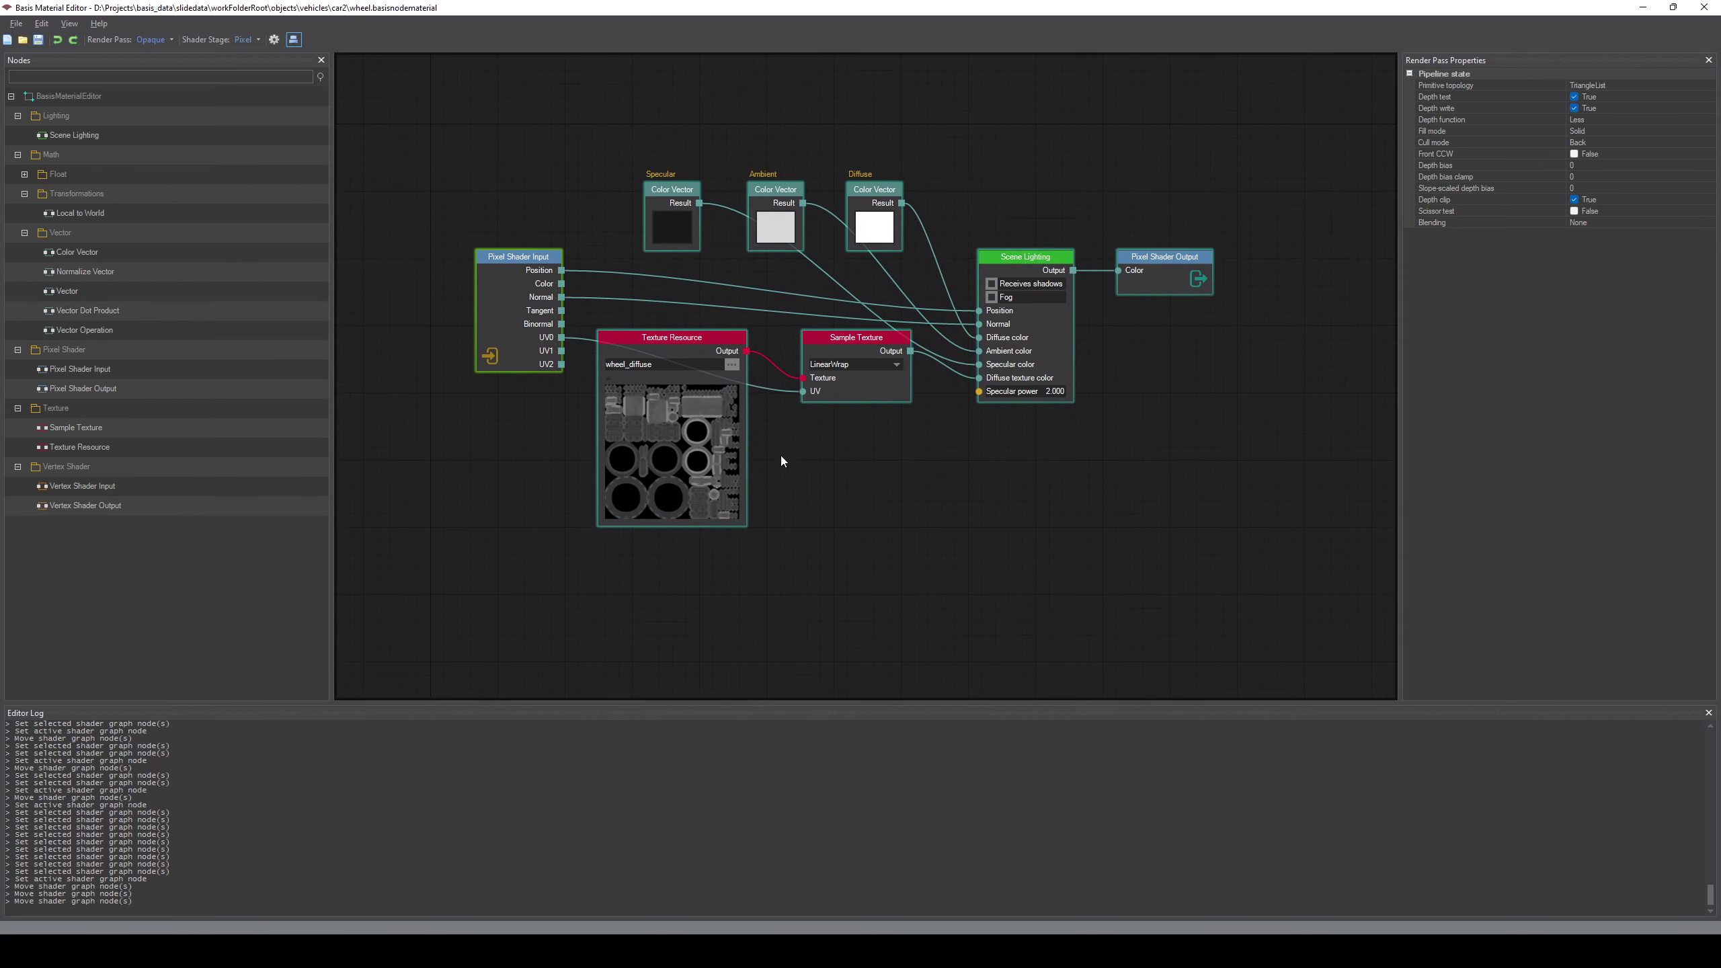
# Switch to the Vertex shader stage and move its whole three-node graph toward the upper-left of the canvas
pyautogui.click(258, 40)
pyautogui.click(266, 59)
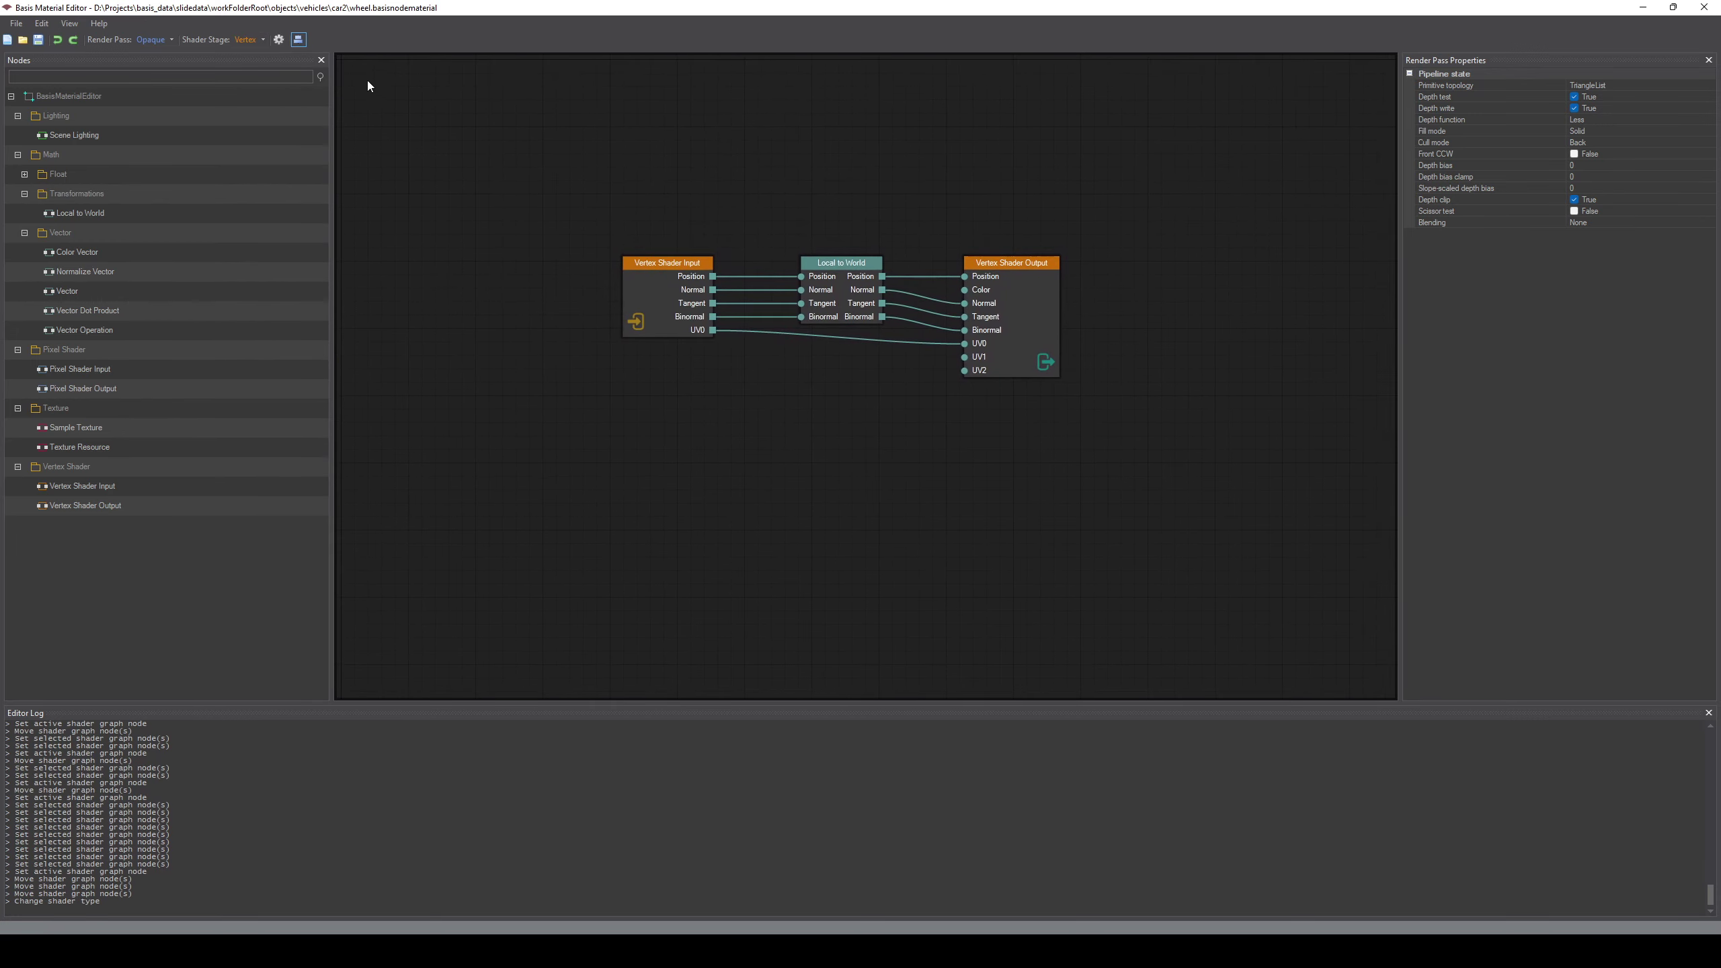
pyautogui.moveTo(564, 192); pyautogui.dragTo(1124, 509)
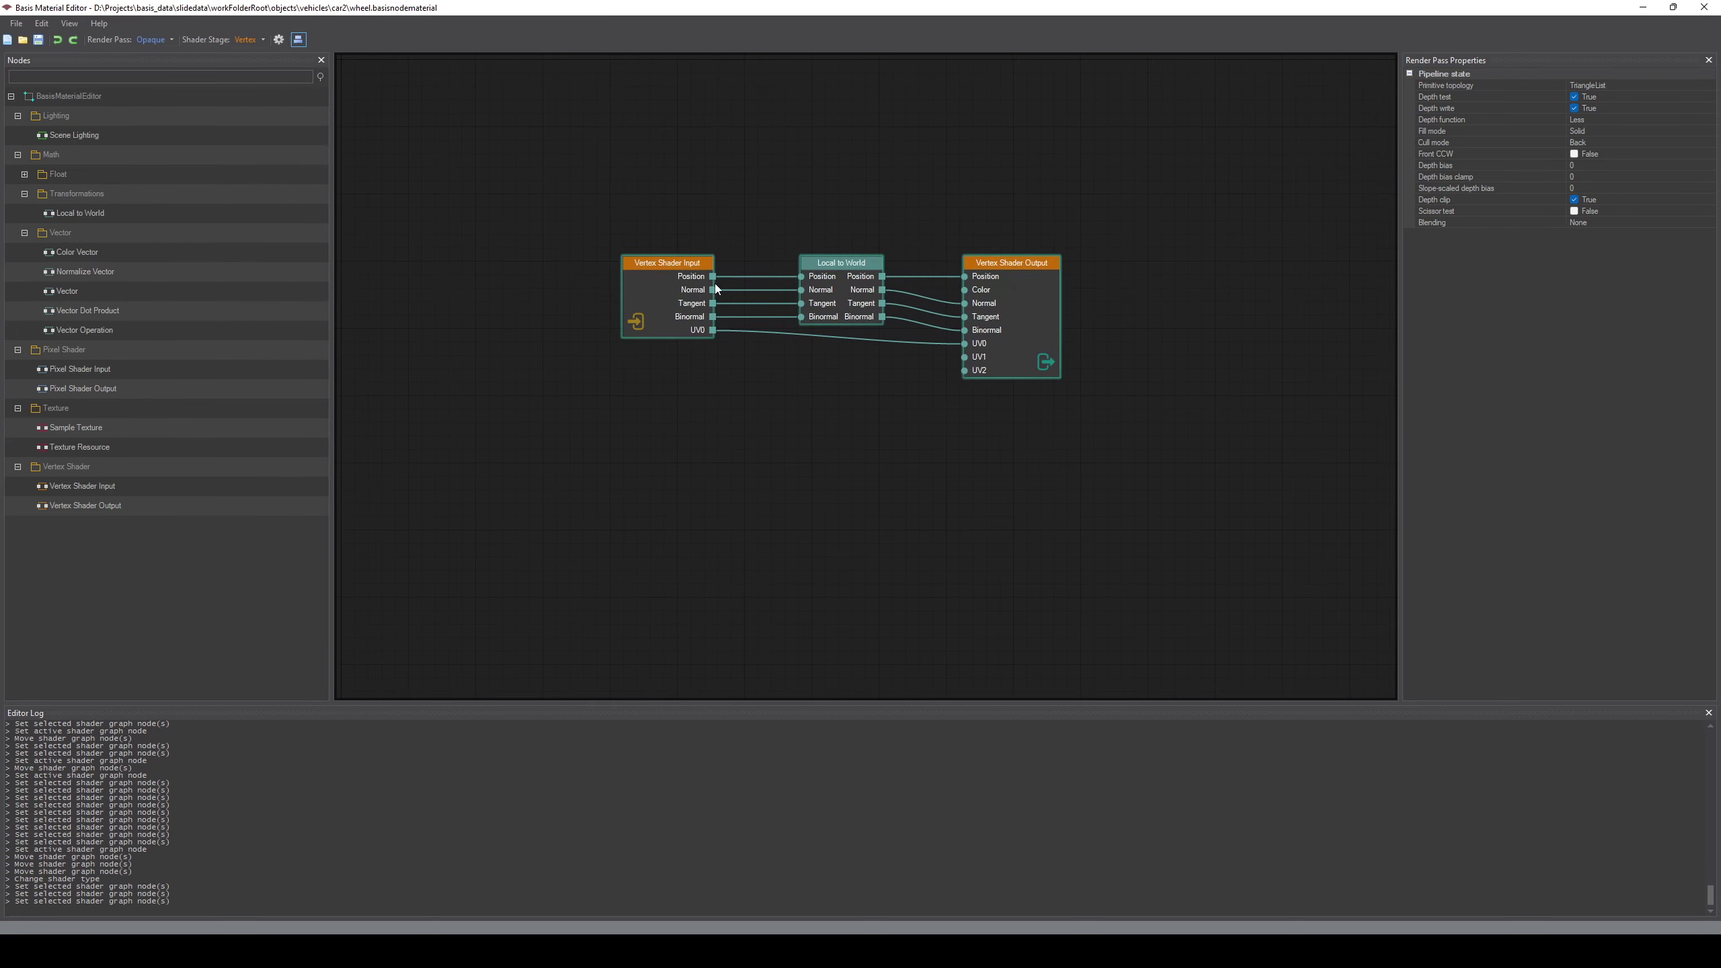
pyautogui.moveTo(662, 263); pyautogui.dragTo(418, 116)
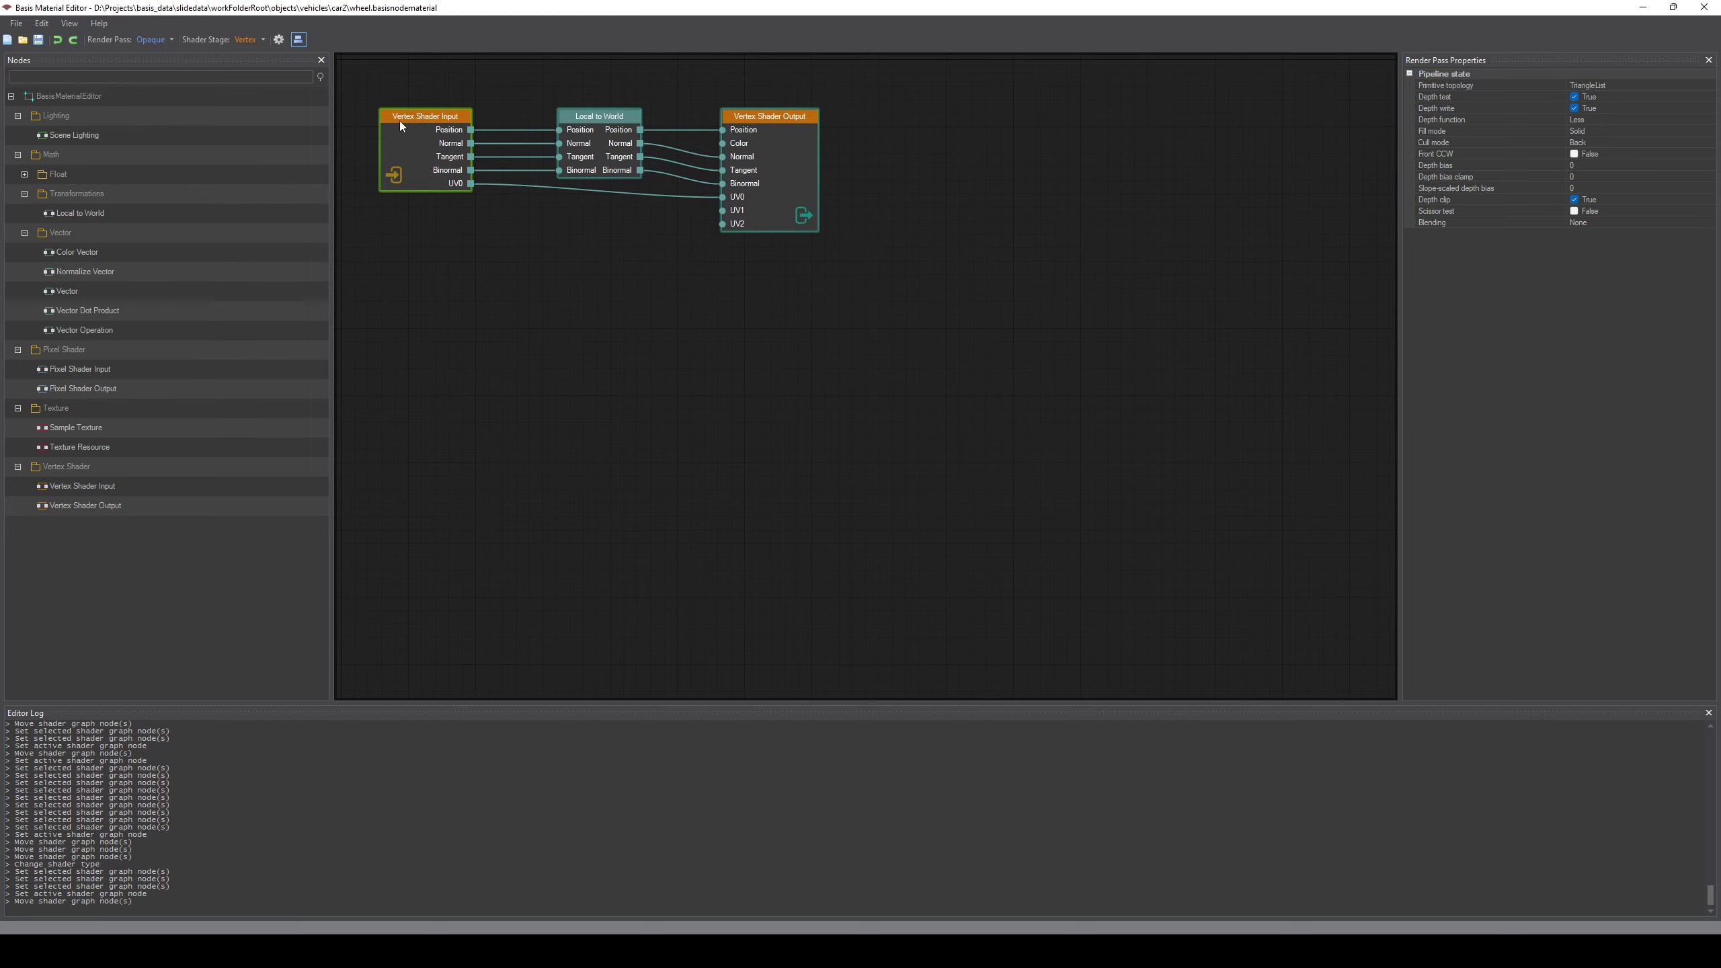
# Return to the Pixel shader stage and save the wheel material
pyautogui.click(264, 41)
pyautogui.click(275, 62)
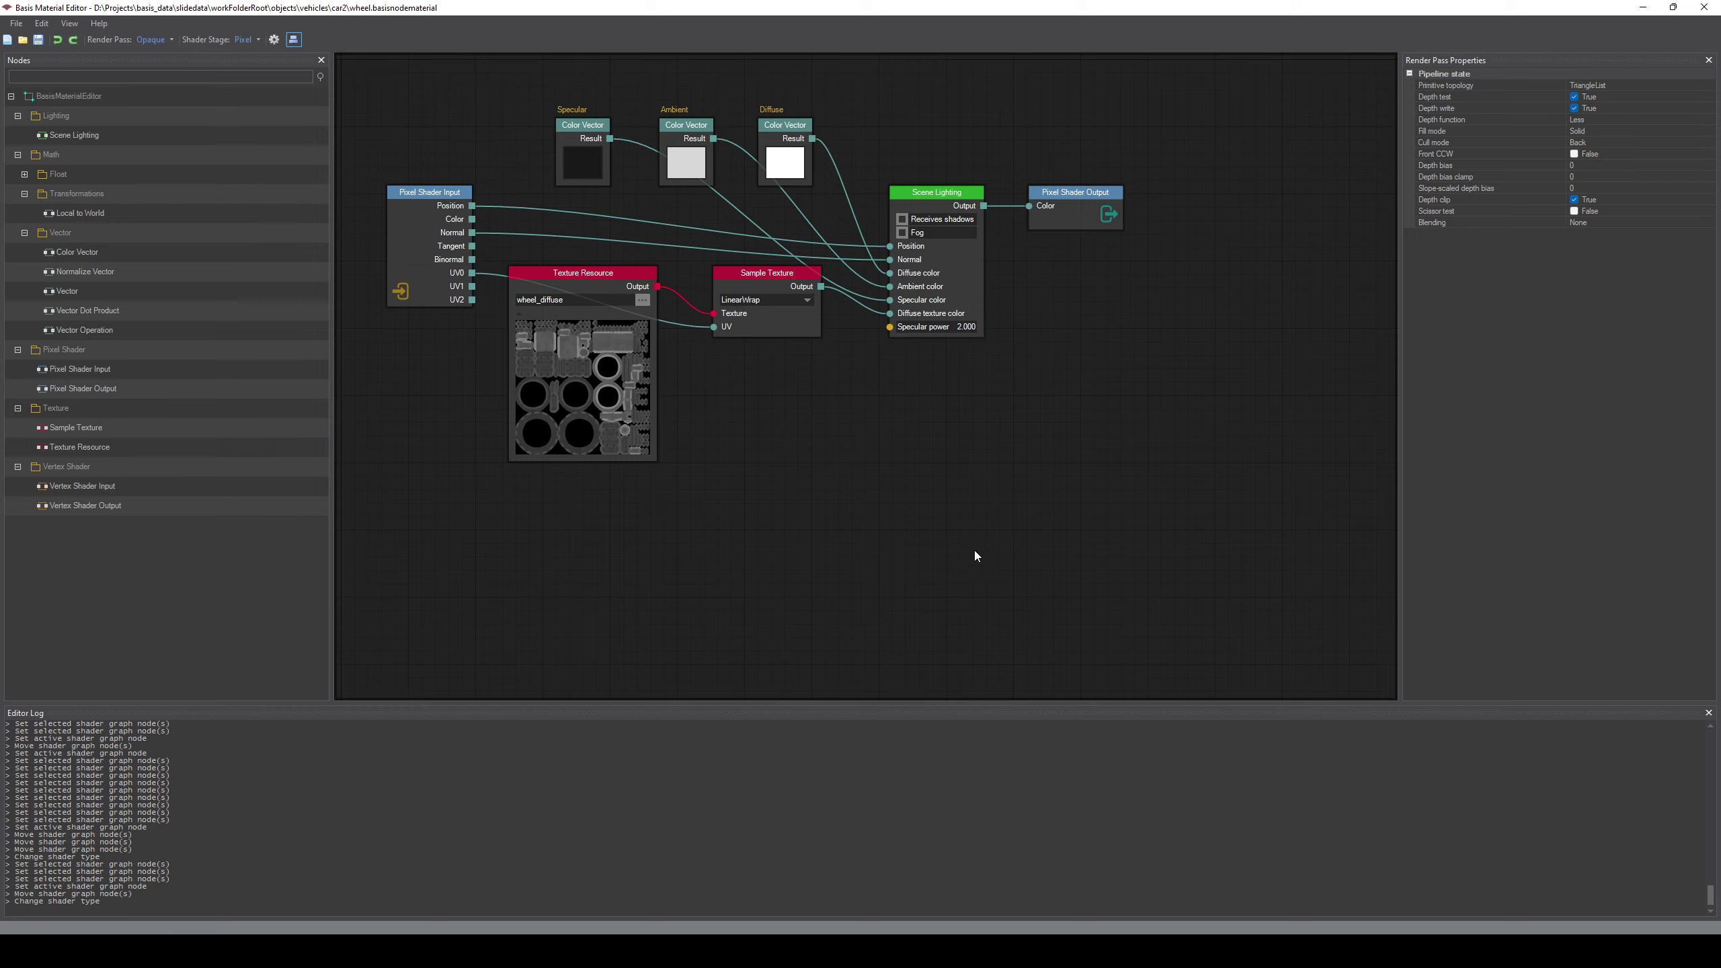
pyautogui.hotkey('ctrl', 's')
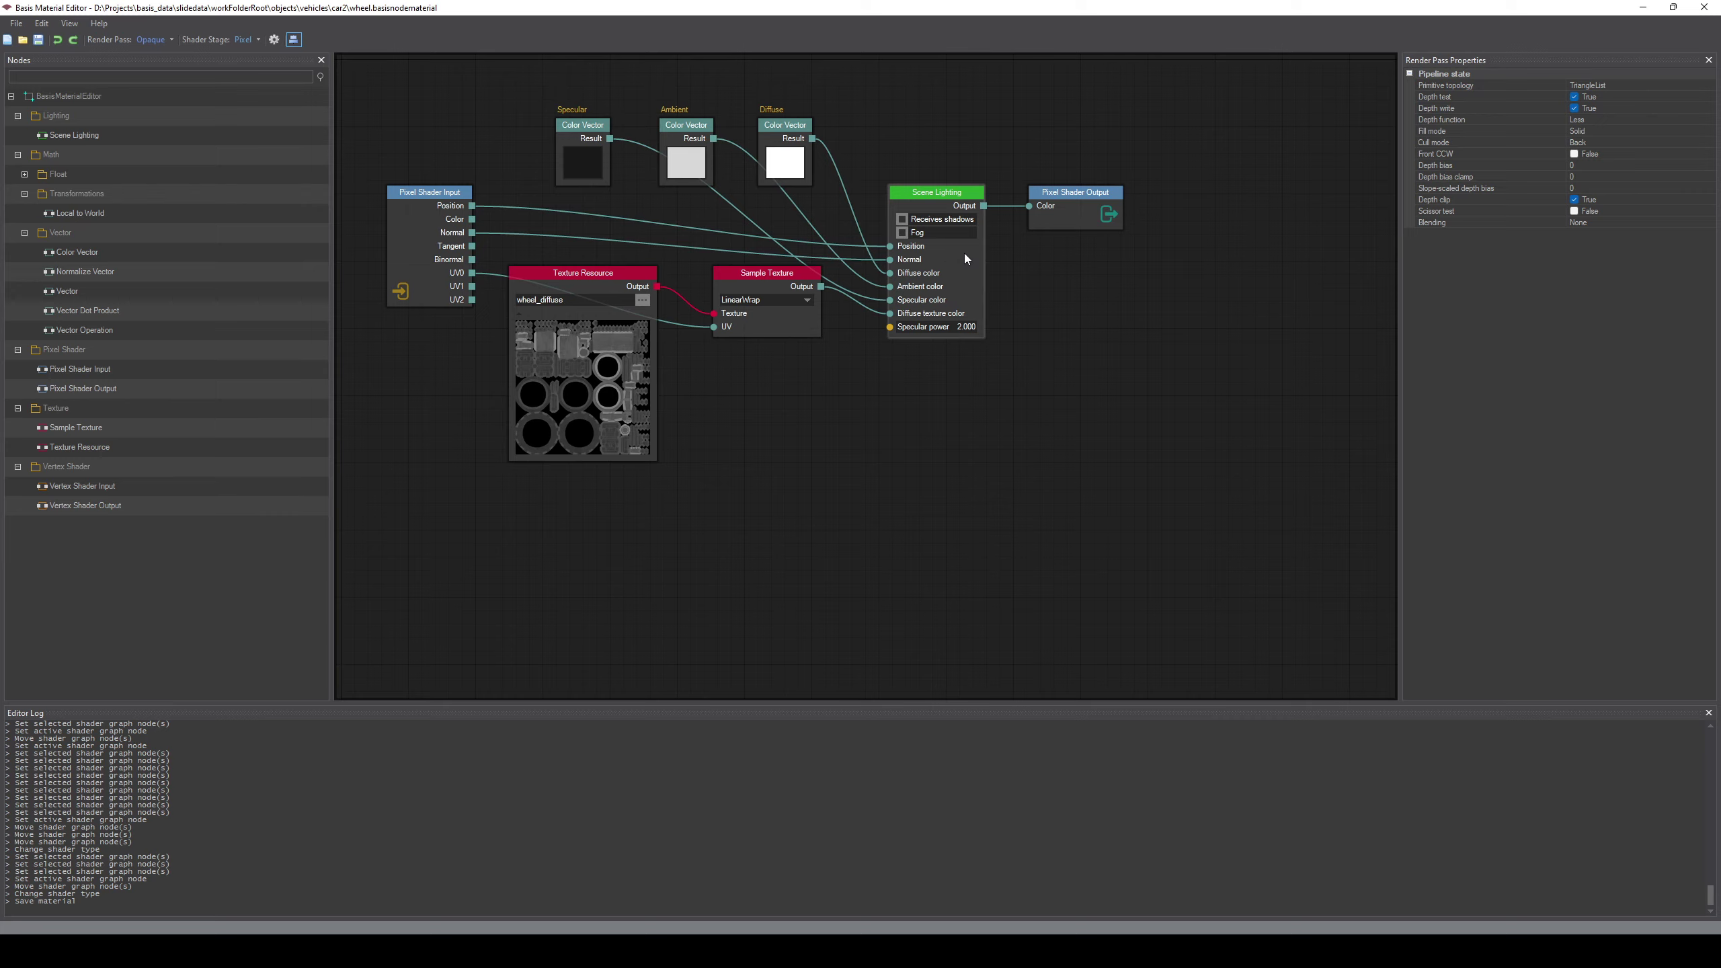
pyautogui.click(926, 197)
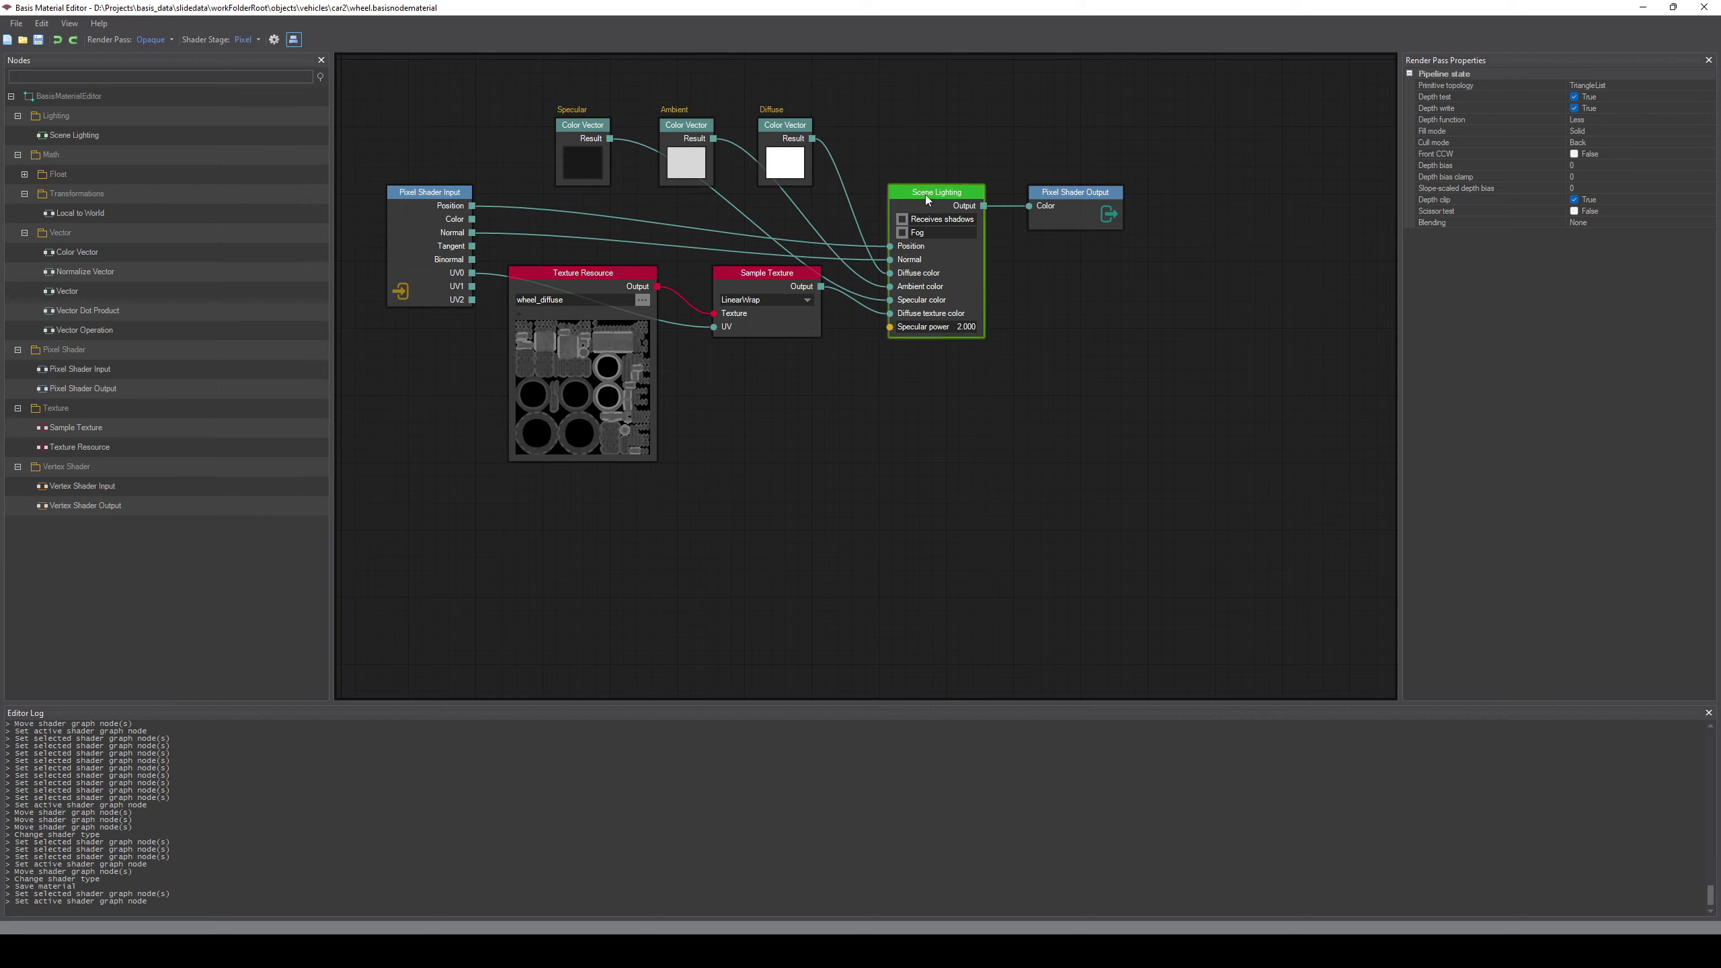
pyautogui.click(910, 164)
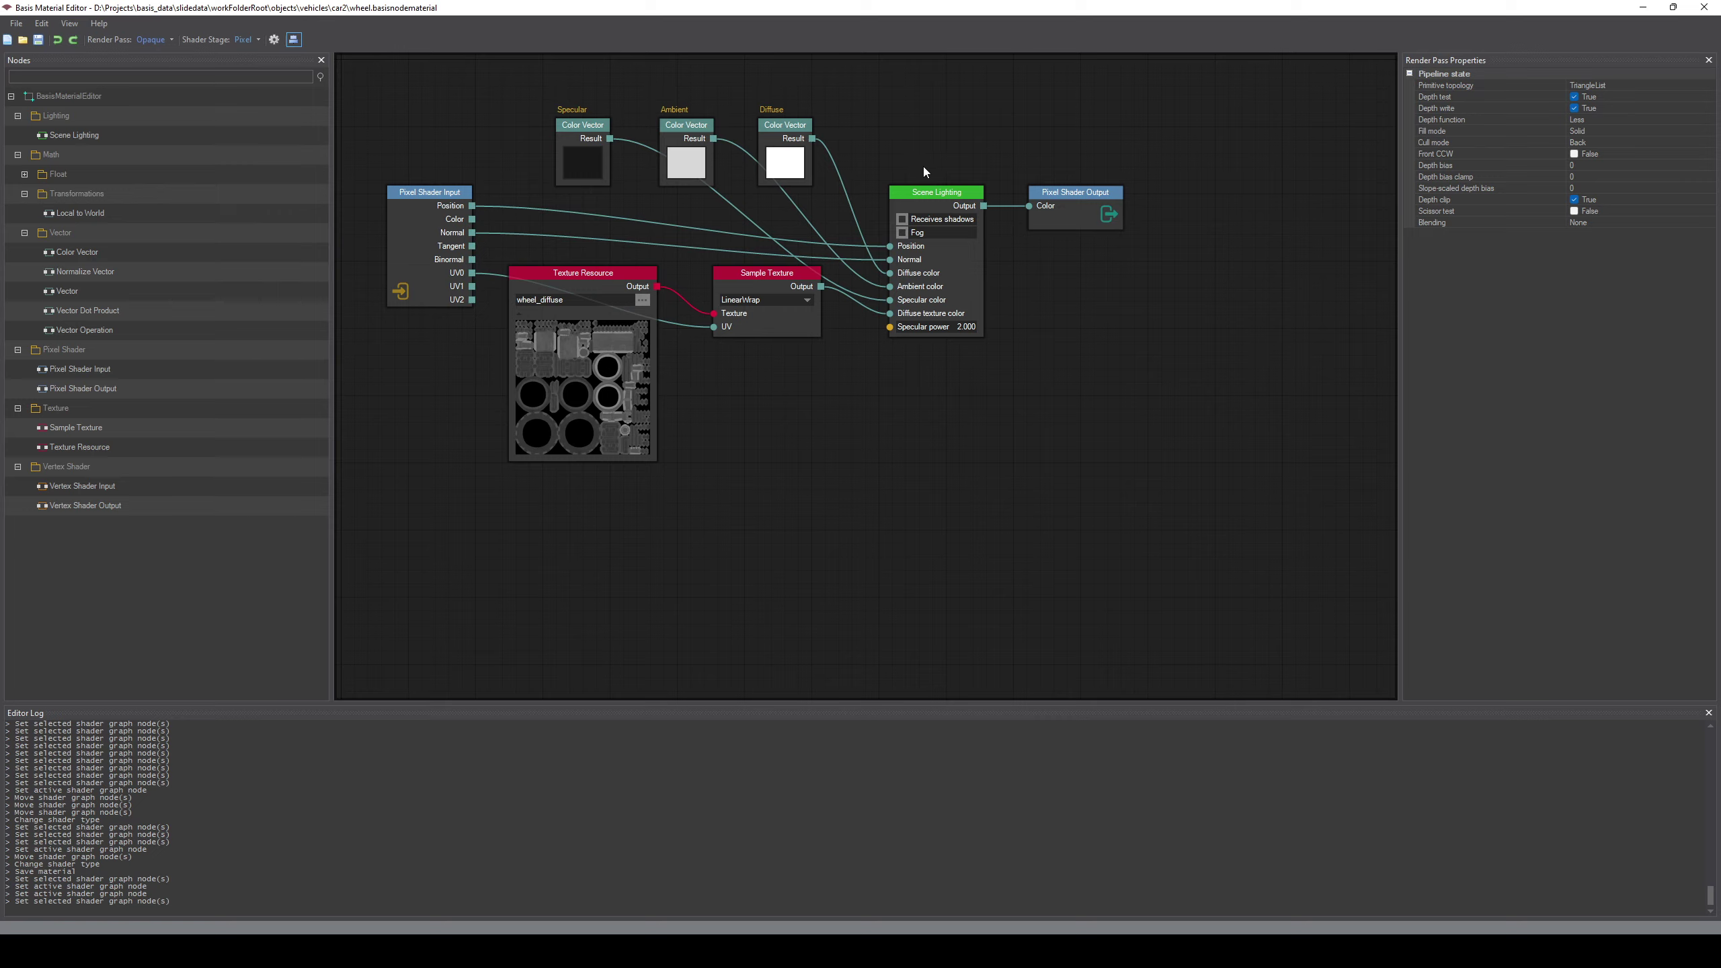
pyautogui.click(919, 192)
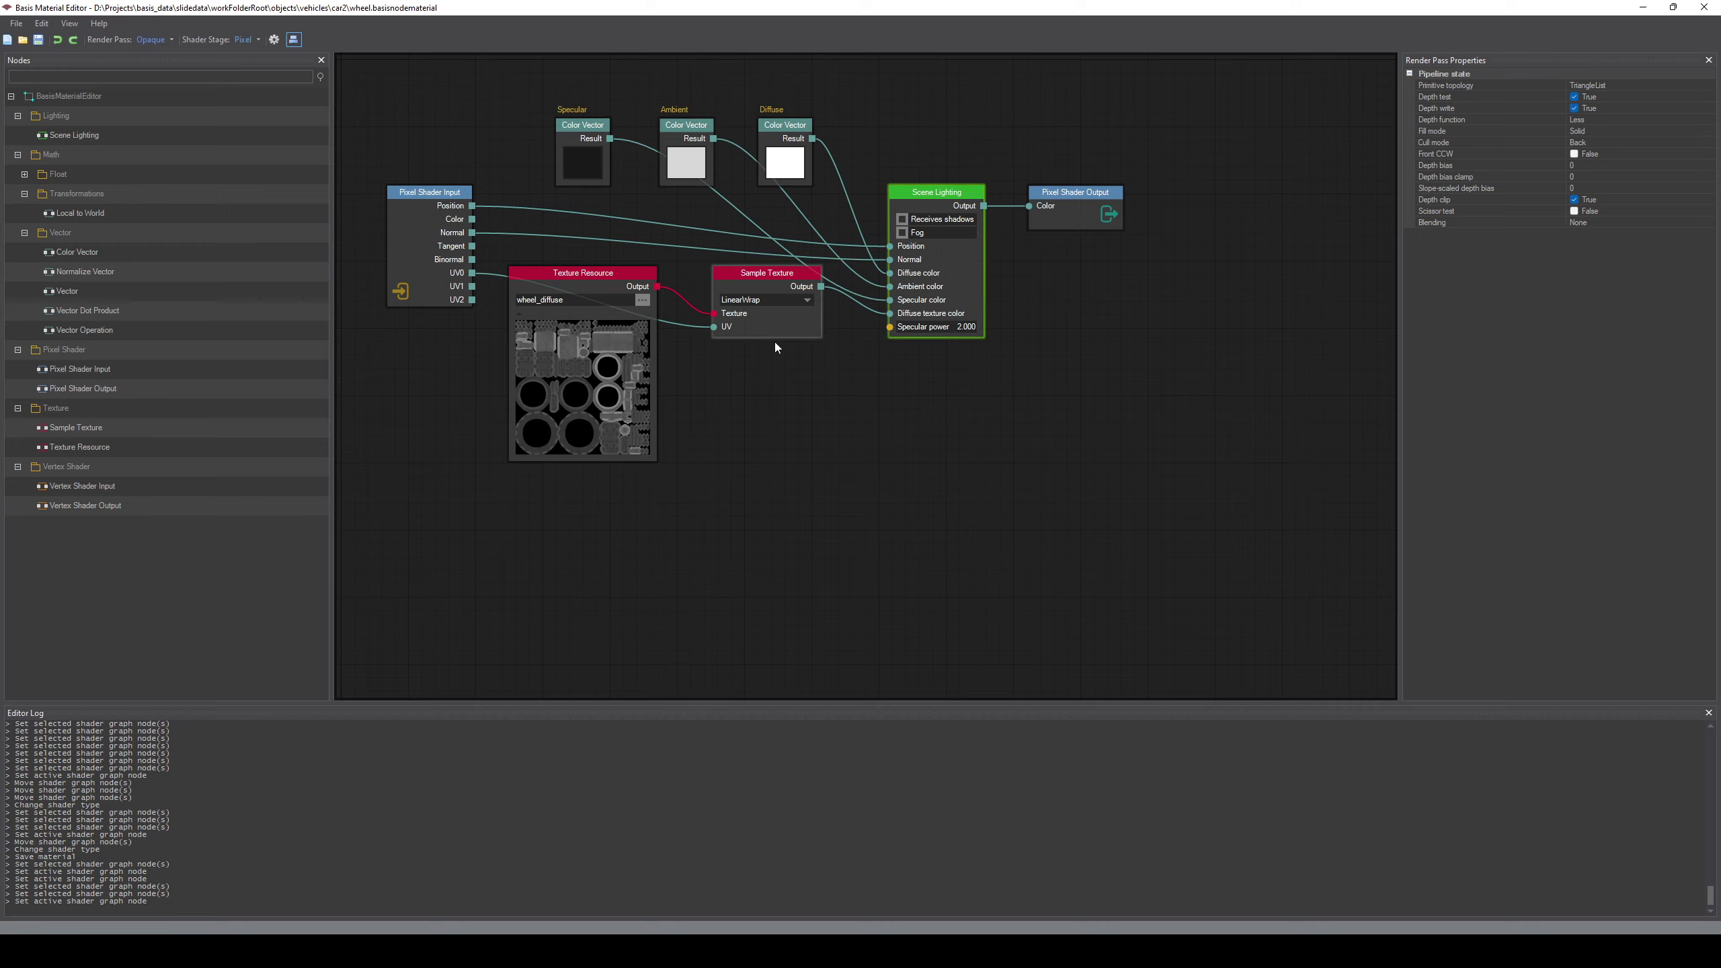
# Move the Sample Texture node slightly closer to Texture Resource and save the material again
pyautogui.moveTo(768, 277); pyautogui.dragTo(741, 274)
pyautogui.click(790, 373)
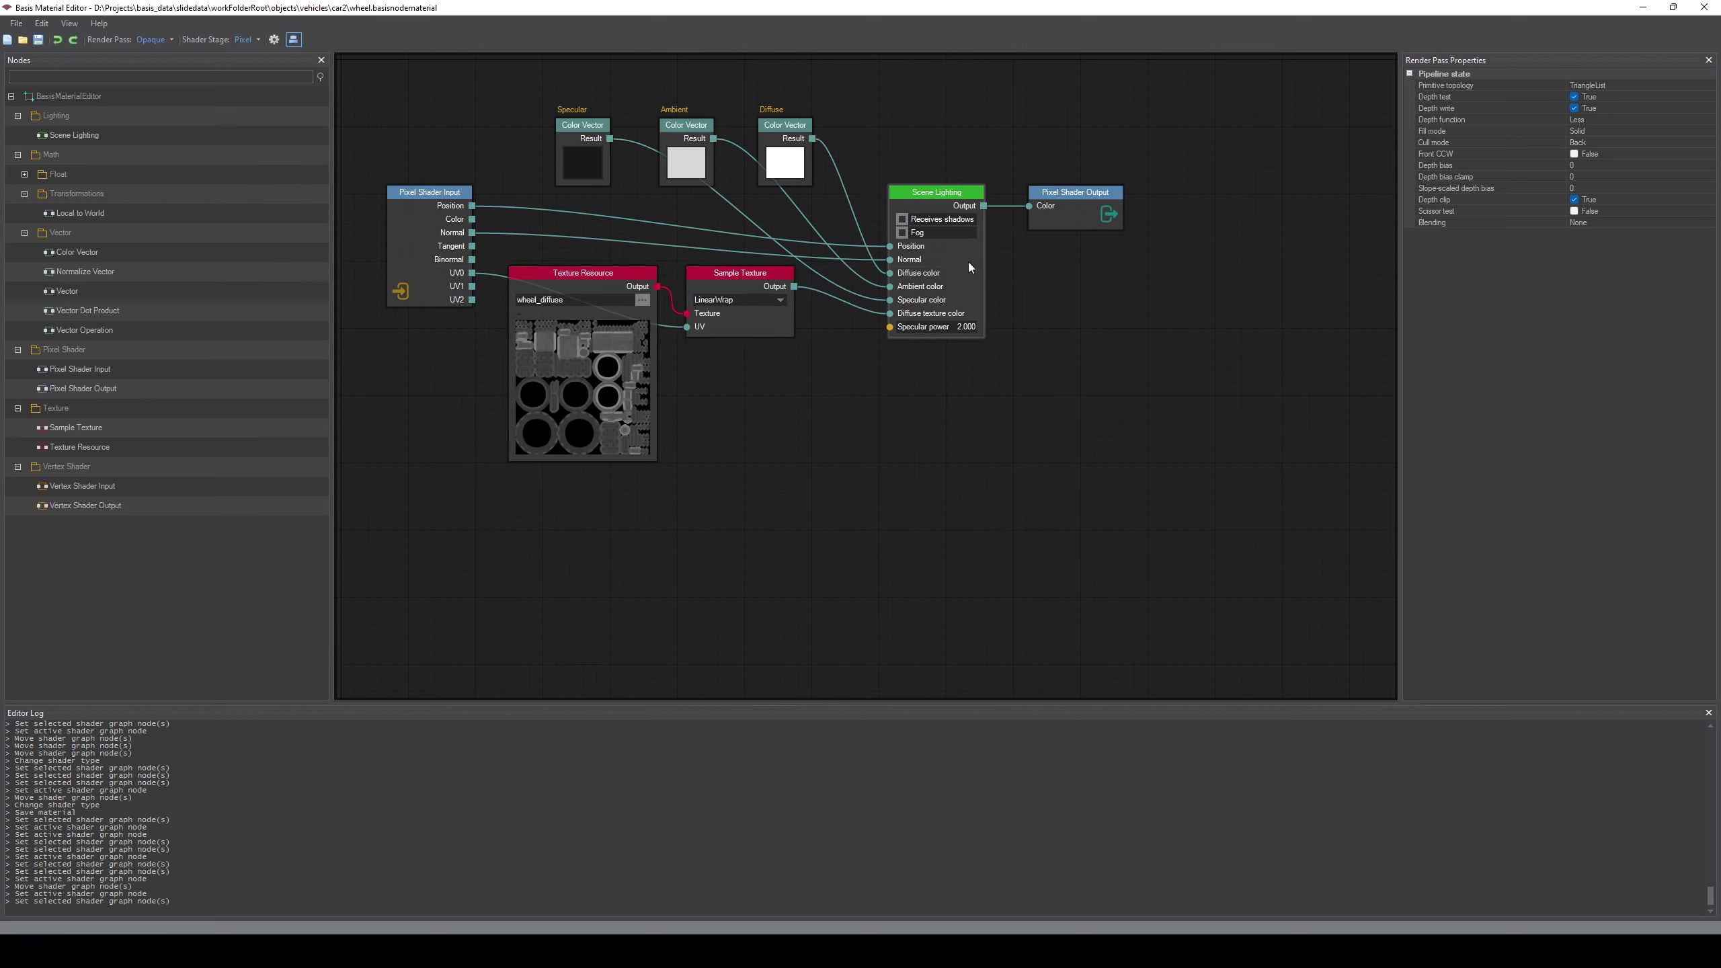
pyautogui.click(959, 201)
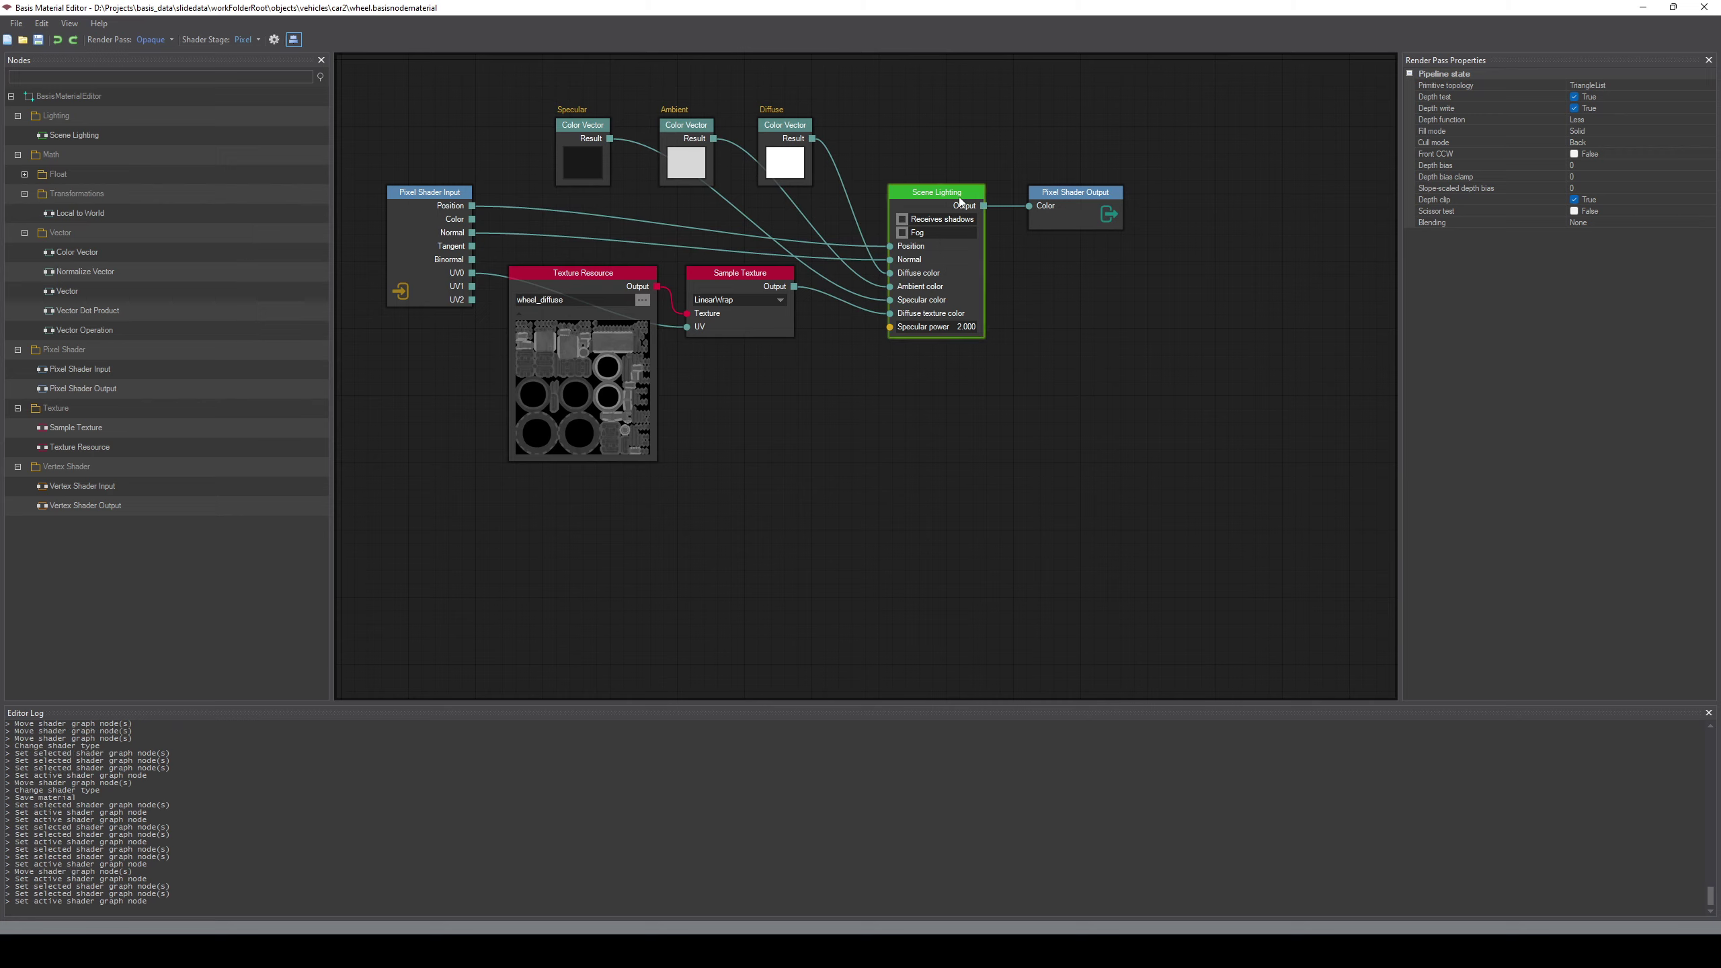
pyautogui.click(909, 148)
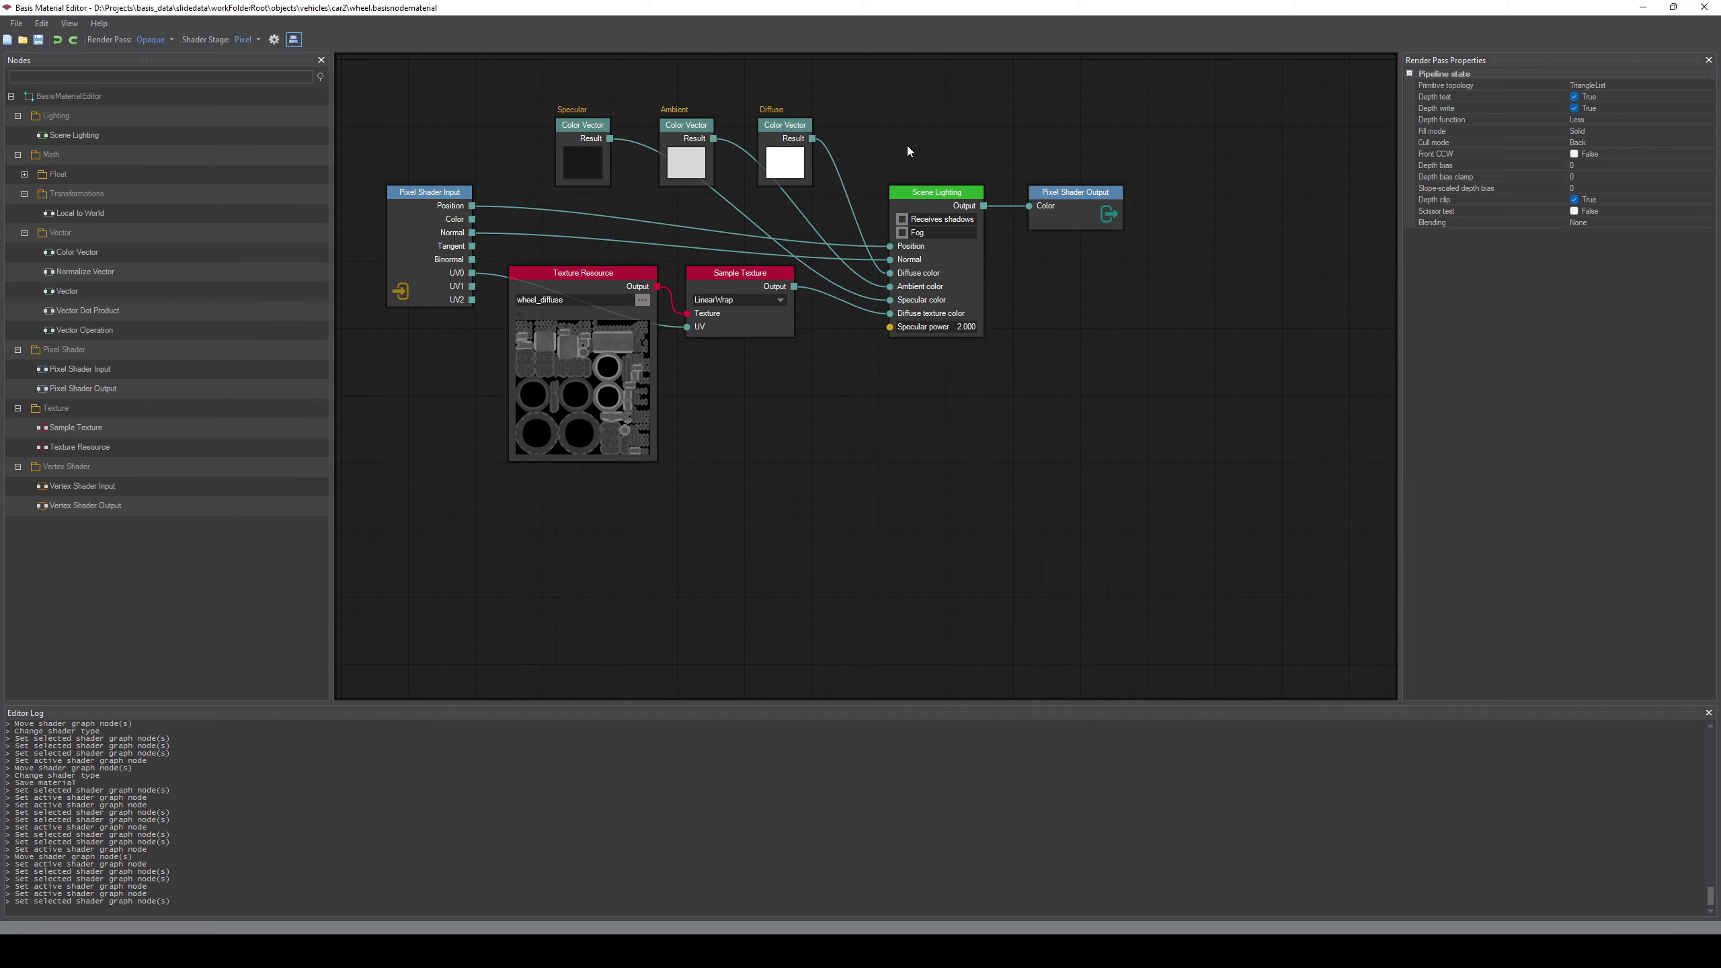
pyautogui.click(921, 199)
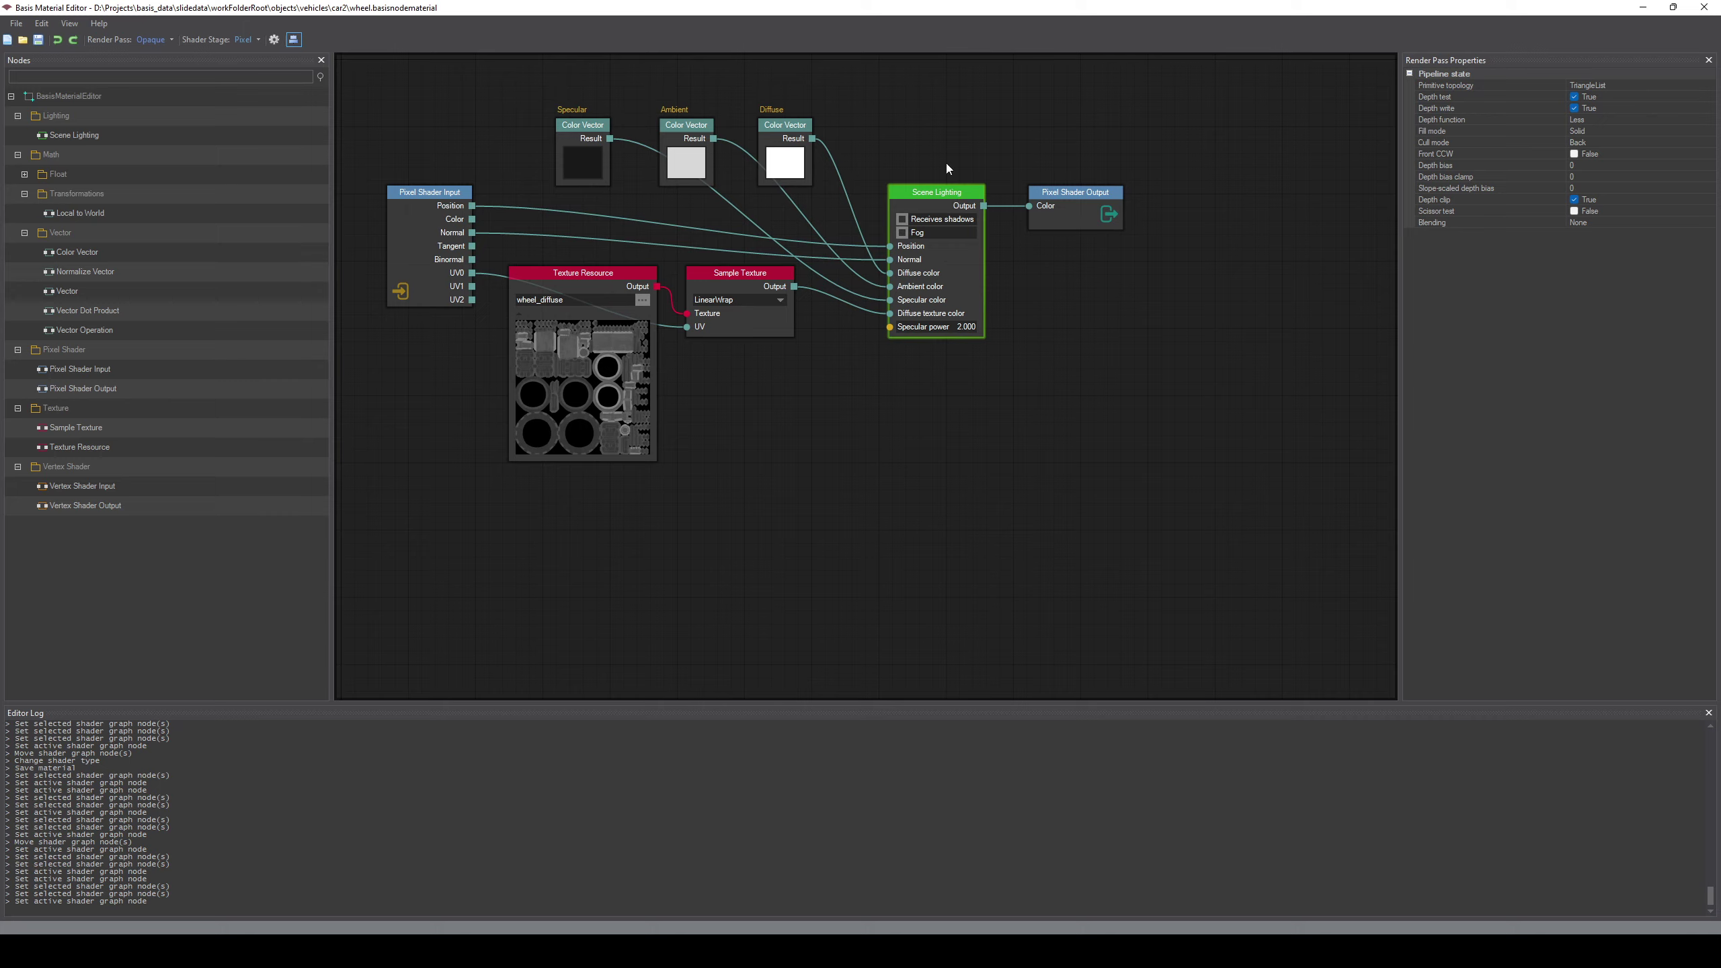
pyautogui.moveTo(1023, 283); pyautogui.dragTo(1067, 315, button='middle')
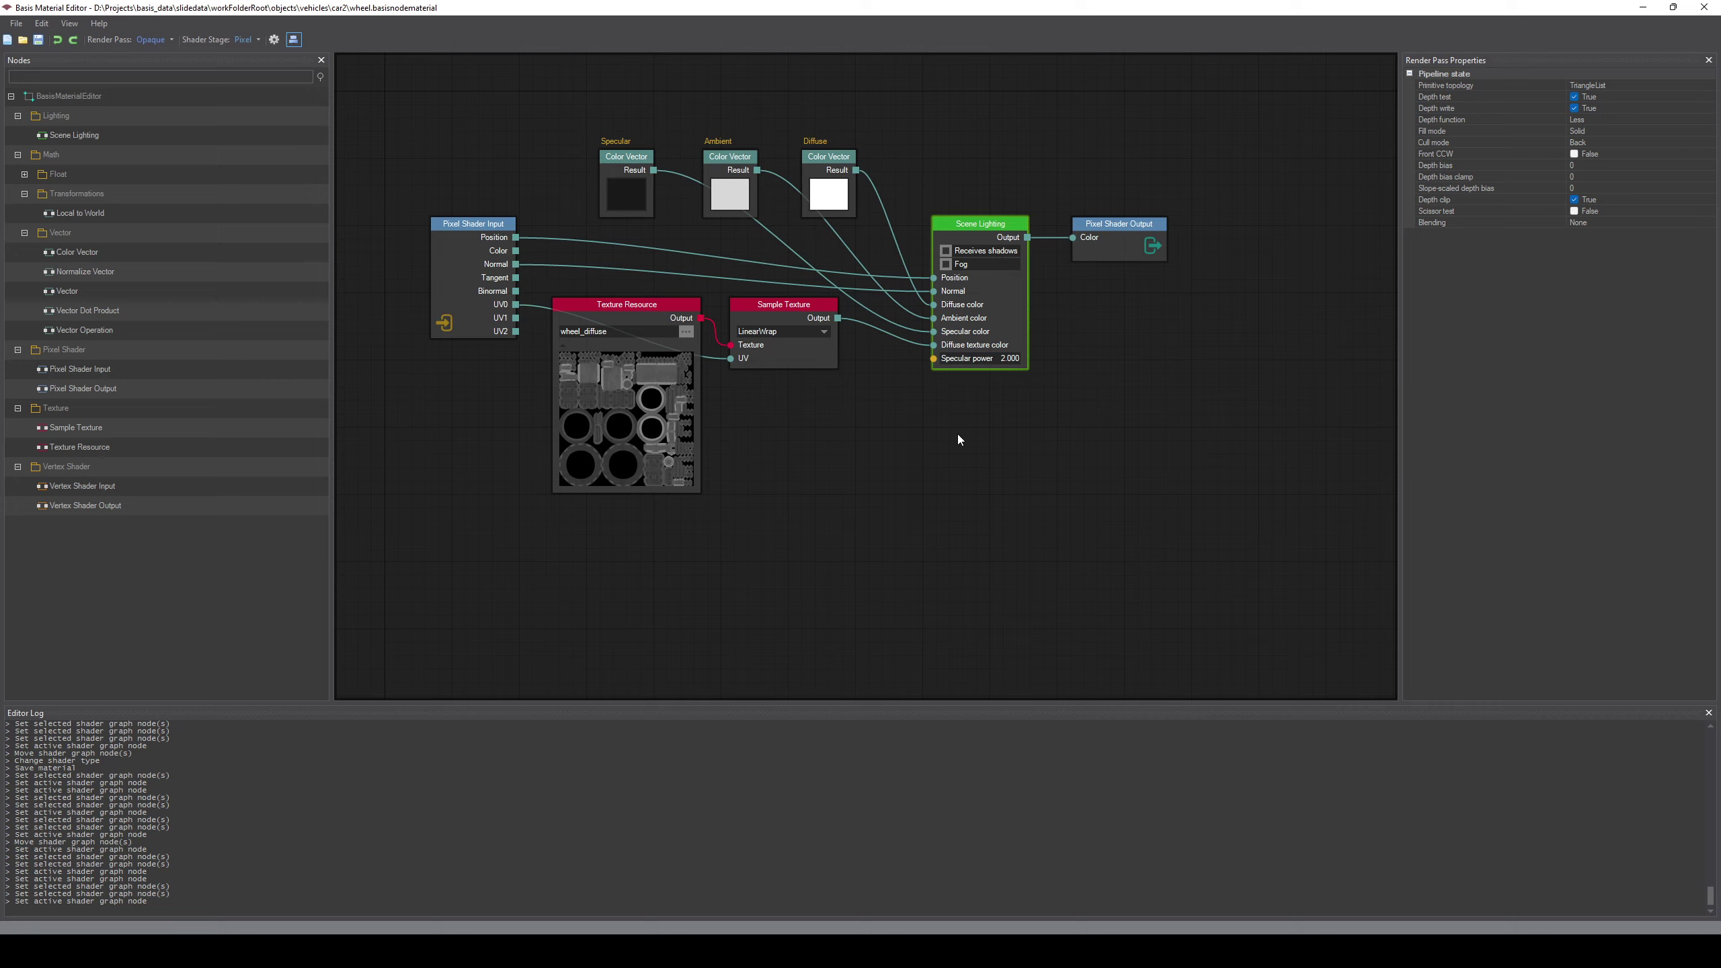
pyautogui.click(38, 40)
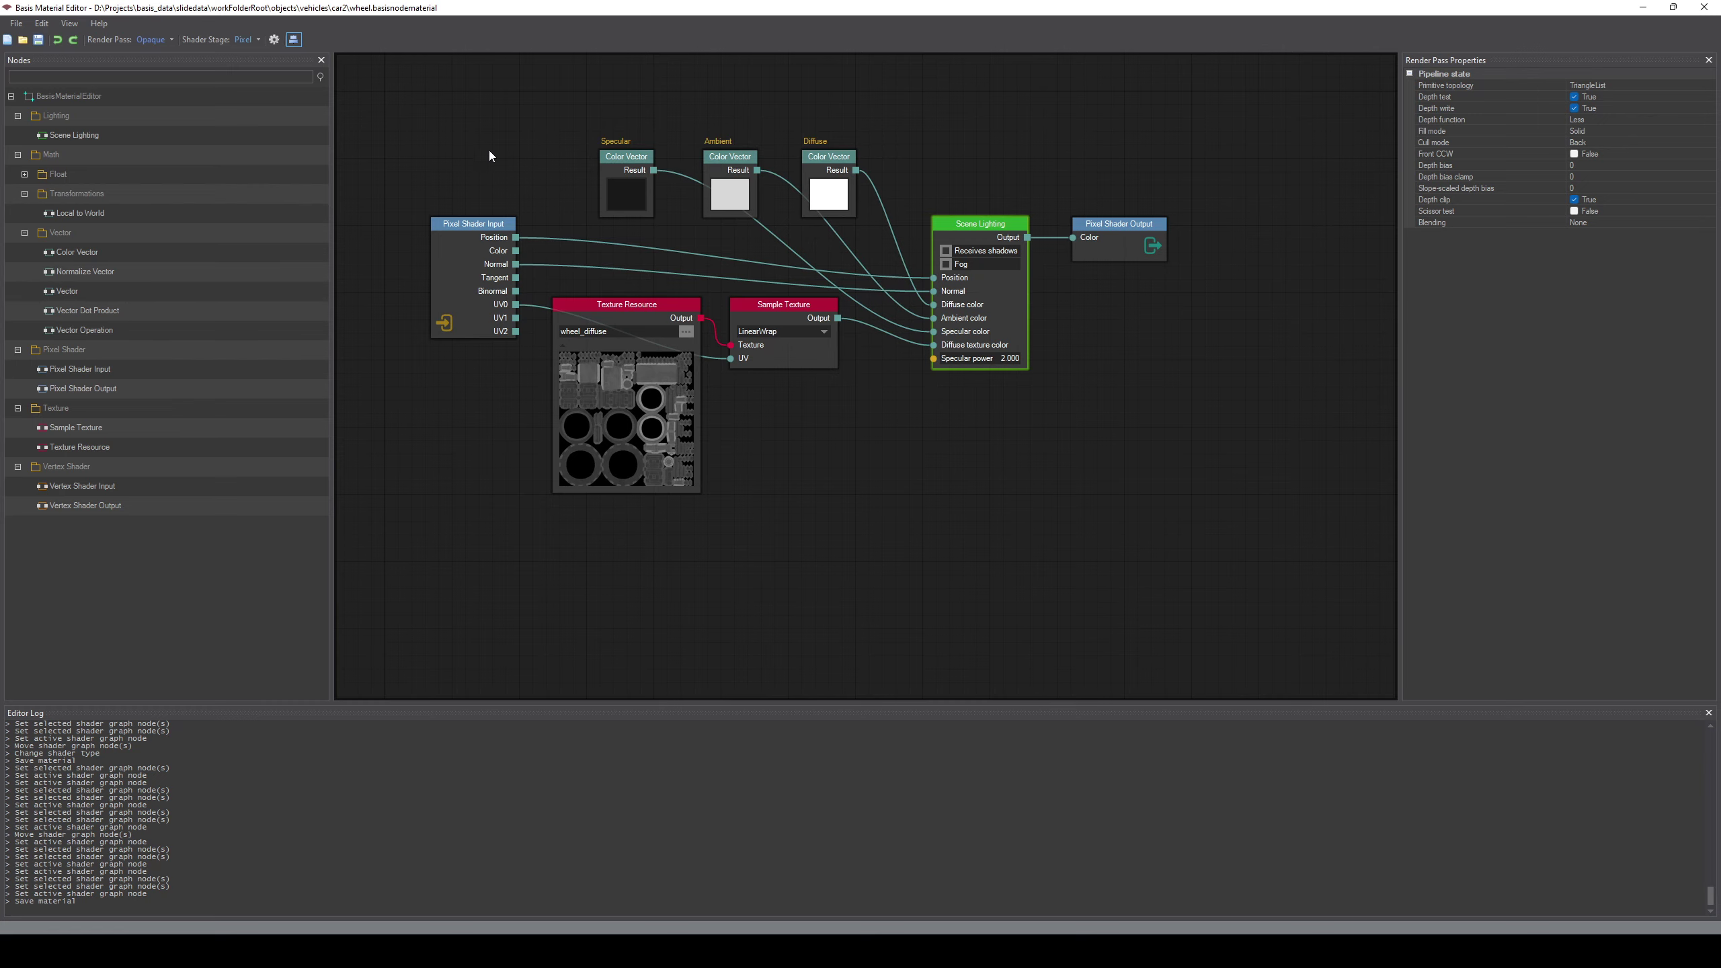
pyautogui.moveTo(404, 111); pyautogui.dragTo(1252, 540)
pyautogui.click(1098, 520)
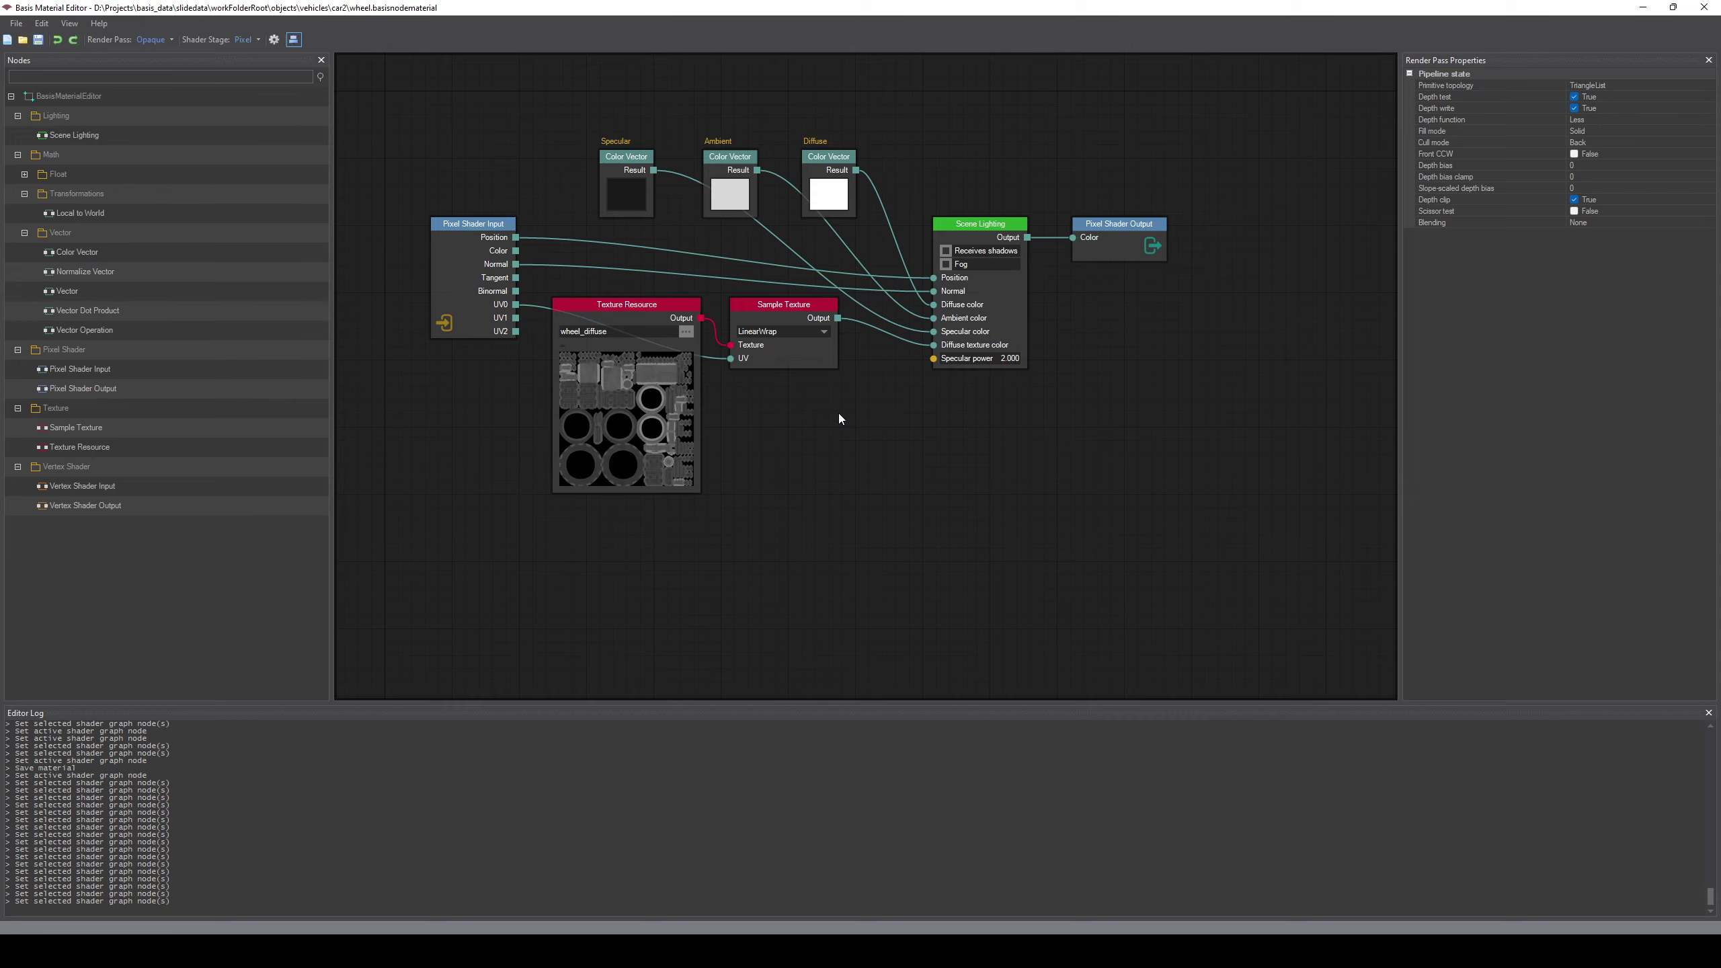
pyautogui.moveTo(855, 419); pyautogui.dragTo(843, 412, button='middle')
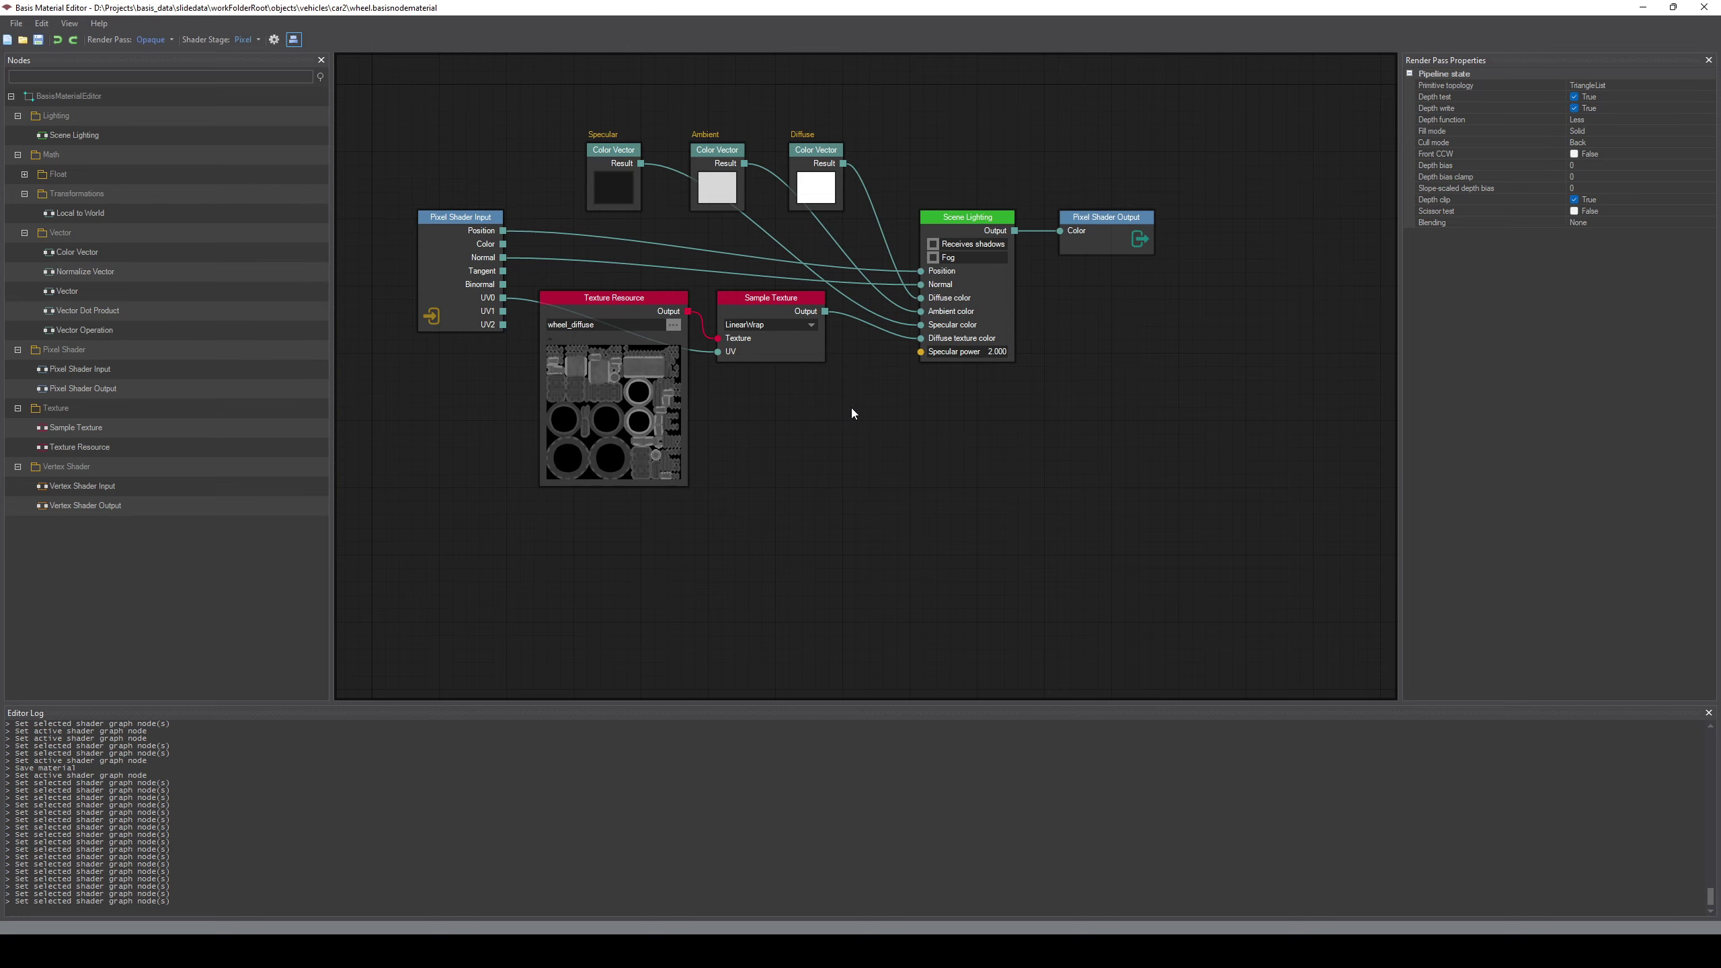
pyautogui.moveTo(396, 109); pyautogui.dragTo(1213, 528)
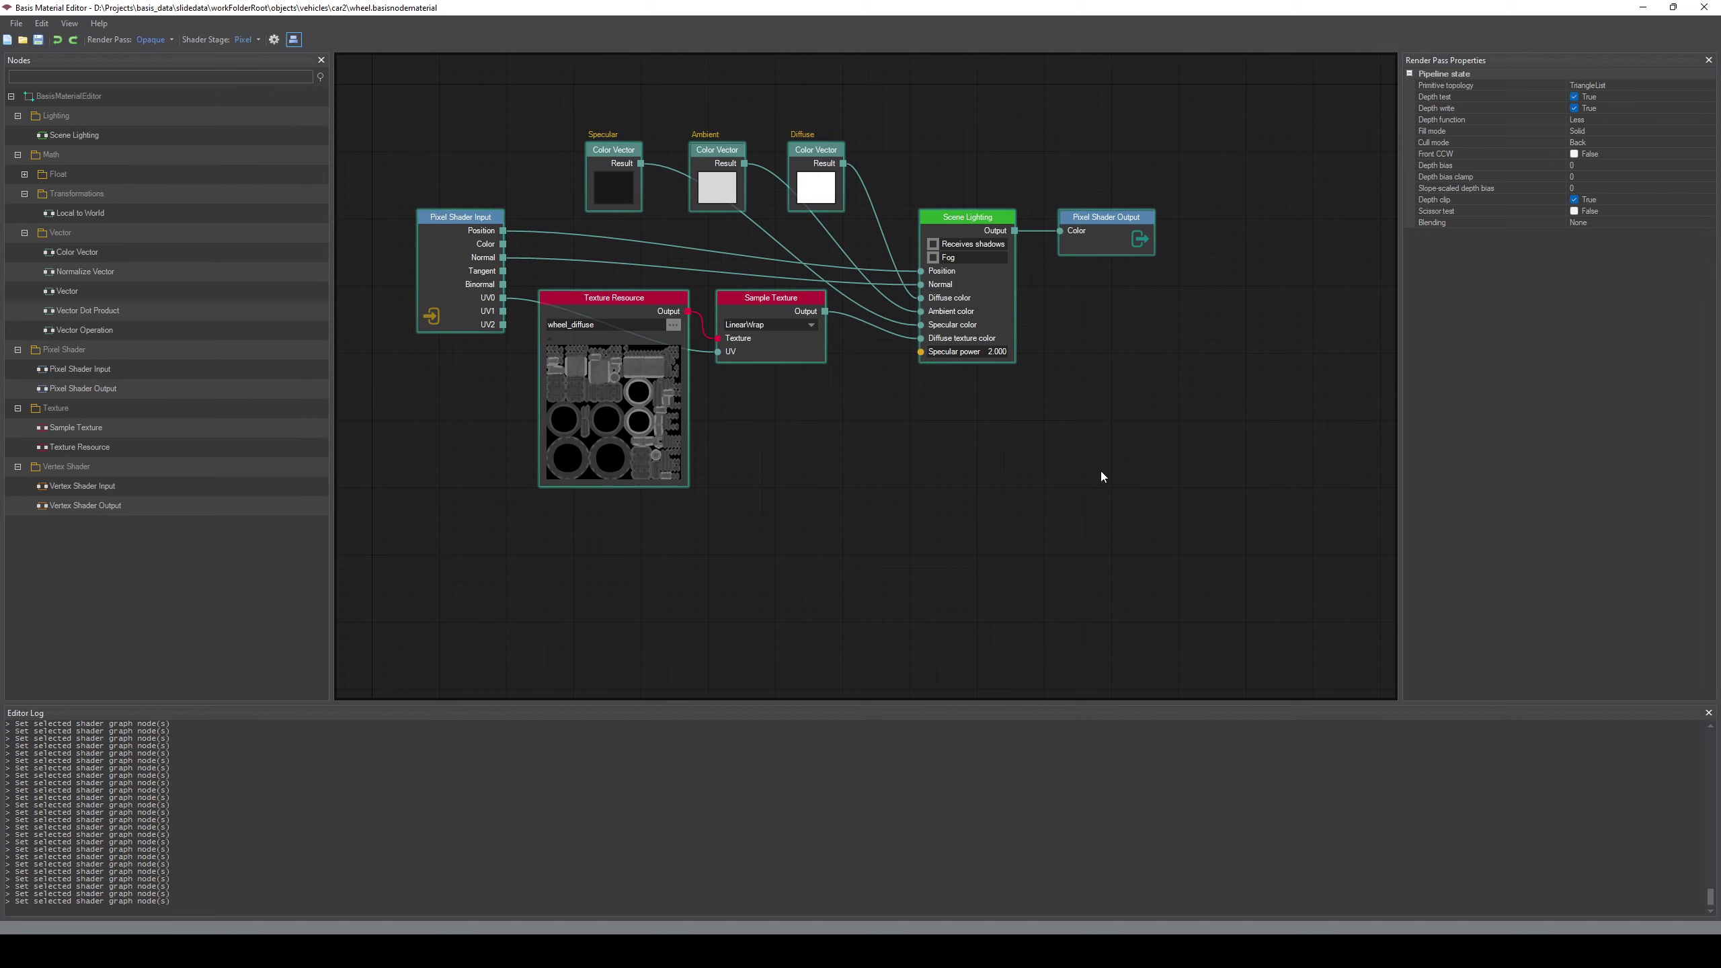
pyautogui.click(1102, 474)
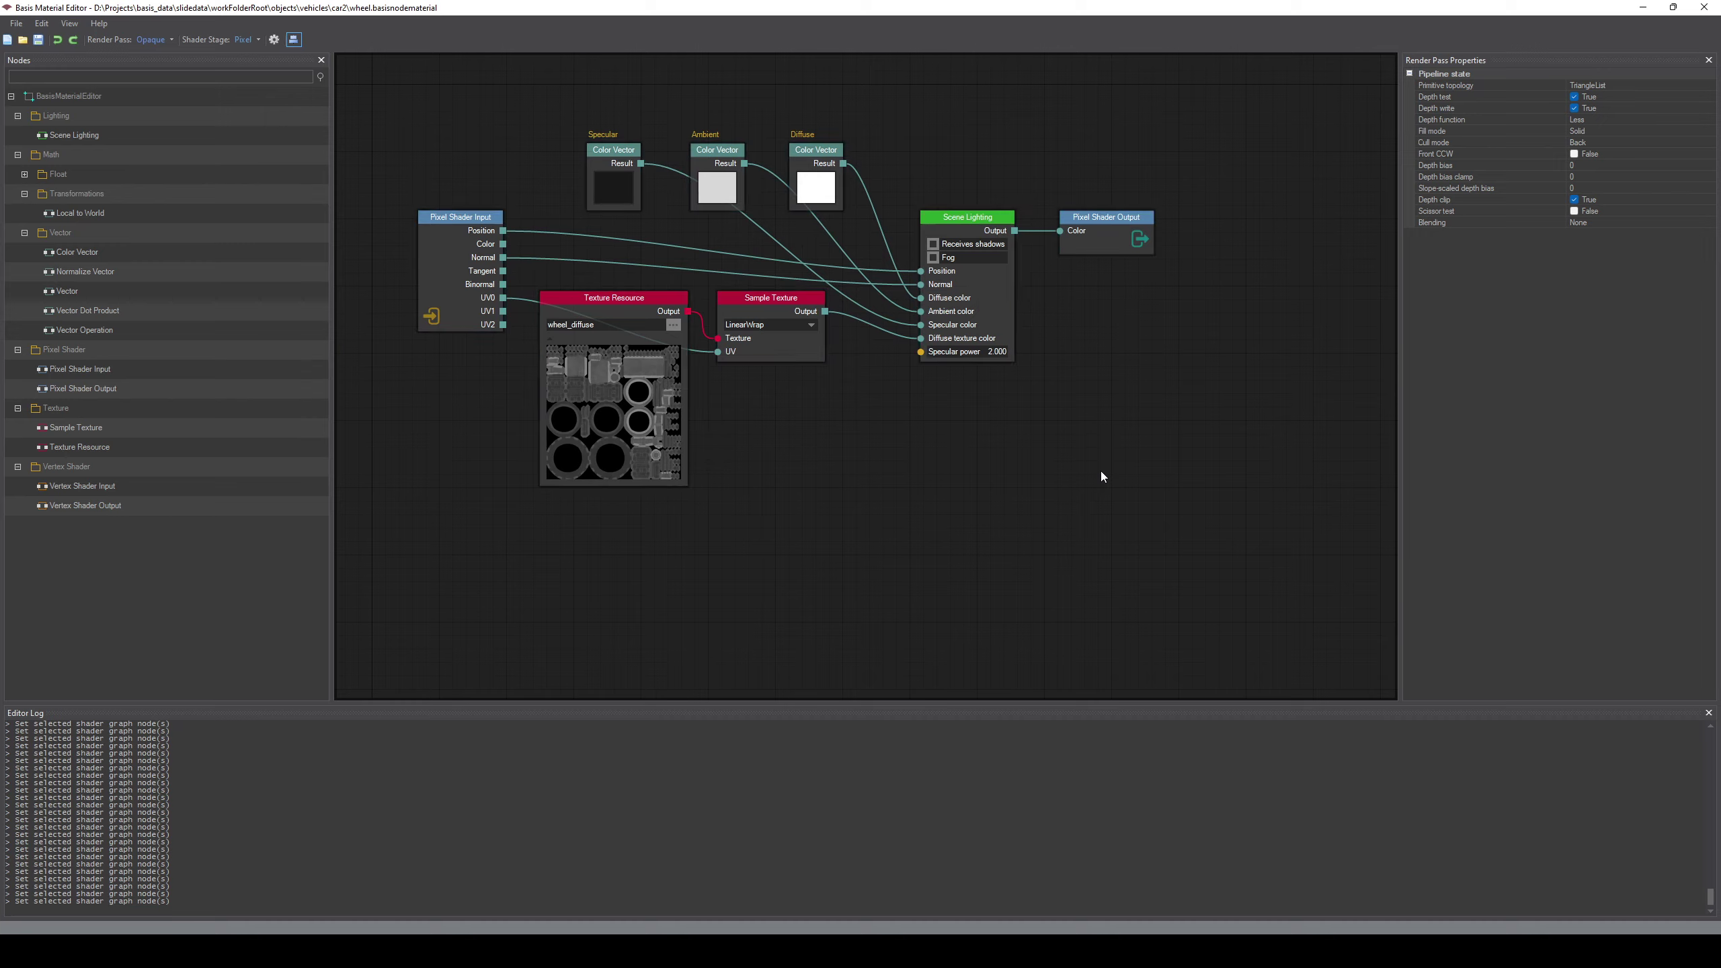